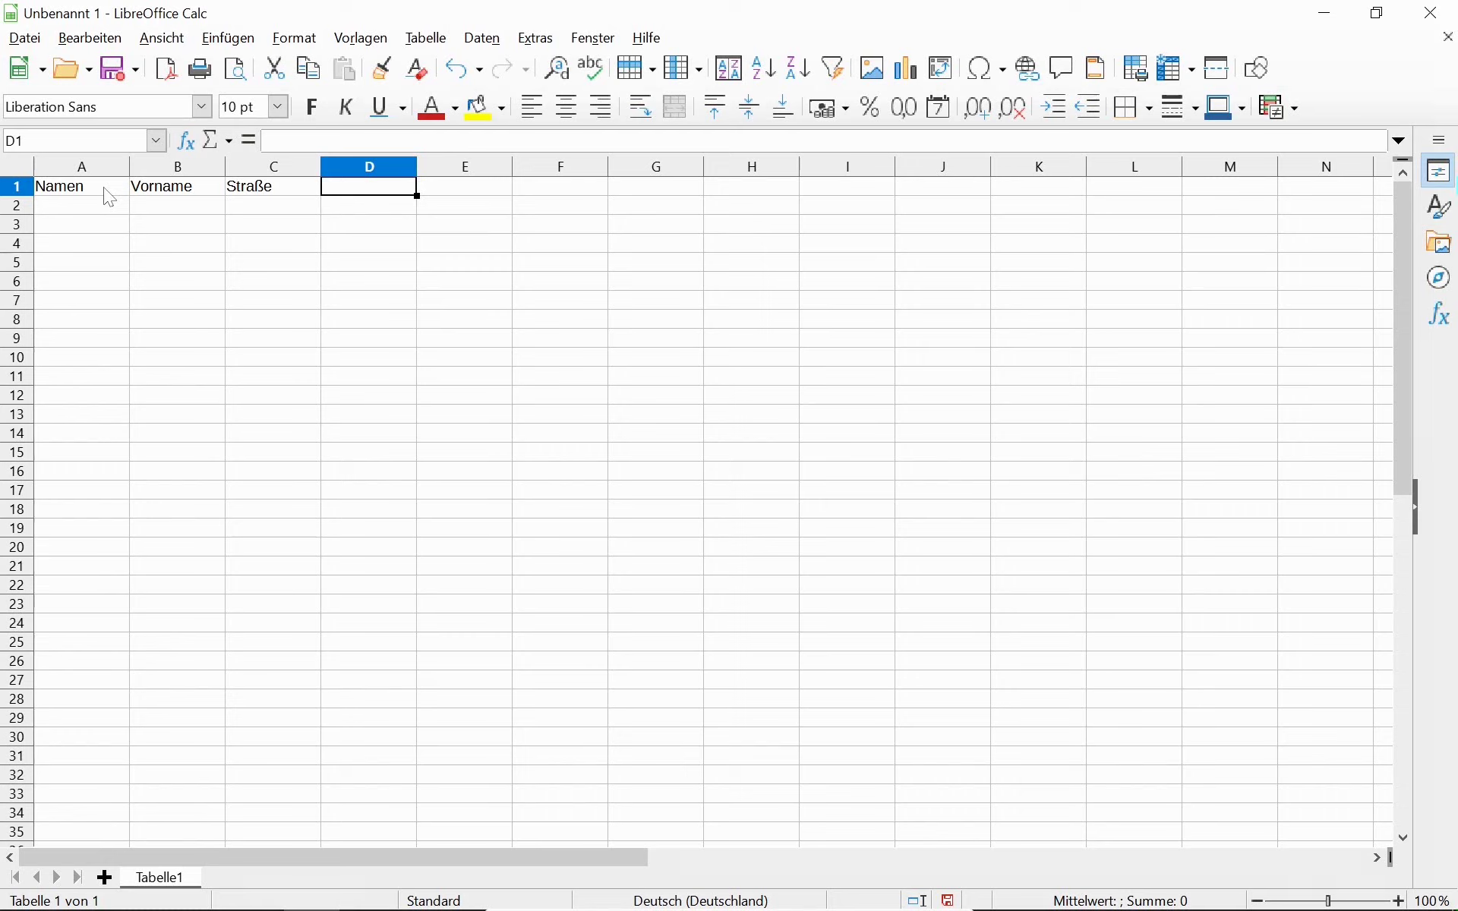
# Enter the headings PLZ in D1 and Ort in E1 of the address table.
pyautogui.write('PLZ')
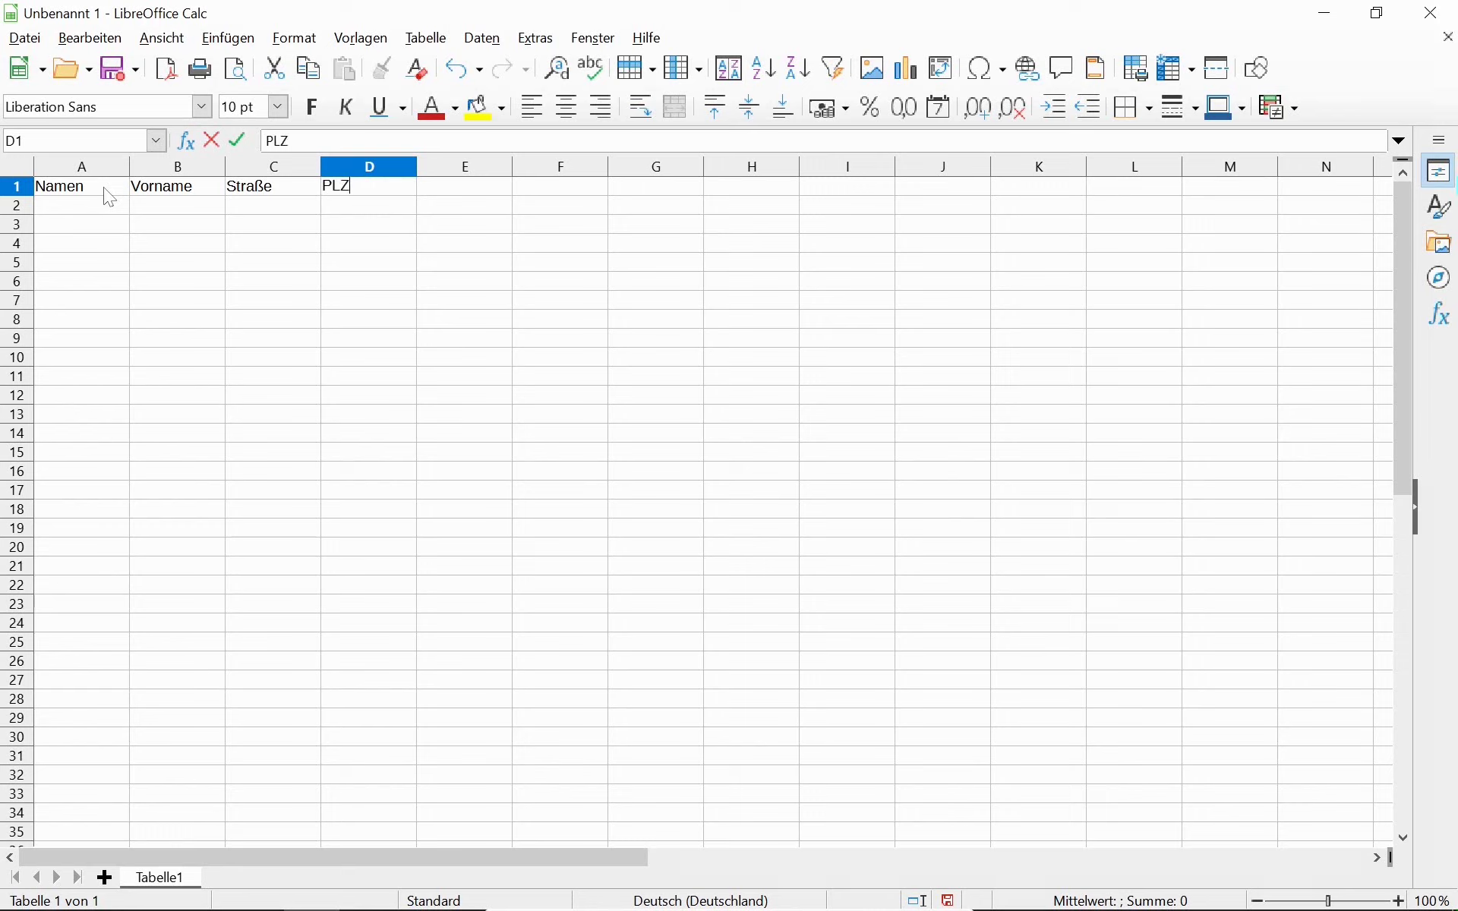
pyautogui.press('Tab')
pyautogui.write('Ort')
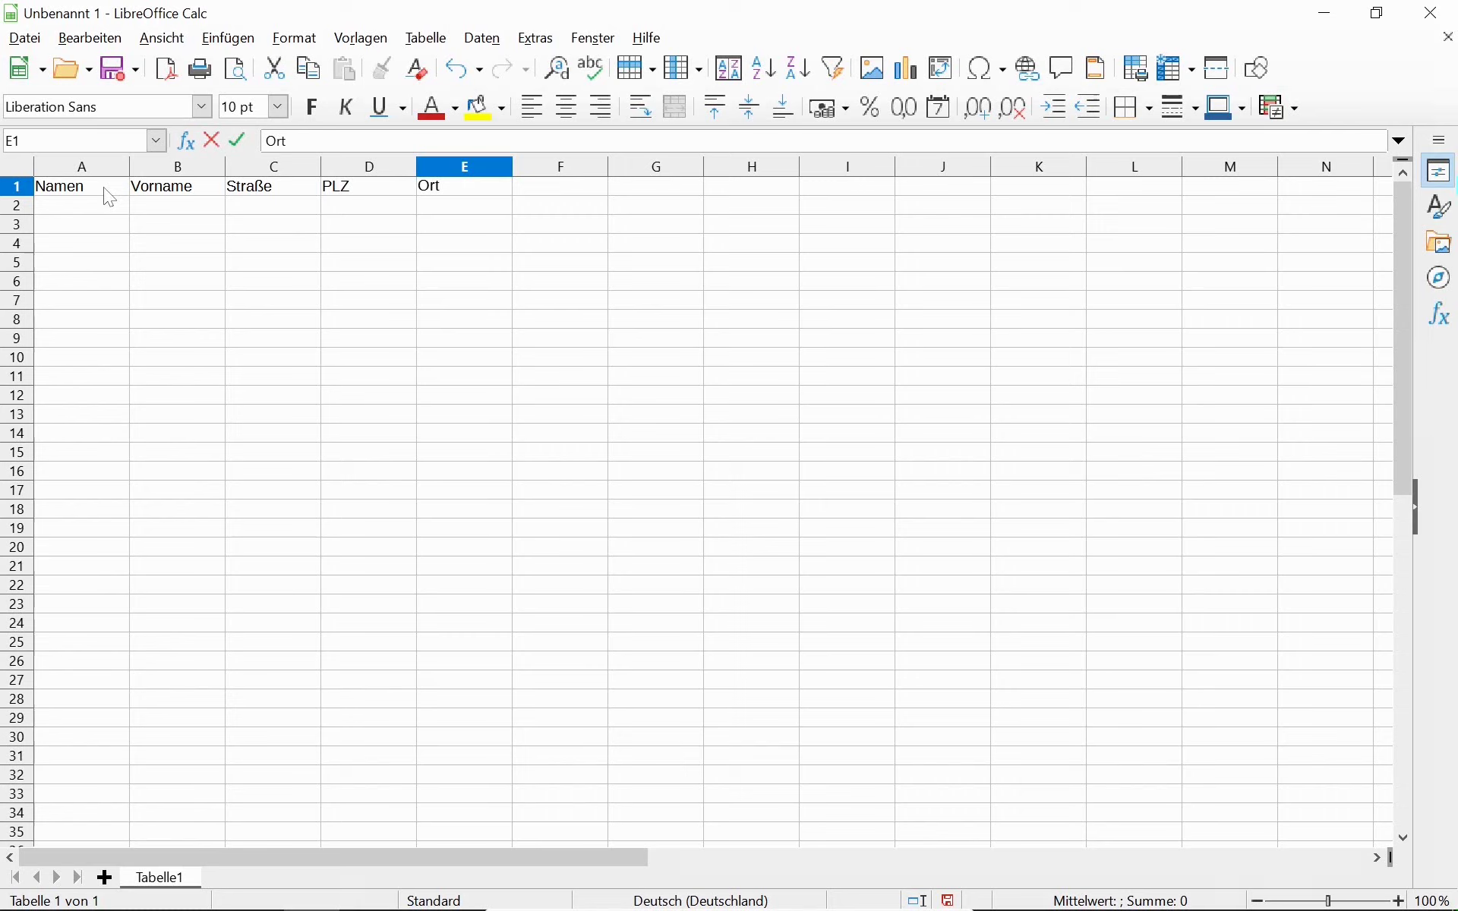
pyautogui.press('Return')
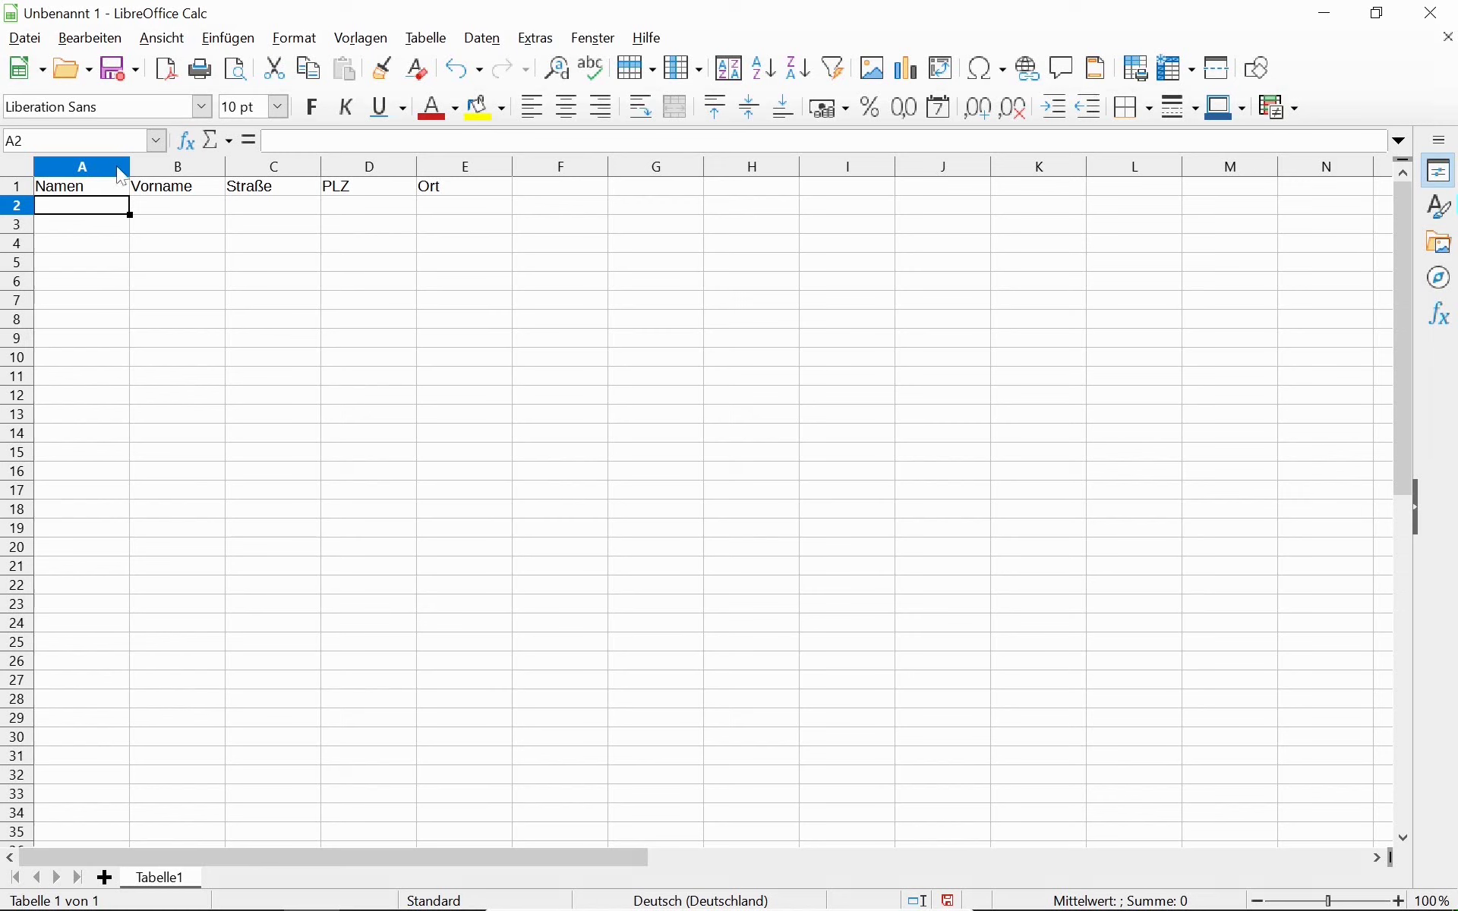
pyautogui.click(186, 173)
pyautogui.click(273, 173)
pyautogui.click(348, 173)
pyautogui.click(467, 173)
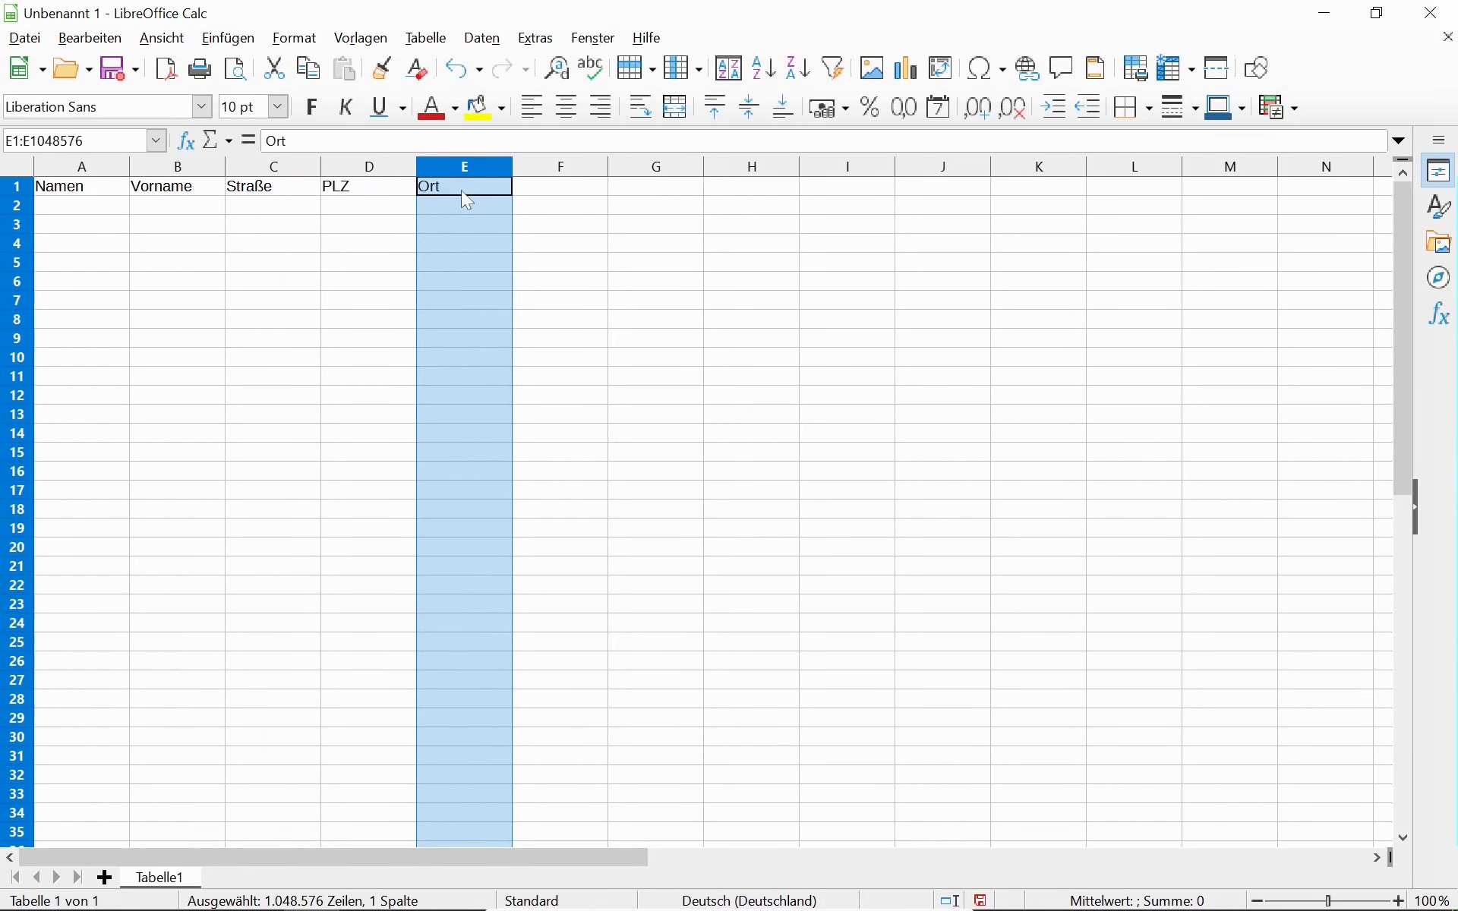
pyautogui.click(461, 191)
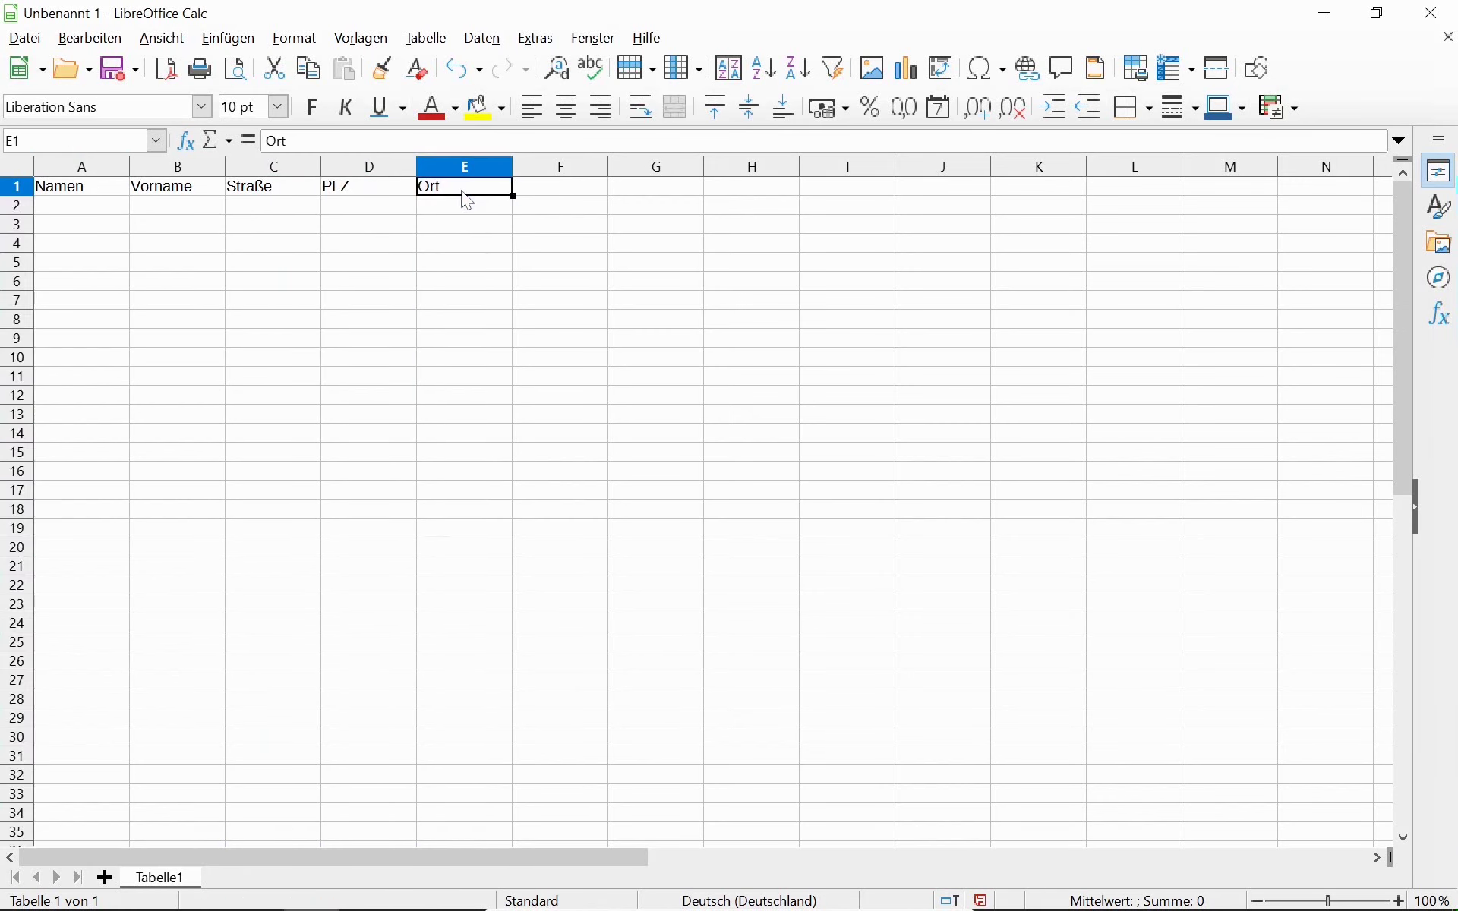
pyautogui.click(371, 190)
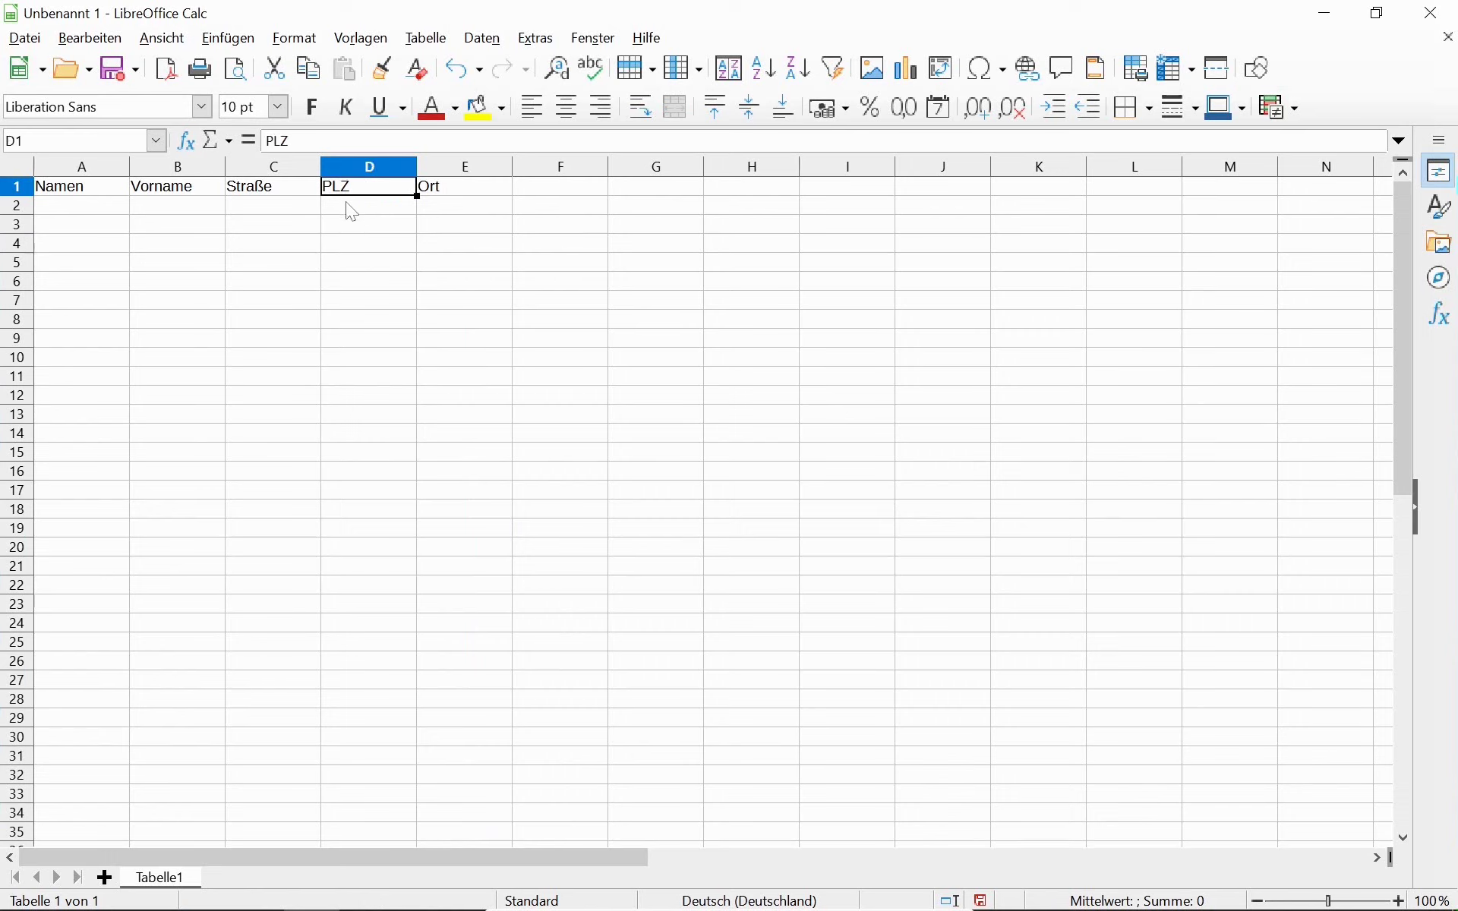
pyautogui.click(352, 212)
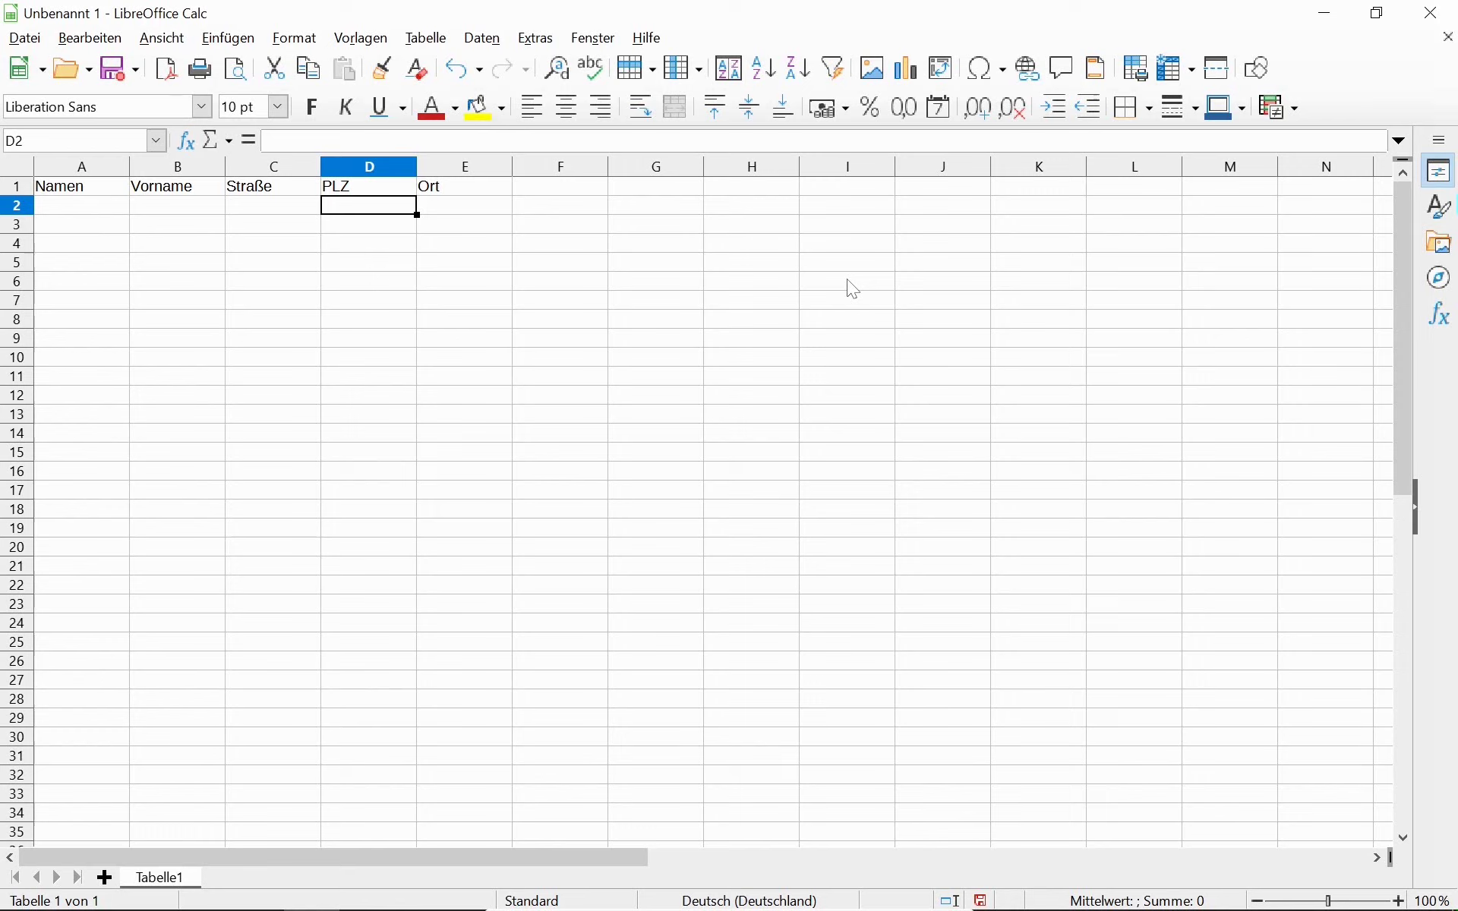
pyautogui.click(744, 245)
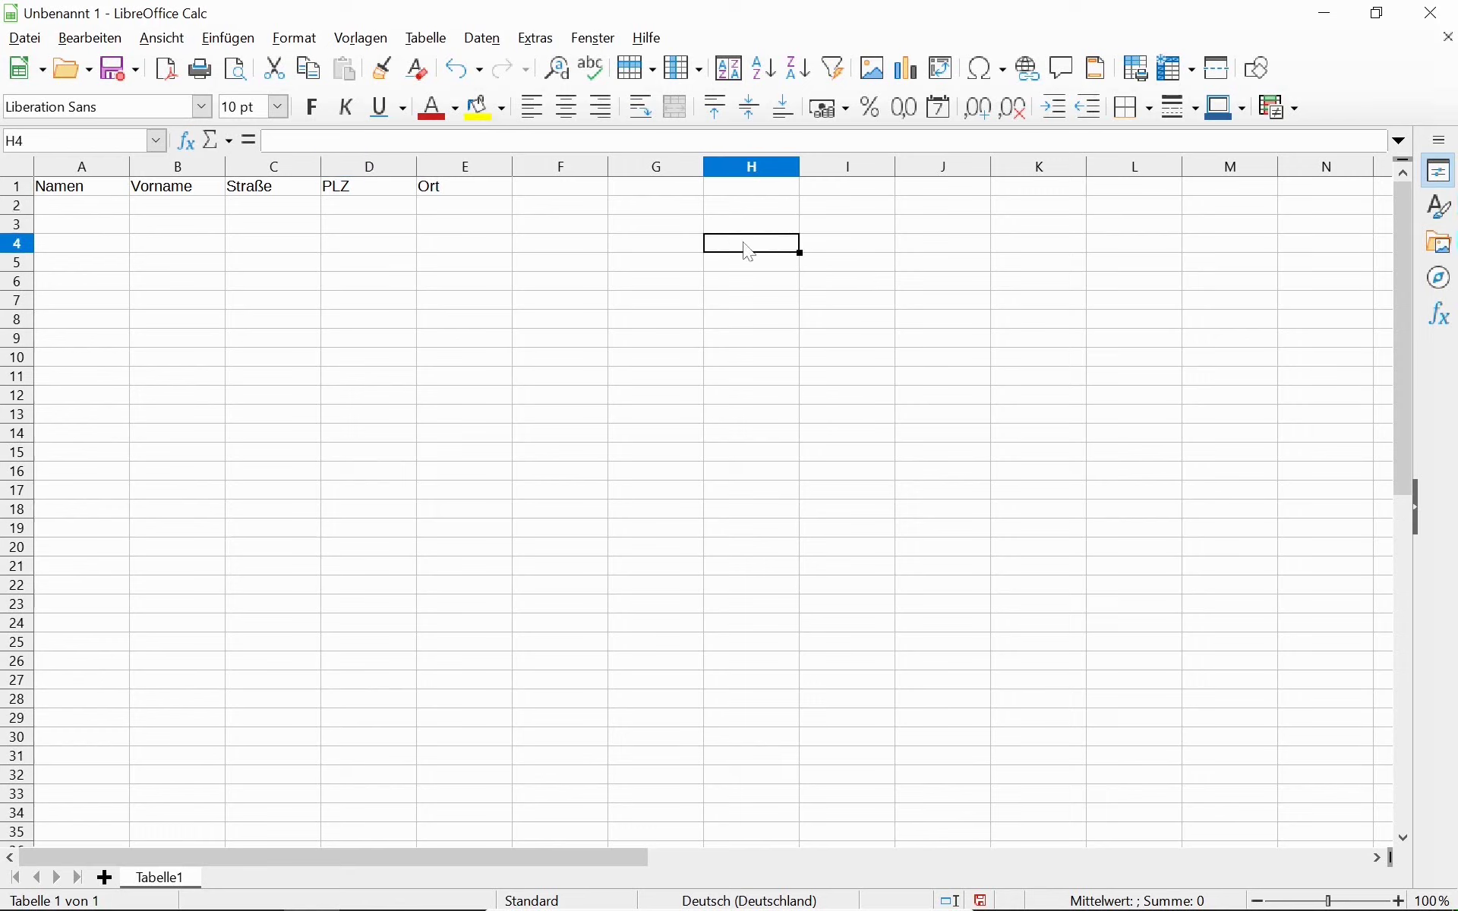
pyautogui.click(812, 250)
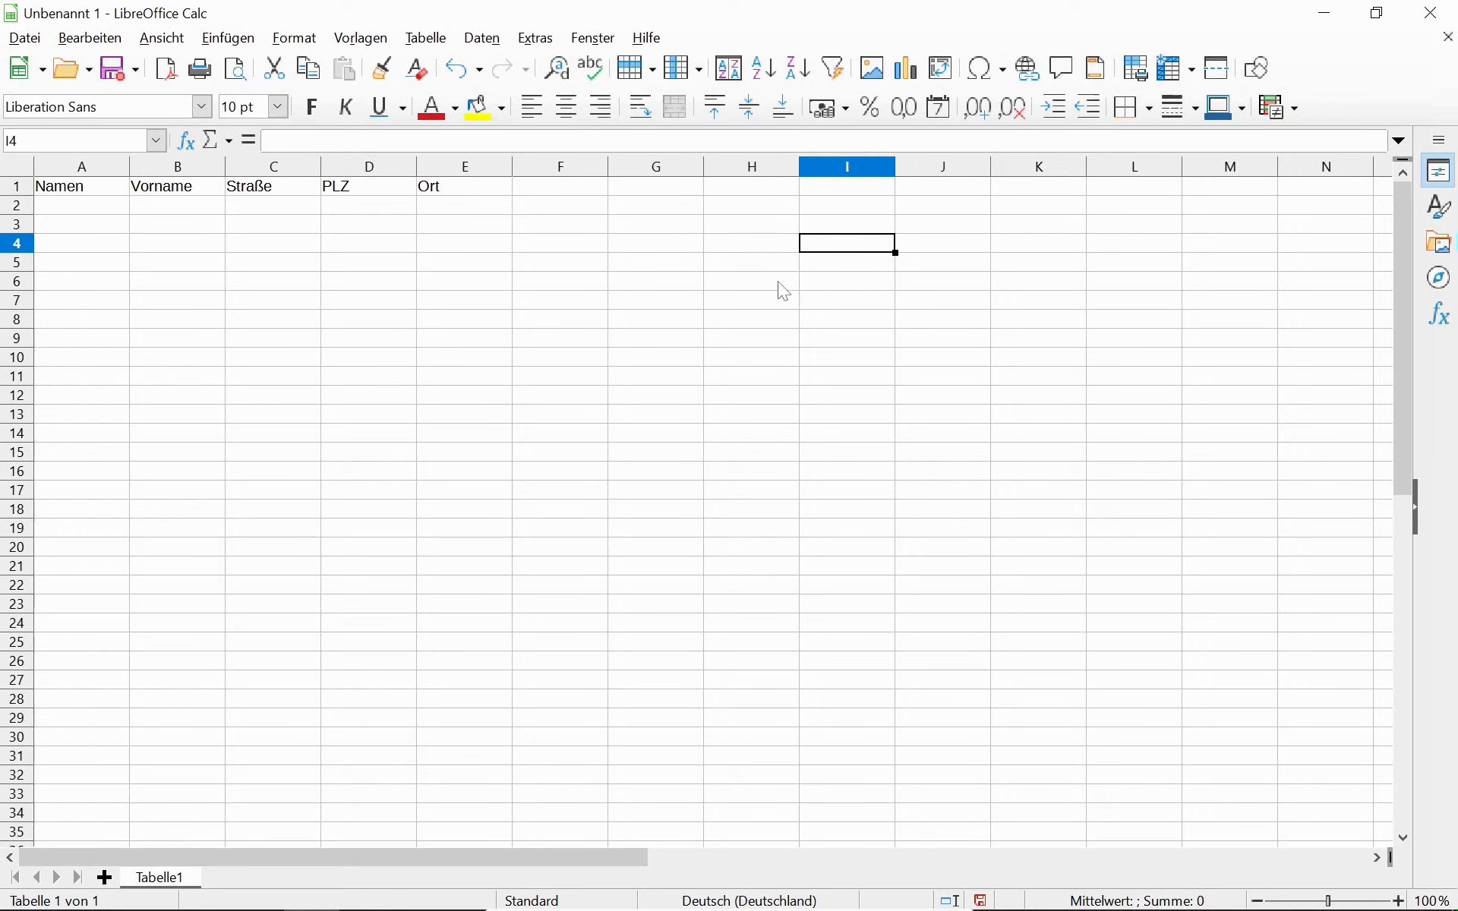
pyautogui.click(922, 244)
pyautogui.click(1031, 252)
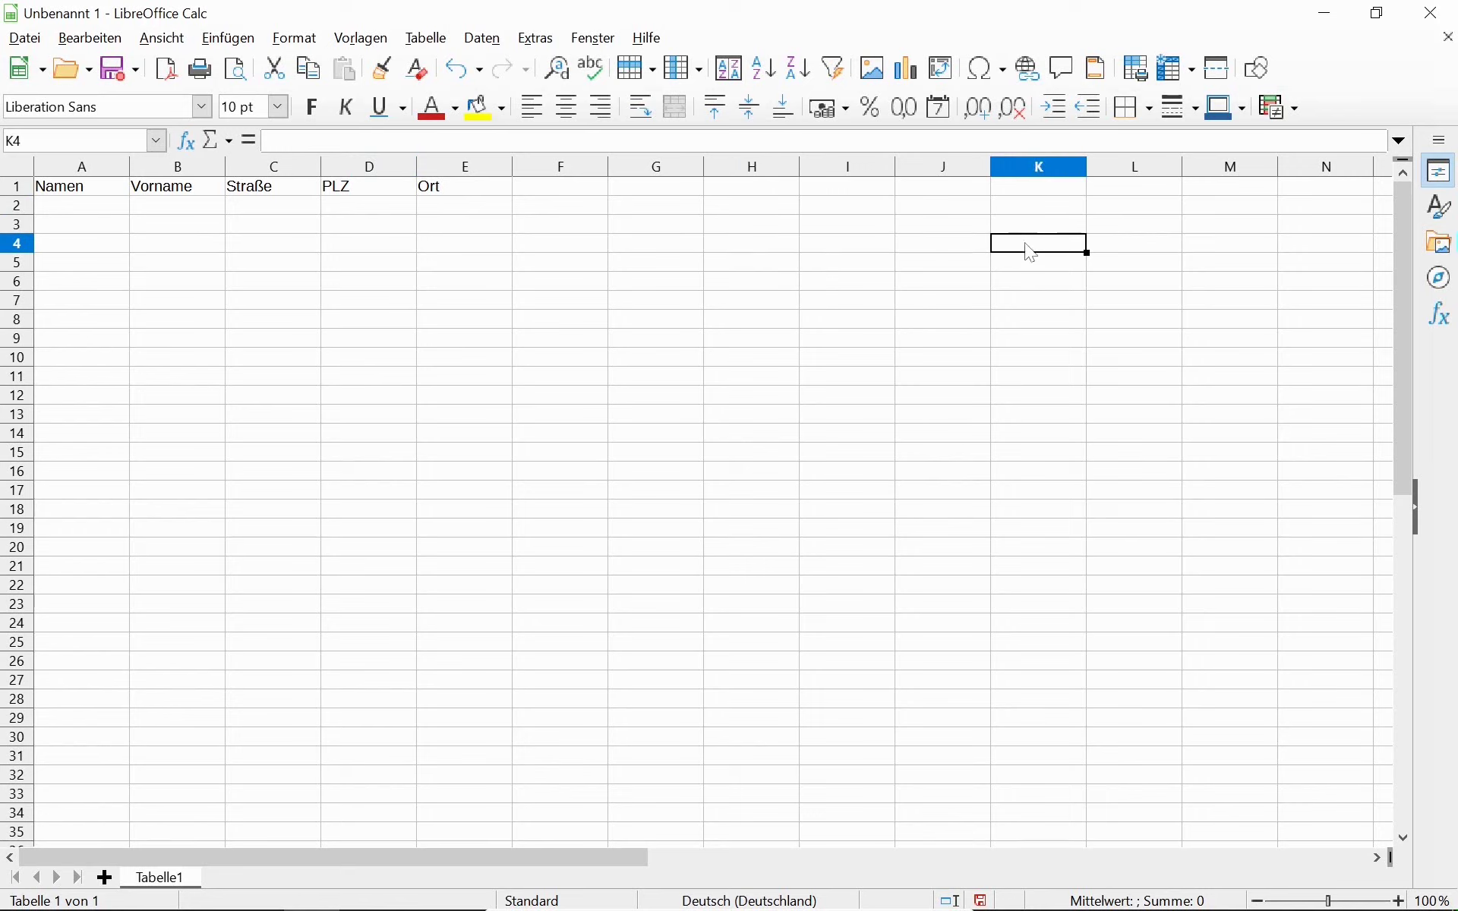
pyautogui.click(1117, 250)
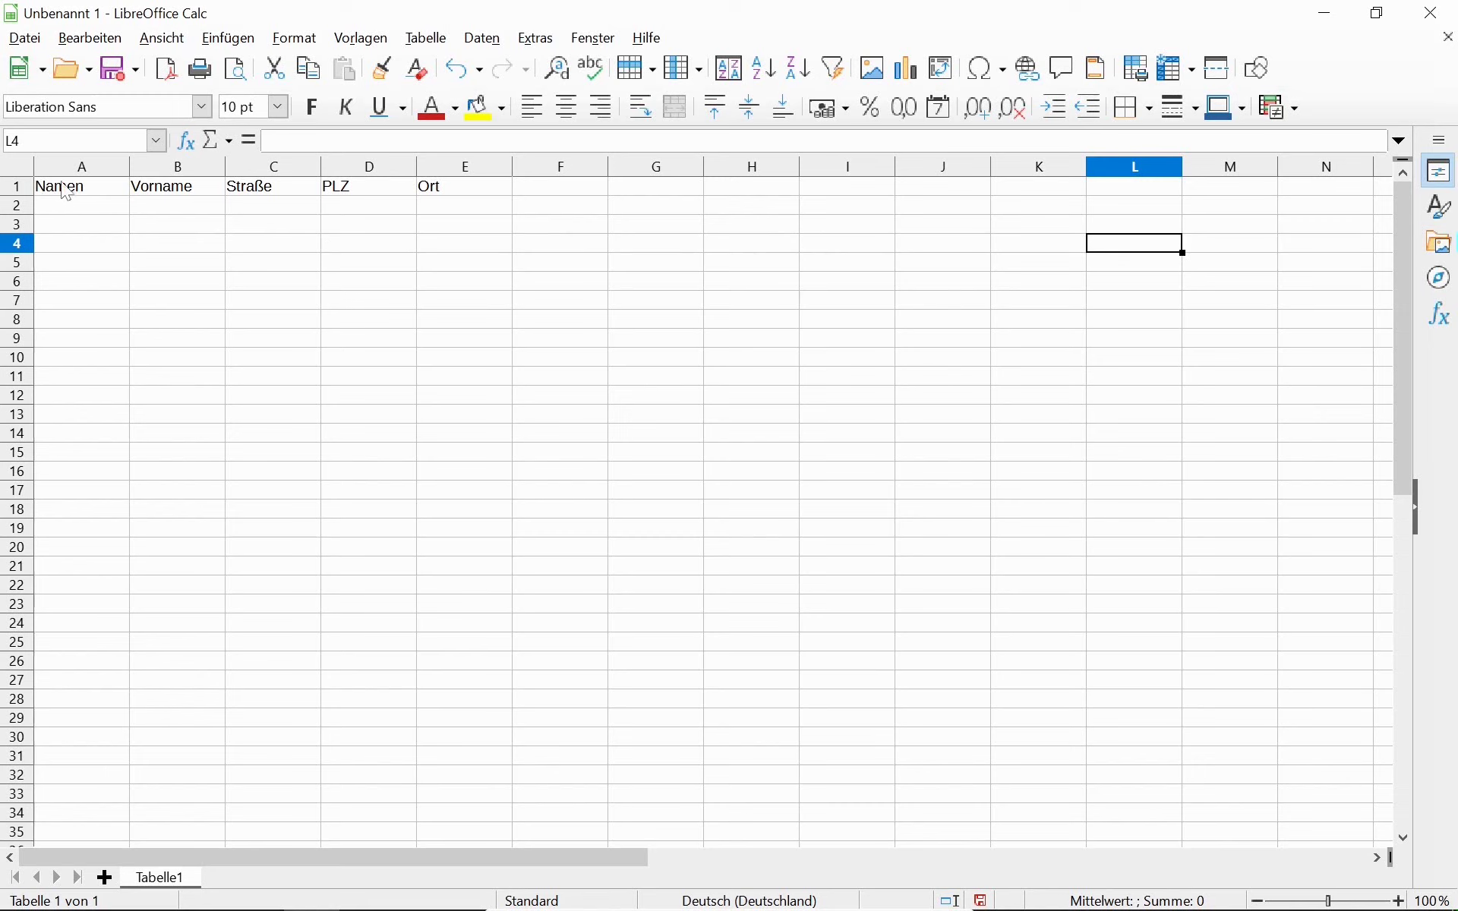
pyautogui.moveTo(71, 187); pyautogui.dragTo(439, 717)
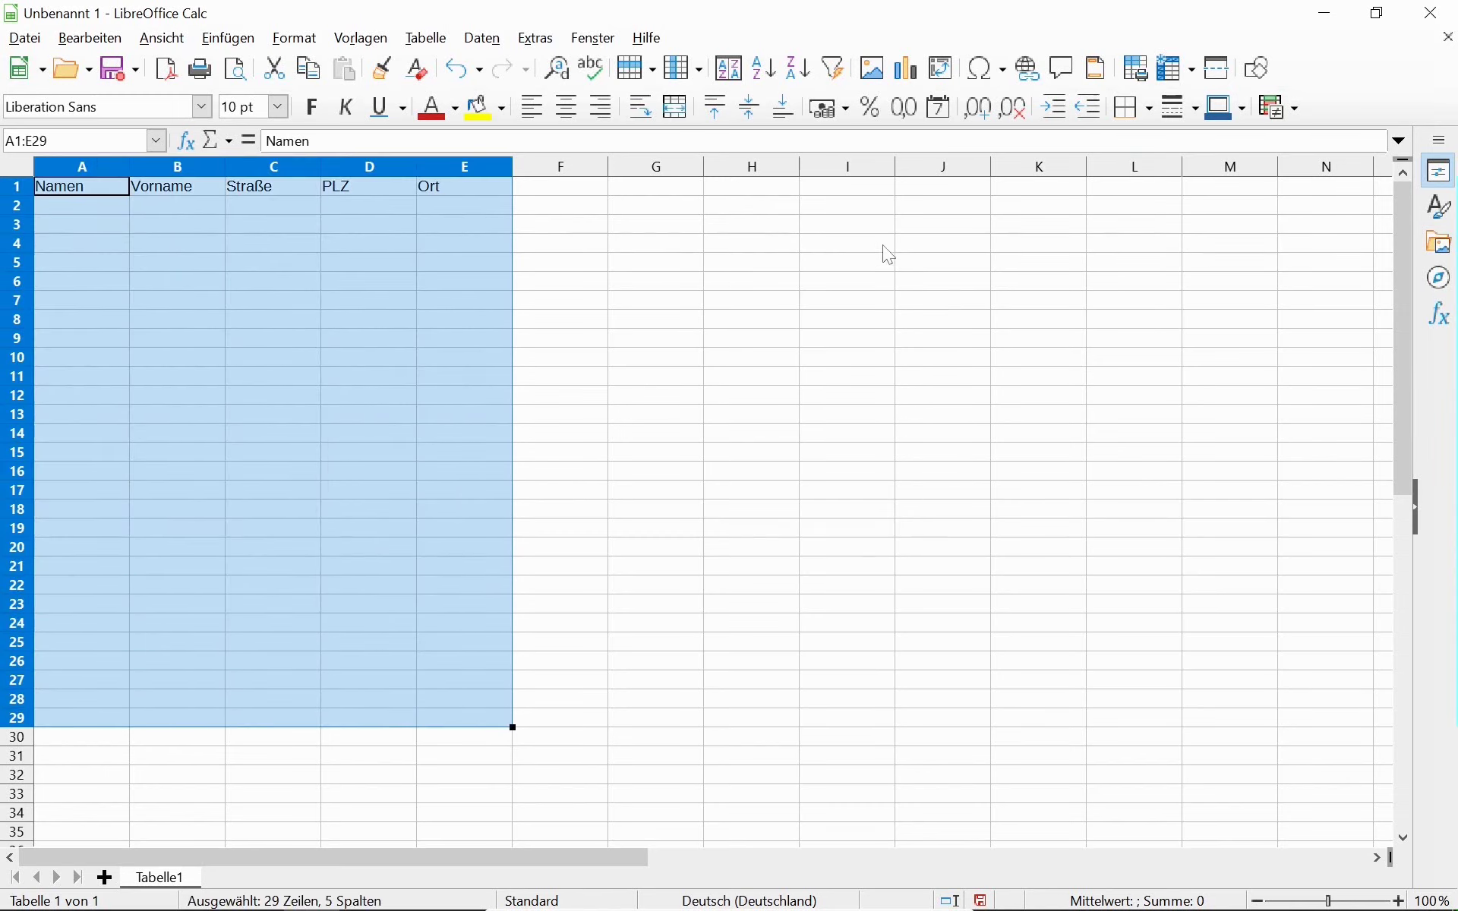
pyautogui.click(885, 247)
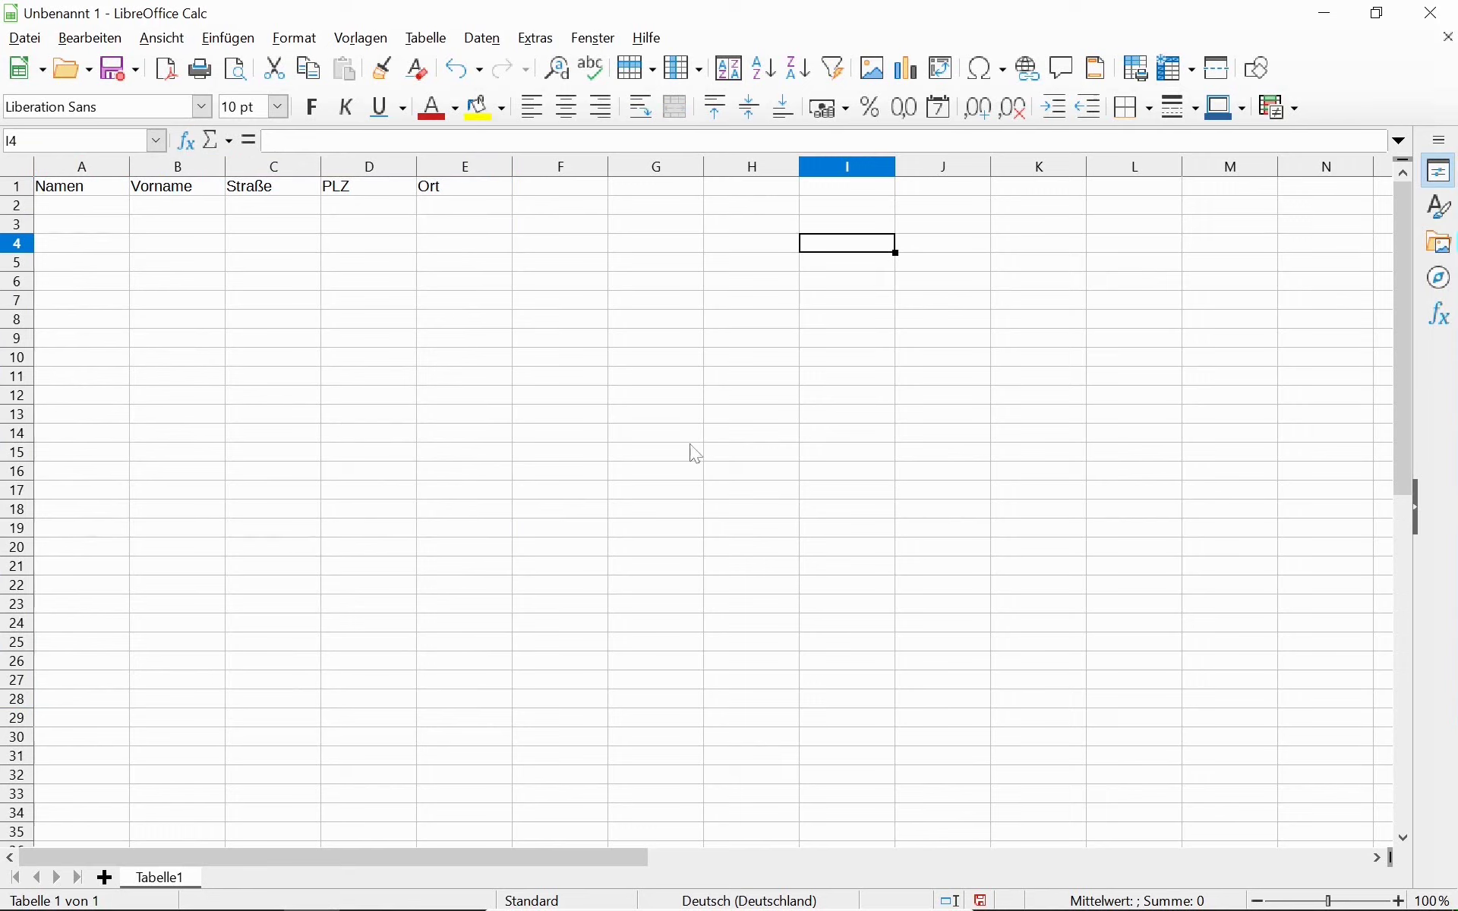
pyautogui.click(82, 193)
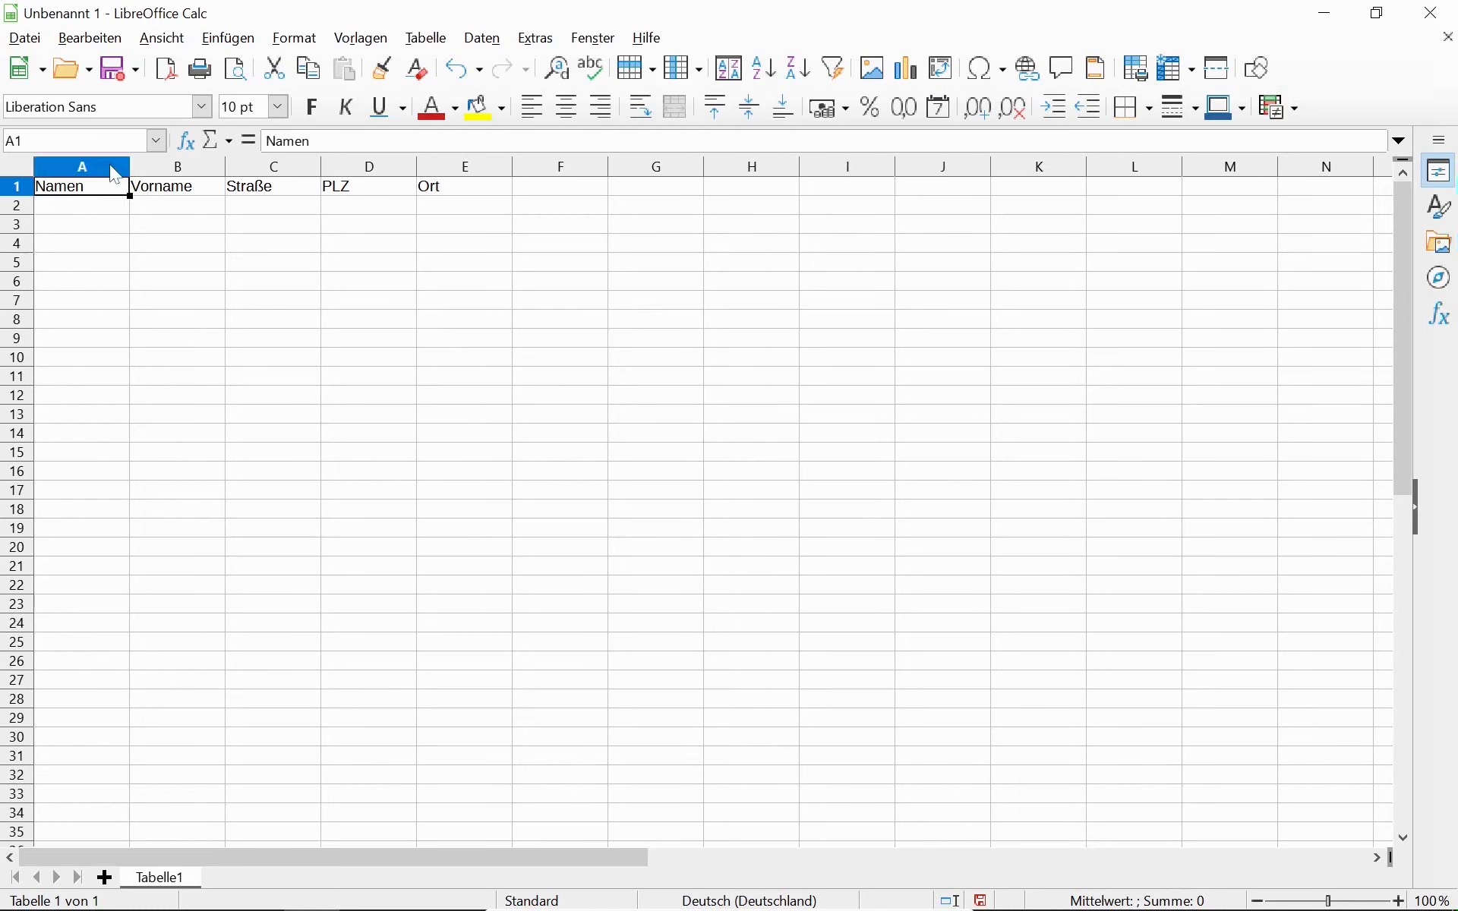
# Enter the first person's surname in A2 and first name in B2.
pyautogui.press('Down')
pyautogui.write('B')
pyautogui.press('BackSpace')
pyautogui.write('Bohlen')
pyautogui.press('Tab')
pyautogui.write('Dieter')
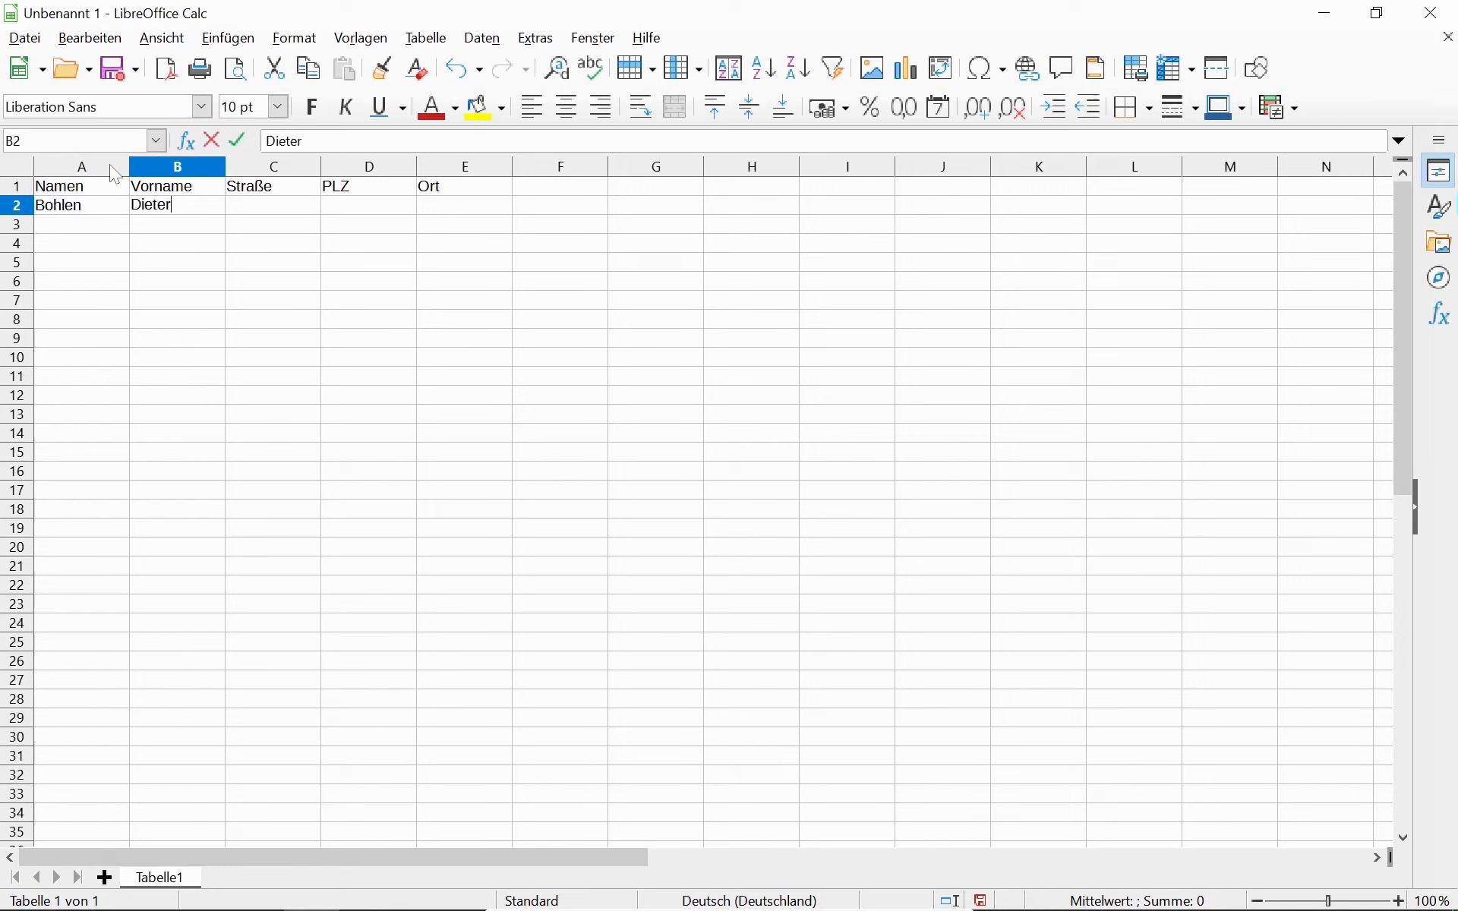
pyautogui.click(489, 215)
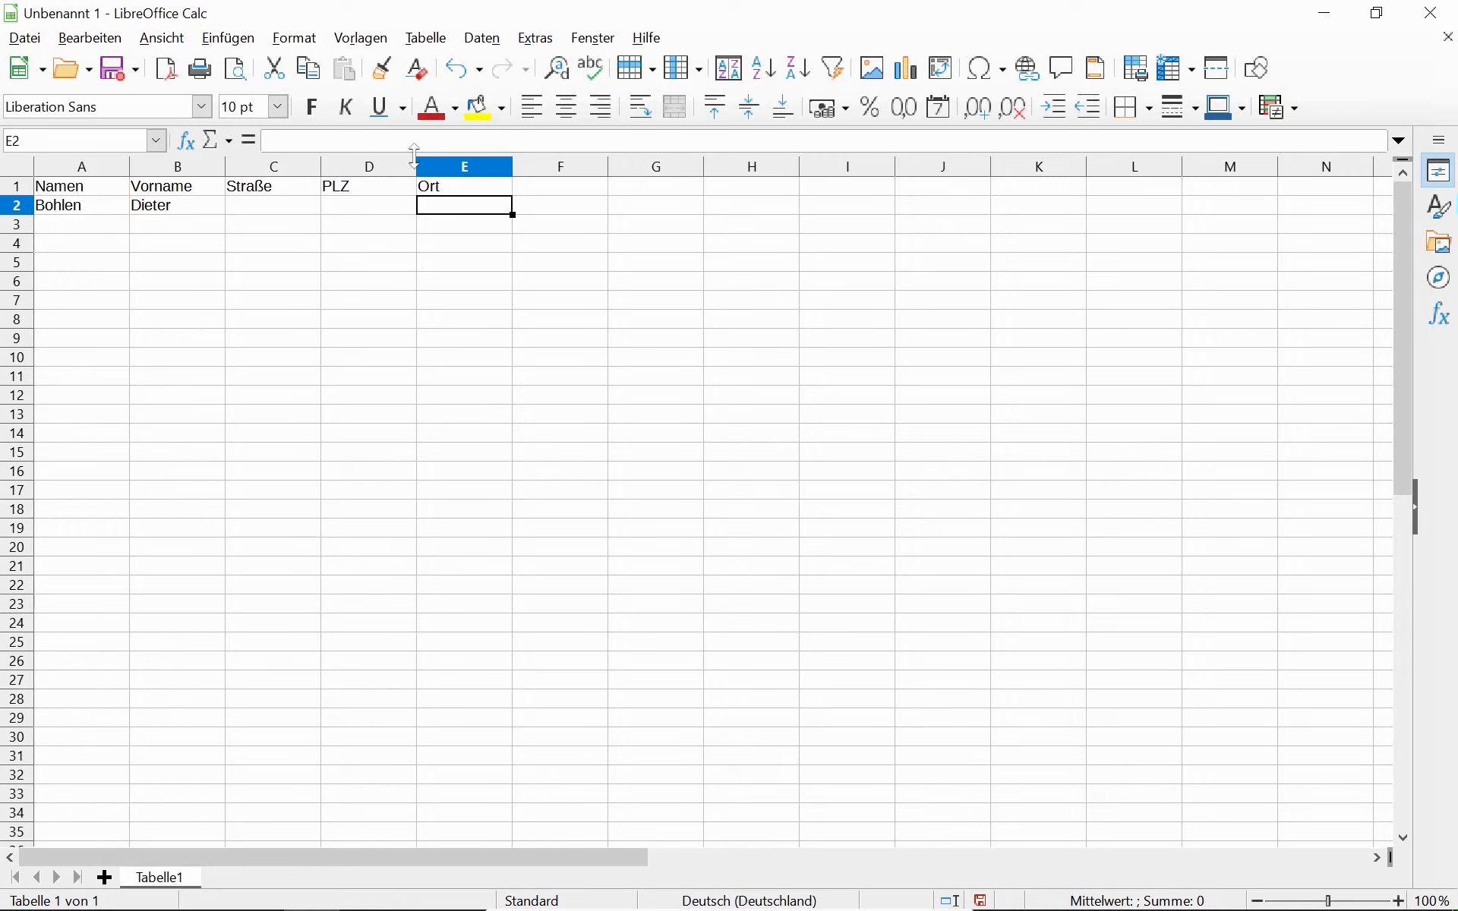
# Enter the postcode 47111 in D2 for the first record.
pyautogui.click(377, 207)
pyautogui.write('47111')
pyautogui.press('Tab')
pyautogui.click(379, 211)
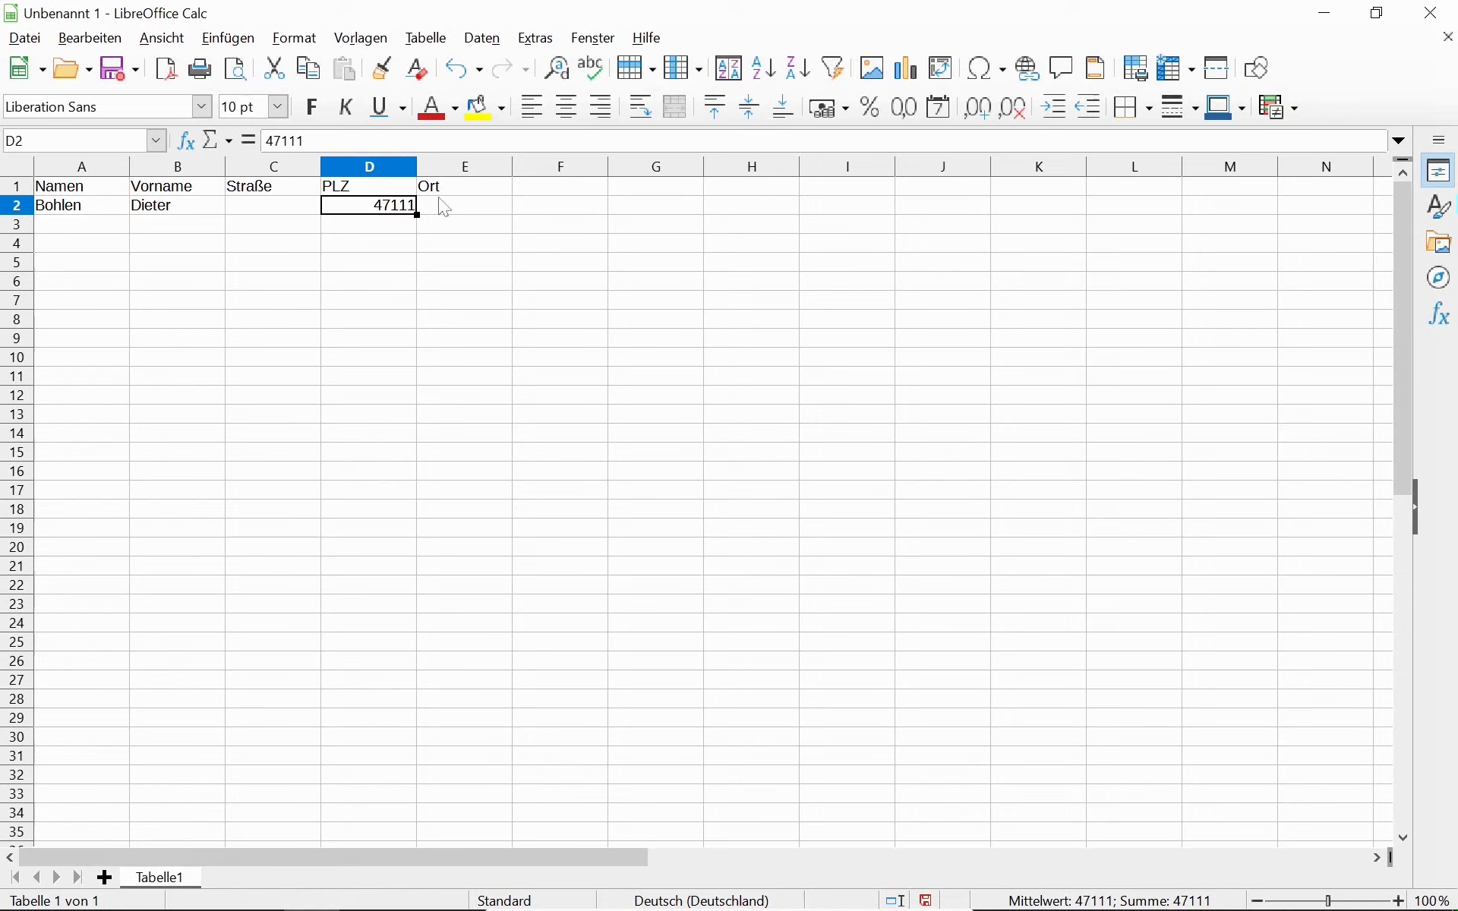
pyautogui.click(460, 210)
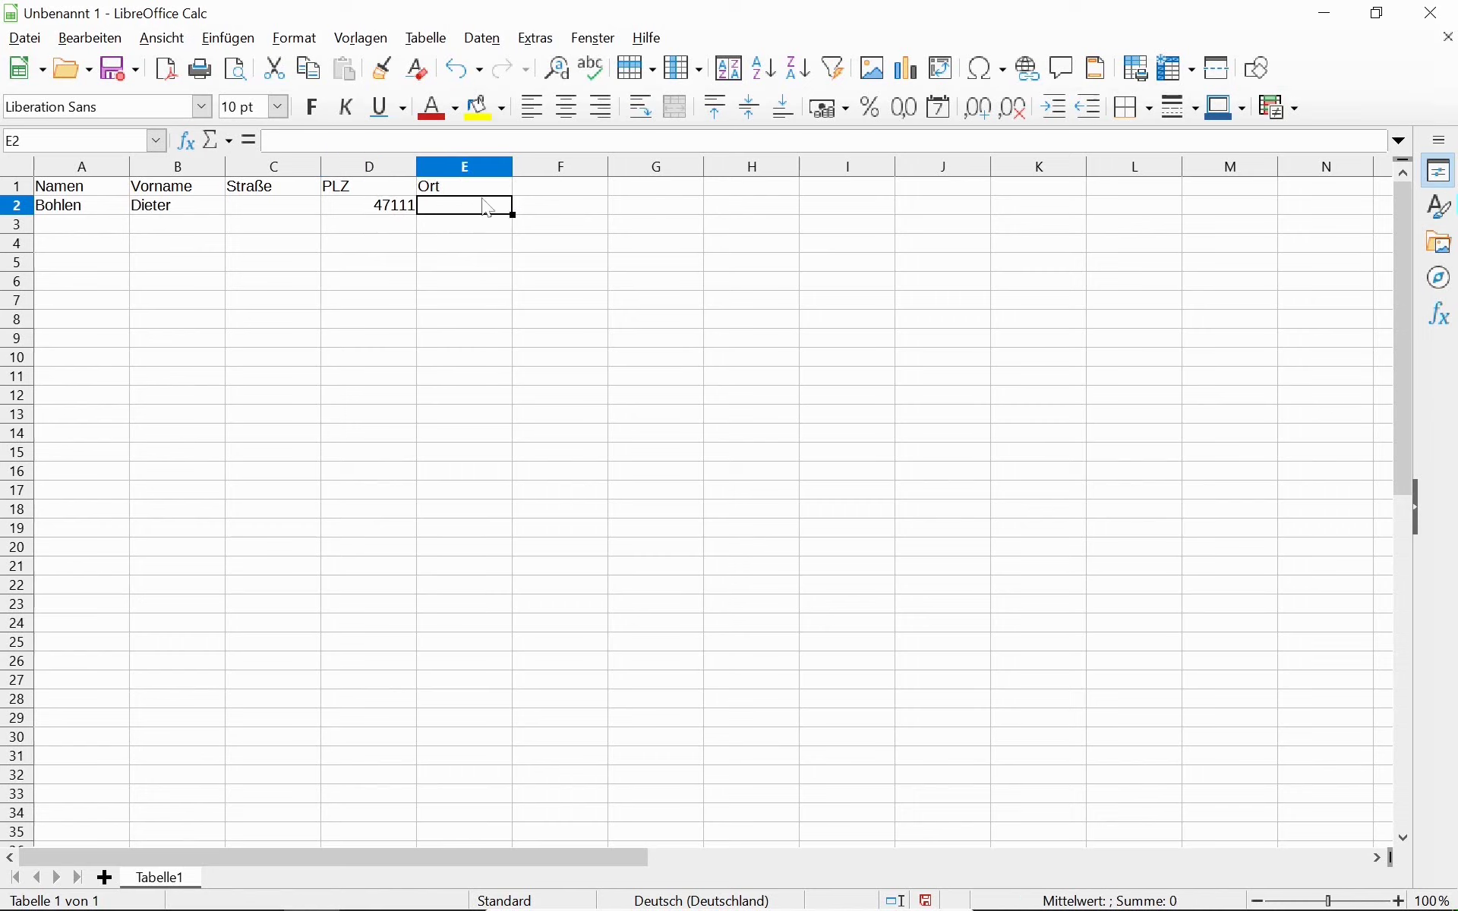
# Enter Mallorca as the first record's Ort in E2.
pyautogui.write('Mallo')
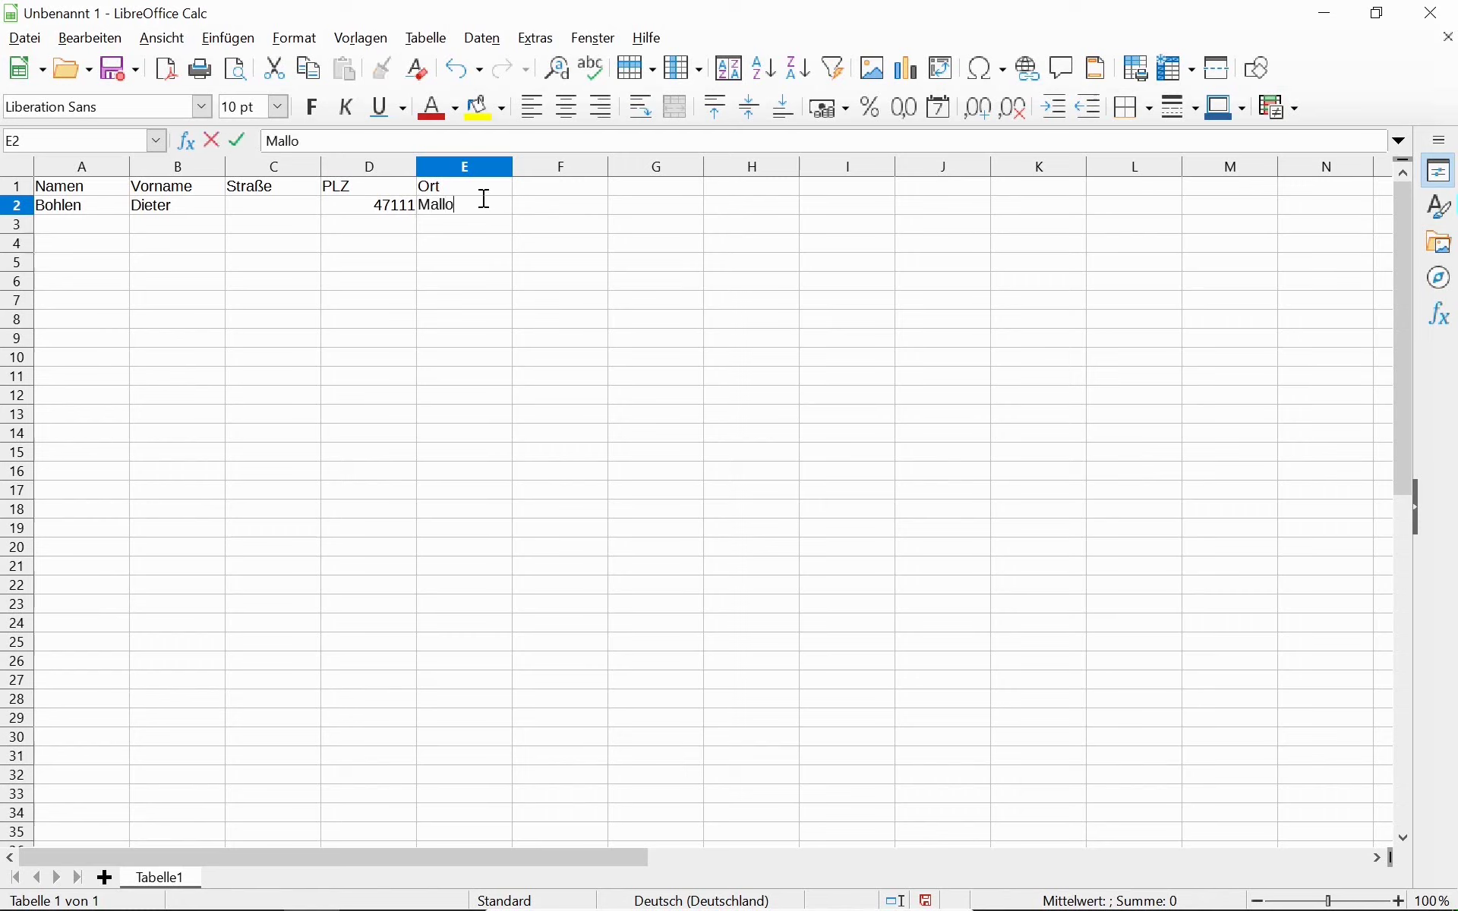
pyautogui.write('rca')
pyautogui.press('Return')
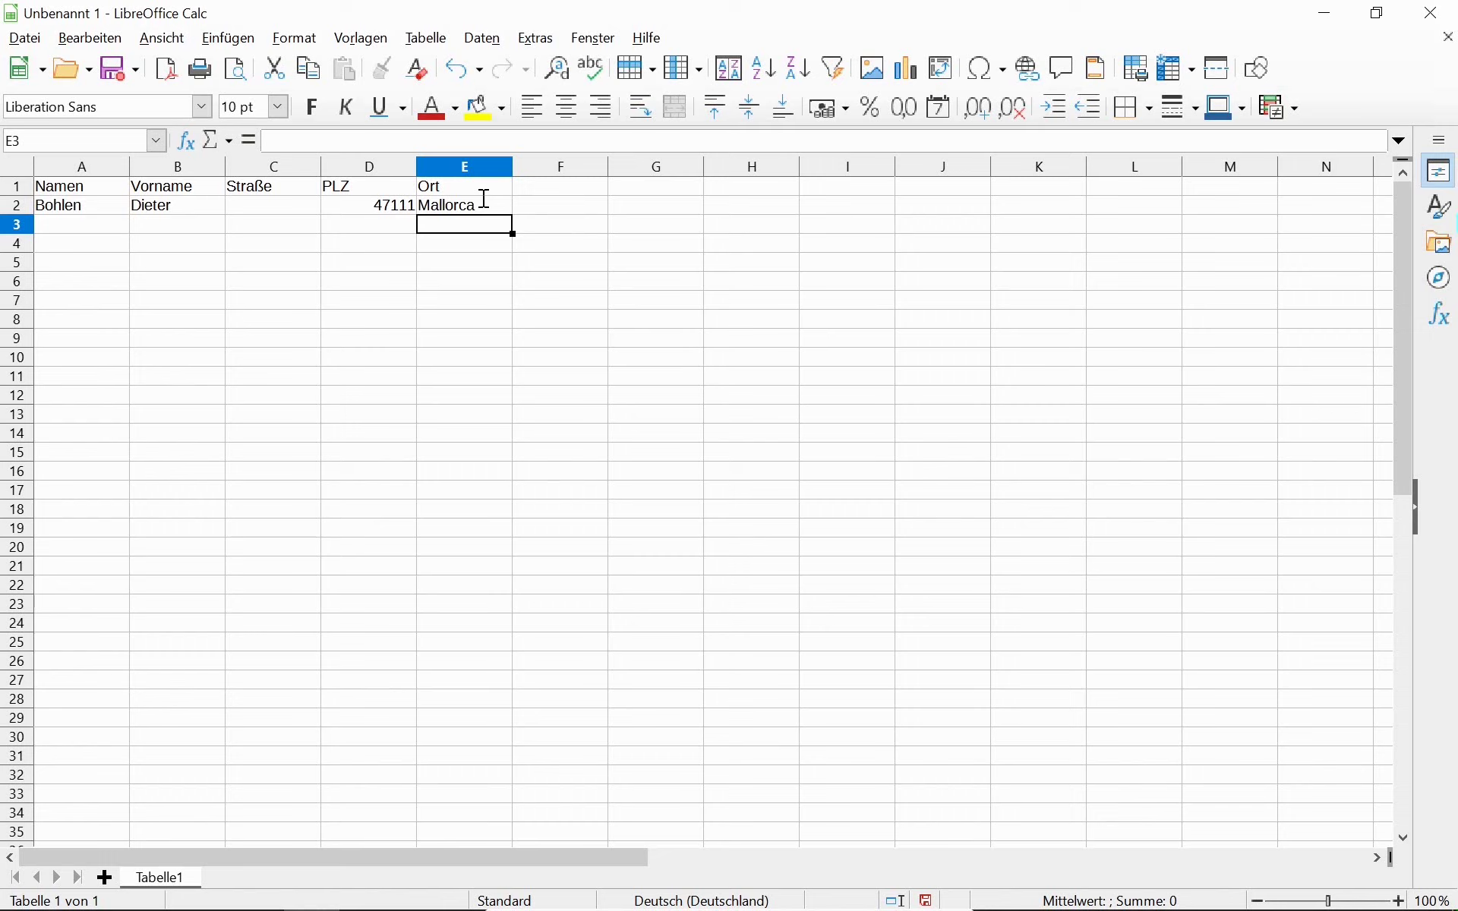
pyautogui.press('Up')
pyautogui.press('Left')
pyautogui.press('Left')
pyautogui.press('Left')
pyautogui.press('Left')
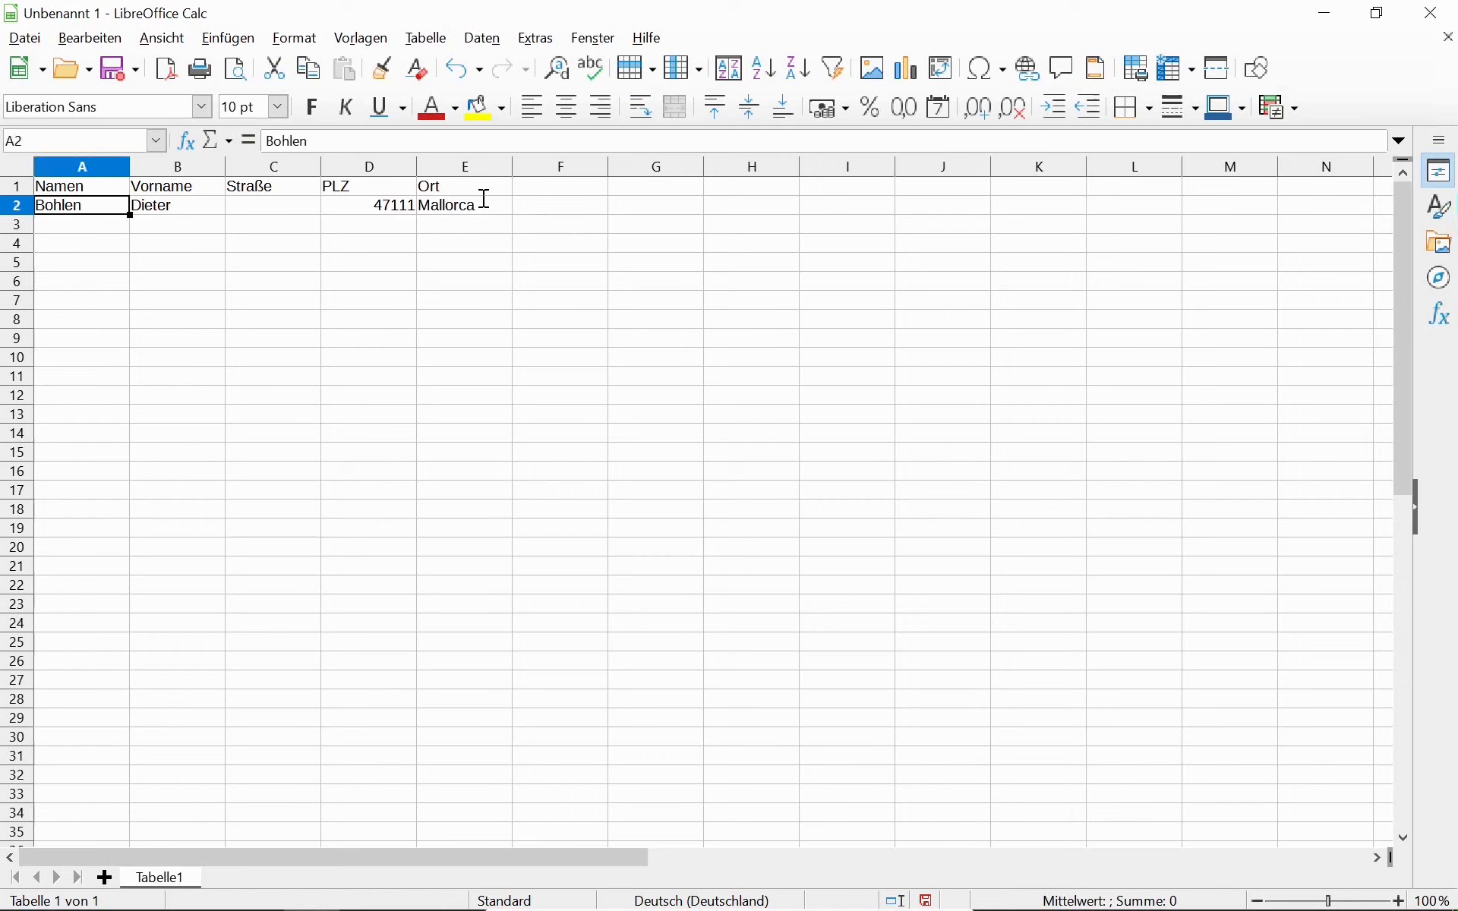
pyautogui.press('Down')
# Fill row 3 with a second person's surname, first name, postcode 47111 and Ort Mallorca.
pyautogui.press('F2')
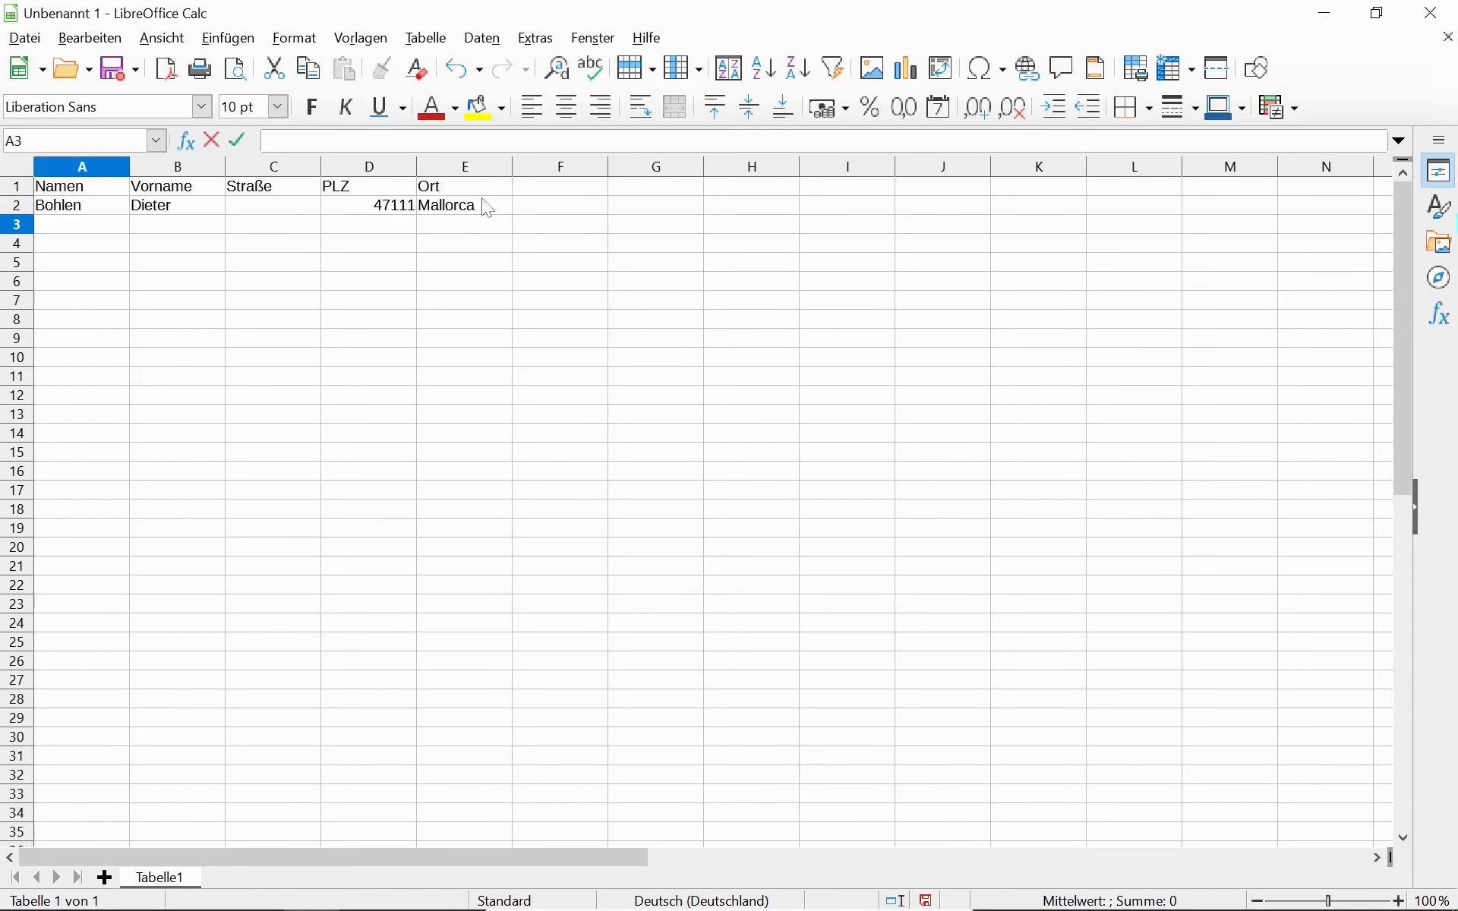
pyautogui.press('Tab')
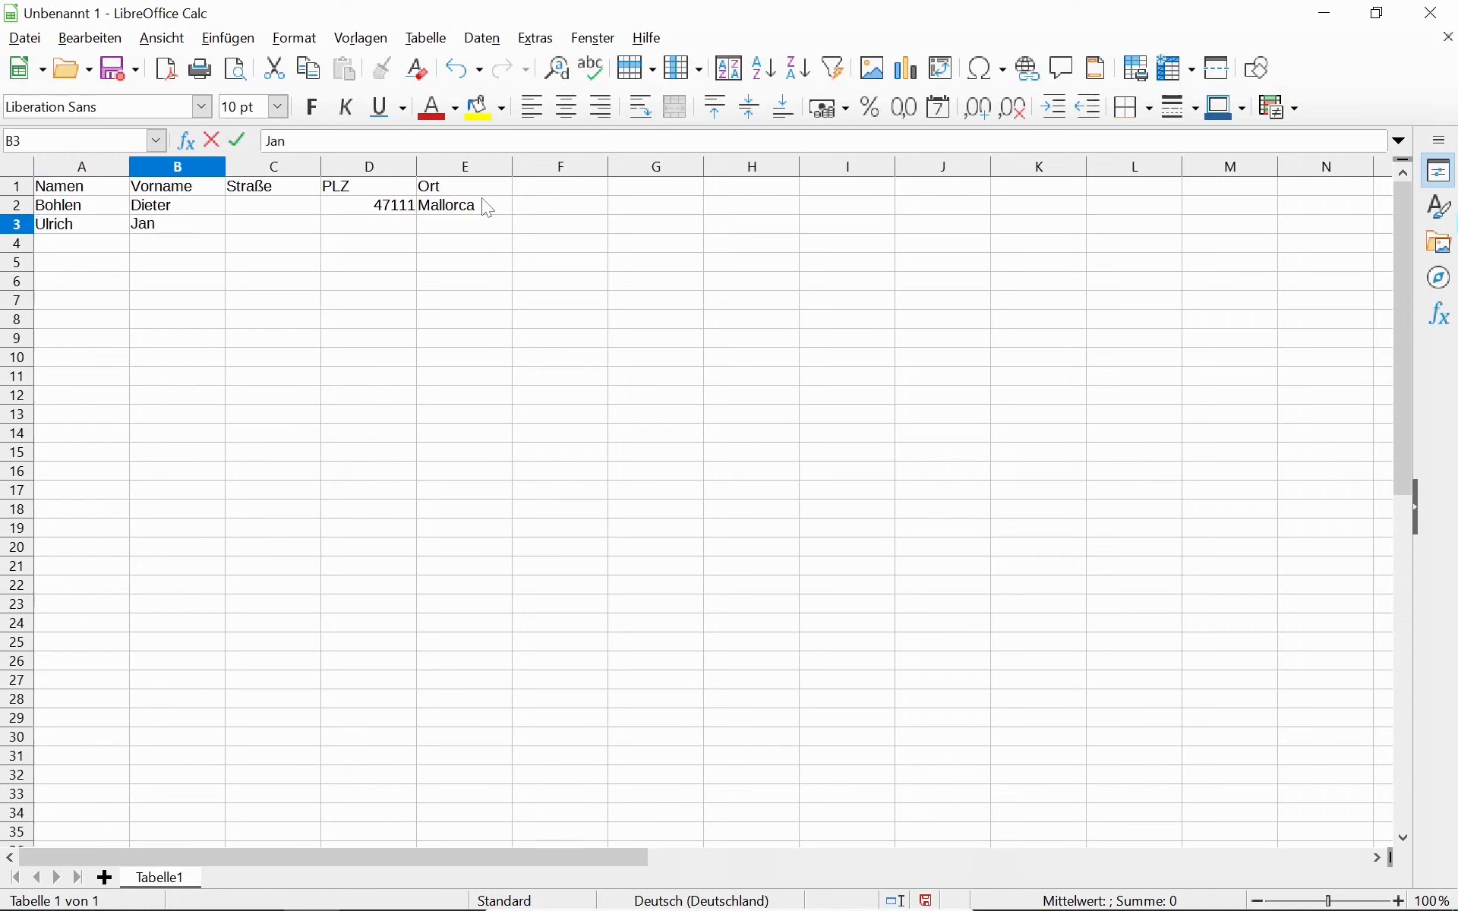
pyautogui.press('Tab')
pyautogui.press('Tab')
pyautogui.write('47111')
pyautogui.press('Tab')
pyautogui.write('Mallorca')
pyautogui.press('Return')
# Enter the first record's street and house number in C2.
pyautogui.press('Up')
pyautogui.press('Up')
pyautogui.press('Down')
pyautogui.press('Right')
pyautogui.press('Right')
pyautogui.press('Right')
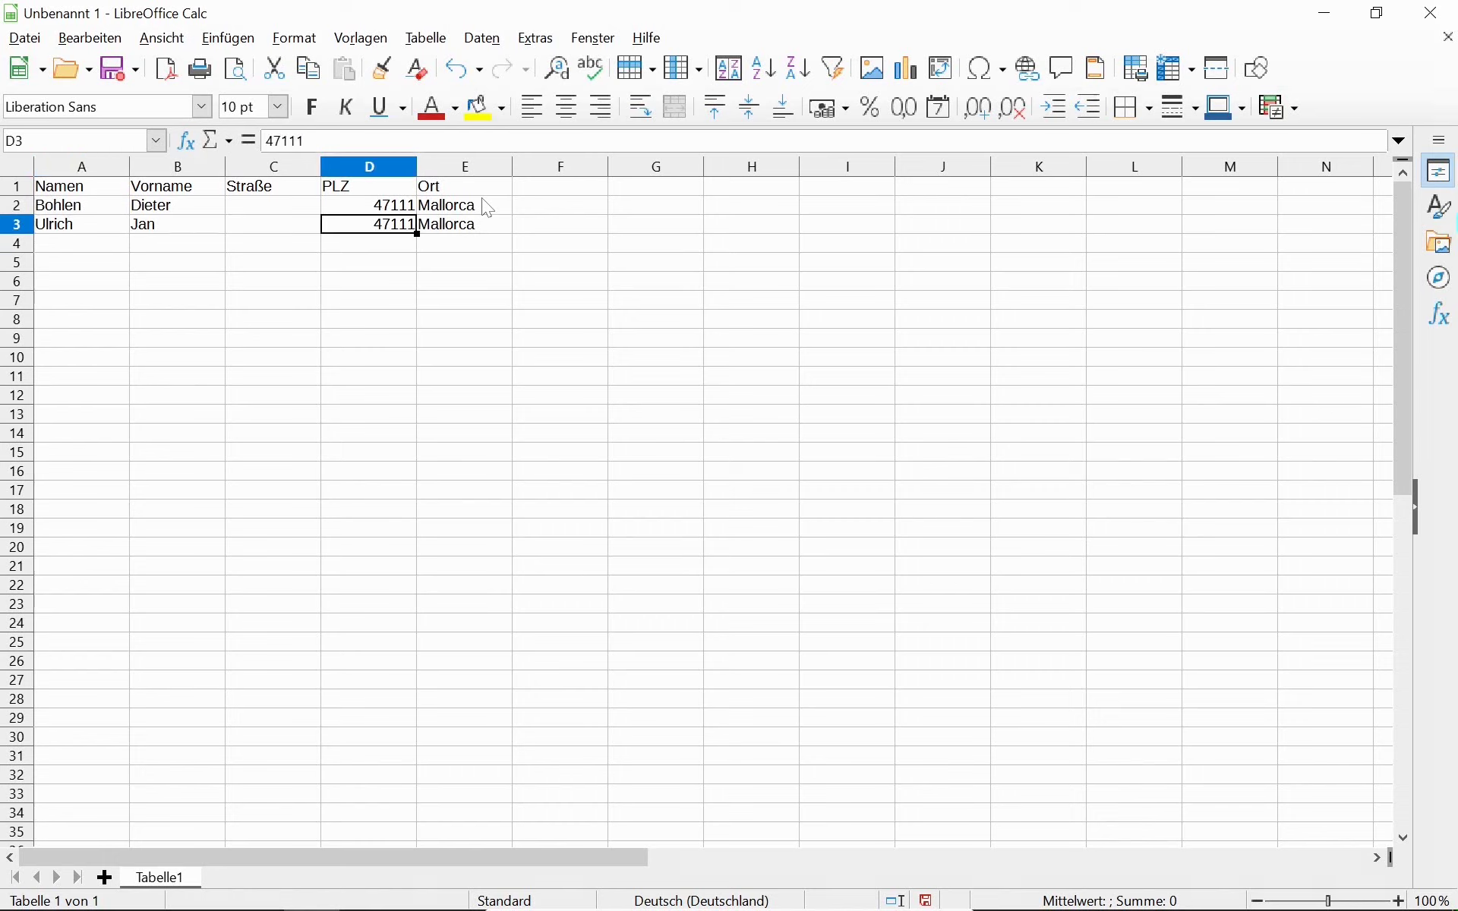
pyautogui.press('Right')
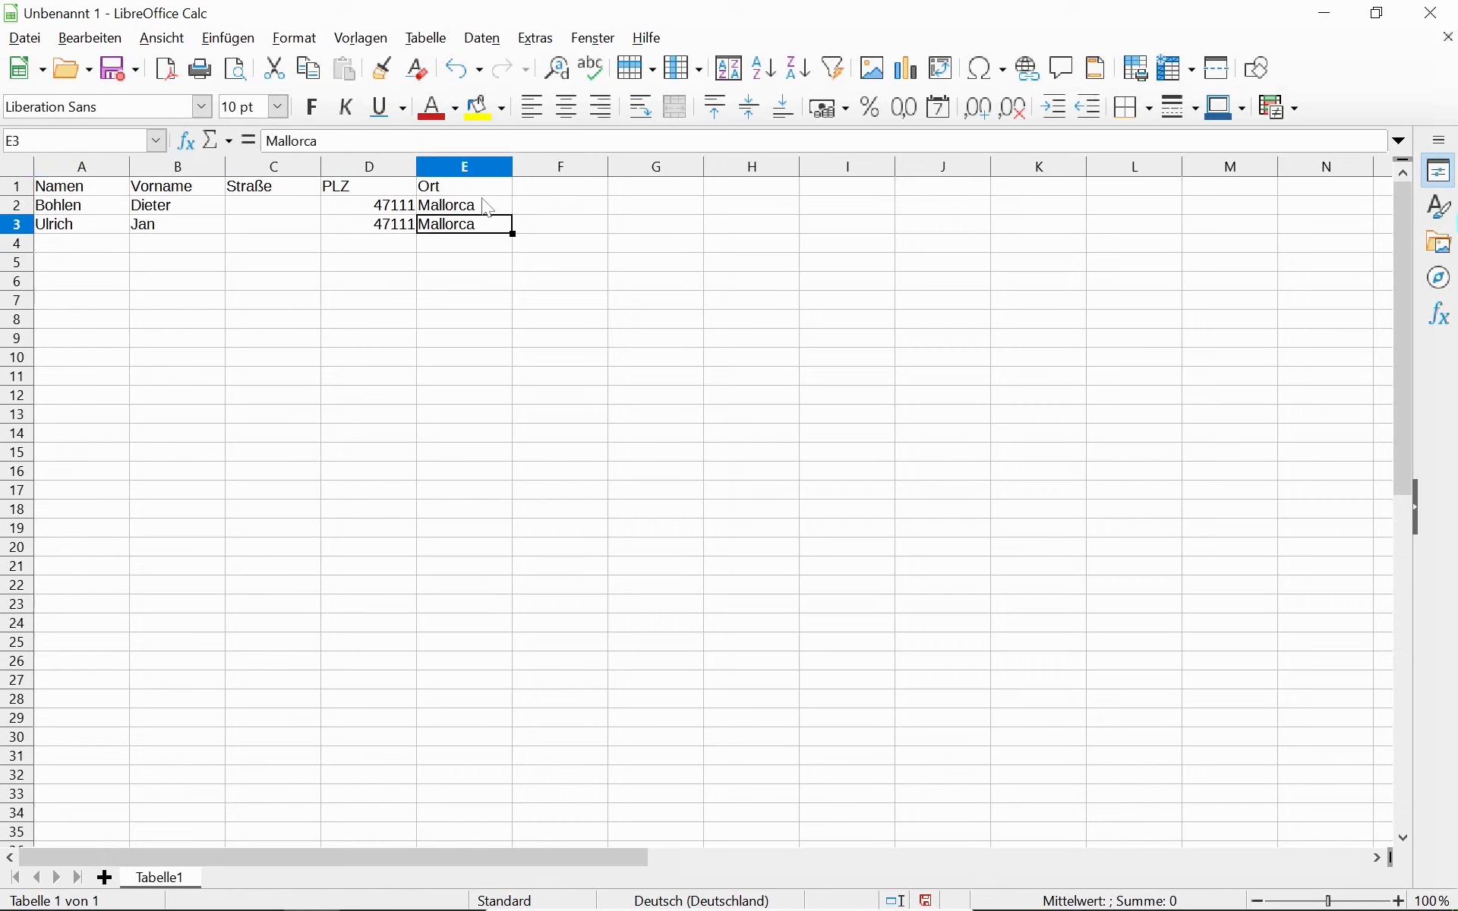
pyautogui.press('Left')
pyautogui.press('Right')
pyautogui.press('Right')
pyautogui.press('Right')
pyautogui.press('Right')
pyautogui.press('Right')
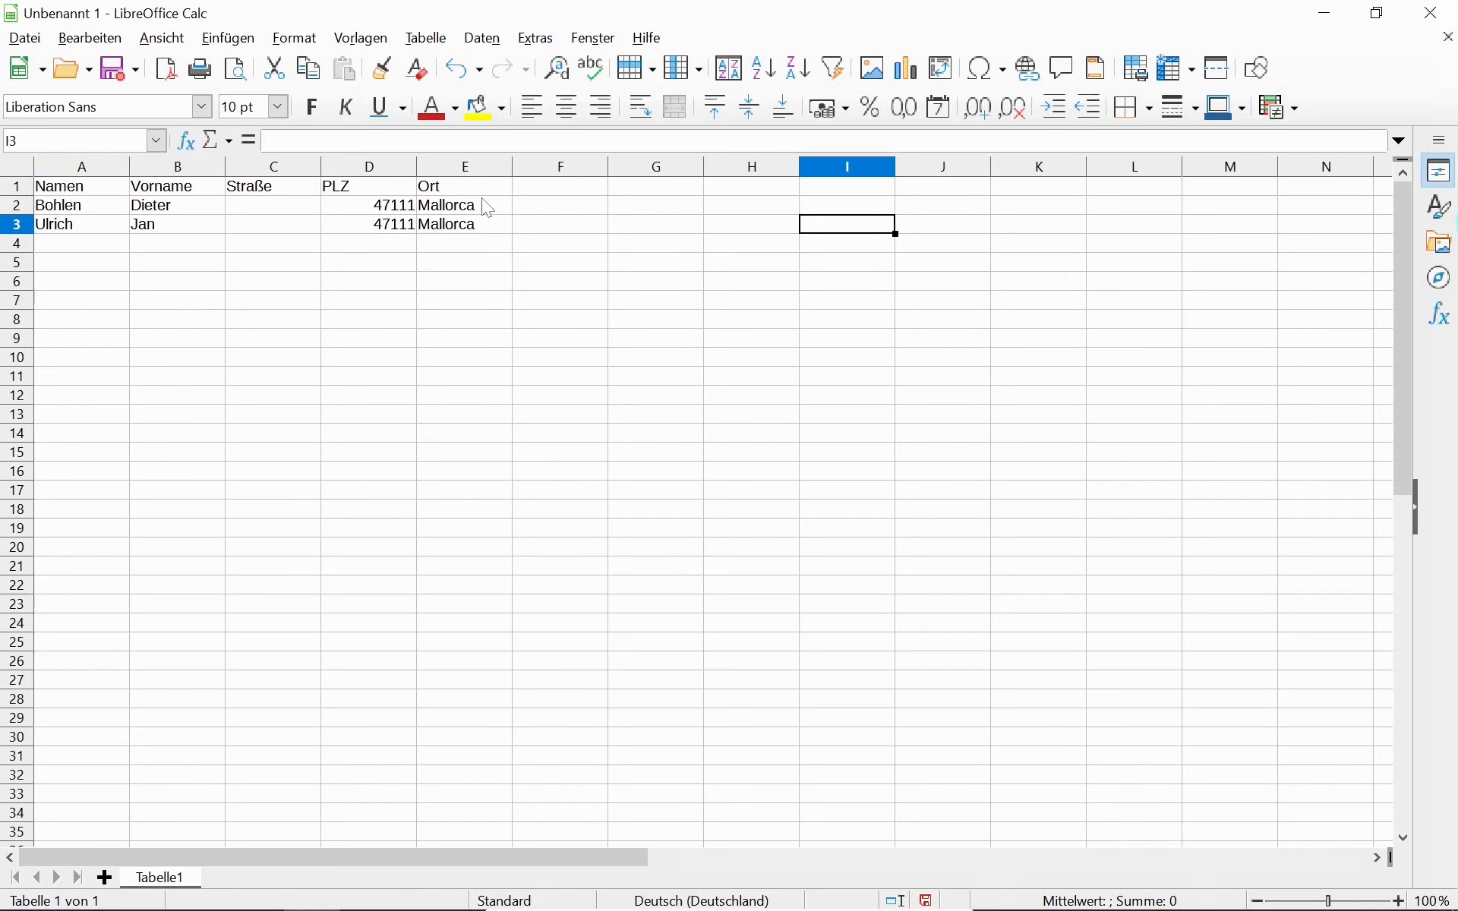
pyautogui.press('Up')
pyautogui.press('Up')
pyautogui.press('Down')
pyautogui.press('Down')
pyautogui.press('Down')
pyautogui.press('Down')
pyautogui.press('Down')
pyautogui.press('Up')
pyautogui.press('Up')
pyautogui.press('Up')
pyautogui.press('Left')
pyautogui.press('Left')
pyautogui.press('Left')
pyautogui.press('Left')
pyautogui.press('Left')
pyautogui.press('Left')
pyautogui.press('Up')
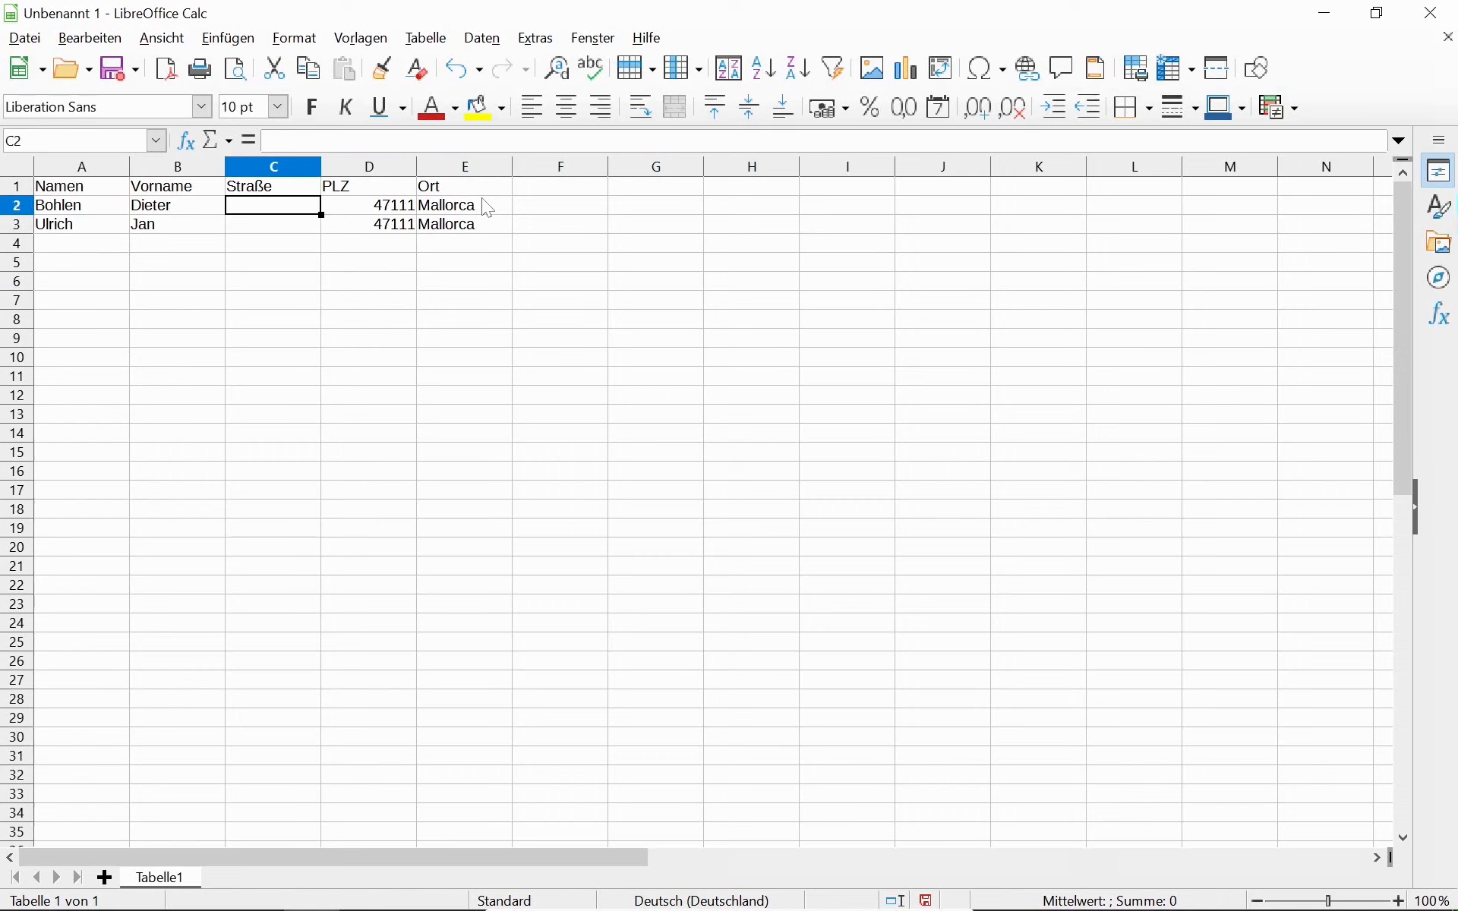
pyautogui.write('Am Ball')
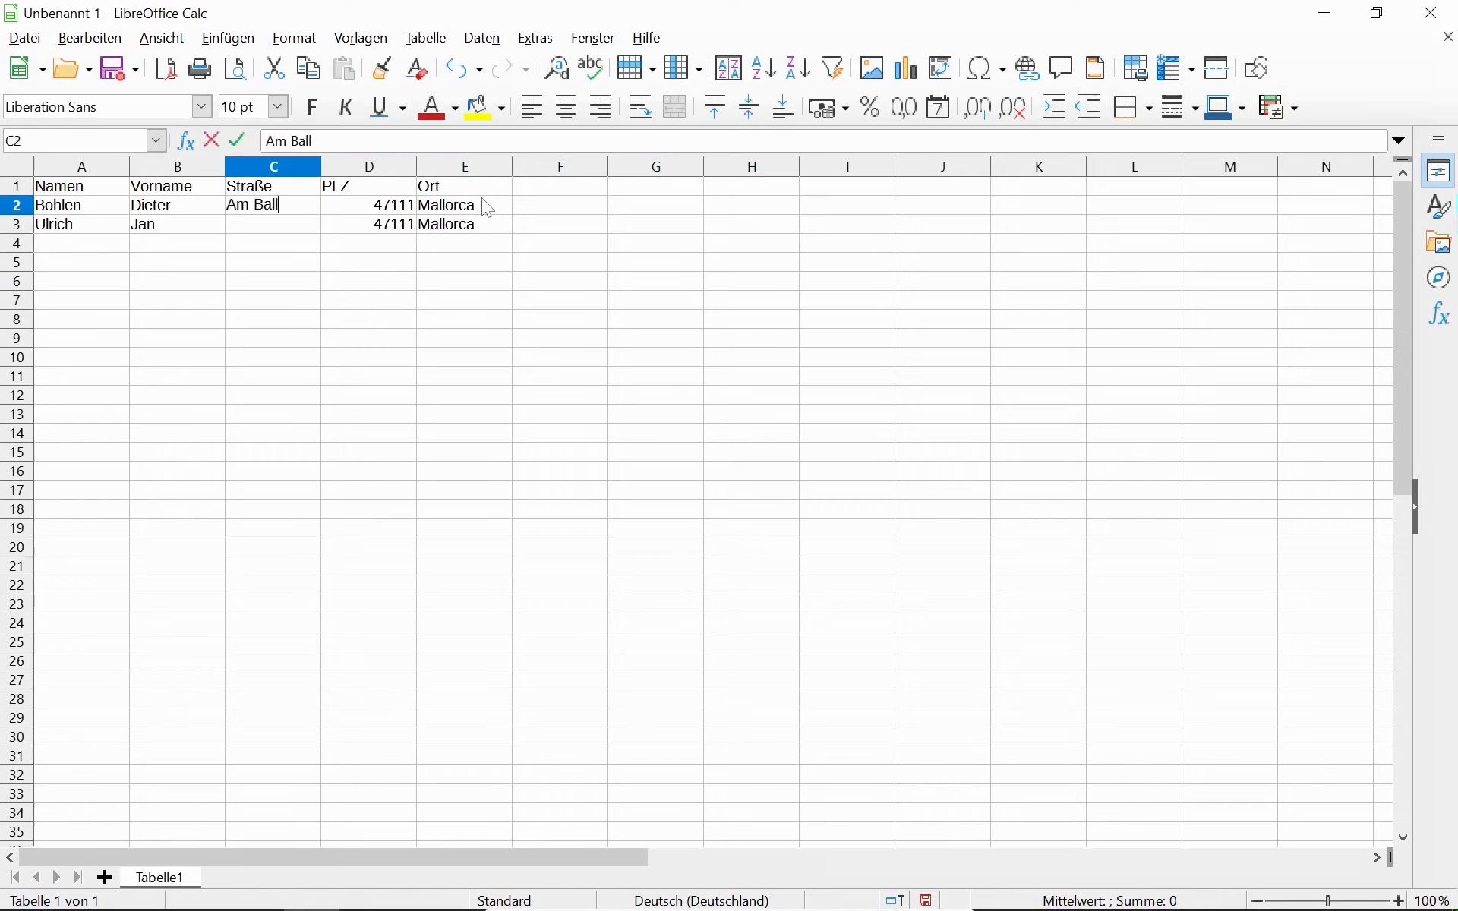
pyautogui.write('ermann 42')
pyautogui.press('Return')
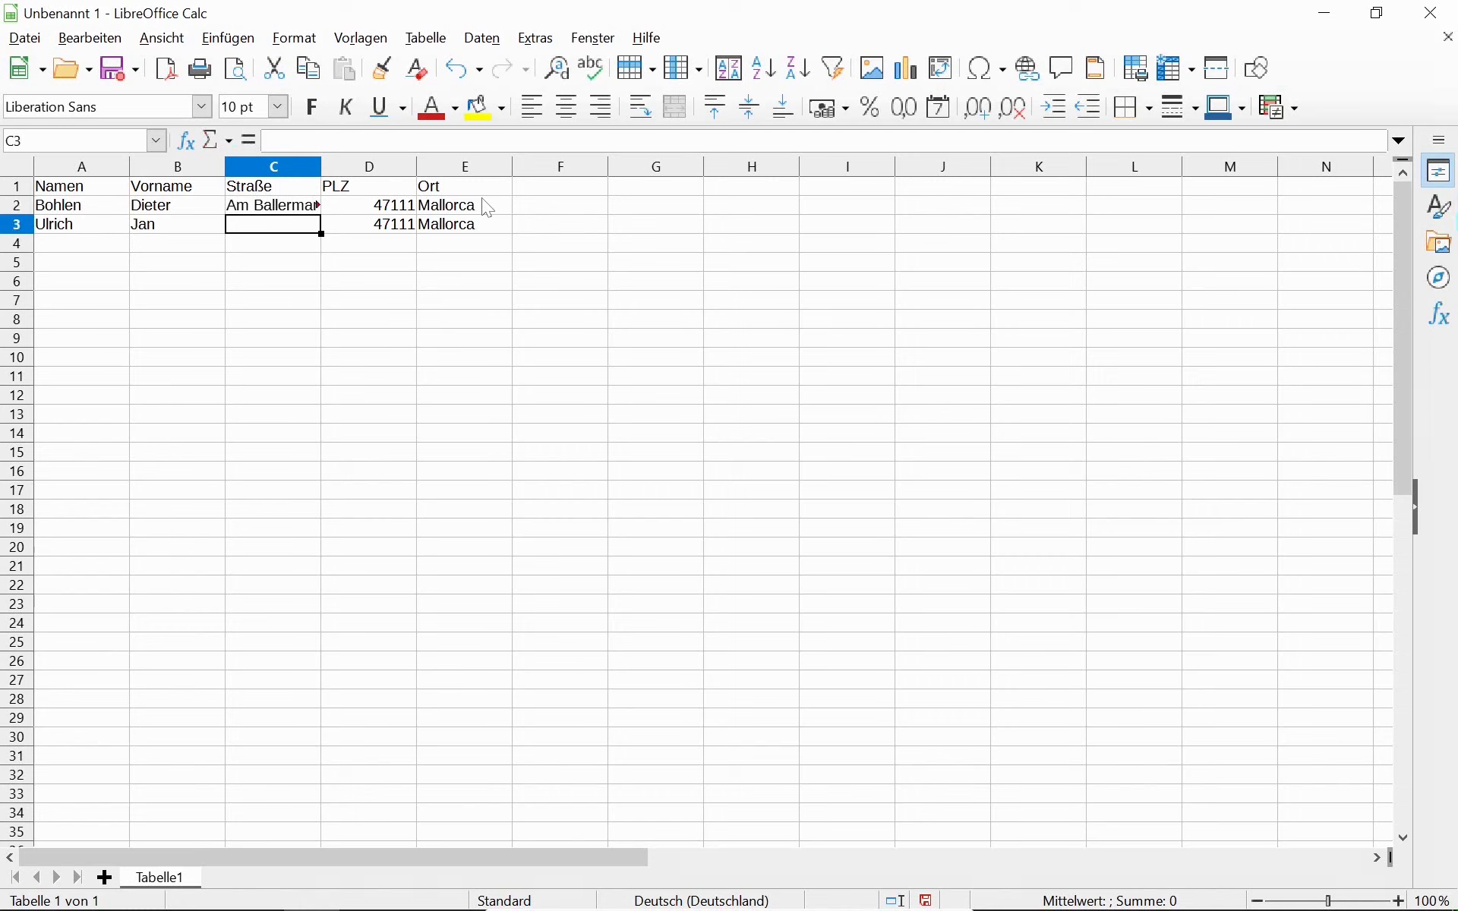
# Widen the Straße column C to fit its longest entry, plus a little extra.
pyautogui.click(296, 167)
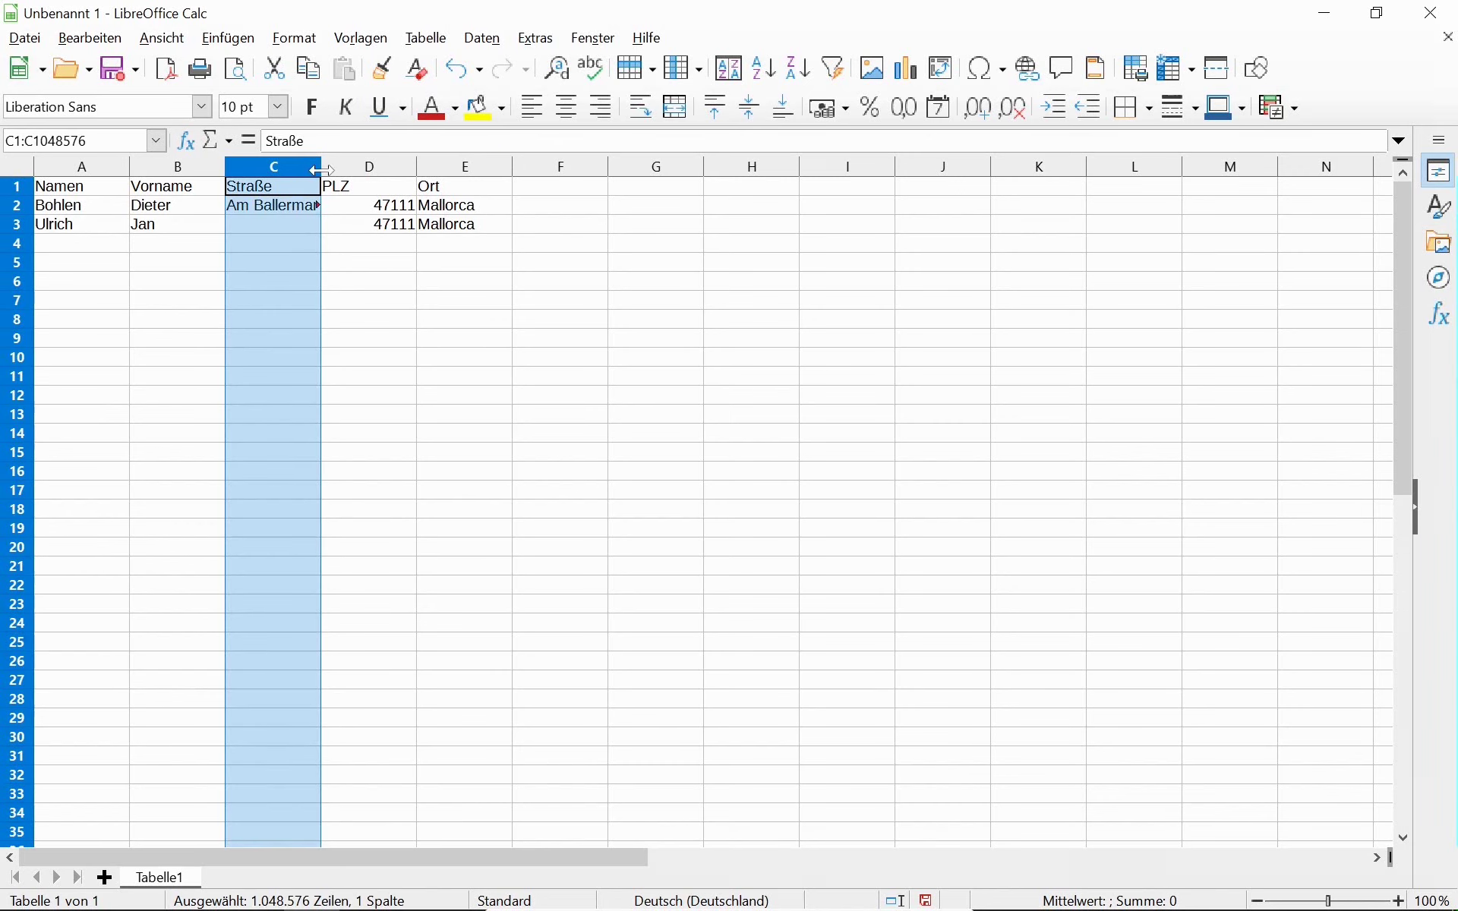
pyautogui.doubleClick(322, 168)
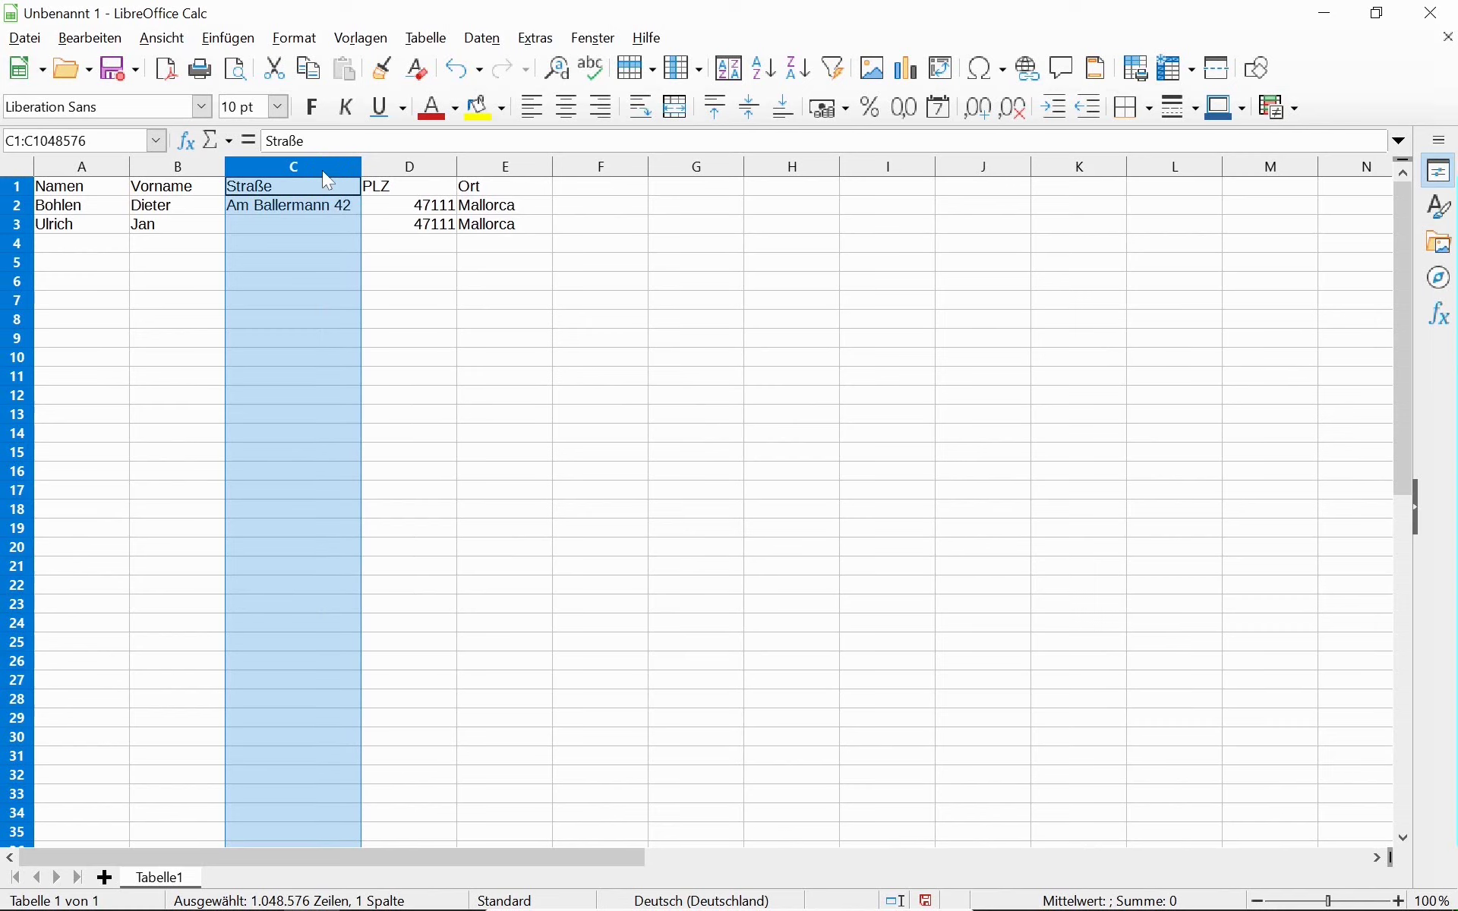
pyautogui.click(298, 226)
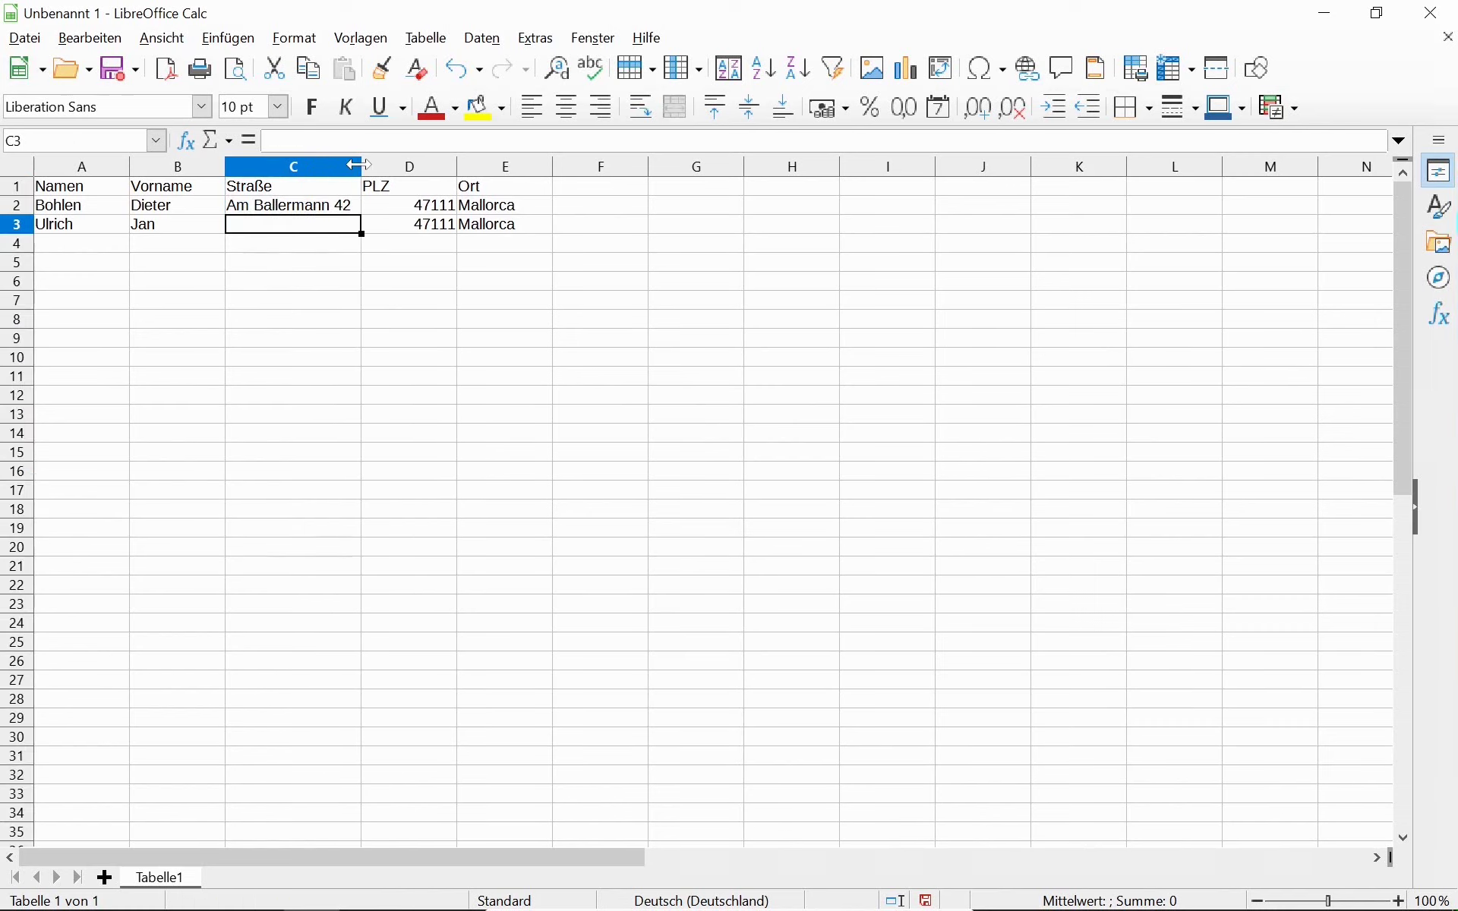
pyautogui.moveTo(360, 166); pyautogui.dragTo(375, 166)
# Enter the second record's street name and house number in C3.
pyautogui.doubleClick(312, 228)
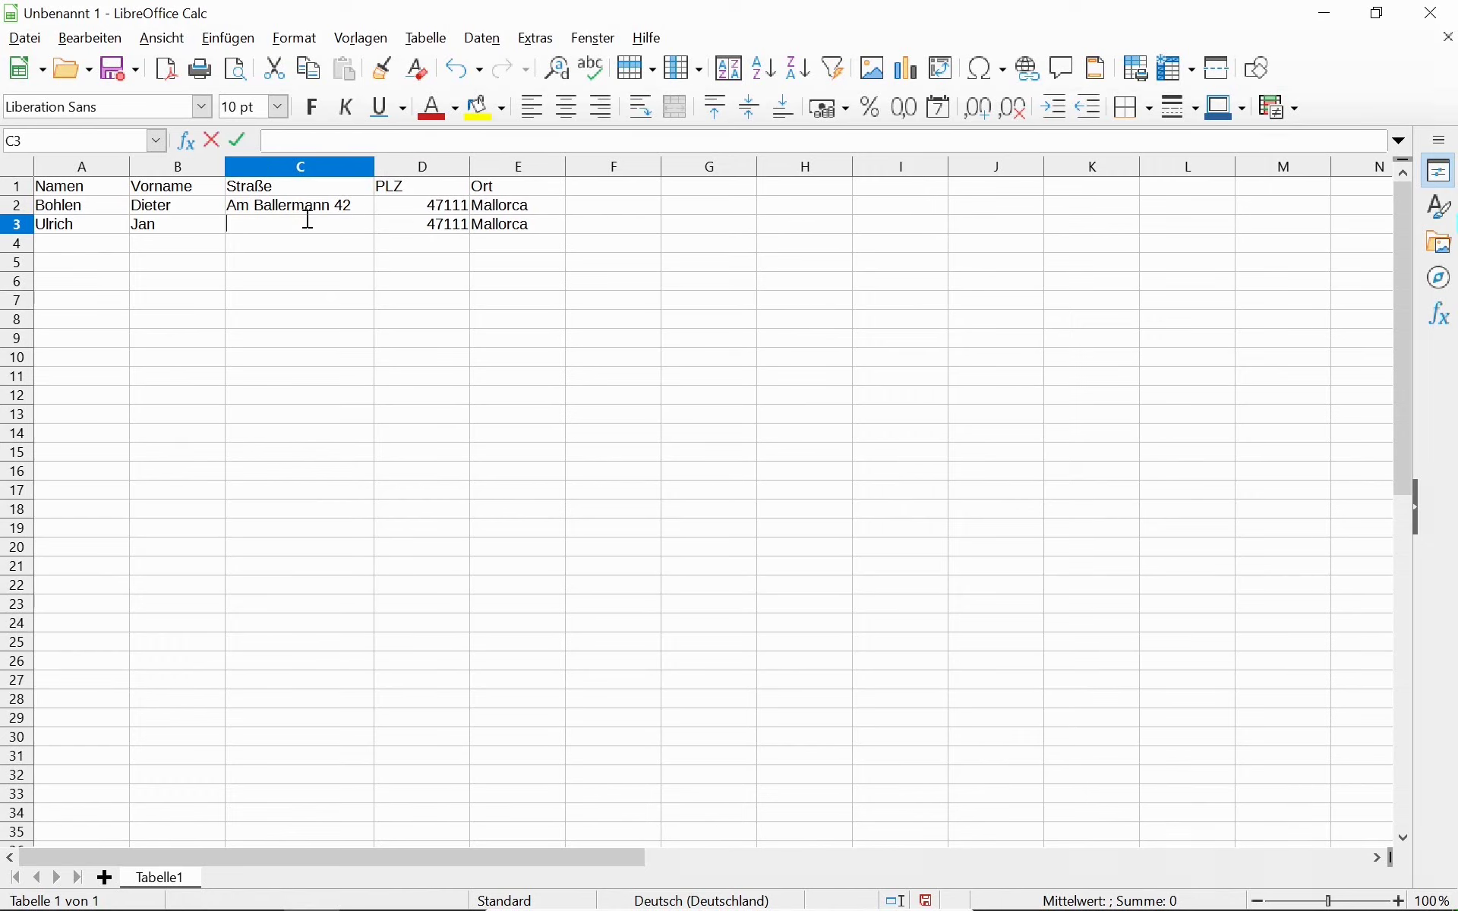
pyautogui.write('uta del Monte')
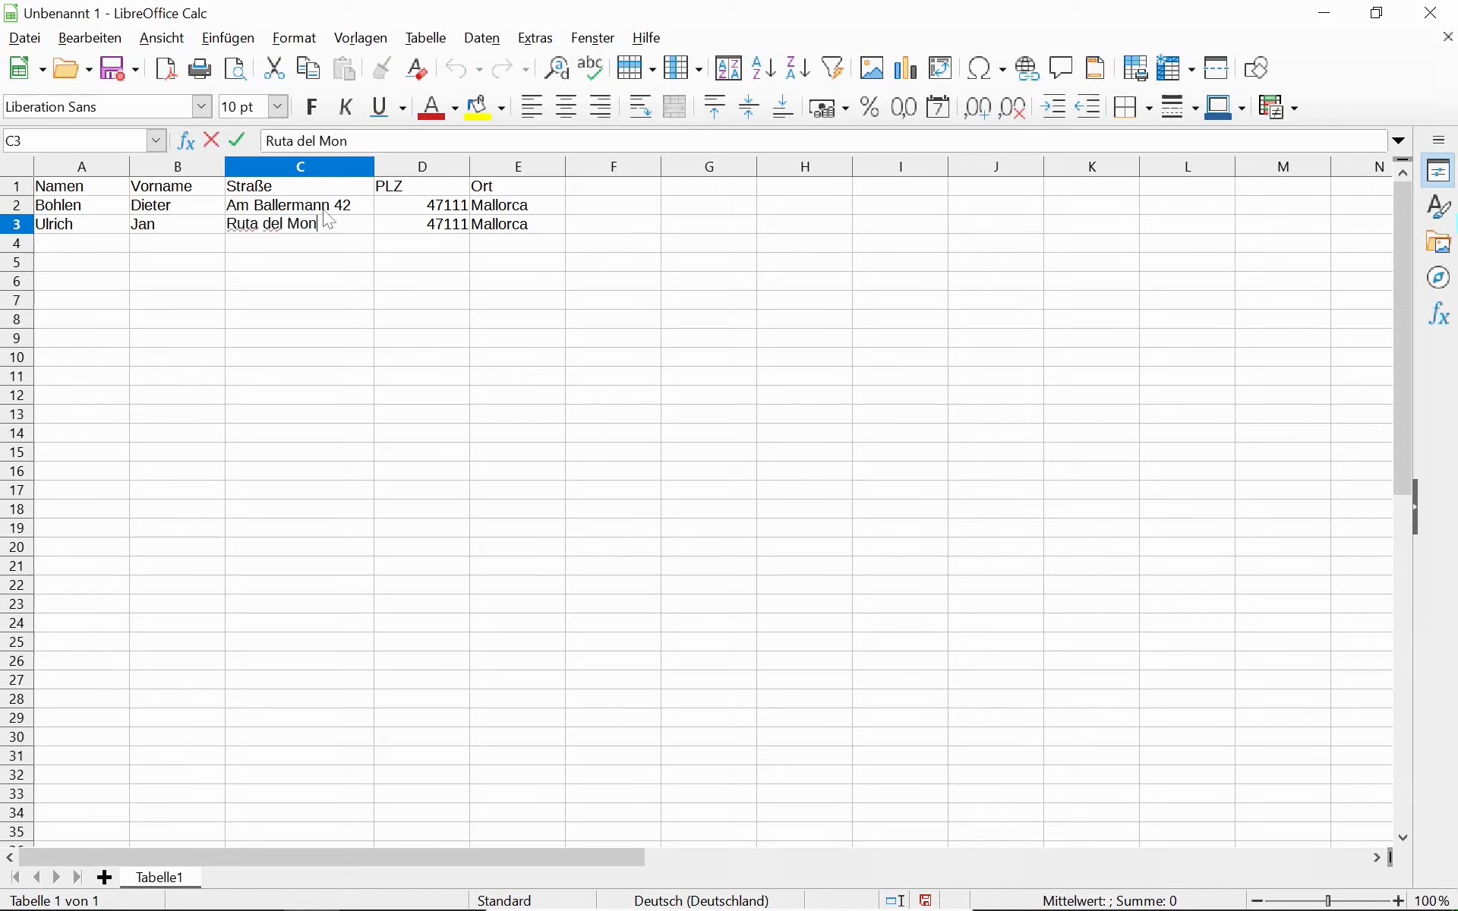
pyautogui.press('Tab')
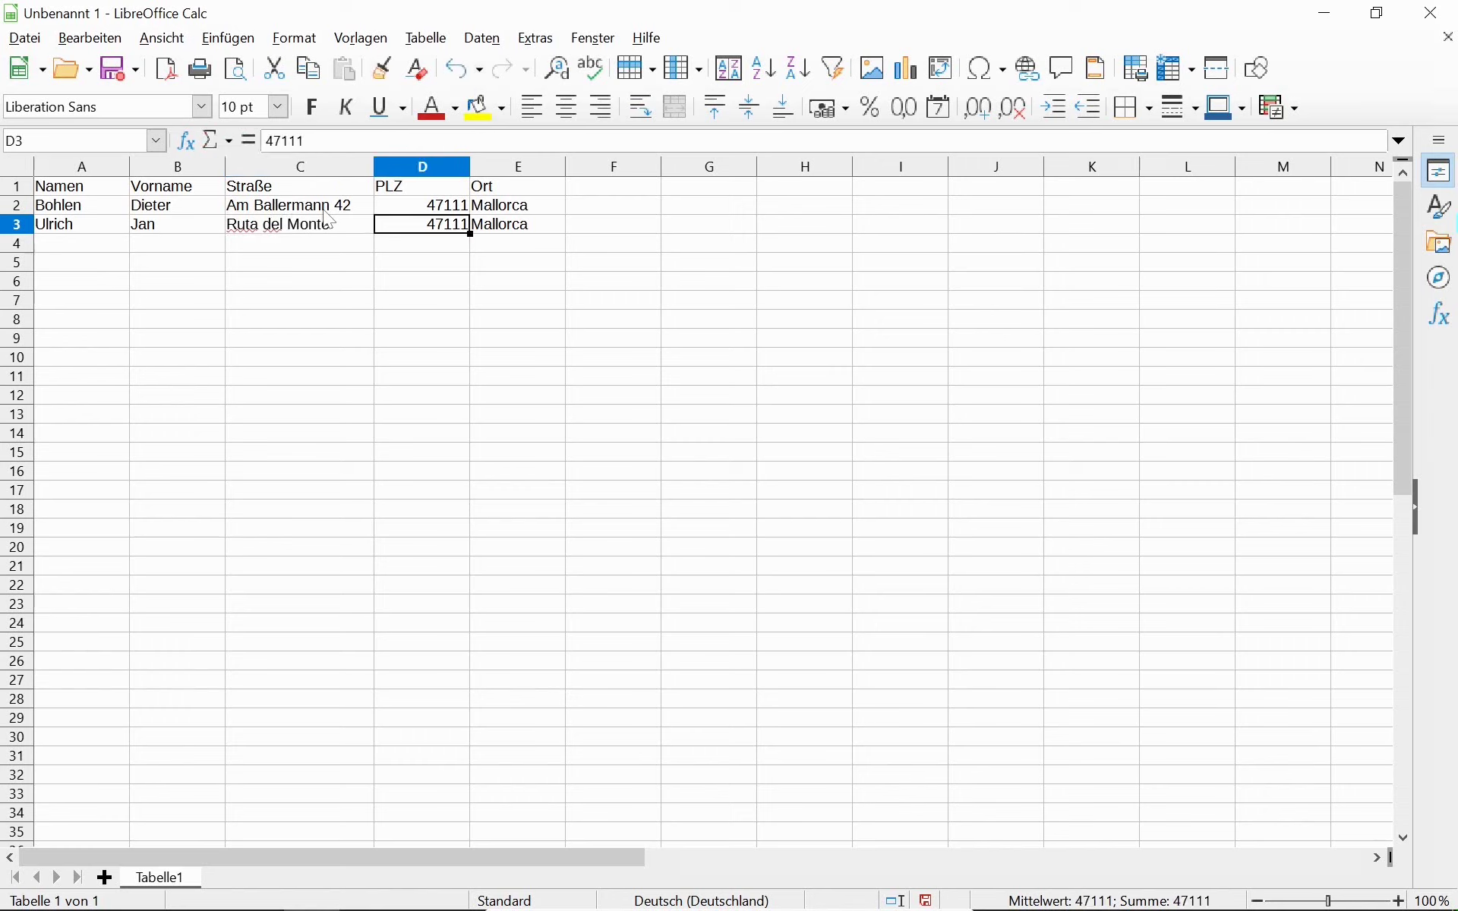
pyautogui.doubleClick(329, 220)
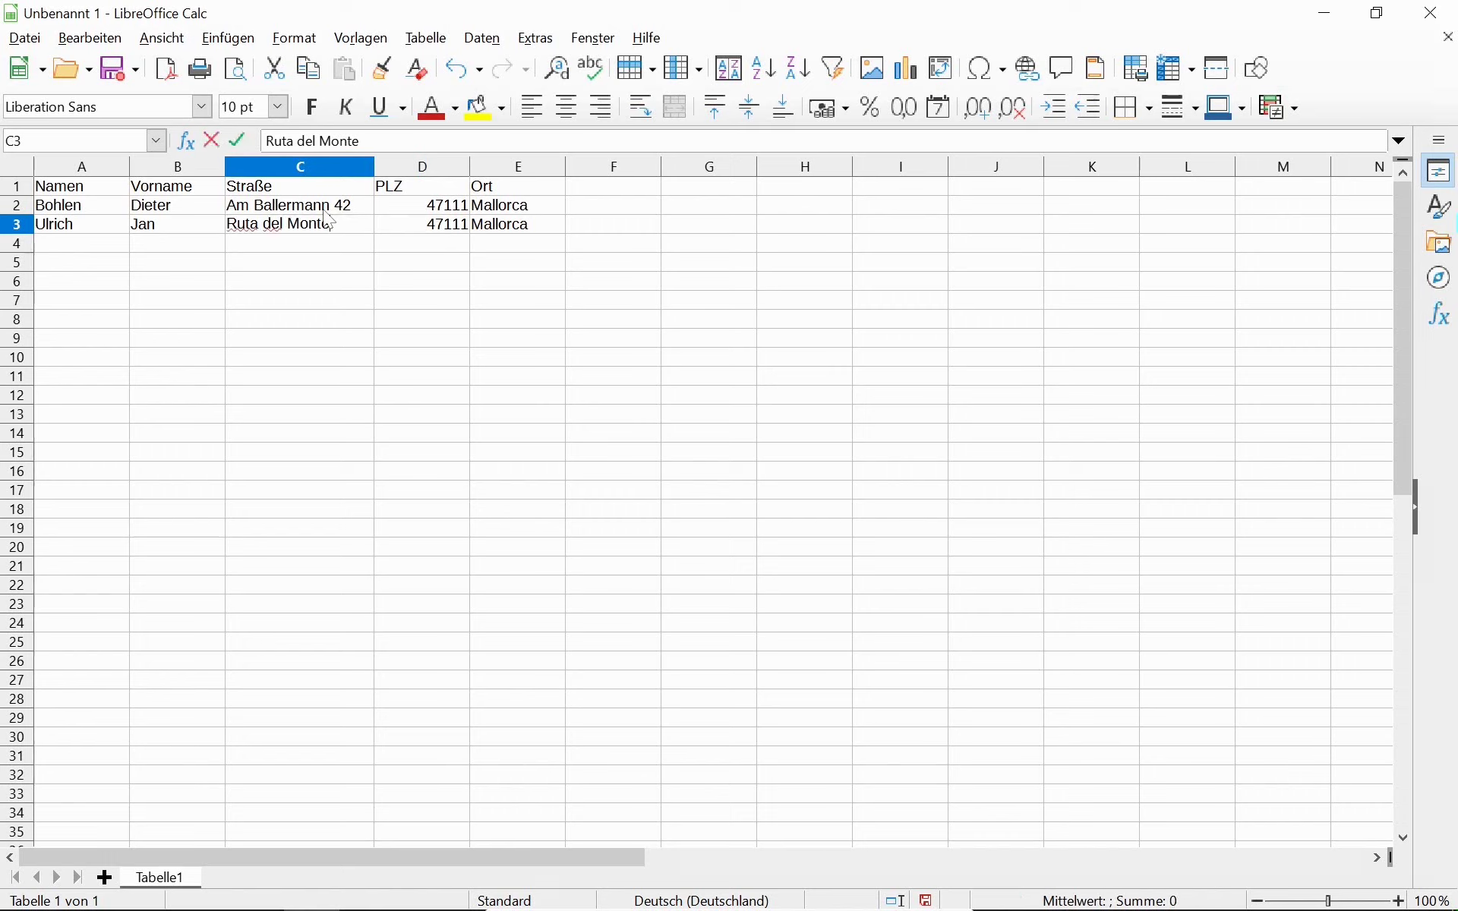
pyautogui.write('42')
pyautogui.press('Tab')
pyautogui.press('Tab')
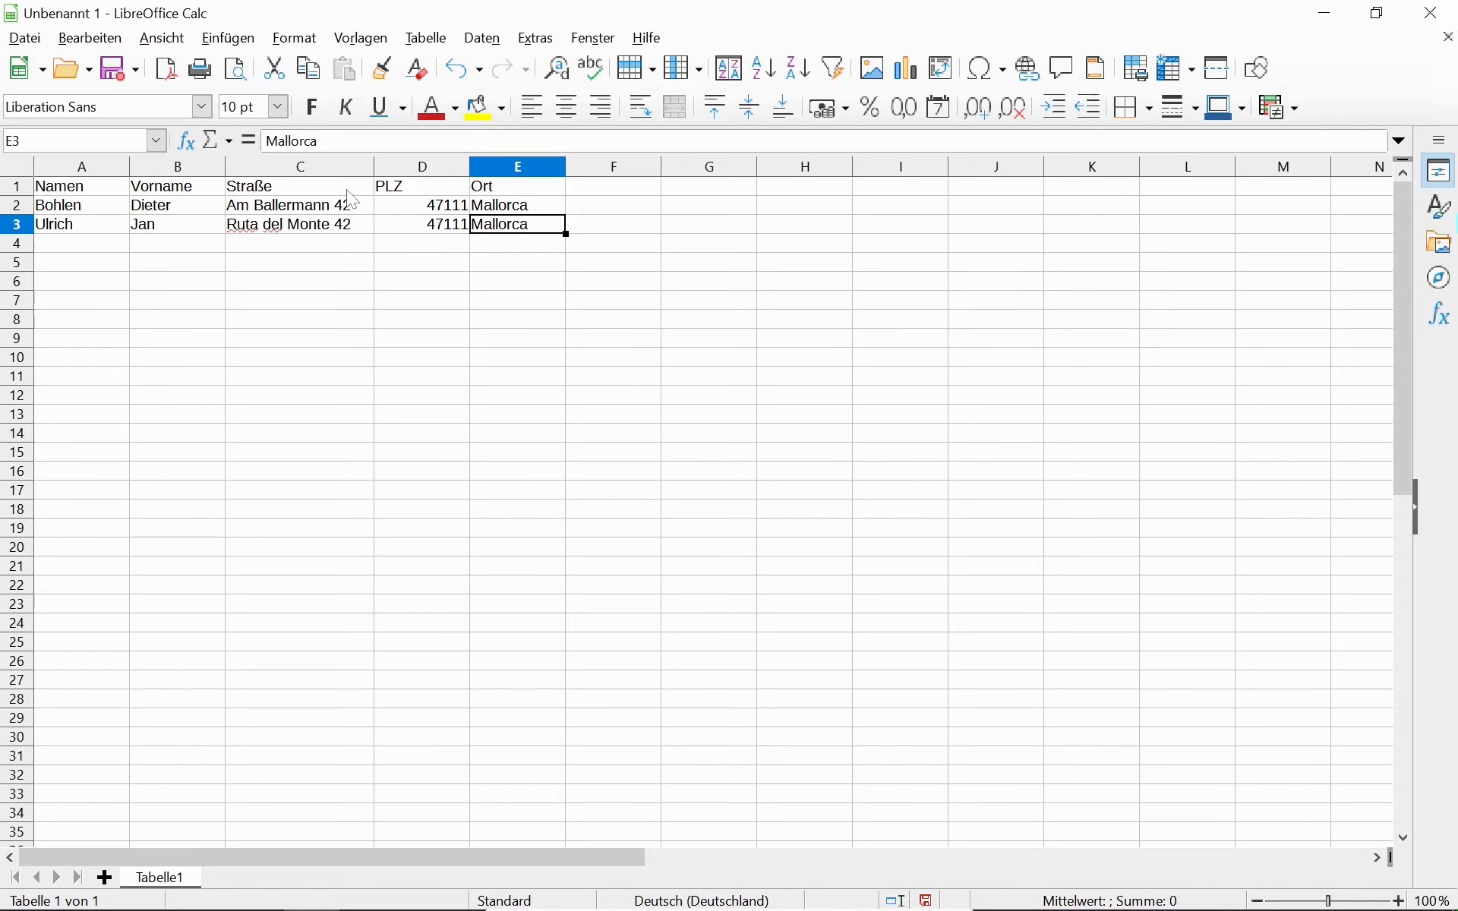
# Add the heading Serienbrief in F1.
pyautogui.click(55, 214)
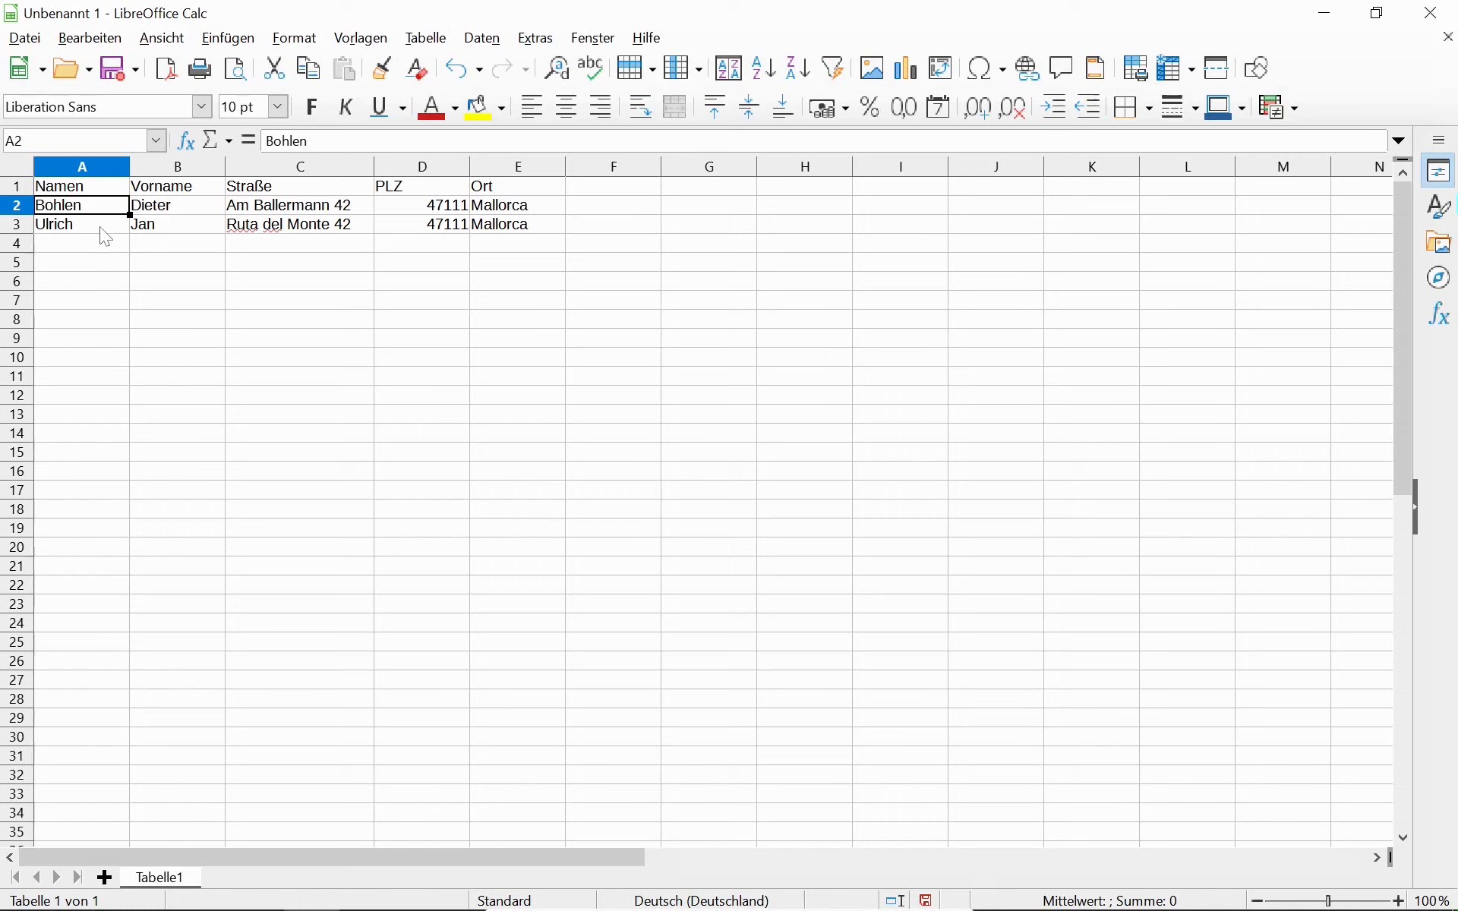
pyautogui.click(102, 227)
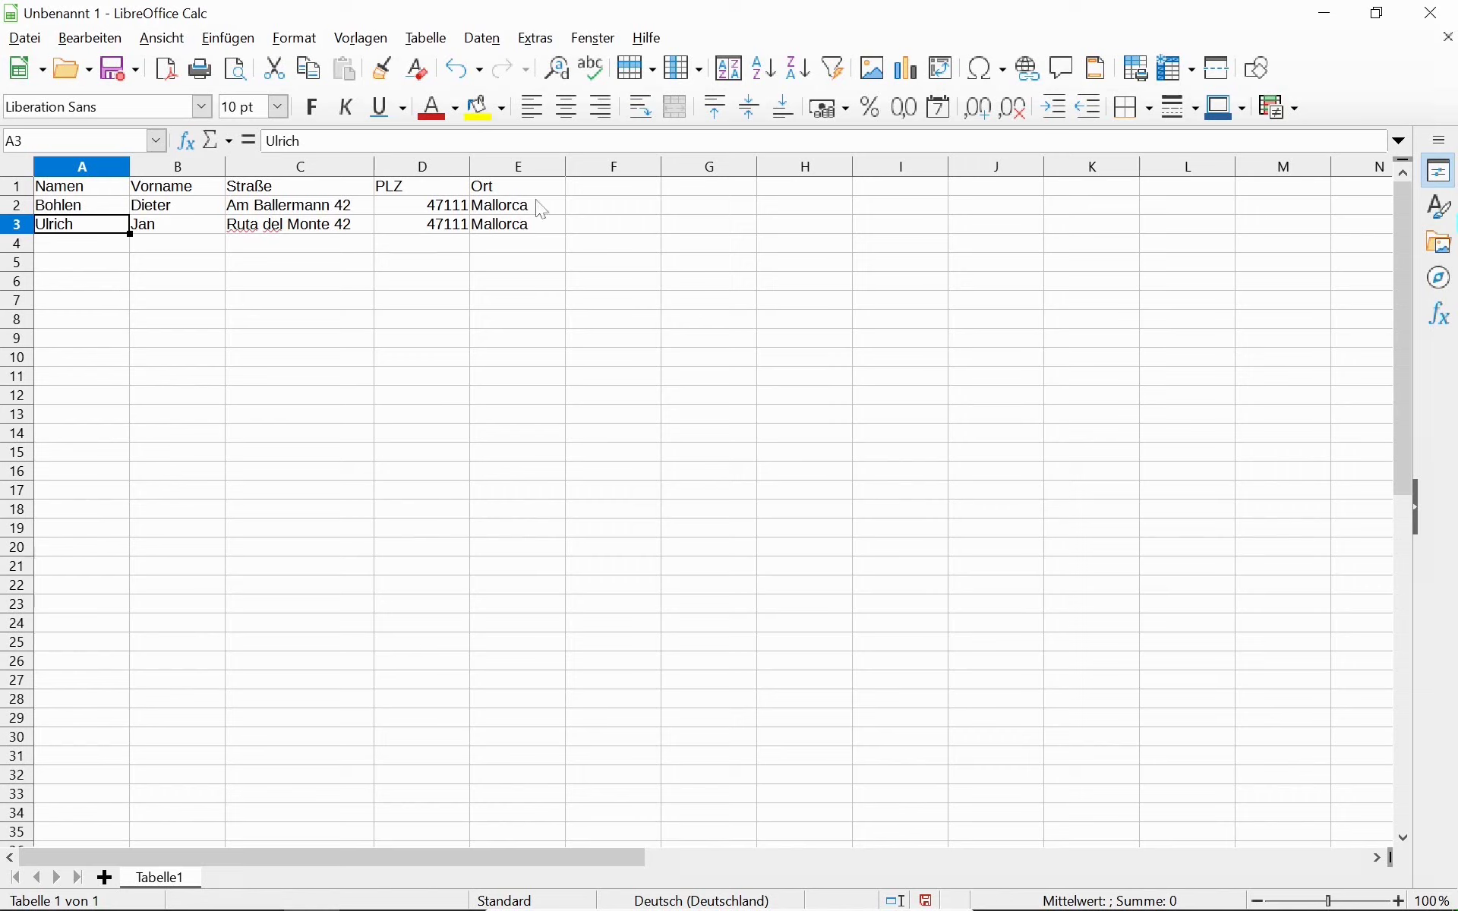
pyautogui.click(617, 187)
pyautogui.write('Serien')
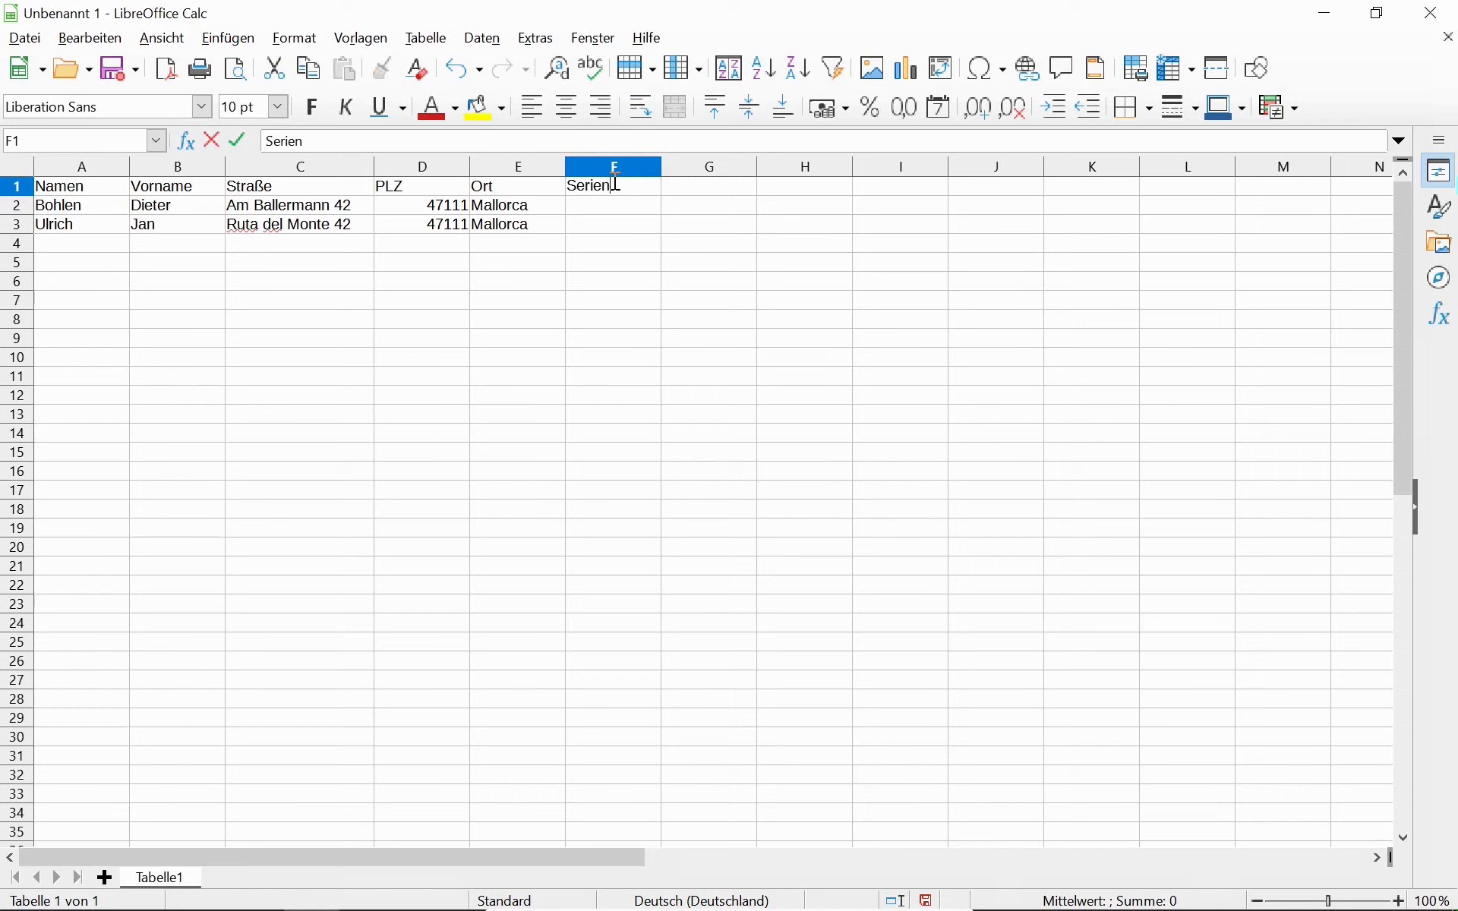
pyautogui.write('brief')
pyautogui.press('Return')
# Mark both existing records with x in F2 and F3.
pyautogui.write('x')
pyautogui.press('Return')
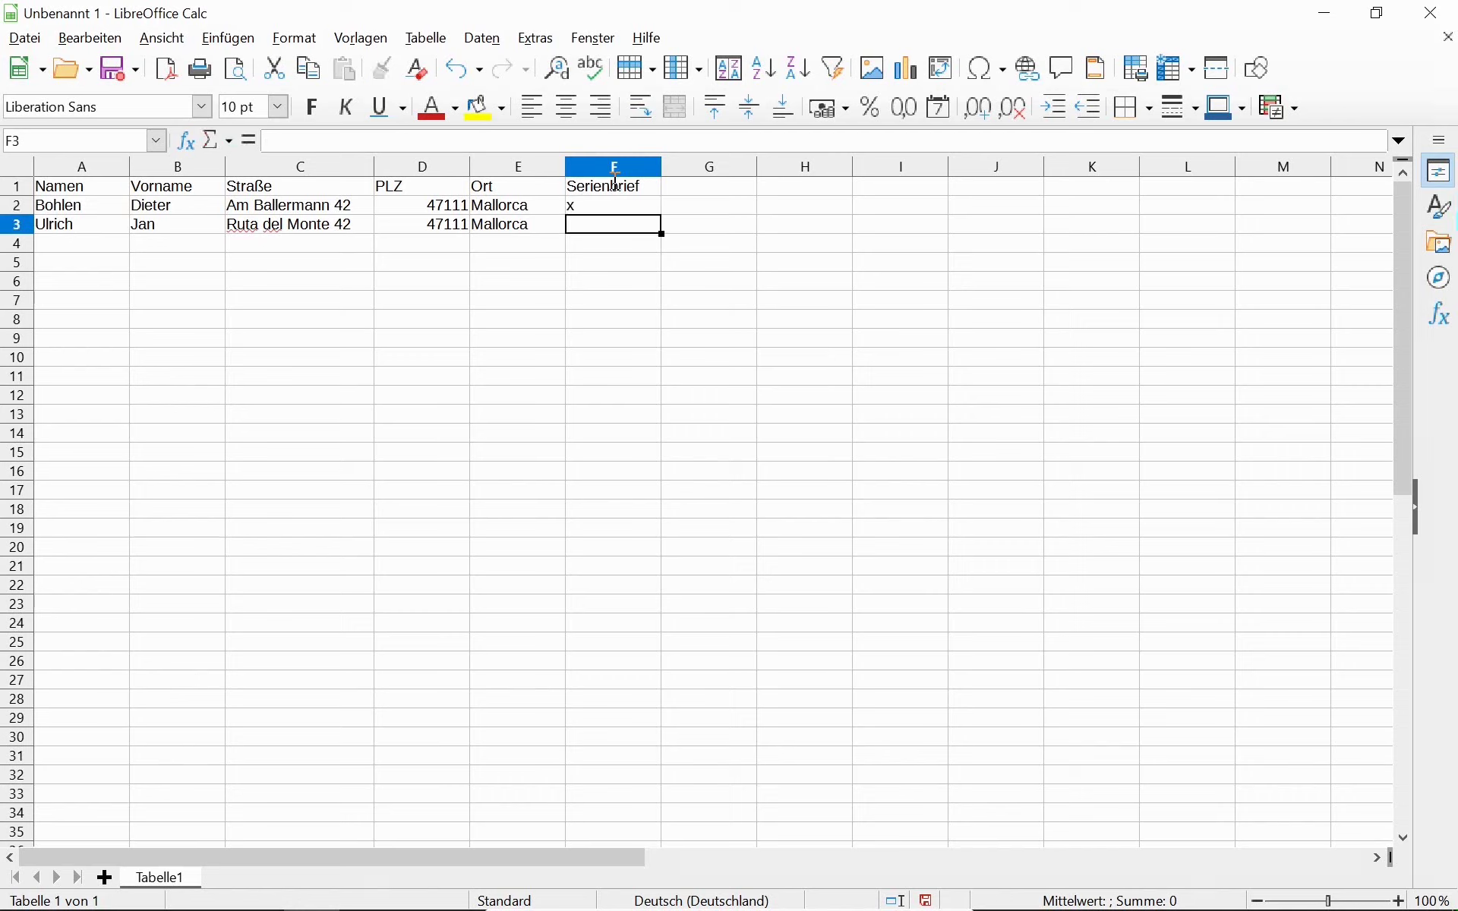
pyautogui.write('x')
pyautogui.press('Return')
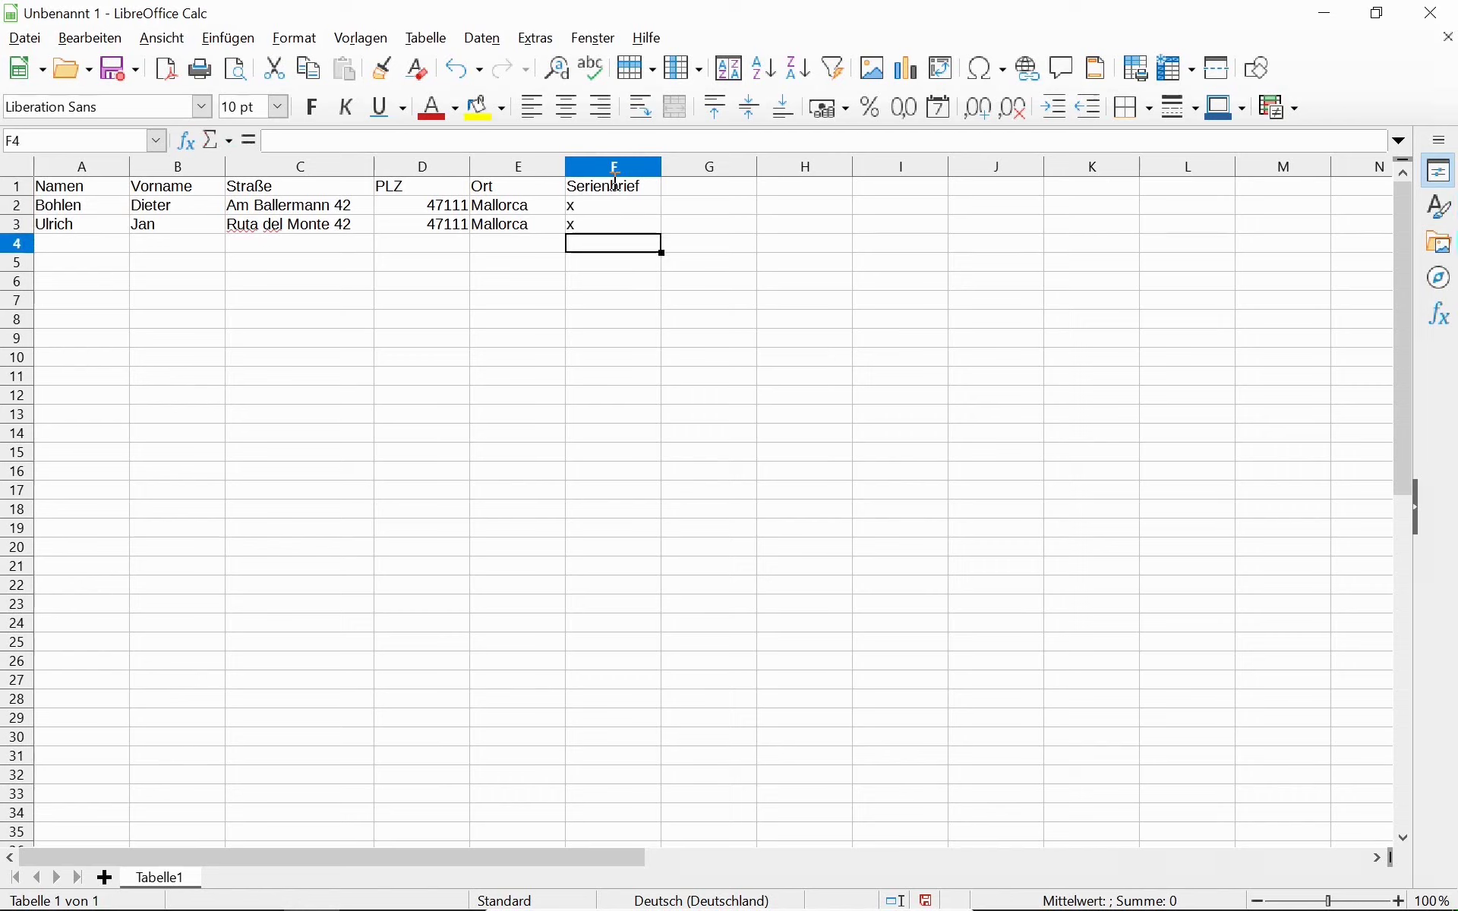
pyautogui.press('Left')
pyautogui.press('Left')
pyautogui.press('Left')
pyautogui.press('Left')
pyautogui.press('Left')
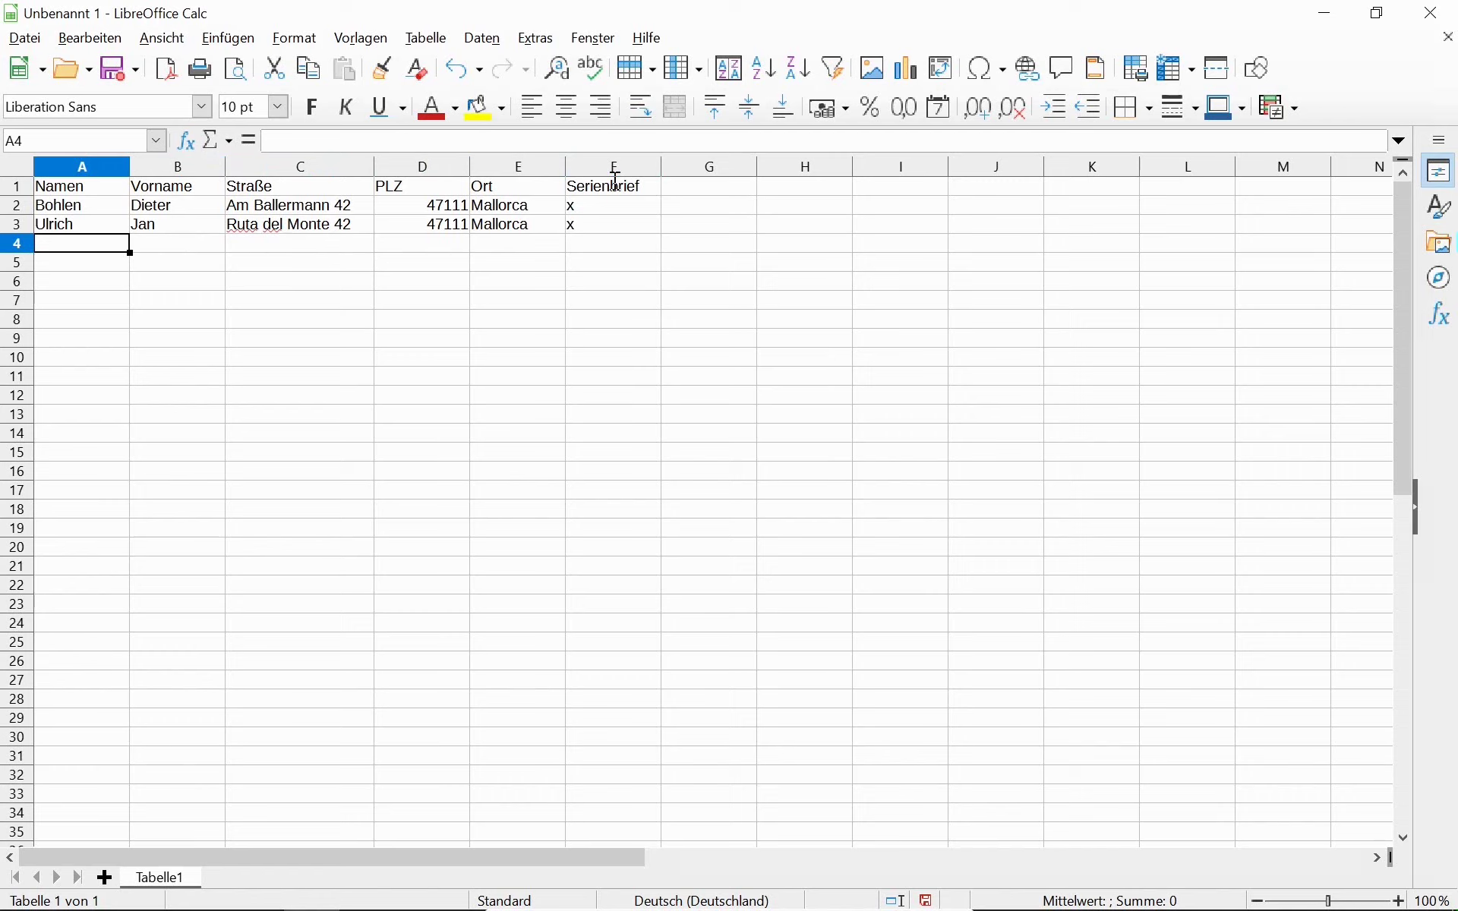
# Add a third person in row 4 with surname, first name, street, postcode 66111 and Saarbrücken.
pyautogui.press('Tab')
pyautogui.press('Tab')
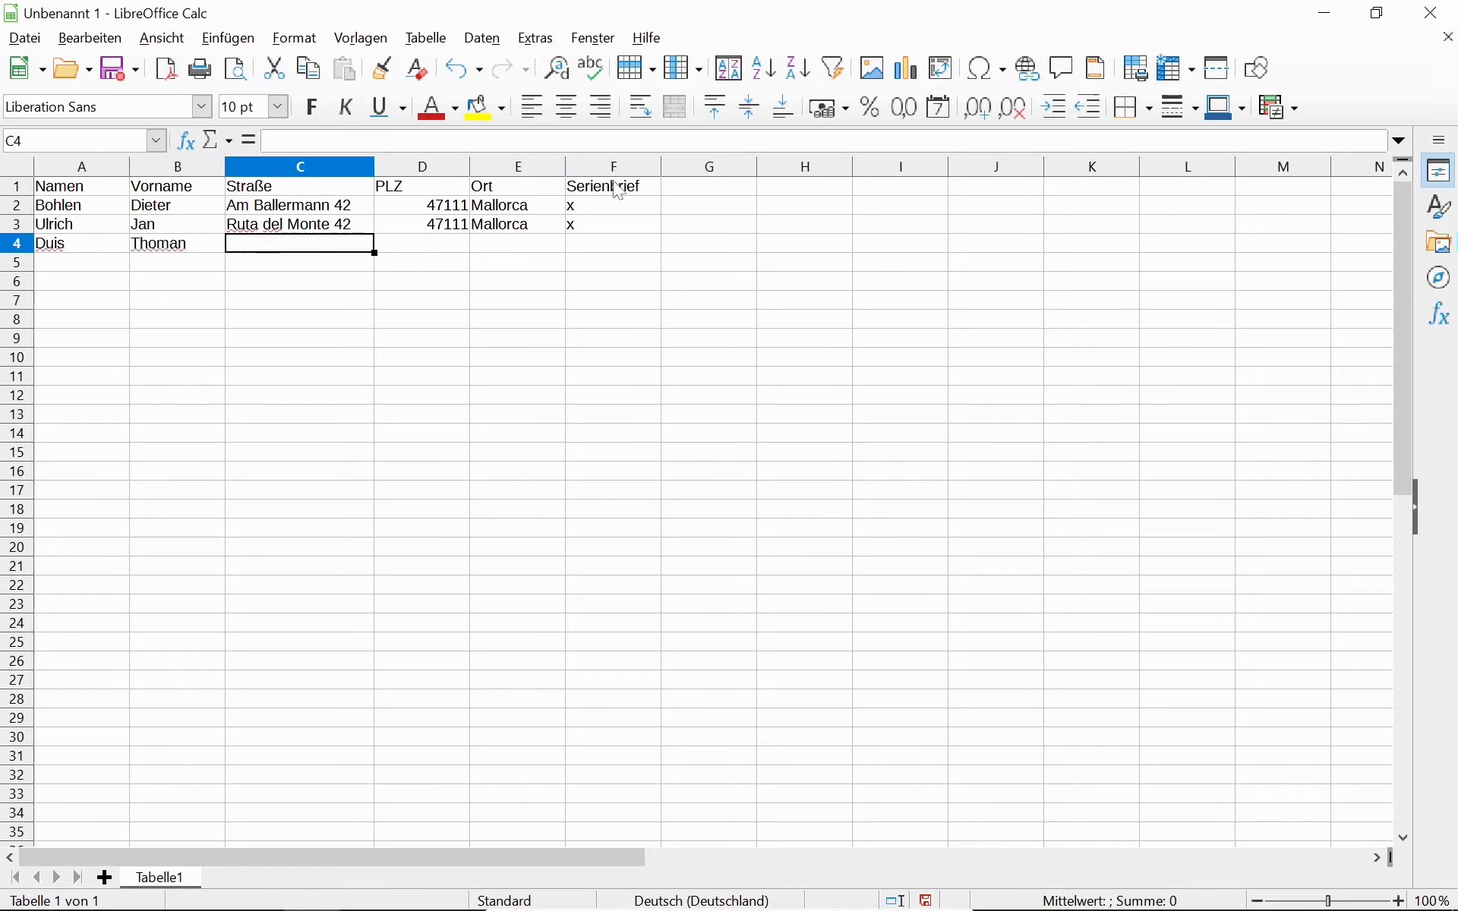
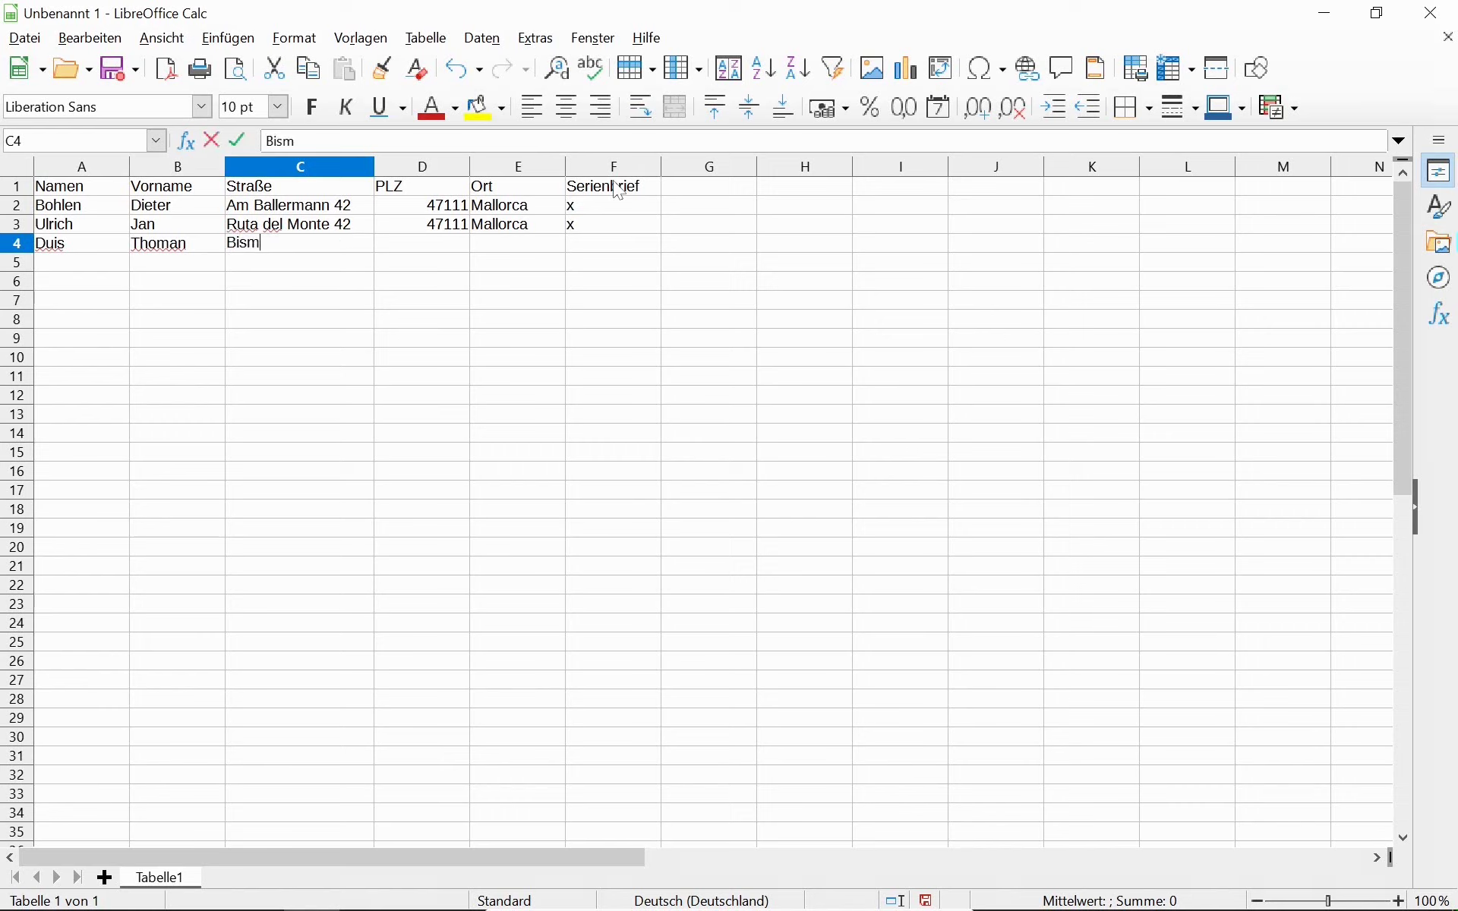
pyautogui.press('Tab')
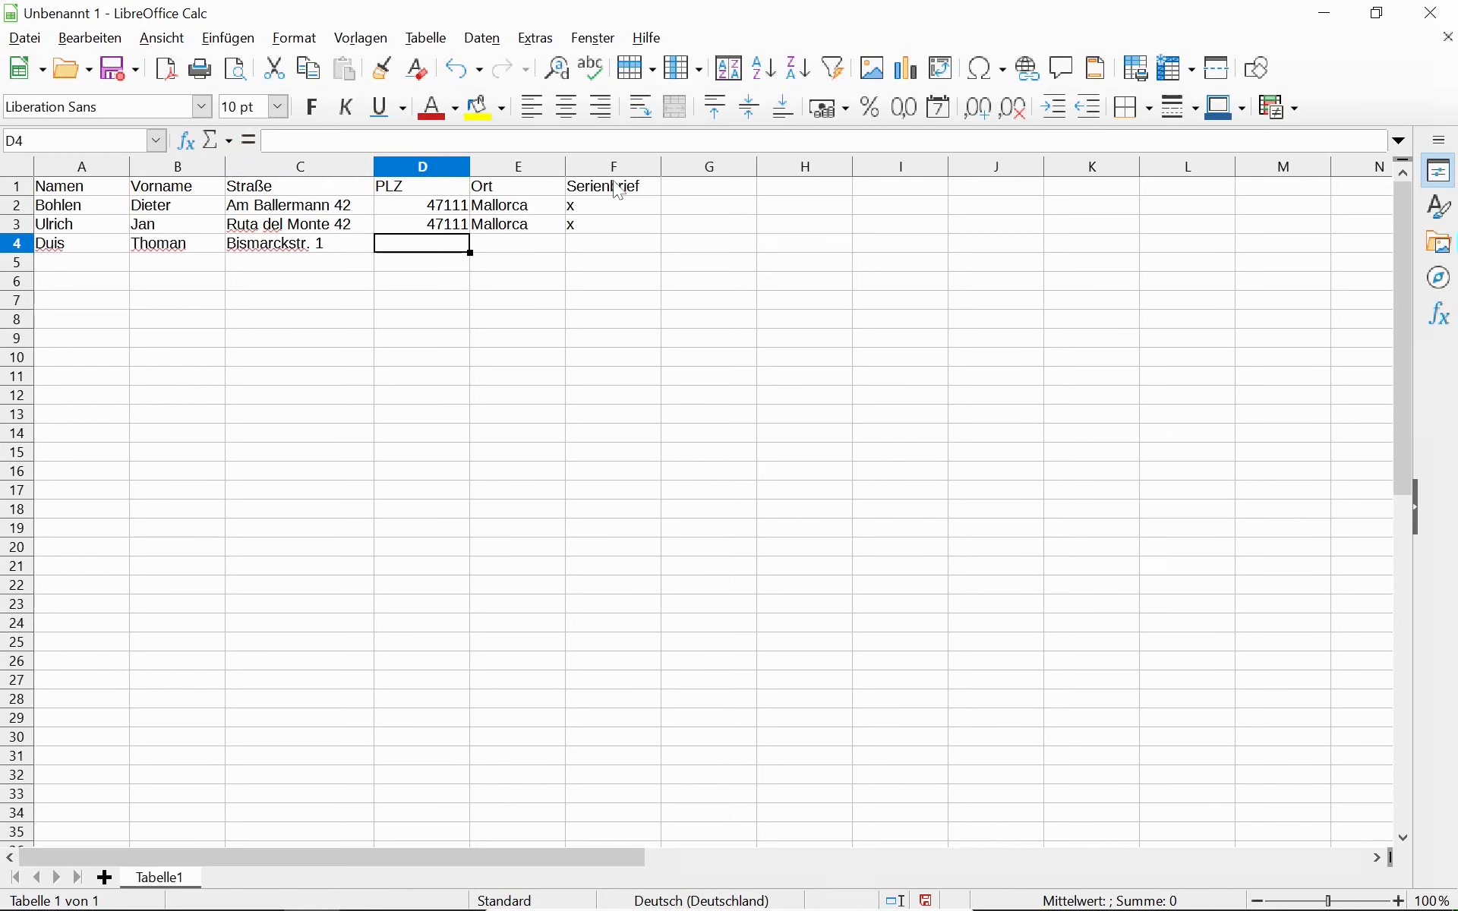
pyautogui.write('66111')
pyautogui.press('Tab')
pyautogui.write('Sa')
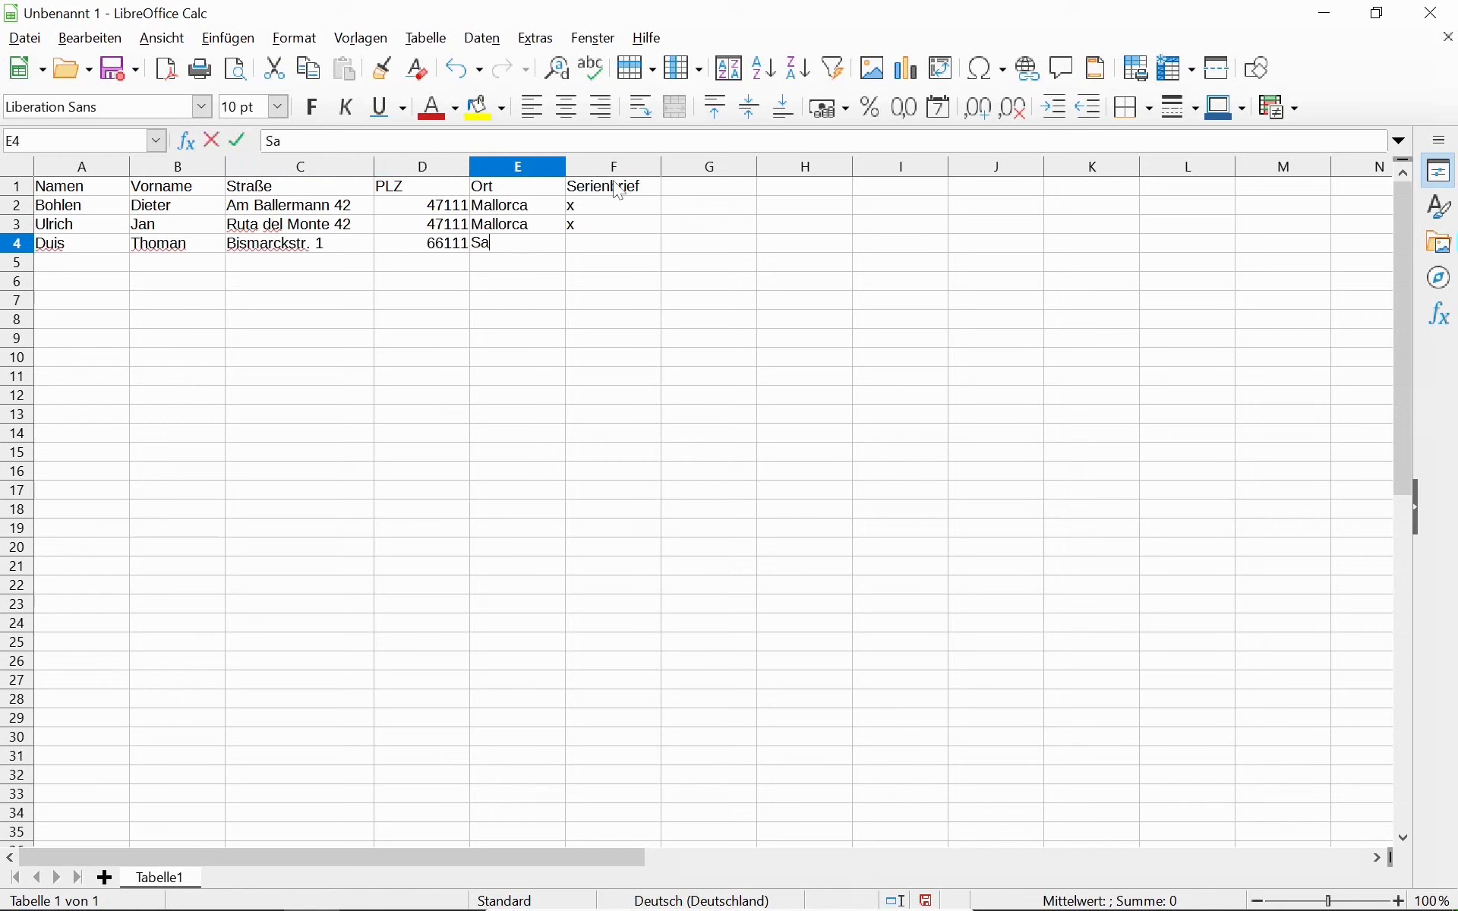
pyautogui.write('arbrücken')
pyautogui.press('Return')
# Enter row 5's surname and first name, correcting the first name in B4.
pyautogui.write('Dings')
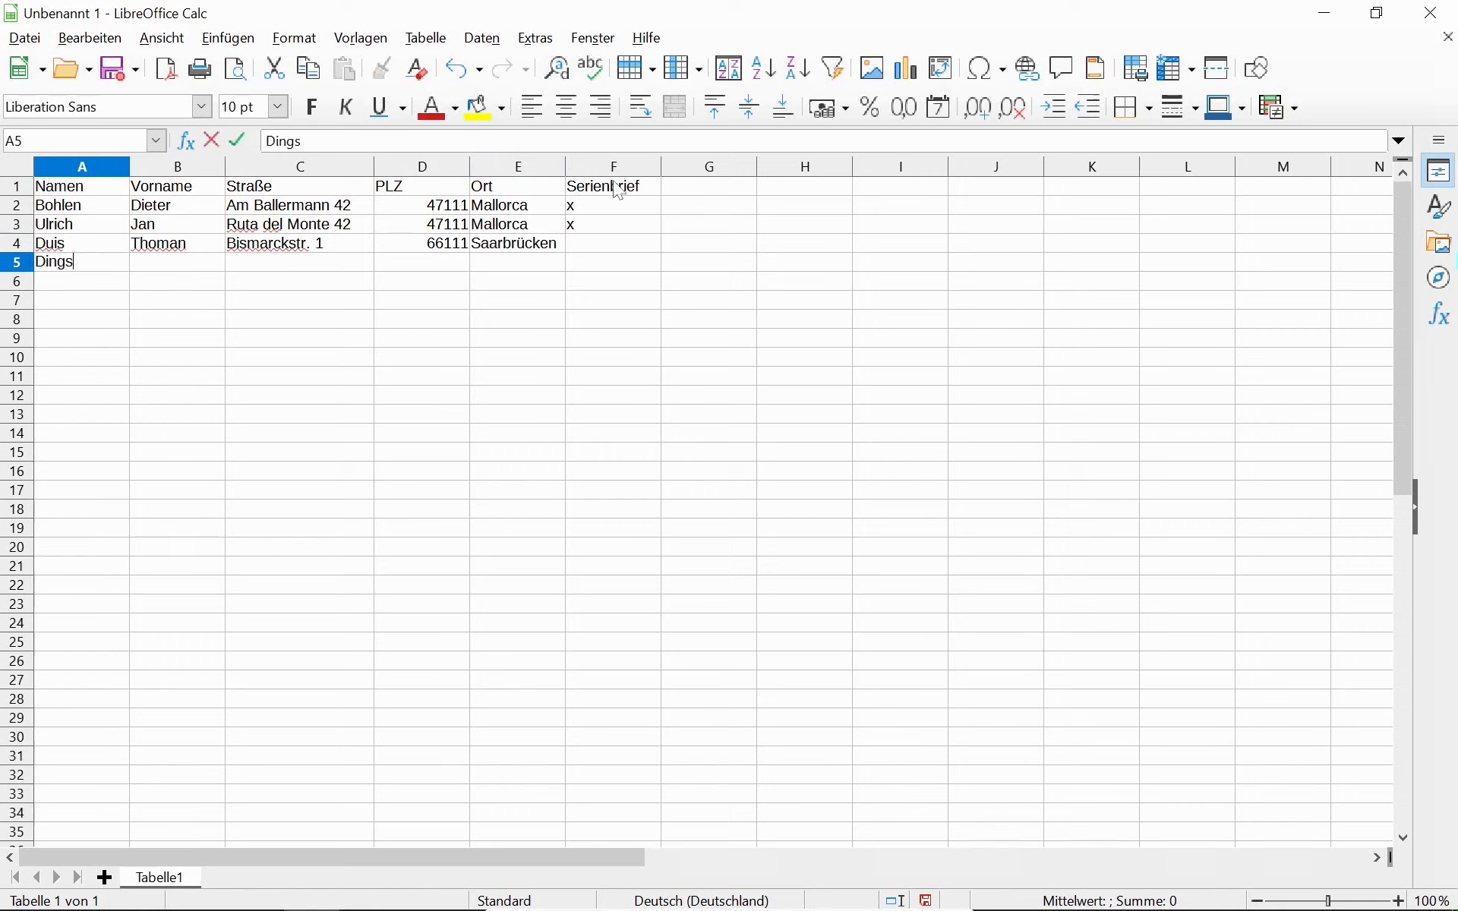
pyautogui.press('Tab')
pyautogui.press('Up')
pyautogui.press('F2')
pyautogui.press('BackSpace')
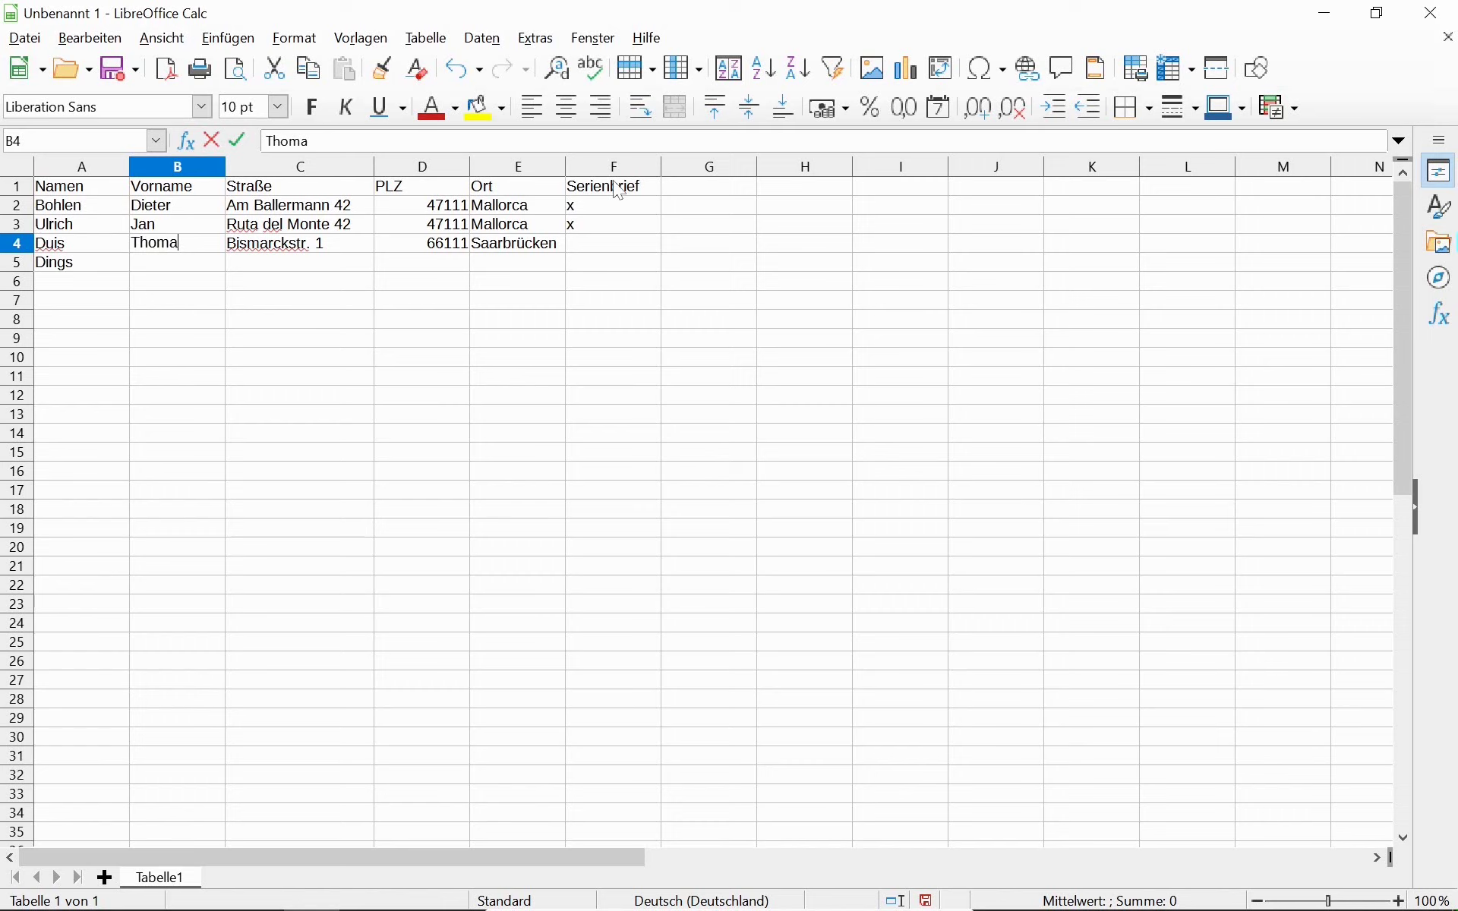
pyautogui.write('s')
pyautogui.press('Return')
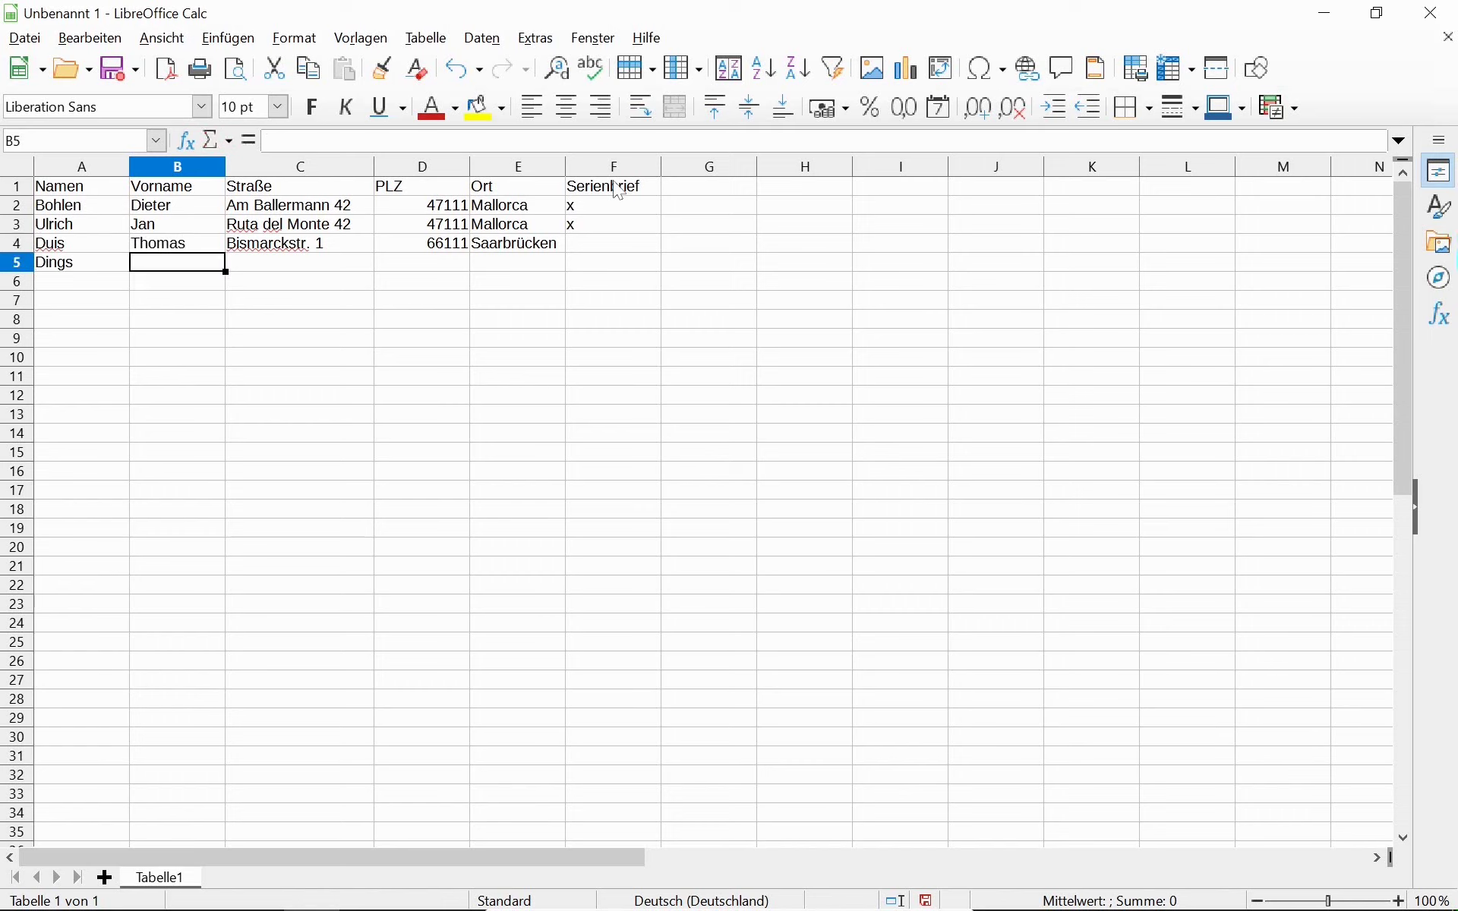
pyautogui.write('Manfred')
pyautogui.press('Tab')
# Copy row 4's street, postcode and city down into row 5 with Ctrl+D.
pyautogui.press('Up')
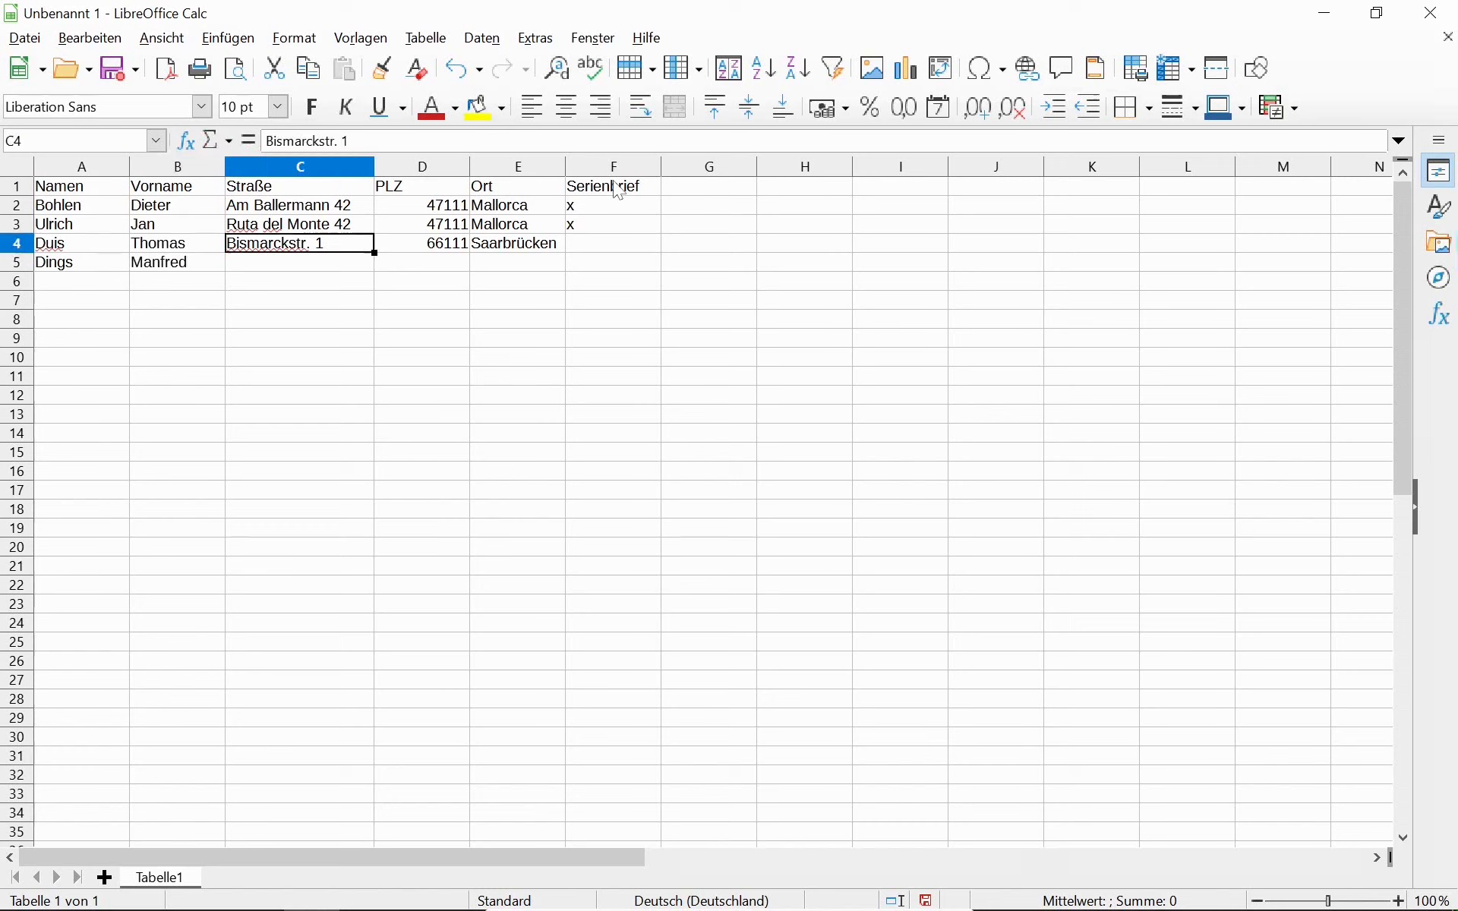
pyautogui.hotkey('shift', 'Down')
pyautogui.hotkey('ctrl', 'd')
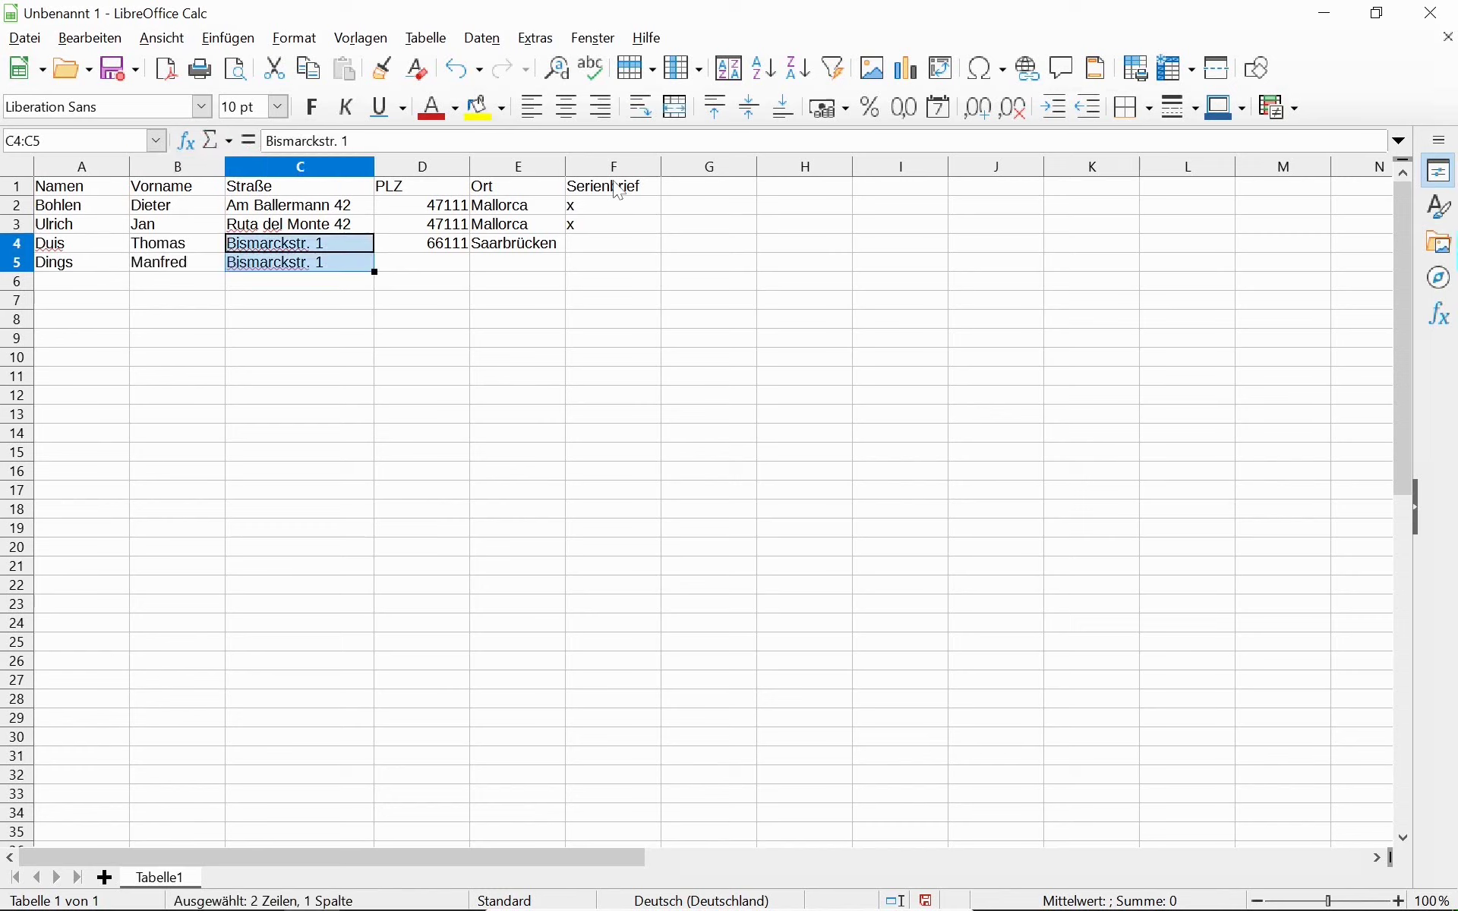
pyautogui.press('Down')
pyautogui.press('Right')
pyautogui.press('Up')
pyautogui.hotkey('shift', 'Right')
pyautogui.hotkey('shift', 'Down')
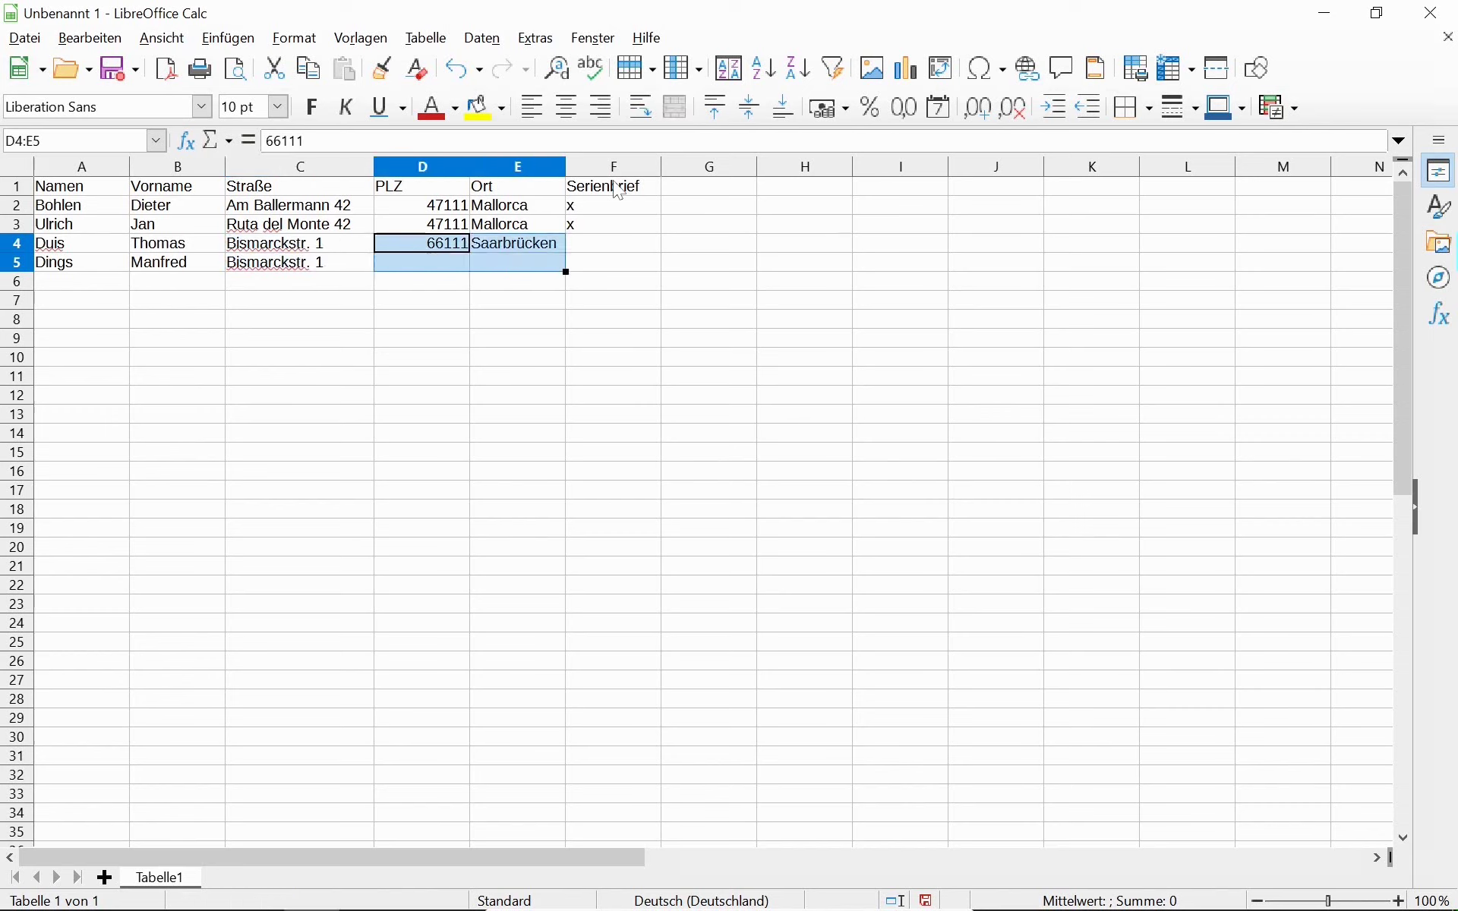
pyautogui.hotkey('ctrl', 'd')
pyautogui.press('Down')
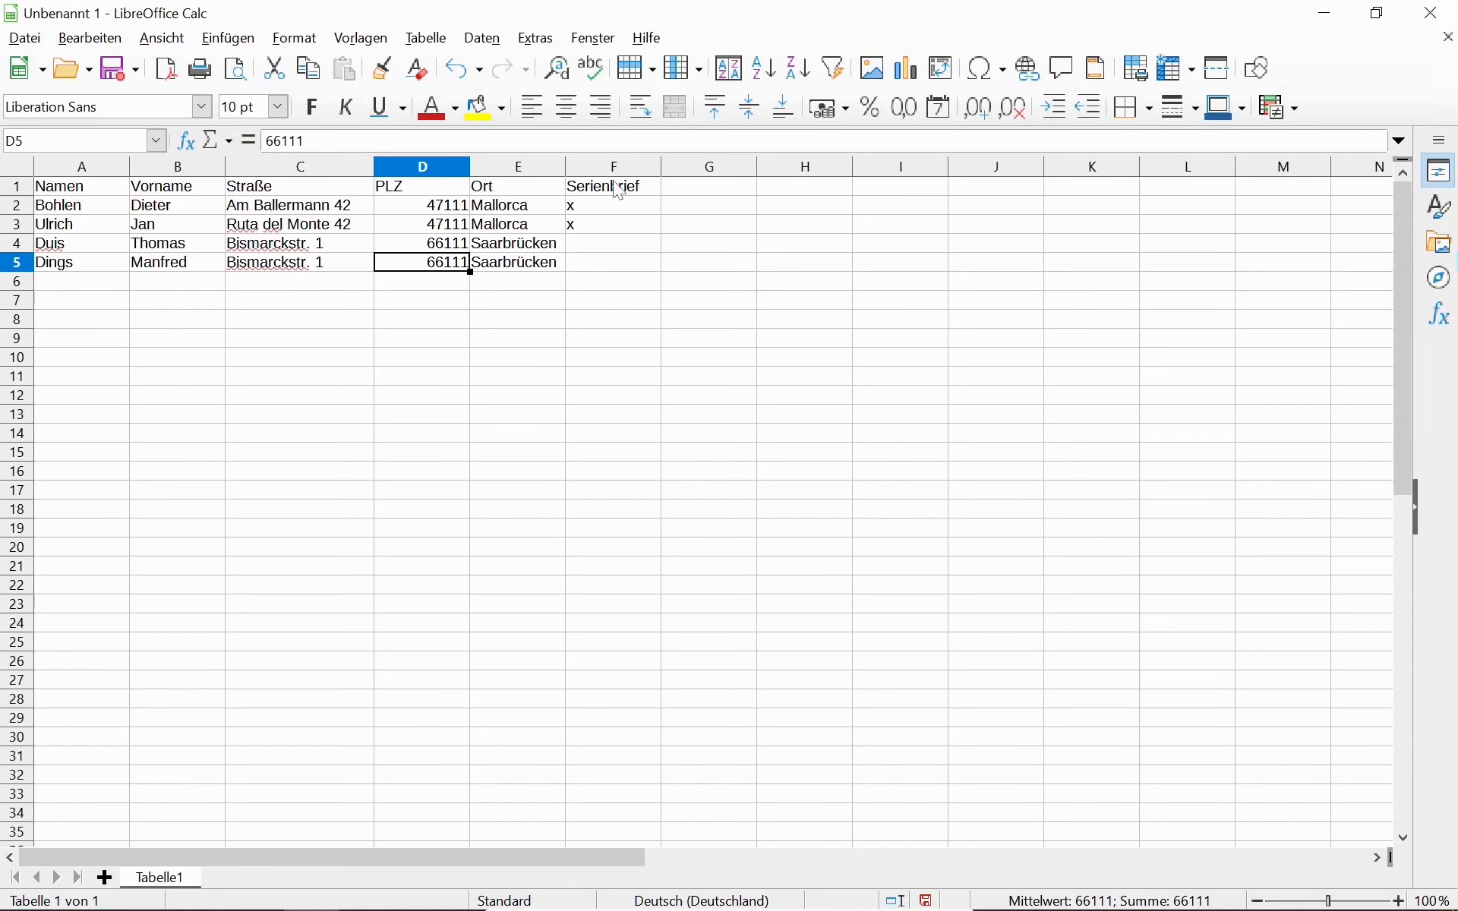
pyautogui.press('Right')
pyautogui.press('Right')
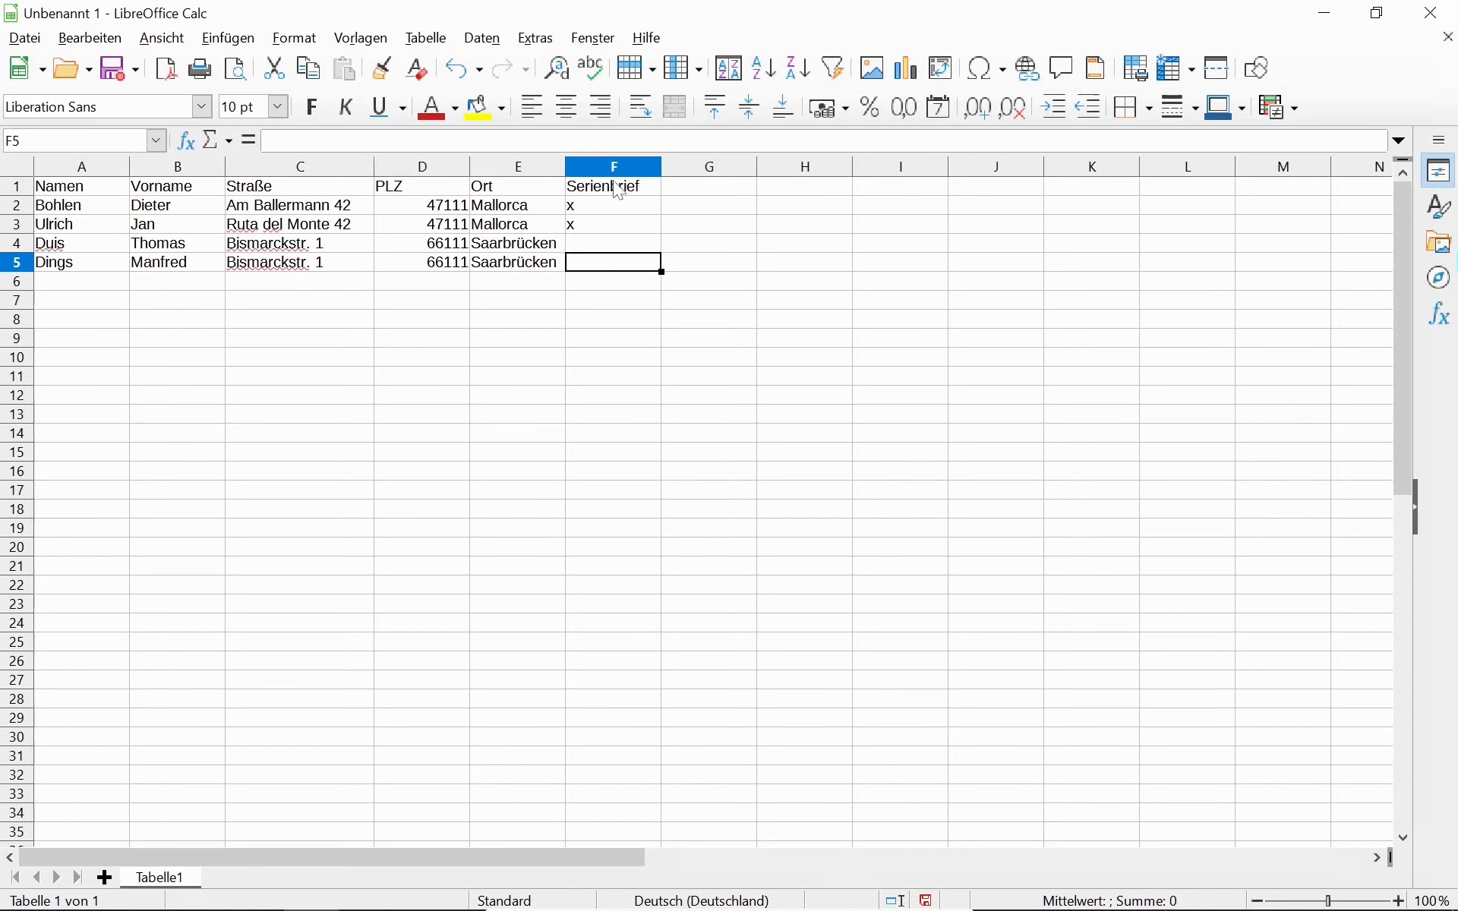
pyautogui.press('Down')
pyautogui.press('Left')
pyautogui.press('Left')
pyautogui.press('Left')
pyautogui.press('Left')
pyautogui.press('Left')
# Enter a sixth-row person's surname, first name and street in A6:C6.
pyautogui.write('Sorglos')
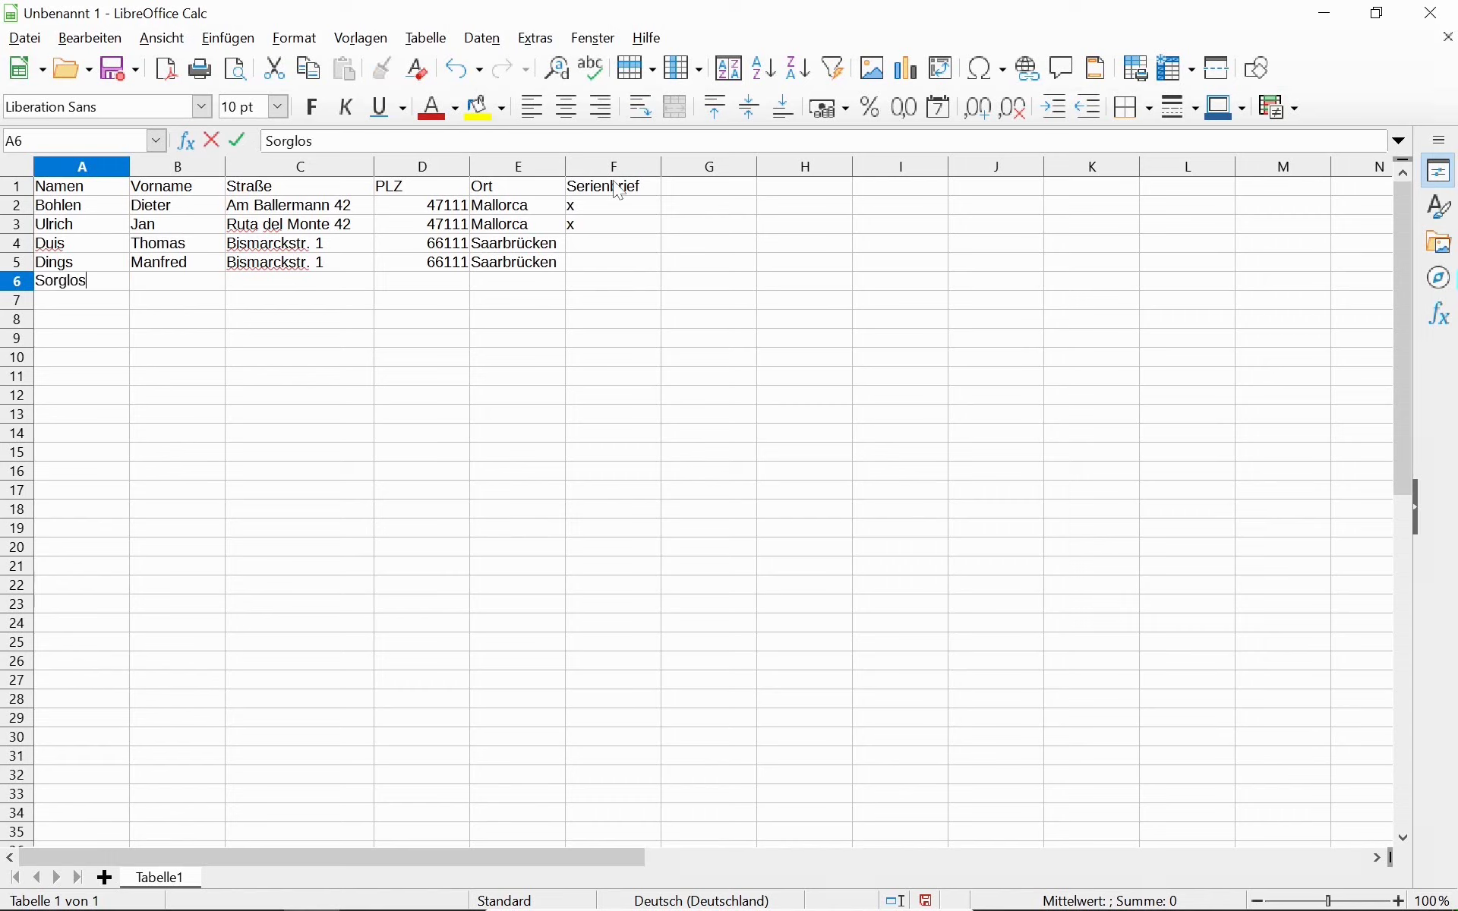
pyautogui.press('Tab')
pyautogui.write('Susi')
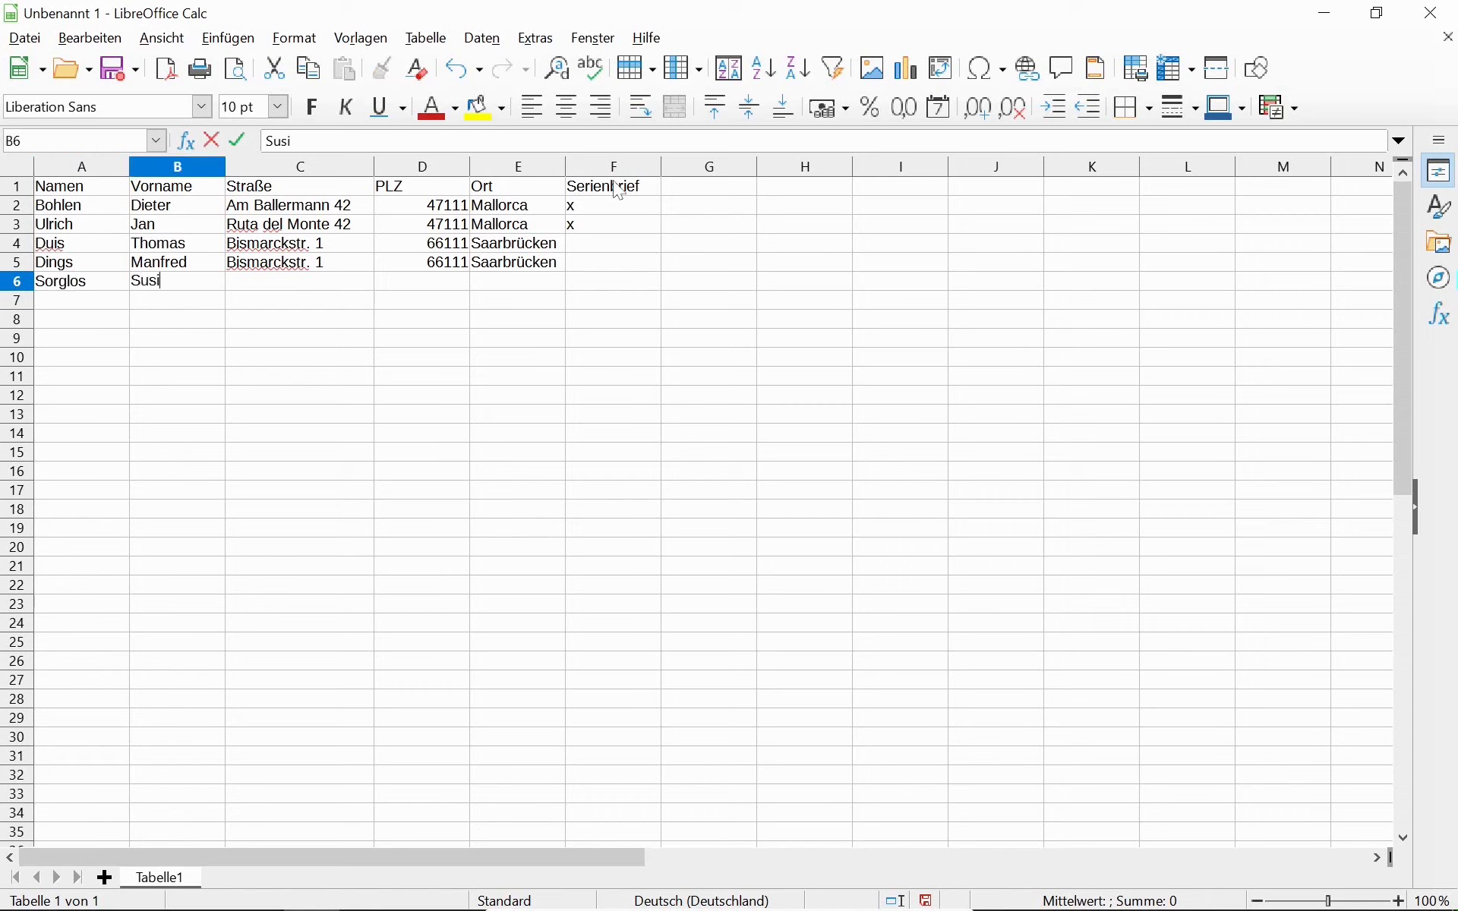
pyautogui.press('Tab')
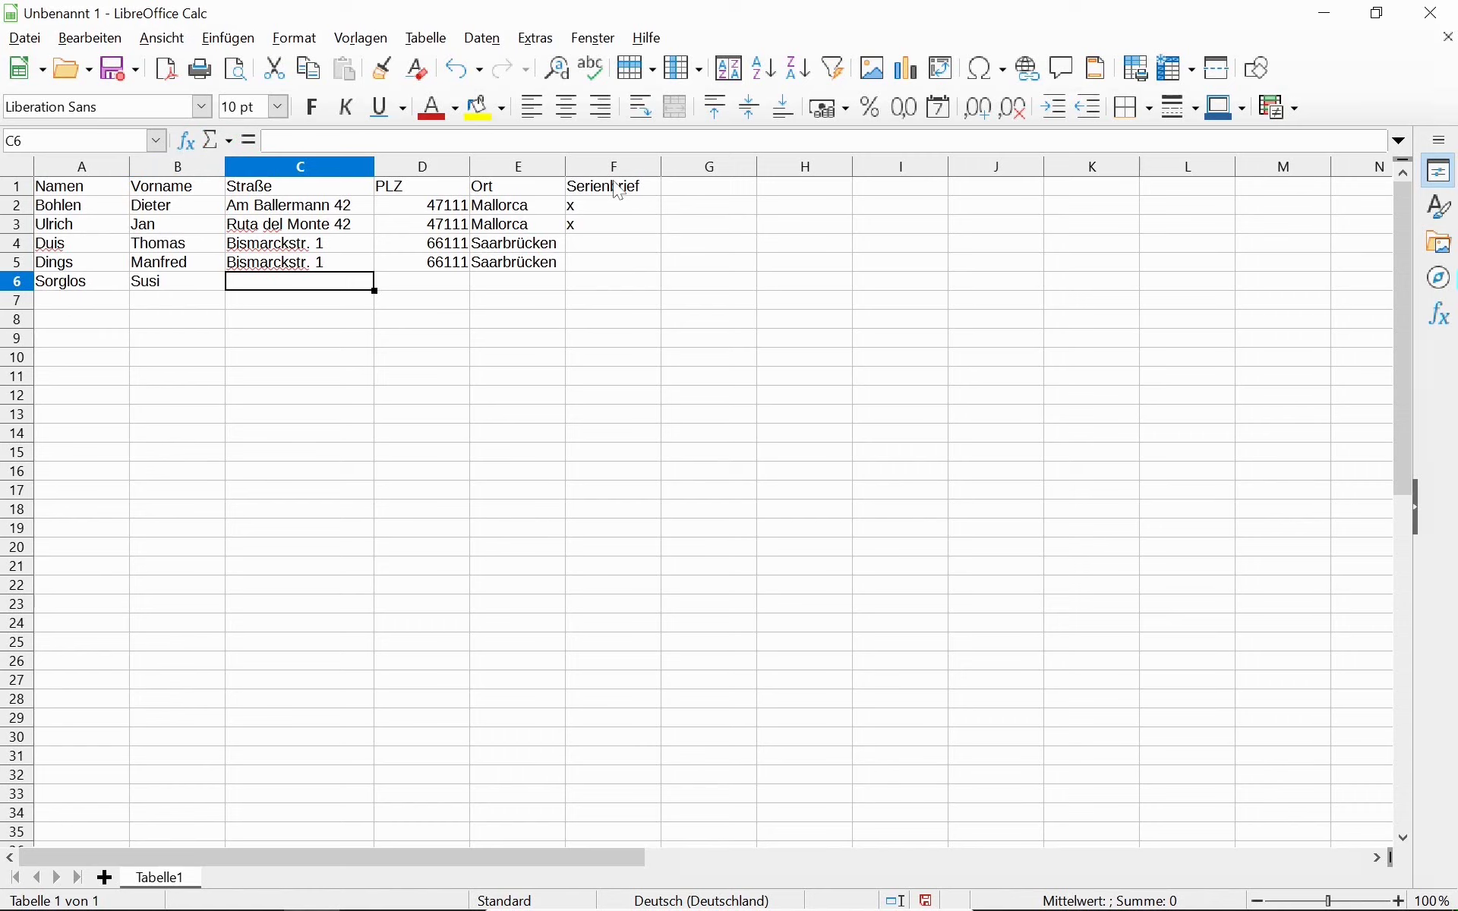
pyautogui.write('Hauptst')
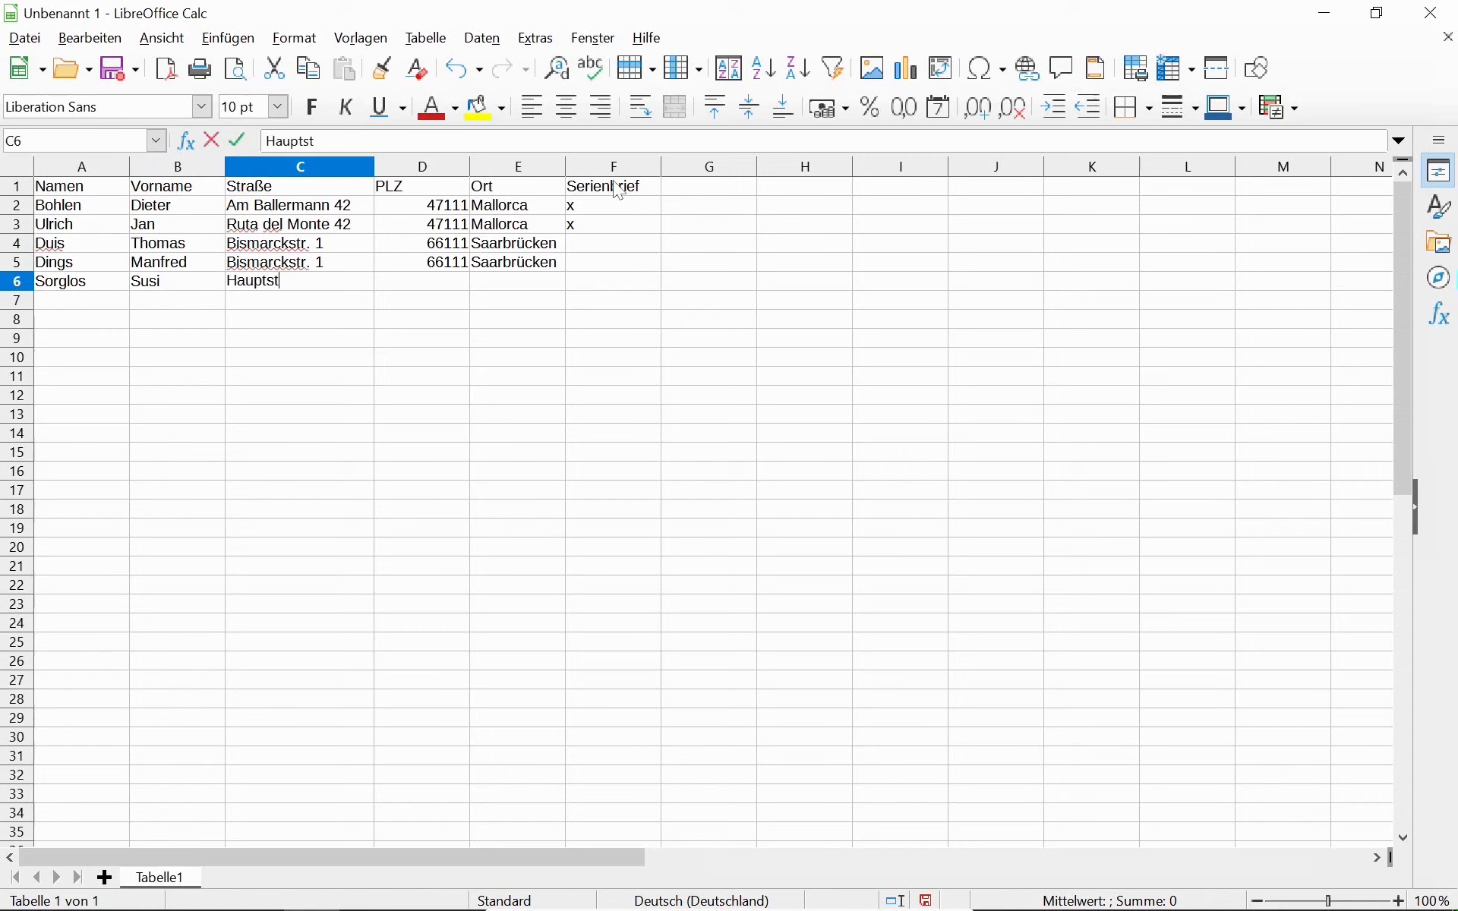
pyautogui.write('r. 42')
pyautogui.press('Tab')
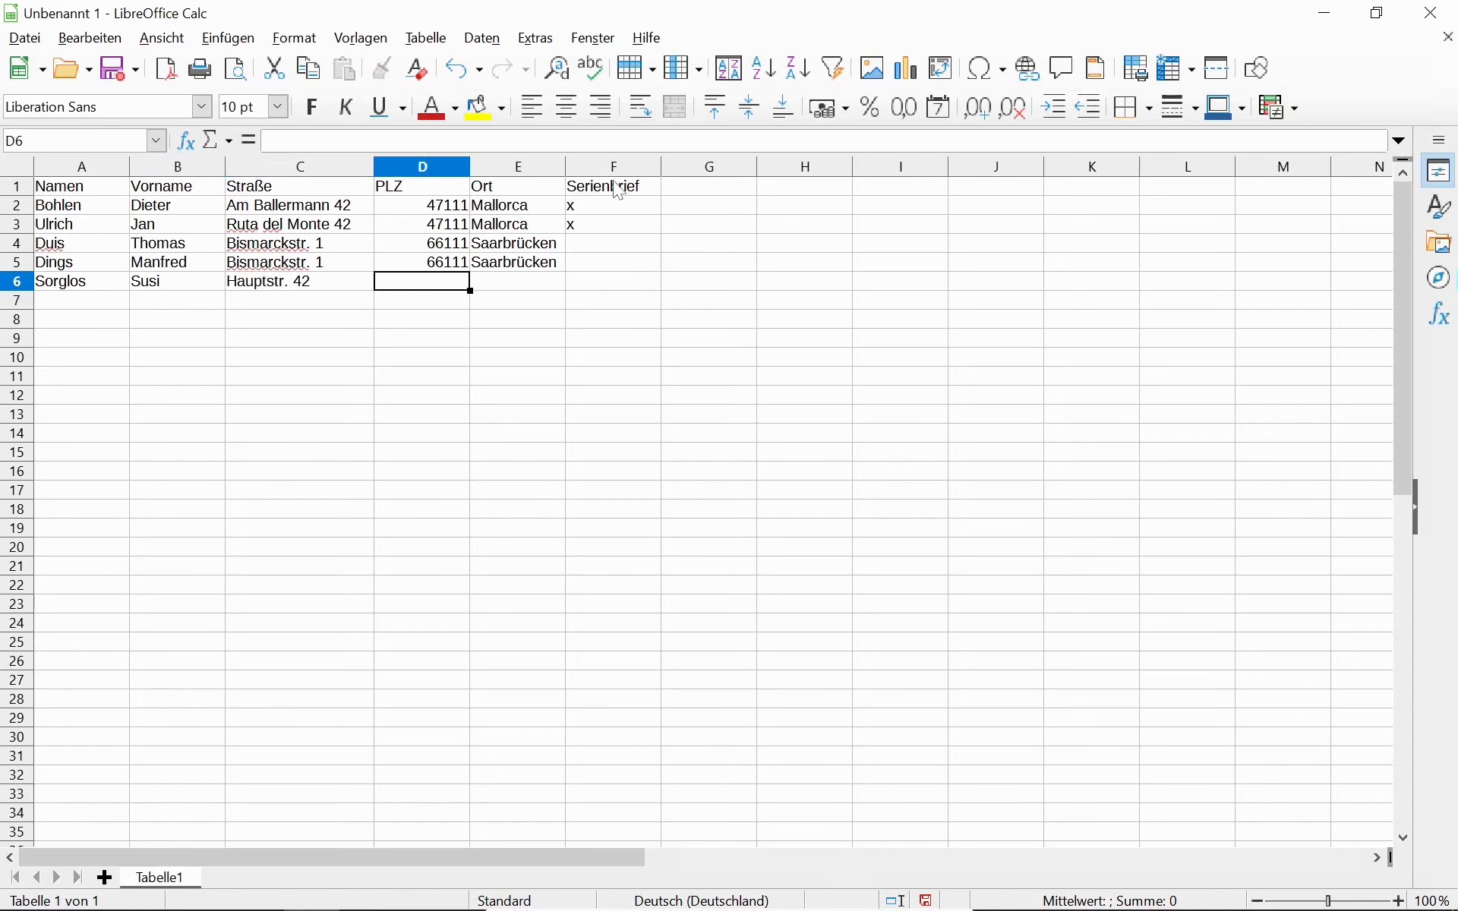
# Add postcode 47717, city Irgendwo and an x under Serienbrief for row 6.
pyautogui.write('5')
pyautogui.press('BackSpace')
pyautogui.write('47717')
pyautogui.press('Tab')
pyautogui.write('Or')
pyautogui.press('BackSpace')
pyautogui.press('BackSpace')
pyautogui.press('BackSpace')
pyautogui.write('Irgendwo')
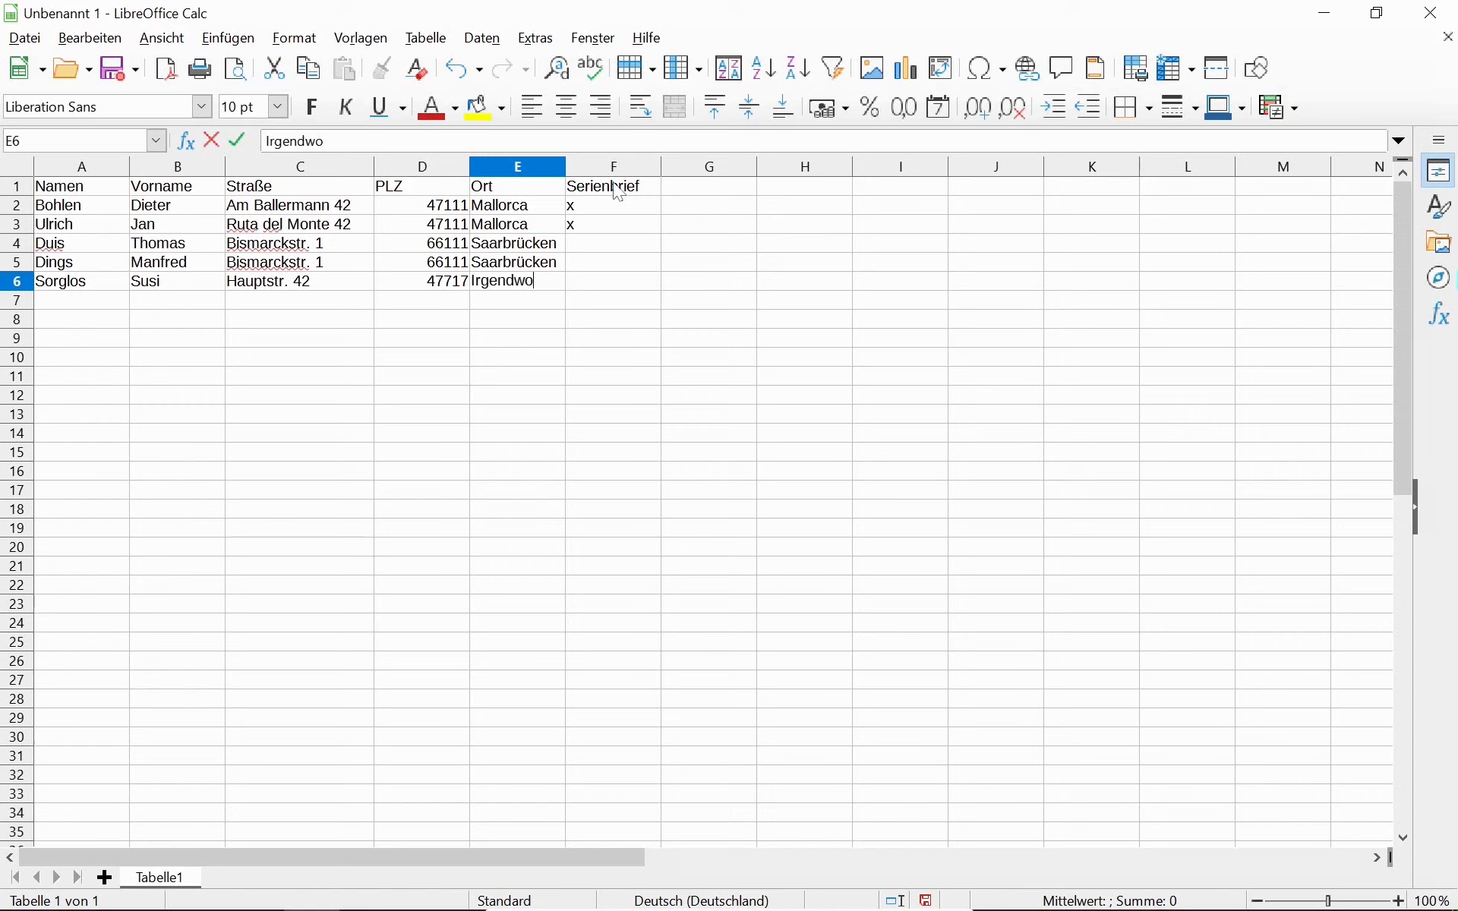
pyautogui.press('Tab')
pyautogui.write('x')
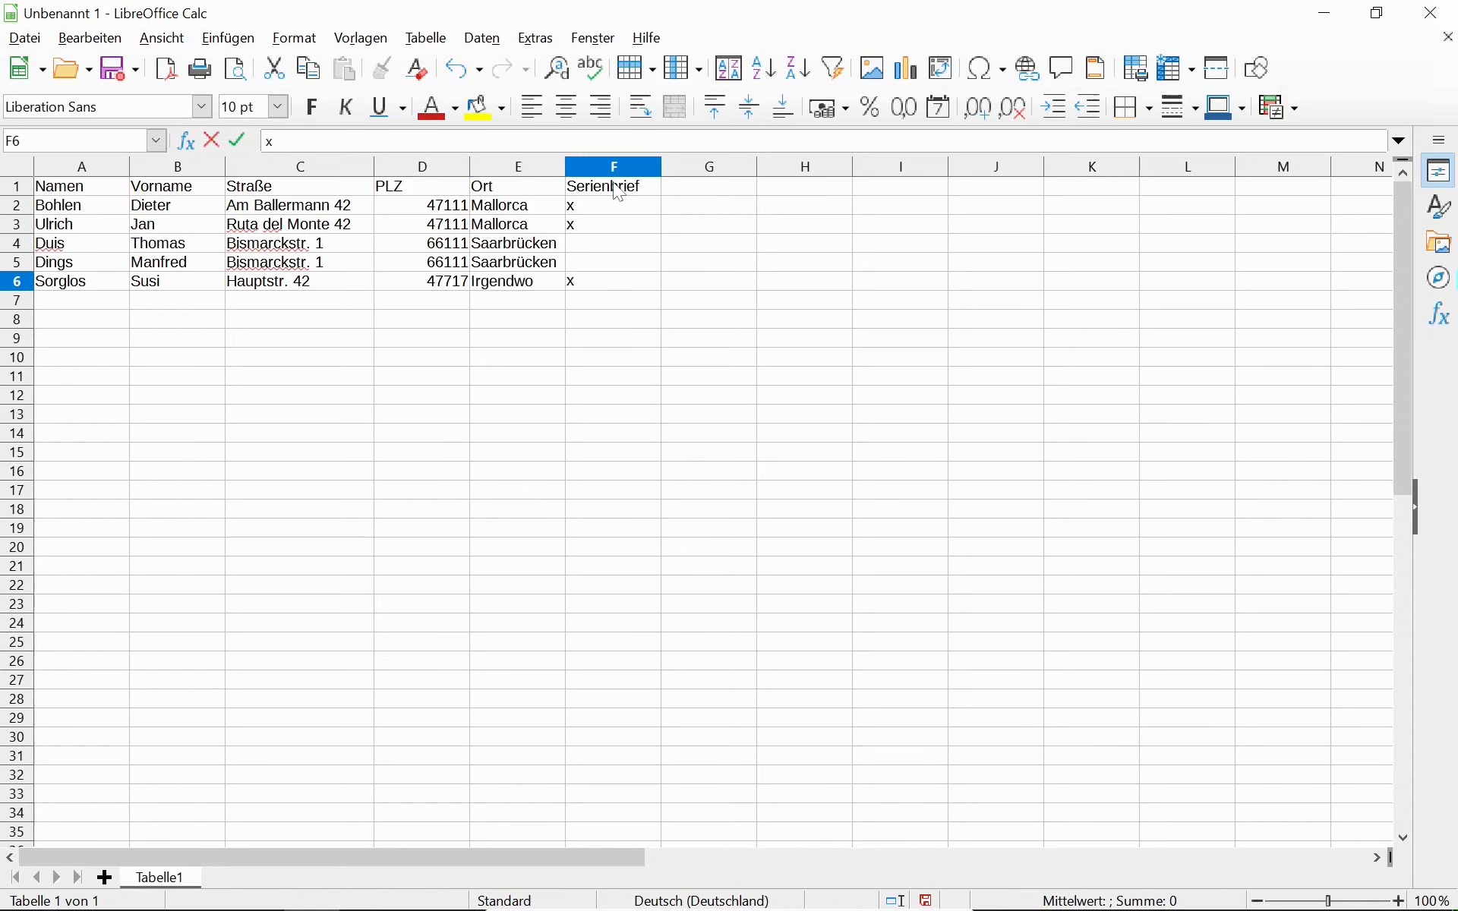
pyautogui.press('Up')
pyautogui.press('Up')
pyautogui.press('Up')
pyautogui.press('Up')
pyautogui.press('Up')
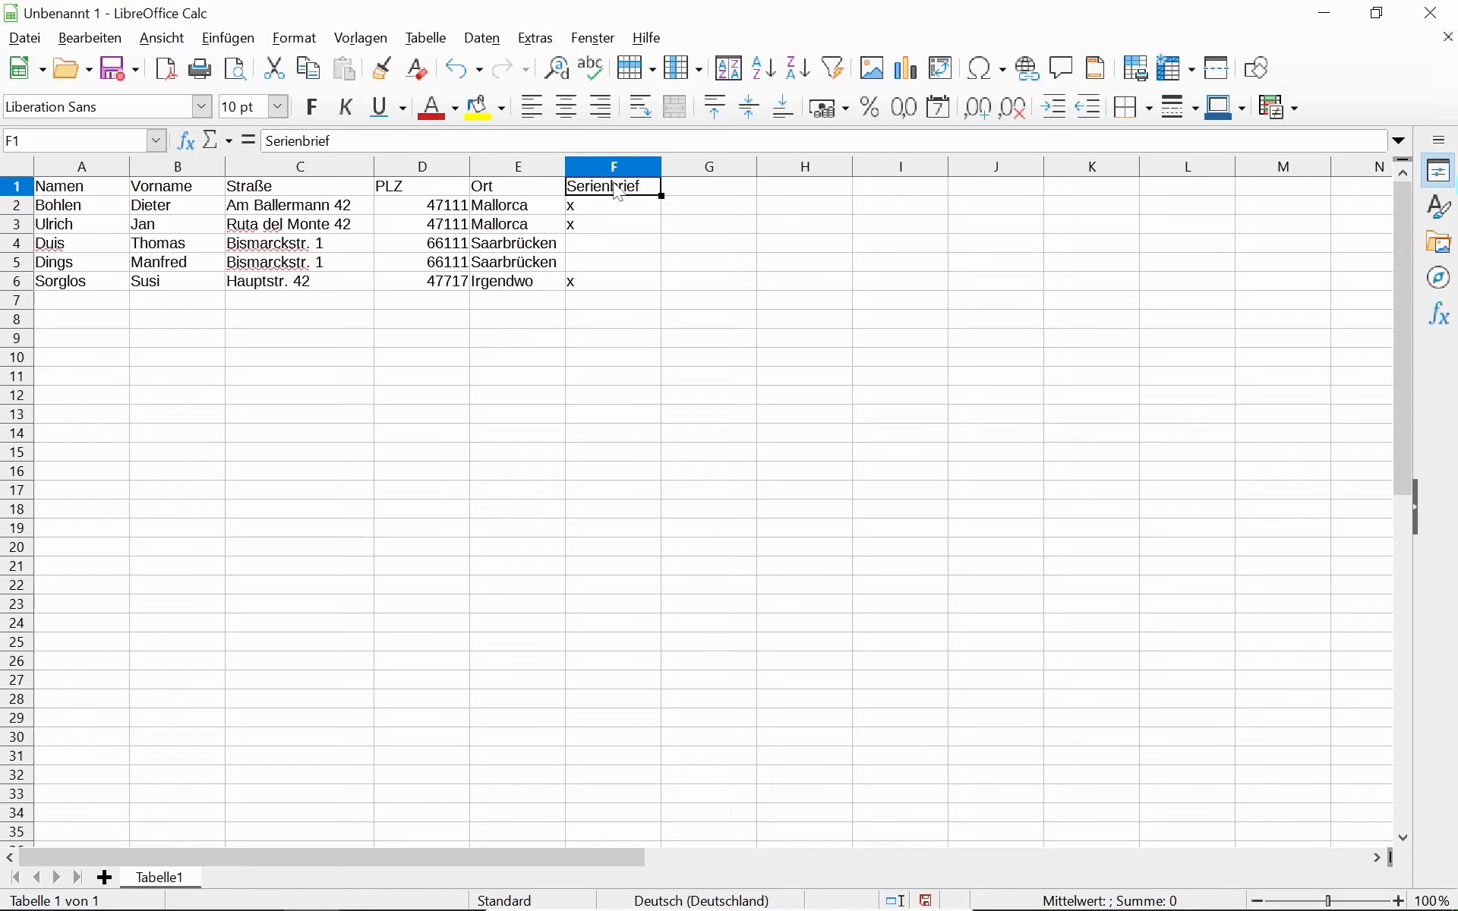
# Move the Serienbrief column entries from column F to column H.
pyautogui.hotkey('shift', 'Down')
pyautogui.hotkey('shift', 'Down')
pyautogui.hotkey('shift', 'Down')
pyautogui.hotkey('shift', 'Down')
pyautogui.hotkey('shift', 'Down')
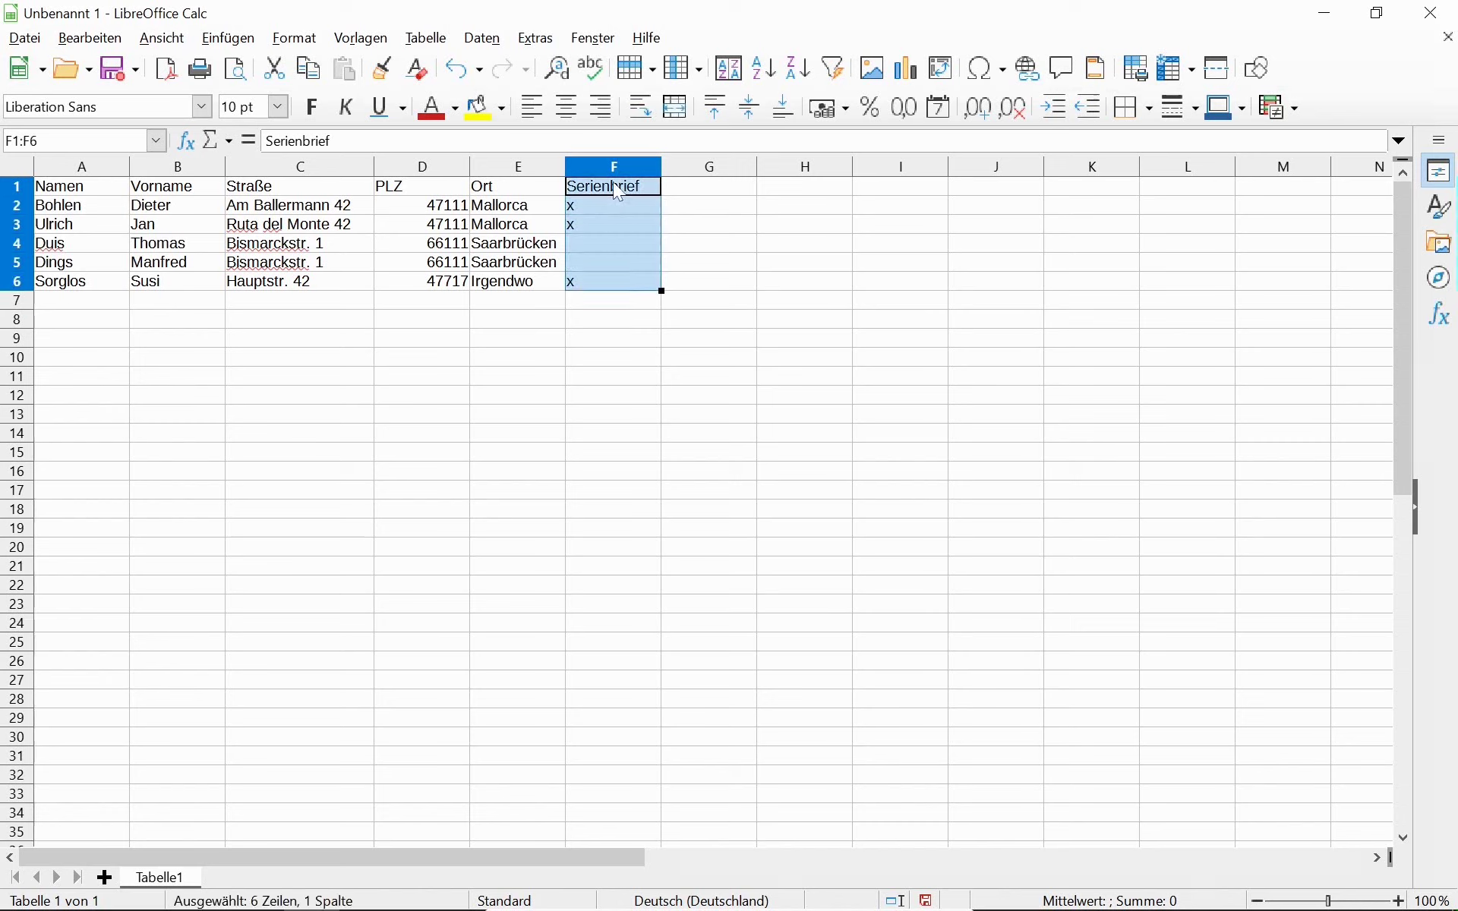
pyautogui.hotkey('ctrl', 'x')
pyautogui.press('Right')
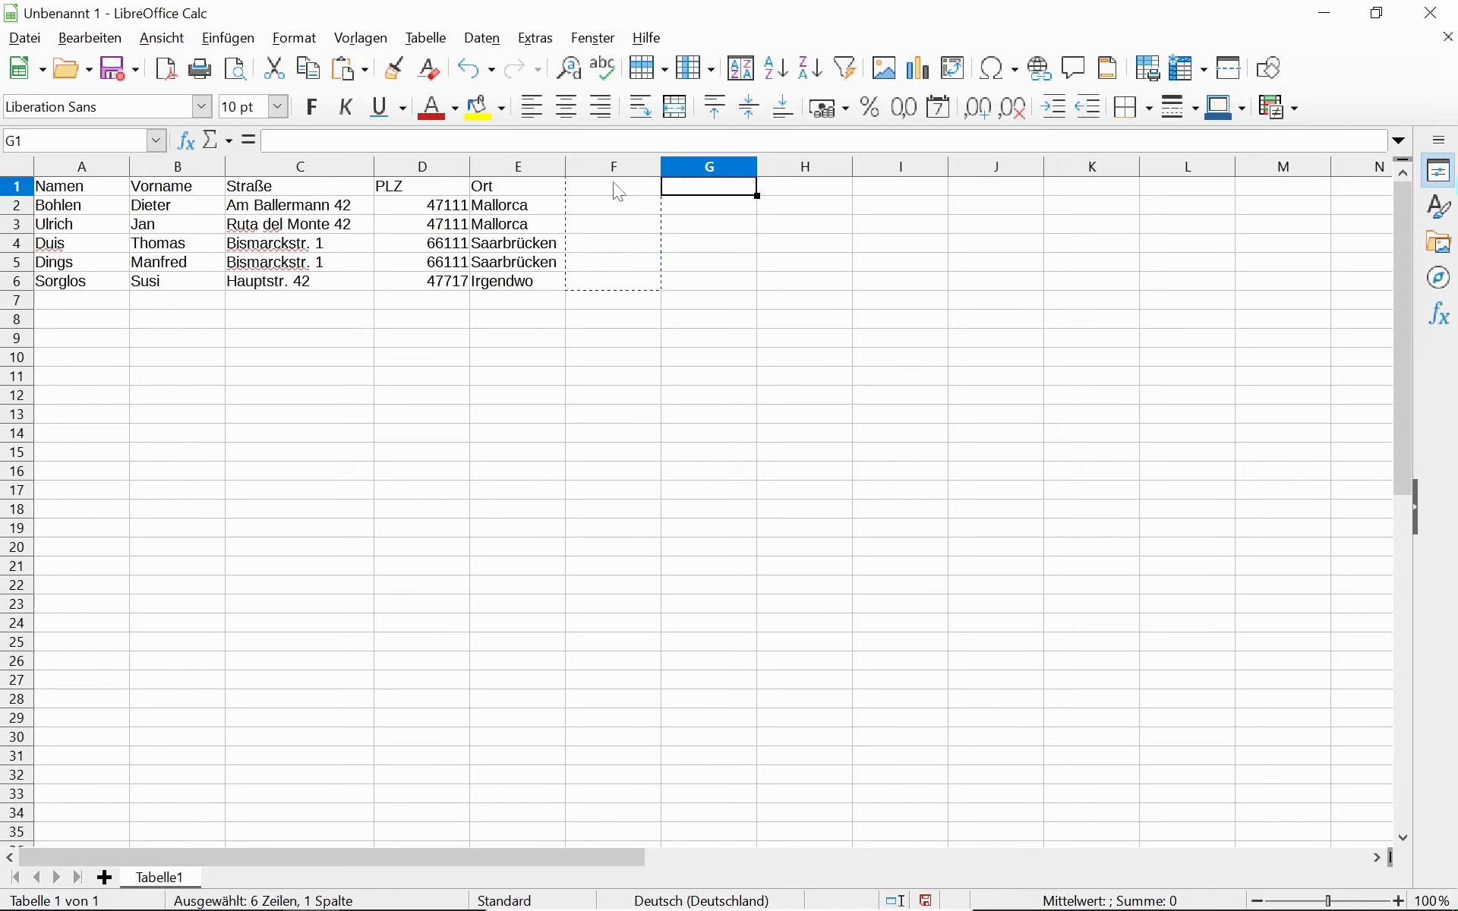
pyautogui.press('Right')
pyautogui.hotkey('ctrl', 'v')
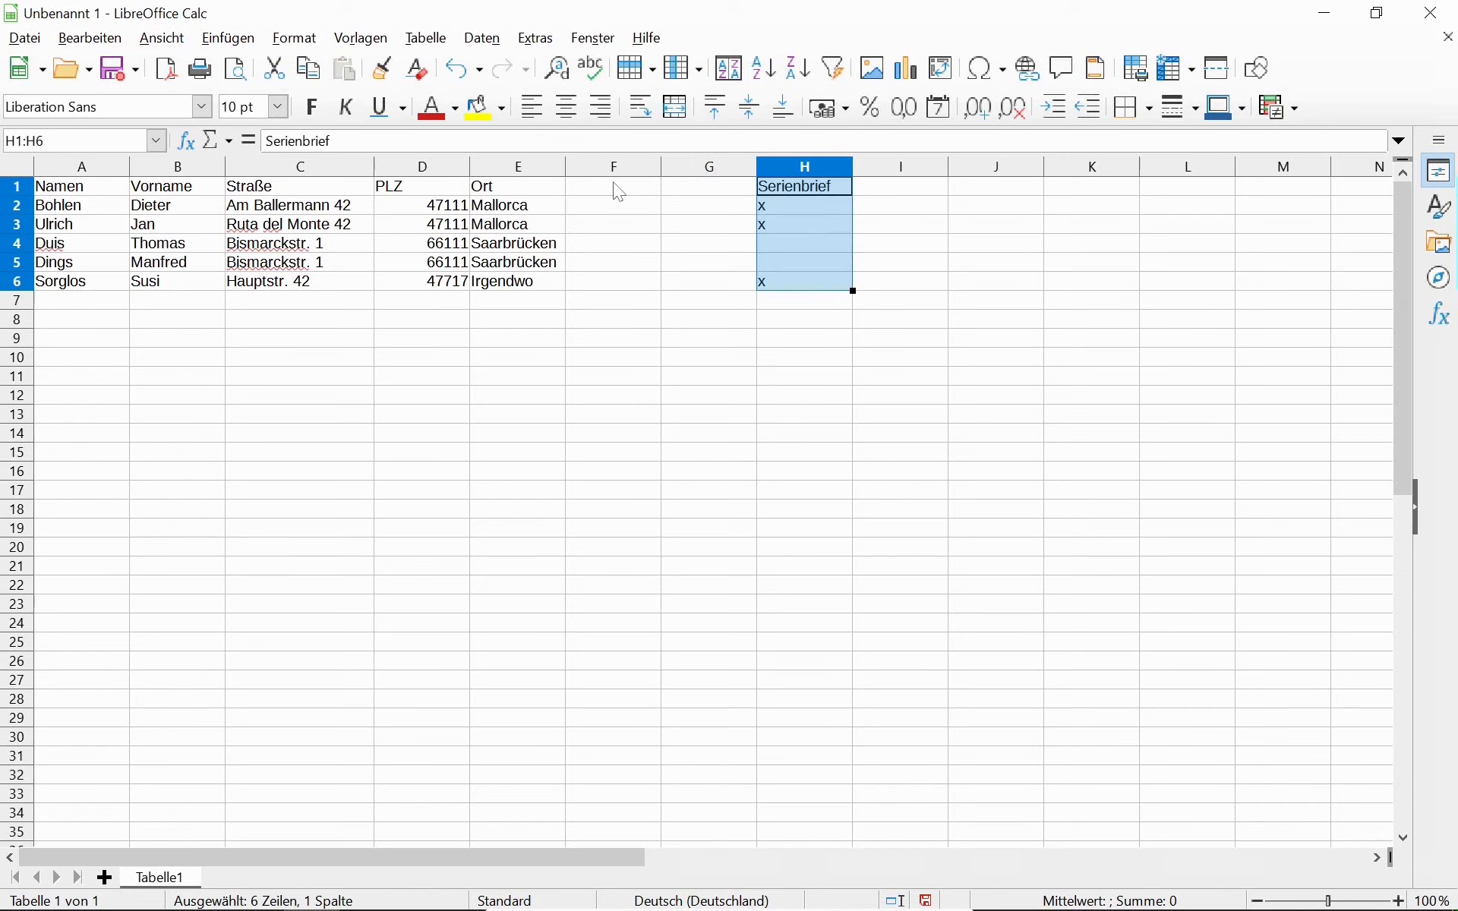
# Add the headings Telefon in F1 and E-Mail in G1.
pyautogui.click(619, 192)
pyautogui.write('Telef')
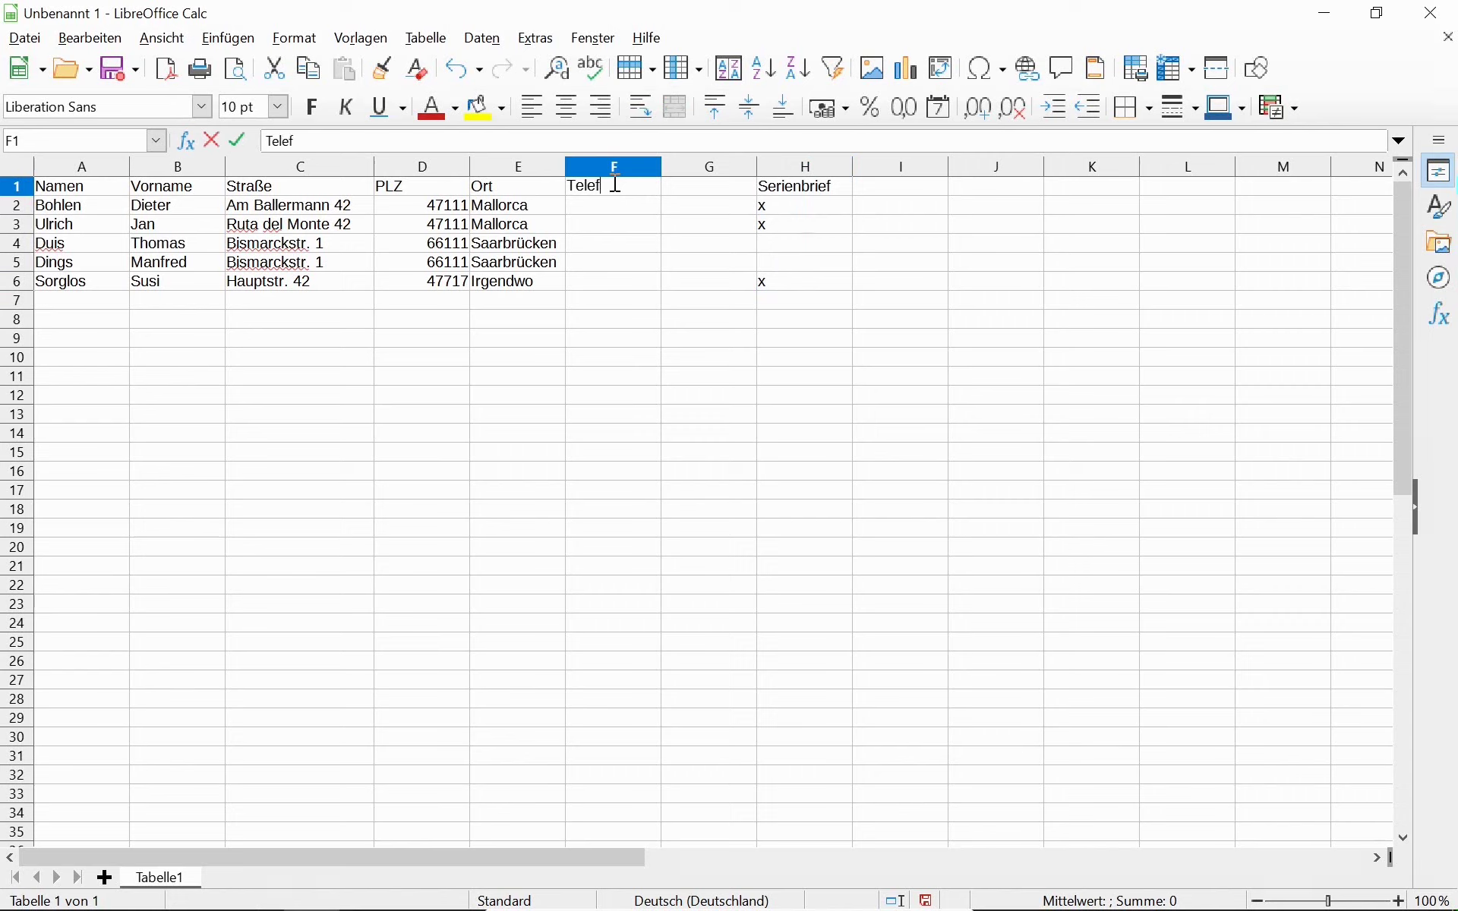
pyautogui.write('on')
pyautogui.press('Tab')
pyautogui.write('E-Mail')
pyautogui.press('Return')
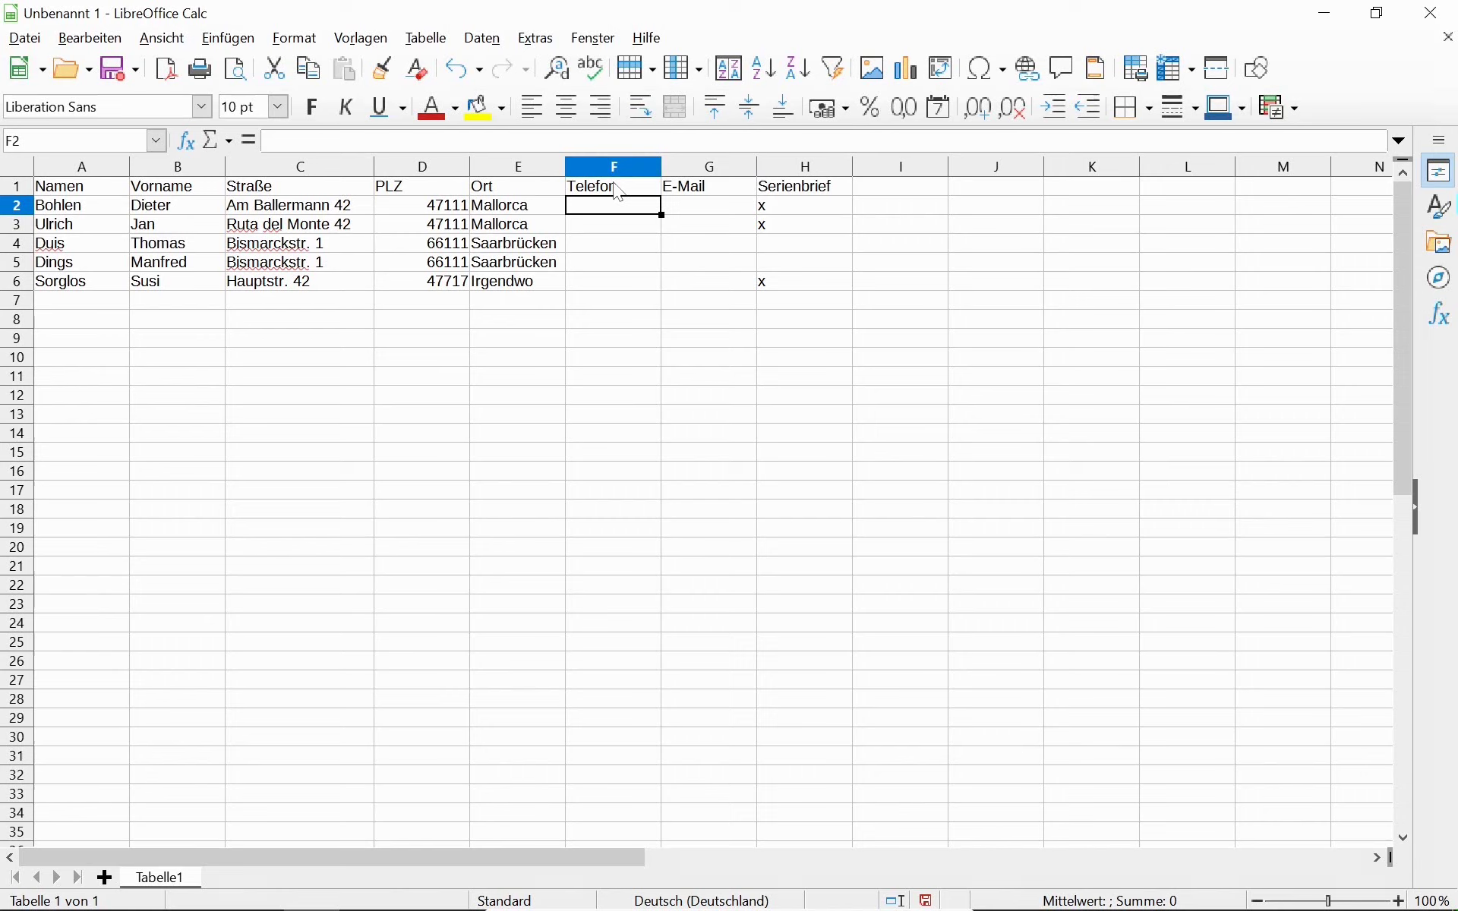
# Enter the first contact's phone number in F2 and e-mail address in G2.
pyautogui.write('+47')
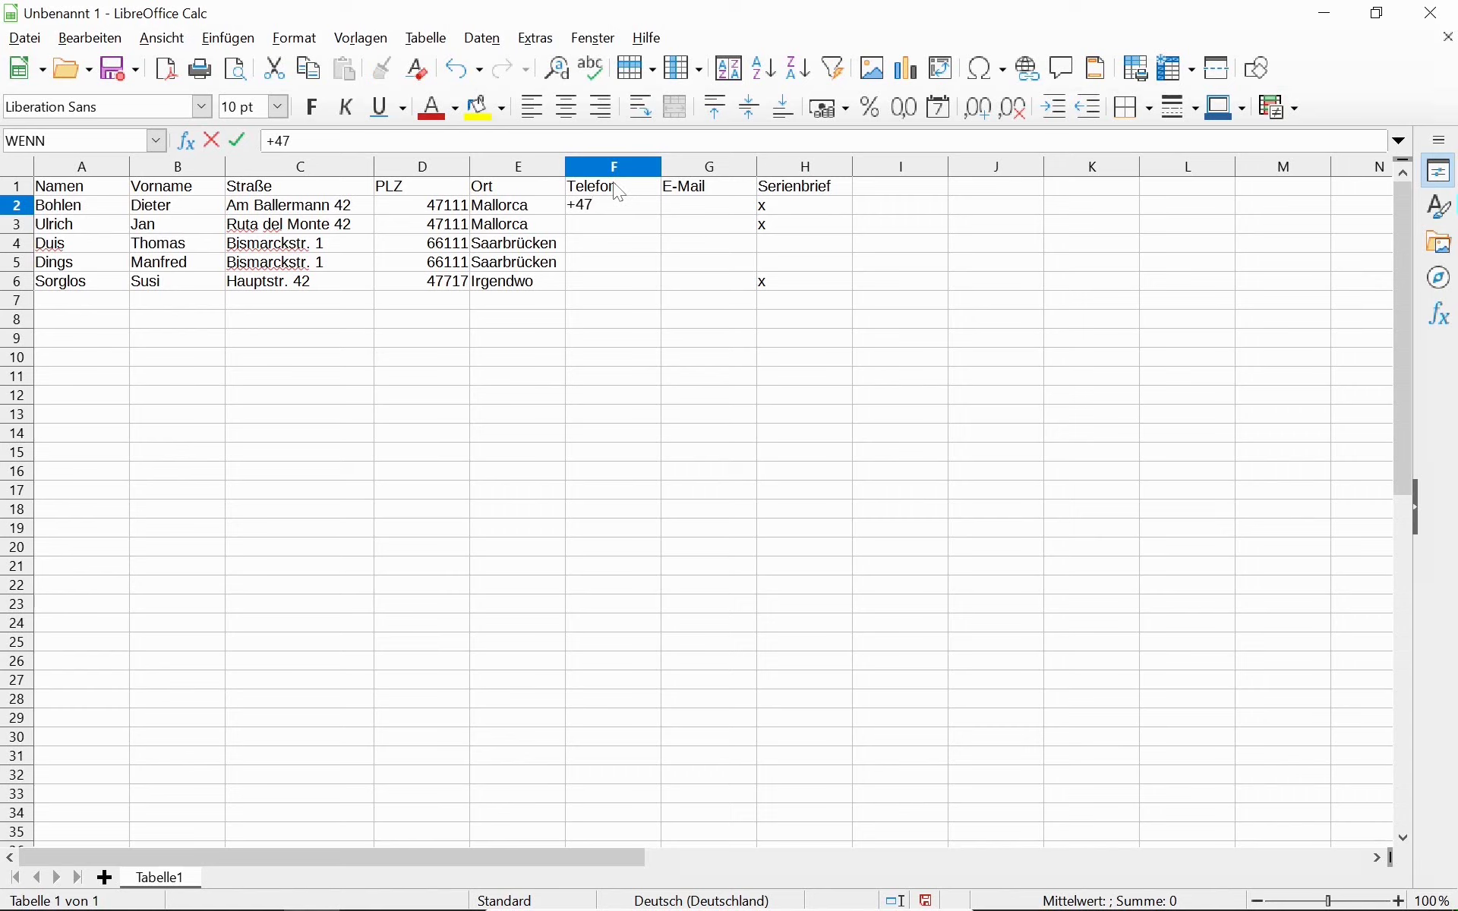
pyautogui.write(' 234 444')
pyautogui.press('Tab')
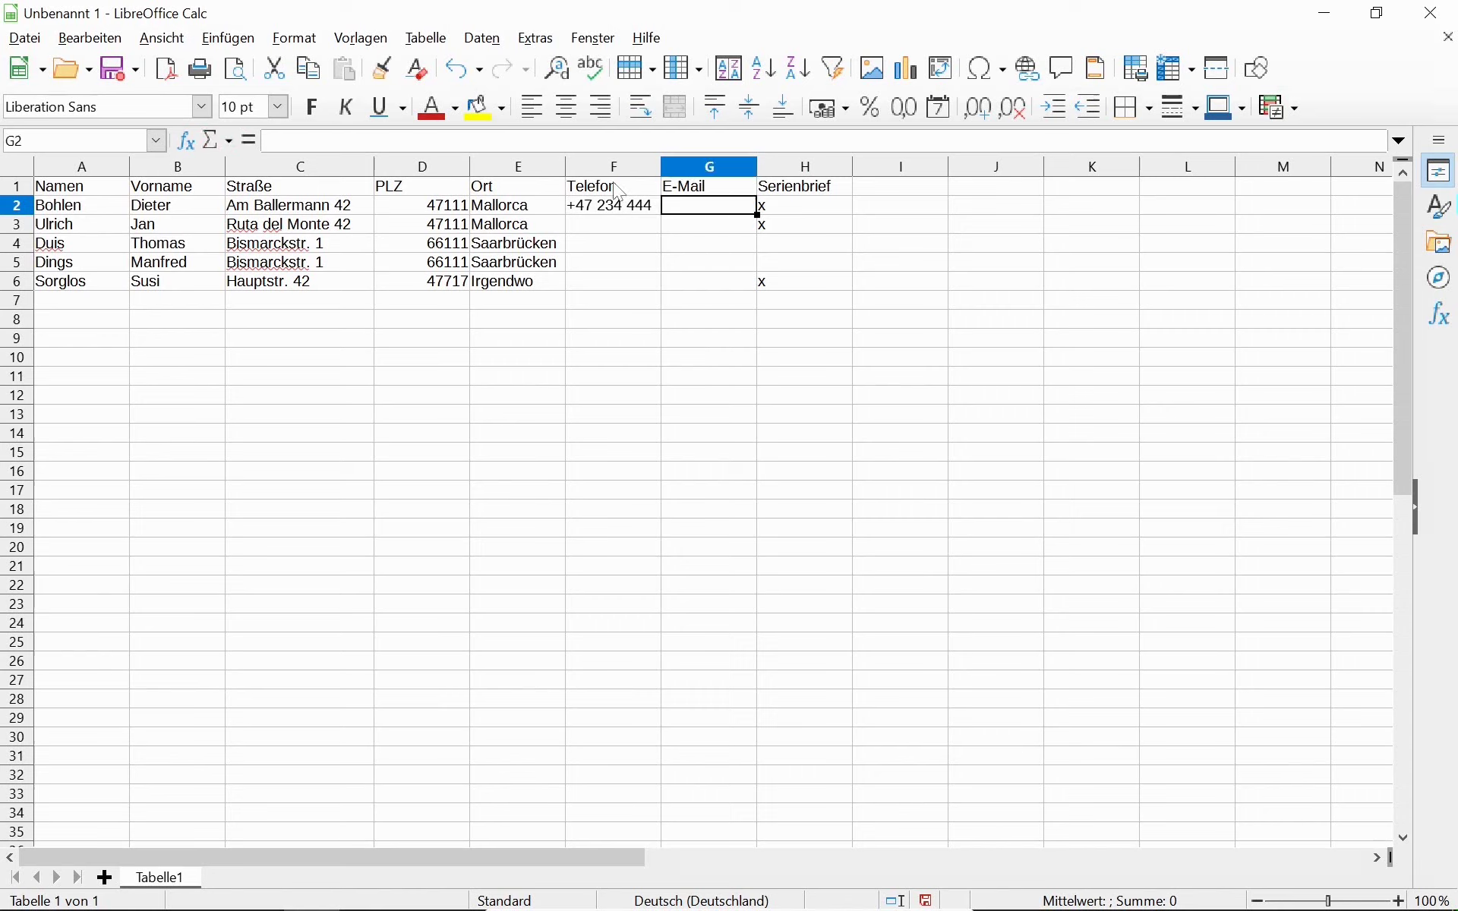
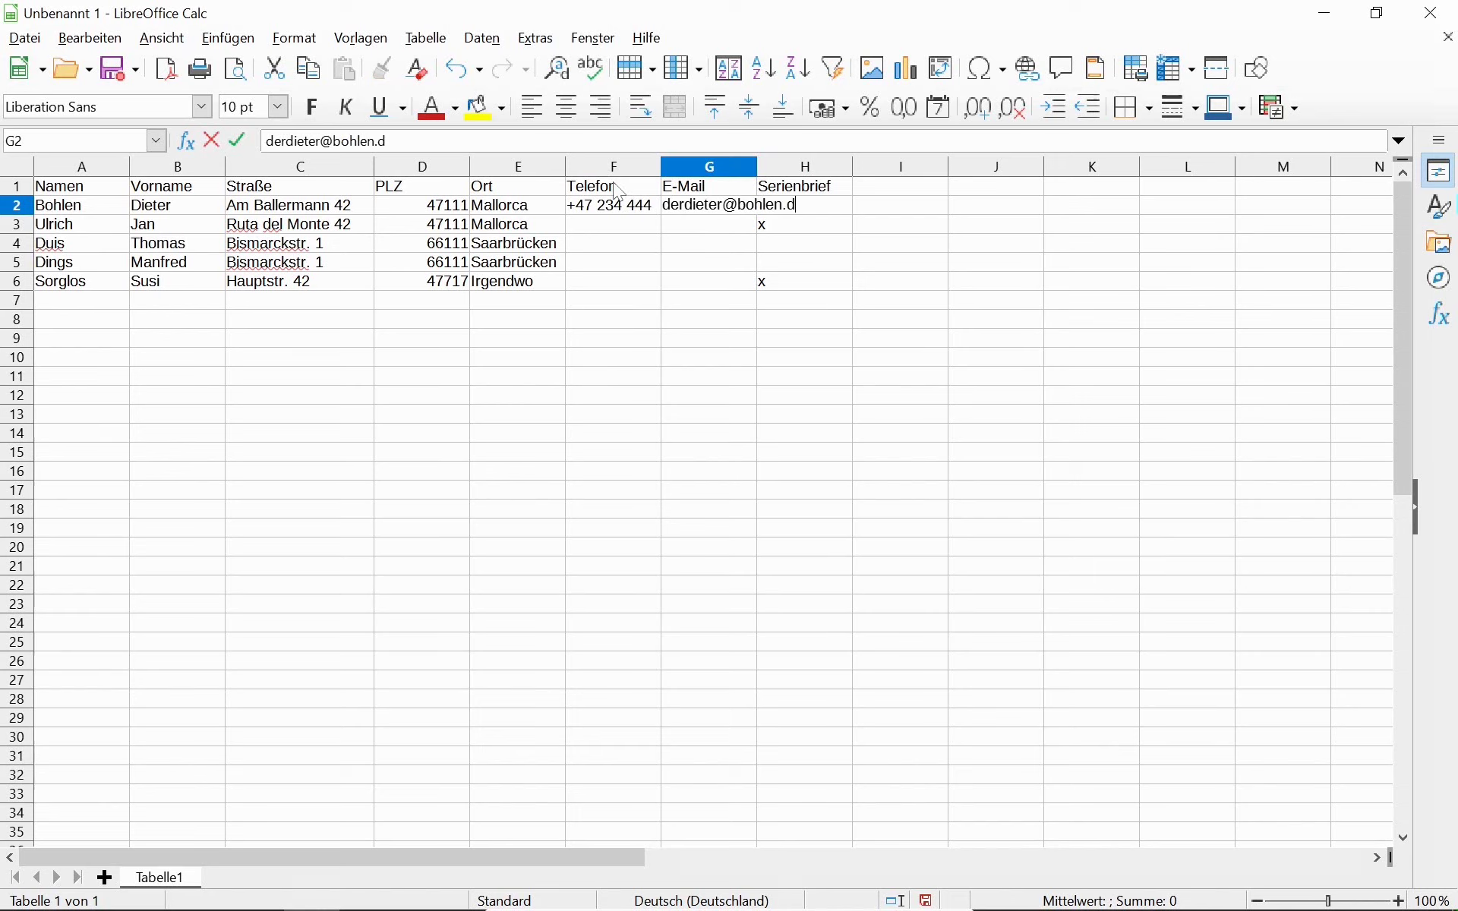
pyautogui.press('Return')
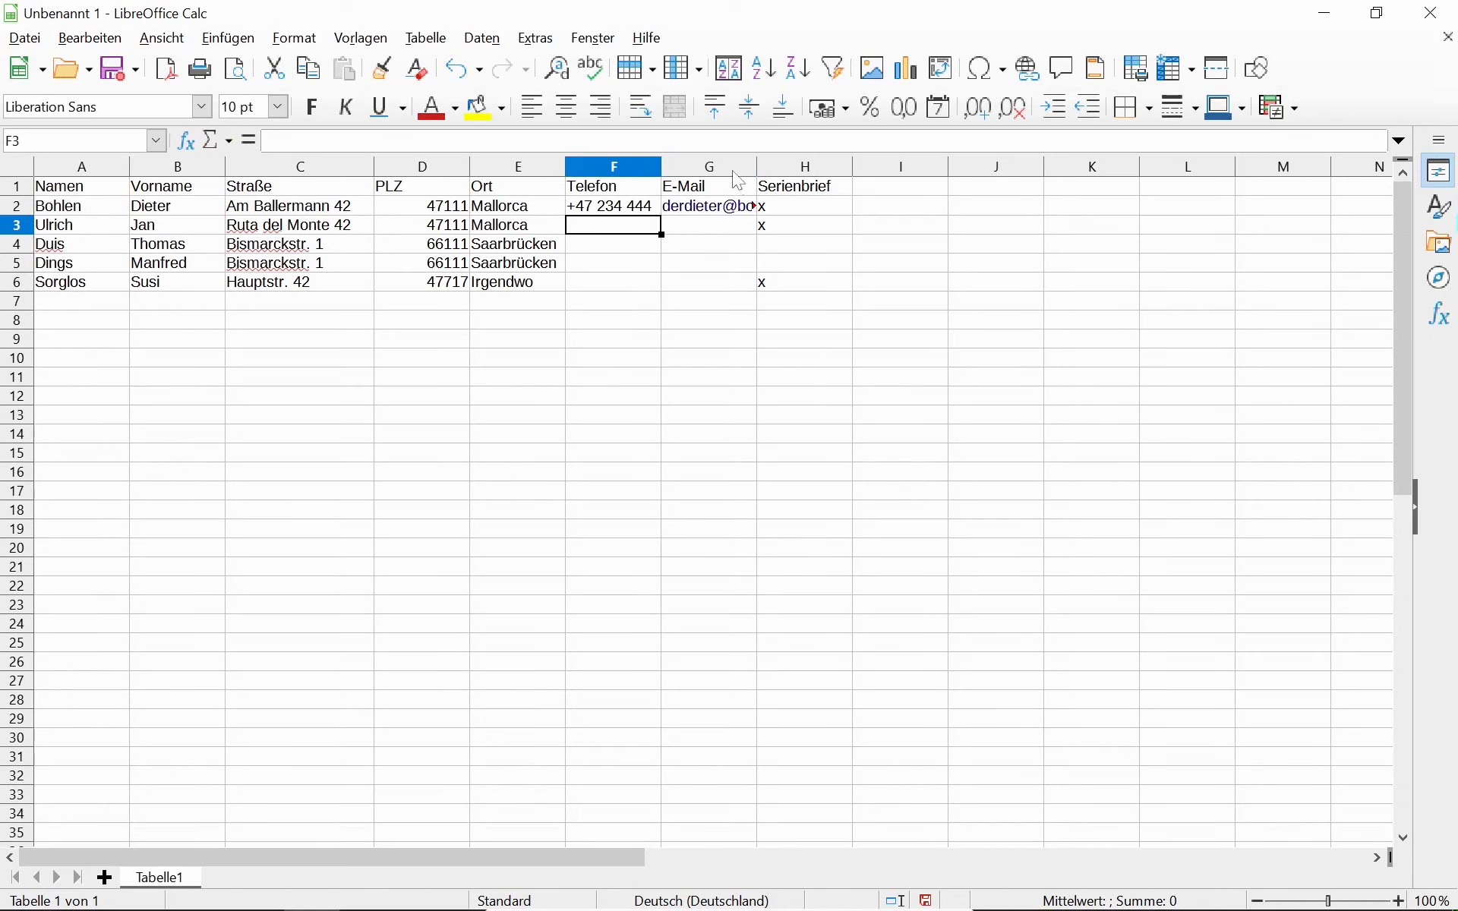
# Auto-fit column G, then fill F3 by copying row 2's phone number and editing its ending.
pyautogui.click(737, 166)
pyautogui.doubleClick(757, 166)
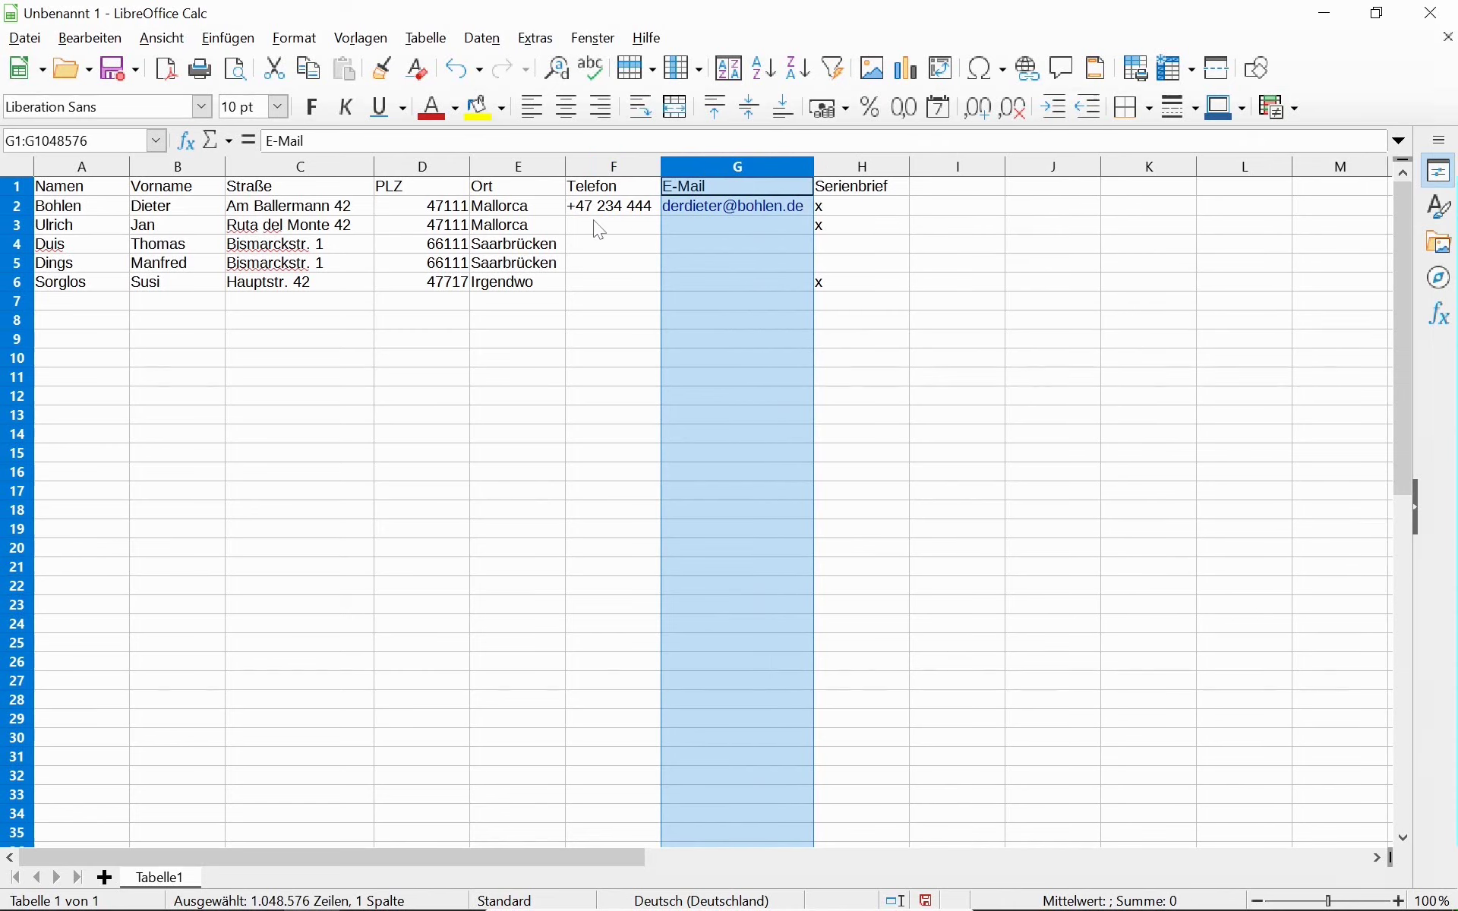
pyautogui.click(598, 226)
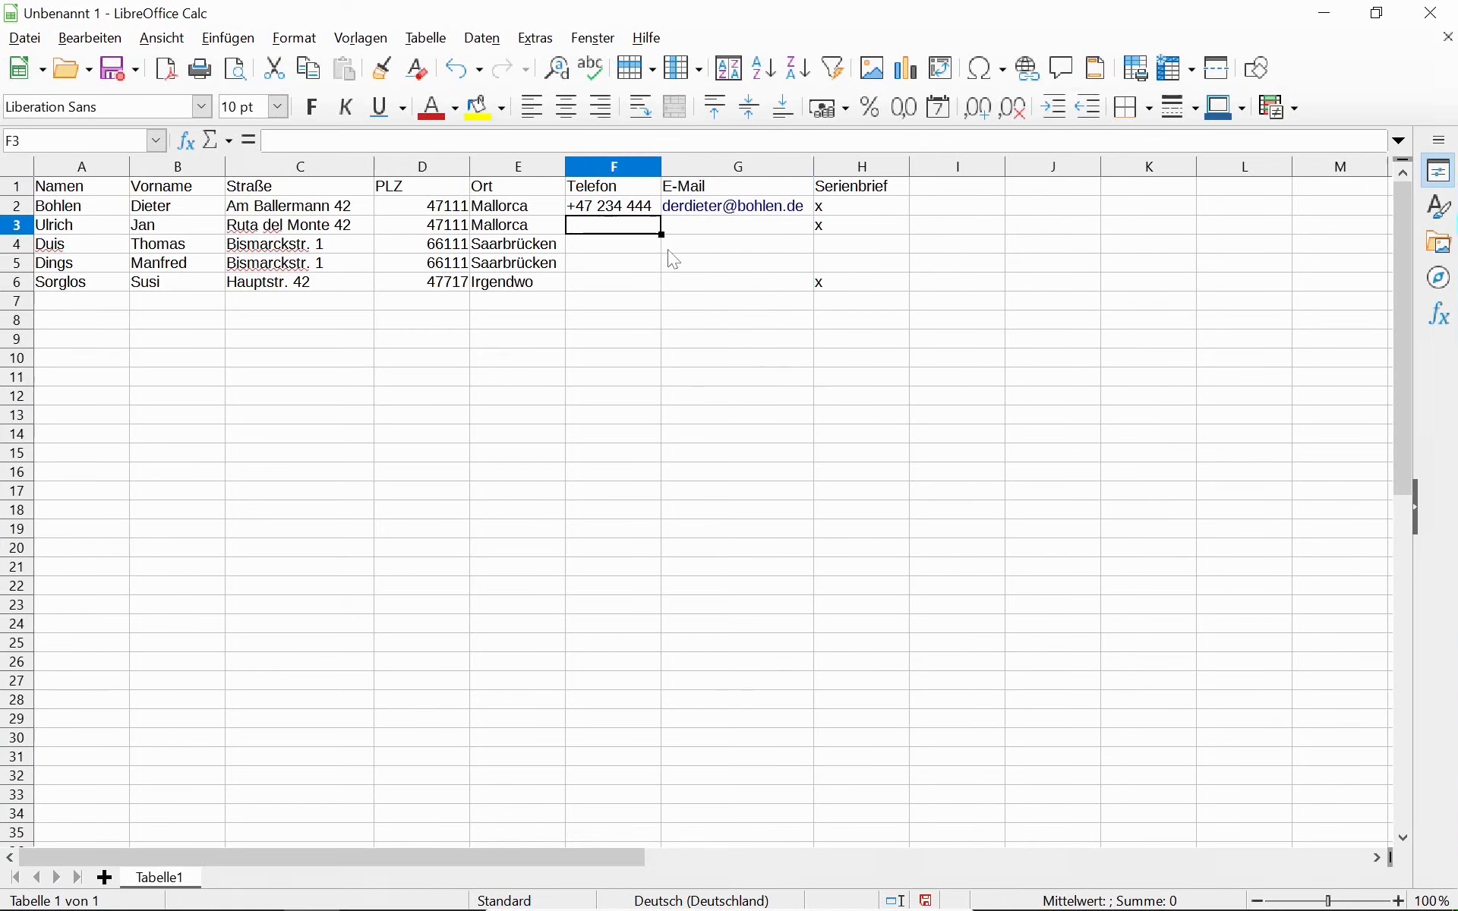
pyautogui.press('Up')
pyautogui.hotkey('shift', 'Down')
pyautogui.hotkey('ctrl', 'c')
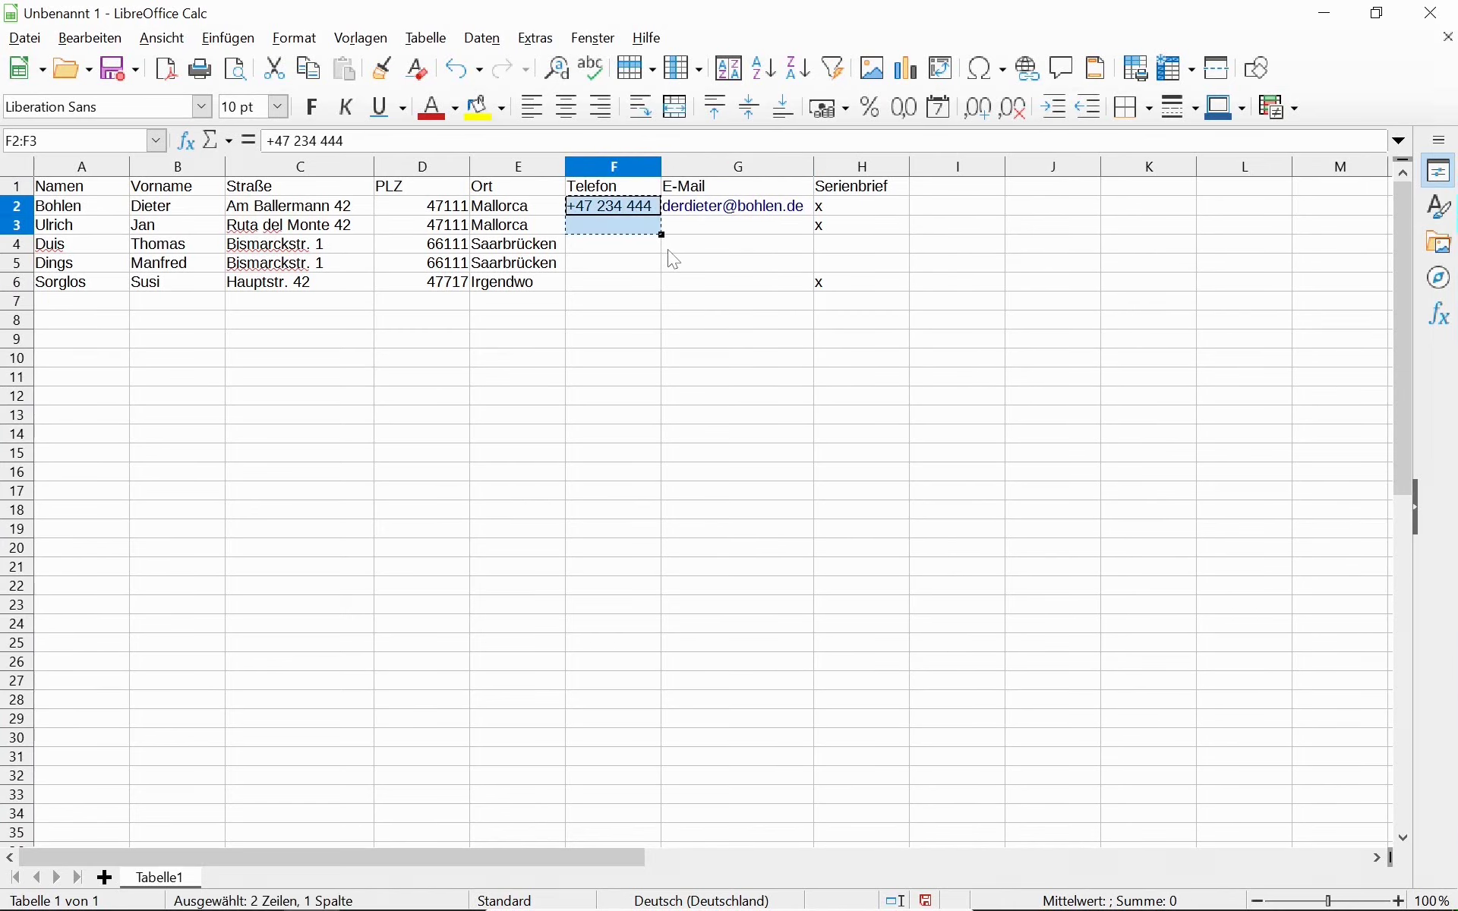
pyautogui.press('Down')
pyautogui.hotkey('ctrl', 'v')
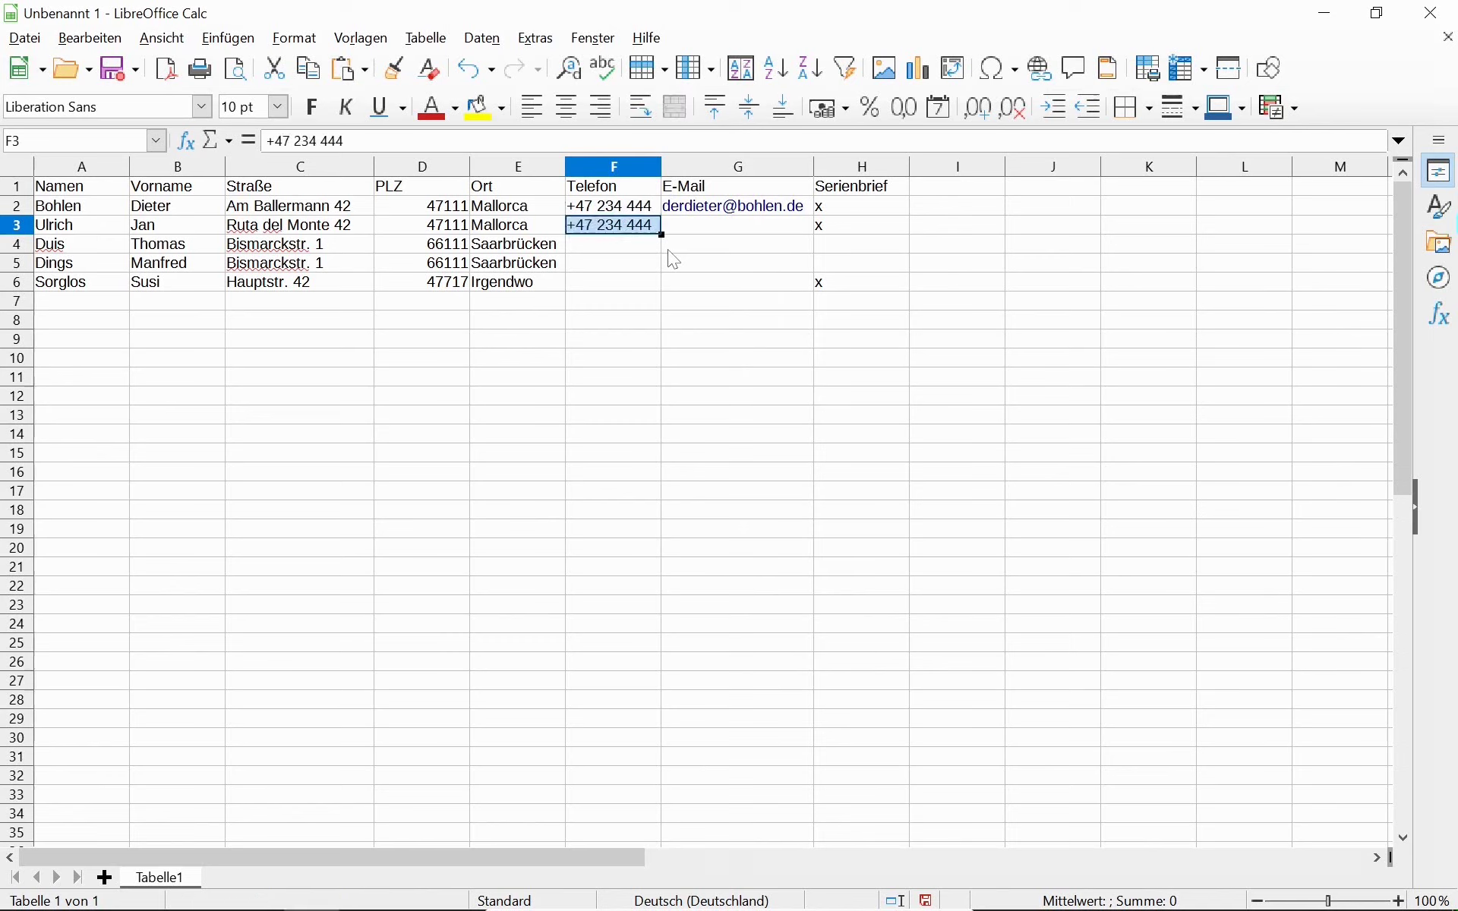
pyautogui.press('F2')
pyautogui.press('BackSpace')
pyautogui.press('BackSpace')
pyautogui.press('BackSpace')
pyautogui.press('BackSpace')
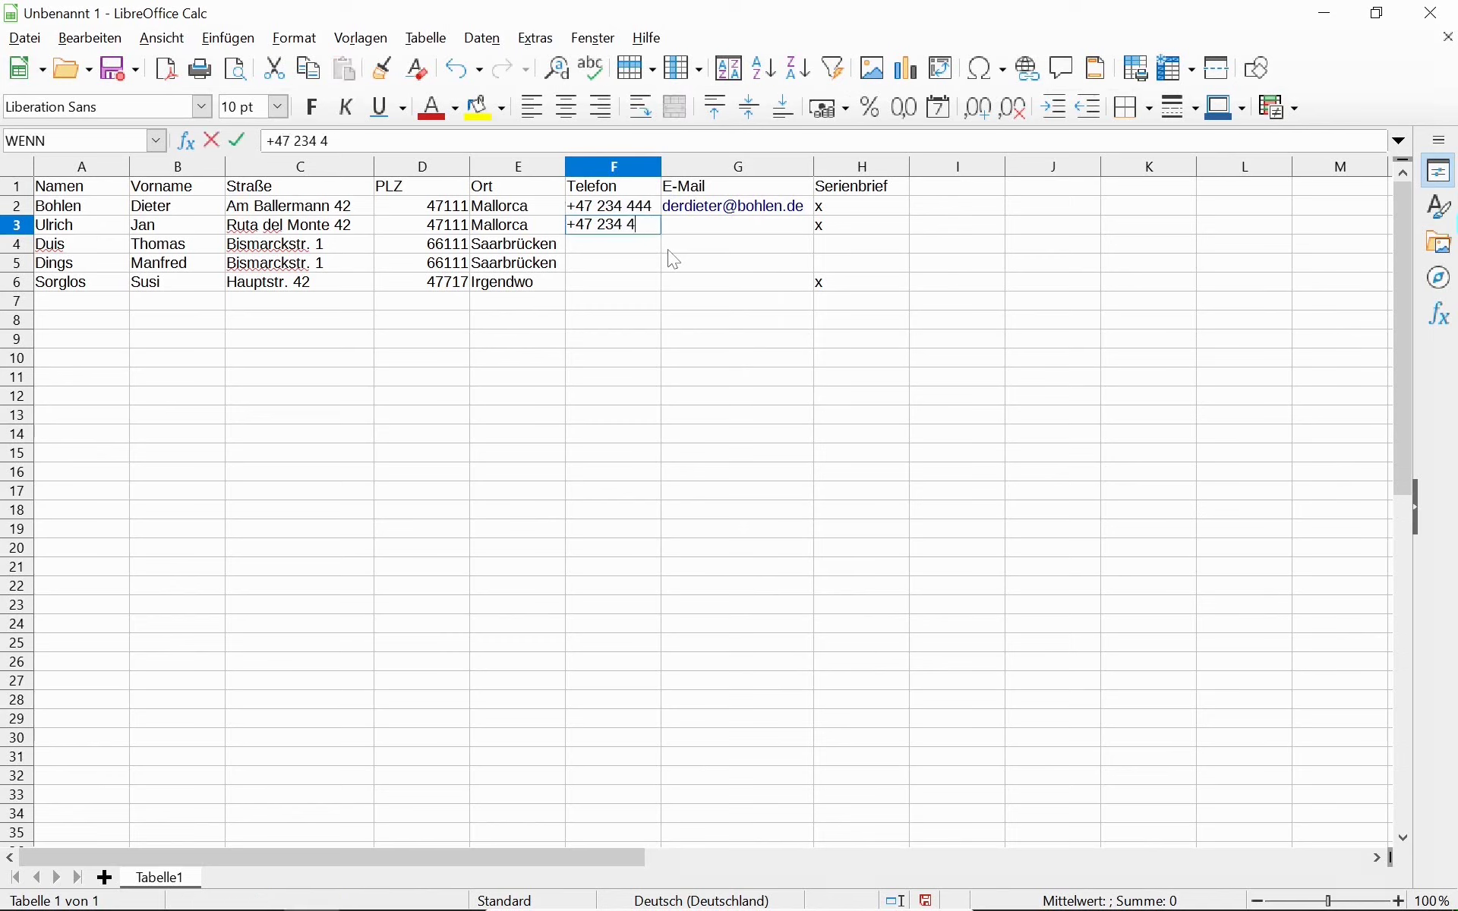
pyautogui.press('BackSpace')
pyautogui.press('BackSpace')
pyautogui.press('BackSpace')
pyautogui.write('5443 1121')
pyautogui.press('Return')
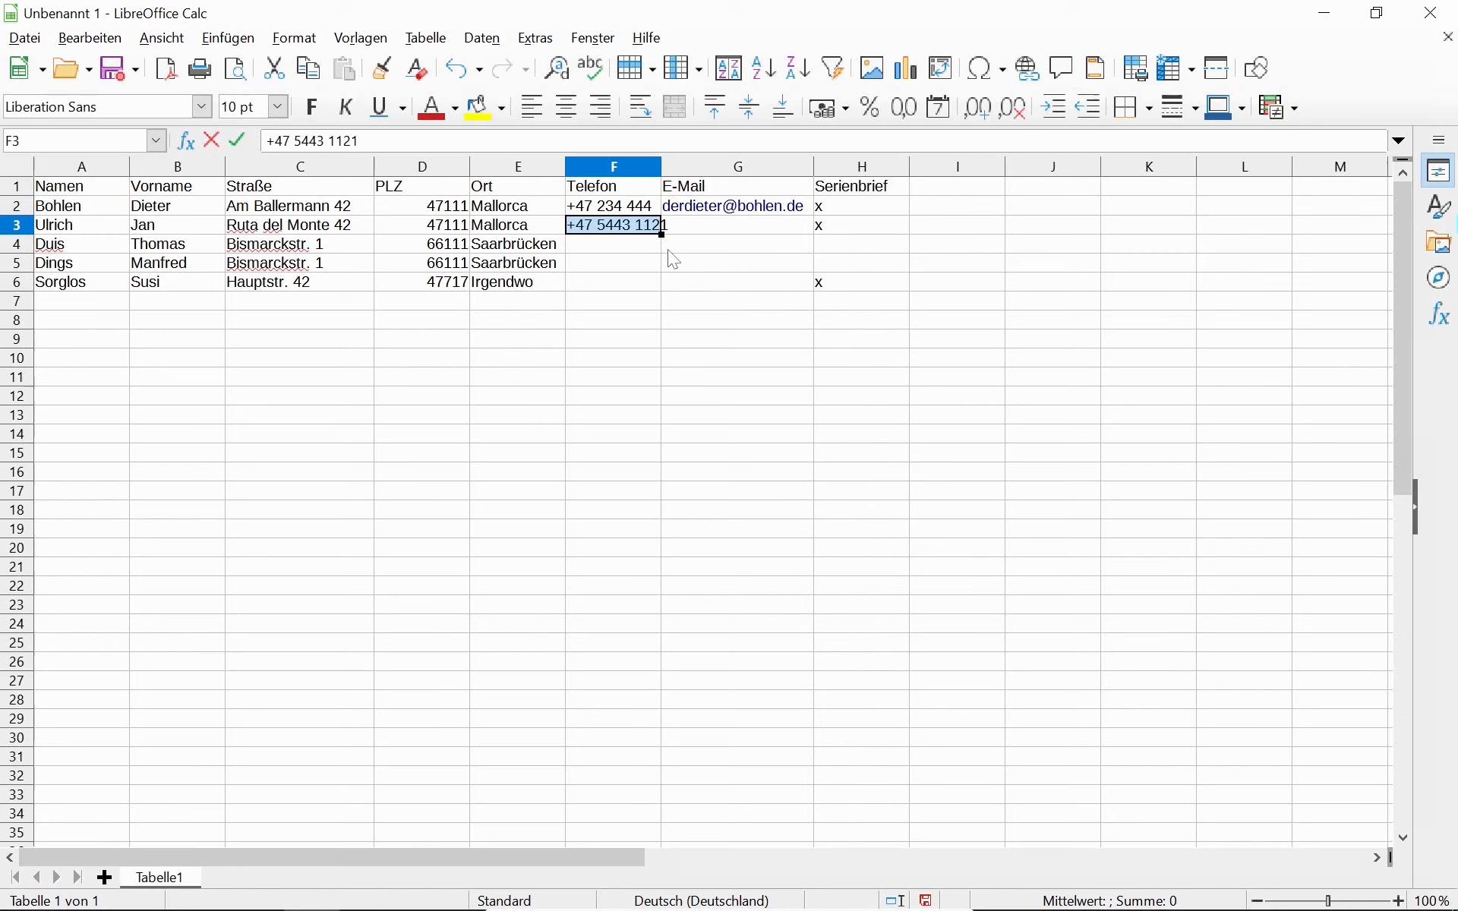
# Auto-fit column F and enter the second contact's e-mail address in G3.
pyautogui.doubleClick(659, 175)
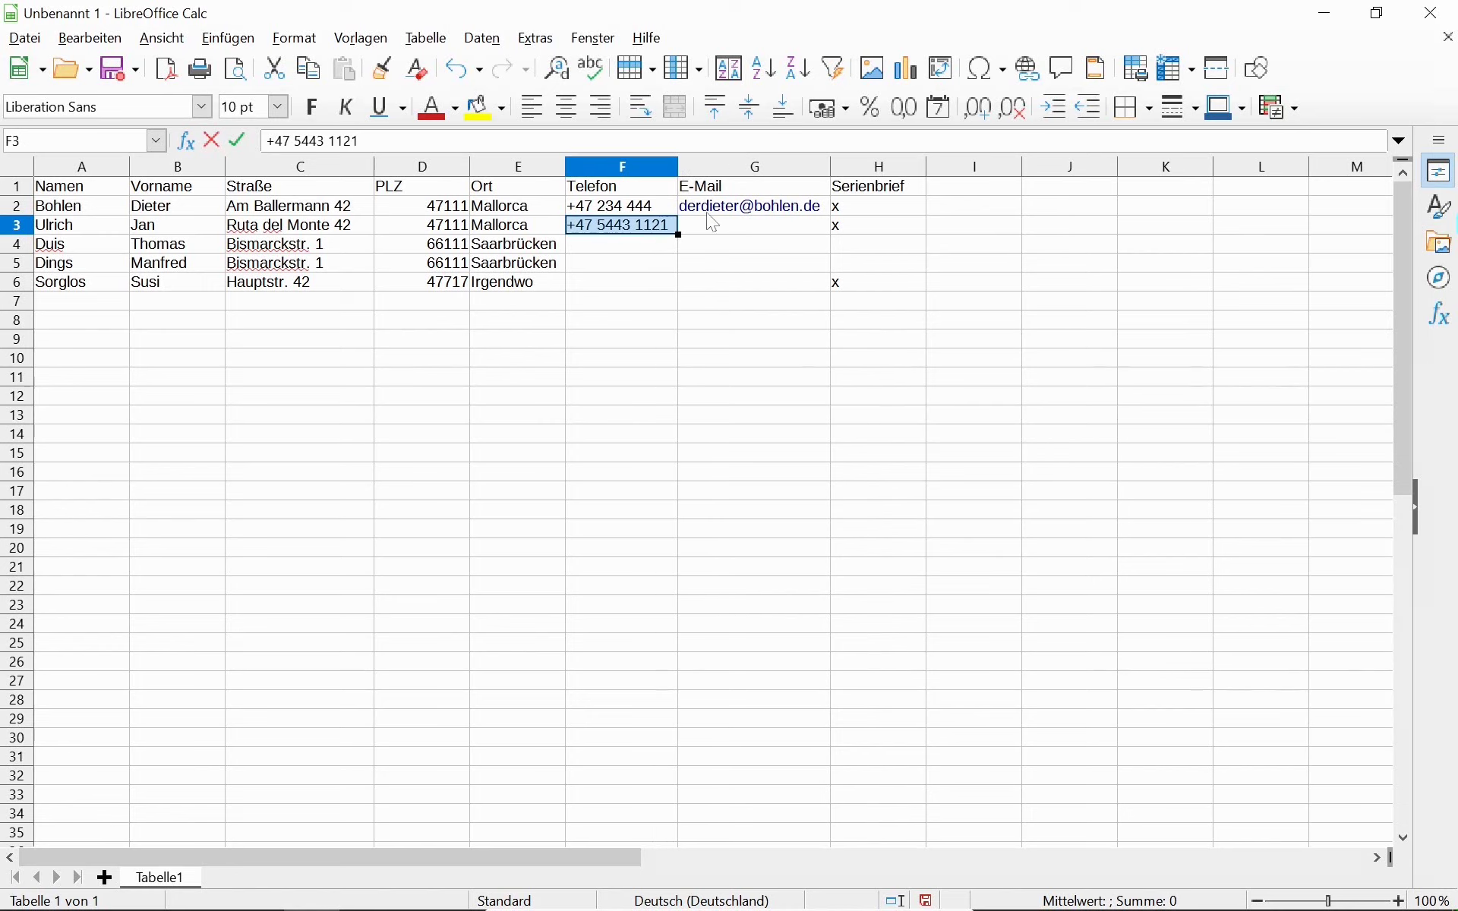
pyautogui.click(718, 229)
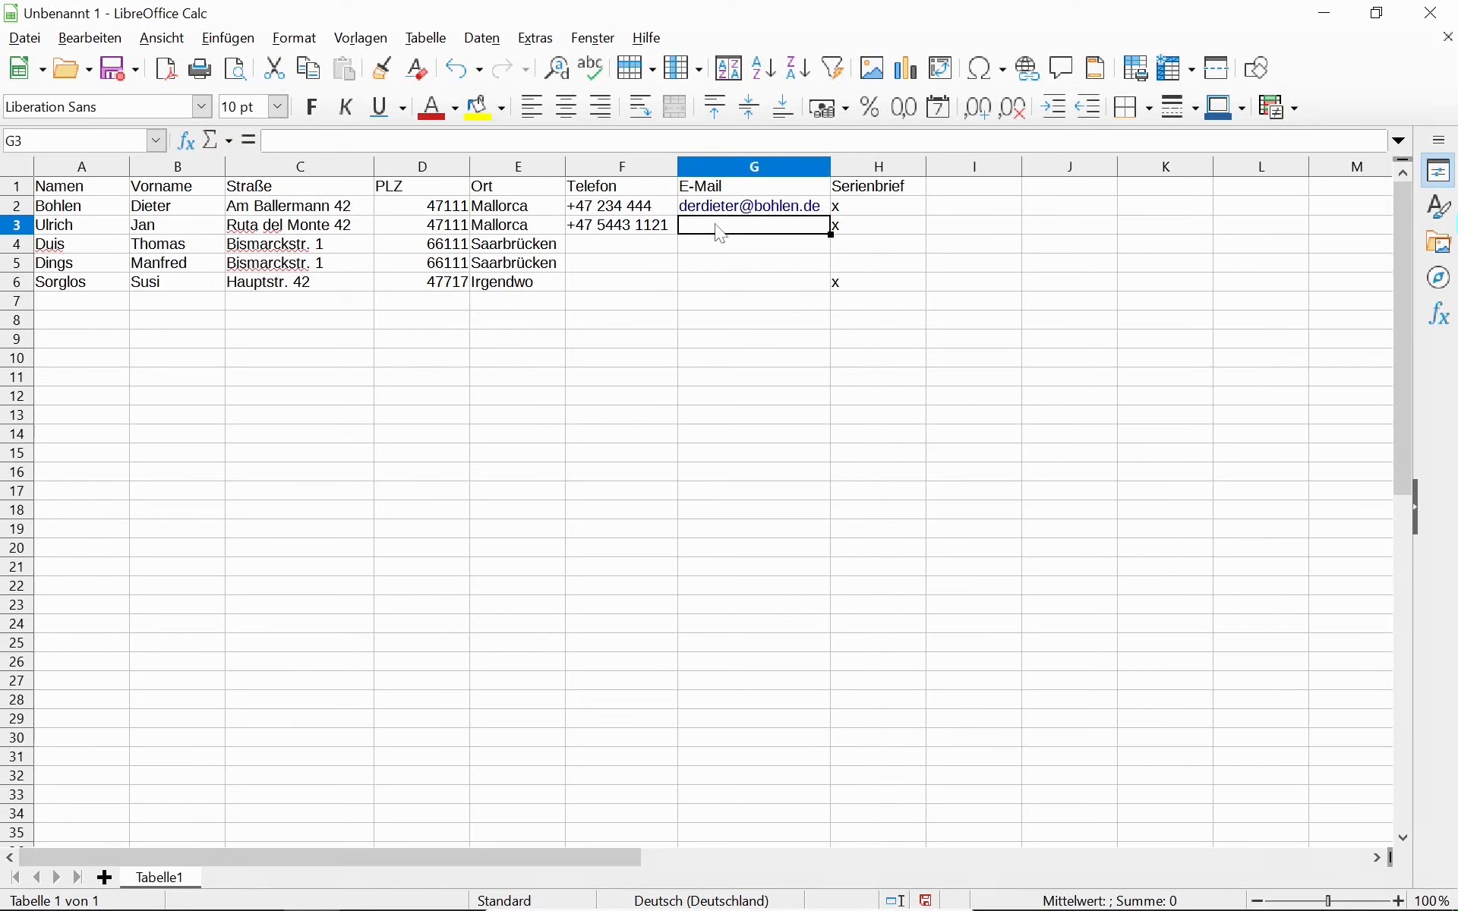
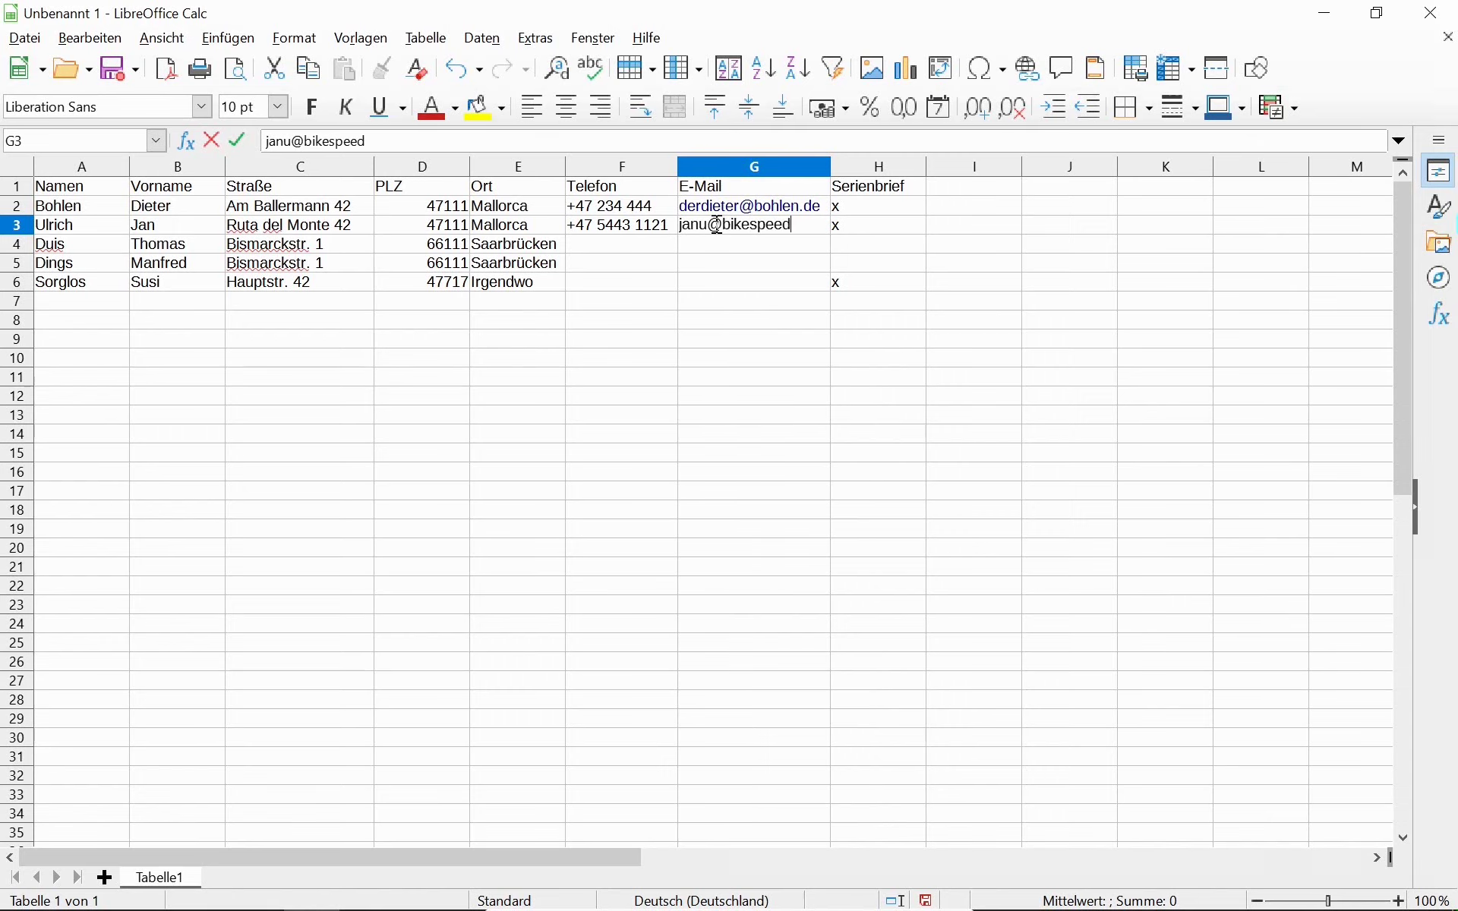
pyautogui.press('Return')
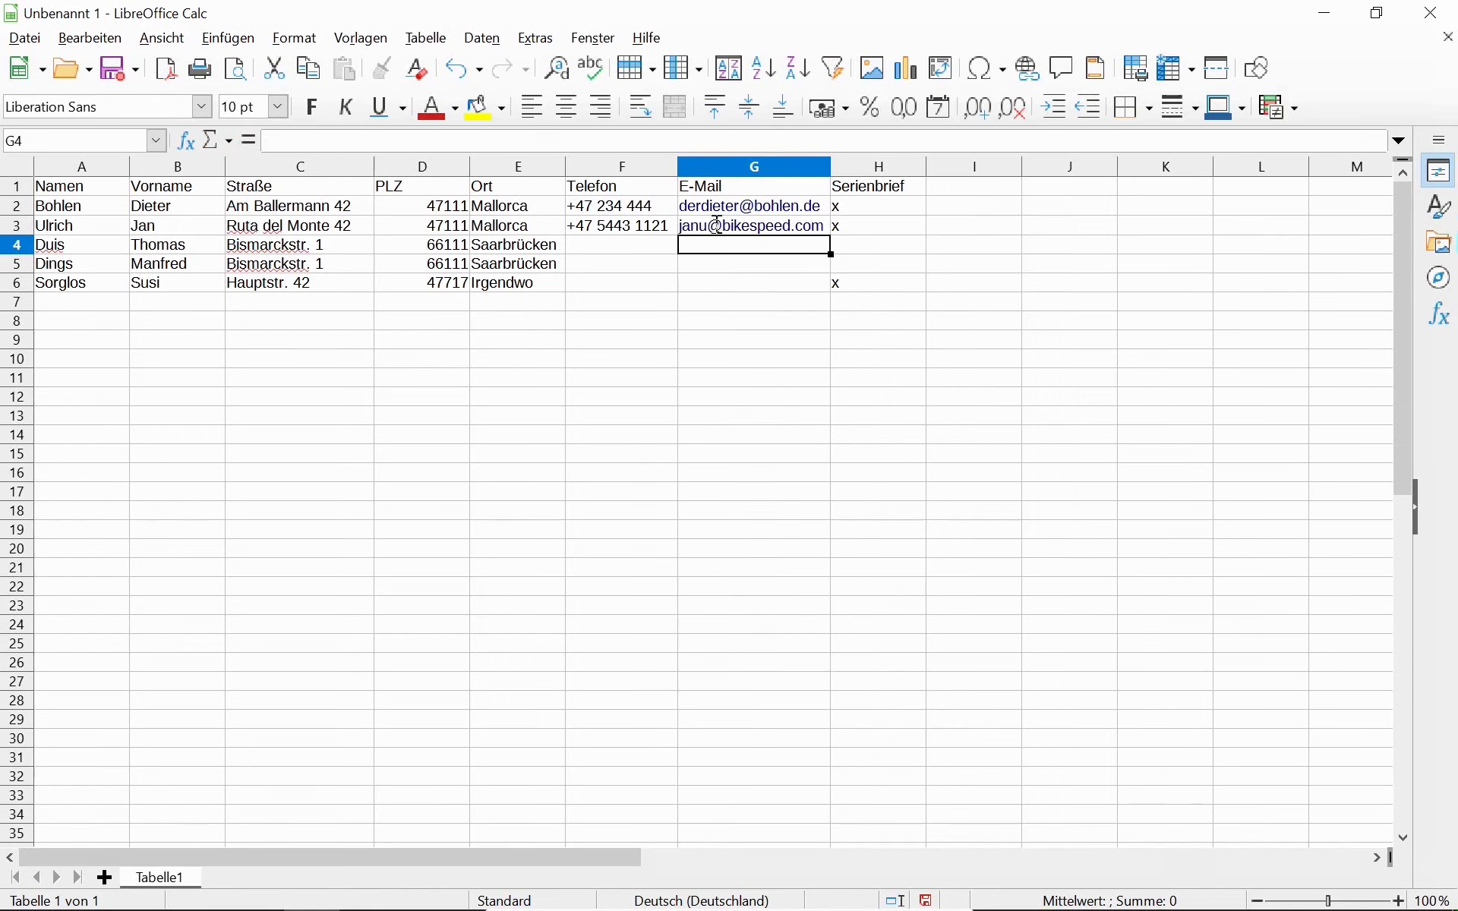
# Enter the third contact's phone number, fill it down to row 5, and add row 5's e-mail.
pyautogui.press('Left')
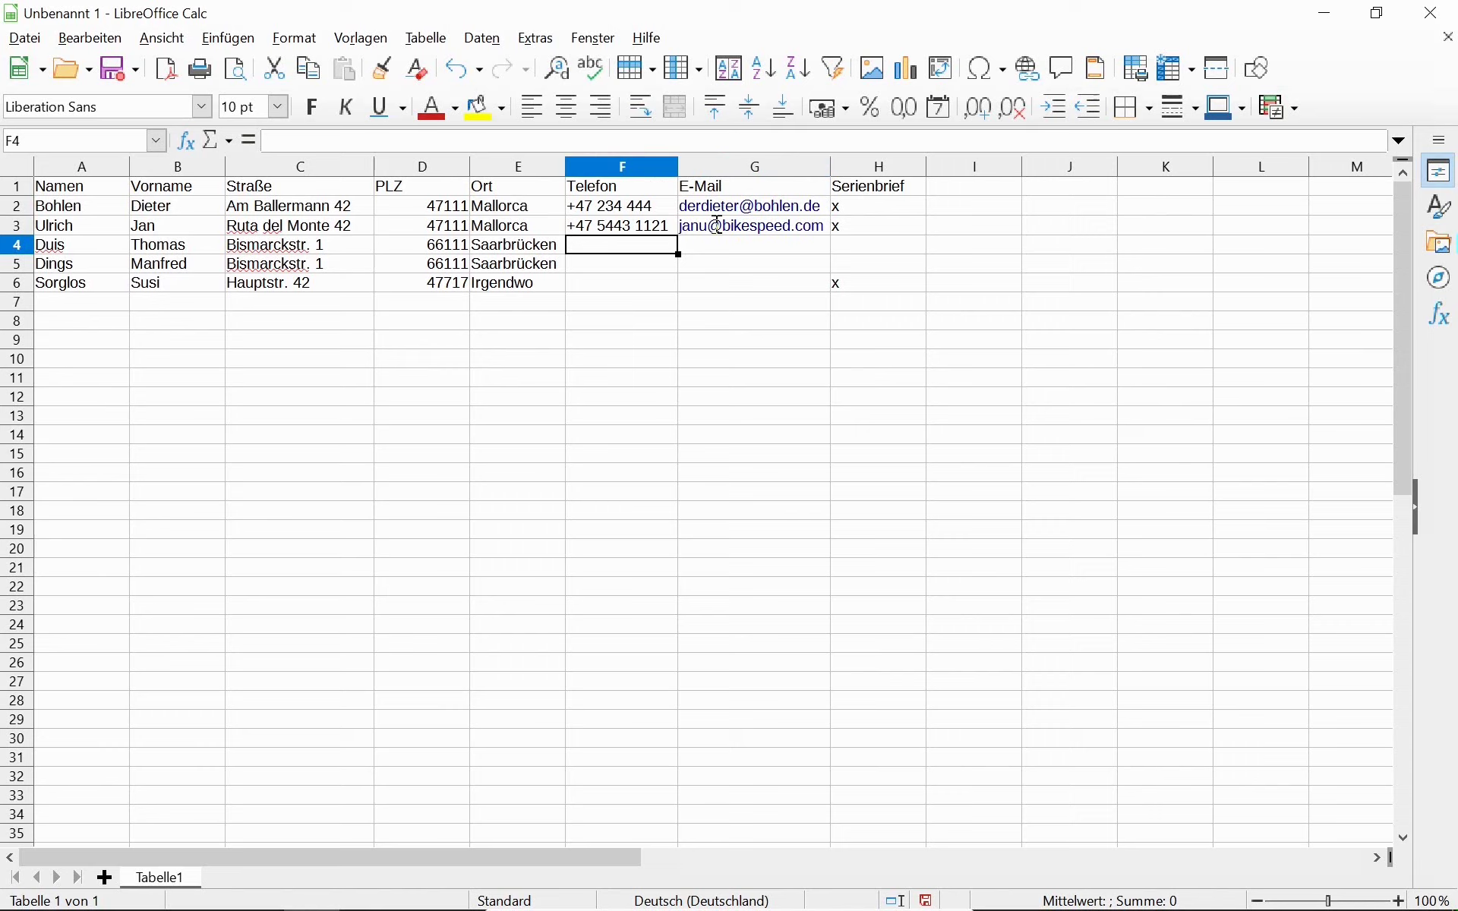
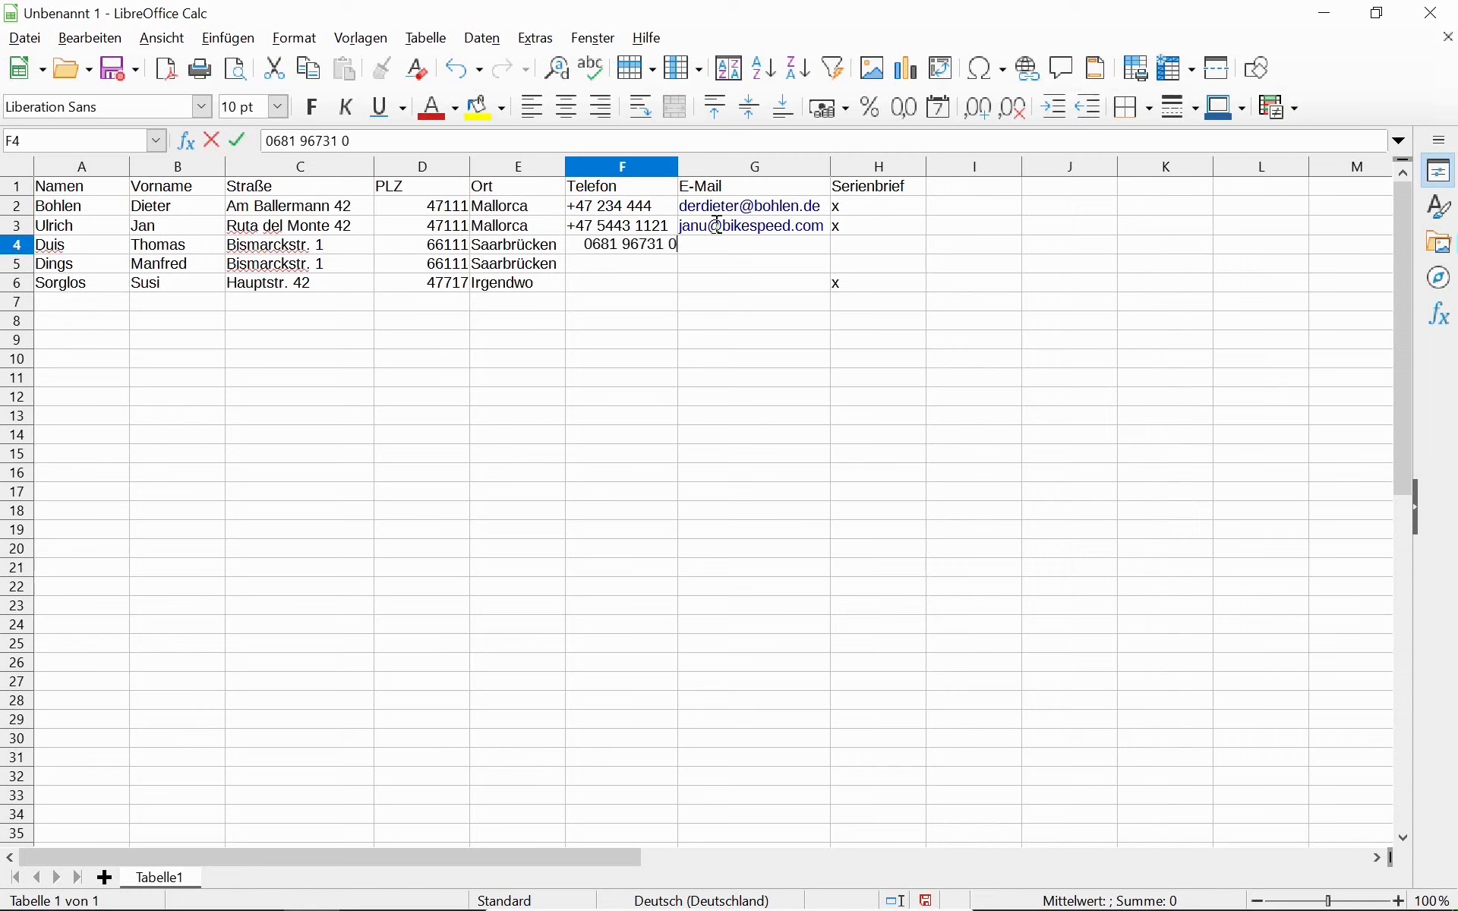
pyautogui.press('Tab')
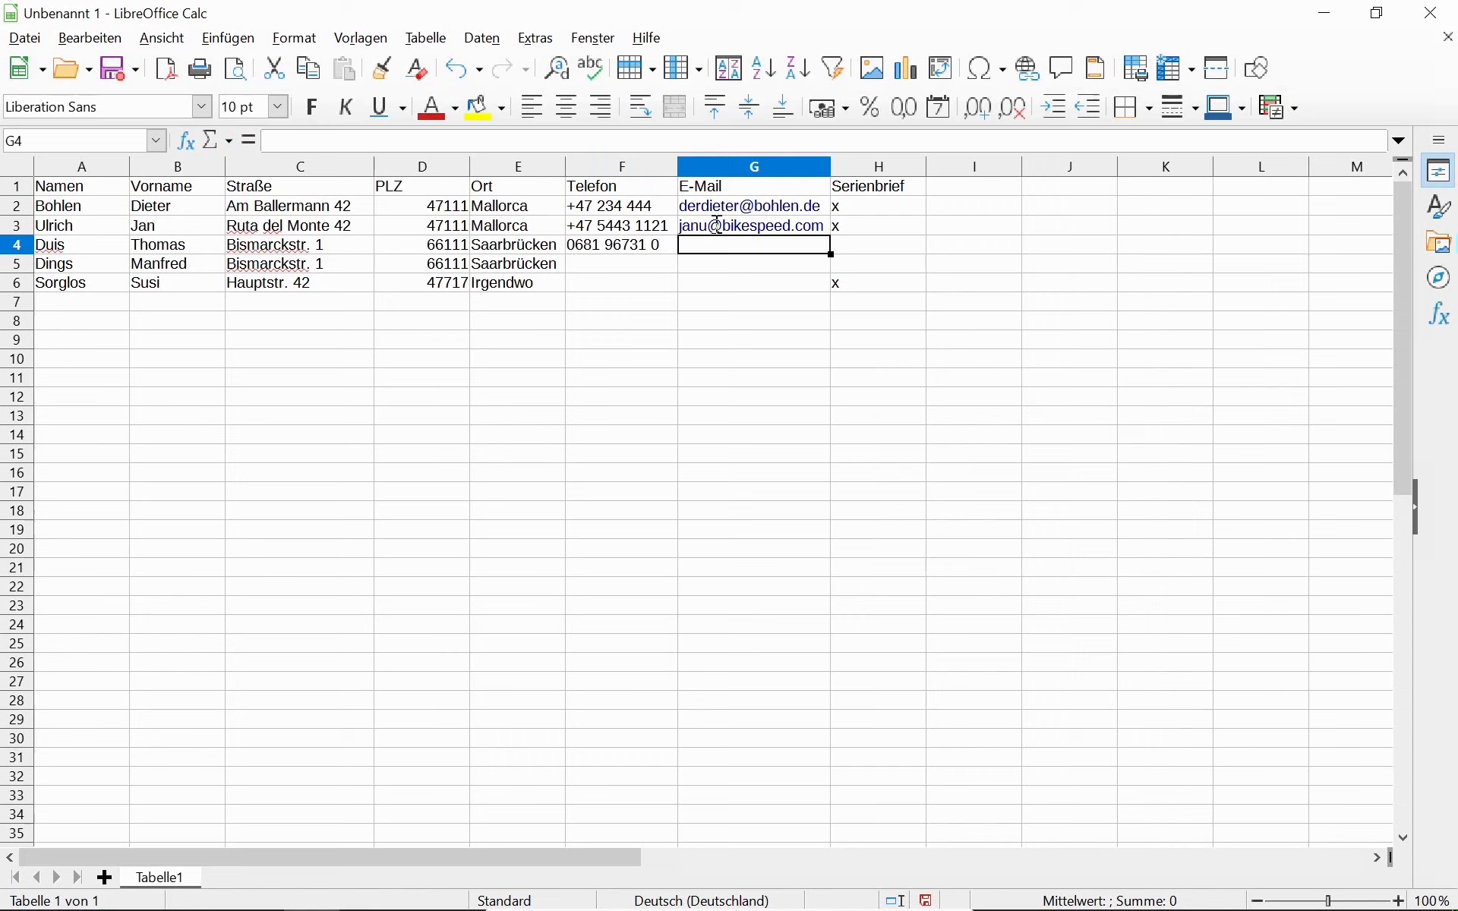
pyautogui.press('Left')
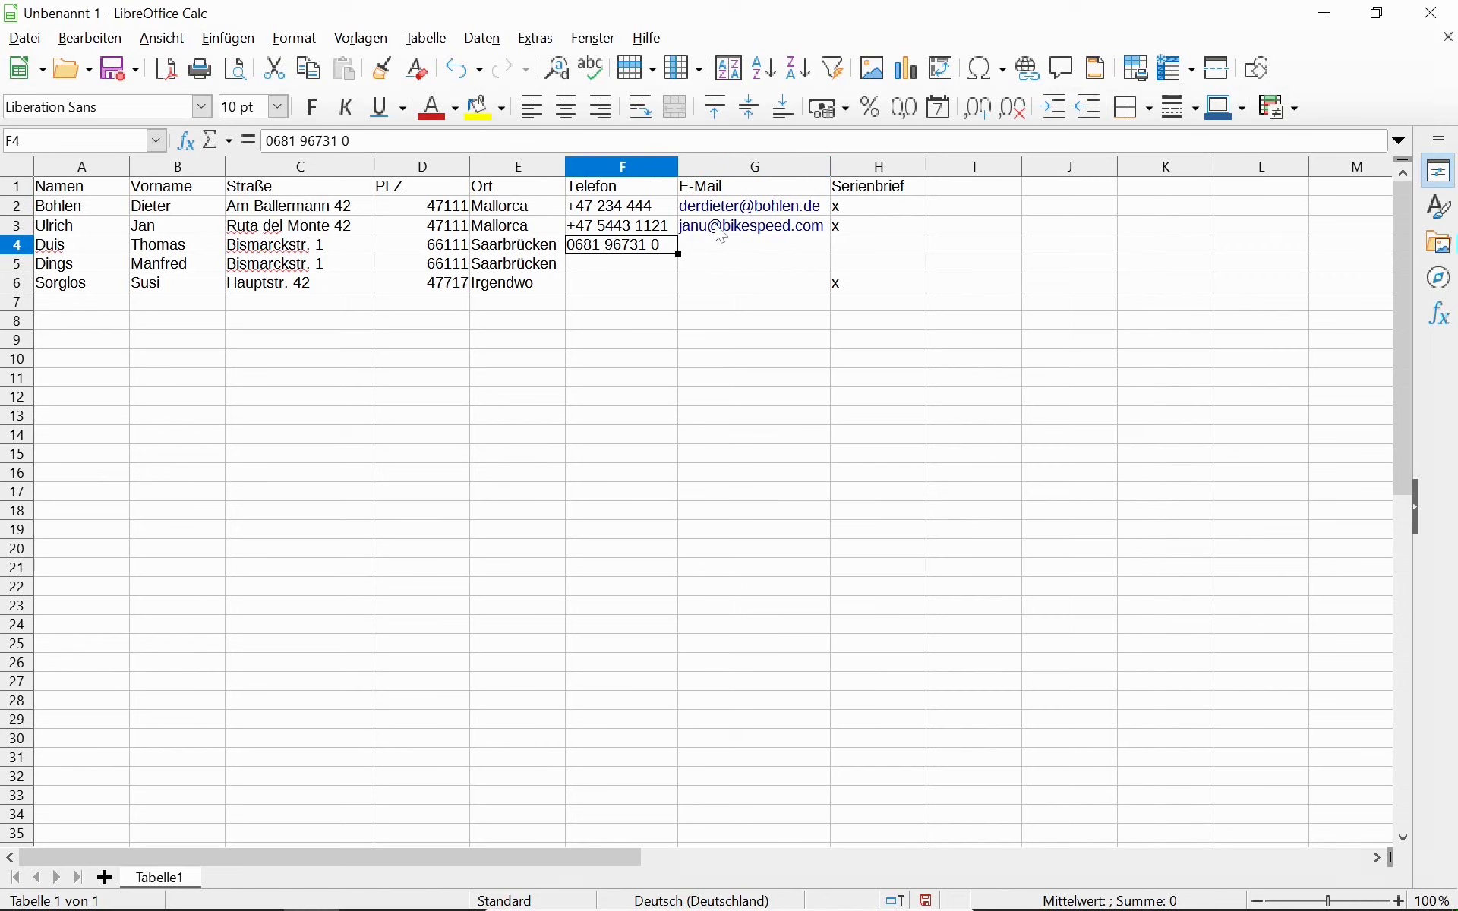
pyautogui.hotkey('shift', 'Down')
pyautogui.hotkey('ctrl', 'd')
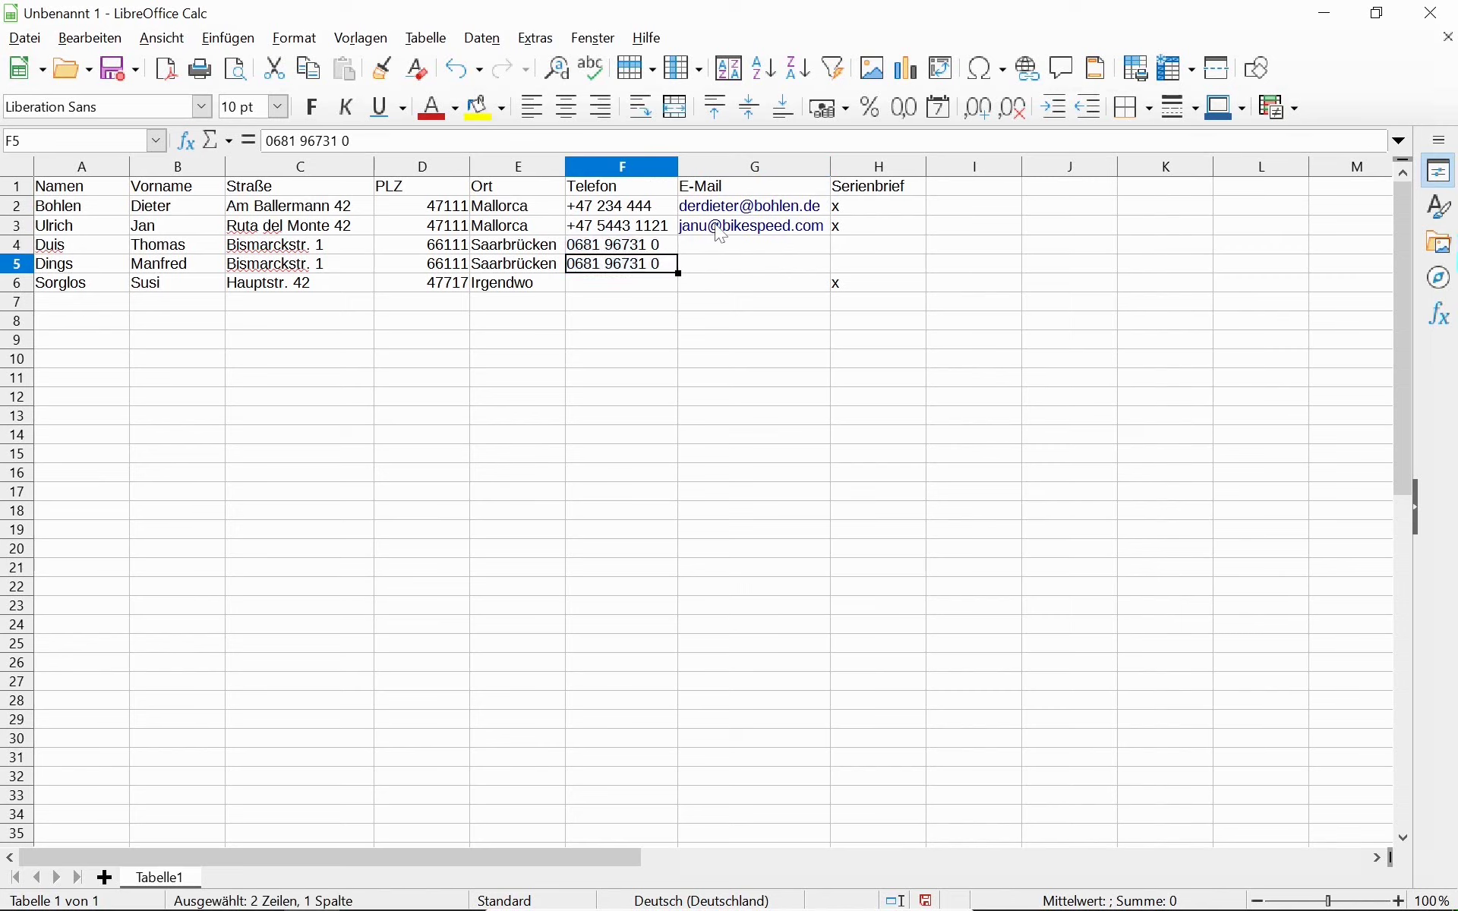
pyautogui.press('Right')
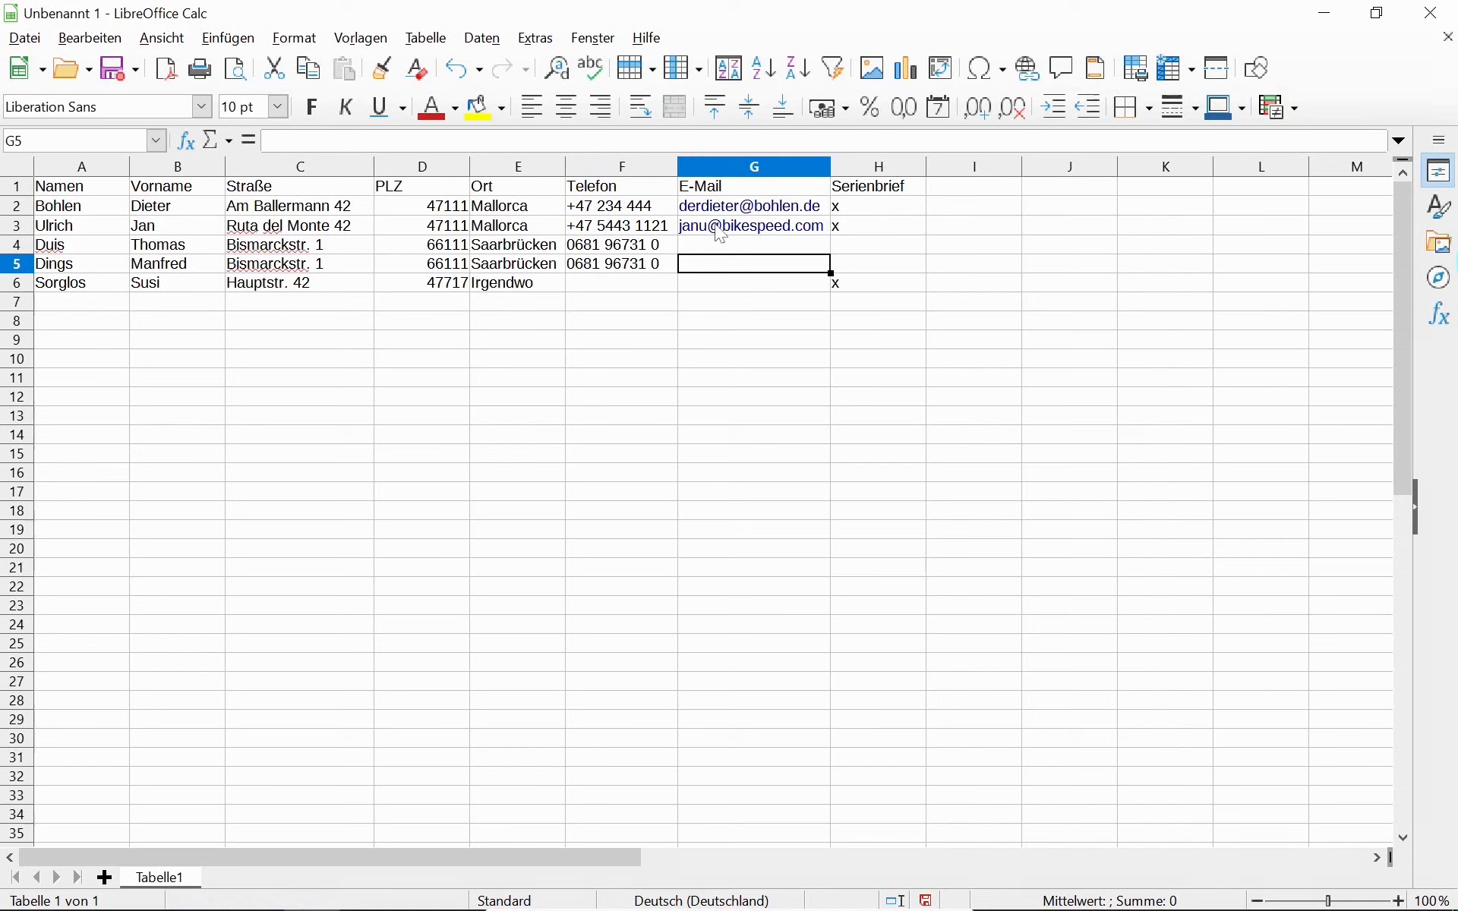
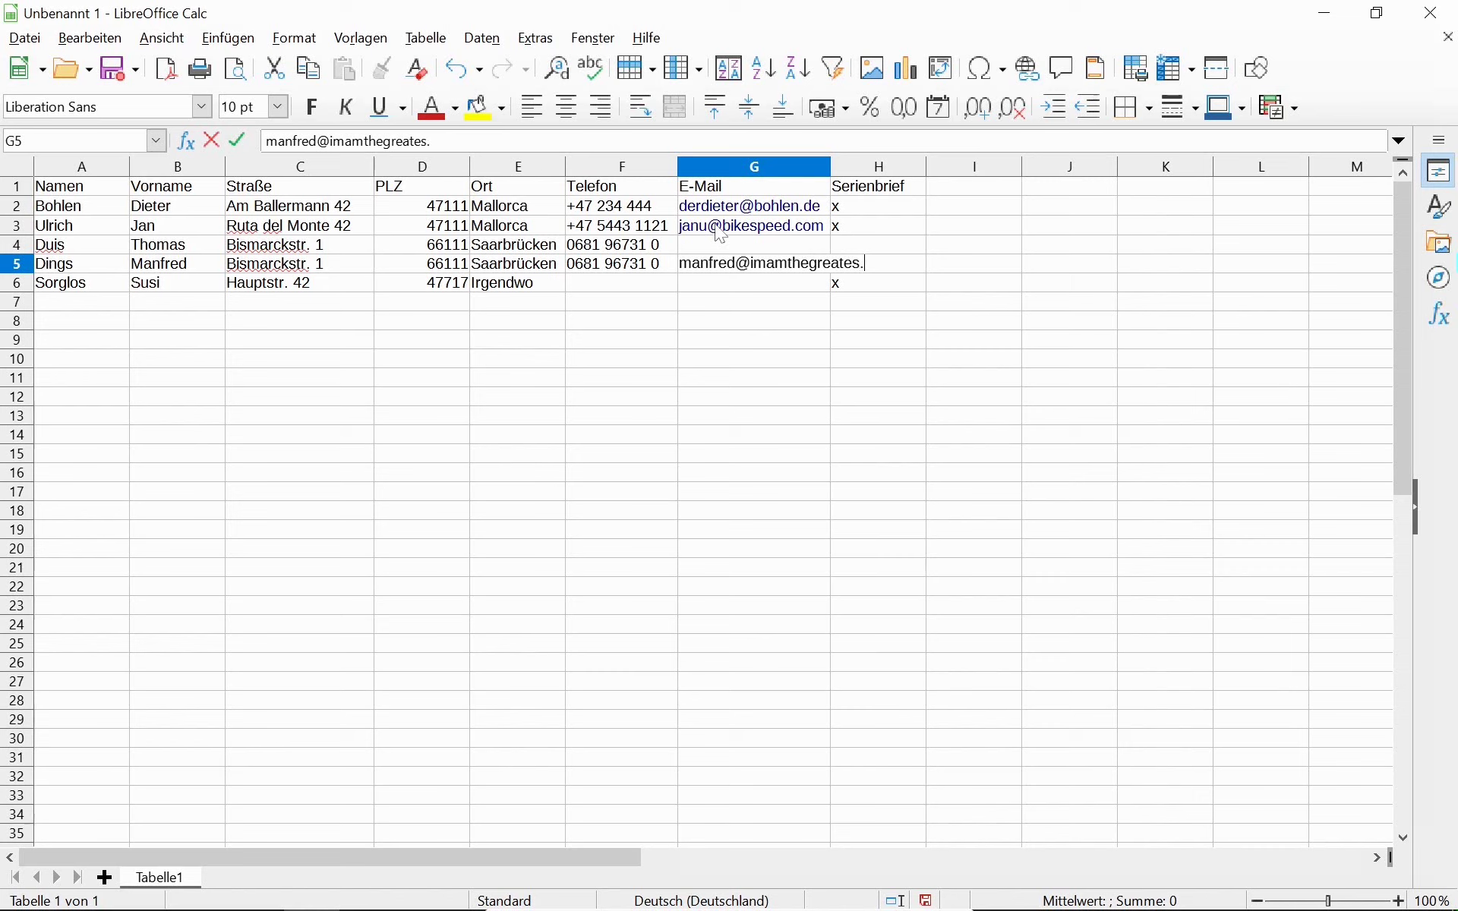
pyautogui.press('Return')
pyautogui.press('Up')
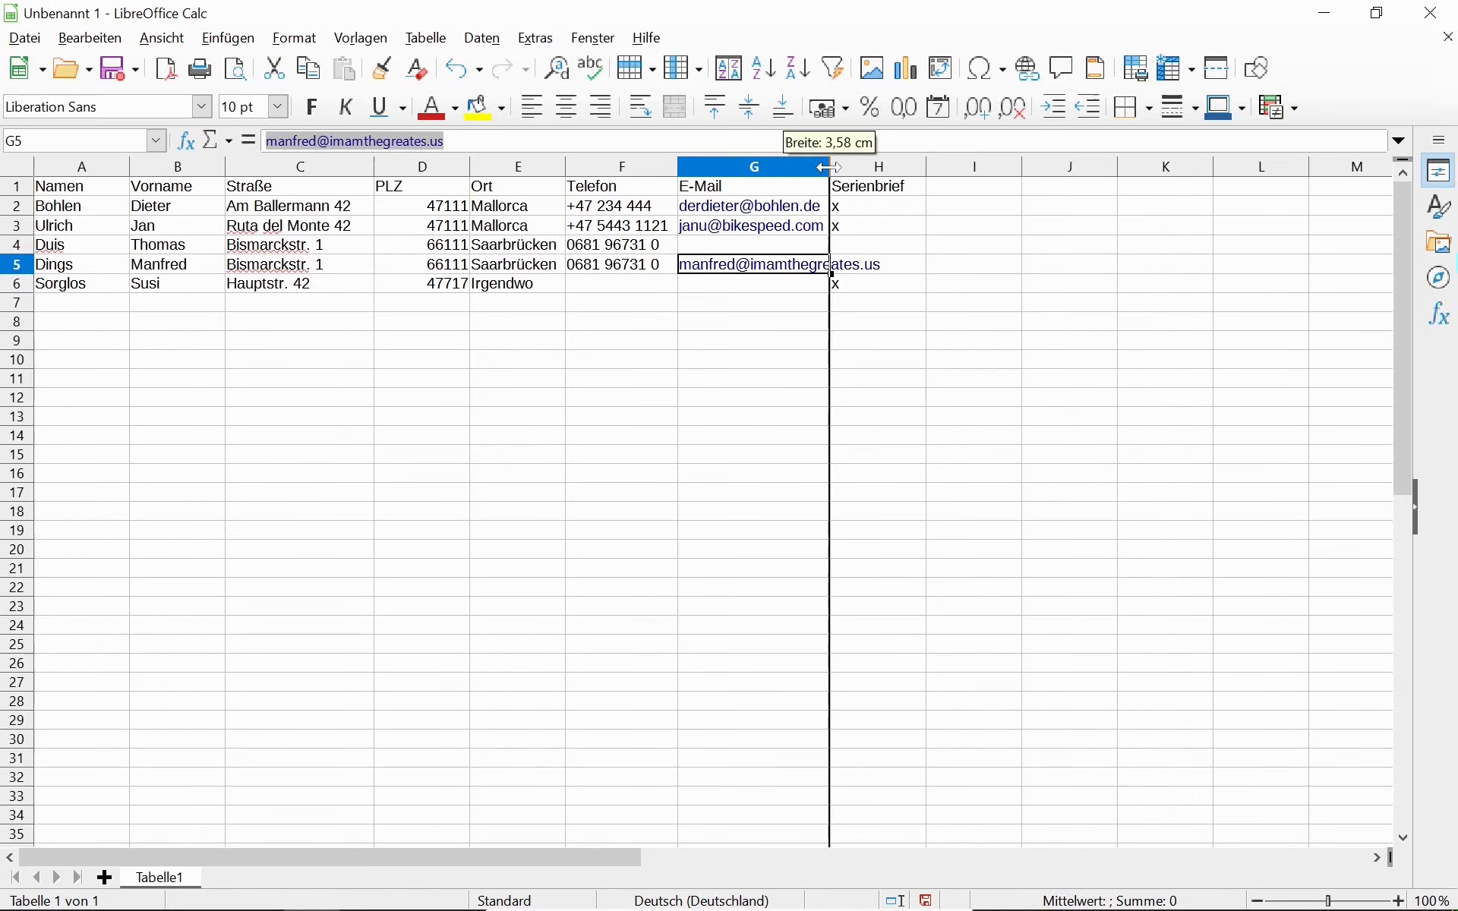
pyautogui.doubleClick(829, 164)
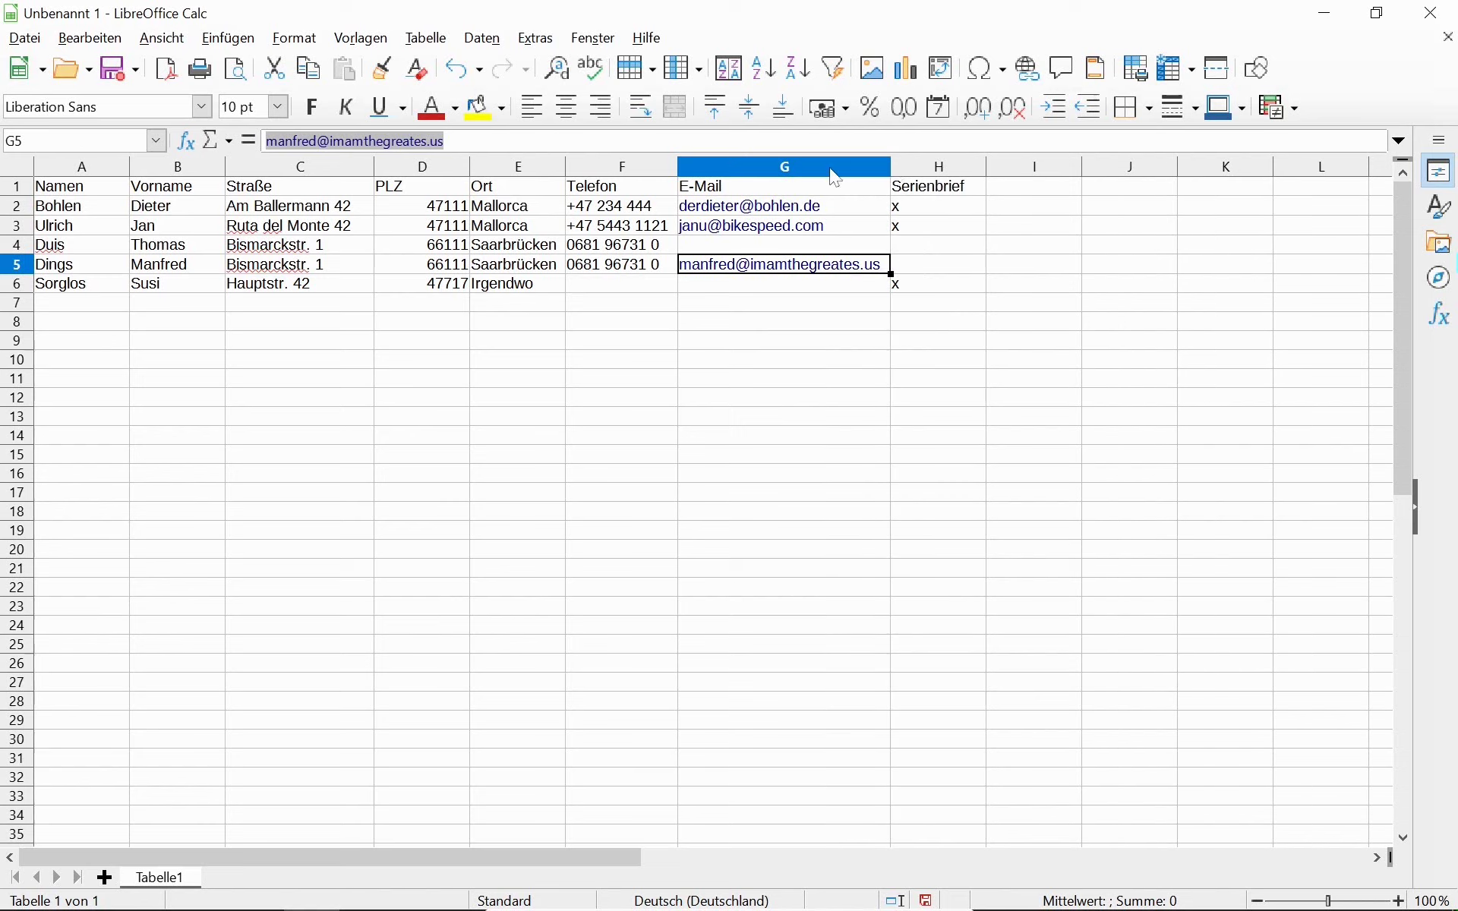
# Enter the phone number in F6 and the e-mail address in G6.
pyautogui.click(619, 286)
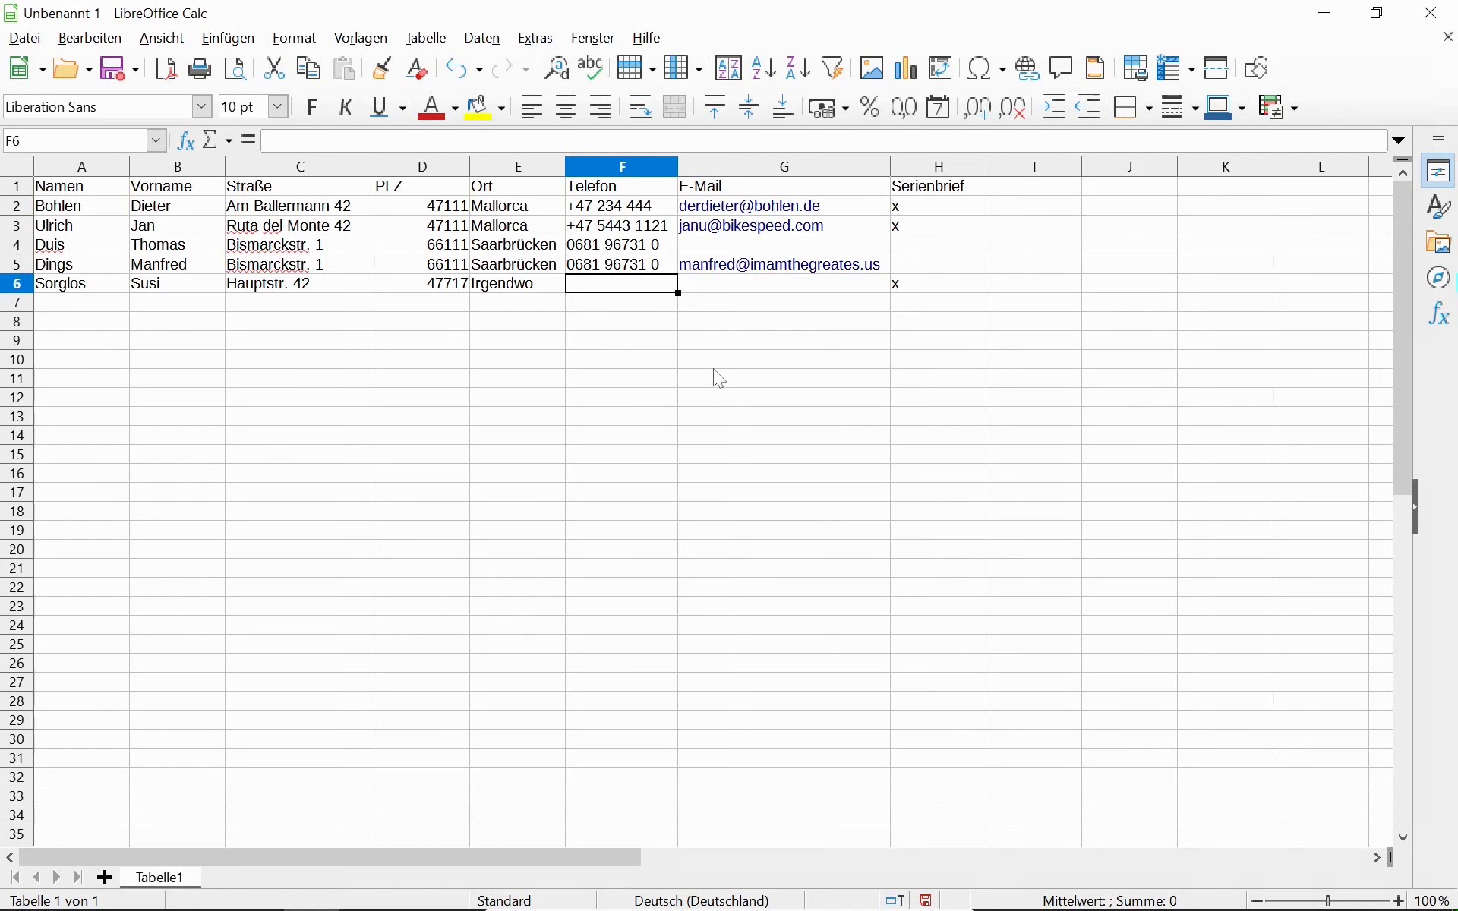
pyautogui.write('0')
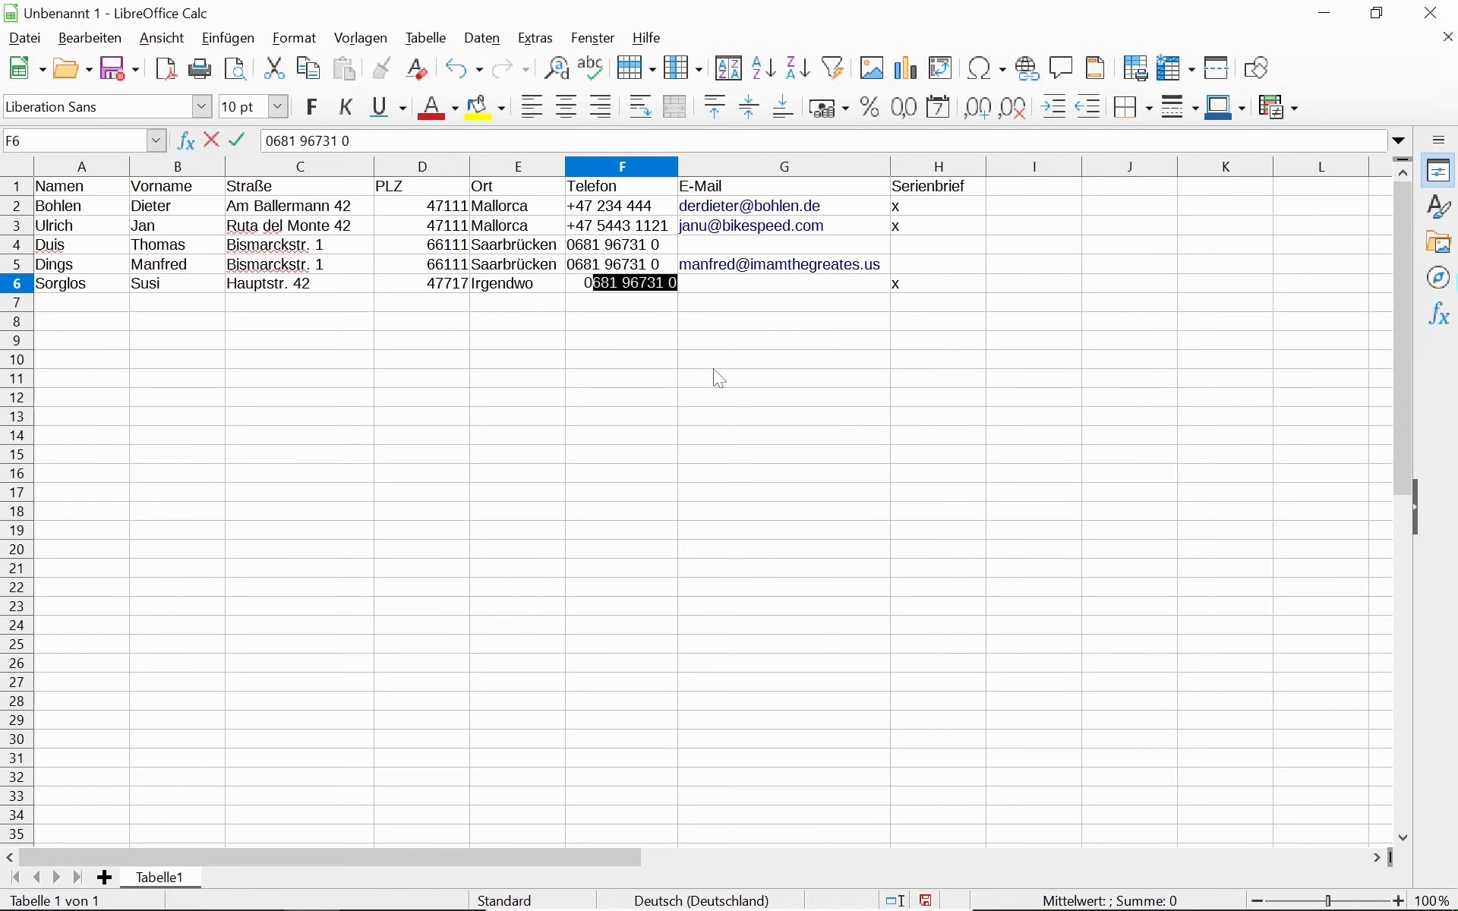
pyautogui.write('1234 56789')
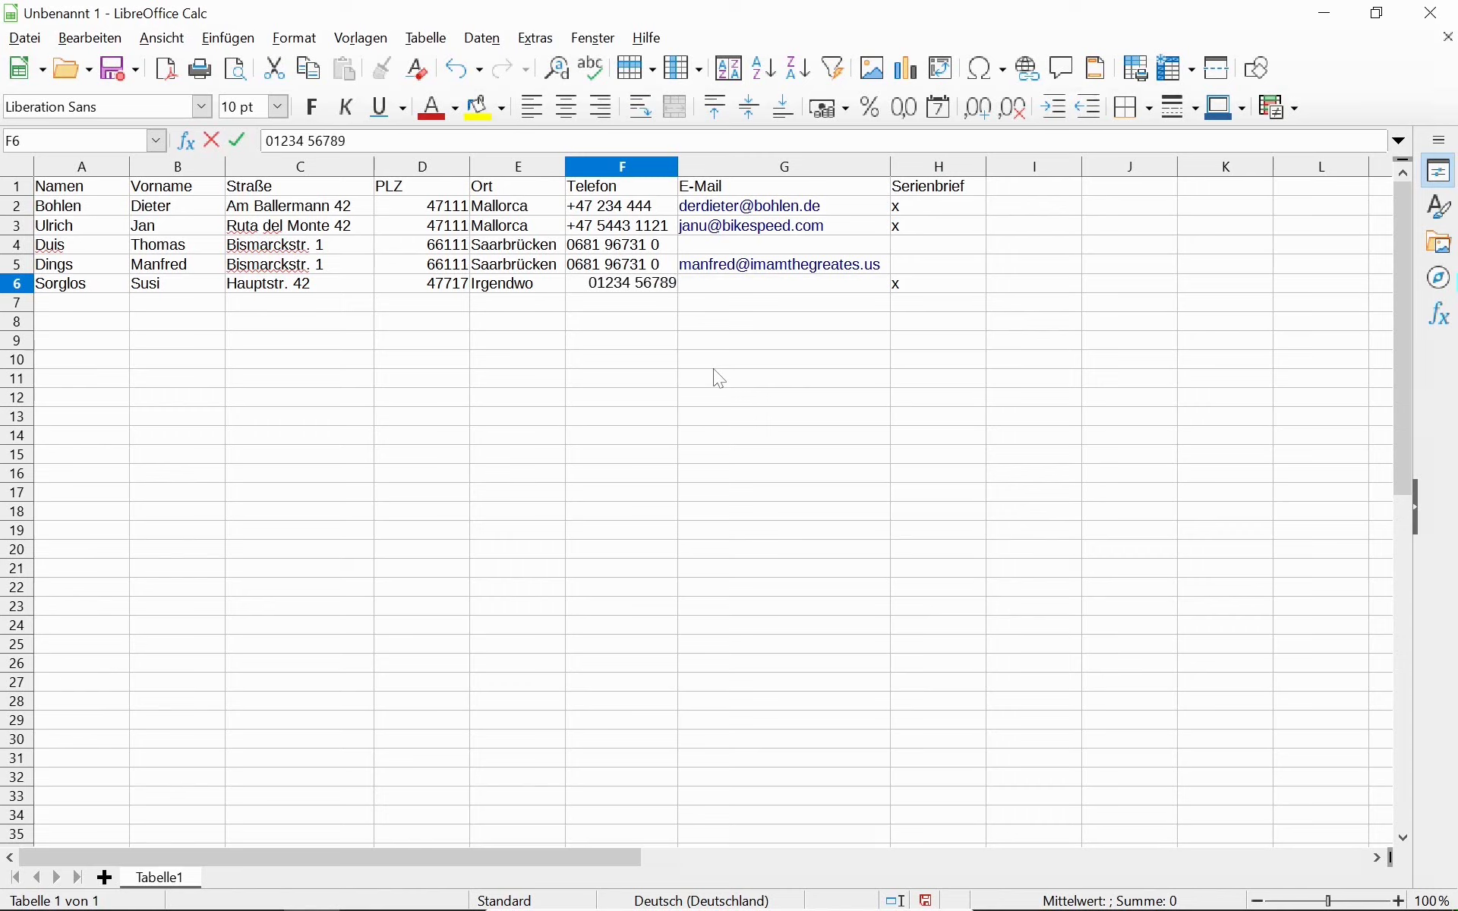
pyautogui.press('Tab')
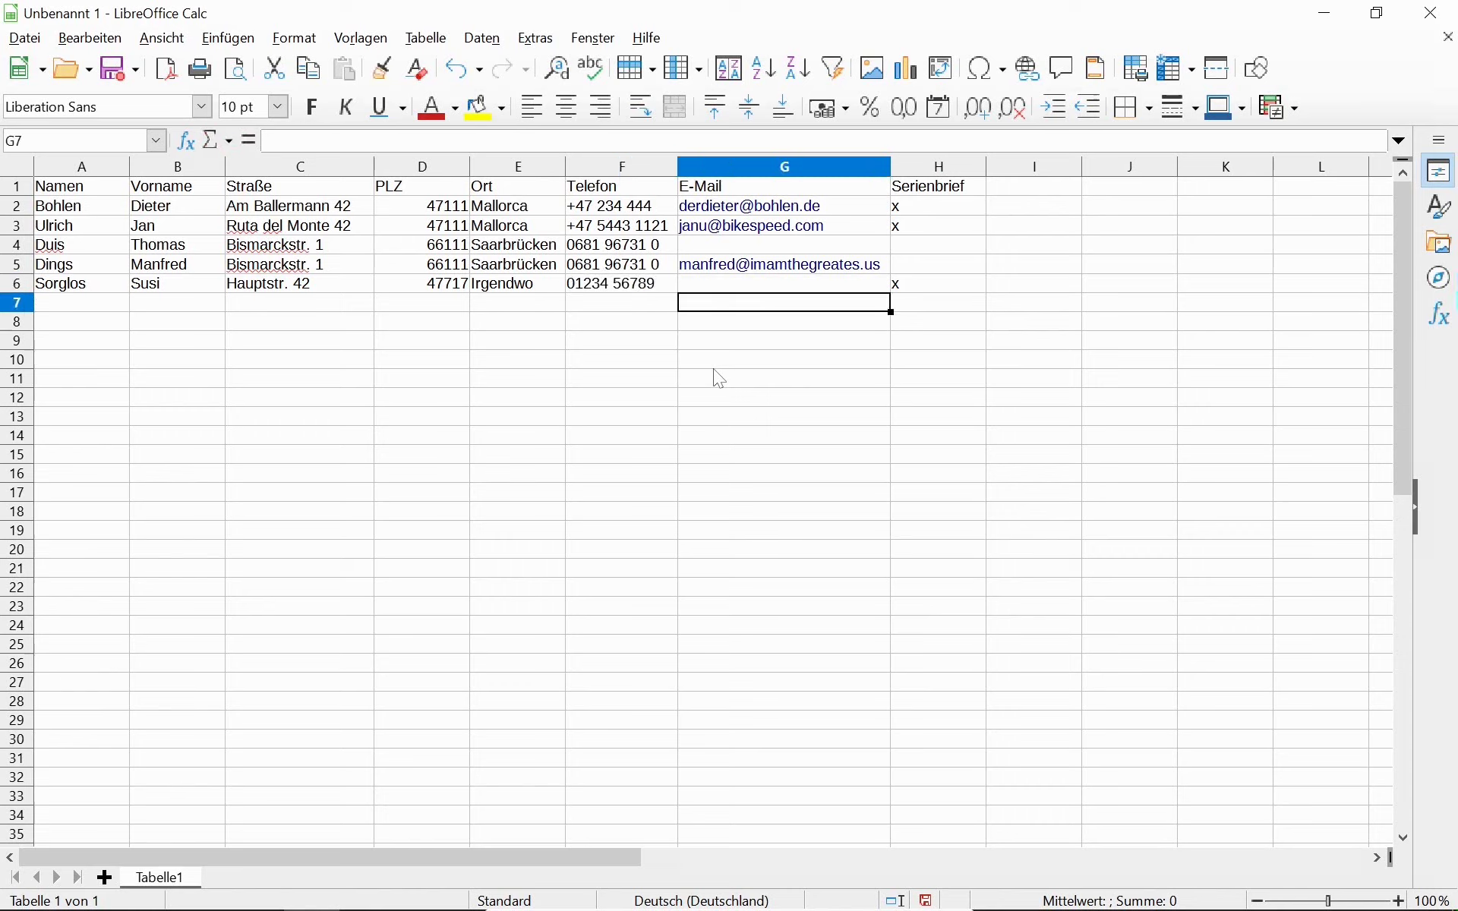
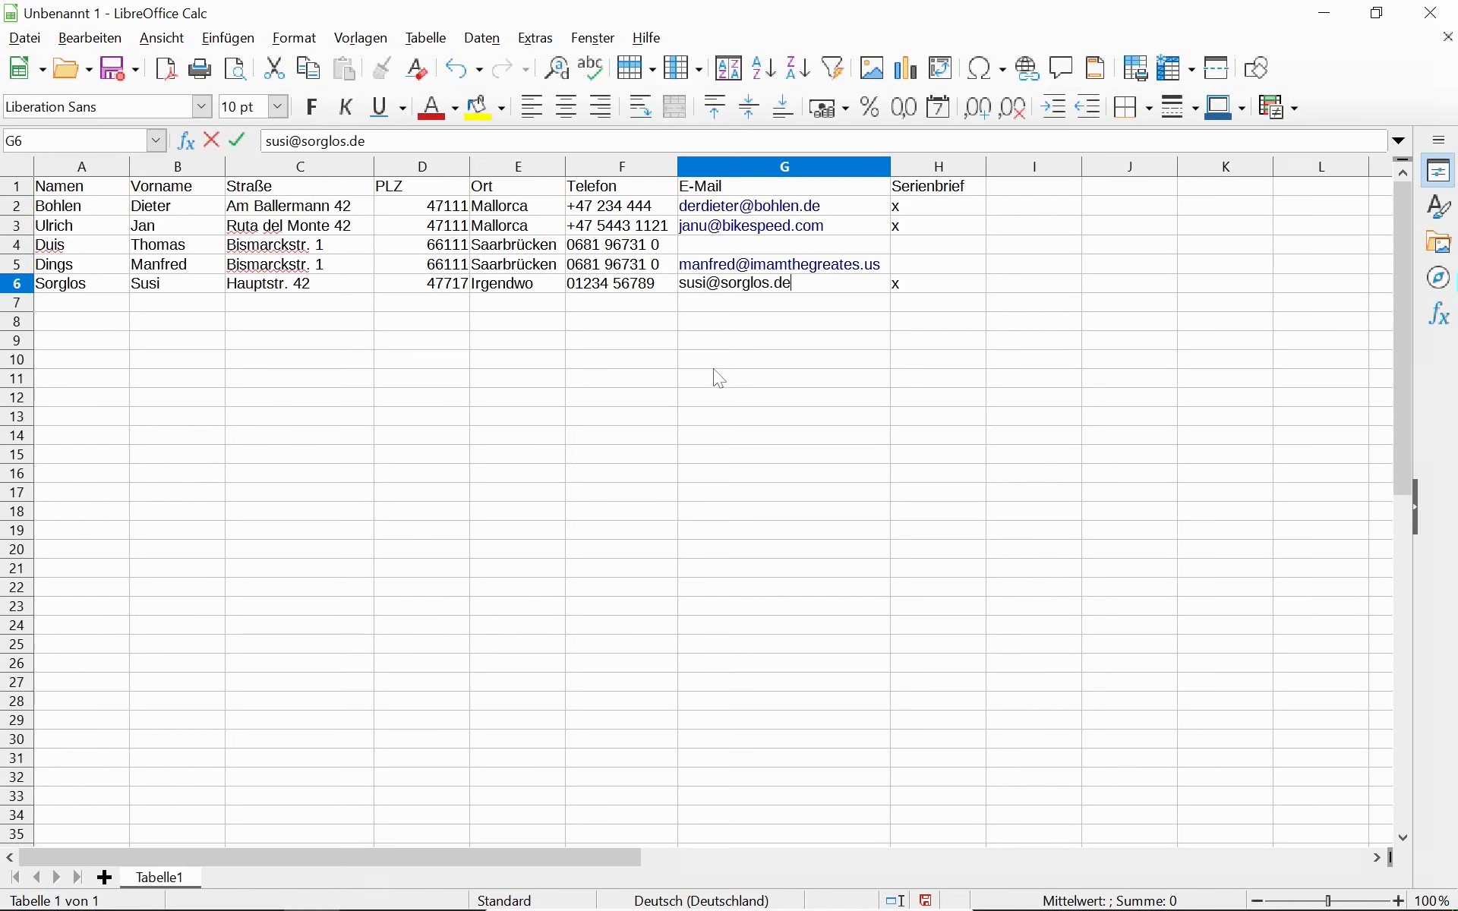
pyautogui.press('Return')
pyautogui.press('Up')
pyautogui.press('Up')
pyautogui.press('Up')
pyautogui.press('Up')
pyautogui.press('Up')
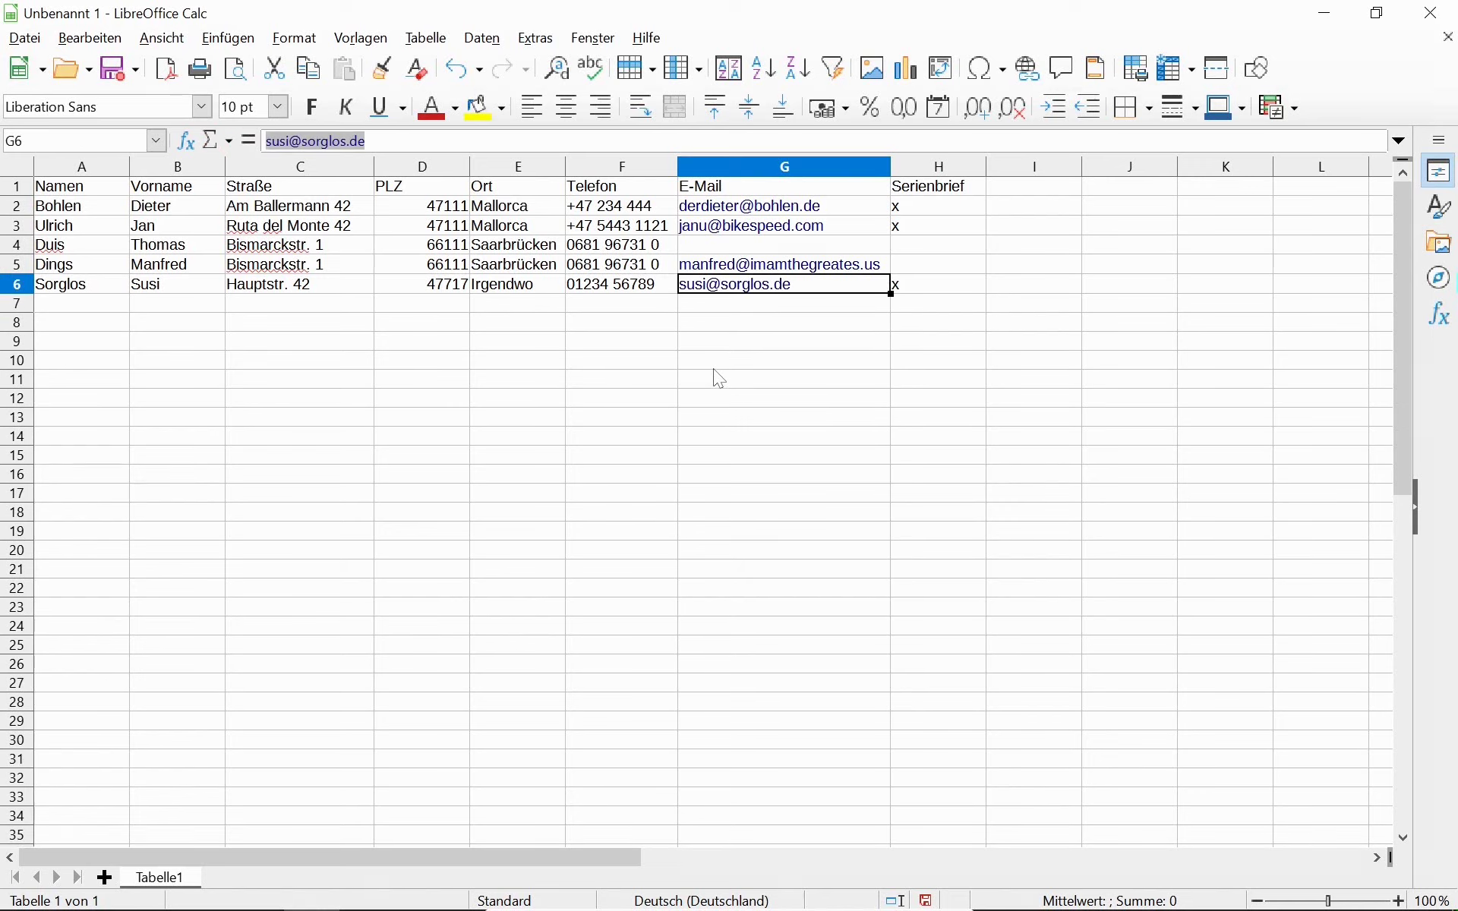
pyautogui.press('Down')
pyautogui.press('Down')
pyautogui.press('Down')
pyautogui.press('Down')
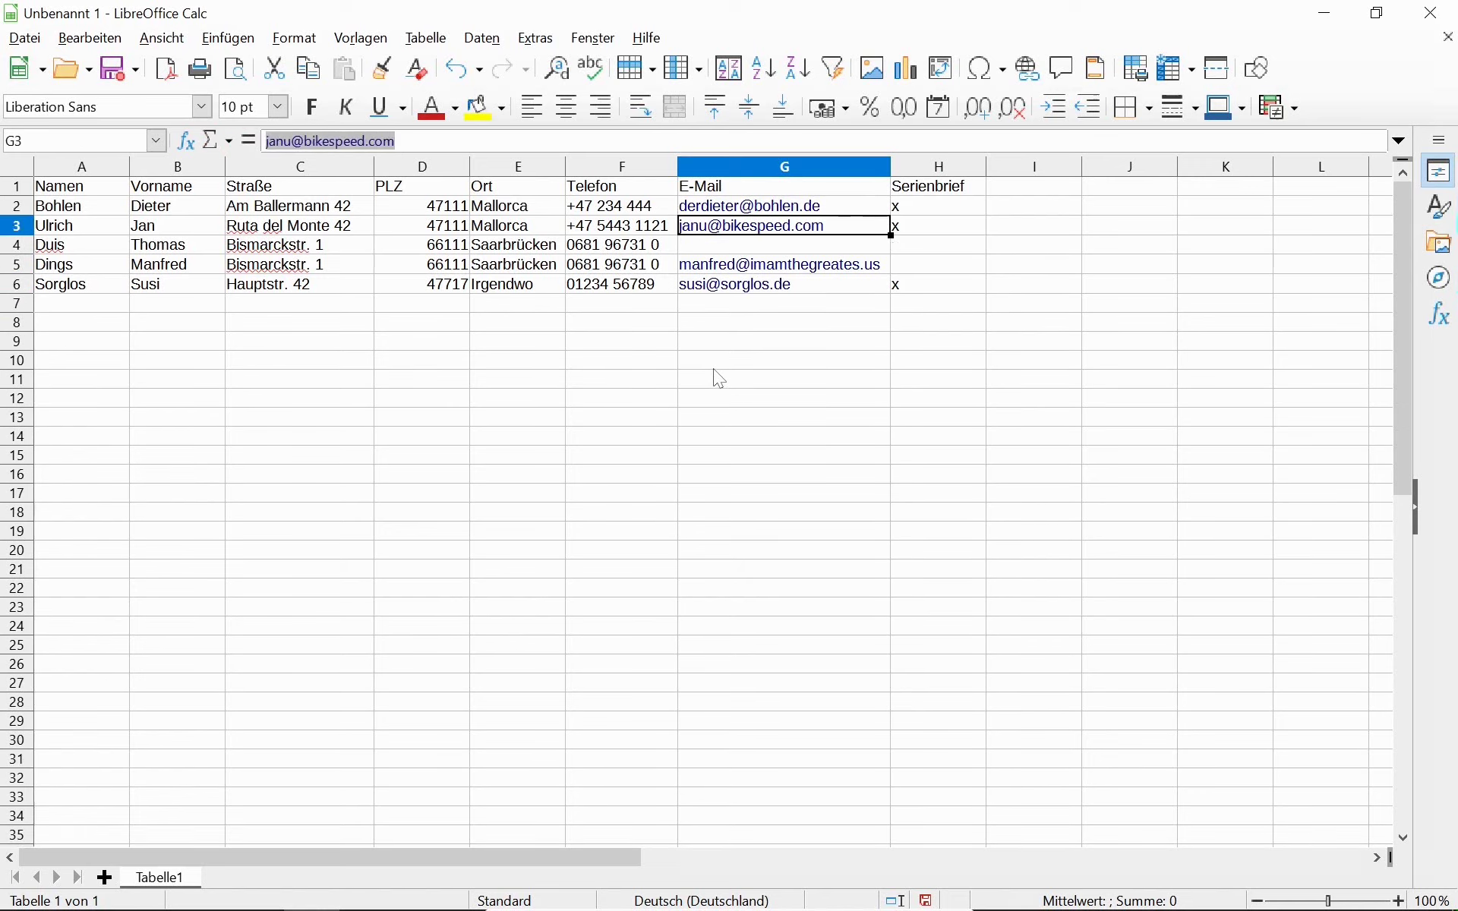
pyautogui.press('Up')
pyautogui.press('Up')
pyautogui.press('Up')
pyautogui.press('Up')
pyautogui.press('Up')
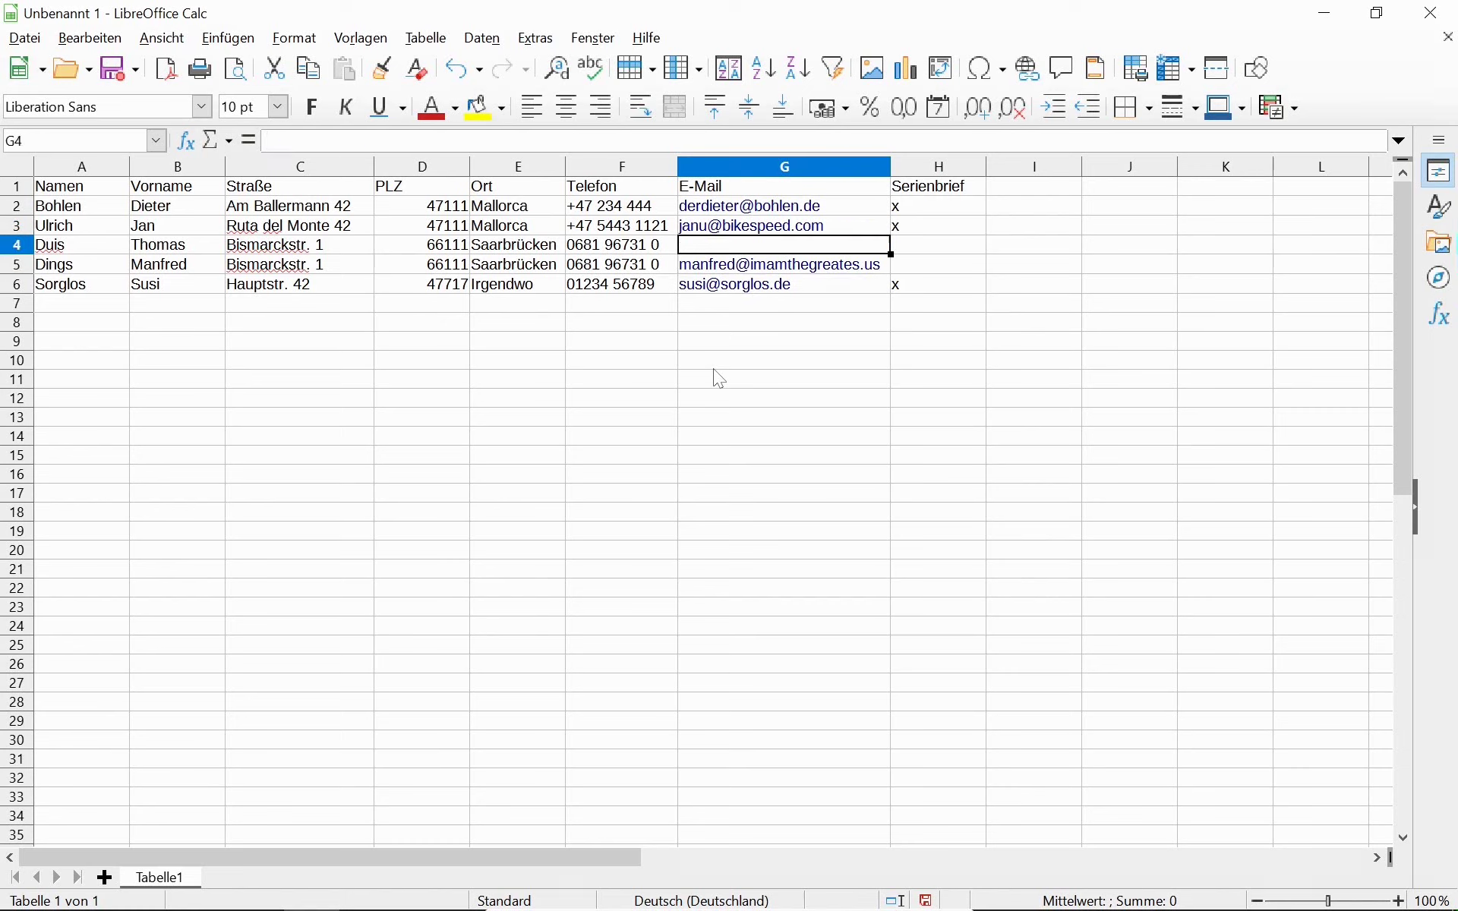
# Select A1:H101 and apply the Hellgelb 4 background colour.
pyautogui.press('Left')
pyautogui.press('Left')
pyautogui.press('Left')
pyautogui.press('Left')
pyautogui.press('Left')
pyautogui.press('Left')
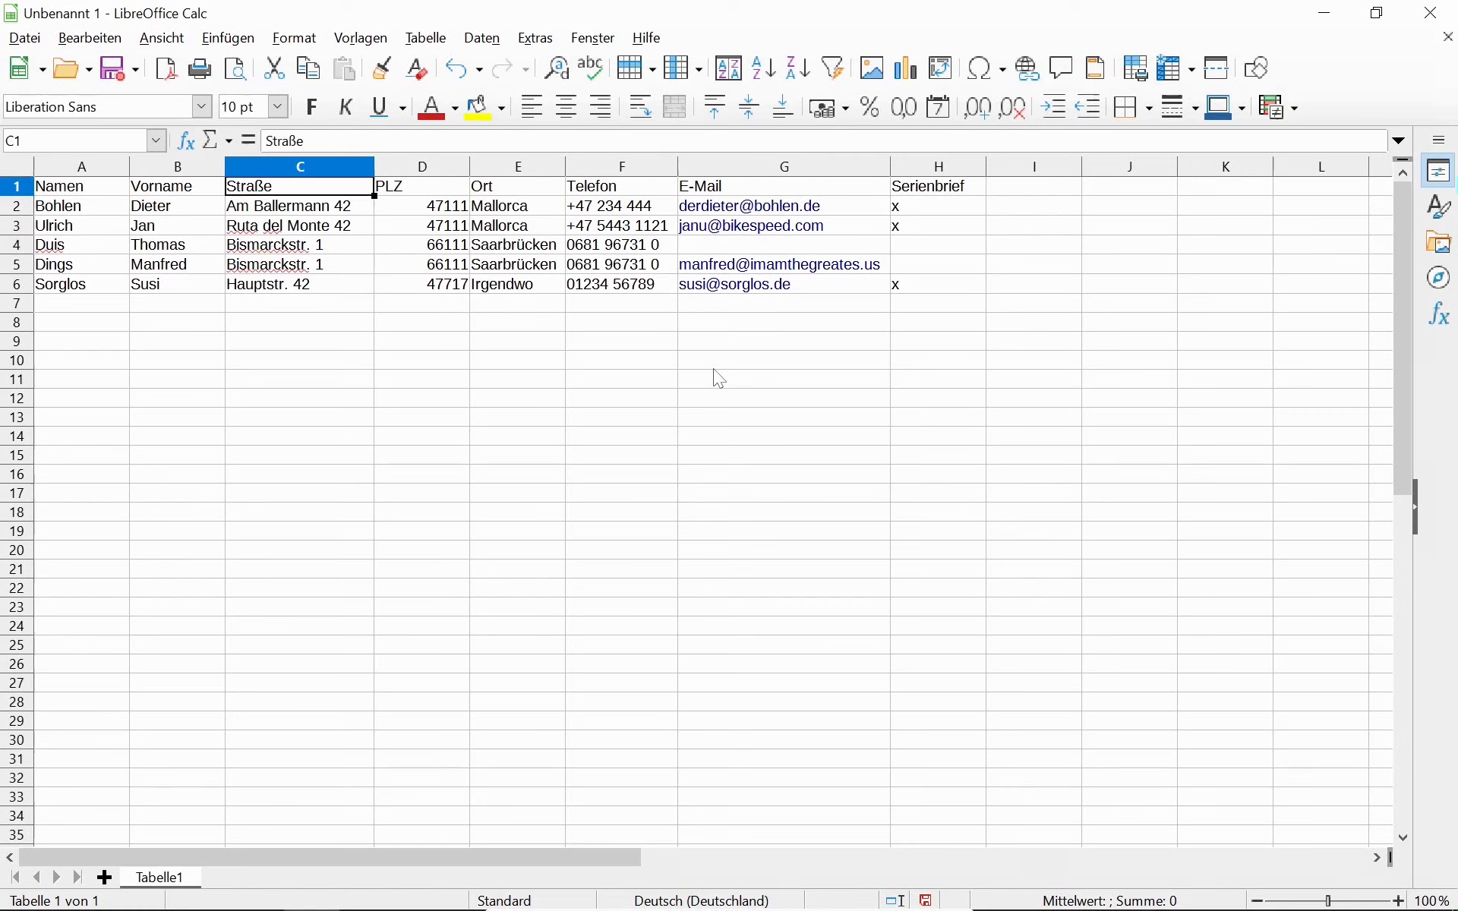
pyautogui.hotkey('shift', 'Right')
pyautogui.hotkey('shift', 'Right')
pyautogui.hotkey('shift', 'Right')
pyautogui.hotkey('shift', 'Right')
pyautogui.hotkey('shift', 'Right')
pyautogui.hotkey('shift', 'Right')
pyautogui.hotkey('shift', 'Right')
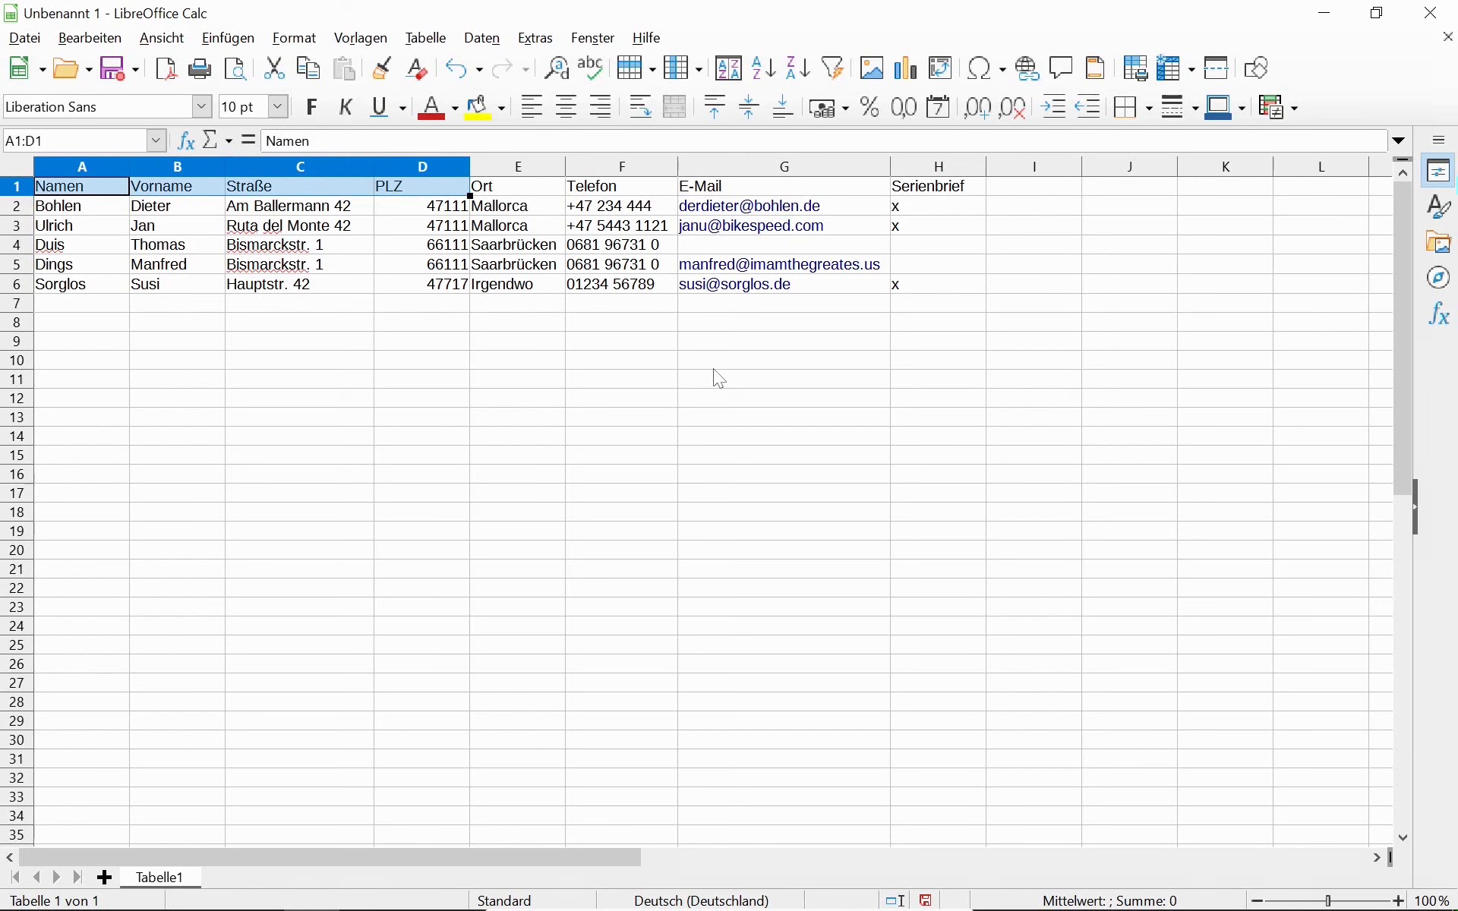
pyautogui.hotkey('shift', 'Down')
pyautogui.hotkey('shift', 'Down')
pyautogui.hotkey('shift', 'Down')
pyautogui.hotkey('shift', 'Down')
pyautogui.hotkey('shift', 'Down')
pyautogui.hotkey('shift', 'Down')
pyautogui.hotkey('shift', 'Down')
pyautogui.hotkey('shift', 'Down')
pyautogui.hotkey('shift', 'Down')
pyautogui.hotkey('shift', 'Down')
pyautogui.hotkey('shift', 'Down')
pyautogui.hotkey('shift', 'Down')
pyautogui.hotkey('shift', 'Down')
pyautogui.hotkey('shift', 'Down')
pyautogui.hotkey('shift', 'Down')
pyautogui.hotkey('shift', 'Down')
pyautogui.hotkey('shift', 'Down')
pyautogui.hotkey('shift', 'Down')
pyautogui.hotkey('shift', 'Down')
pyautogui.hotkey('shift', 'Down')
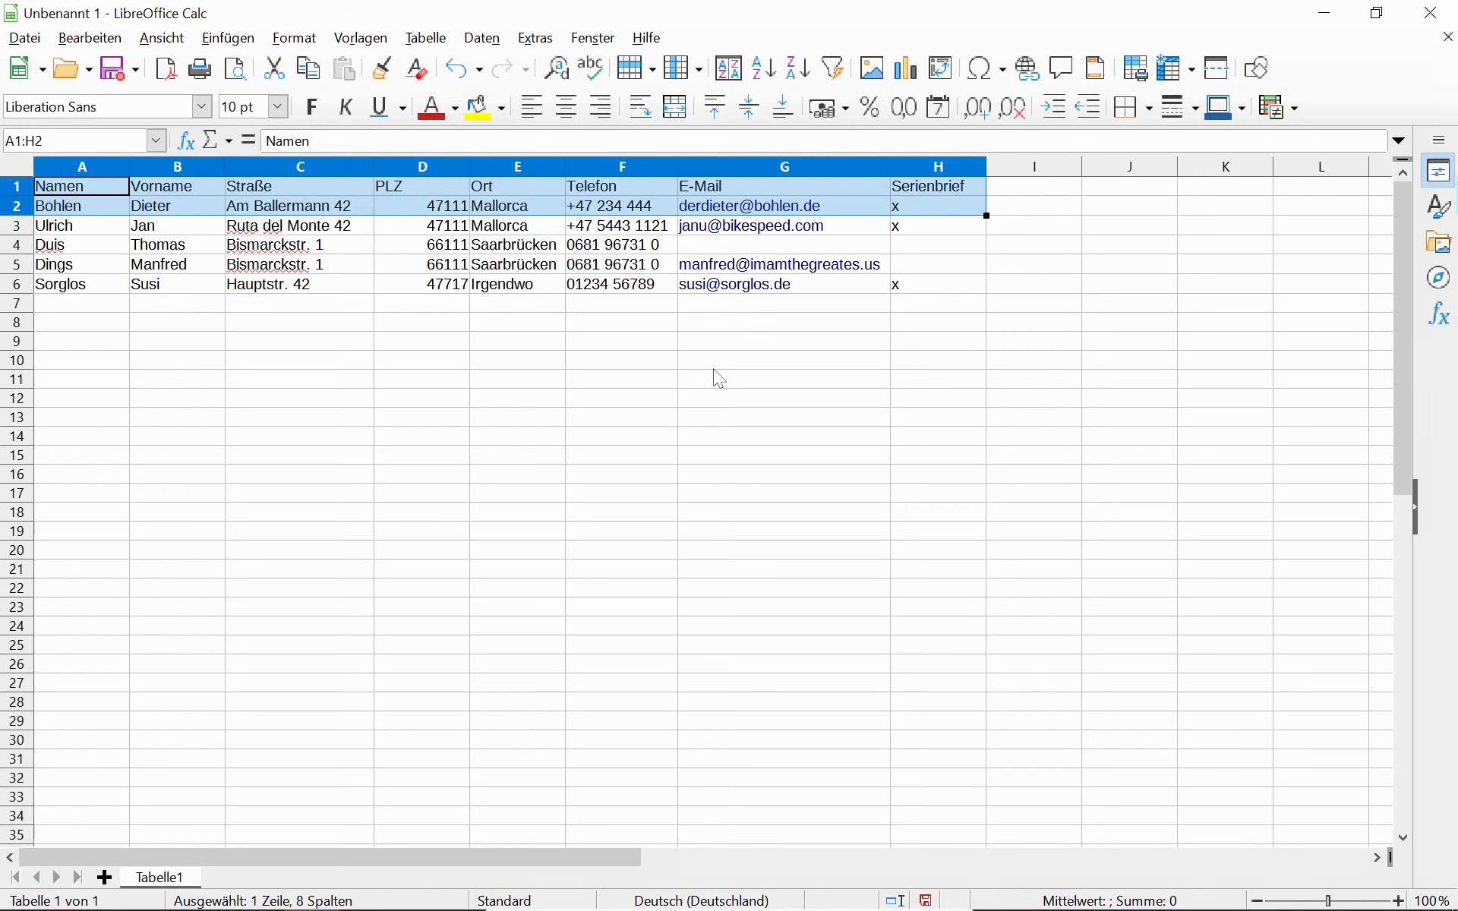
pyautogui.hotkey('shift', 'Down')
pyautogui.hotkey('shift', 'Down')
pyautogui.hotkey('shift', 'Down')
pyautogui.hotkey('shift', 'Down')
pyautogui.hotkey('shift', 'Down')
pyautogui.hotkey('shift', 'Down')
pyautogui.hotkey('shift', 'Down')
pyautogui.hotkey('shift', 'Down')
pyautogui.hotkey('shift', 'Down')
pyautogui.hotkey('shift', 'Down')
pyautogui.hotkey('shift', 'Down')
pyautogui.hotkey('shift', 'Down')
pyautogui.hotkey('shift', 'Down')
pyautogui.hotkey('shift', 'Down')
pyautogui.hotkey('shift', 'Down')
pyautogui.hotkey('shift', 'Down')
pyautogui.hotkey('shift', 'Down')
pyautogui.hotkey('shift', 'Down')
pyautogui.hotkey('shift', 'Down')
pyautogui.hotkey('shift', 'Down')
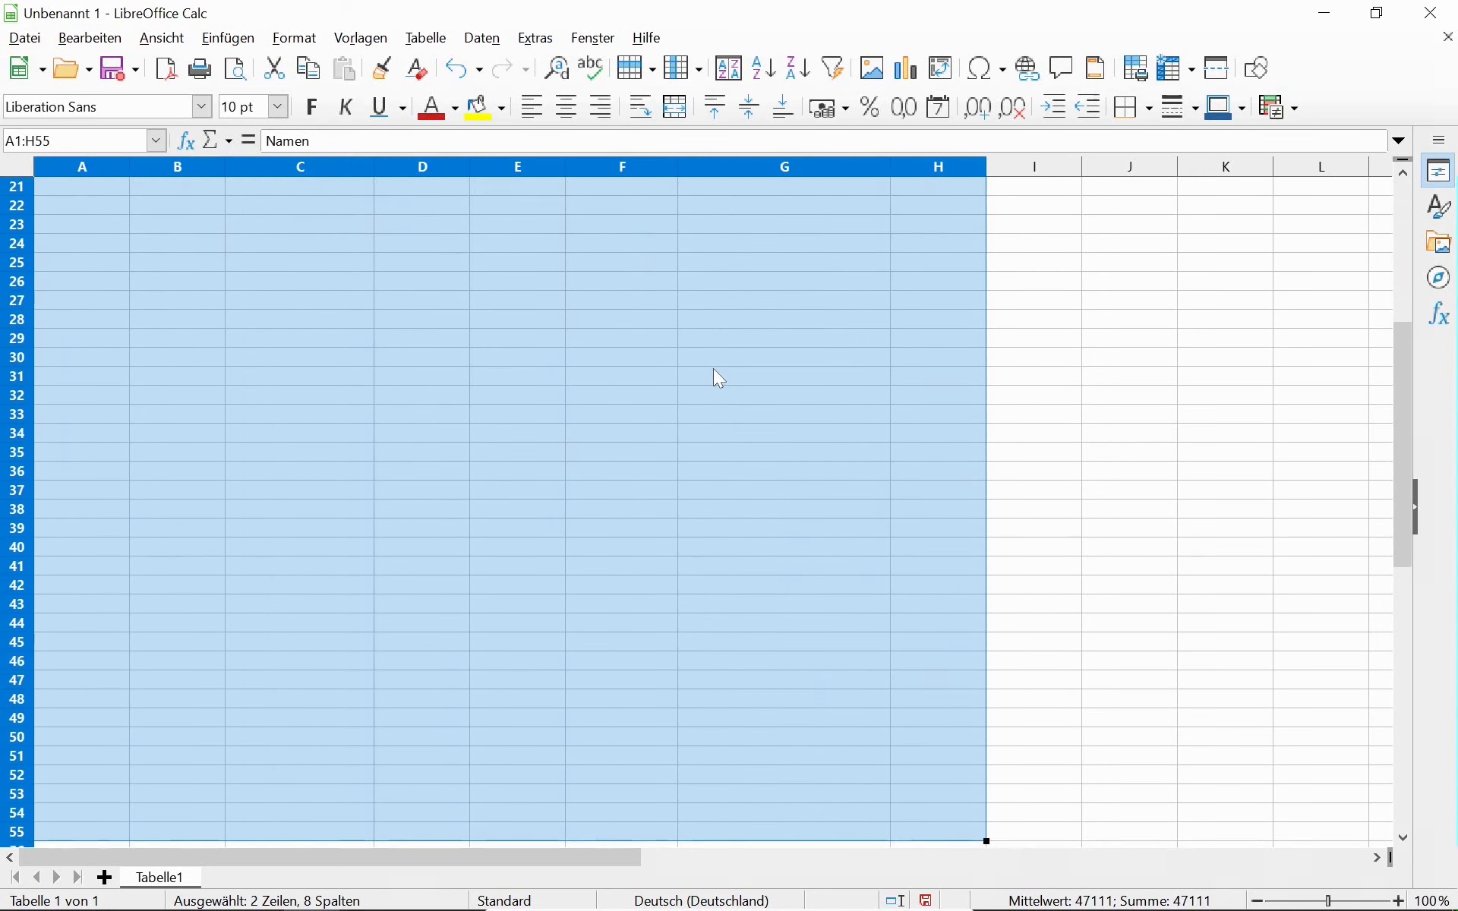
pyautogui.hotkey('shift', 'Down')
pyautogui.hotkey('shift', 'Down')
pyautogui.hotkey('shift', 'Down')
pyautogui.hotkey('shift', 'Down')
pyautogui.hotkey('shift', 'Down')
pyautogui.hotkey('shift', 'Down')
pyautogui.hotkey('shift', 'Down')
pyautogui.hotkey('shift', 'Down')
pyautogui.hotkey('shift', 'Down')
pyautogui.hotkey('shift', 'Down')
pyautogui.hotkey('shift', 'Down')
pyautogui.hotkey('shift', 'Down')
pyautogui.hotkey('shift', 'Down')
pyautogui.hotkey('shift', 'Down')
pyautogui.hotkey('shift', 'Down')
pyautogui.hotkey('shift', 'Down')
pyautogui.hotkey('shift', 'Down')
pyautogui.hotkey('shift', 'Down')
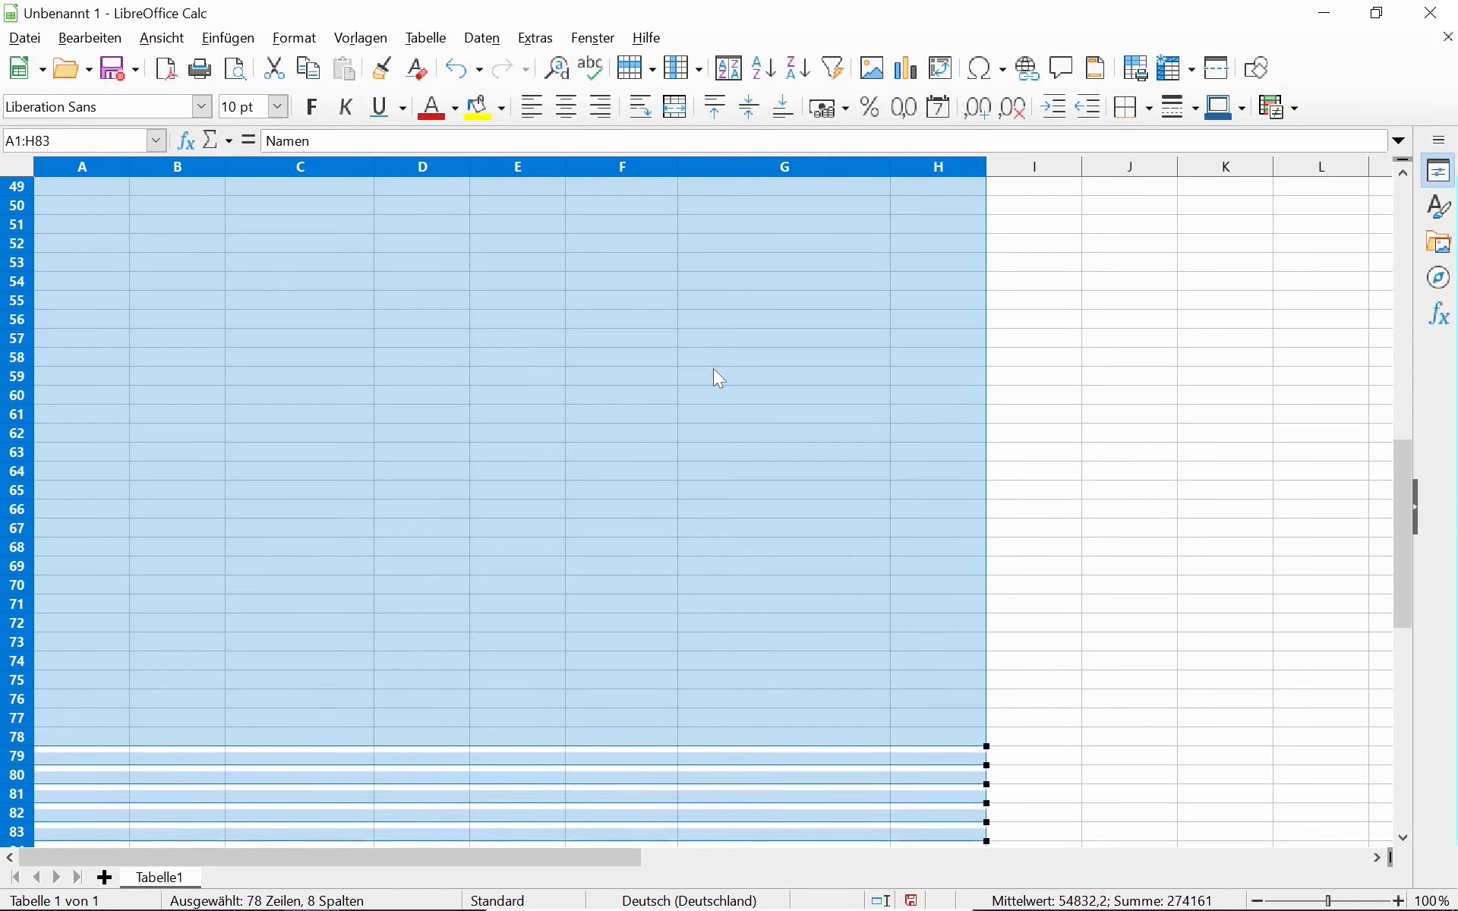
pyautogui.hotkey('shift', 'Down')
pyautogui.hotkey('shift', 'Down')
pyautogui.hotkey('shift', 'Down')
pyautogui.hotkey('shift', 'Down')
pyautogui.hotkey('shift', 'Down')
pyautogui.hotkey('shift', 'Down')
pyautogui.hotkey('shift', 'Down')
pyautogui.hotkey('shift', 'Down')
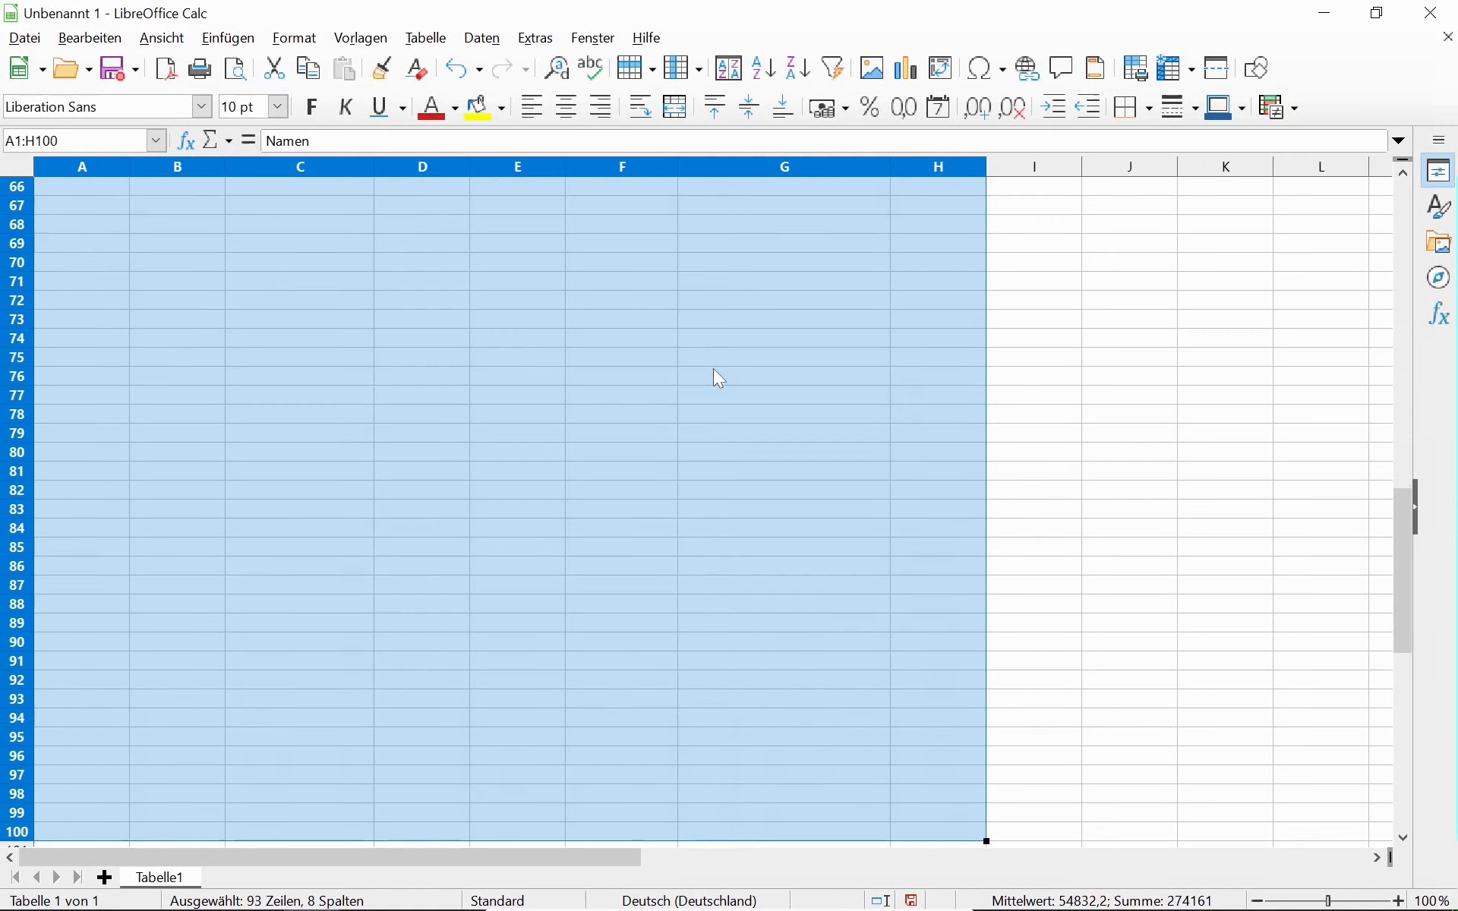
pyautogui.hotkey('shift', 'Up')
pyautogui.hotkey('shift', 'Up')
pyautogui.hotkey('shift', 'Down')
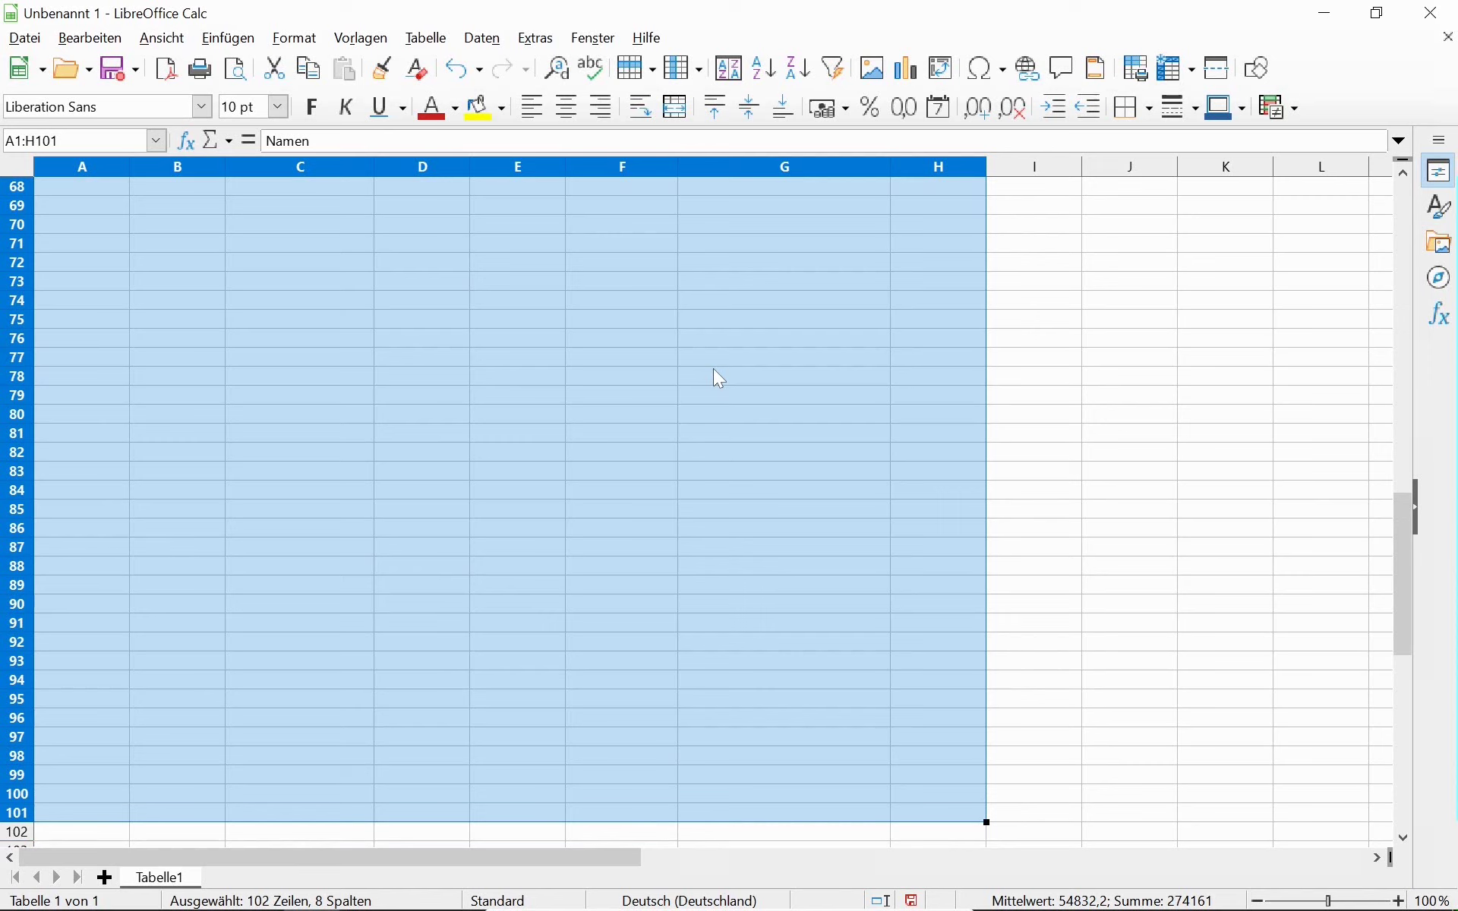
pyautogui.click(503, 110)
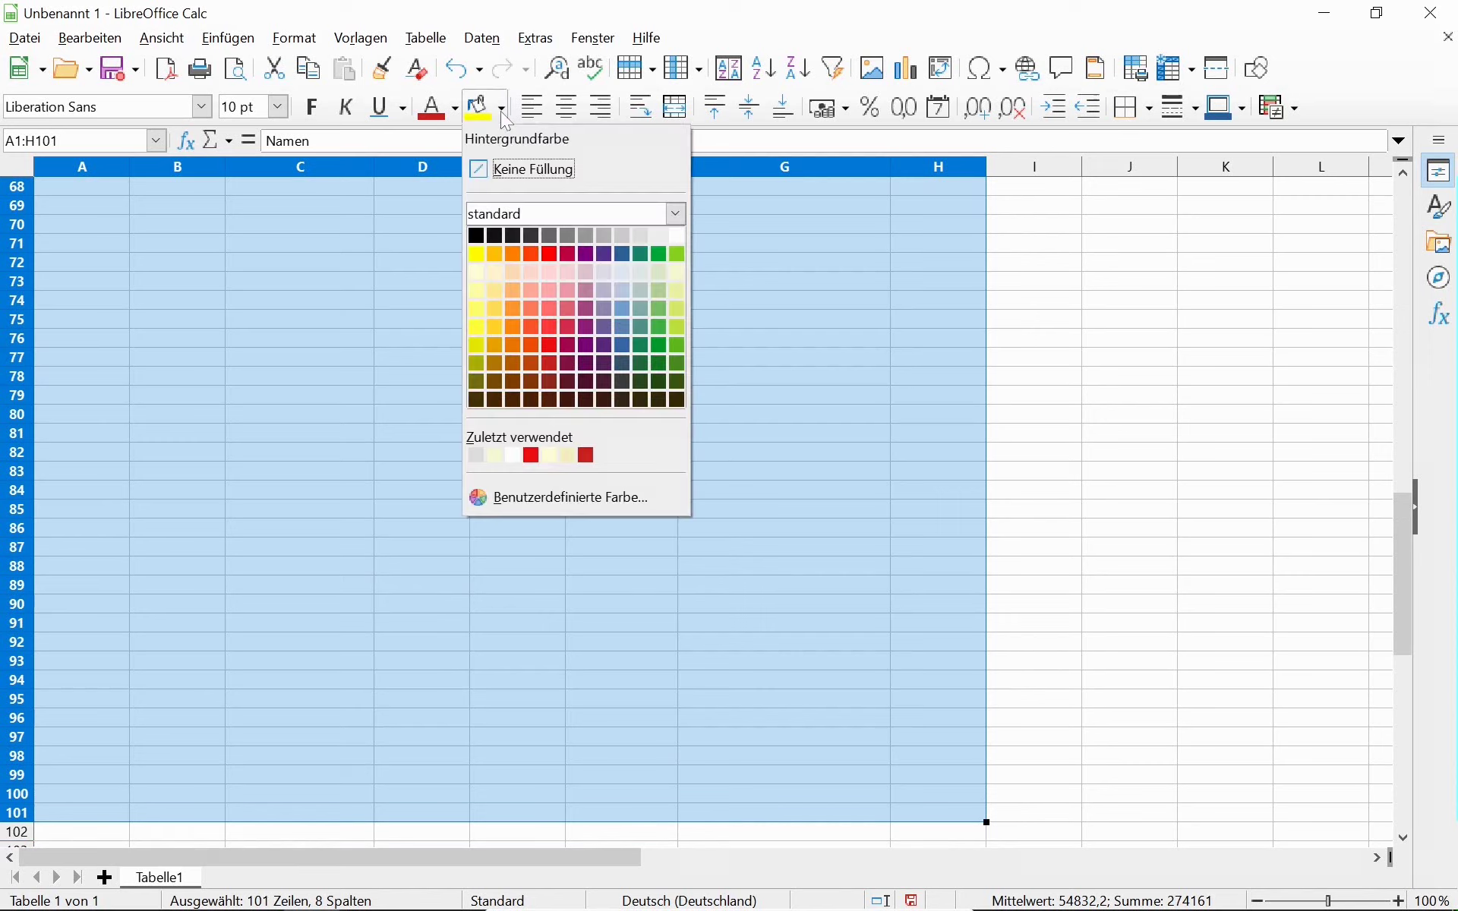
pyautogui.click(479, 271)
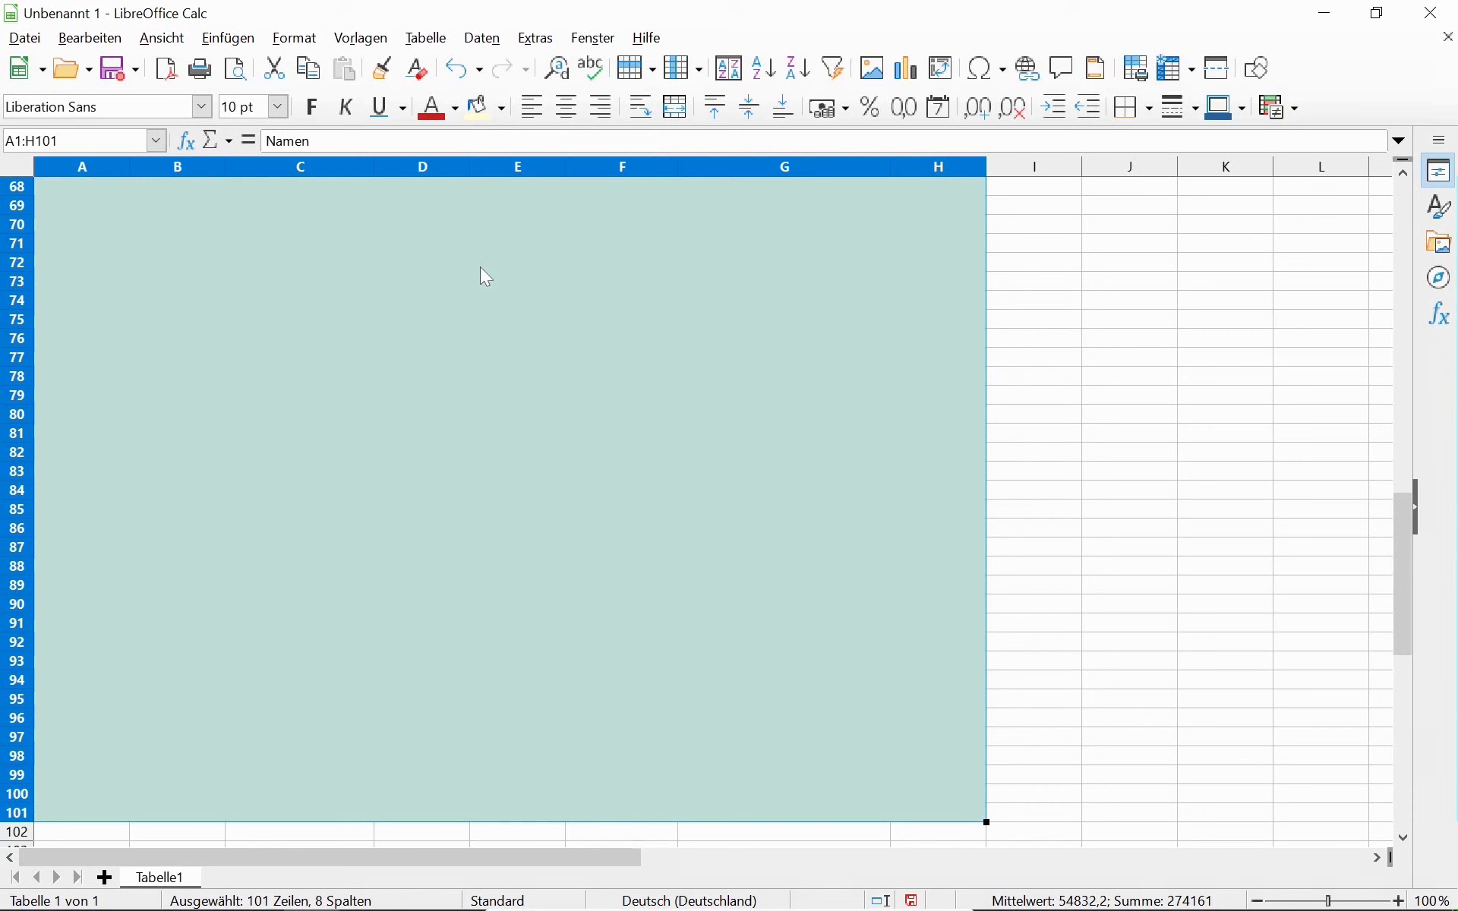
pyautogui.scroll(20, 481, 261)
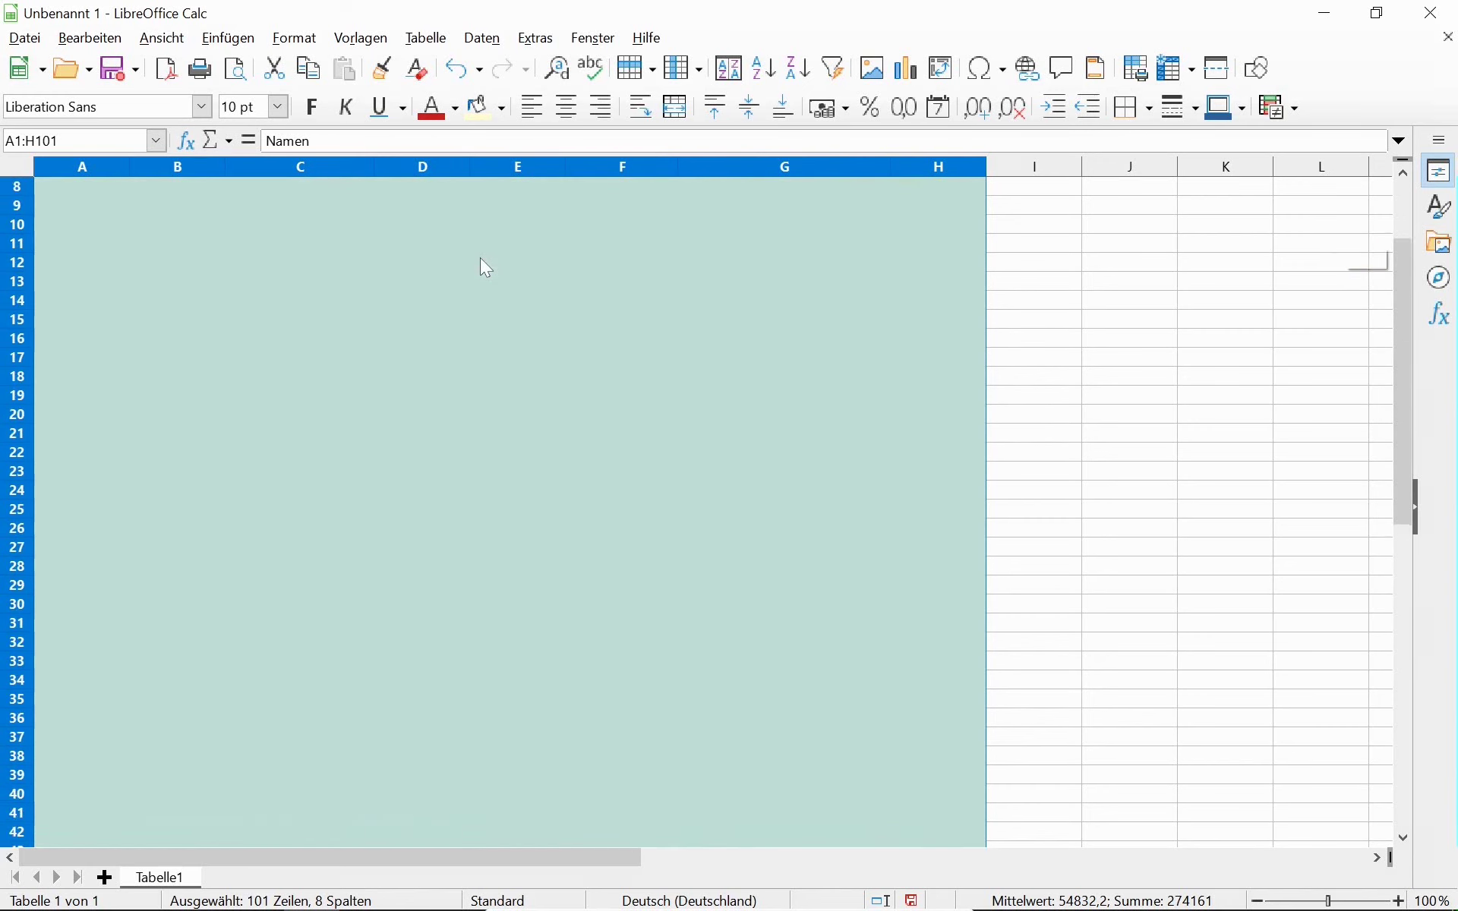
# Give header row A1:H1 a Hellgrau 4 background and bold text.
pyautogui.click(55, 195)
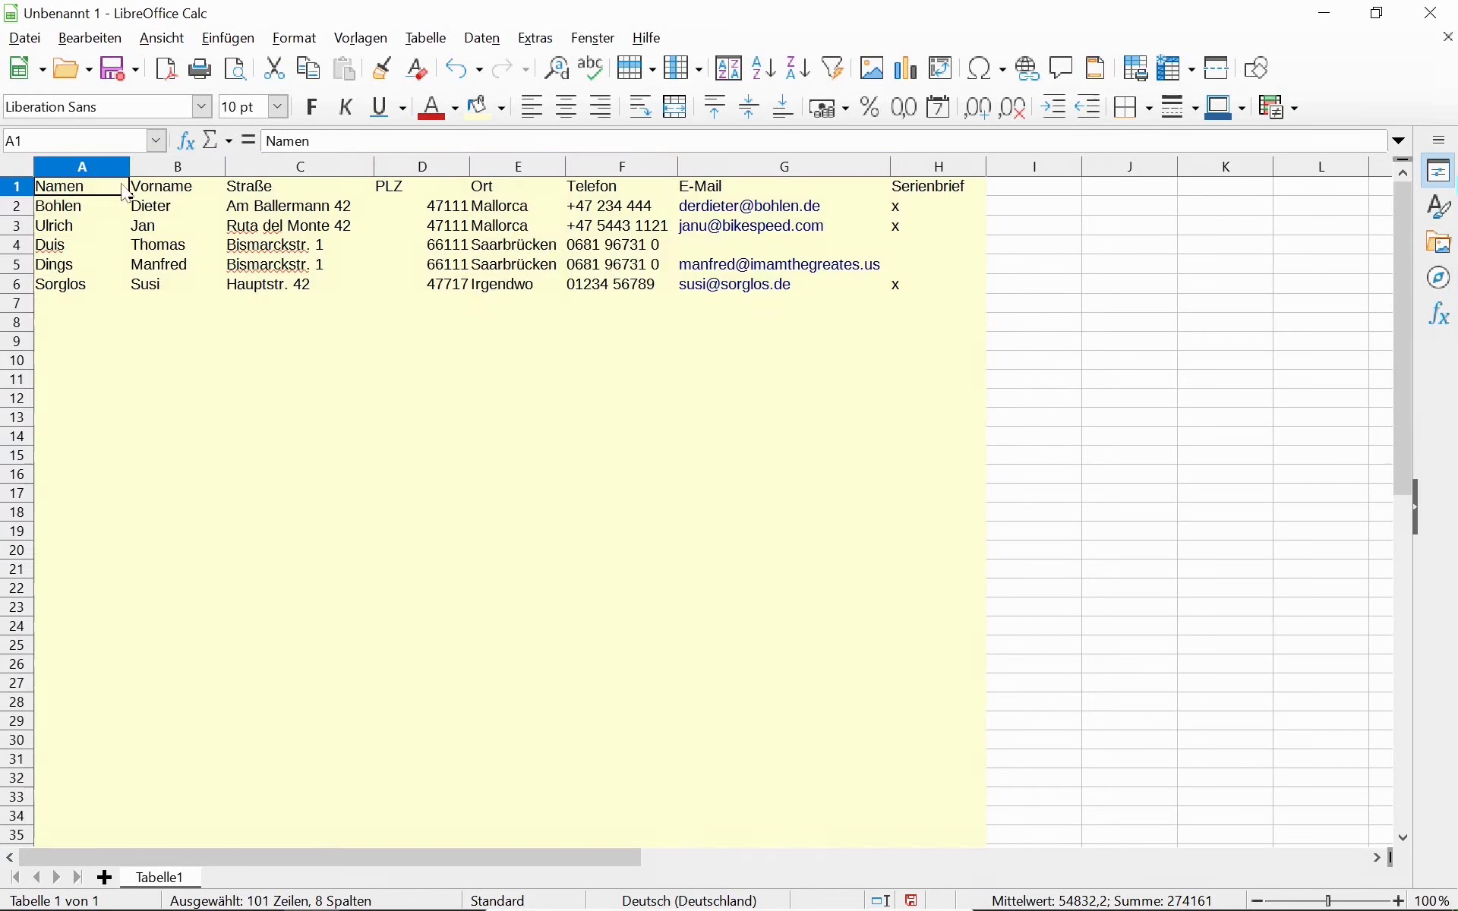
pyautogui.keyDown('shift'); pyautogui.click(928, 193); pyautogui.keyUp('shift')
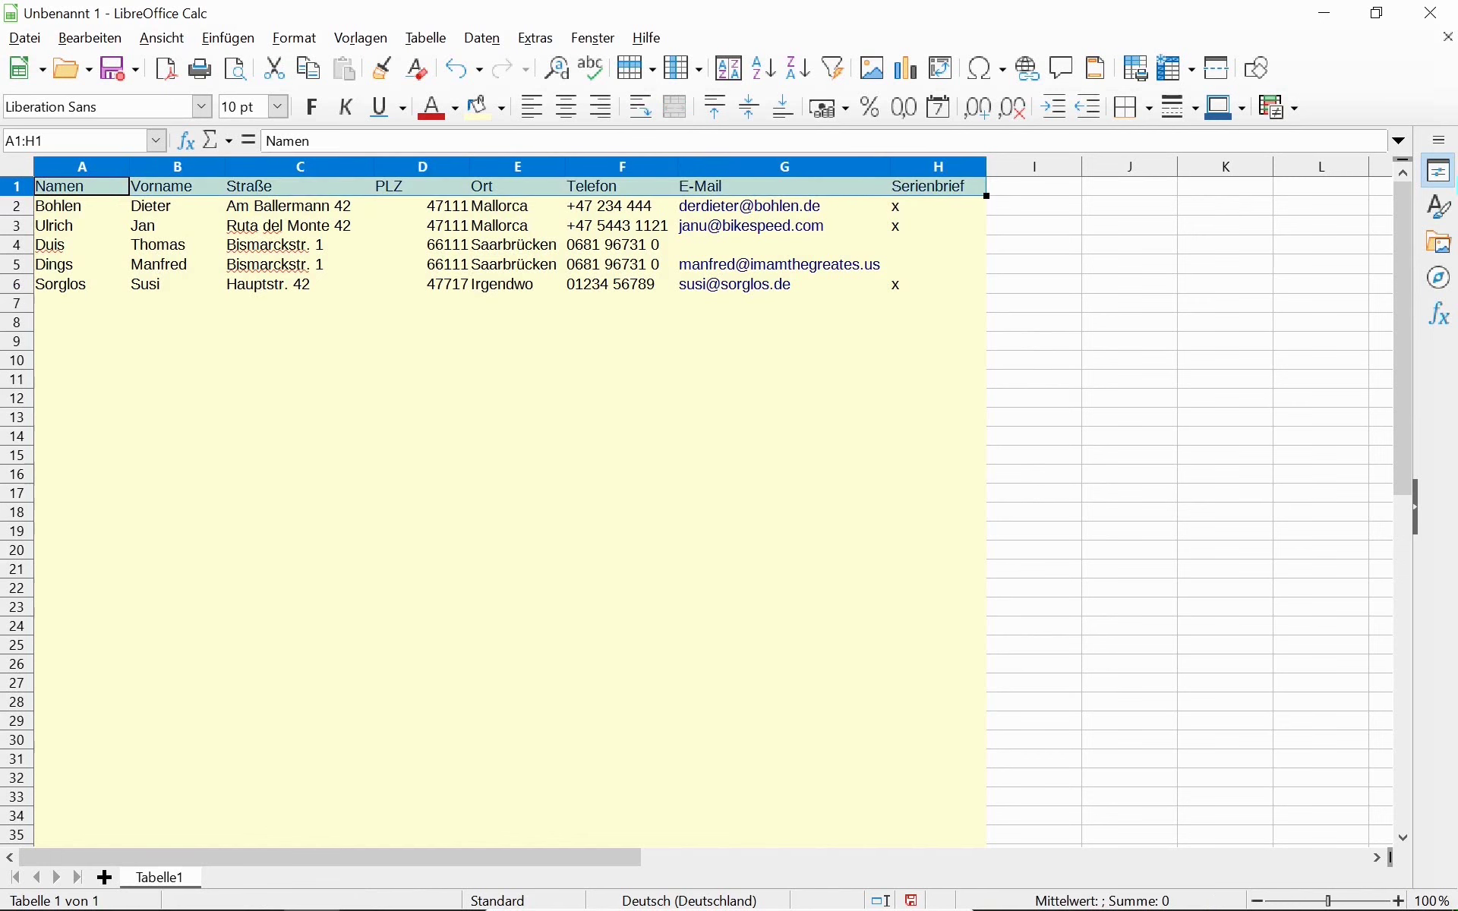
pyautogui.click(503, 109)
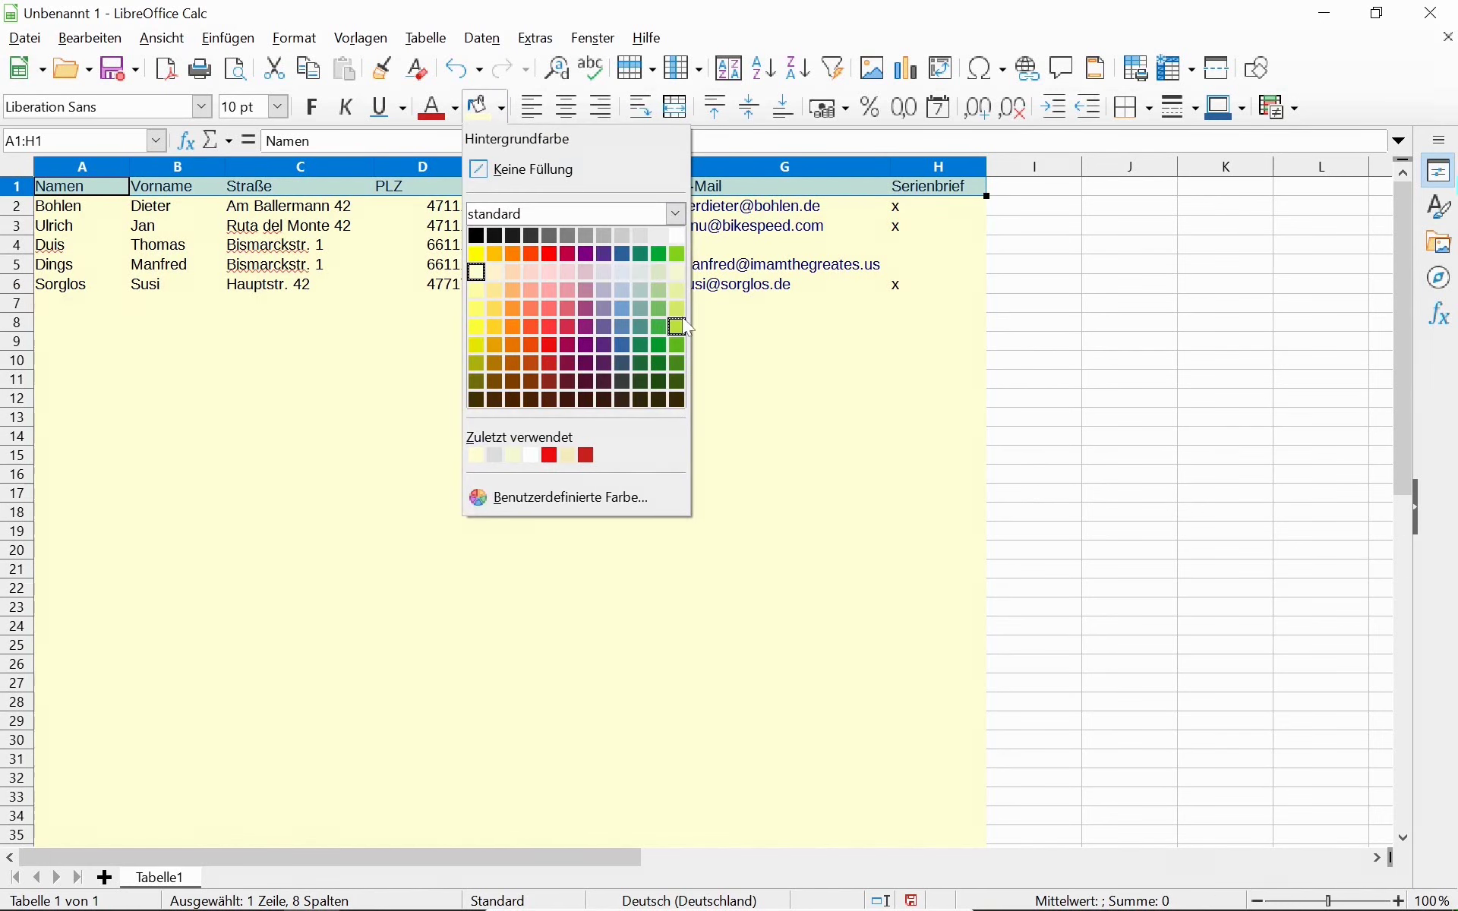
pyautogui.click(642, 237)
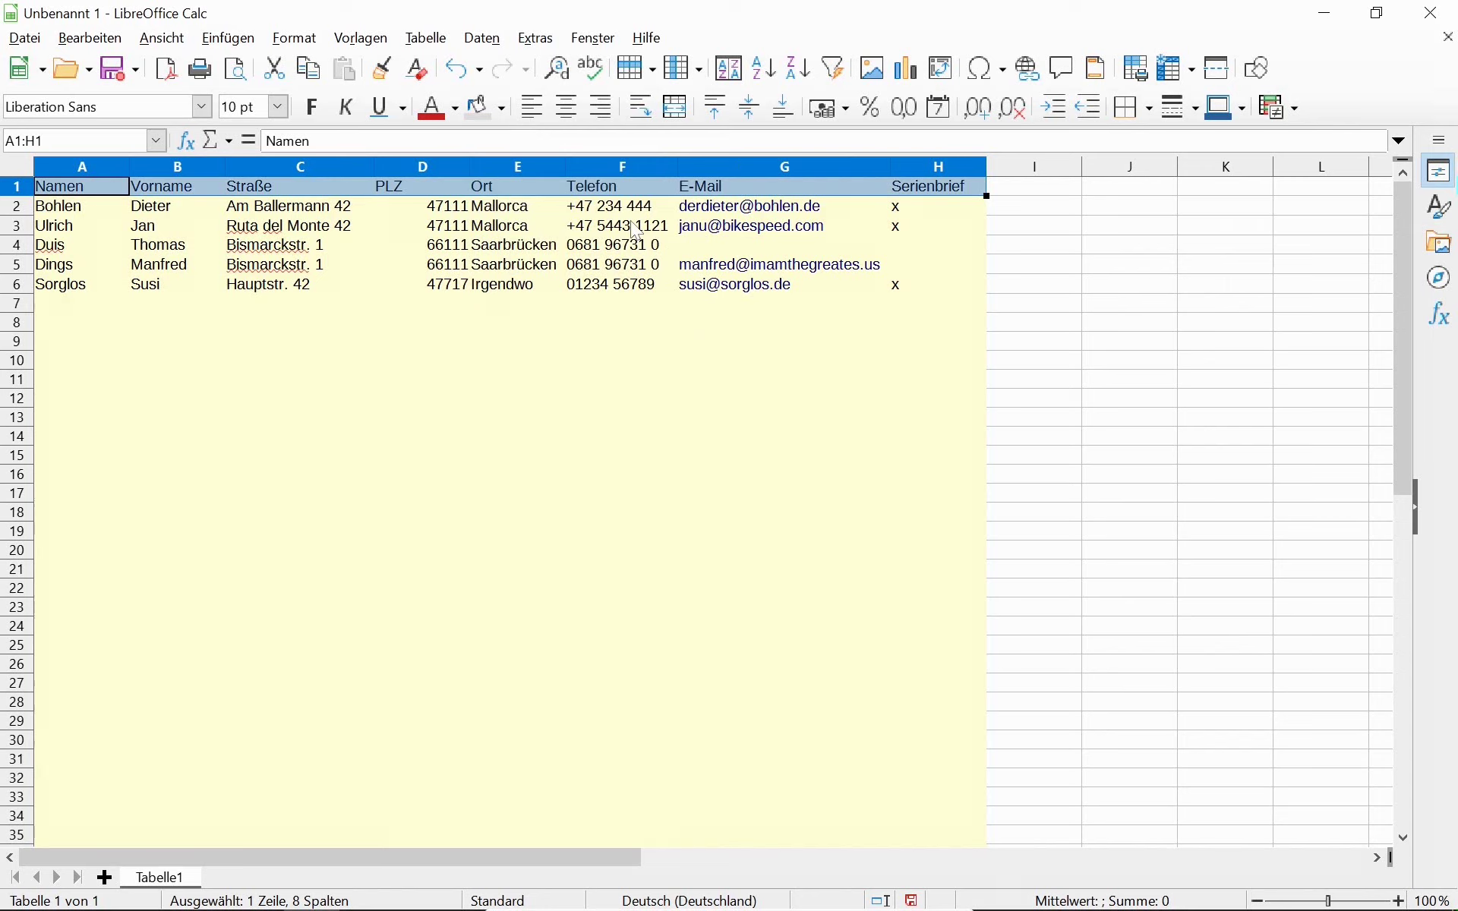
pyautogui.hotkey('ctrl', 'b')
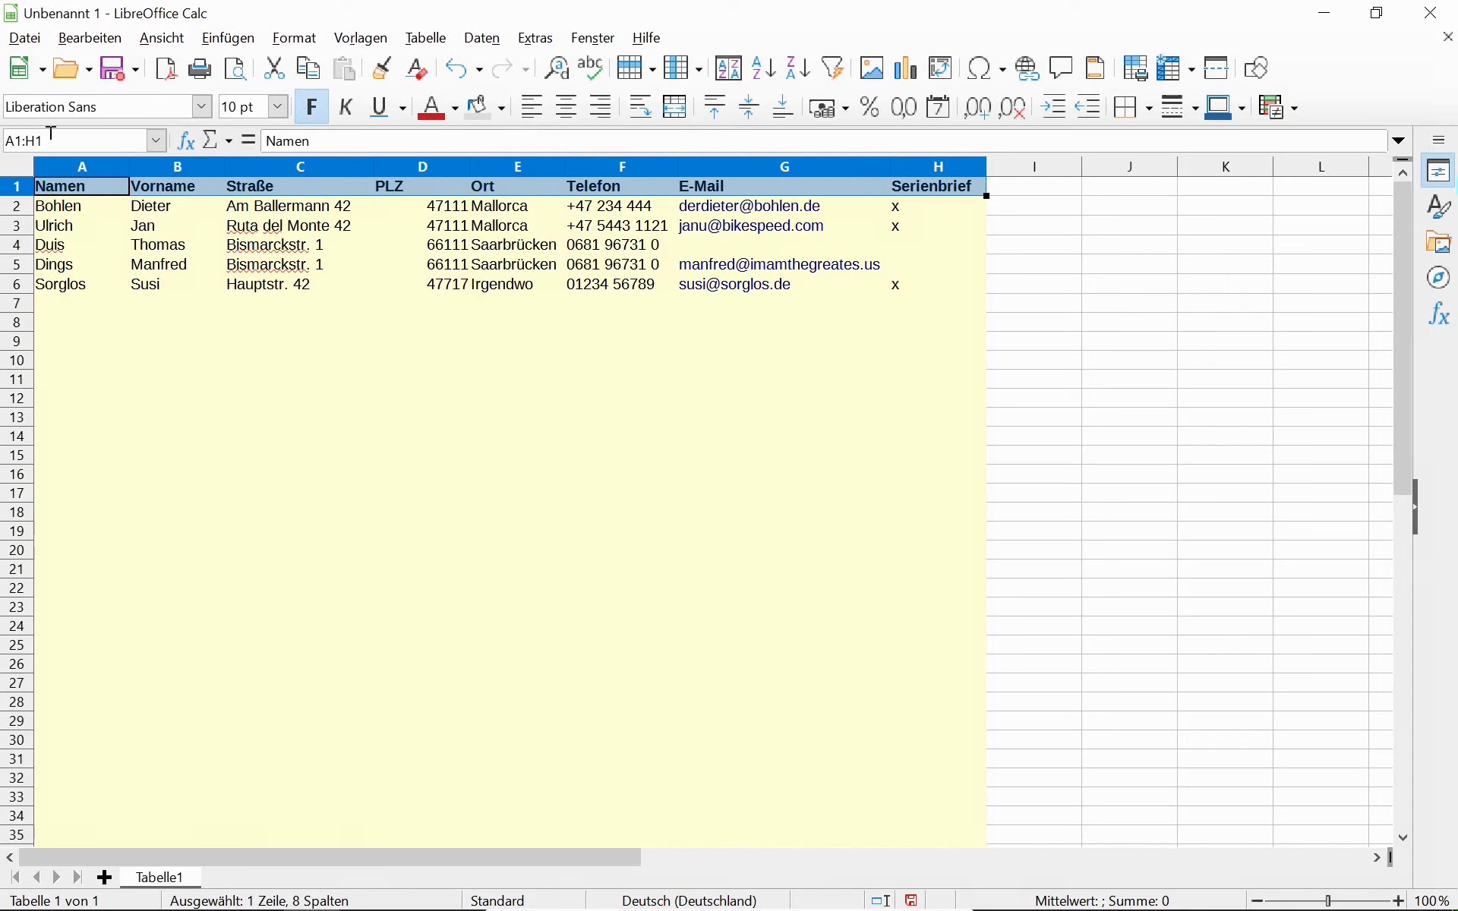
# Select the whole yellow table area down to row 101.
pyautogui.click(70, 193)
pyautogui.scroll(-15, 677, 347)
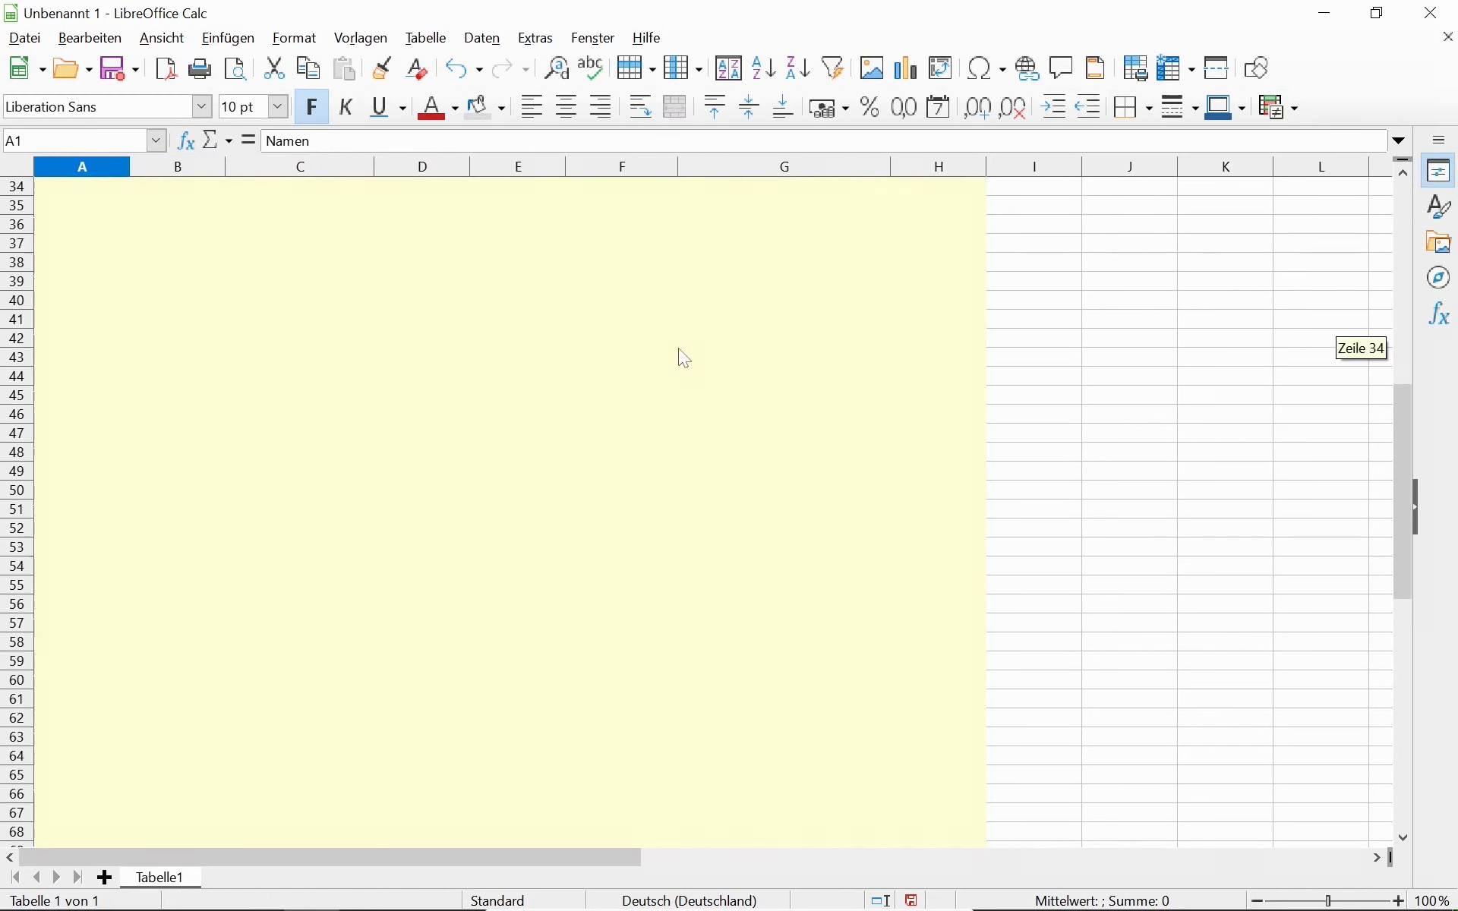
pyautogui.scroll(-8, 680, 358)
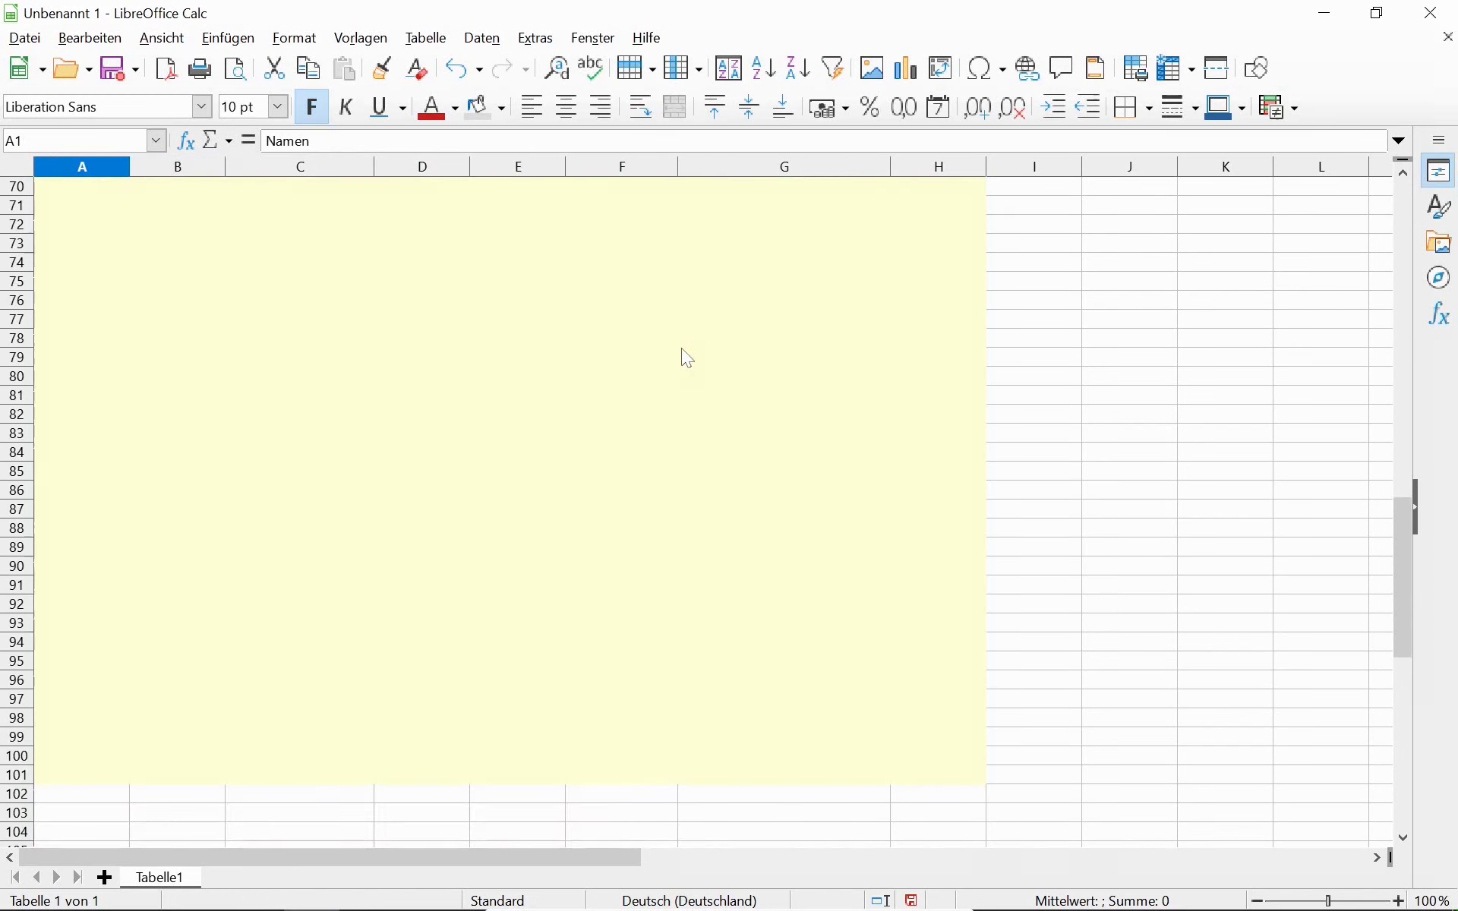
pyautogui.press('ctrl+KP_Multiply')
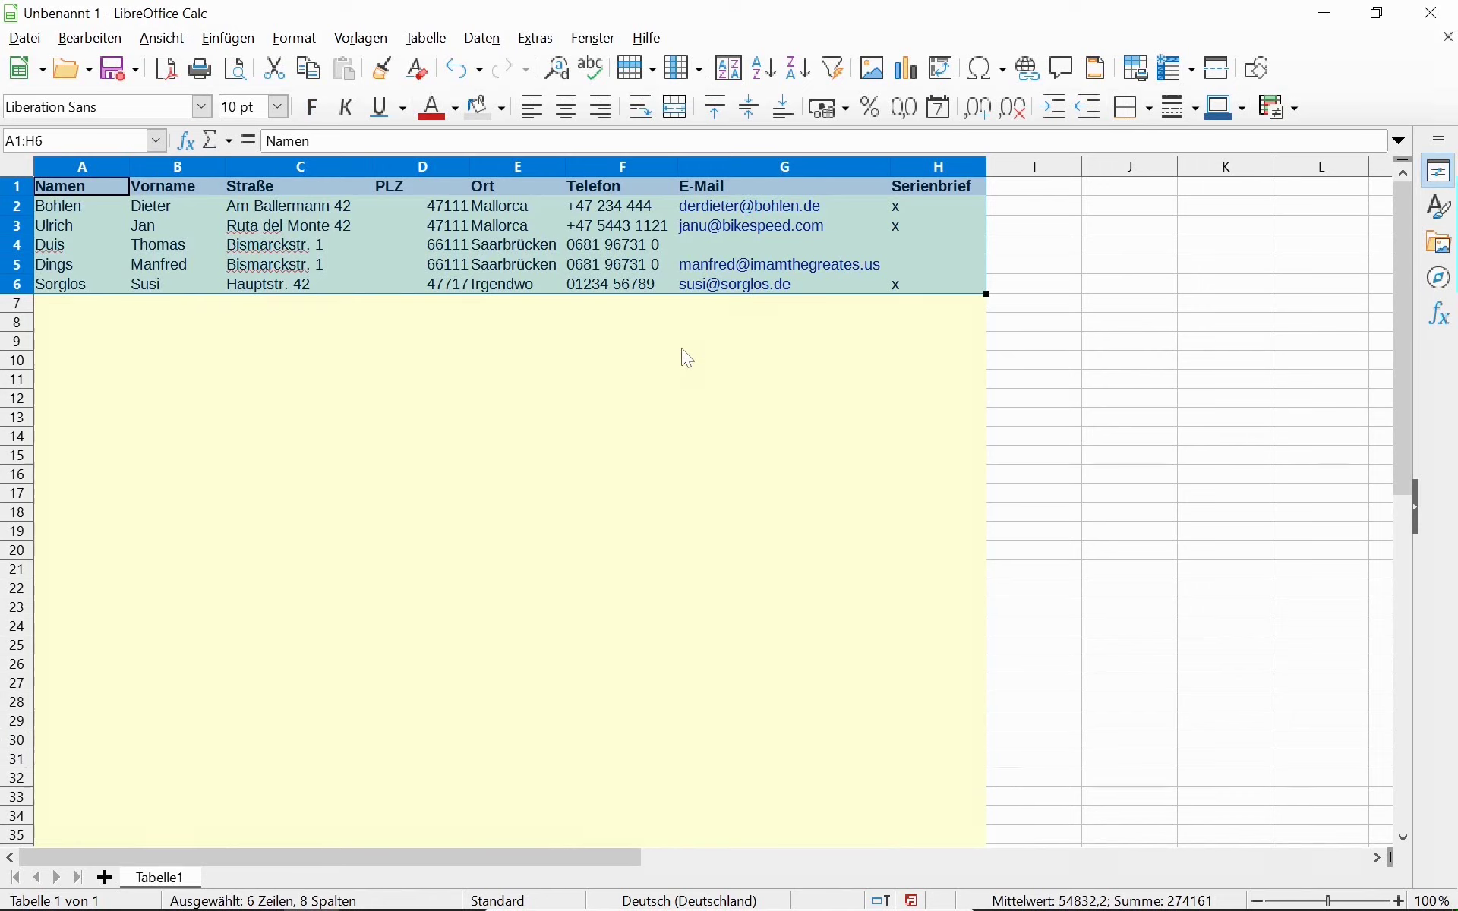
pyautogui.hotkey('shift', 'Down')
pyautogui.hotkey('shift', 'Down')
pyautogui.hotkey('shift', 'Down')
pyautogui.hotkey('shift', 'Down')
pyautogui.hotkey('shift', 'Down')
pyautogui.hotkey('shift', 'Down')
pyautogui.hotkey('shift', 'Down')
pyautogui.hotkey('shift', 'Down')
pyautogui.hotkey('shift', 'Down')
pyautogui.hotkey('shift', 'Down')
pyautogui.hotkey('shift', 'Down')
pyautogui.hotkey('shift', 'Down')
pyautogui.hotkey('shift', 'Down')
pyautogui.hotkey('shift', 'Down')
pyautogui.hotkey('shift', 'Down')
pyautogui.hotkey('shift', 'Down')
pyautogui.hotkey('shift', 'Down')
pyautogui.hotkey('shift', 'Down')
pyautogui.hotkey('shift', 'Down')
pyautogui.hotkey('shift', 'Down')
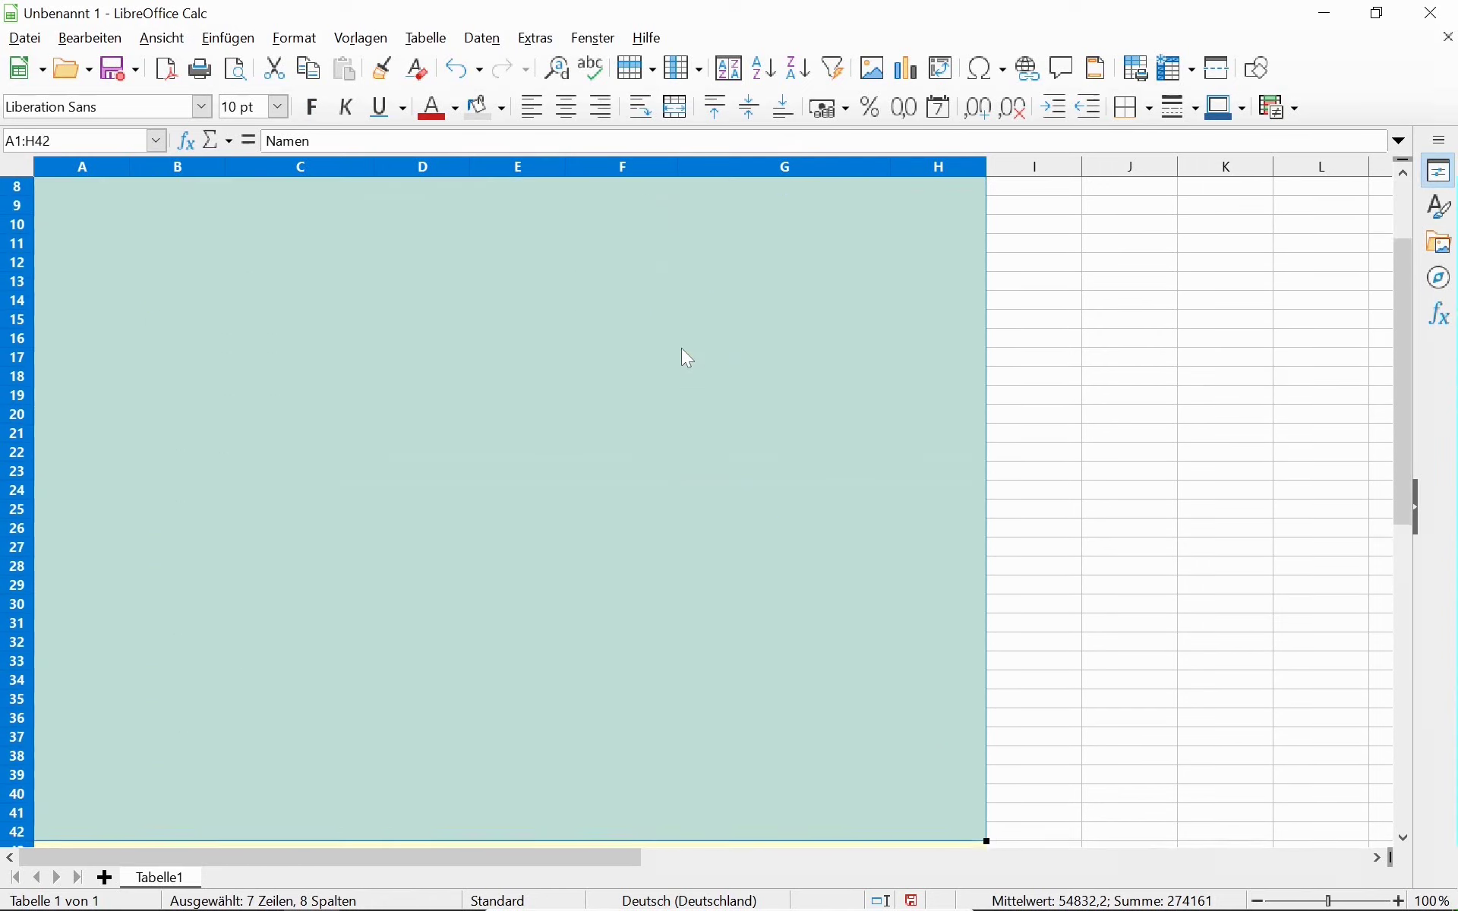
pyautogui.hotkey('shift', 'Down')
pyautogui.hotkey('shift', 'Down')
pyautogui.hotkey('shift', 'Down')
pyautogui.hotkey('shift', 'Down')
pyautogui.hotkey('shift', 'Down')
pyautogui.hotkey('shift', 'Down')
pyautogui.hotkey('shift', 'Down')
pyautogui.hotkey('shift', 'Down')
pyautogui.hotkey('shift', 'Down')
pyautogui.hotkey('shift', 'Down')
pyautogui.hotkey('shift', 'Down')
pyautogui.hotkey('shift', 'Down')
pyautogui.hotkey('shift', 'Down')
pyautogui.hotkey('shift', 'Down')
pyautogui.hotkey('shift', 'Down')
pyautogui.hotkey('shift', 'Down')
pyautogui.hotkey('shift', 'Down')
pyautogui.hotkey('shift', 'Down')
pyautogui.hotkey('shift', 'Down')
pyautogui.hotkey('shift', 'Down')
pyautogui.hotkey('shift', 'Down')
pyautogui.hotkey('shift', 'Down')
pyautogui.hotkey('shift', 'Down')
pyautogui.hotkey('shift', 'Down')
pyautogui.hotkey('shift', 'Down')
pyautogui.hotkey('shift', 'Down')
pyautogui.hotkey('shift', 'Down')
pyautogui.hotkey('shift', 'Down')
pyautogui.hotkey('shift', 'Down')
pyautogui.hotkey('shift', 'Down')
pyautogui.hotkey('shift', 'Down')
pyautogui.hotkey('shift', 'Down')
pyautogui.hotkey('shift', 'Down')
pyautogui.hotkey('shift', 'Up')
pyautogui.hotkey('shift', 'Up')
pyautogui.hotkey('shift', 'Up')
pyautogui.hotkey('shift', 'Up')
pyautogui.hotkey('shift', 'Up')
pyautogui.hotkey('shift', 'Up')
pyautogui.hotkey('shift', 'Up')
pyautogui.hotkey('shift', 'Up')
pyautogui.hotkey('shift', 'Up')
pyautogui.hotkey('shift', 'Up')
pyautogui.hotkey('shift', 'Up')
pyautogui.hotkey('shift', 'Up')
pyautogui.hotkey('shift', 'Up')
pyautogui.hotkey('shift', 'Up')
pyautogui.hotkey('shift', 'Up')
pyautogui.hotkey('shift', 'Up')
pyautogui.hotkey('shift', 'Down')
pyautogui.hotkey('shift', 'Down')
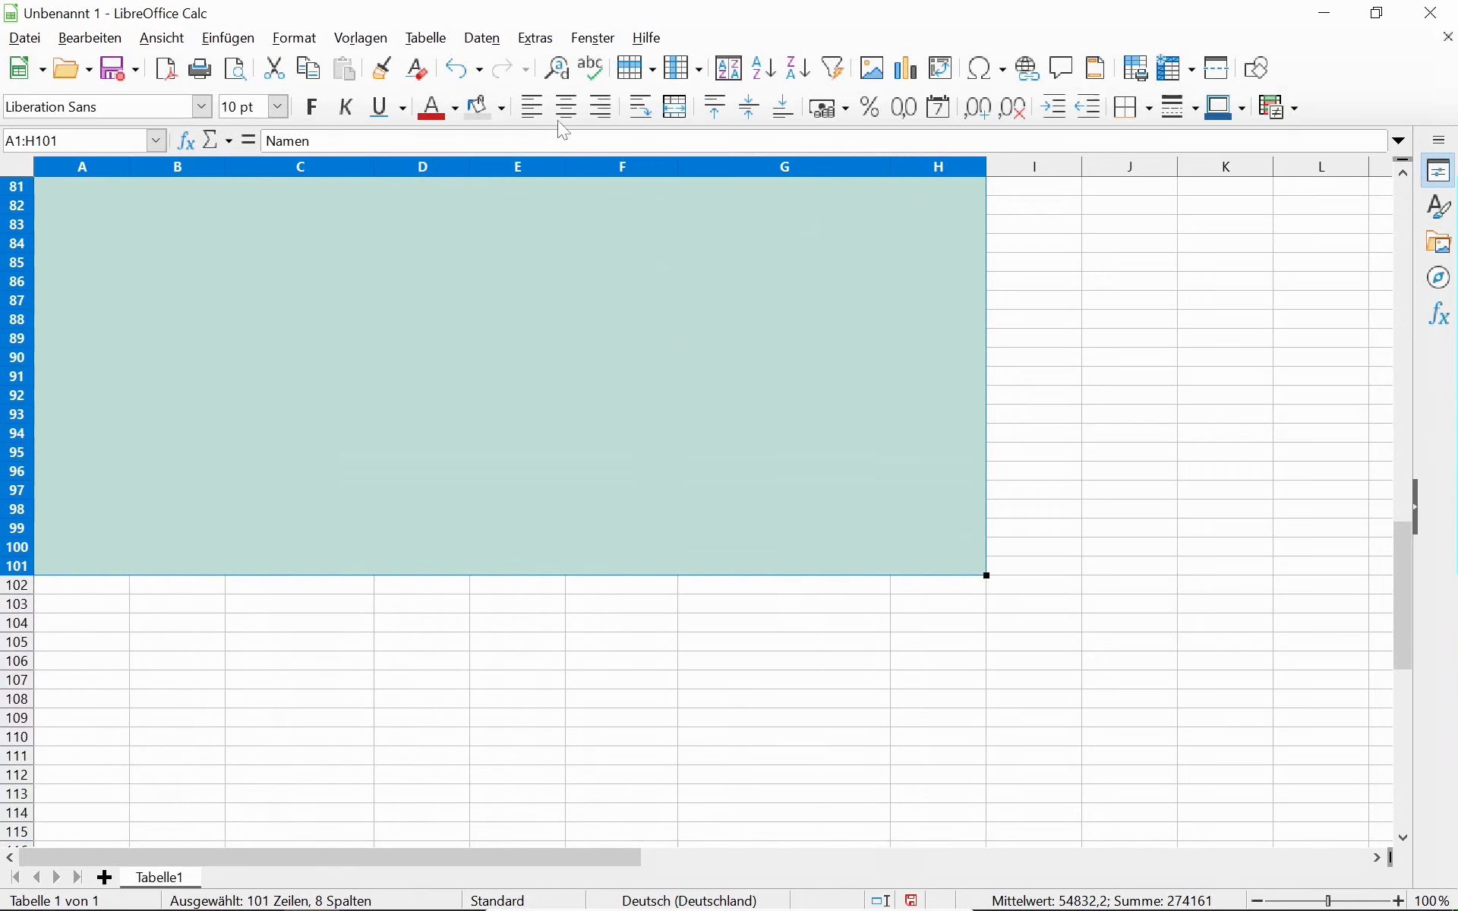
# Apply All Borders to A1:H101, then return to cell A1.
pyautogui.click(1149, 109)
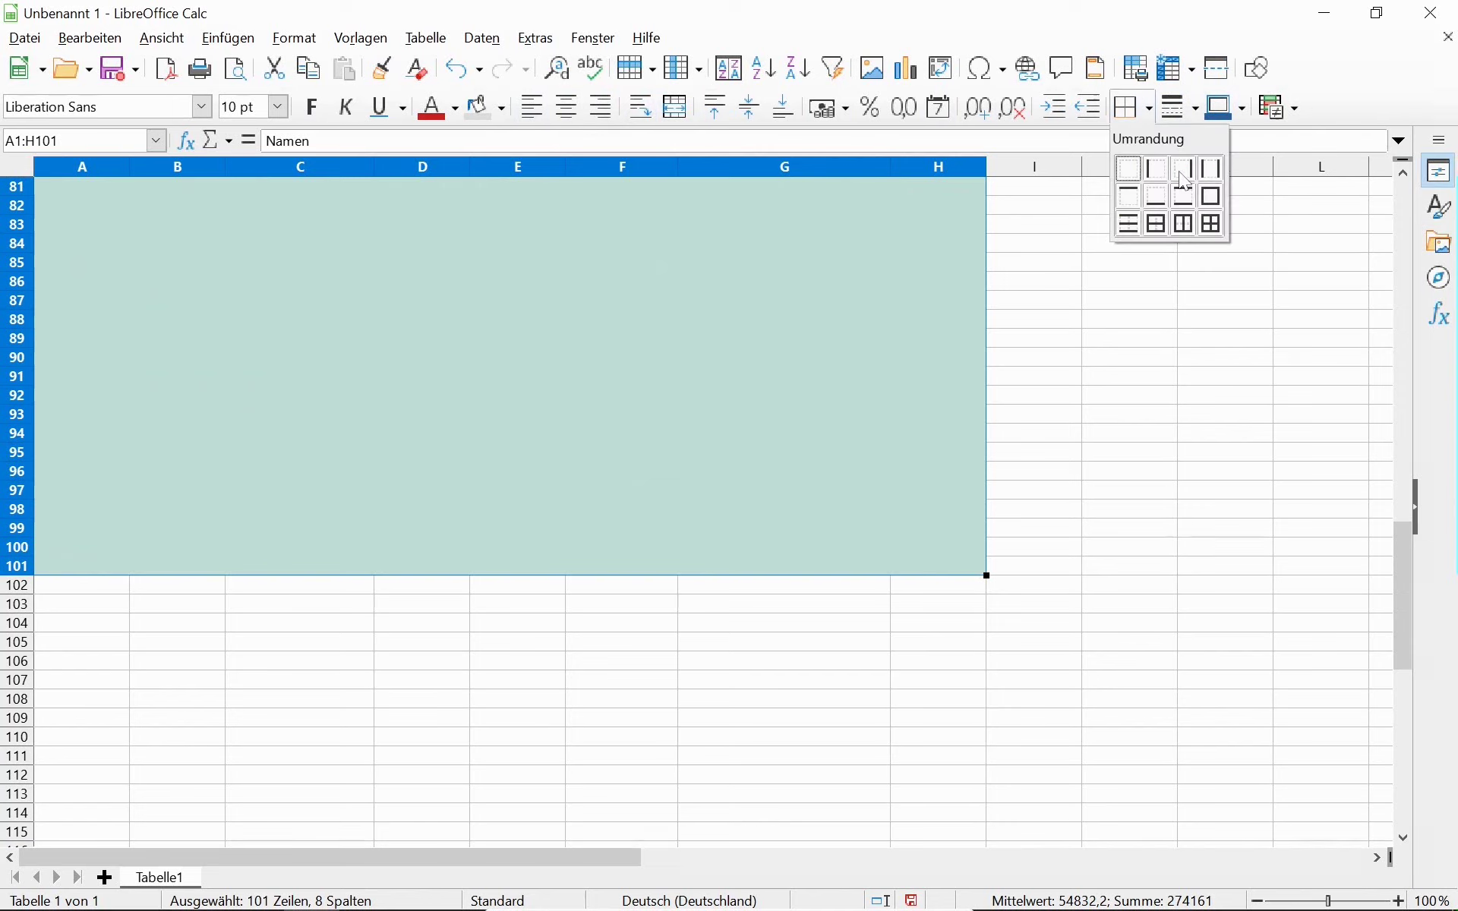
pyautogui.click(1213, 223)
pyautogui.click(472, 269)
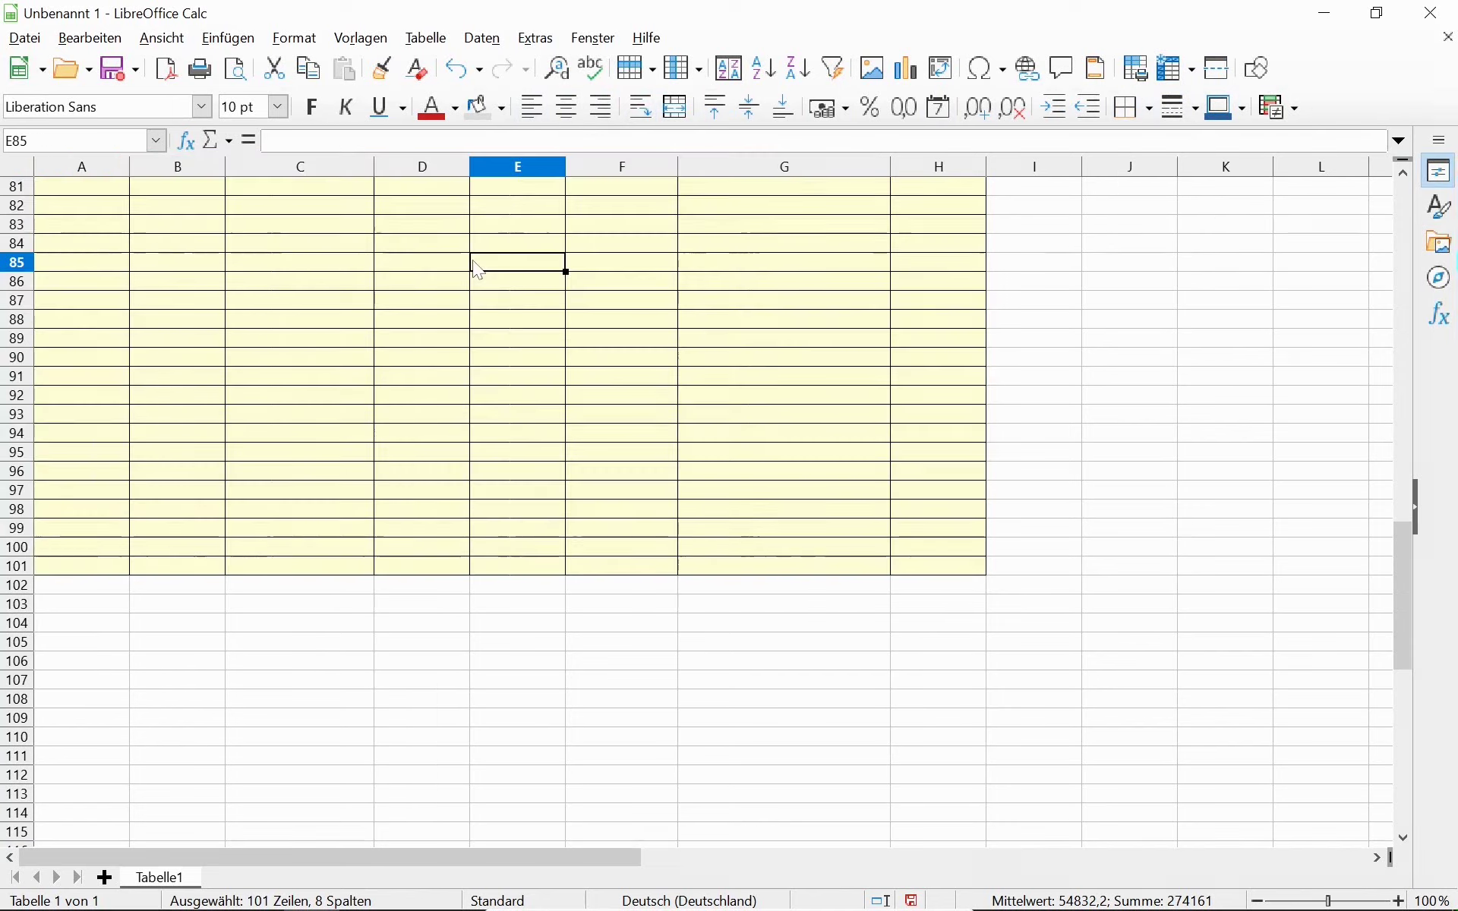
pyautogui.hotkey('ctrl', 'Home')
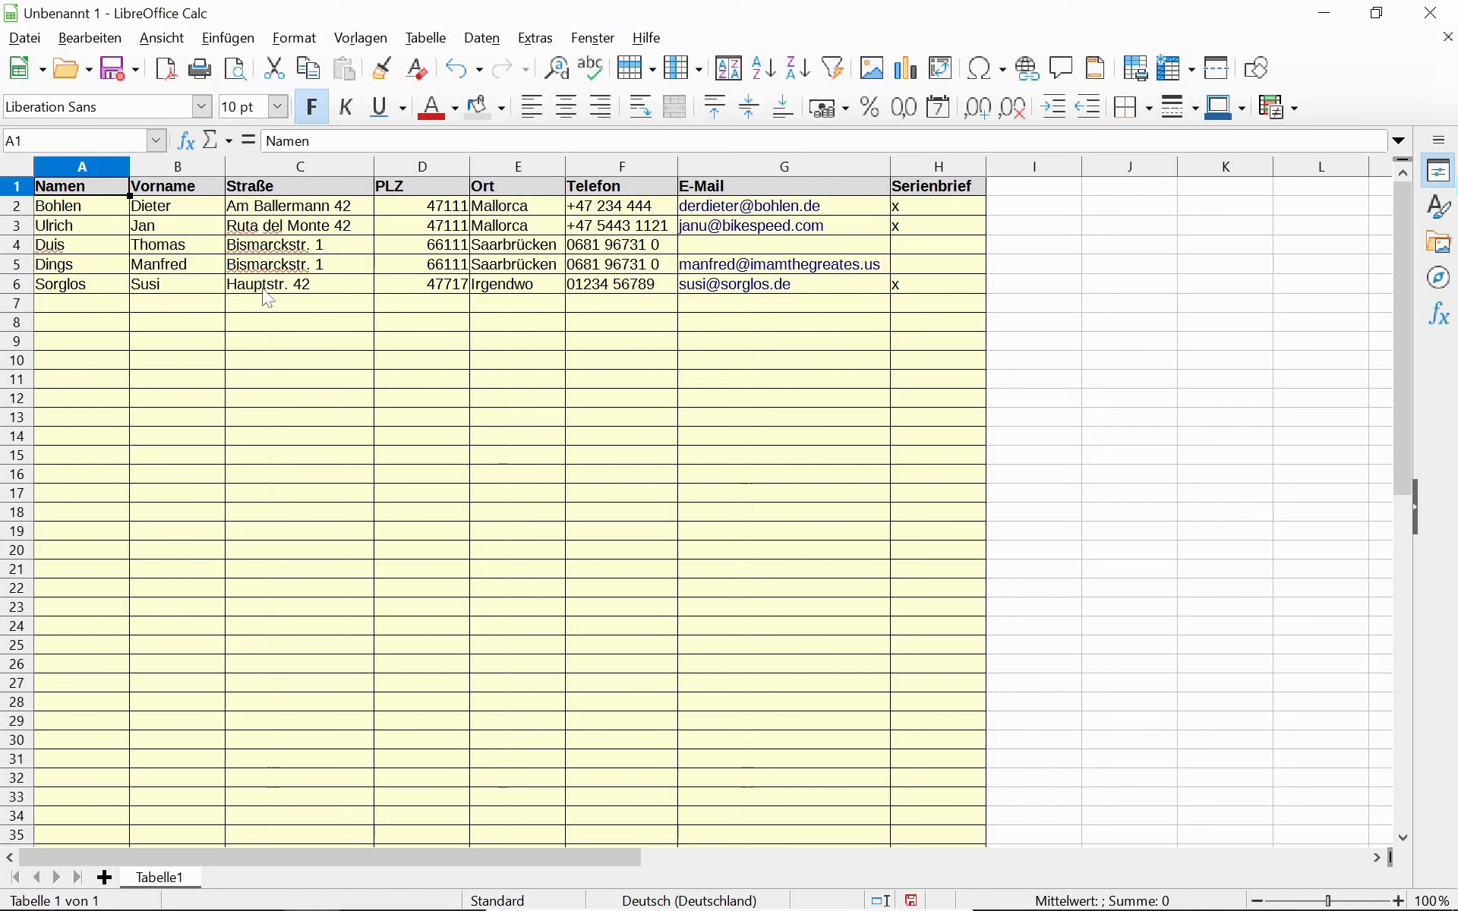
# Insert a new empty column A before the Namen column.
pyautogui.click(93, 166)
pyautogui.rightClick(93, 166)
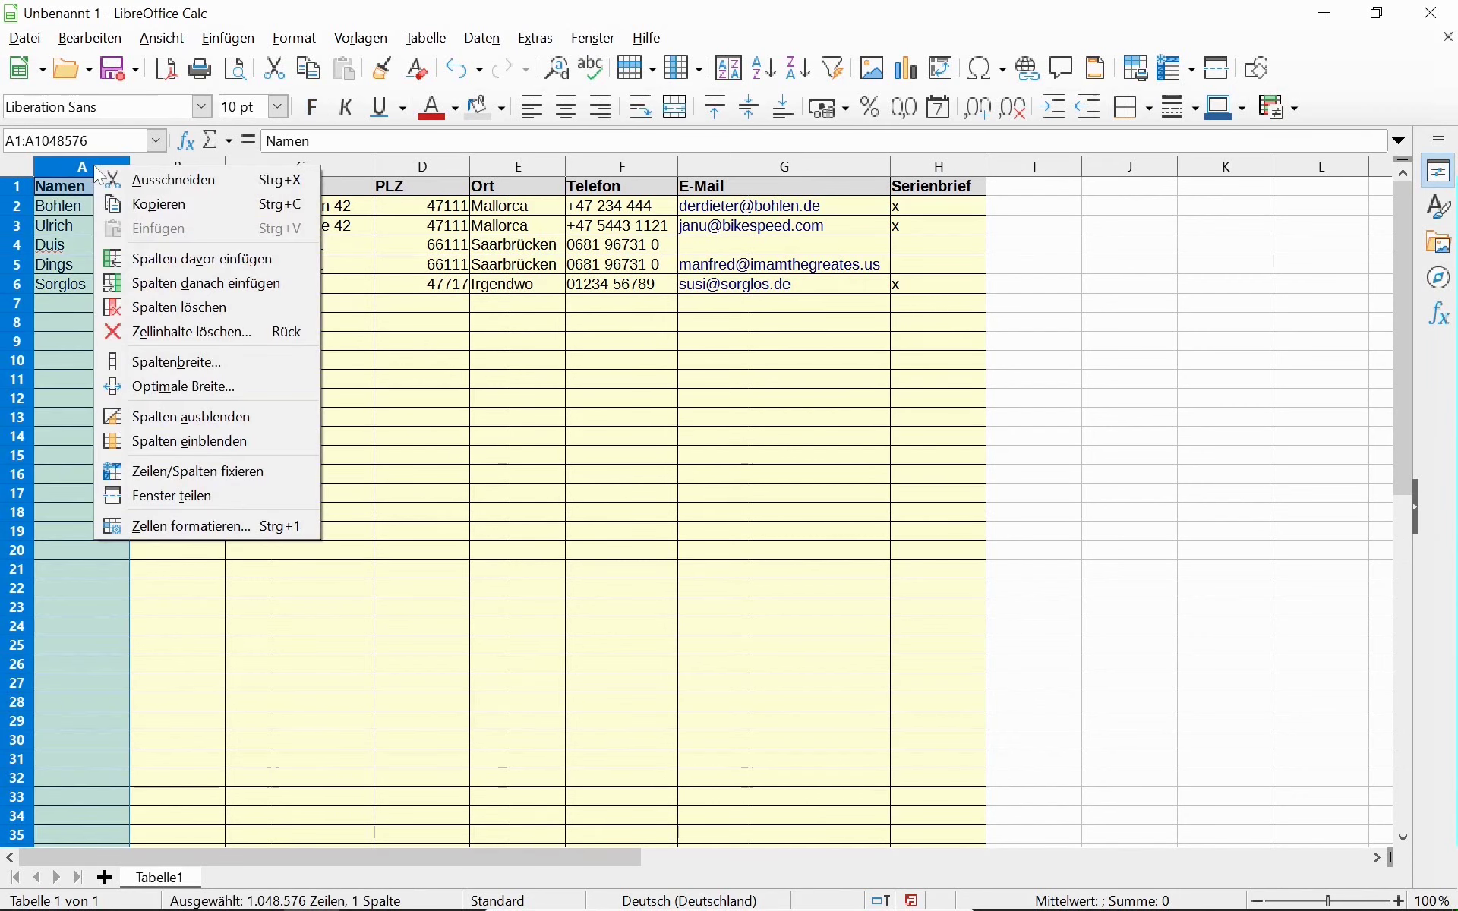
pyautogui.click(146, 263)
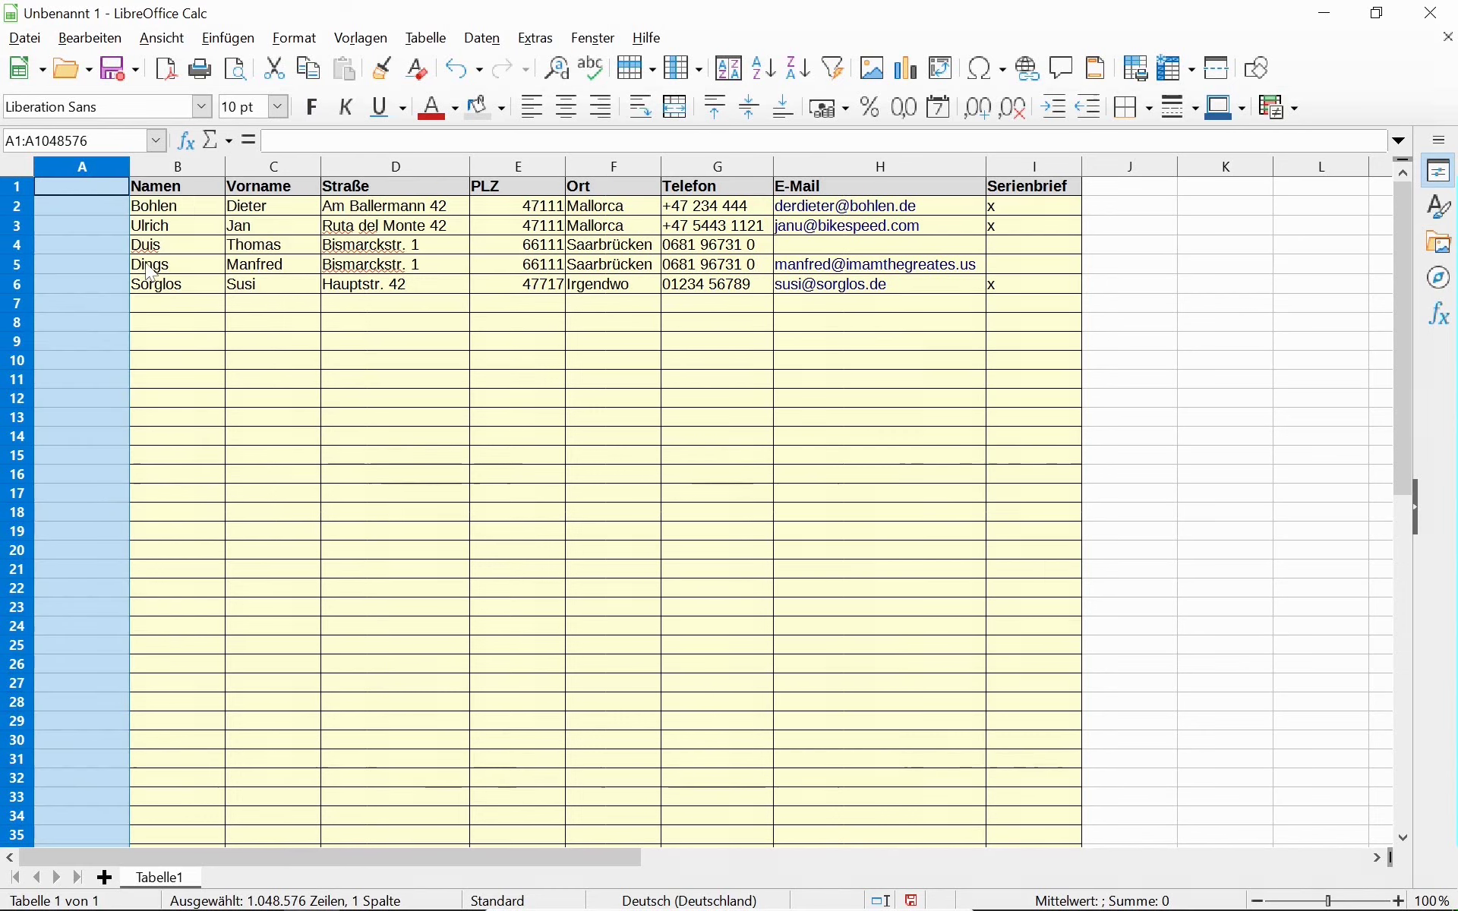
pyautogui.click(196, 164)
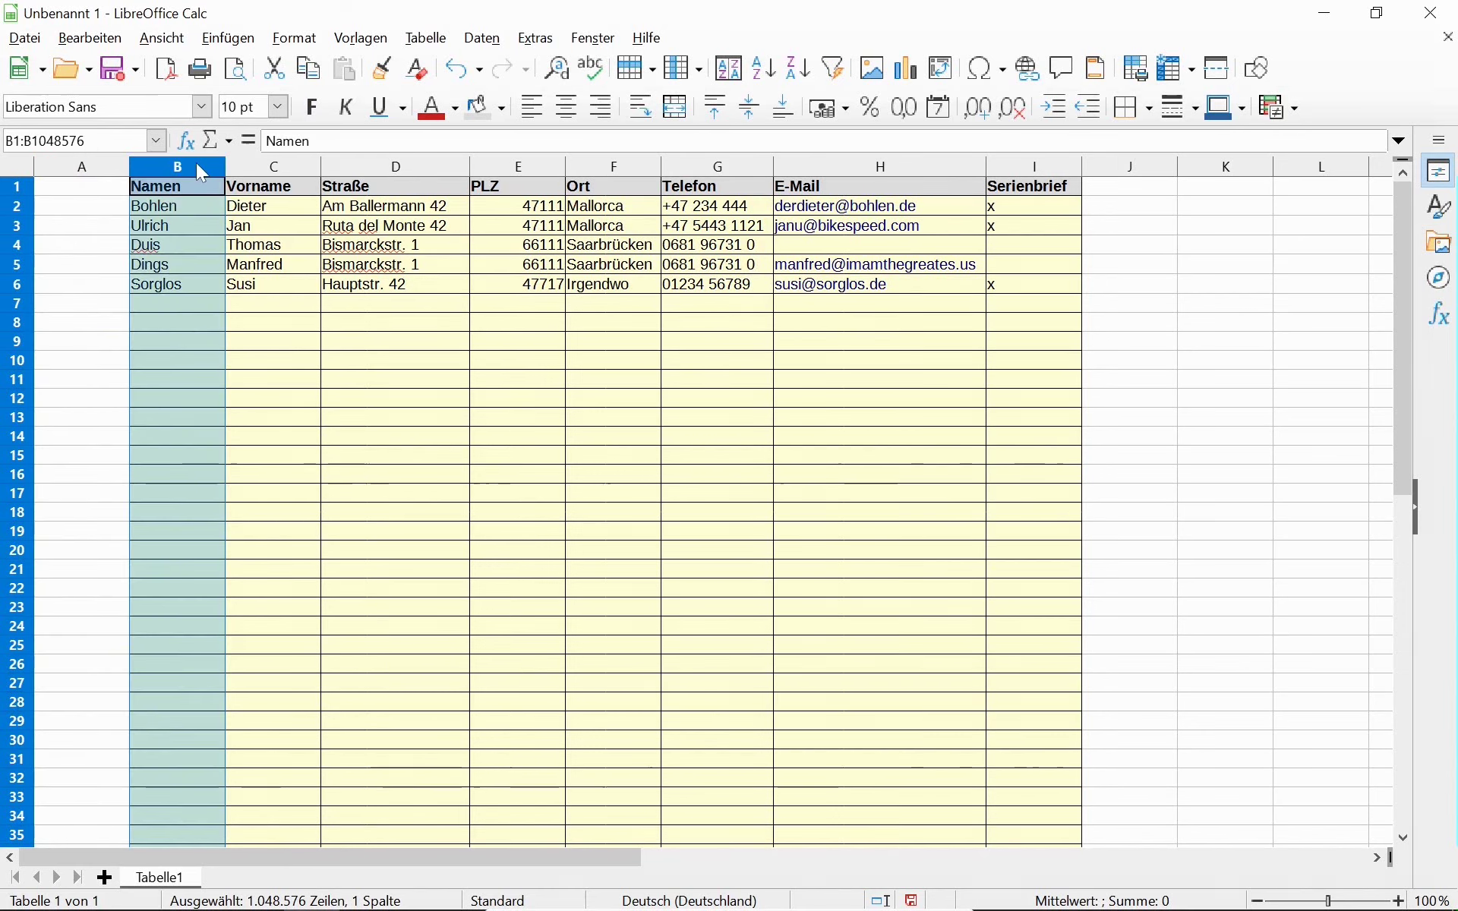
pyautogui.click(383, 68)
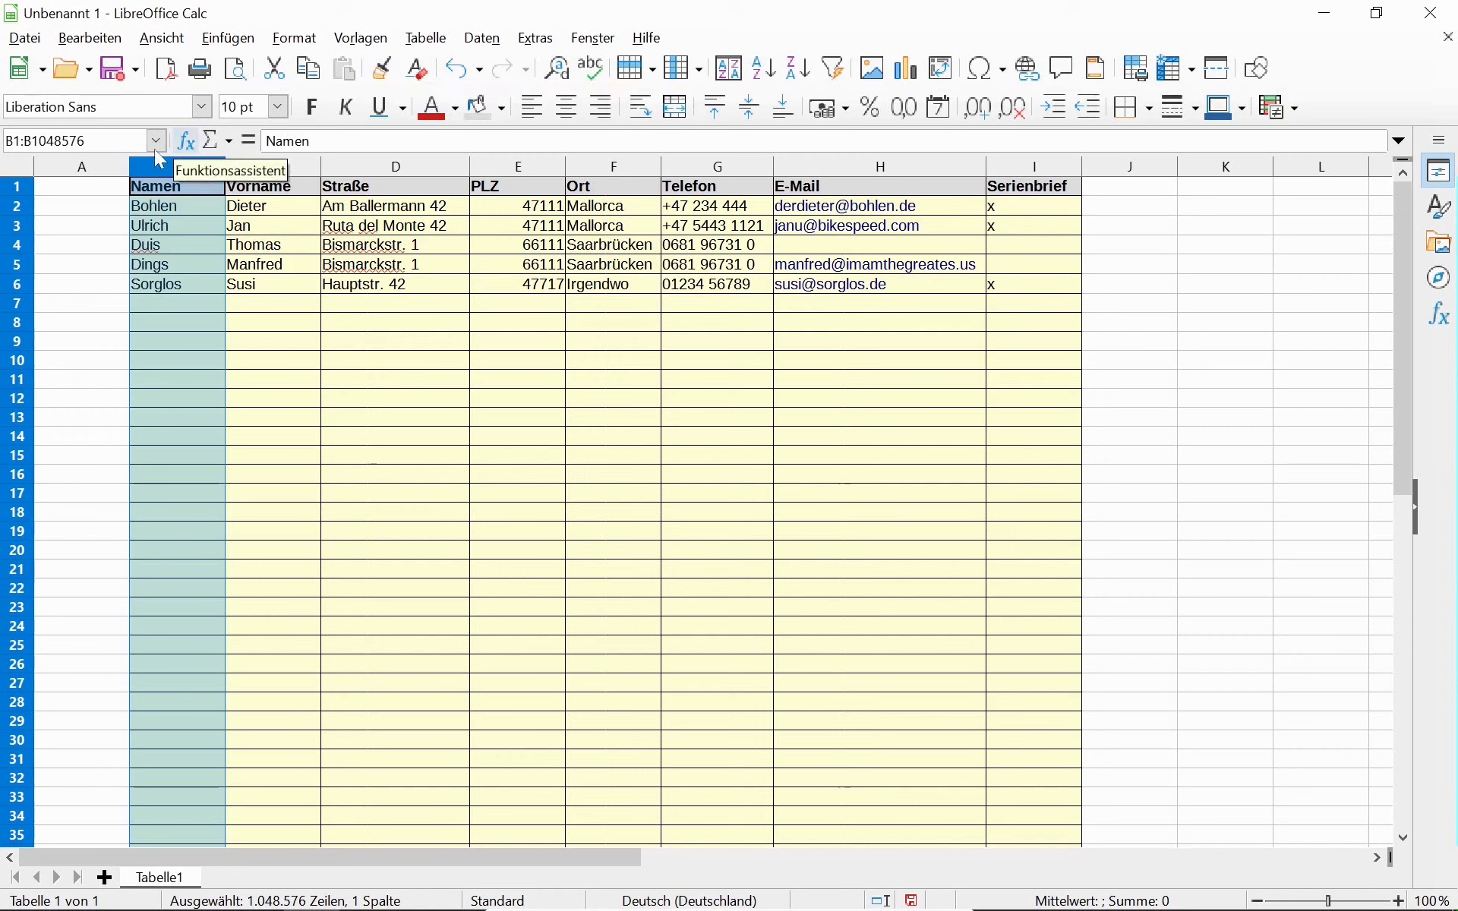
pyautogui.click(384, 75)
# Clone the formatting of B1:B101 onto A1:A101.
pyautogui.click(81, 168)
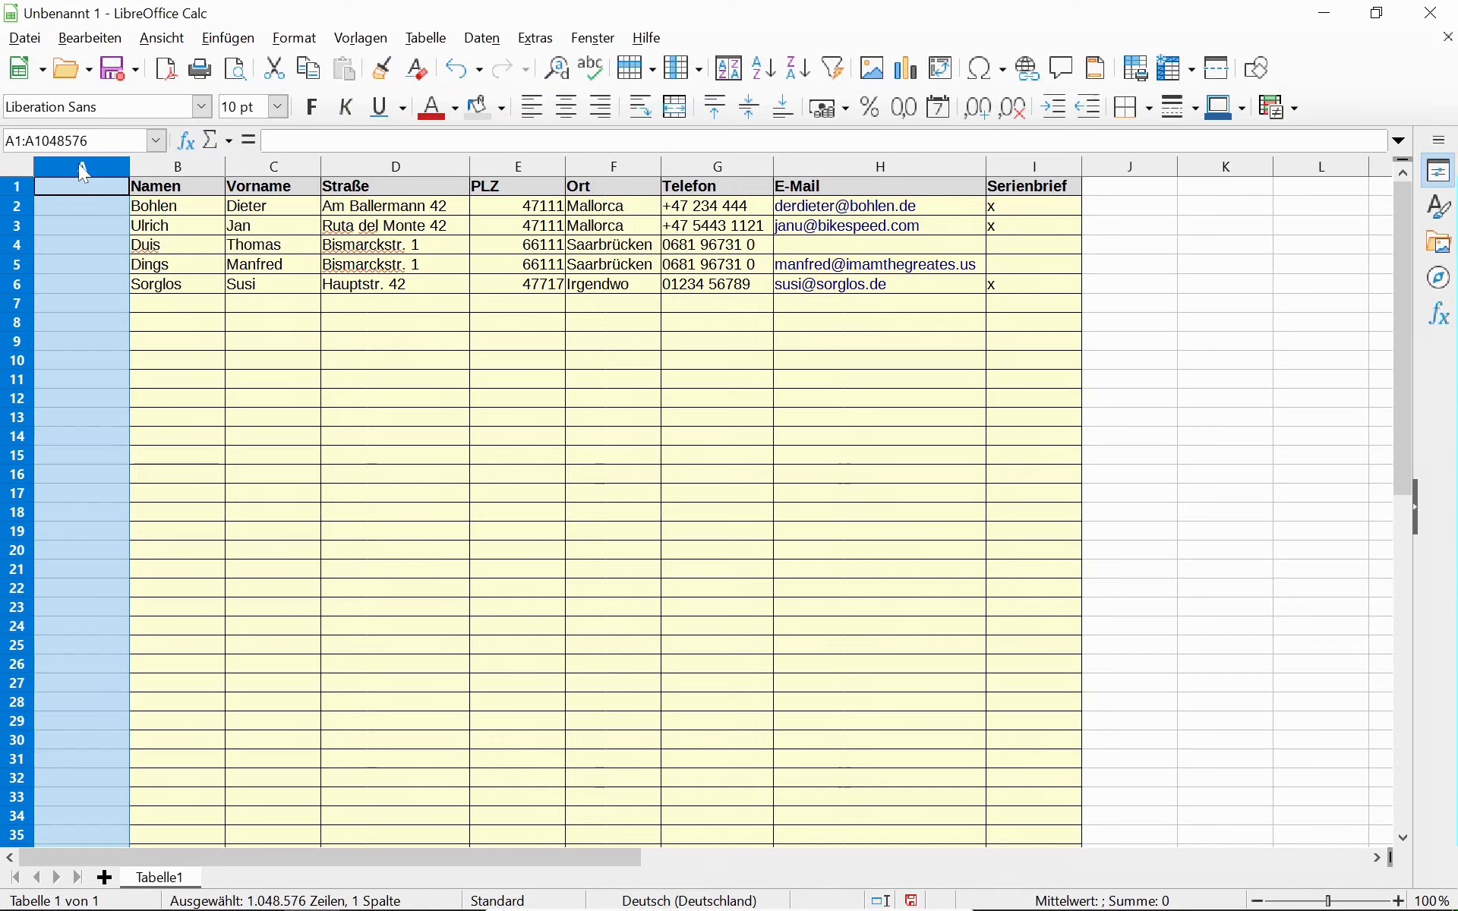
pyautogui.click(176, 194)
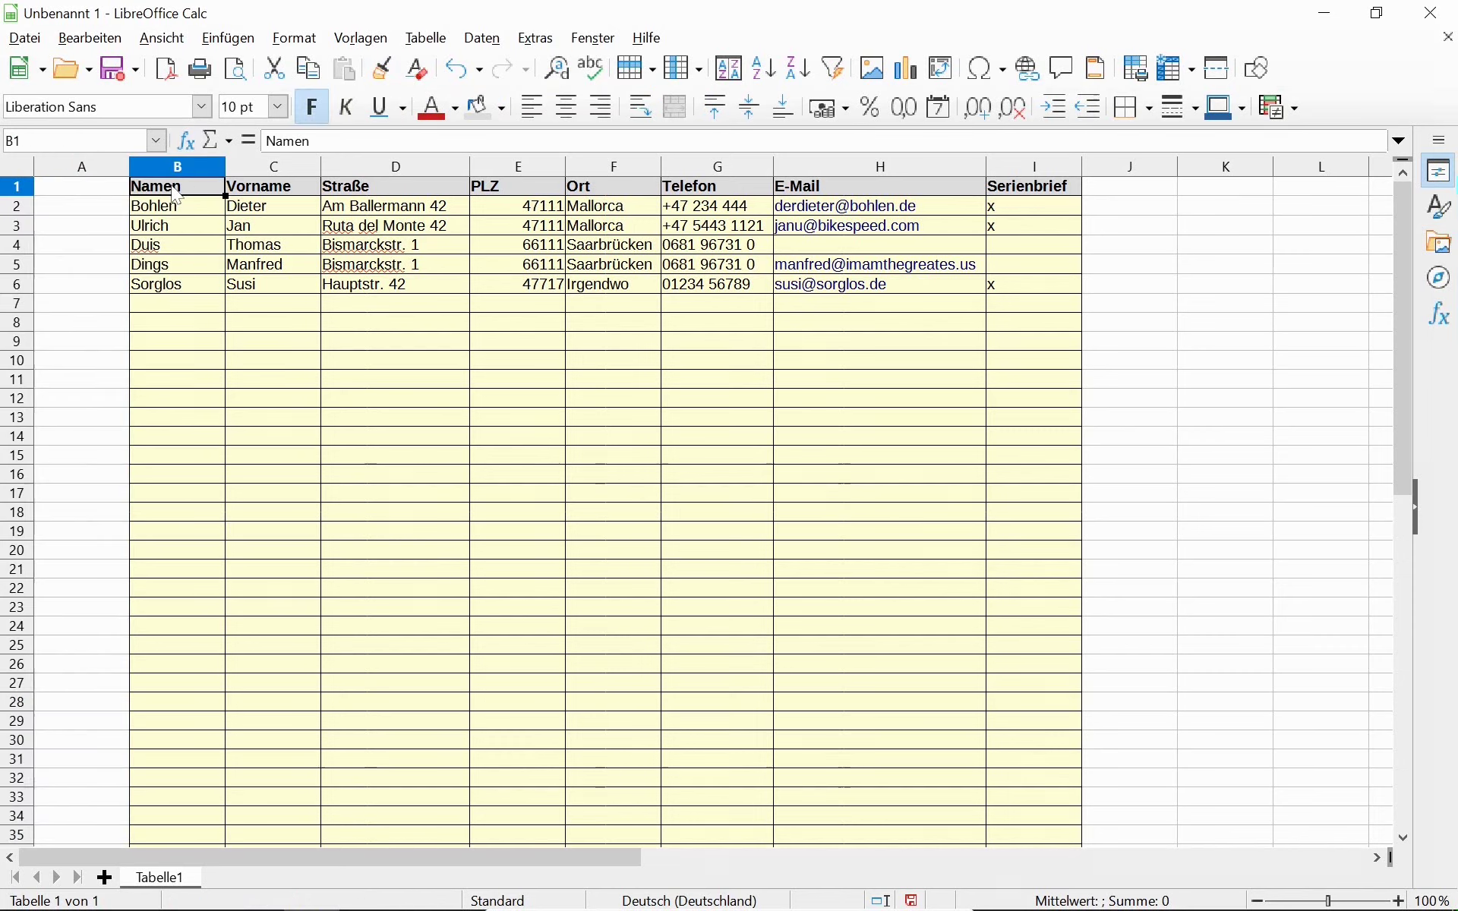
pyautogui.hotkey('ctrl', 'shift', 'Down')
pyautogui.hotkey('ctrl', 'shift', 'Down')
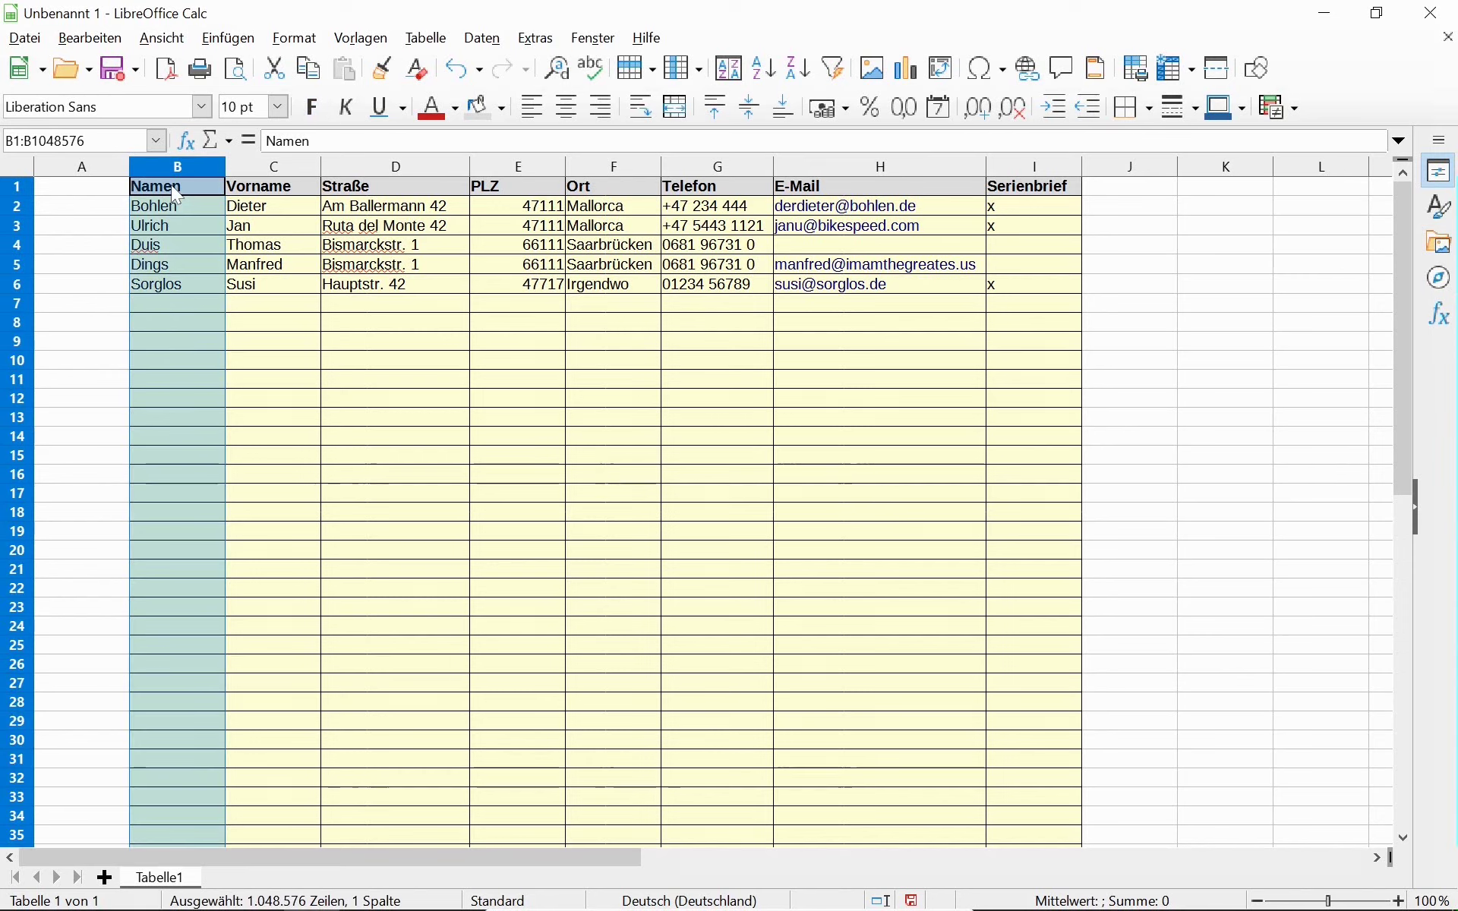
pyautogui.keyDown('ctrl'); pyautogui.scroll(-1, 341, 367); pyautogui.keyUp('ctrl')
pyautogui.scroll(-2, 345, 380)
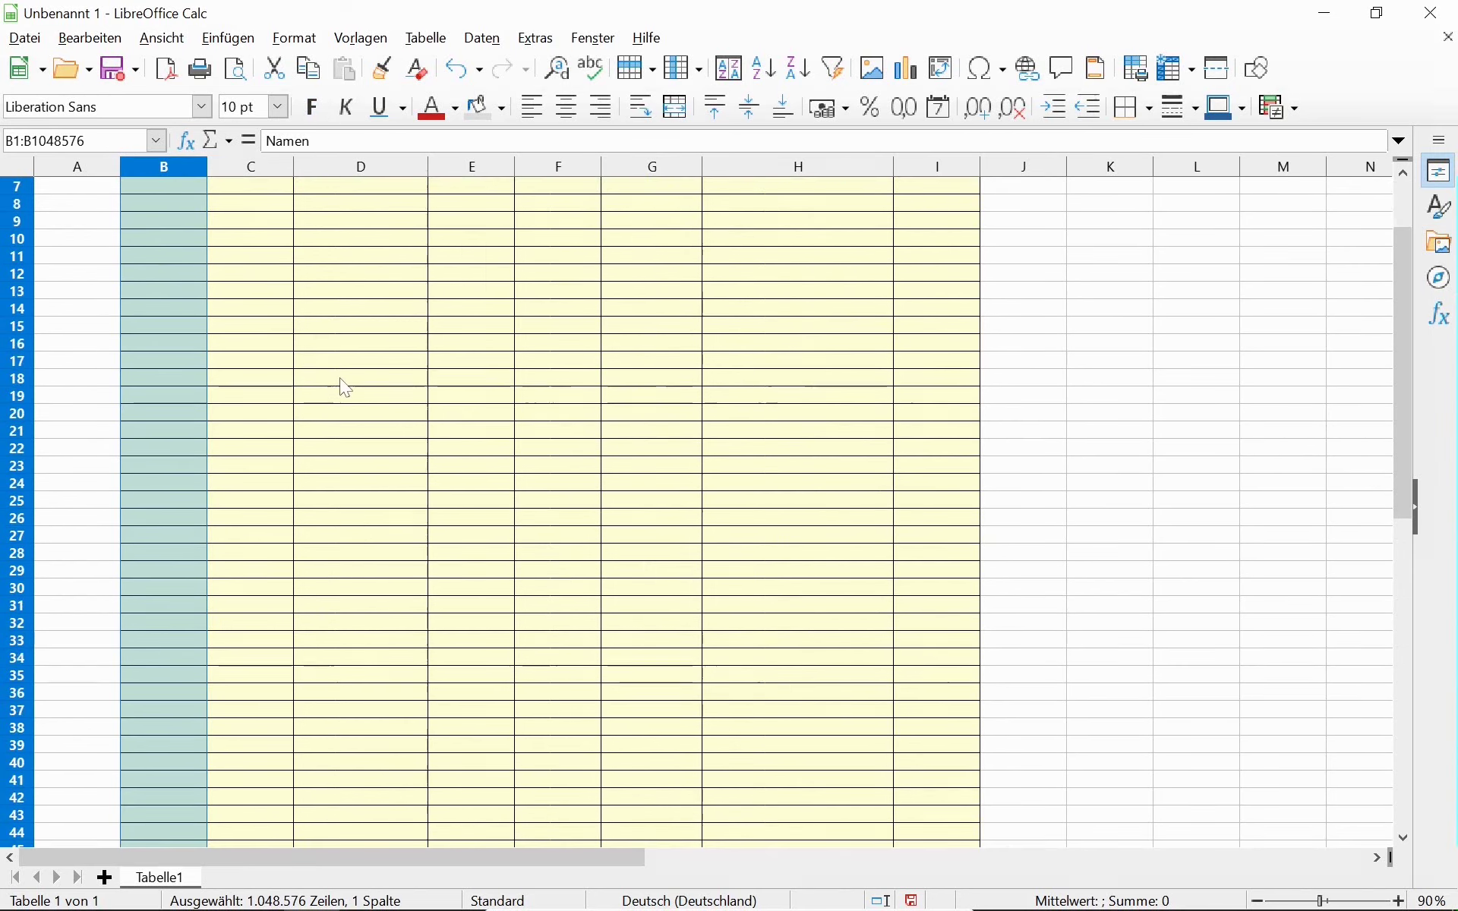
pyautogui.scroll(-20, 345, 388)
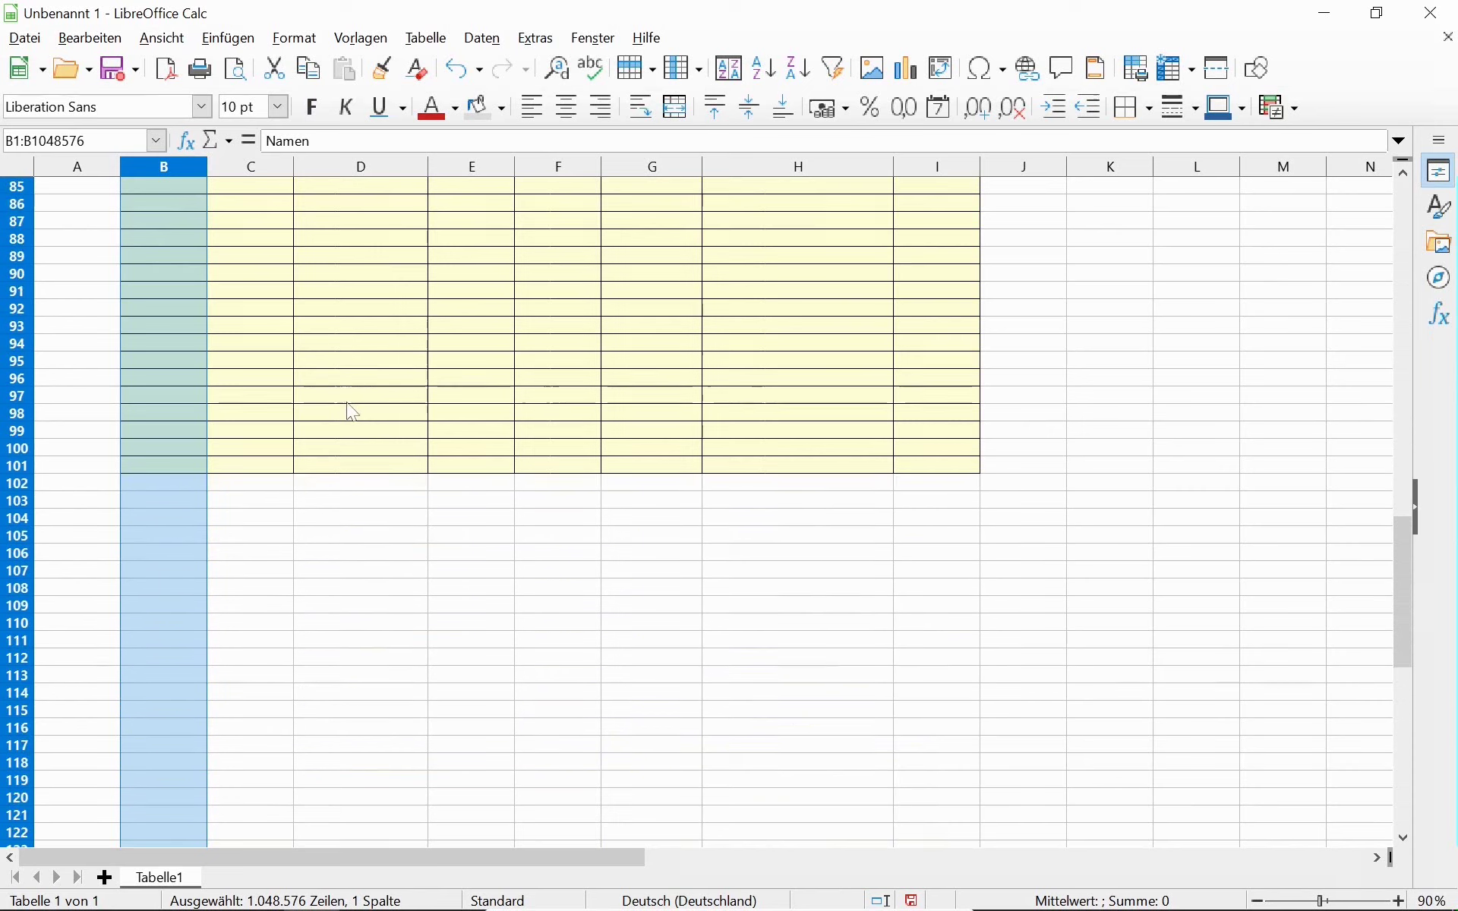
pyautogui.click(194, 465)
pyautogui.scroll(4, 288, 474)
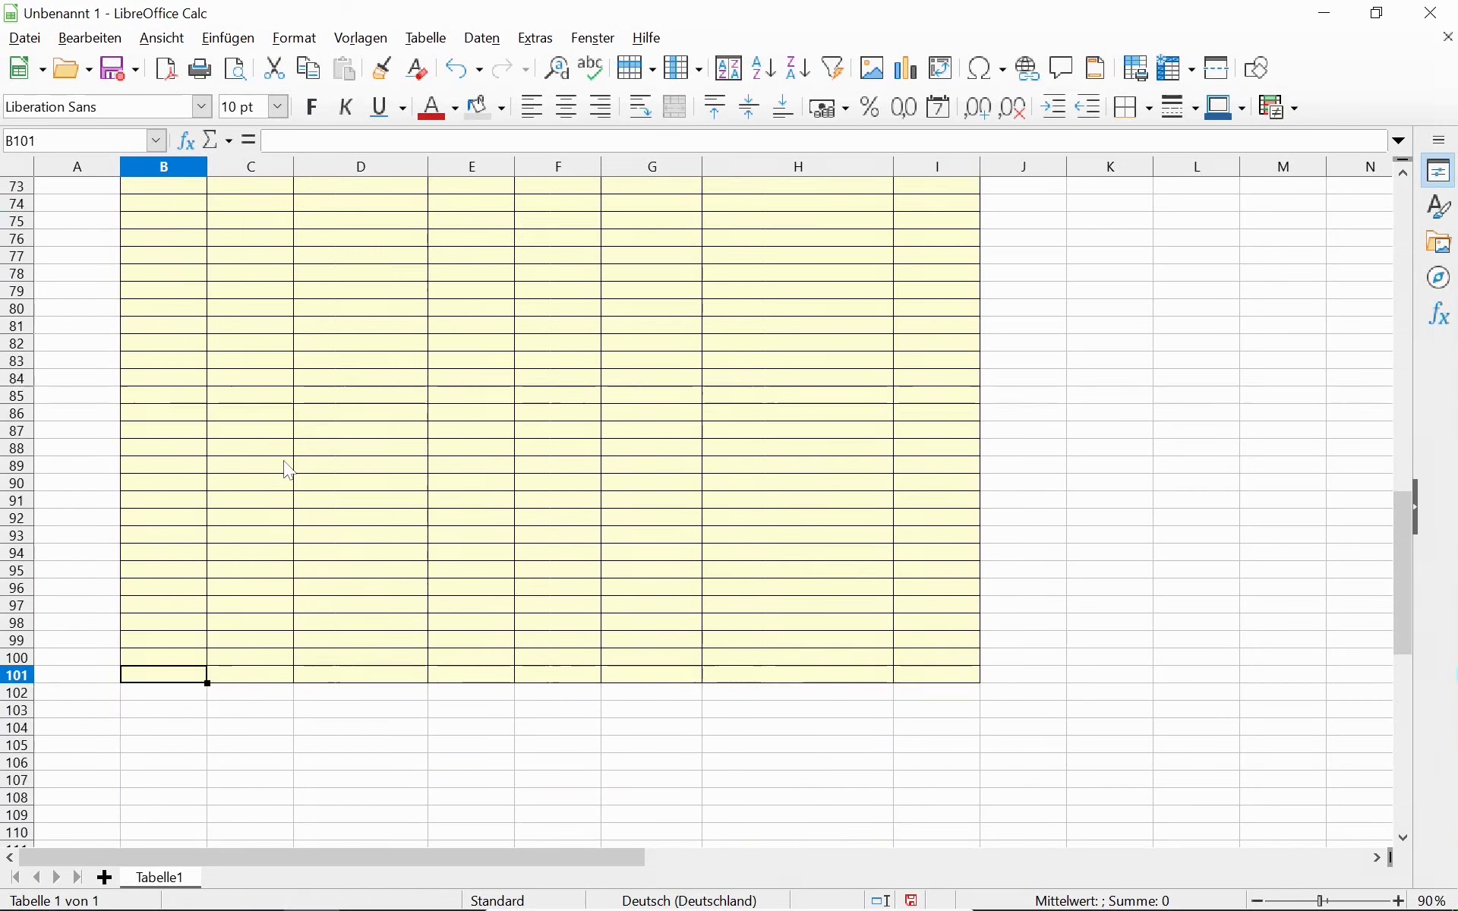
pyautogui.scroll(20, 288, 471)
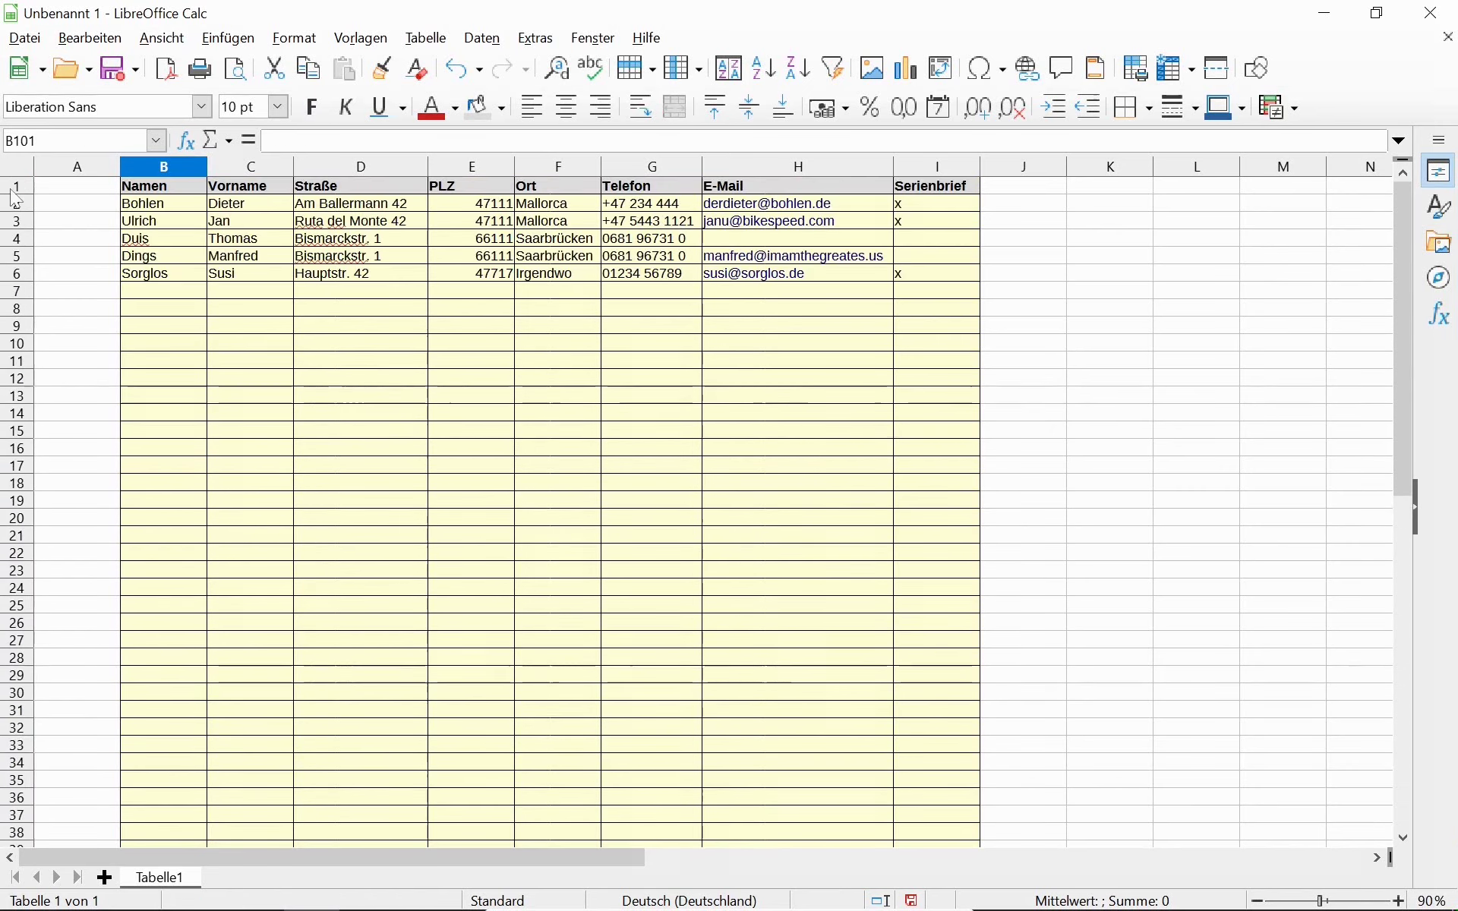
pyautogui.keyDown('shift'); pyautogui.click(161, 183); pyautogui.keyUp('shift')
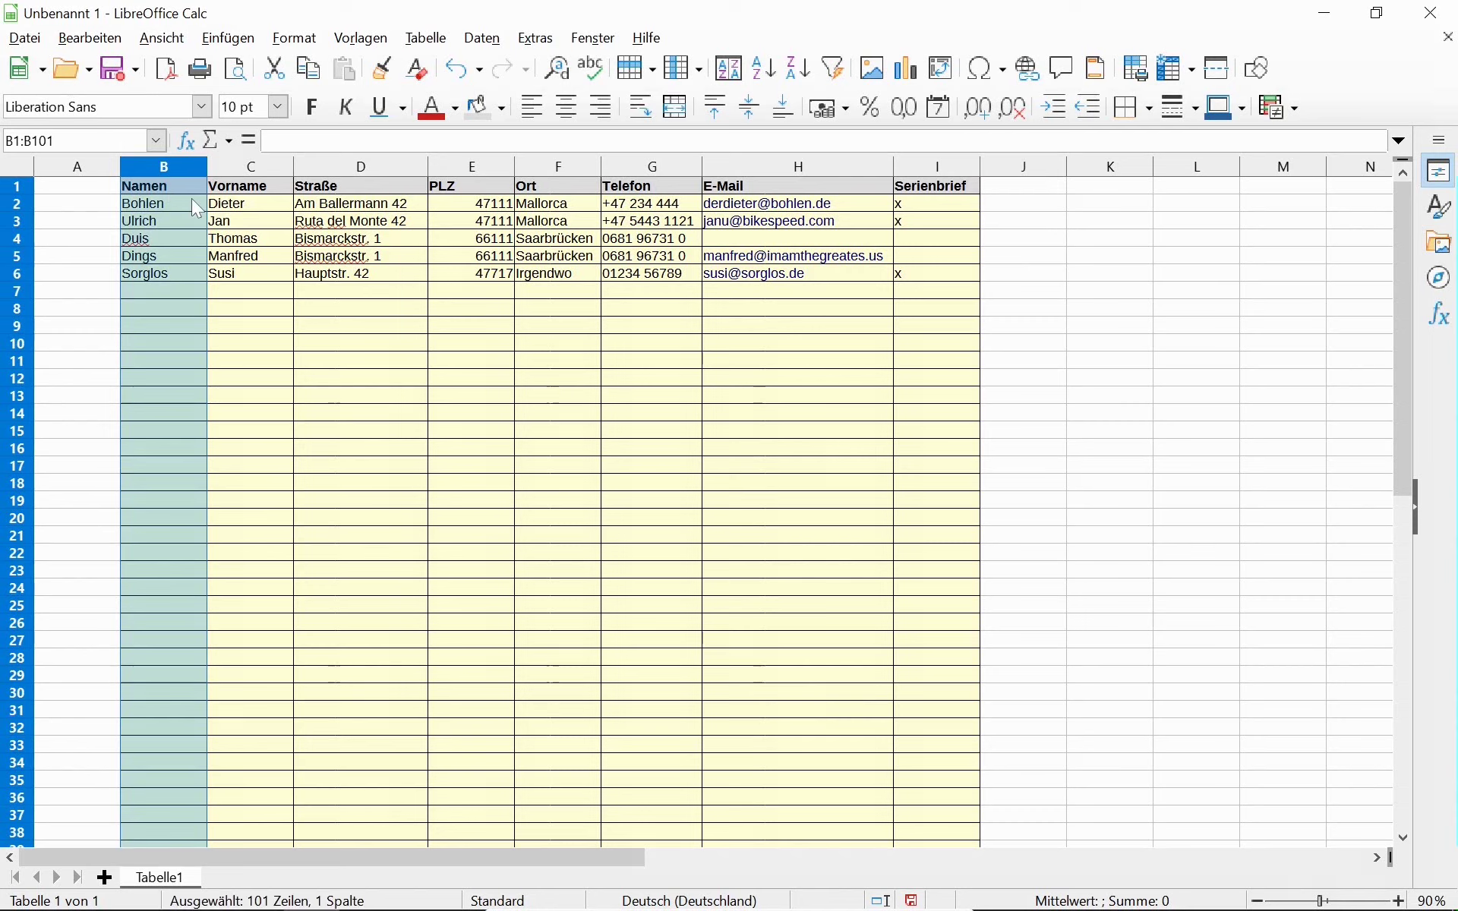
pyautogui.click(384, 69)
pyautogui.moveTo(76, 185)
pyautogui.mouseDown()
pyautogui.moveTo(75, 839)
pyautogui.moveTo(62, 902)
pyautogui.moveTo(65, 416)
pyautogui.moveTo(45, 261)
pyautogui.moveTo(62, 571)
pyautogui.mouseUp()
pyautogui.scroll(12, 54, 423)
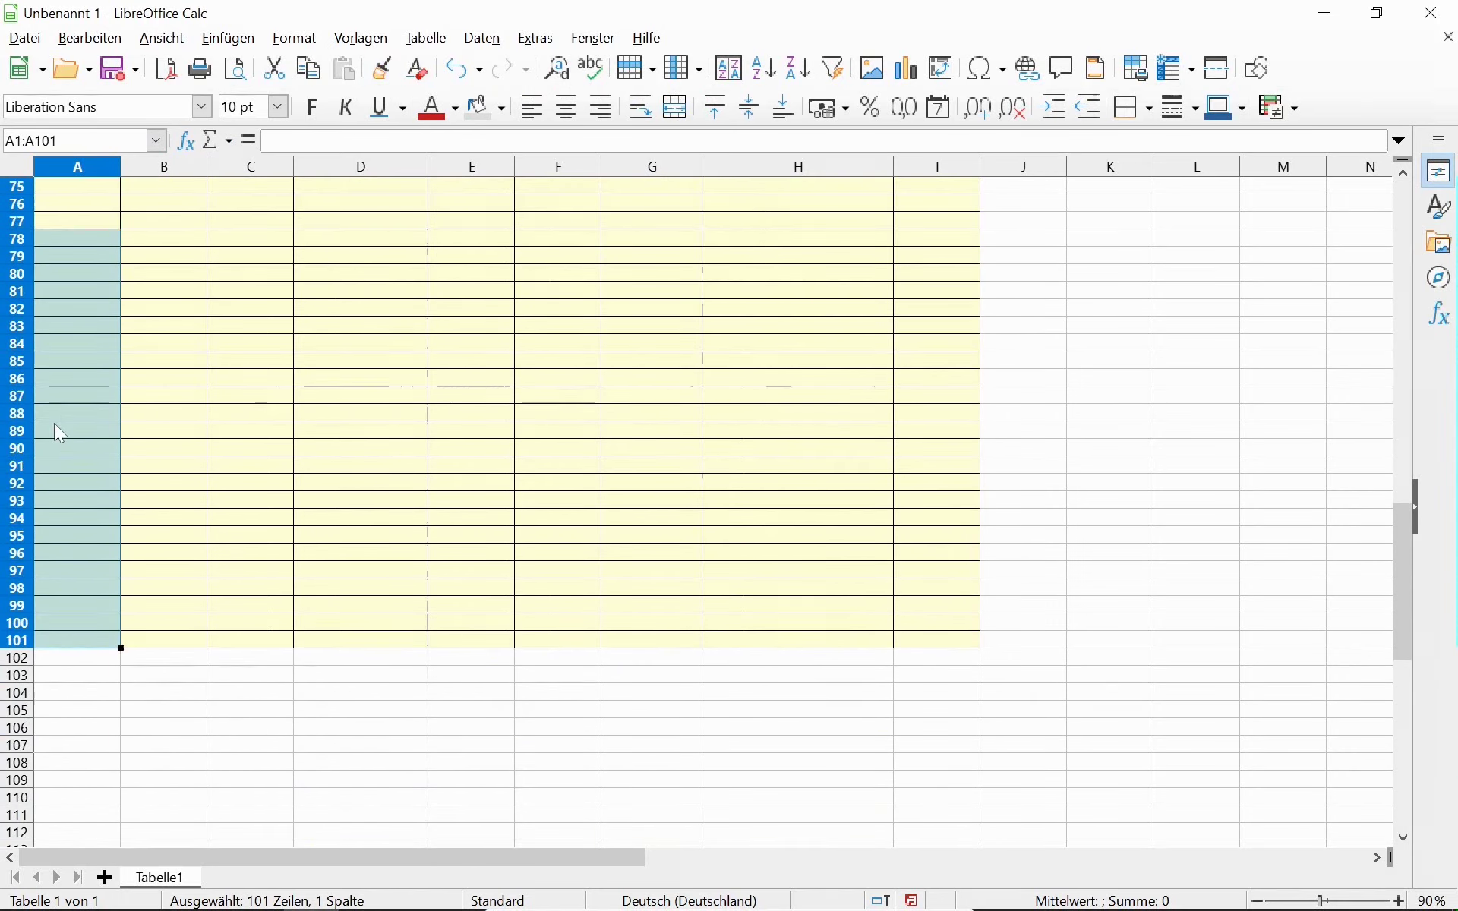
pyautogui.scroll(14, 56, 399)
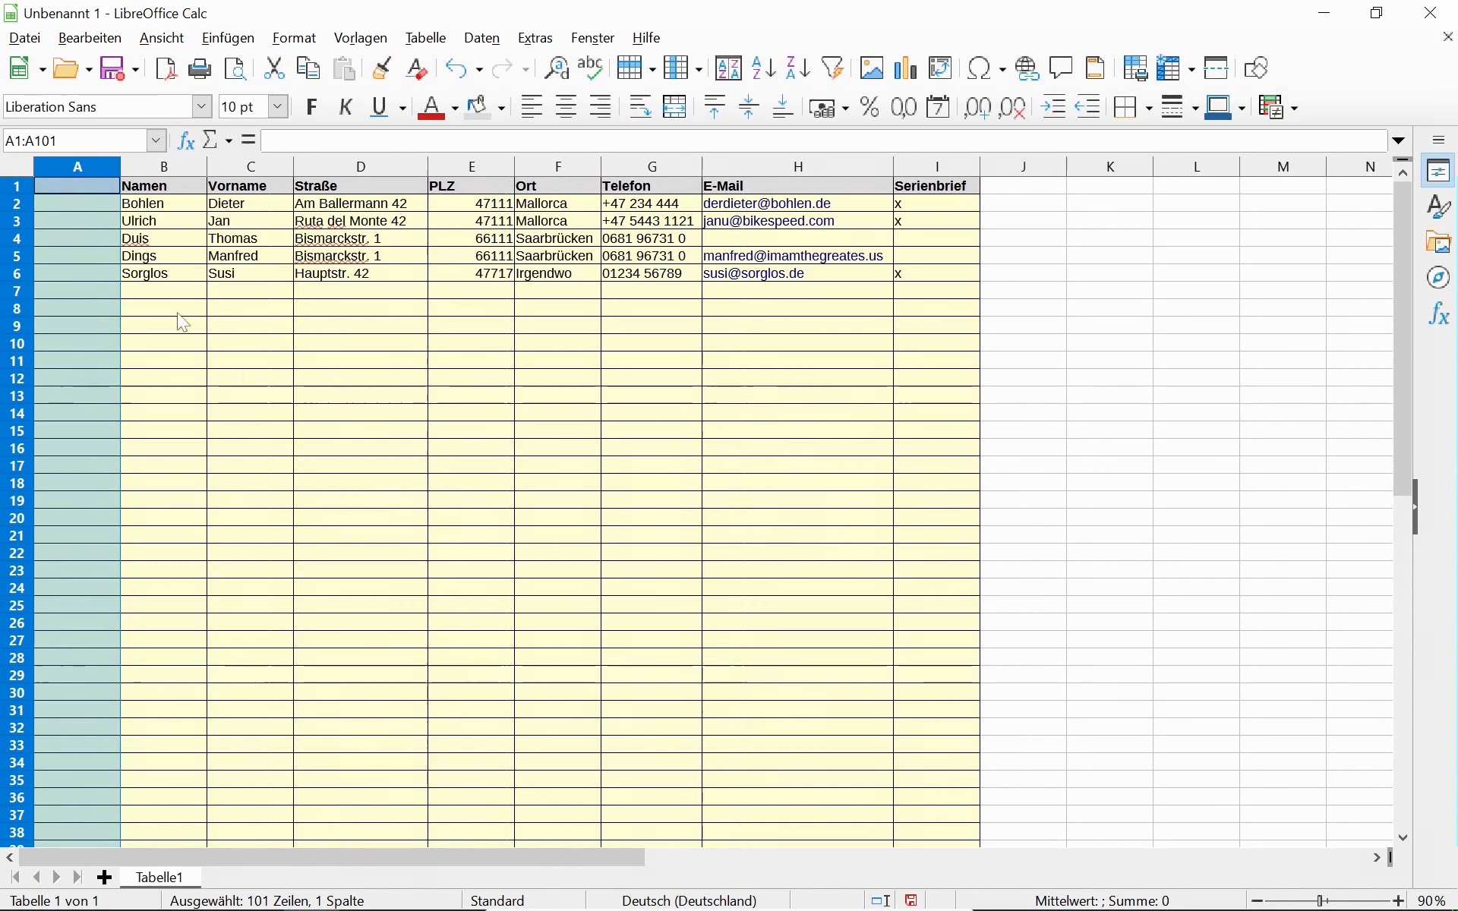
# Head column A with Titel and enter Prof. Dr. in A2.
pyautogui.click(99, 183)
pyautogui.write('Titel')
pyautogui.press('Return')
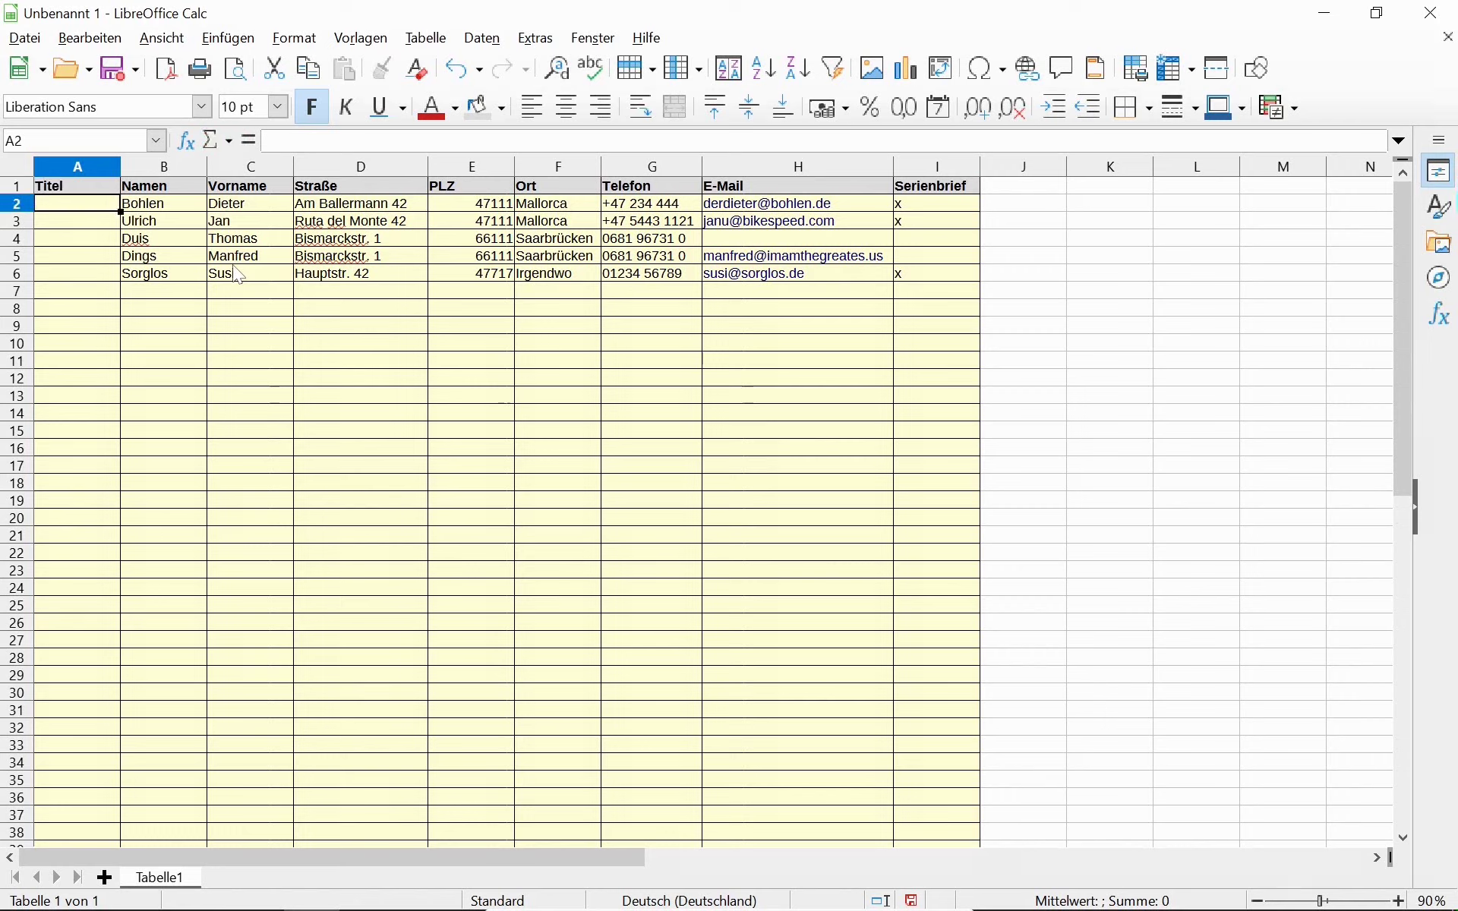
pyautogui.write('Prof. Dr')
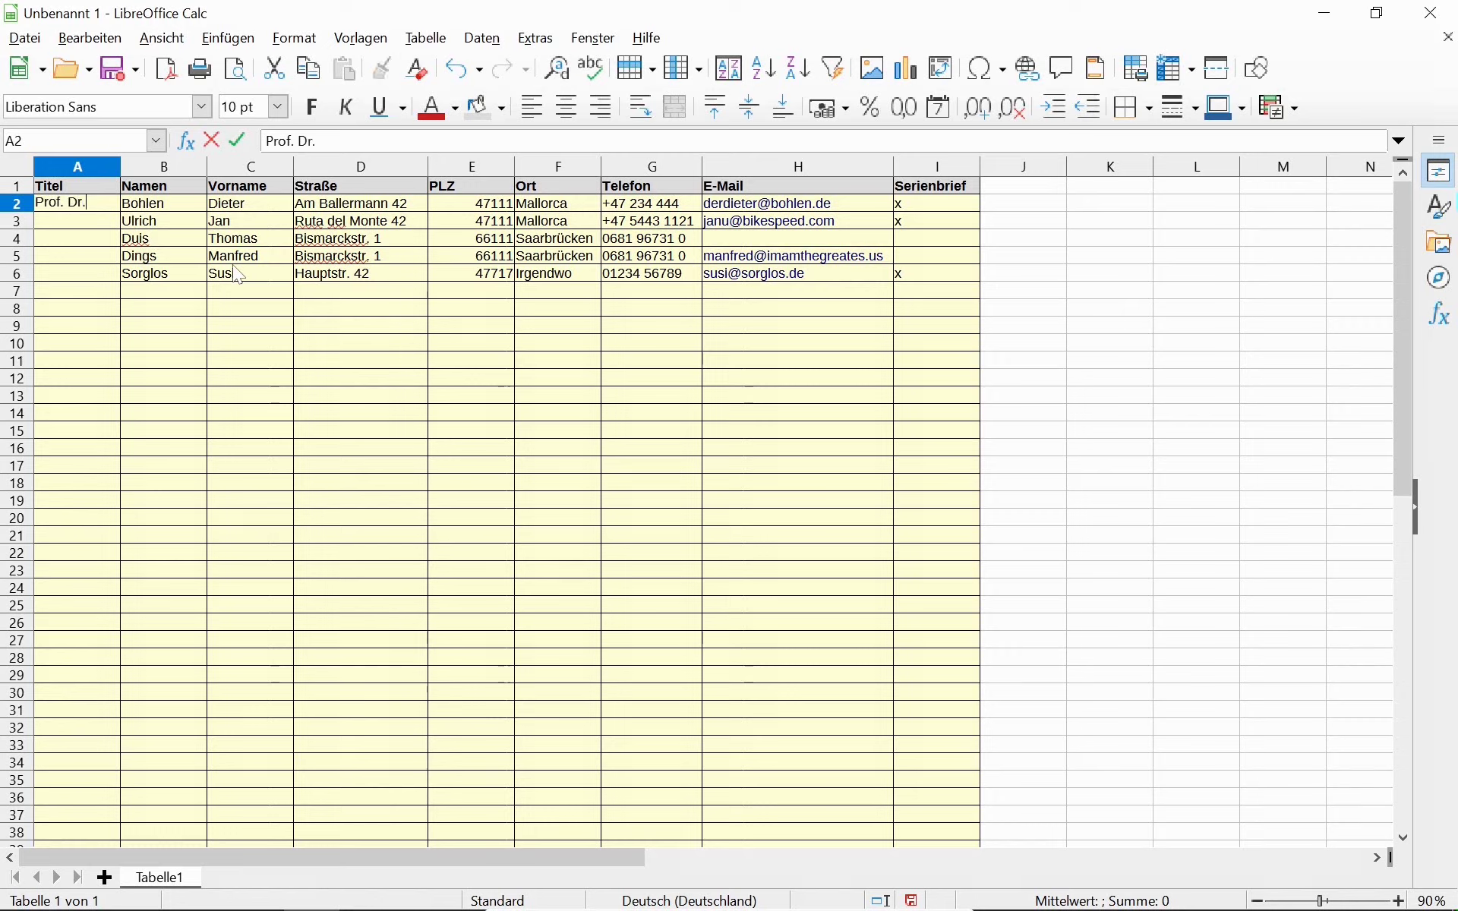
pyautogui.write('.')
pyautogui.press('Return')
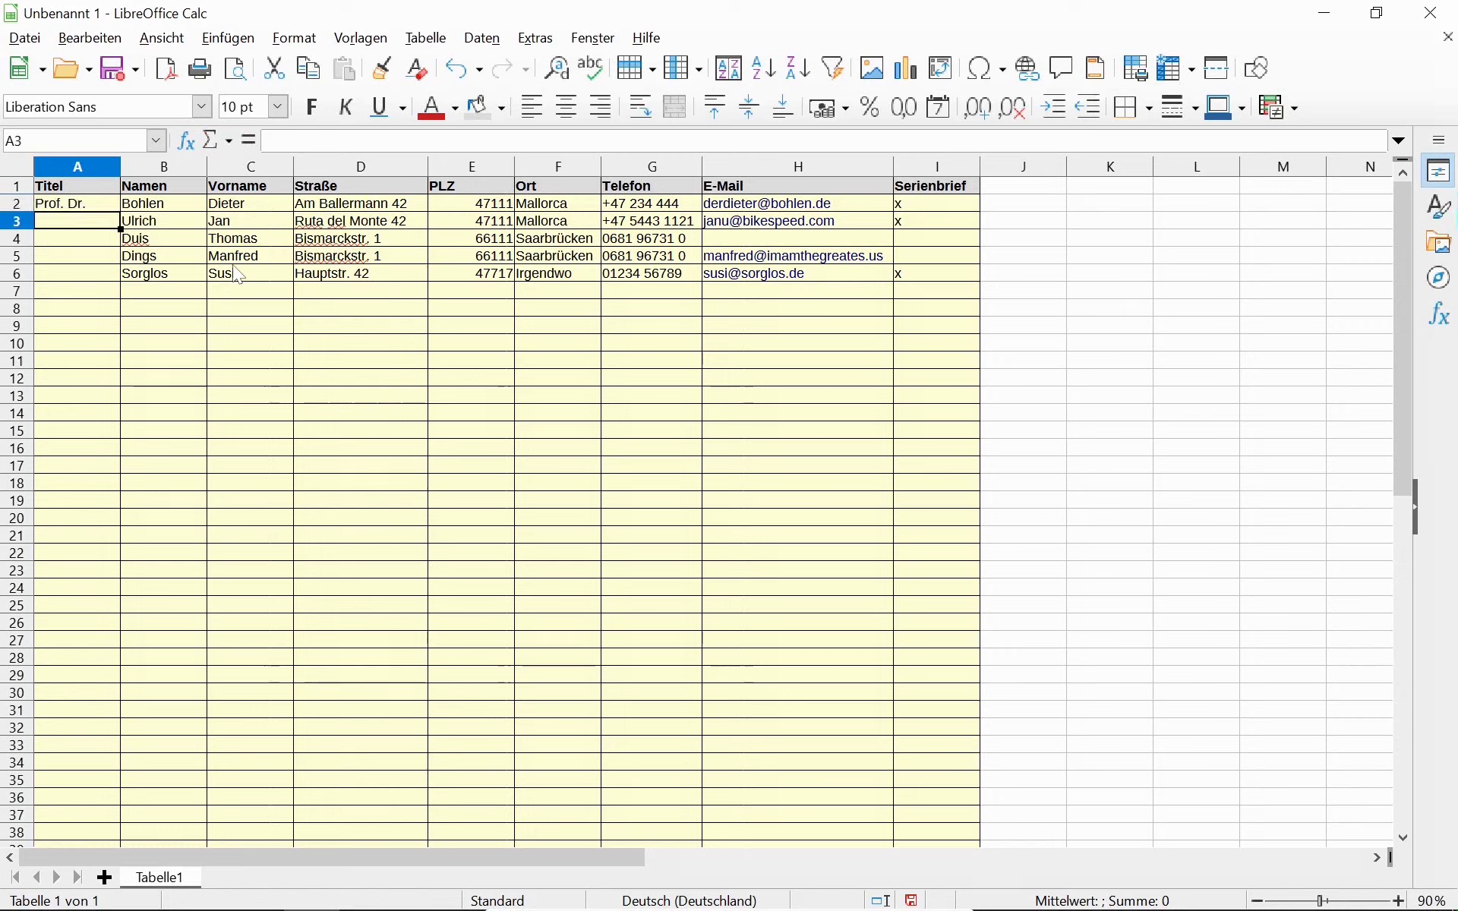
pyautogui.press('Return')
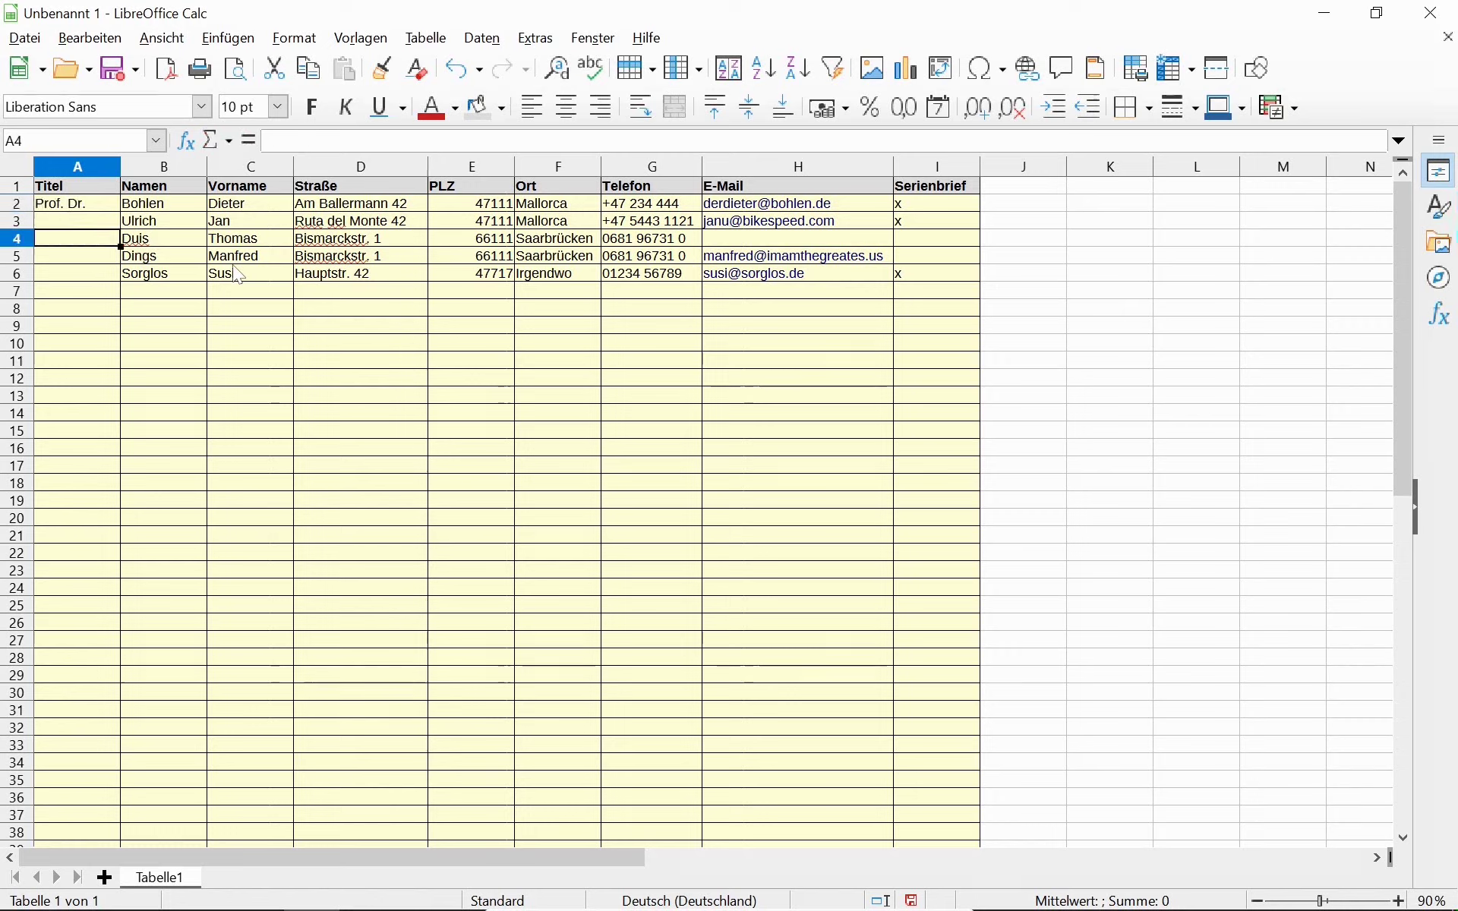
# Enter Prof. in A4 and A5 and Dr. in A6.
pyautogui.write('Prof. Dr.')
pyautogui.press('BackSpace')
pyautogui.press('BackSpace')
pyautogui.press('BackSpace')
pyautogui.press('BackSpace')
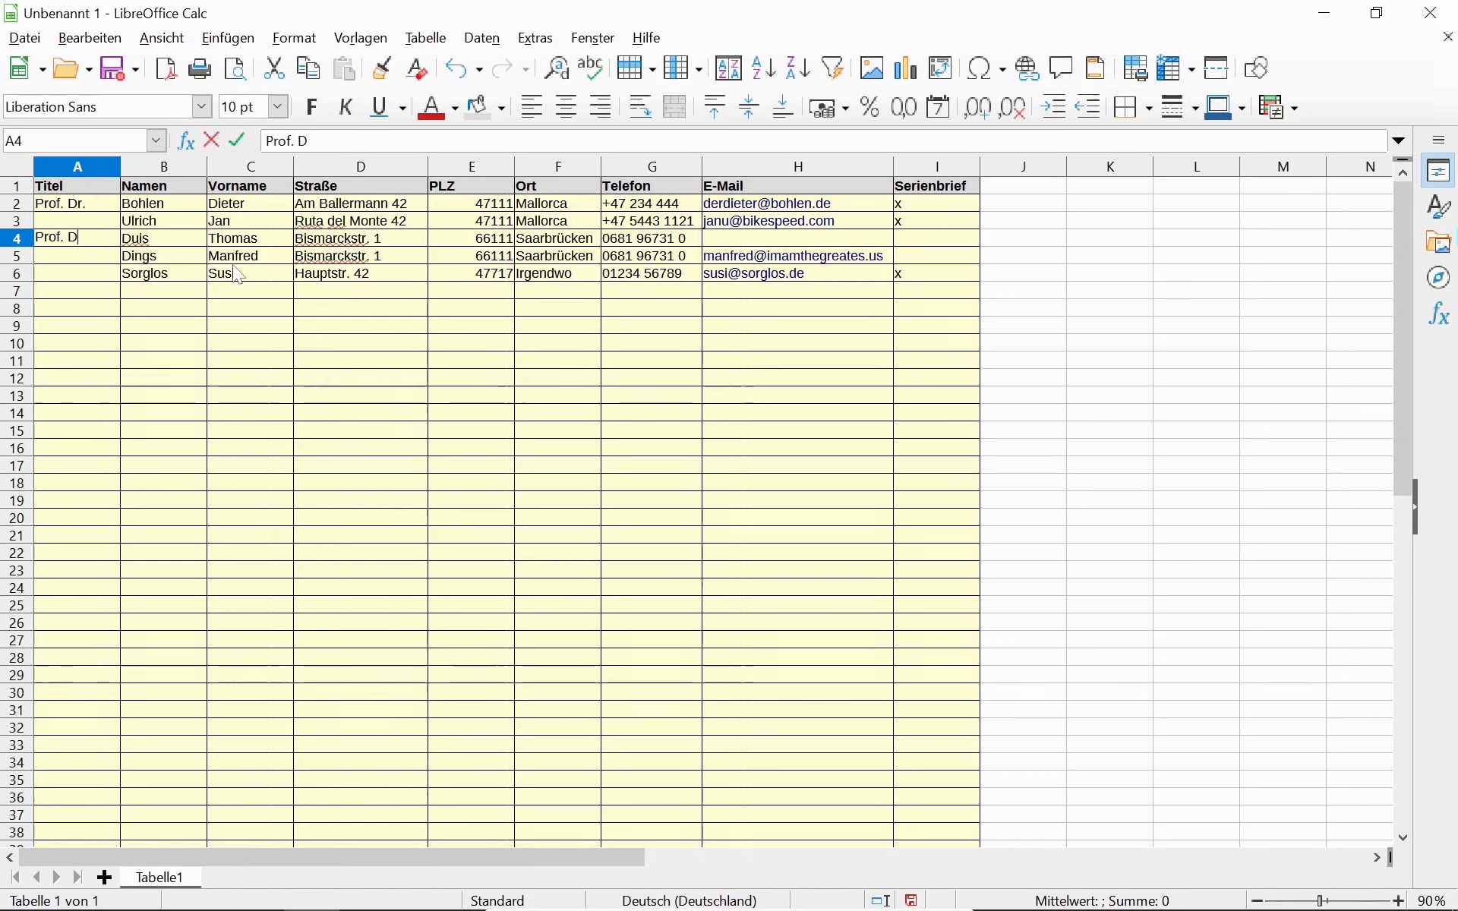
pyautogui.press('Return')
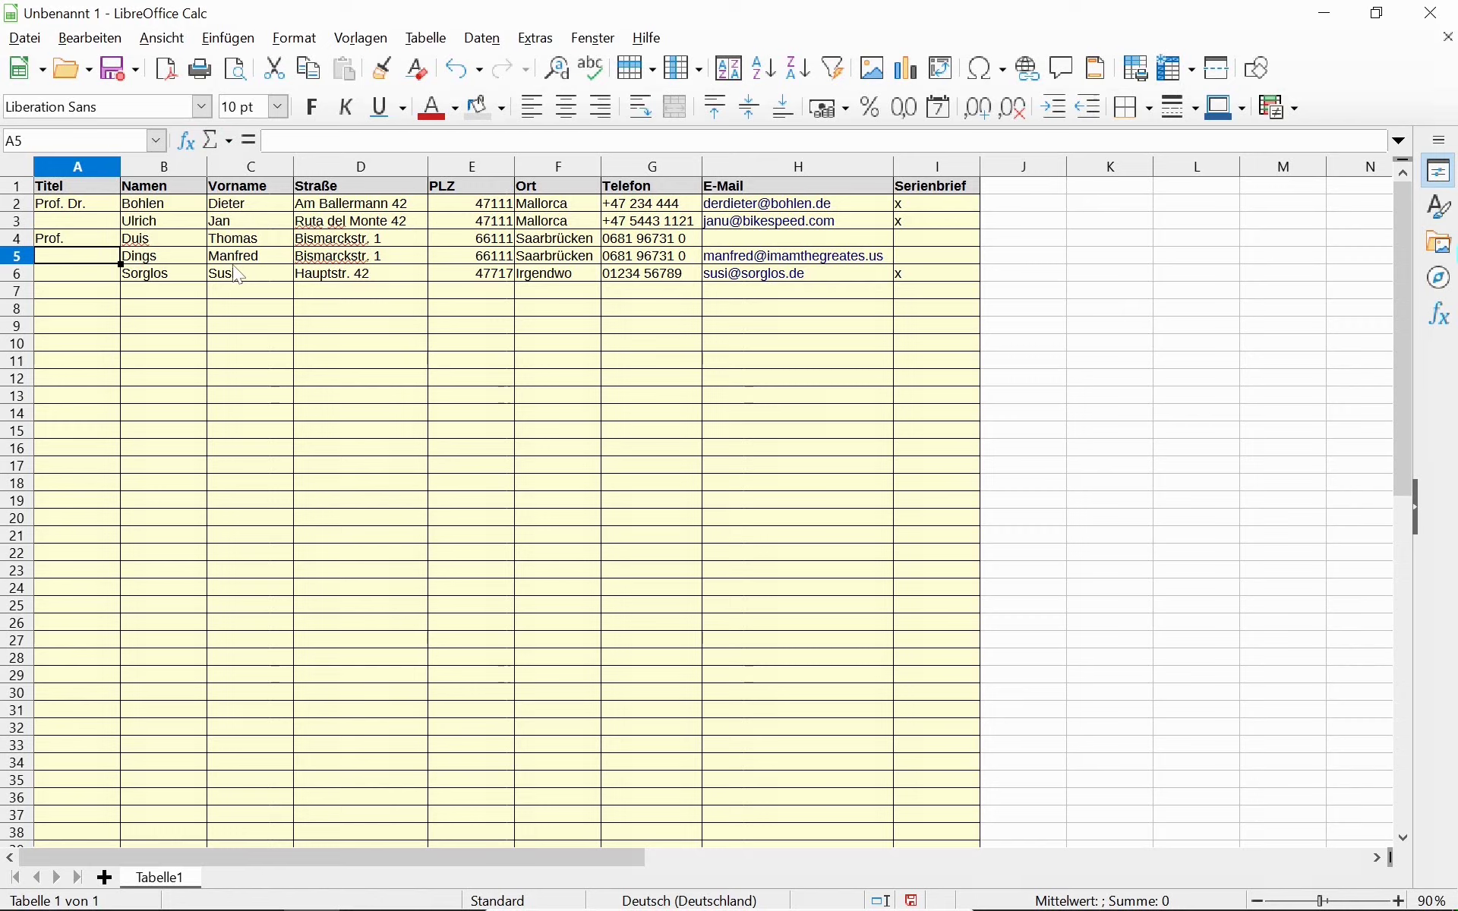
pyautogui.write('Prof.')
pyautogui.press('Return')
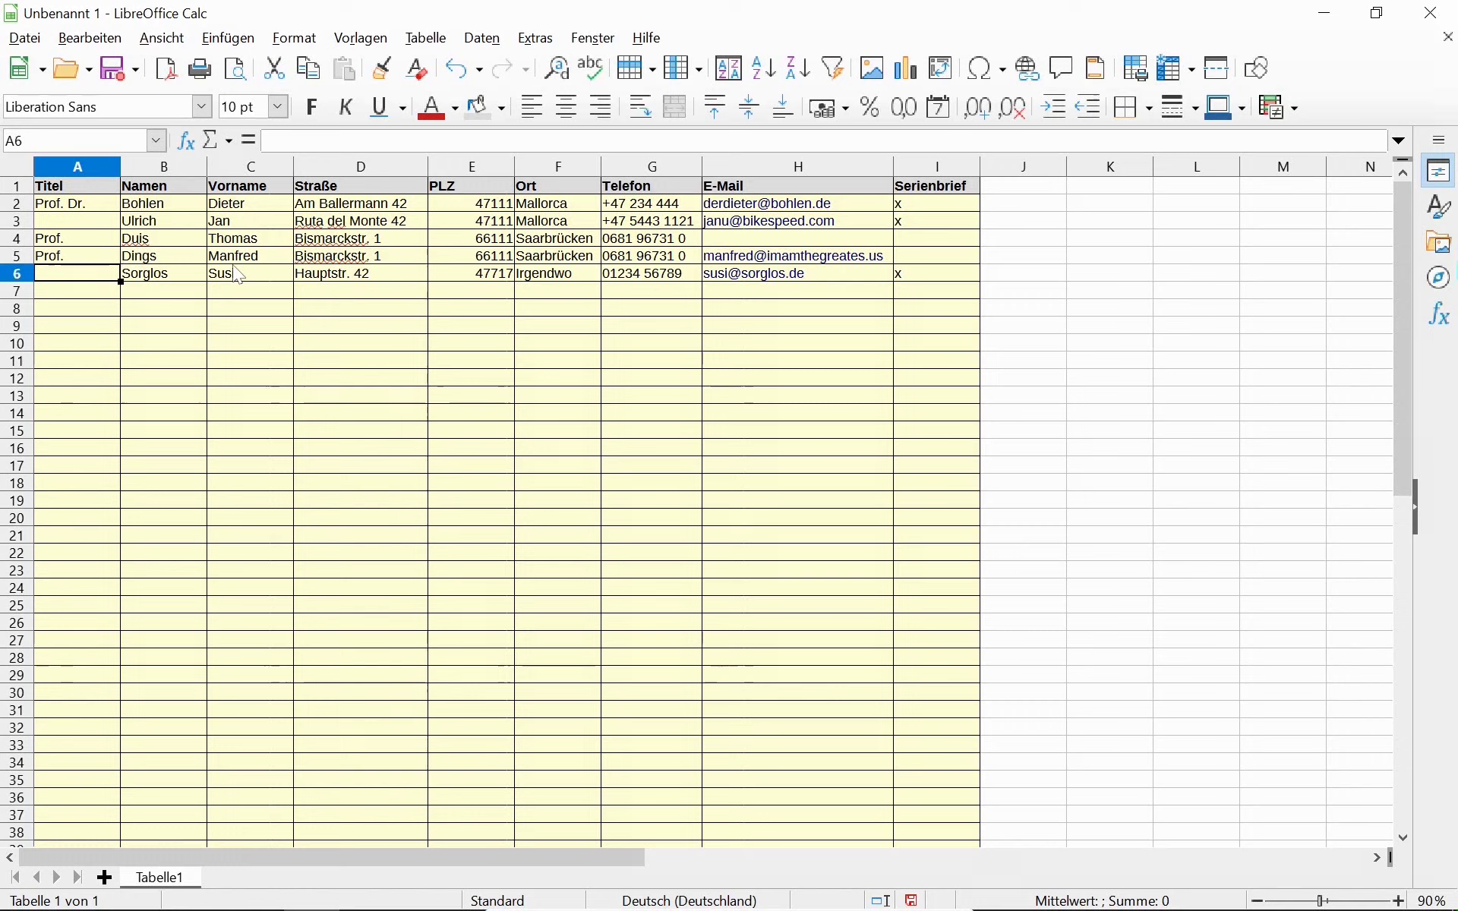
pyautogui.write('Dr.')
pyautogui.press('Return')
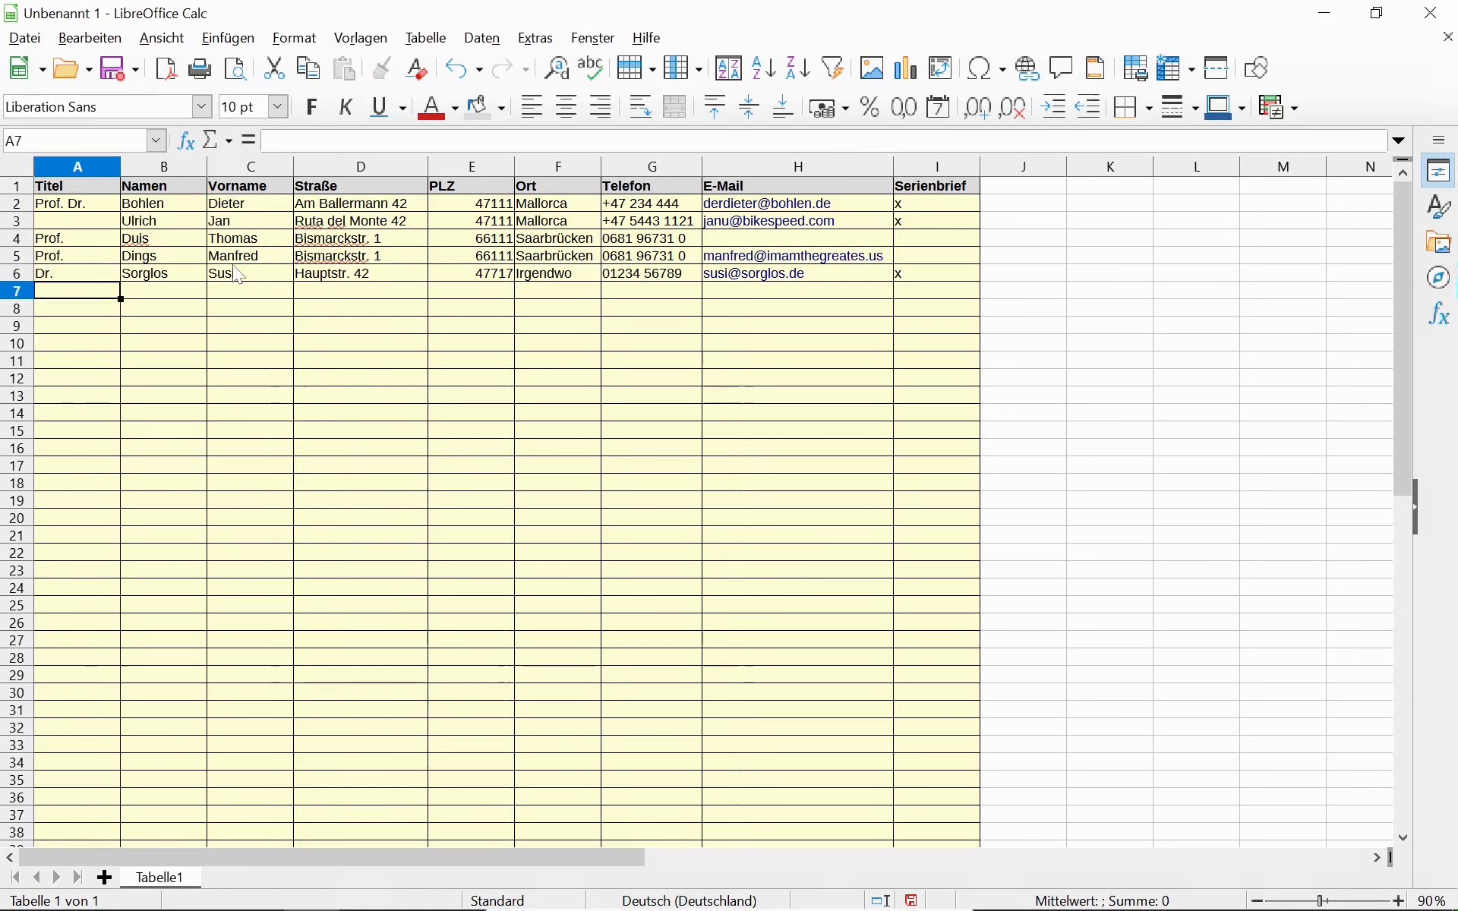
pyautogui.press('Up')
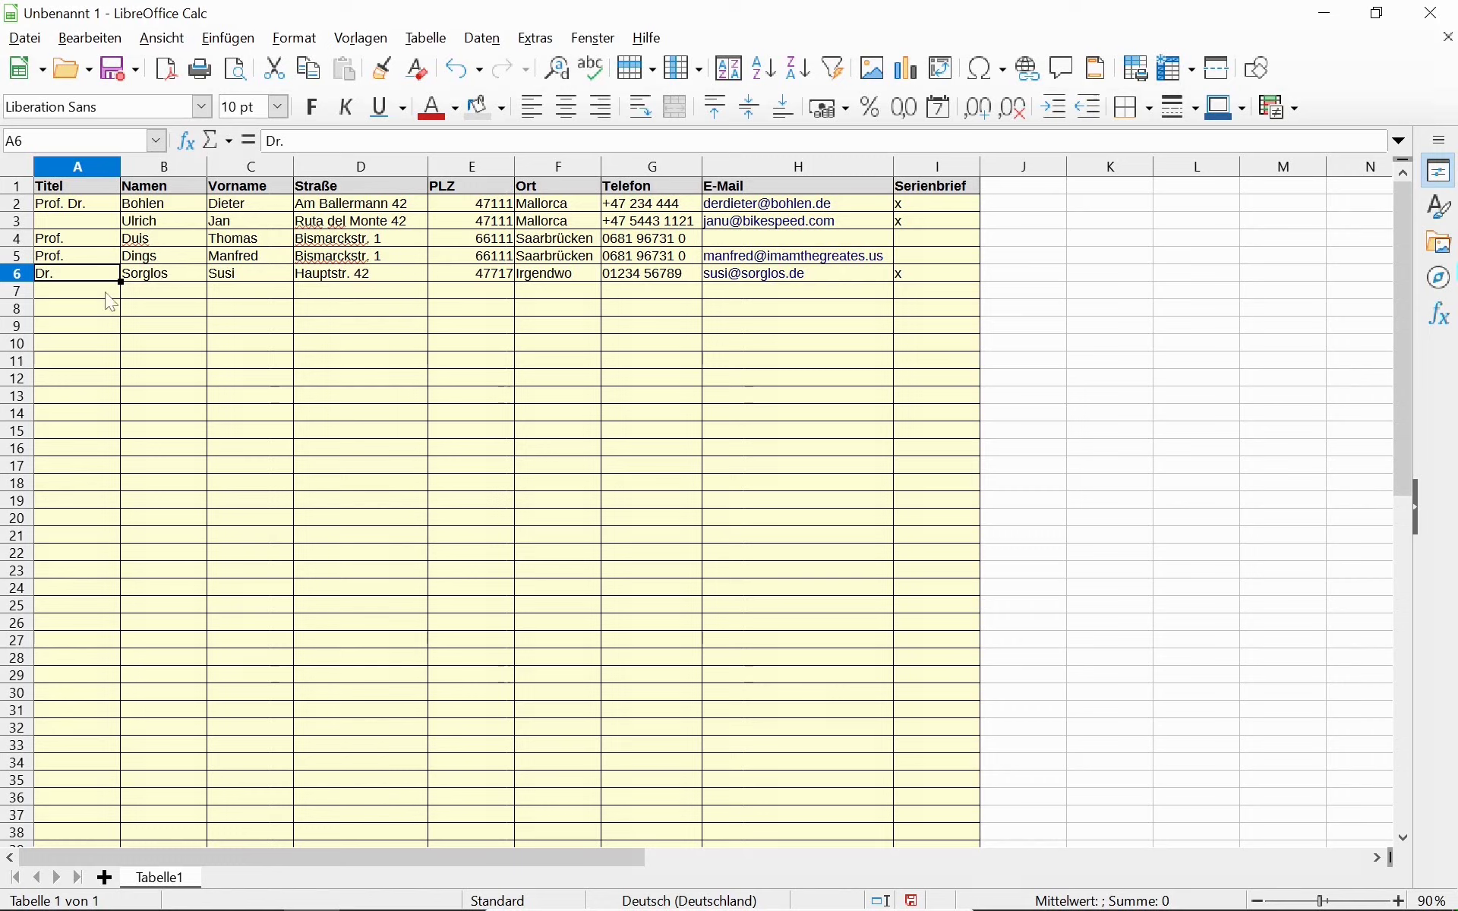
pyautogui.click(84, 294)
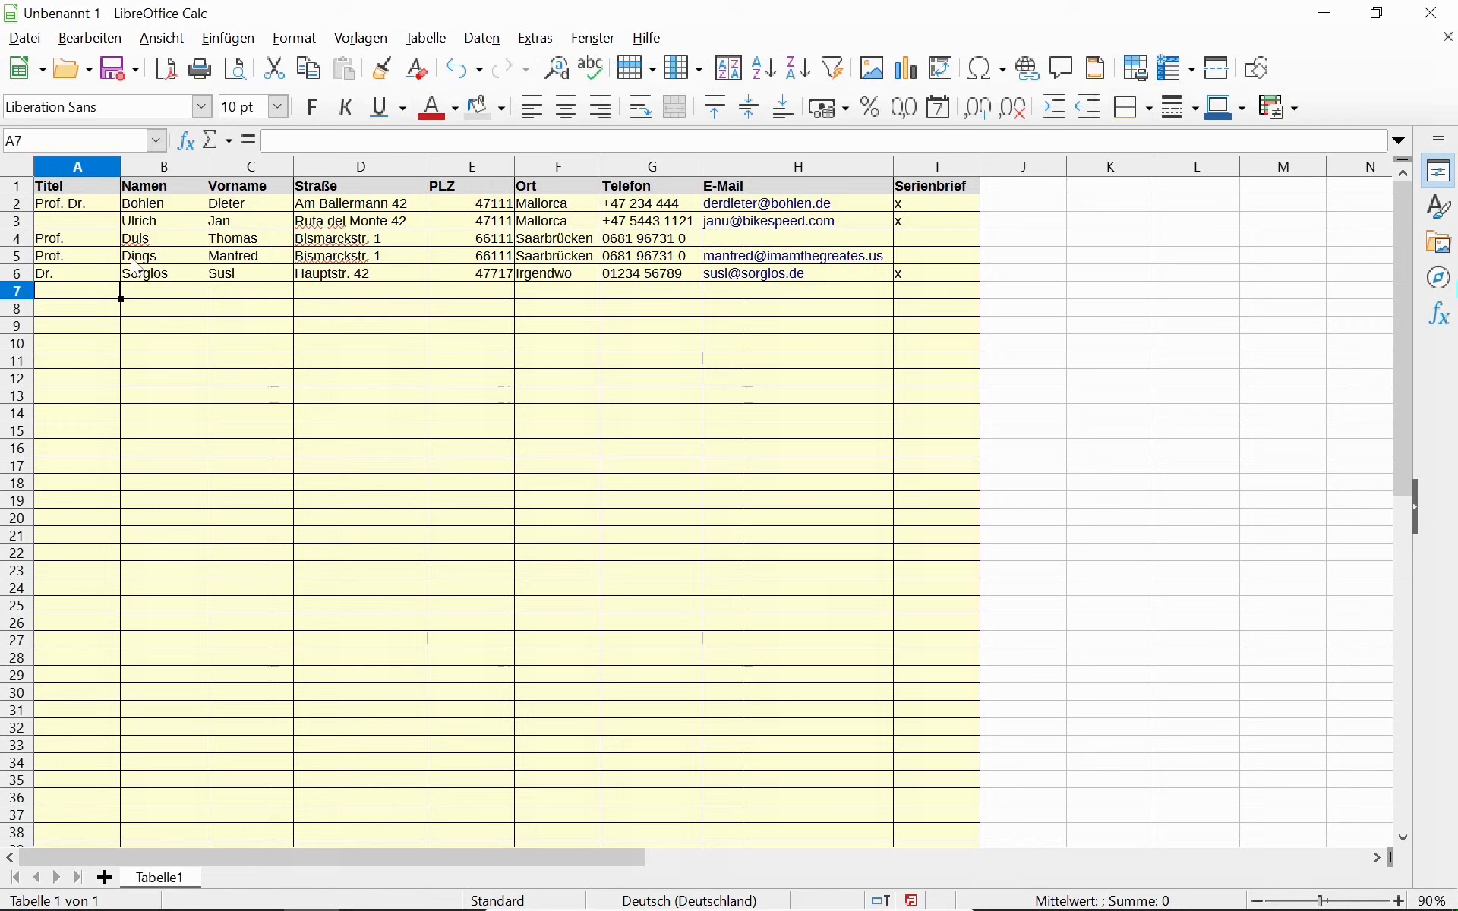
# Enter the new contact's last name, first name and street in row 7.
pyautogui.press('Tab')
pyautogui.write('Händel')
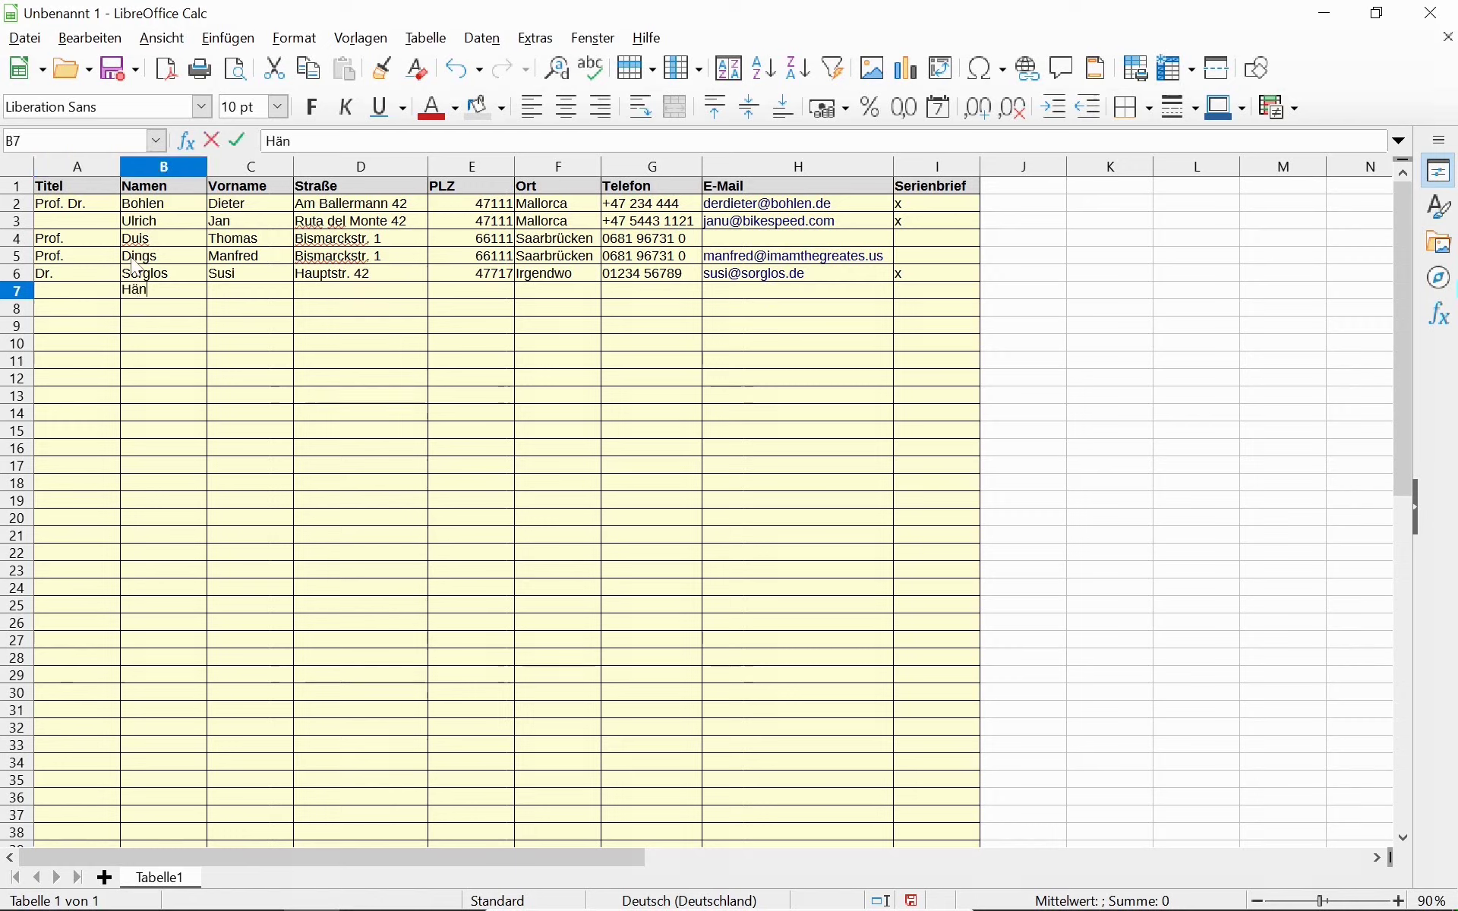
pyautogui.press('Tab')
pyautogui.write('Georg')
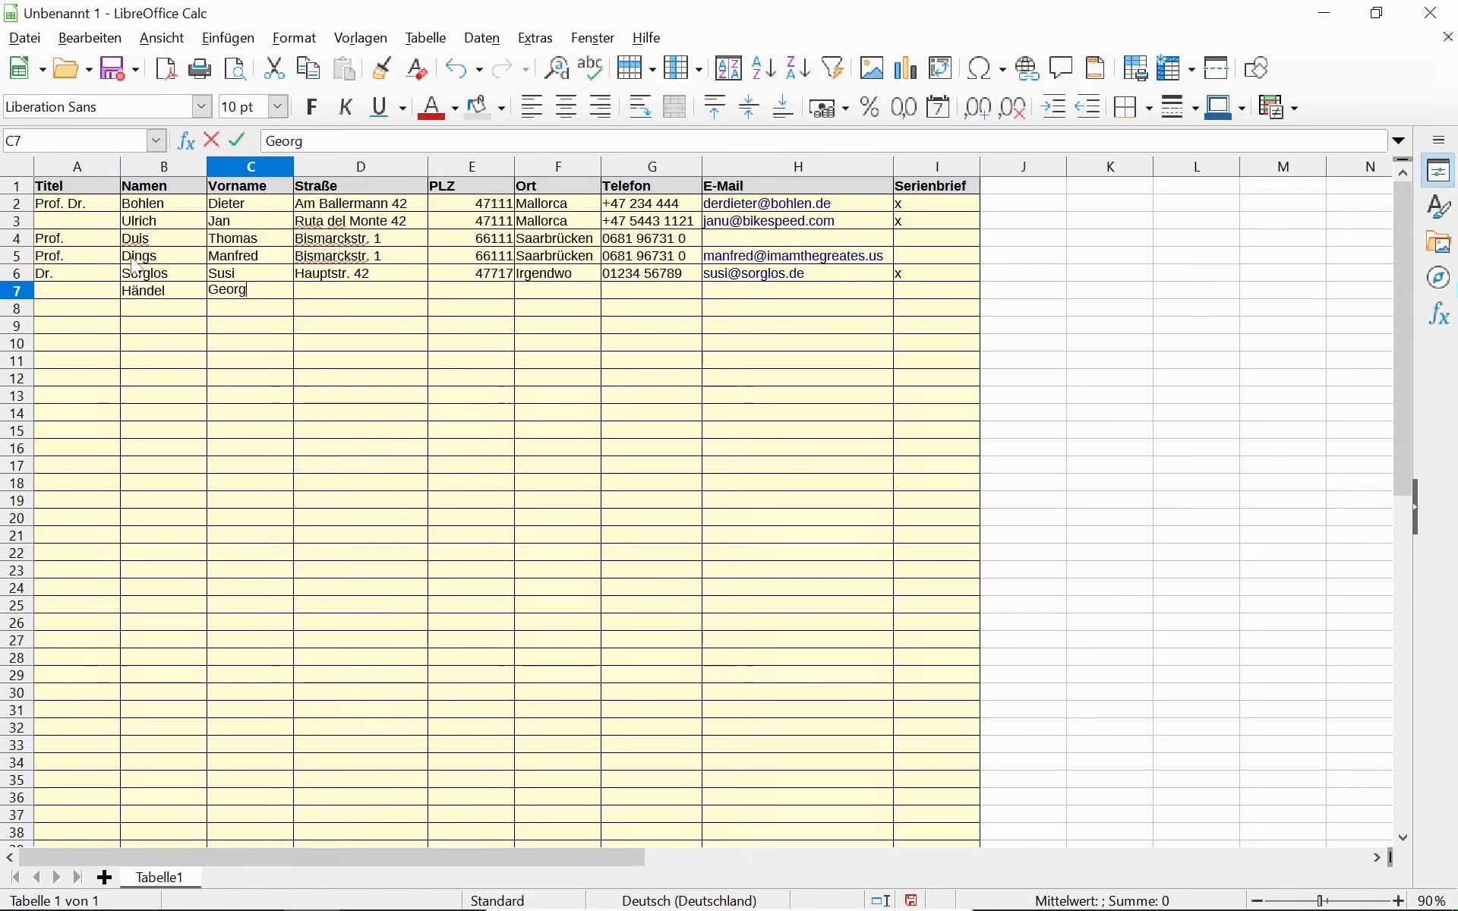
pyautogui.press('Tab')
pyautogui.write('Am ')
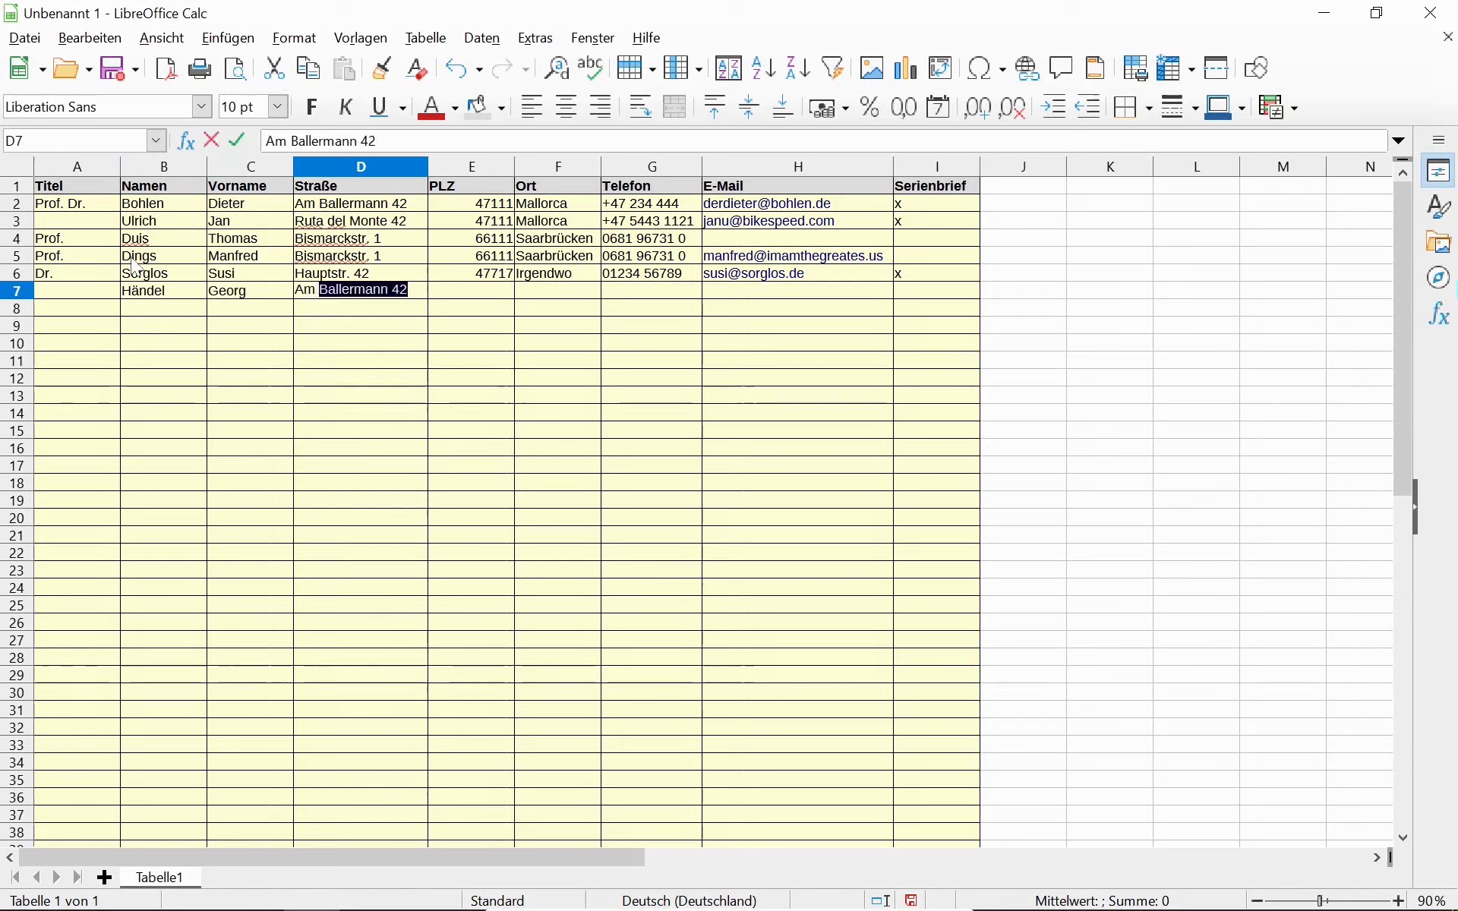
pyautogui.write('Tower 42')
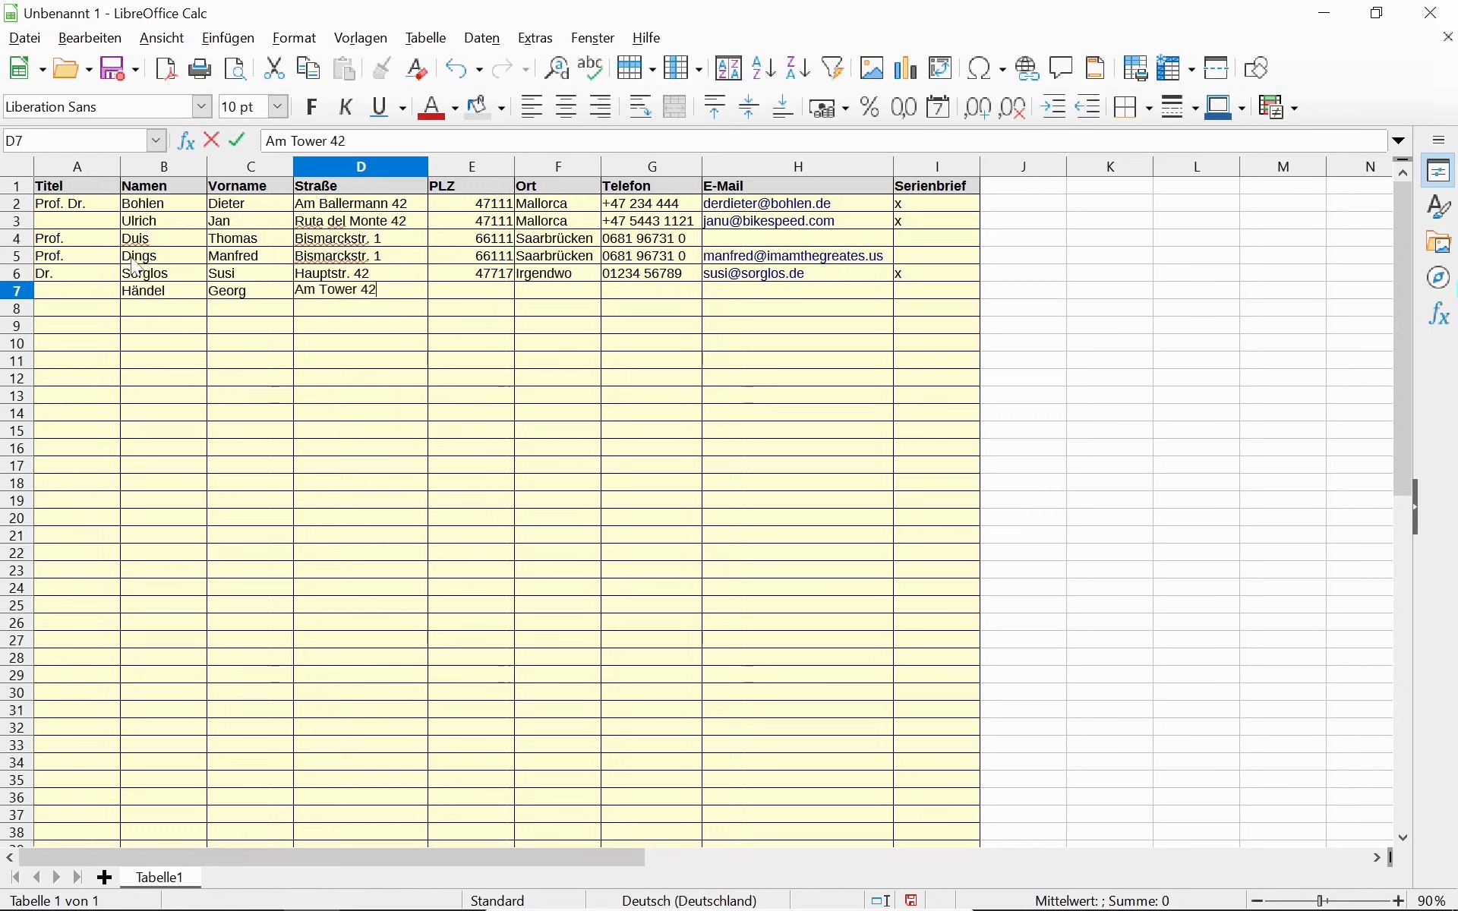
pyautogui.press('Tab')
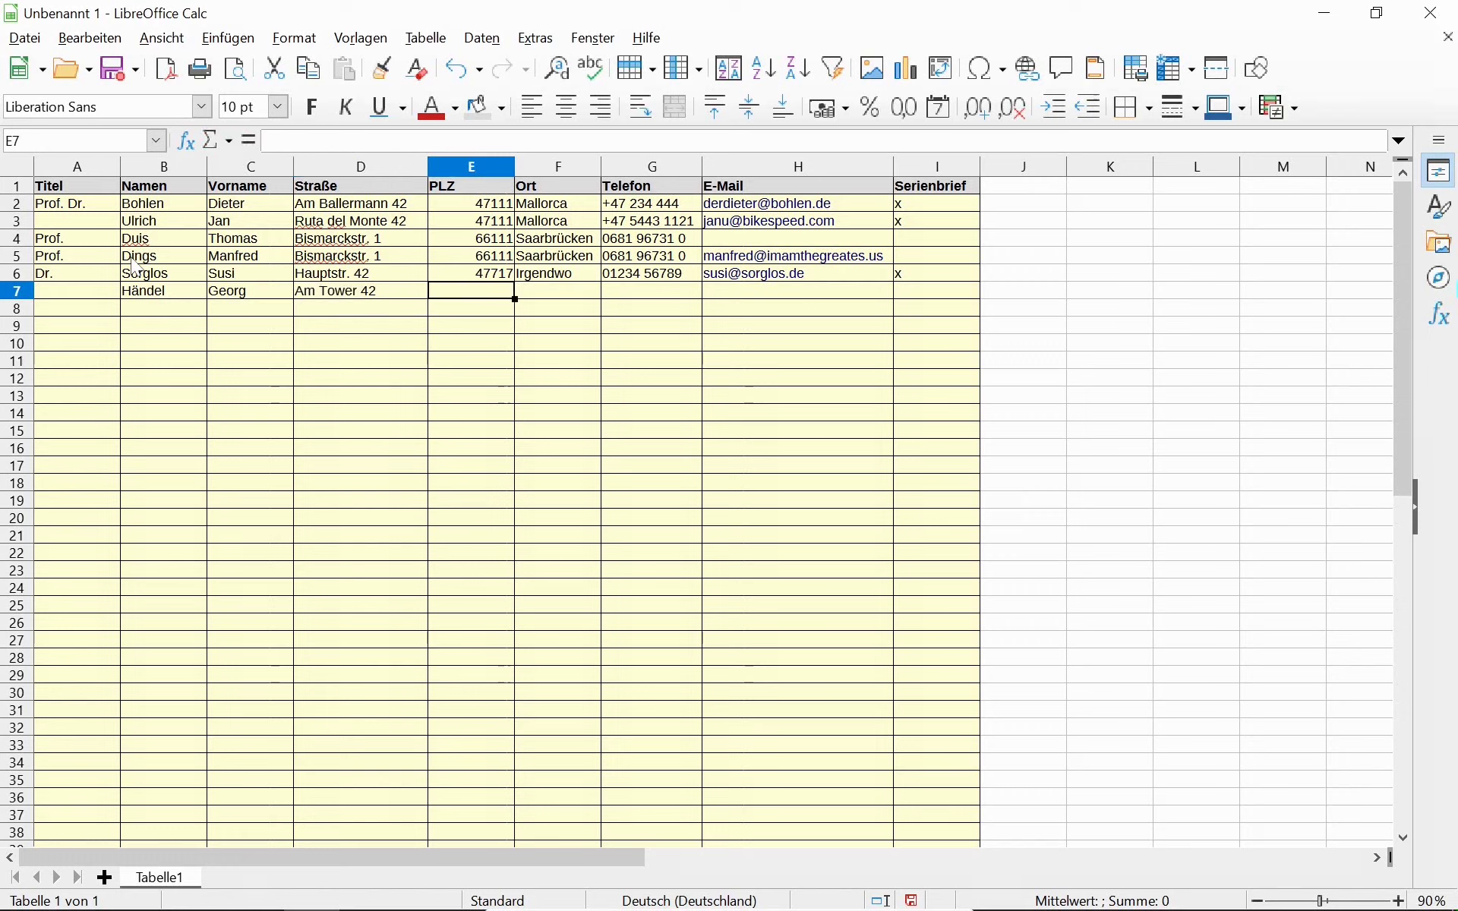
# Add row 7's postcode, city, phone number, e-mail address and an x under Serienbrief.
pyautogui.write('10000')
pyautogui.press('Tab')
pyautogui.write('London')
pyautogui.press('Tab')
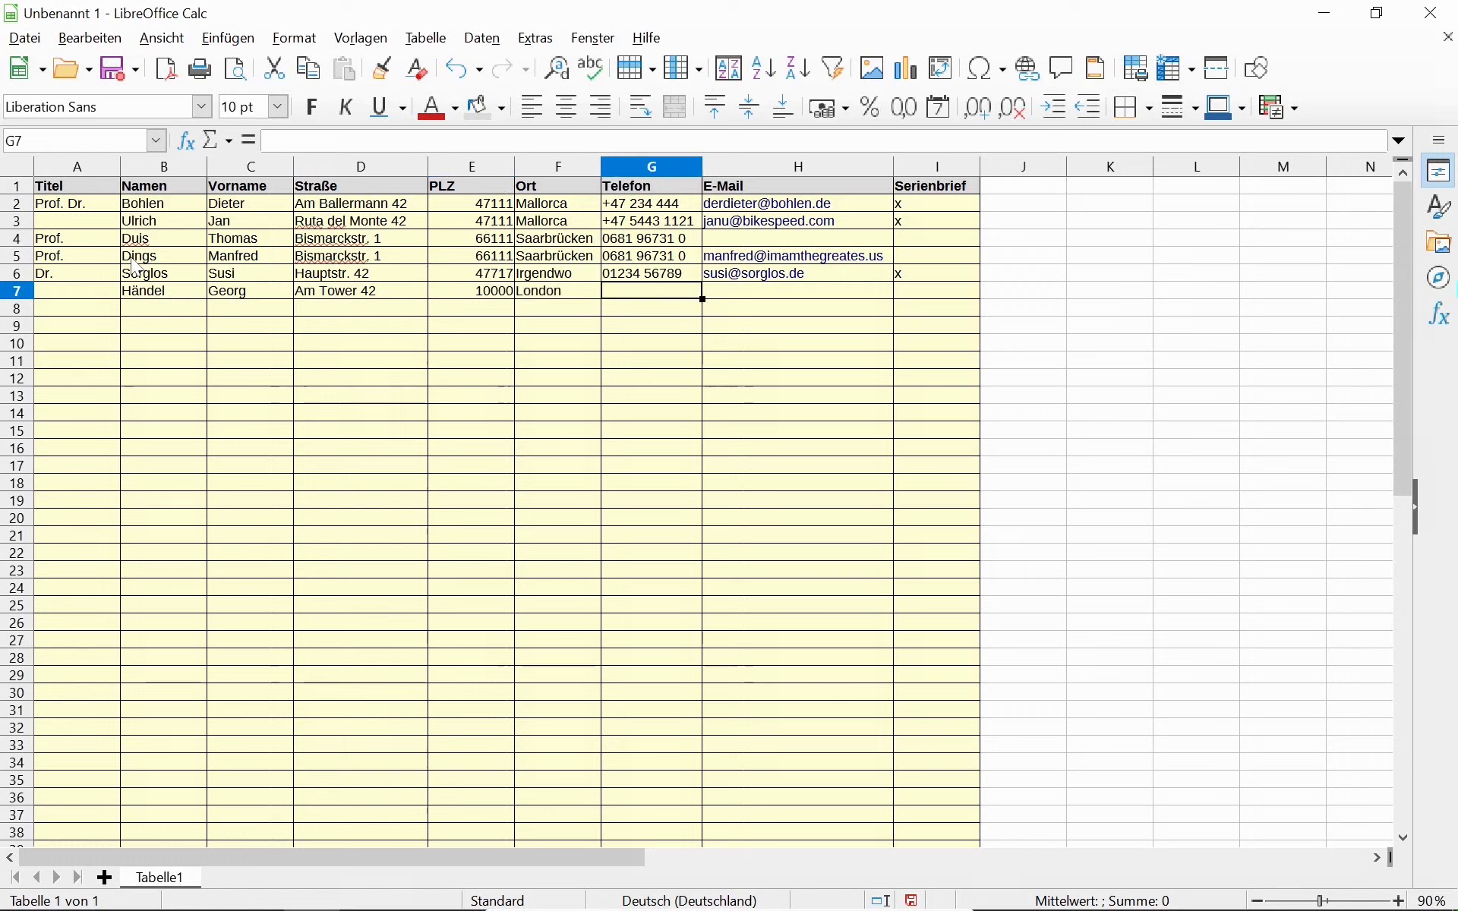
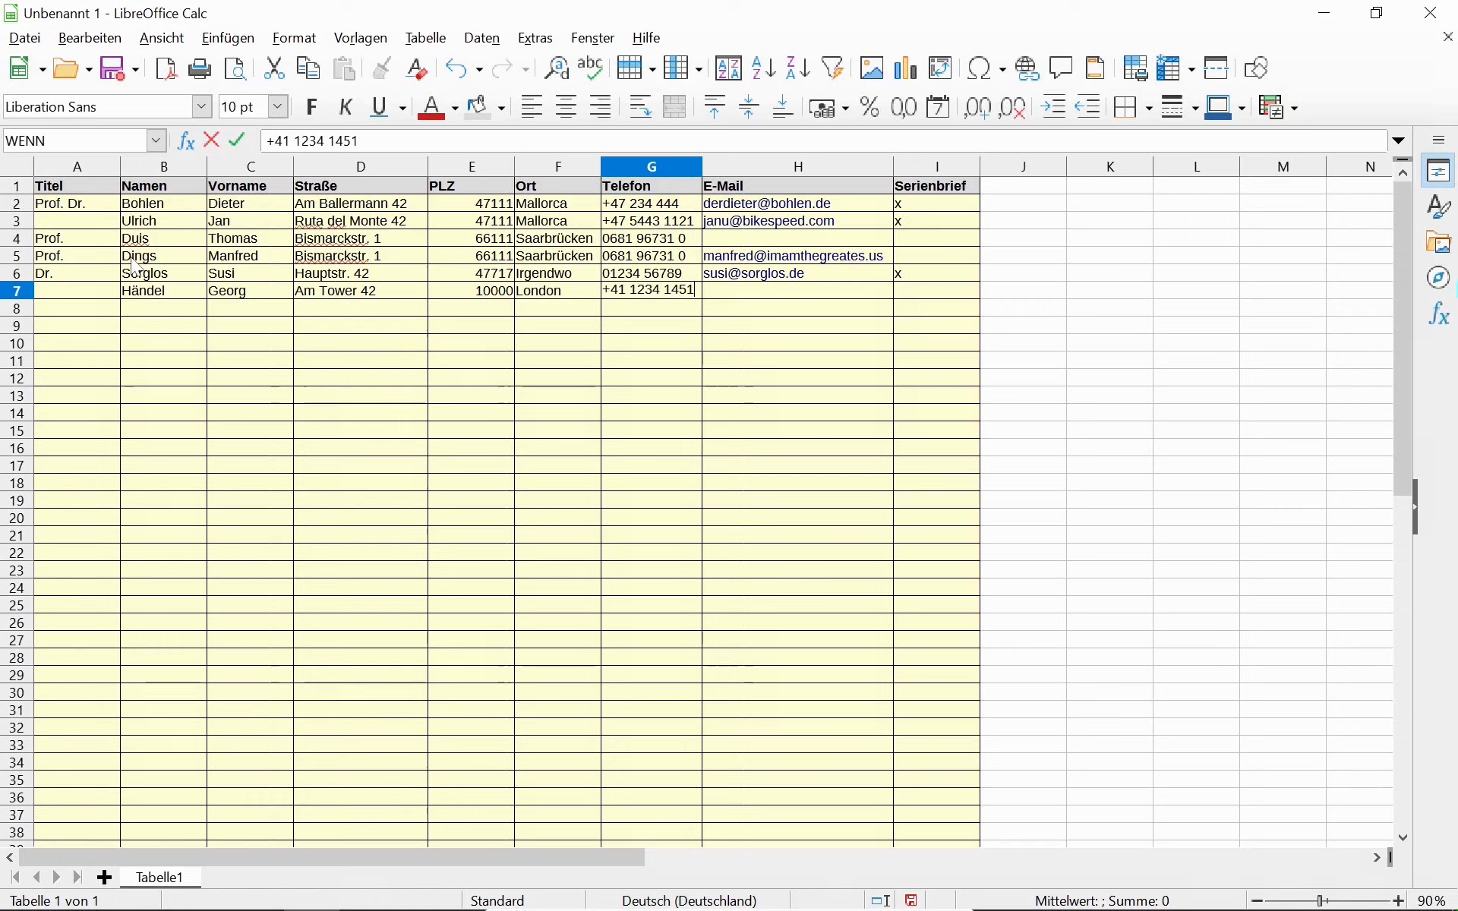
pyautogui.press('Tab')
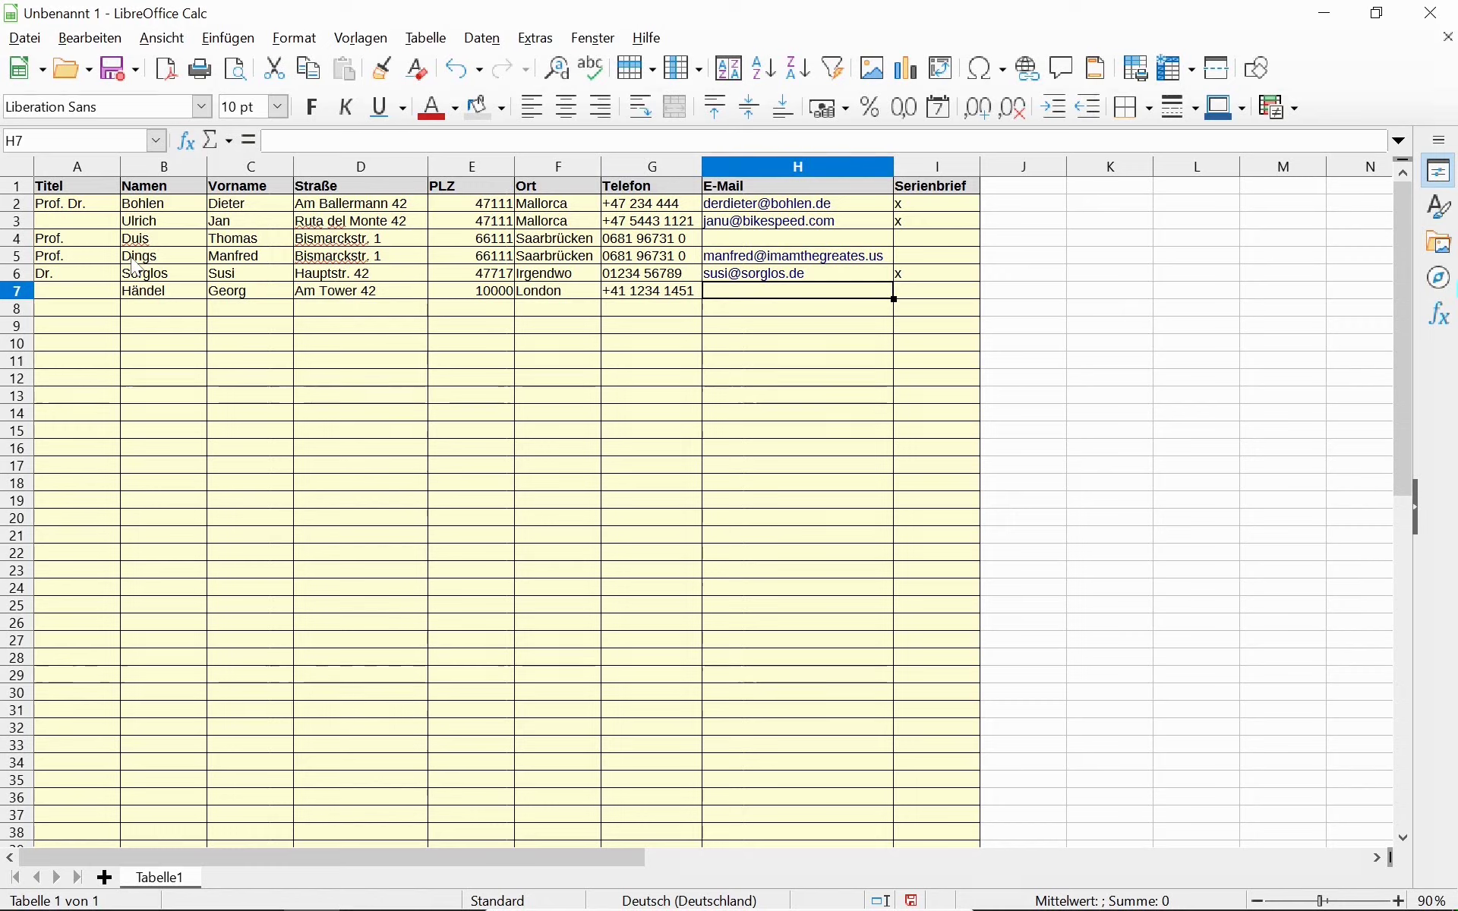
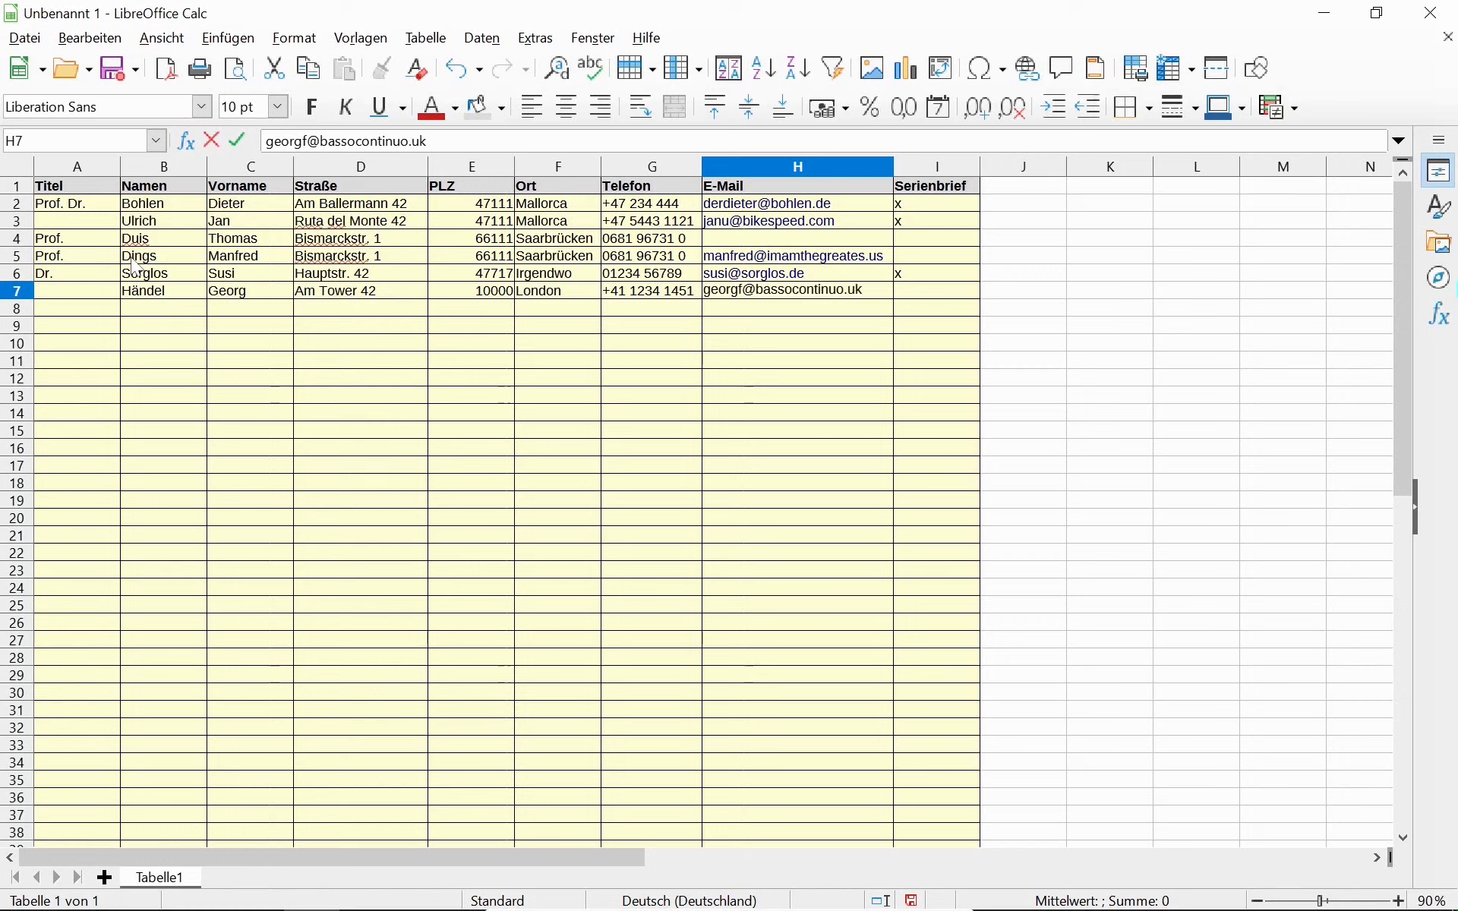
pyautogui.press('Tab')
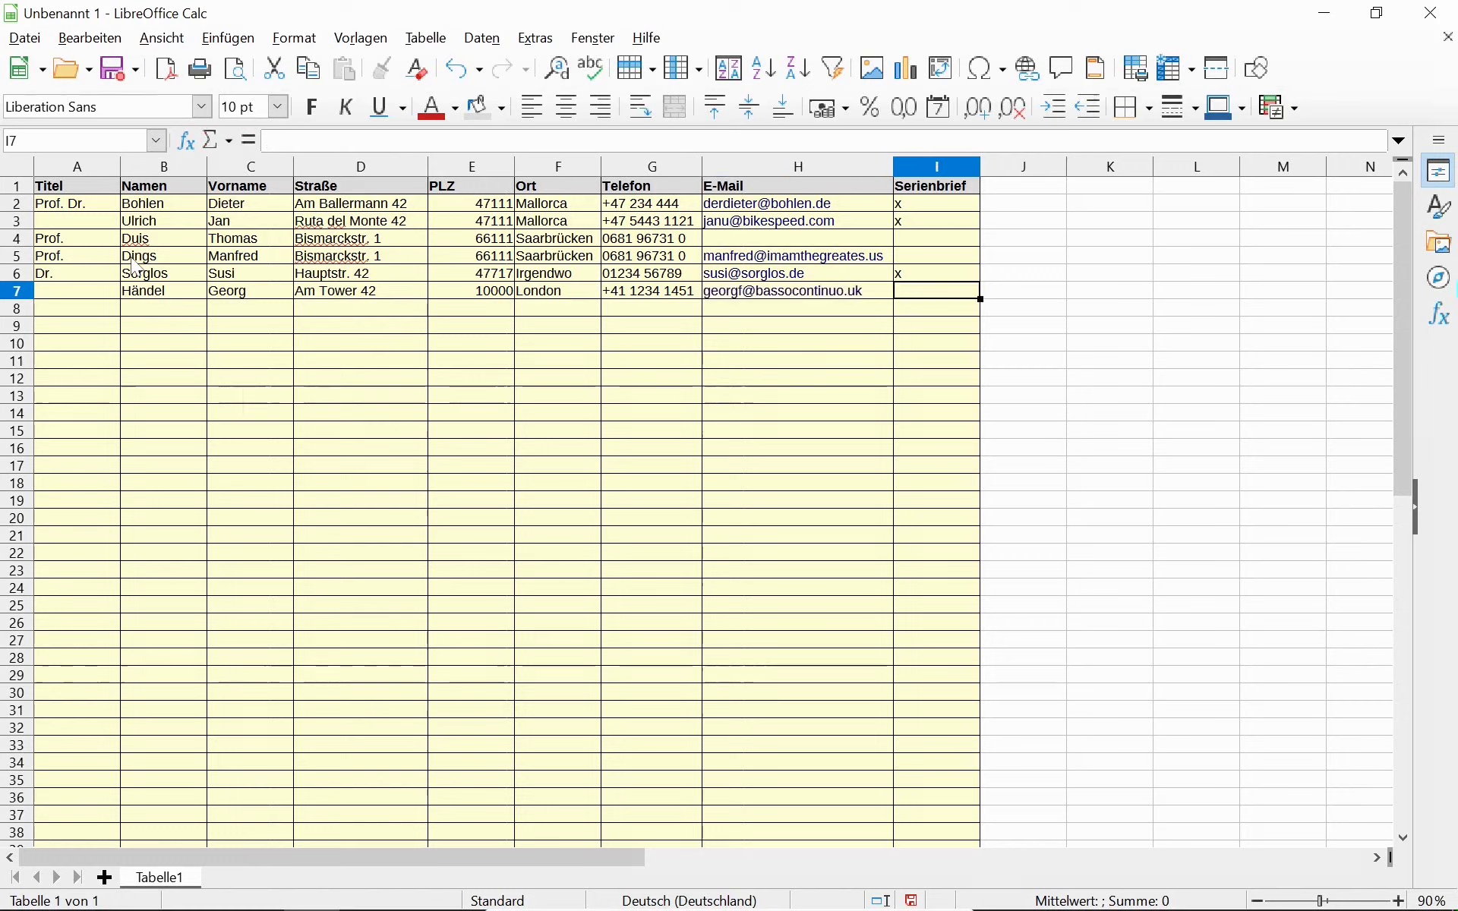
pyautogui.write('x')
pyautogui.press('Left')
pyautogui.press('Left')
pyautogui.press('Left')
pyautogui.press('Left')
pyautogui.press('Left')
pyautogui.press('Left')
pyautogui.press('Left')
pyautogui.press('Left')
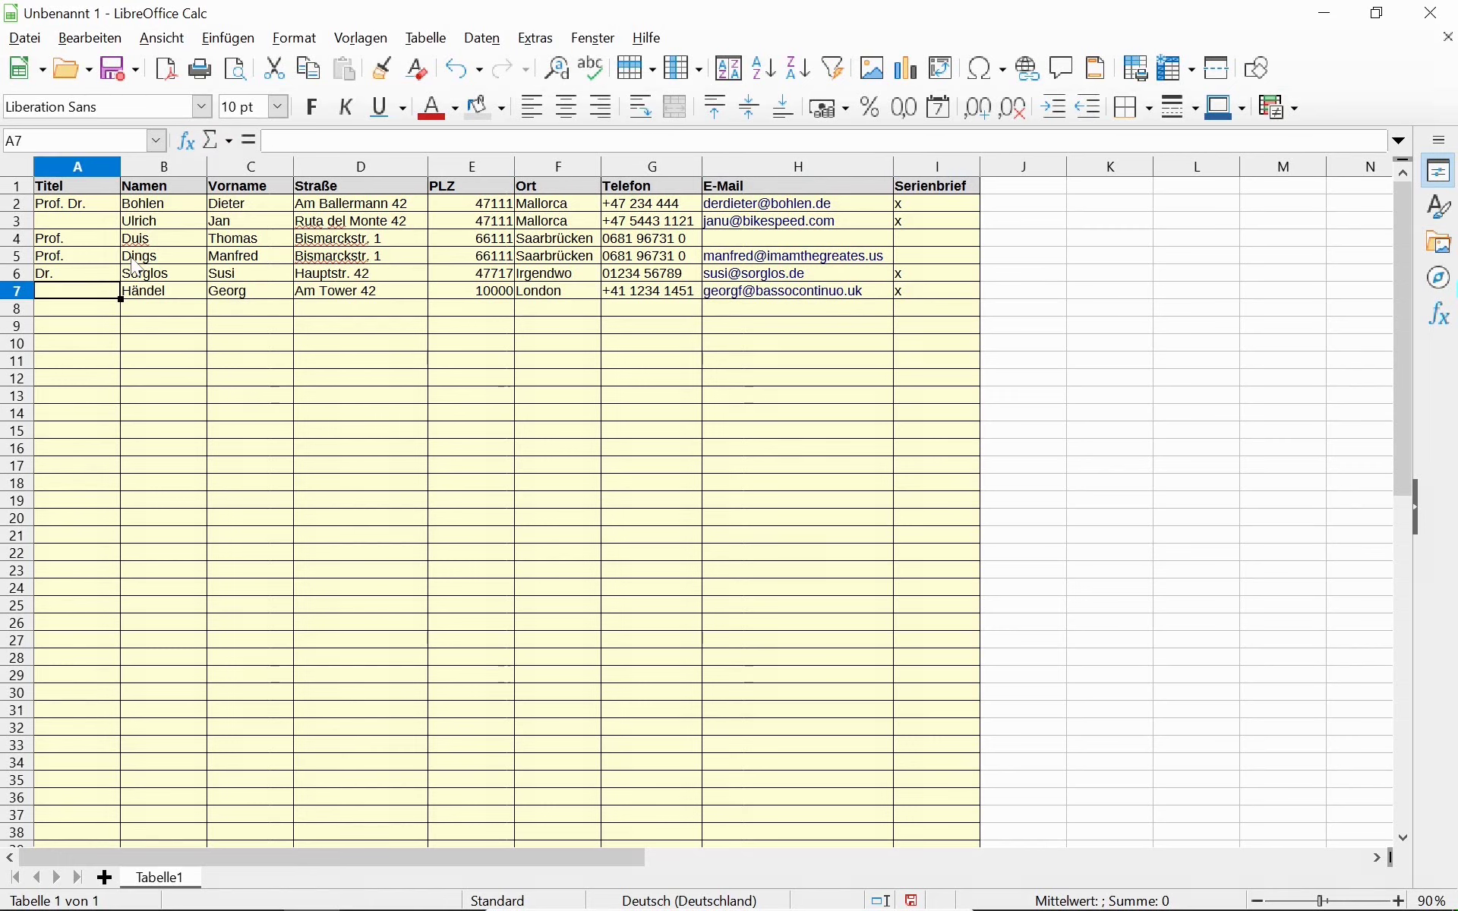
# Save the spreadsheet as Adressdatenbank in the FreieSoftware/07 folder.
pyautogui.hotkey('ctrl', 's')
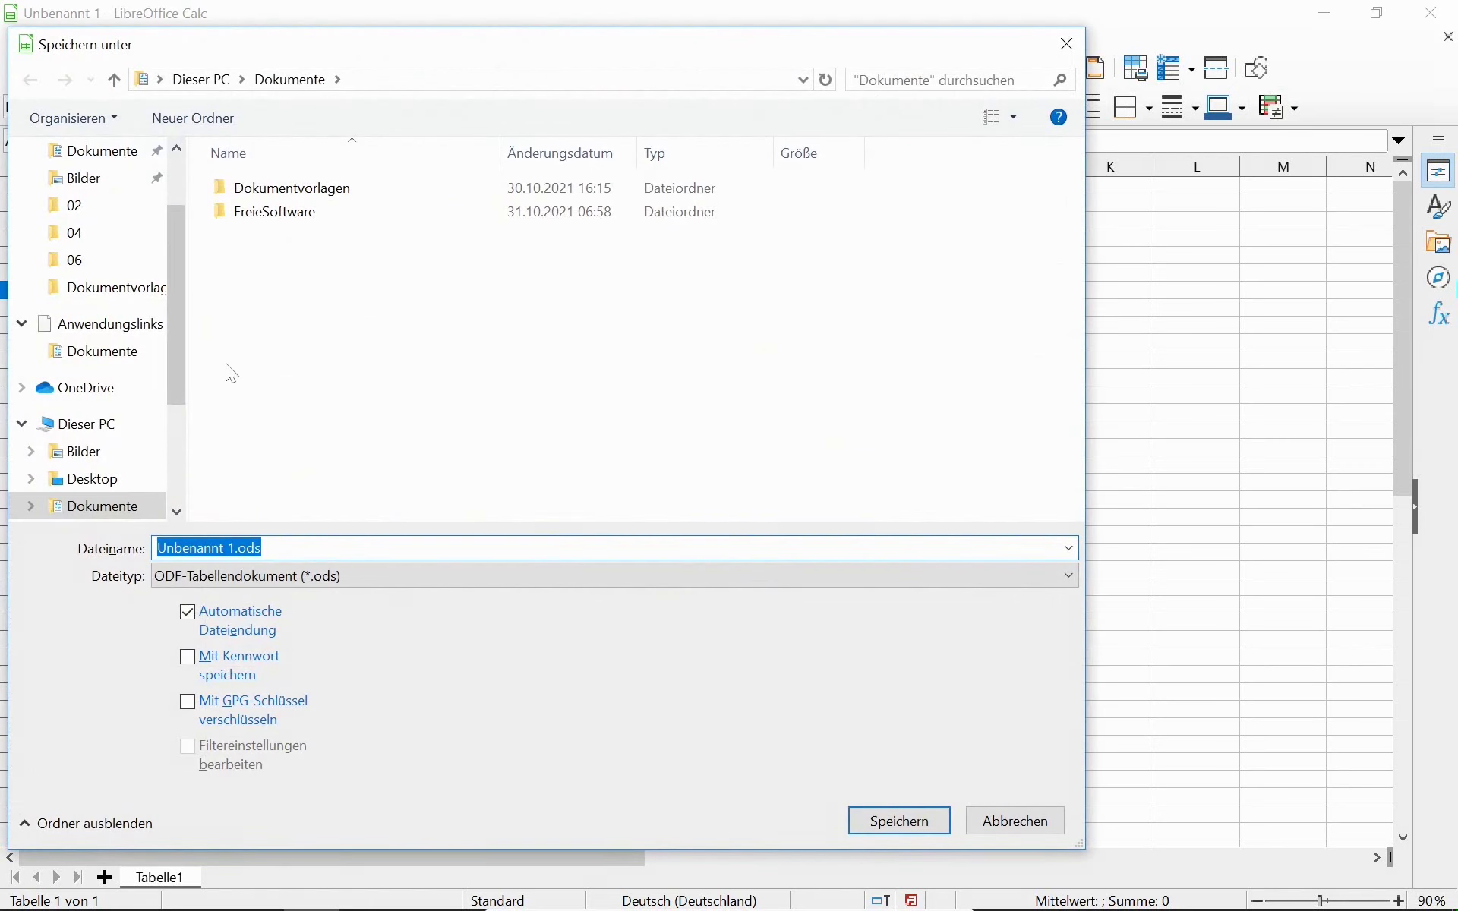
pyautogui.click(312, 219)
pyautogui.doubleClick(314, 223)
pyautogui.doubleClick(292, 326)
pyautogui.click(323, 546)
pyautogui.write('Adr')
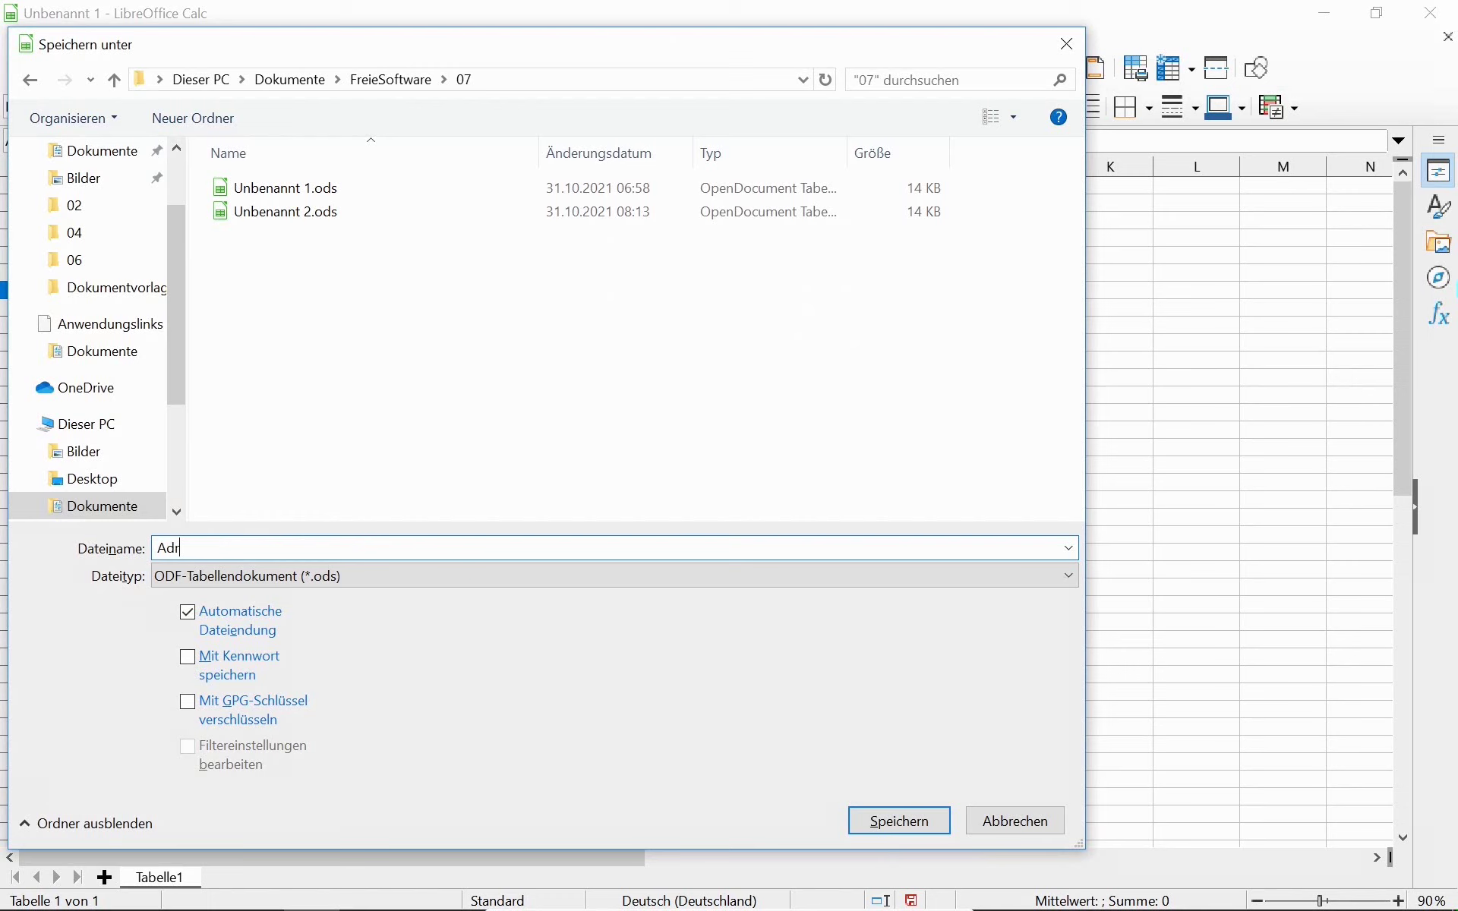
pyautogui.write('essdatenbank')
pyautogui.press('Return')
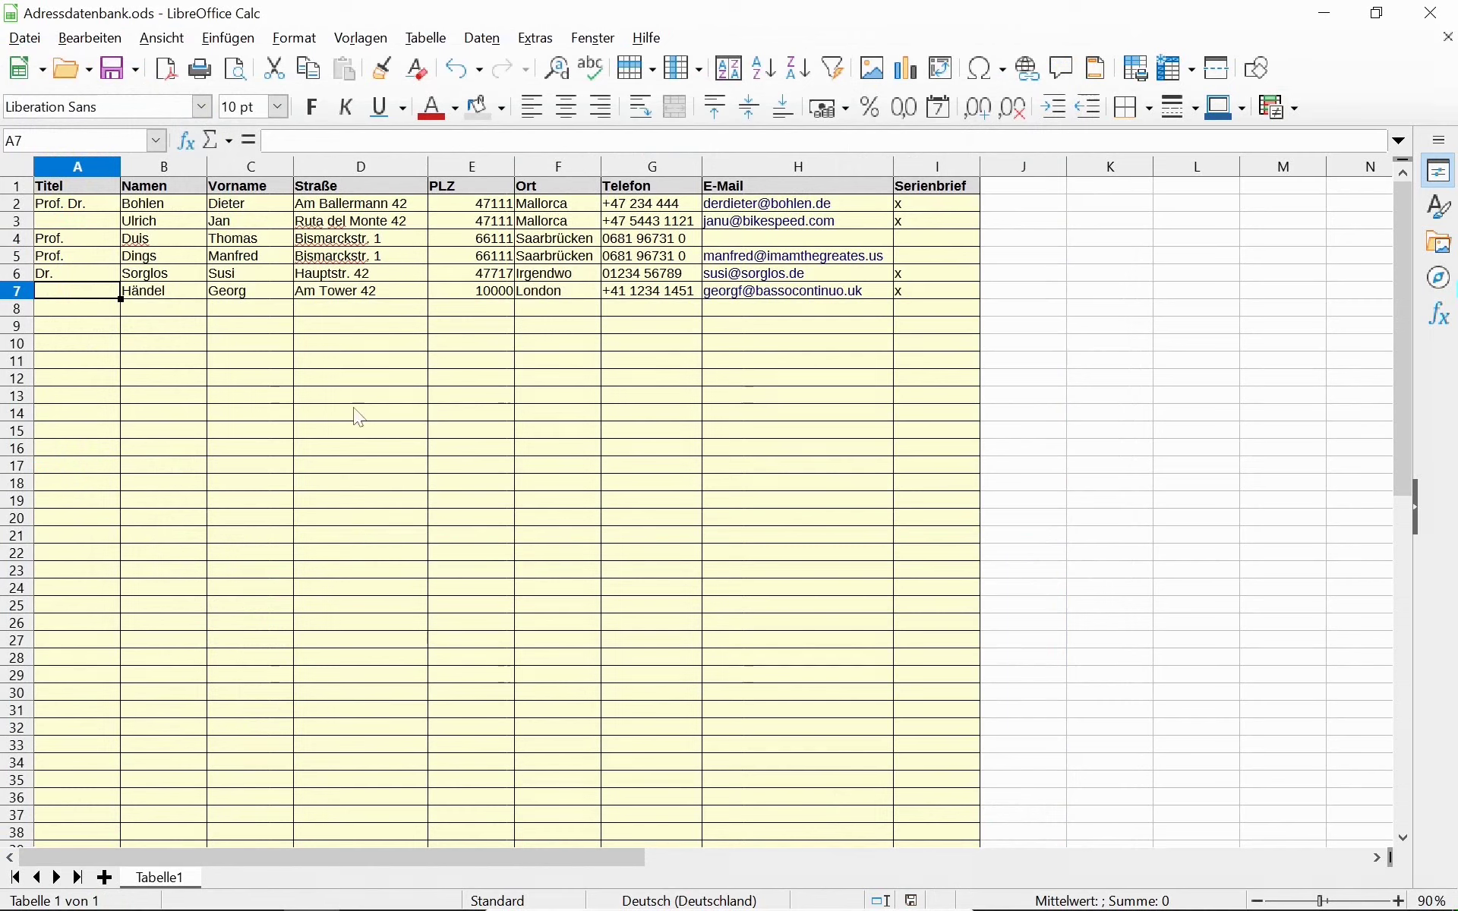
pyautogui.click(100, 190)
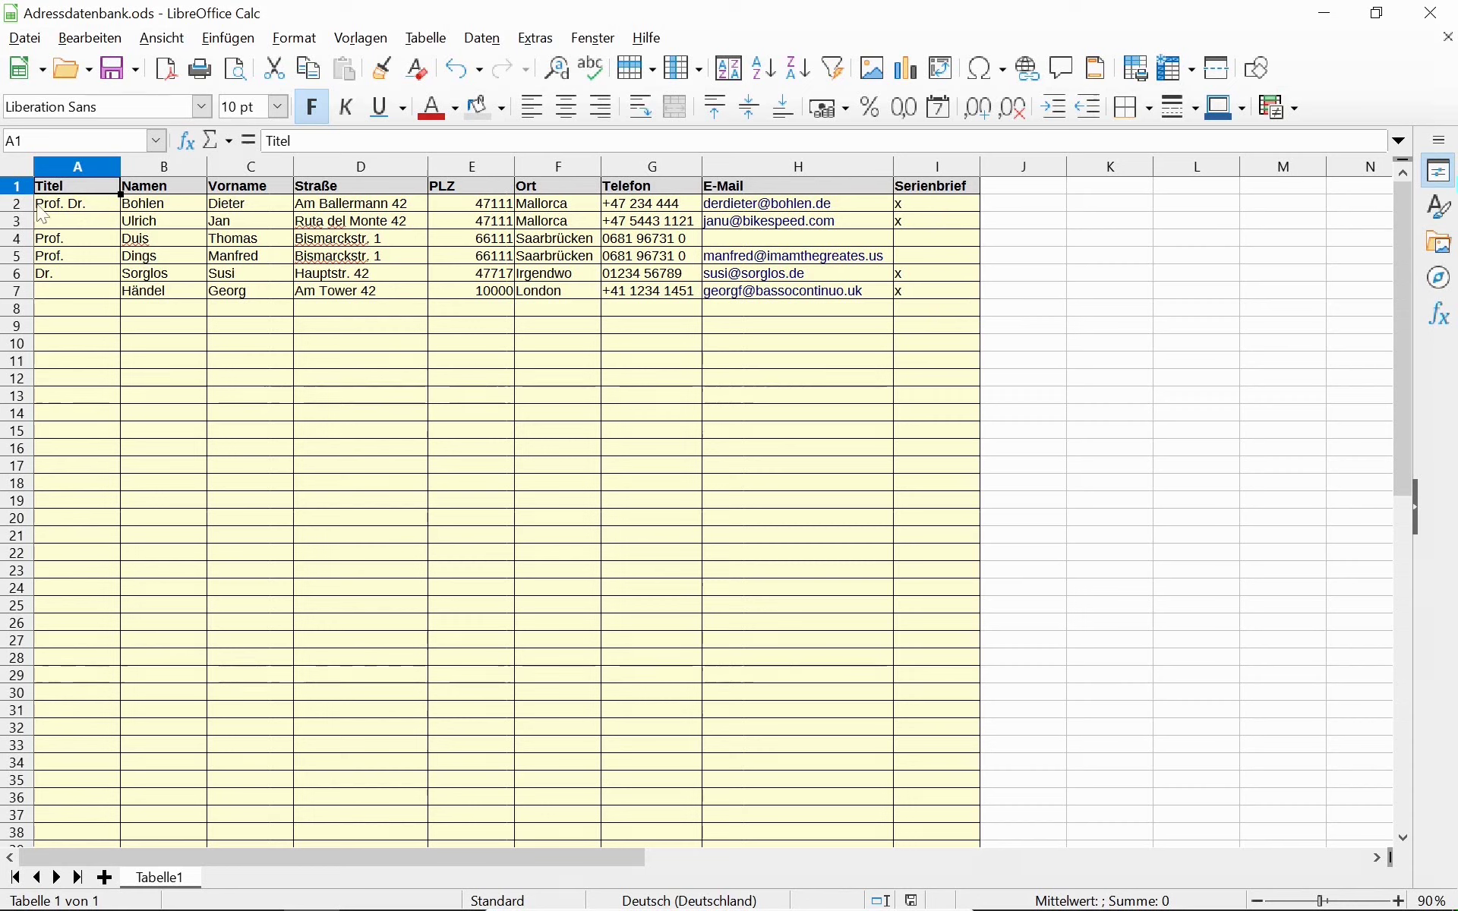
pyautogui.click(58, 167)
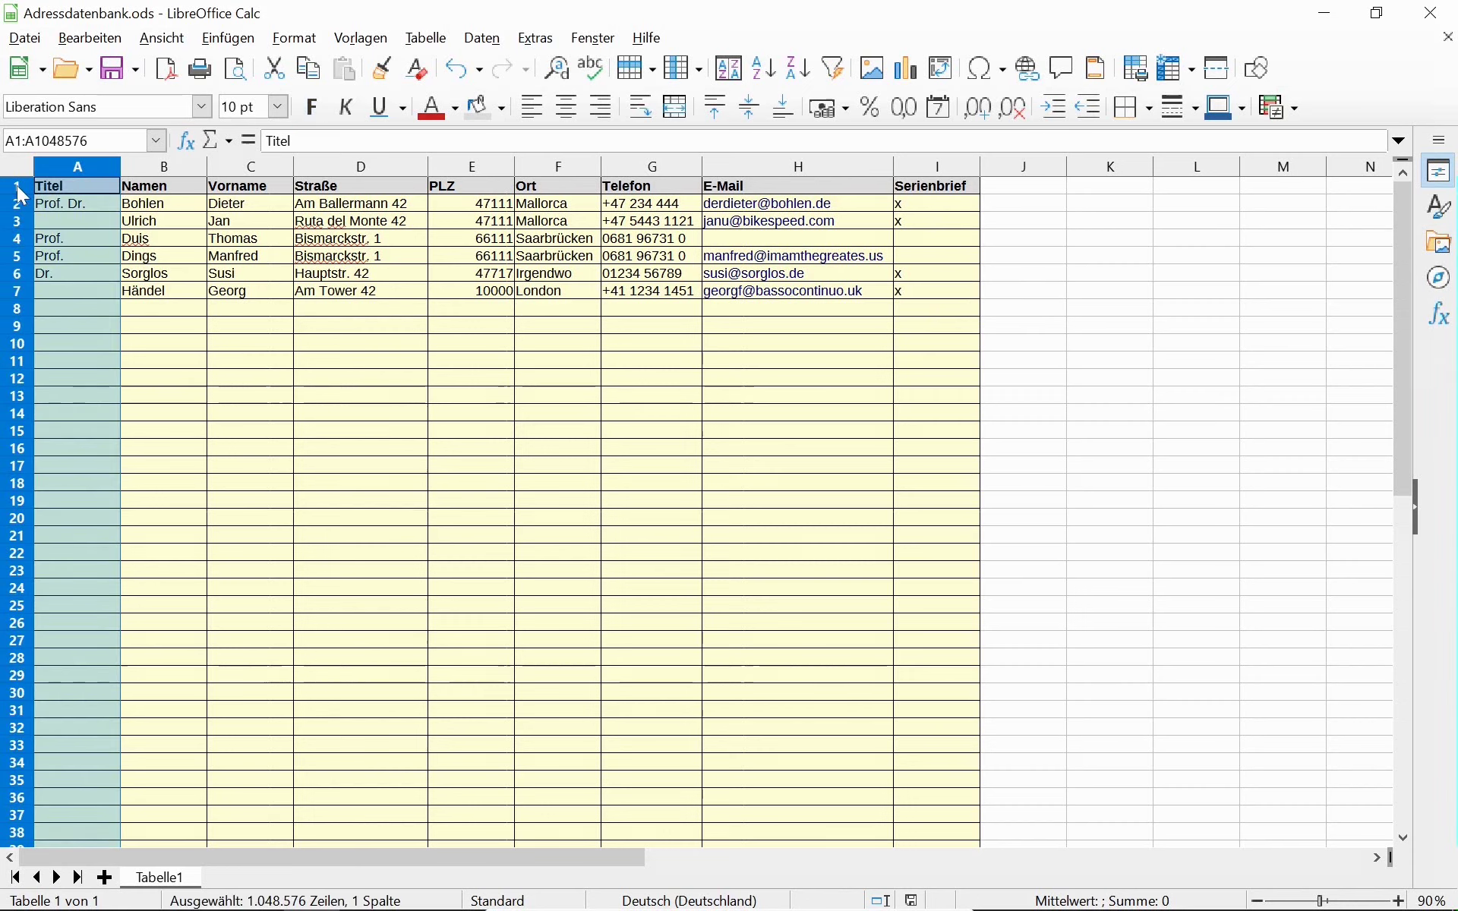
pyautogui.click(15, 186)
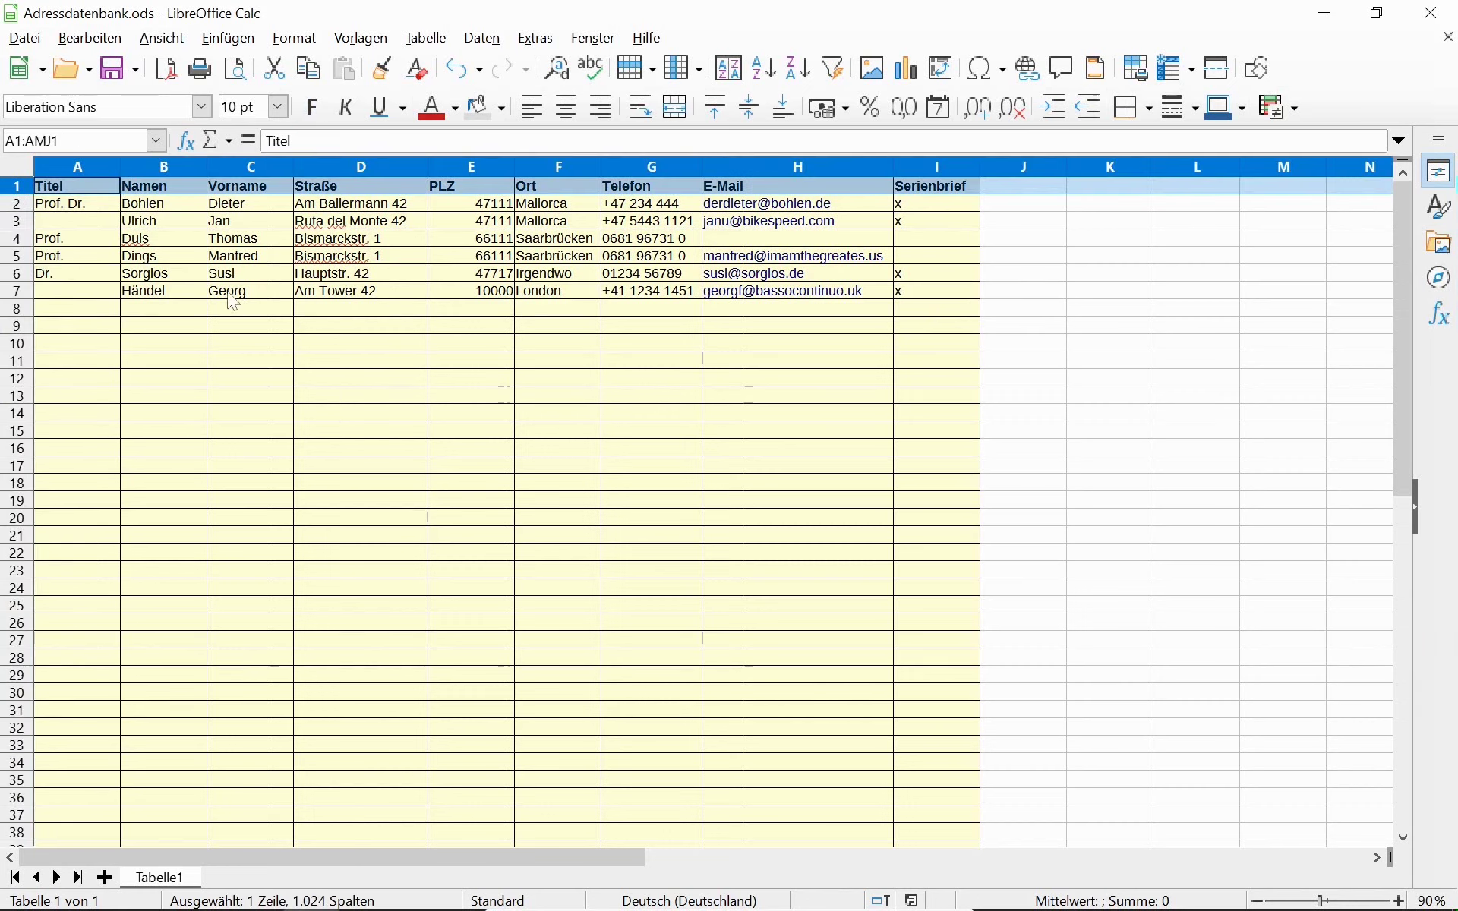
pyautogui.click(15, 205)
pyautogui.click(25, 188)
pyautogui.click(65, 194)
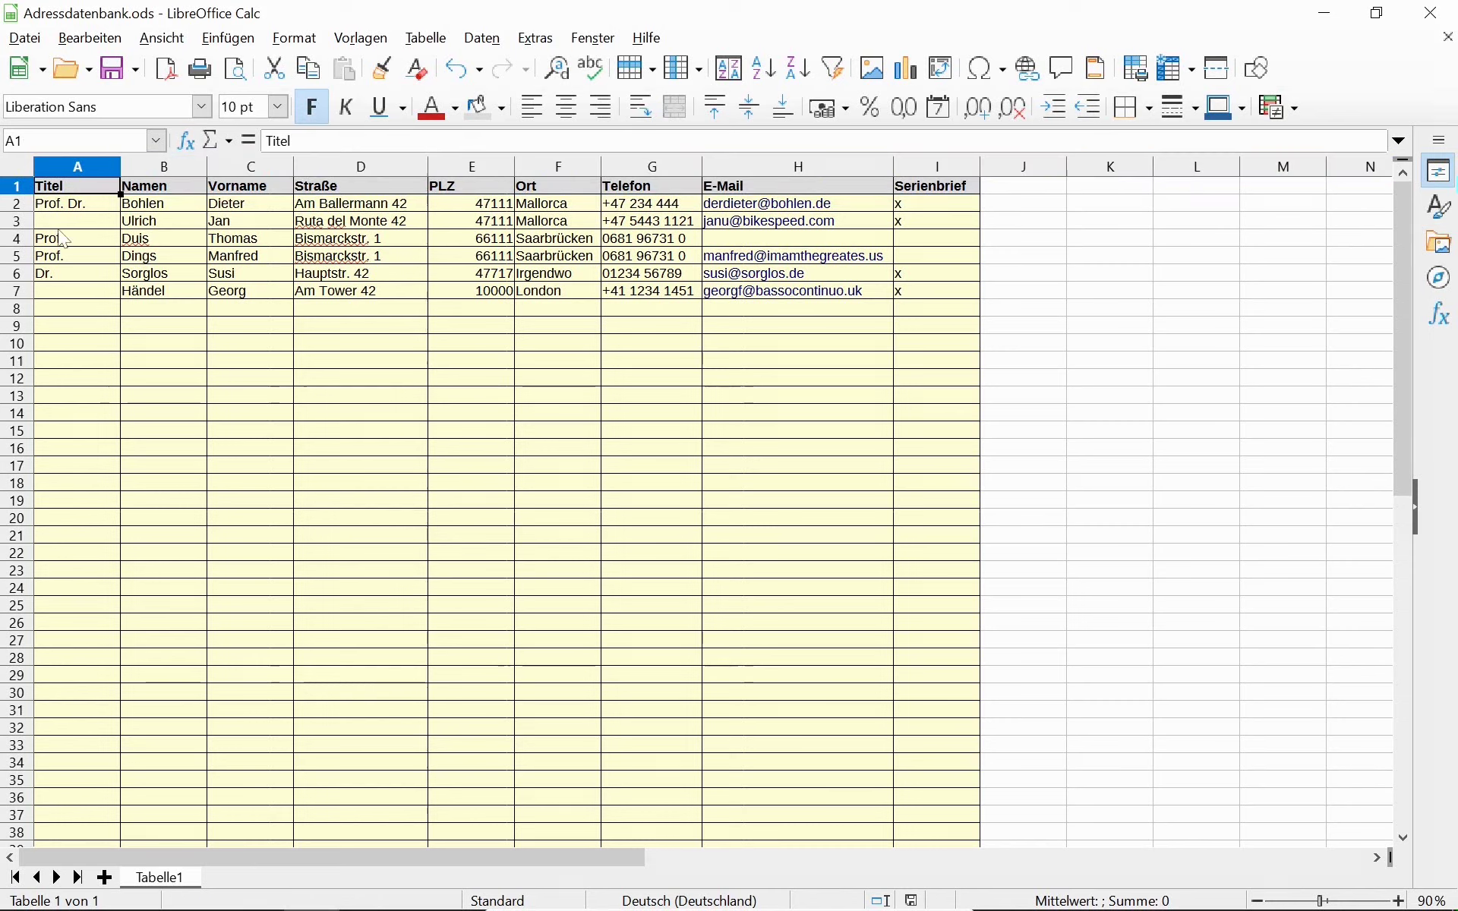
pyautogui.click(917, 294)
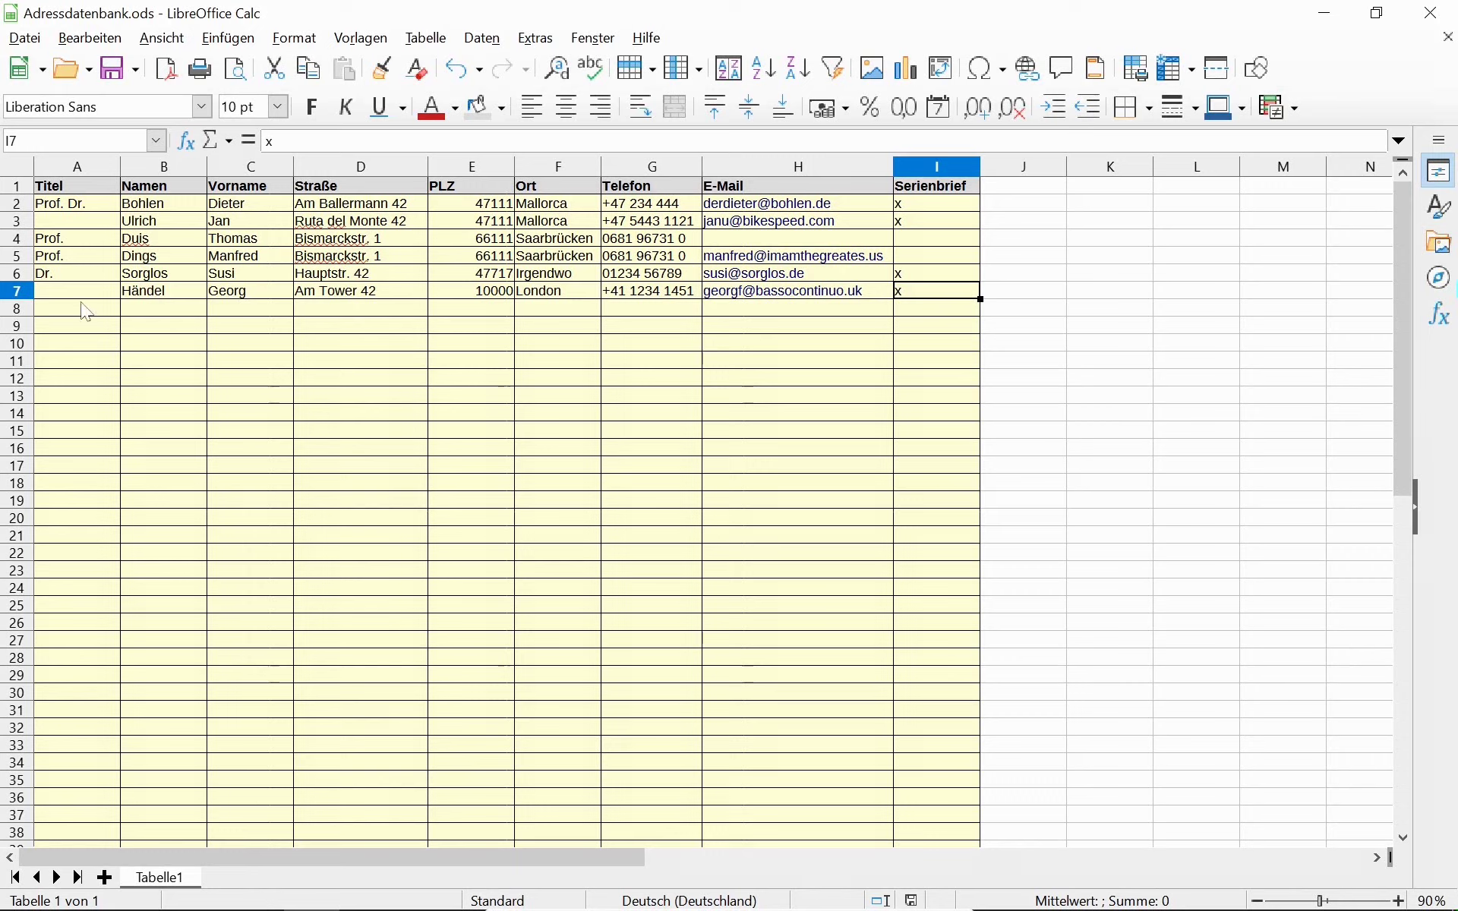
# Insert two new empty sheets.
pyautogui.rightClick(218, 879)
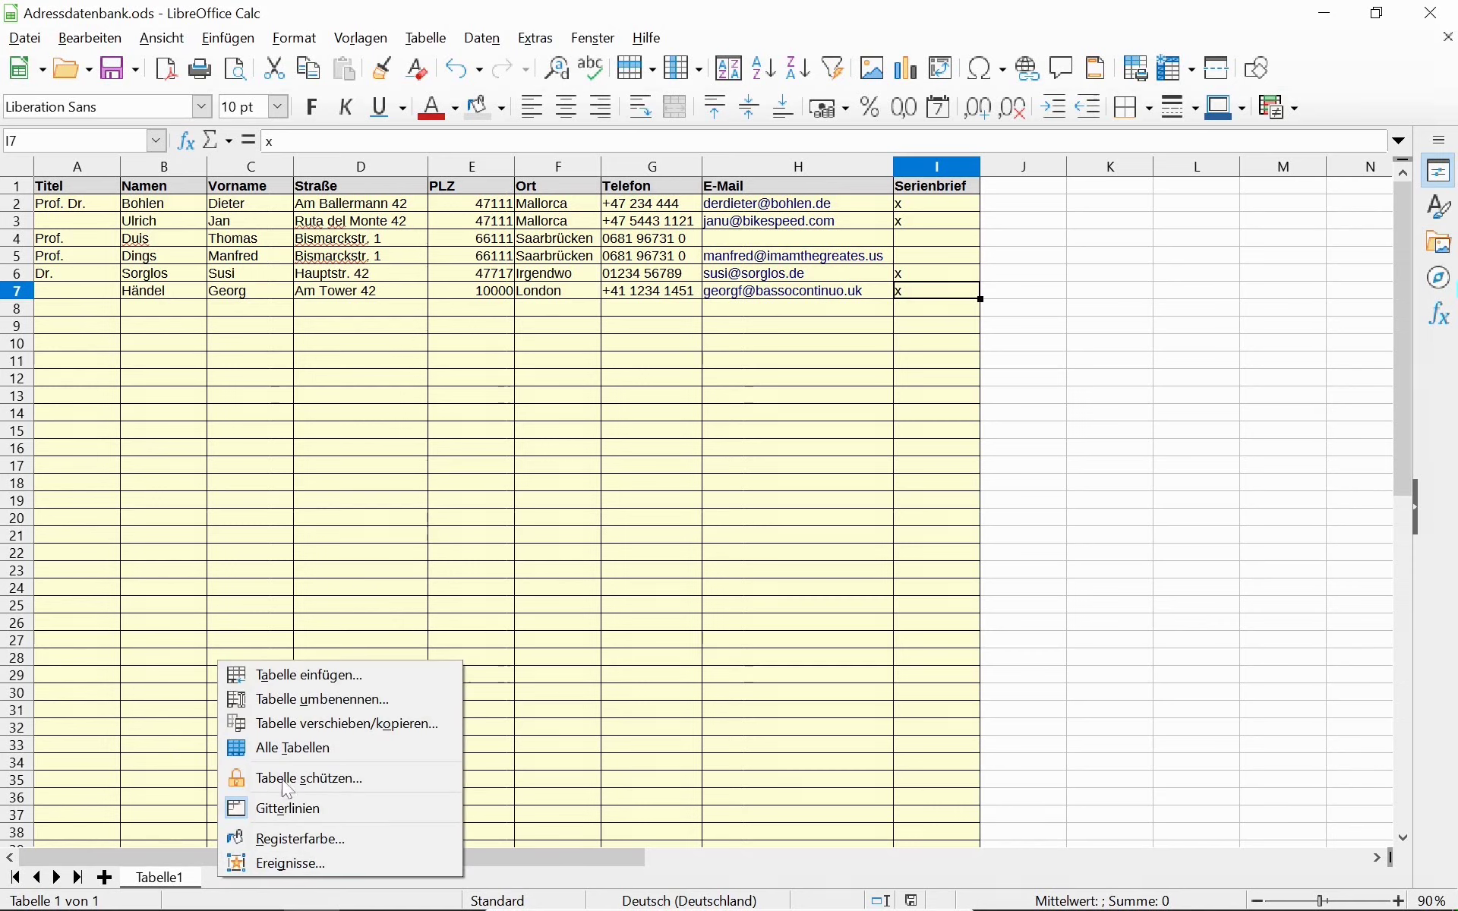
pyautogui.click(303, 675)
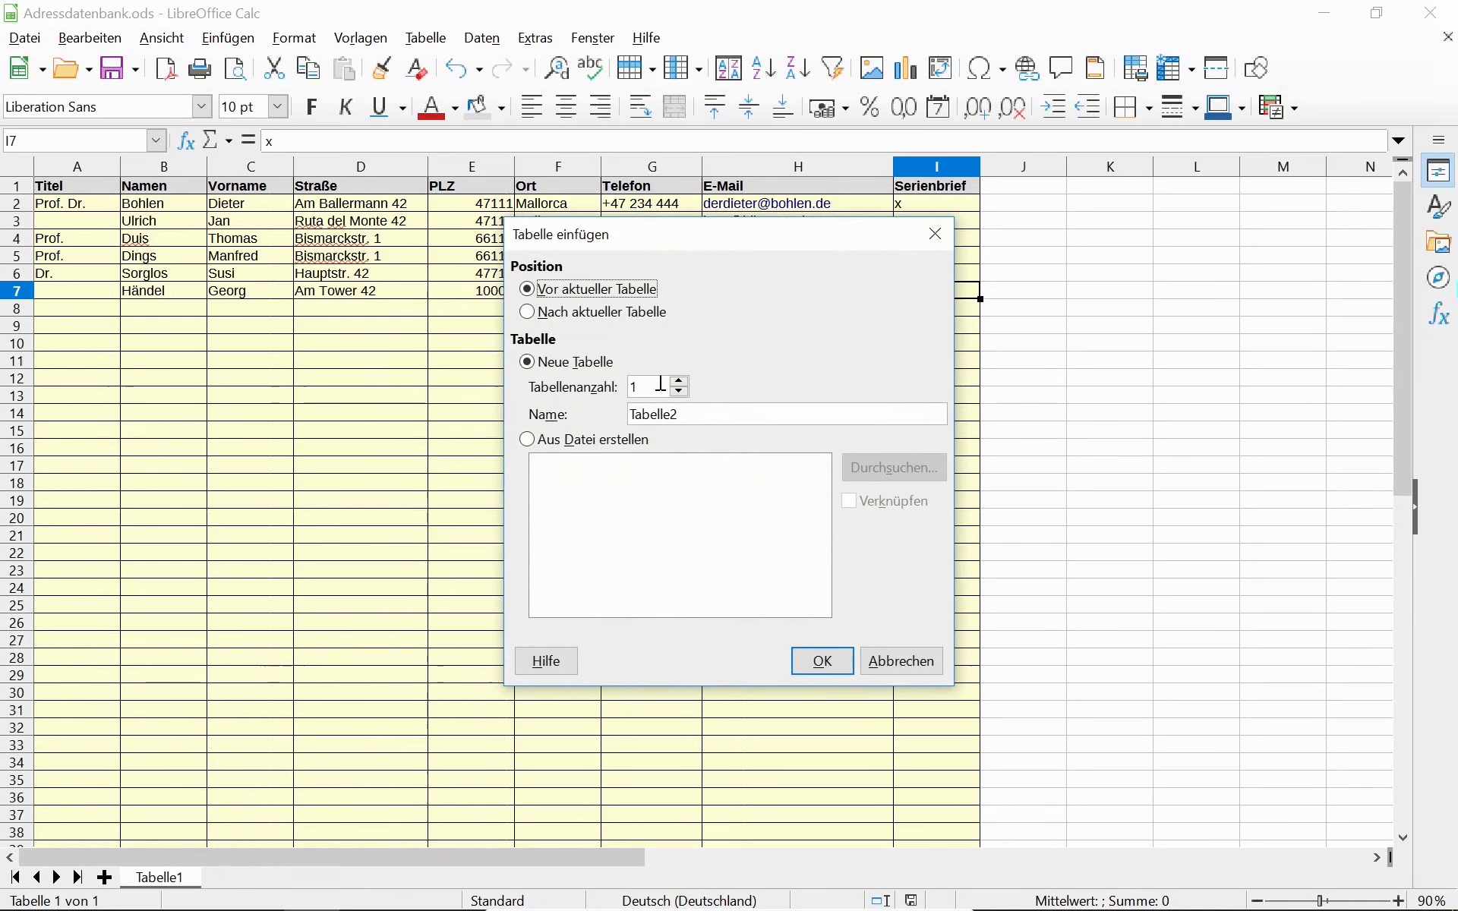
pyautogui.click(681, 382)
pyautogui.click(821, 659)
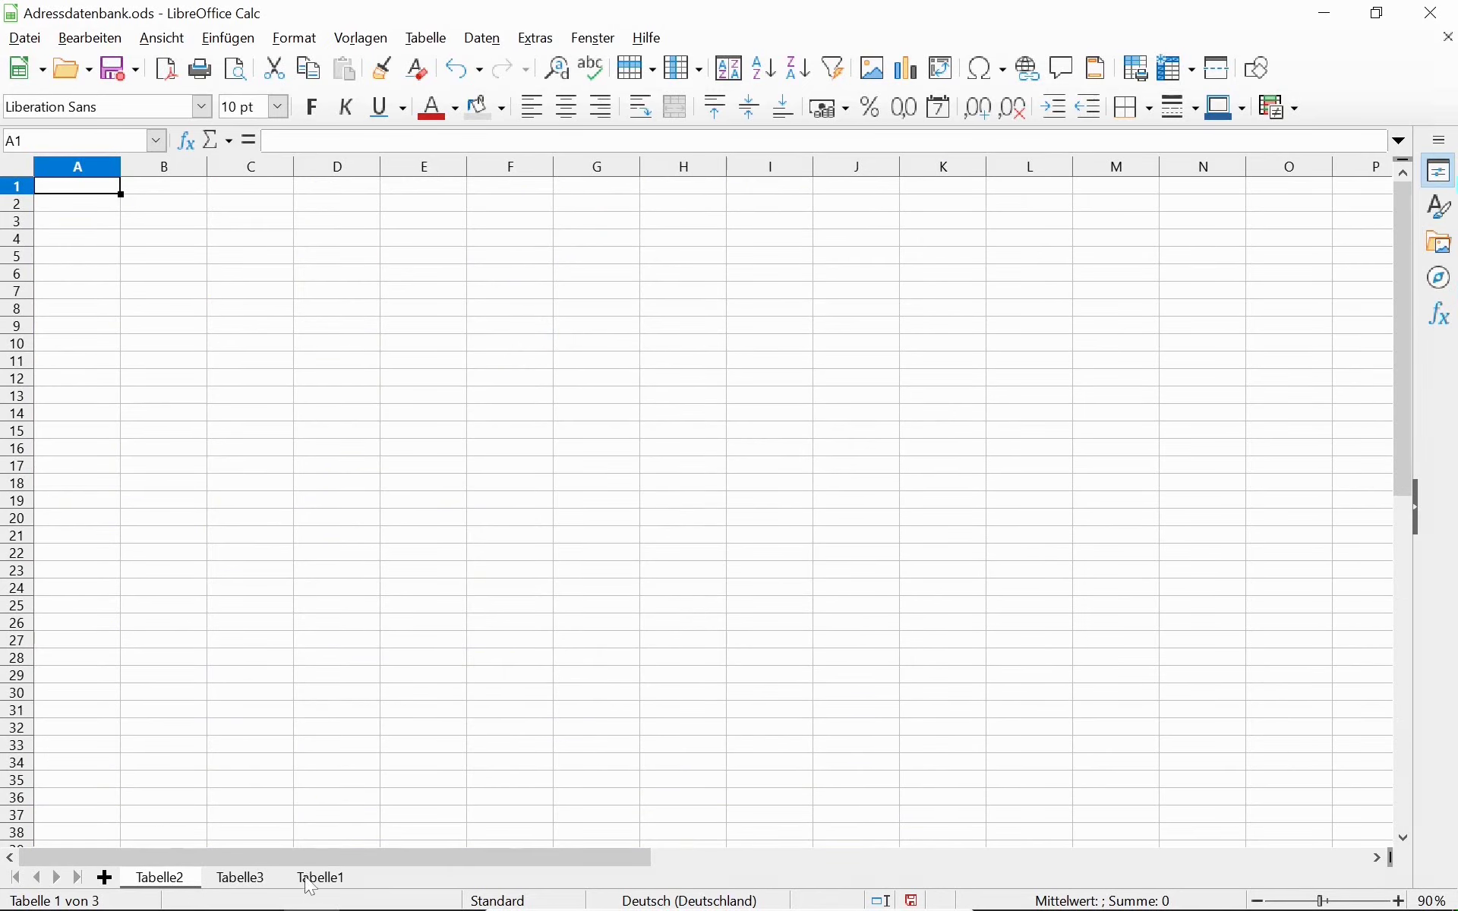
# Move the address sheet to the front, rename it Adressen, and switch to Tabelle2.
pyautogui.moveTo(313, 881); pyautogui.dragTo(156, 894)
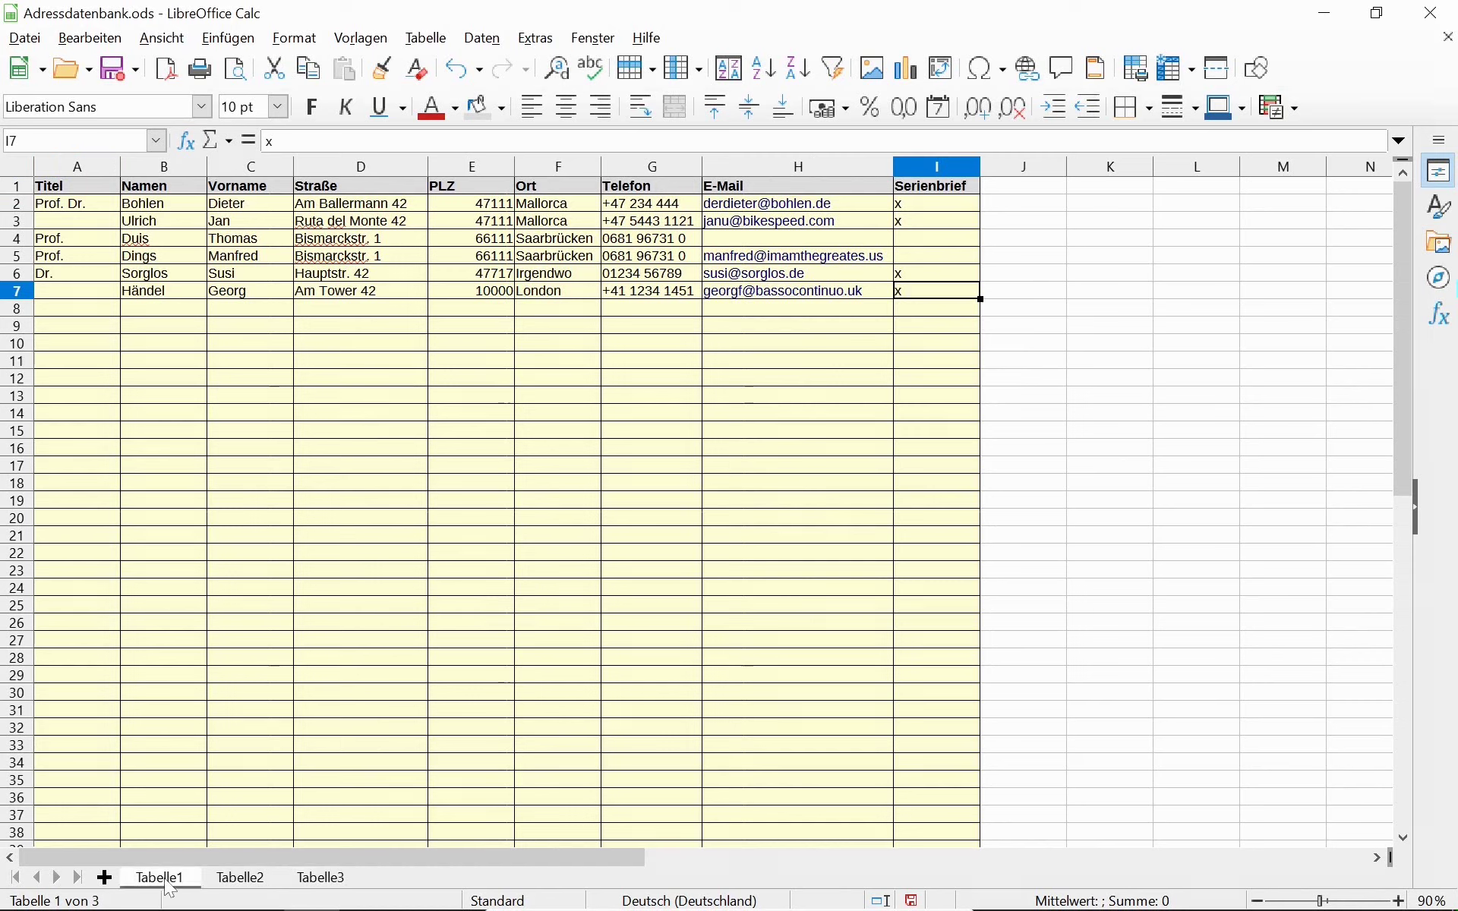
pyautogui.doubleClick(169, 885)
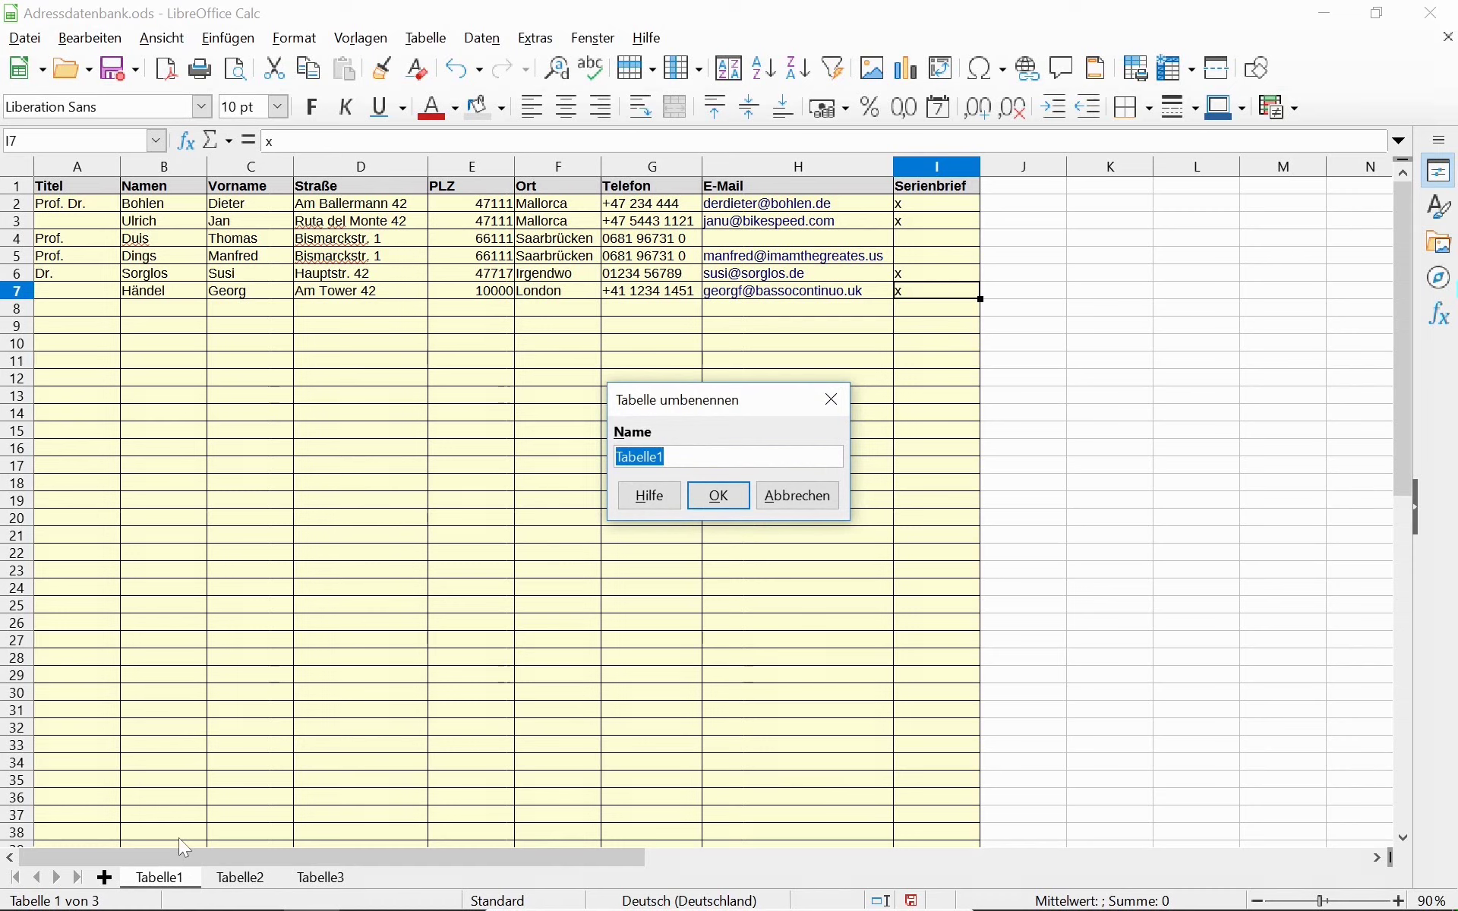
pyautogui.write('Adressen')
pyautogui.press('Return')
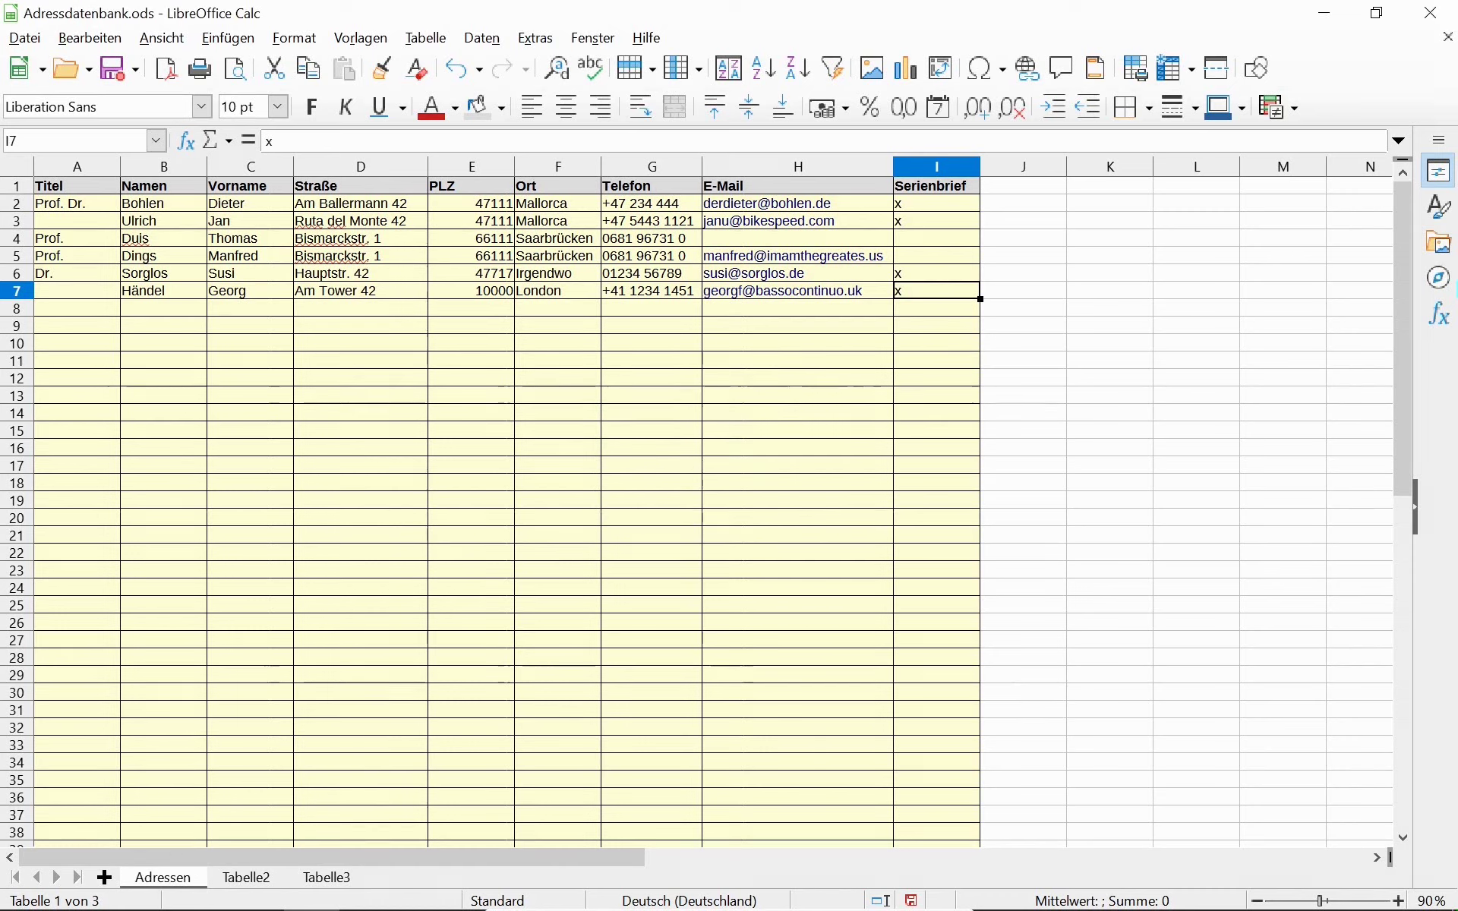
pyautogui.click(246, 879)
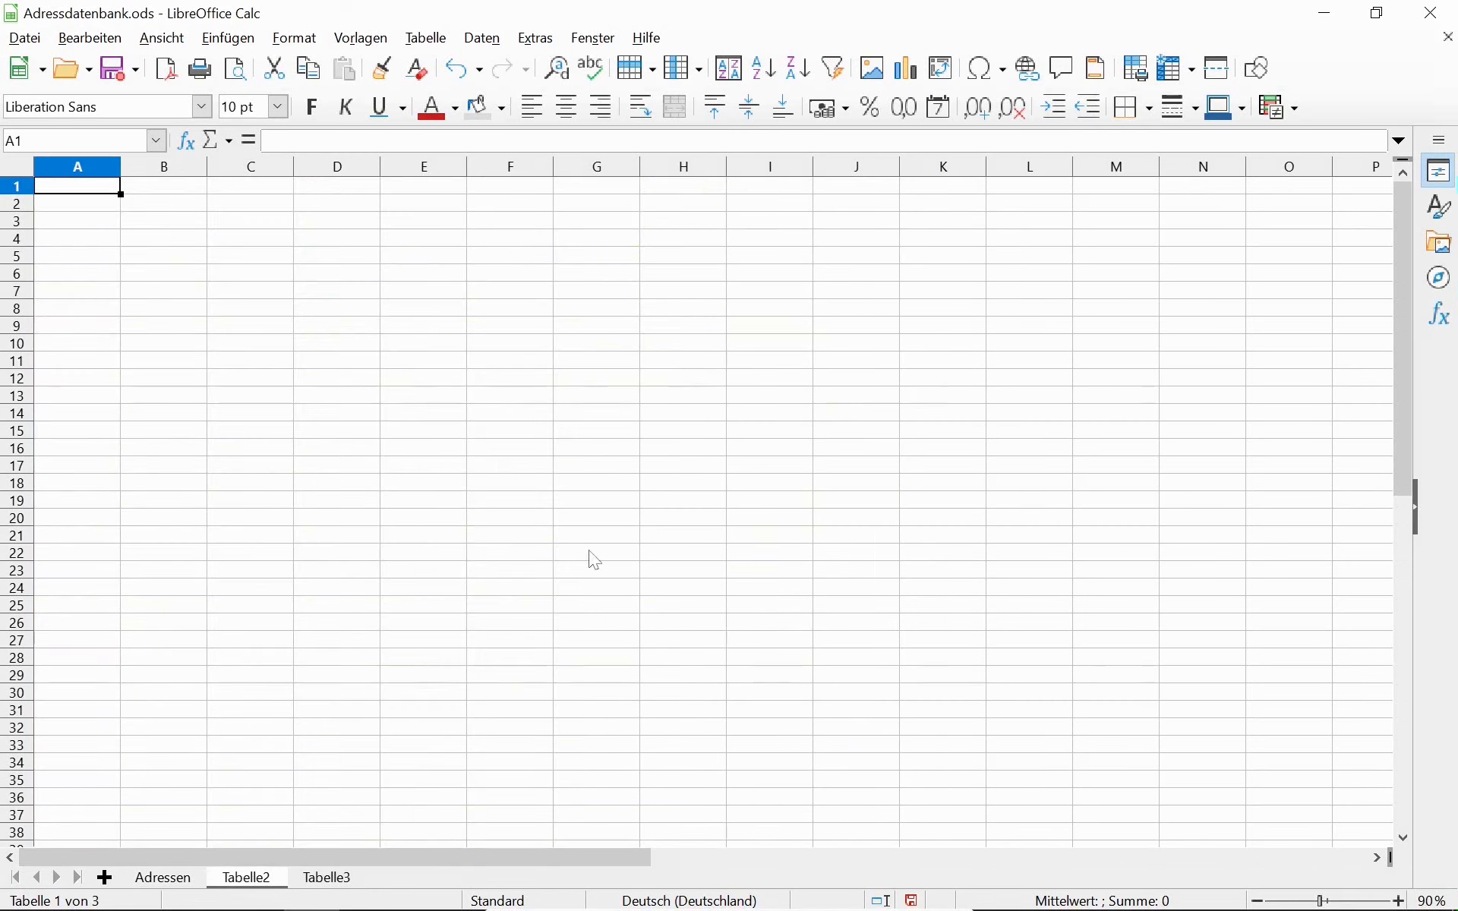
# Enter Diether and Bolen into cells J1 and K1 on Tabelle2.
pyautogui.click(883, 191)
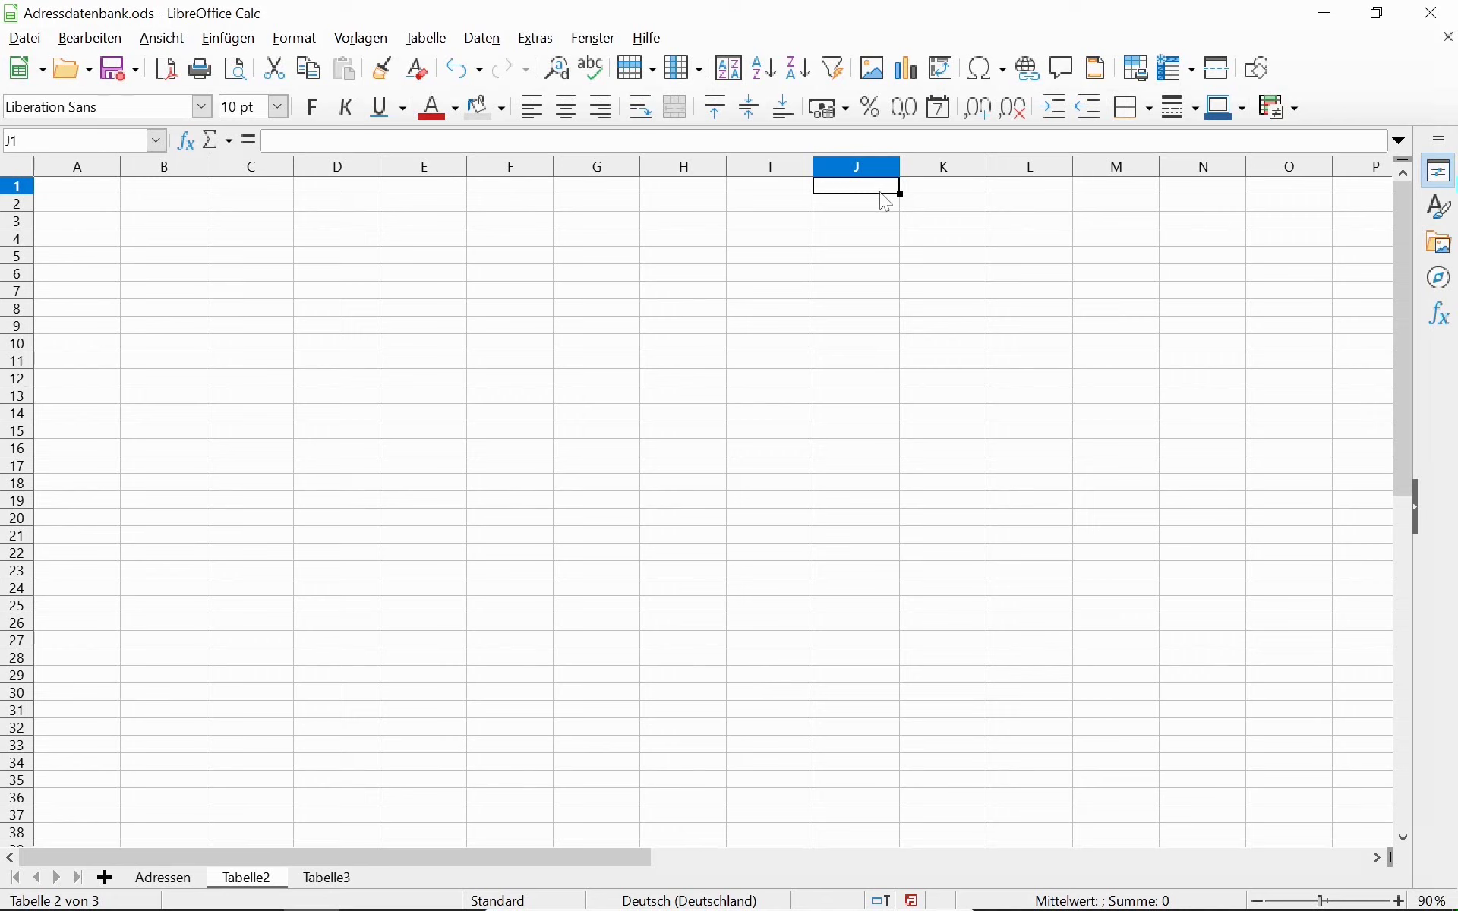
pyautogui.write('Diether')
pyautogui.press('Tab')
pyautogui.write('Bolen')
pyautogui.press('Return')
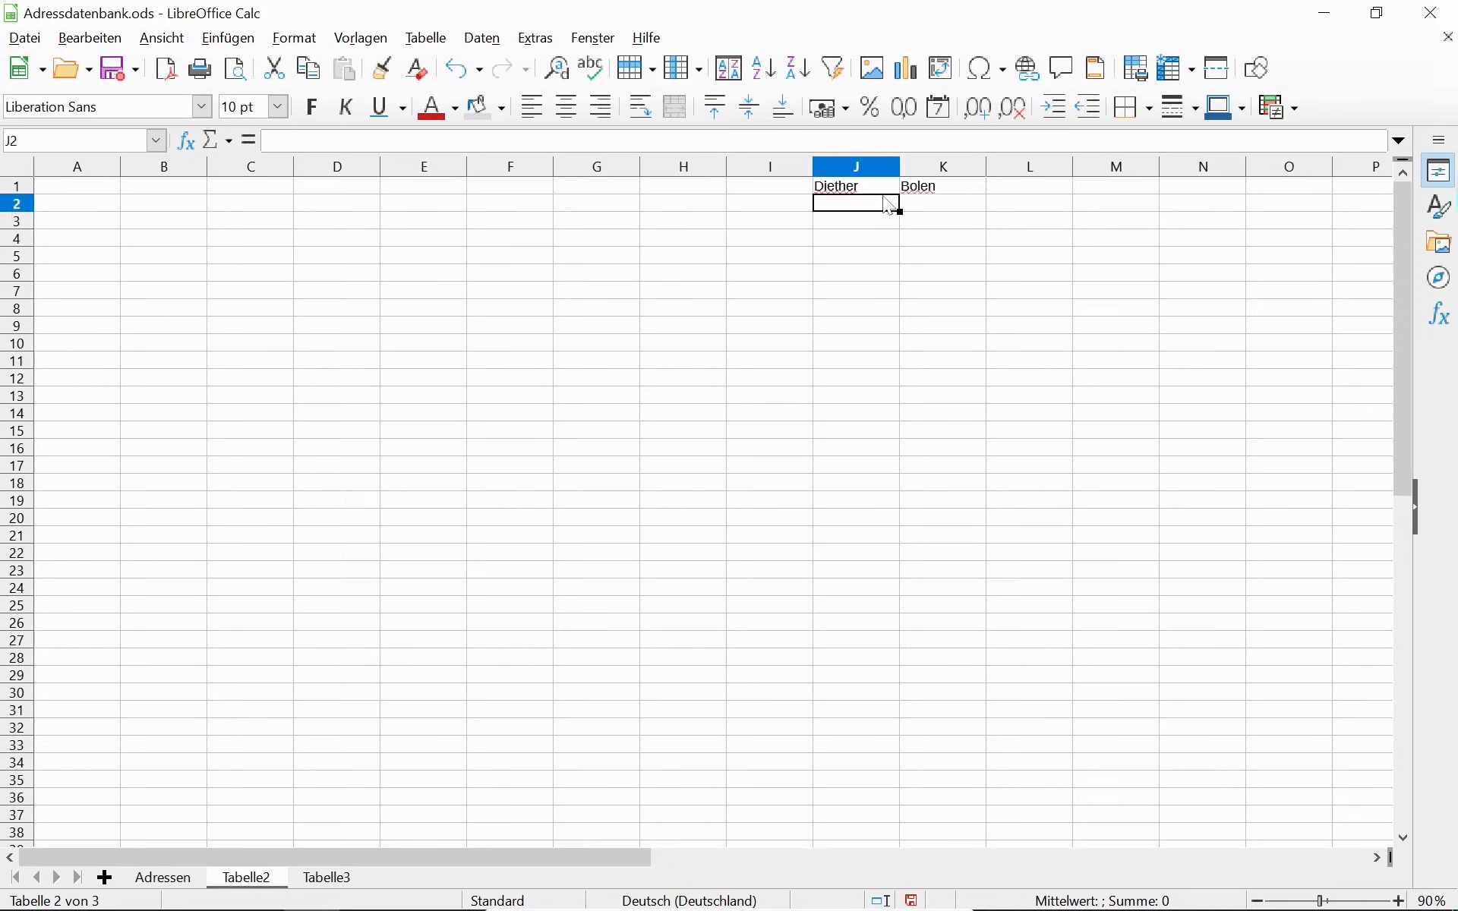
pyautogui.press('Up')
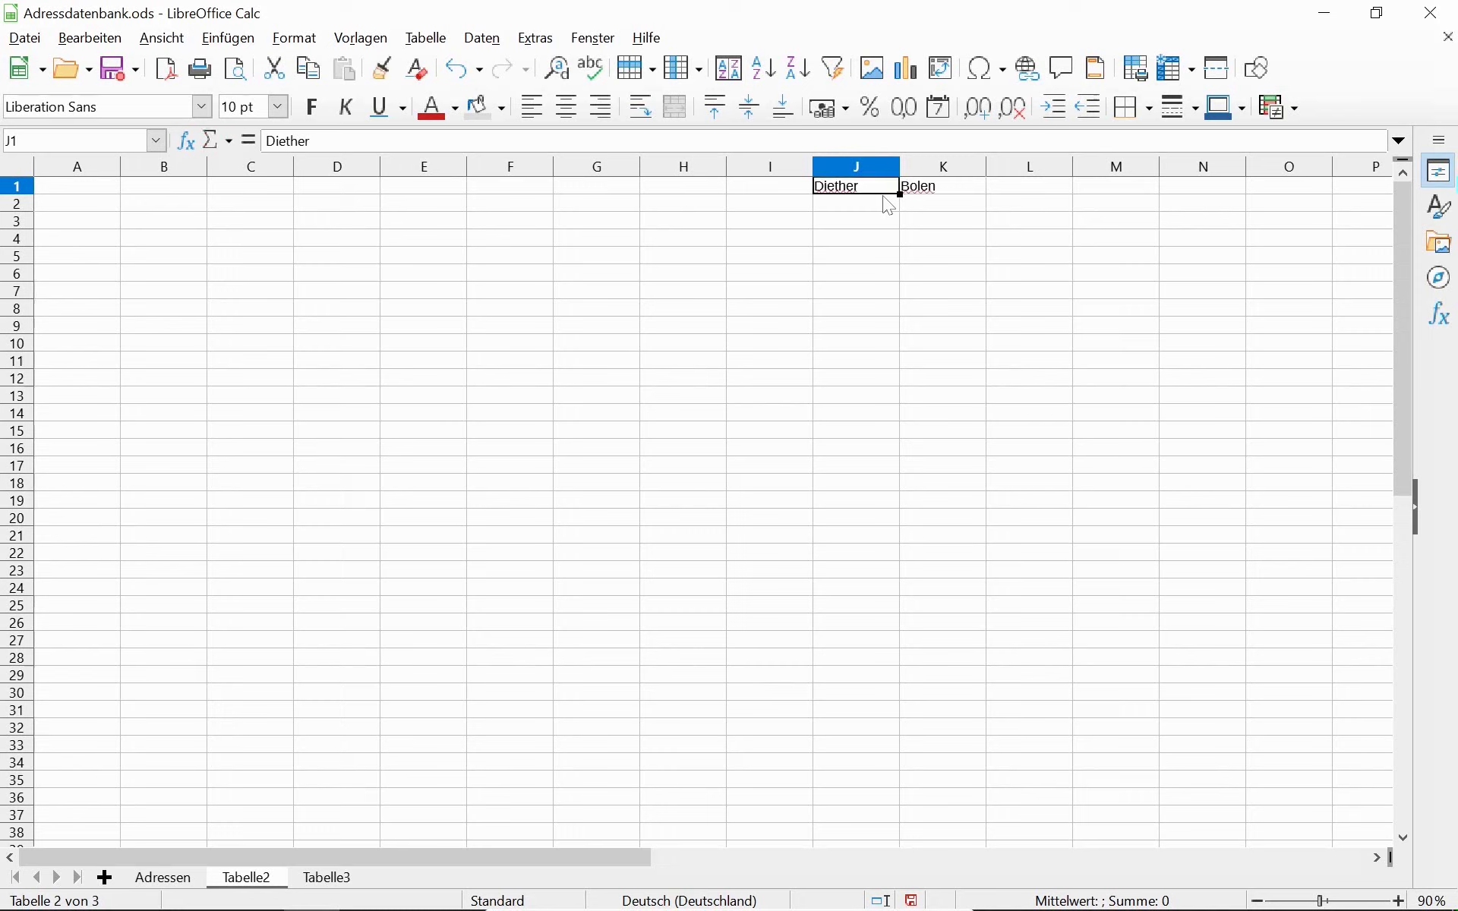
# Delete the stray J1 and K1 entries on Tabelle2, then return to the Adressen sheet.
pyautogui.hotkey('ctrl', 'pageup')
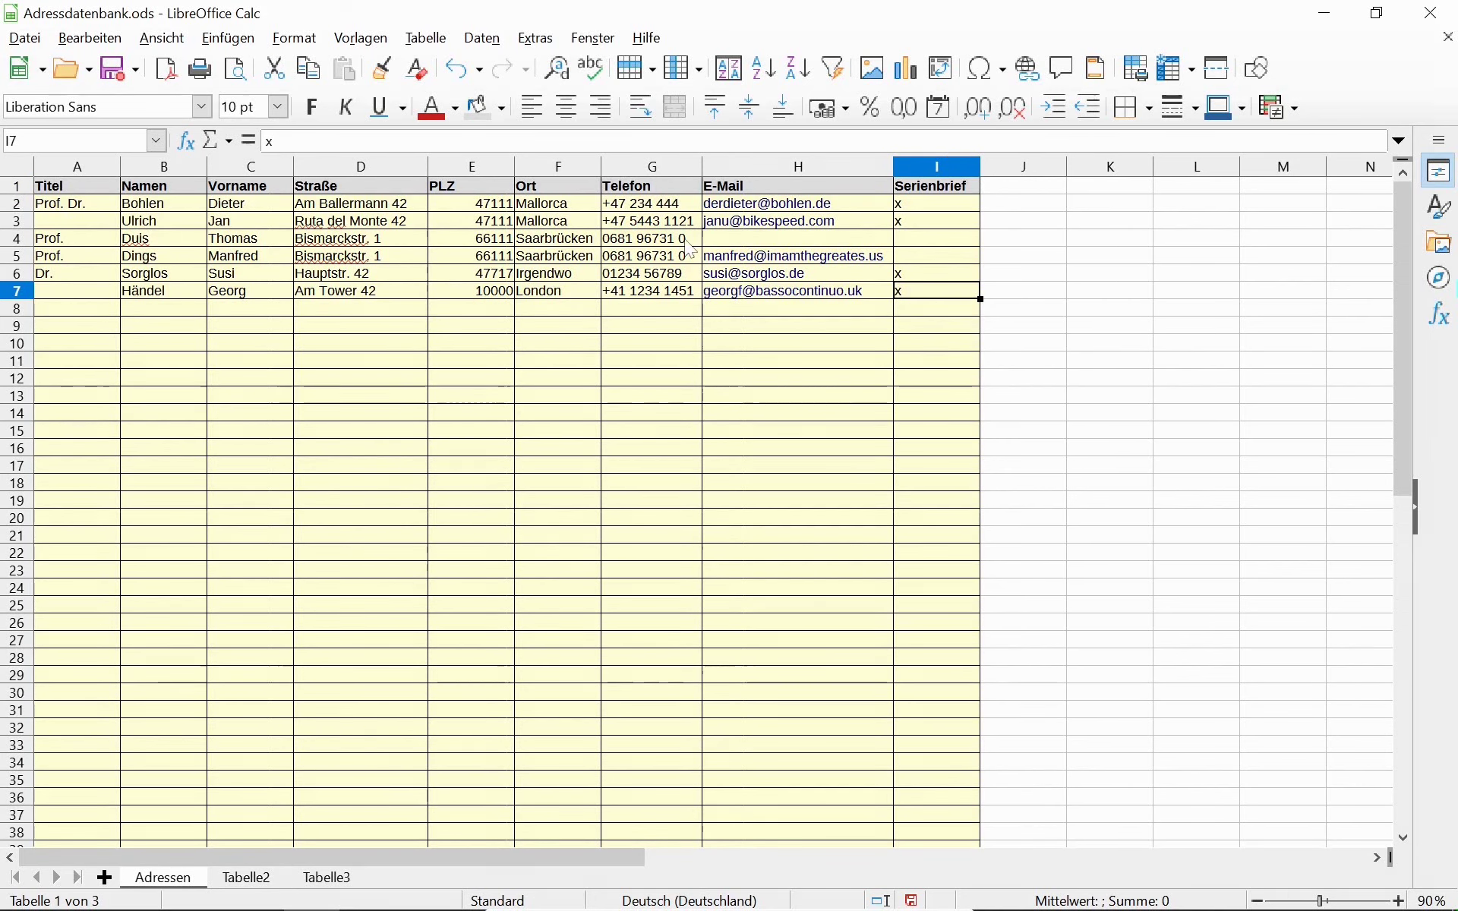
pyautogui.hotkey('ctrl', 'pagedown')
pyautogui.press('Delete')
pyautogui.press('Right')
pyautogui.press('Delete')
pyautogui.press('Left')
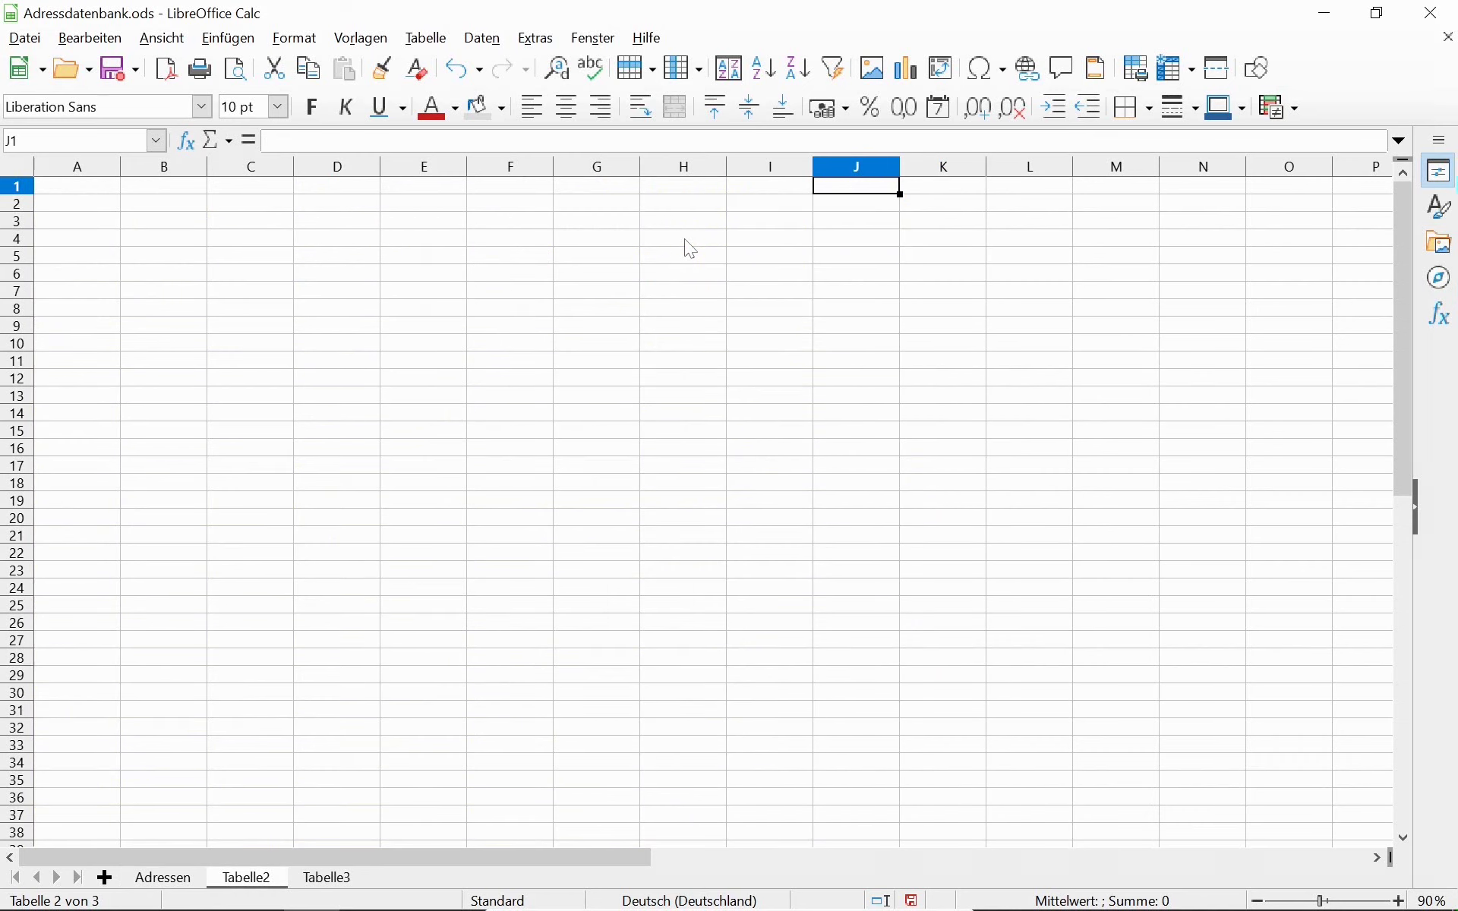
pyautogui.hotkey('ctrl', 'pageup')
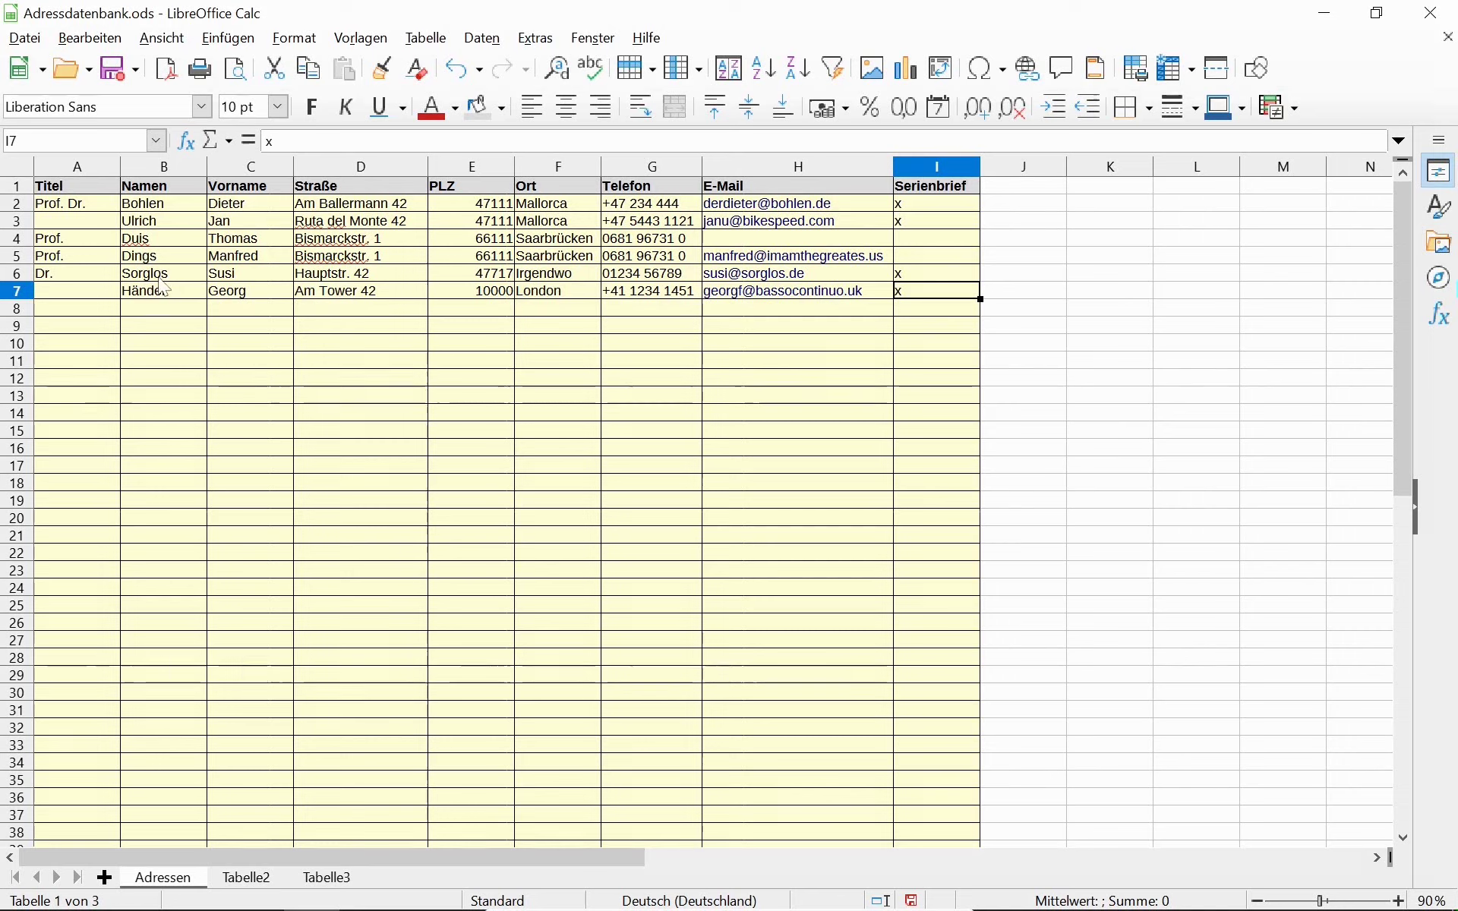
# Insert an empty column B before the Namen column.
pyautogui.click(50, 191)
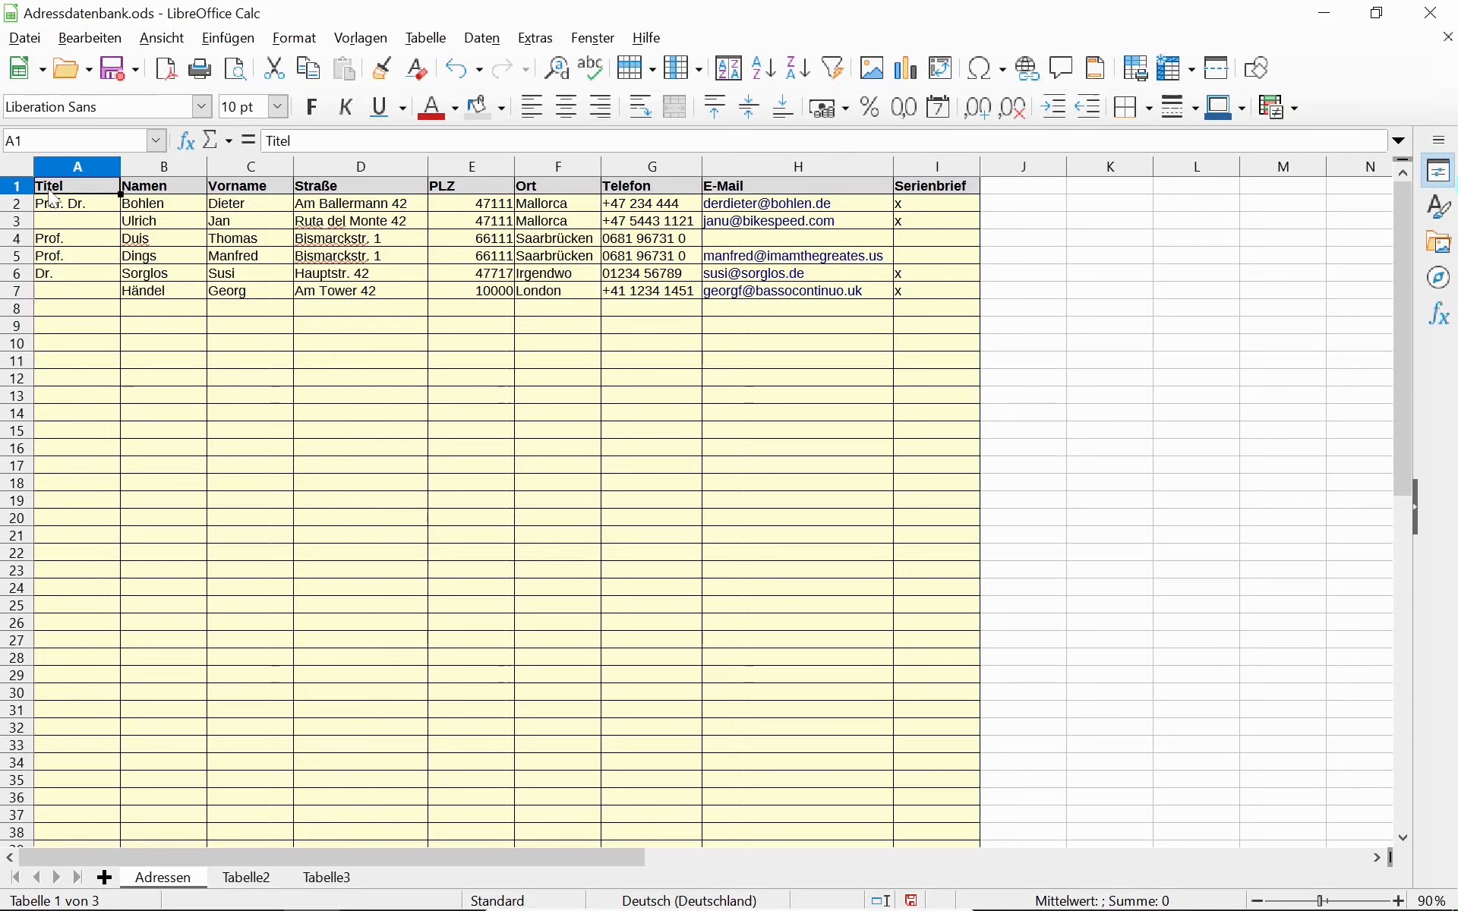
pyautogui.click(148, 186)
pyautogui.click(147, 166)
pyautogui.rightClick(150, 170)
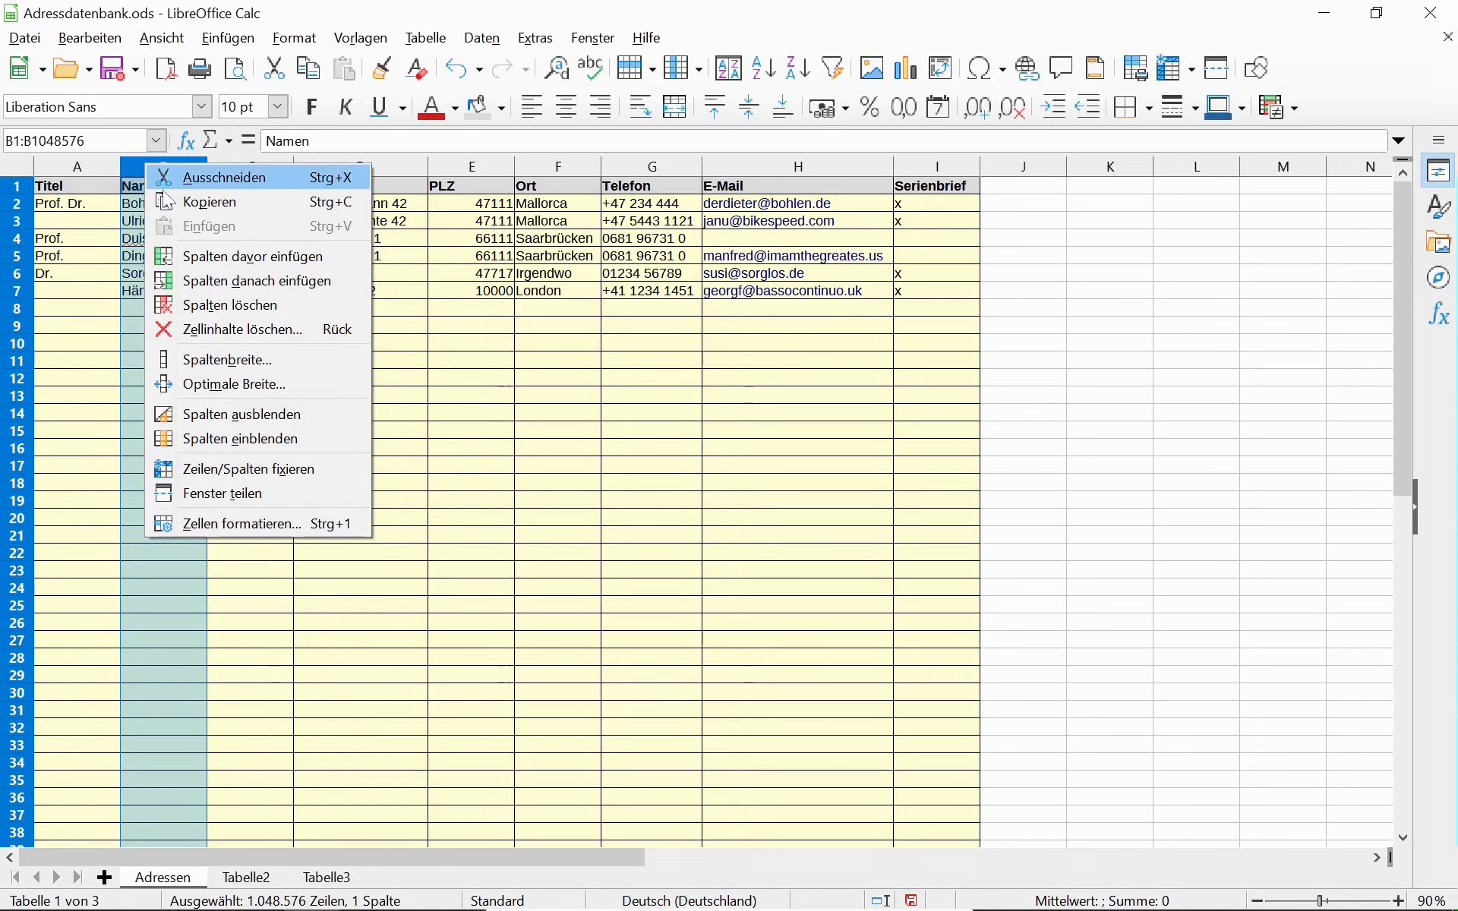
pyautogui.press('Escape')
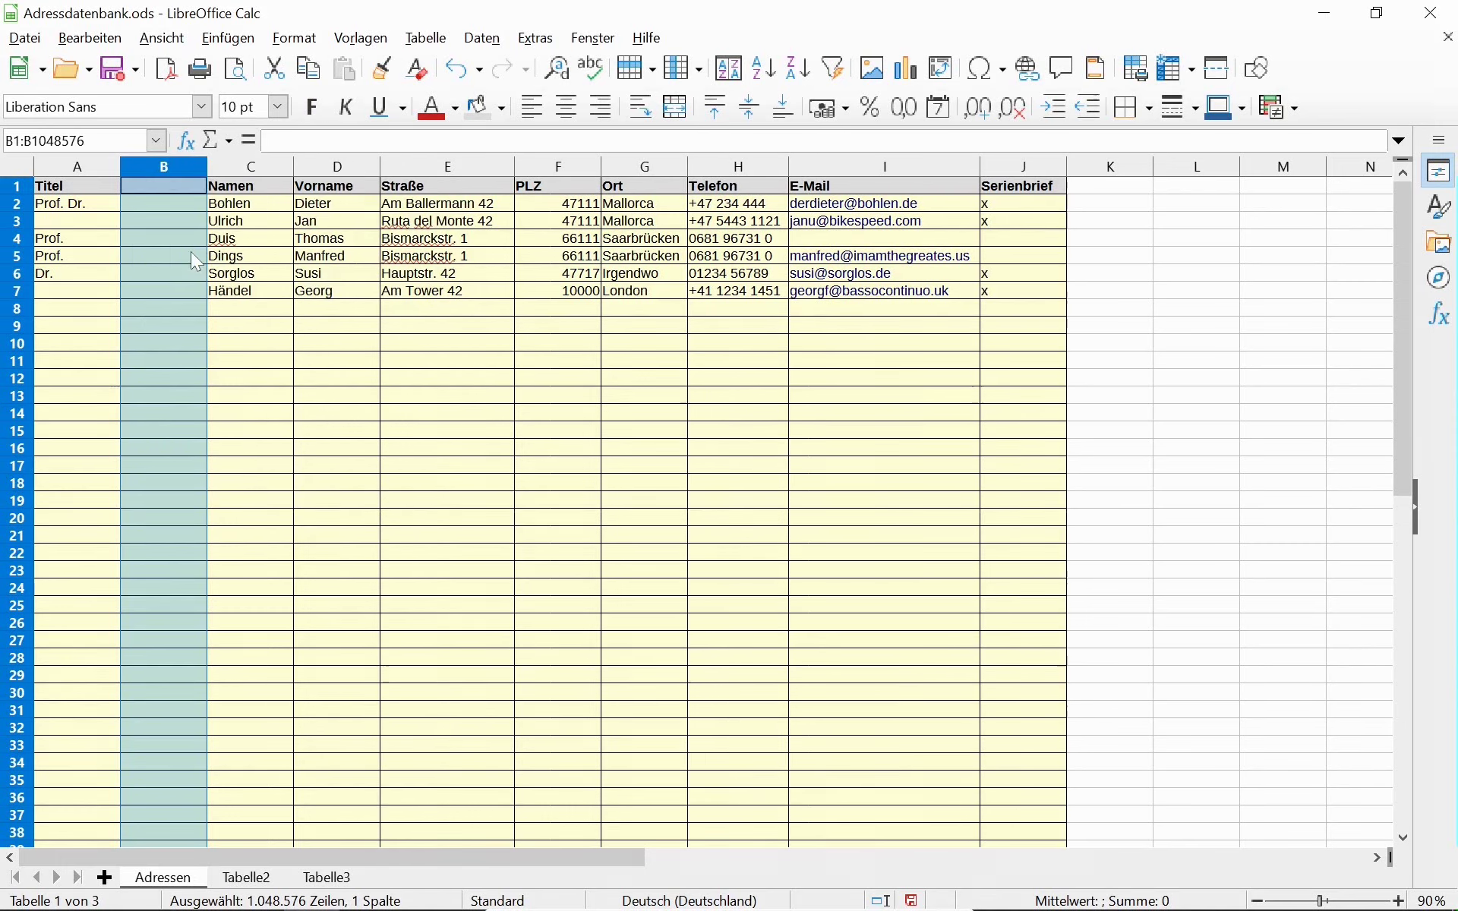
pyautogui.click(270, 372)
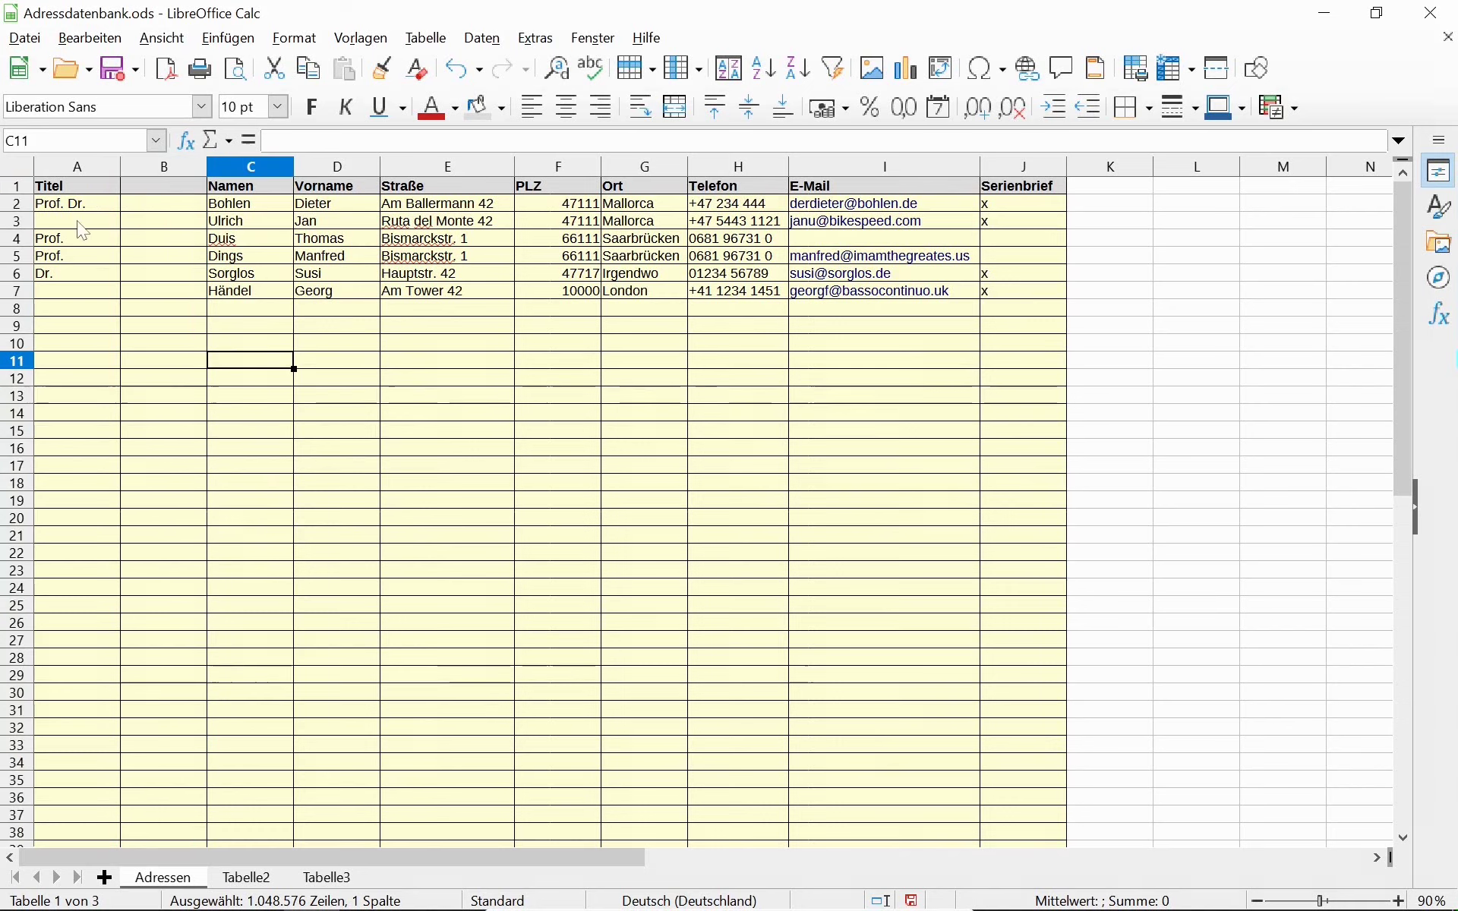
# Copy the Titel entries A1:A6 into the new column B.
pyautogui.hotkey('ctrl', 'Home')
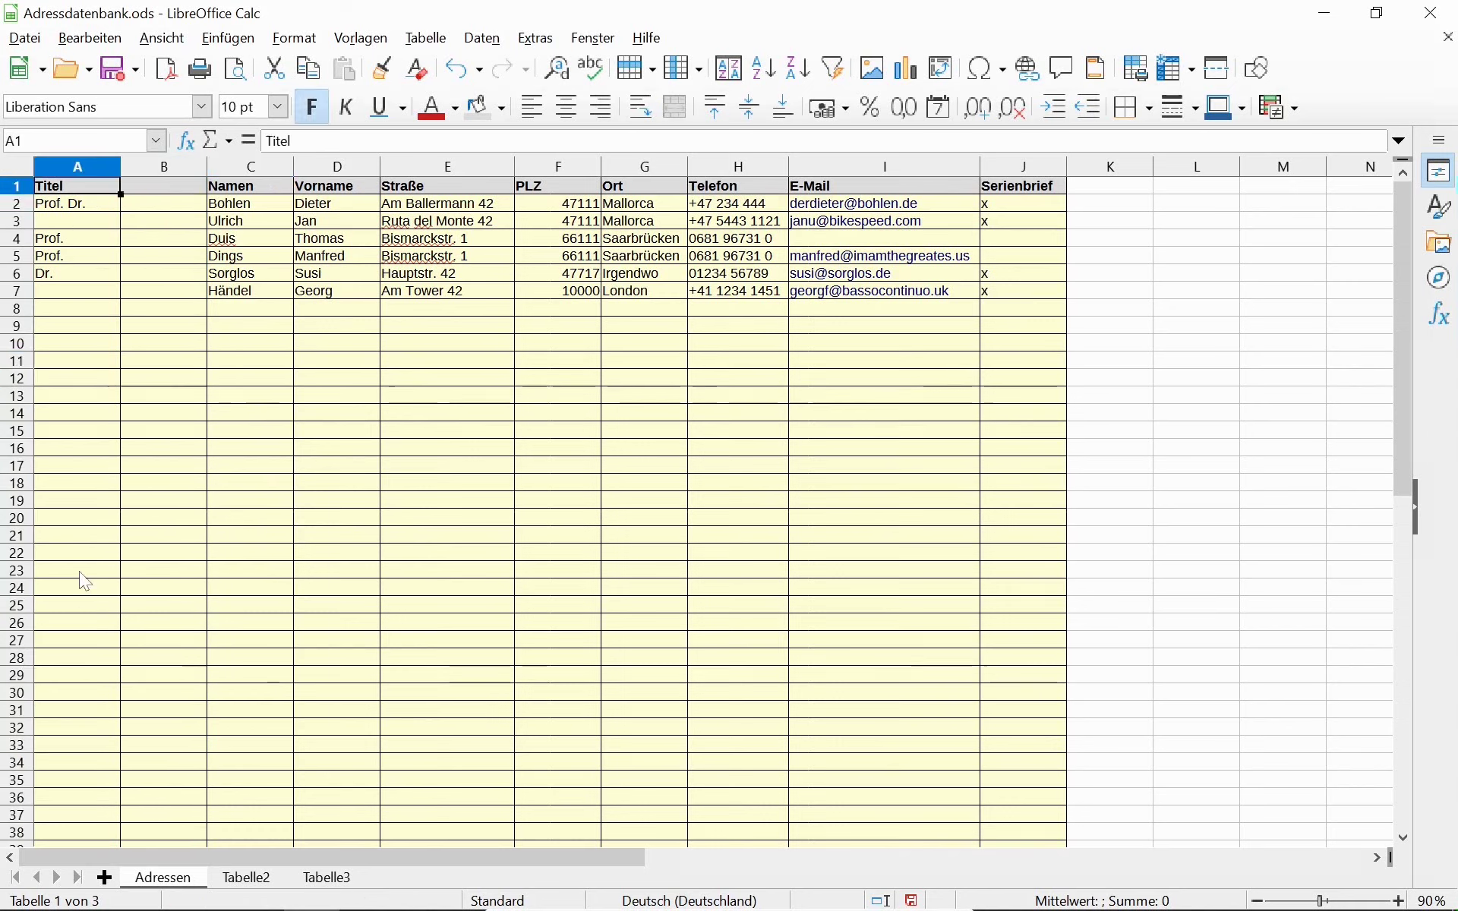
pyautogui.hotkey('shift', 'Down')
pyautogui.hotkey('shift', 'Down')
pyautogui.hotkey('shift', 'Down')
pyautogui.hotkey('shift', 'Down')
pyautogui.hotkey('shift', 'Down')
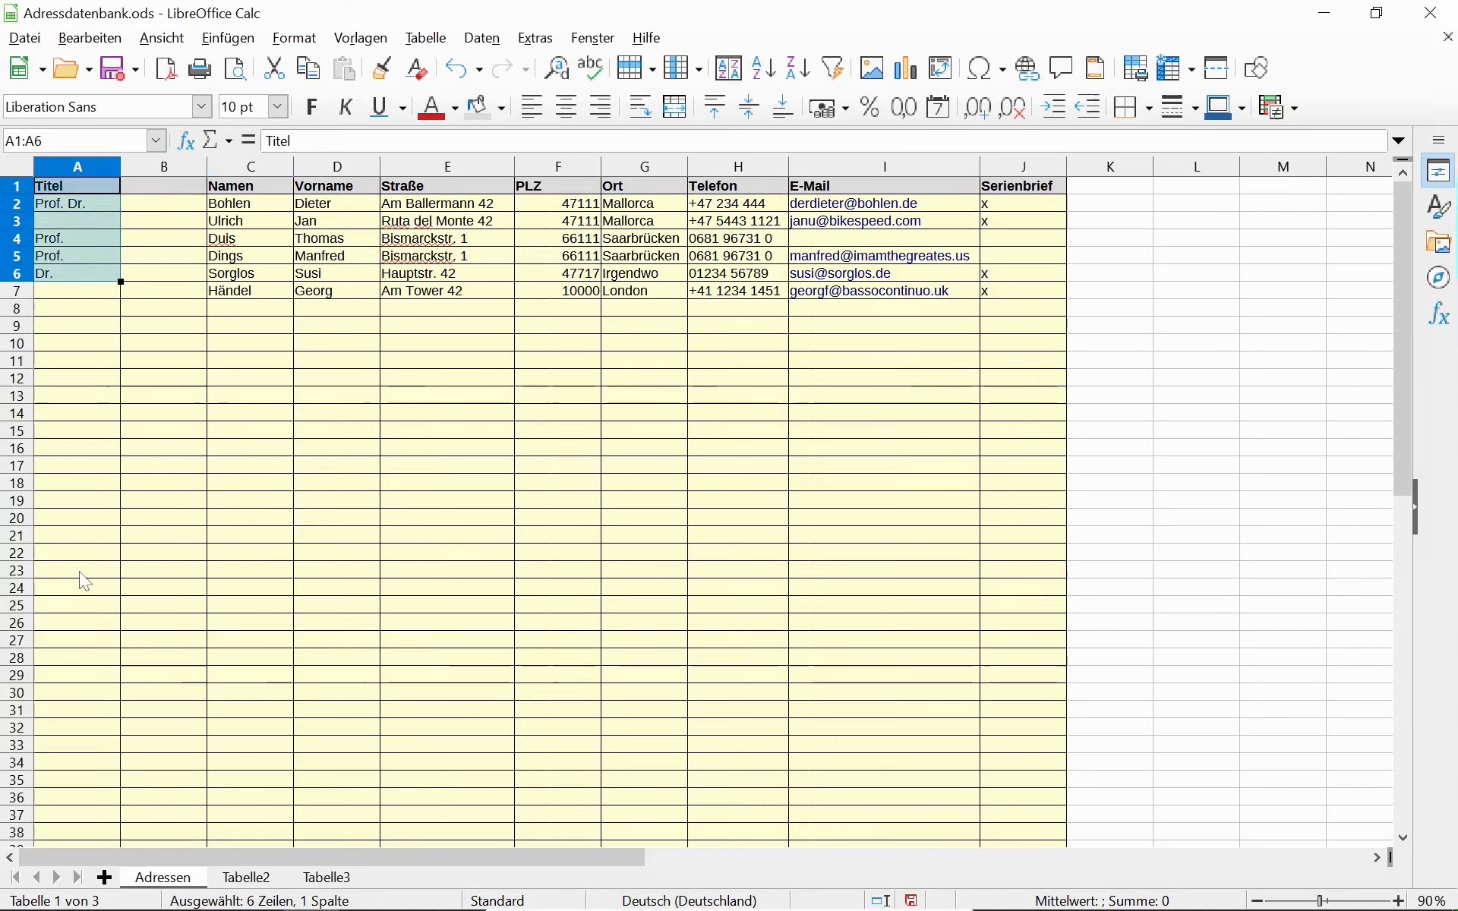
pyautogui.hotkey('ctrl', 'c')
pyautogui.press('Right')
pyautogui.hotkey('ctrl', 'Home')
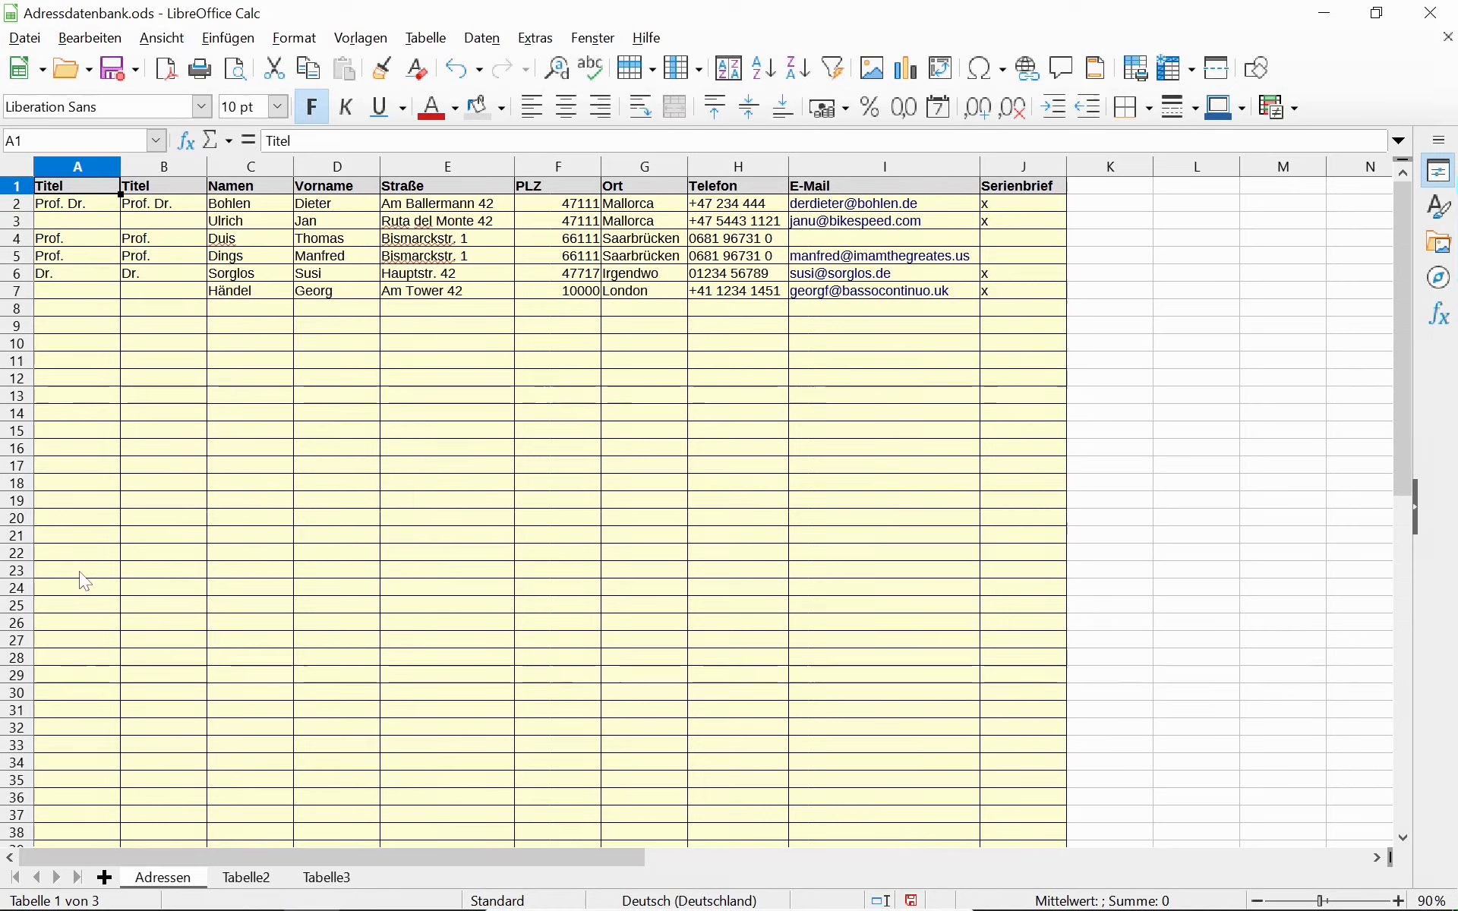
# Change the A1 heading to 'Adressenkürzel' and auto-fit column A's width to it.
pyautogui.write('Ad')
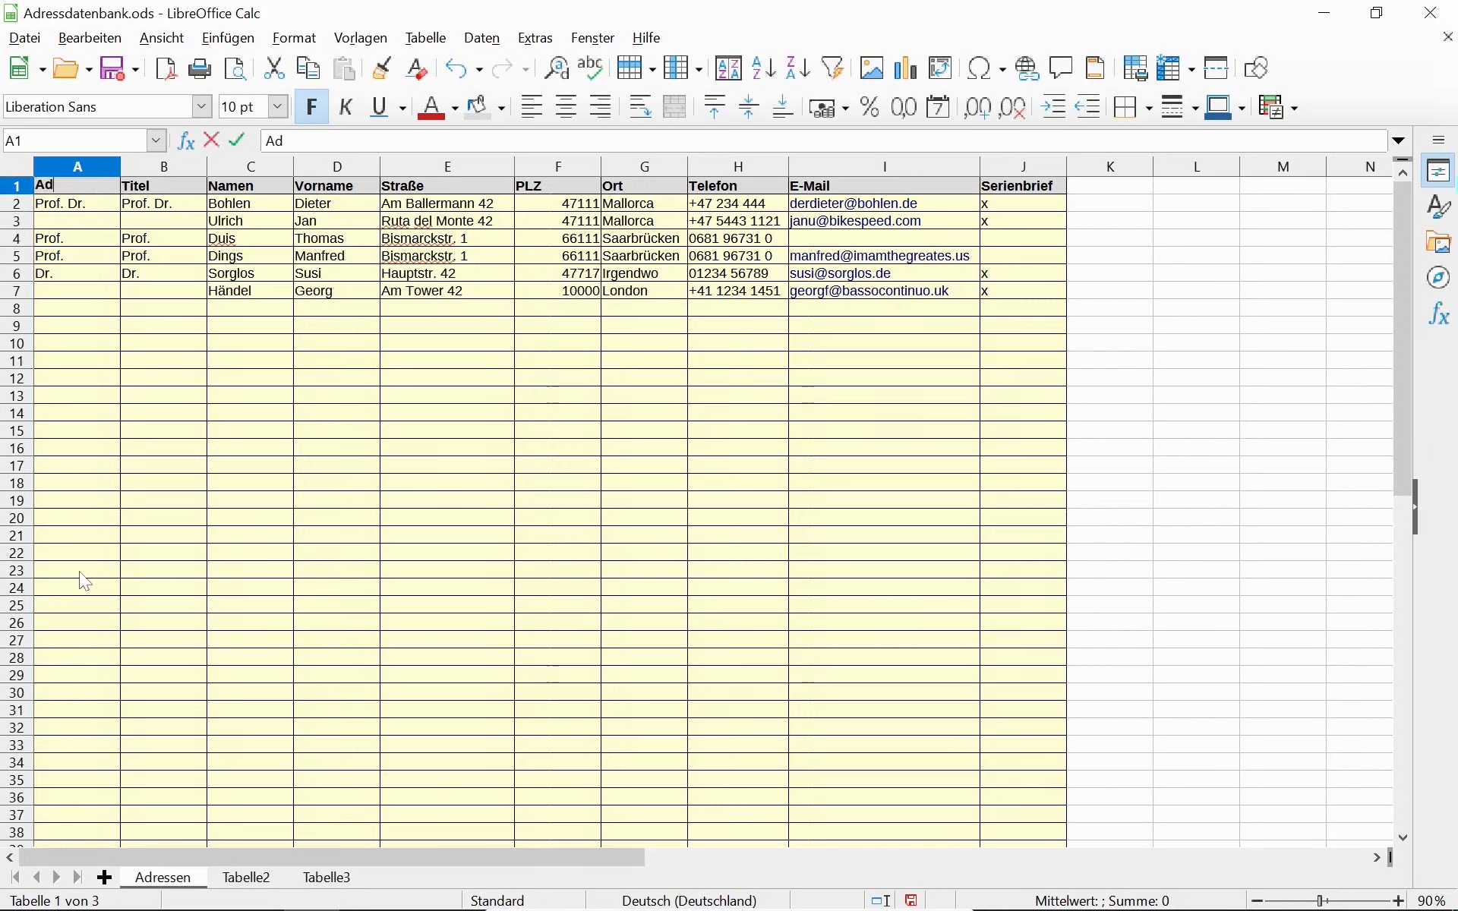
pyautogui.write('ressenkürzel')
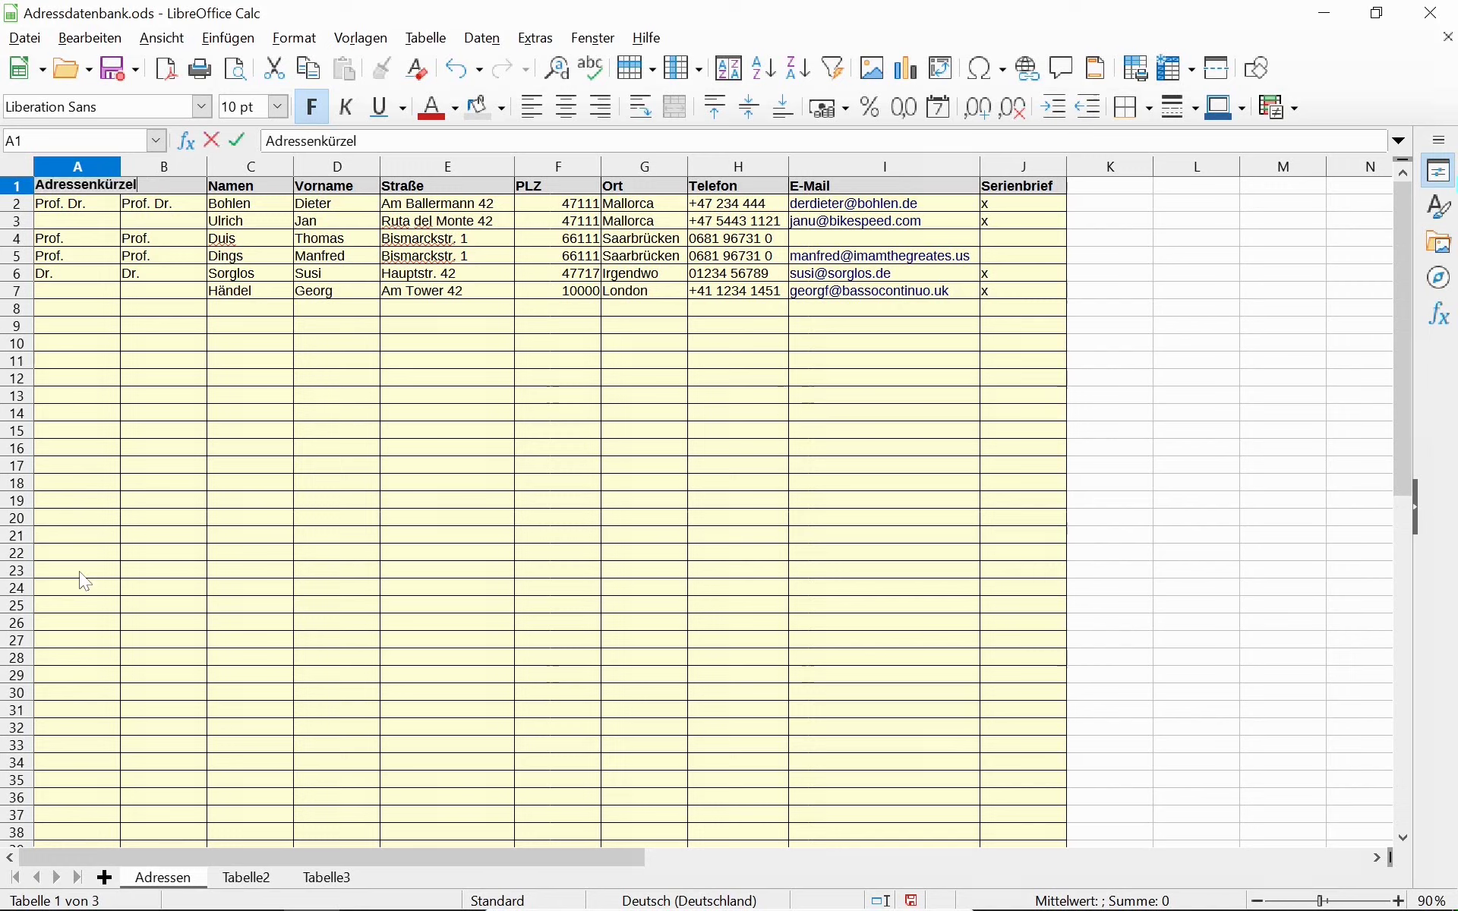
pyautogui.press('Return')
pyautogui.press('Up')
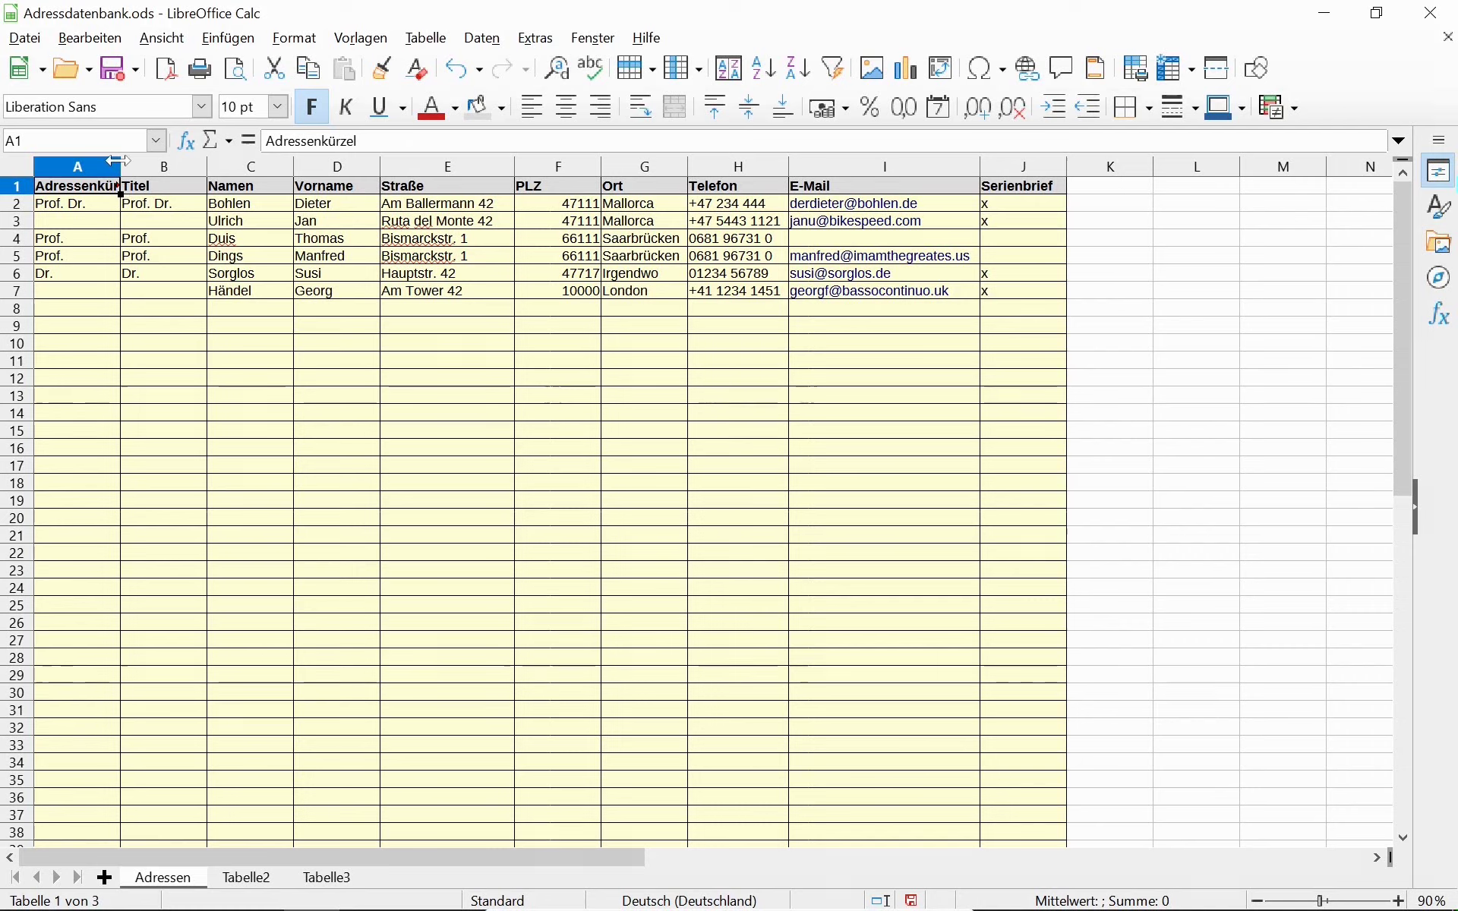
pyautogui.doubleClick(120, 166)
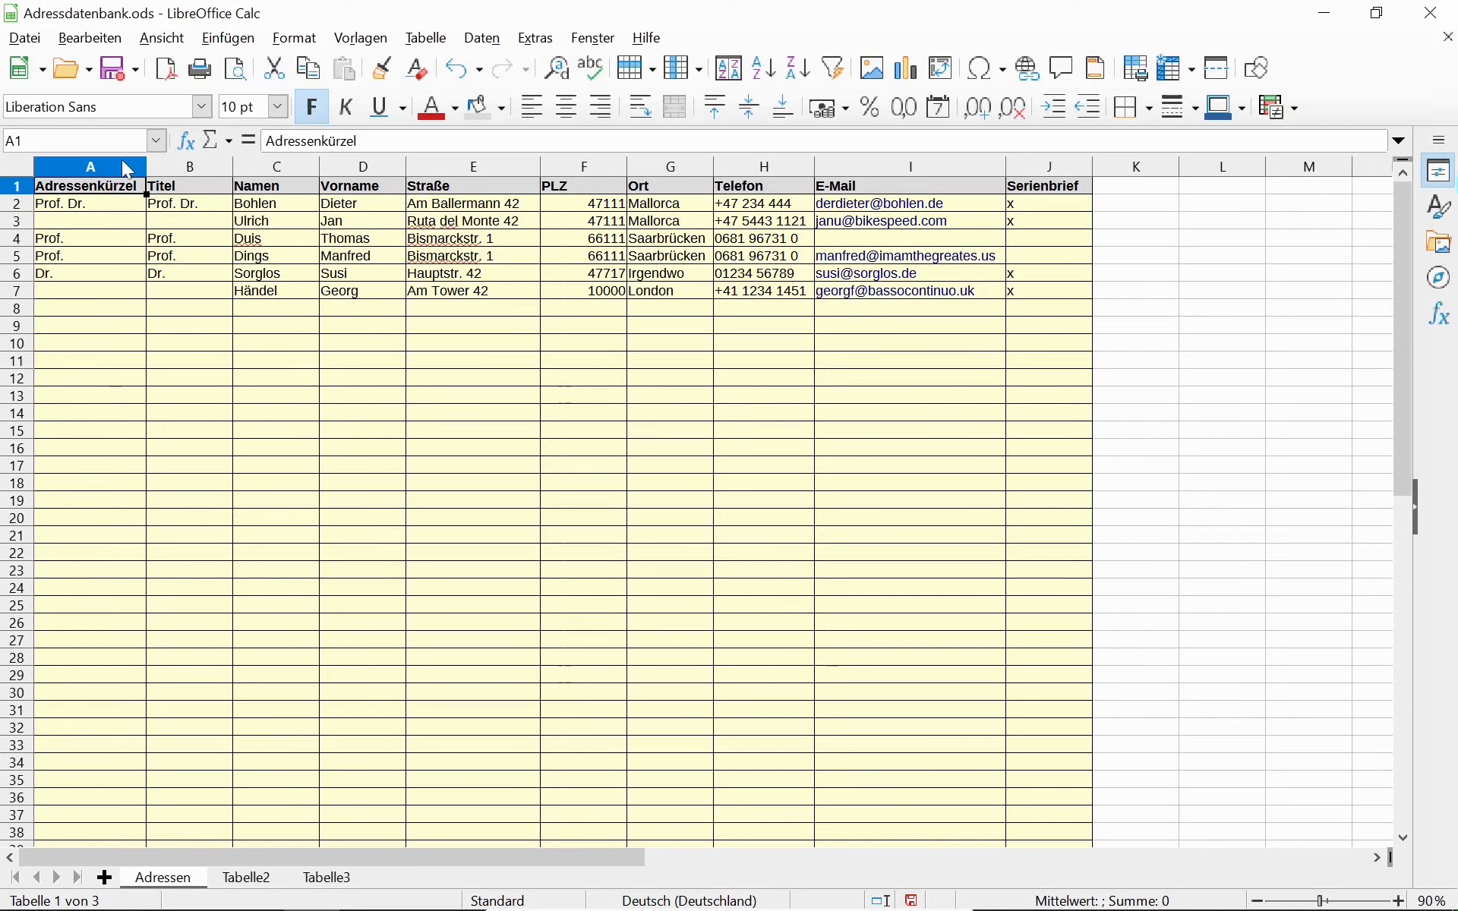
# Enter the abbreviations DieBoh, JanUlr and ThoDui in A2:A4.
pyautogui.click(102, 203)
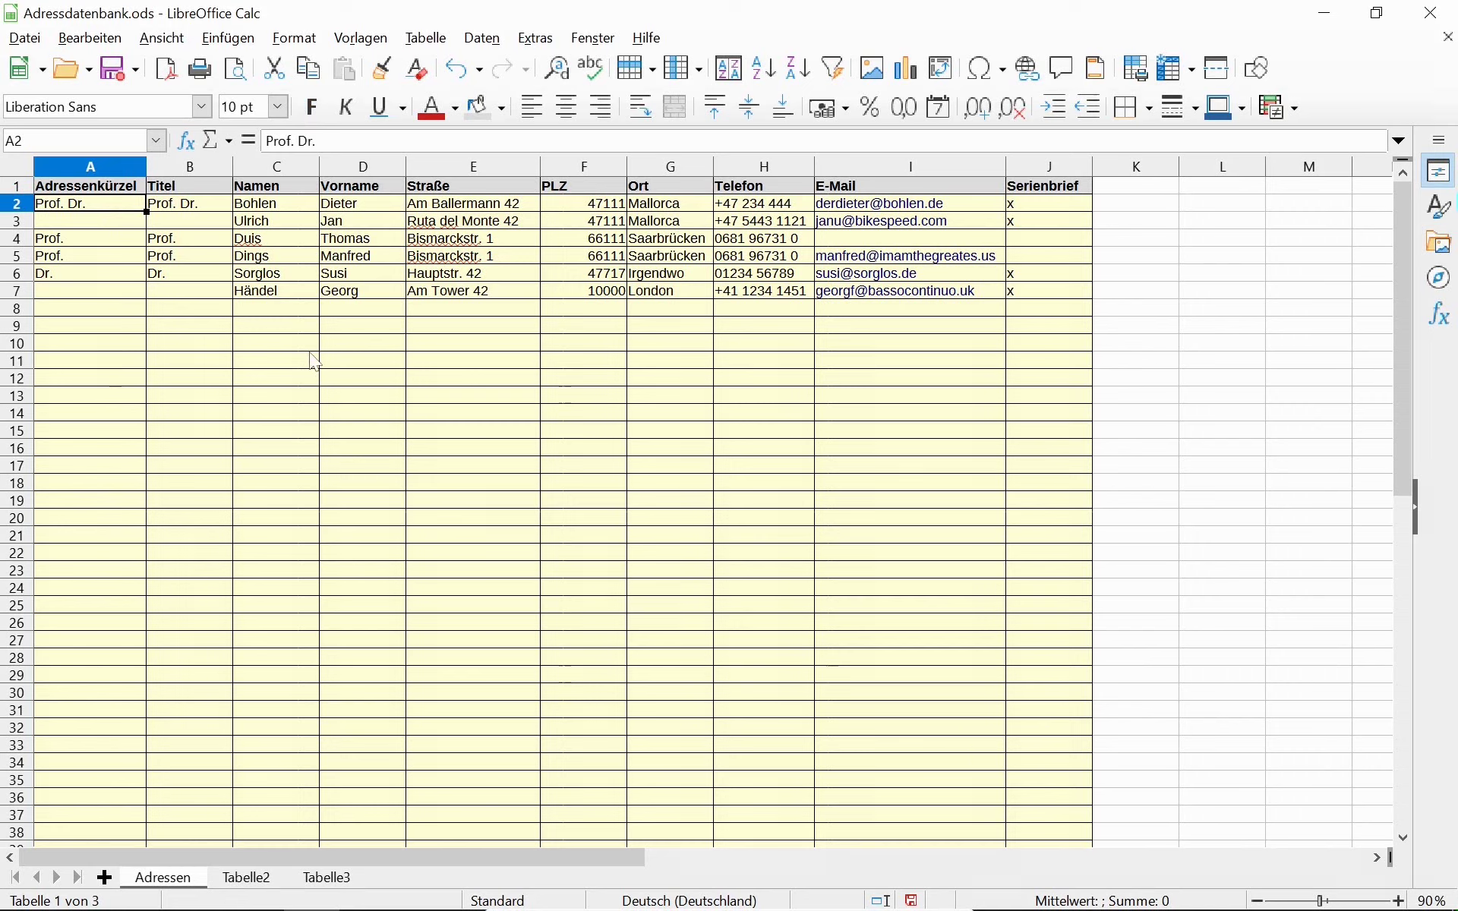
pyautogui.write('Di')
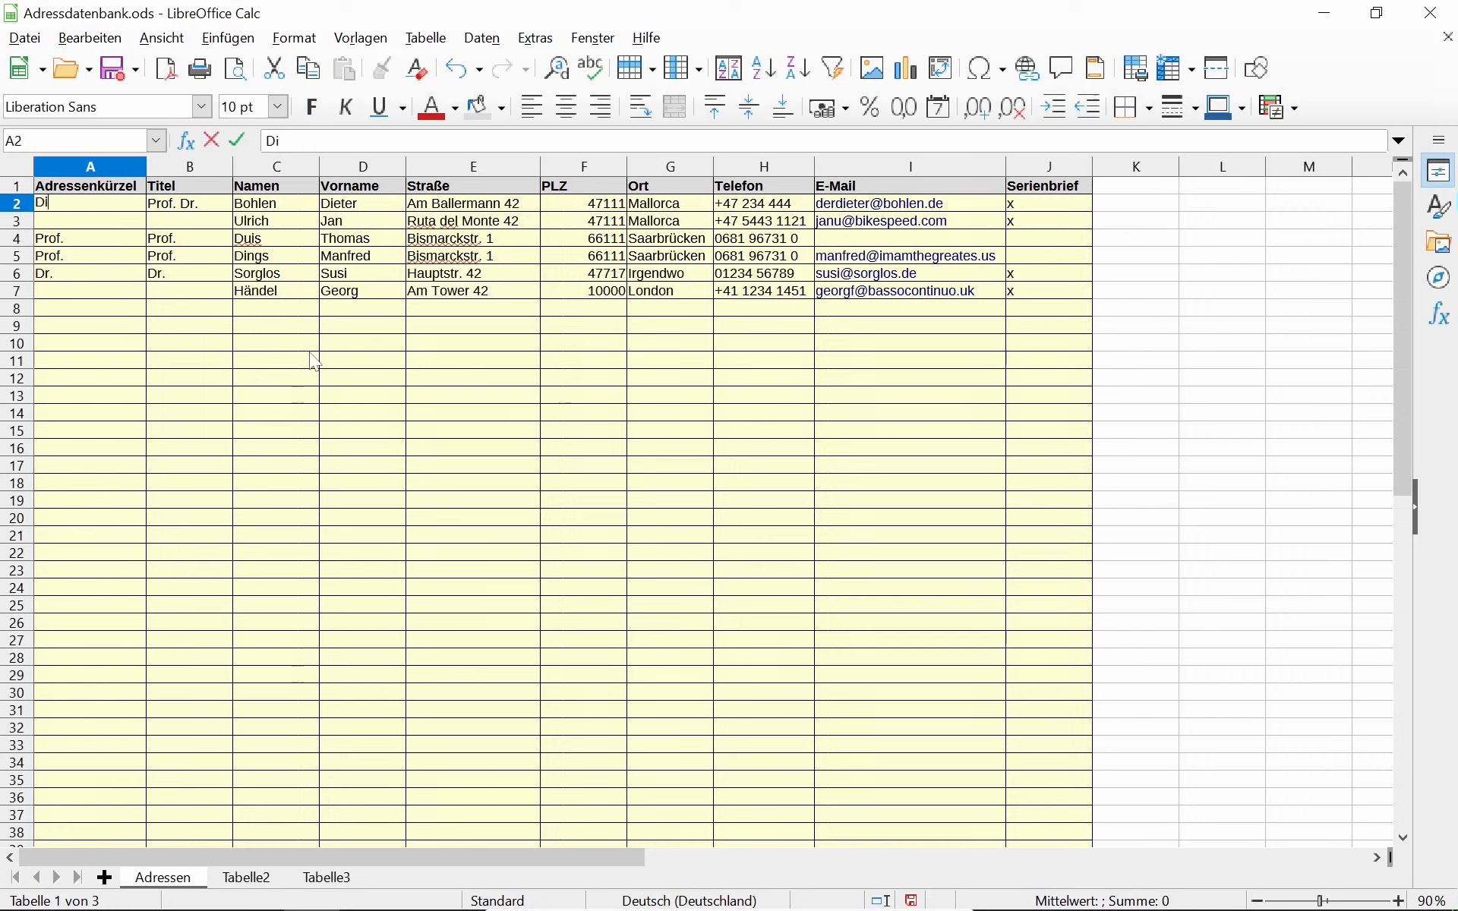
pyautogui.write('eBoh')
pyautogui.press('Return')
pyautogui.write('JanUlr')
pyautogui.press('Return')
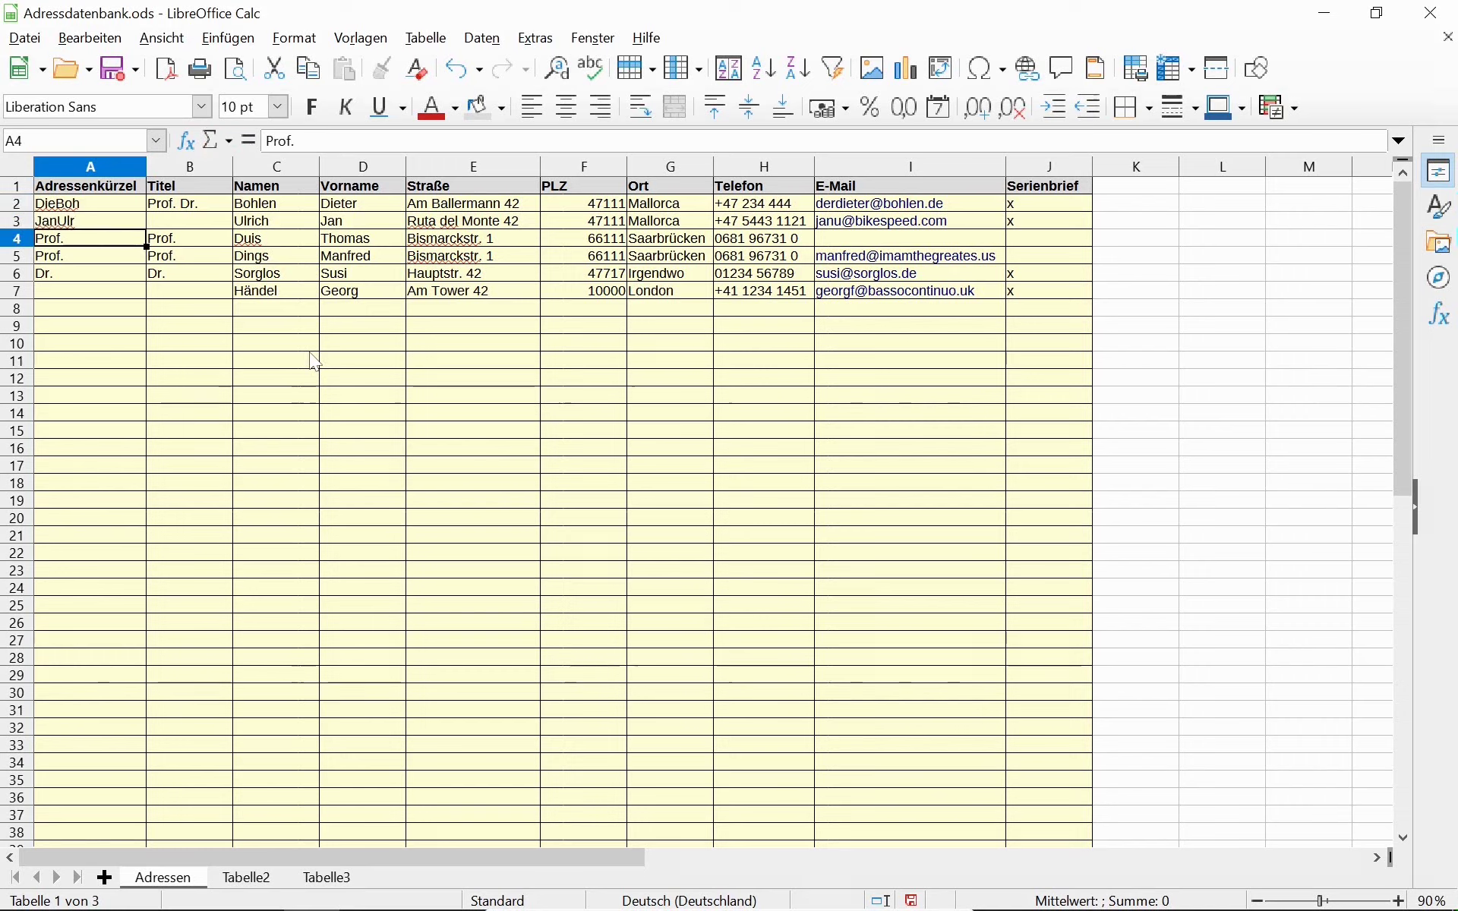
pyautogui.write('Tho')
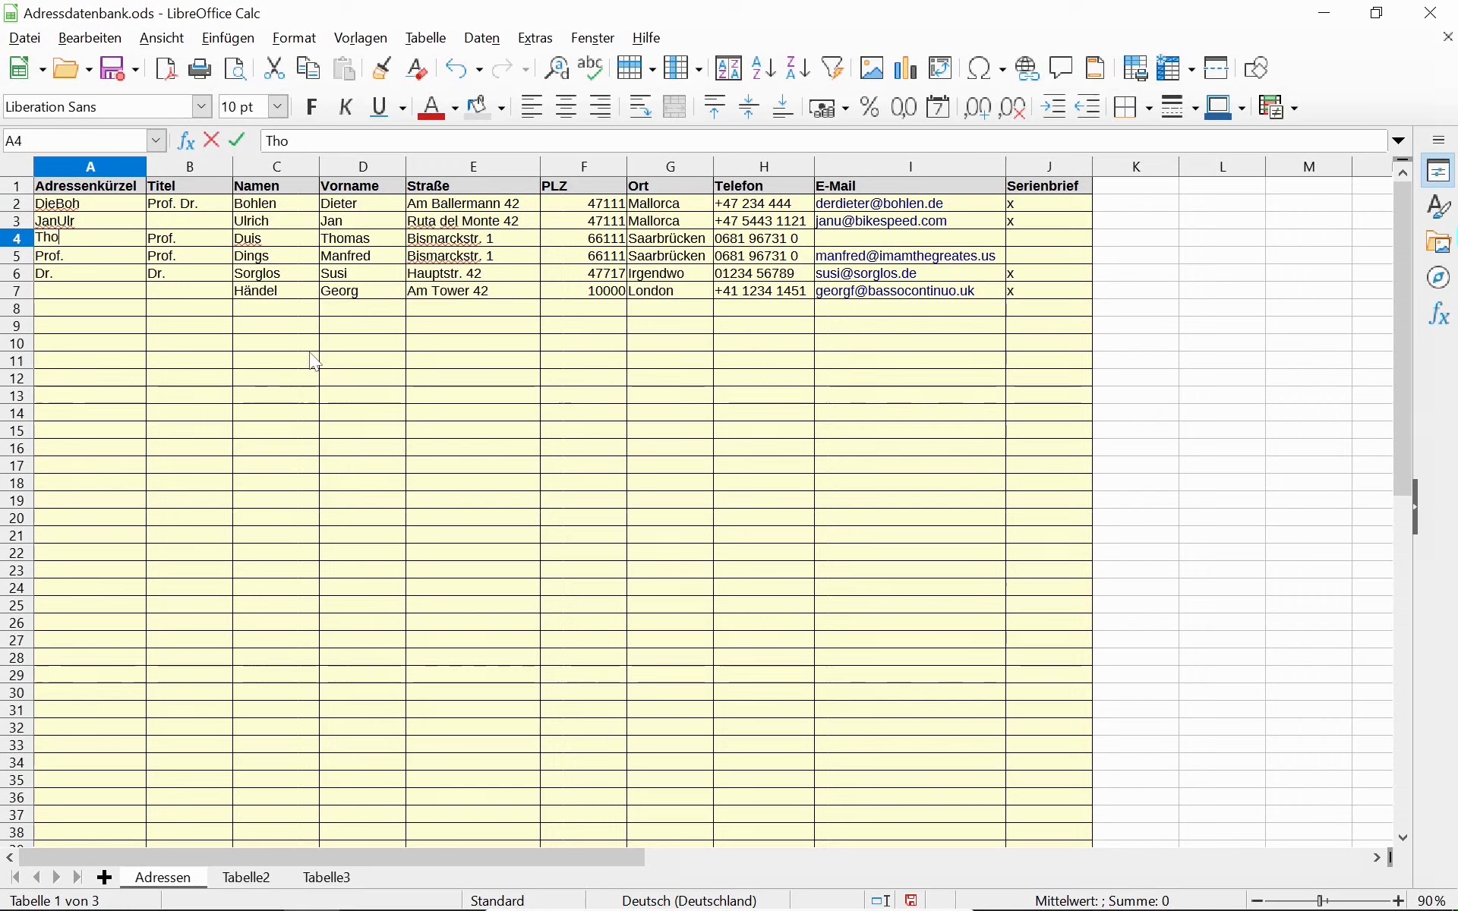
pyautogui.write('Dui')
pyautogui.press('Return')
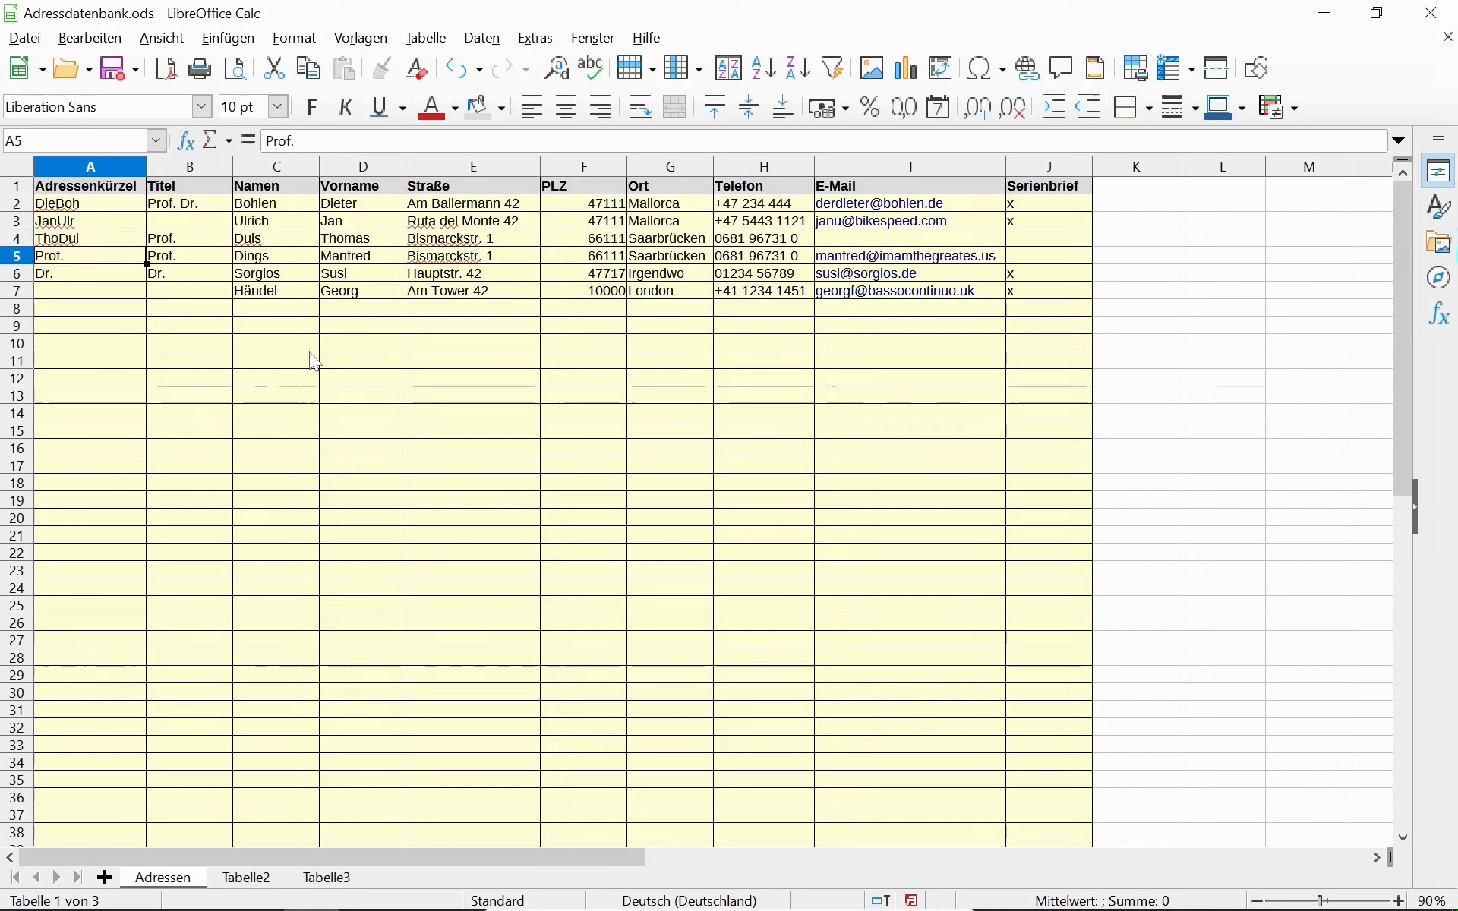
# Enter the abbreviations ManDin, SusSor and GeoHän in A5:A7.
pyautogui.write('ManDin')
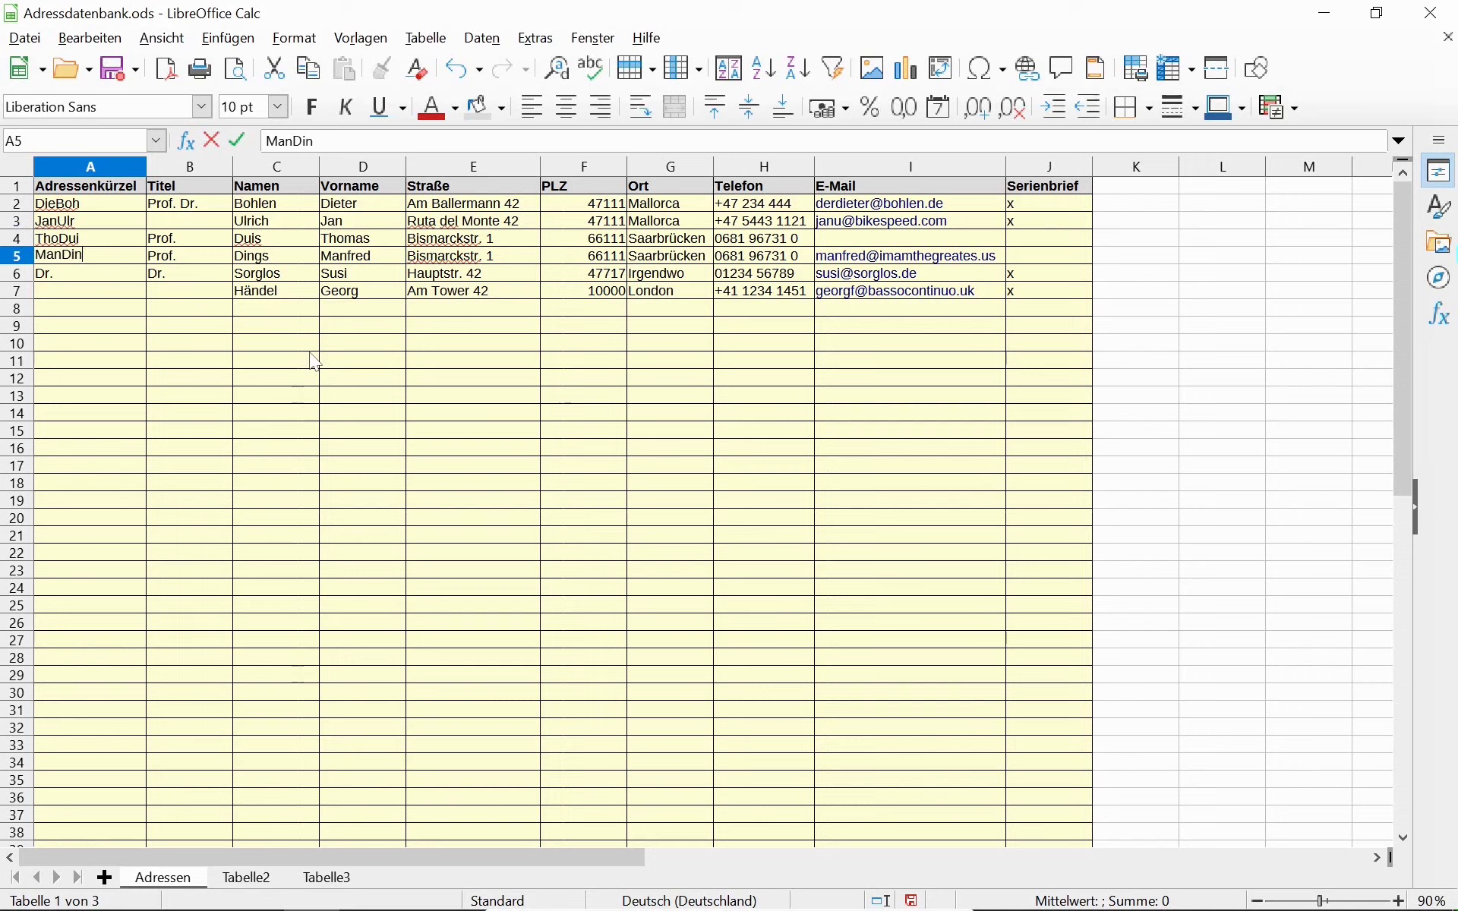
pyautogui.press('Return')
pyautogui.write('SusSor')
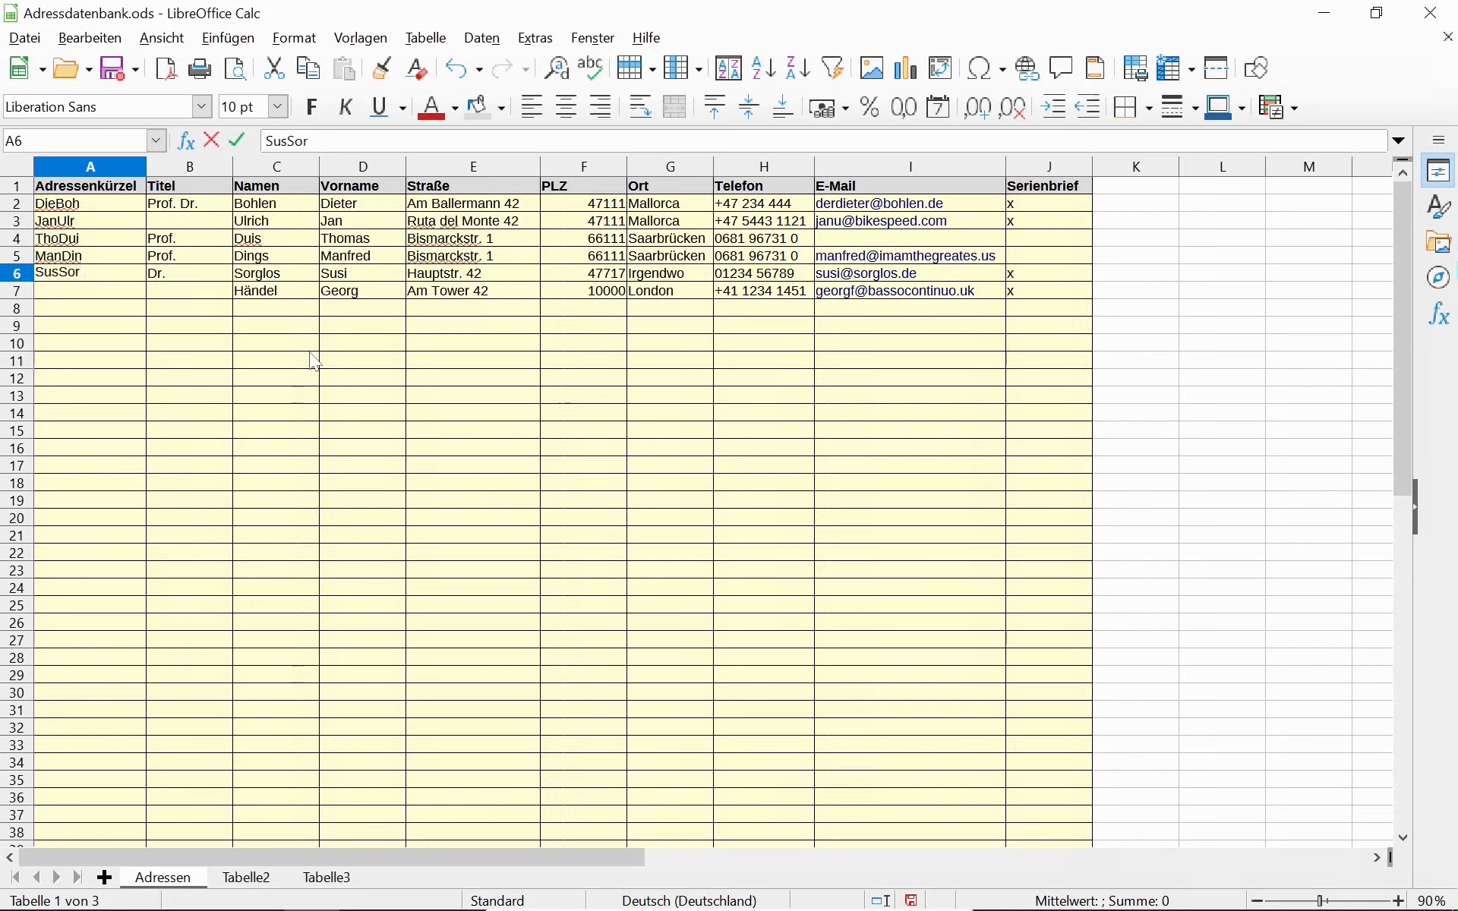
pyautogui.press('Return')
pyautogui.write('G')
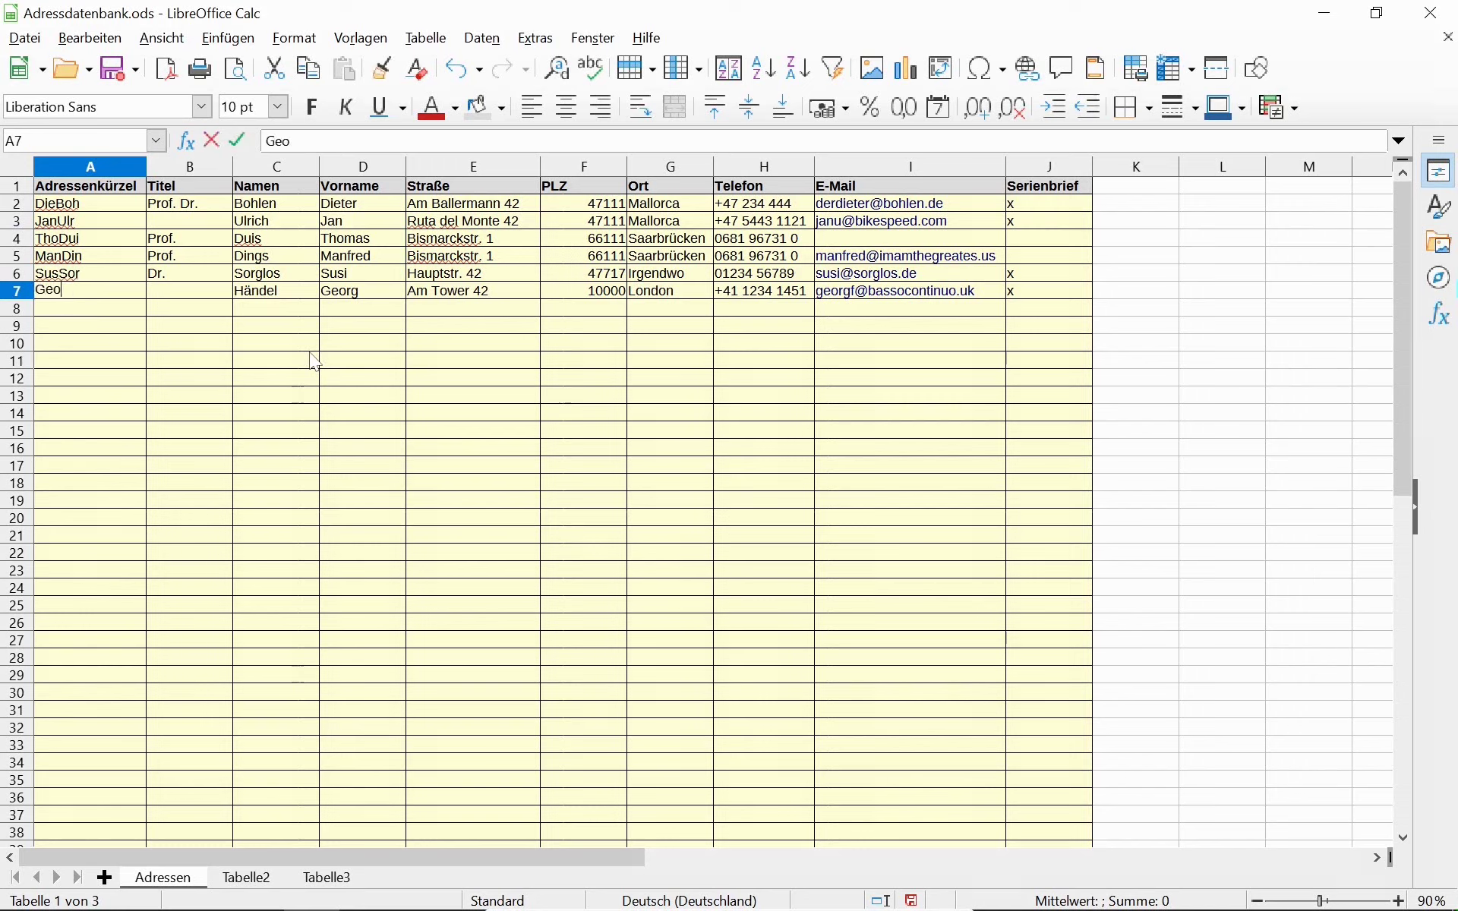
pyautogui.write('eo')
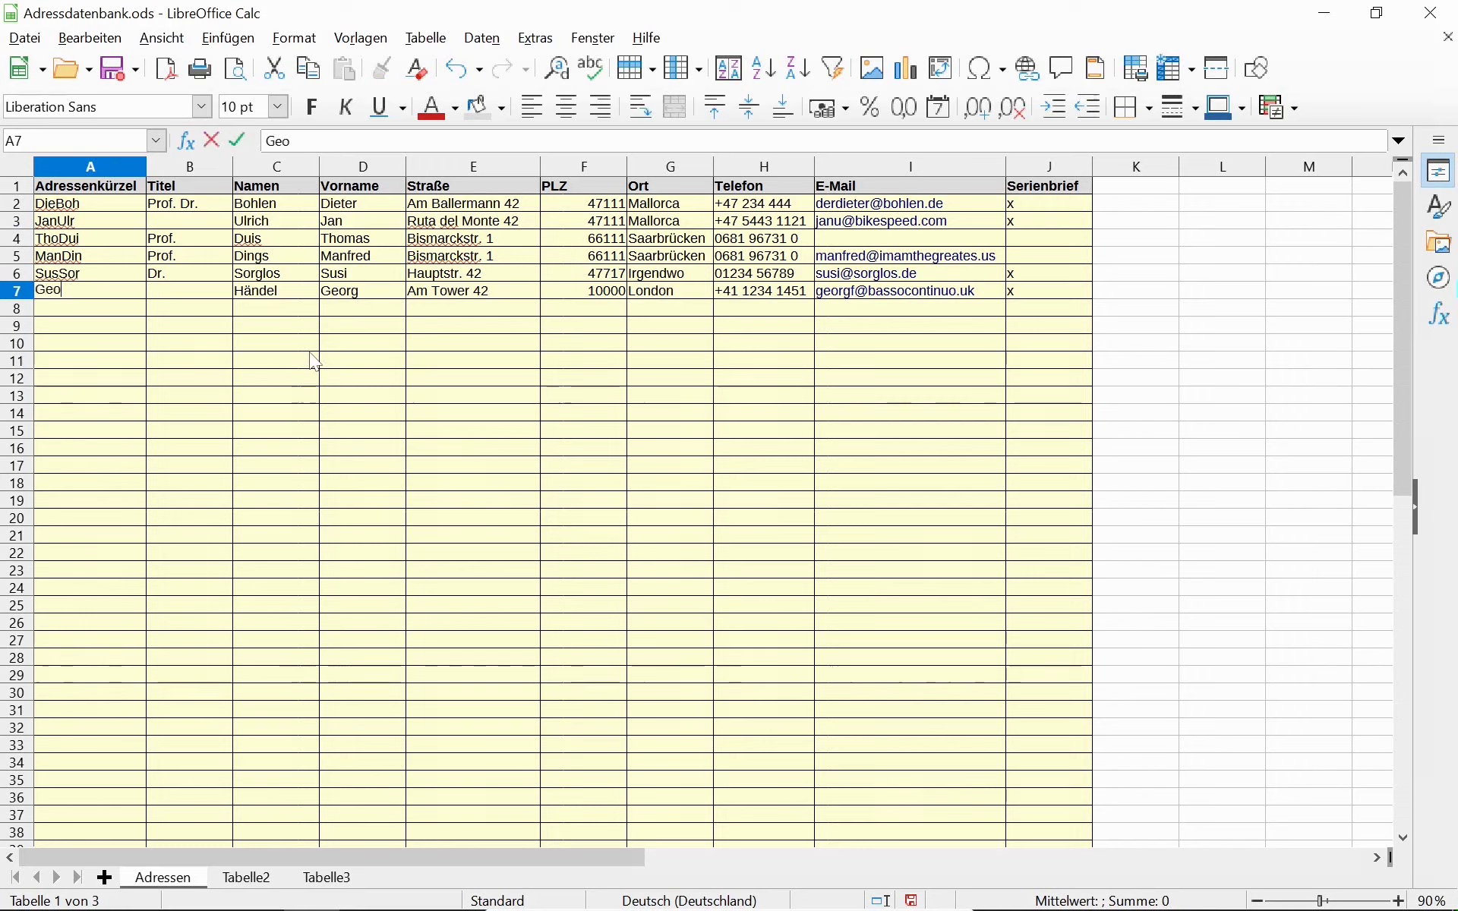
pyautogui.write('Händ')
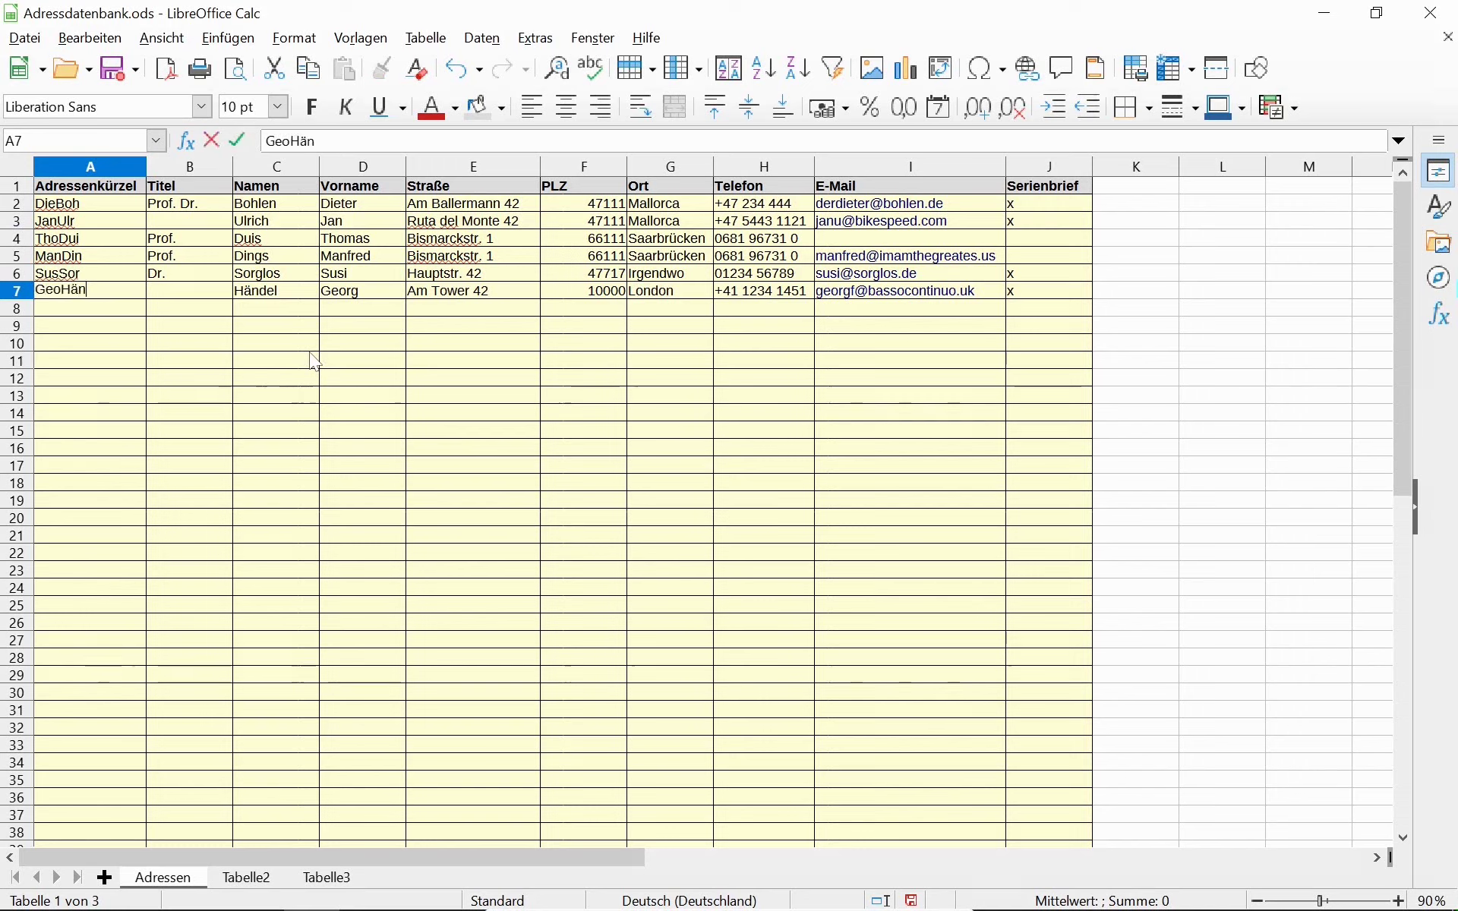
pyautogui.press('BackSpace')
pyautogui.press('Return')
pyautogui.press('Up')
pyautogui.press('Up')
pyautogui.press('Up')
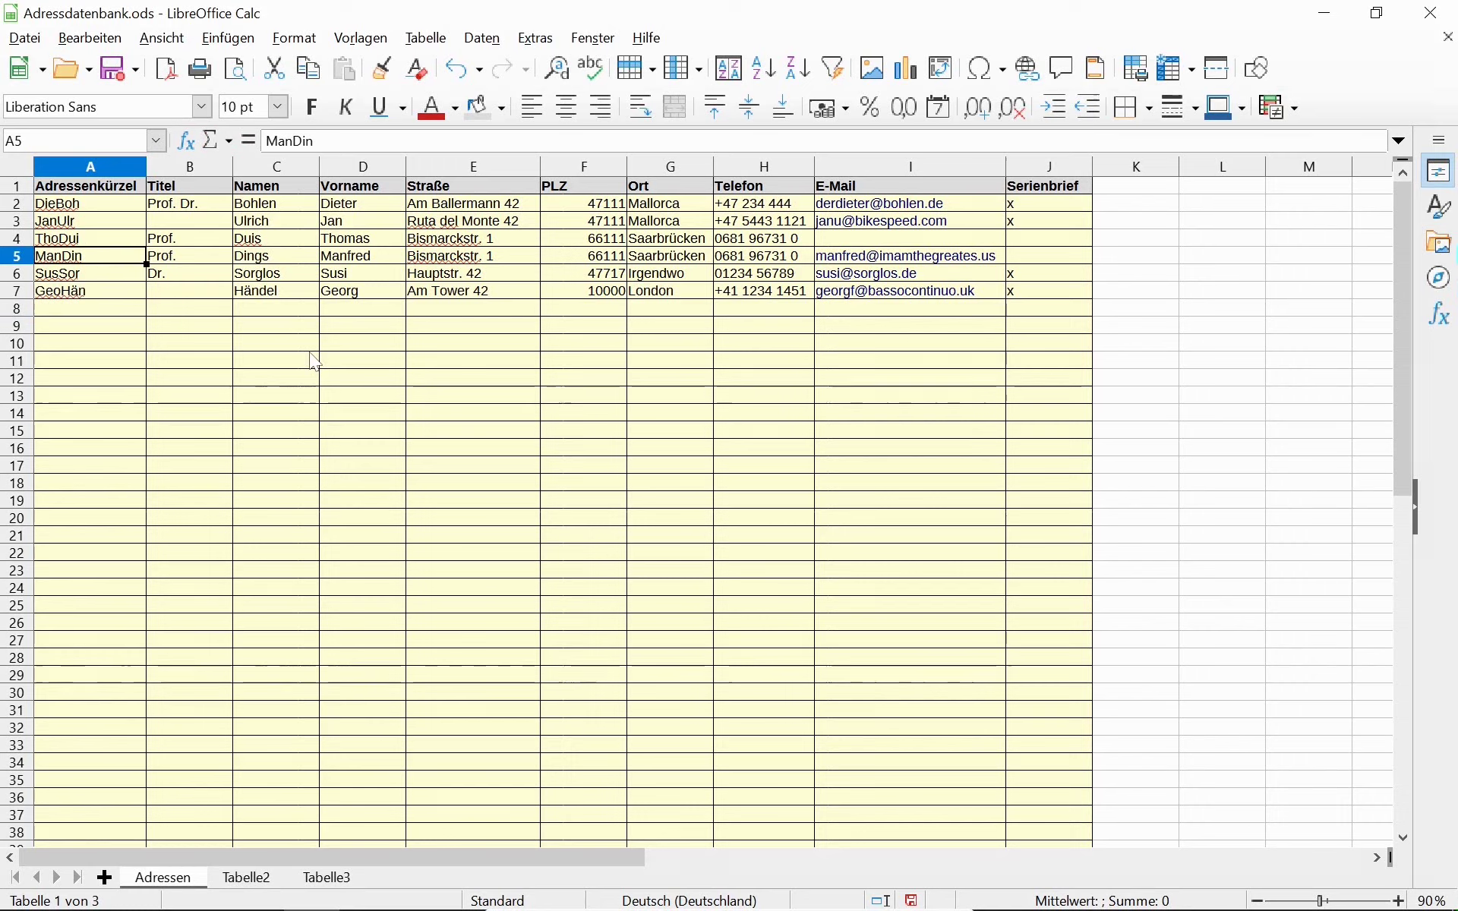
# Start row 8 with code ManDin, then enter the contact's surname and first name.
pyautogui.click(104, 313)
pyautogui.write('ManDin')
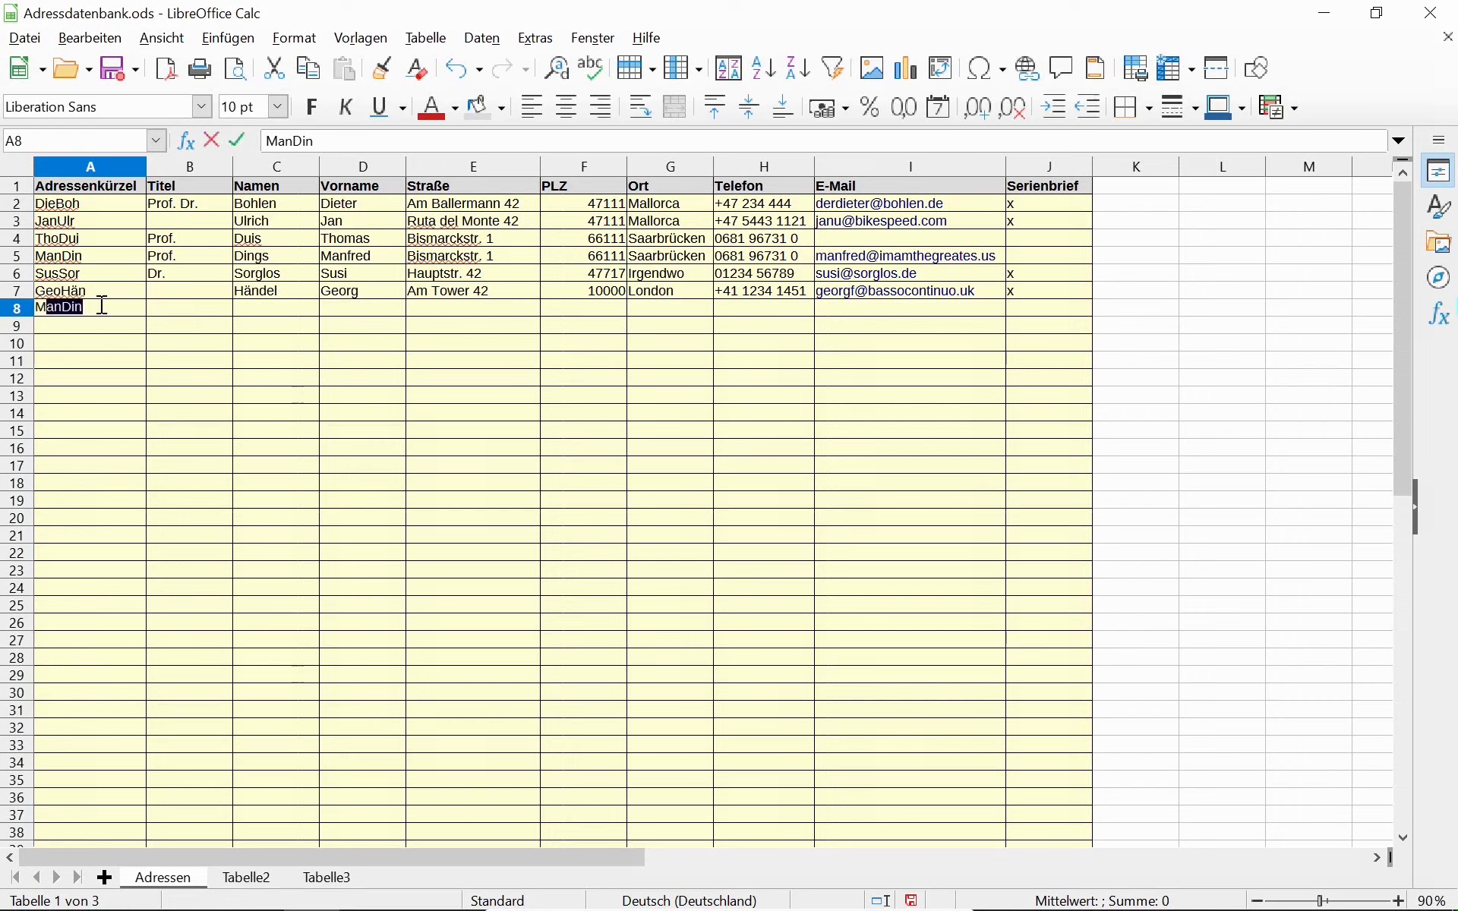
pyautogui.press('Tab')
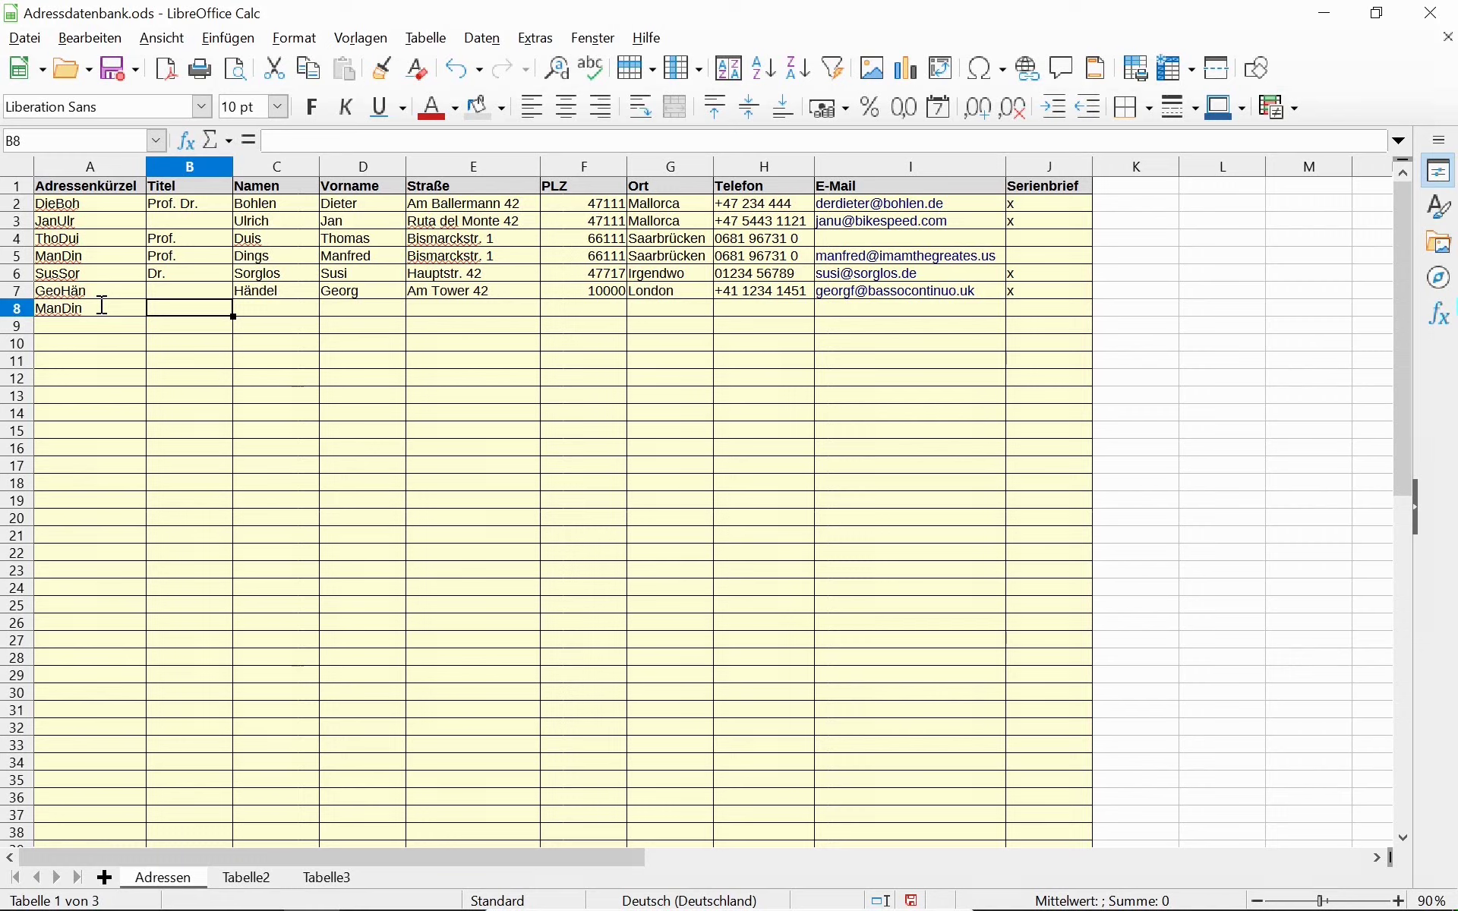
pyautogui.press('Tab')
pyautogui.write('Dinges')
pyautogui.press('Tab')
pyautogui.write('Manuel')
pyautogui.press('Tab')
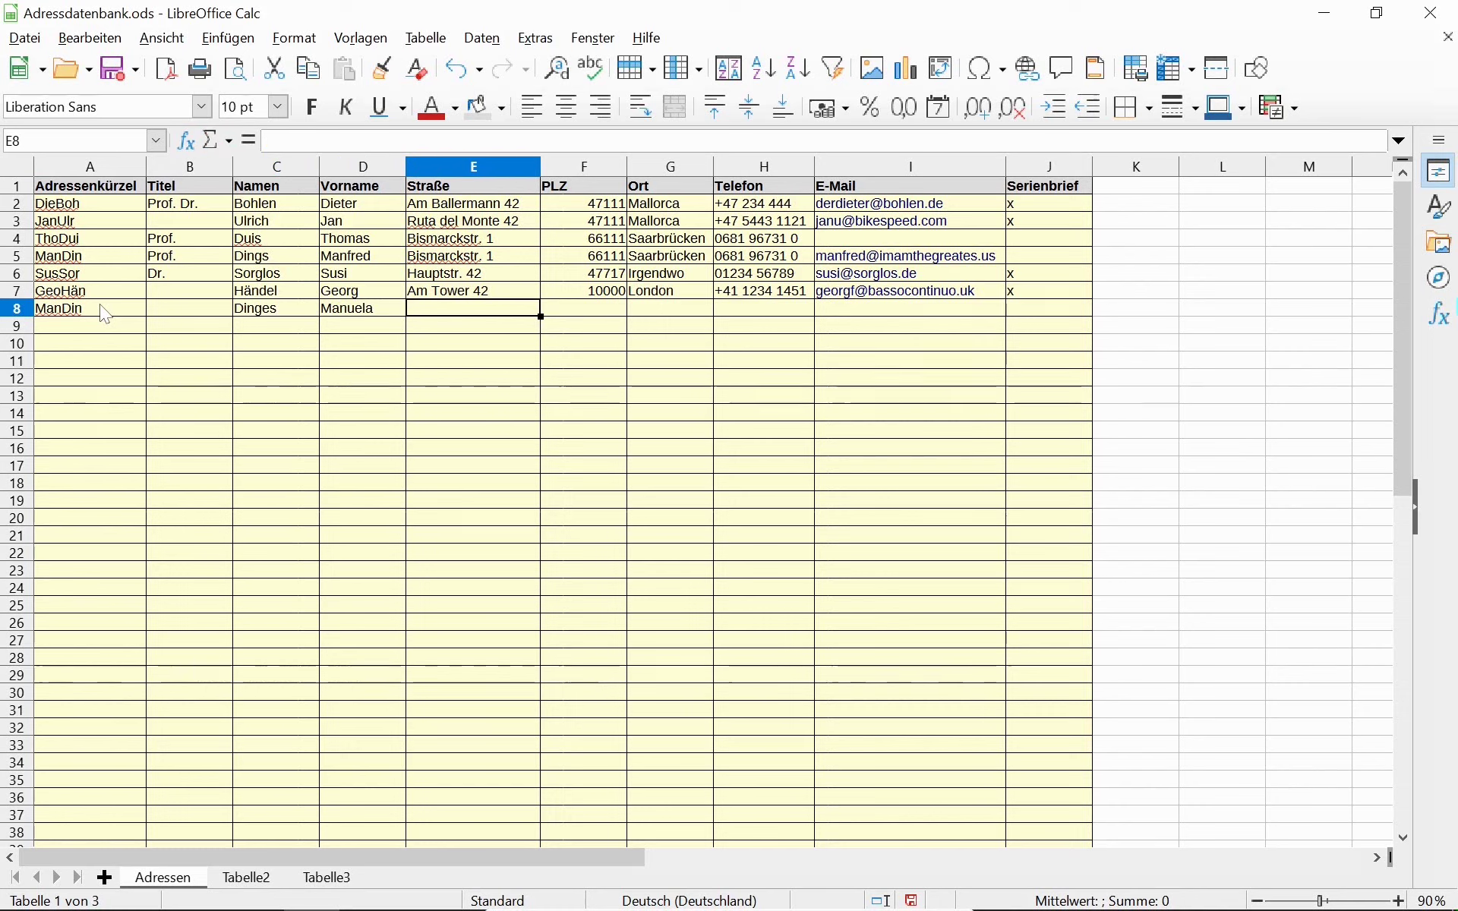
# Fill in the contact's street and postcode in row 8, with Saarbrücken as town.
pyautogui.write('Am Stan')
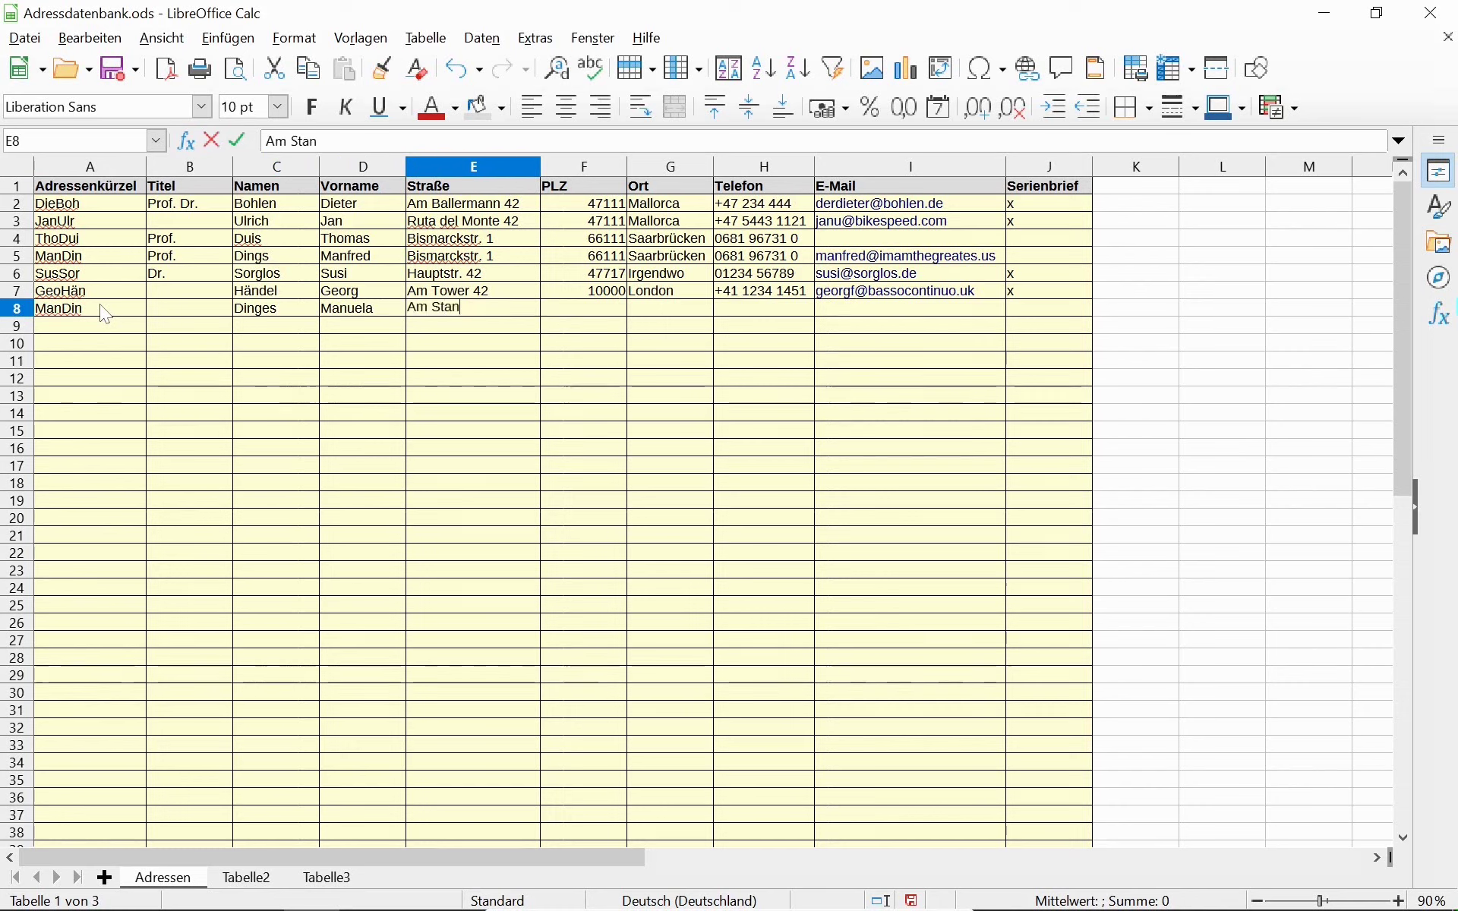
pyautogui.press('BackSpace')
pyautogui.press('BackSpace')
pyautogui.write('den 42')
pyautogui.press('Tab')
pyautogui.write('66')
pyautogui.press('Tab')
pyautogui.write('Saarbrücken')
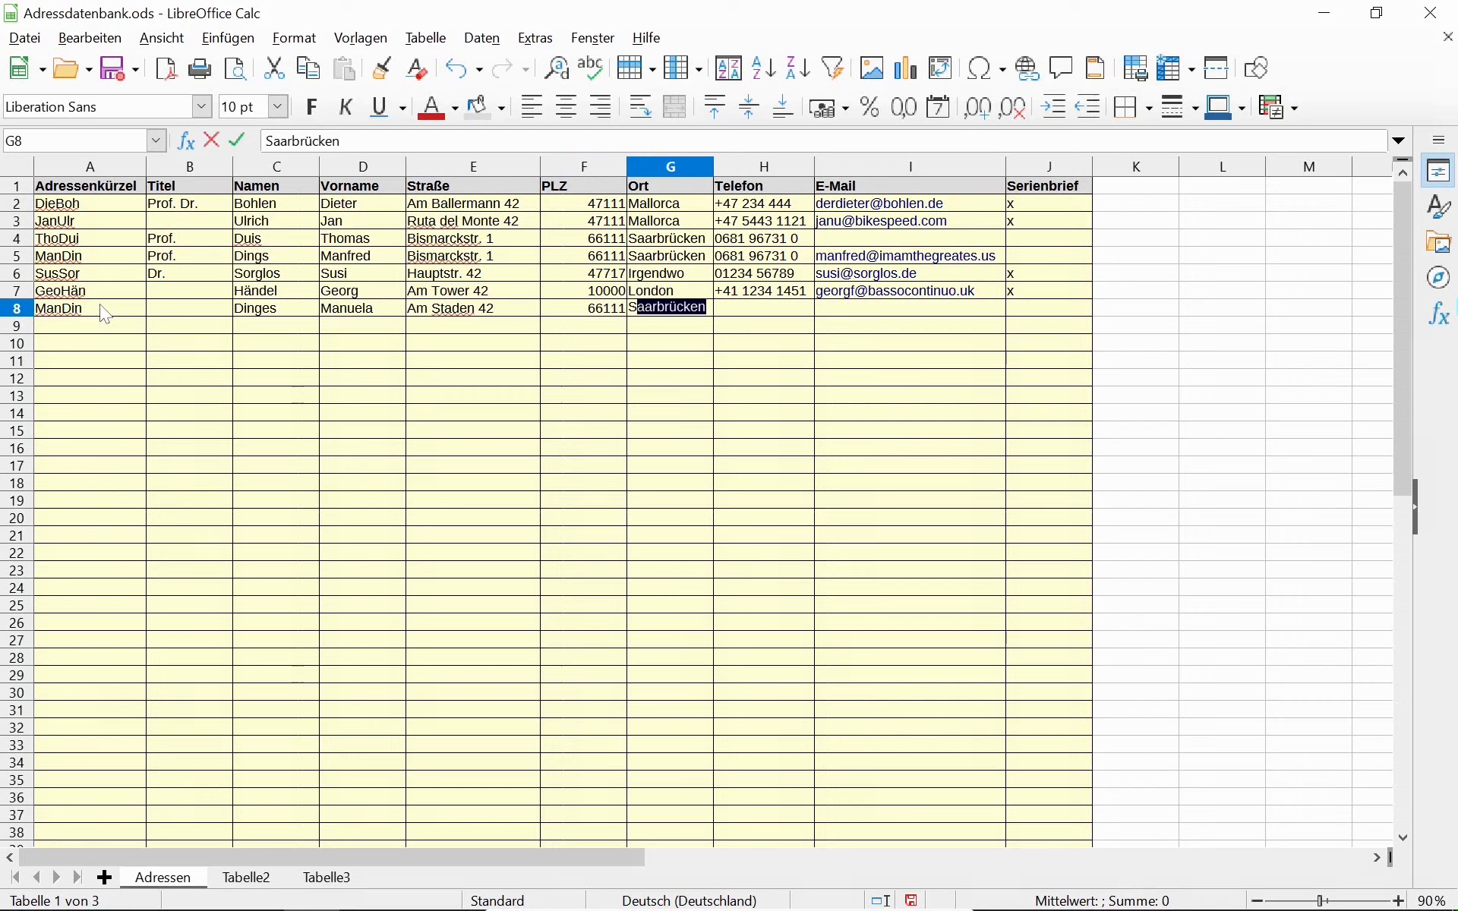
pyautogui.press('Tab')
# Add the contact's phone number, e-mail address and an x under Serienbrief in row 8.
pyautogui.write('068')
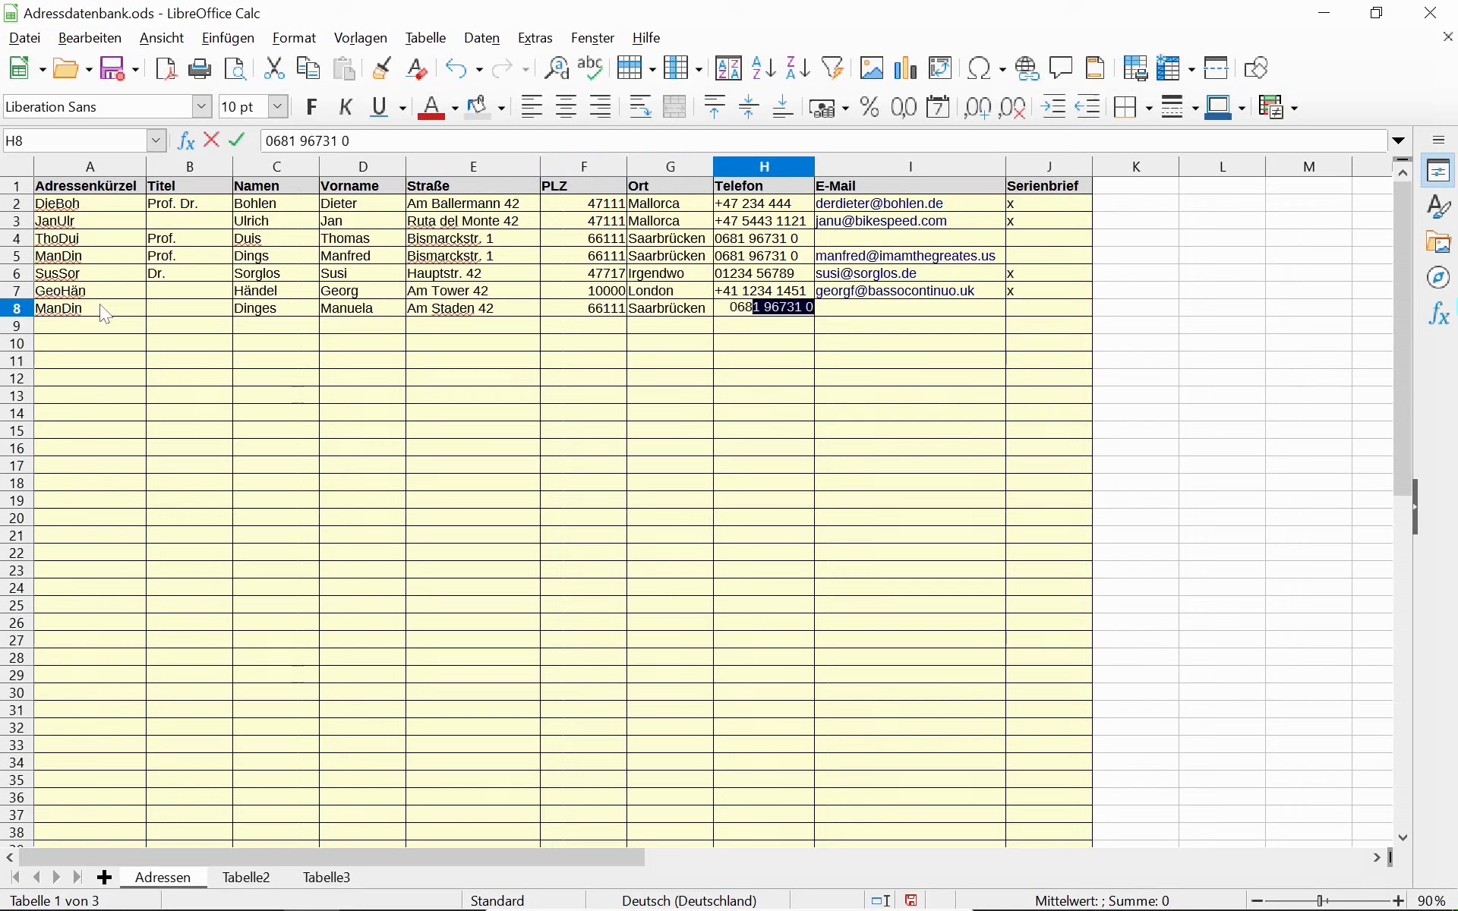
pyautogui.write('1111112')
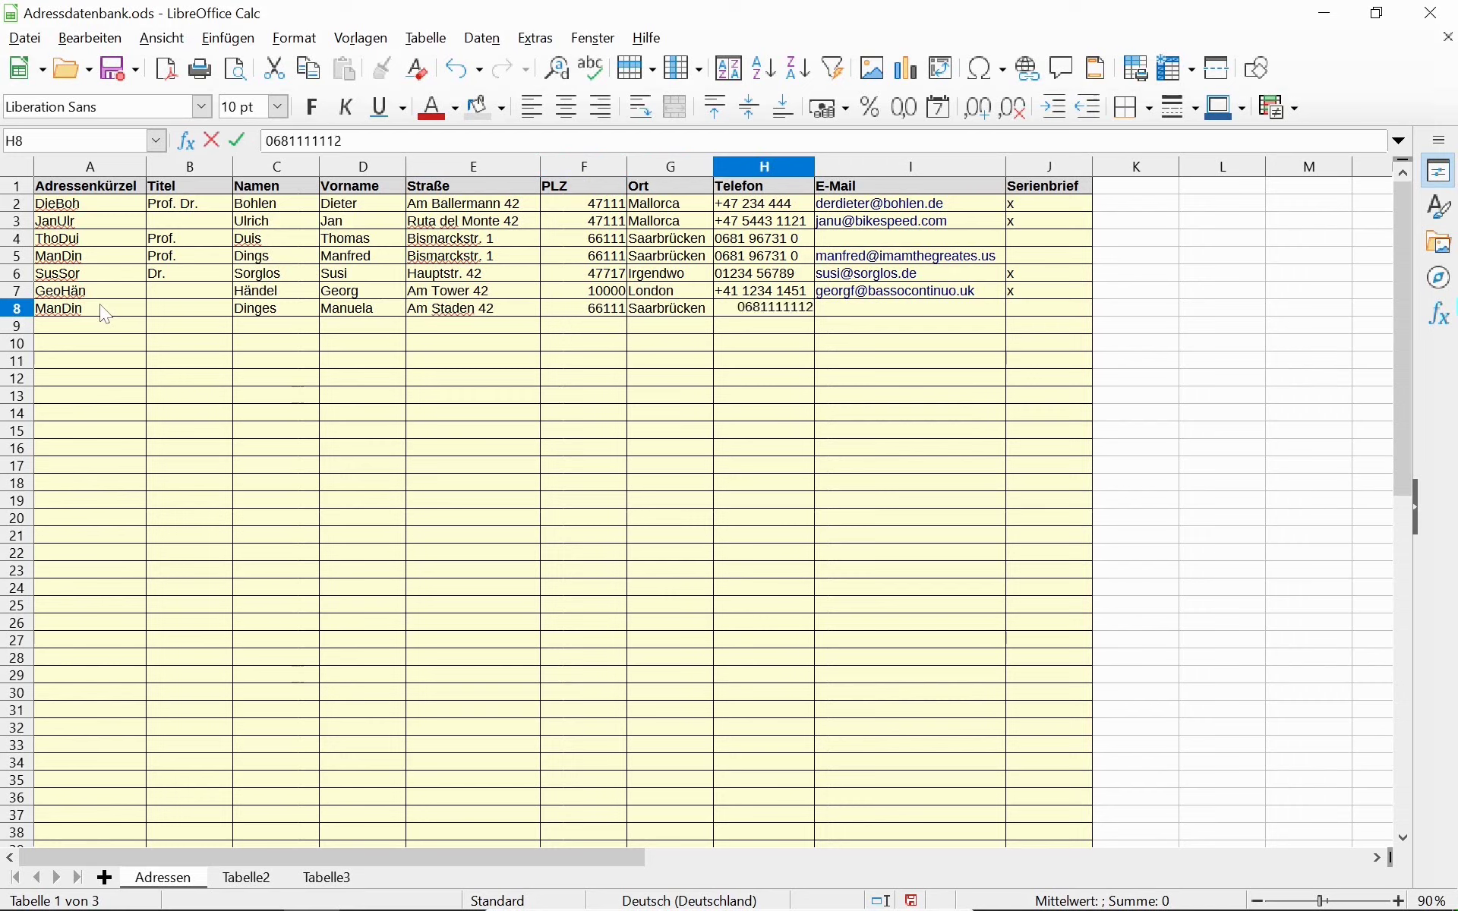
pyautogui.press('Tab')
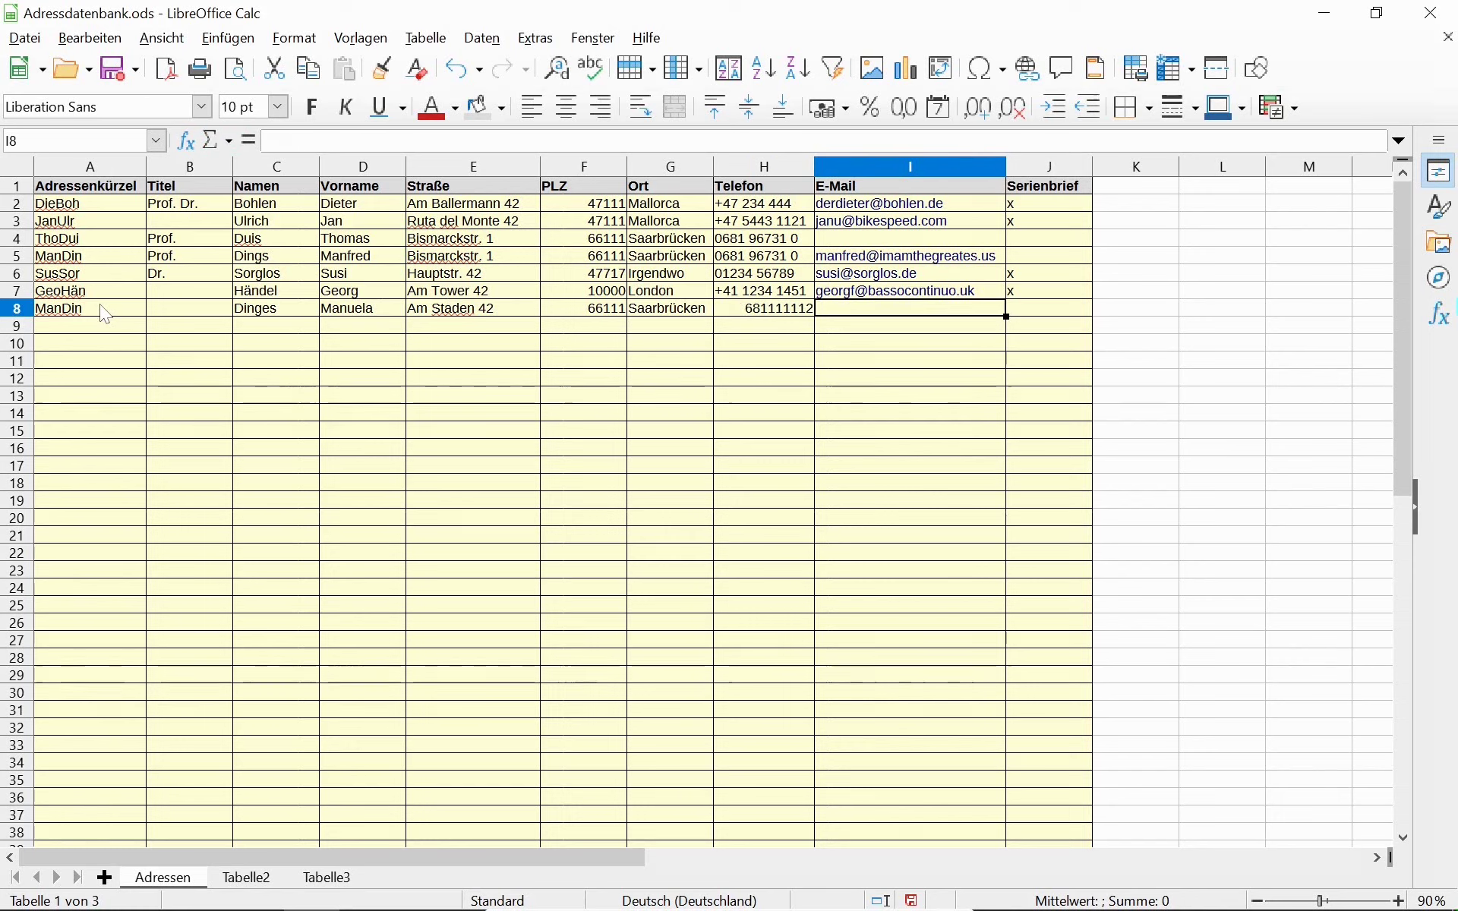
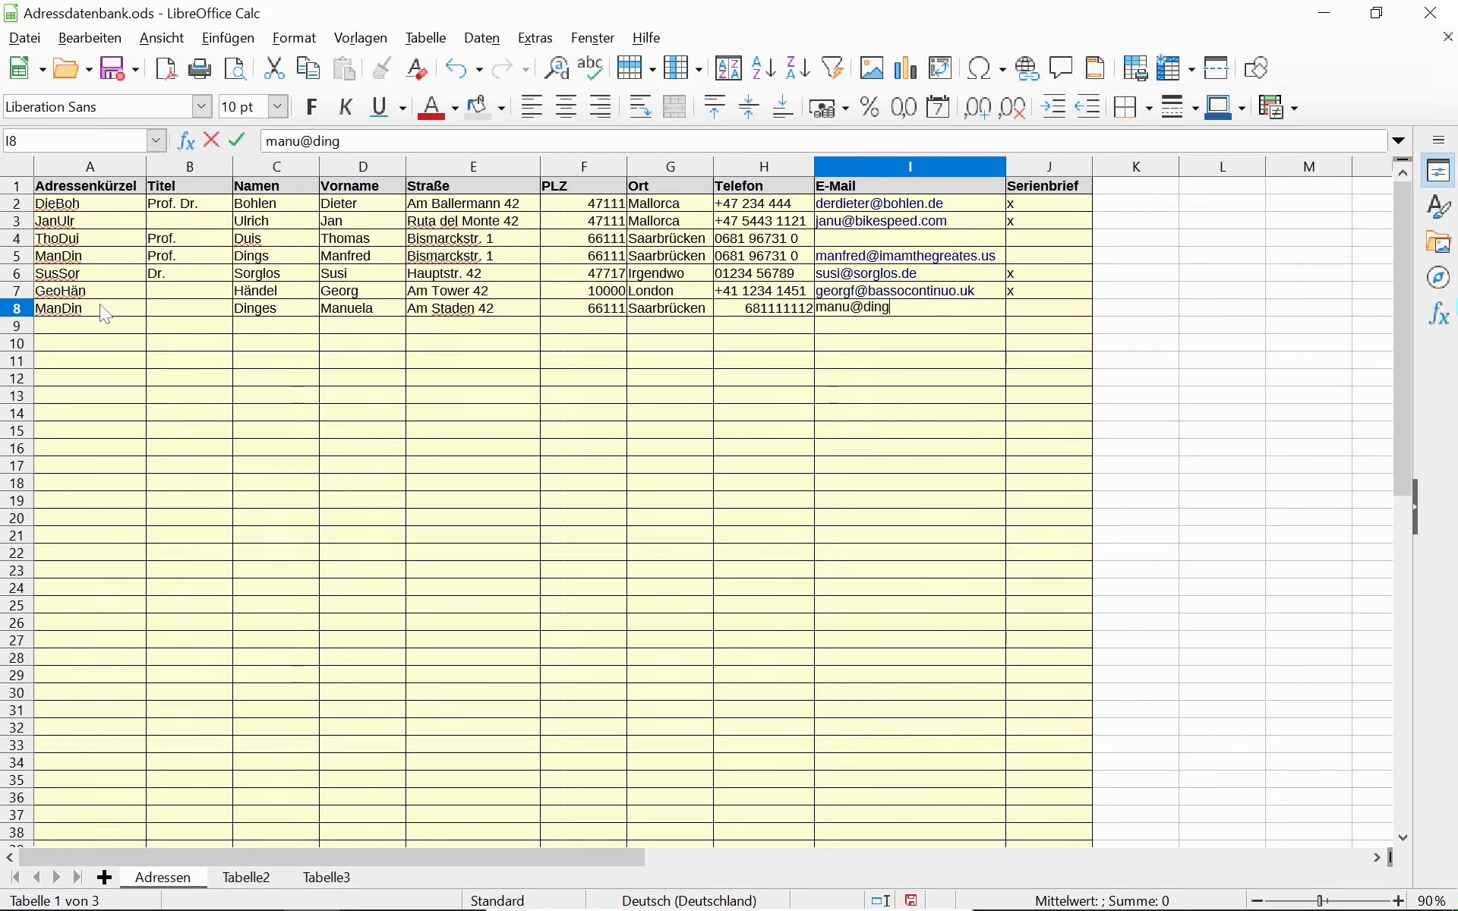
pyautogui.press('Return')
pyautogui.press('Up')
pyautogui.press('Right')
pyautogui.press('Right')
pyautogui.press('Right')
pyautogui.press('Right')
pyautogui.press('Right')
pyautogui.press('Right')
pyautogui.press('Right')
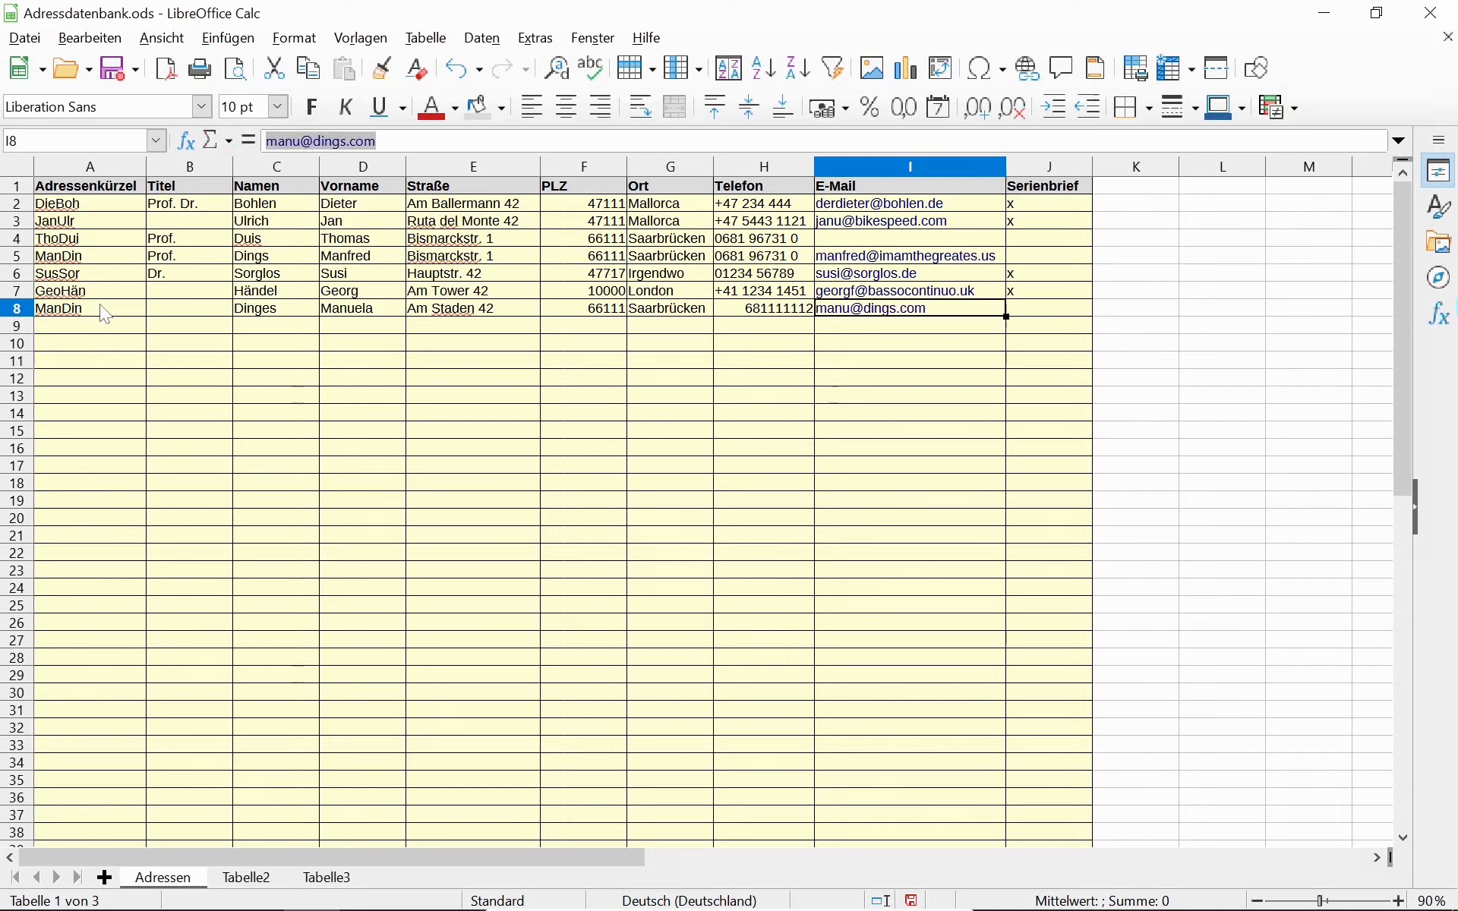
pyautogui.write('x')
pyautogui.press('Left')
pyautogui.press('Left')
pyautogui.press('Left')
pyautogui.press('Left')
pyautogui.press('Left')
pyautogui.press('Left')
pyautogui.press('Left')
pyautogui.press('Left')
pyautogui.press('Left')
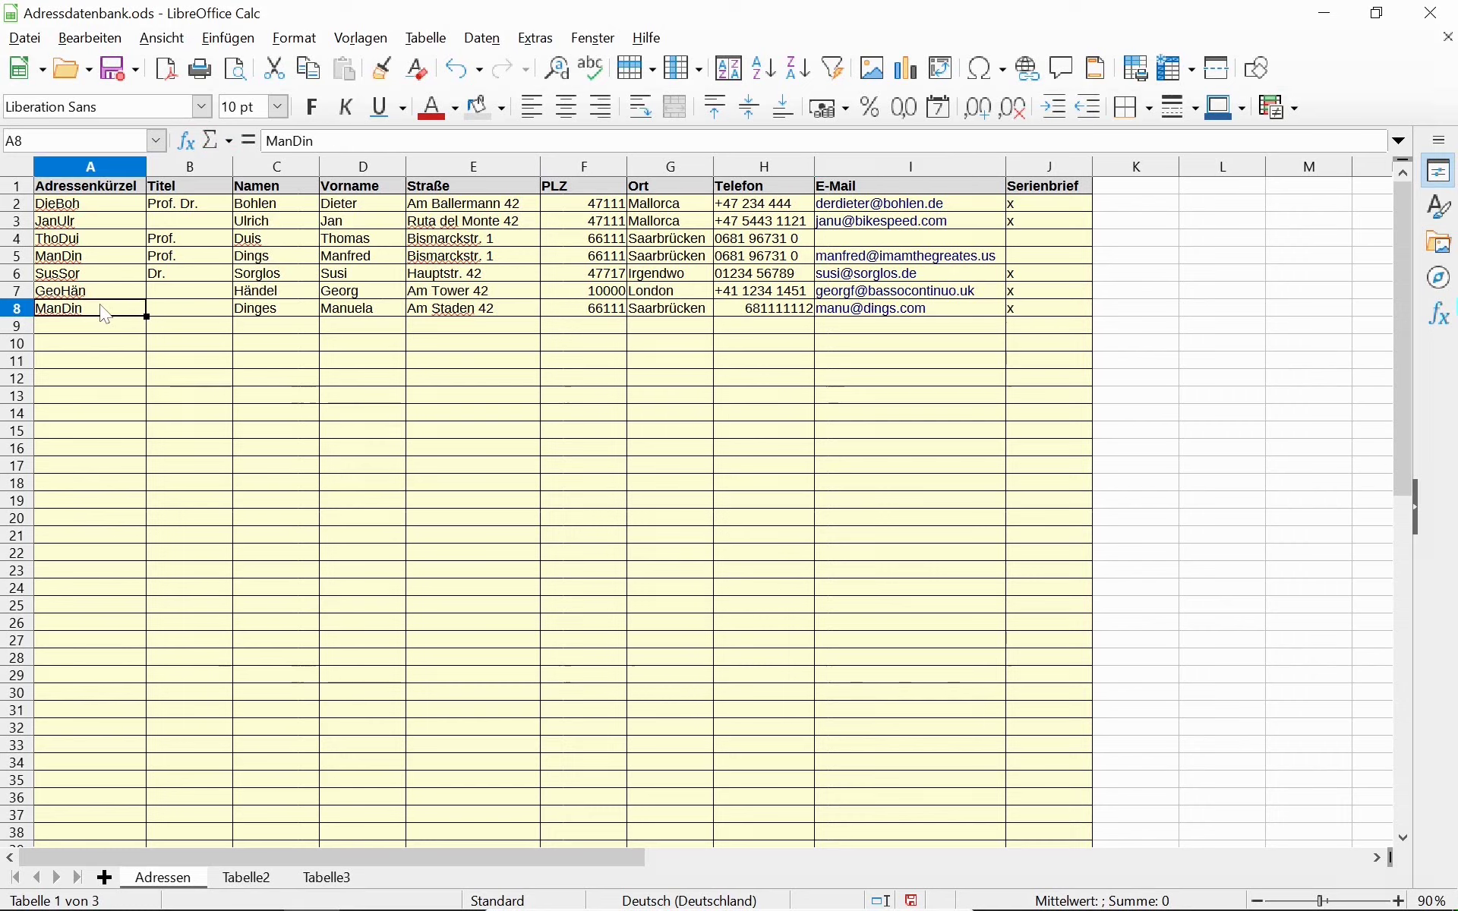
# Change the abbreviation in A8 from ManDin to ManuDin.
pyautogui.press('Up')
pyautogui.press('Up')
pyautogui.press('Up')
pyautogui.press('Down')
pyautogui.press('Down')
pyautogui.press('Down')
pyautogui.press('F2')
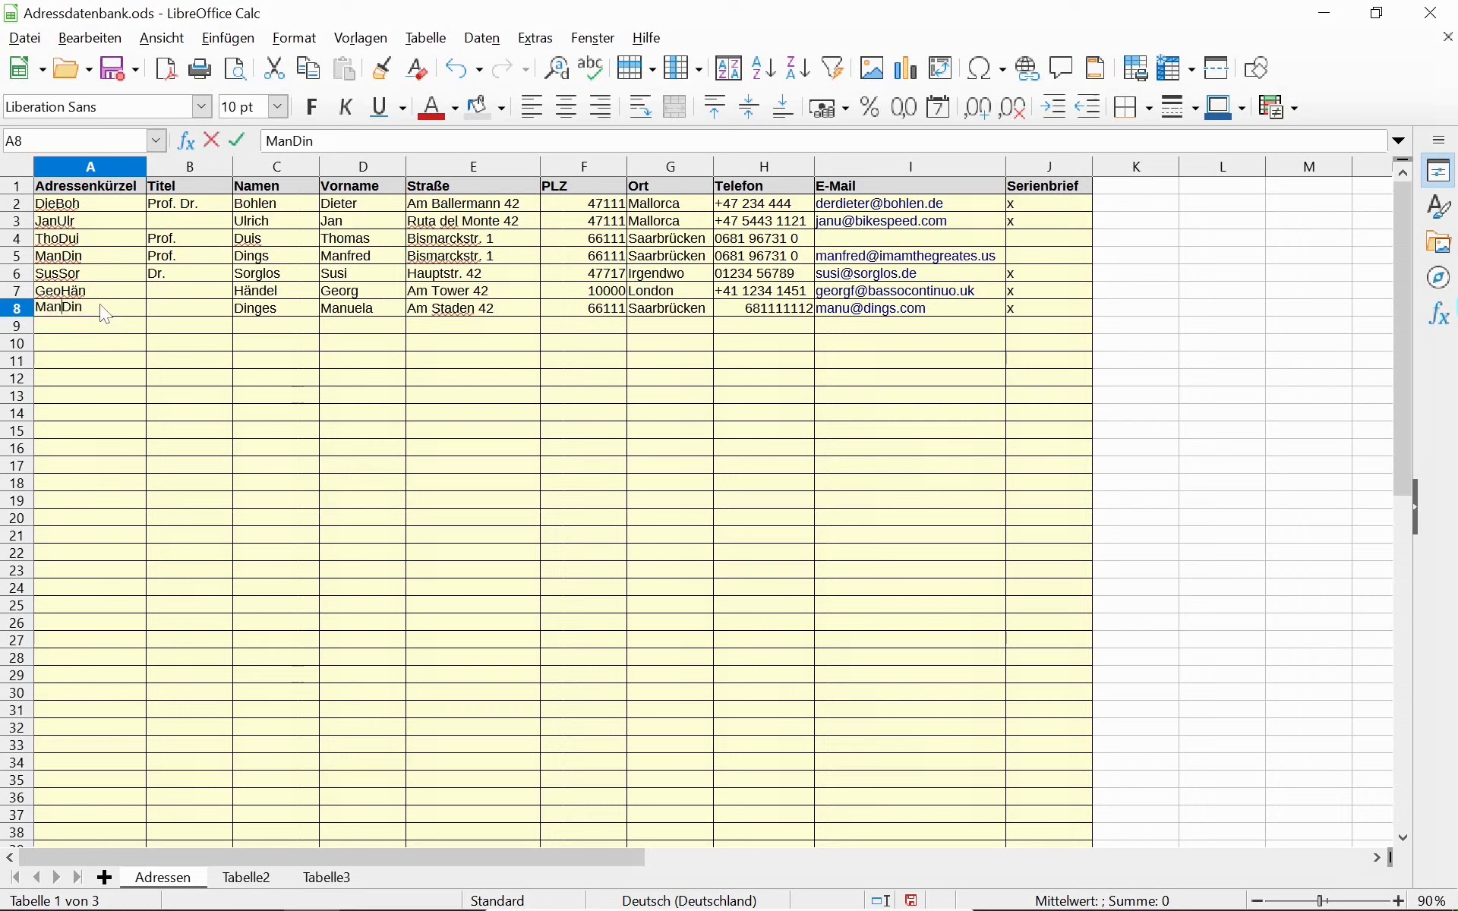
pyautogui.write('u')
pyautogui.press('Return')
# Change the abbreviation in A5 from ManDin to ManfDin.
pyautogui.press('Up')
pyautogui.press('Up')
pyautogui.press('Up')
pyautogui.press('Up')
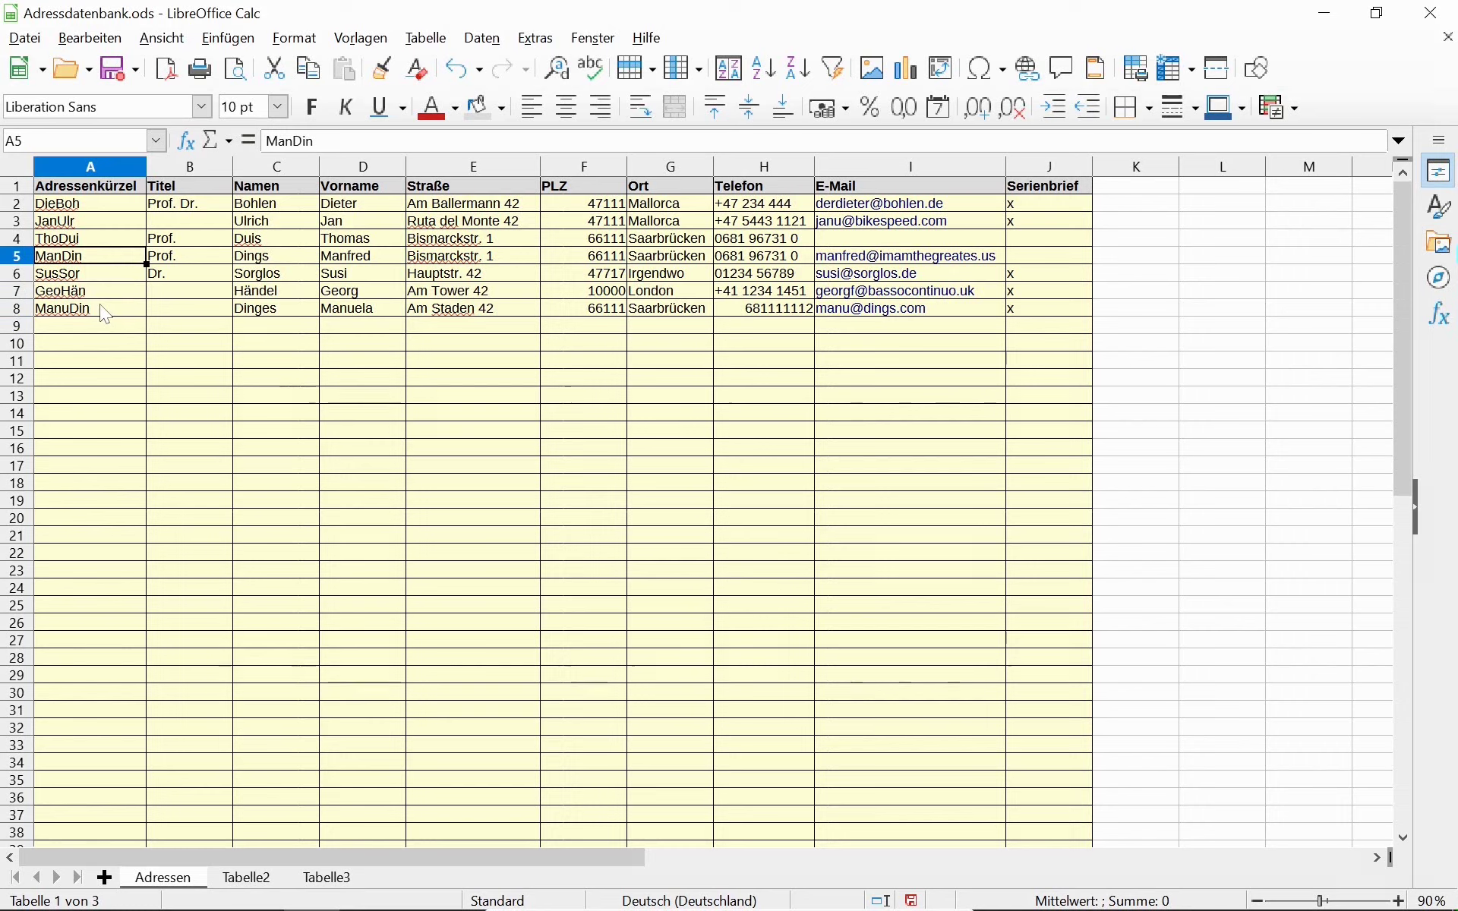
pyautogui.press('F2')
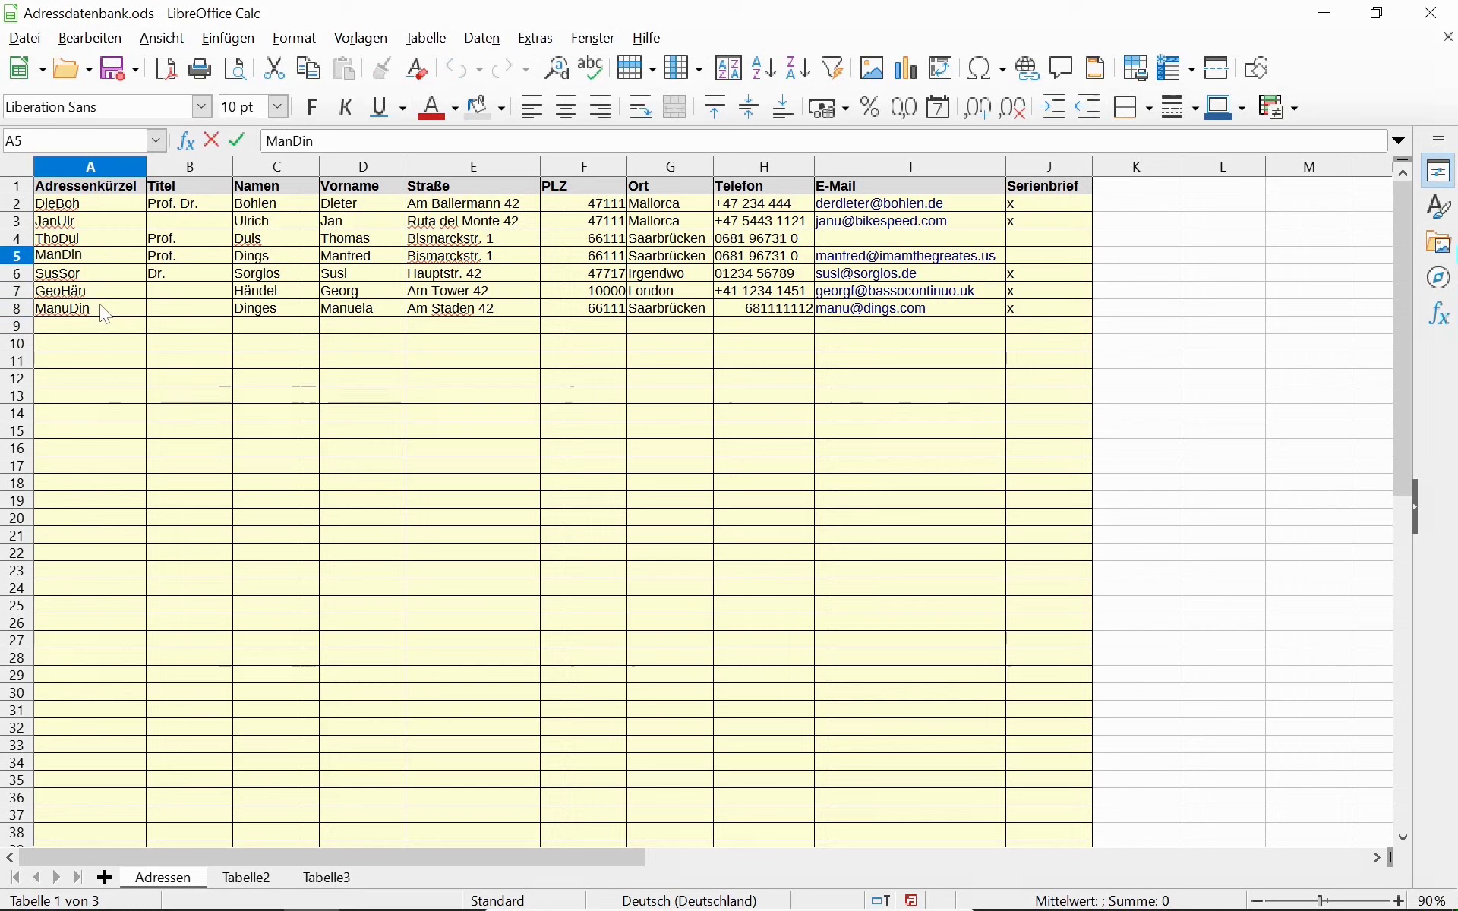
pyautogui.write('f')
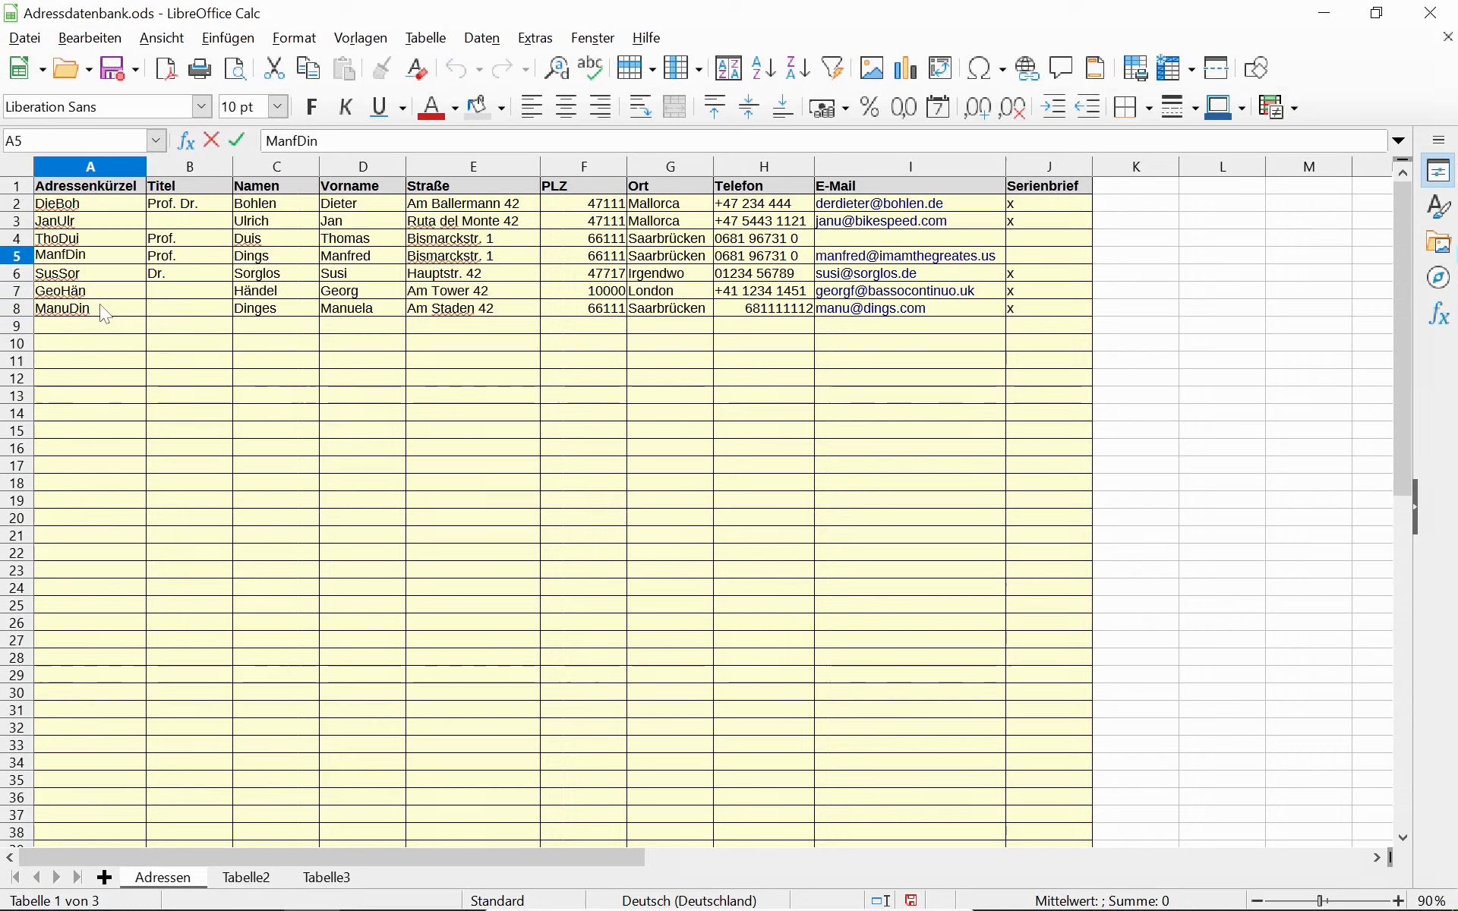
pyautogui.press('Return')
pyautogui.press('Down')
pyautogui.press('Down')
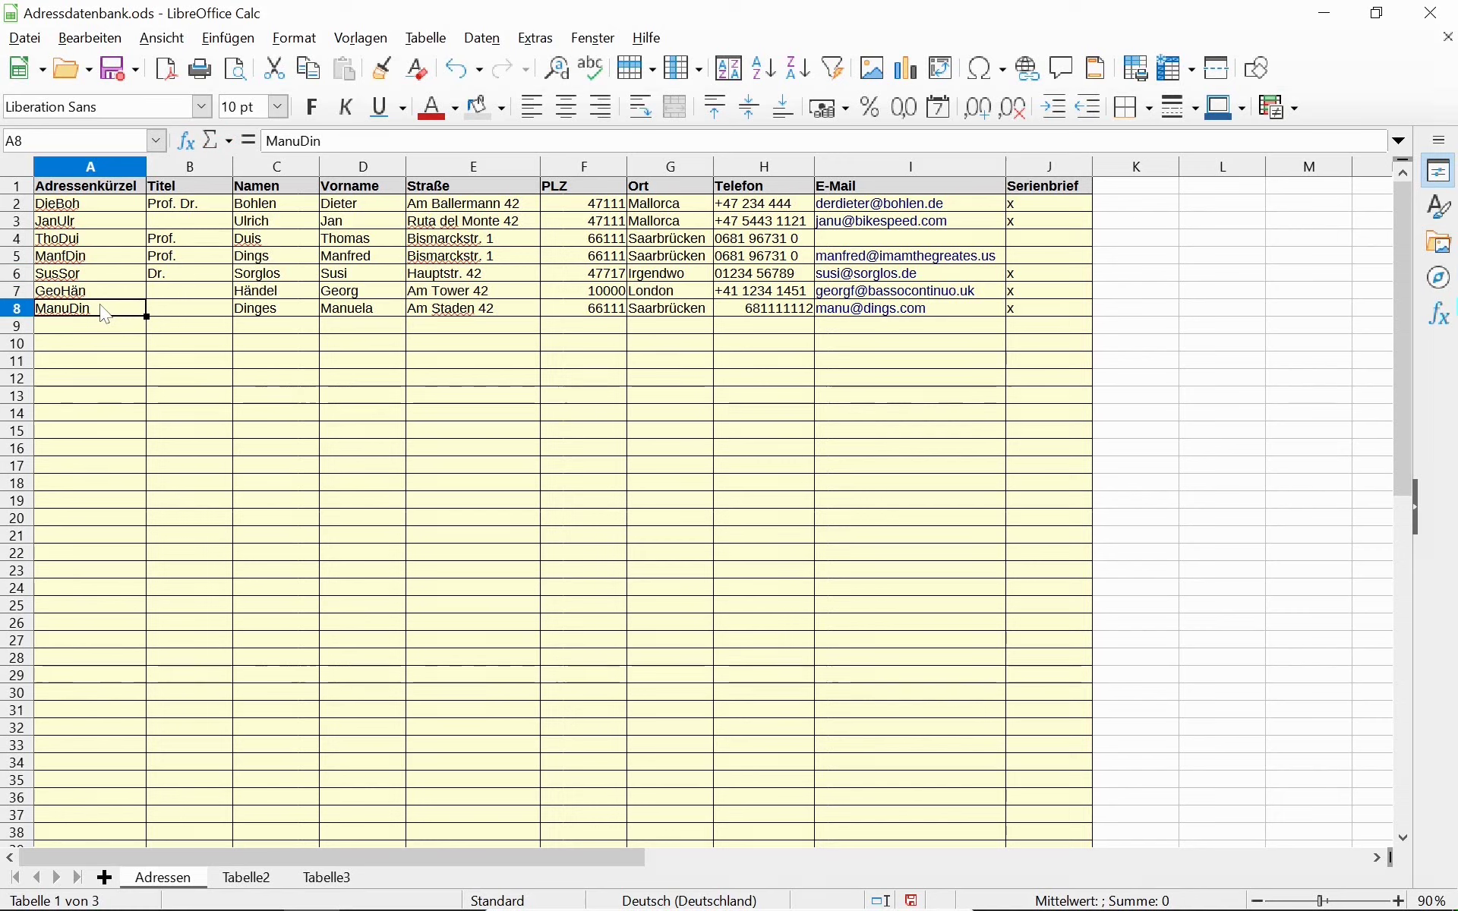
pyautogui.press('Right')
pyautogui.press('Right')
pyautogui.press('Right')
pyautogui.press('Right')
pyautogui.press('Right')
pyautogui.press('Right')
pyautogui.press('Right')
pyautogui.press('Right')
pyautogui.press('Right')
pyautogui.press('Right')
pyautogui.press('Right')
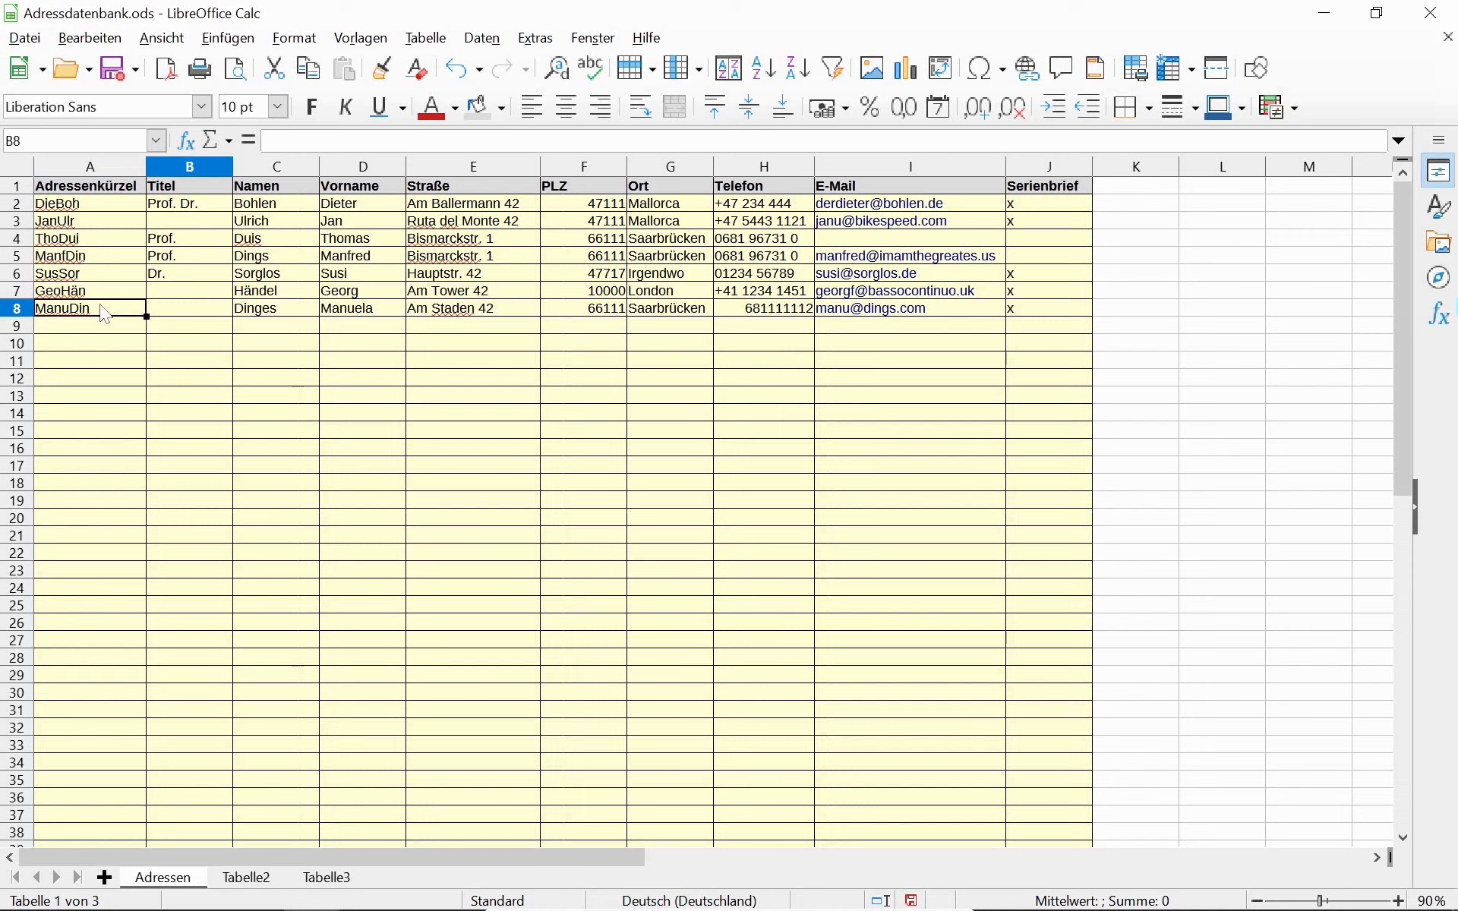
pyautogui.press('Left')
pyautogui.press('Left')
pyautogui.press('Left')
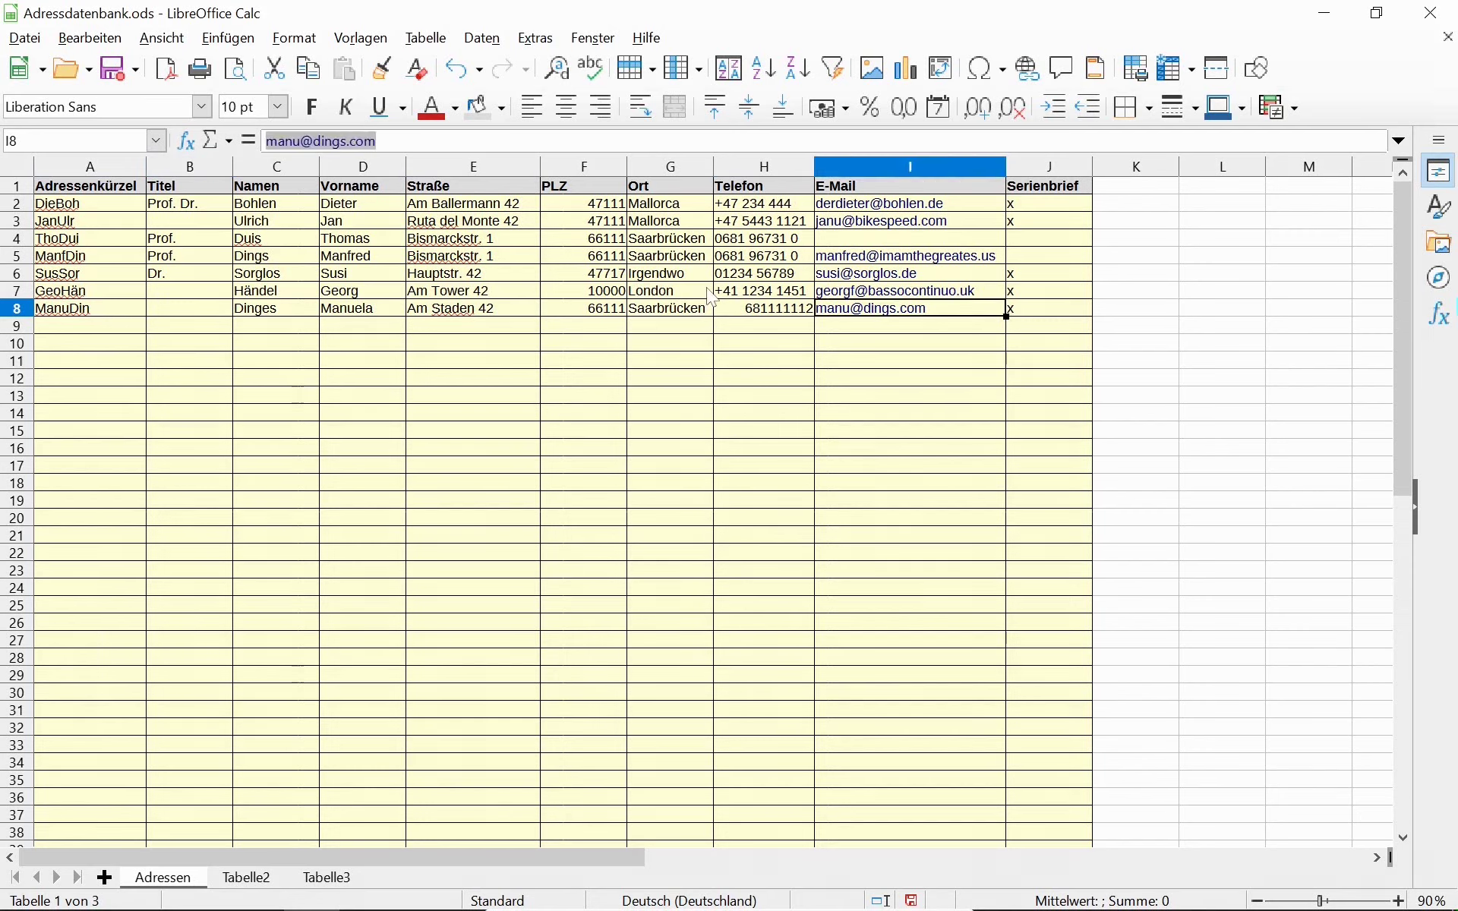
# Insert a new column after E-Mail and head it 'Geschlecht'.
pyautogui.click(972, 167)
pyautogui.rightClick(972, 166)
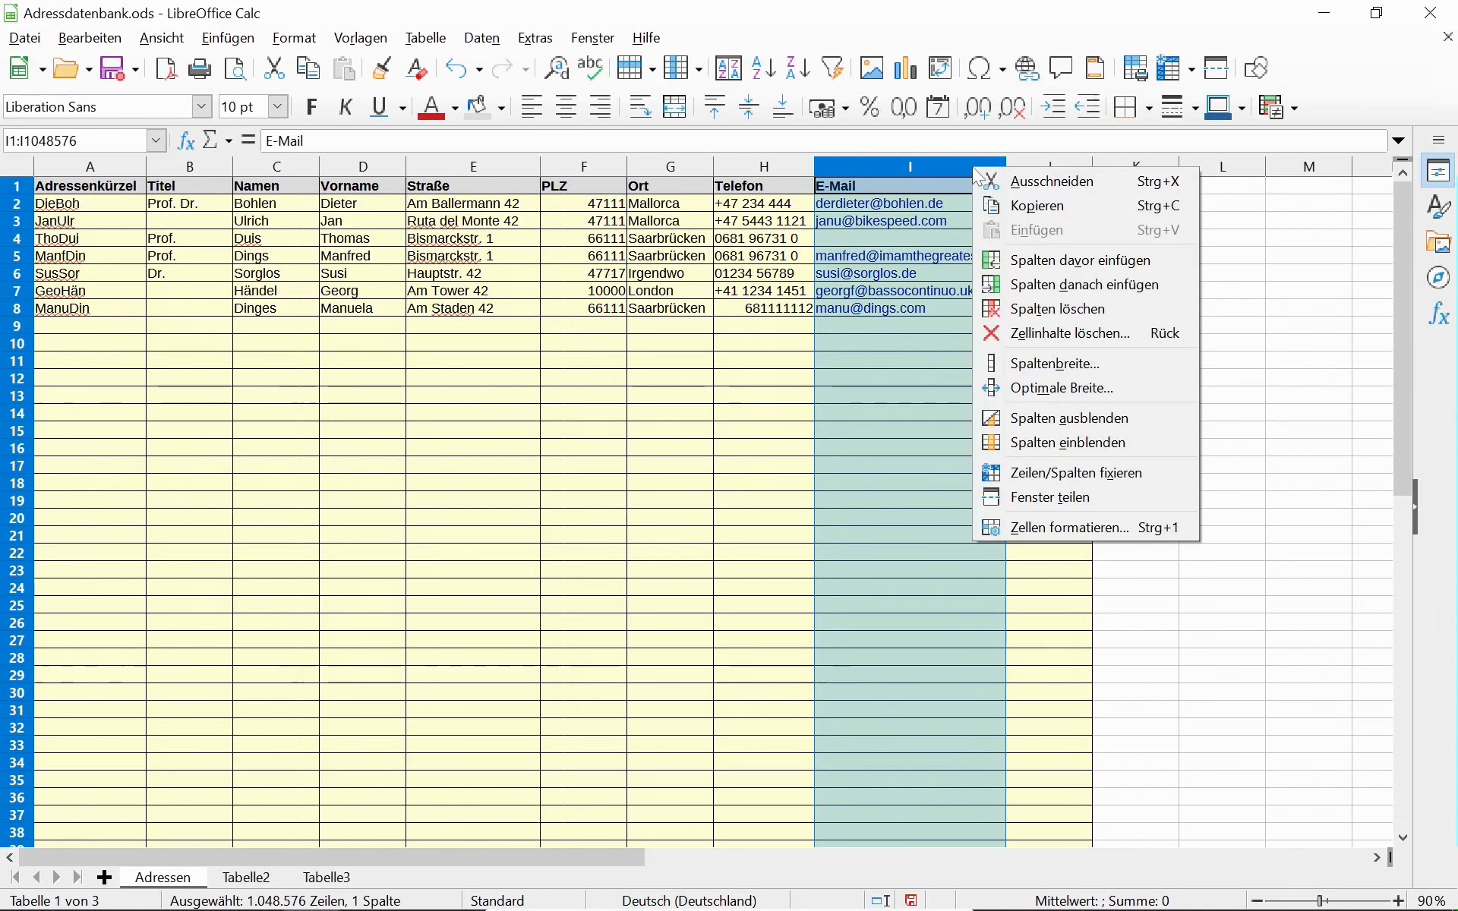
pyautogui.click(1054, 282)
pyautogui.click(1048, 192)
pyautogui.write('G')
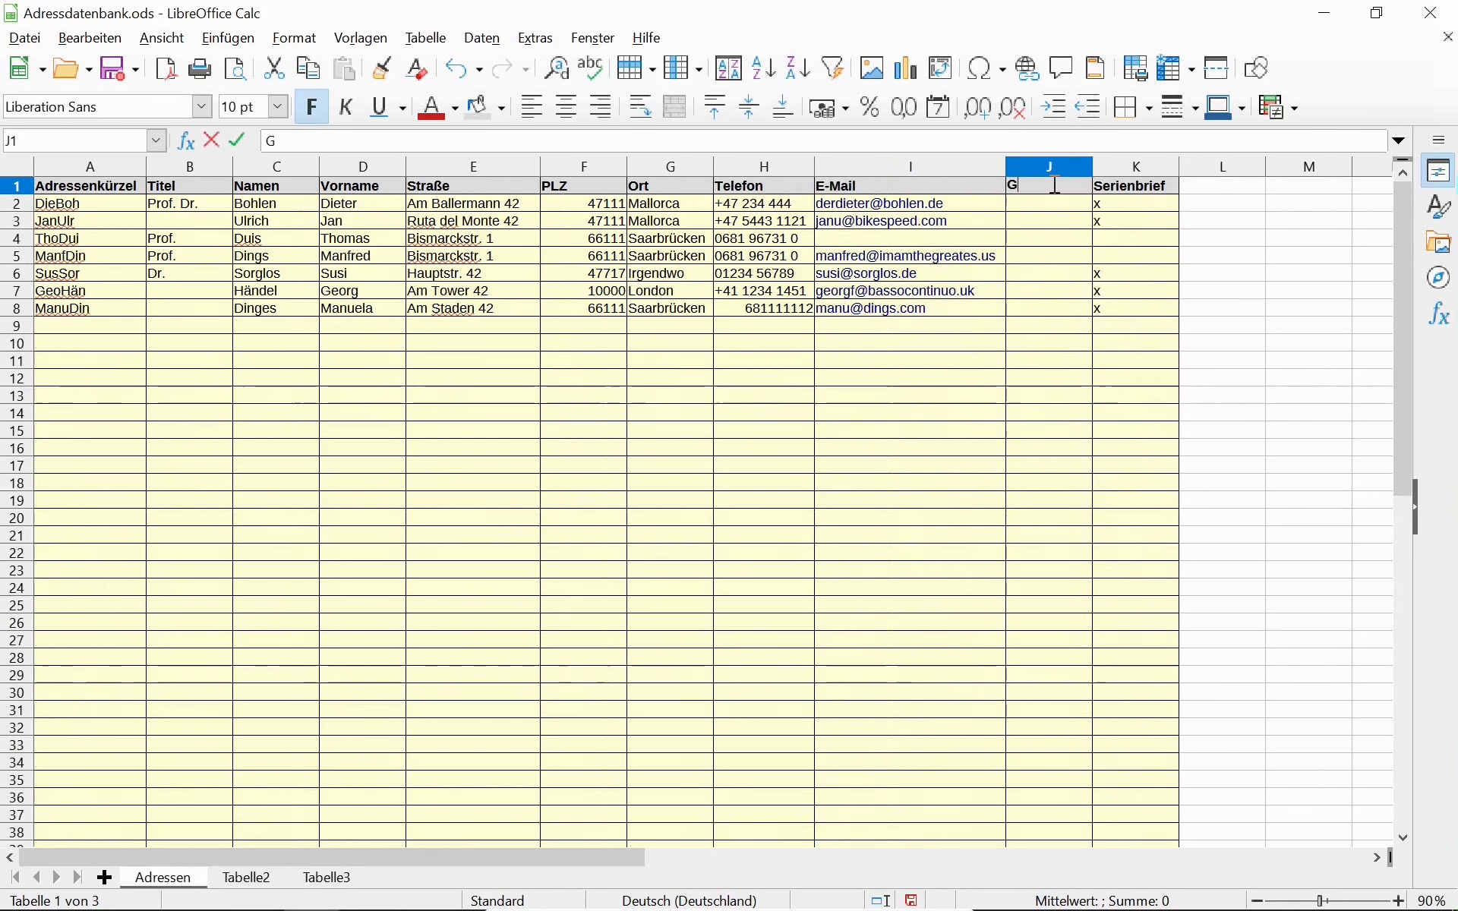
pyautogui.write('eschlecht')
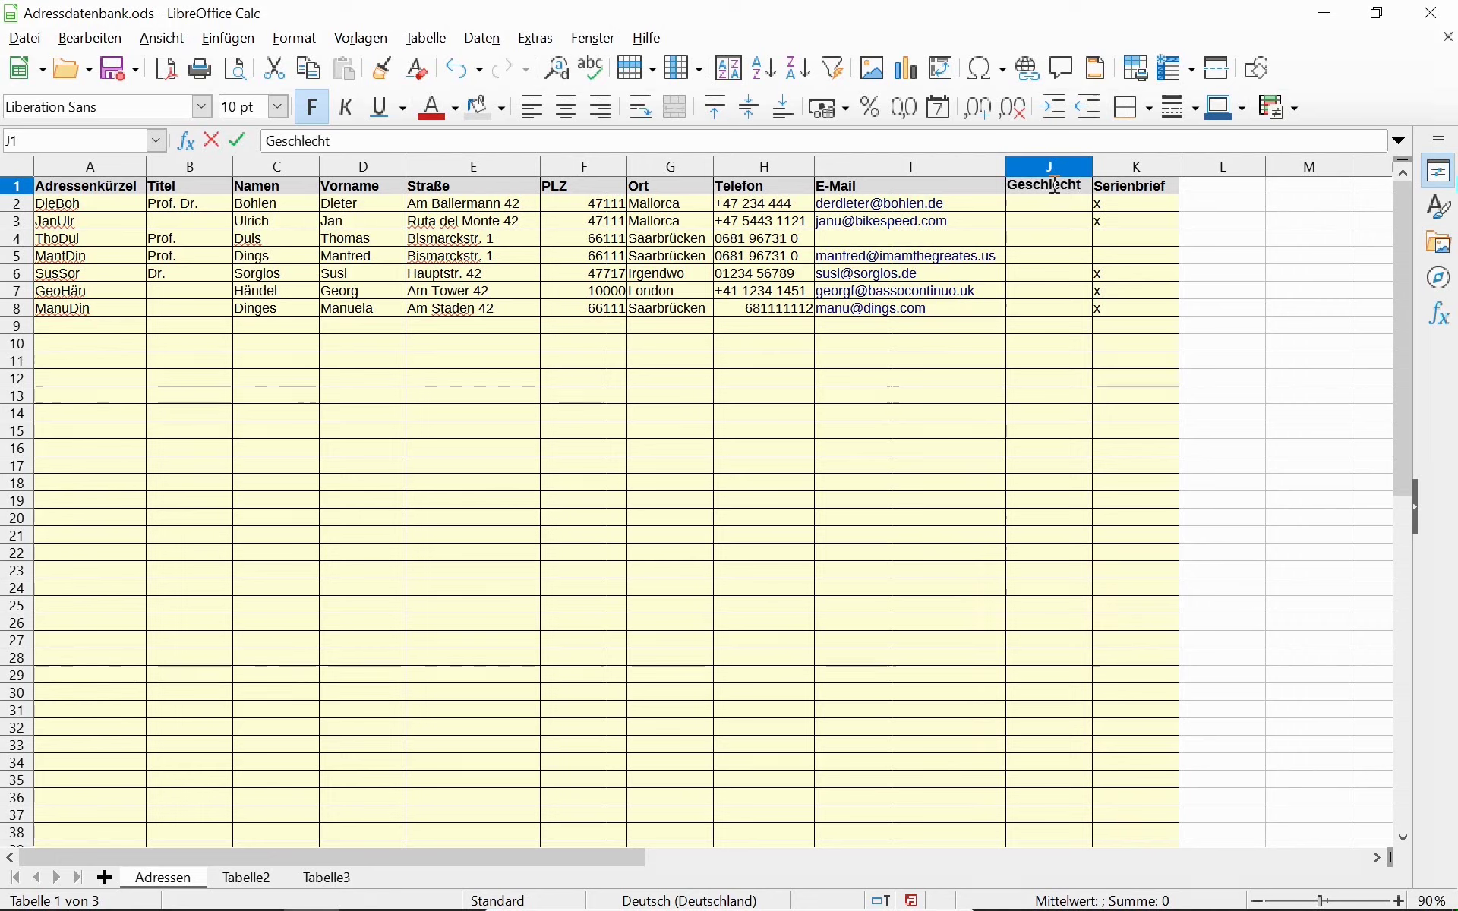
pyautogui.press('Return')
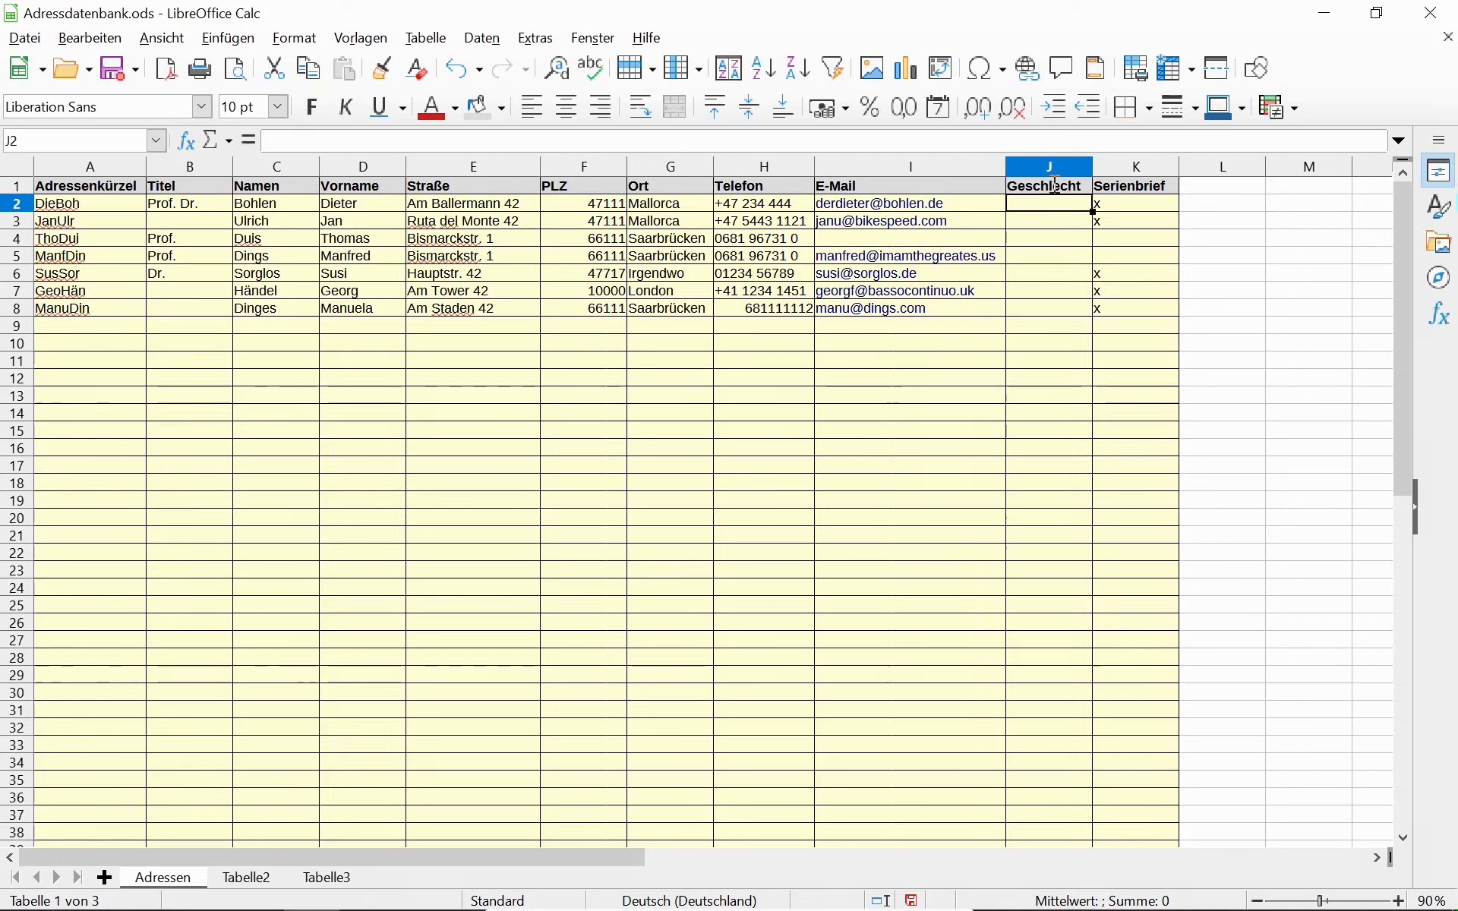
# Enter m as the Geschlecht for rows 2 through 5.
pyautogui.write('m')
pyautogui.press('Return')
pyautogui.write('m')
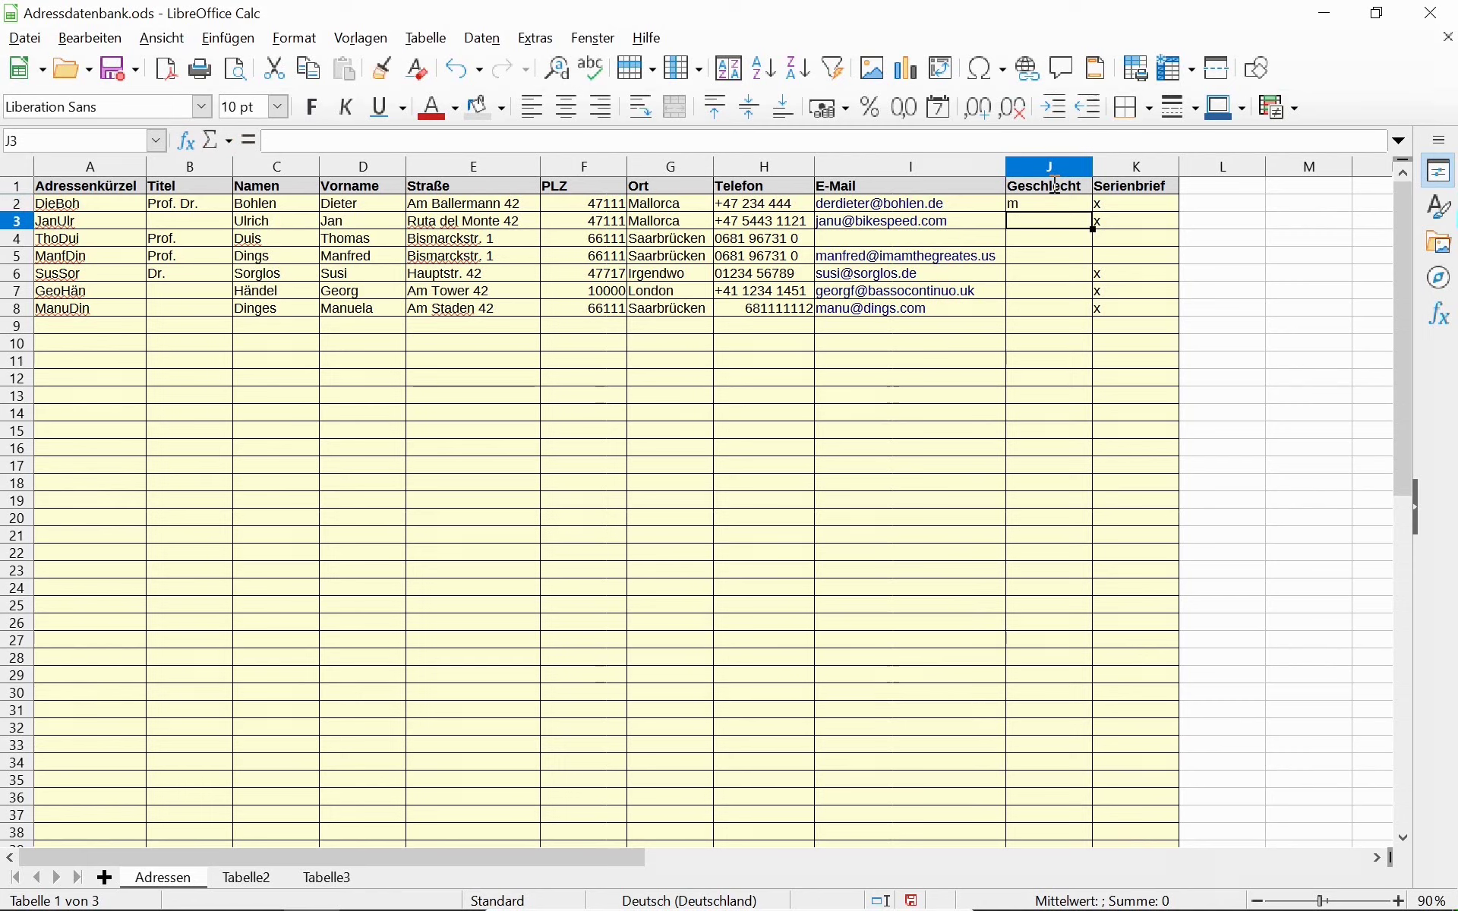
pyautogui.press('Return')
pyautogui.write('m')
pyautogui.press('Return')
pyautogui.write('m')
pyautogui.press('Return')
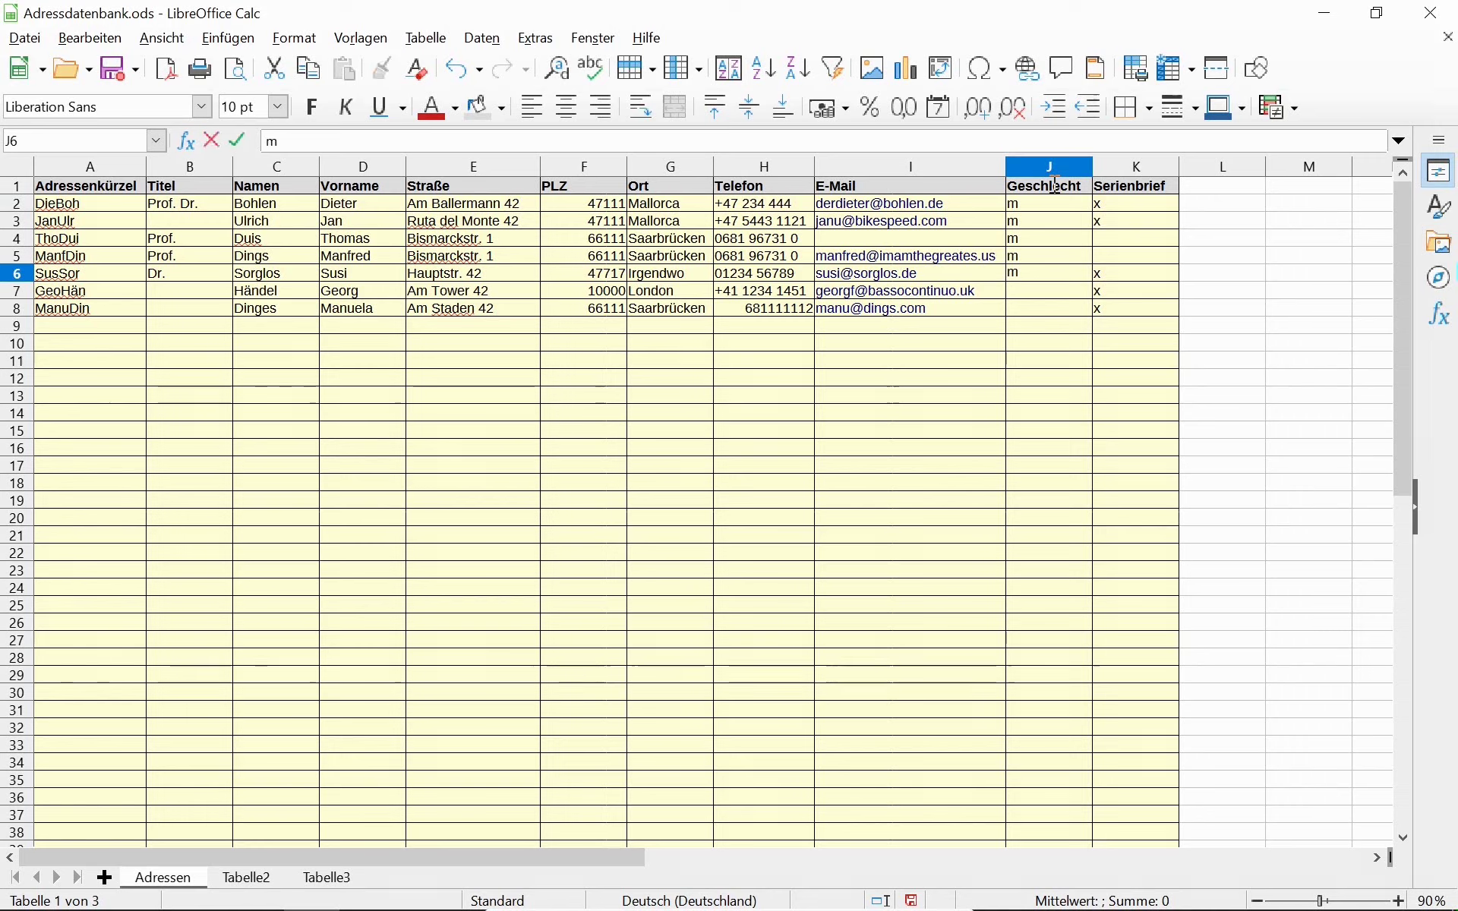
# Enter w, m and w as the Geschlecht for rows 6, 7 and 8.
pyautogui.write('m')
pyautogui.press('Up')
pyautogui.press('Down')
pyautogui.write('w')
pyautogui.press('Return')
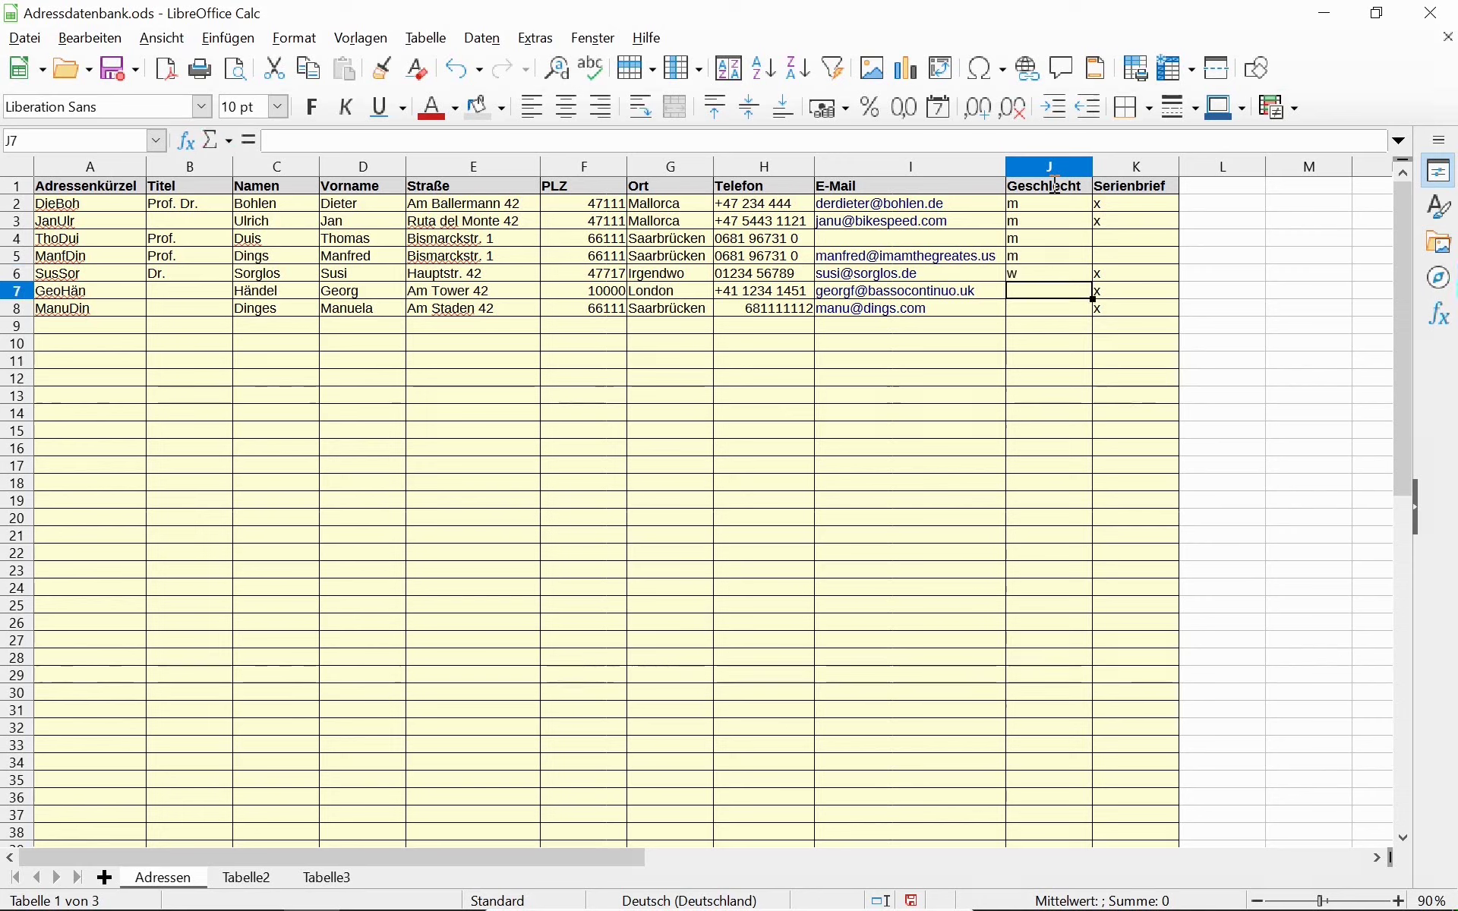
pyautogui.write('m')
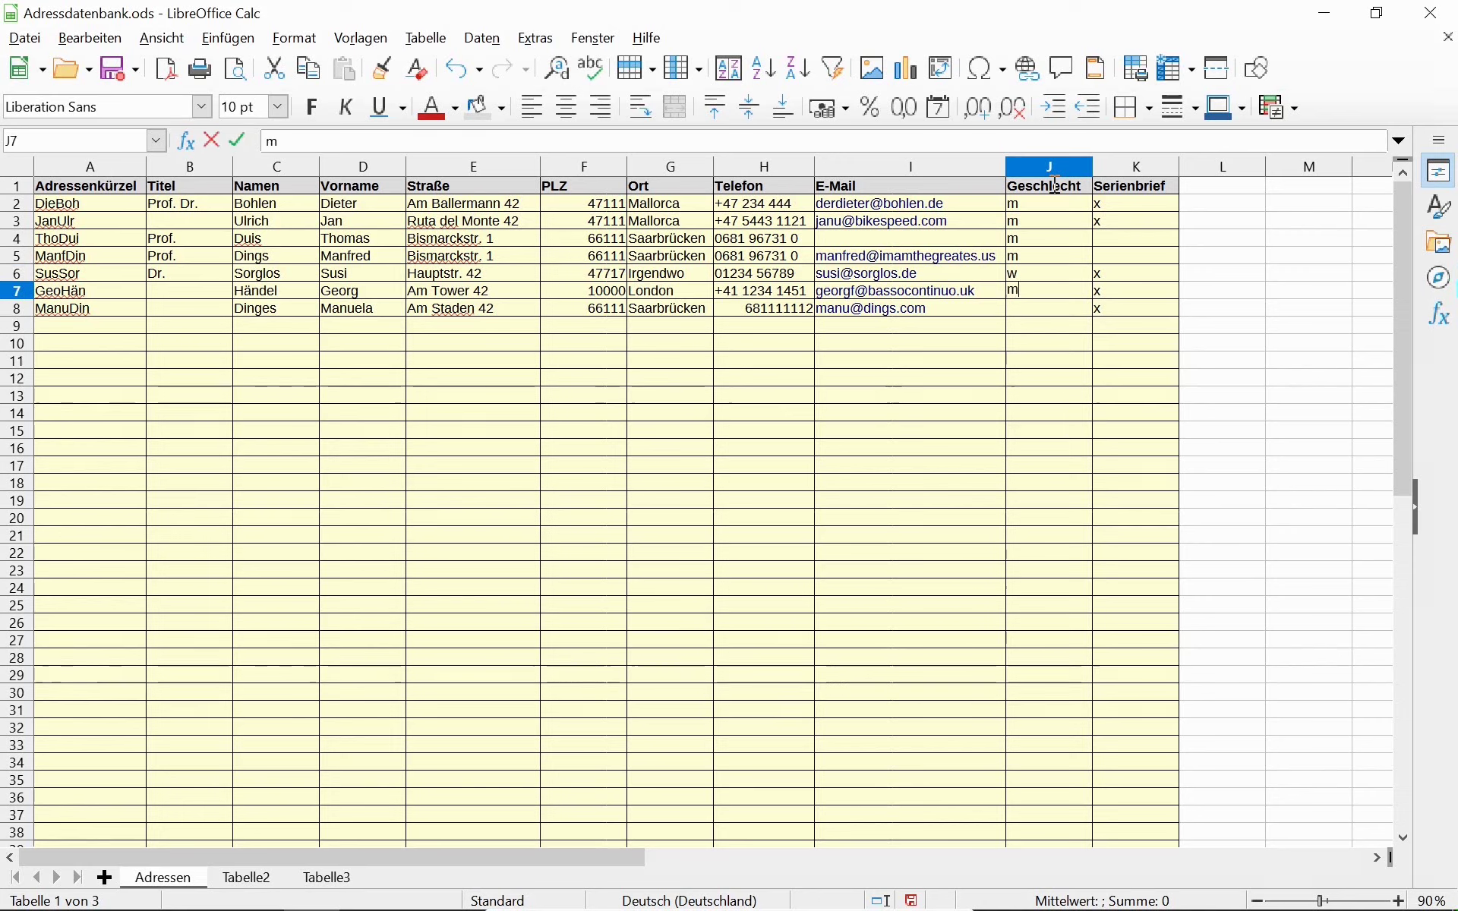
pyautogui.press('Return')
pyautogui.write('w')
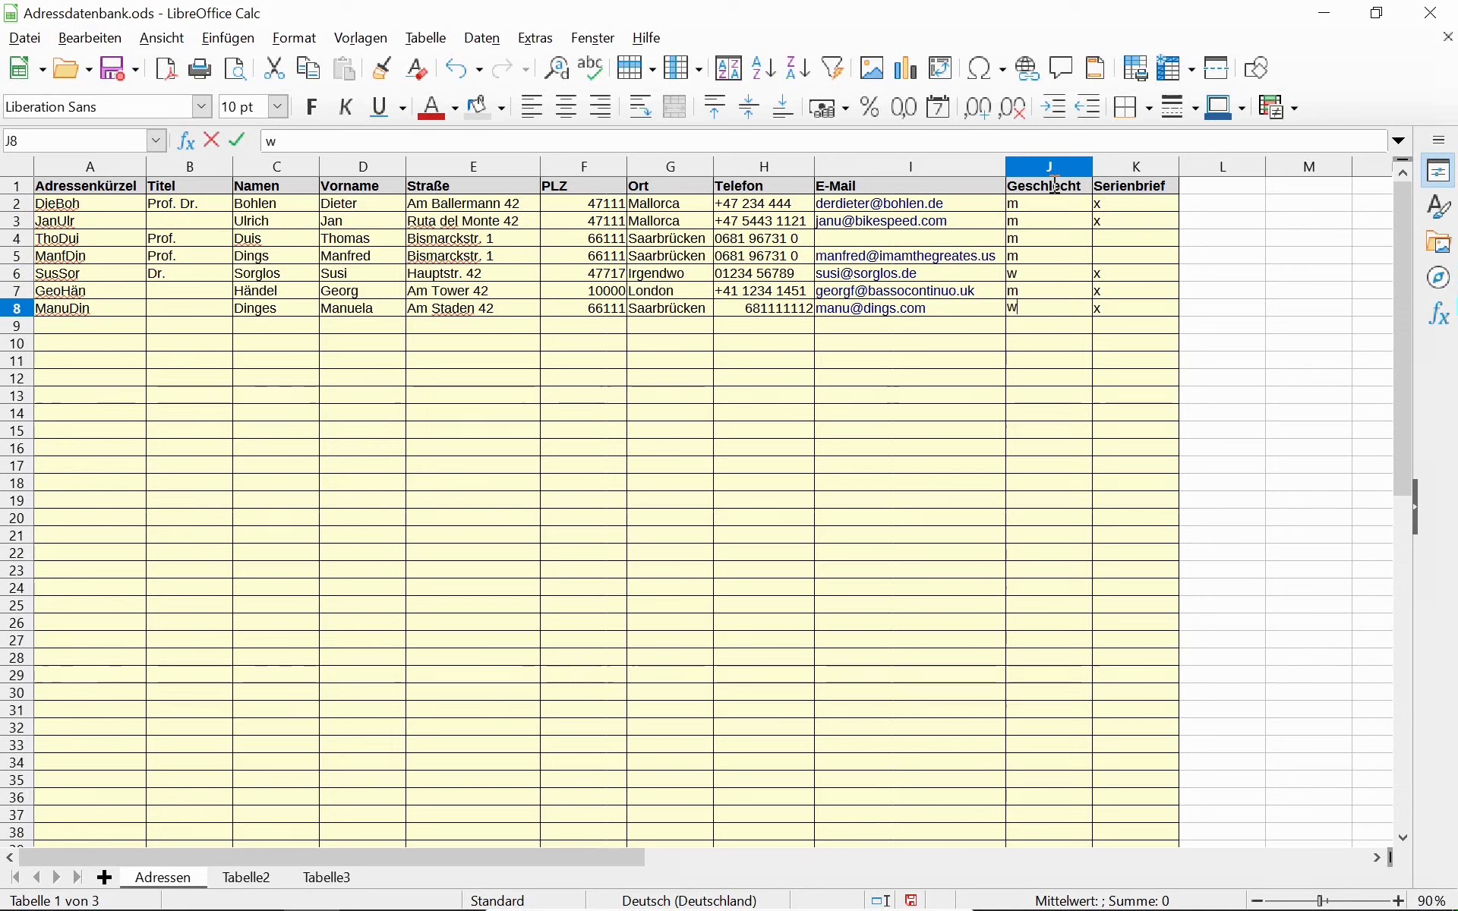
pyautogui.press('Up')
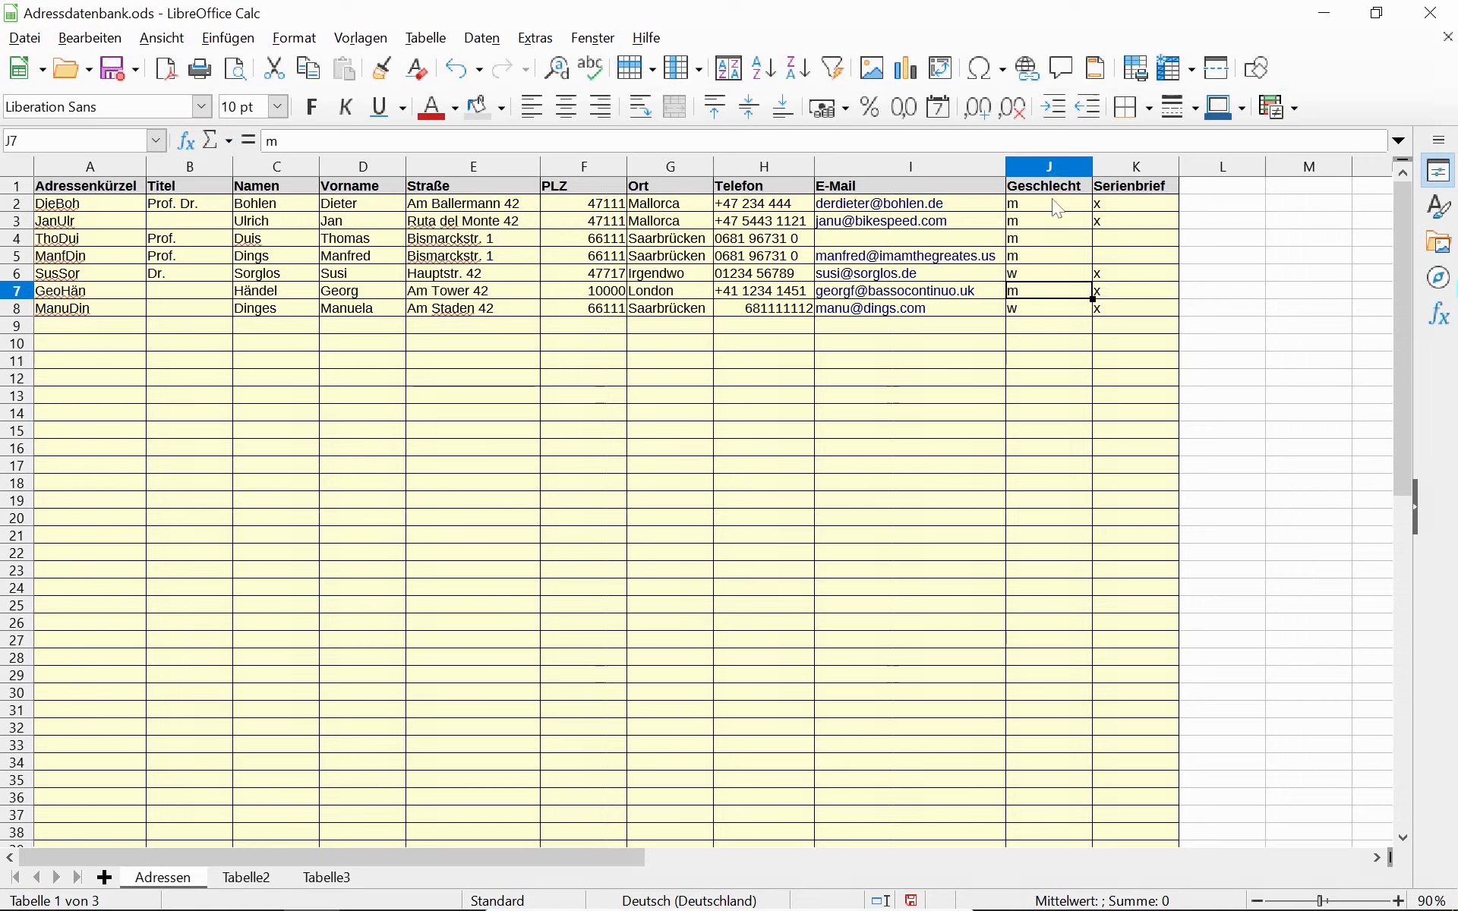
pyautogui.click(1049, 210)
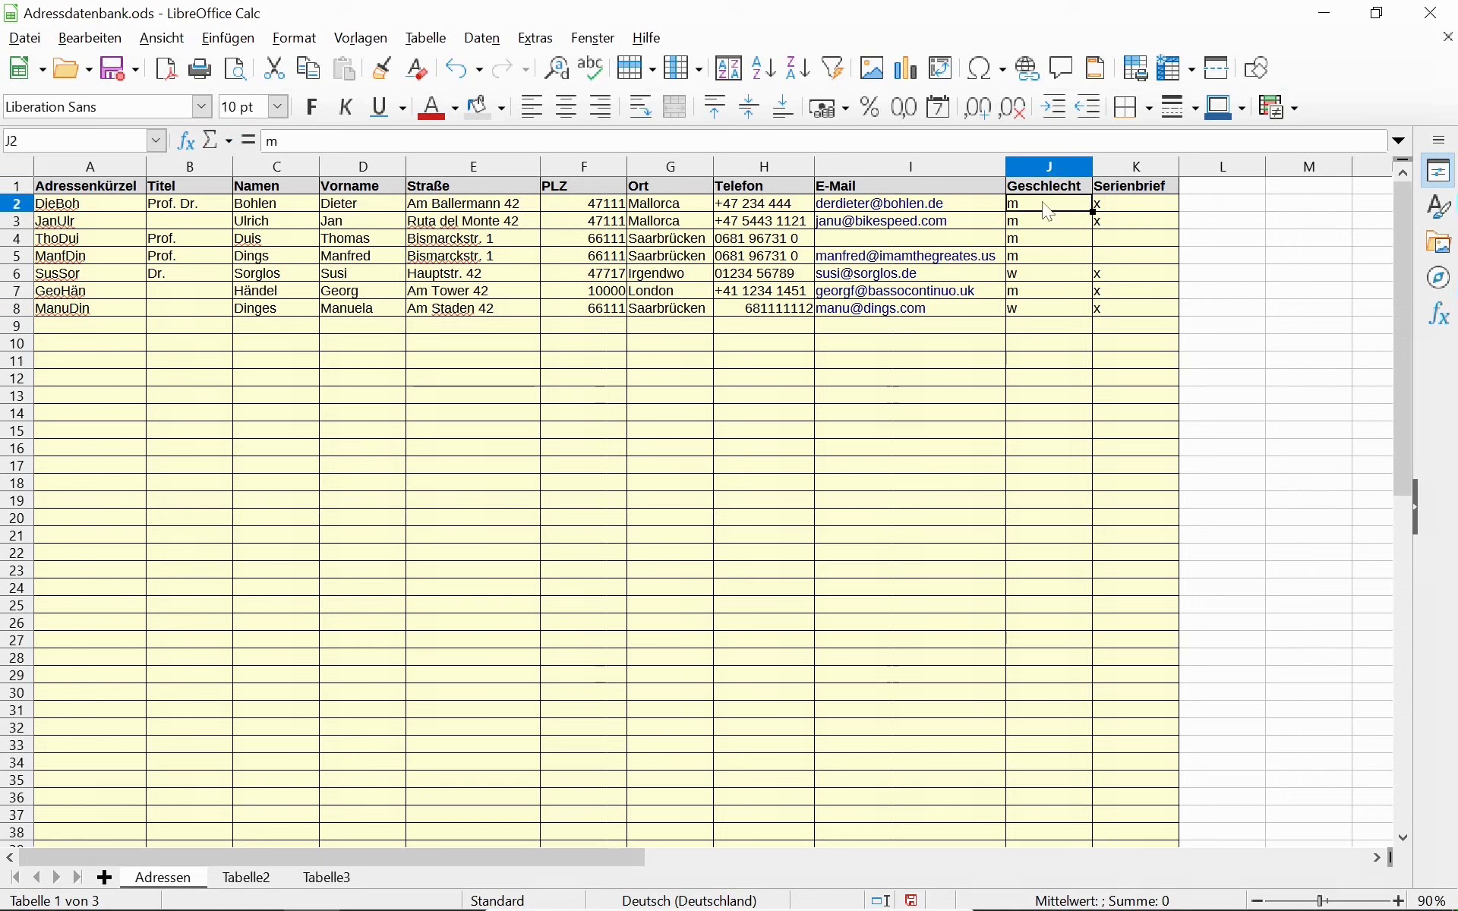
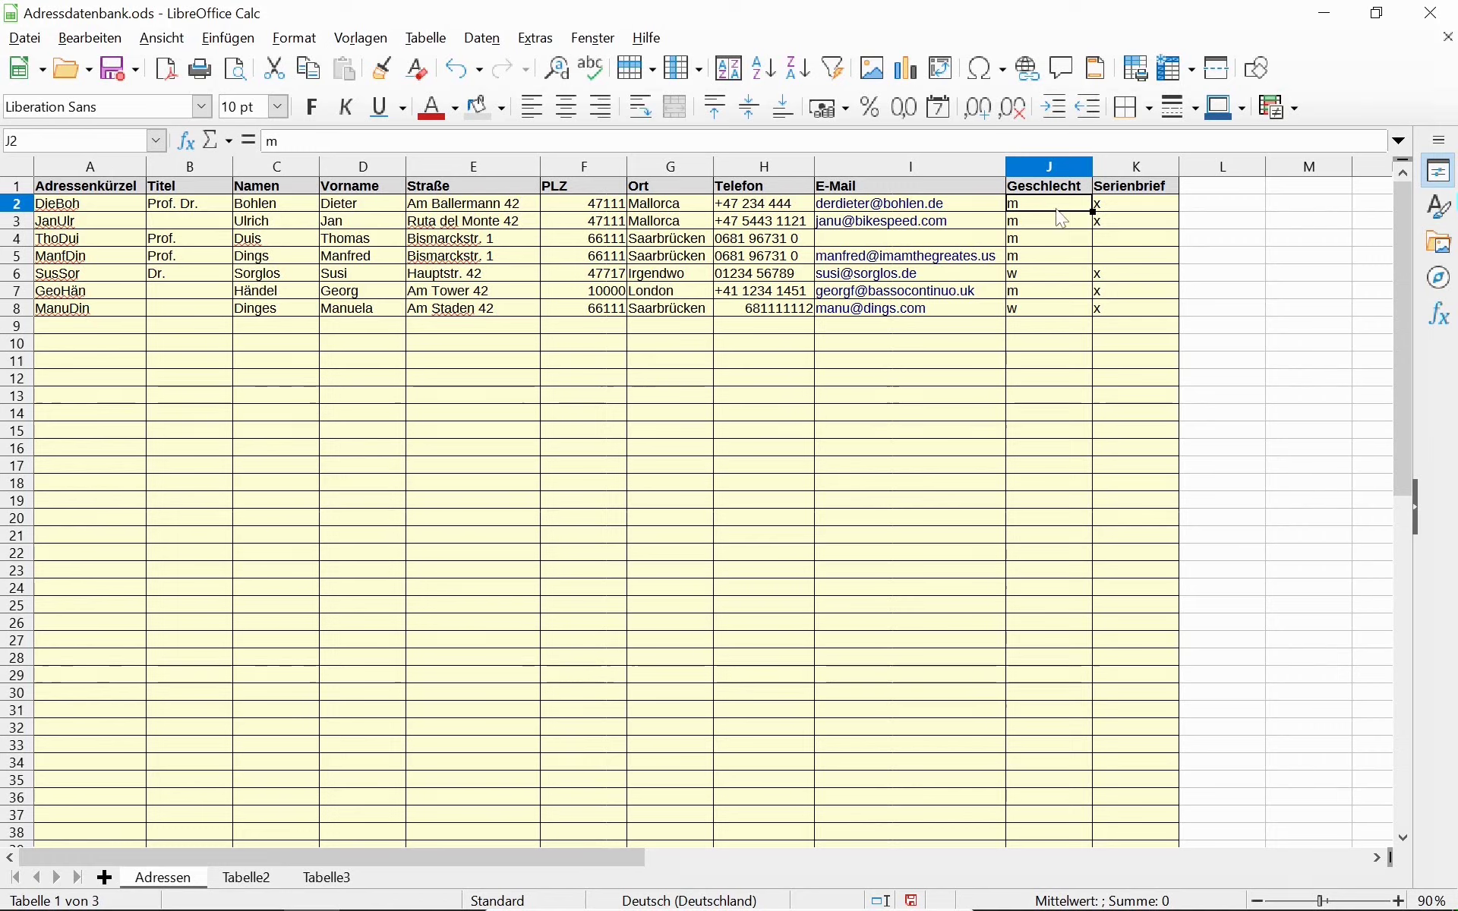
# Copy the Serienbrief column K into column L.
pyautogui.click(1202, 194)
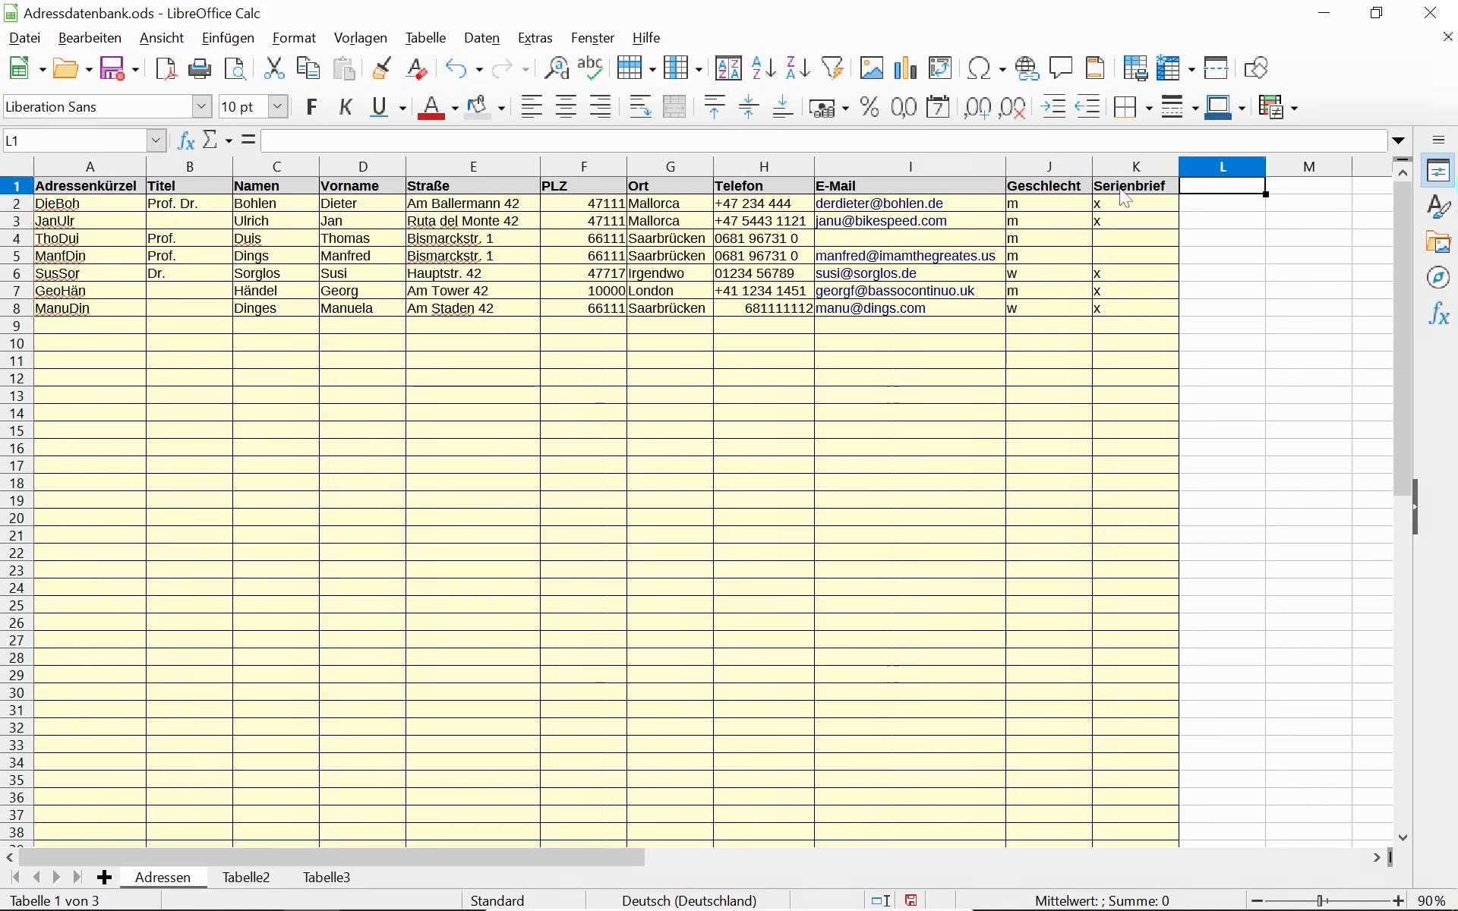
pyautogui.click(1150, 167)
pyautogui.hotkey('ctrl', 'c')
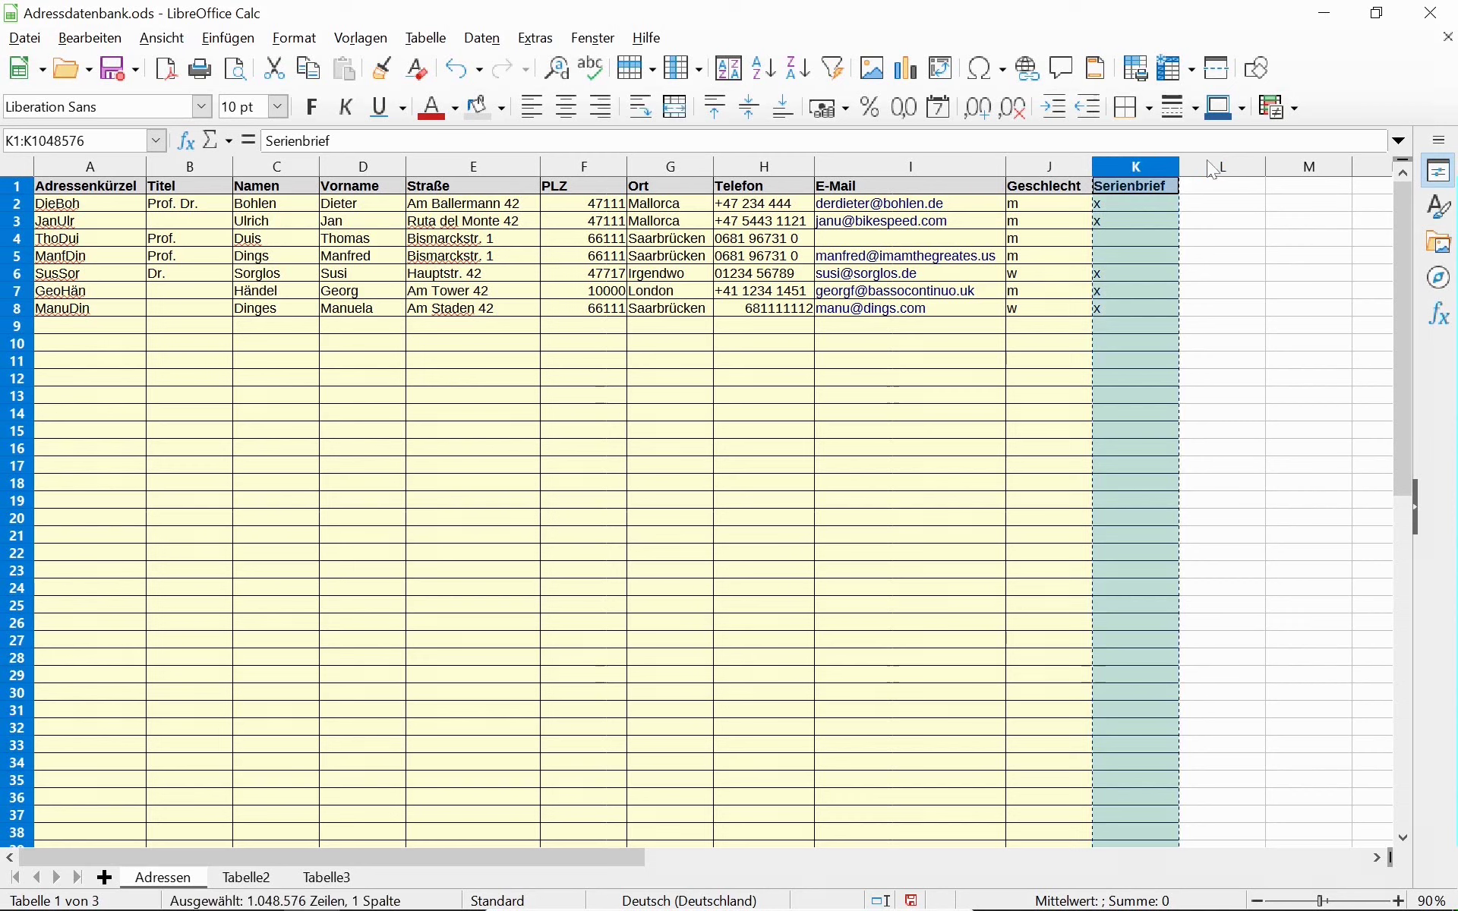
pyautogui.click(1206, 161)
pyautogui.hotkey('ctrl', 'v')
# Head column L 'Anrede' and clear the copied x values below it.
pyautogui.click(1205, 184)
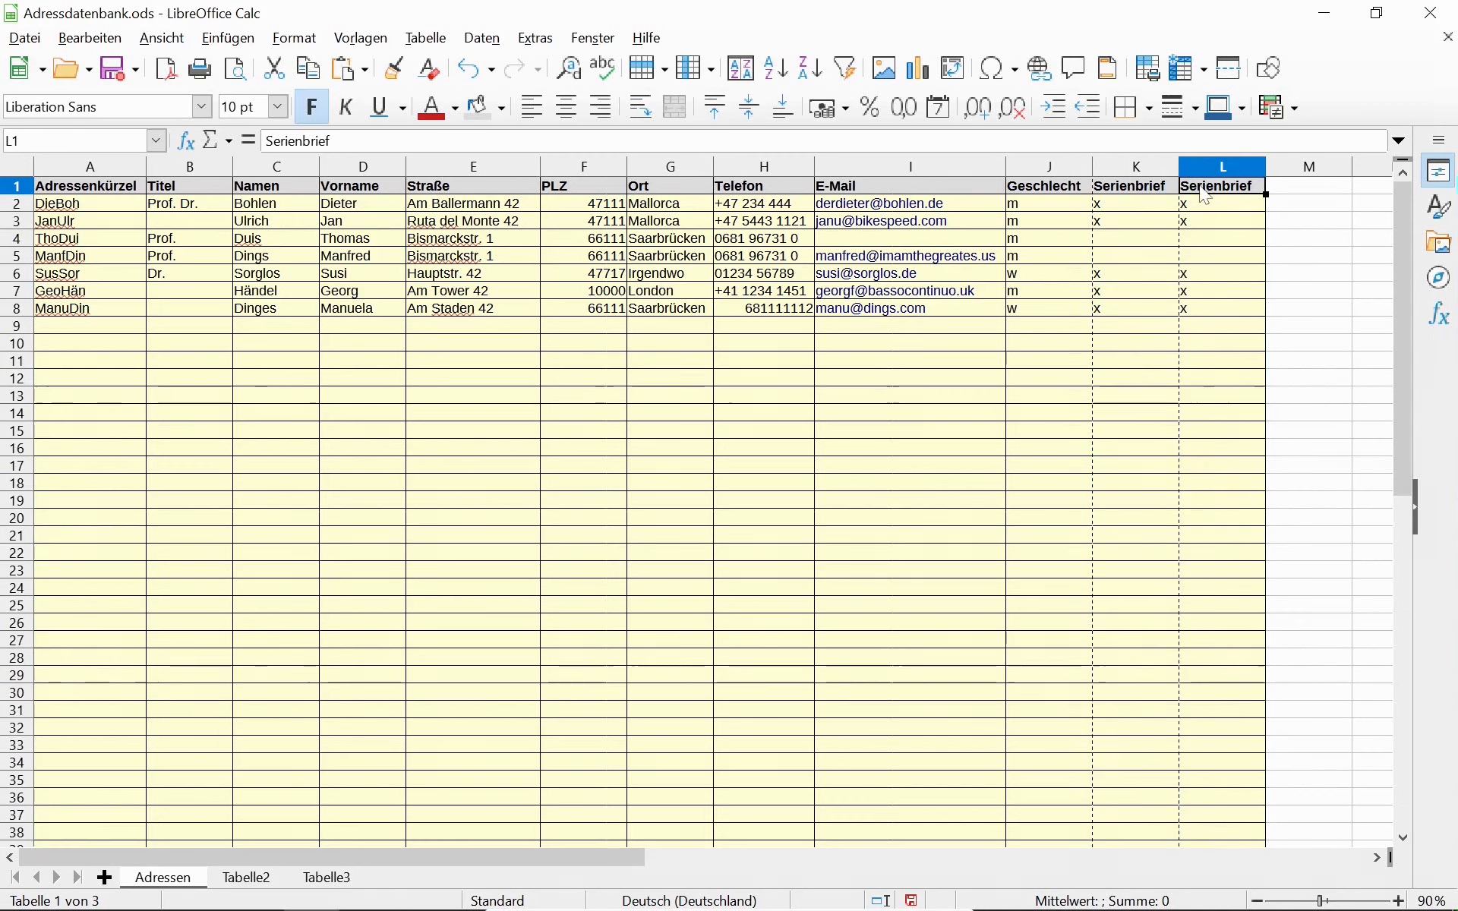
pyautogui.write('Anrede')
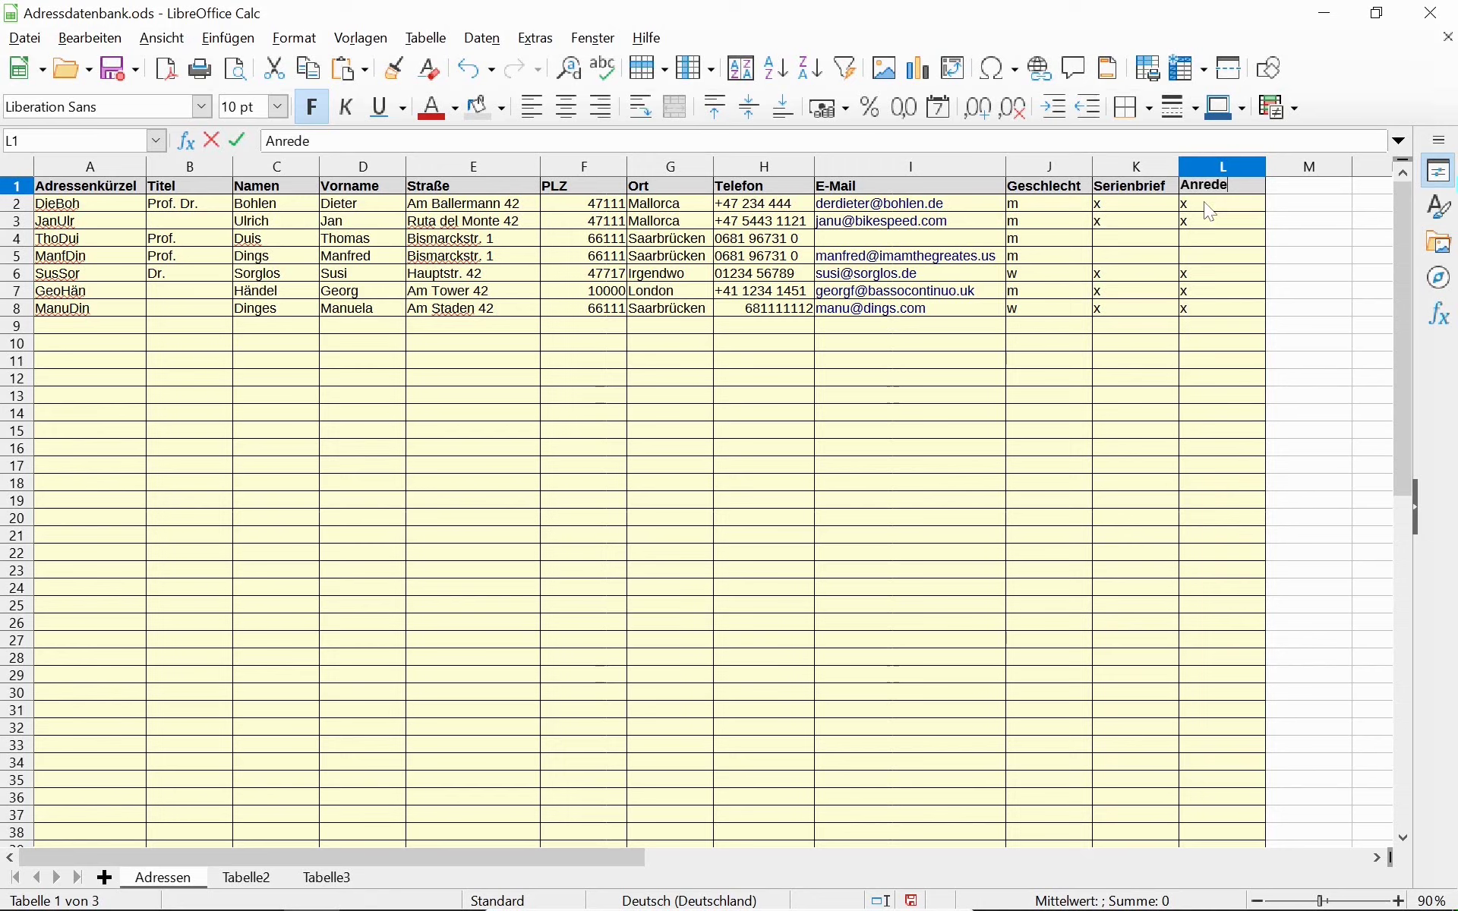
pyautogui.press('Return')
pyautogui.press('Delete')
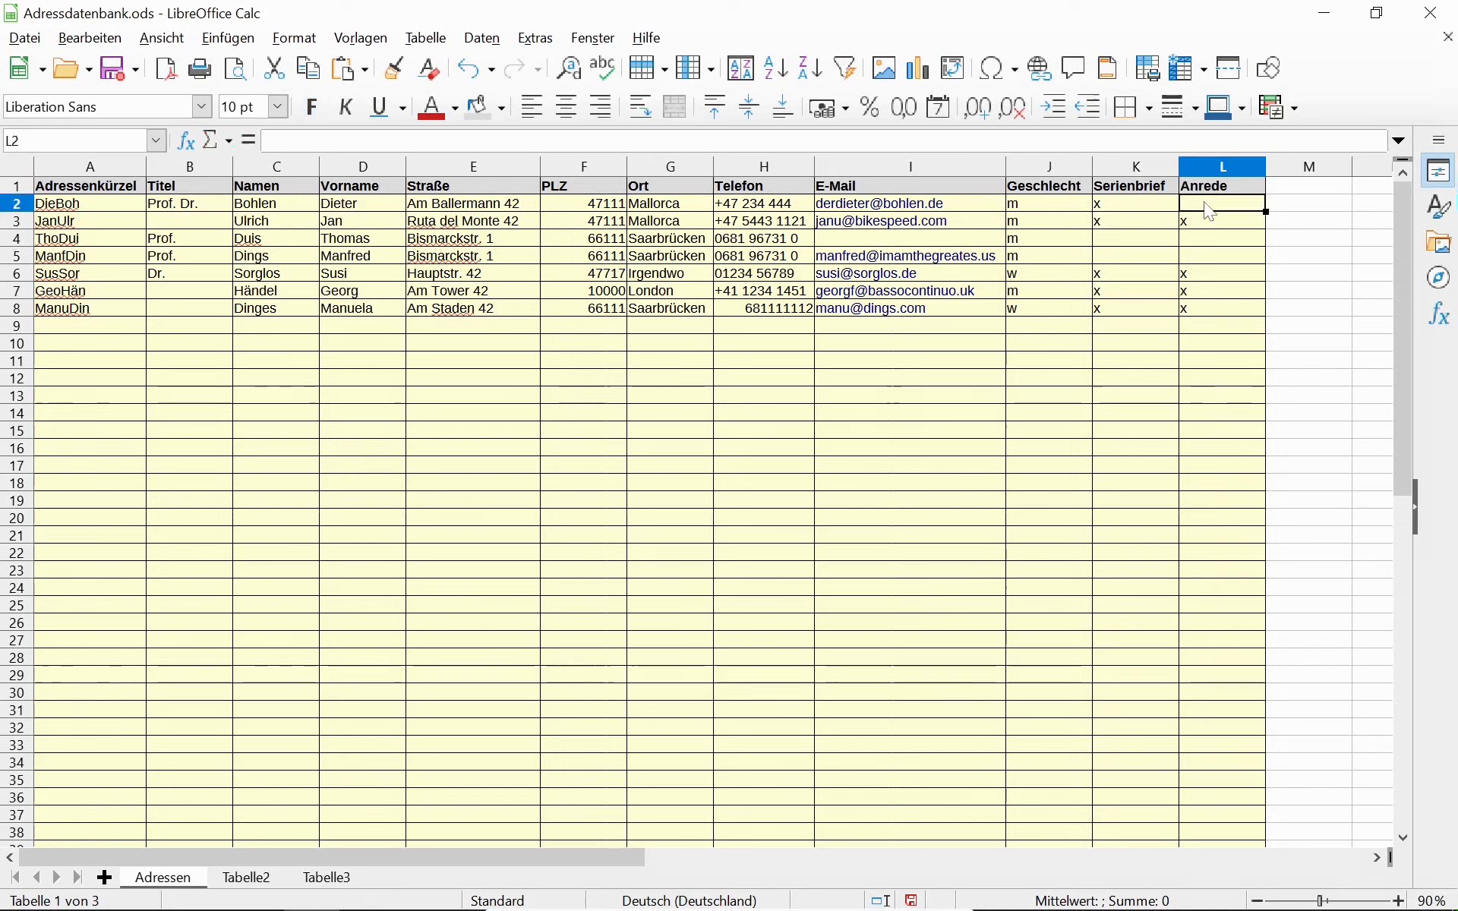
pyautogui.press('Down')
pyautogui.press('Delete')
pyautogui.press('Down')
pyautogui.press('Down')
pyautogui.press('Down')
pyautogui.press('Delete')
pyautogui.press('Down')
pyautogui.press('Delete')
pyautogui.press('Down')
pyautogui.press('Up')
pyautogui.press('Up')
pyautogui.press('Up')
pyautogui.press('Up')
pyautogui.press('Up')
pyautogui.press('Up')
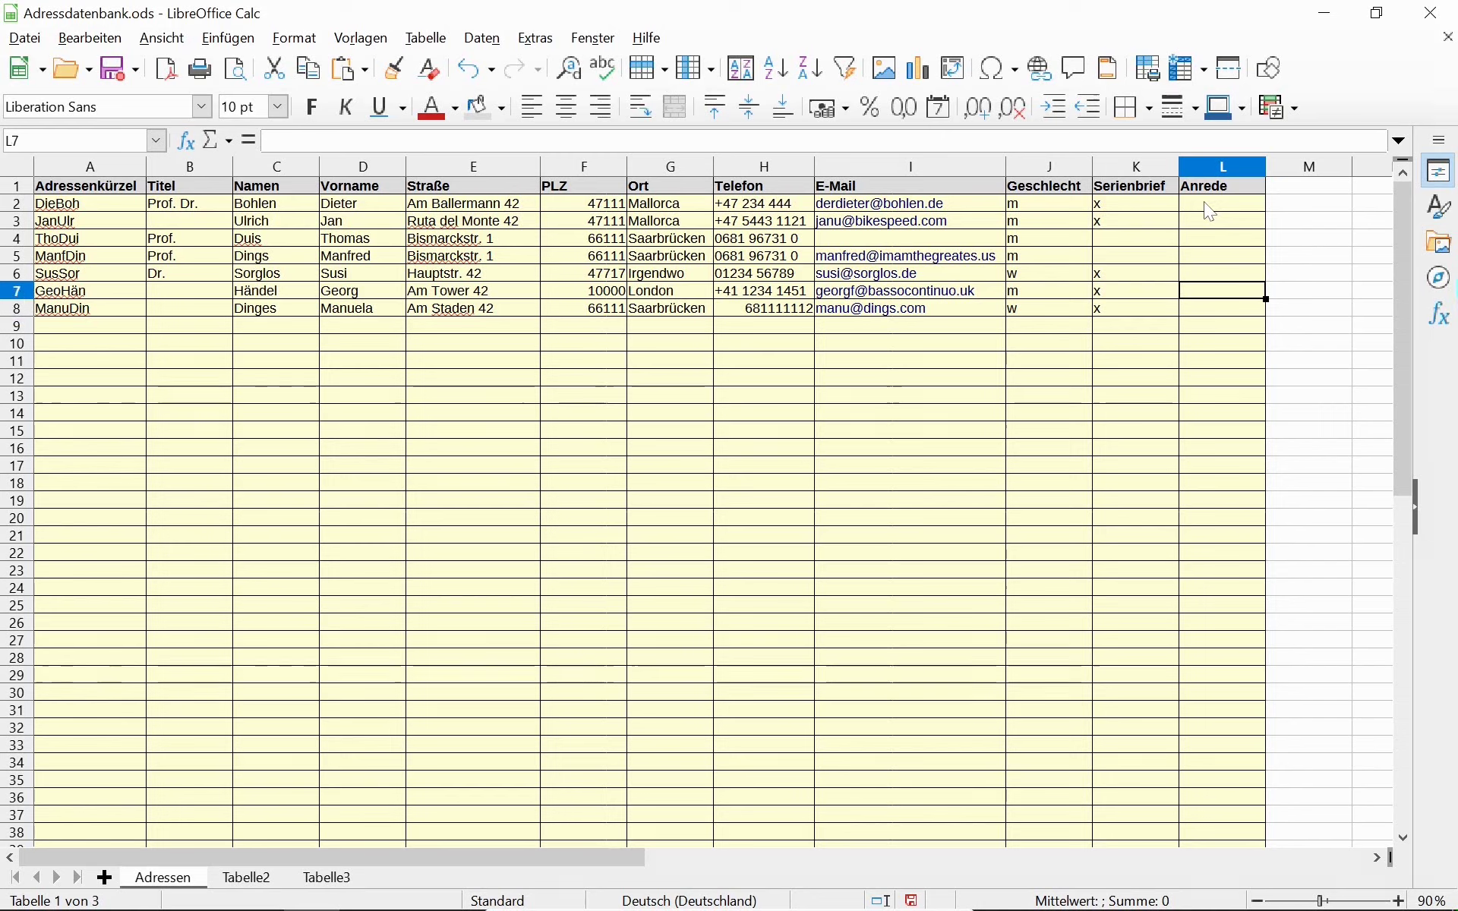
# Enter =WENN(J:2="m";"Herr";"Frau") in L2, picking WENN from autocomplete.
pyautogui.write('=W')
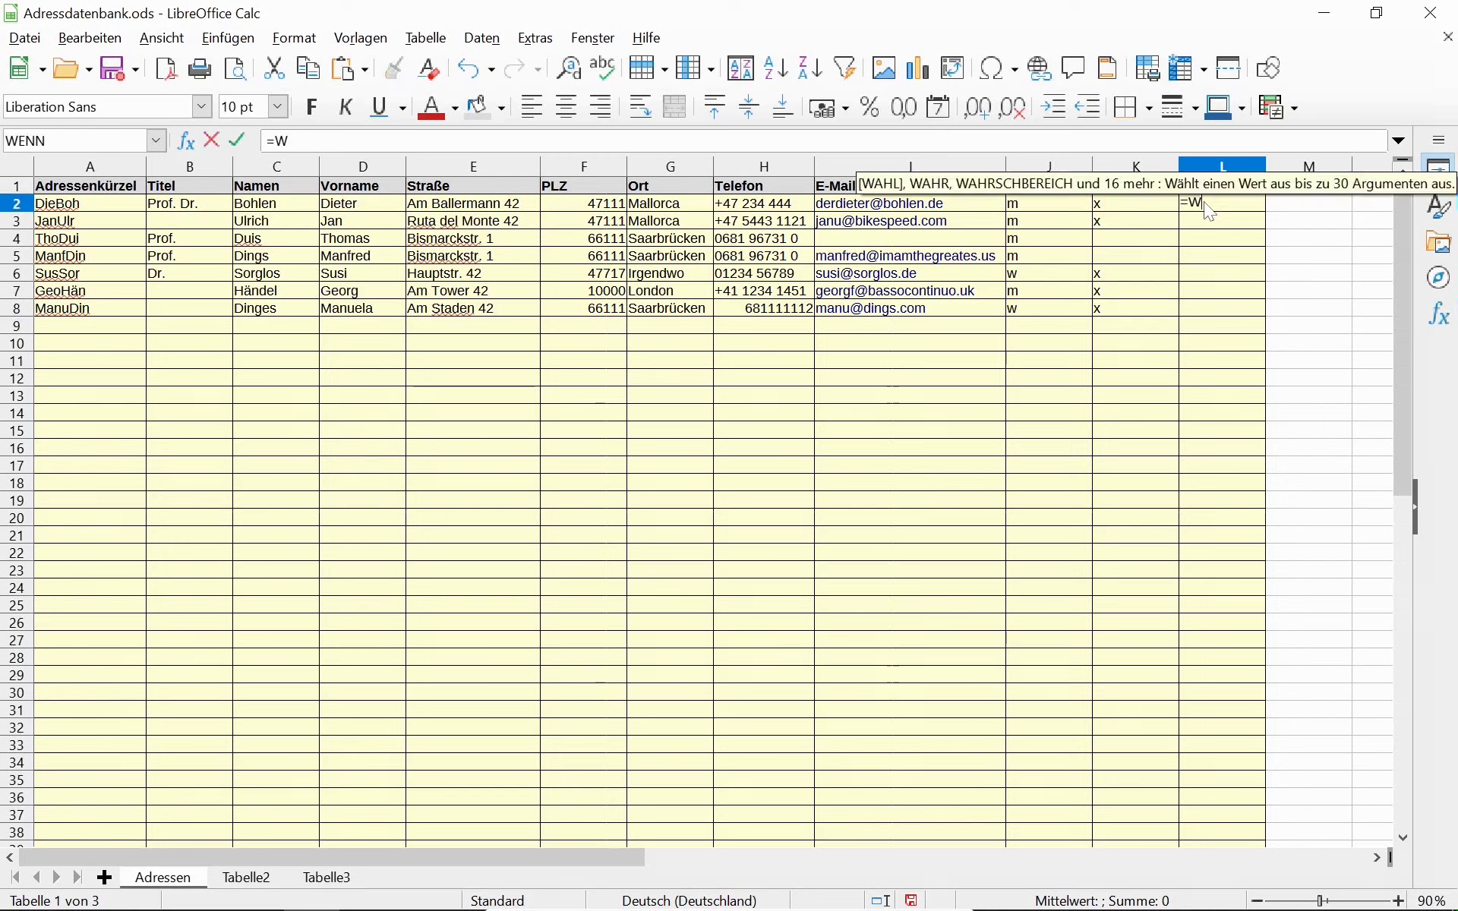
pyautogui.write('enn')
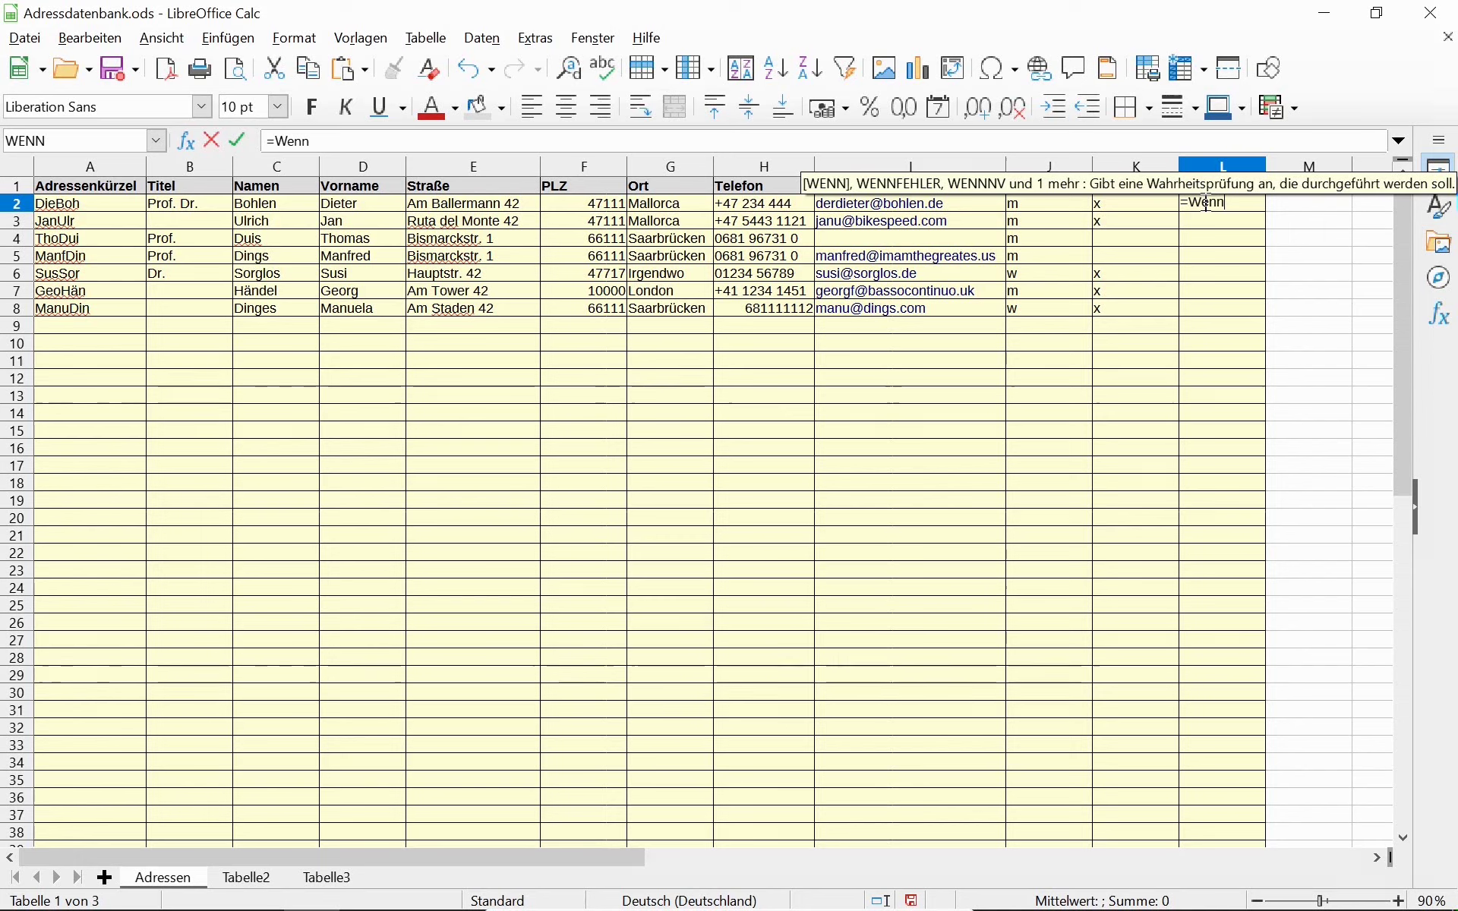
pyautogui.hotkey('ctrl', 'Tab')
pyautogui.hotkey('ctrl', 'Tab')
pyautogui.hotkey('ctrl', 'Tab')
pyautogui.hotkey('ctrl', 'Tab')
pyautogui.hotkey('ctrl', 'Tab')
pyautogui.hotkey('ctrl', 'Tab')
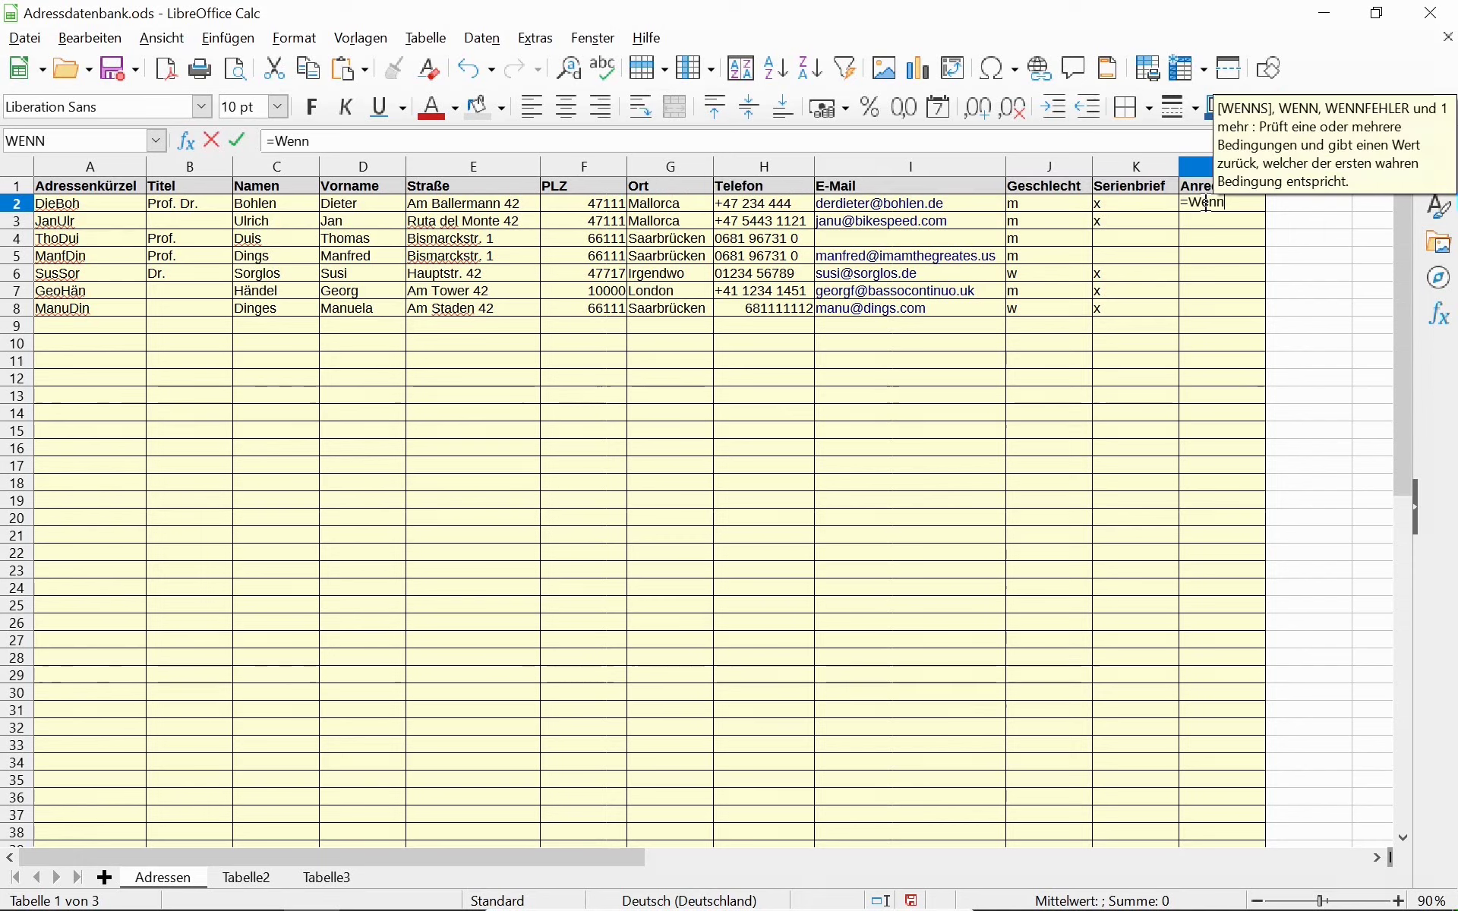
pyautogui.hotkey('ctrl', 'Tab')
pyautogui.hotkey('ctrl', 'Tab')
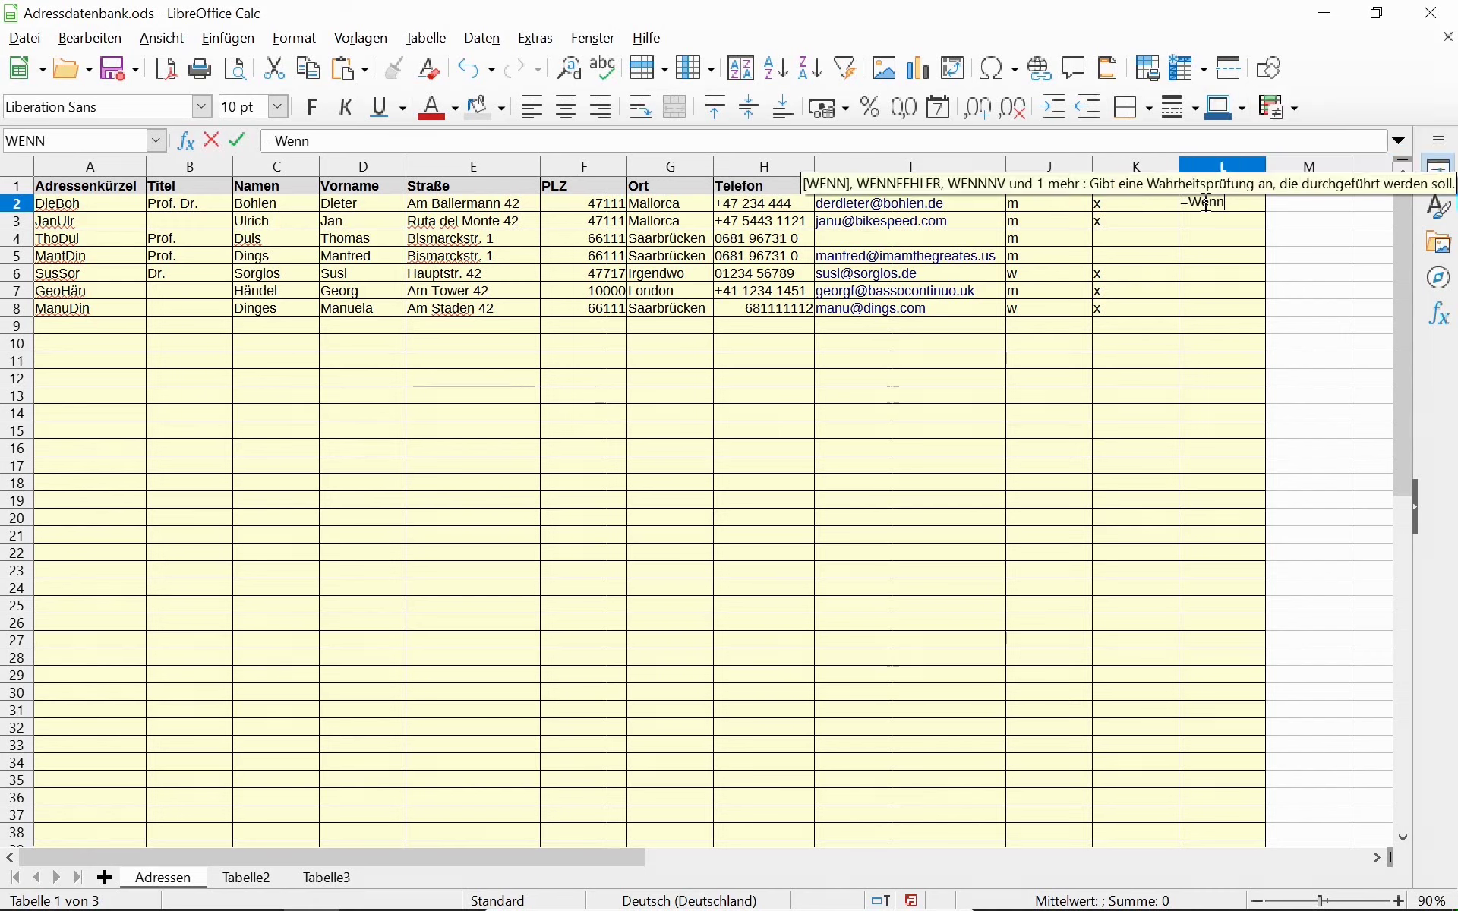
pyautogui.press('Return')
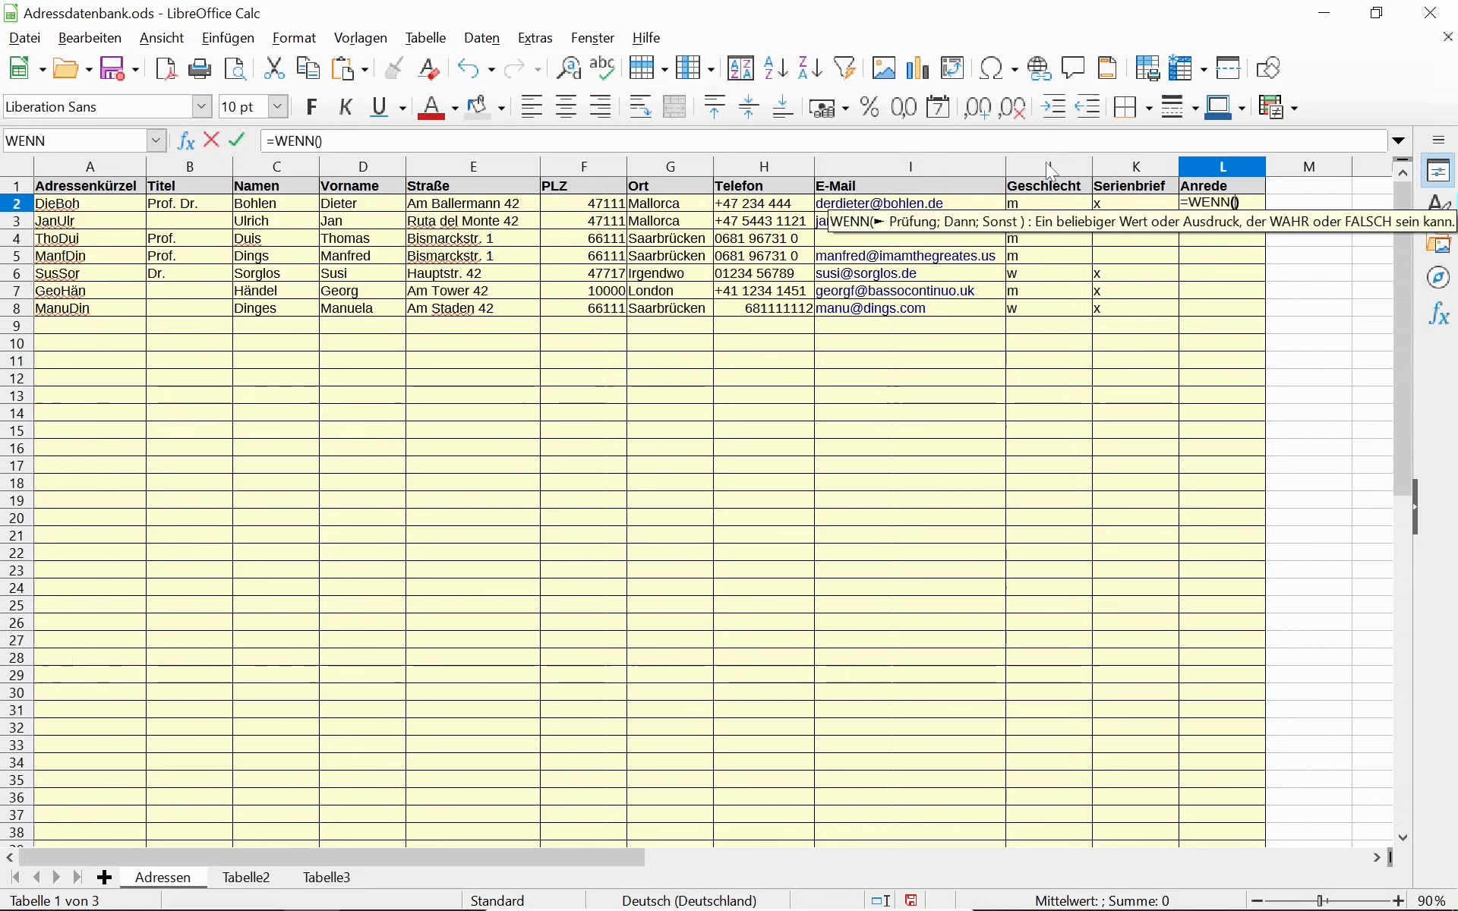
pyautogui.write('J')
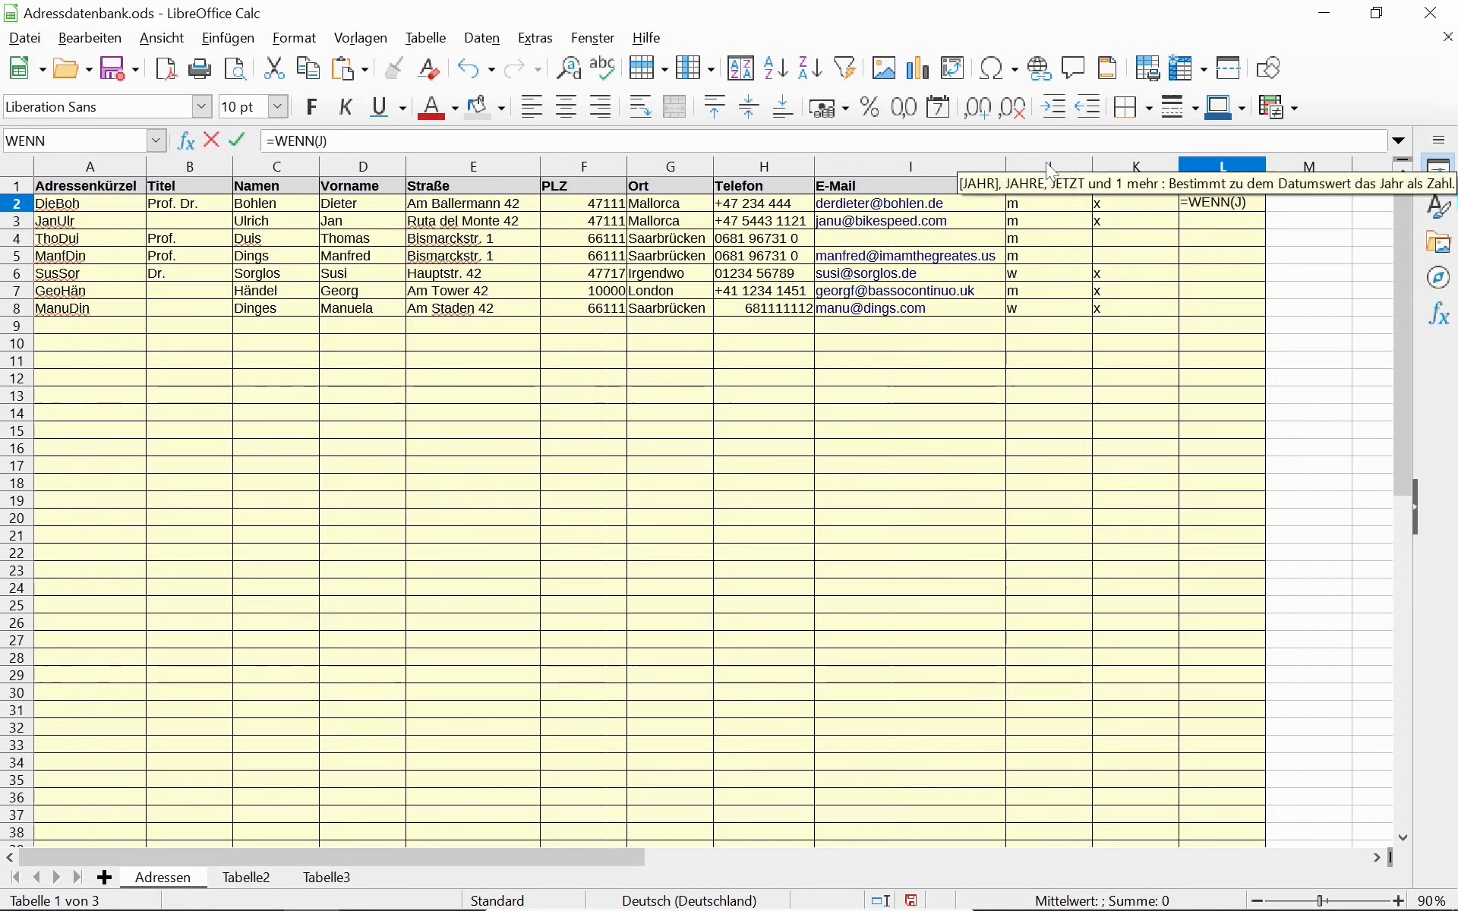
pyautogui.write(':2')
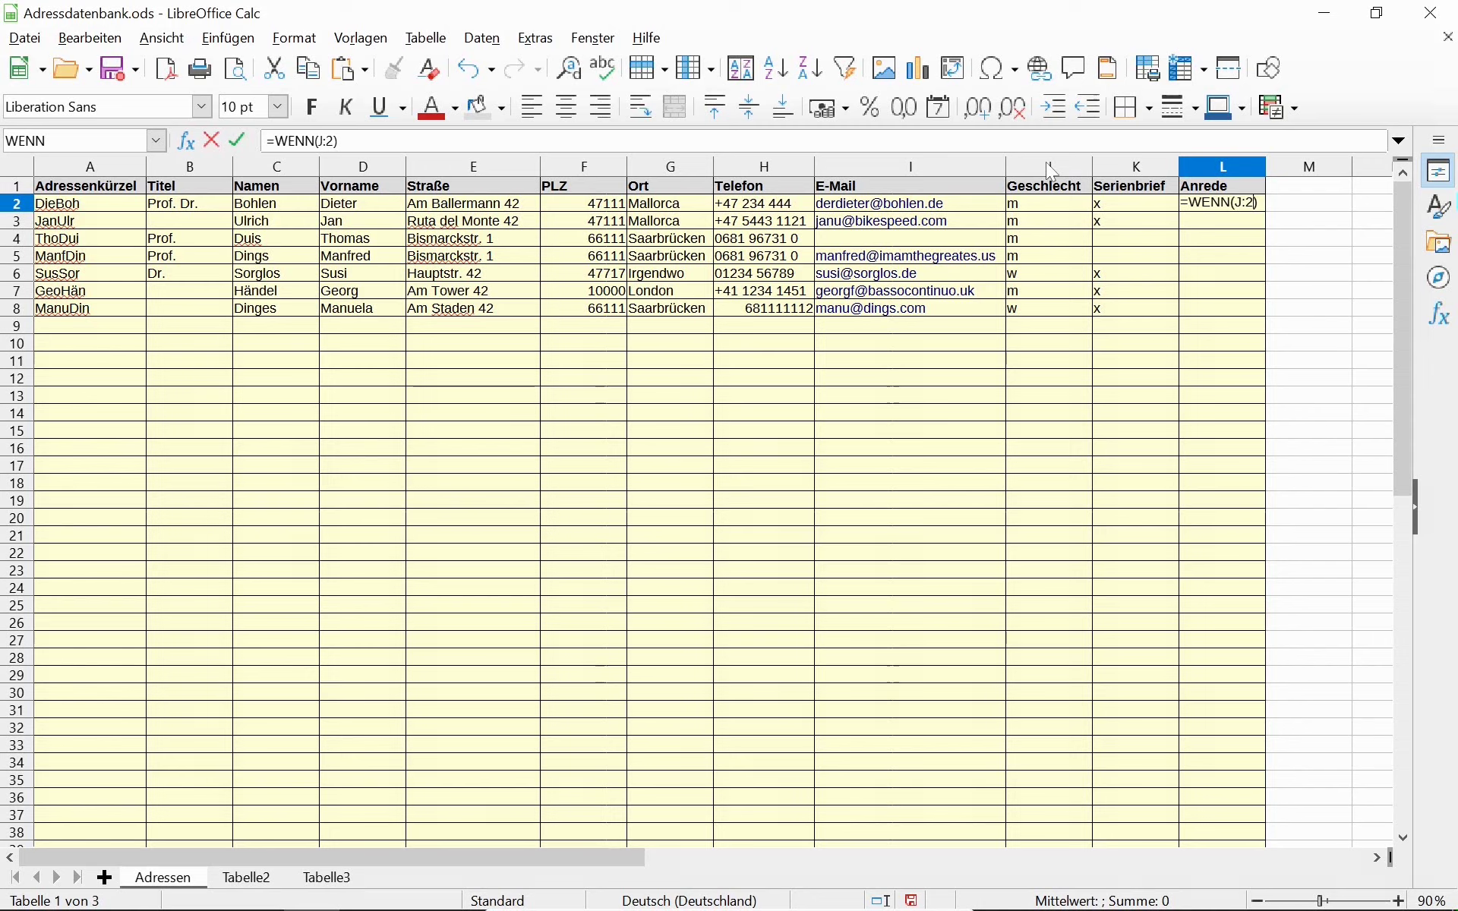
pyautogui.write('="')
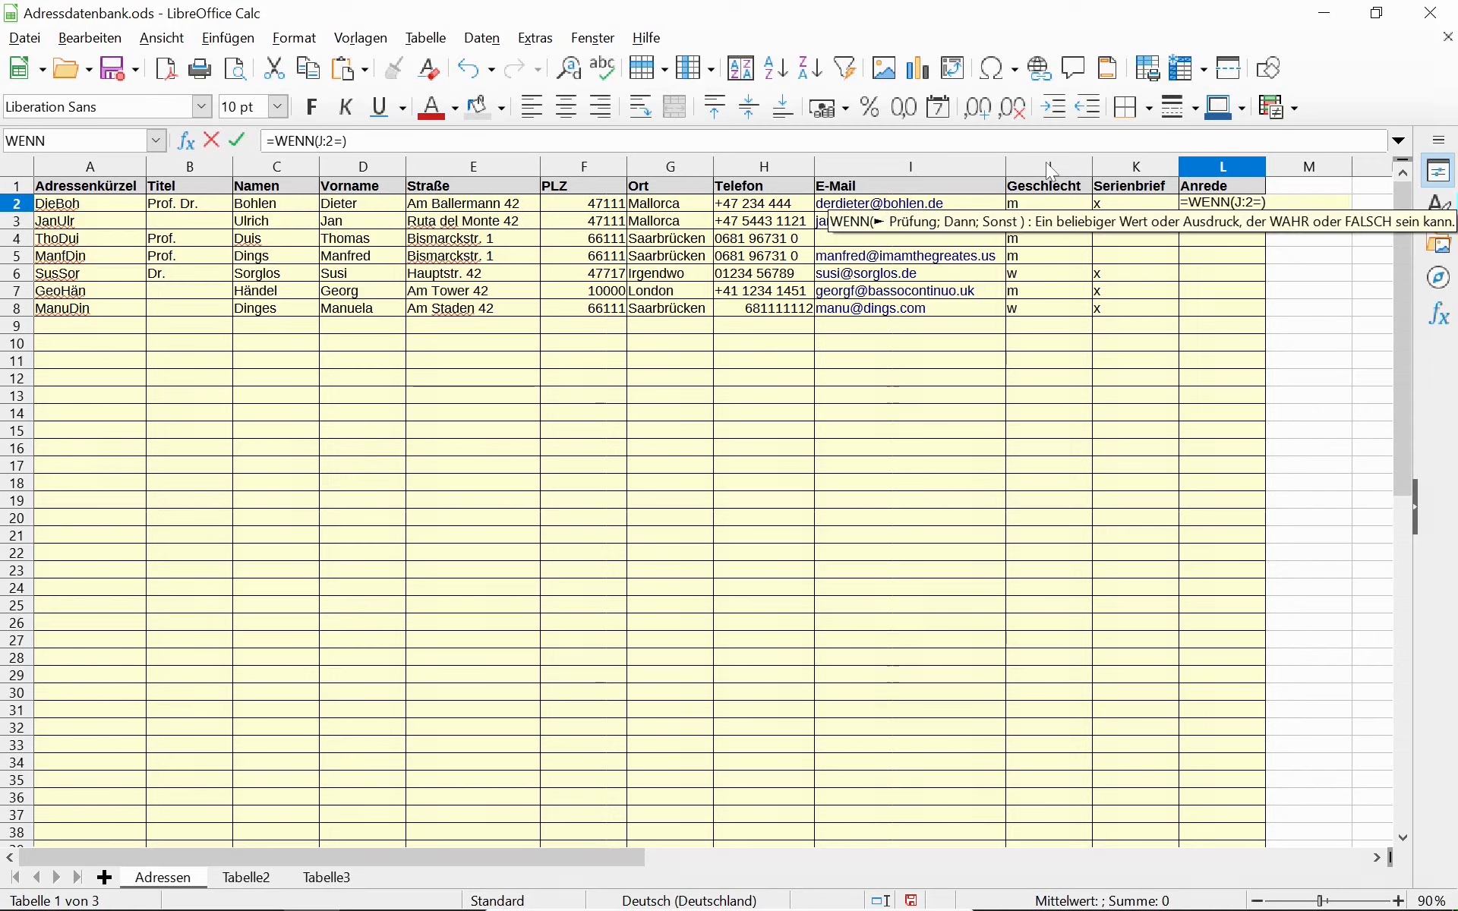
pyautogui.write('m')
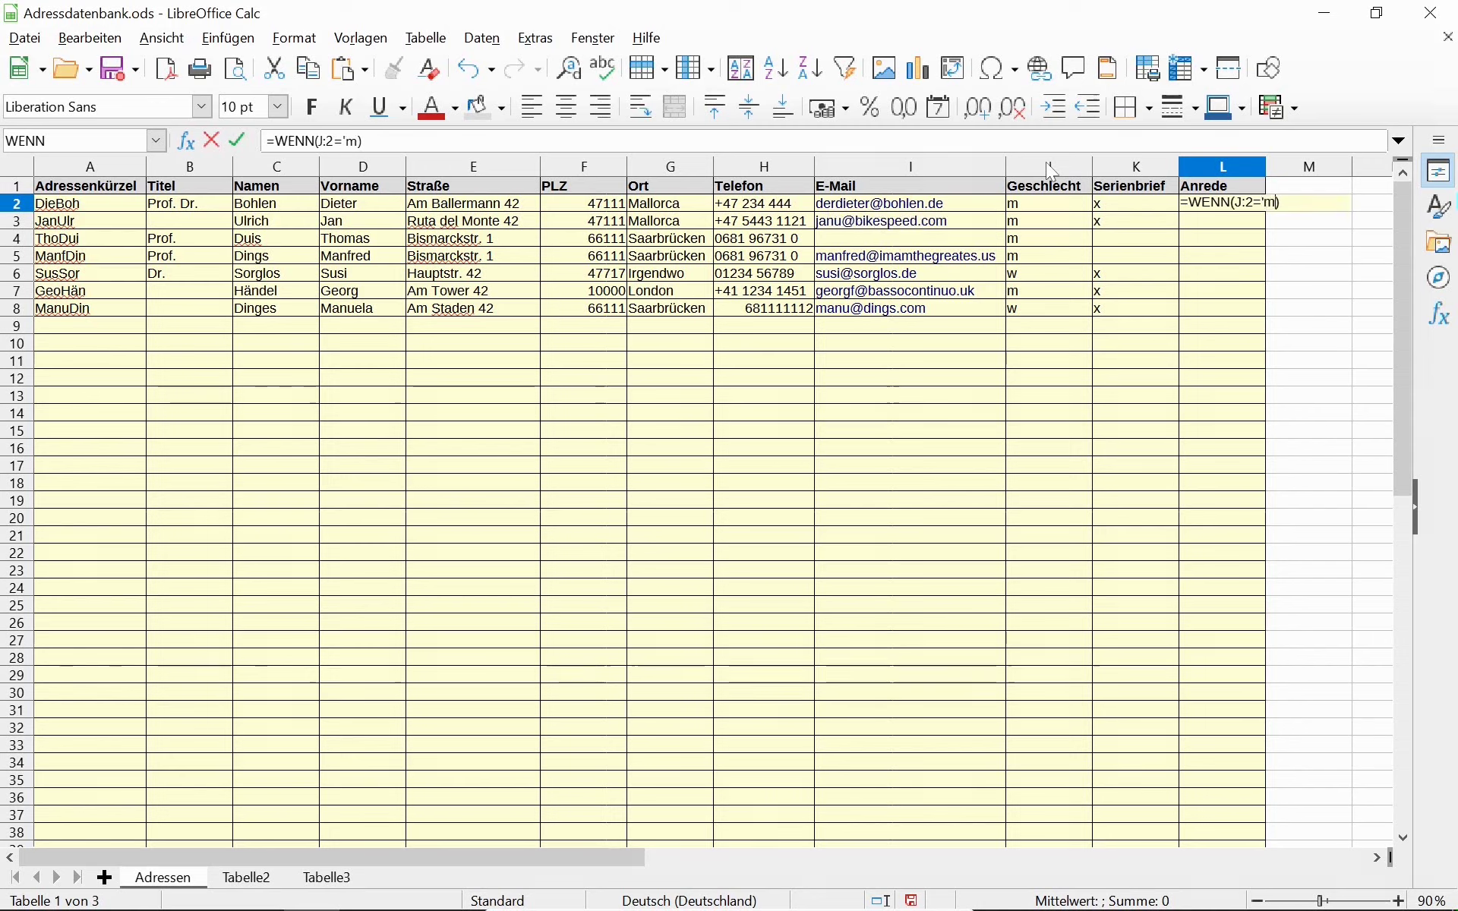
pyautogui.press('BackSpace')
pyautogui.write('m"')
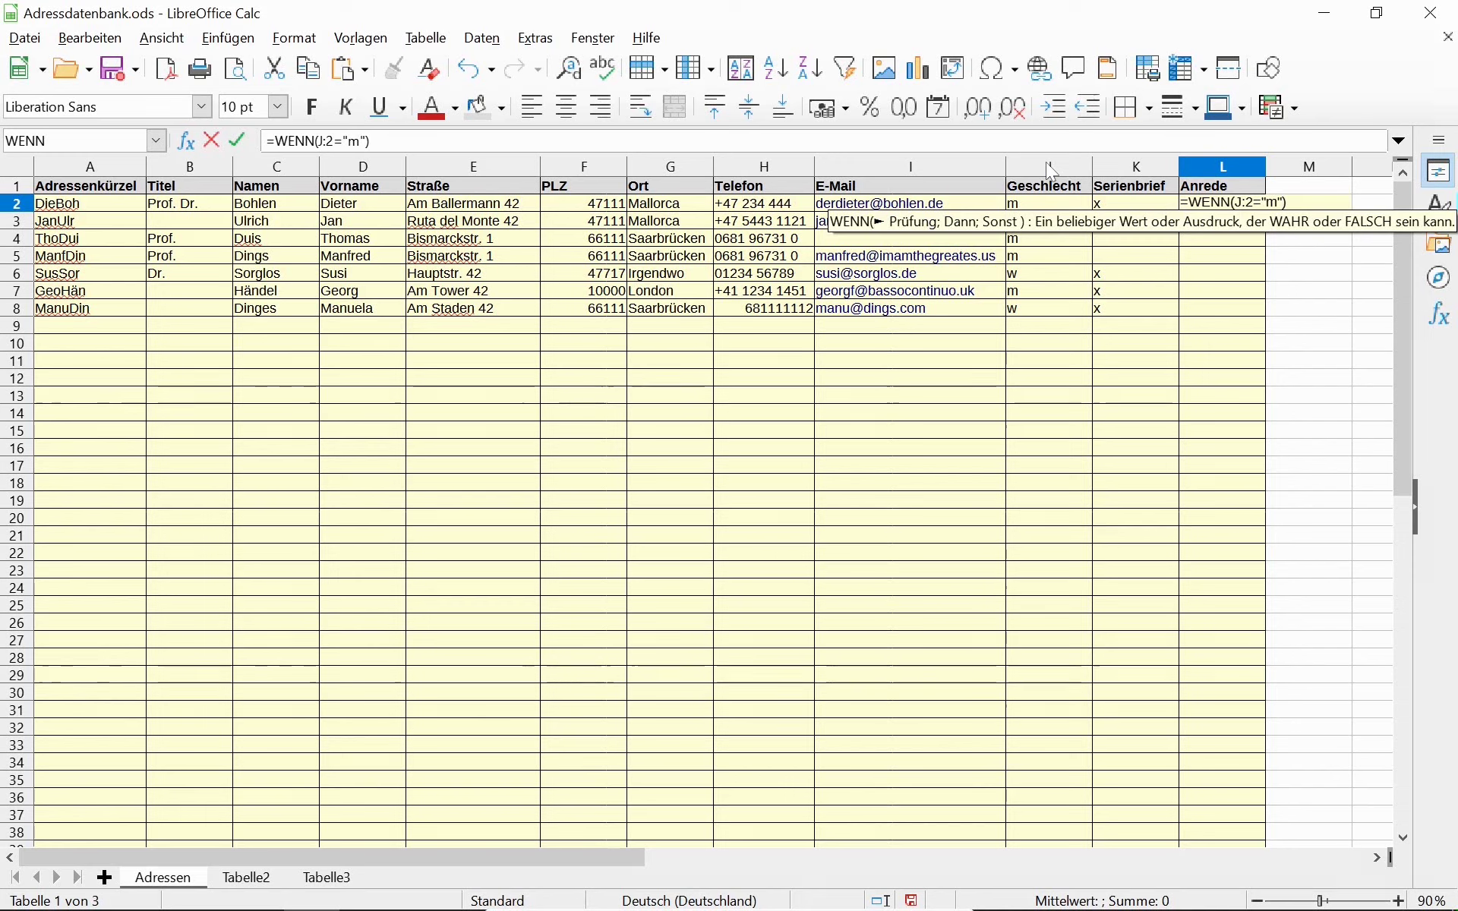
pyautogui.write(';')
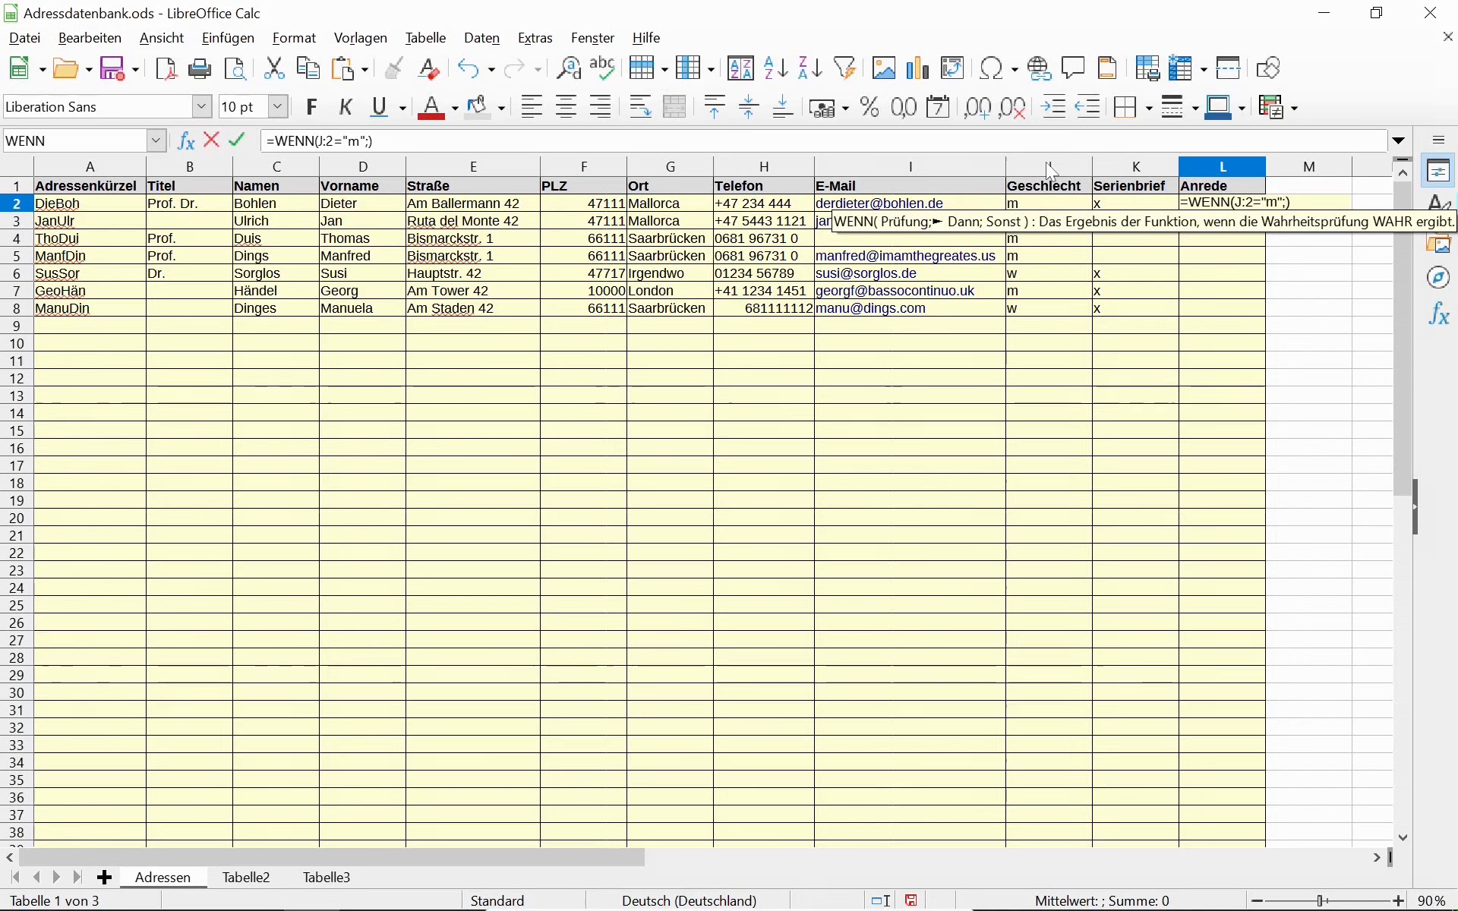
pyautogui.write('"Herr')
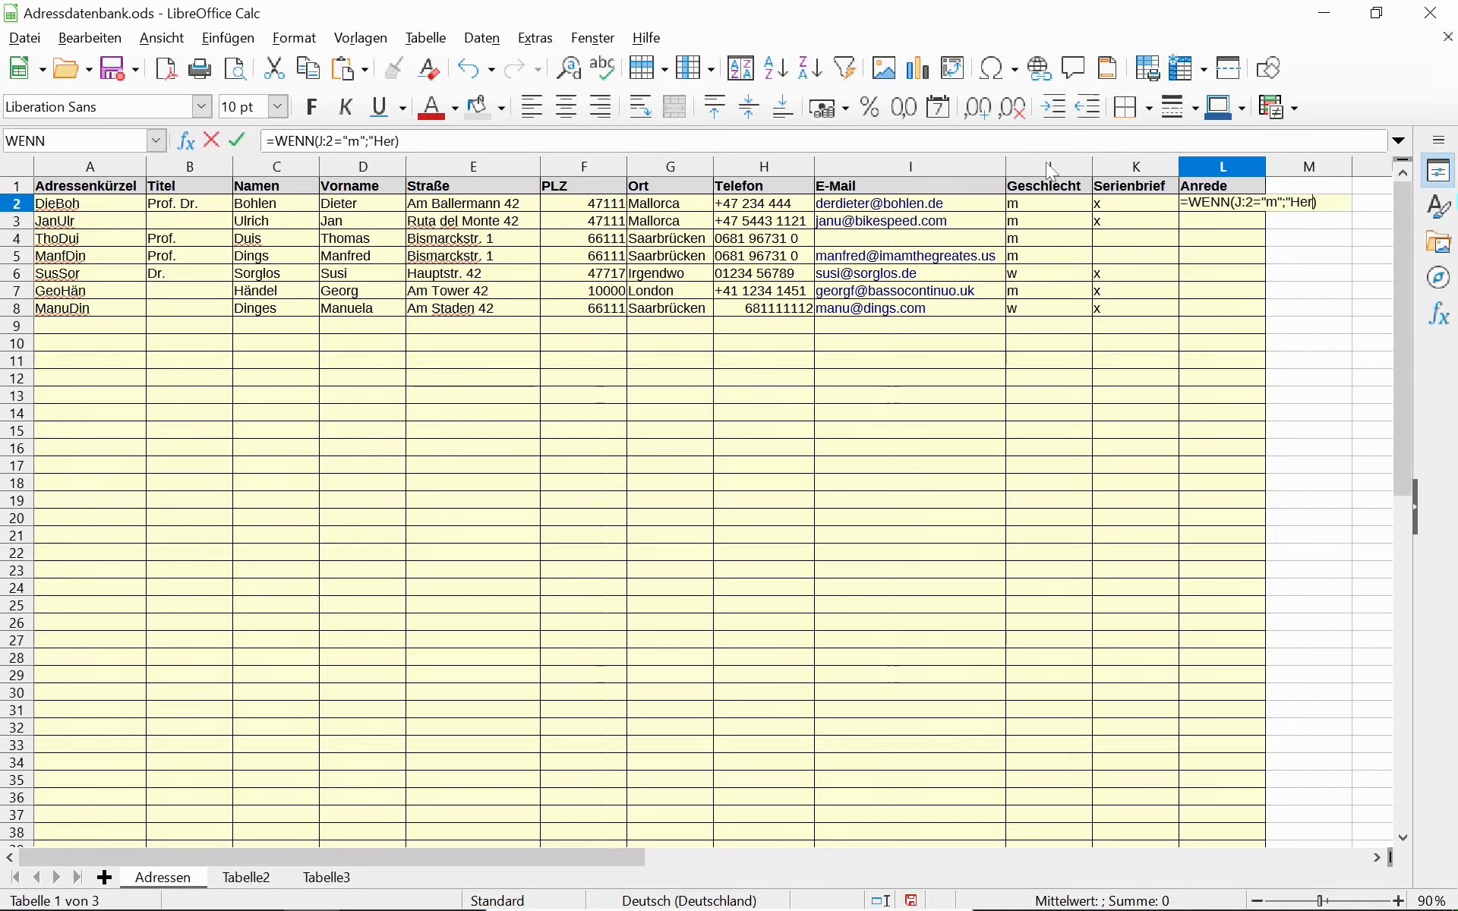
pyautogui.write('";"')
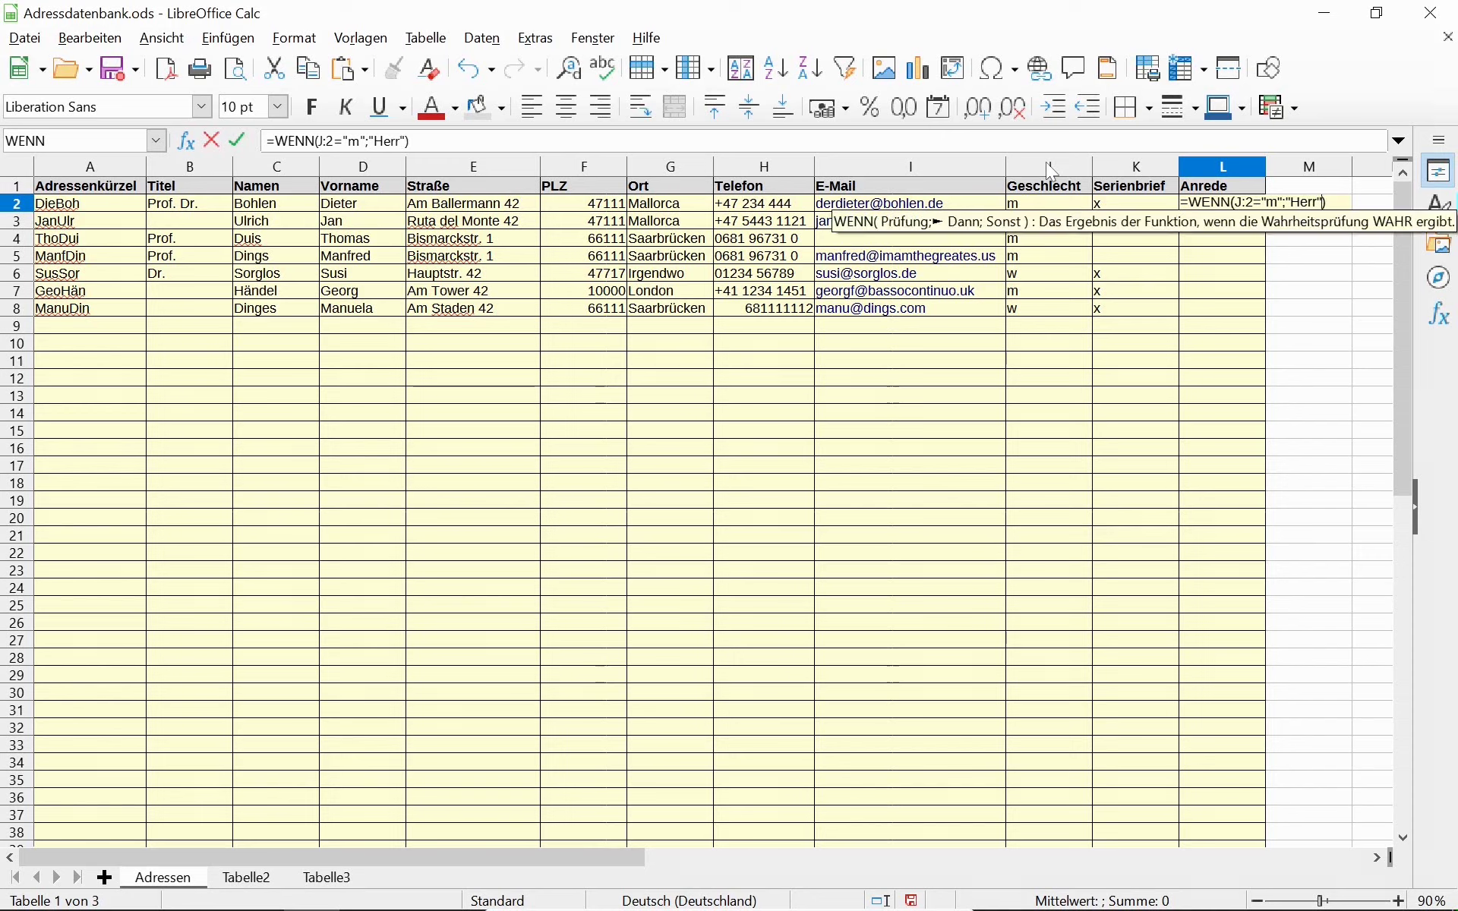
pyautogui.write('Frau"')
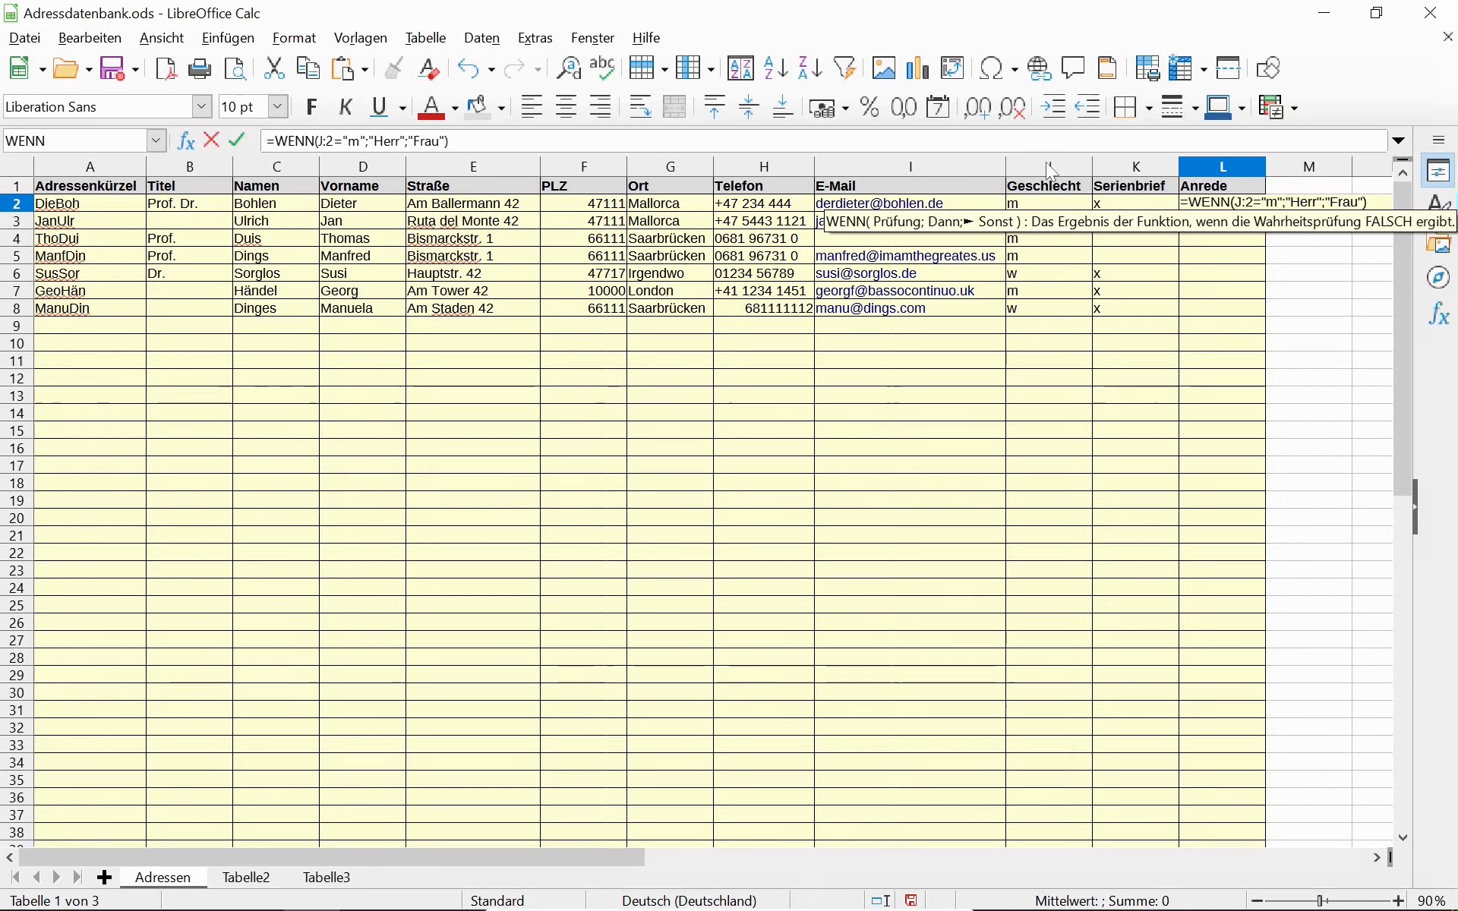
pyautogui.press('Return')
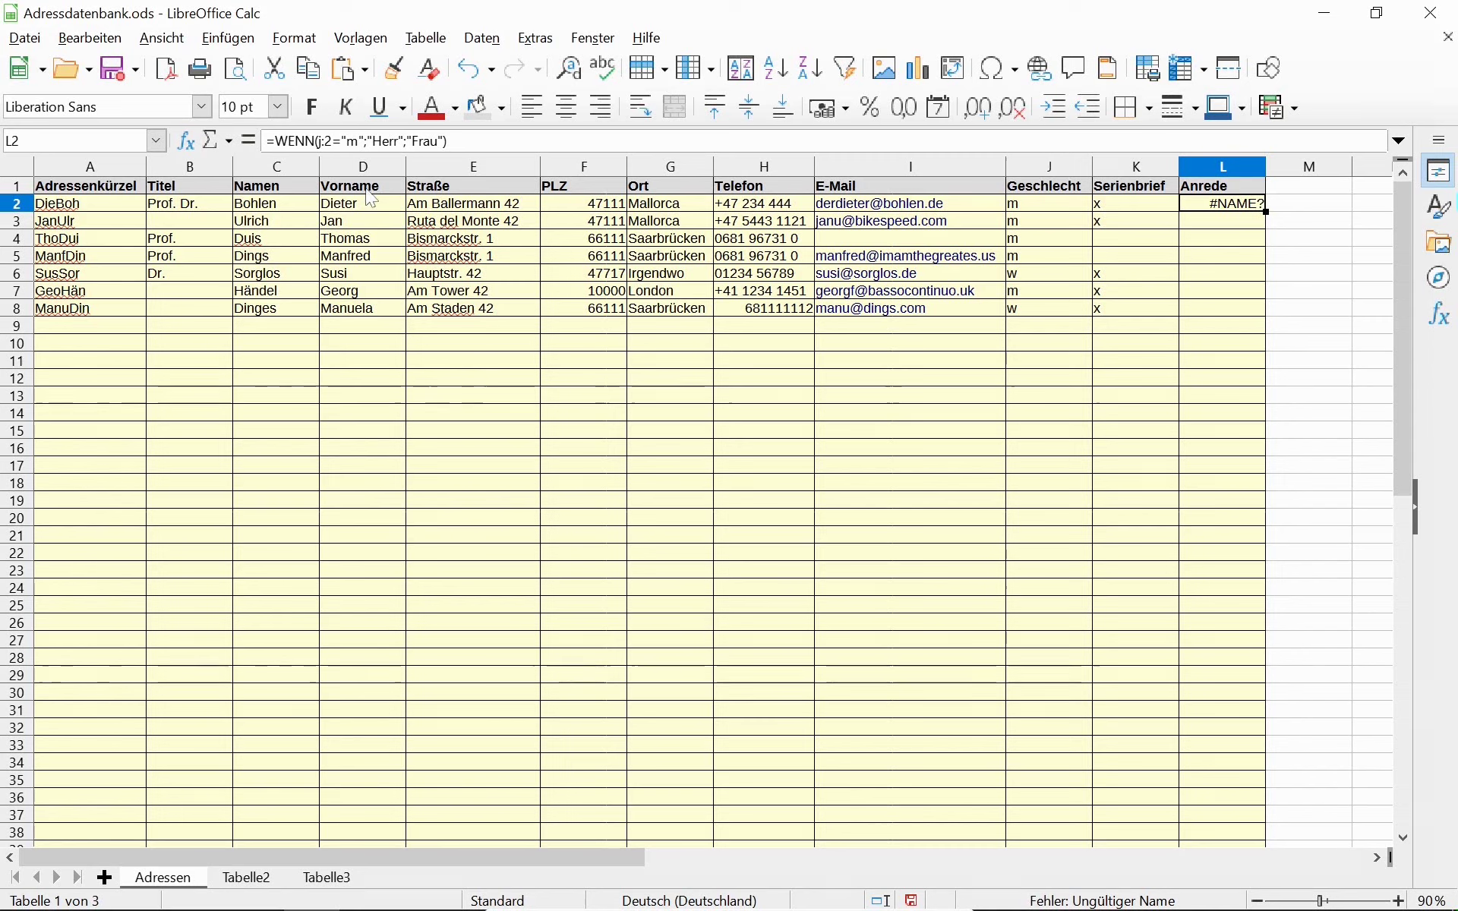
# Correct the L2 formula's reference from J:2 to J2.
pyautogui.click(322, 141)
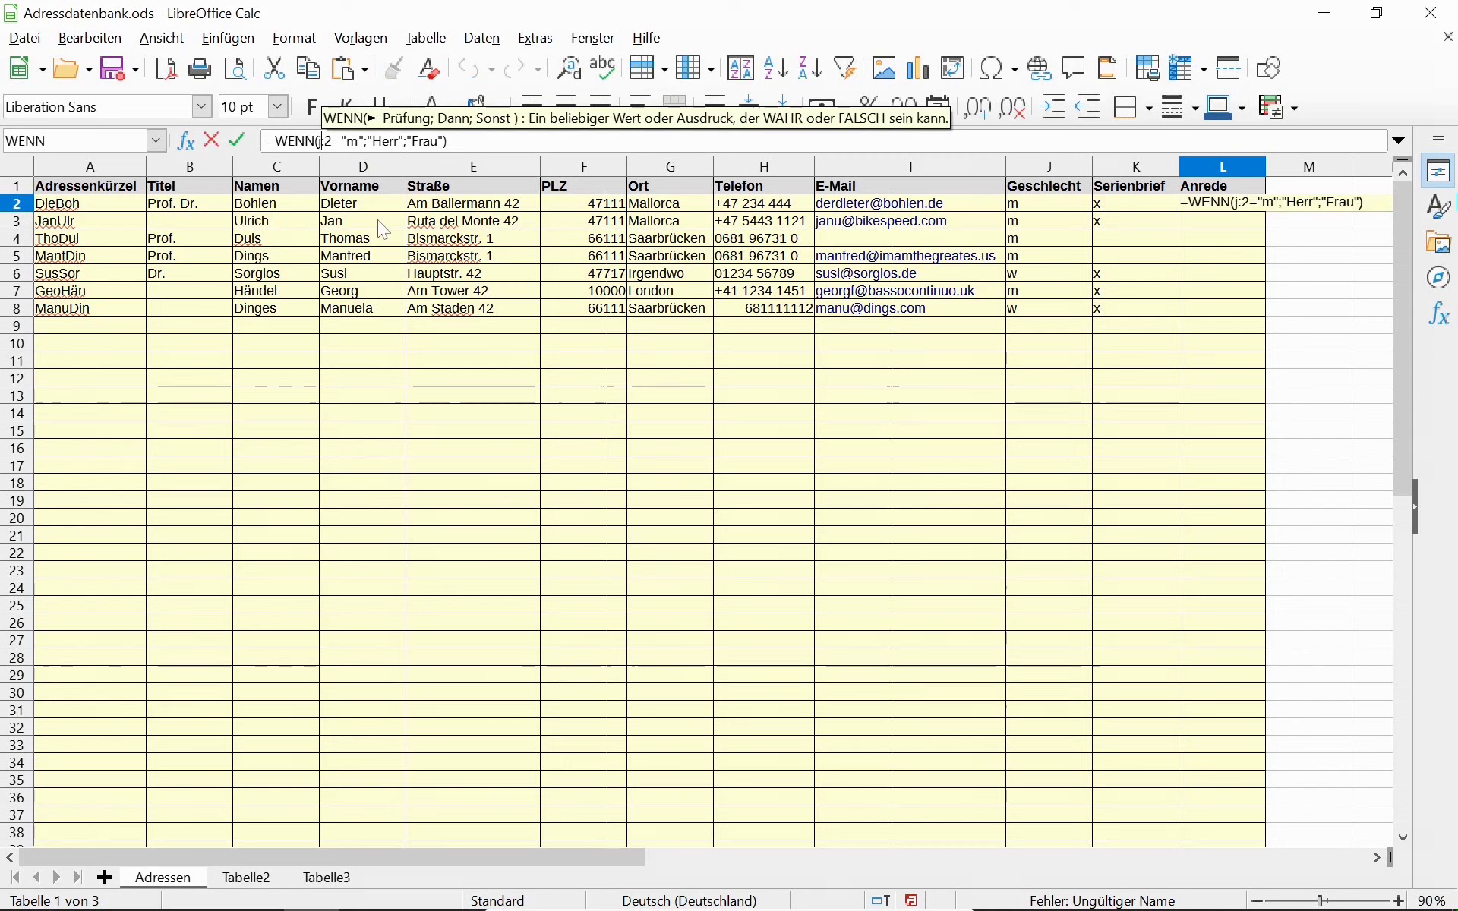
pyautogui.press('Delete')
pyautogui.press('Return')
pyautogui.press('Up')
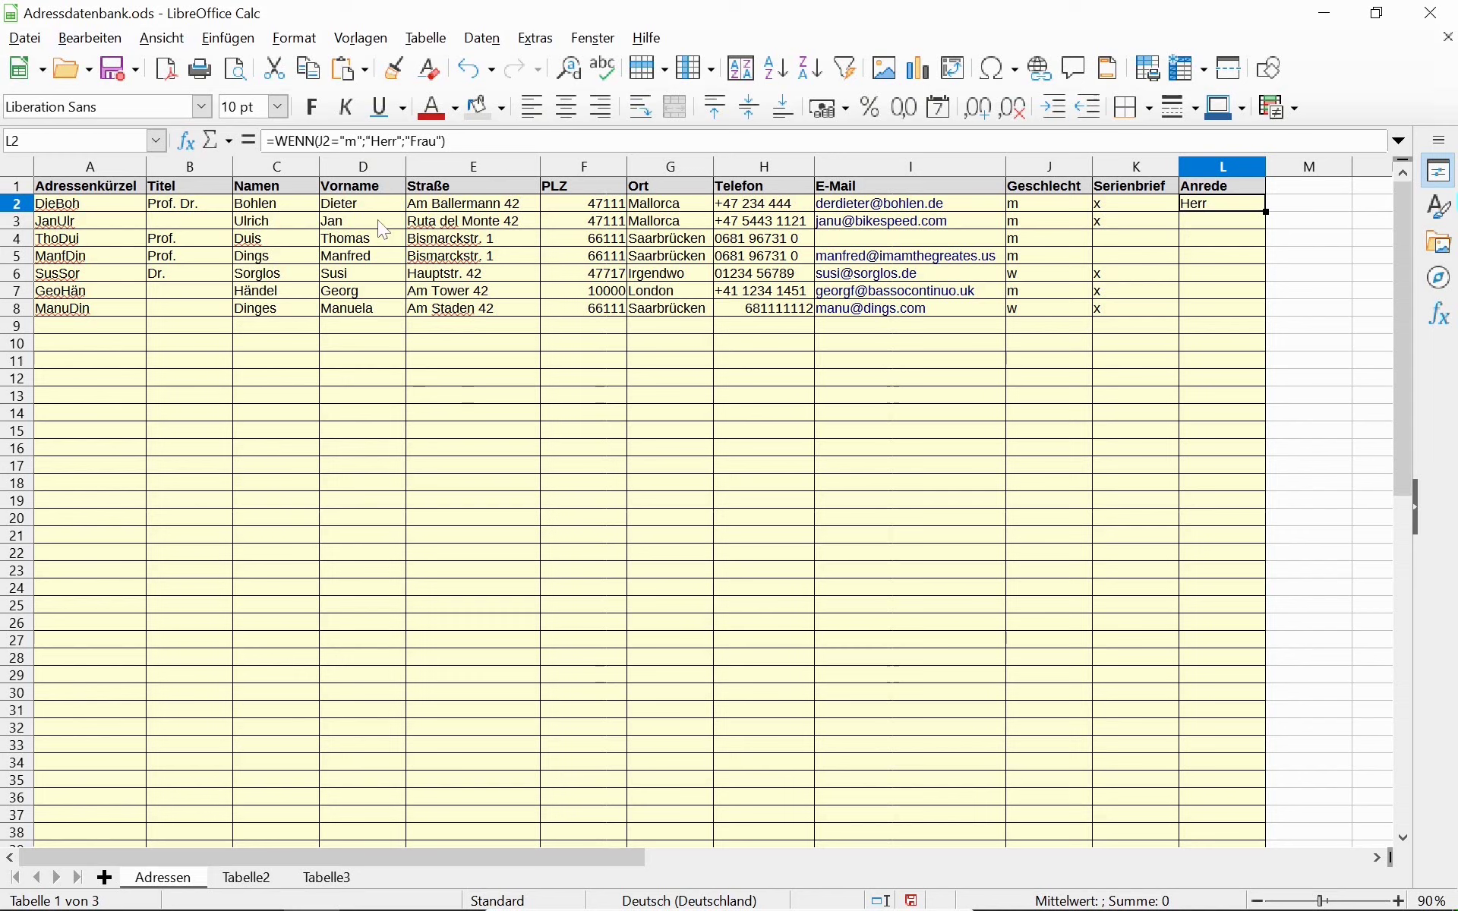
# Test the formula by setting J2 to p, then back to m, checking L2 switches.
pyautogui.press('Left')
pyautogui.press('Left')
pyautogui.press('Left')
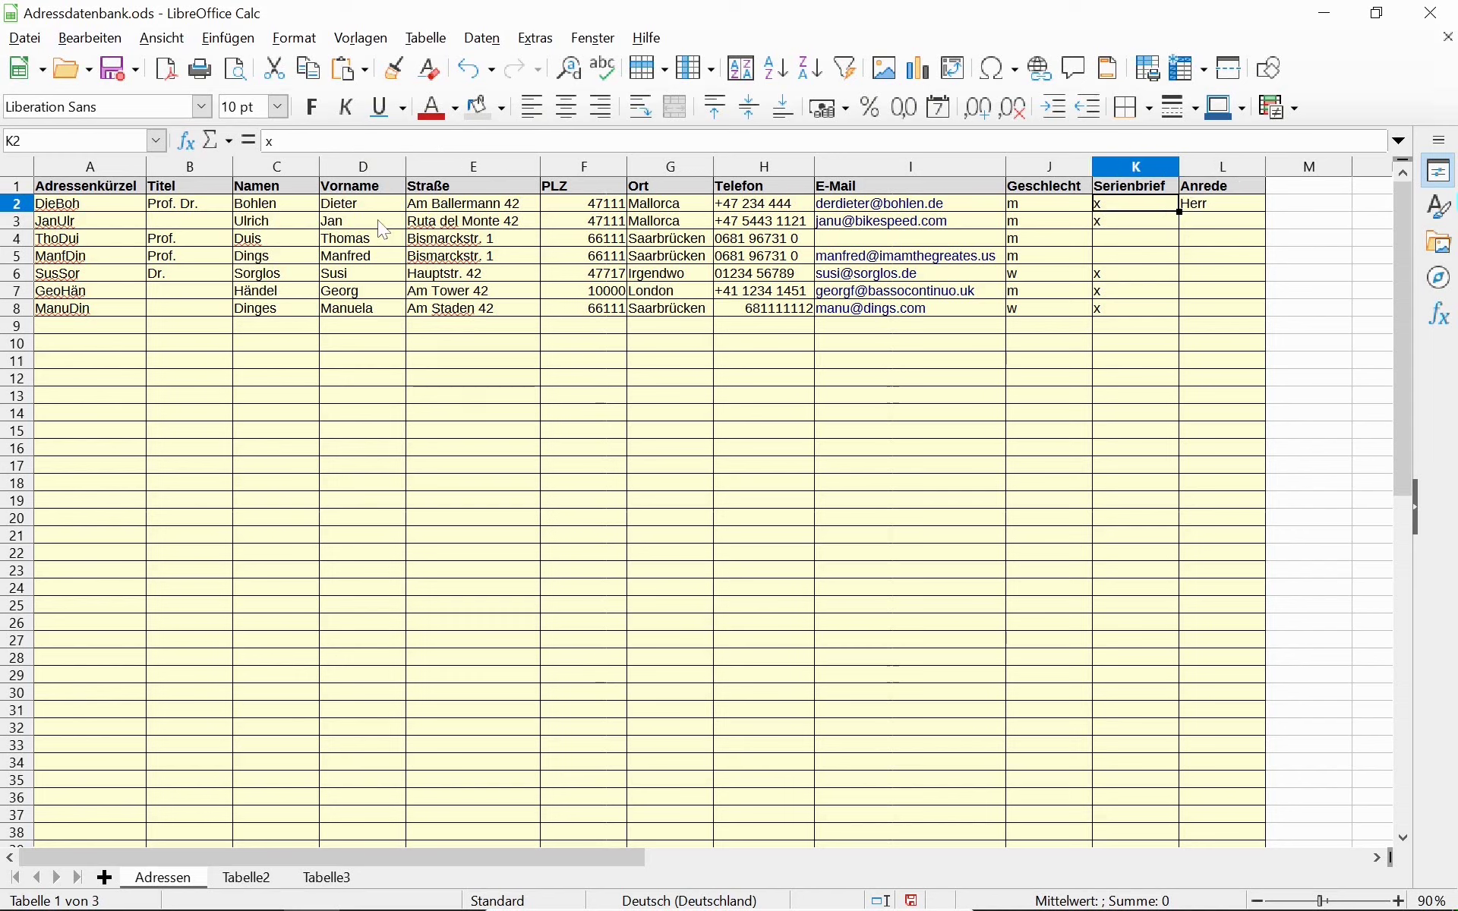
pyautogui.press('Right')
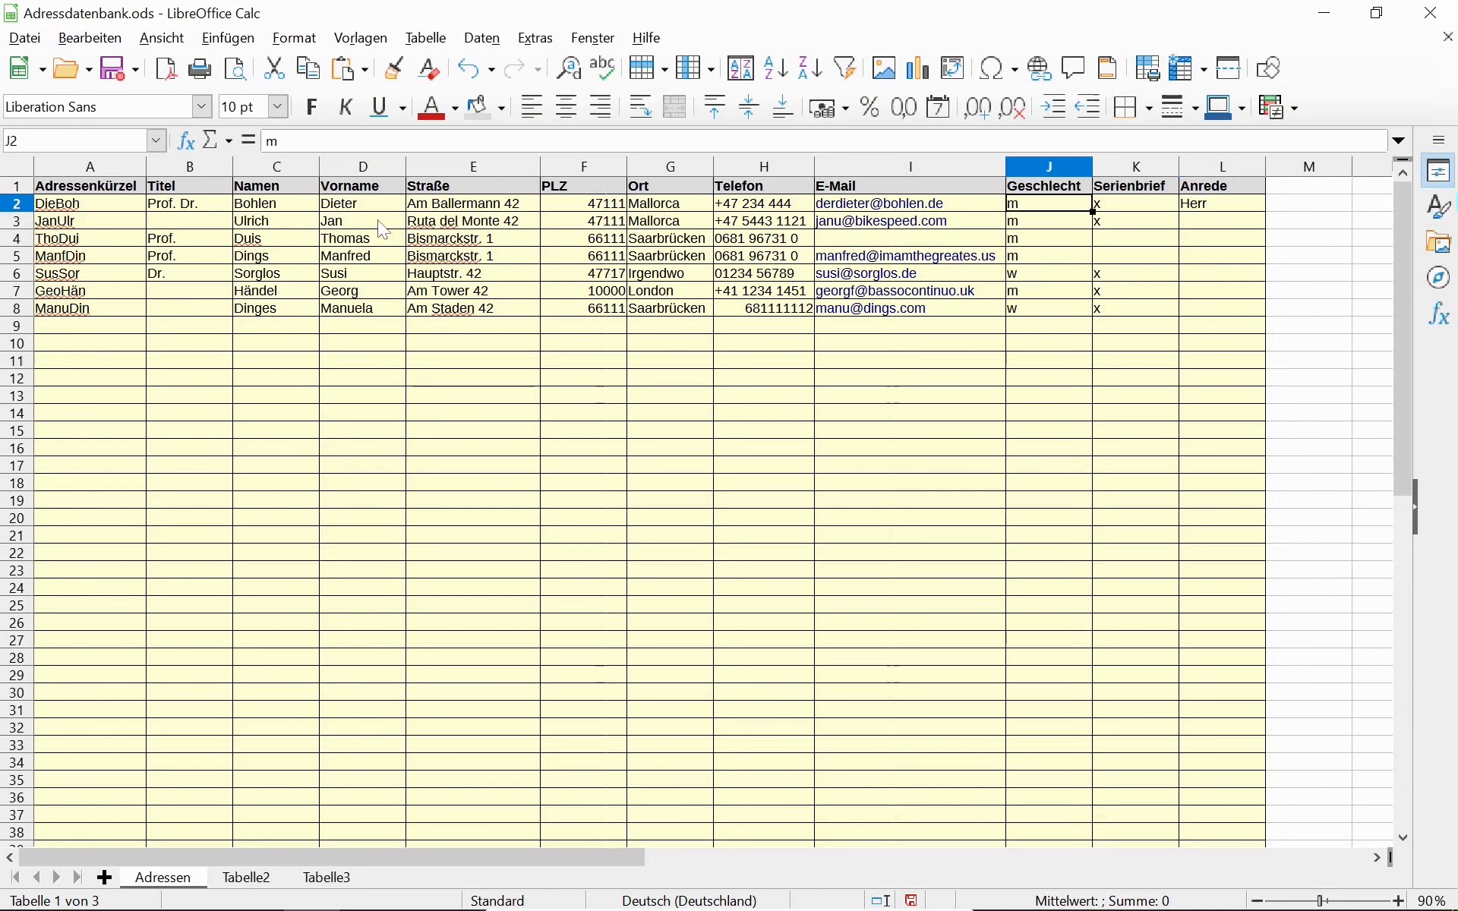
pyautogui.press('Right')
pyautogui.press('Right')
pyautogui.press('Left')
pyautogui.press('Left')
pyautogui.write('p')
pyautogui.press('Return')
pyautogui.press('Up')
pyautogui.press('Delete')
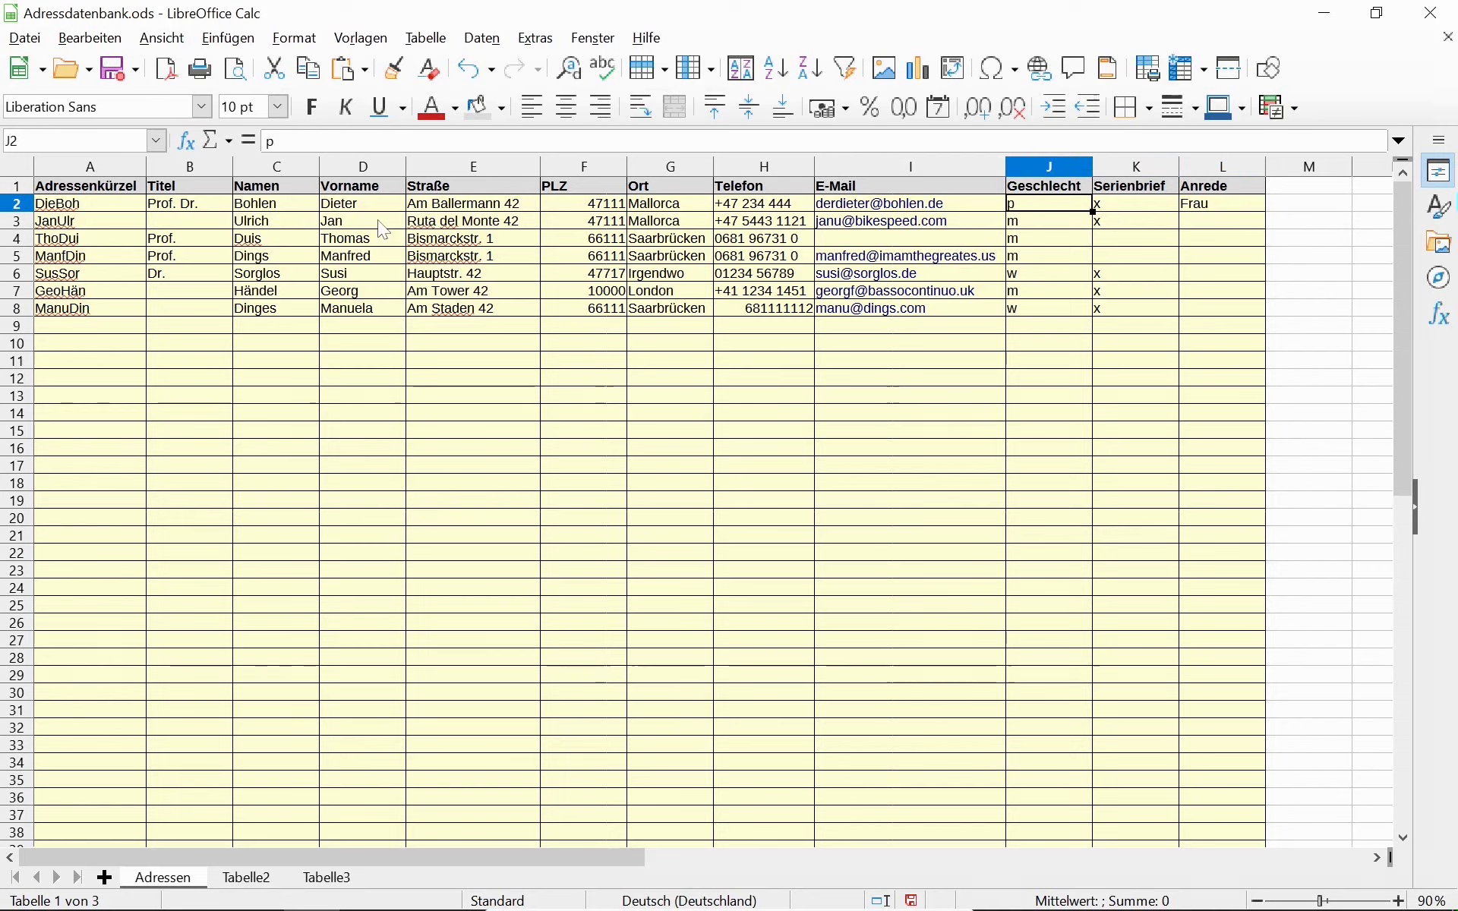
pyautogui.write('m')
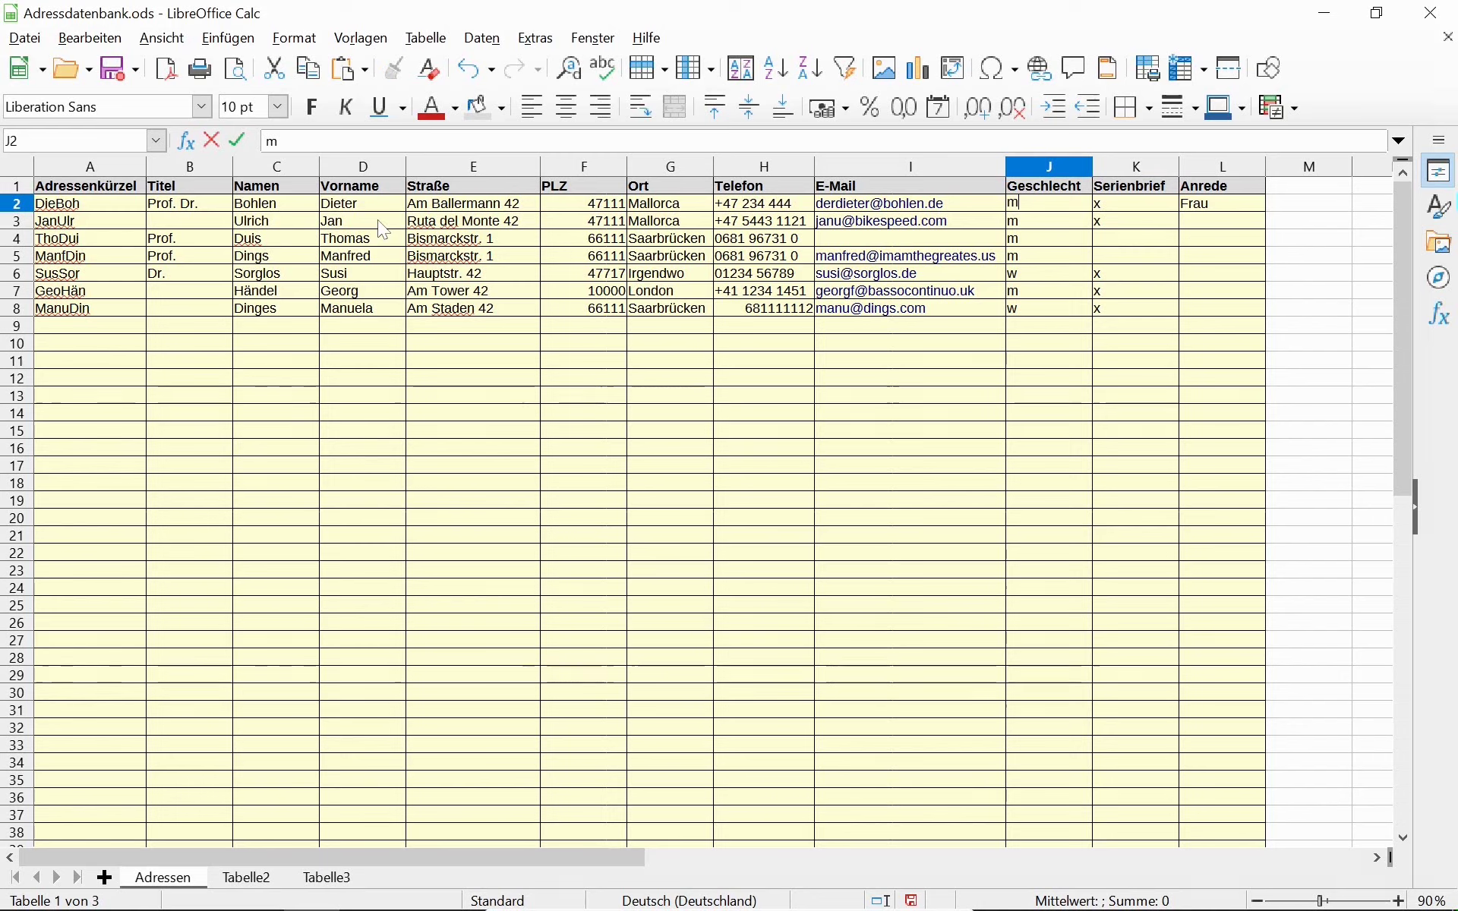
pyautogui.press('Tab')
pyautogui.press('Tab')
pyautogui.hotkey('shift', 'Down')
pyautogui.hotkey('shift', 'Down')
pyautogui.hotkey('shift', 'Down')
pyautogui.hotkey('shift', 'Down')
pyautogui.hotkey('shift', 'Down')
pyautogui.hotkey('shift', 'Down')
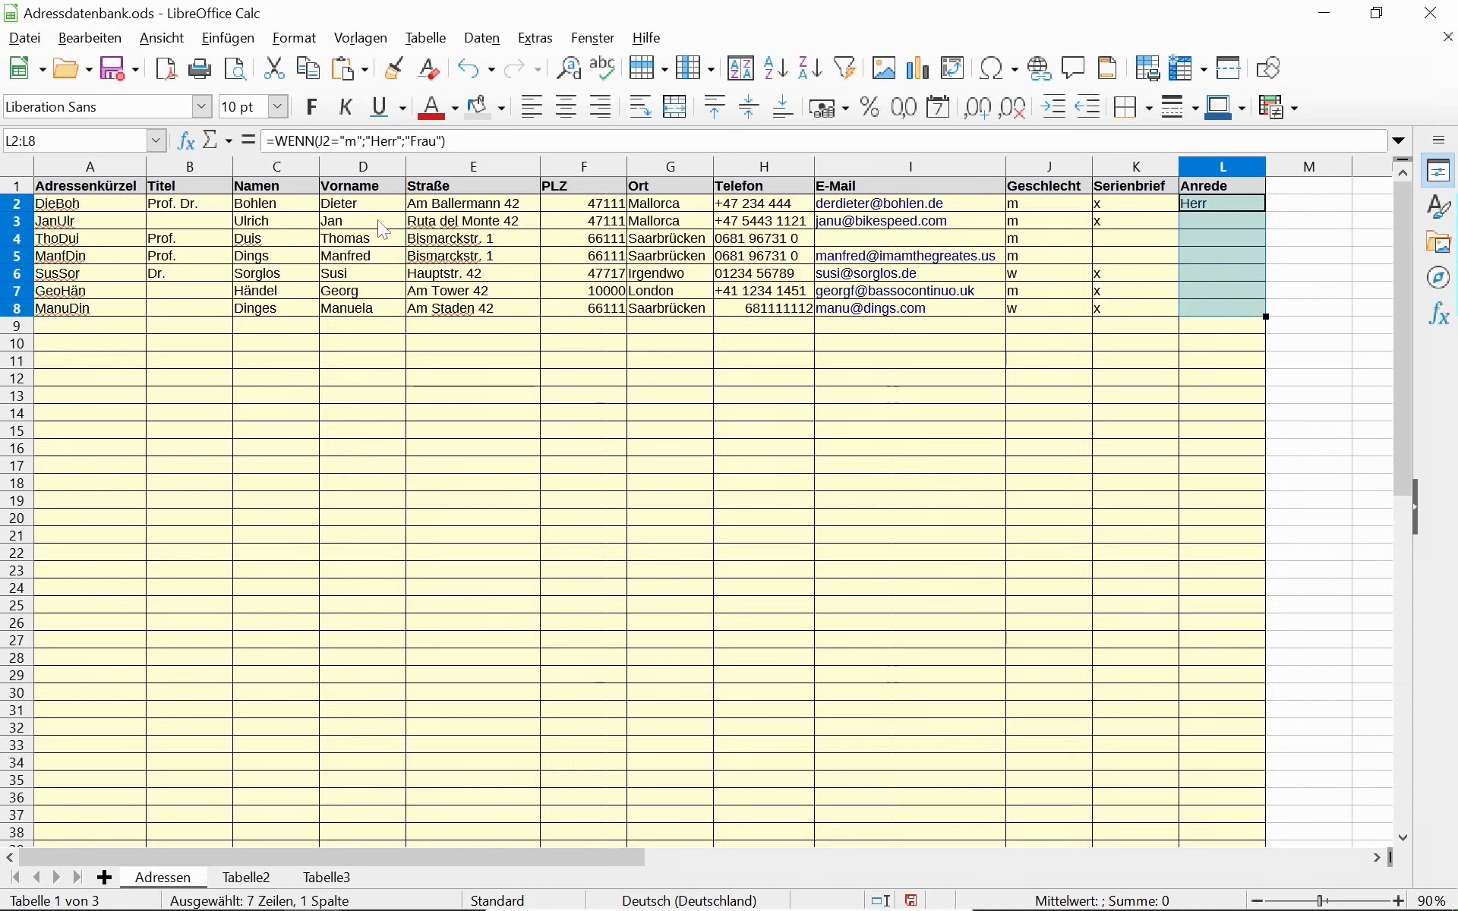
# Remove the accidental underline and fill the Anrede formula down to L8.
pyautogui.hotkey('ctrl', 'u')
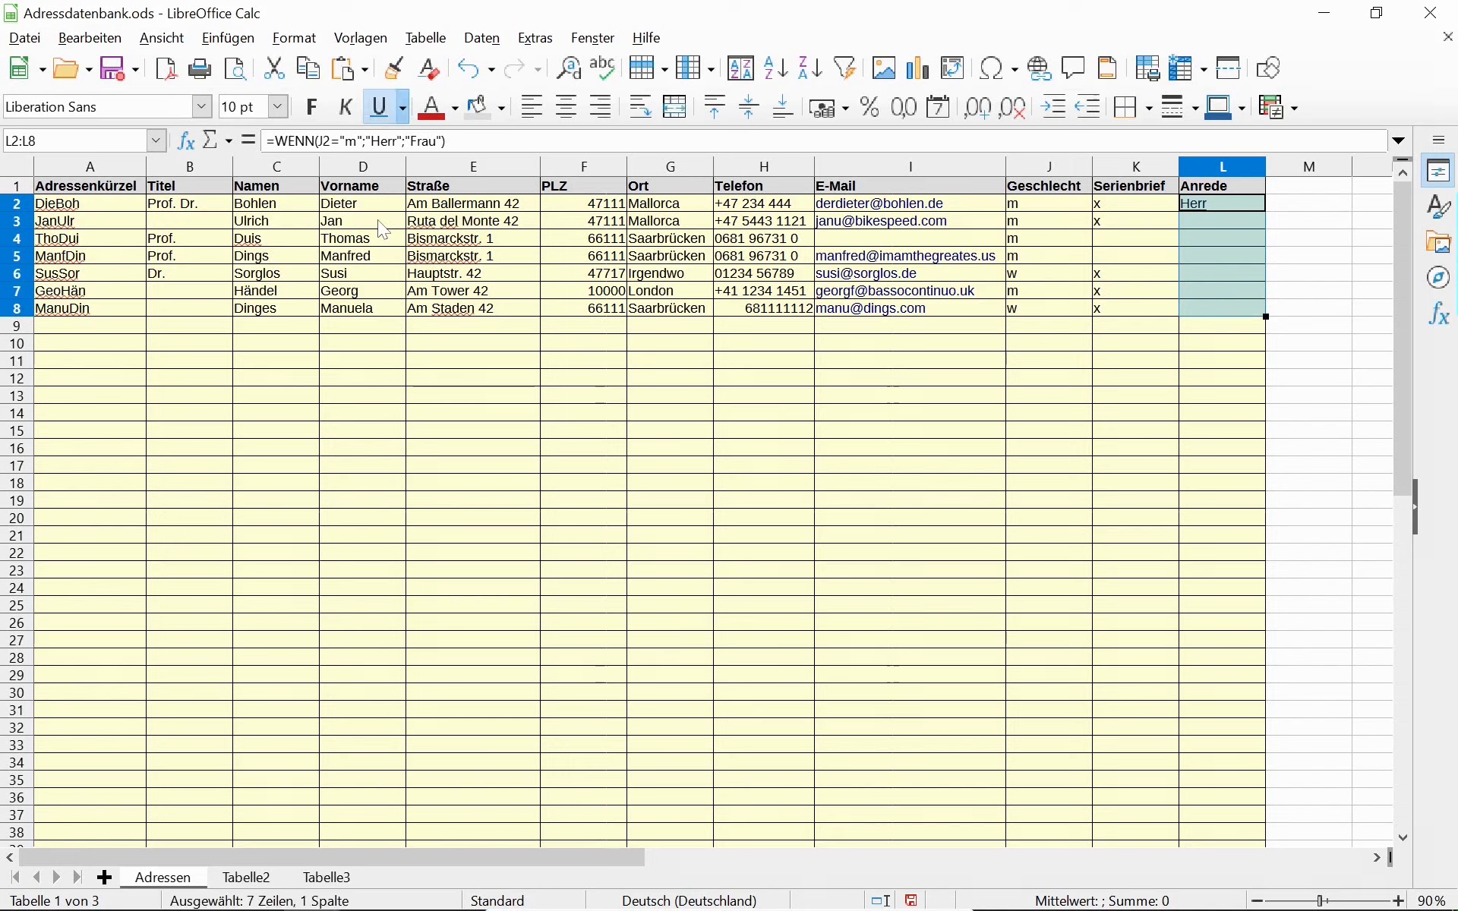
pyautogui.hotkey('ctrl', 'u')
pyautogui.hotkey('ctrl', 'd')
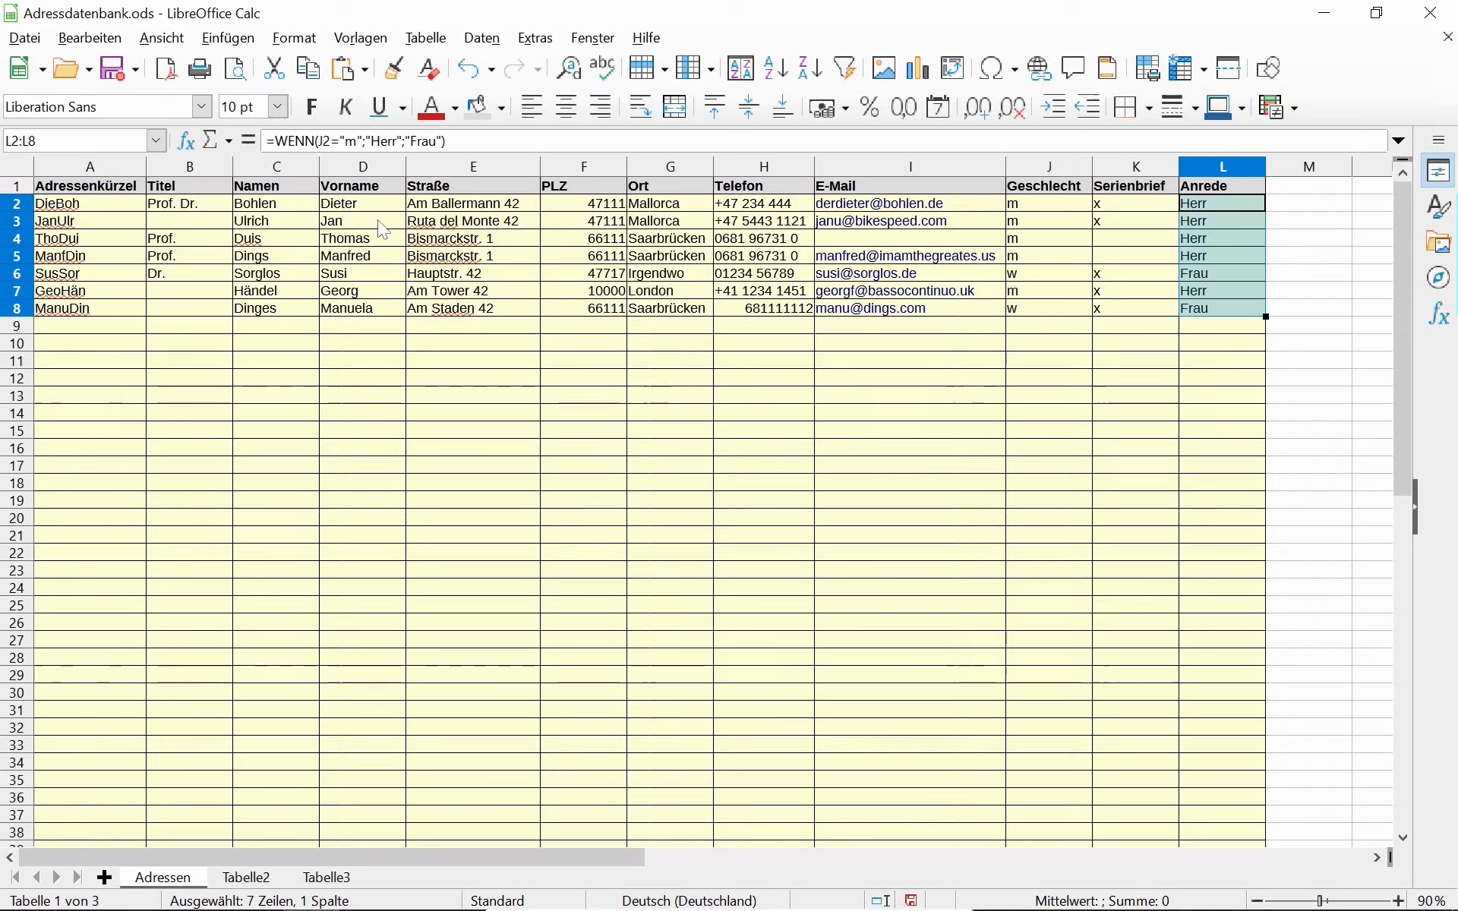
# Extend the selection to L2:L101 and fill the formula down with Ctrl+D.
pyautogui.hotkey('shift', 'Down')
pyautogui.hotkey('shift', 'Down')
pyautogui.hotkey('shift', 'Down')
pyautogui.hotkey('shift', 'Down')
pyautogui.hotkey('shift', 'Down')
pyautogui.hotkey('shift', 'Down')
pyautogui.hotkey('shift', 'Down')
pyautogui.hotkey('shift', 'Down')
pyautogui.hotkey('shift', 'Down')
pyautogui.hotkey('shift', 'Down')
pyautogui.hotkey('shift', 'Down')
pyautogui.hotkey('shift', 'Down')
pyautogui.hotkey('shift', 'Down')
pyautogui.hotkey('shift', 'Down')
pyautogui.hotkey('shift', 'Down')
pyautogui.hotkey('shift', 'Down')
pyautogui.hotkey('shift', 'Down')
pyautogui.hotkey('shift', 'Down')
pyautogui.hotkey('shift', 'Down')
pyautogui.hotkey('shift', 'Down')
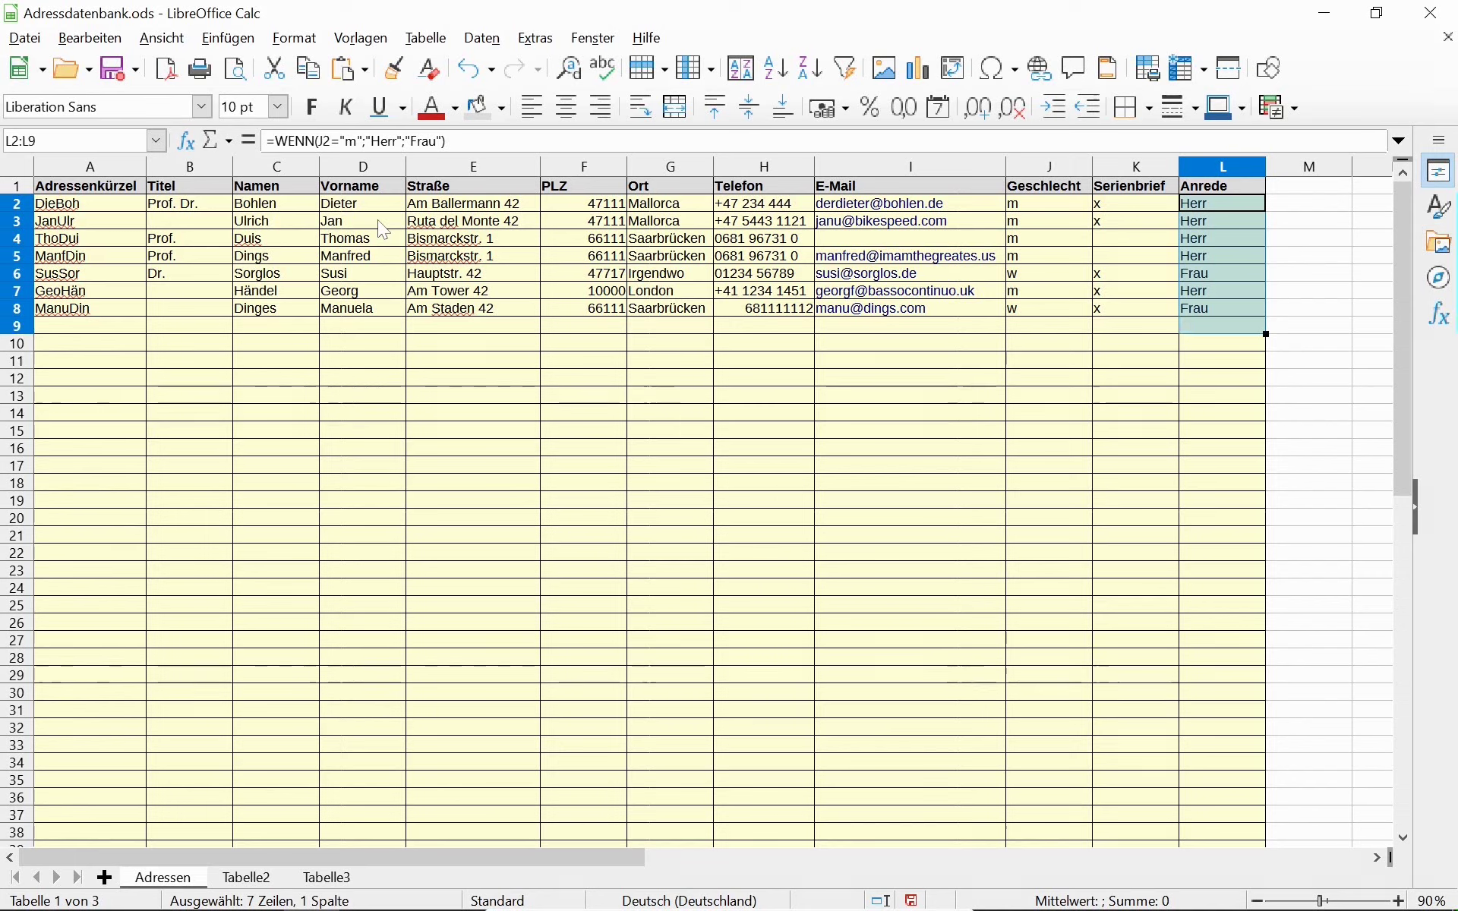
pyautogui.hotkey('shift', 'Down')
pyautogui.hotkey('shift', 'Down')
pyautogui.hotkey('shift', 'Down')
pyautogui.hotkey('shift', 'Down')
pyautogui.hotkey('shift', 'Down')
pyautogui.hotkey('shift', 'Down')
pyautogui.hotkey('shift', 'Down')
pyautogui.hotkey('shift', 'Down')
pyautogui.hotkey('shift', 'Down')
pyautogui.hotkey('shift', 'Down')
pyautogui.hotkey('shift', 'Down')
pyautogui.hotkey('shift', 'Down')
pyautogui.hotkey('shift', 'Down')
pyautogui.hotkey('shift', 'Down')
pyautogui.hotkey('shift', 'Down')
pyautogui.hotkey('shift', 'Down')
pyautogui.hotkey('shift', 'Down')
pyautogui.hotkey('shift', 'Down')
pyautogui.hotkey('shift', 'Down')
pyautogui.hotkey('shift', 'Down')
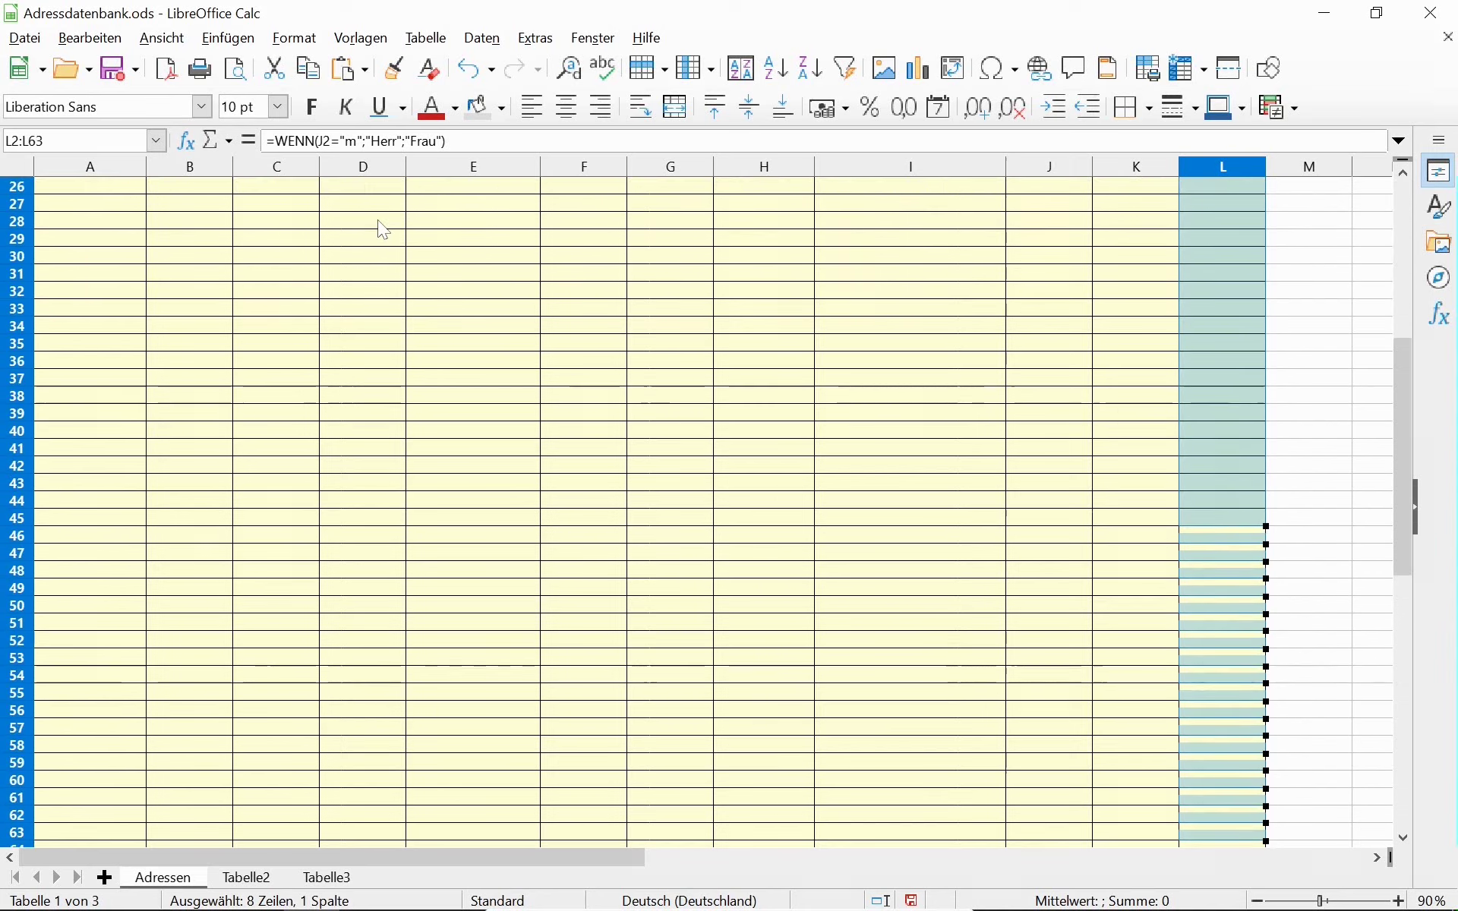
pyautogui.hotkey('shift', 'Down')
pyautogui.hotkey('shift', 'Down')
pyautogui.hotkey('shift', 'Down')
pyautogui.hotkey('shift', 'Down')
pyautogui.hotkey('shift', 'Down')
pyautogui.hotkey('shift', 'Down')
pyautogui.hotkey('shift', 'Down')
pyautogui.hotkey('shift', 'Down')
pyautogui.hotkey('shift', 'Down')
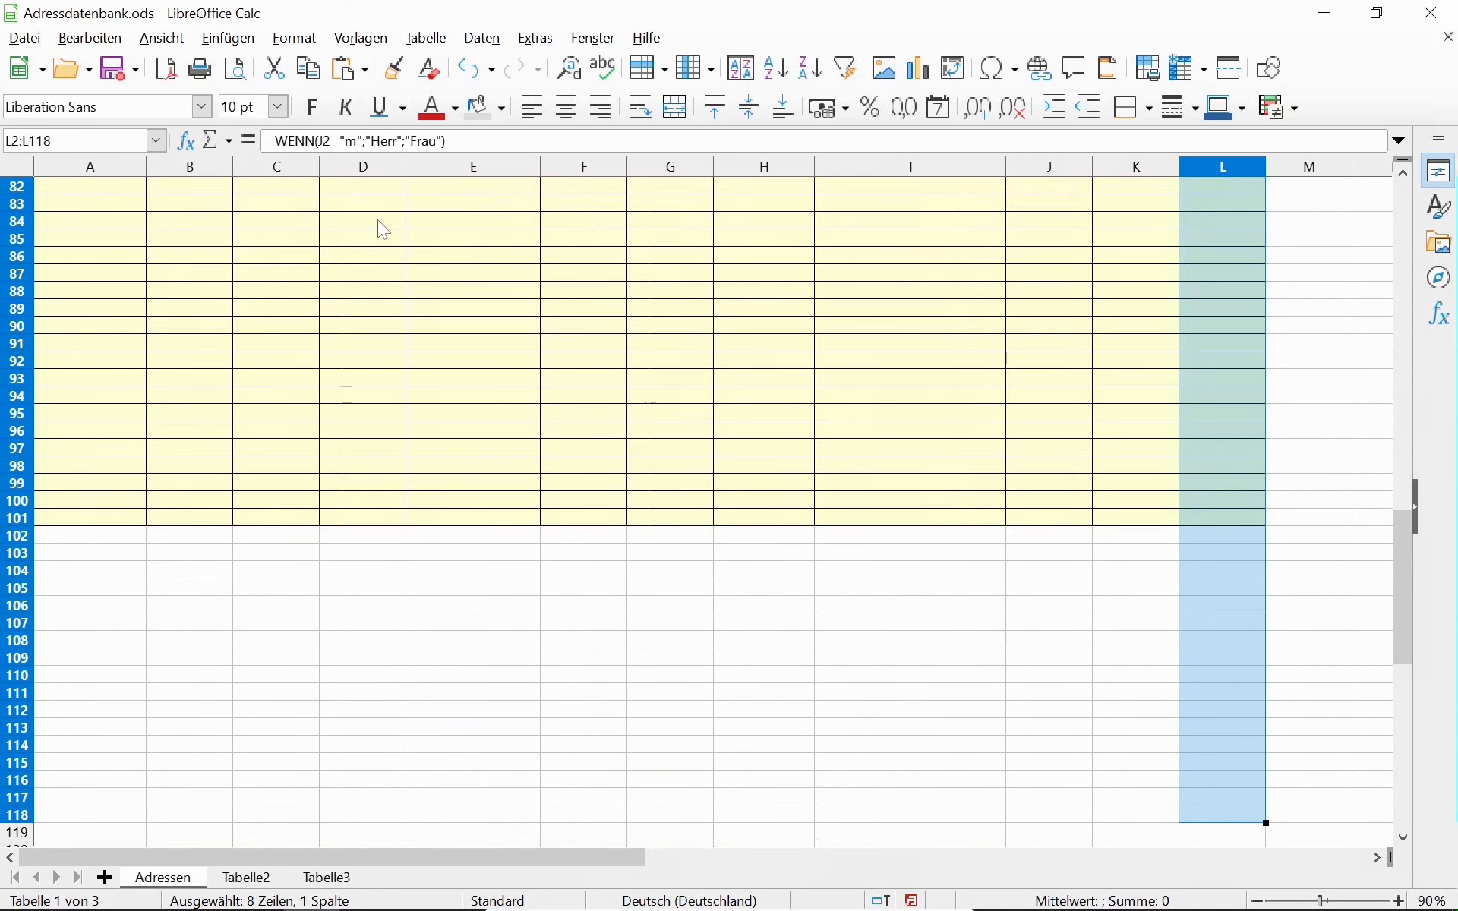
pyautogui.hotkey('shift', 'Up')
pyautogui.hotkey('shift', 'Up')
pyautogui.hotkey('shift', 'Up')
pyautogui.hotkey('shift', 'Up')
pyautogui.hotkey('shift', 'Up')
pyautogui.hotkey('shift', 'Up')
pyautogui.hotkey('shift', 'Up')
pyautogui.hotkey('shift', 'Up')
pyautogui.hotkey('shift', 'Up')
pyautogui.hotkey('shift', 'Up')
pyautogui.hotkey('shift', 'Up')
pyautogui.hotkey('shift', 'Up')
pyautogui.hotkey('shift', 'Up')
pyautogui.hotkey('shift', 'Up')
pyautogui.hotkey('shift', 'Up')
pyautogui.hotkey('shift', 'Up')
pyautogui.hotkey('shift', 'Up')
pyautogui.hotkey('shift', 'Up')
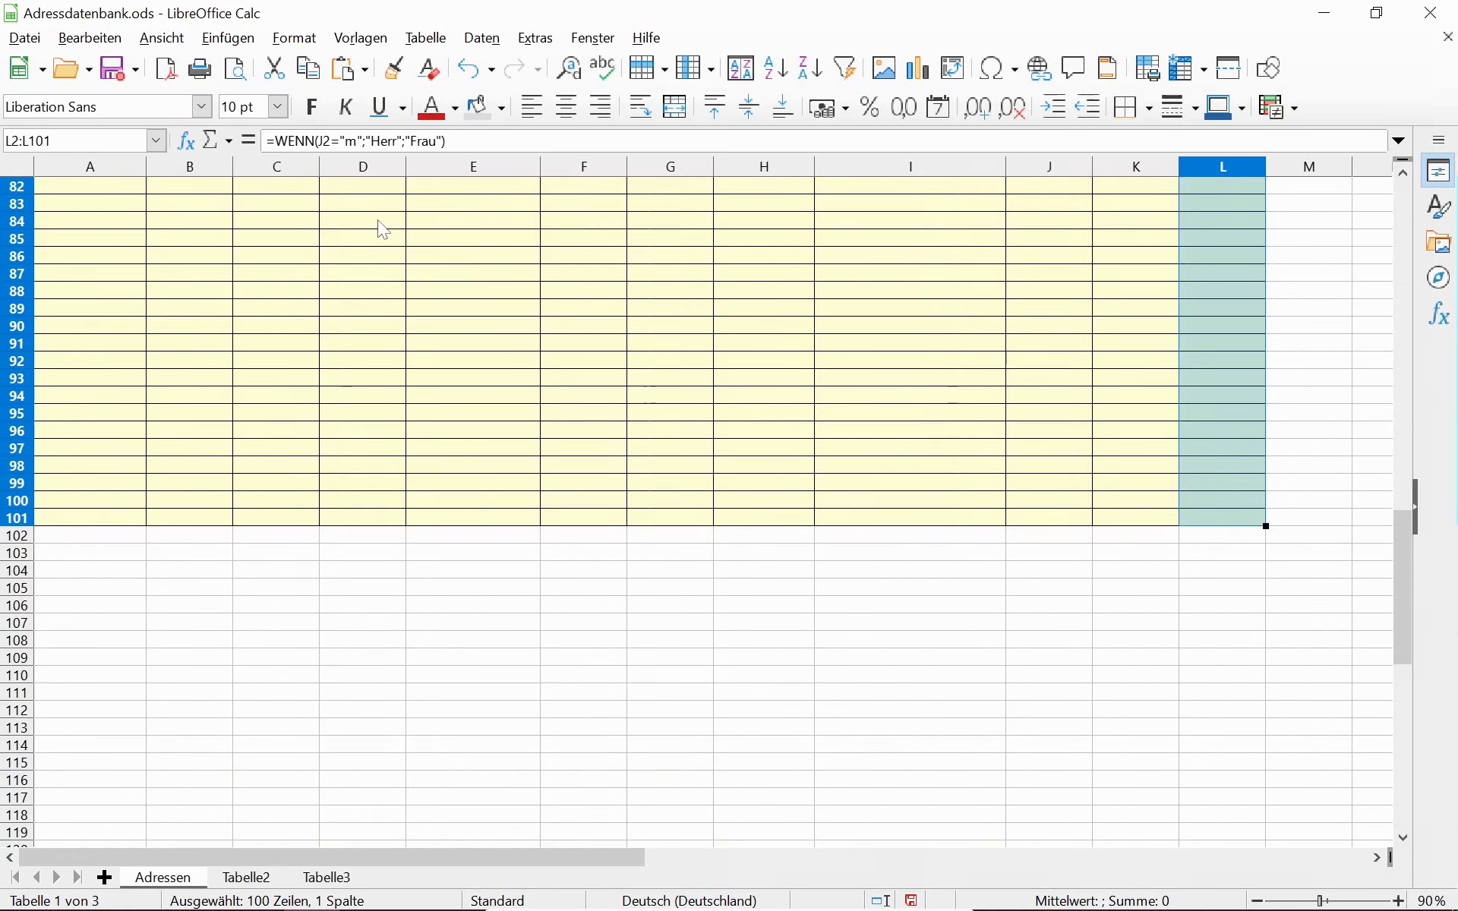
pyautogui.hotkey('ctrl', 'd')
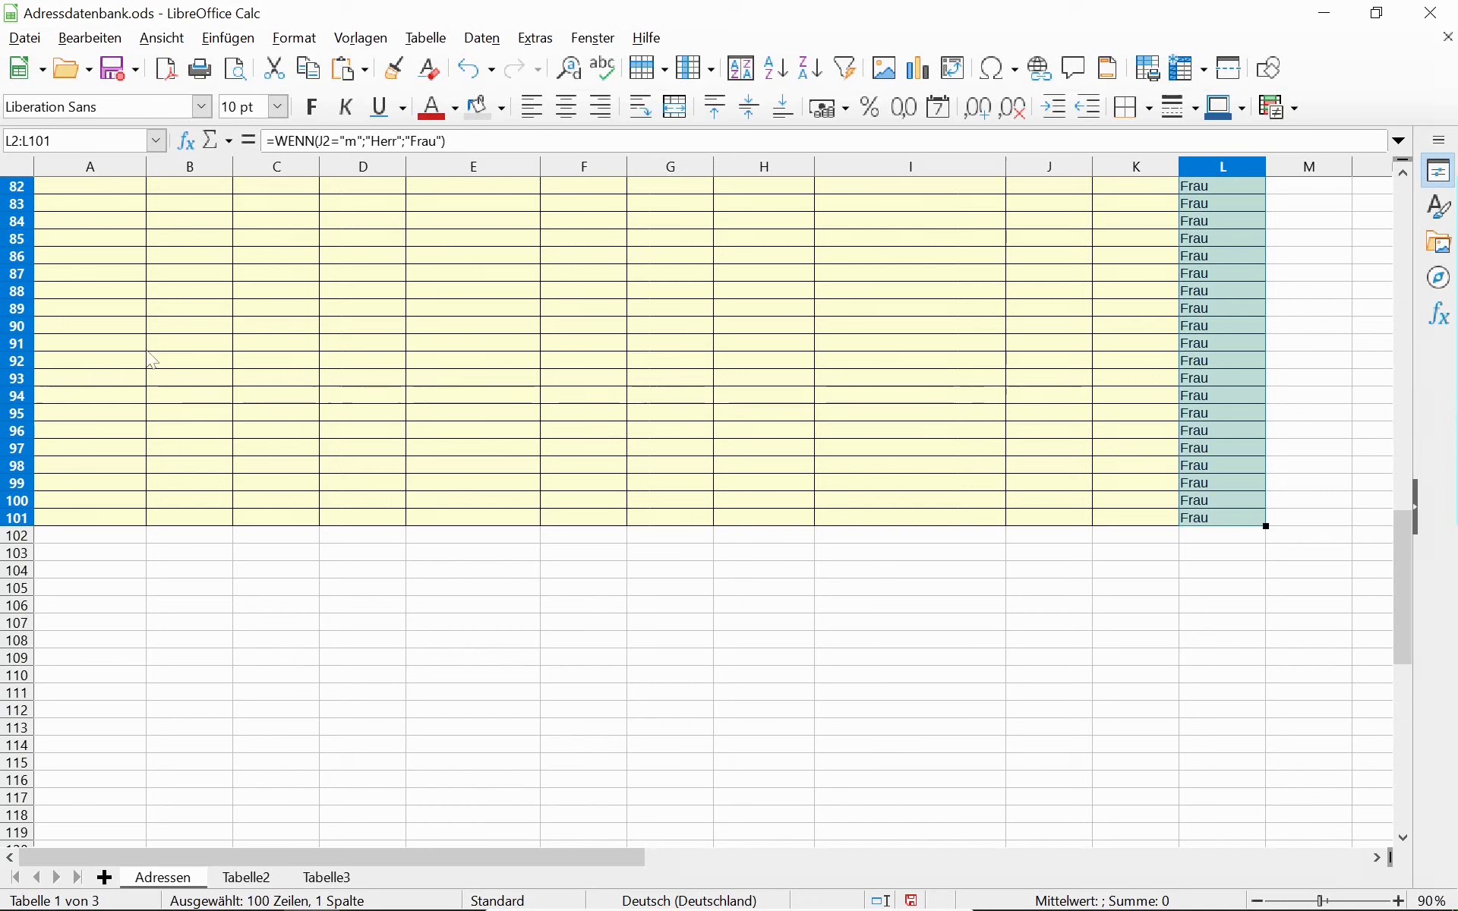
pyautogui.scroll(12, 934, 464)
pyautogui.scroll(15, 940, 463)
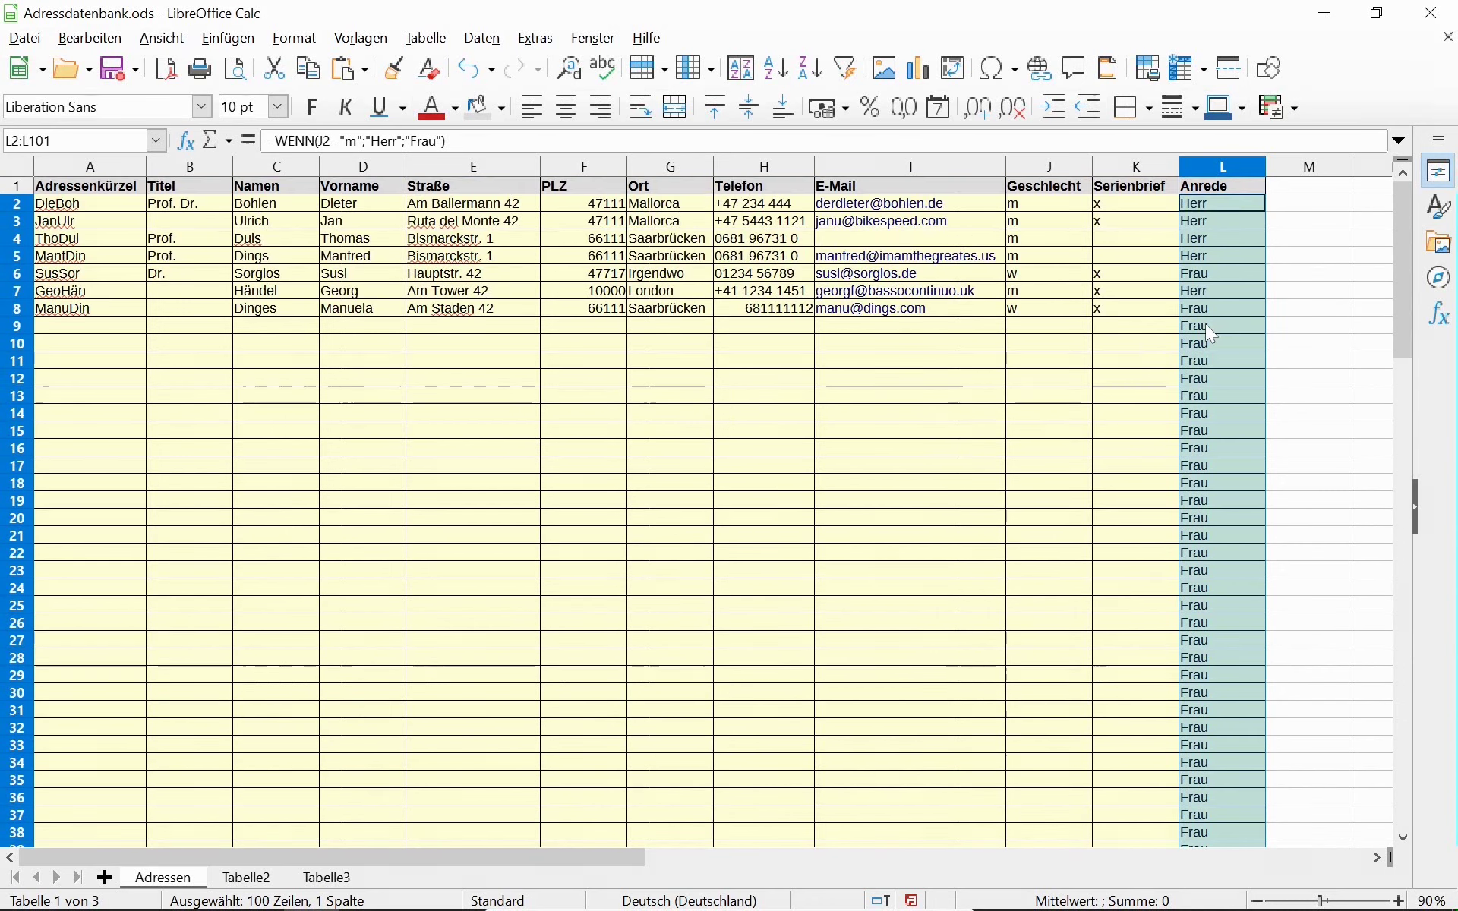
# Change L9 to =WENN(ISTLEER(C9);"";WENN(J9="m";"Herr";"Frau")) so a blank name gives blank.
pyautogui.click(118, 326)
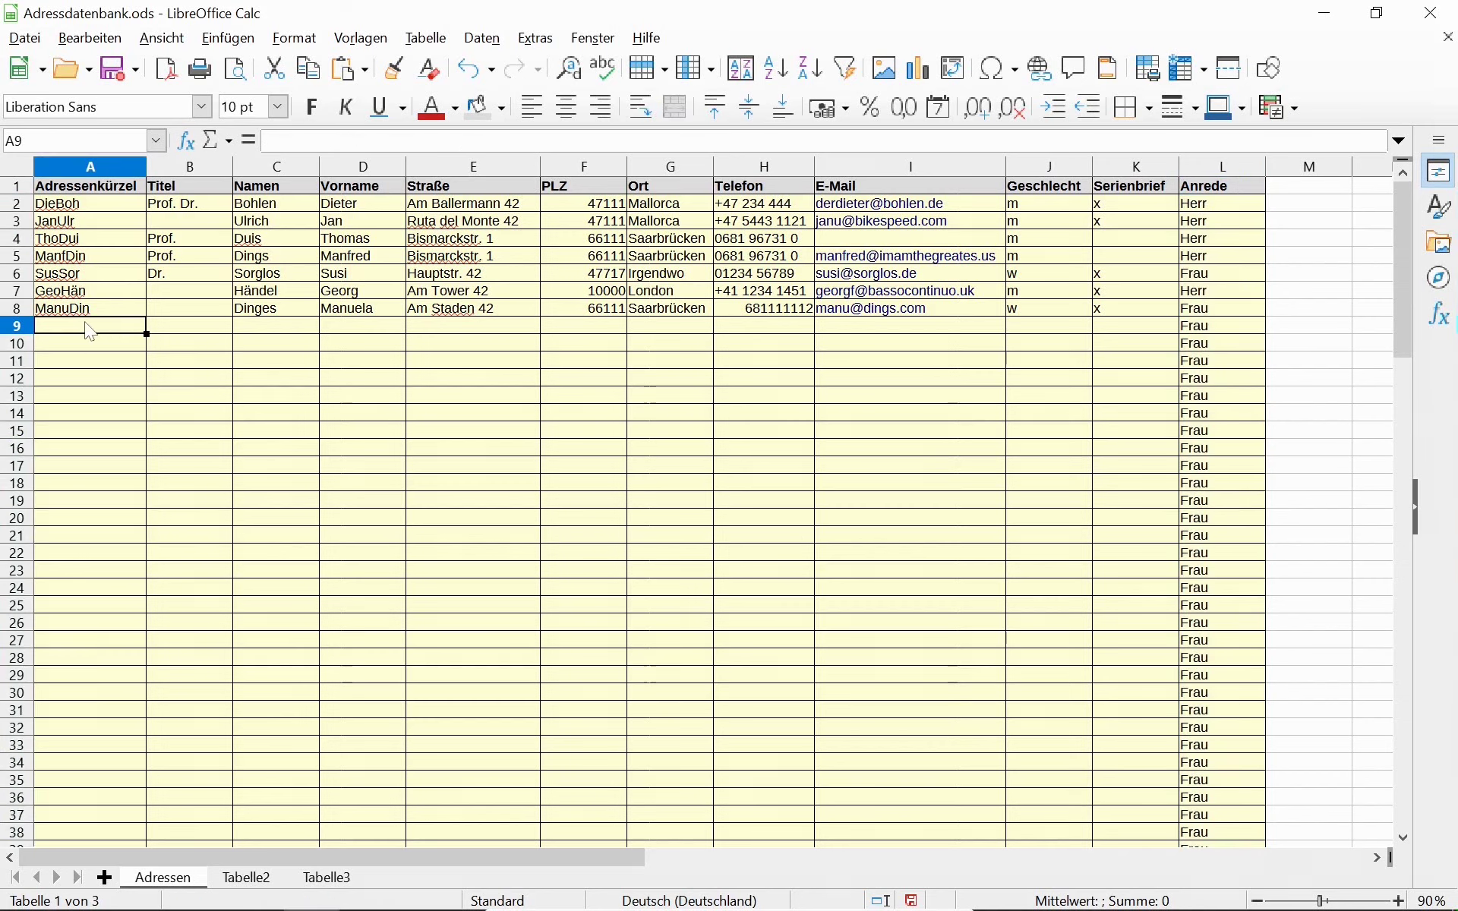
pyautogui.click(262, 332)
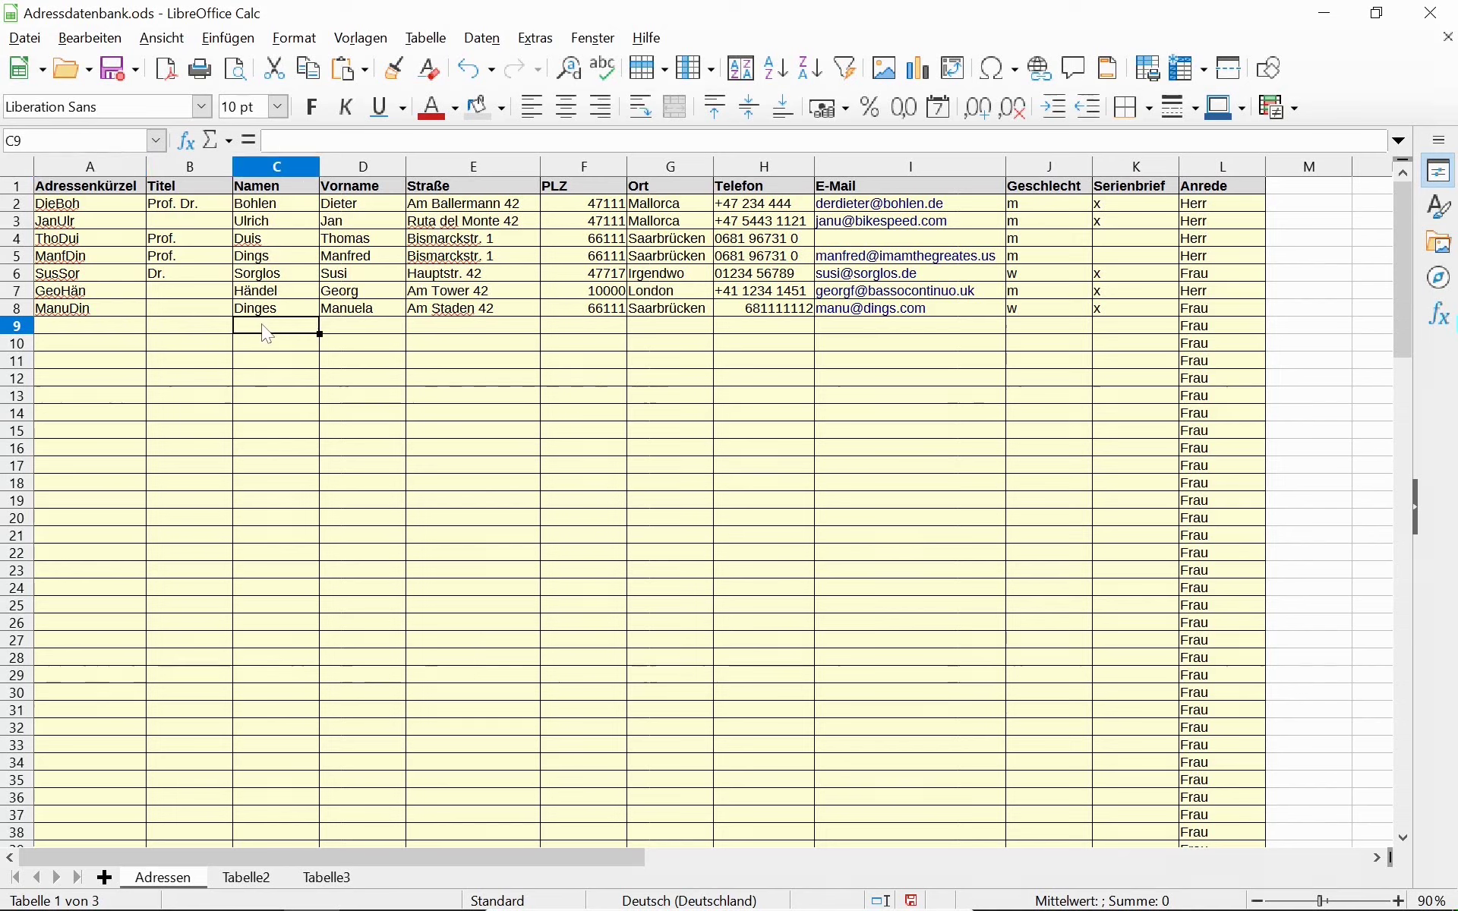
pyautogui.click(1225, 332)
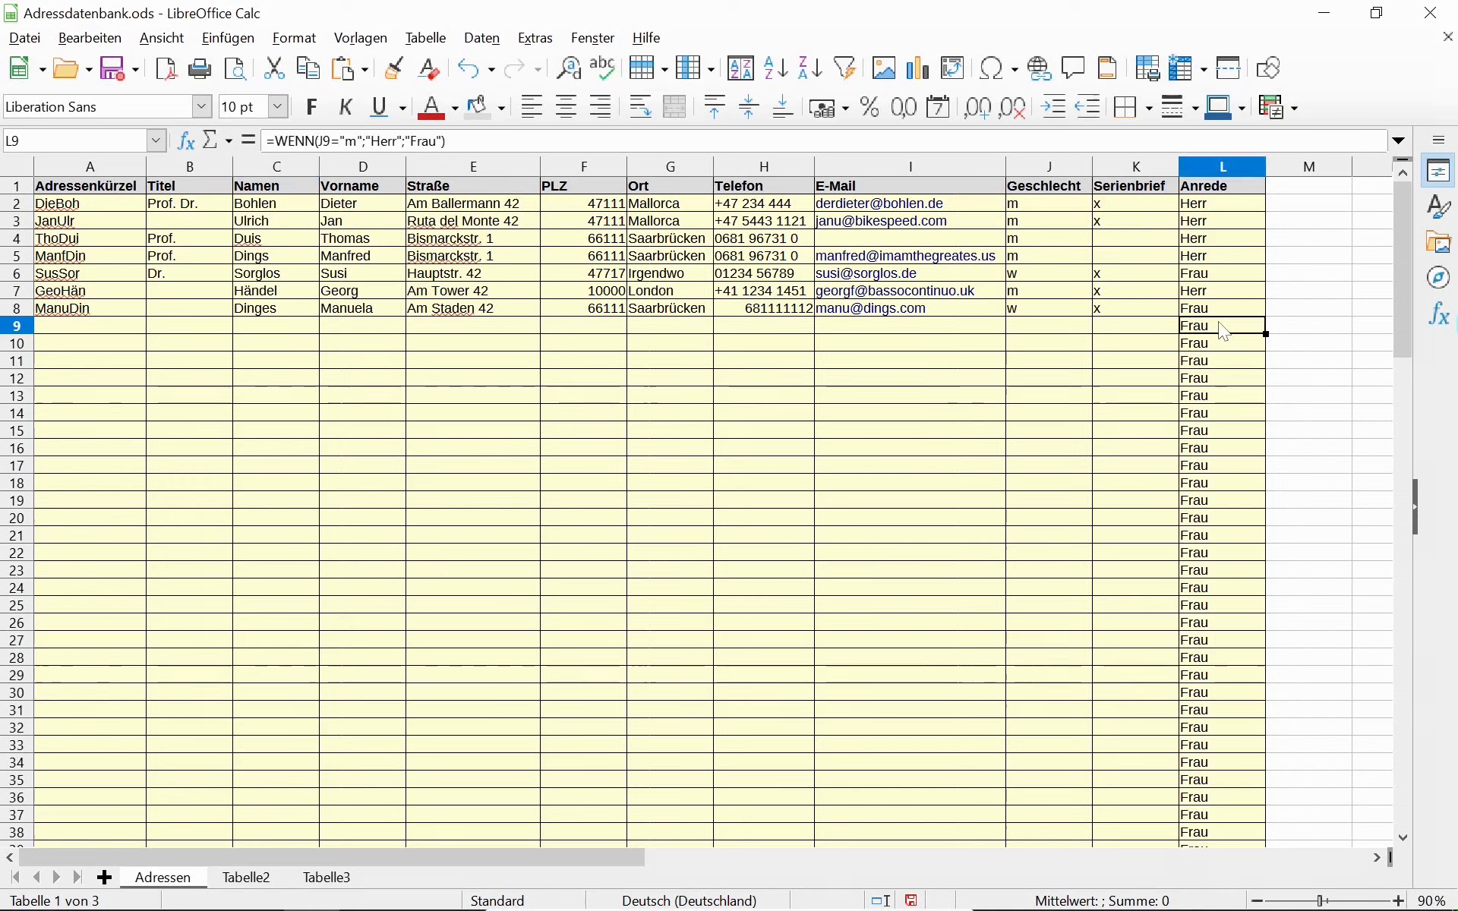
pyautogui.click(317, 141)
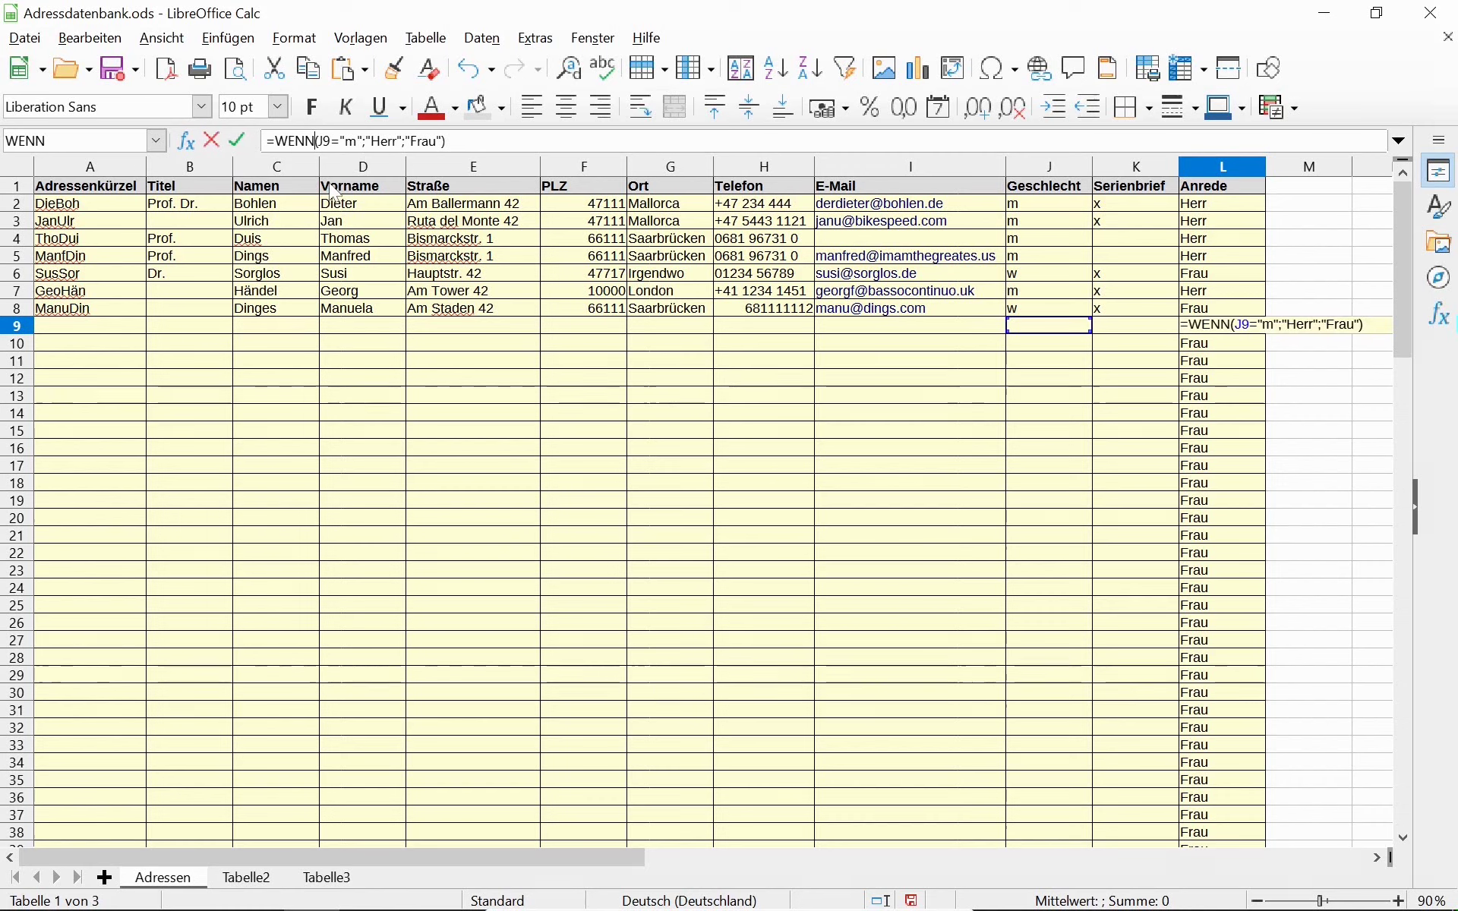
pyautogui.hotkey('ctrl', 'Left')
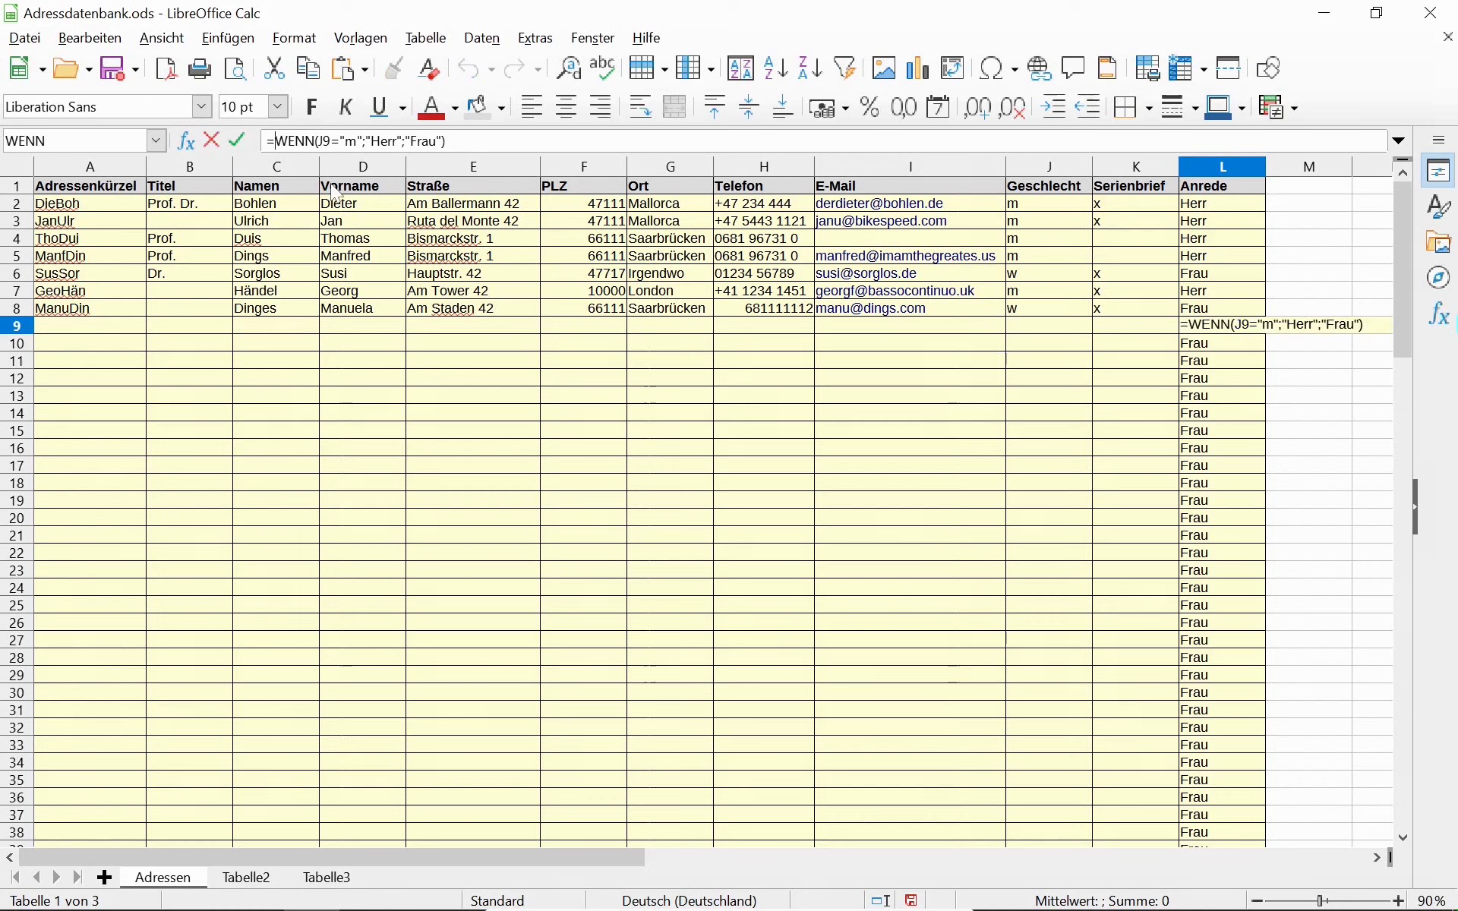
pyautogui.write('Wenn')
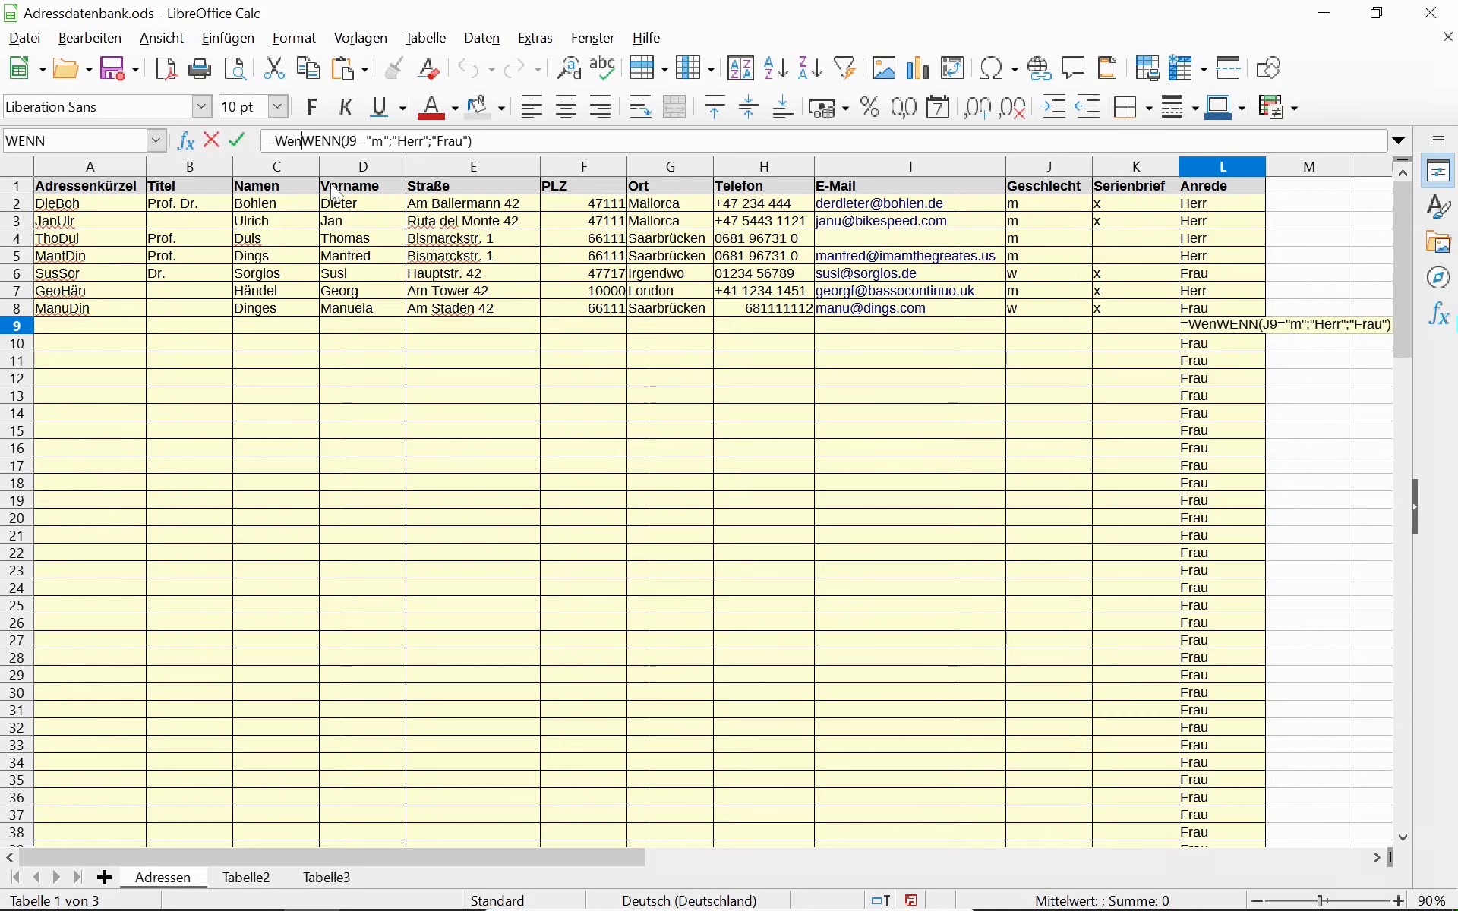
pyautogui.write('(ISTLE')
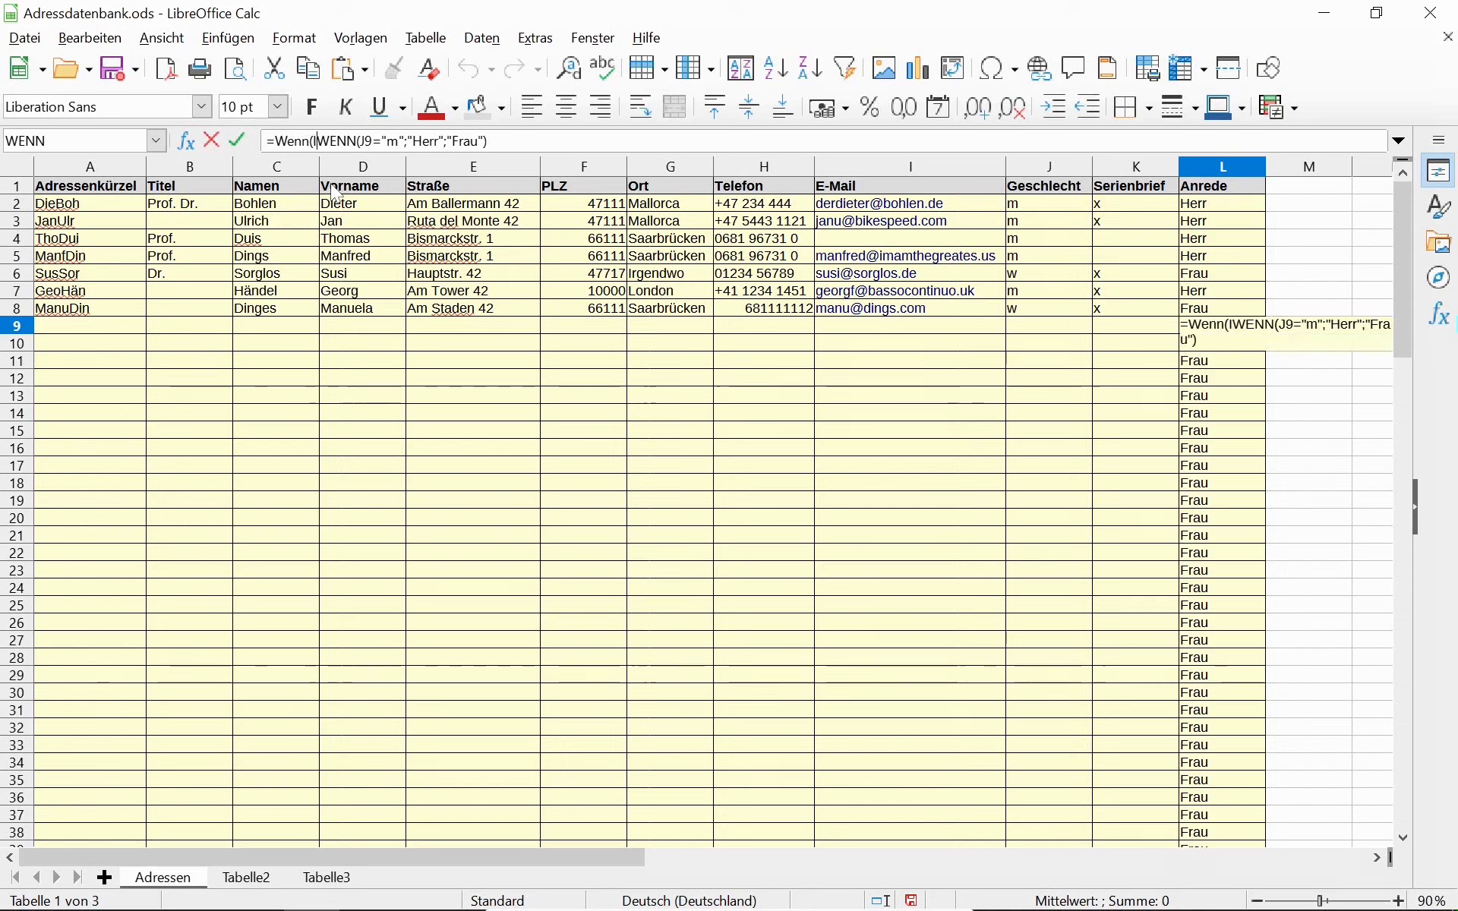
pyautogui.write('ER(')
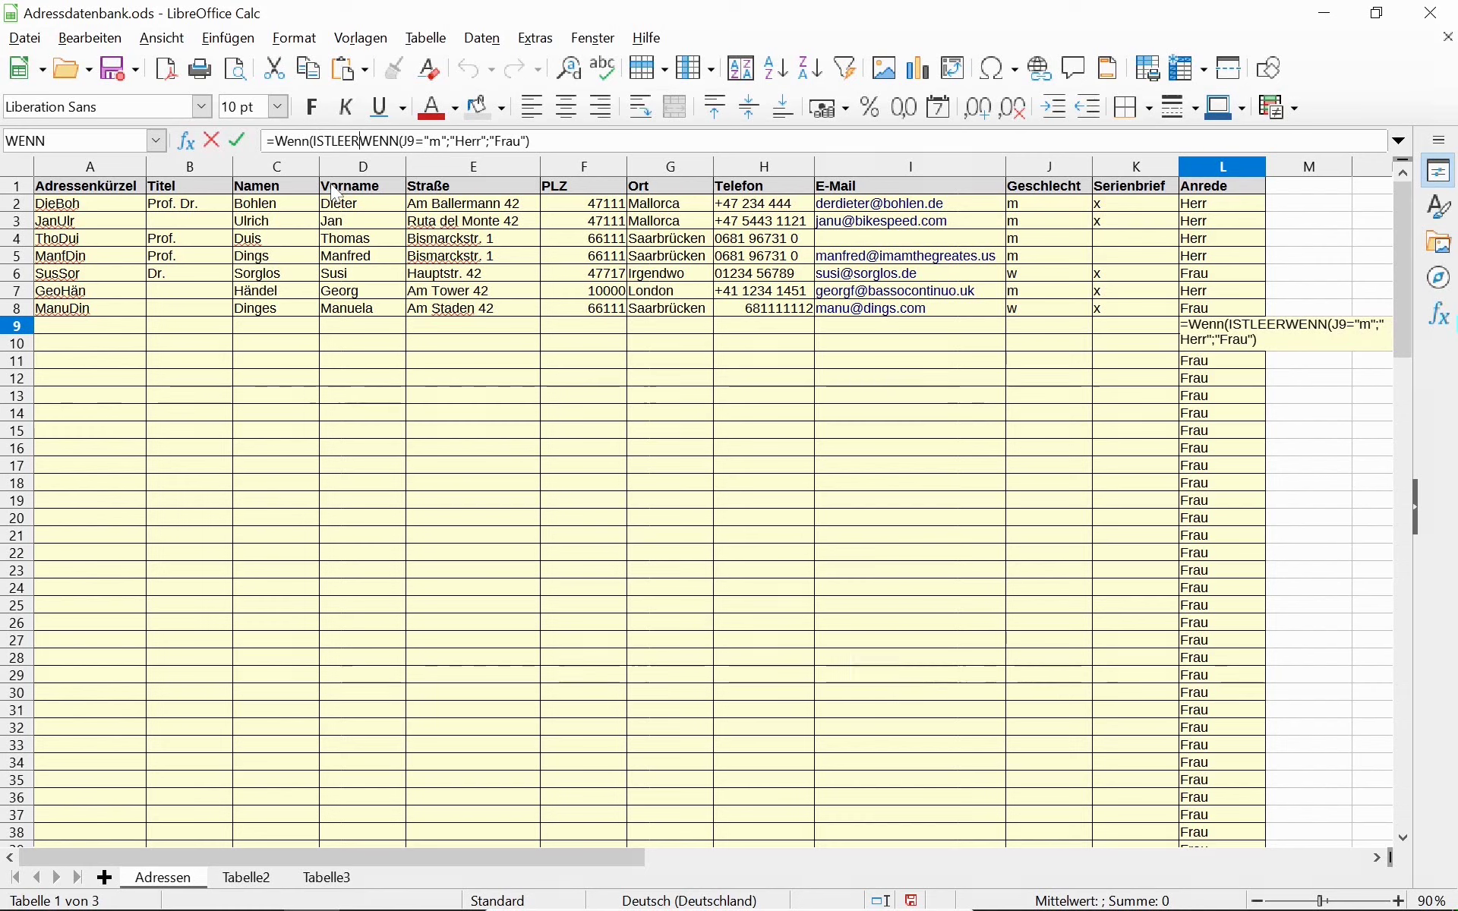
pyautogui.click(273, 326)
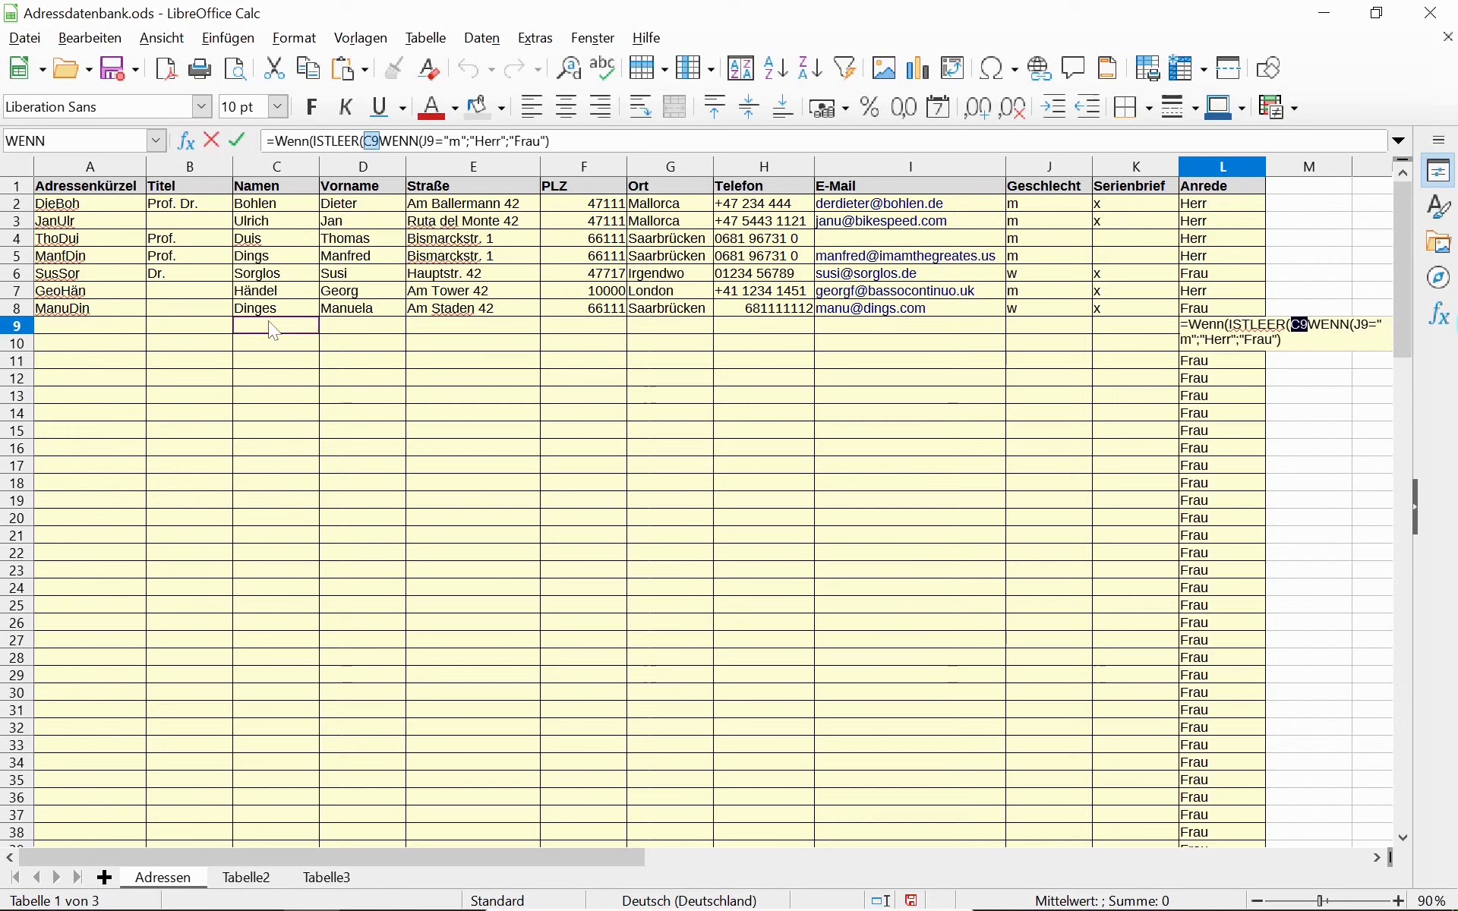
pyautogui.click(385, 142)
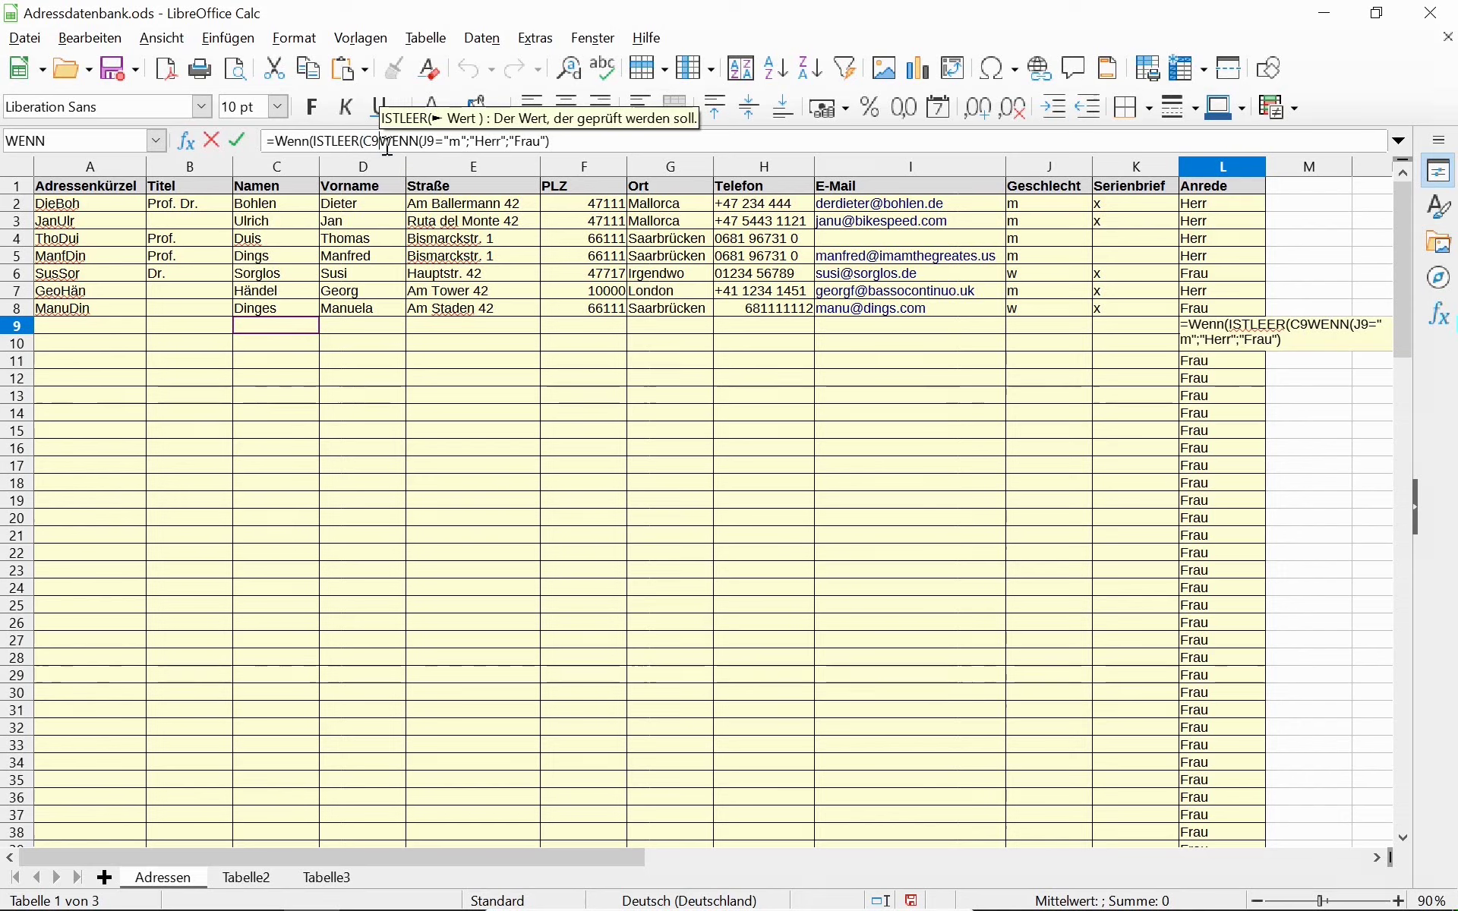
pyautogui.write(')')
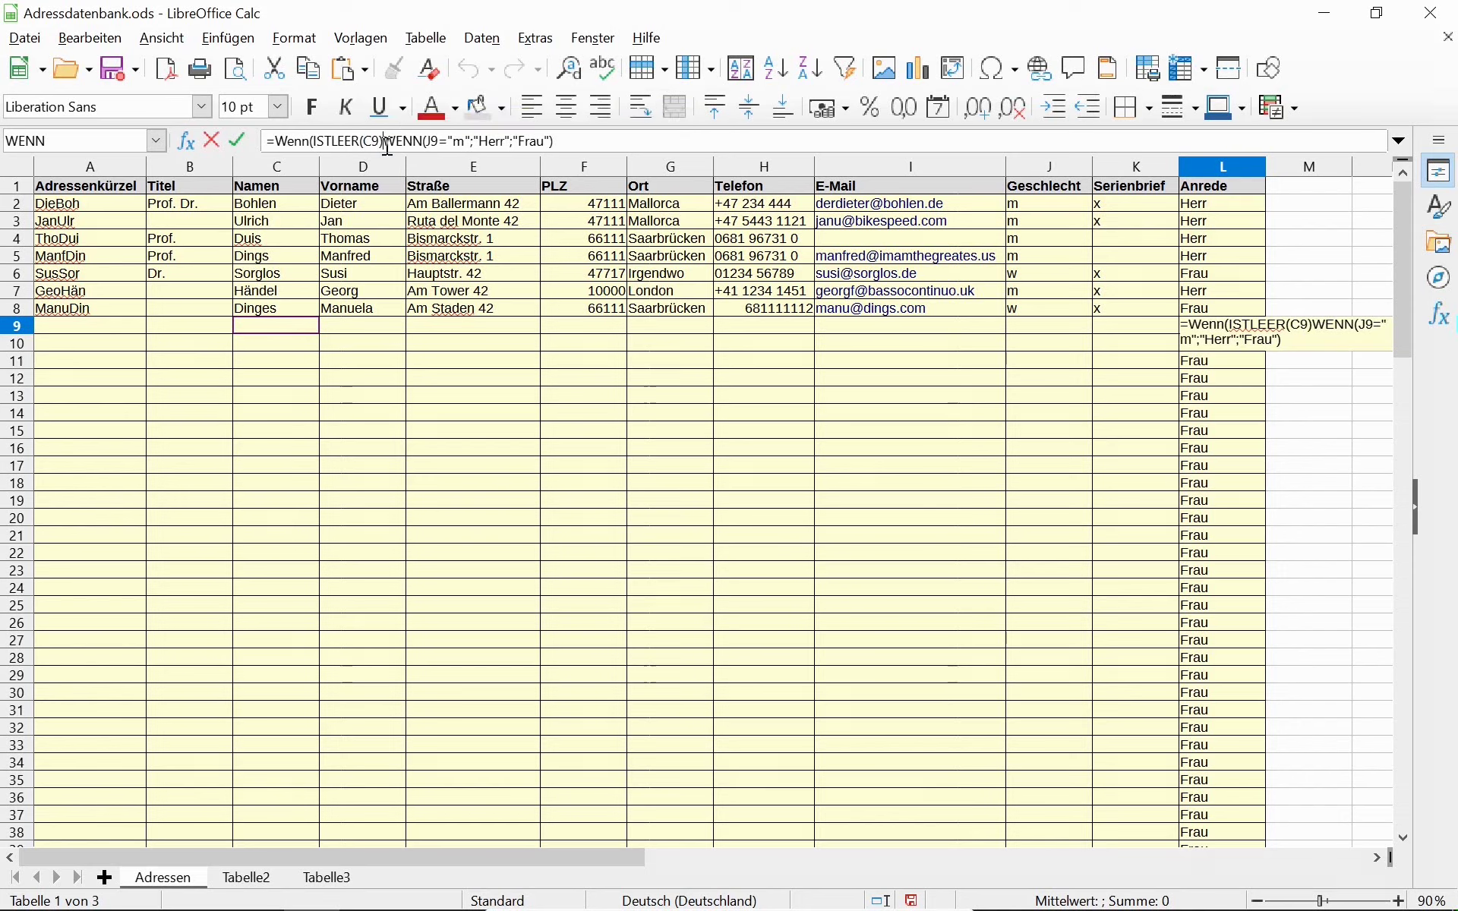
pyautogui.write(';"1')
pyautogui.press('BackSpace')
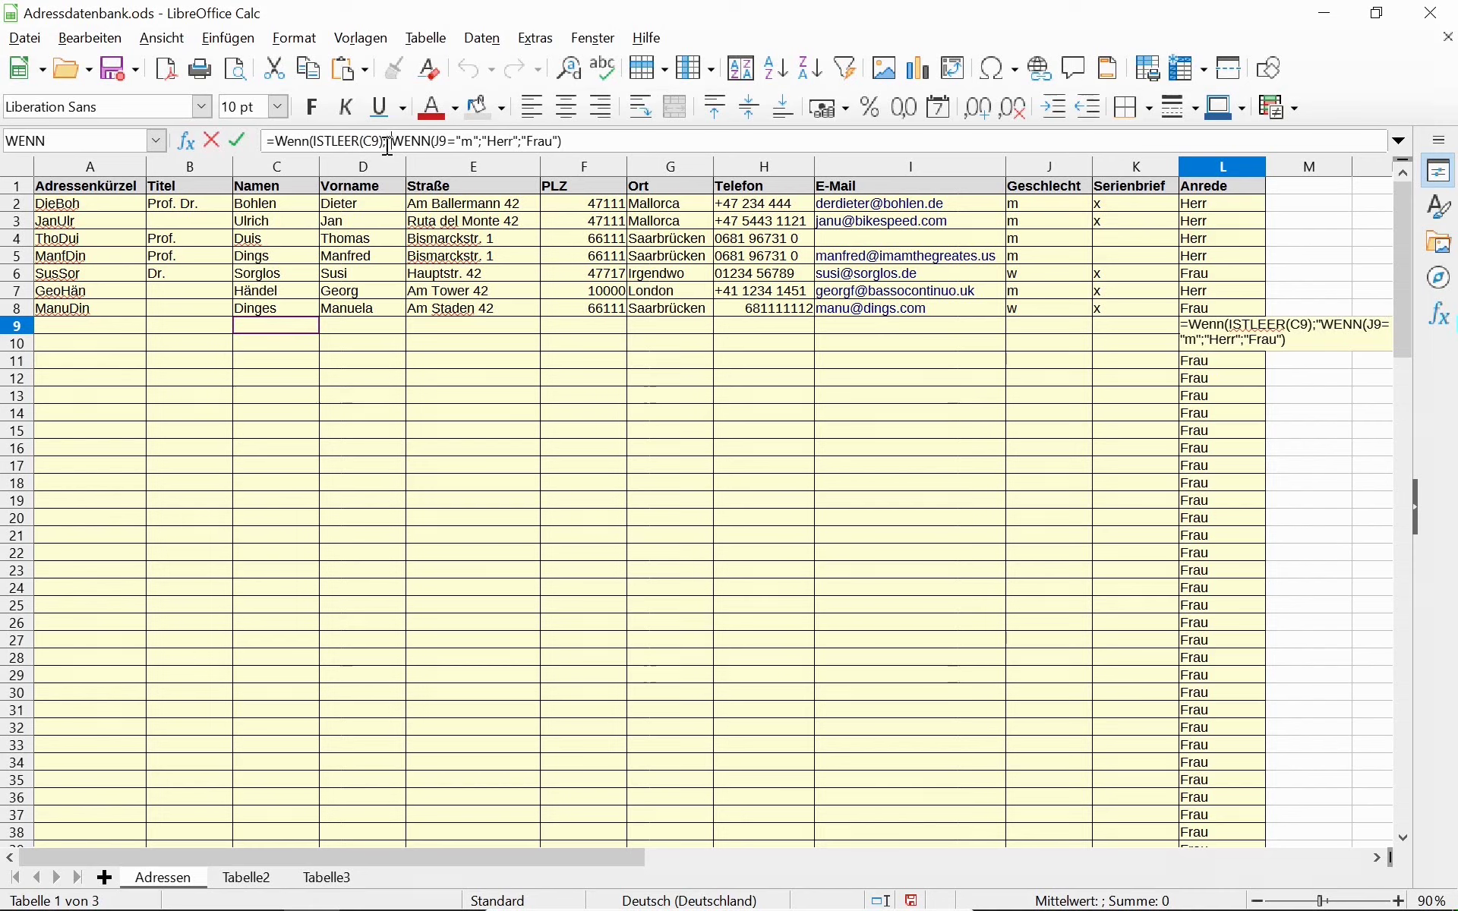
pyautogui.write('";')
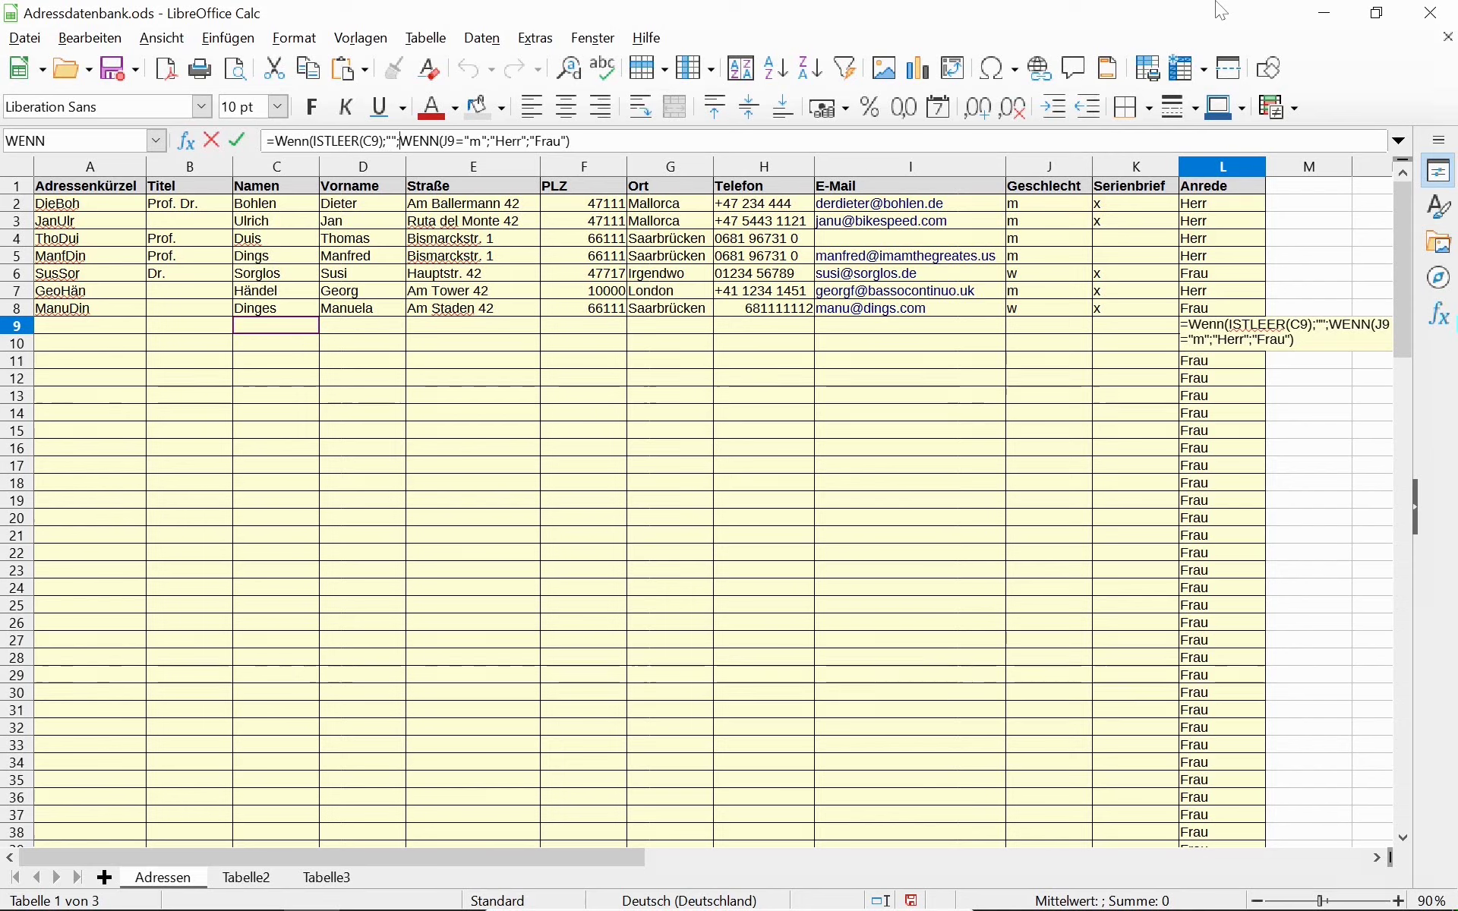
pyautogui.press('End')
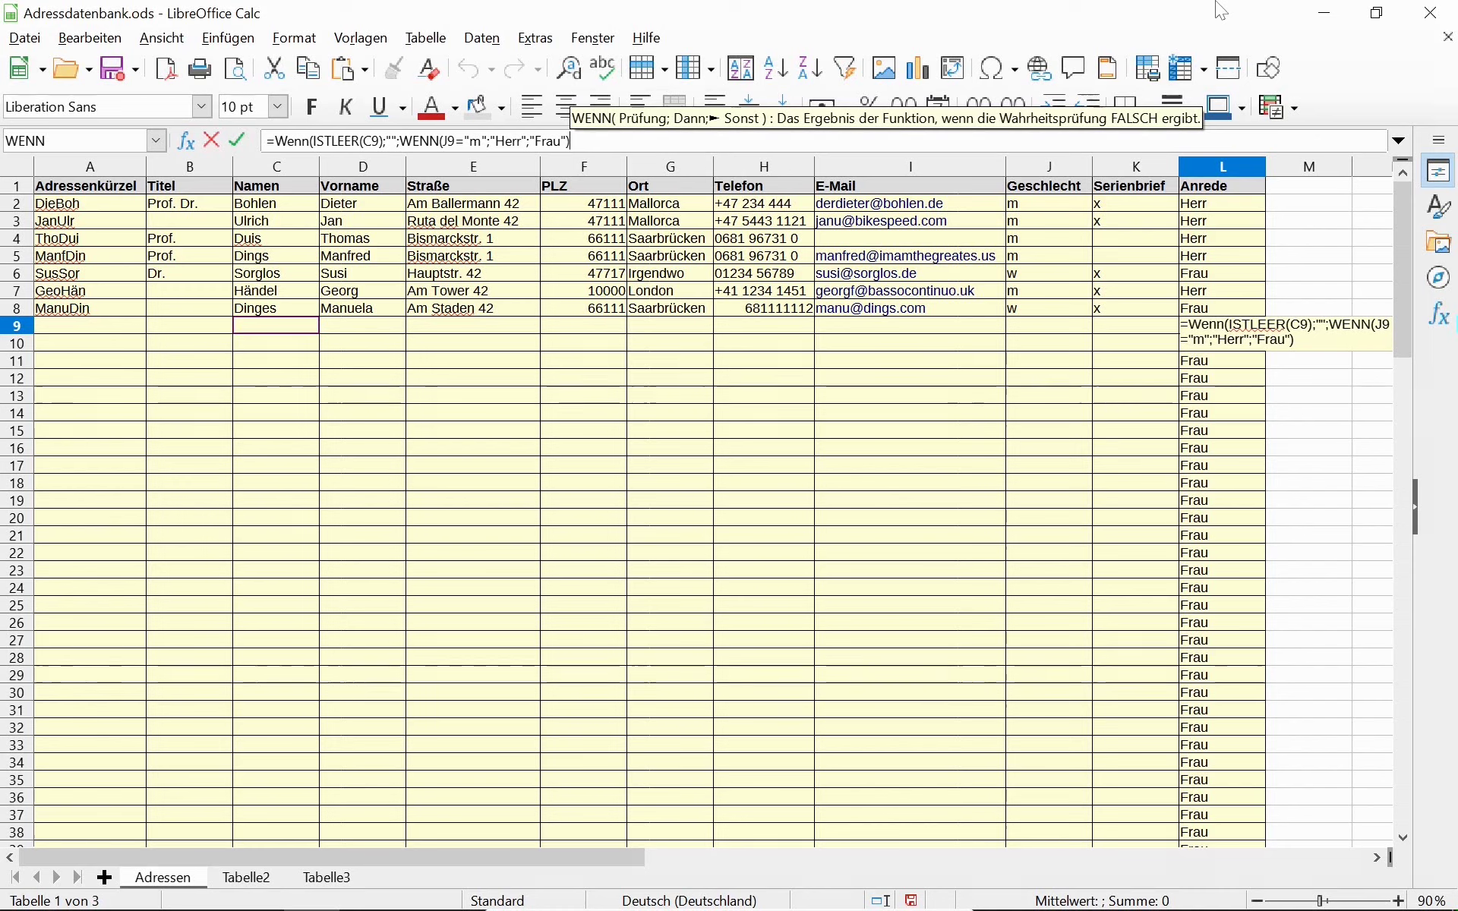
pyautogui.press('Return')
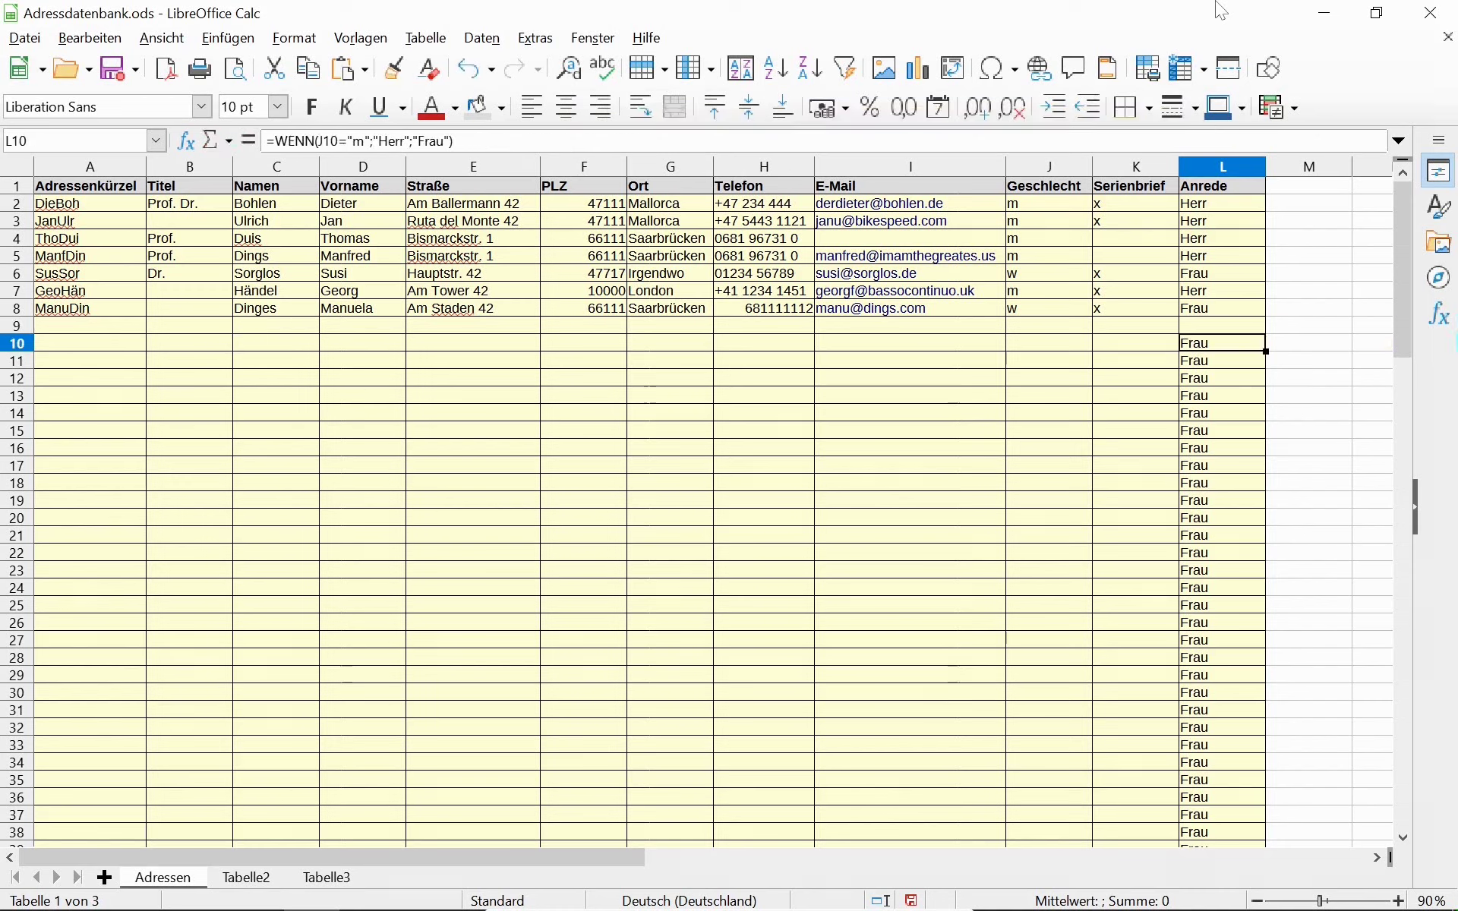
# Drag L9's guarded formula up to L2 and down to L101.
pyautogui.press('Up')
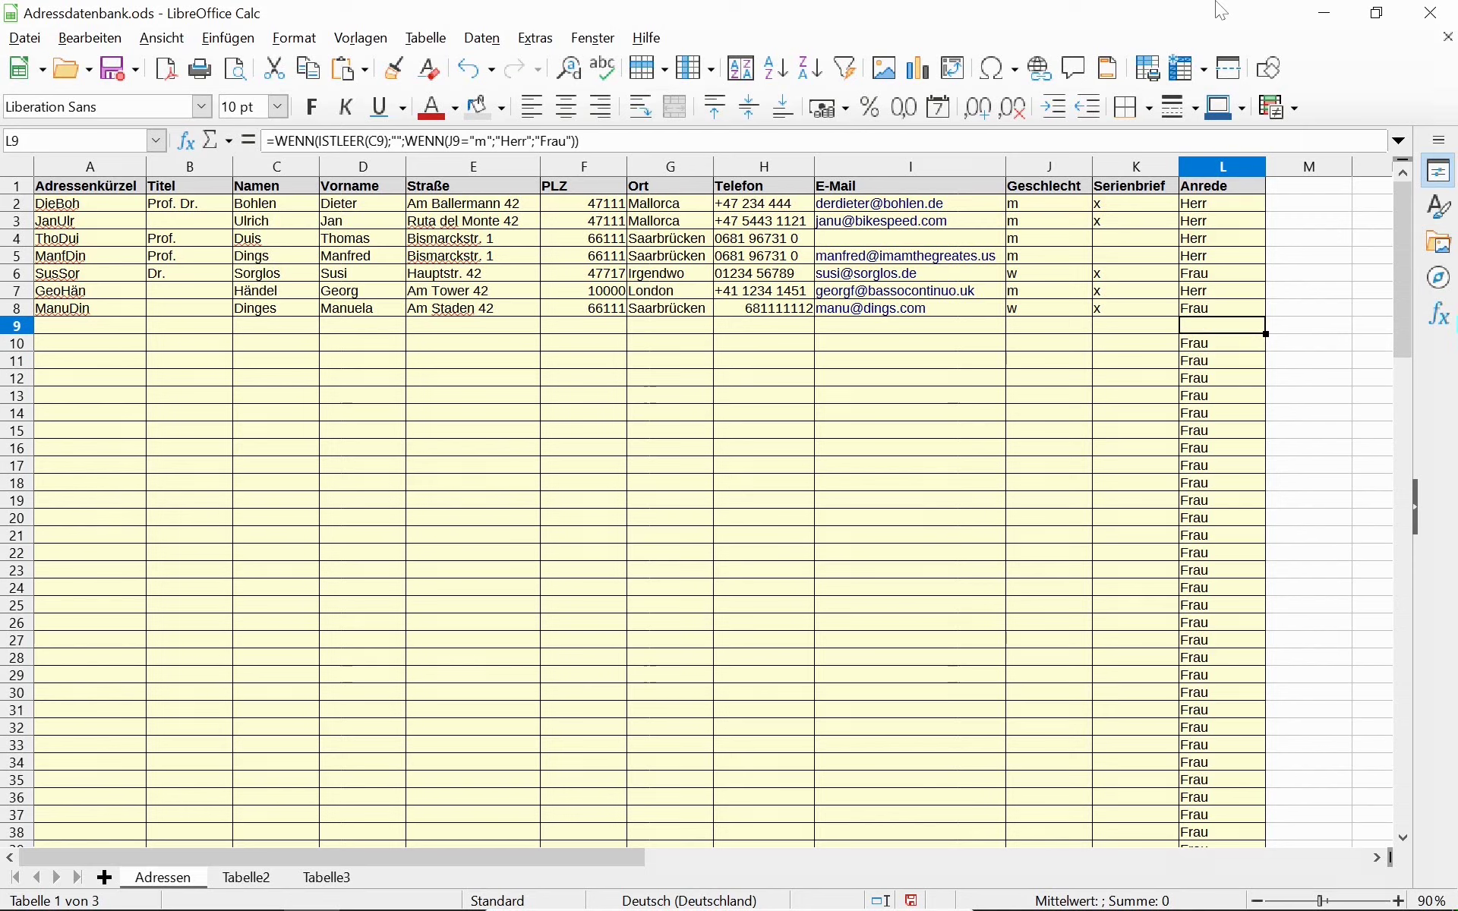
pyautogui.moveTo(1266, 334); pyautogui.dragTo(1244, 204)
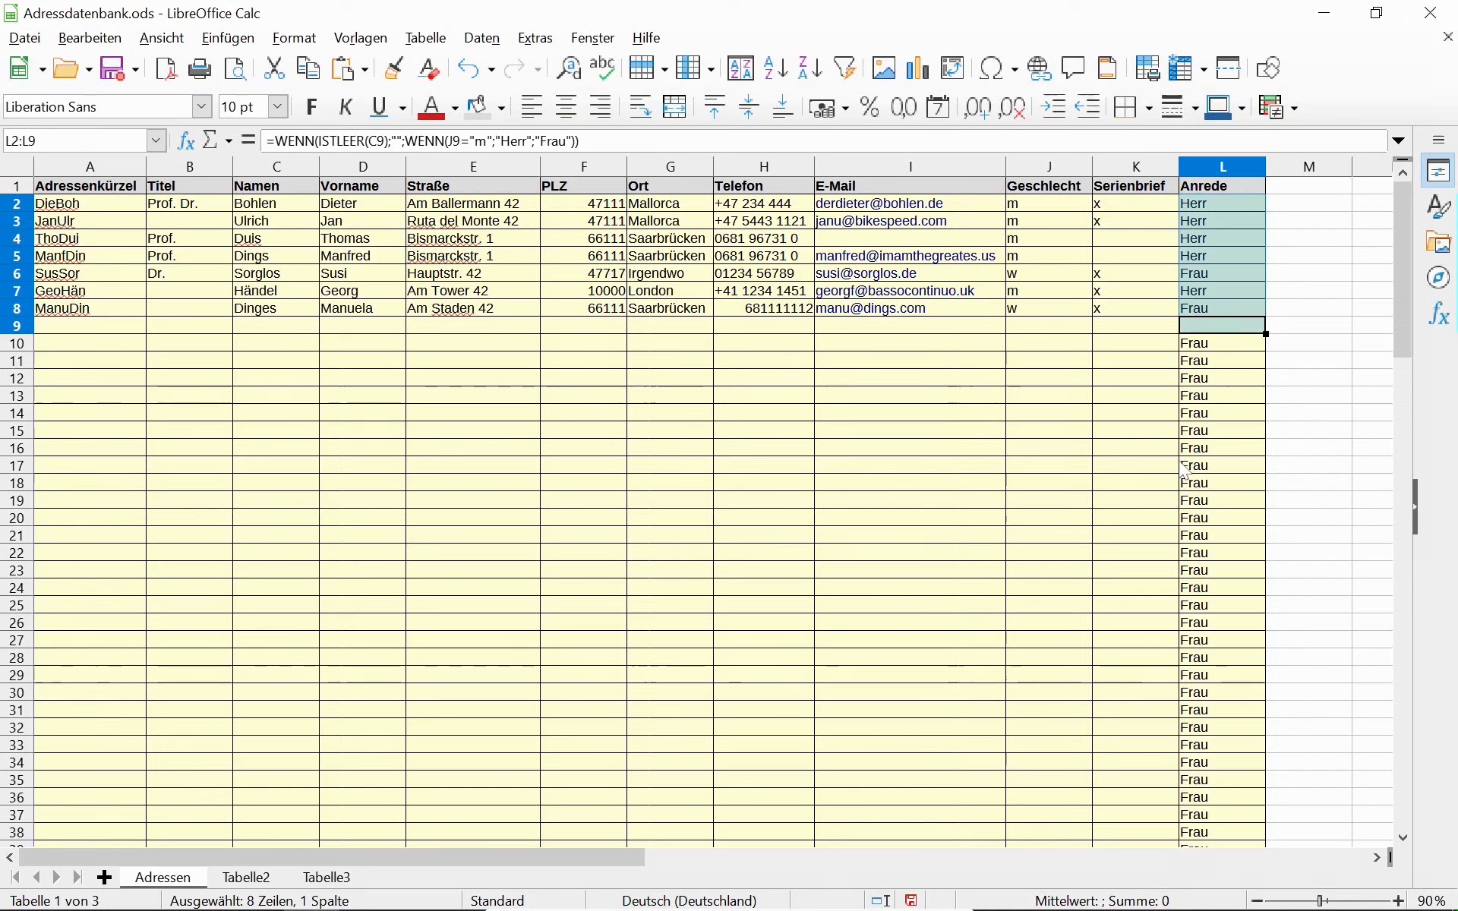
pyautogui.moveTo(1267, 334); pyautogui.dragTo(1276, 792)
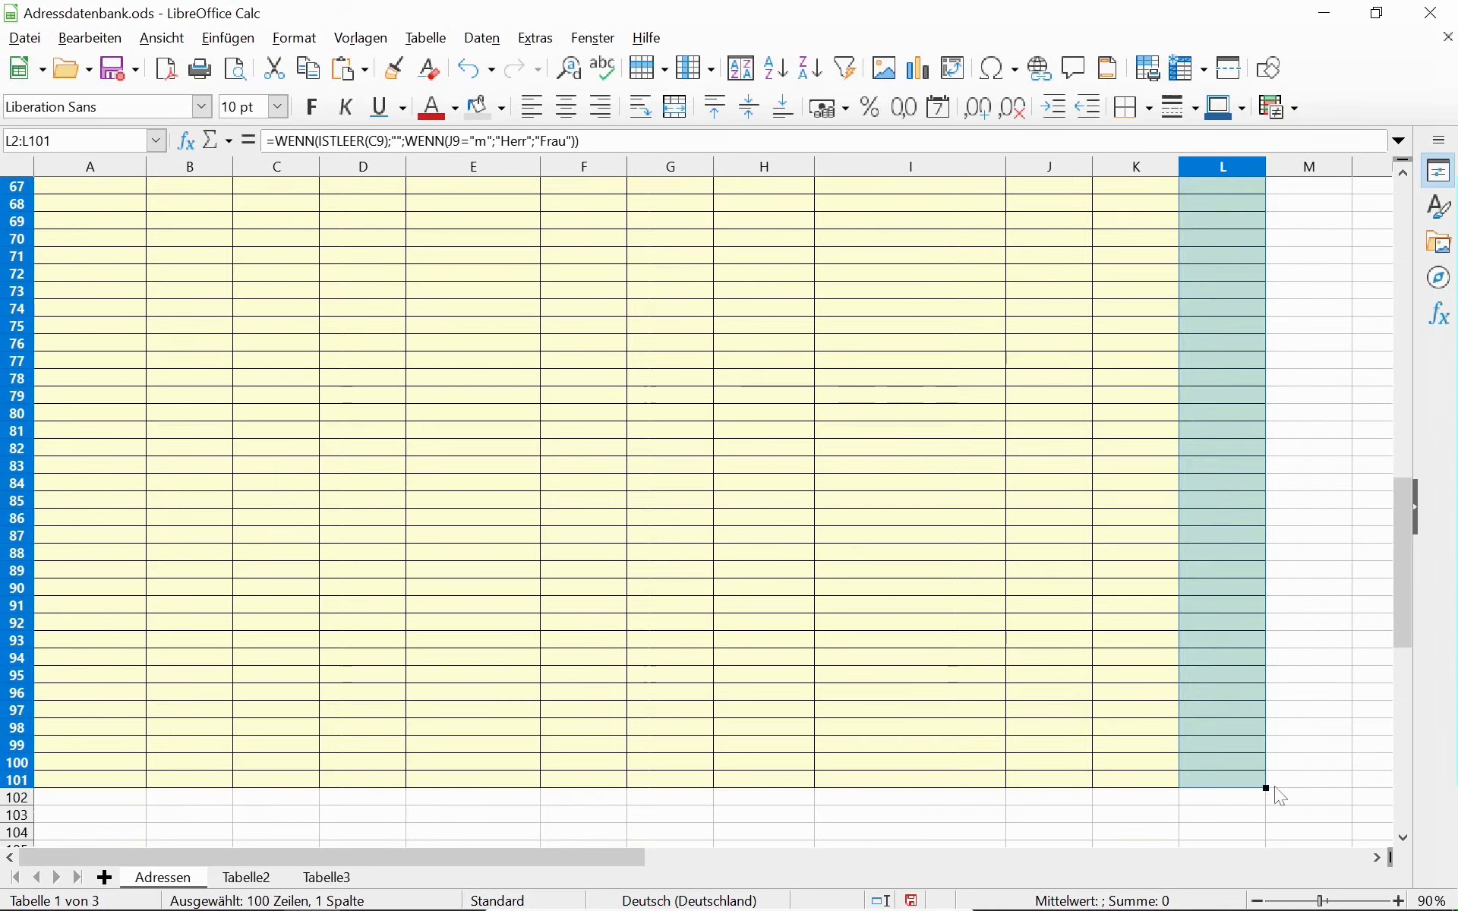
pyautogui.click(1203, 504)
pyautogui.scroll(17, 1196, 486)
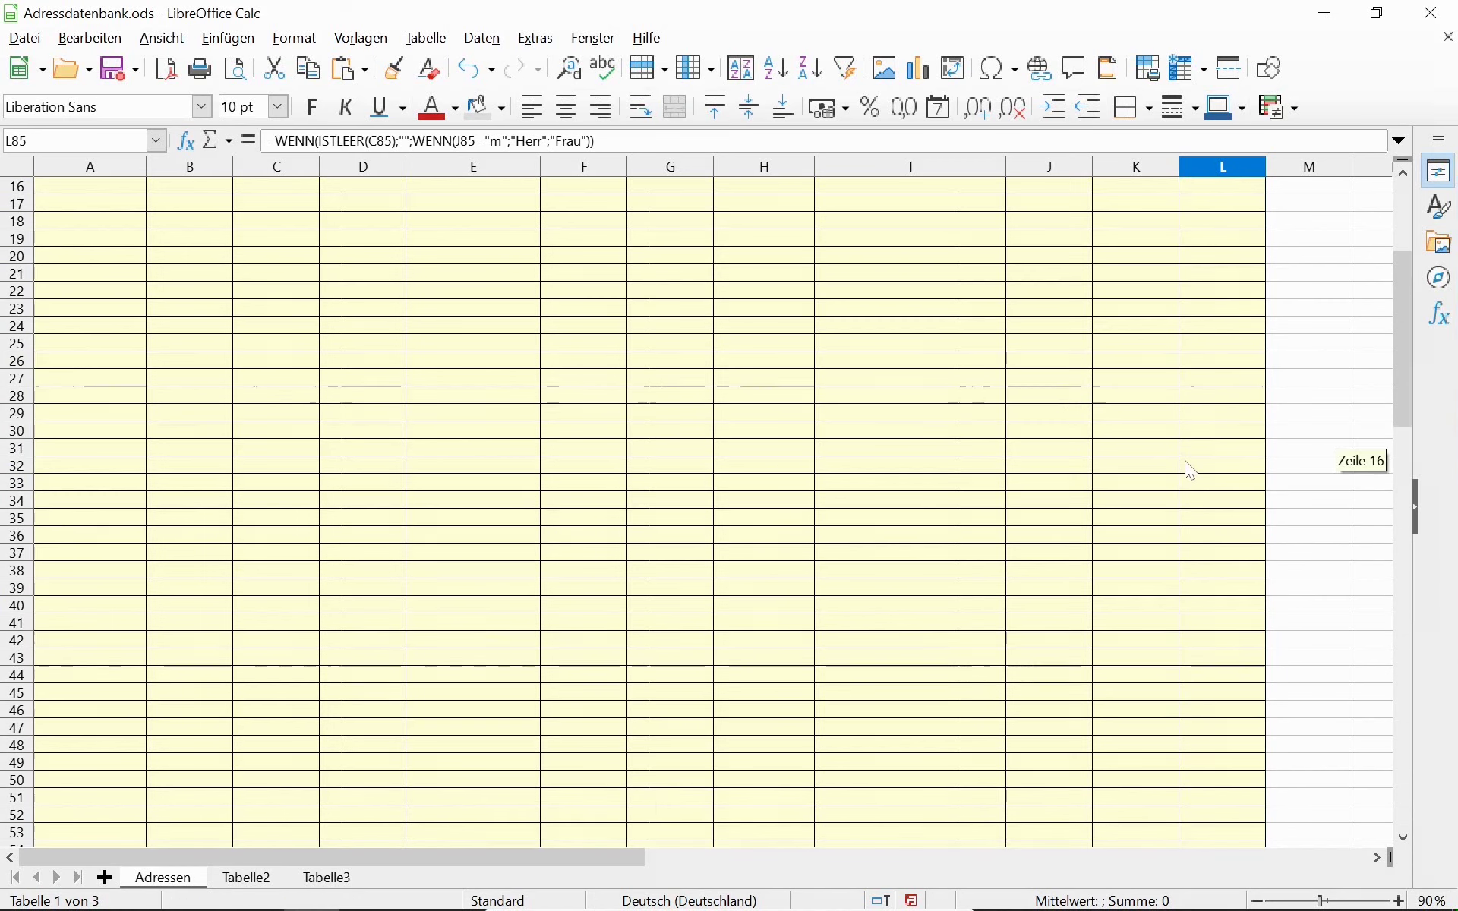
pyautogui.hotkey('ctrl', 'Home')
pyautogui.press('Down')
pyautogui.press('Down')
pyautogui.press('Down')
pyautogui.press('Down')
pyautogui.press('Down')
pyautogui.press('Down')
pyautogui.press('Down')
pyautogui.press('Down')
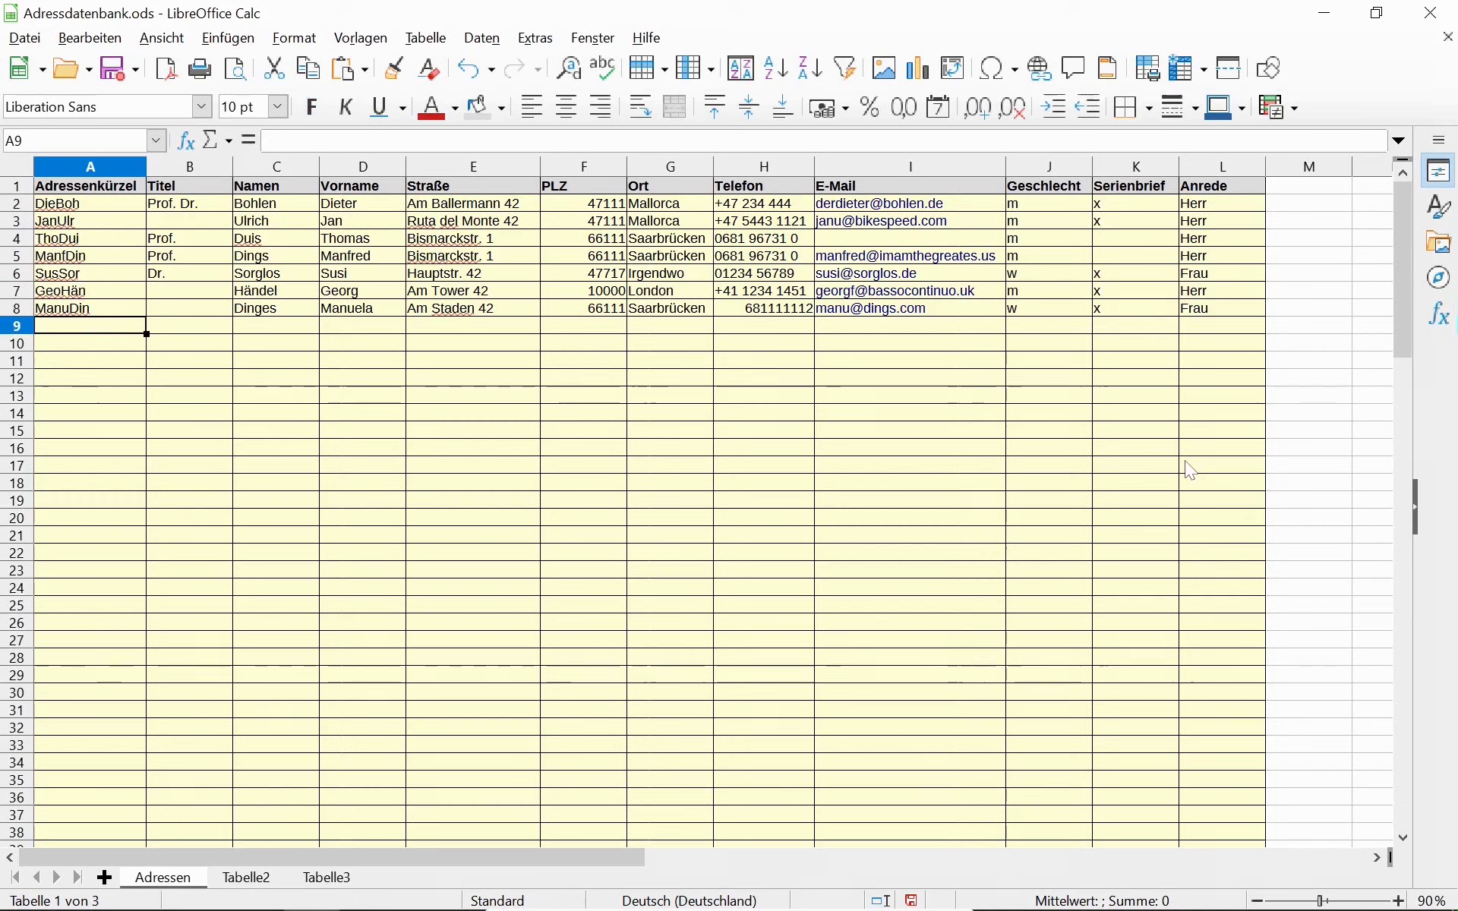
# Enter the contact's surname, first name and street address in row 9.
pyautogui.press('Right')
pyautogui.press('Right')
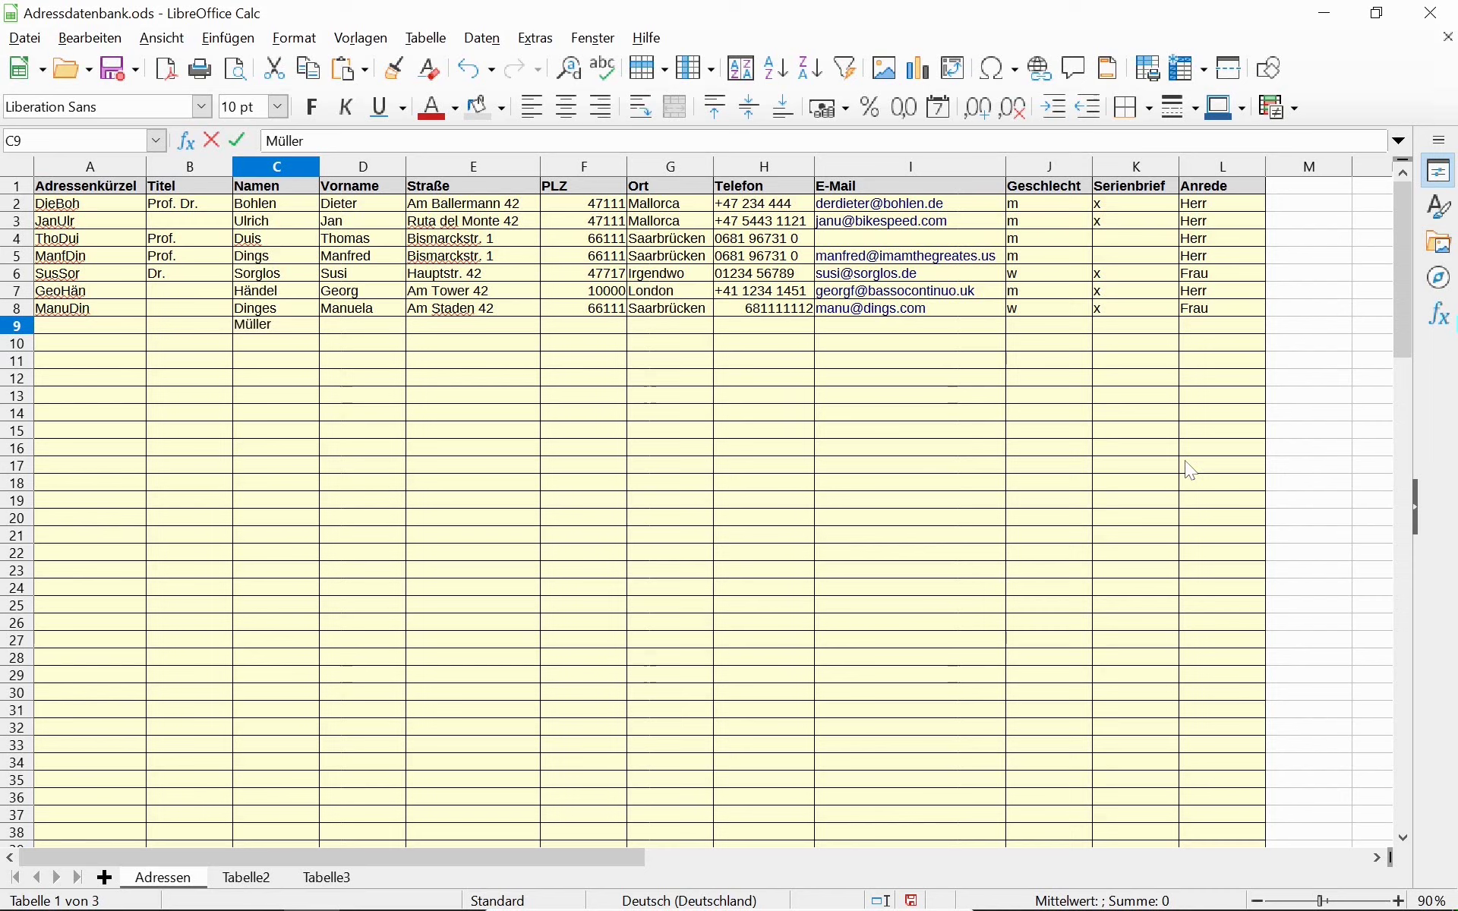
pyautogui.press('Tab')
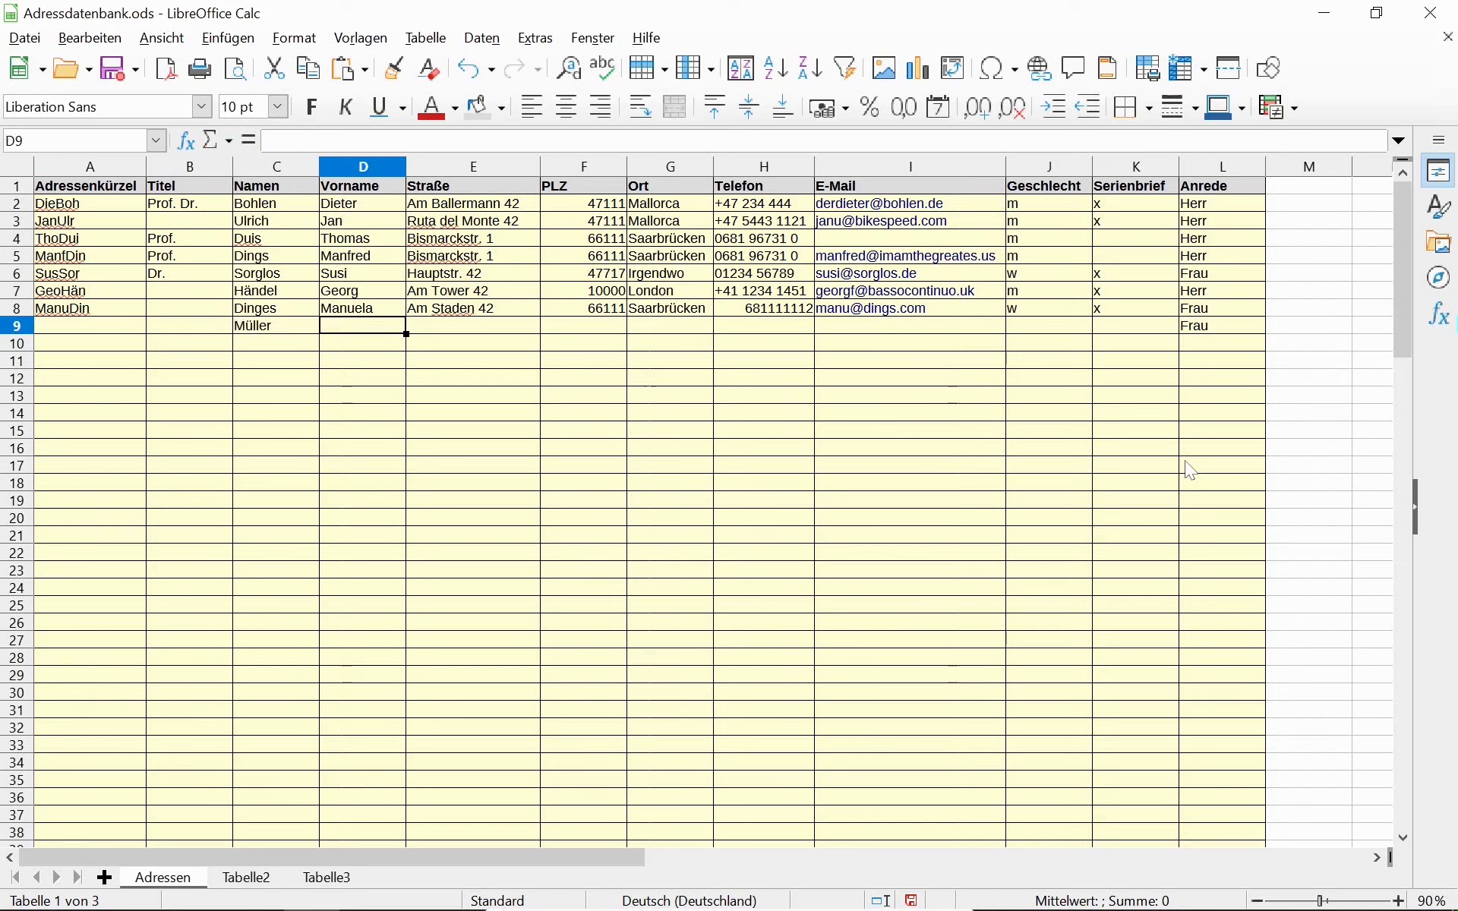
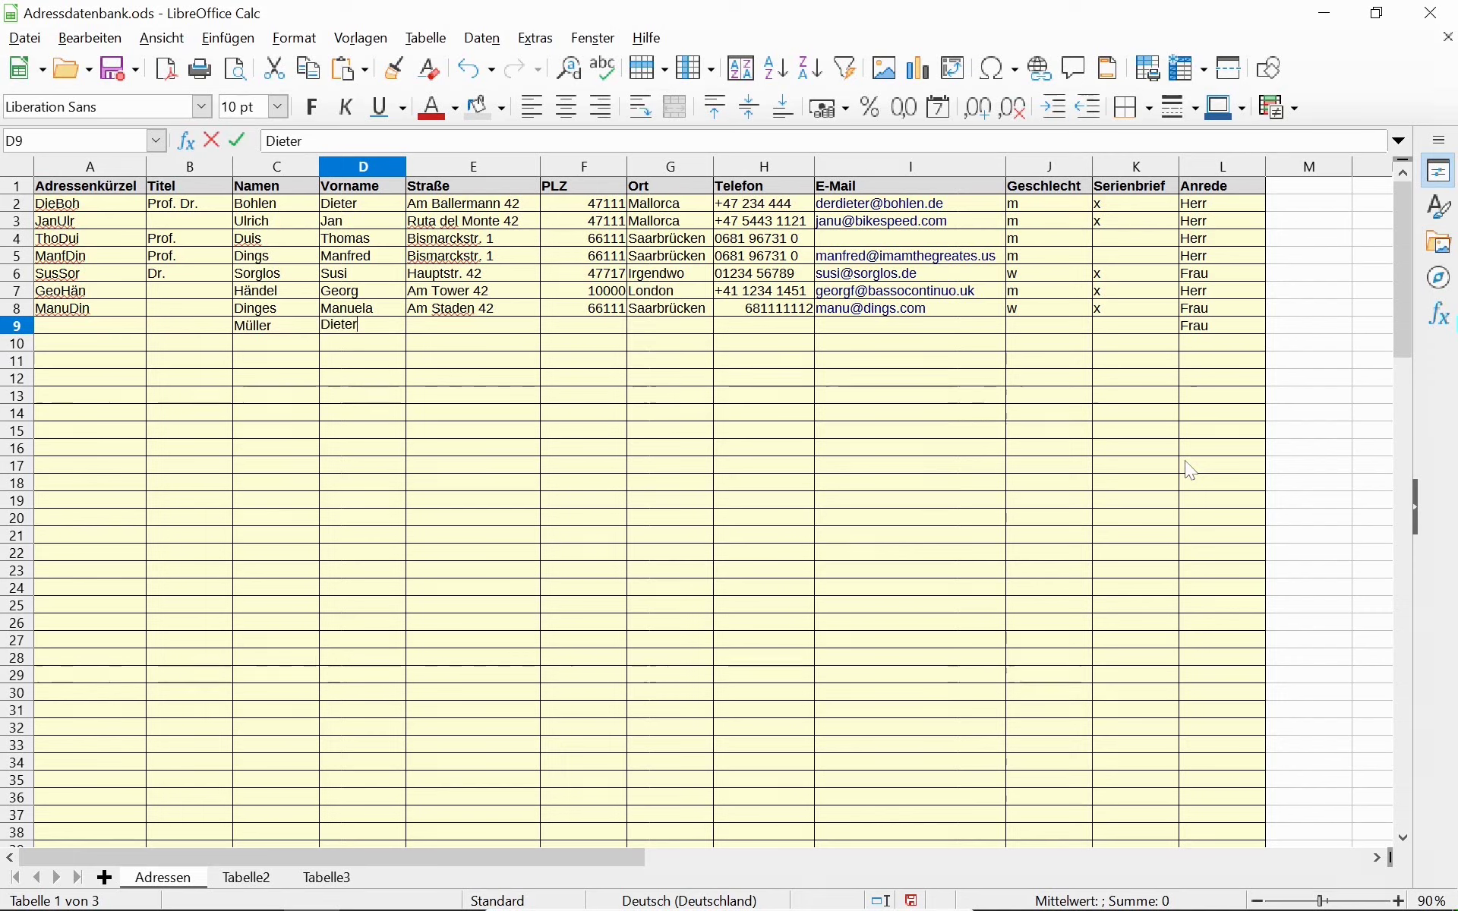
pyautogui.press('Tab')
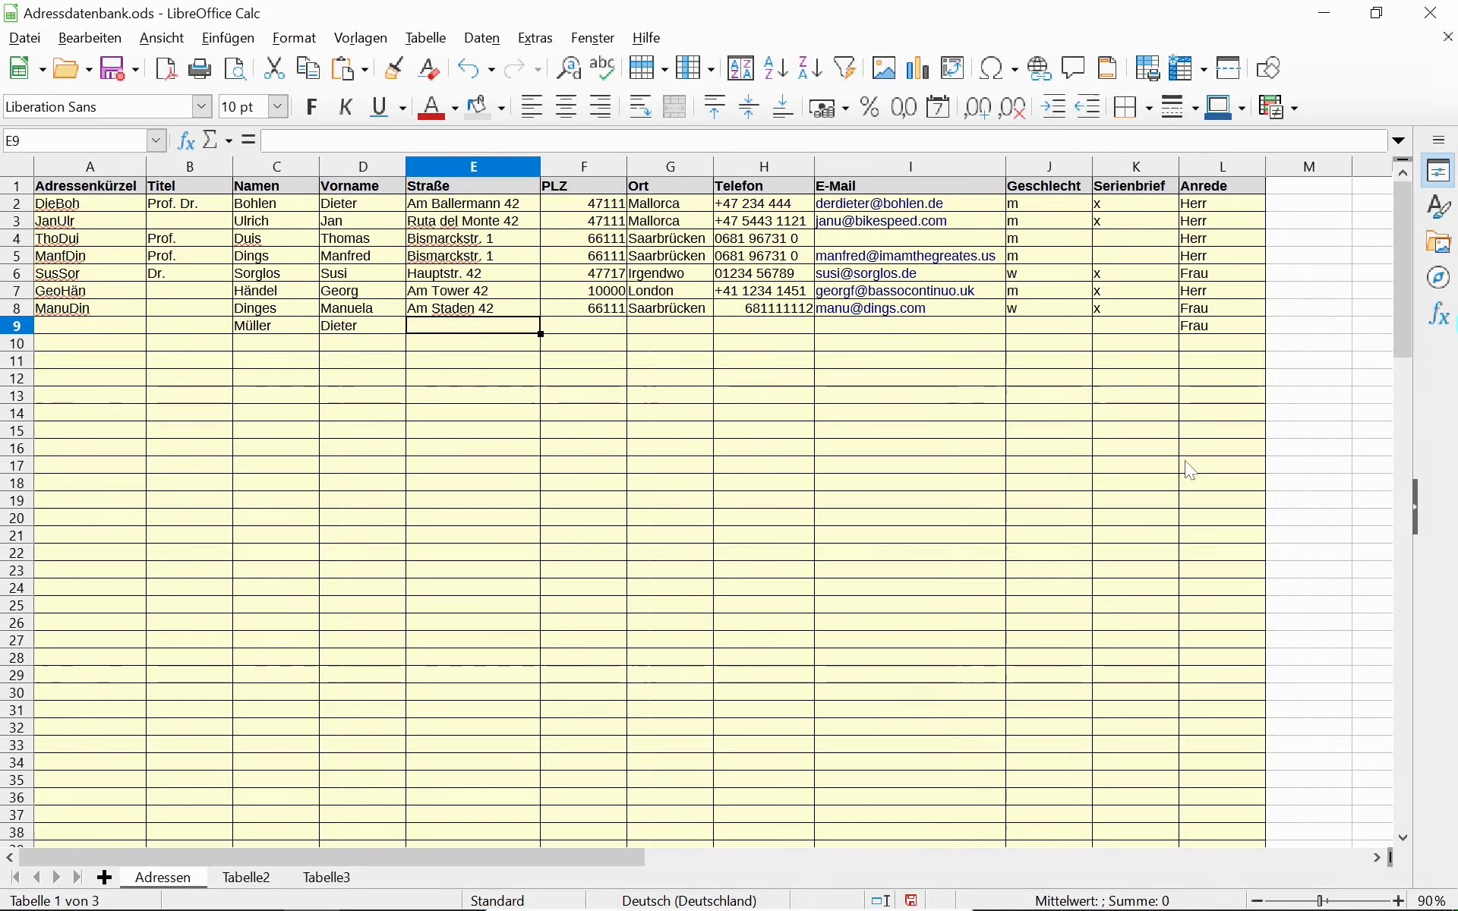
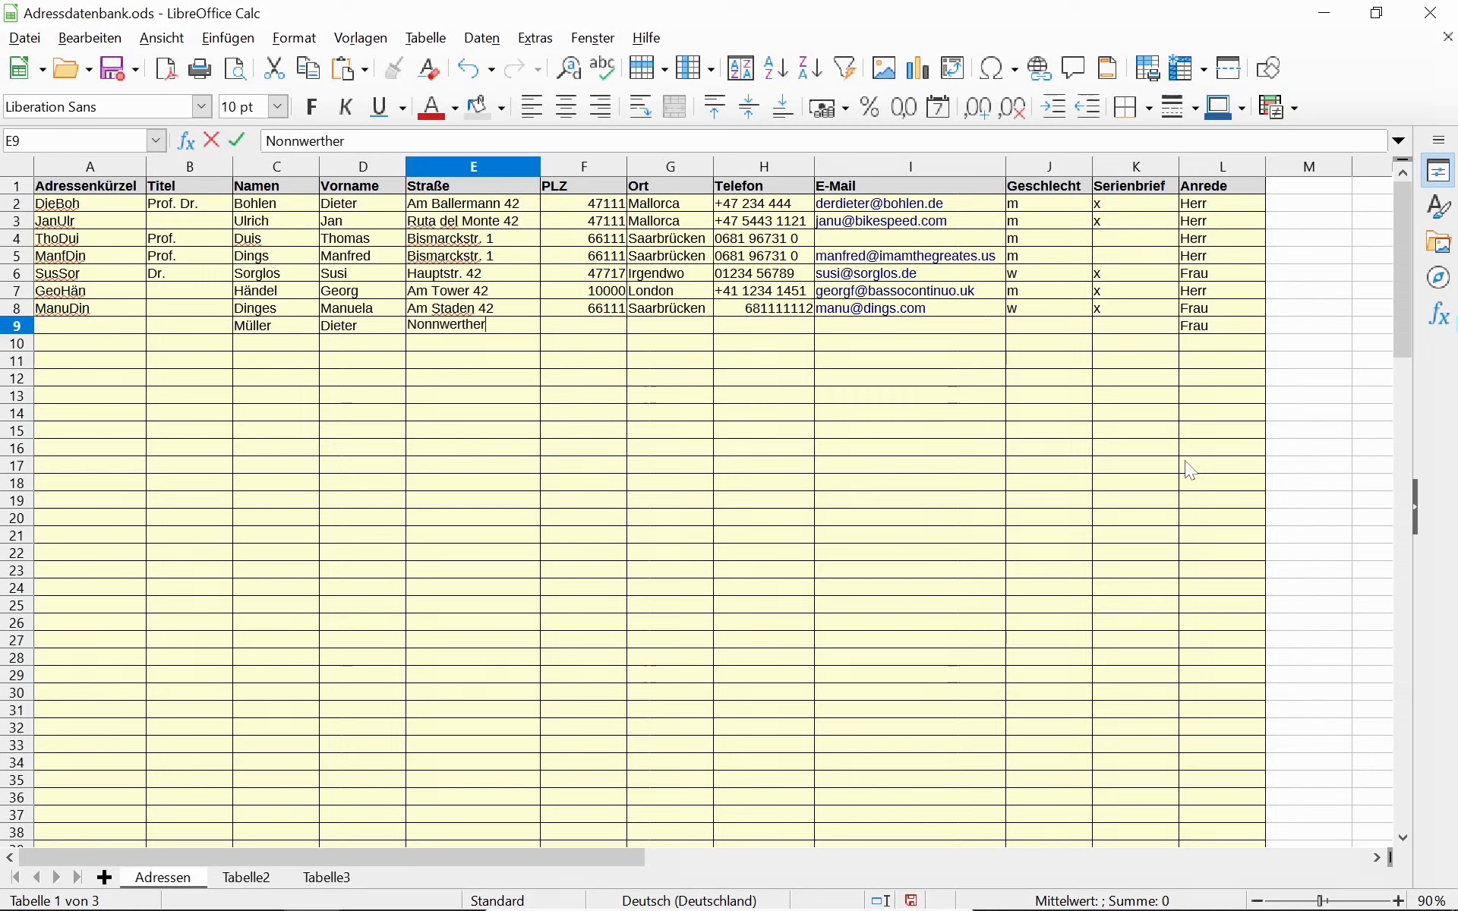
pyautogui.press('Tab')
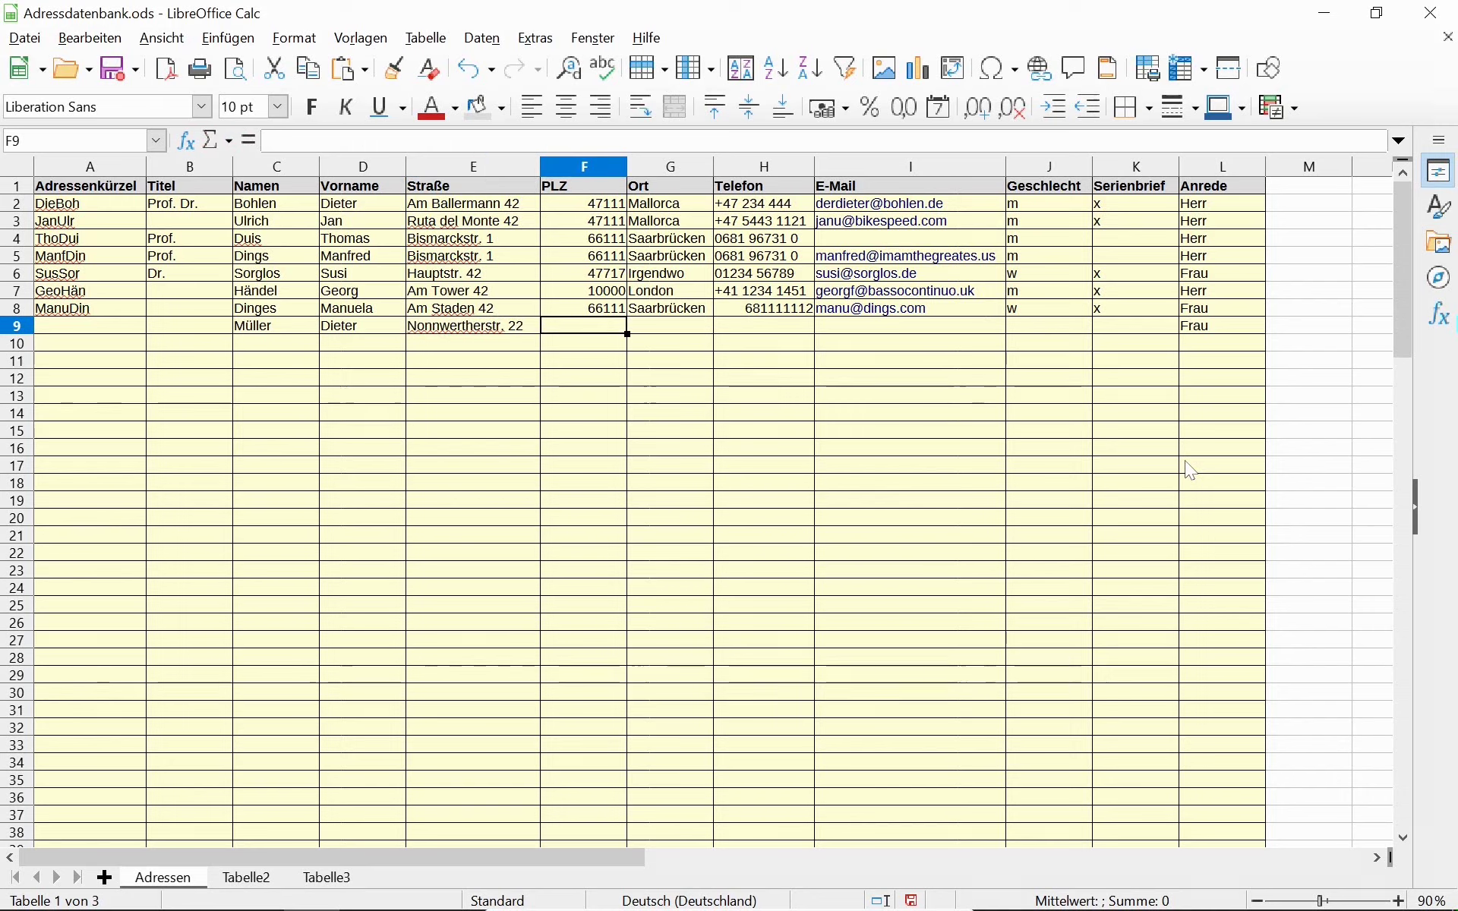
# Add postcode 56789, city Köln, the contact's e-mail and gender m to row 9.
pyautogui.write('56789')
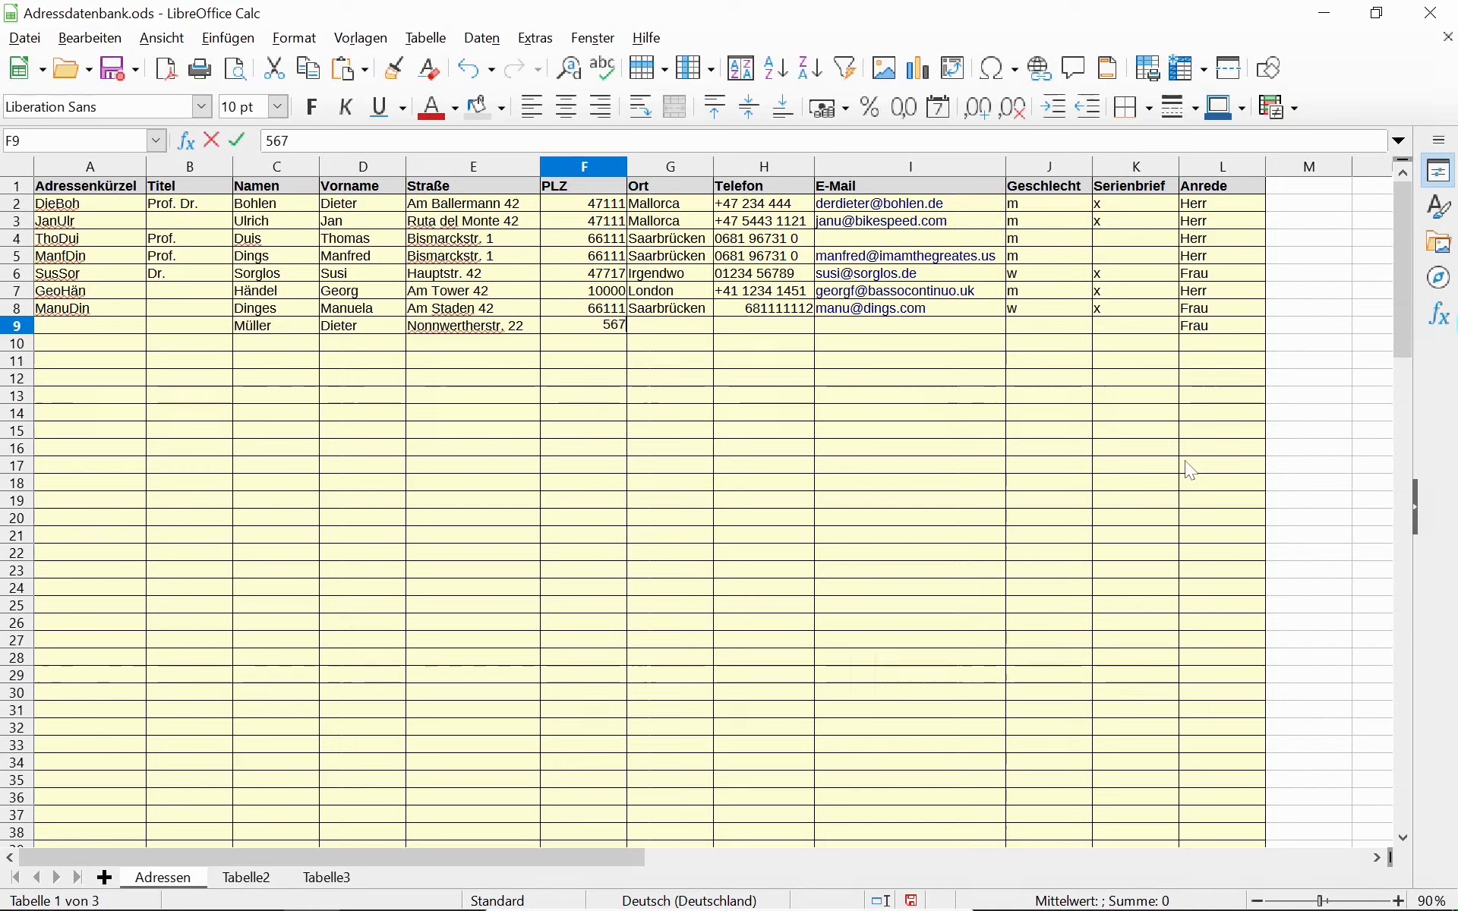
pyautogui.write('Köln')
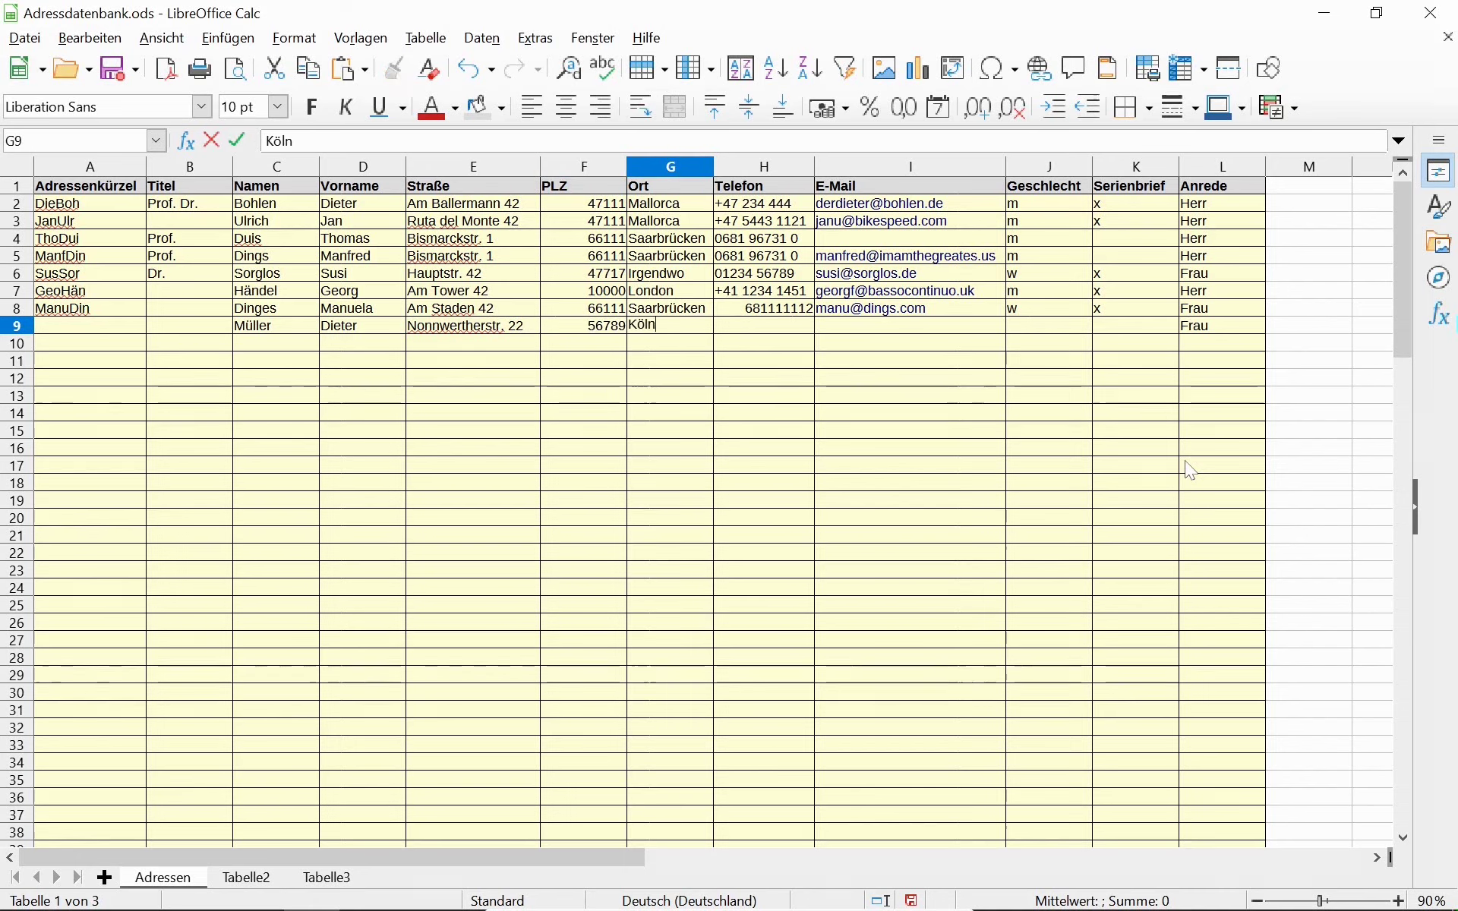
pyautogui.press('Tab')
pyautogui.press('Left')
pyautogui.press('Left')
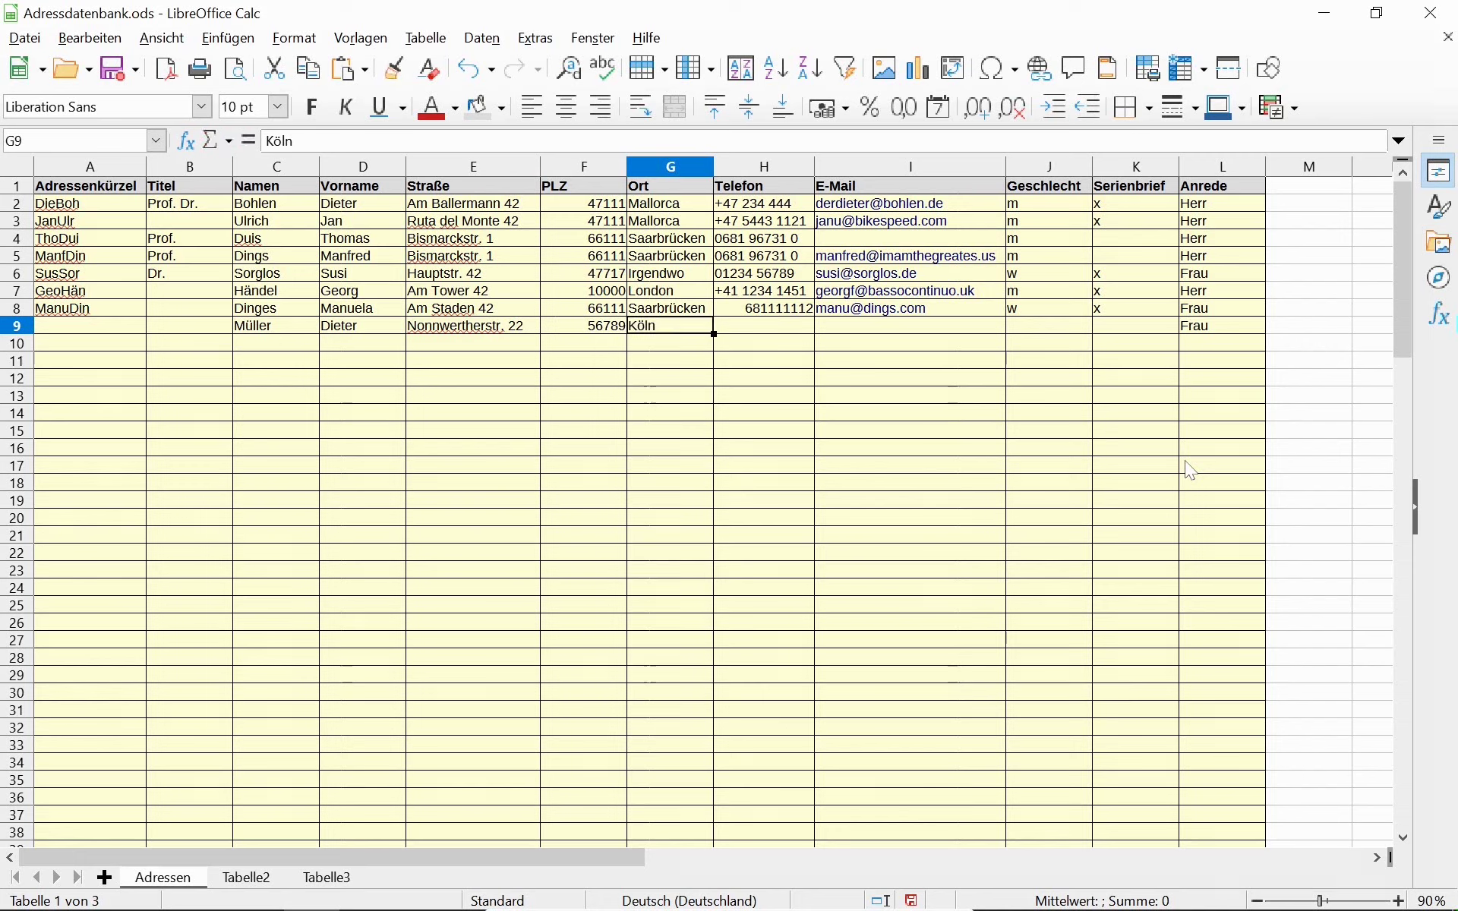
pyautogui.press('Right')
pyautogui.press('Right')
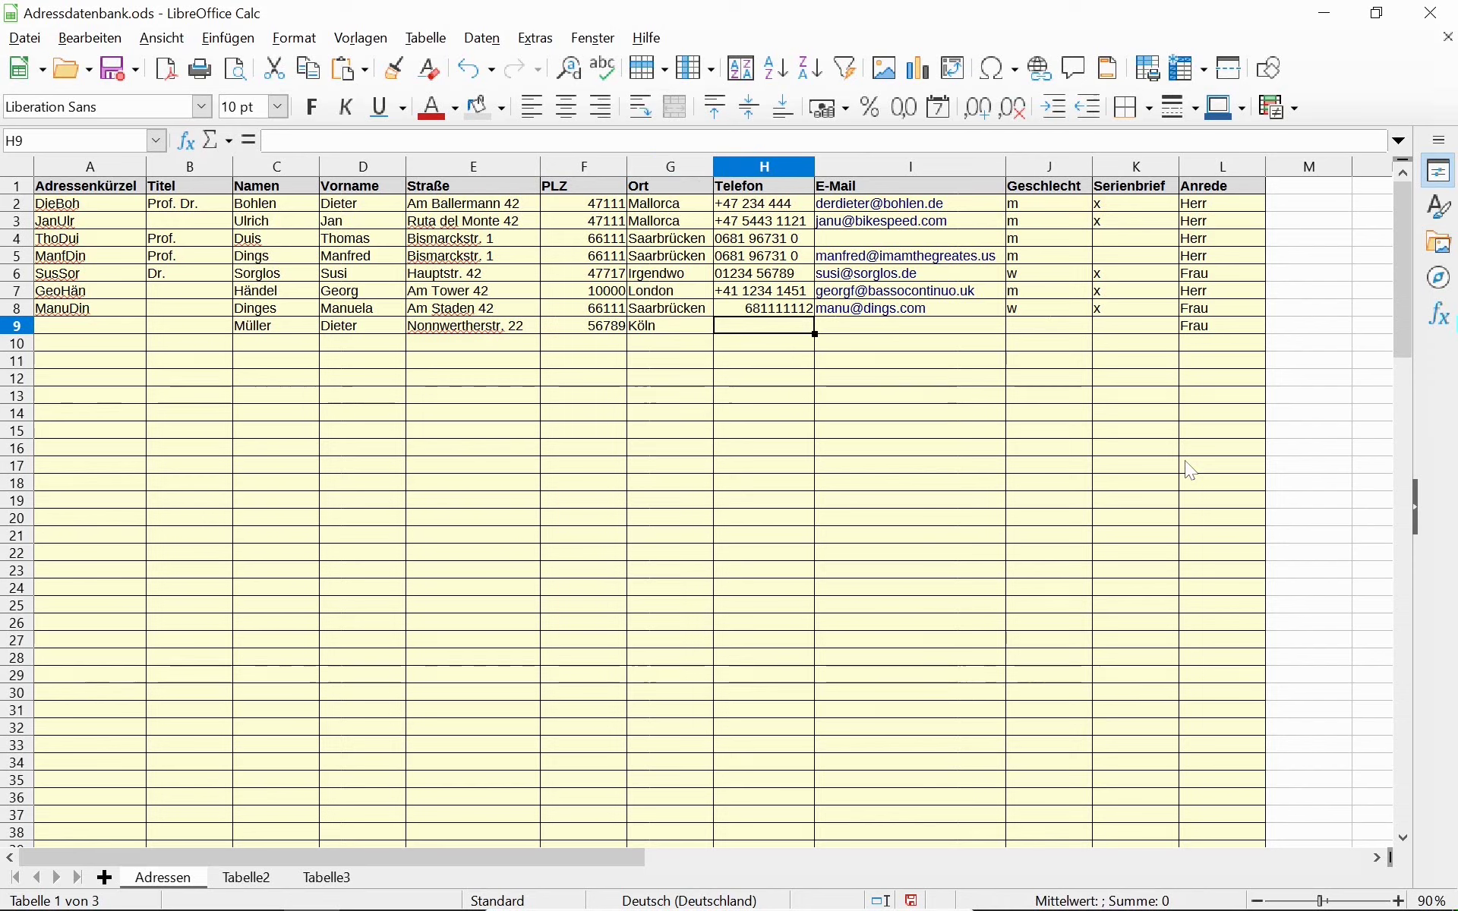
pyautogui.press('Right')
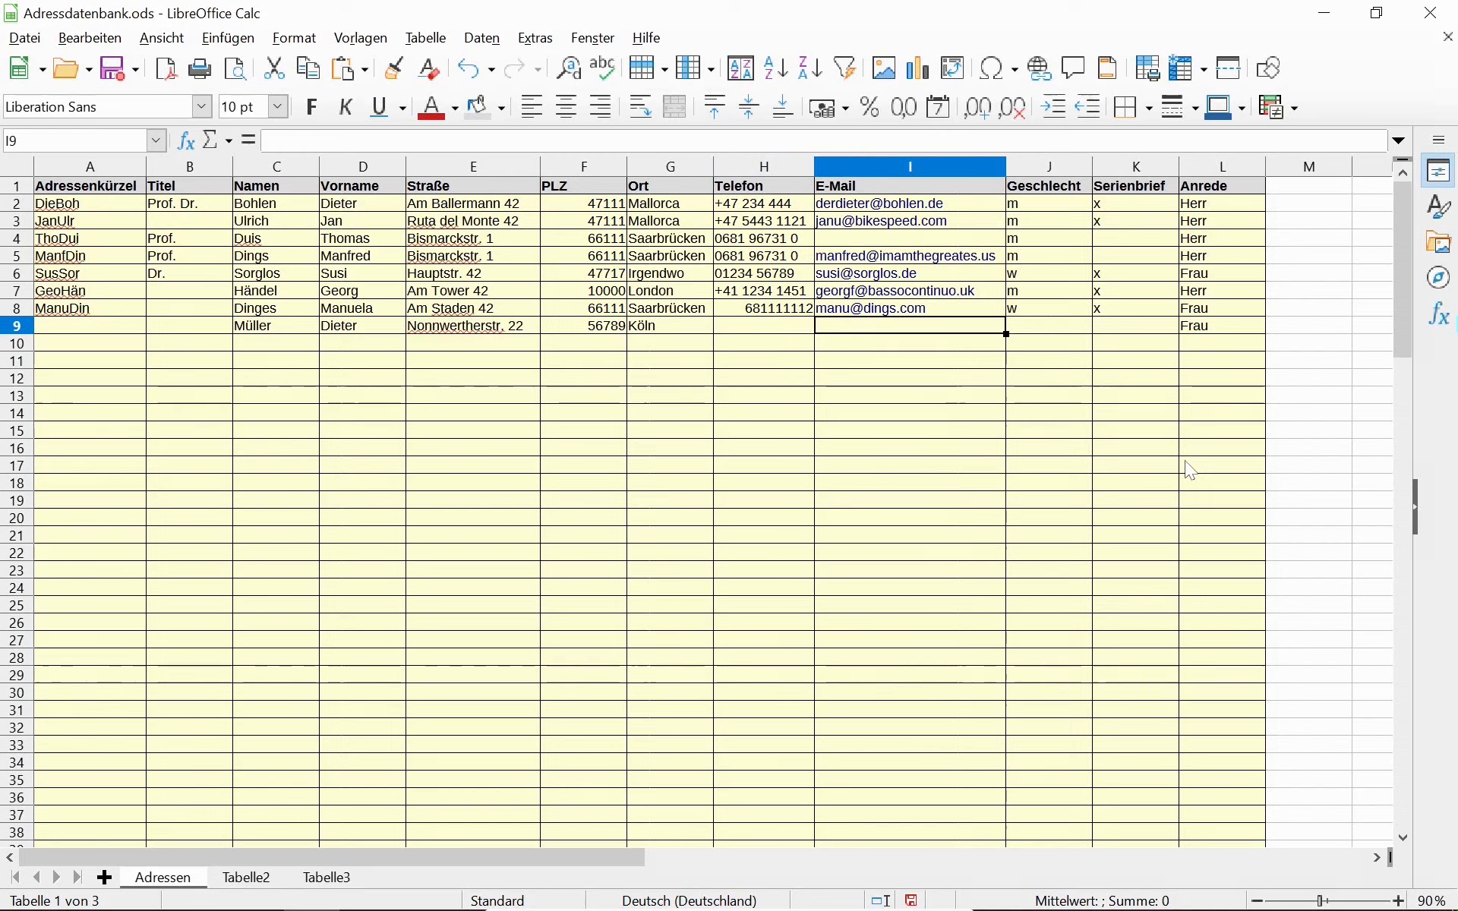
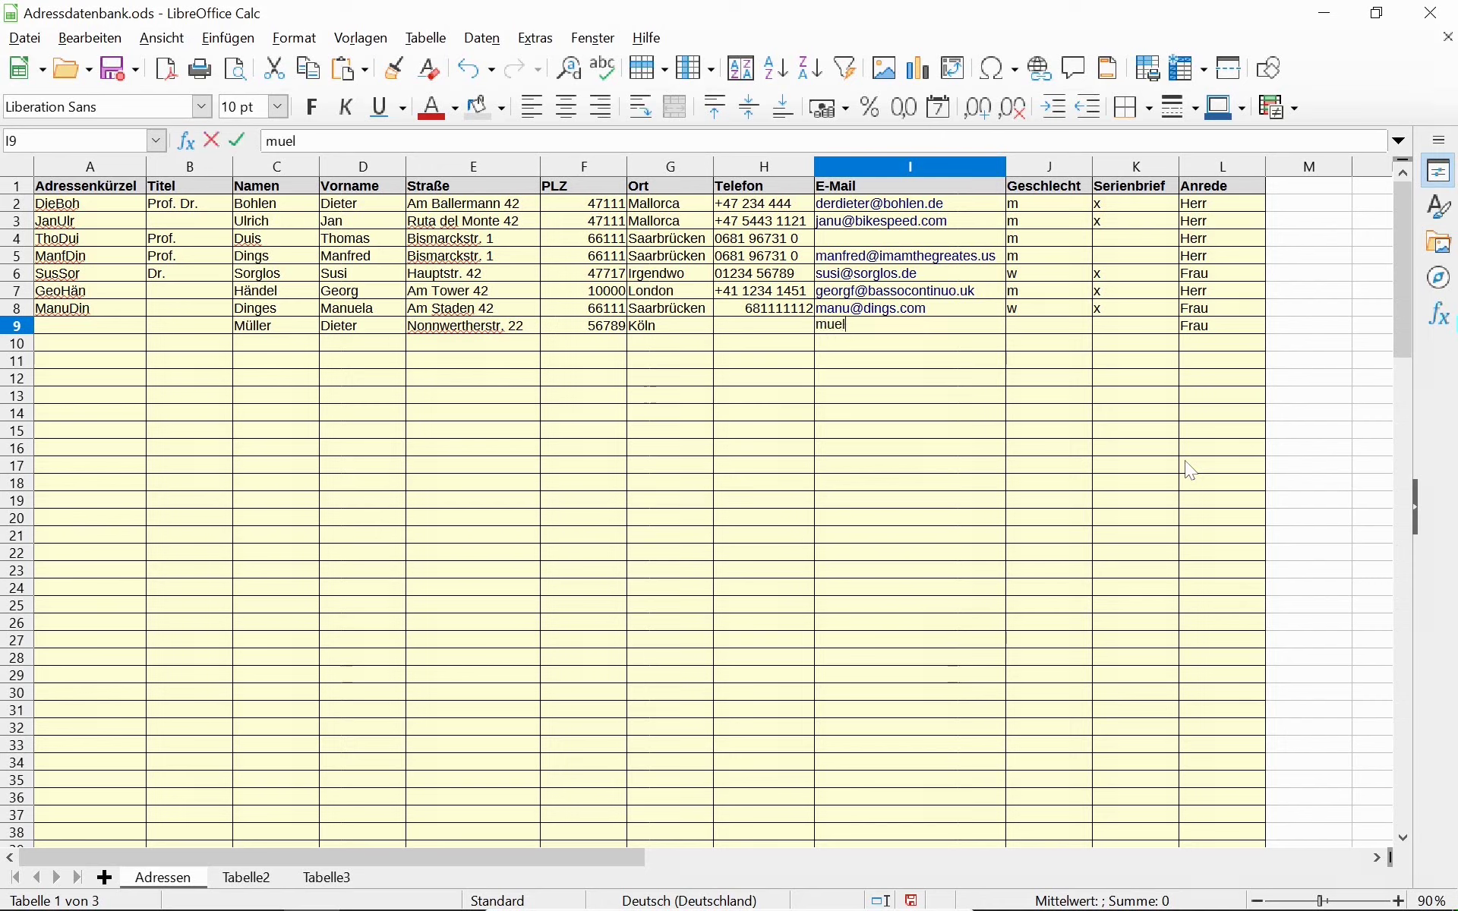
pyautogui.press('Tab')
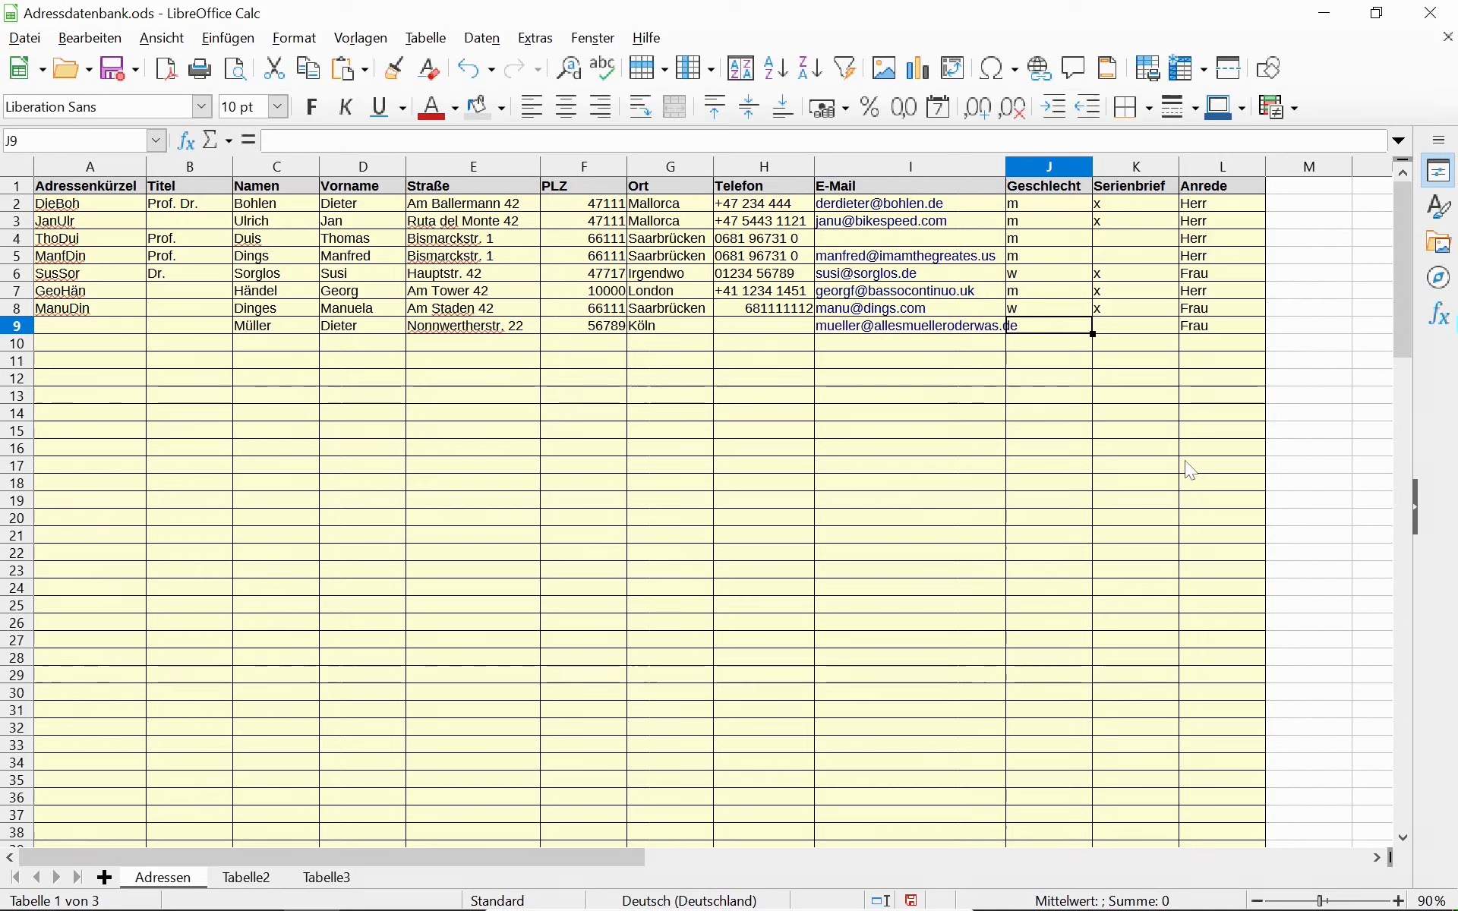
pyautogui.write('m')
pyautogui.press('Tab')
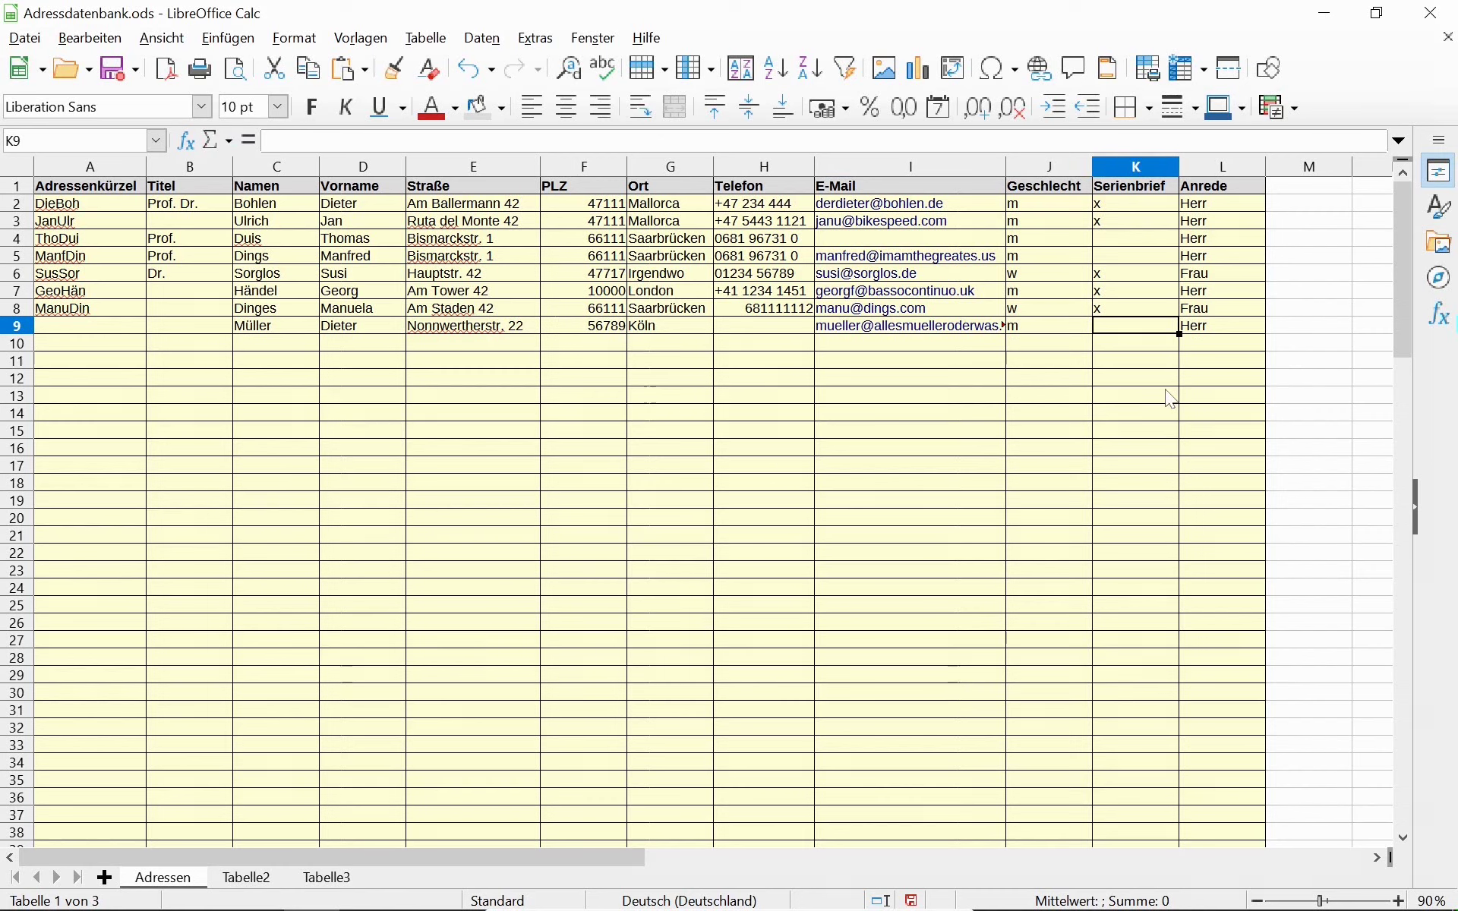
# Autofit the E-Mail column width and enter the title Dr. in B9.
pyautogui.click(960, 164)
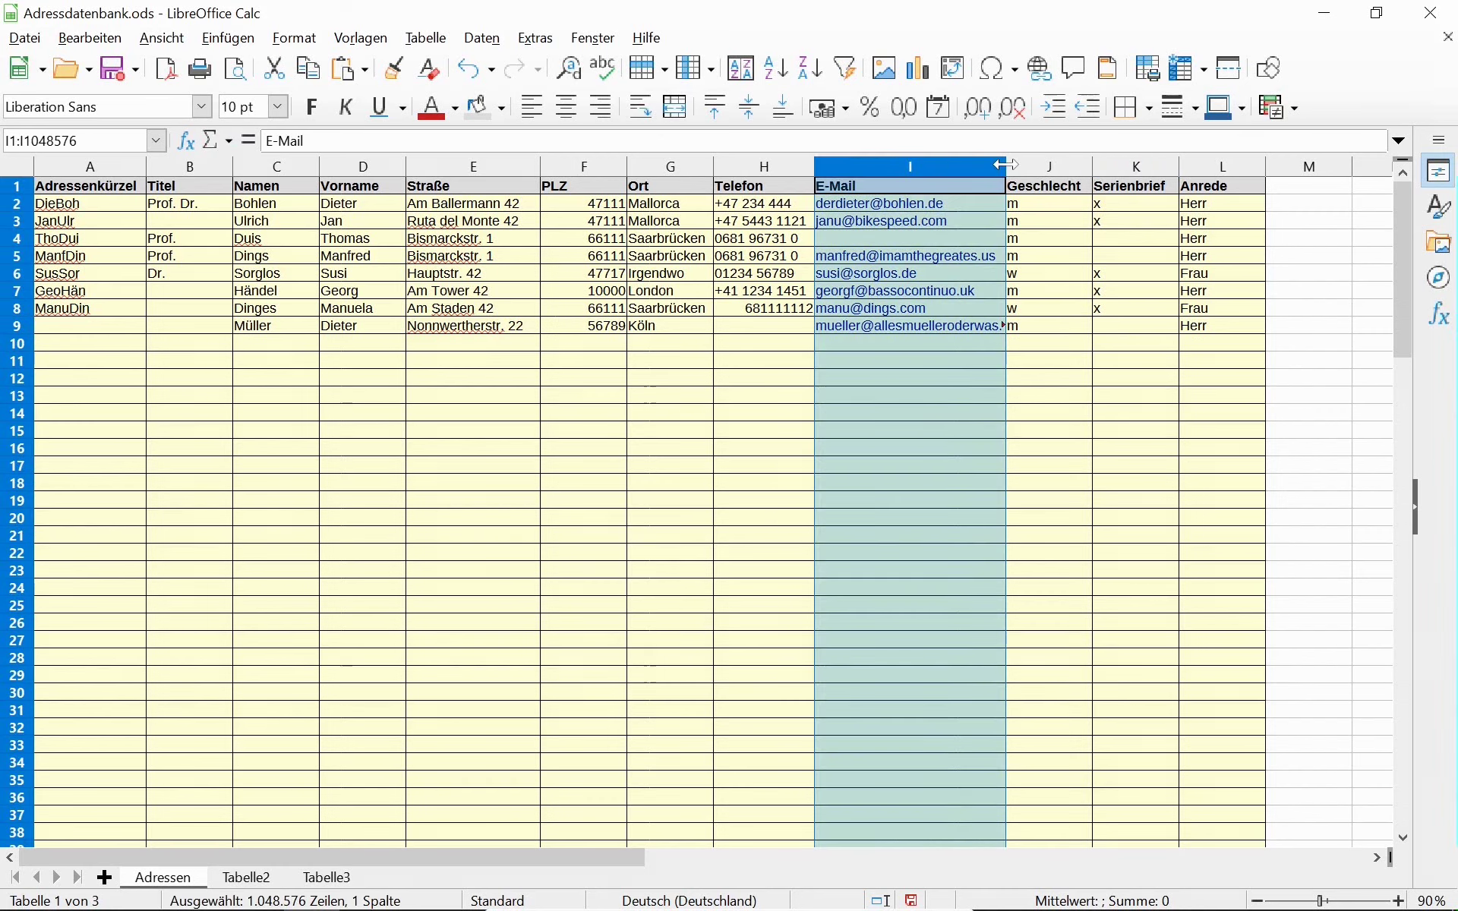
pyautogui.doubleClick(1005, 164)
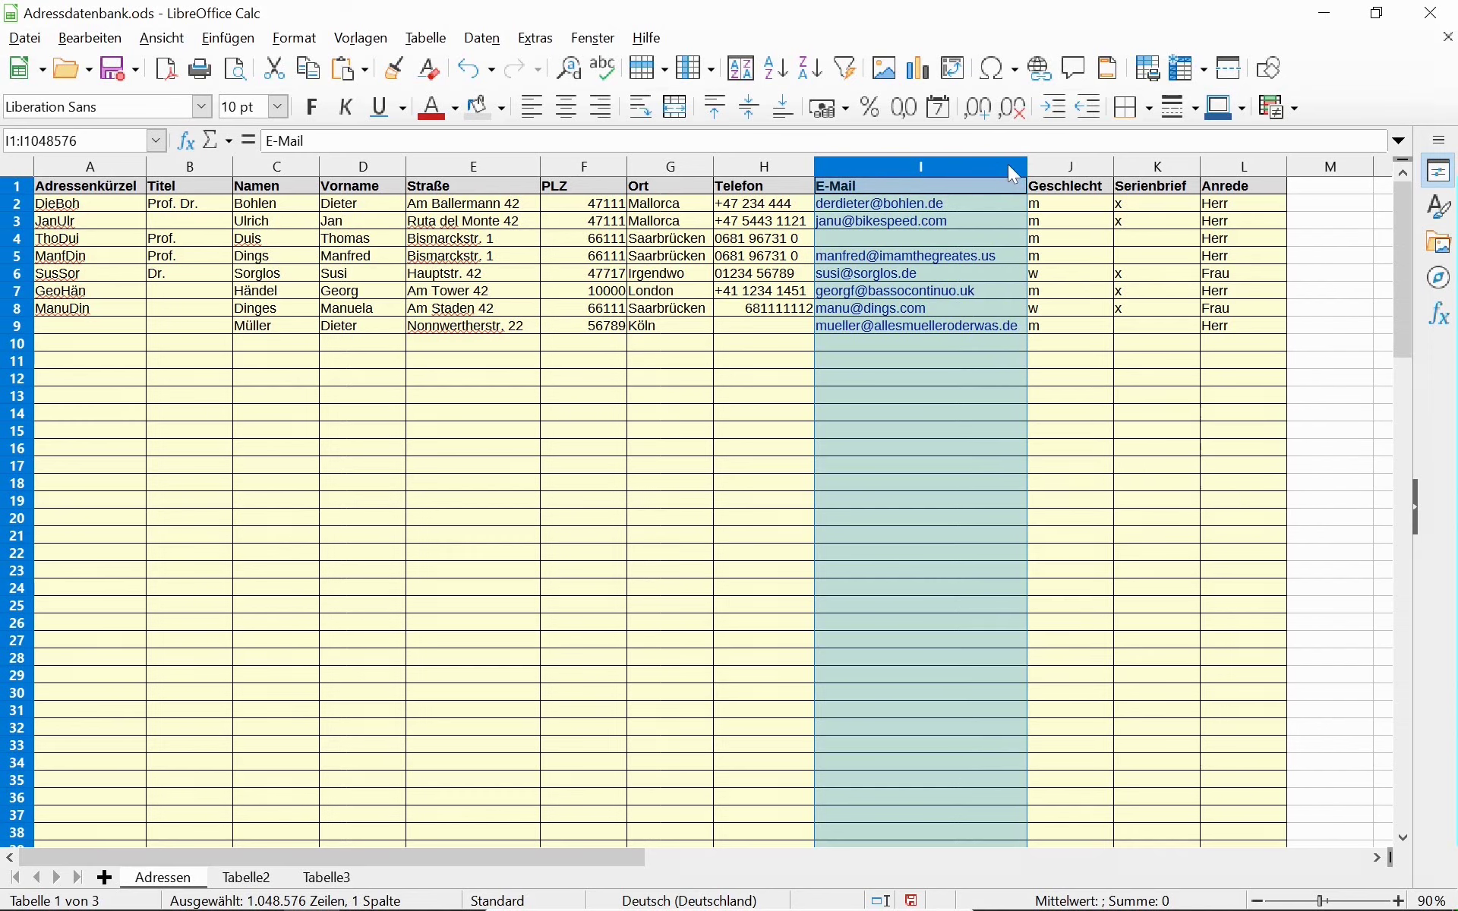
pyautogui.click(220, 326)
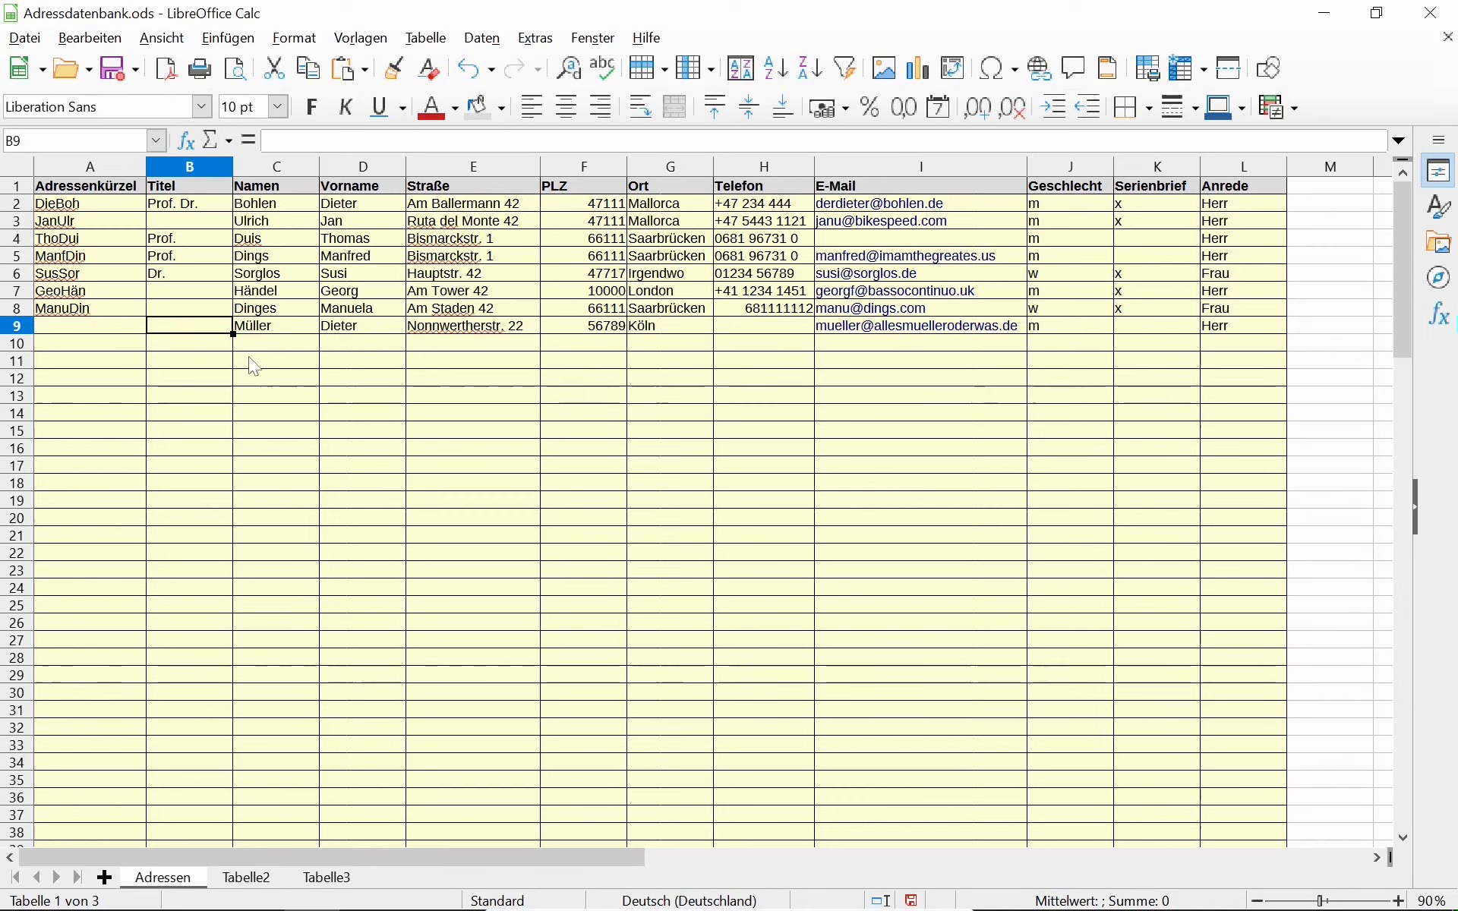
pyautogui.write('Dr.')
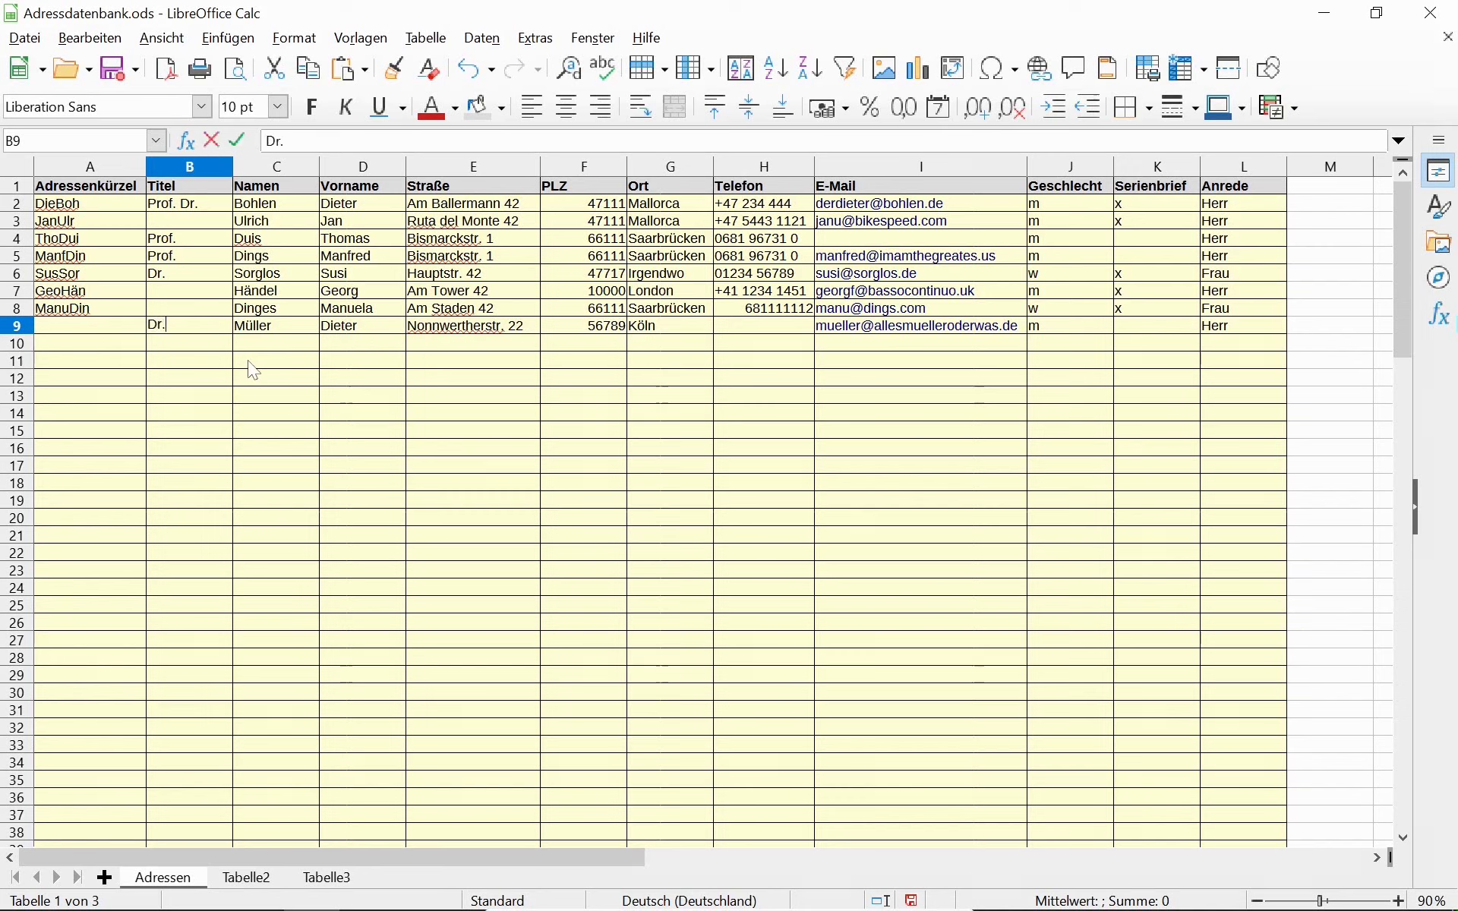
pyautogui.press('Return')
pyautogui.press('Up')
# Enter row 9's address abbreviation in A9 and compare it with other rows.
pyautogui.press('Left')
pyautogui.write('DieMül')
pyautogui.press('Return')
pyautogui.press('Up')
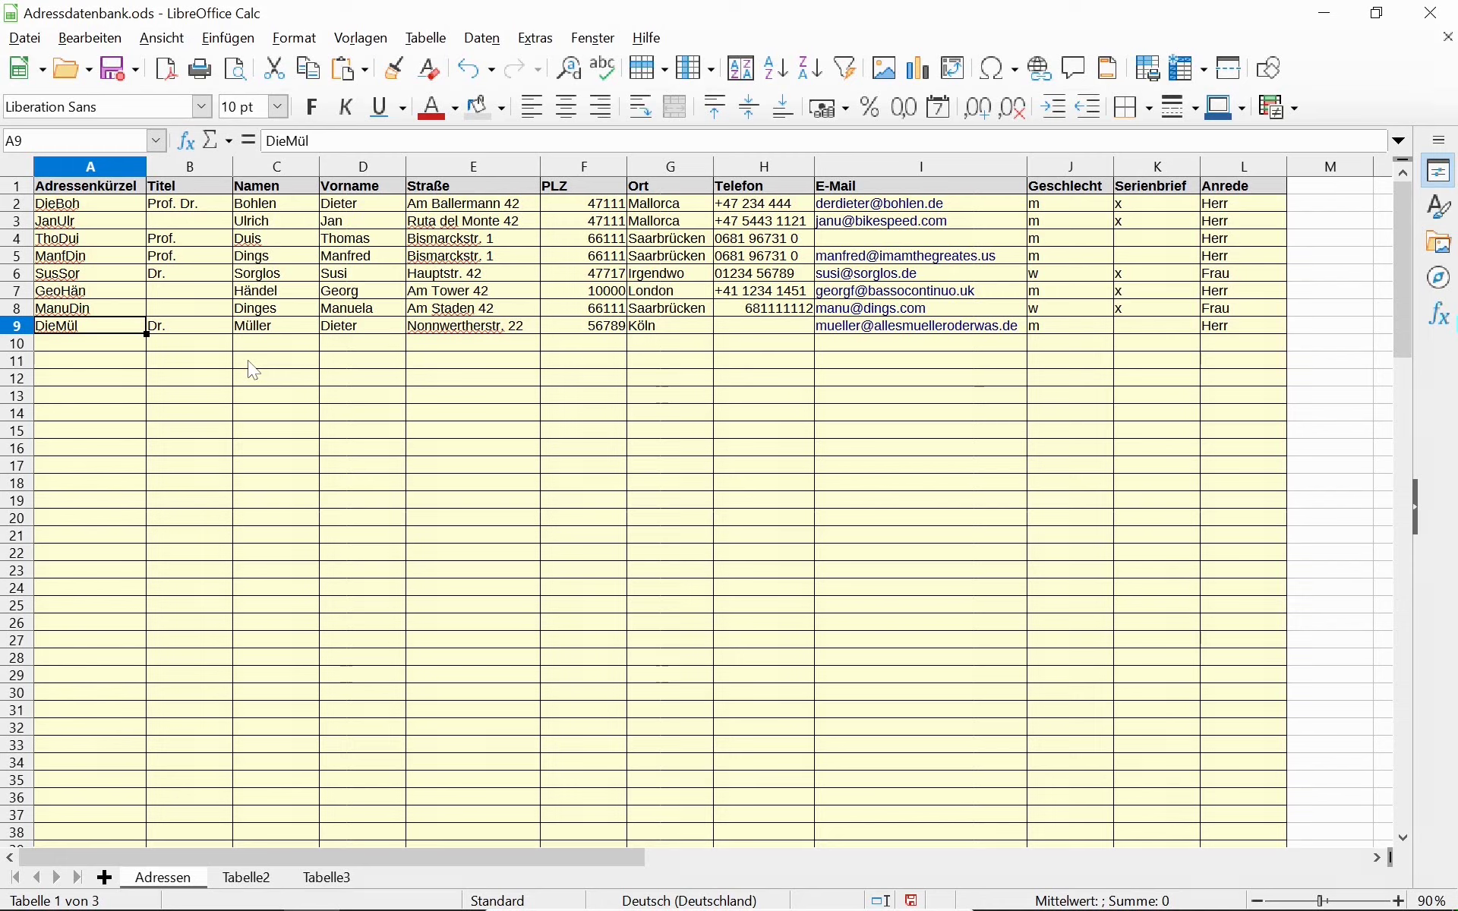
pyautogui.press('Right')
pyautogui.press('Right')
pyautogui.press('Right')
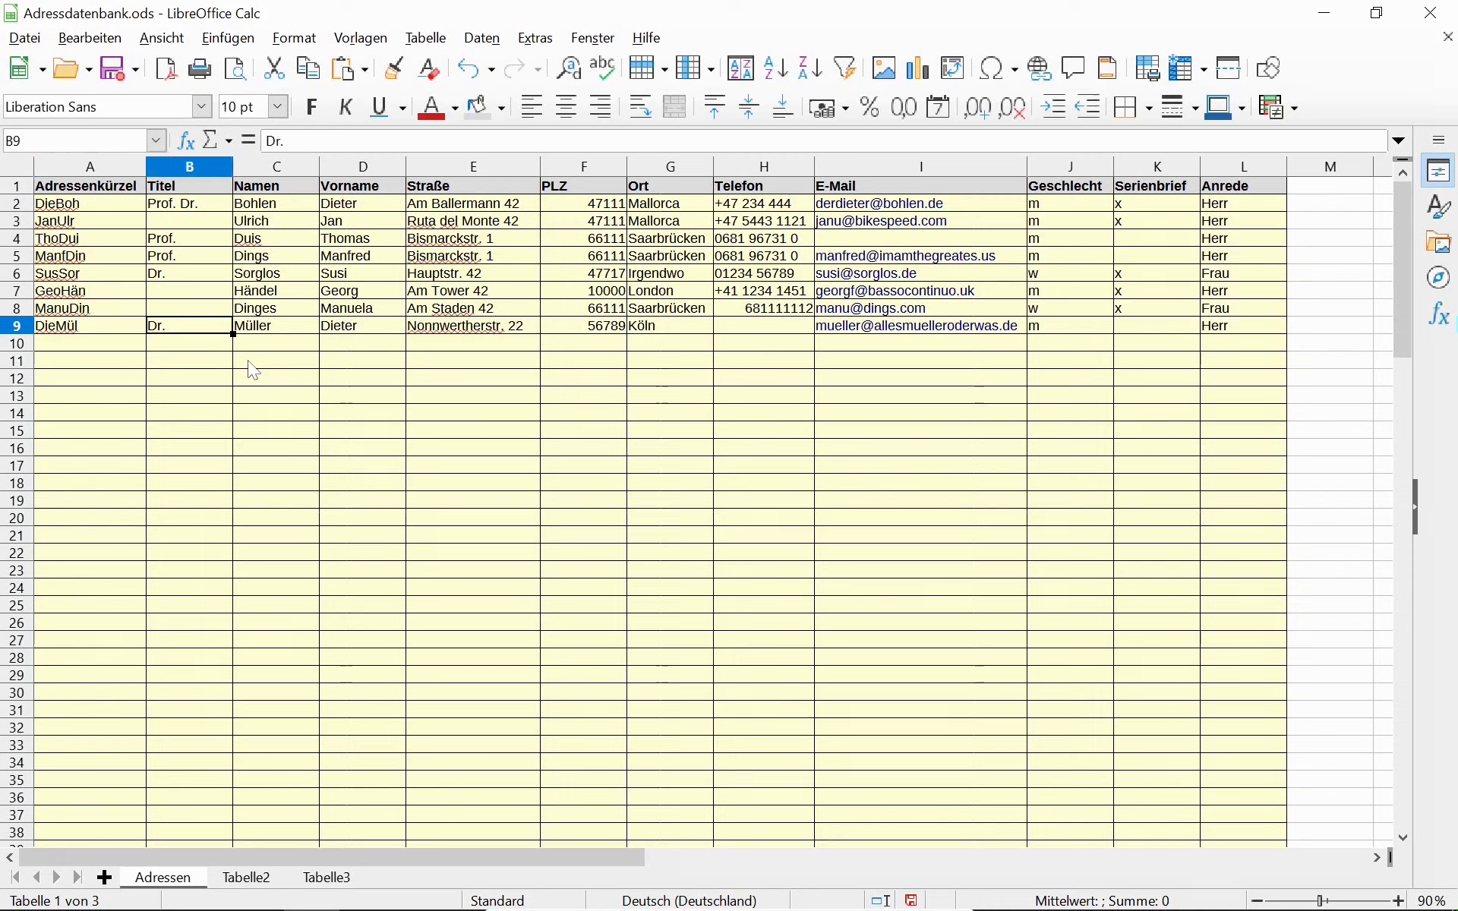
pyautogui.press('Left')
pyautogui.press('Right')
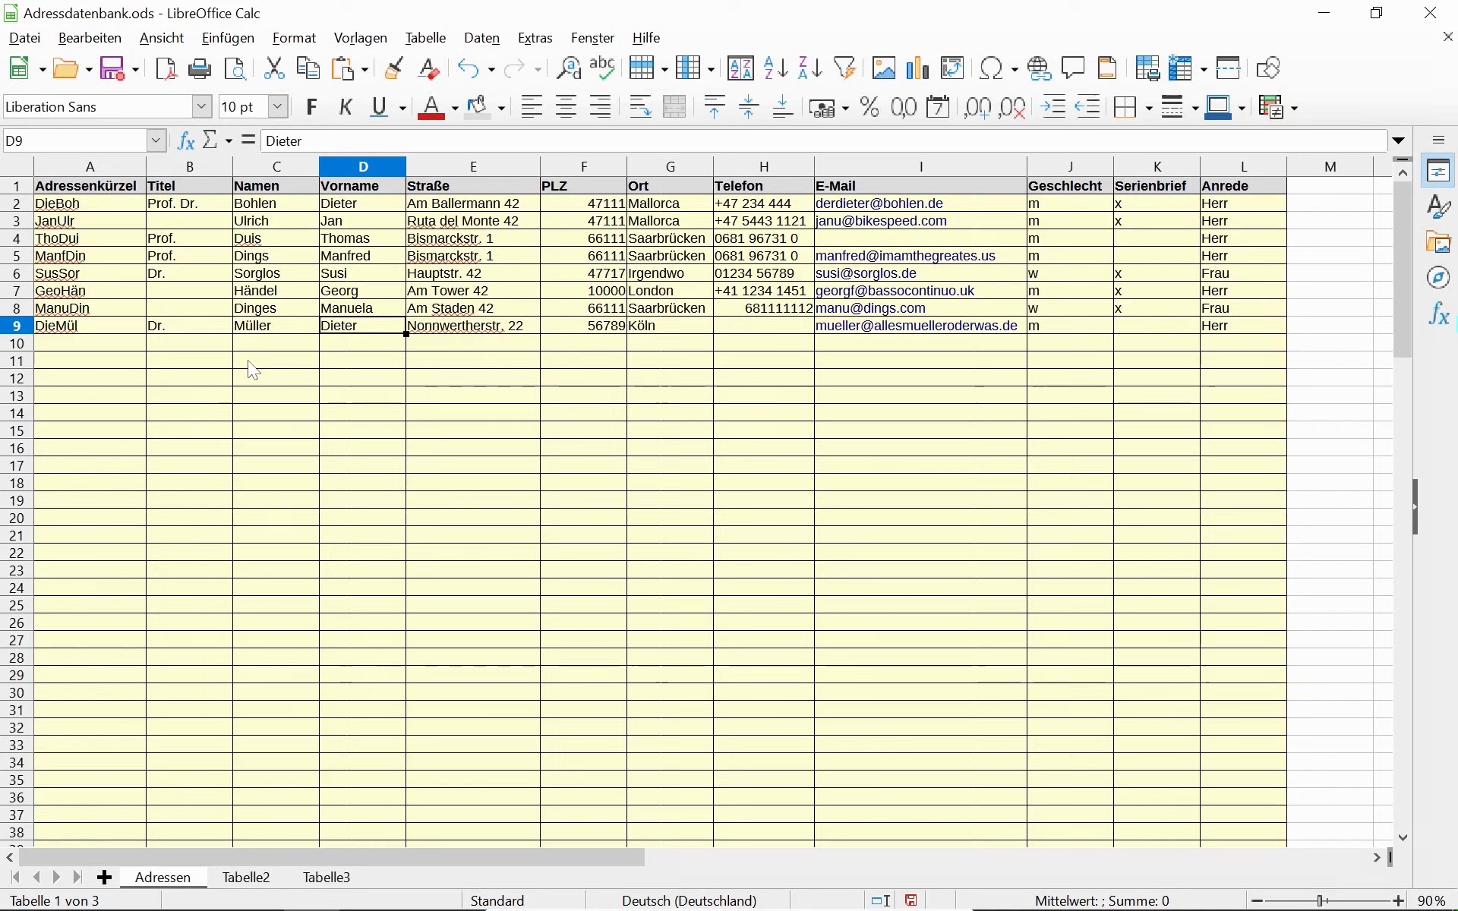
pyautogui.press('Left')
pyautogui.press('Left')
pyautogui.press('Left')
pyautogui.press('Up')
pyautogui.press('Up')
pyautogui.press('Up')
pyautogui.press('Up')
pyautogui.press('Up')
pyautogui.press('Up')
pyautogui.press('Up')
pyautogui.press('Down')
pyautogui.press('Down')
pyautogui.press('Down')
pyautogui.press('Down')
pyautogui.press('Down')
pyautogui.press('Down')
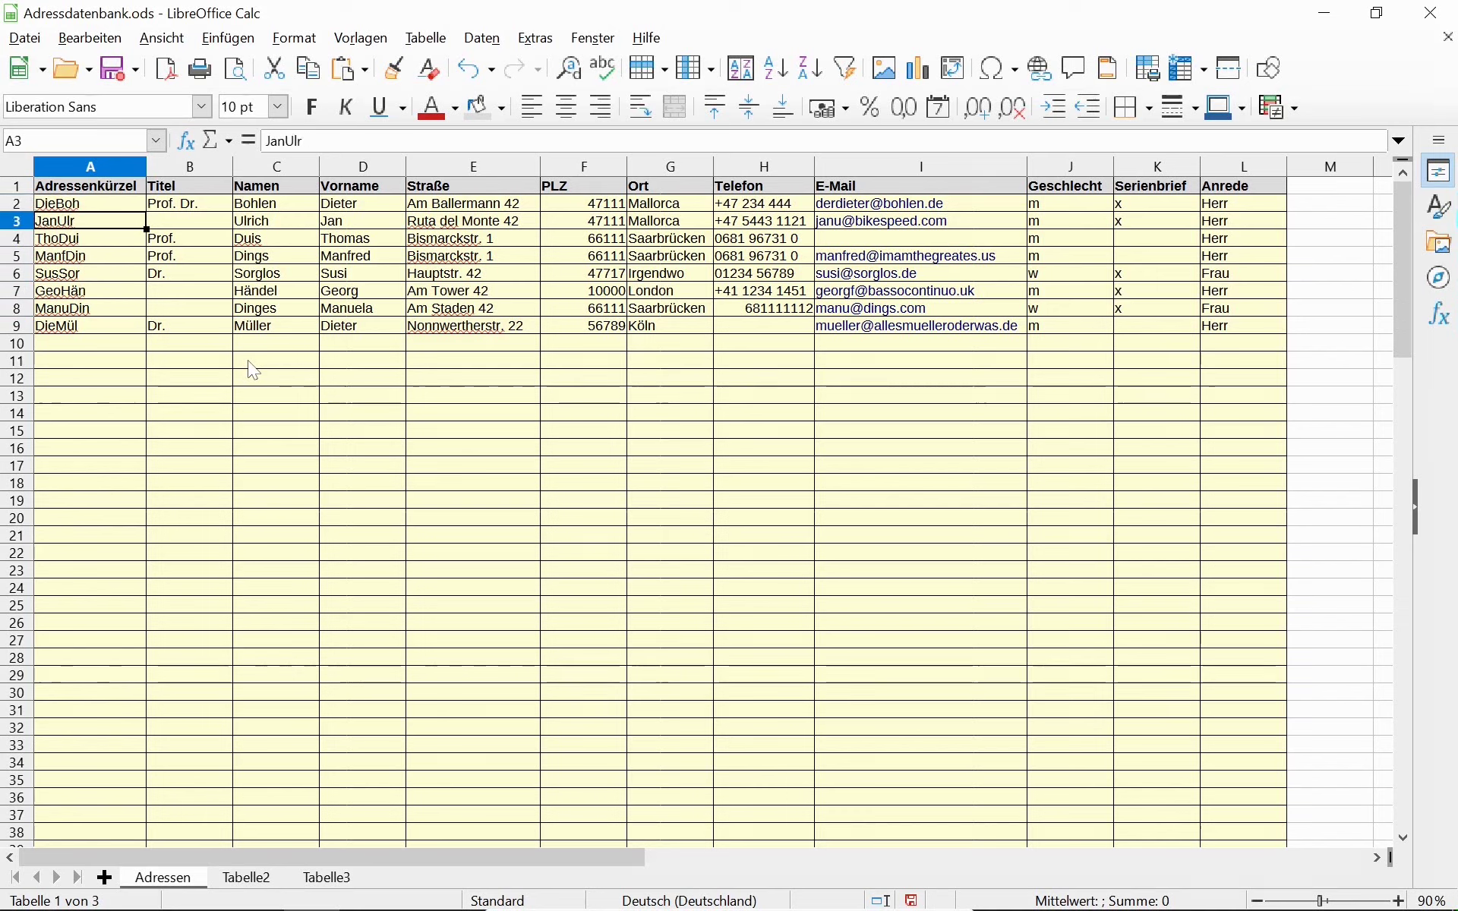
pyautogui.press('Down')
pyautogui.press('Right')
pyautogui.press('Down')
pyautogui.press('Up')
pyautogui.press('Right')
pyautogui.press('Right')
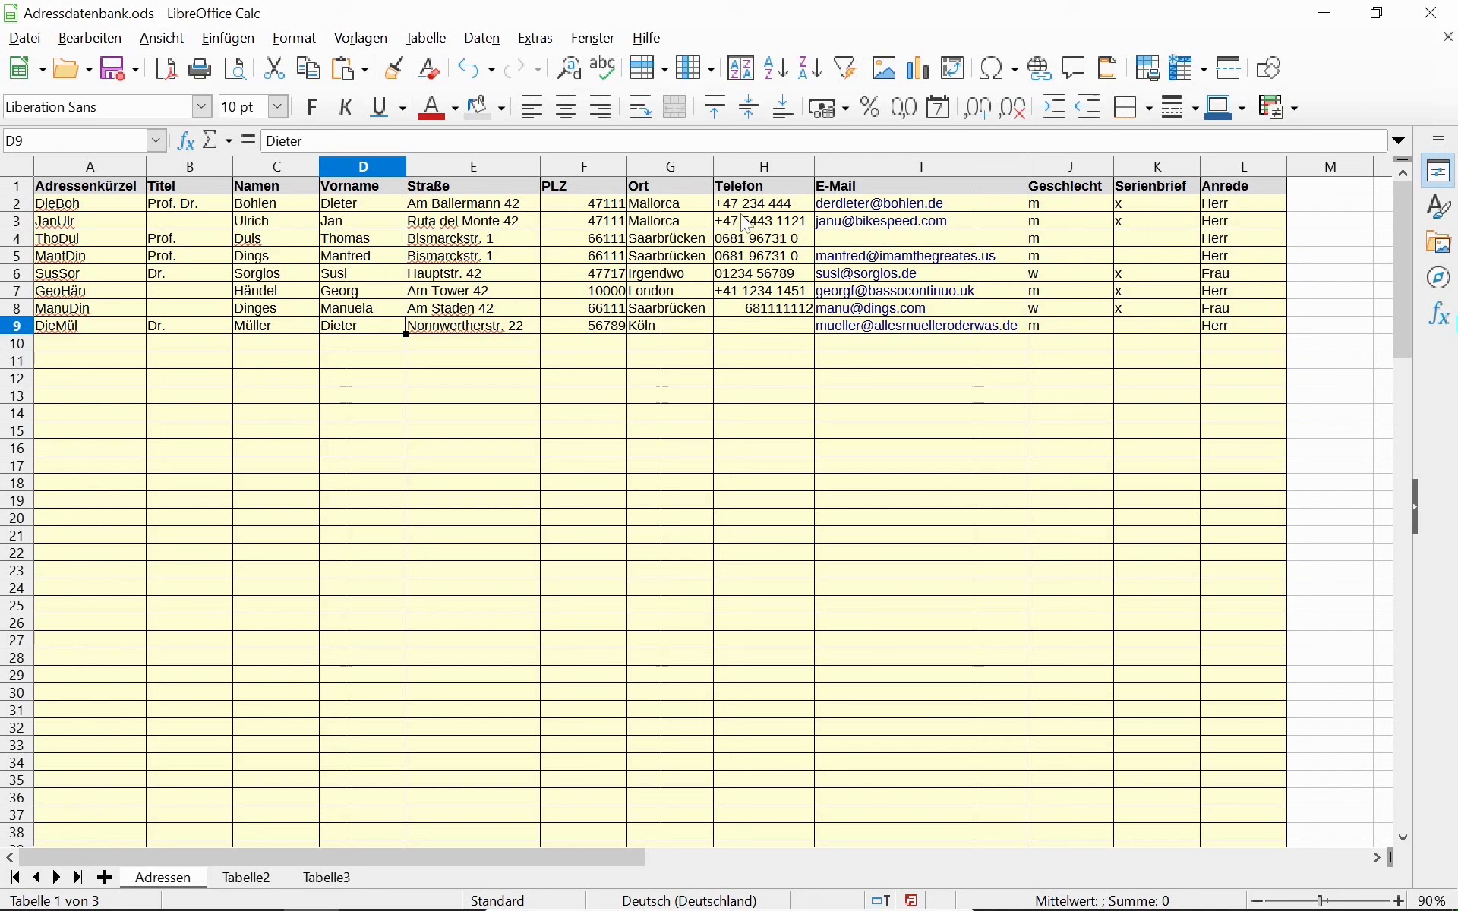
# Insert three empty columns before the Geschlecht column.
pyautogui.click(1060, 161)
pyautogui.rightClick(1057, 161)
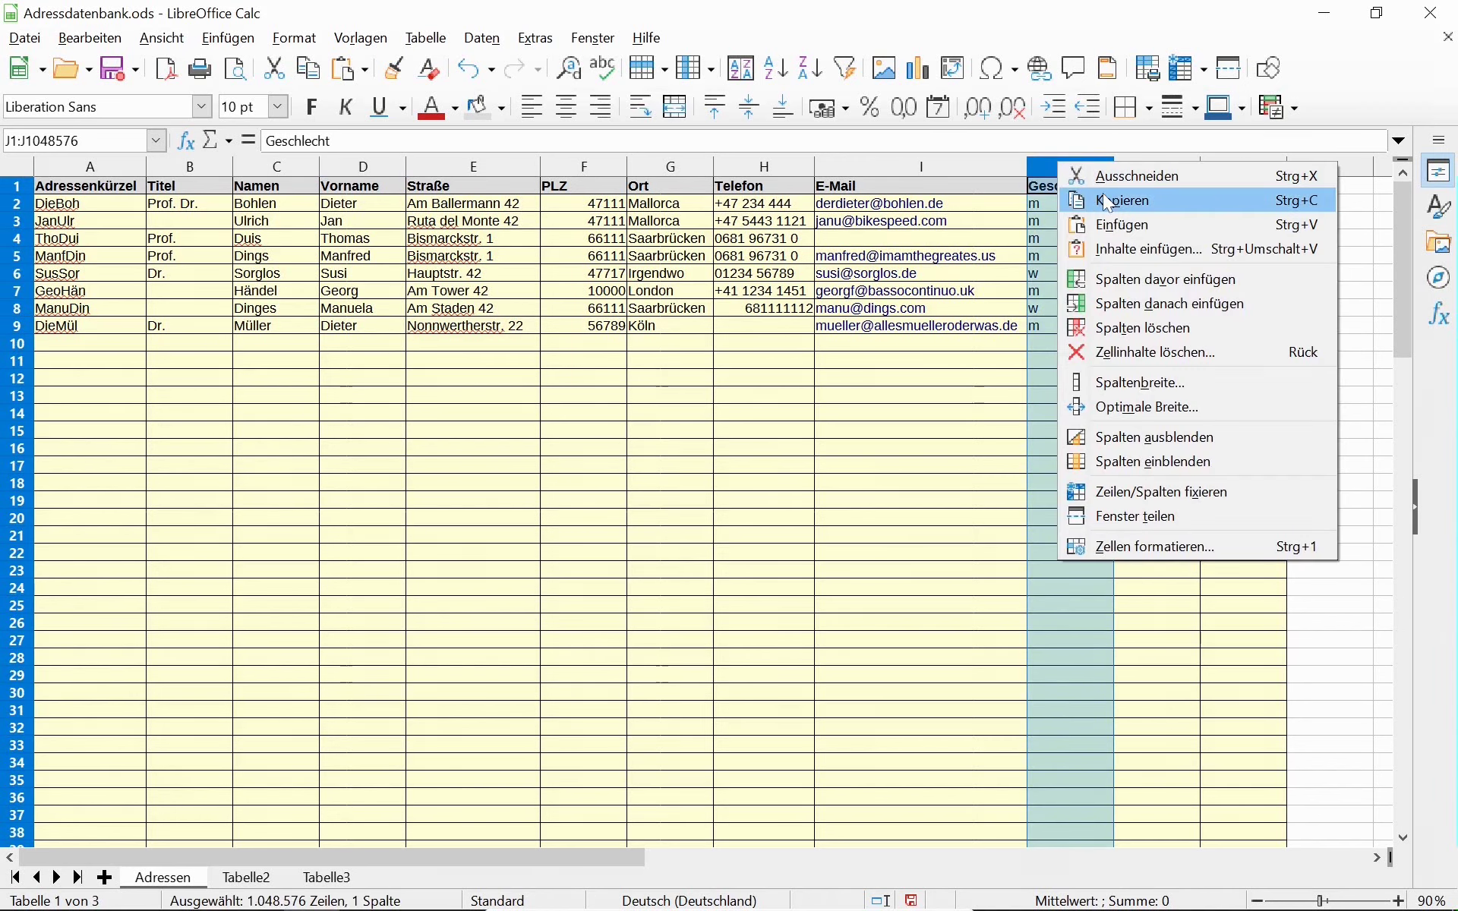
pyautogui.click(1141, 281)
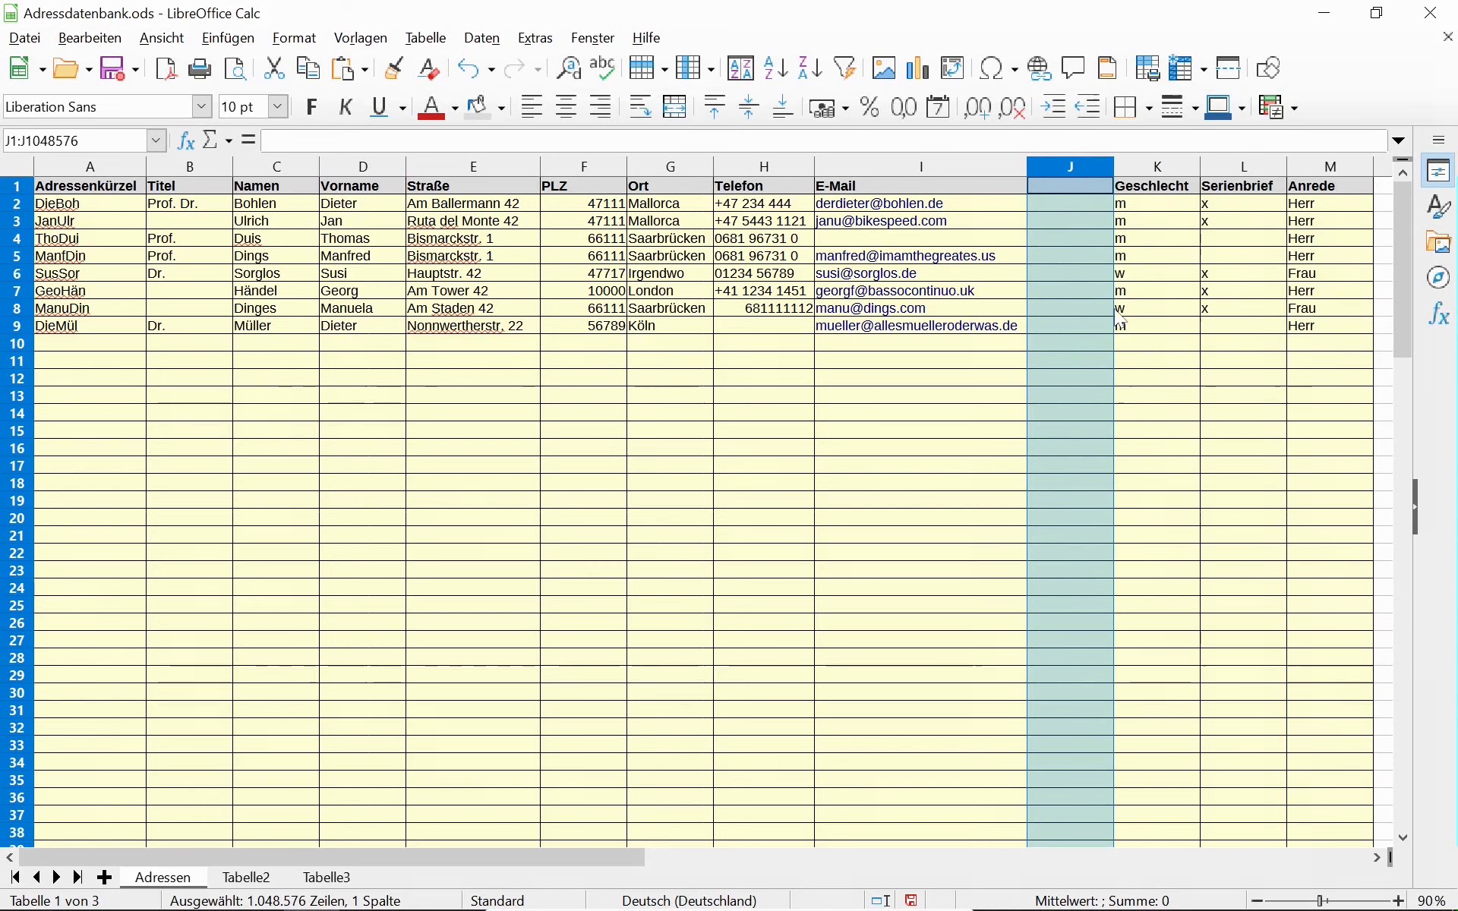
pyautogui.rightClick(1082, 166)
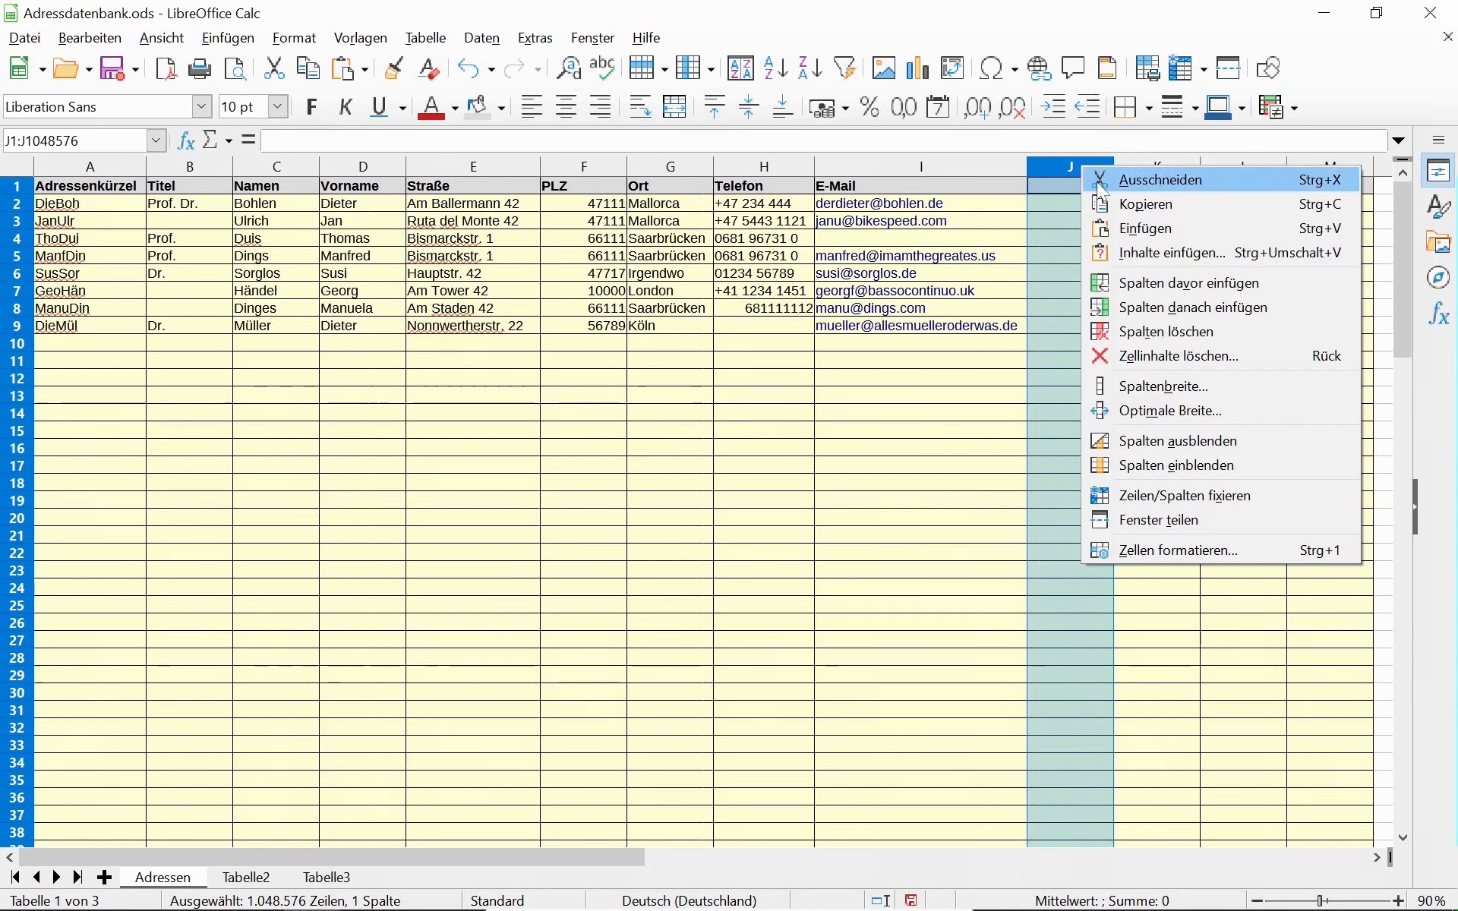
pyautogui.click(1131, 279)
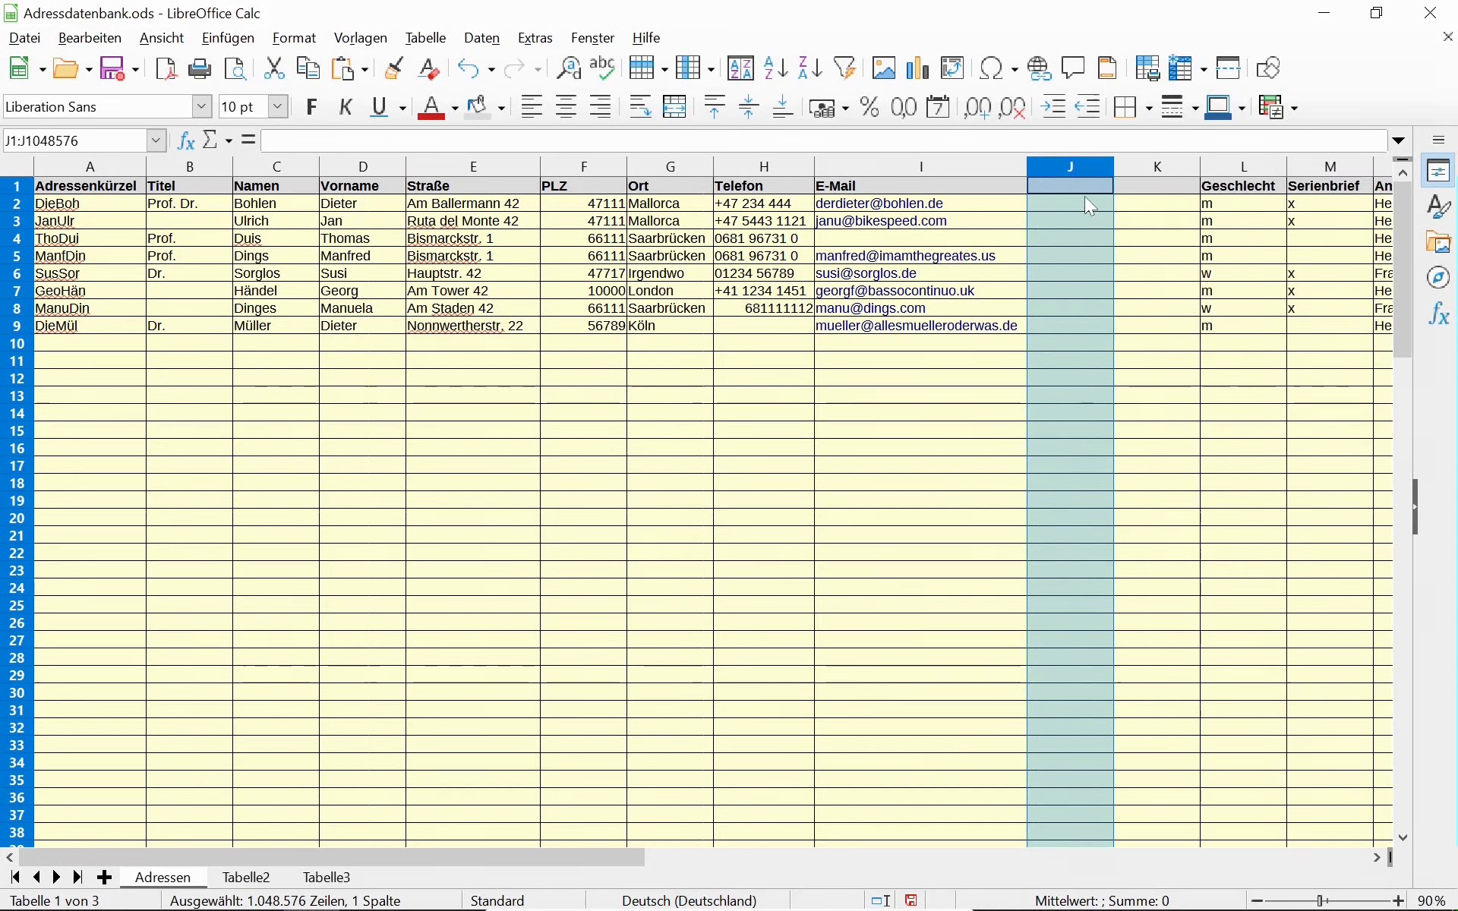
pyautogui.rightClick(1073, 164)
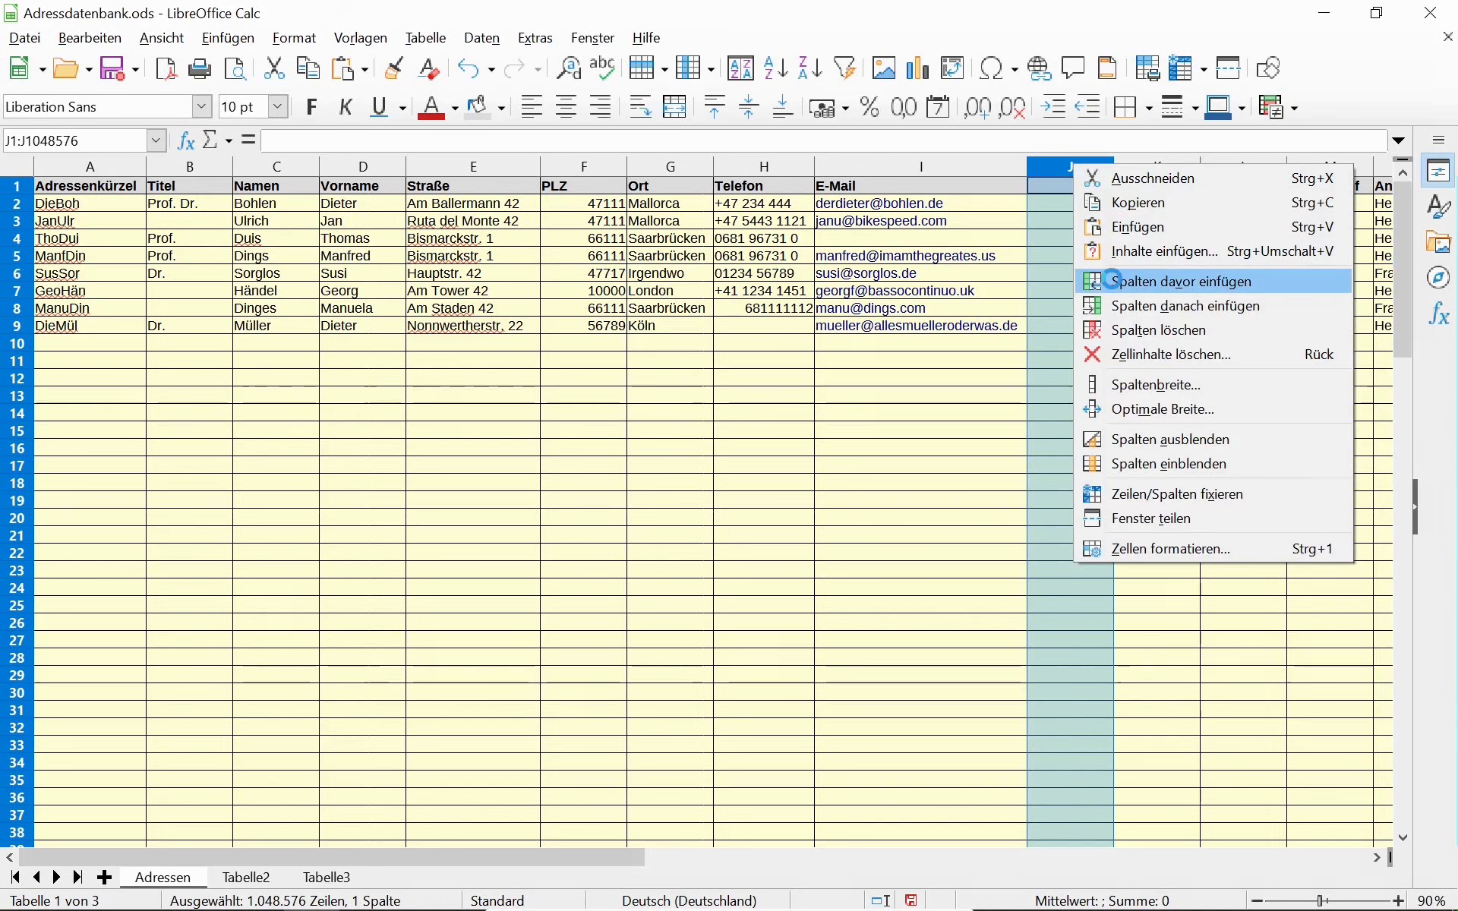
pyautogui.click(1131, 283)
# Head the new columns Instrument 1, Instrument 2 and Schüler in J1:L1.
pyautogui.click(1060, 183)
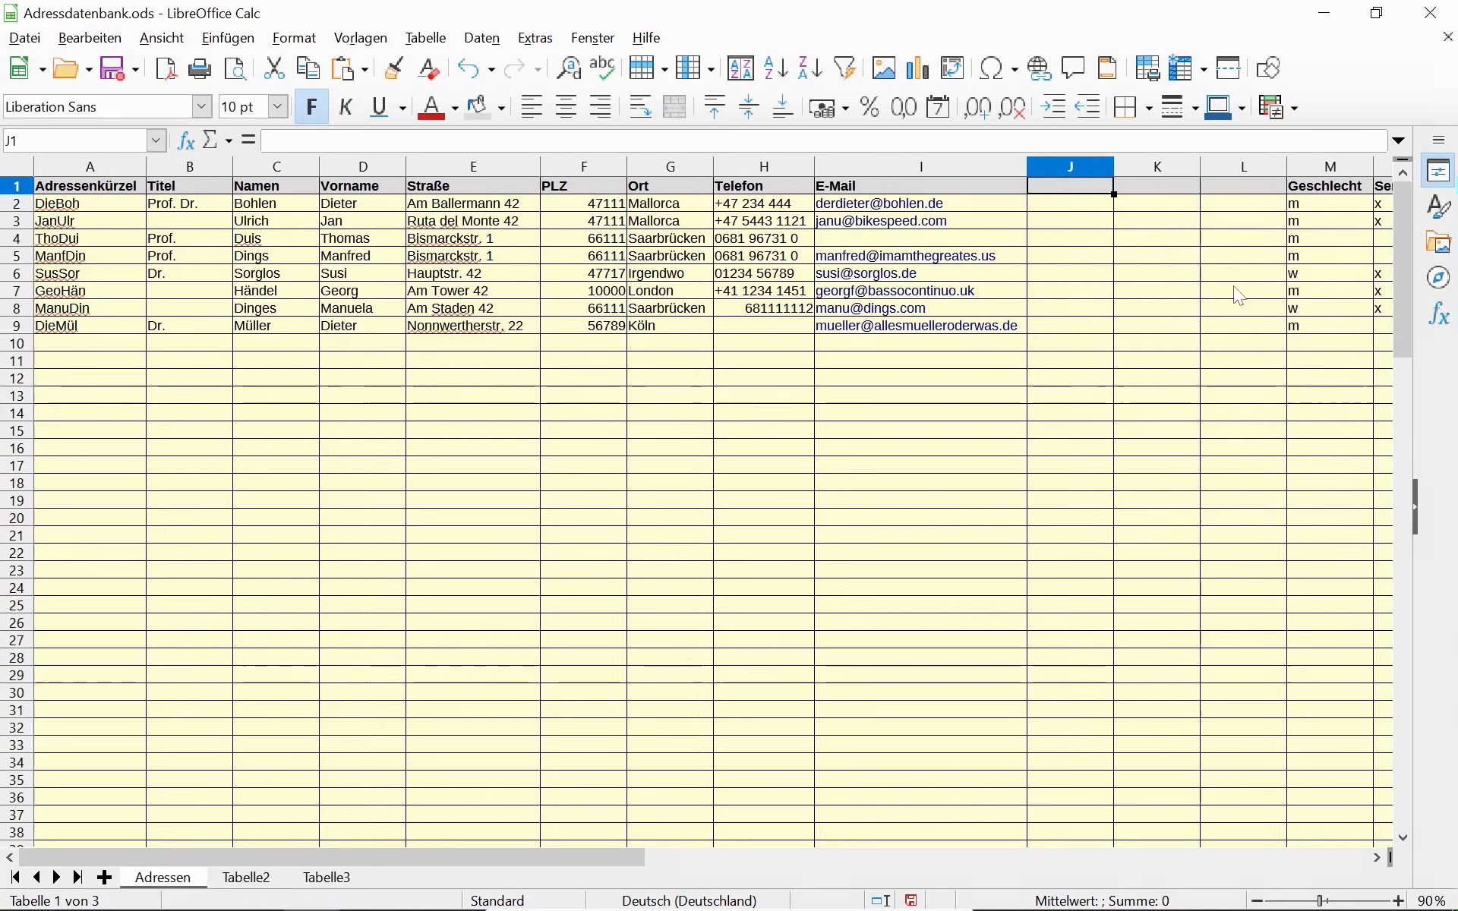
pyautogui.write('I')
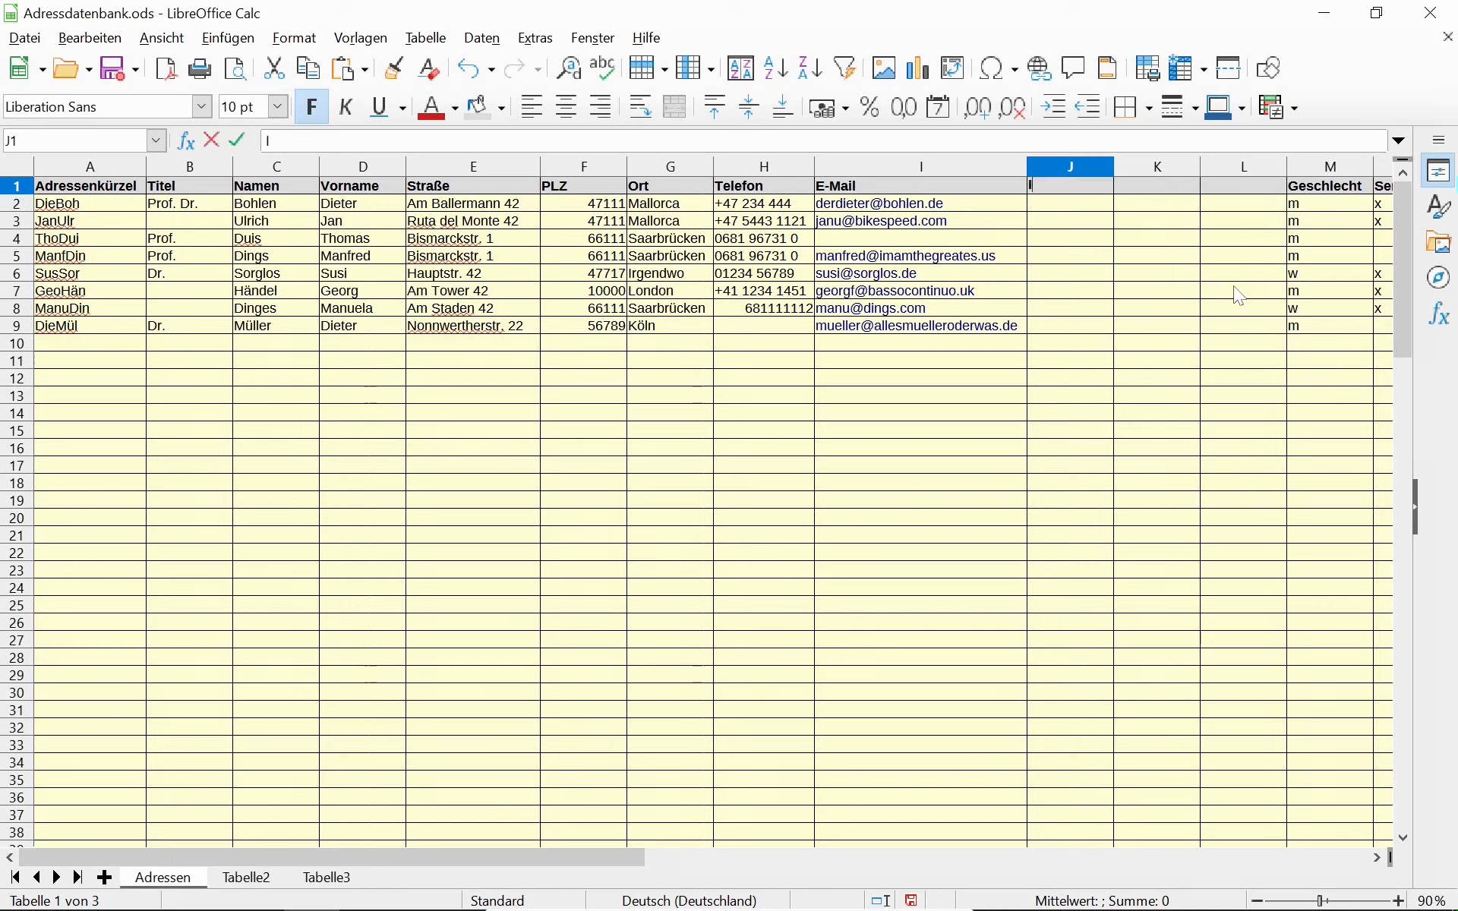
pyautogui.write('nstrument 1')
pyautogui.press('Tab')
pyautogui.write('Instrum')
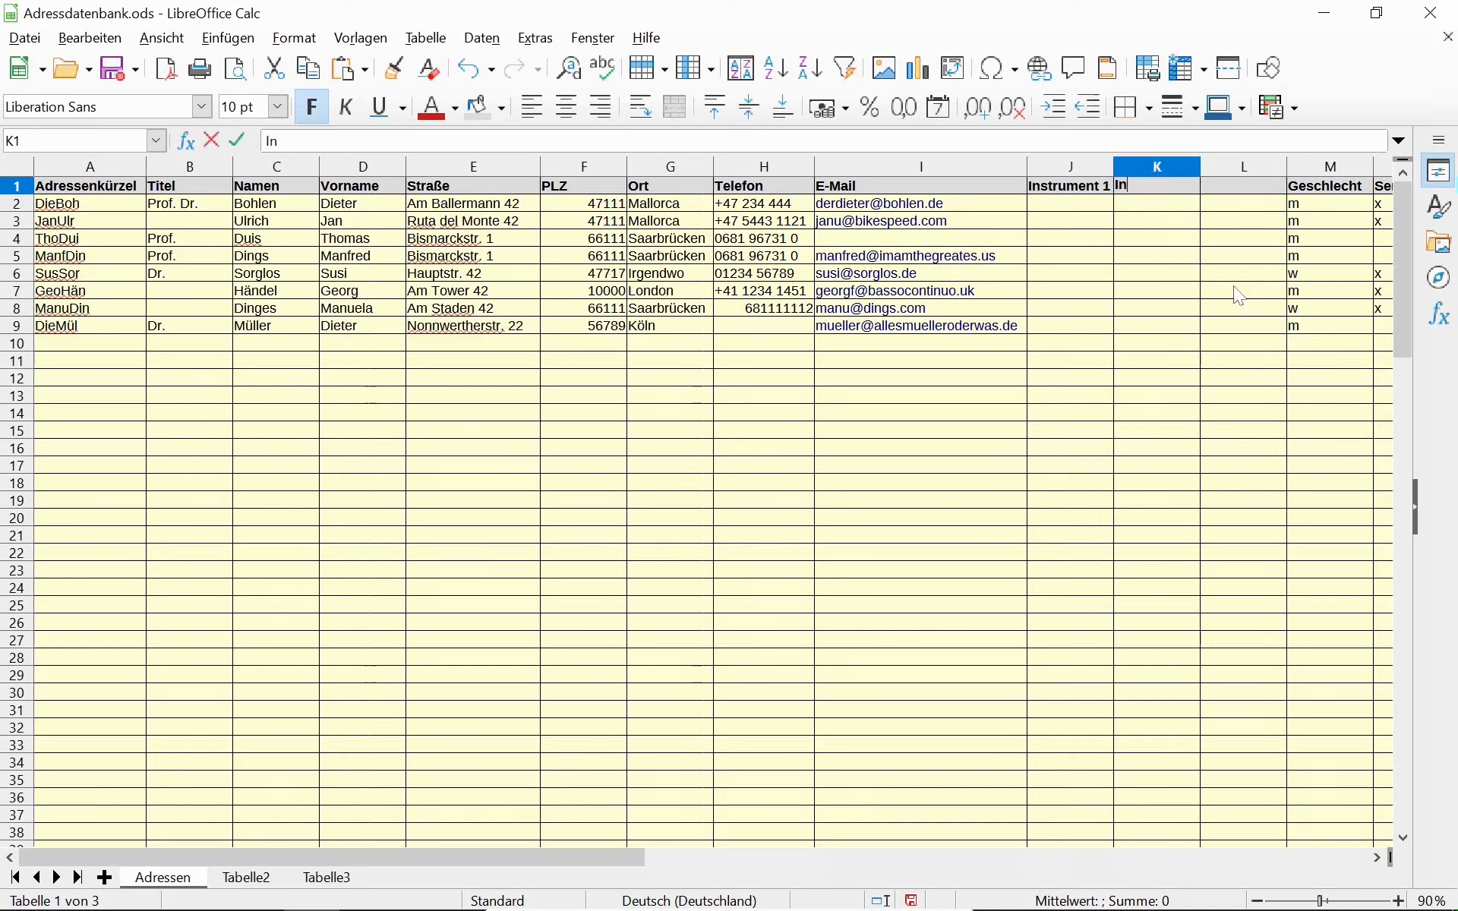
pyautogui.write('en')
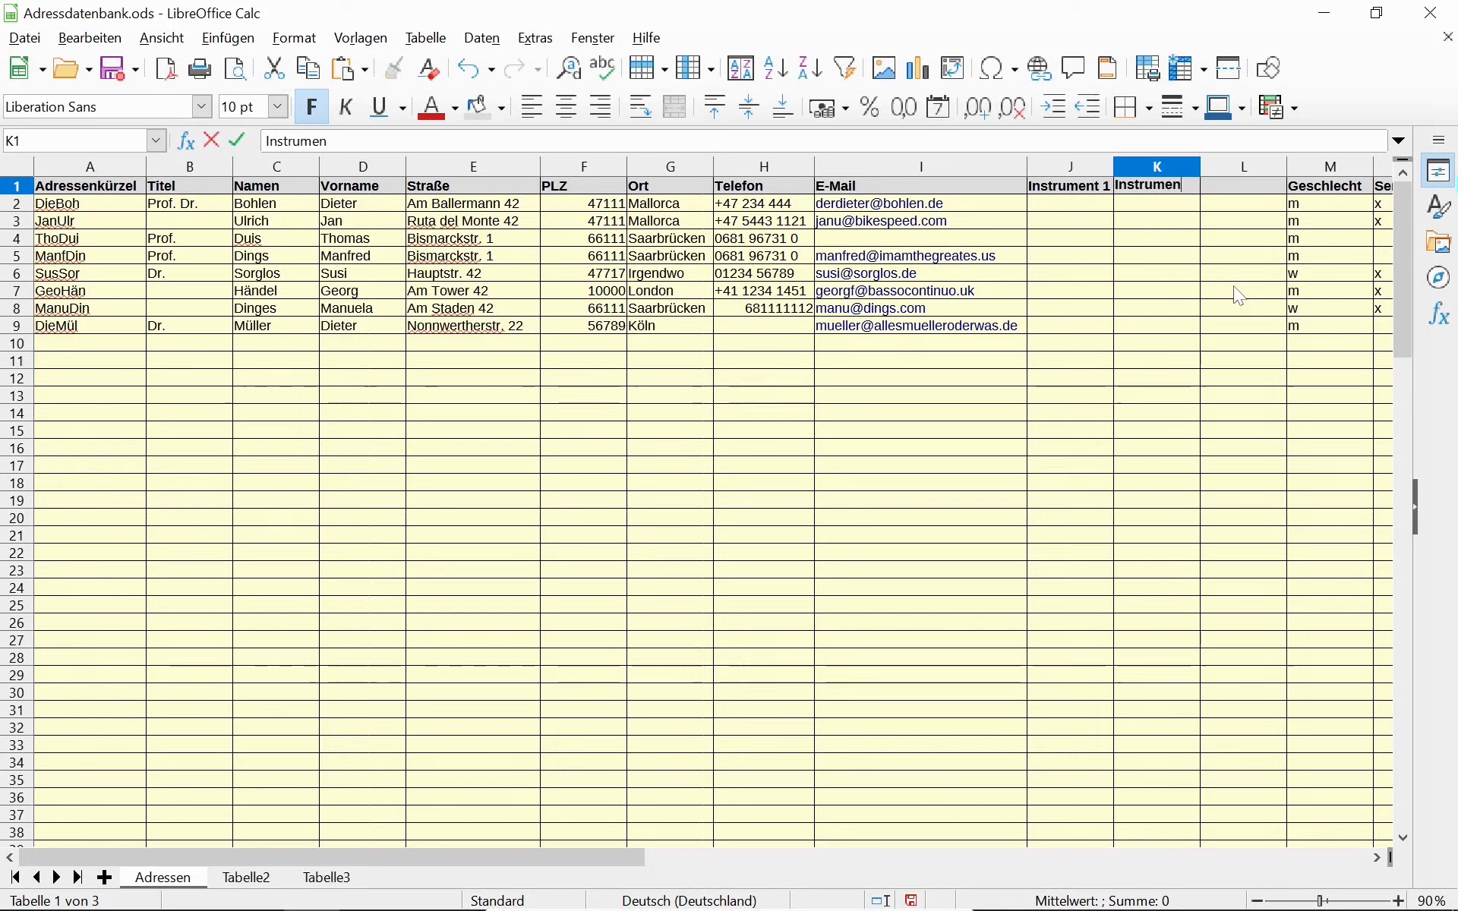
pyautogui.write('t 2')
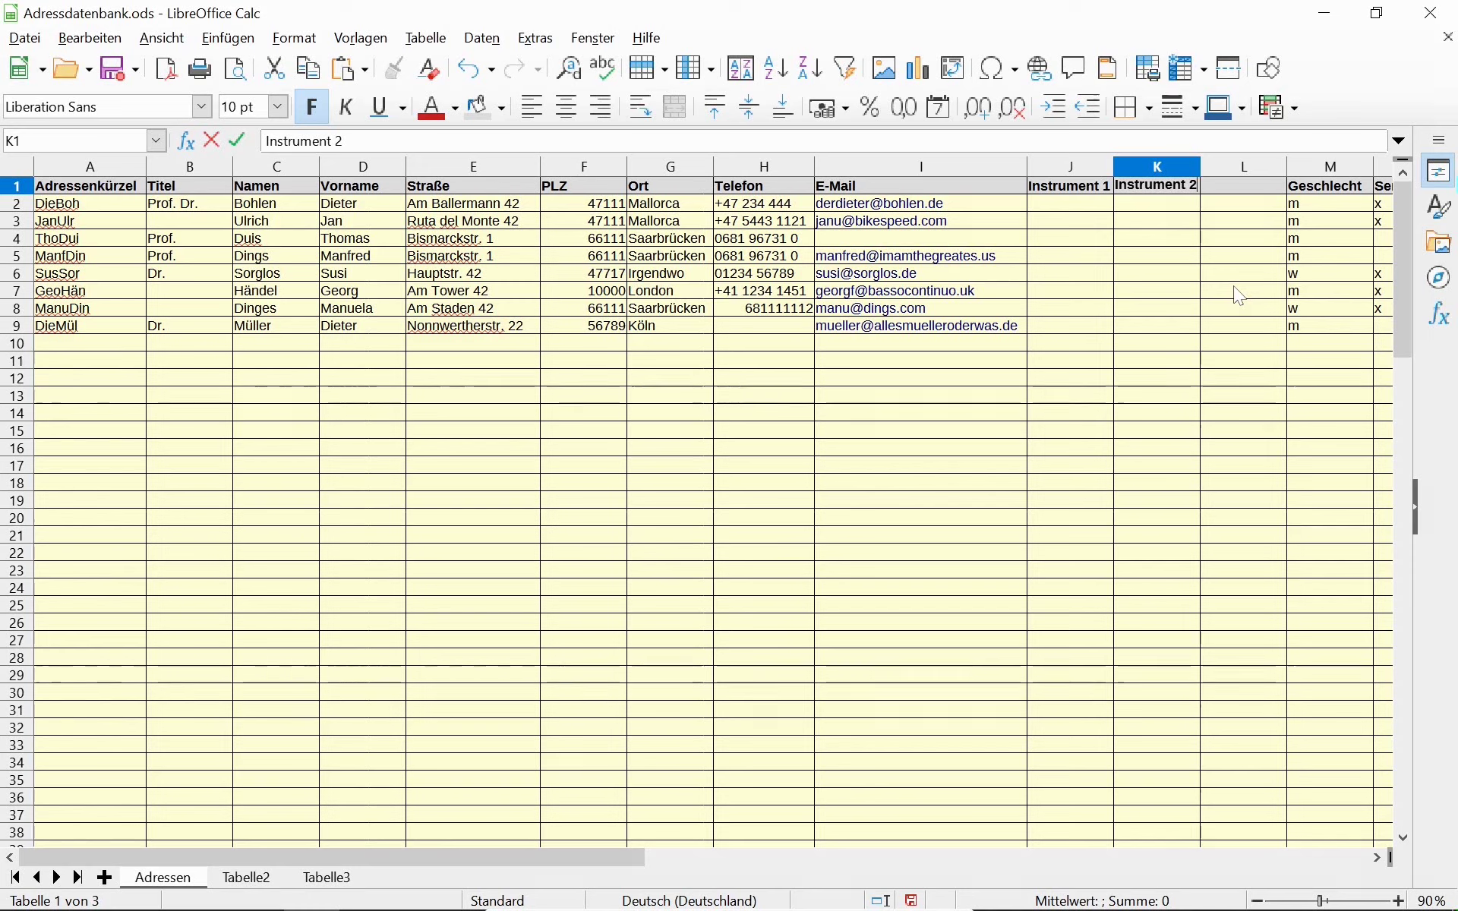
pyautogui.press('Left')
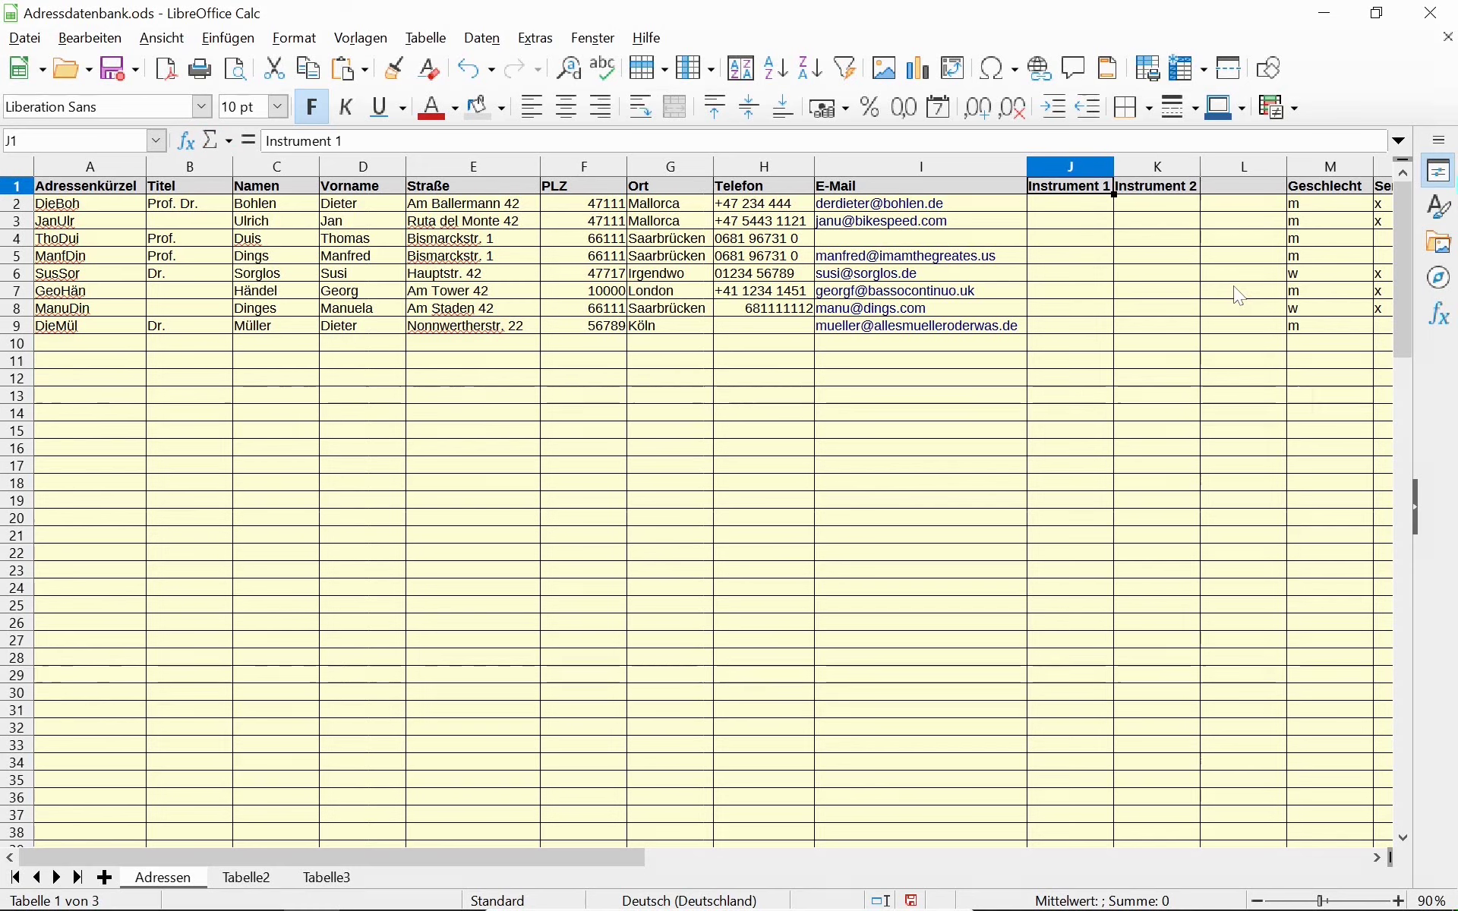
pyautogui.press('Right')
pyautogui.press('Right')
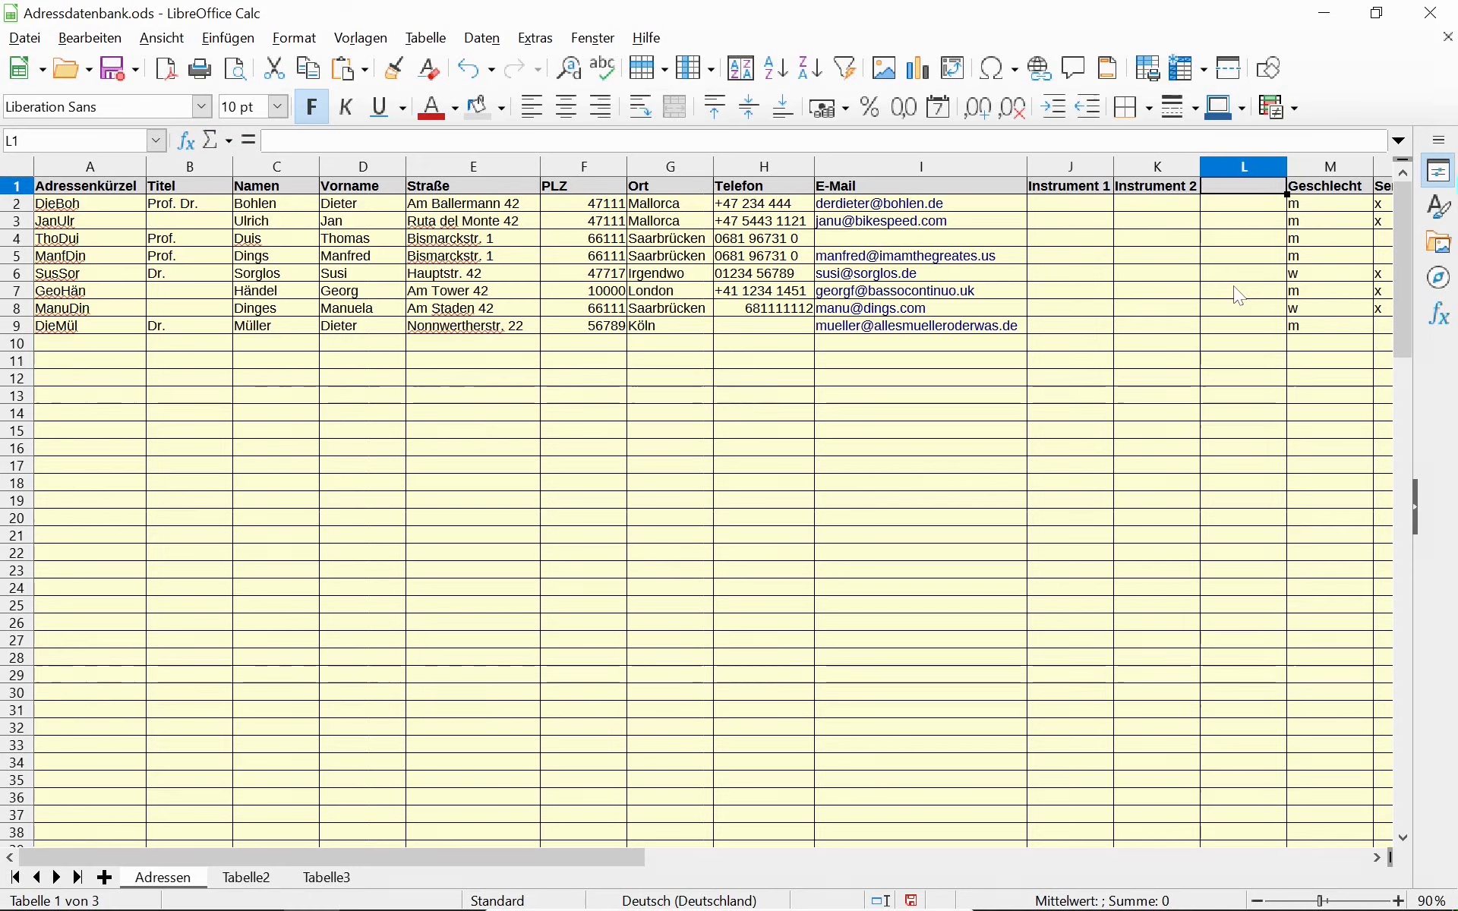
pyautogui.write('Schüler')
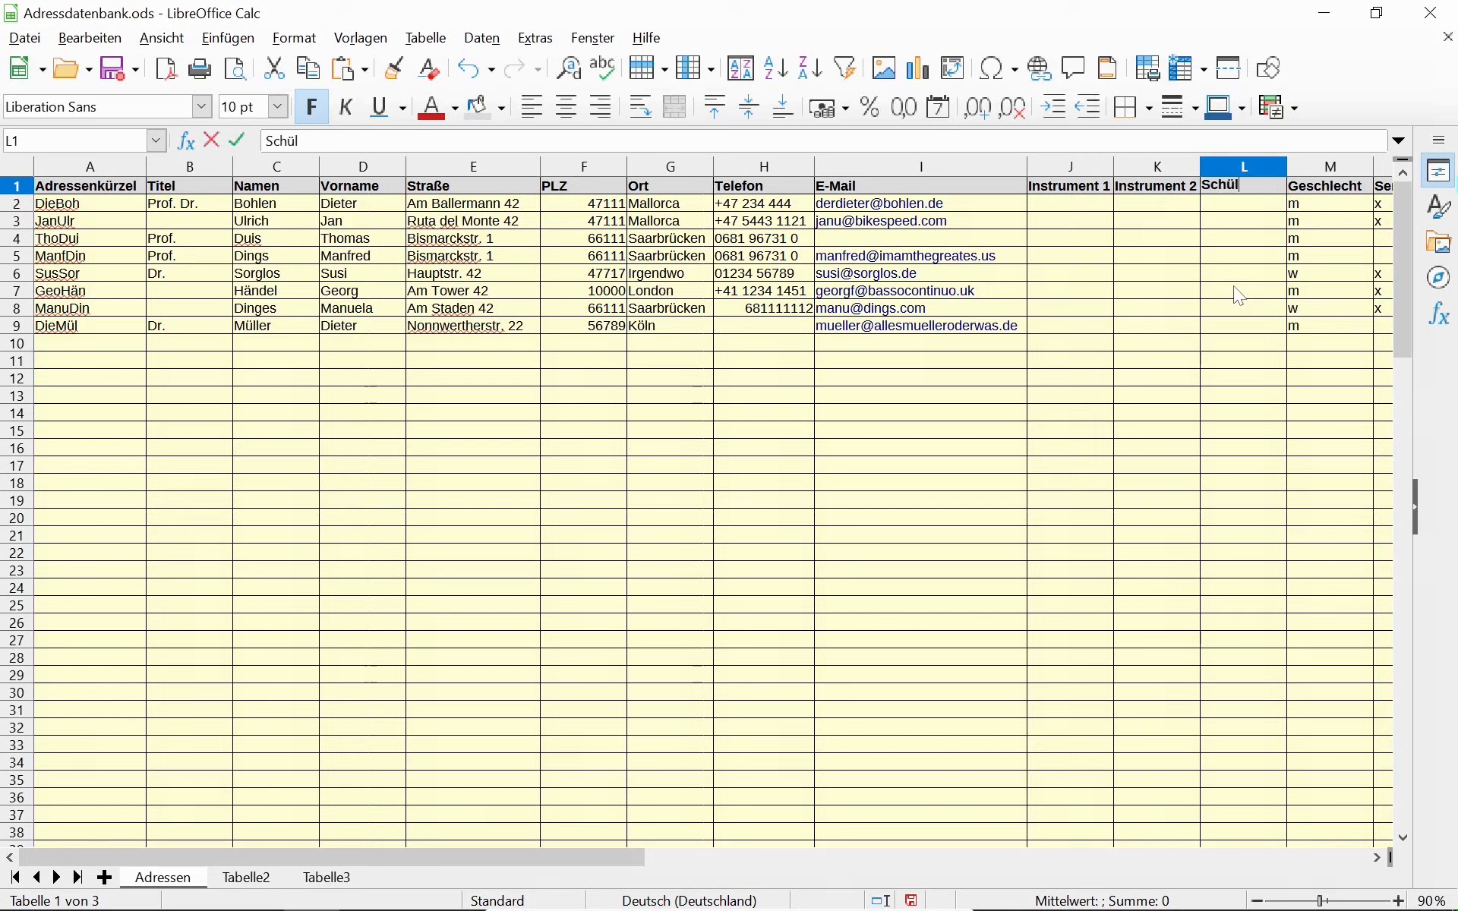
pyautogui.press('Return')
pyautogui.press('Left')
pyautogui.press('Left')
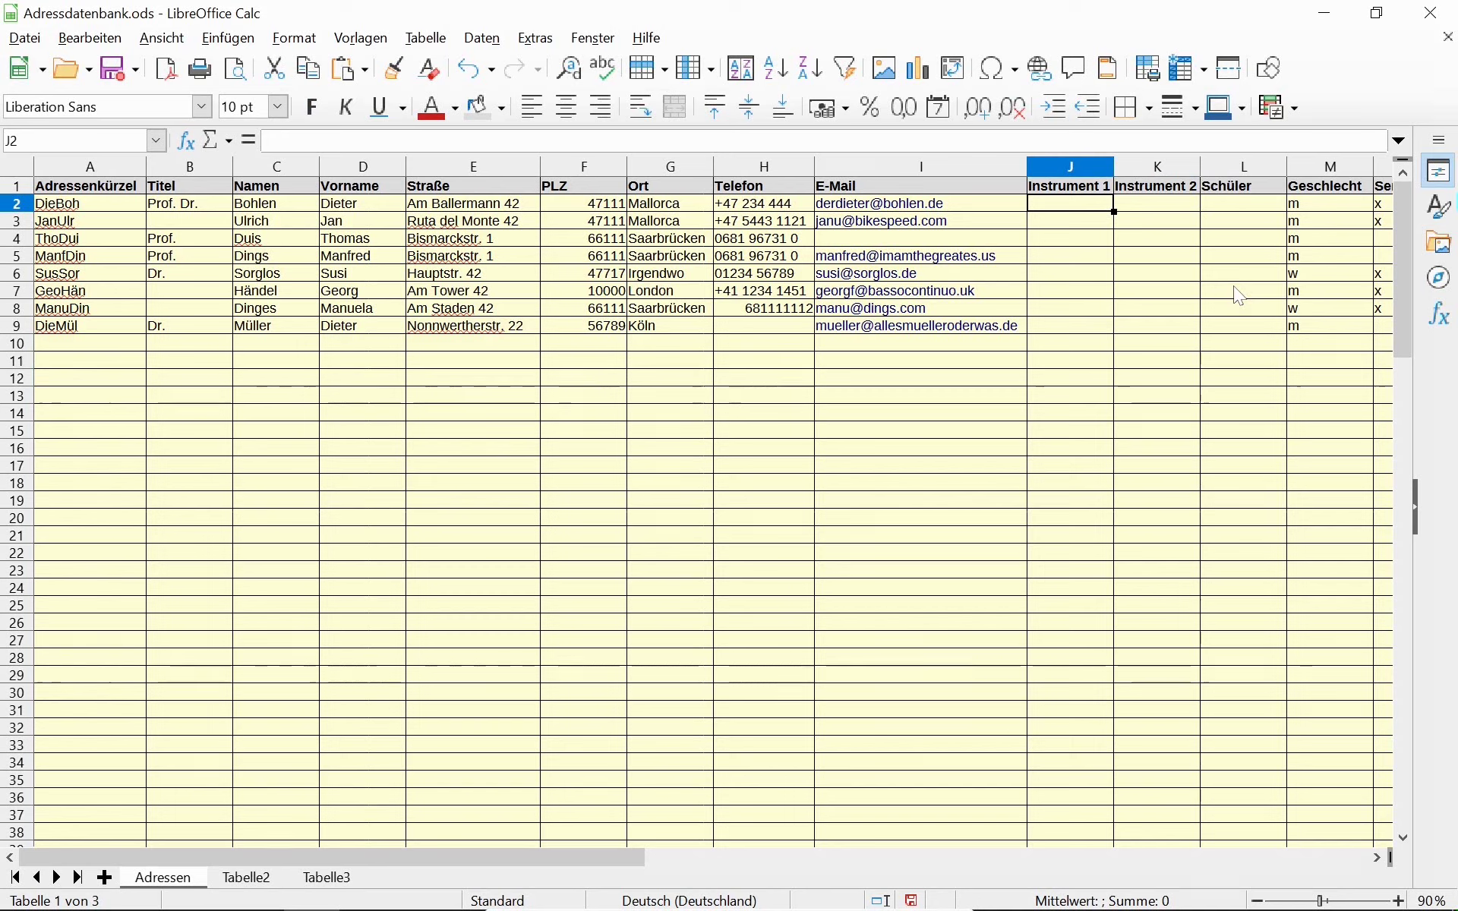
# Enter Orgel in J2 and Klavier in J4.
pyautogui.write('O')
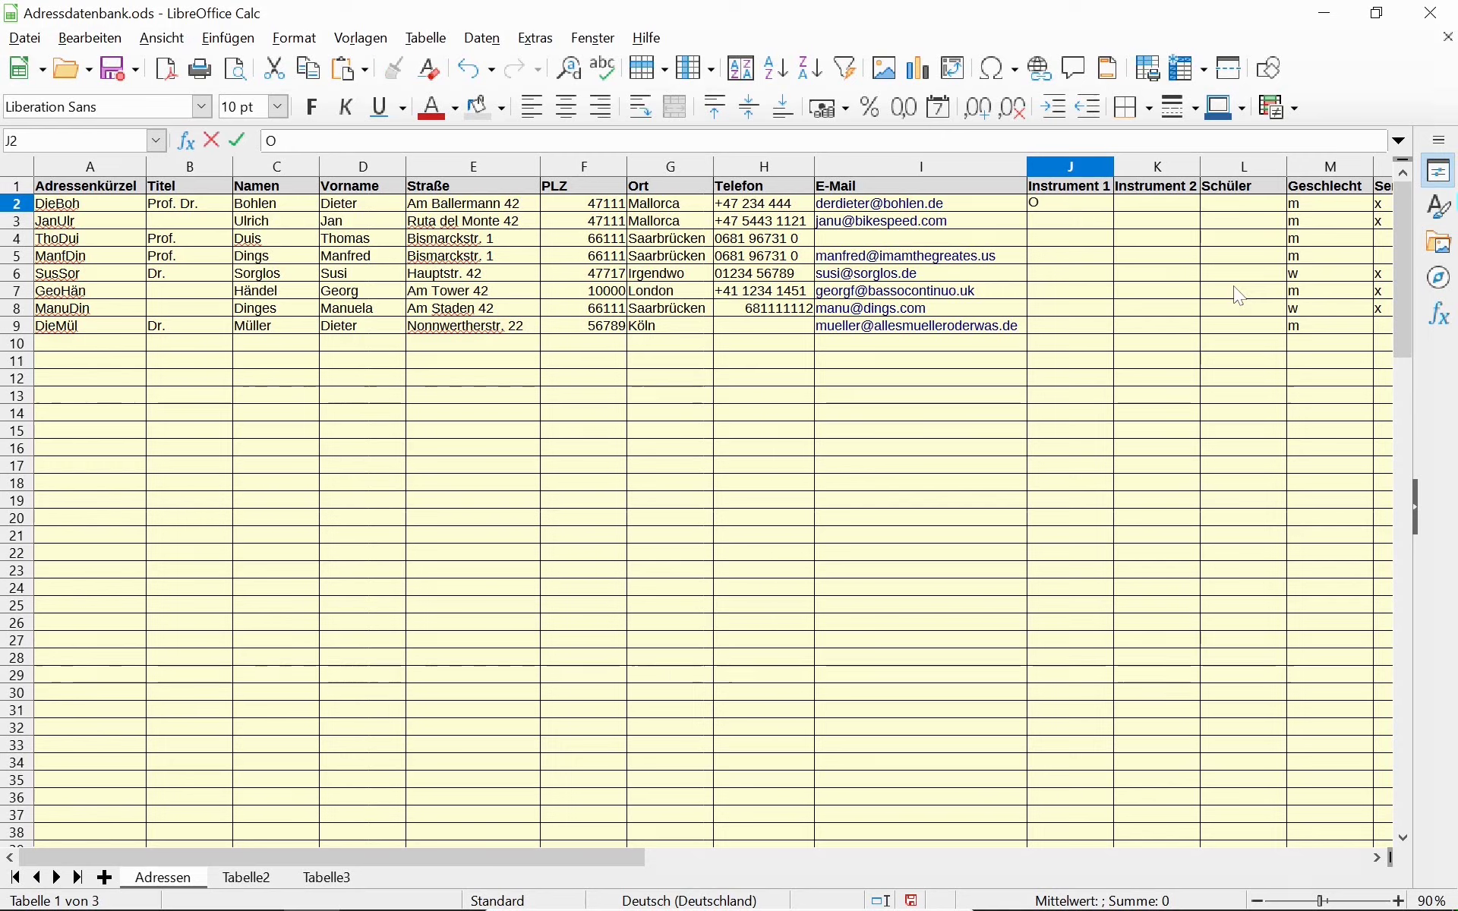
pyautogui.write('rgel')
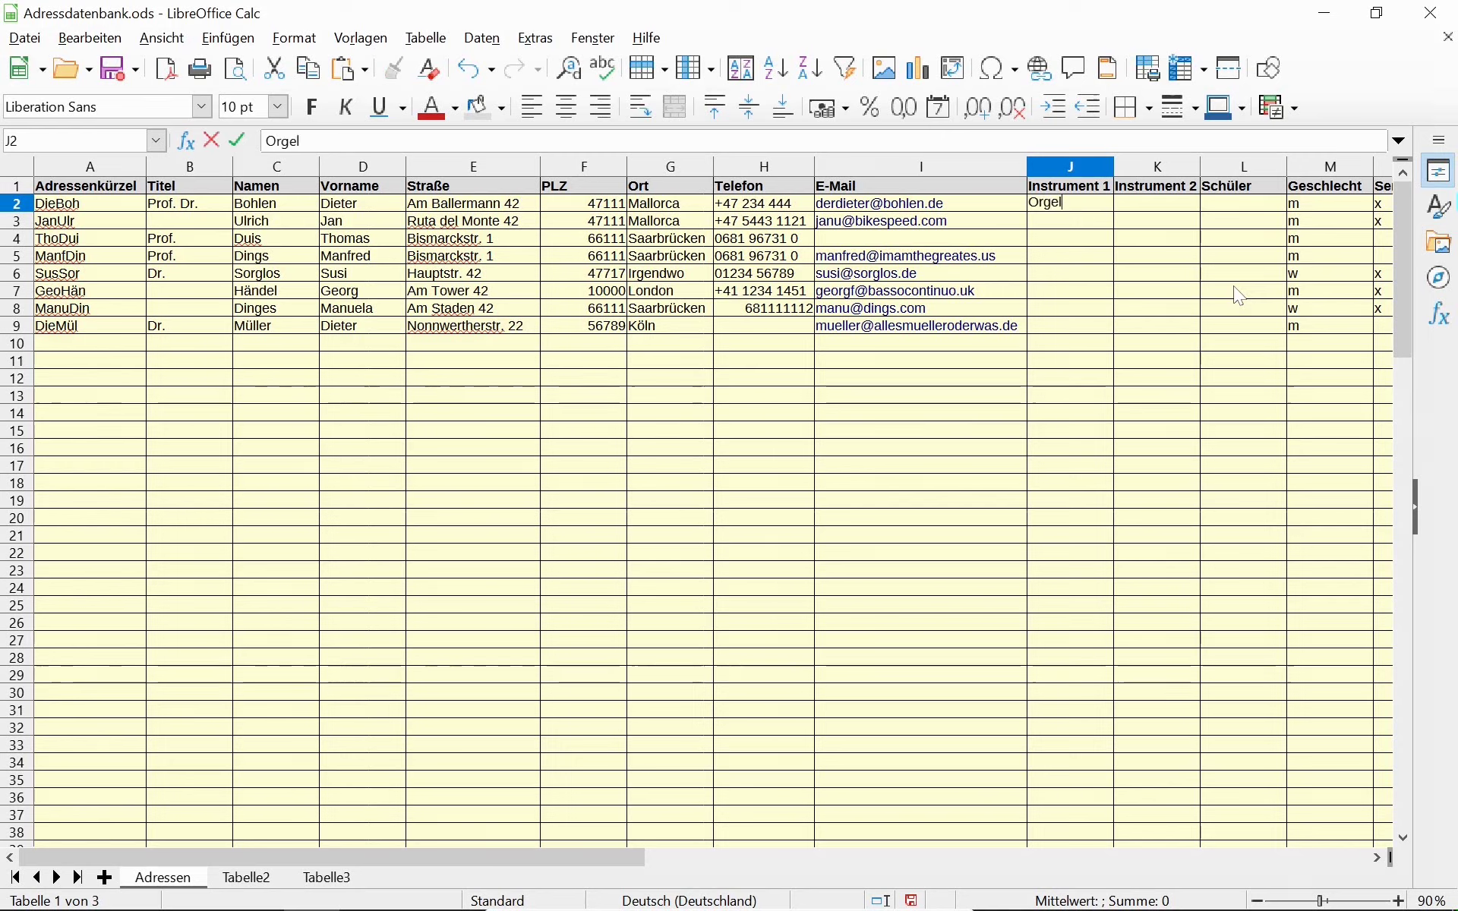
pyautogui.press('Tab')
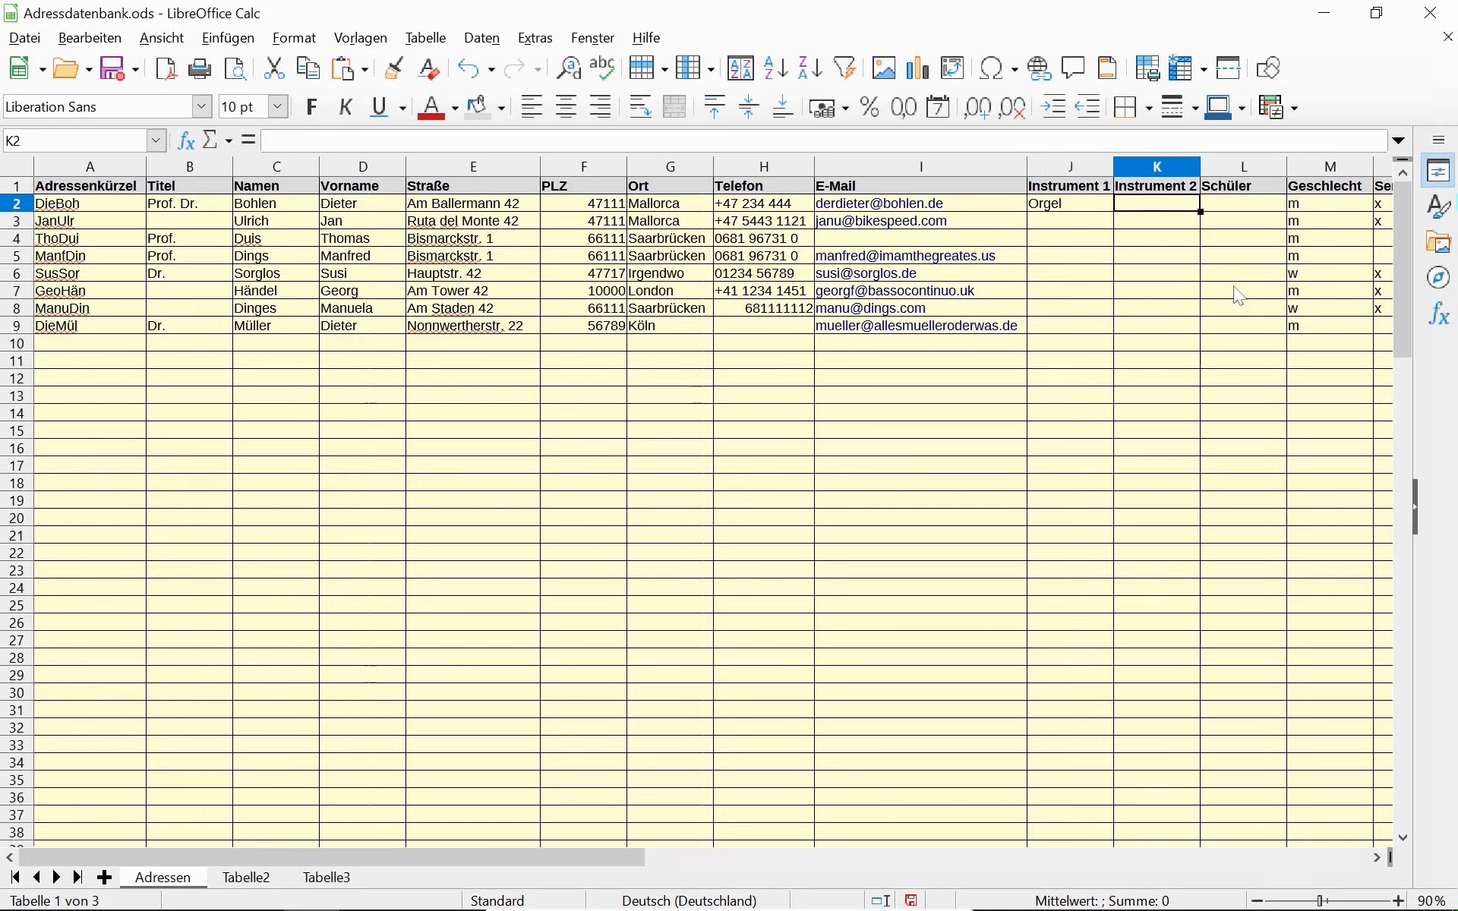
pyautogui.press('Down')
pyautogui.press('Left')
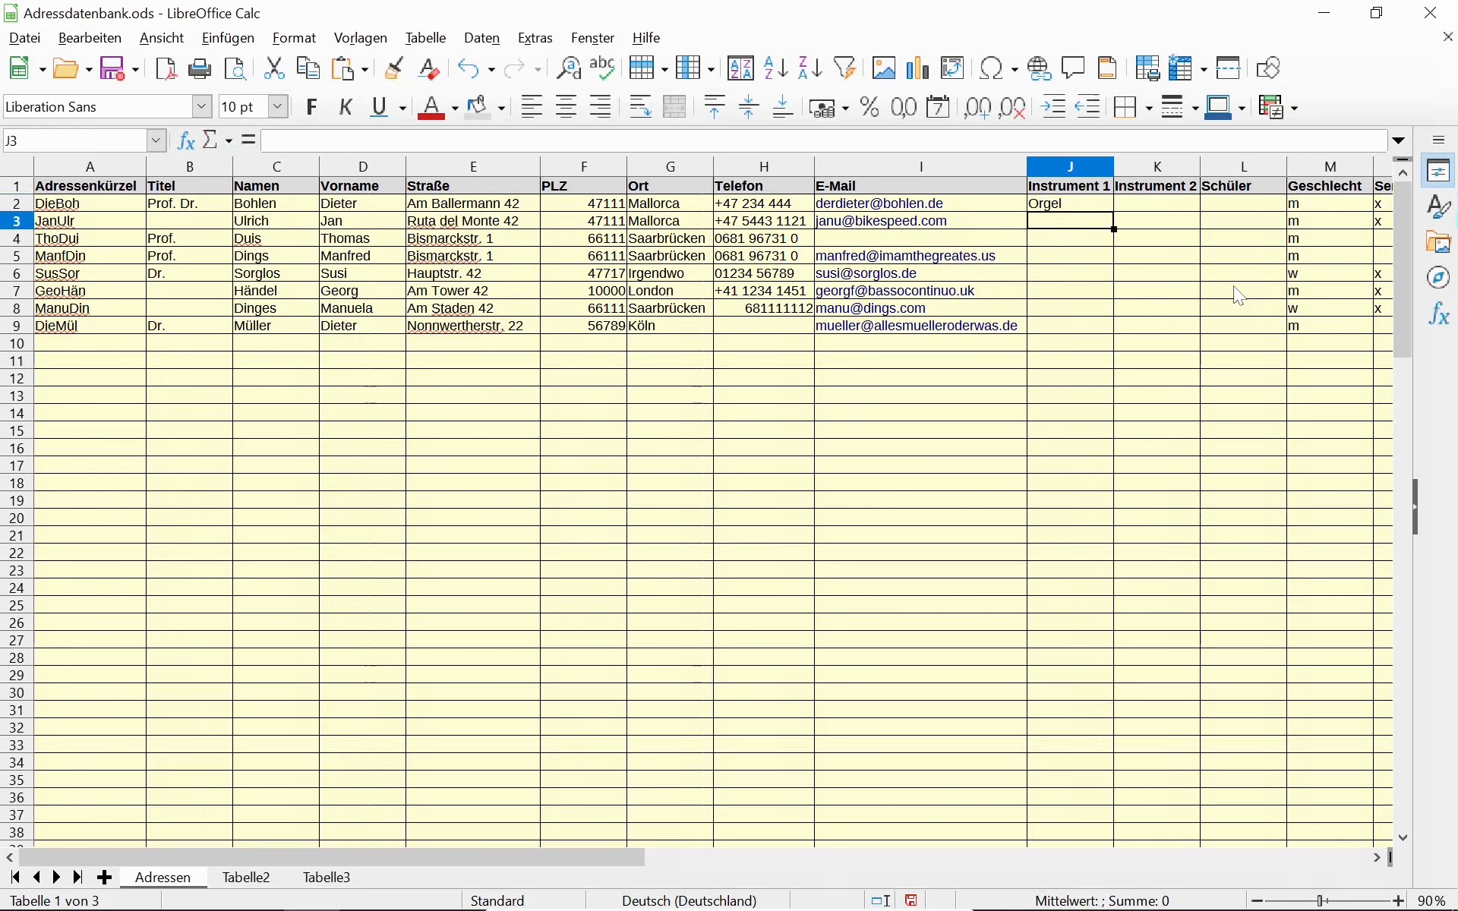
pyautogui.press('Down')
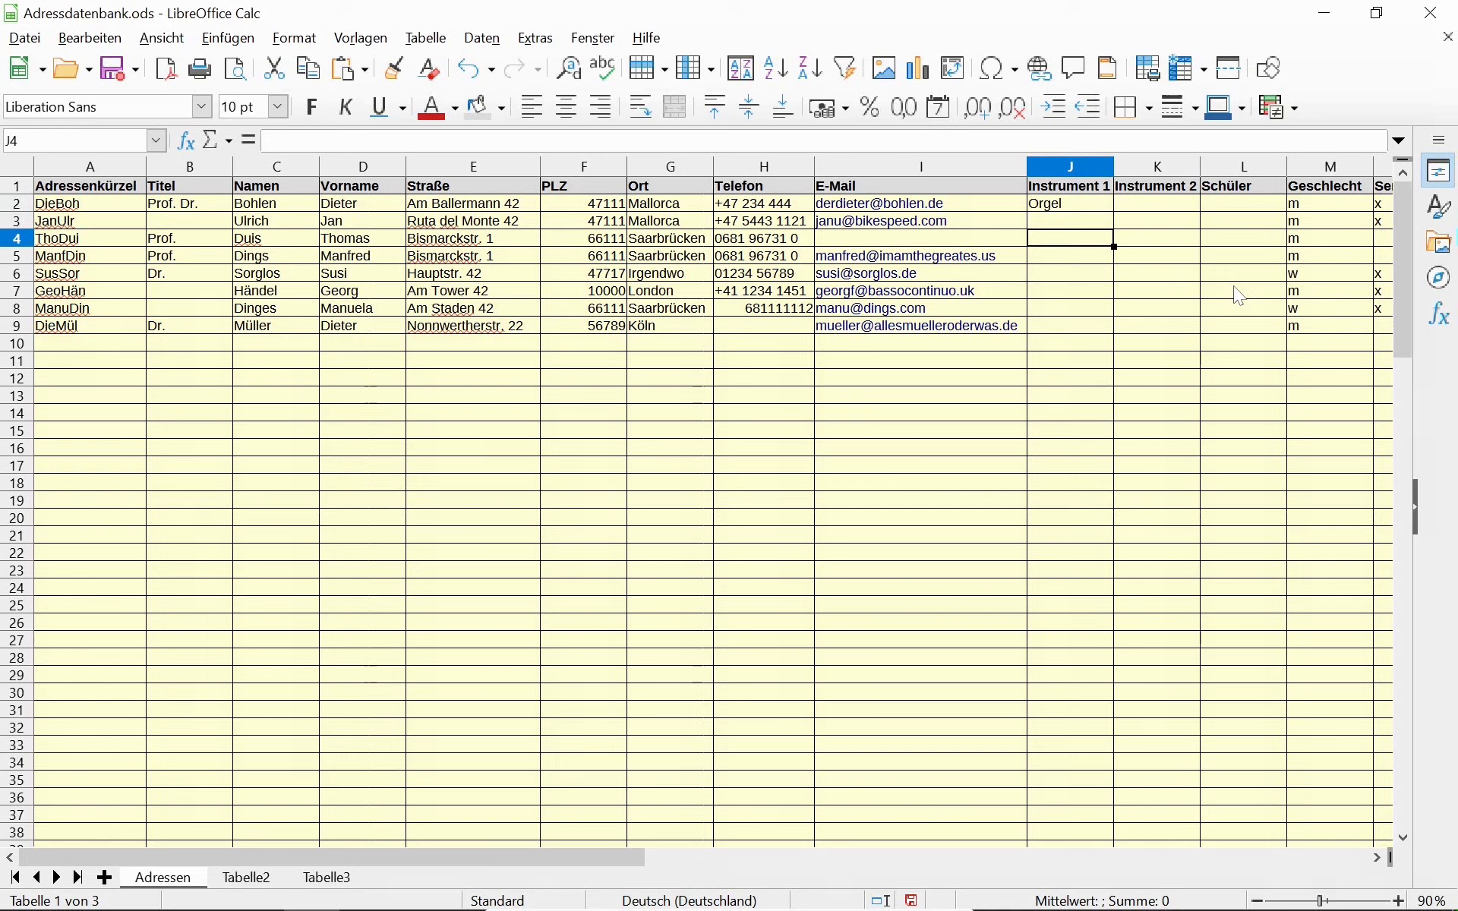
pyautogui.write('Klavier')
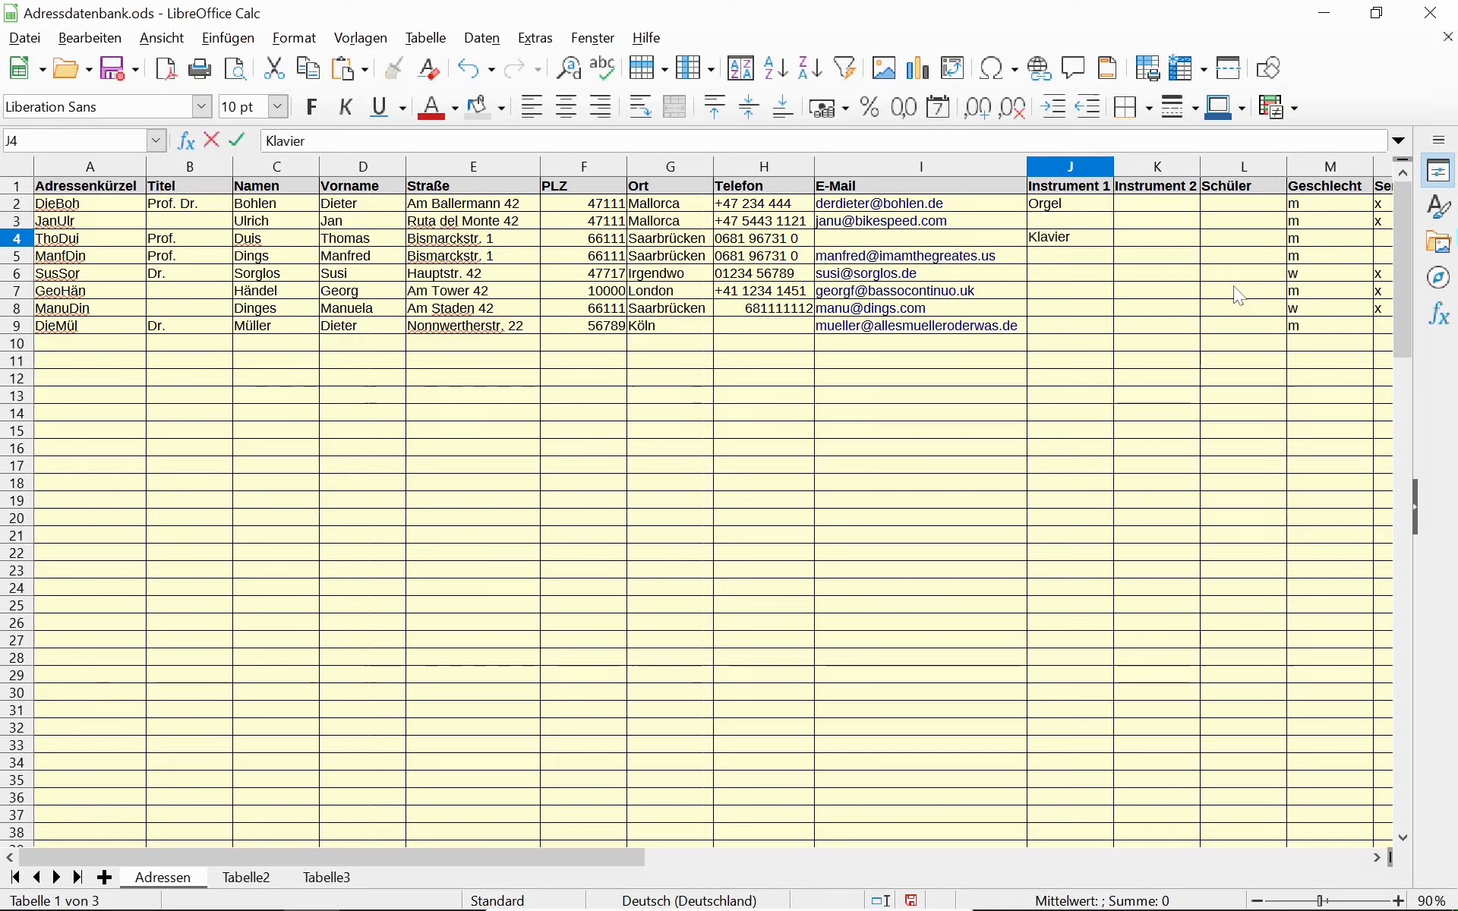
pyautogui.press('Return')
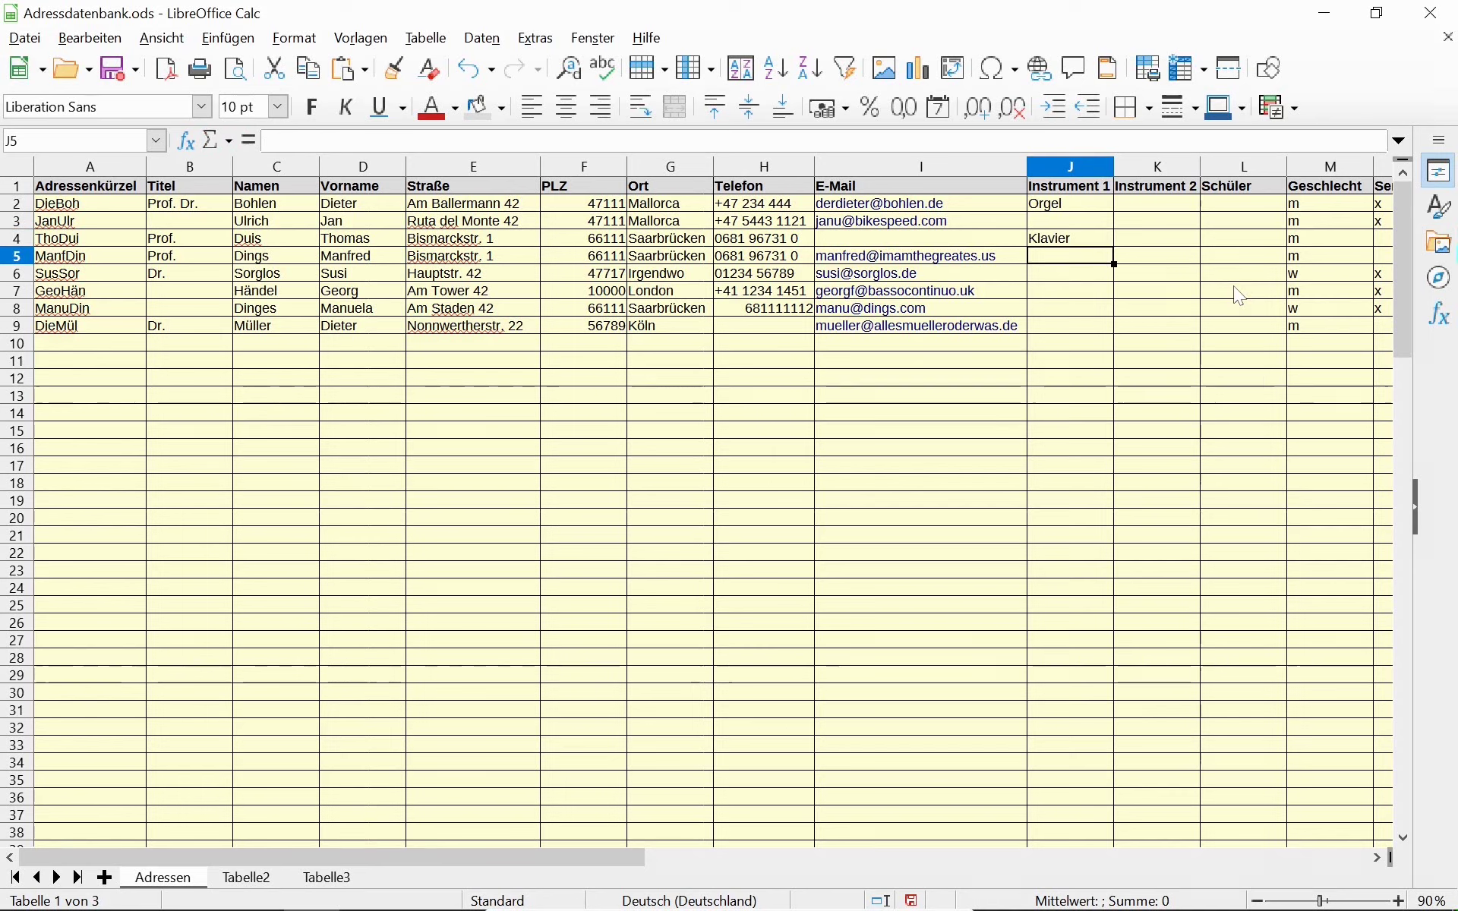
# Enter Triangel in J5 and Mundharmonika in K5, then autofit column K.
pyautogui.write('Triangel')
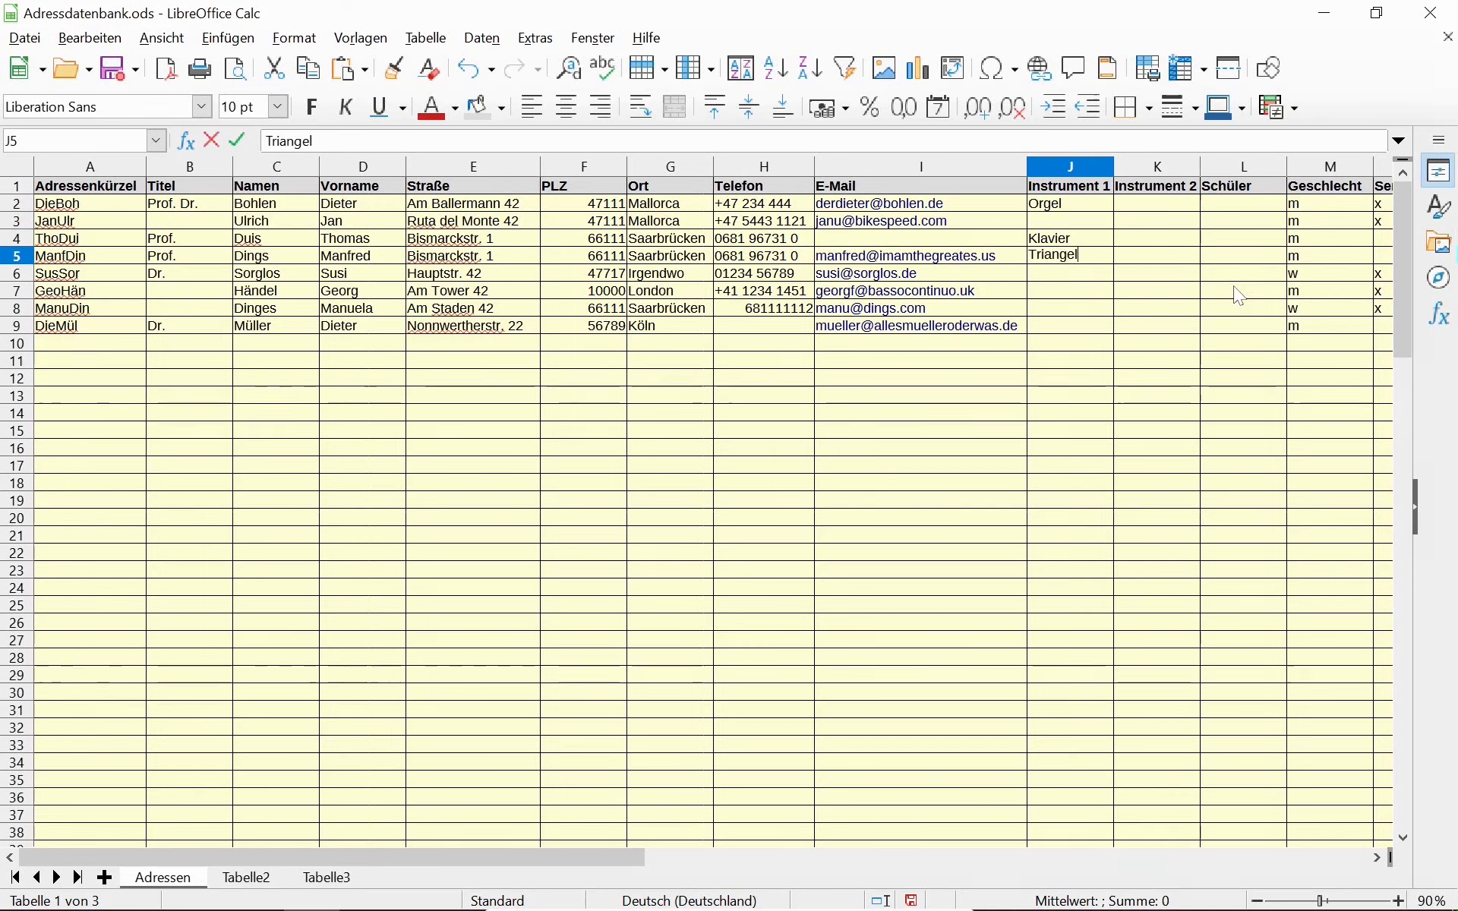
pyautogui.press('Tab')
pyautogui.write('Mund')
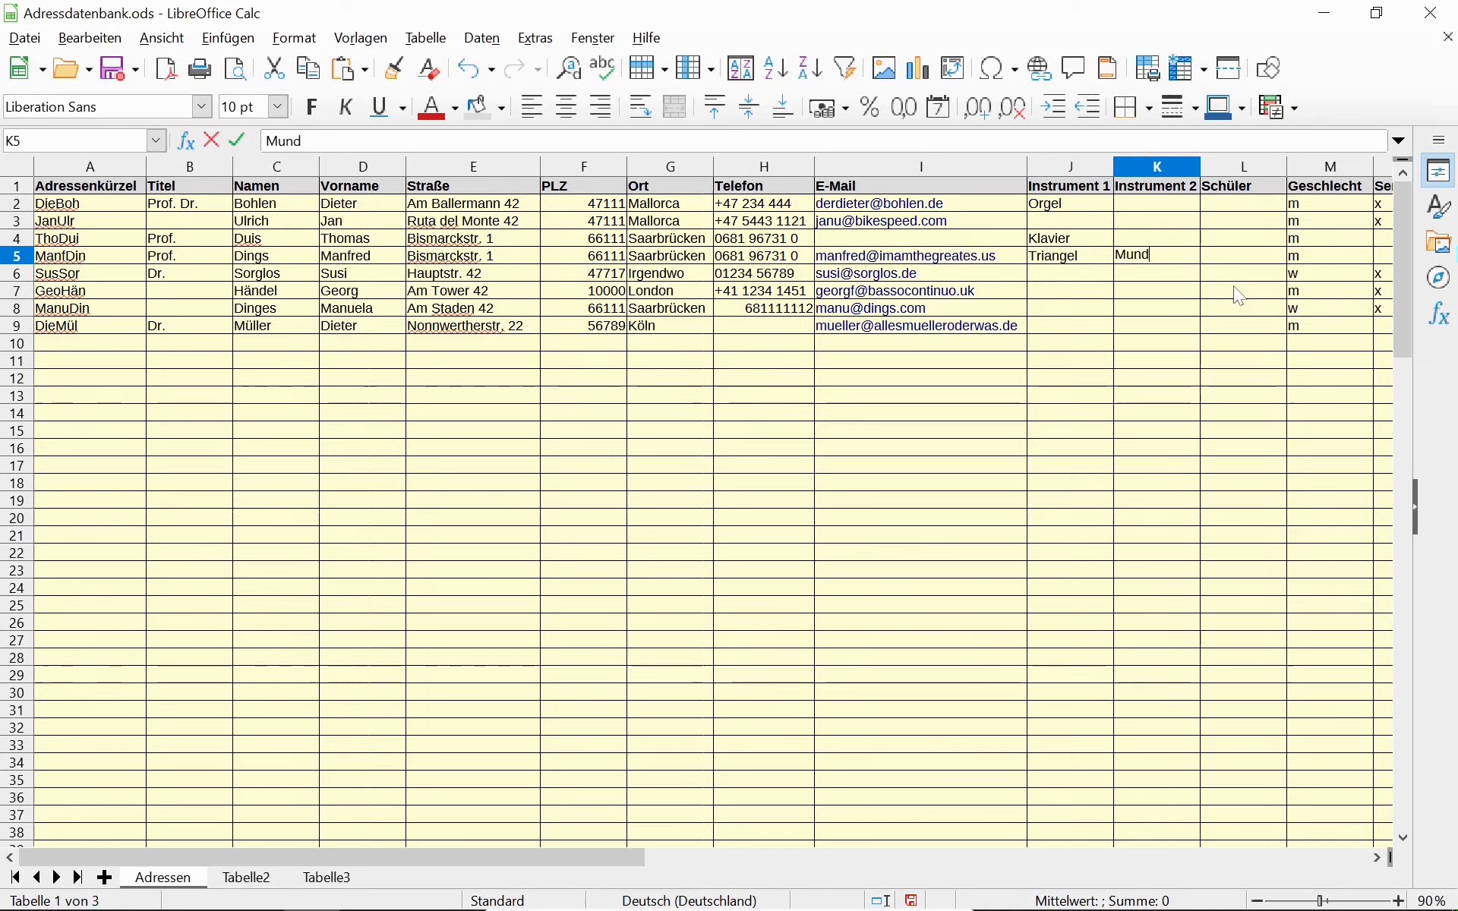
pyautogui.write('harmonika')
pyautogui.press('Return')
pyautogui.press('Up')
pyautogui.press('Right')
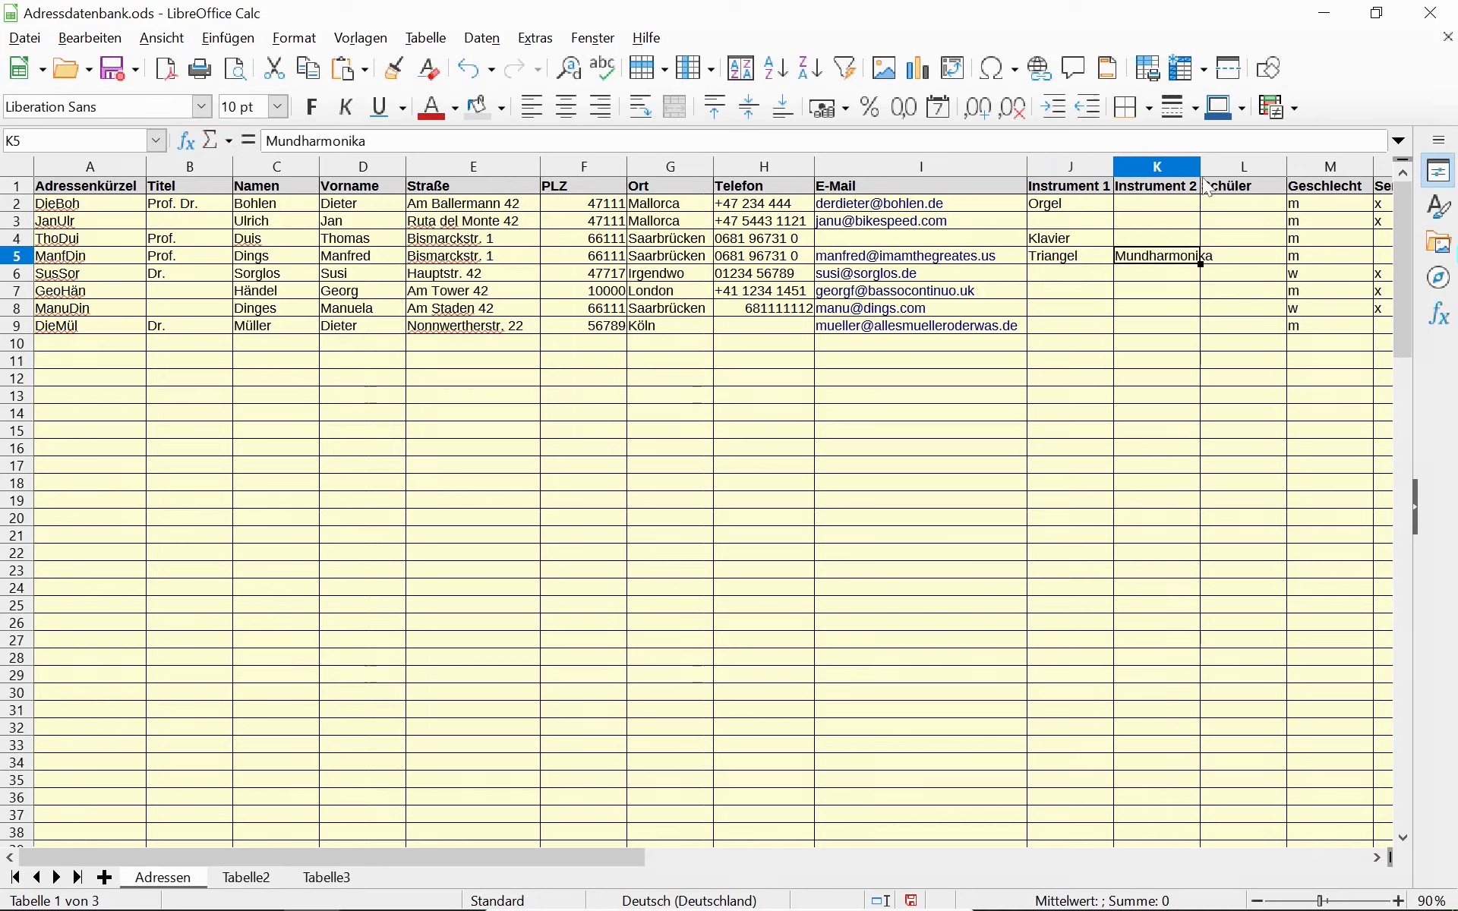
pyautogui.doubleClick(1200, 167)
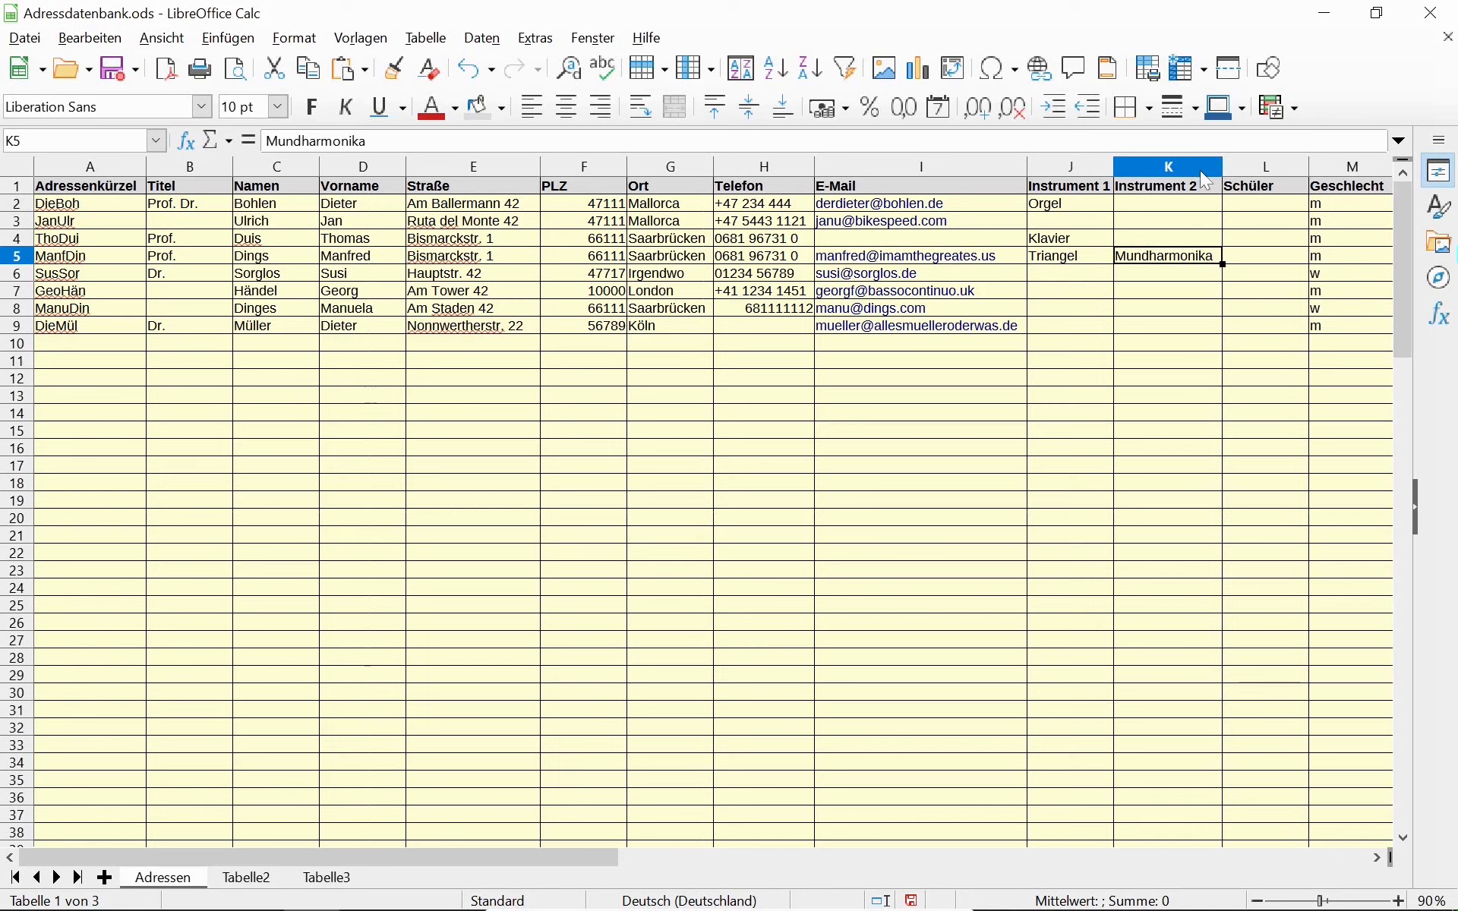
# Enter Violine in J6, then Orgel in J7 and Cemba in K7.
pyautogui.click(1063, 279)
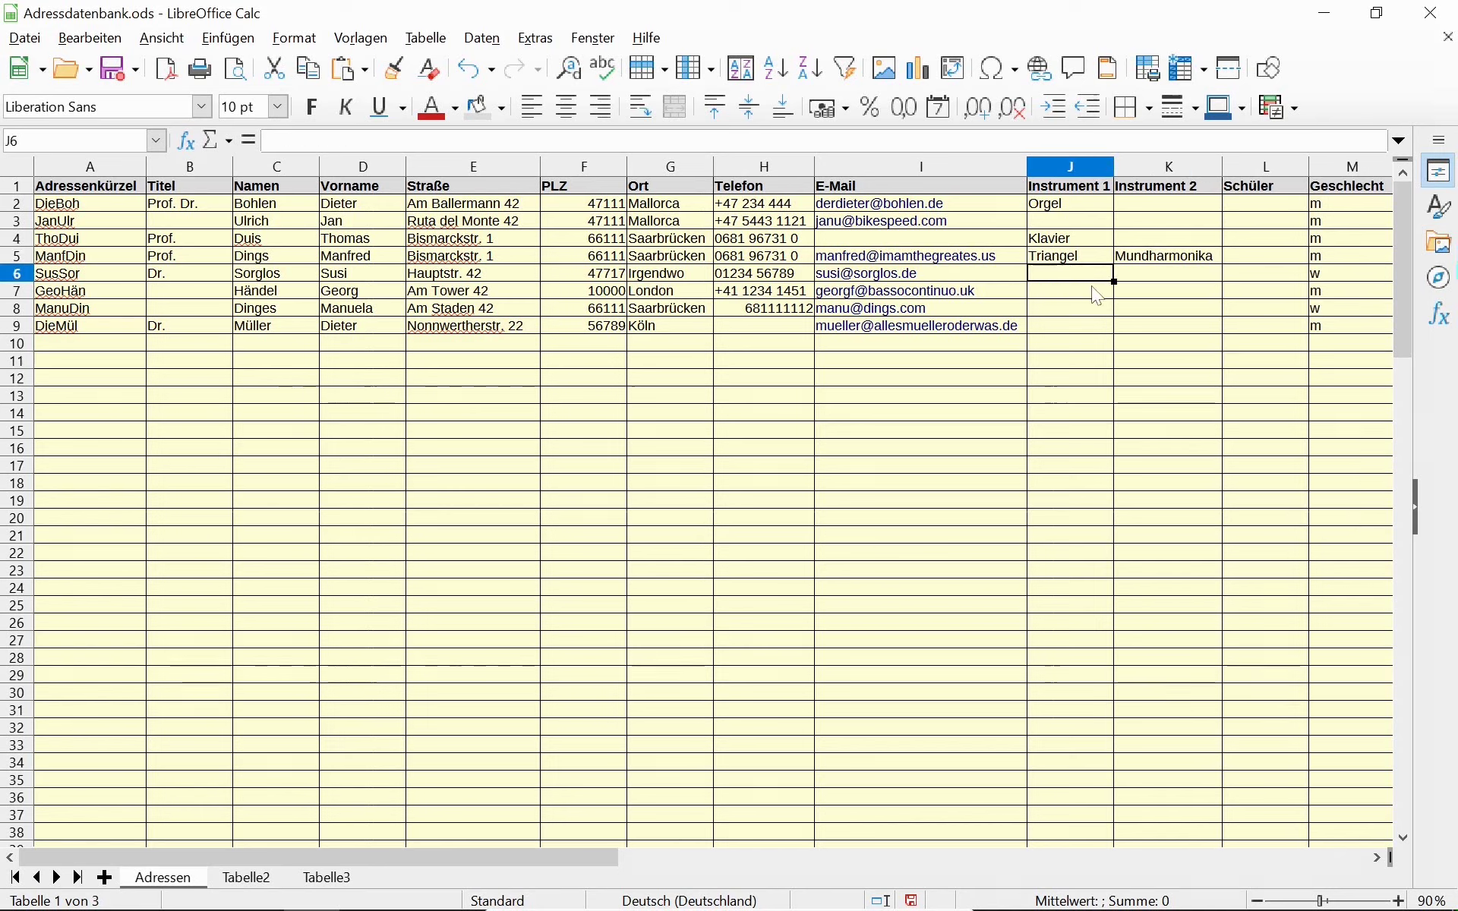
pyautogui.write('Vio')
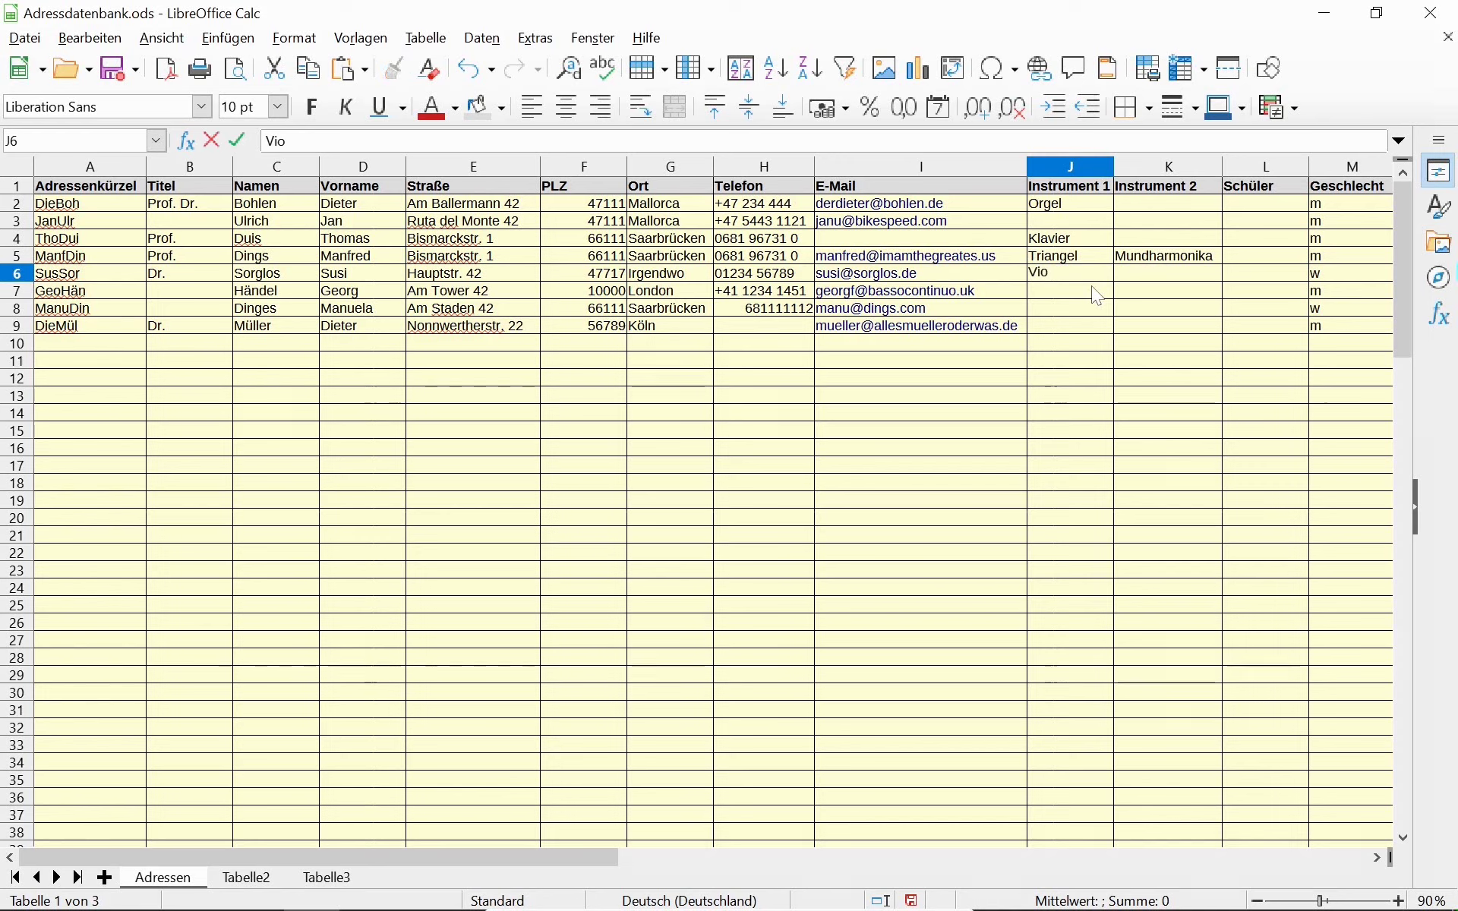
pyautogui.write('line')
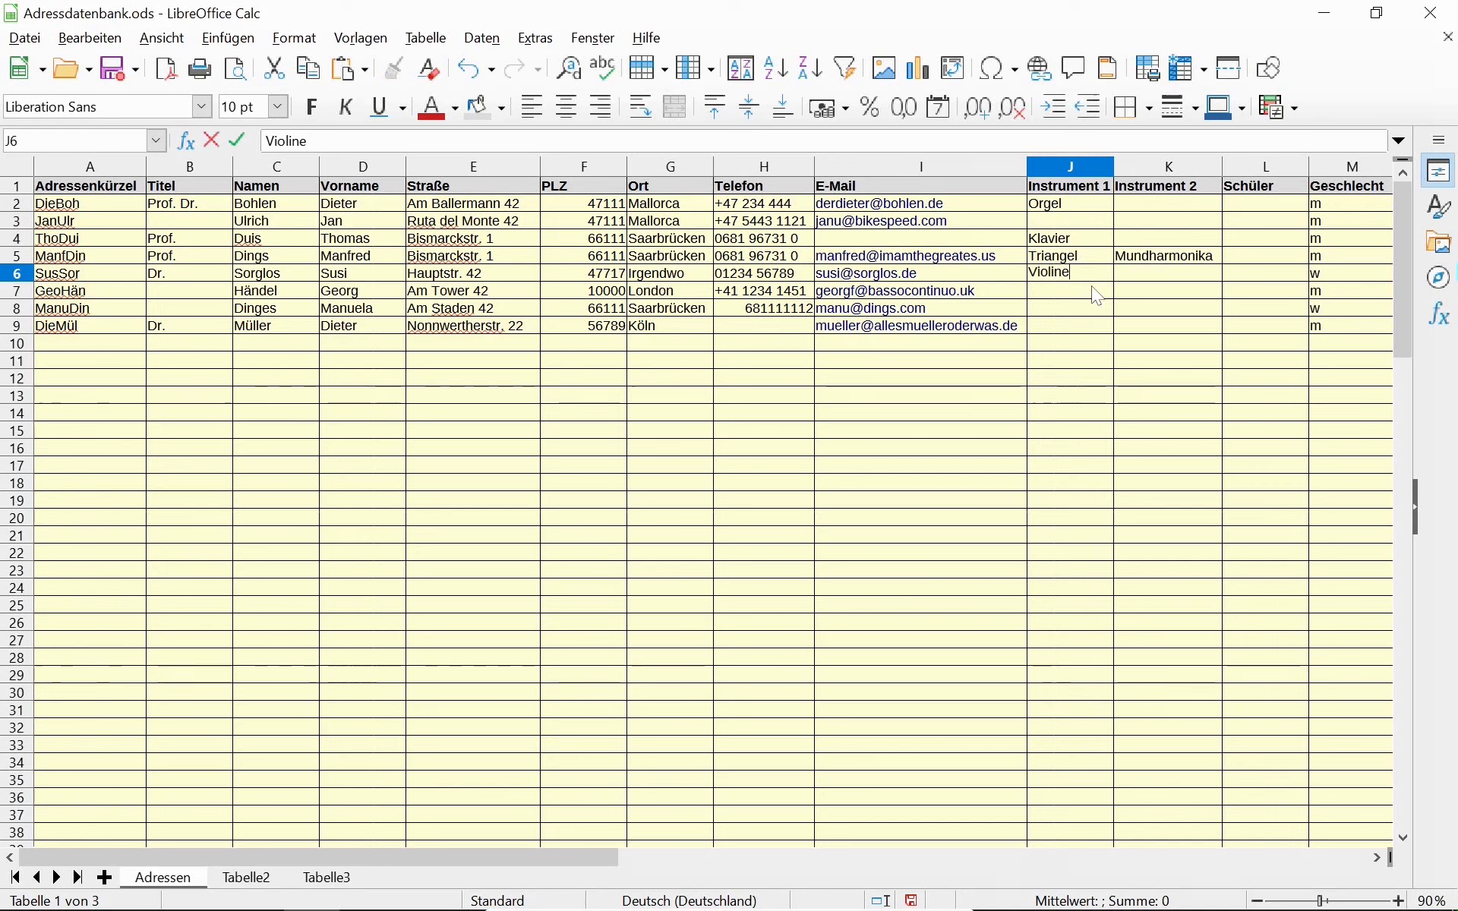
pyautogui.press('Return')
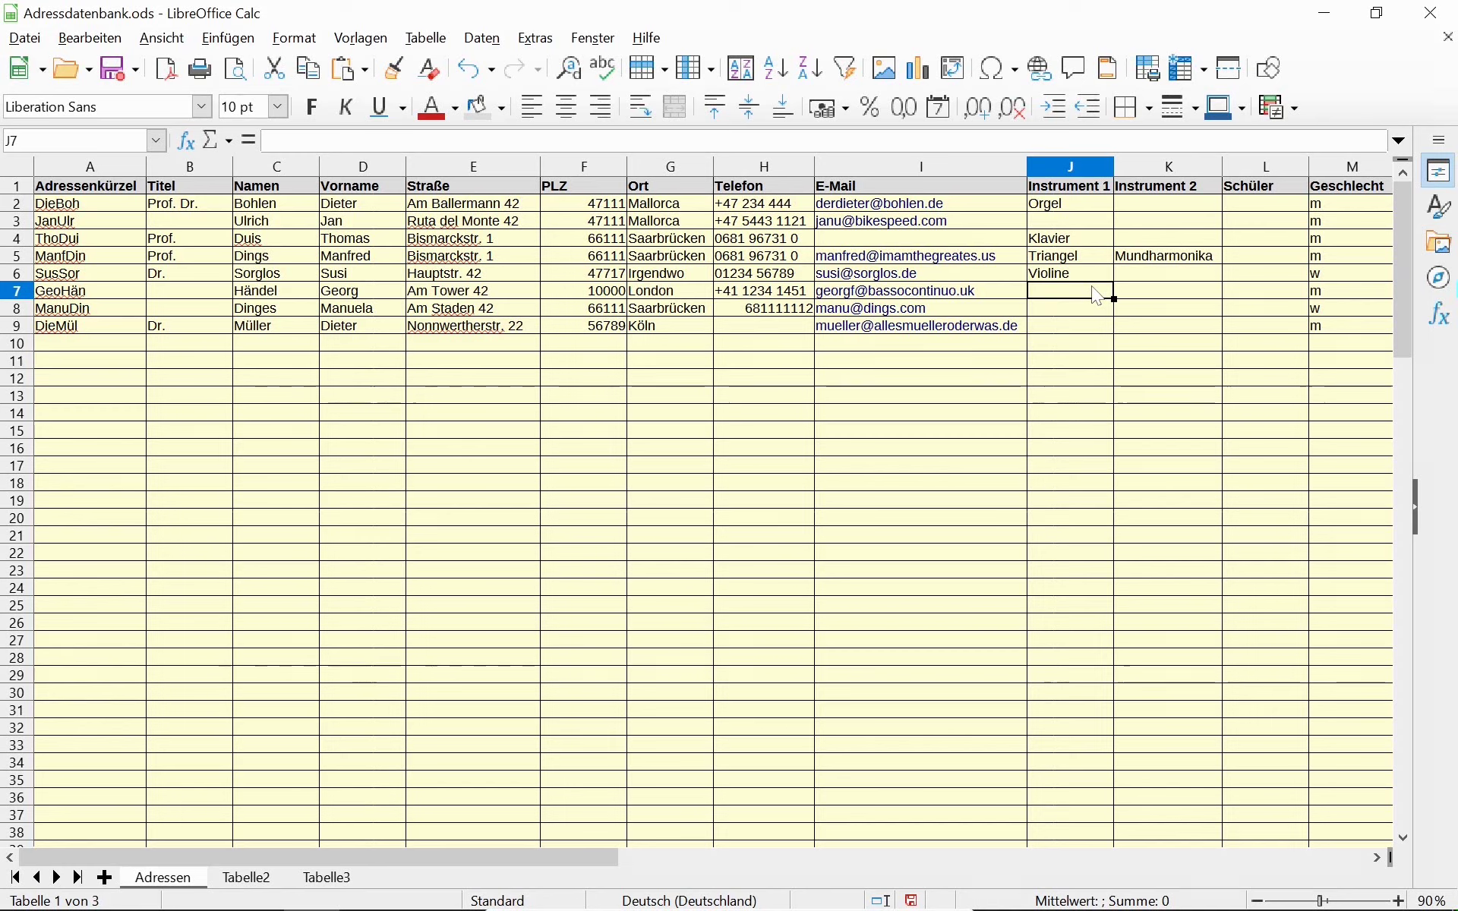
pyautogui.write('Orgel')
pyautogui.press('Tab')
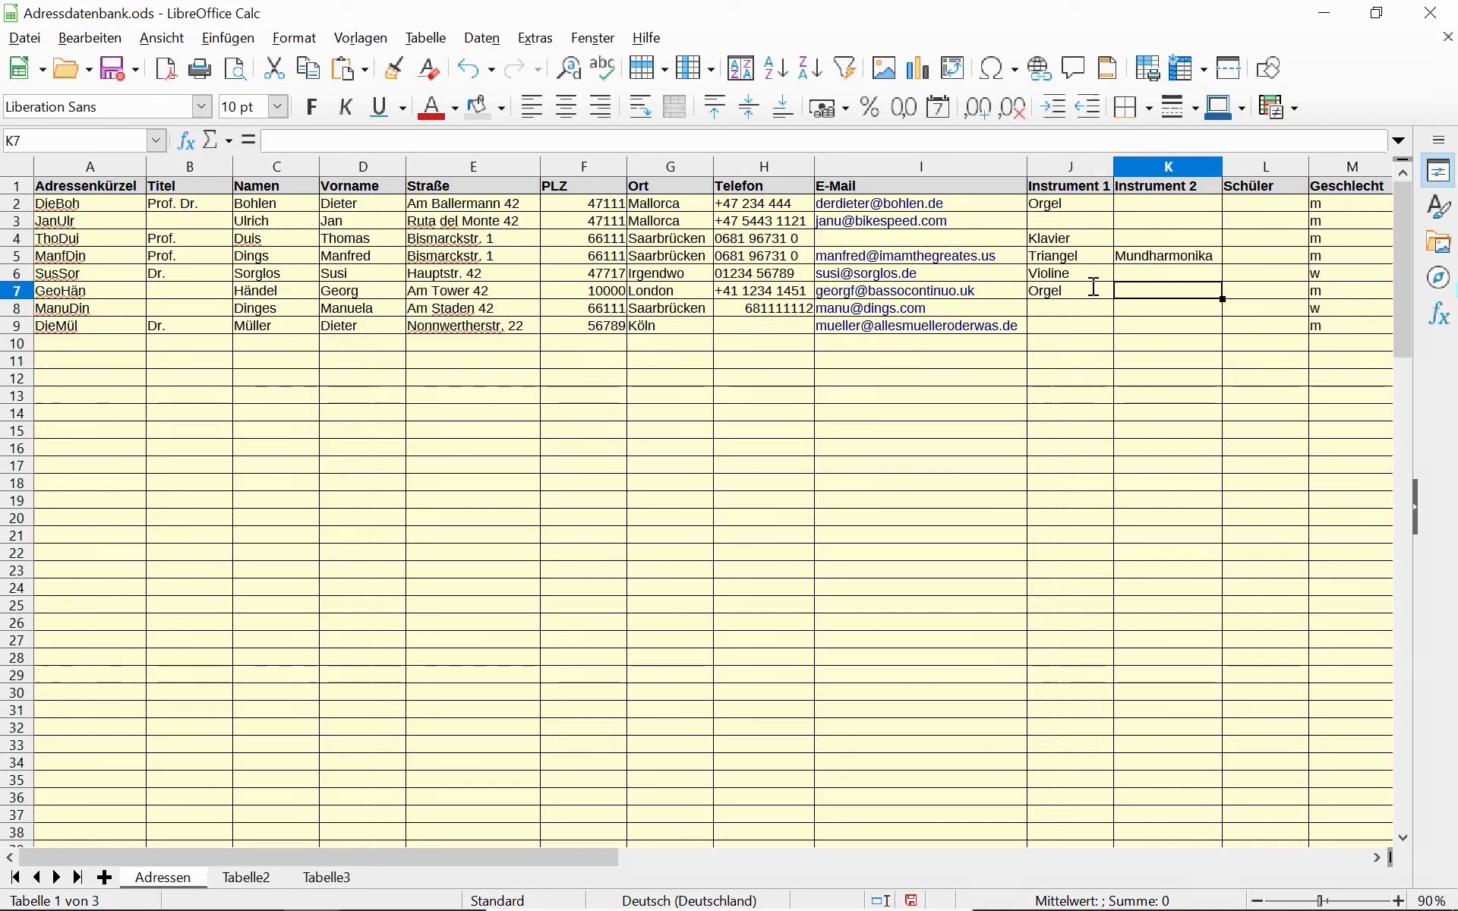
pyautogui.write('Cemba')
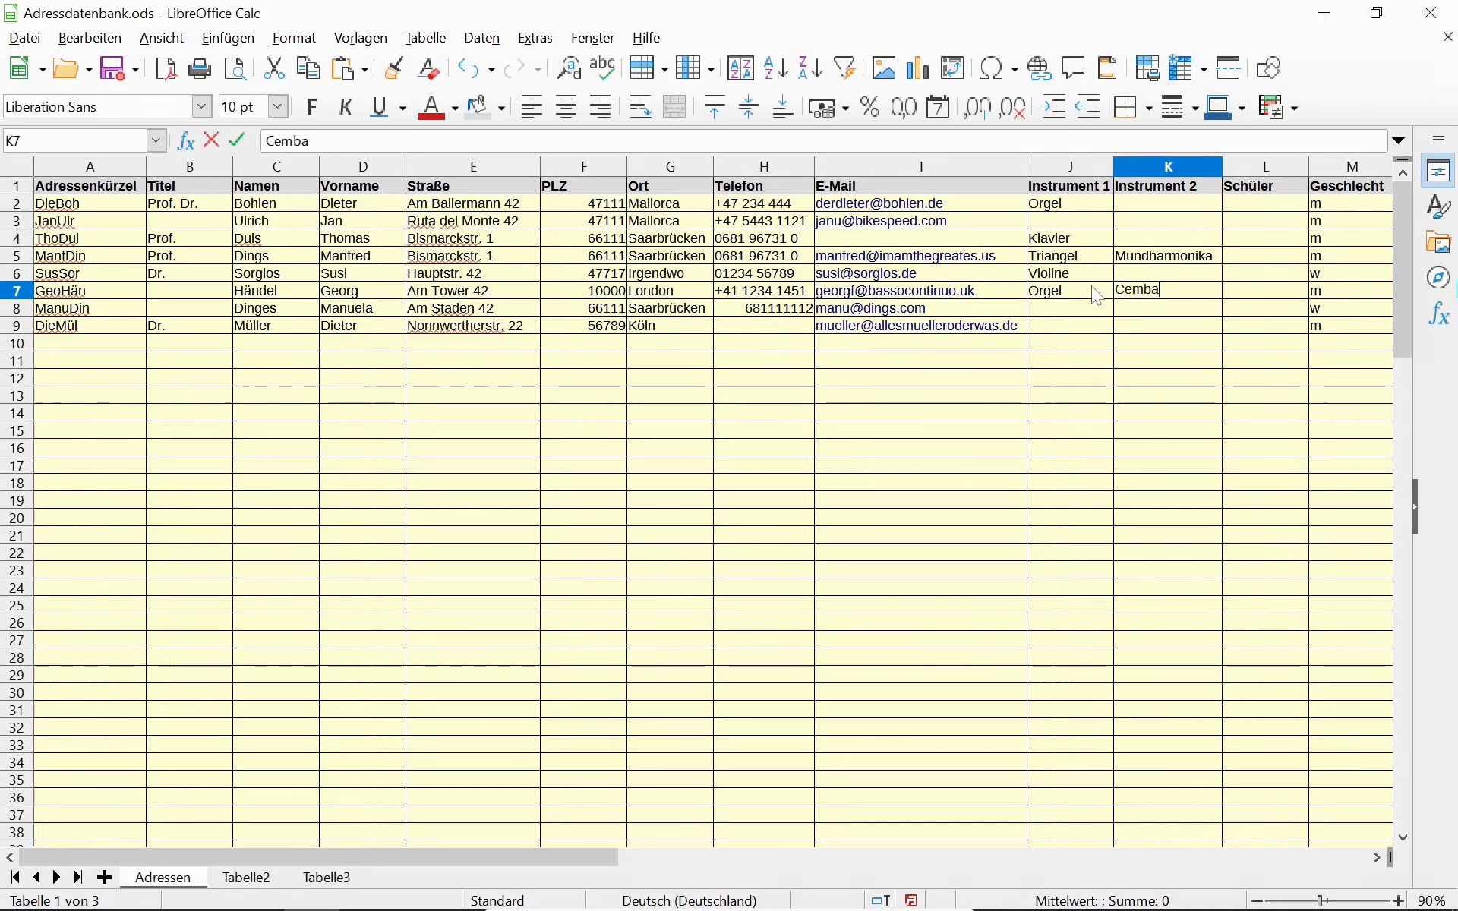
pyautogui.press('Return')
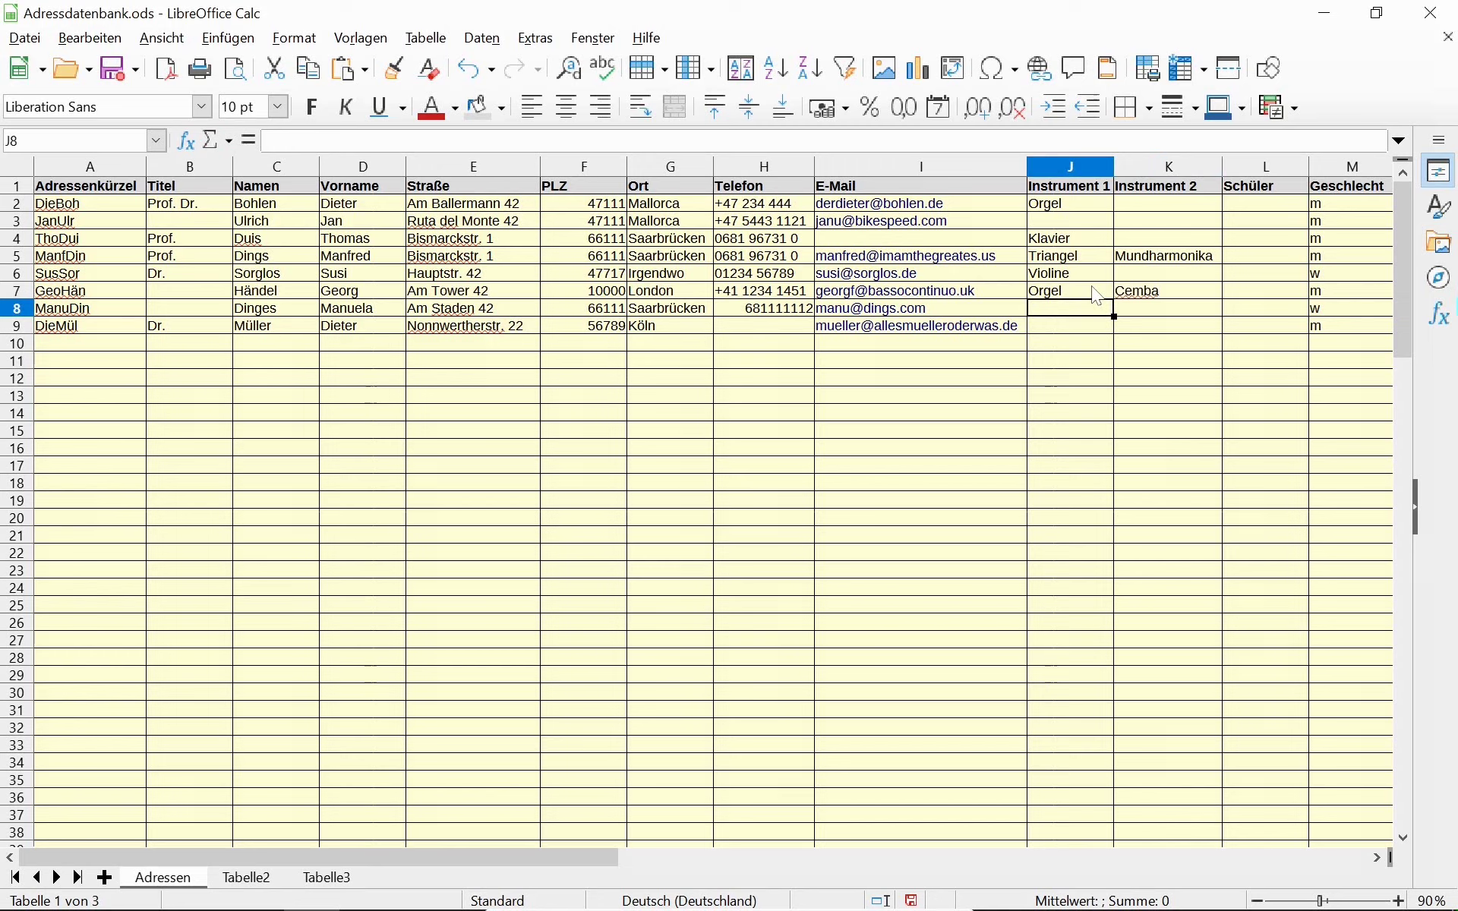
# Enter Gesang as the instrument in K8 and in J9.
pyautogui.press('Tab')
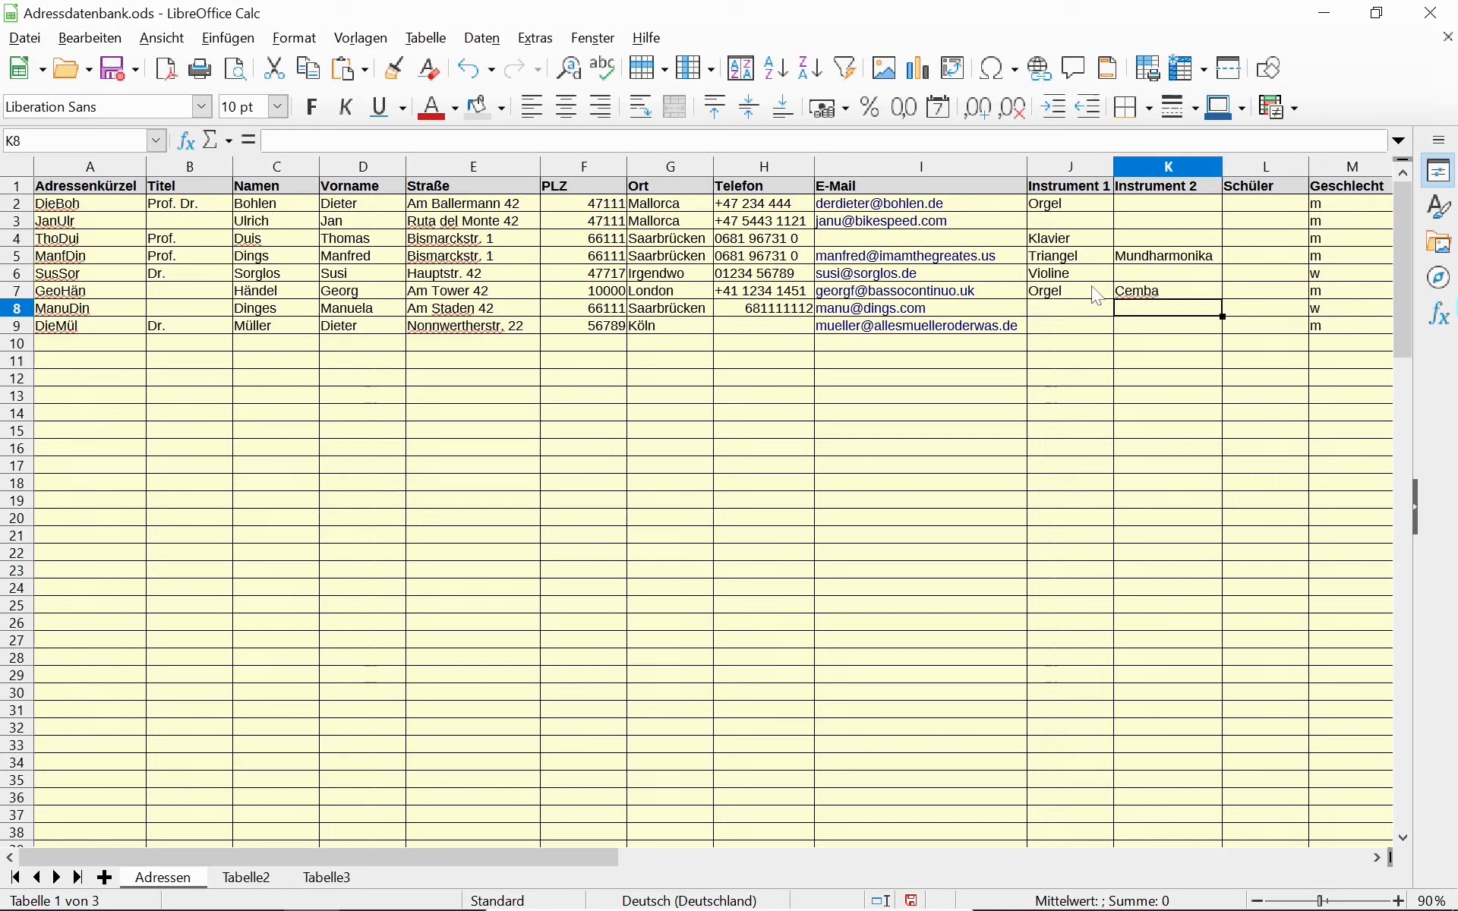
pyautogui.write('Gesan')
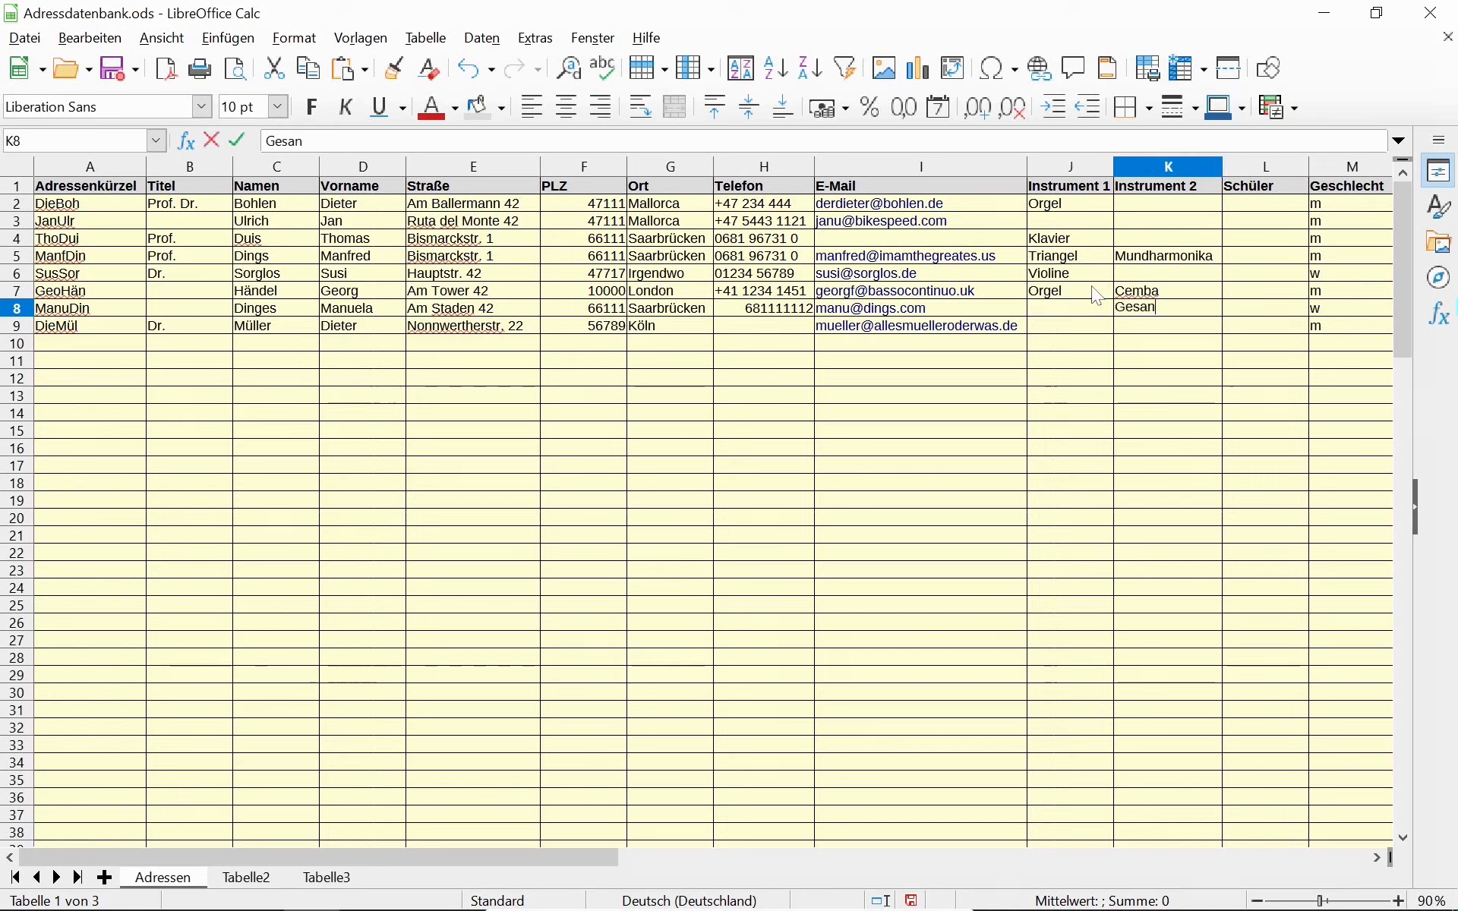
pyautogui.write('g')
pyautogui.press('Return')
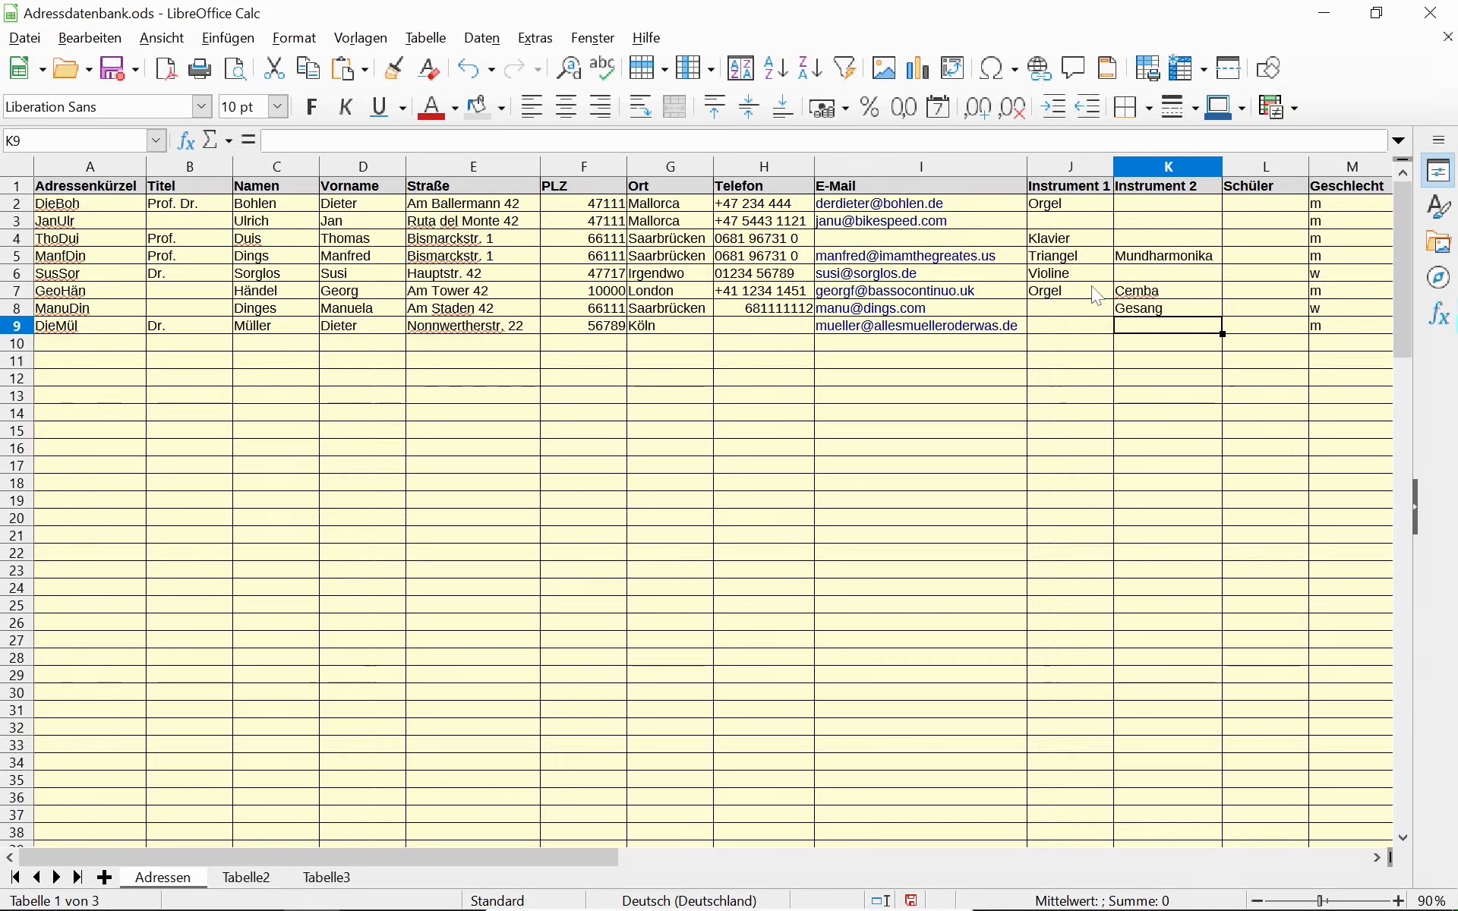
pyautogui.press('Up')
pyautogui.press('Left')
pyautogui.press('Right')
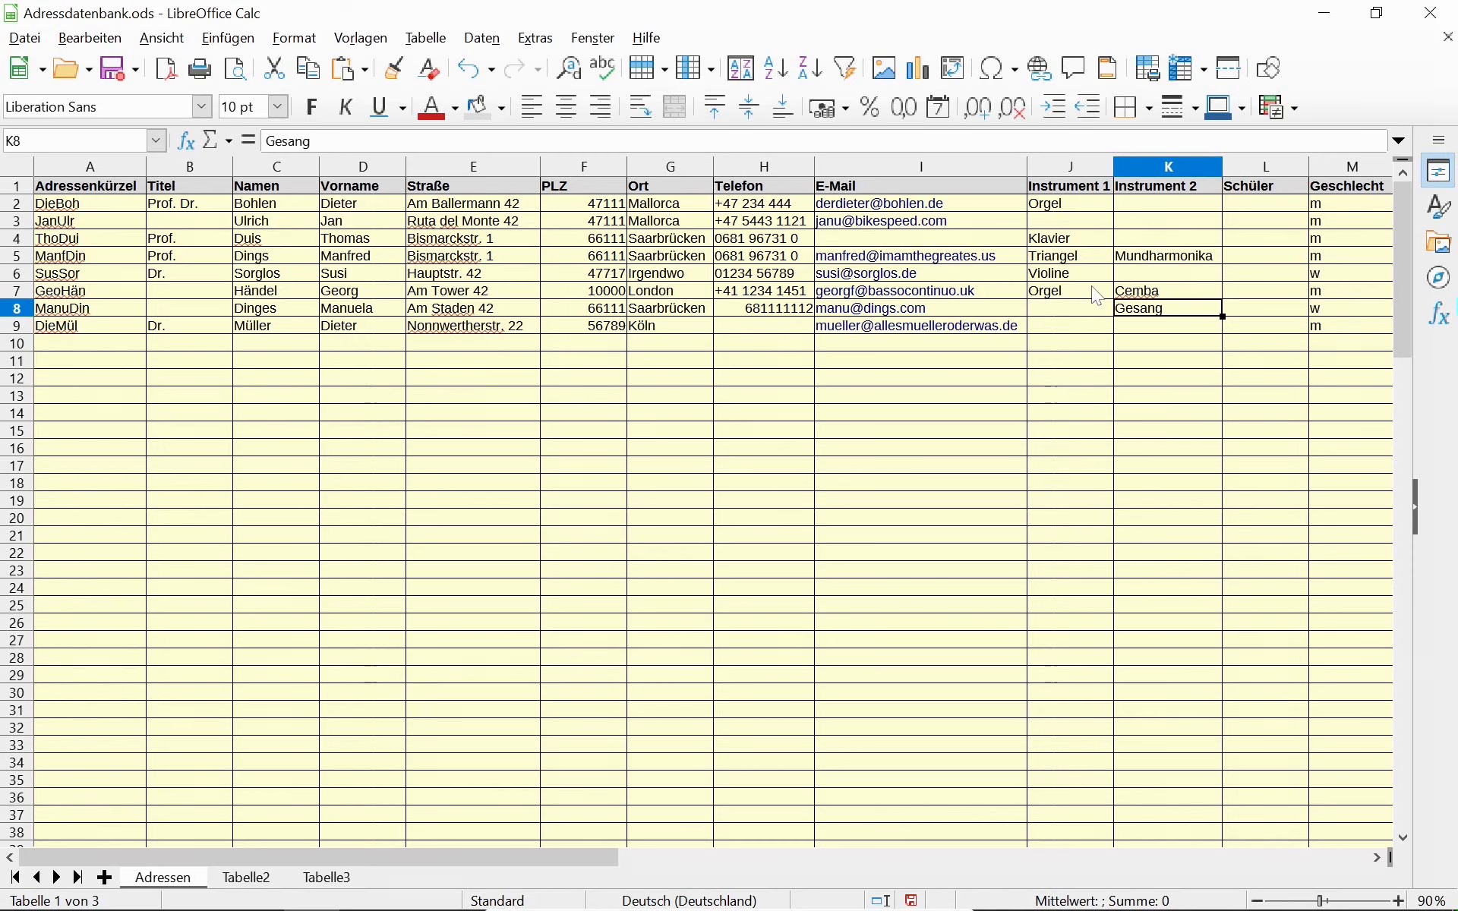
pyautogui.press('Down')
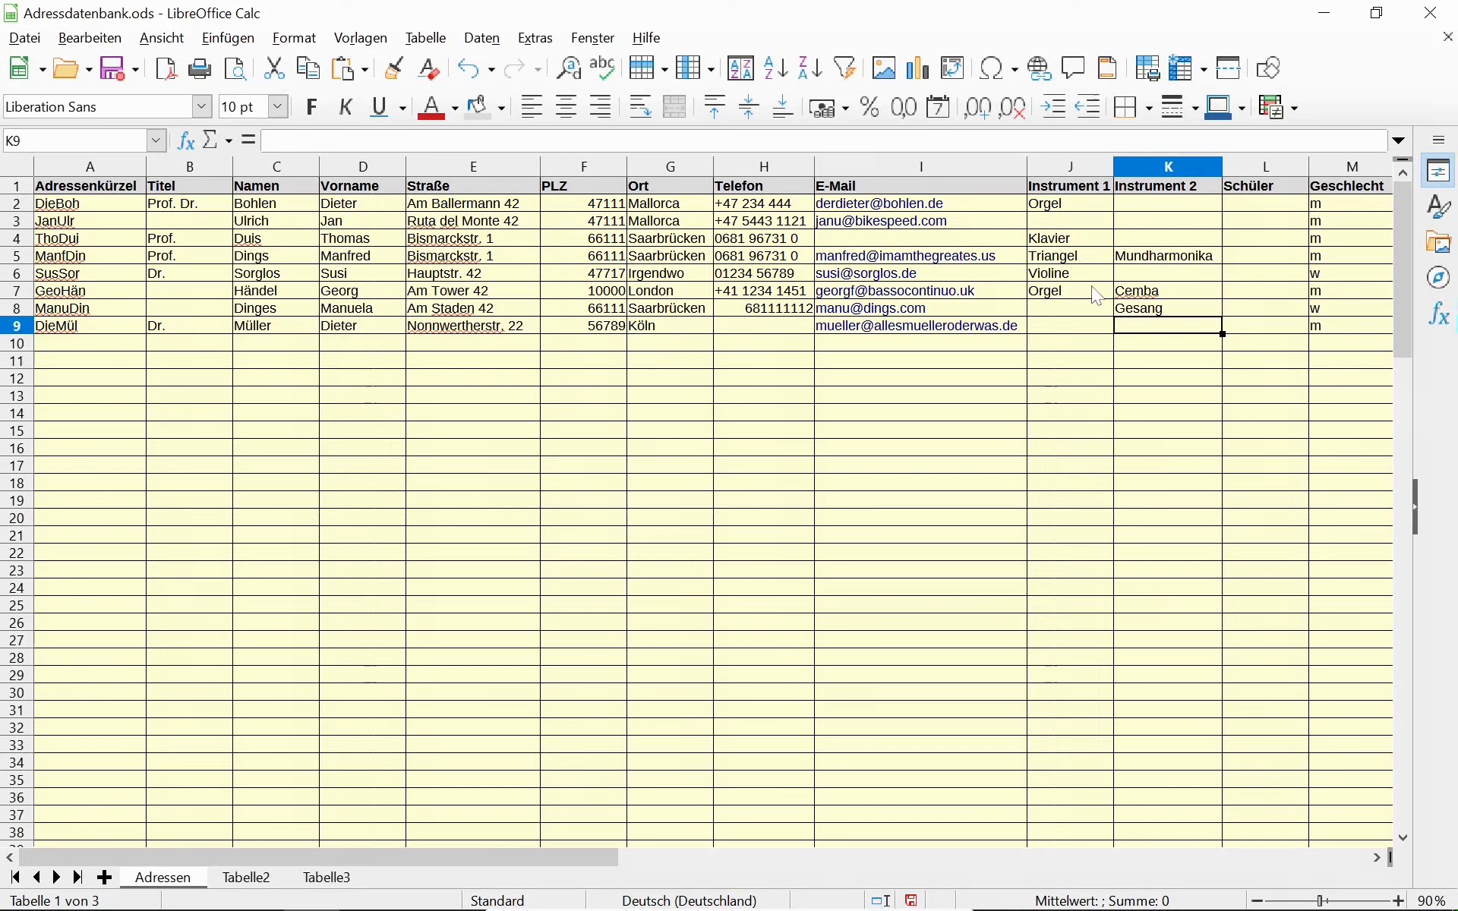
pyautogui.press('Left')
pyautogui.write('Gesang')
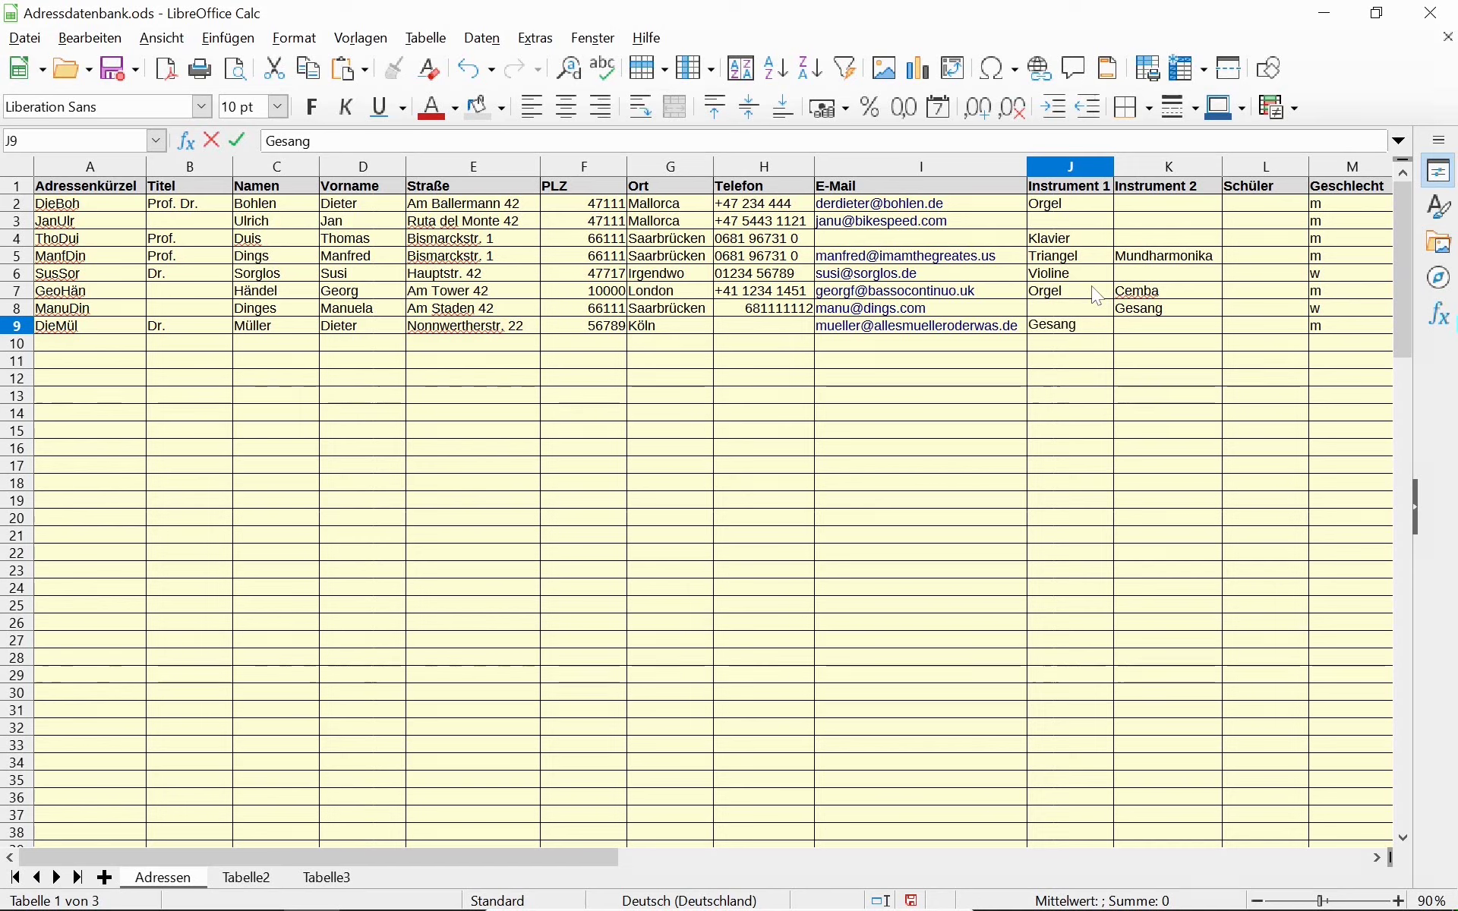
pyautogui.press('Tab')
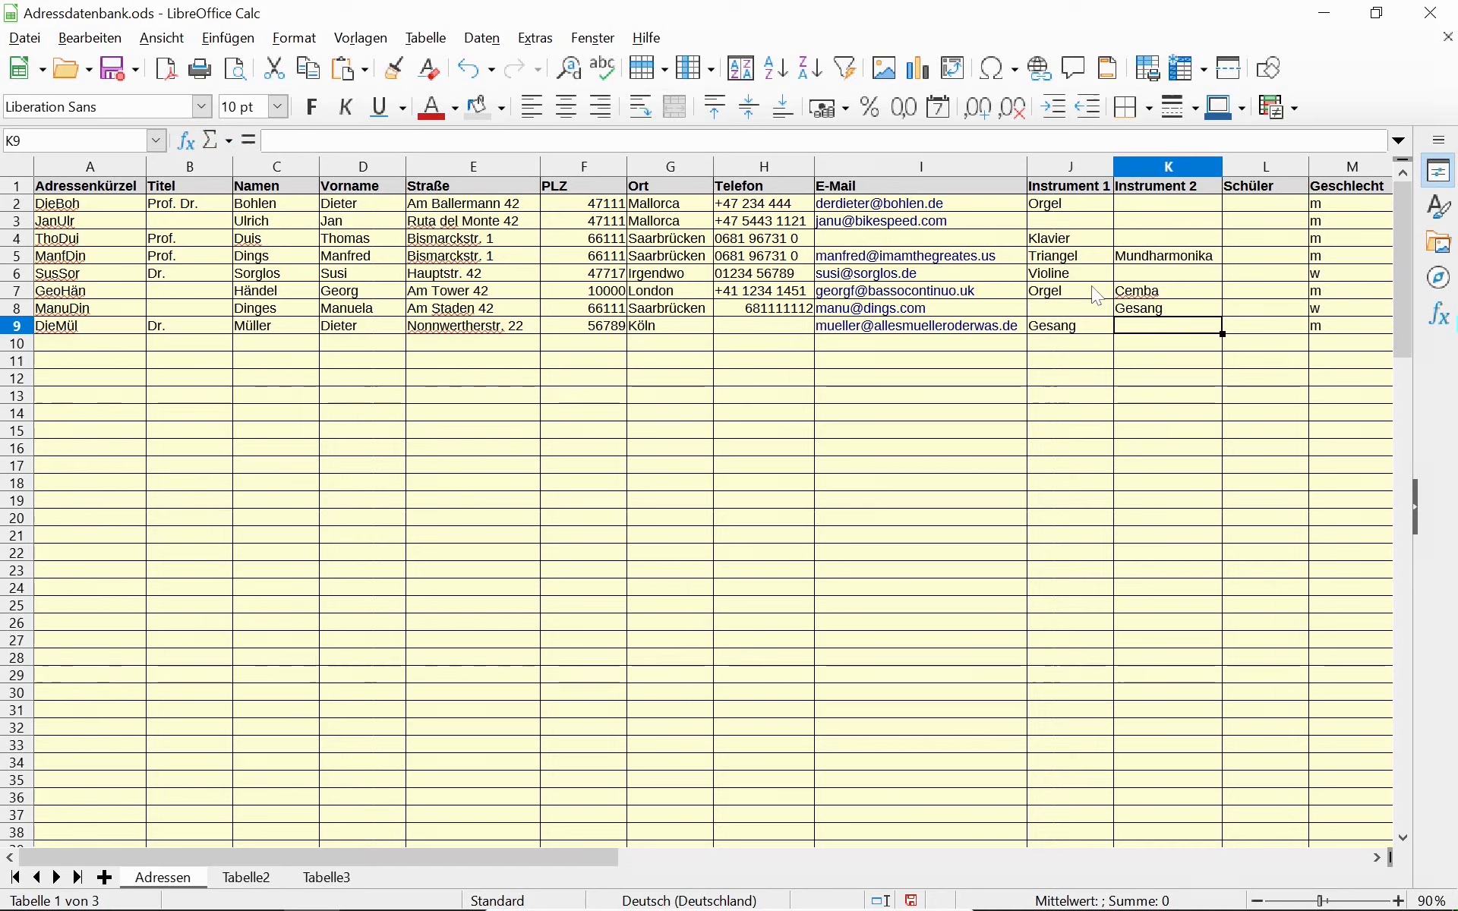
pyautogui.press('Up')
pyautogui.press('Up')
pyautogui.press('Up')
pyautogui.press('Up')
pyautogui.press('Up')
pyautogui.press('Up')
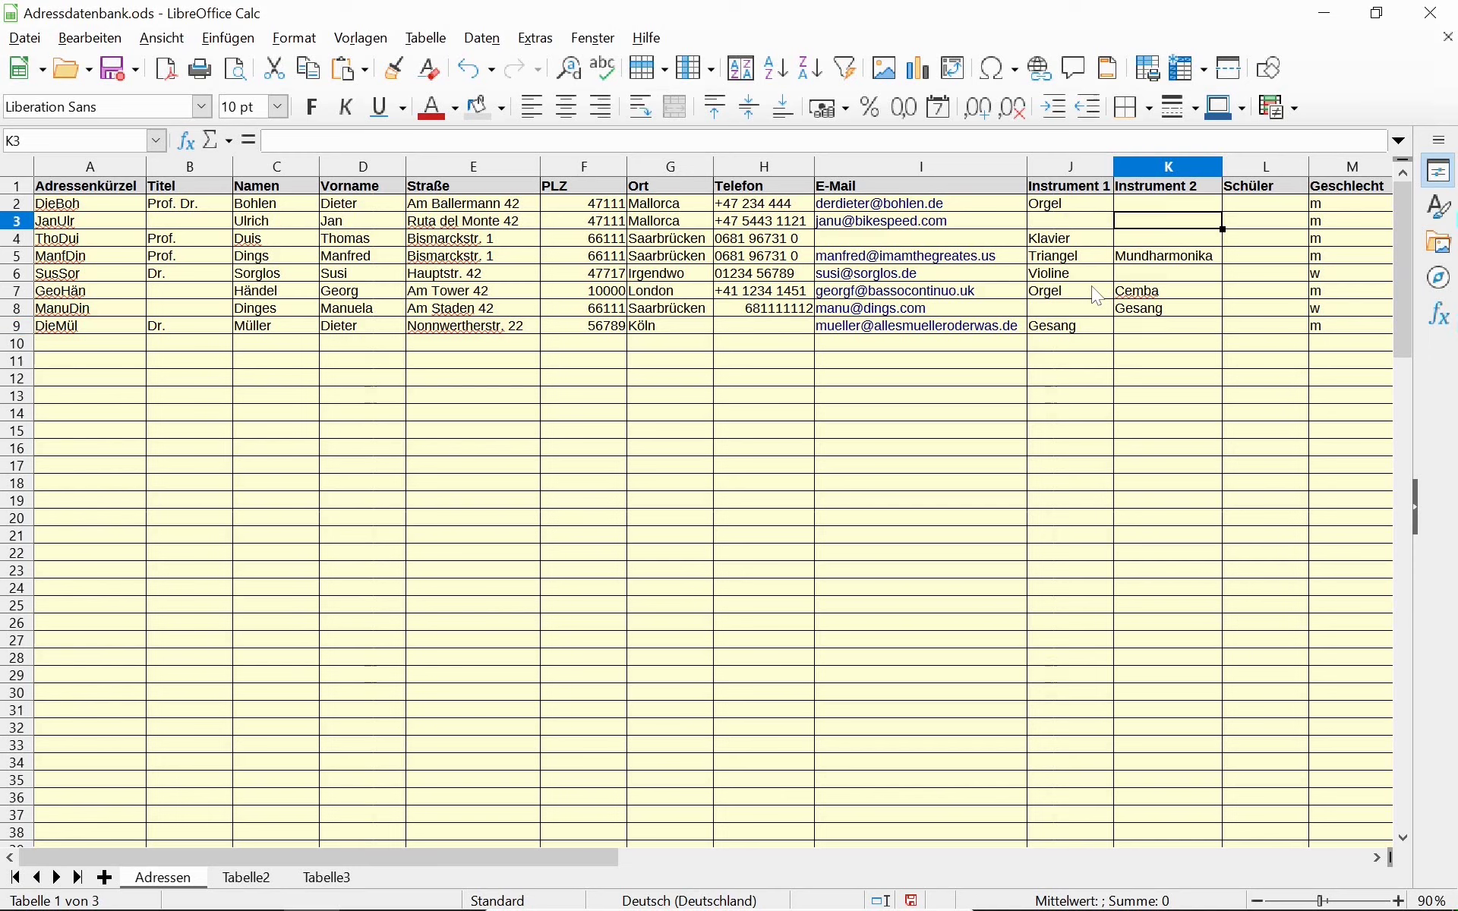
pyautogui.press('Left')
pyautogui.press('Right')
pyautogui.press('Right')
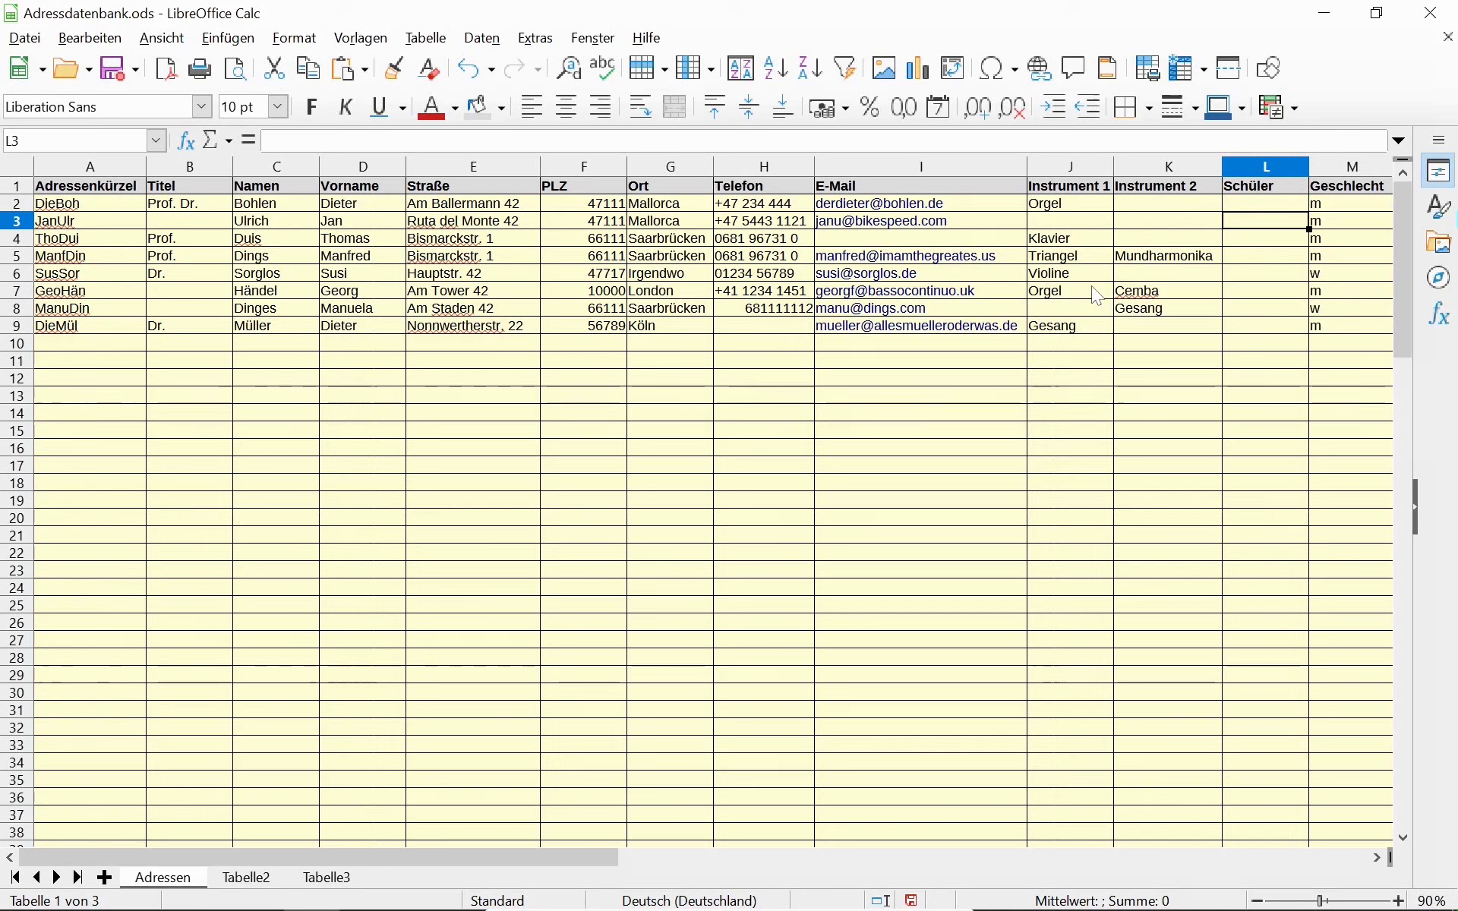
pyautogui.press('Up')
pyautogui.write('x')
pyautogui.press('Return')
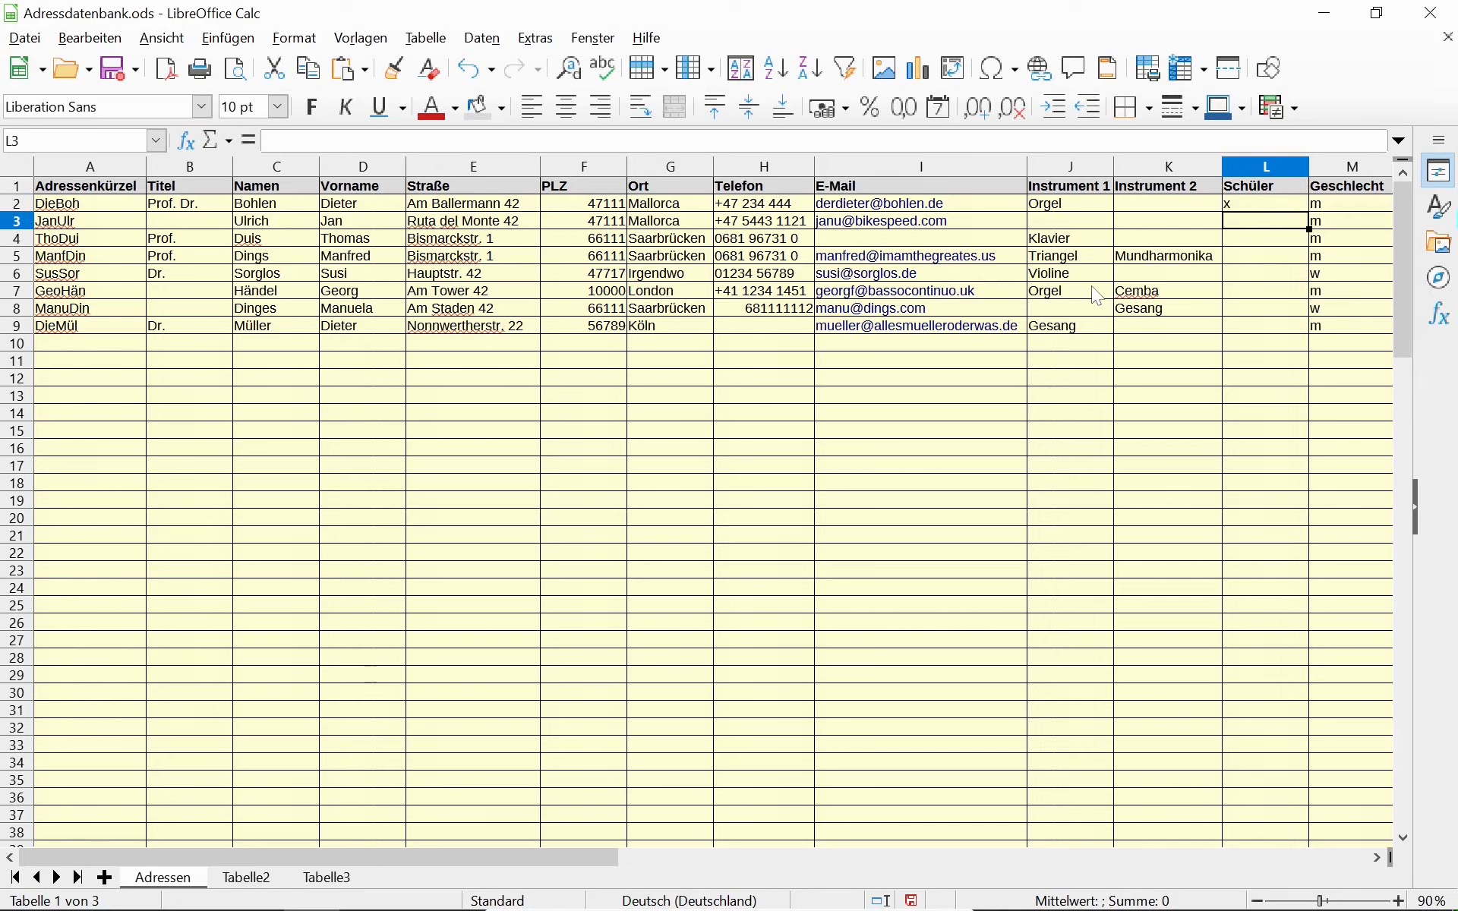
pyautogui.press('Up')
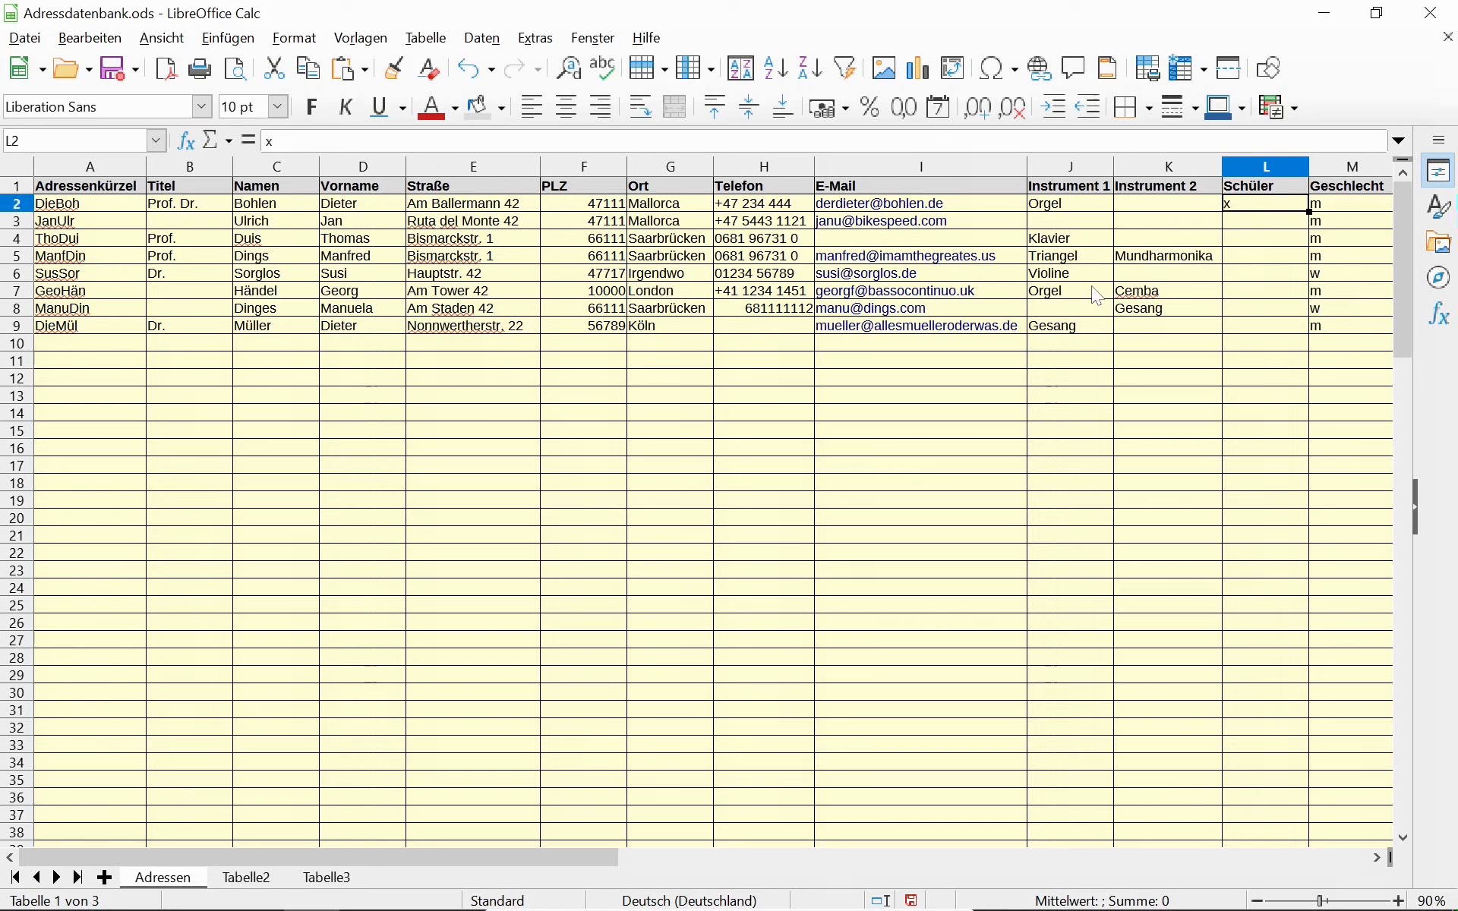
pyautogui.press('Down')
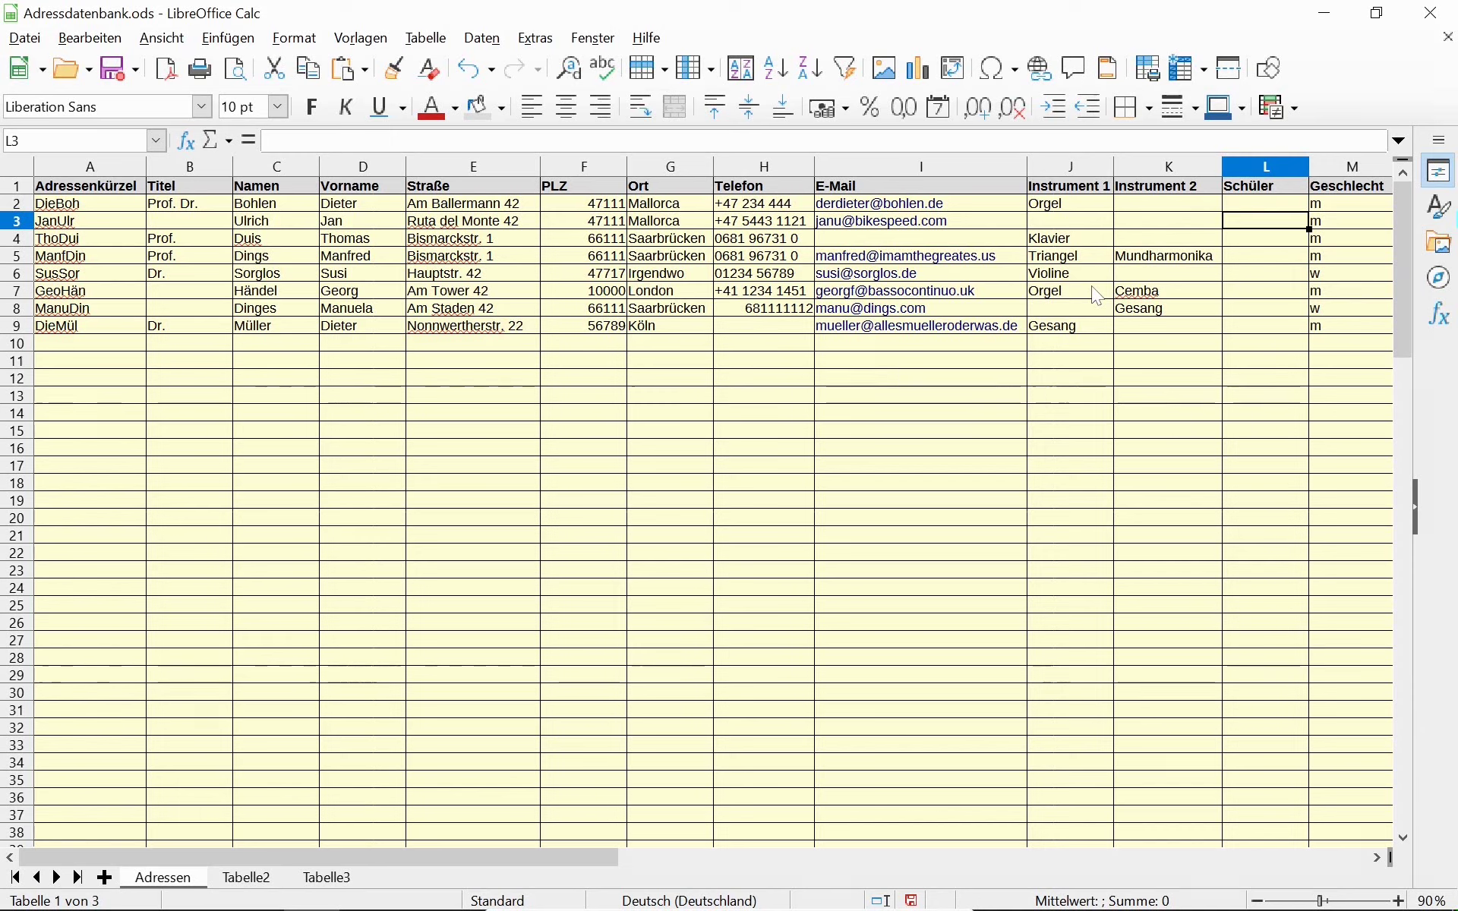
pyautogui.press('Down')
pyautogui.press('Down')
pyautogui.press('Down')
pyautogui.press('Down')
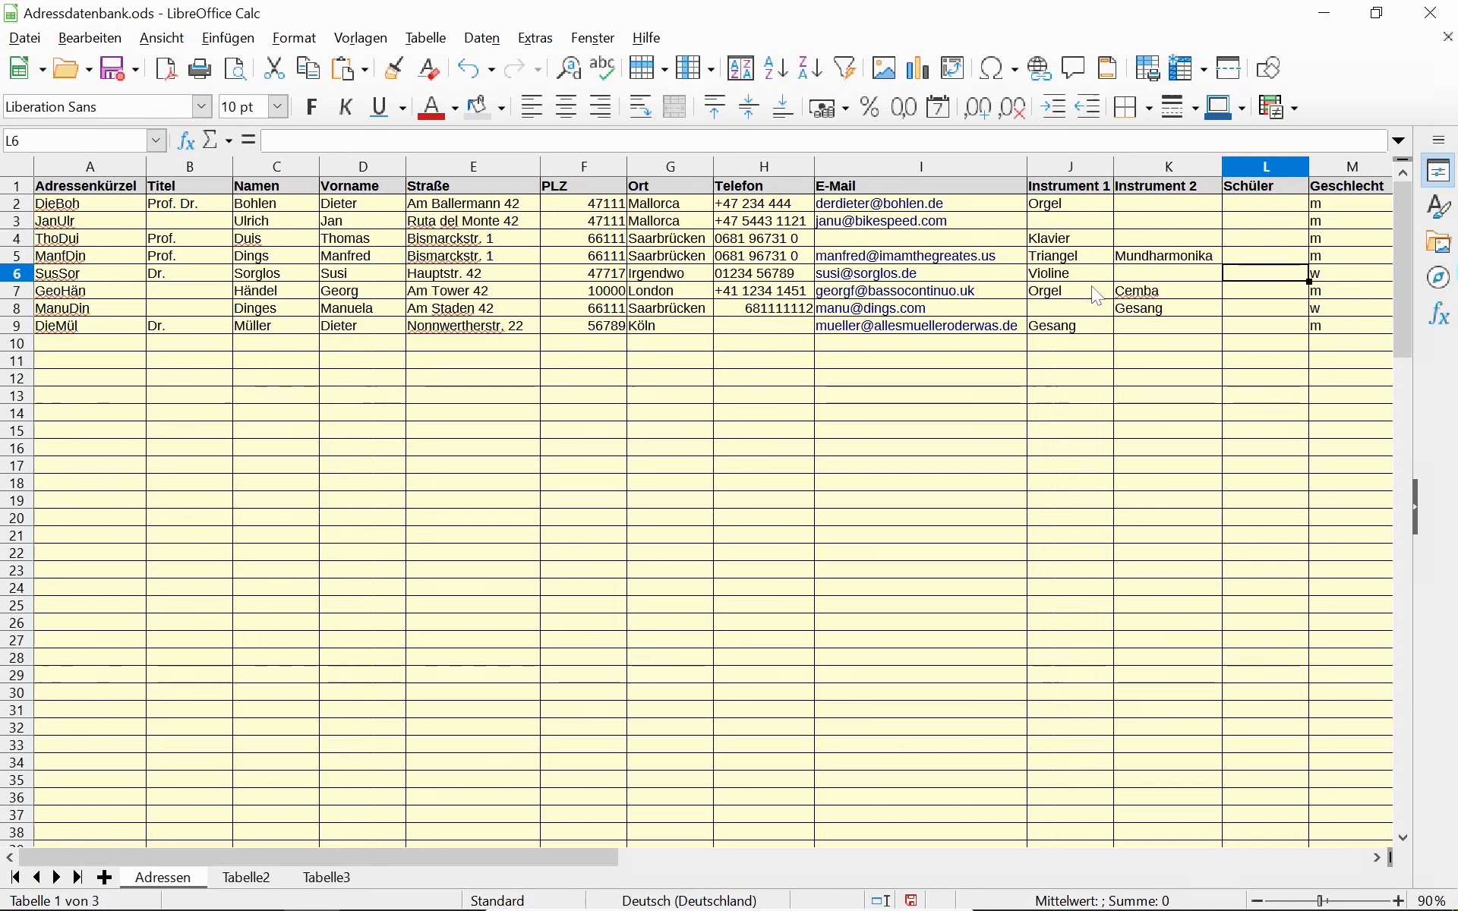
pyautogui.press('Left')
pyautogui.press('F2')
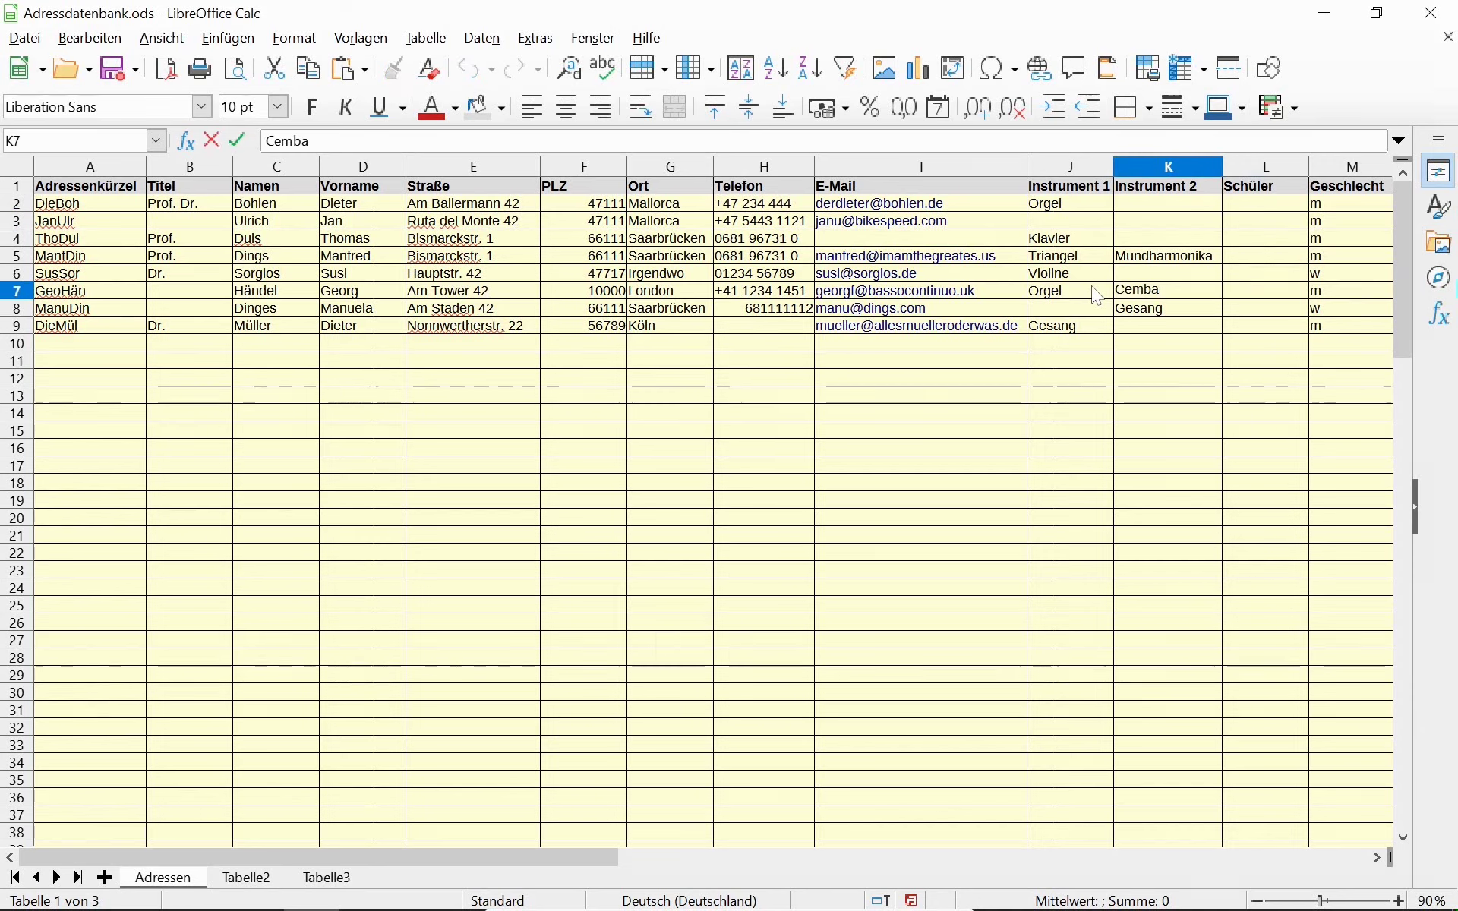
pyautogui.write('lo')
pyautogui.press('Return')
pyautogui.press('Up')
pyautogui.press('Up')
pyautogui.press('Up')
pyautogui.press('Up')
pyautogui.press('Up')
pyautogui.press('Up')
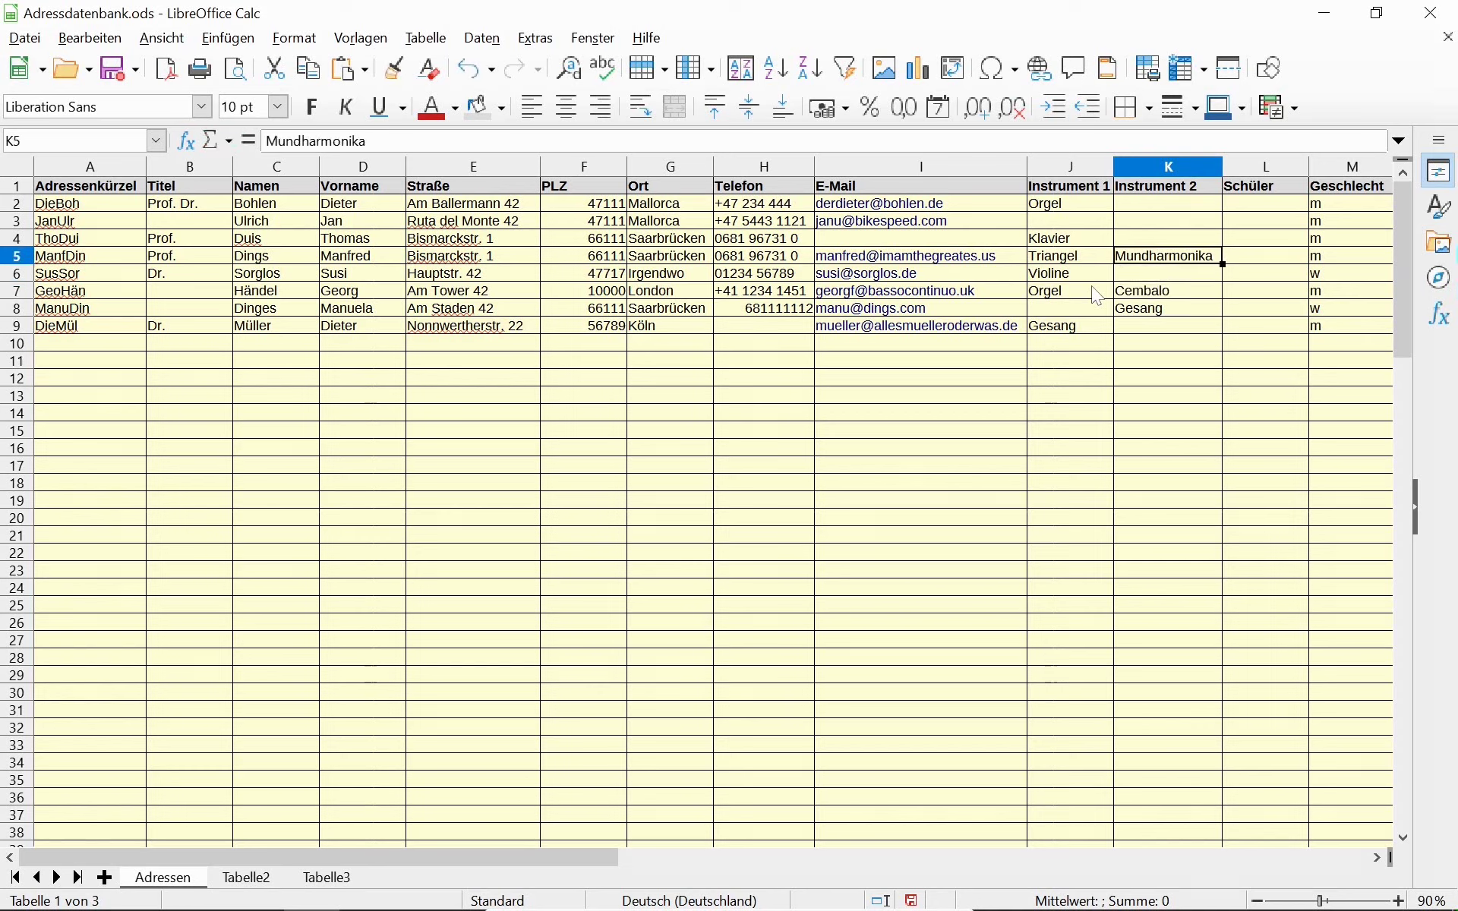
pyautogui.press('Right')
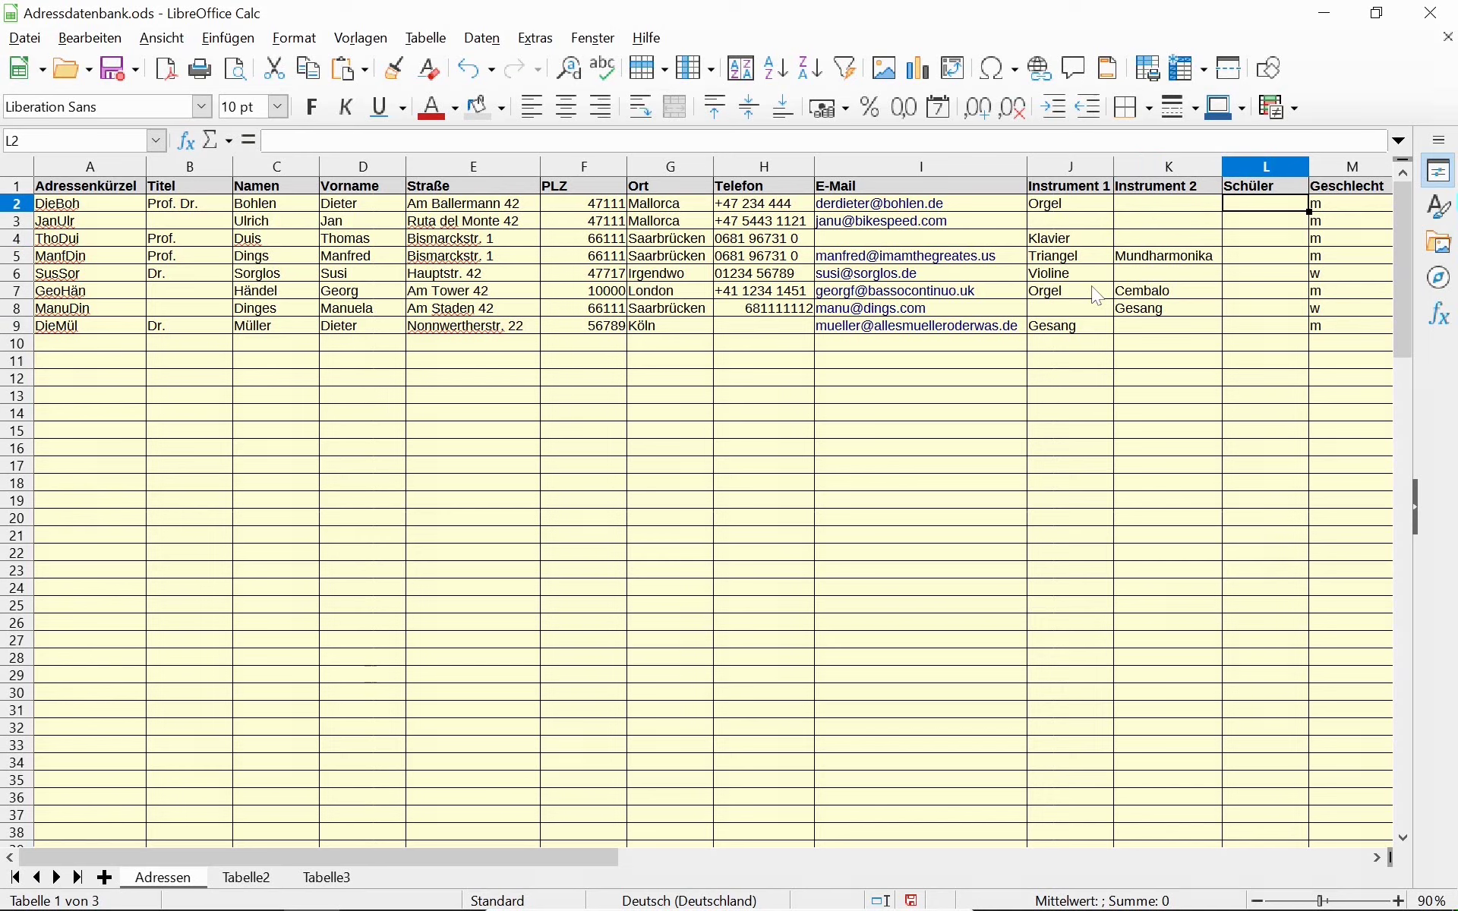
pyautogui.press('Left')
pyautogui.press('Left')
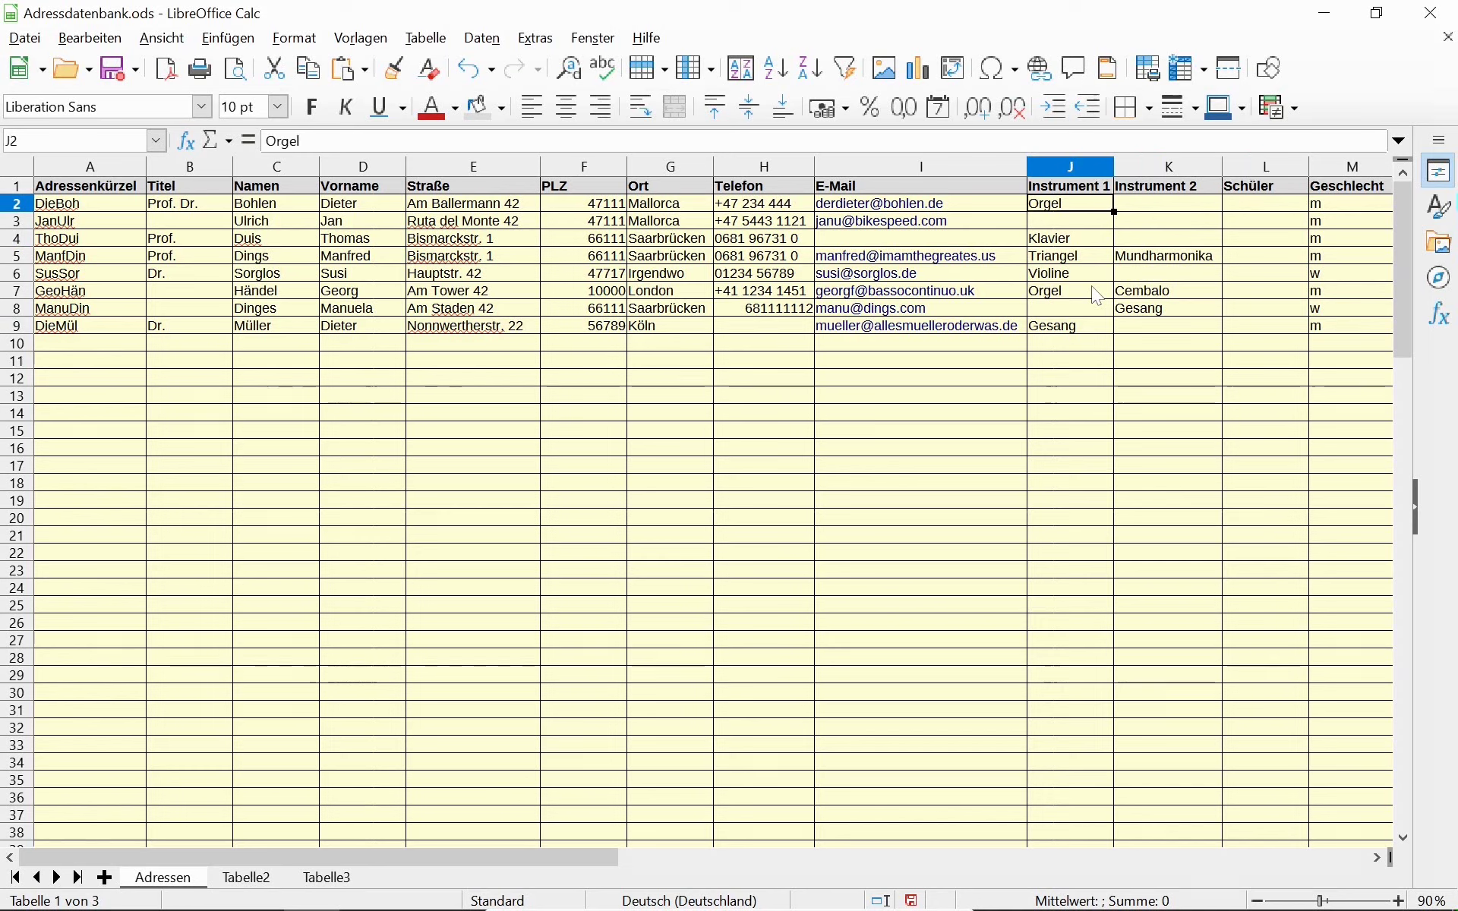
pyautogui.press('Right')
pyautogui.press('Right')
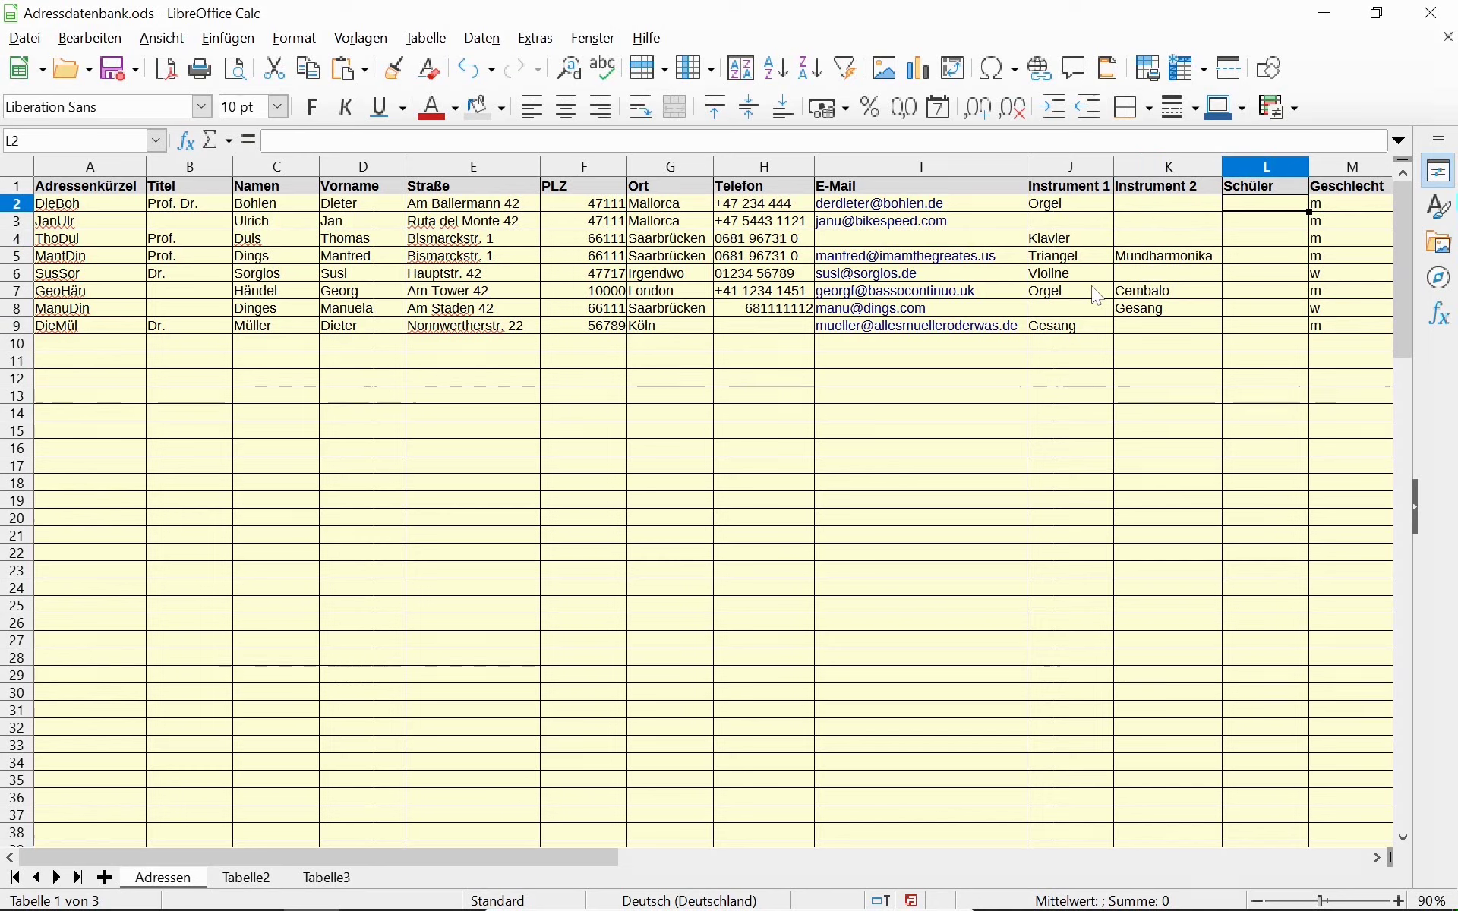
pyautogui.press('Down')
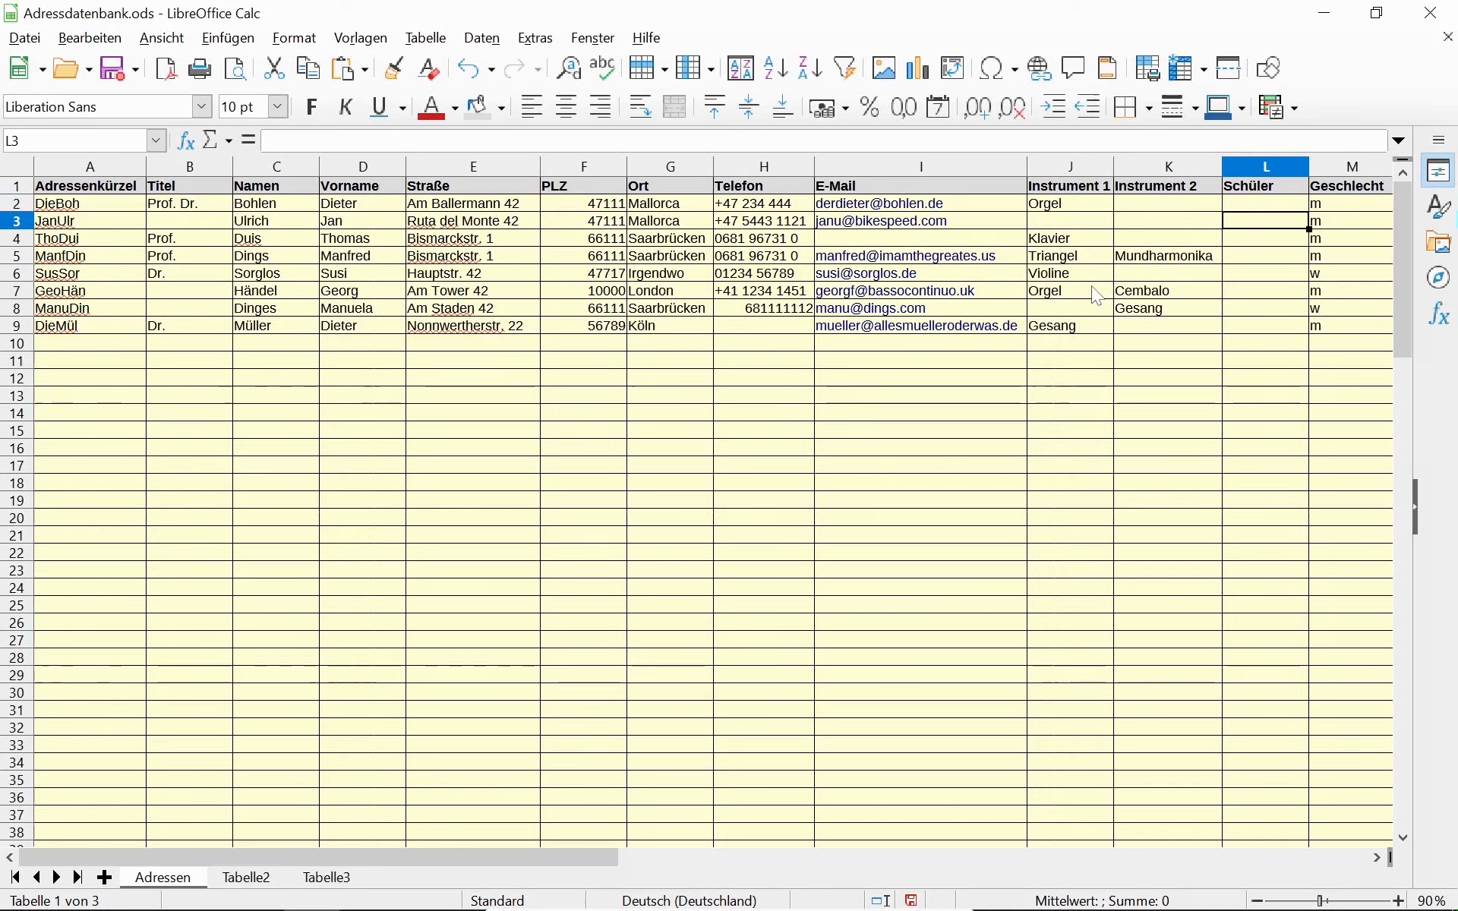
pyautogui.click(1094, 224)
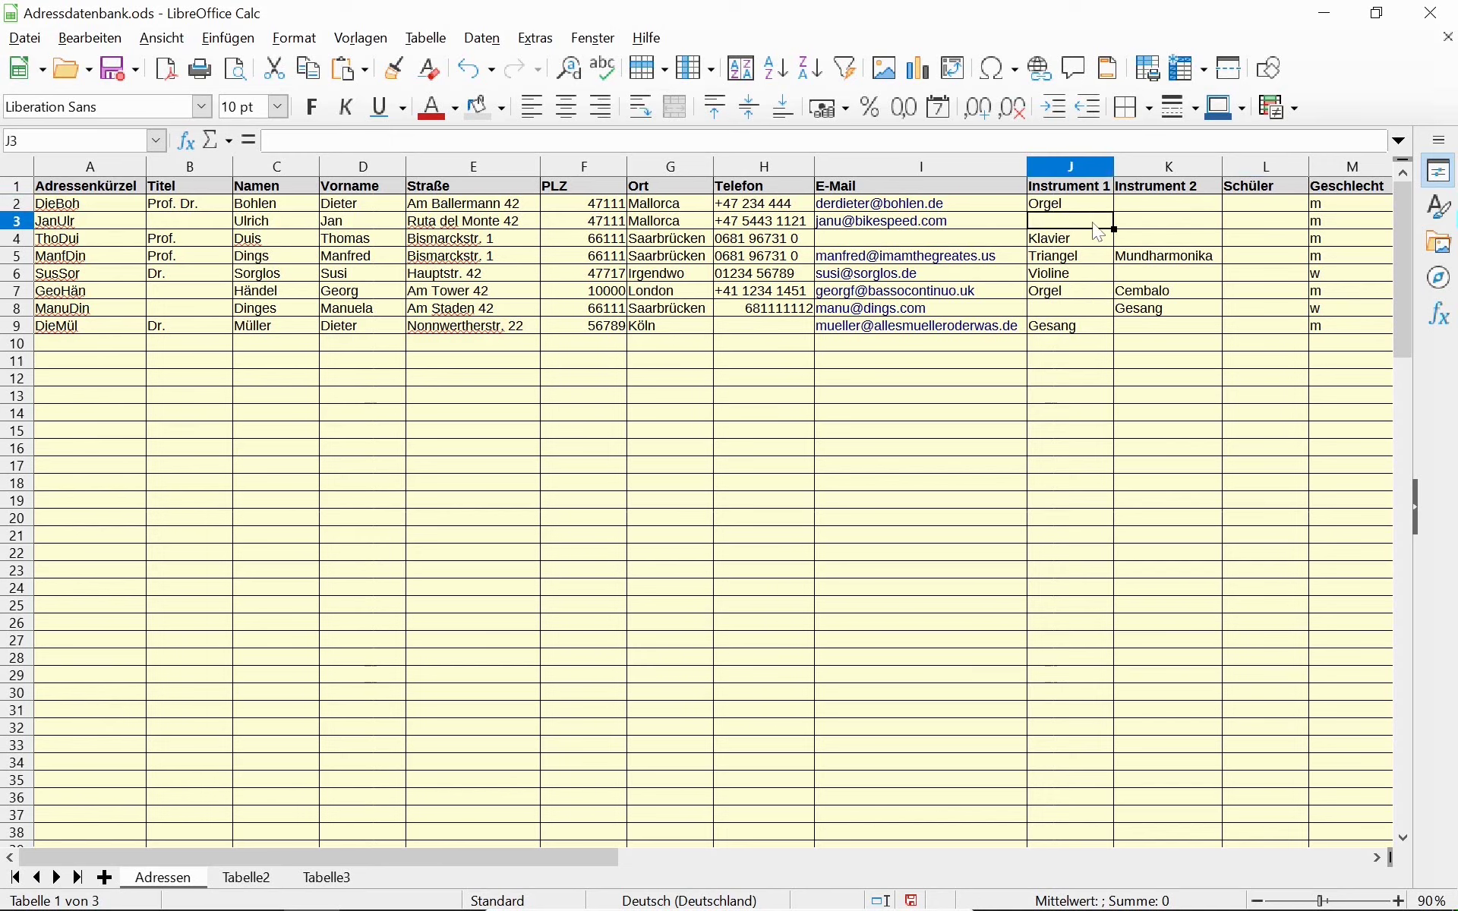
pyautogui.click(1157, 230)
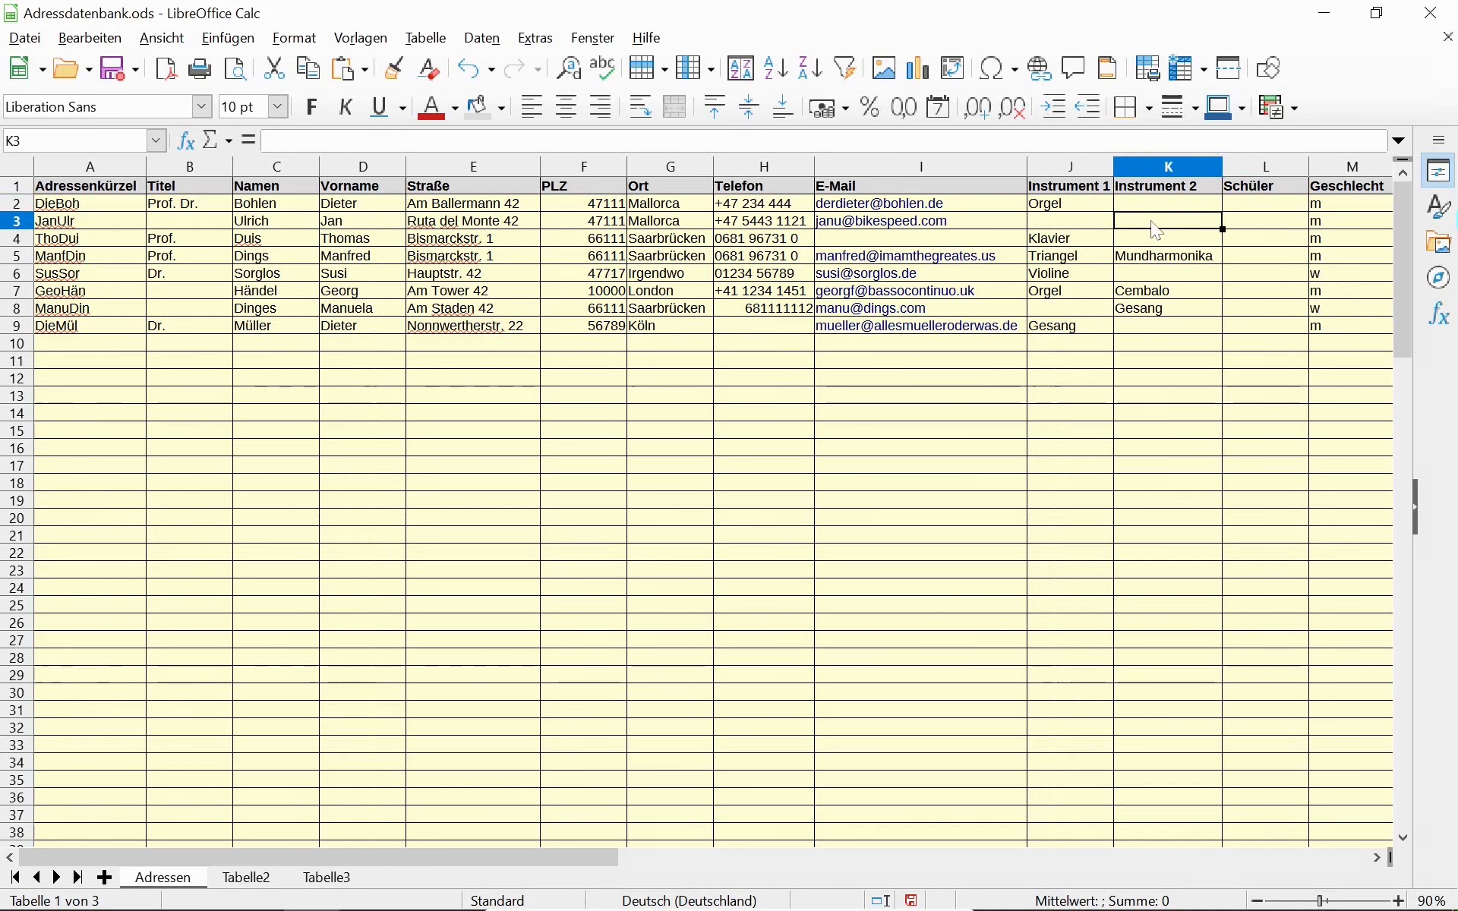
pyautogui.click(1095, 227)
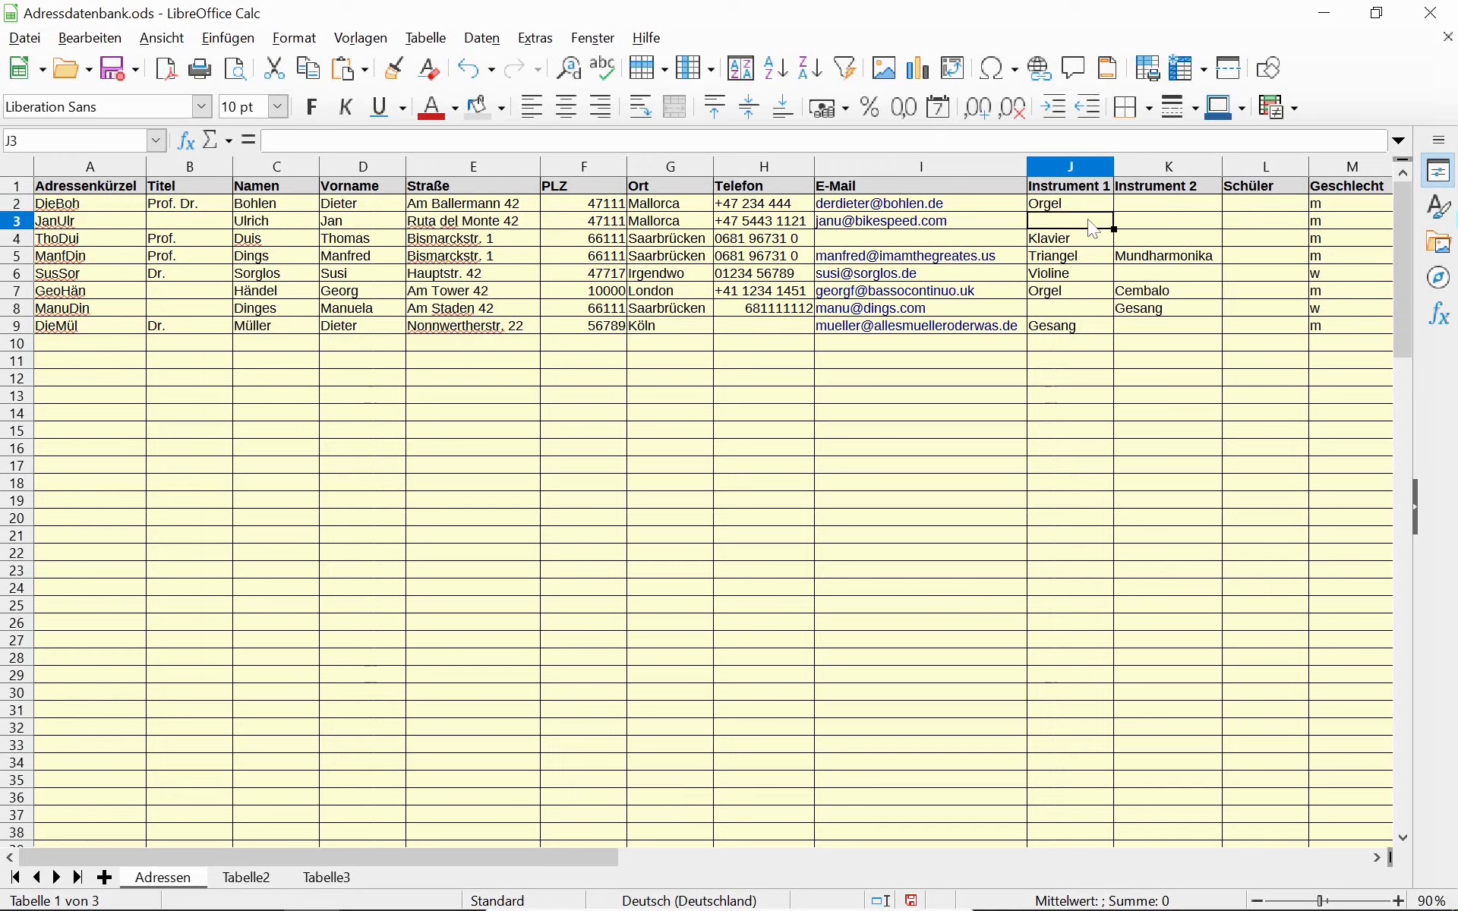
pyautogui.click(1158, 231)
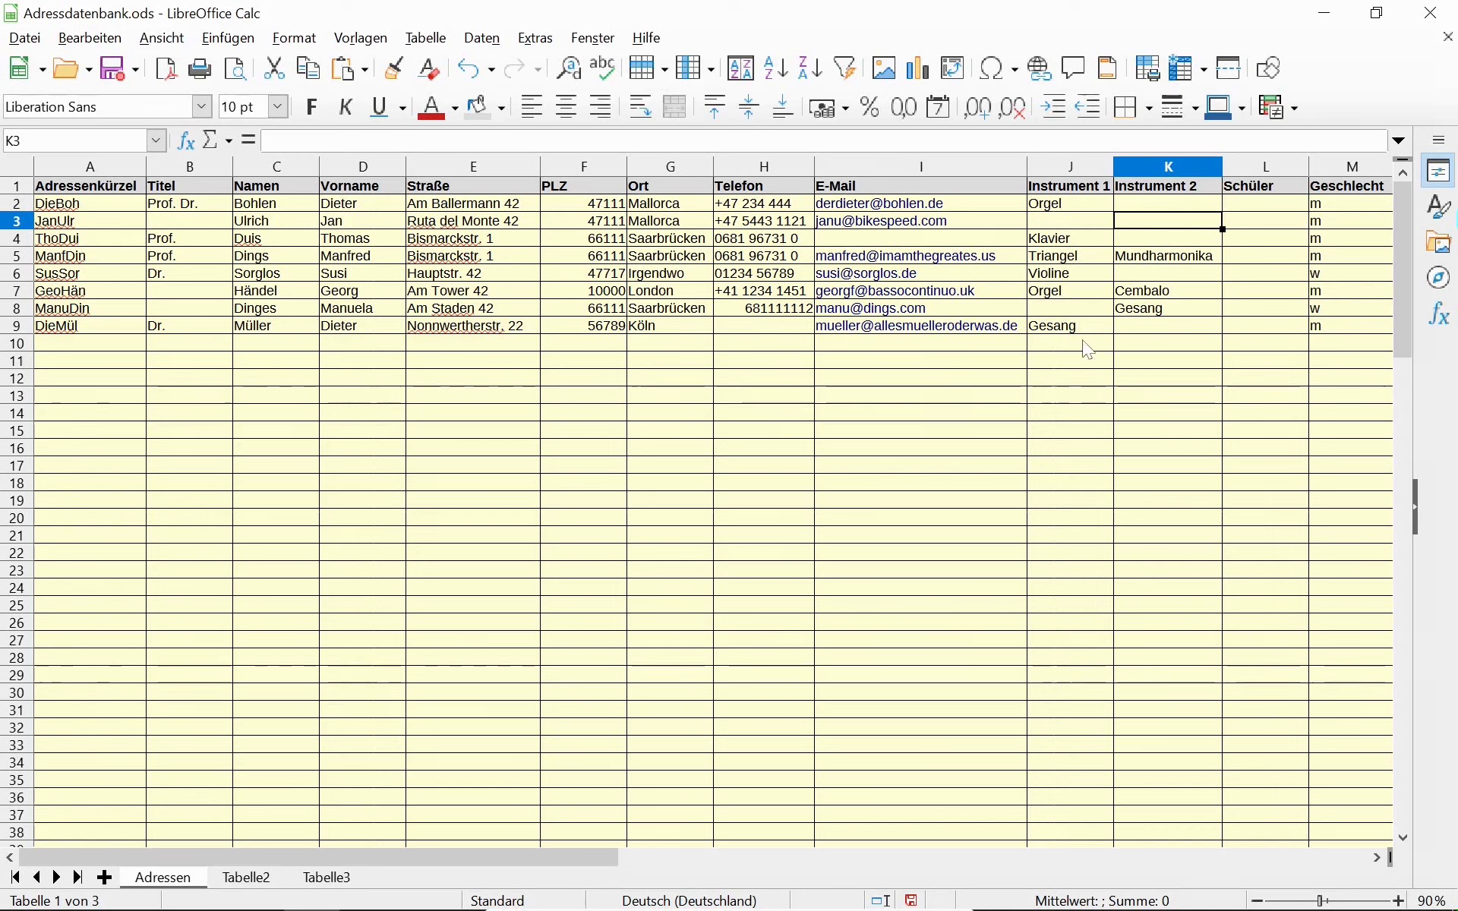
# Type the plain text Istleer( into Schüler cell L3.
pyautogui.click(1241, 225)
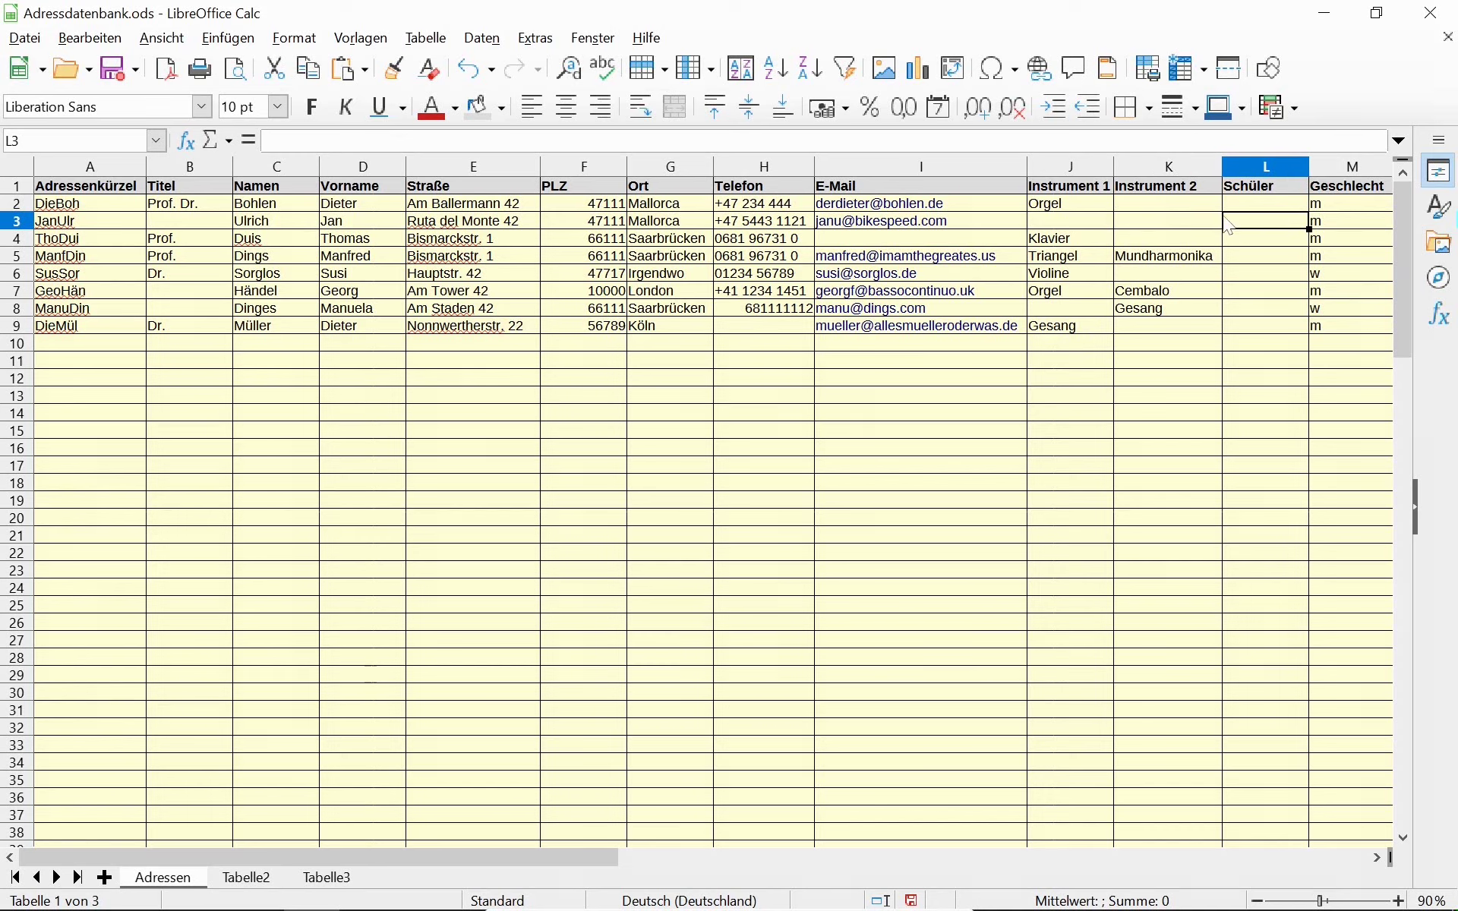
pyautogui.write('istleer(')
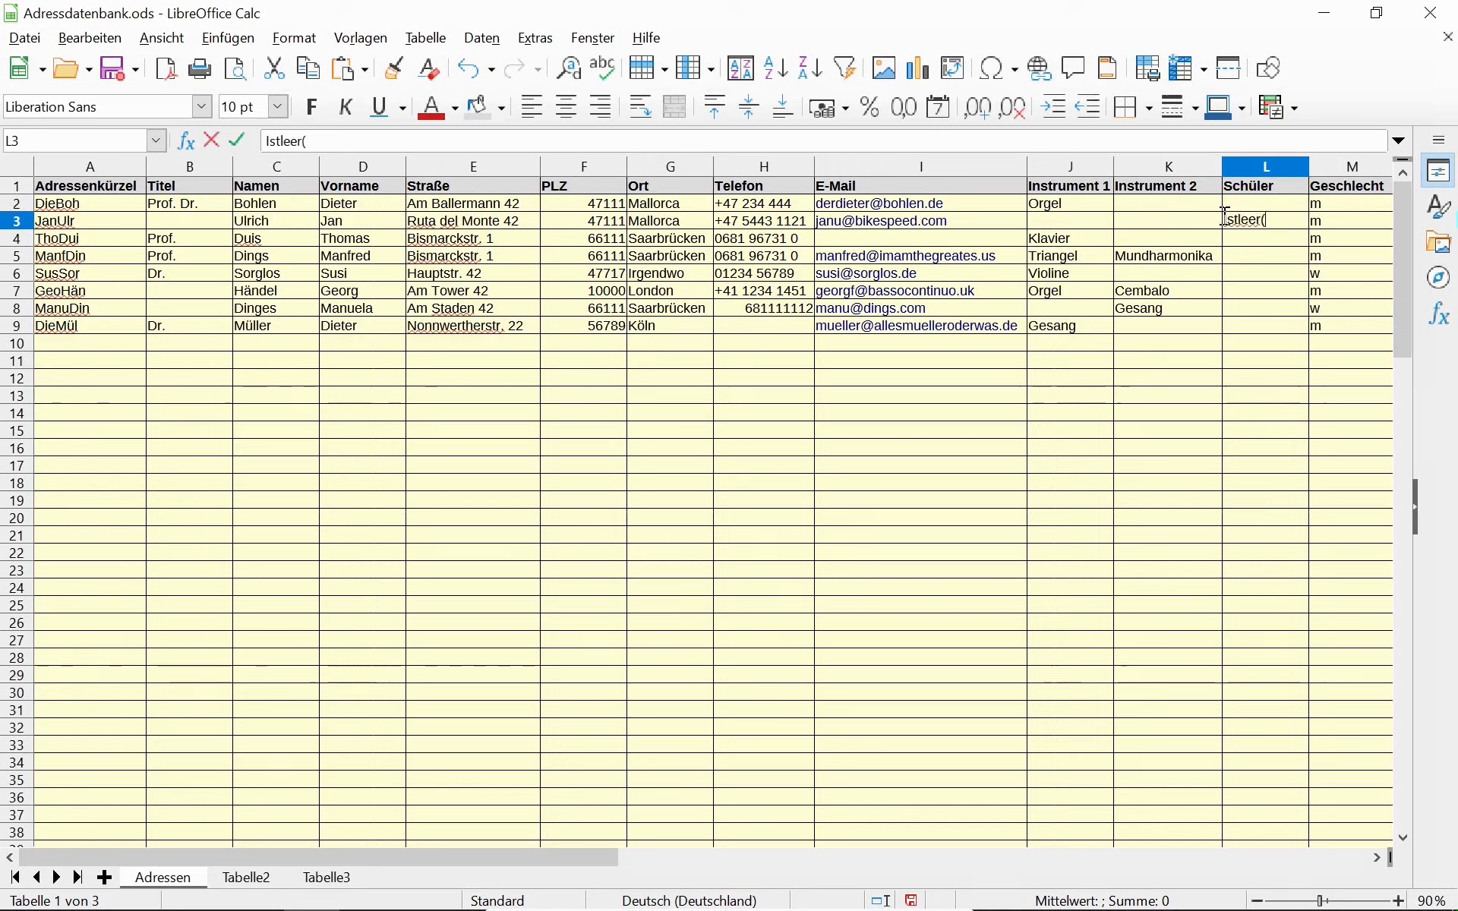
pyautogui.press('Left')
pyautogui.press('Left')
pyautogui.press('Down')
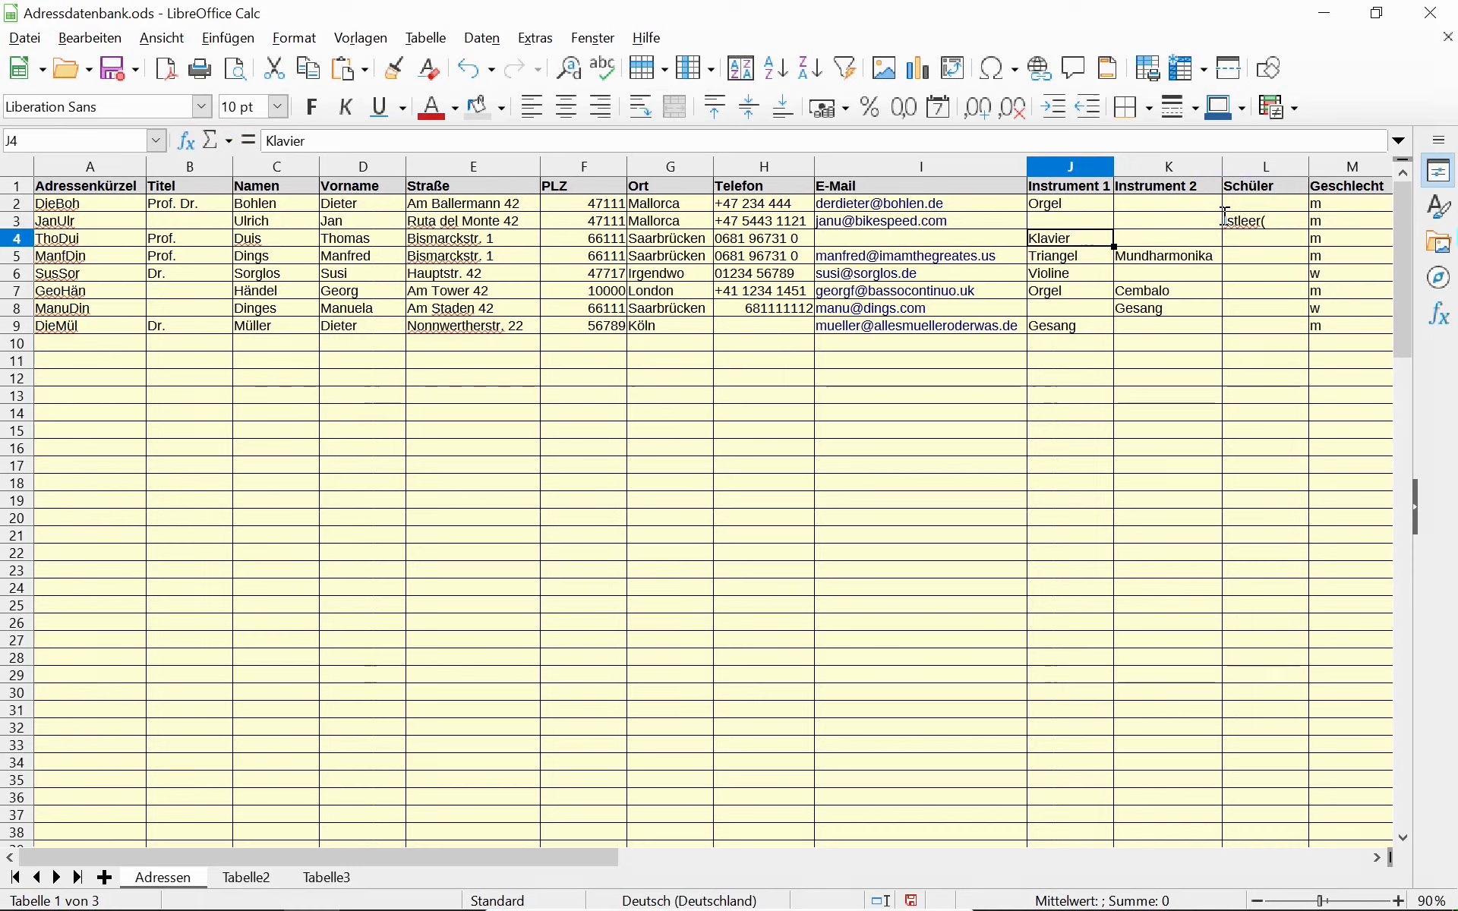
pyautogui.press('Up')
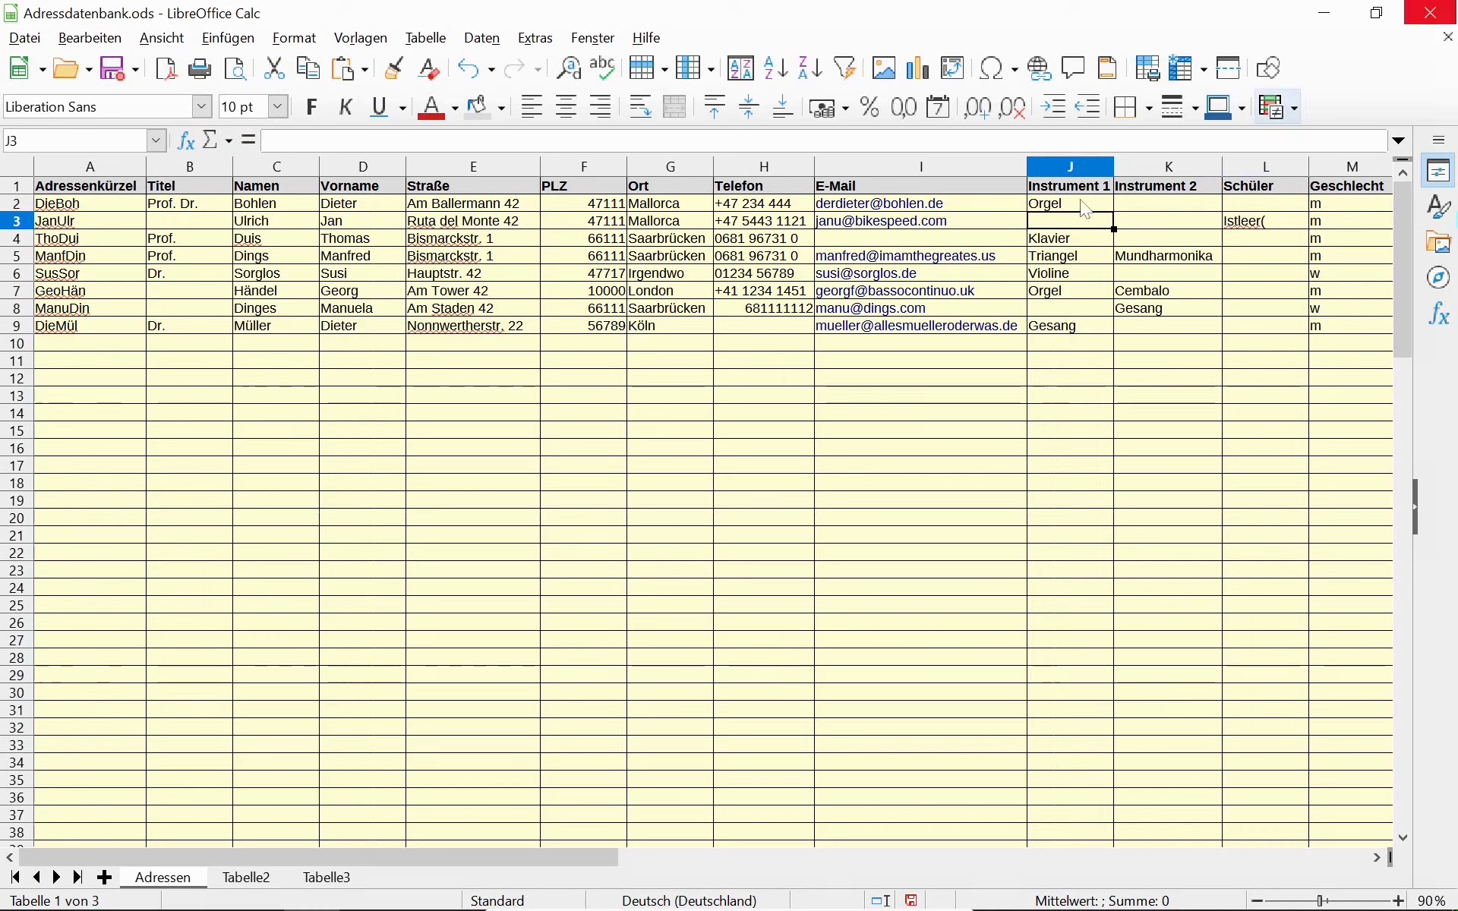
# Replace L3's text with =ISTLEER(J3), which shows WAHR because J3 is empty.
pyautogui.click(1261, 221)
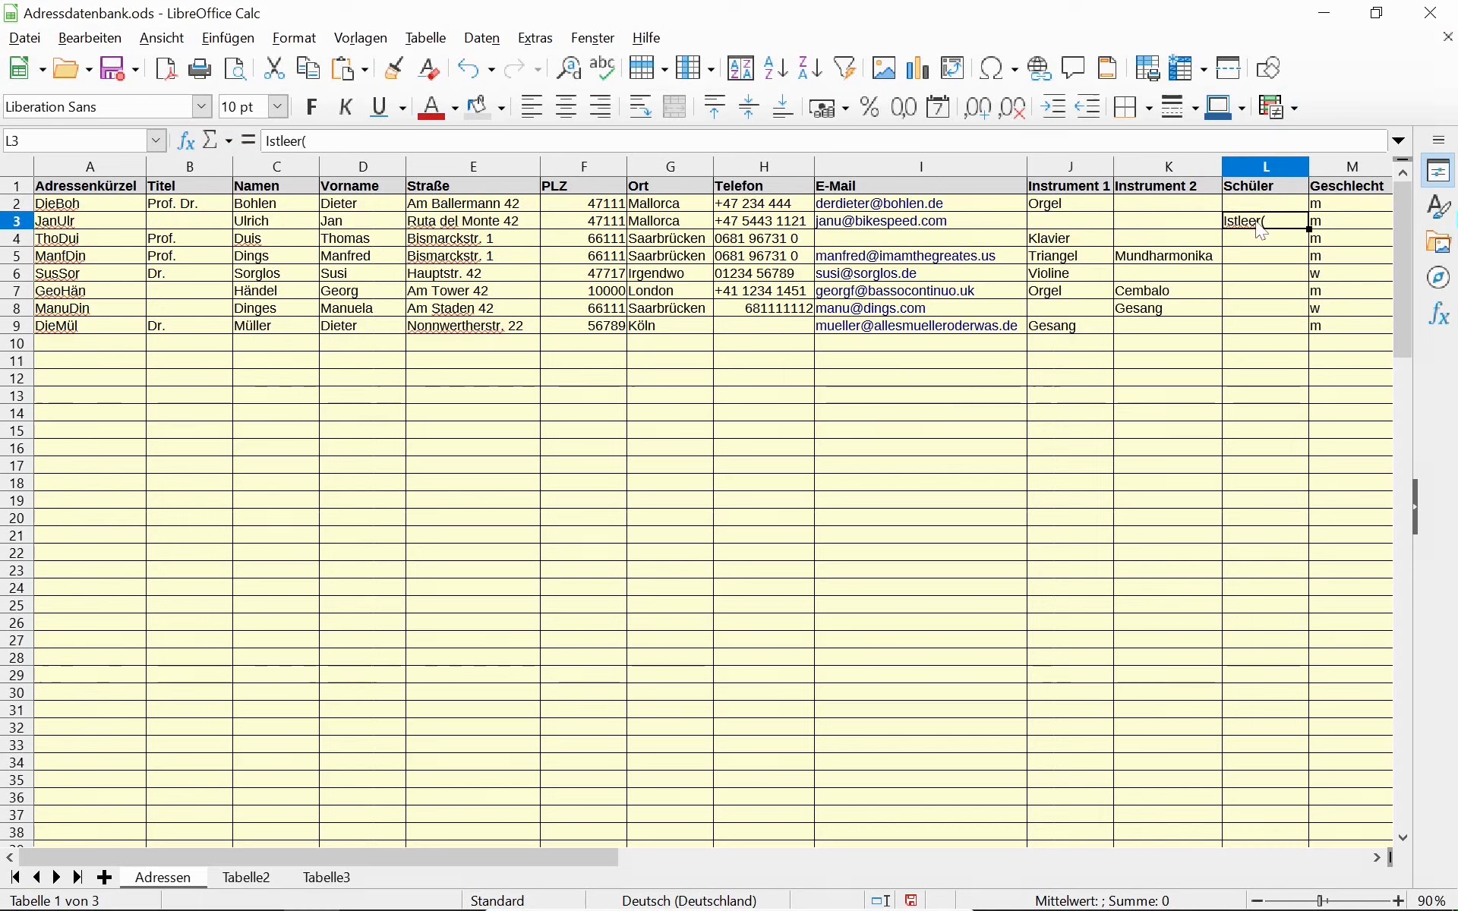
pyautogui.write('=Fu')
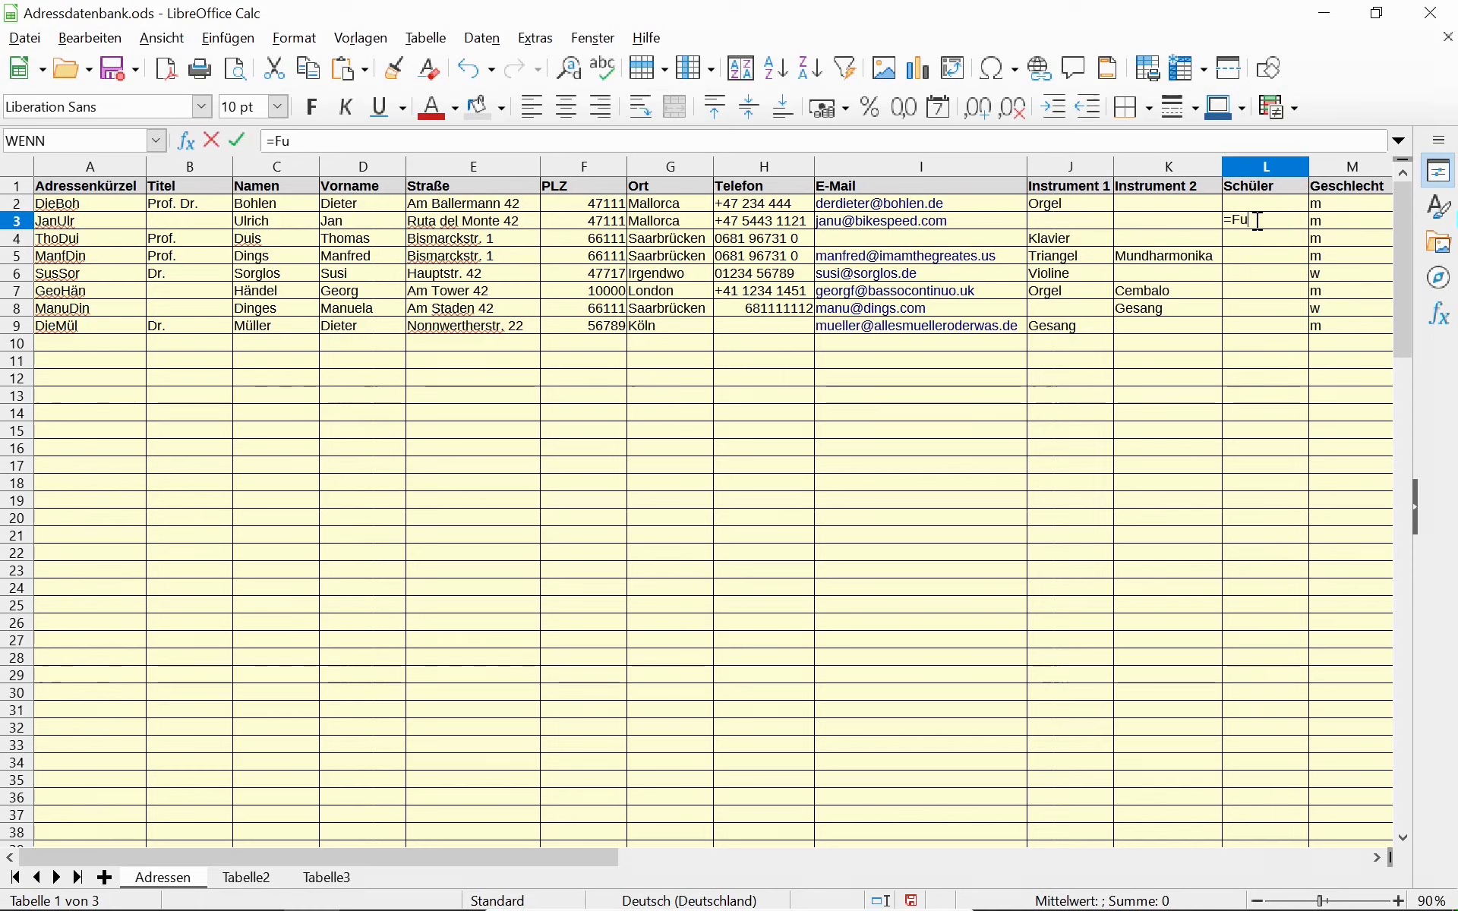
pyautogui.press('BackSpace')
pyautogui.press('BackSpace')
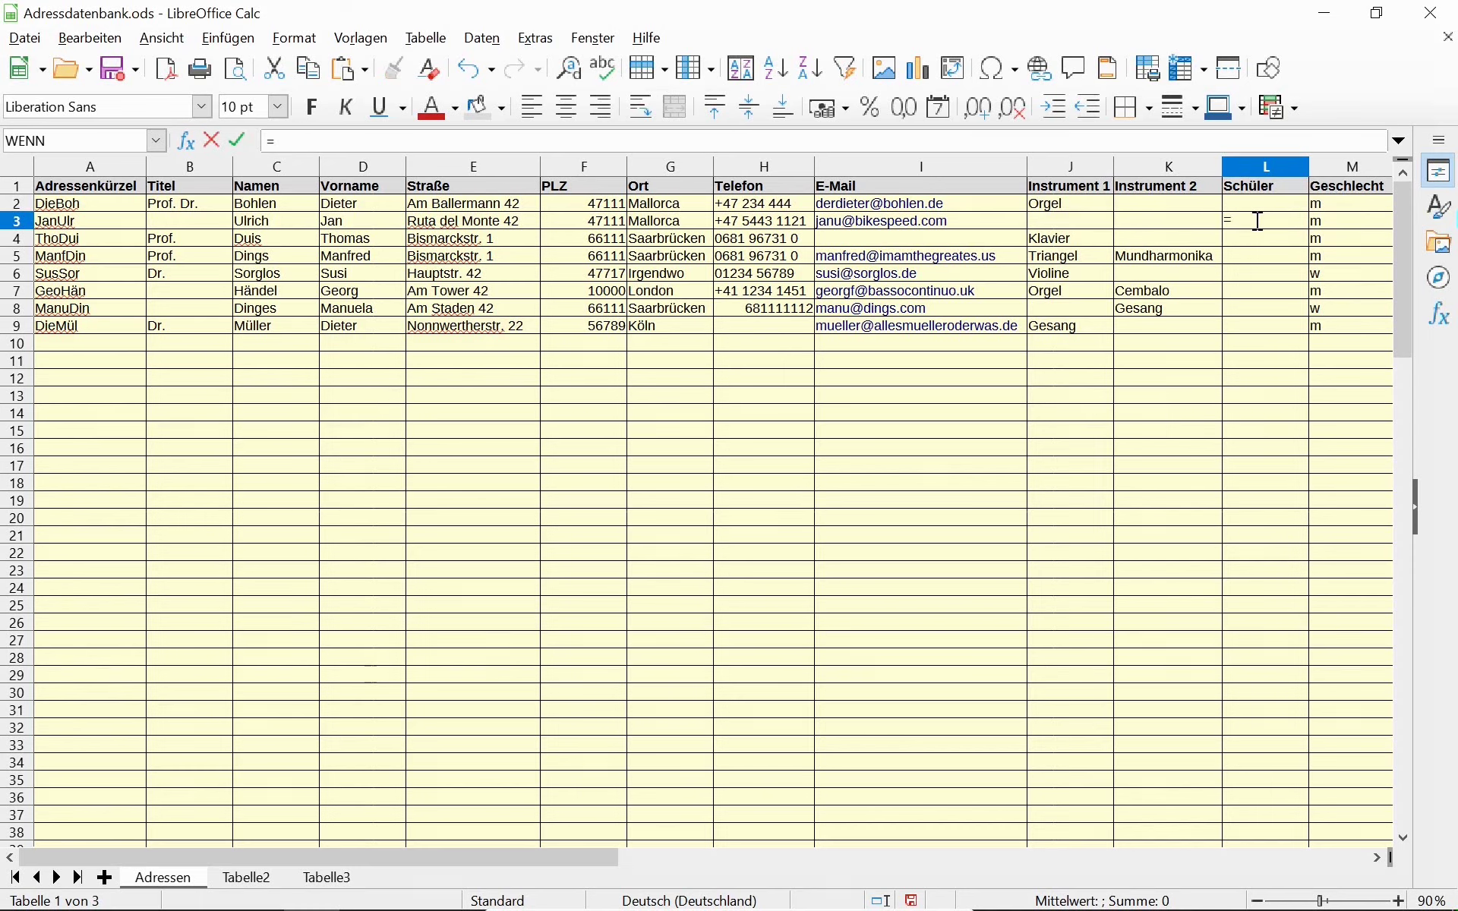
pyautogui.write('Ist')
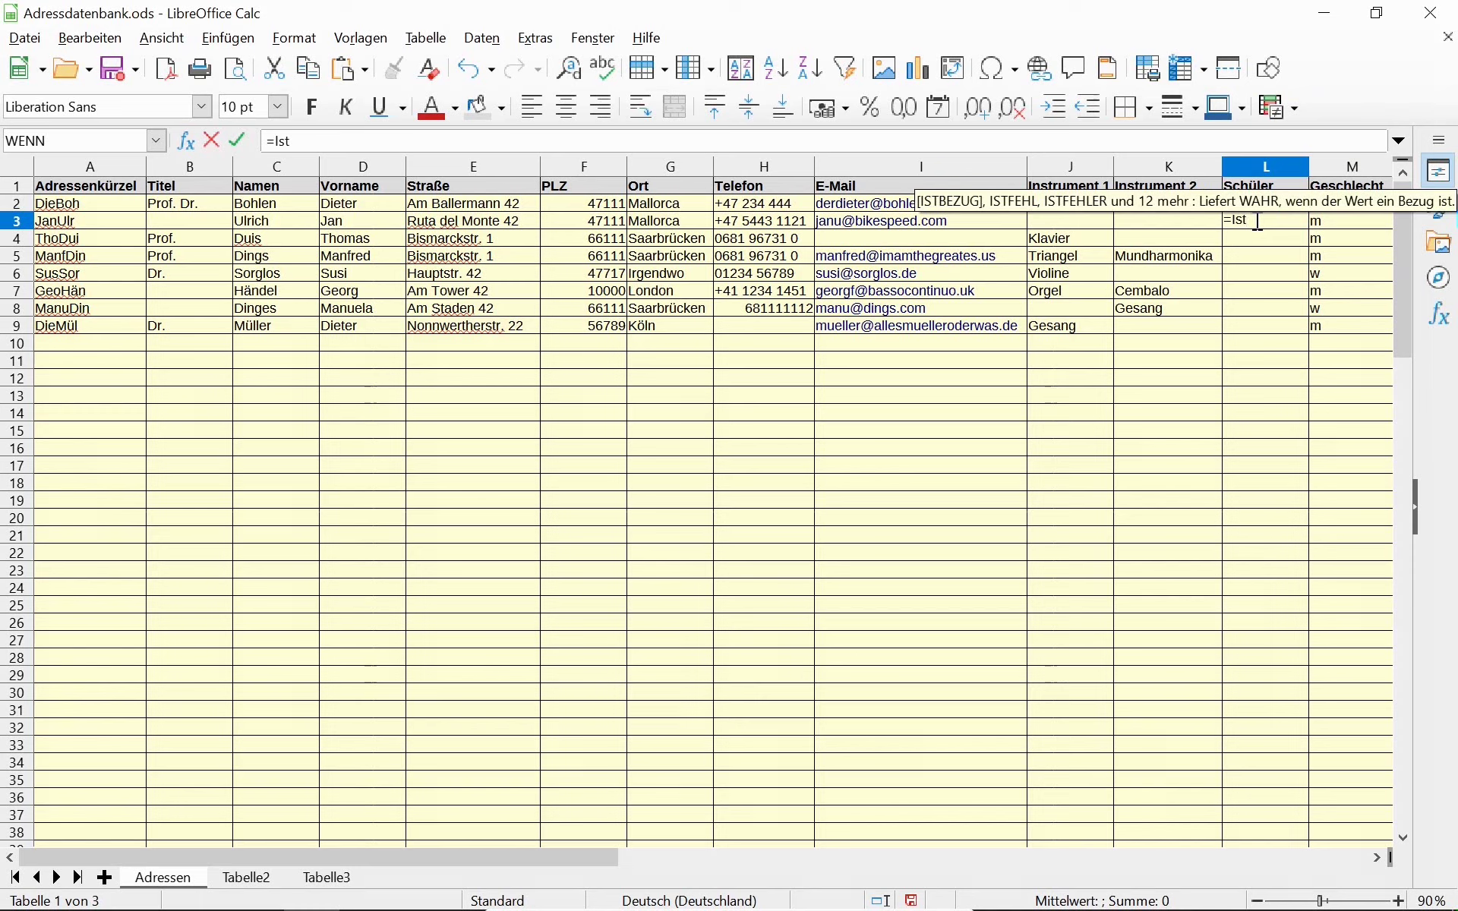
pyautogui.hotkey('ctrl', 'Tab')
pyautogui.hotkey('ctrl', 'Tab')
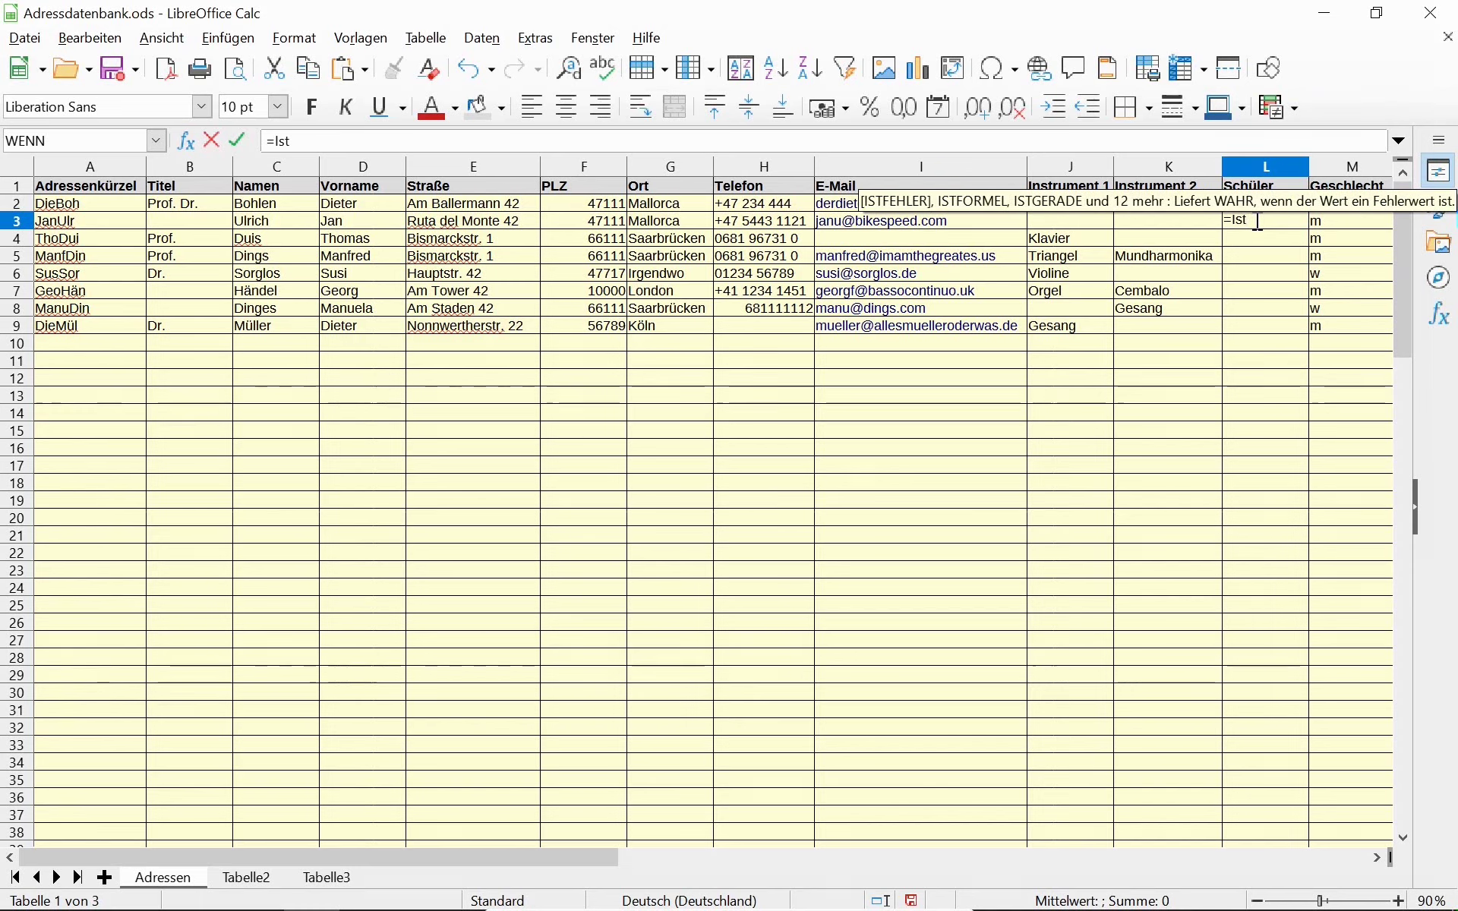
pyautogui.write('l')
pyautogui.press('Return')
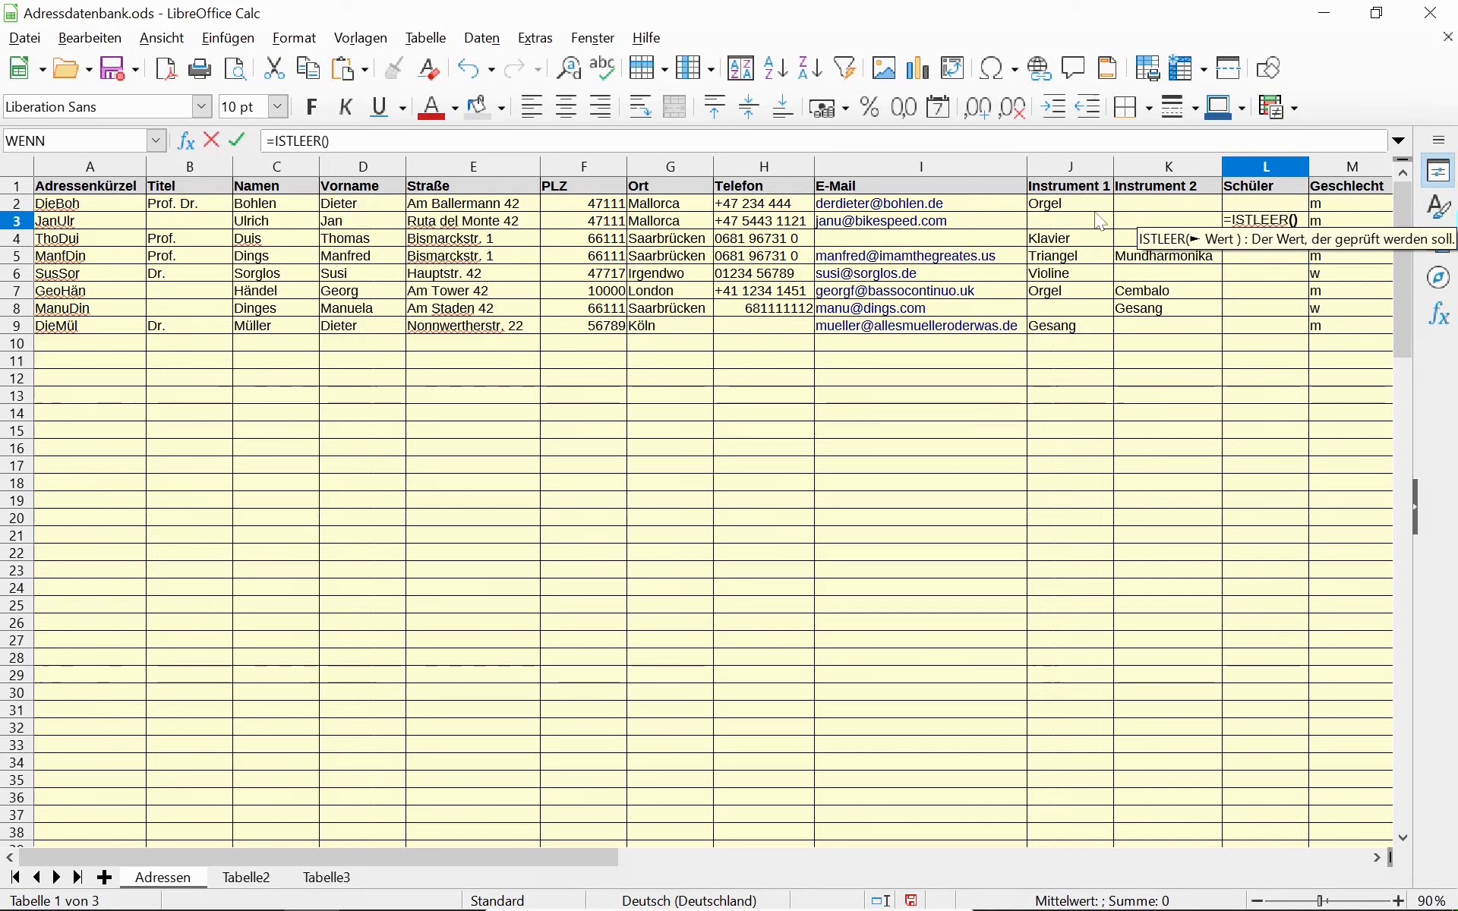
pyautogui.click(1069, 223)
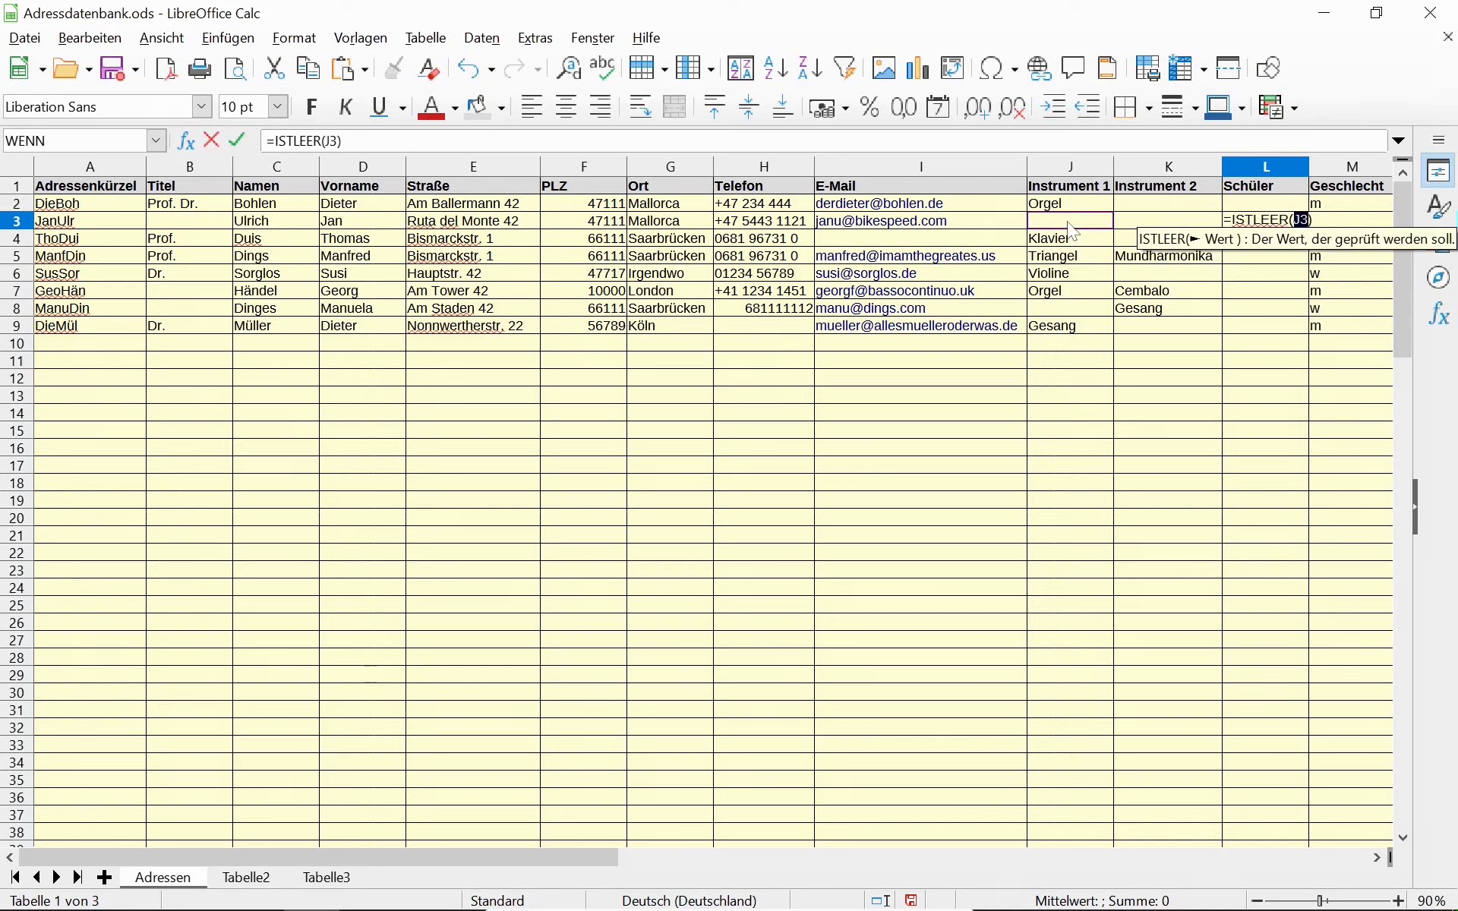
pyautogui.press('Return')
pyautogui.press('Up')
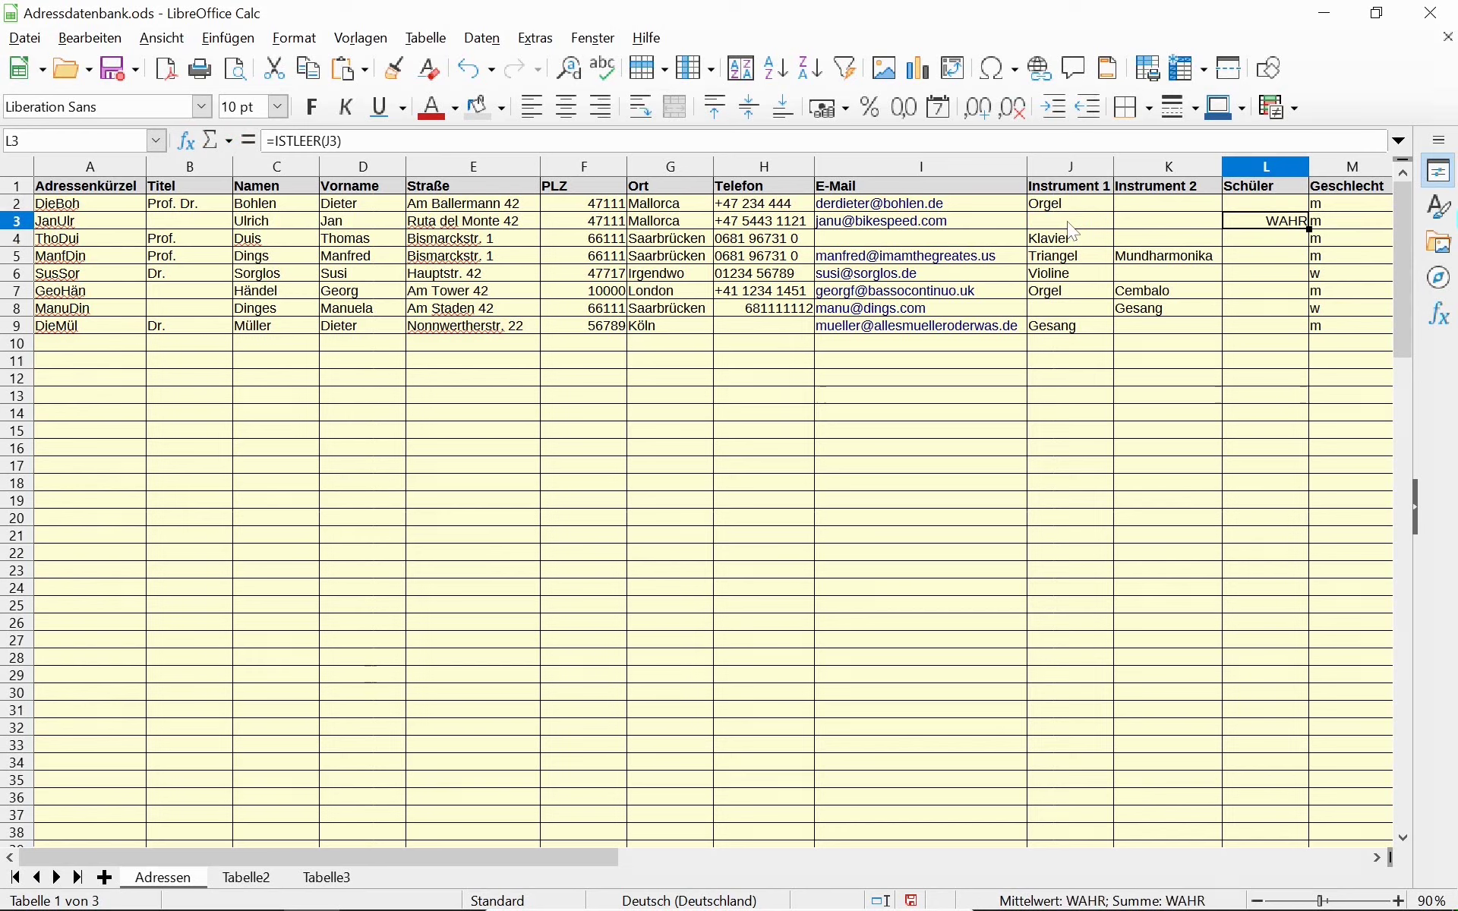
pyautogui.click(1068, 224)
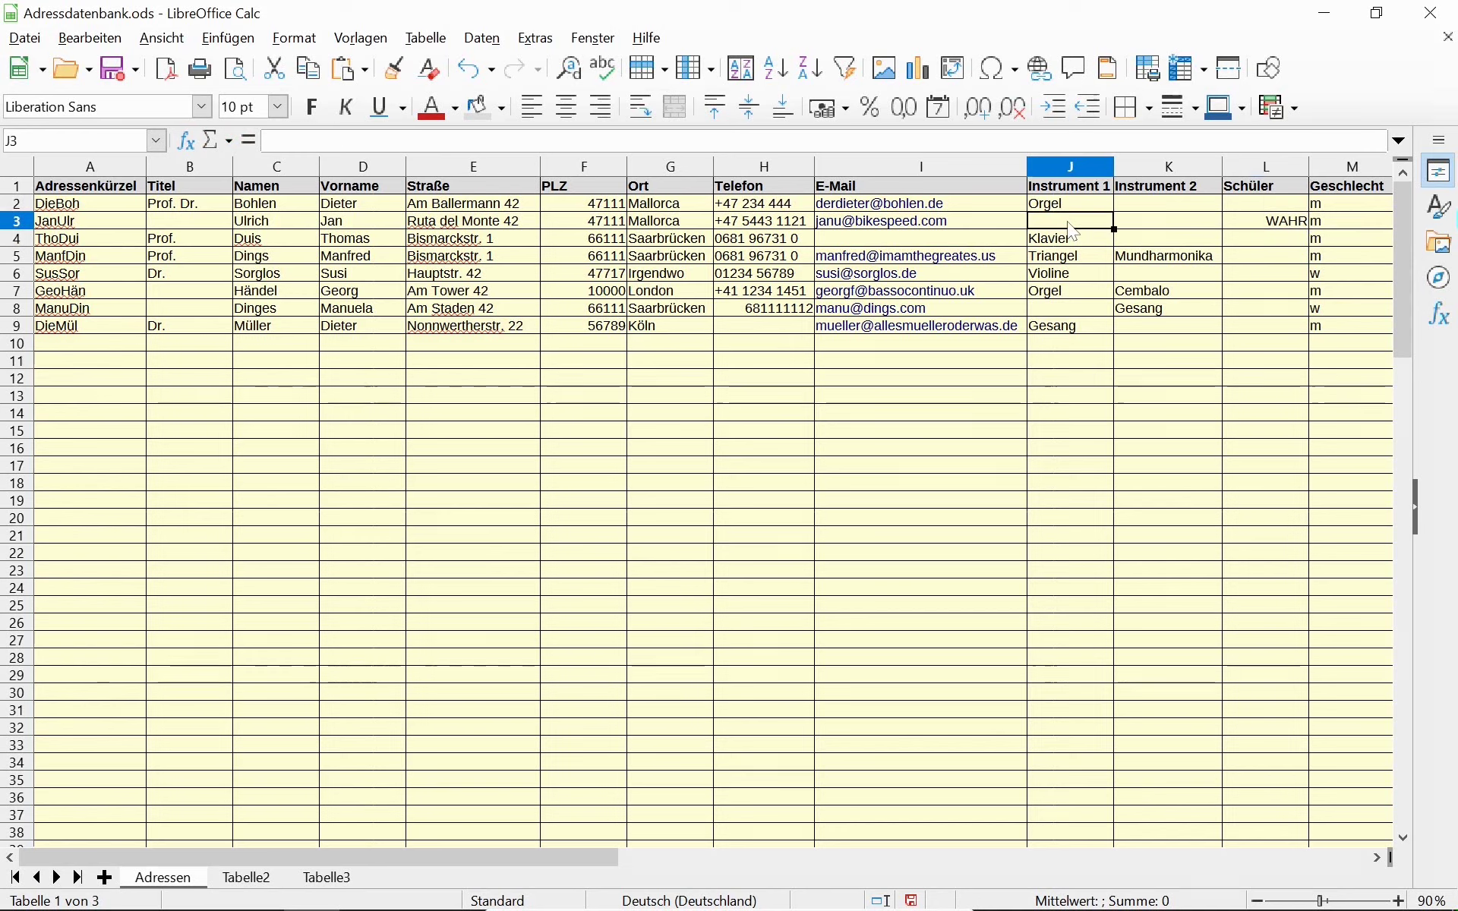
# Insert UND( right after the equals sign of the L3 formula.
pyautogui.press('Right')
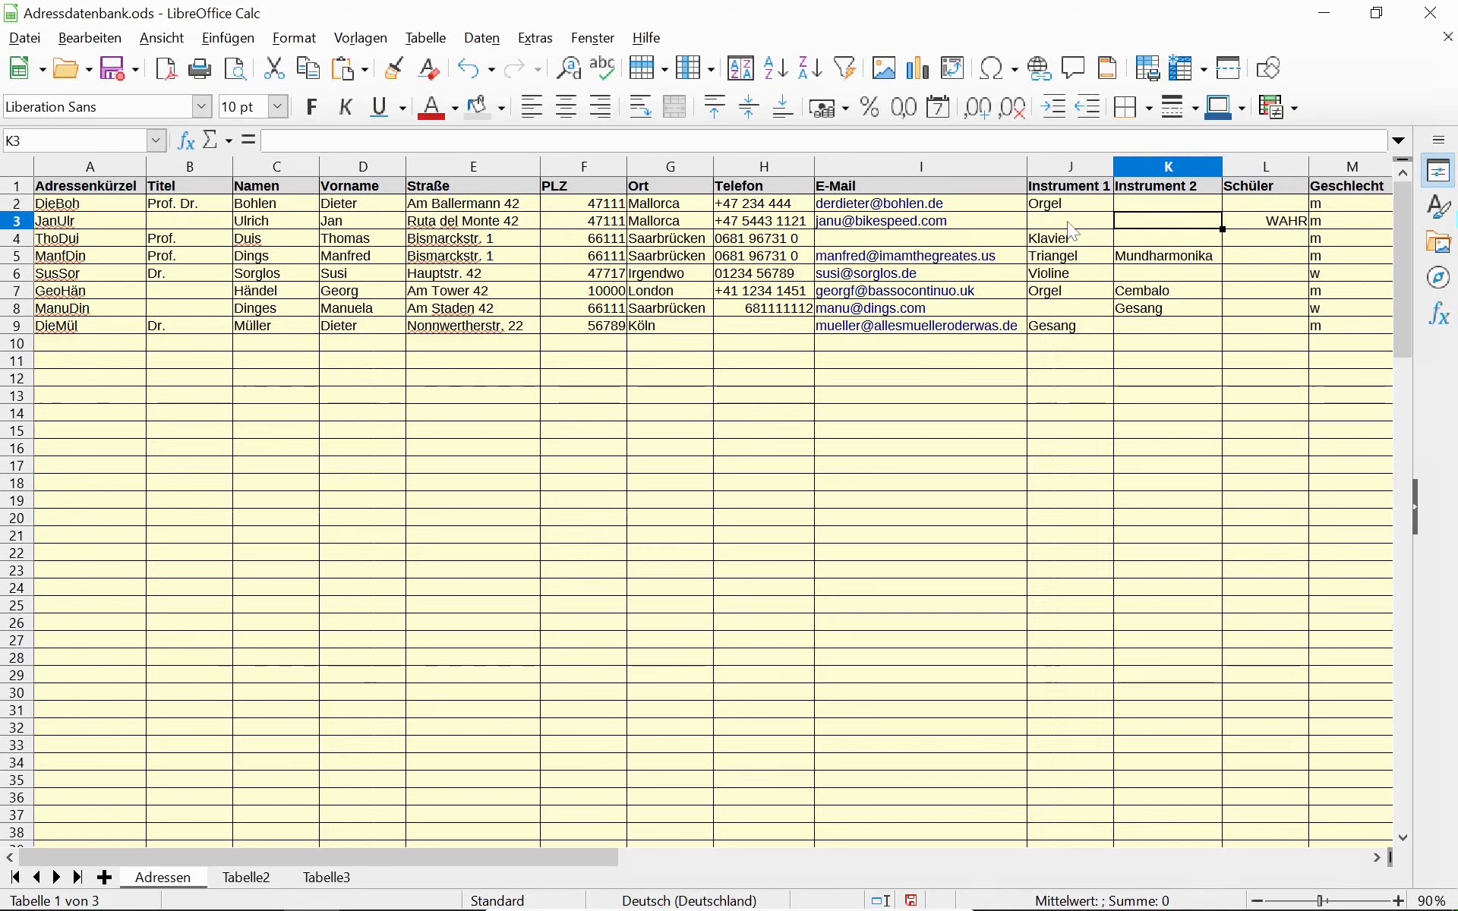
pyautogui.press('Right')
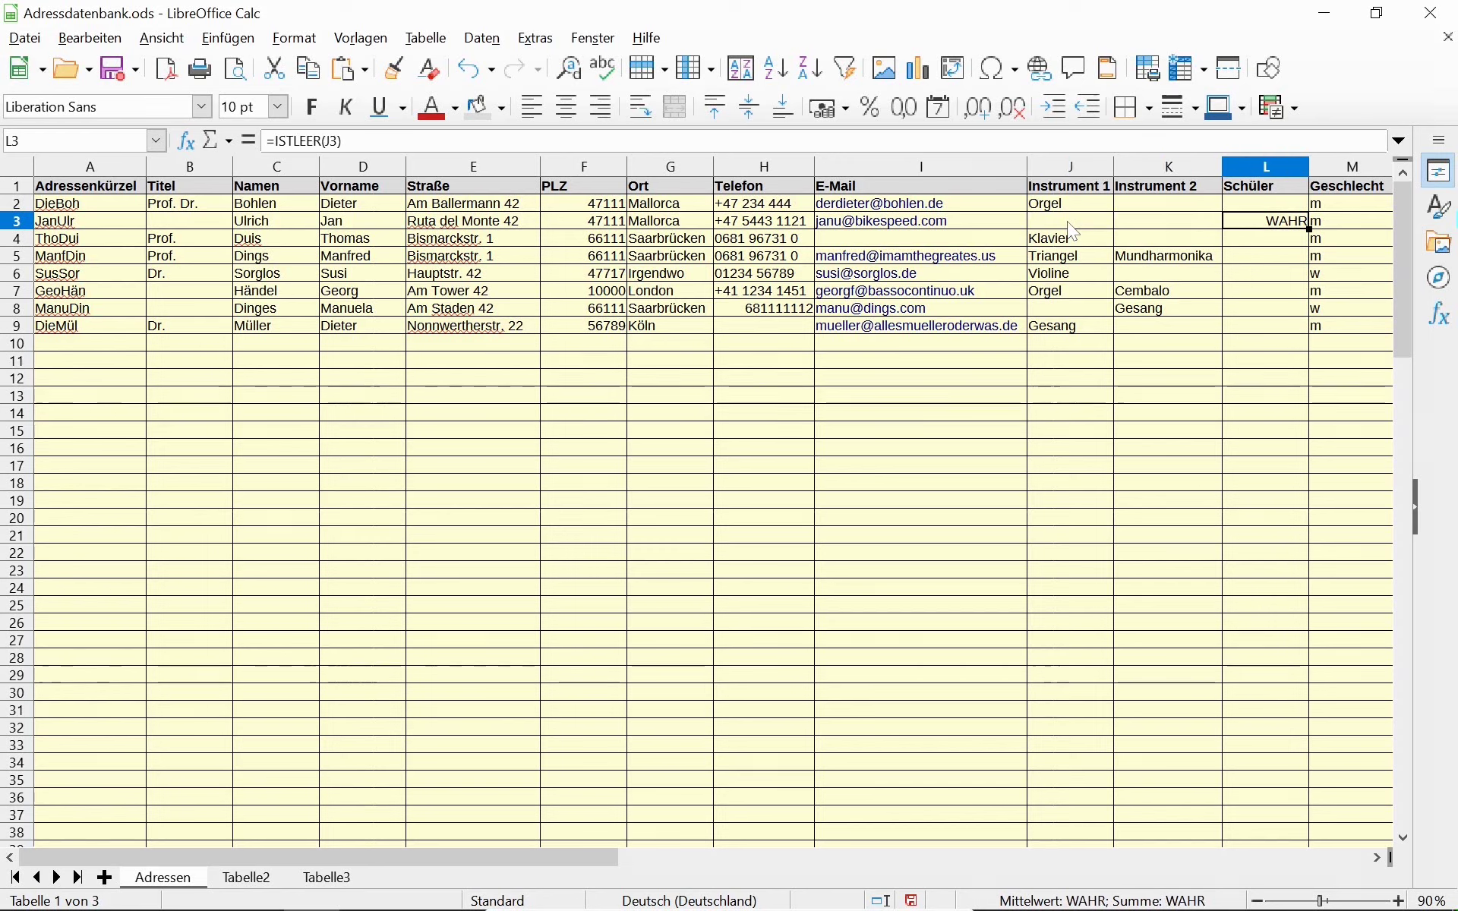
pyautogui.press('F2')
pyautogui.press('Home')
pyautogui.press('Right')
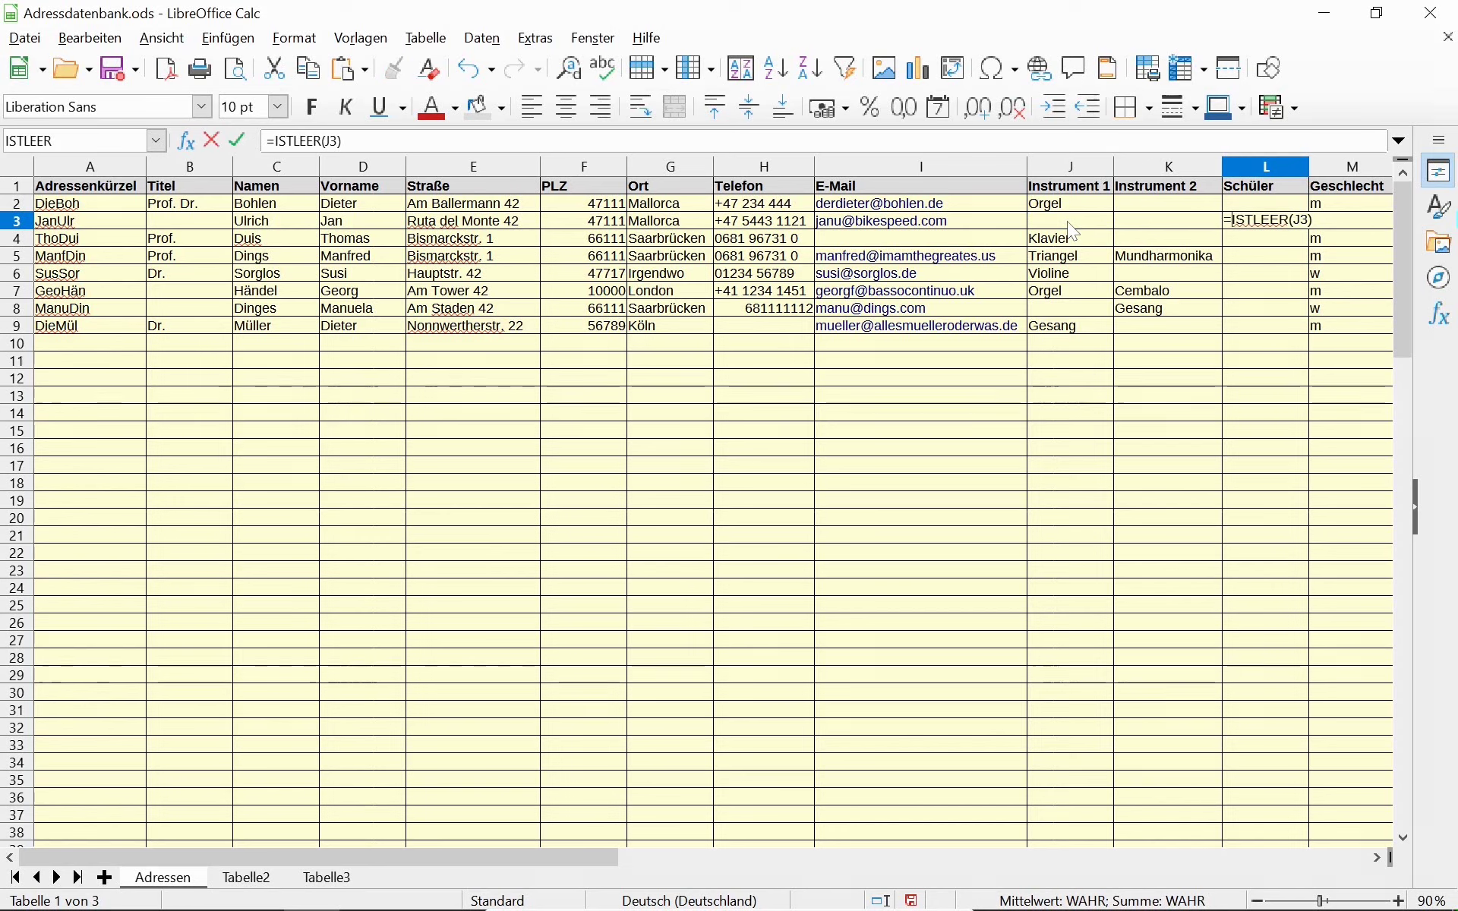
pyautogui.hotkey('shift', 'End')
pyautogui.press('Right')
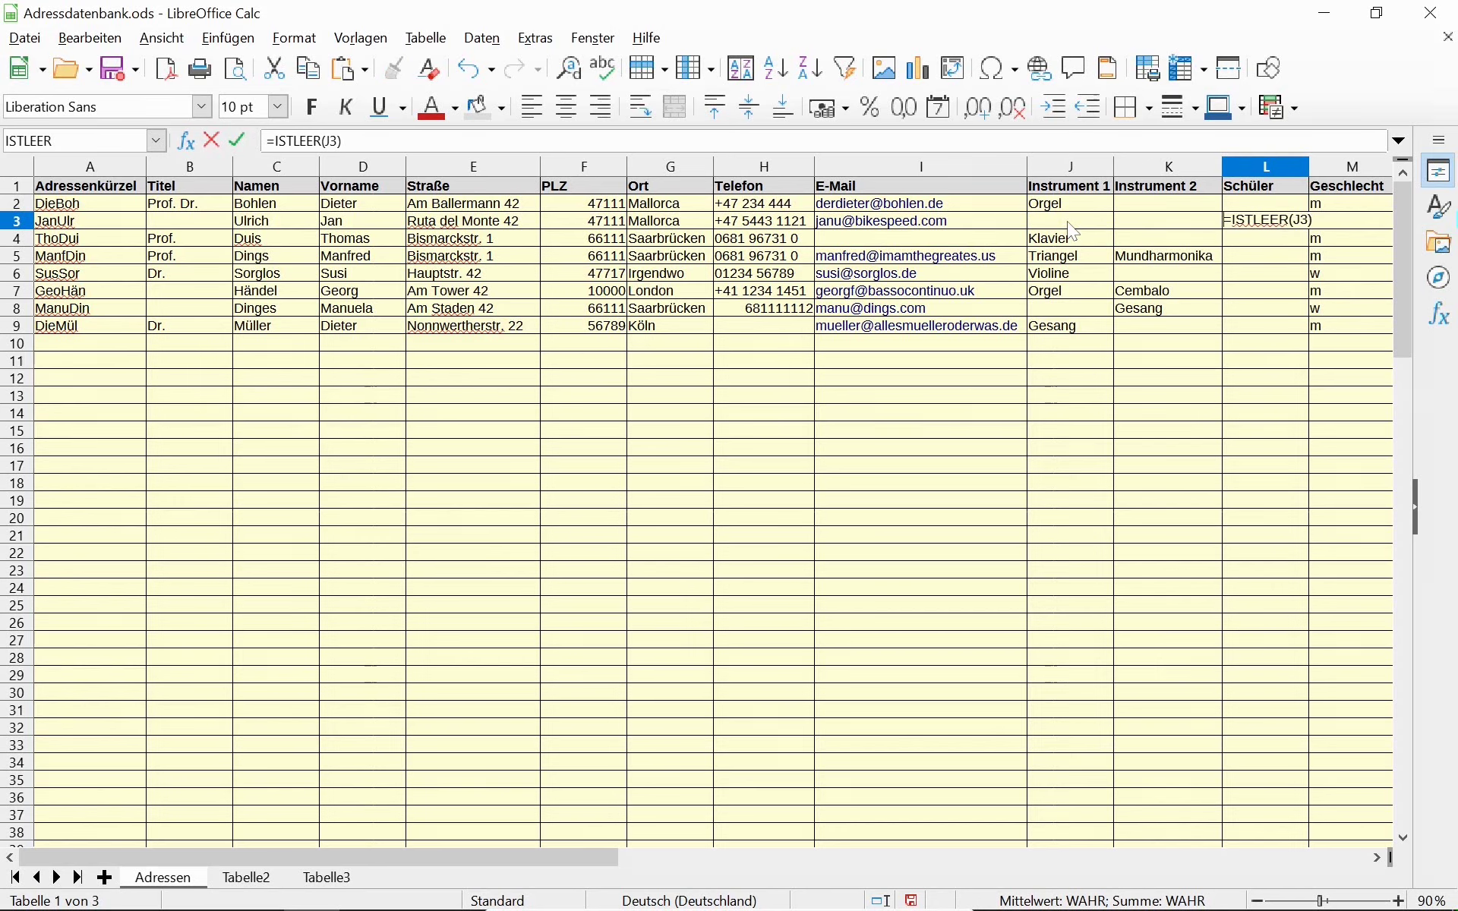
pyautogui.press('Home')
pyautogui.press('Right')
pyautogui.hotkey('shift', 'End')
pyautogui.press('Left')
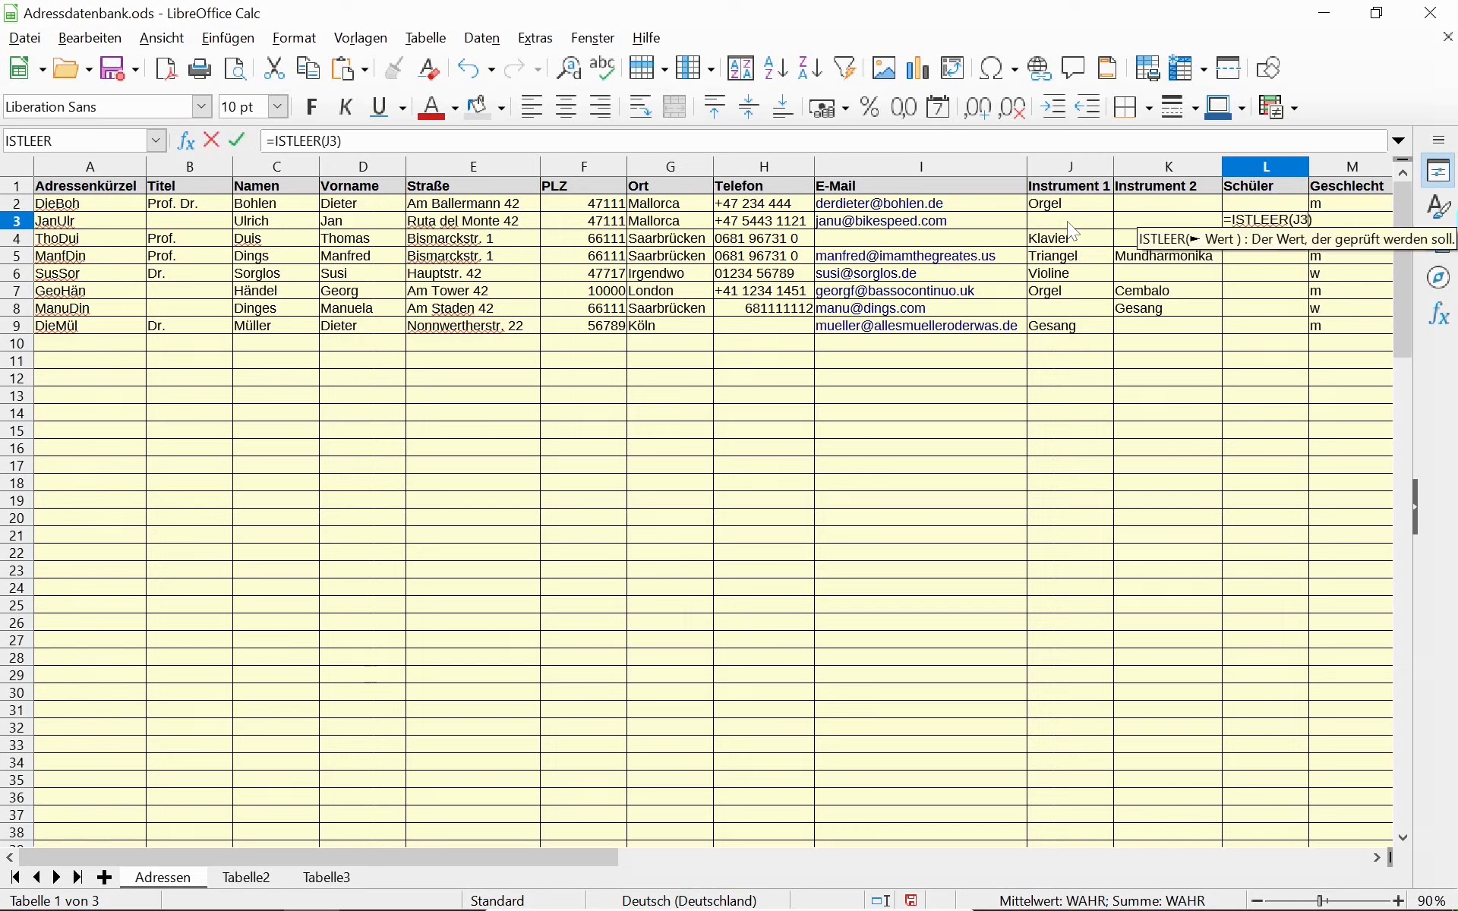
pyautogui.press('Left')
pyautogui.press('Left')
pyautogui.press('Left')
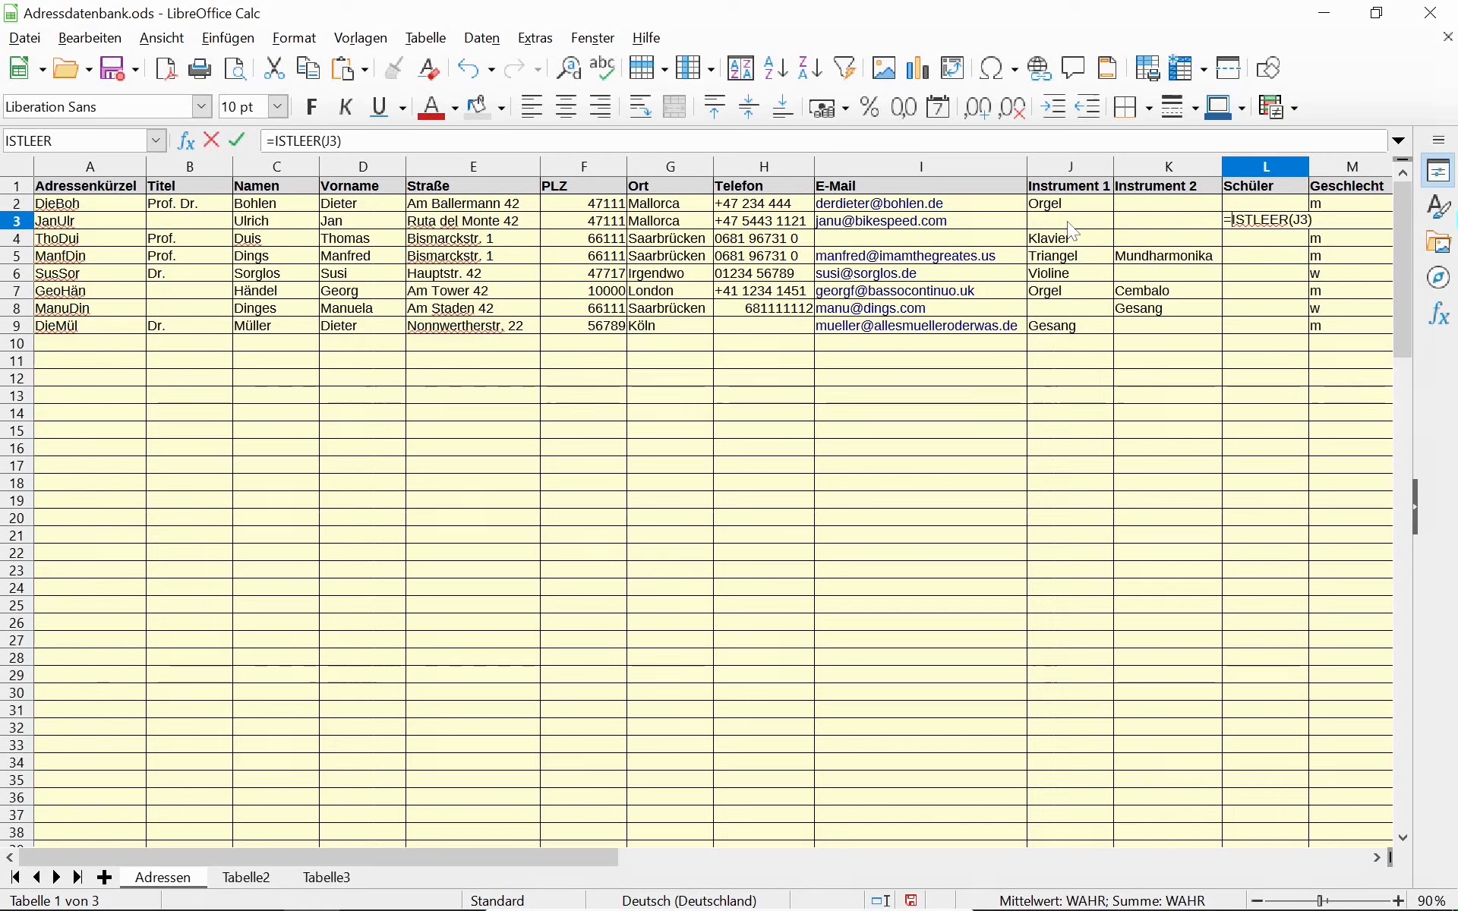
pyautogui.write('UND(')
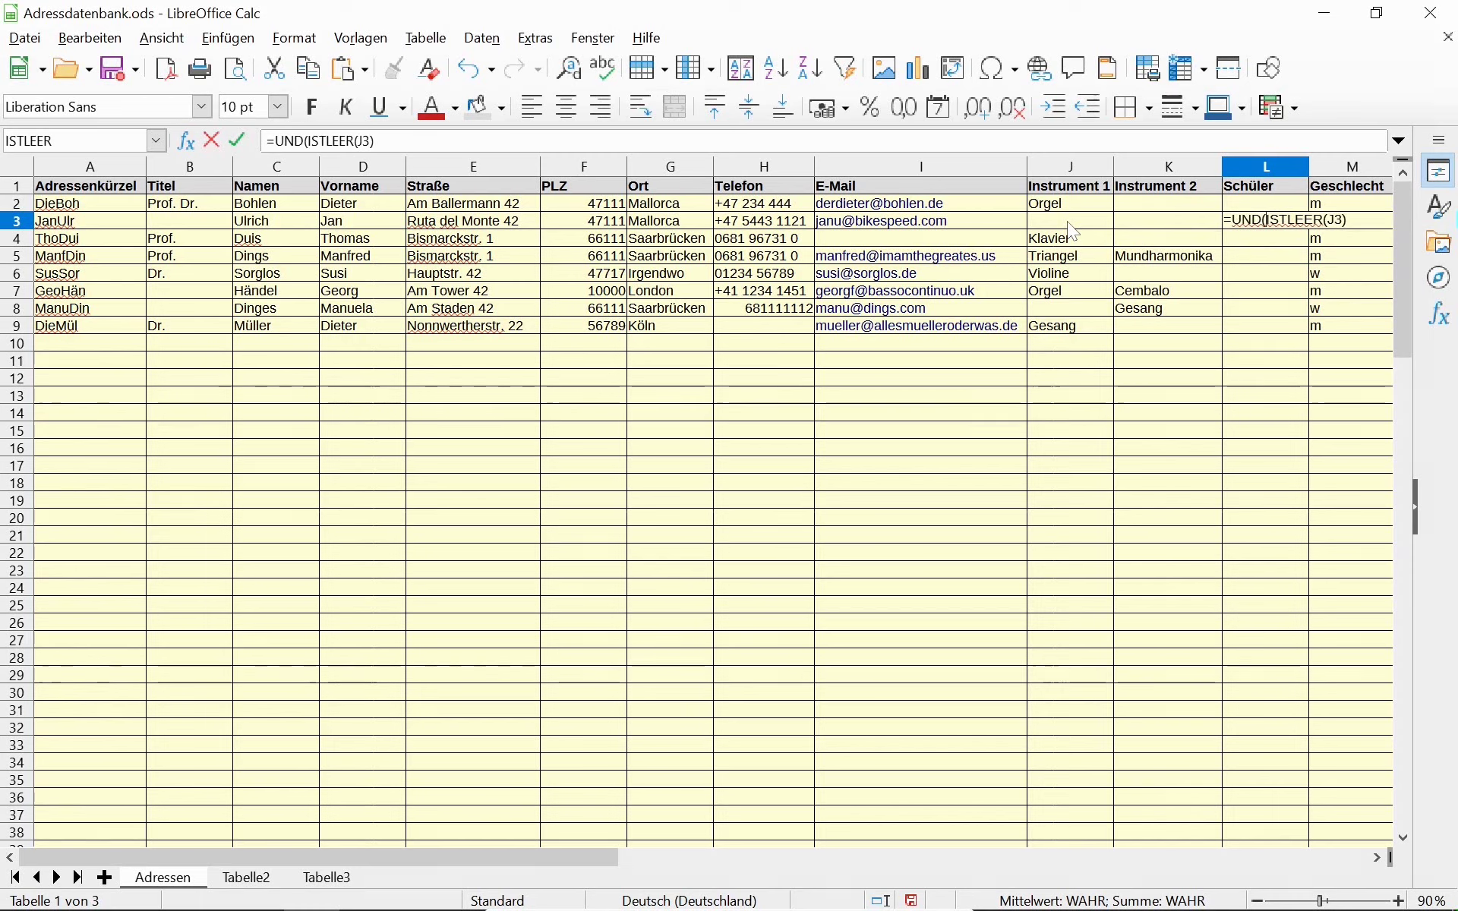
# Append ;ISTLEER(K3) and close the bracket, giving =UND(ISTLEER(J3);ISTLEER(K3)).
pyautogui.press('End')
pyautogui.write(';')
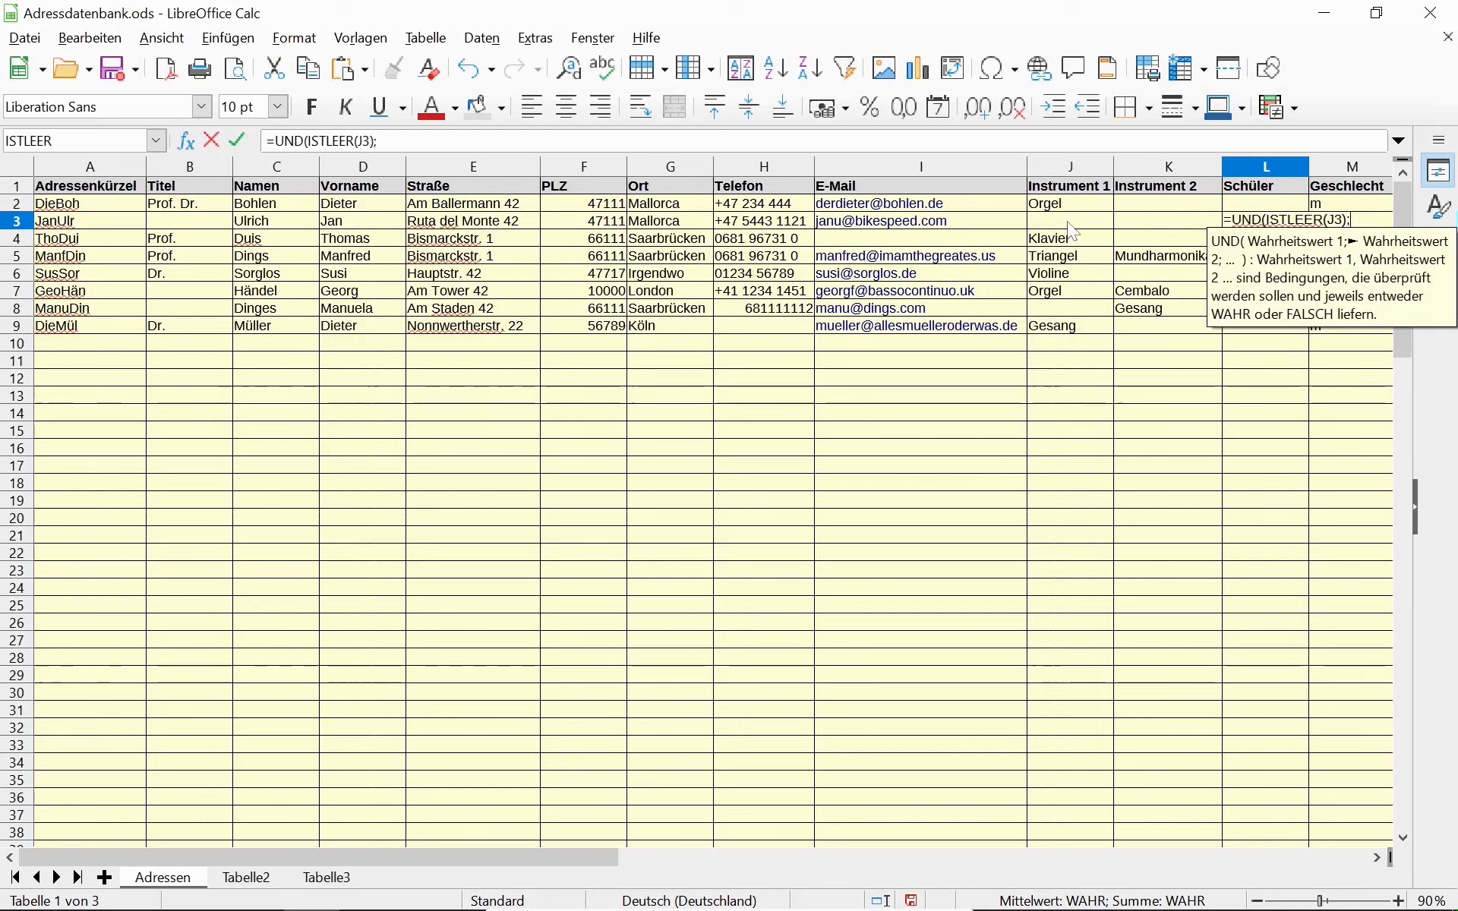
pyautogui.write('ISTLEER(J3)')
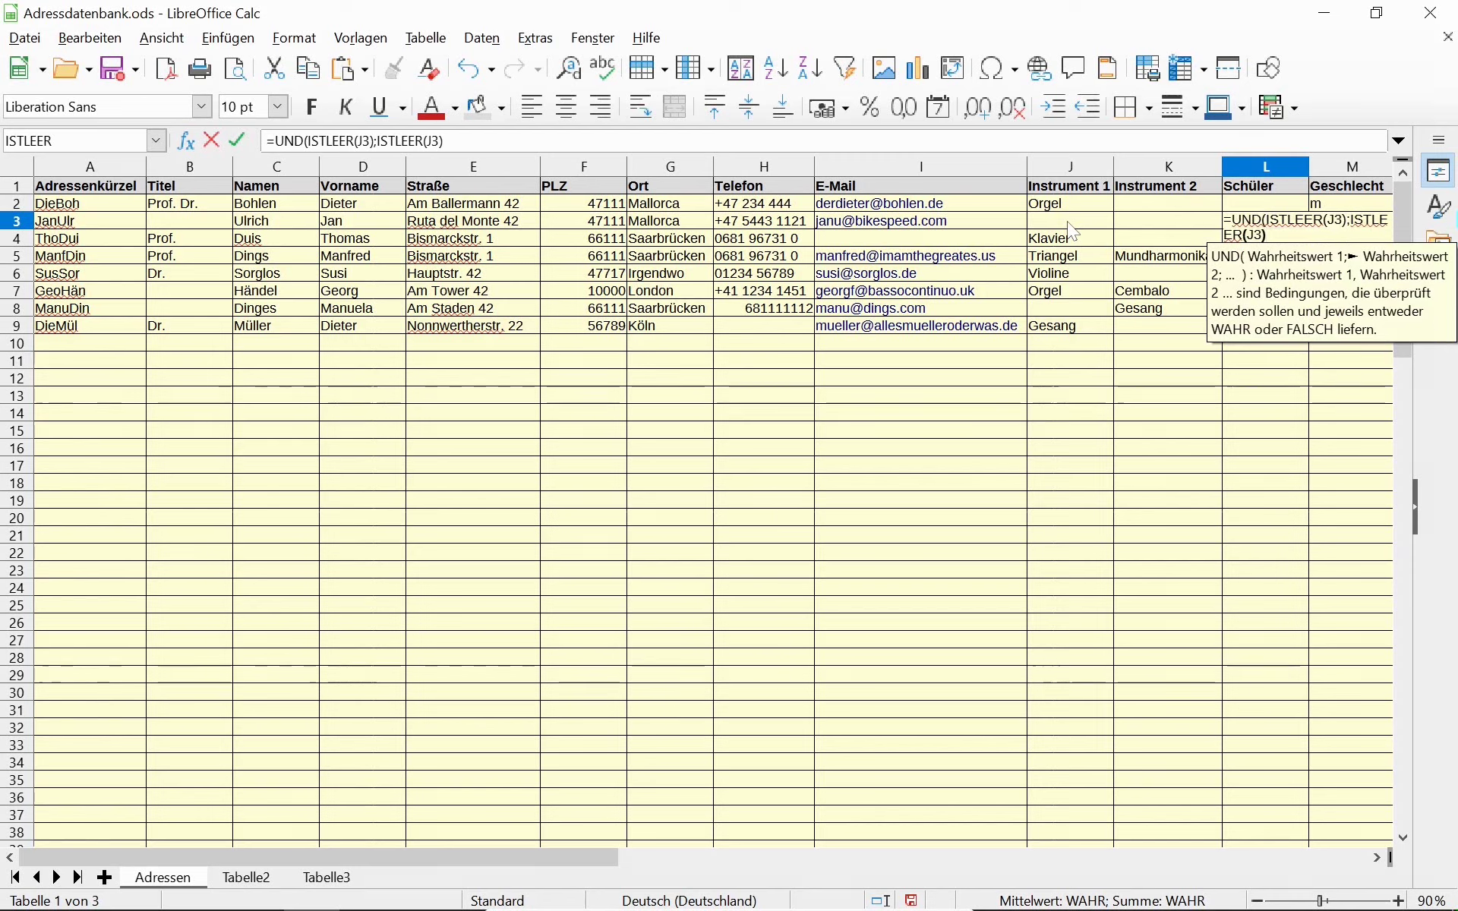
pyautogui.press('Left')
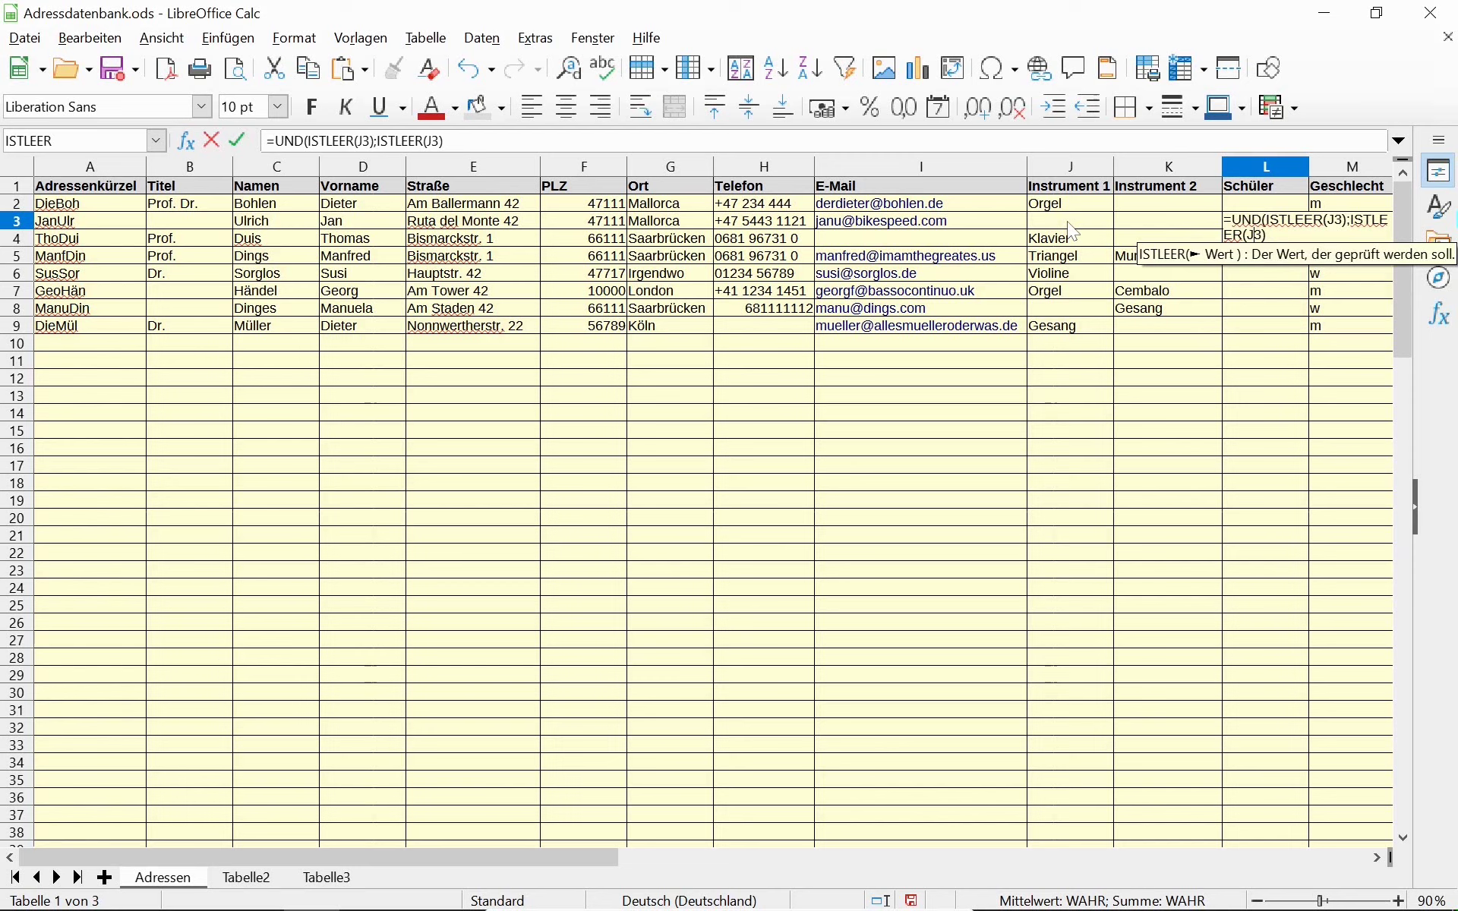
pyautogui.press('Left')
pyautogui.press('BackSpace')
pyautogui.write('k')
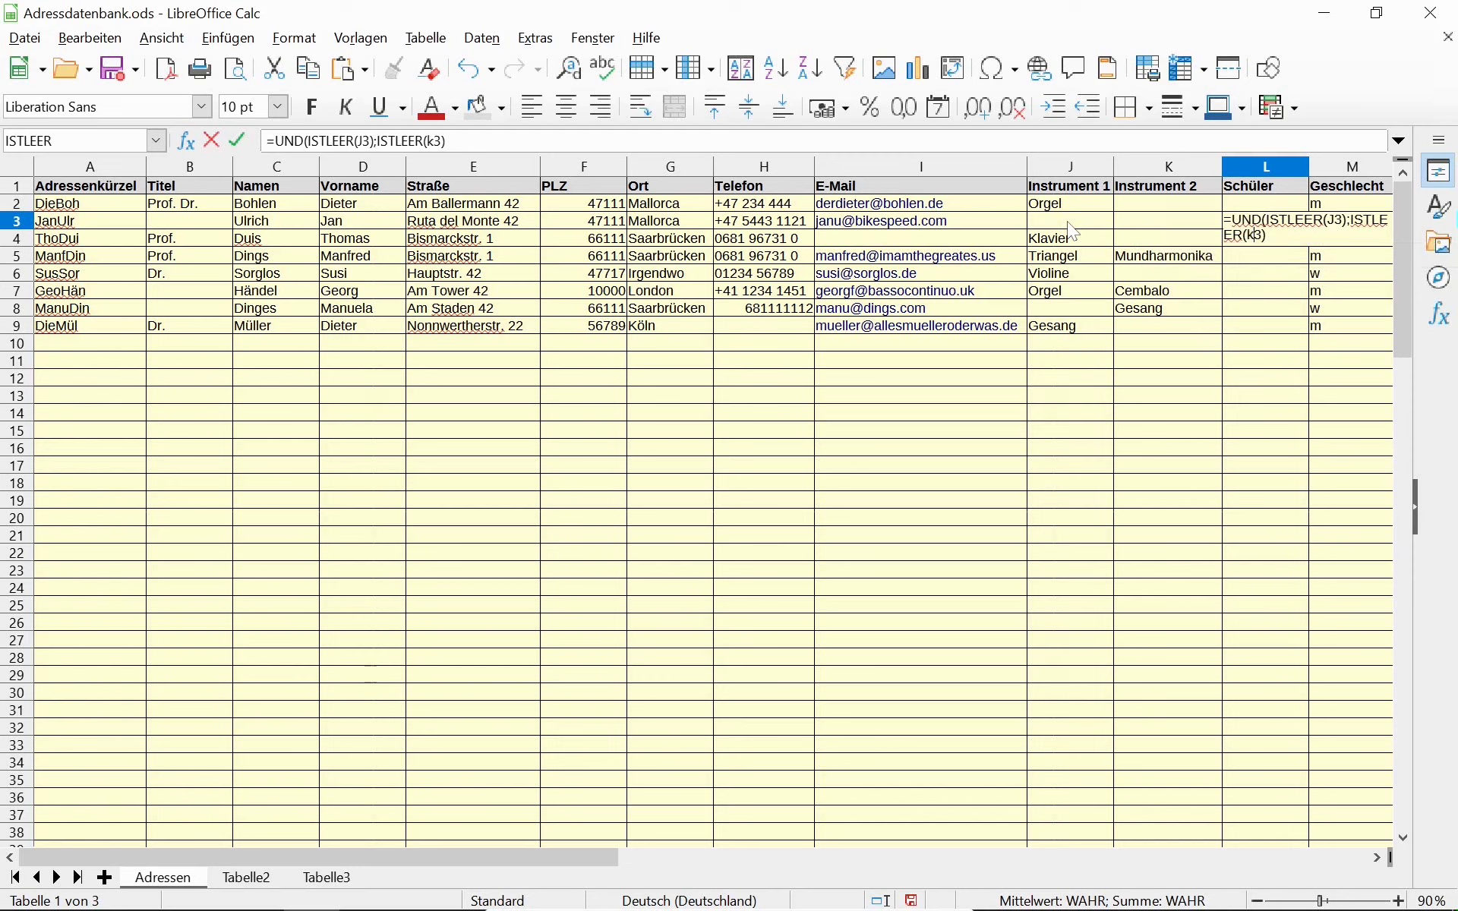
pyautogui.press('Right')
pyautogui.press('Right')
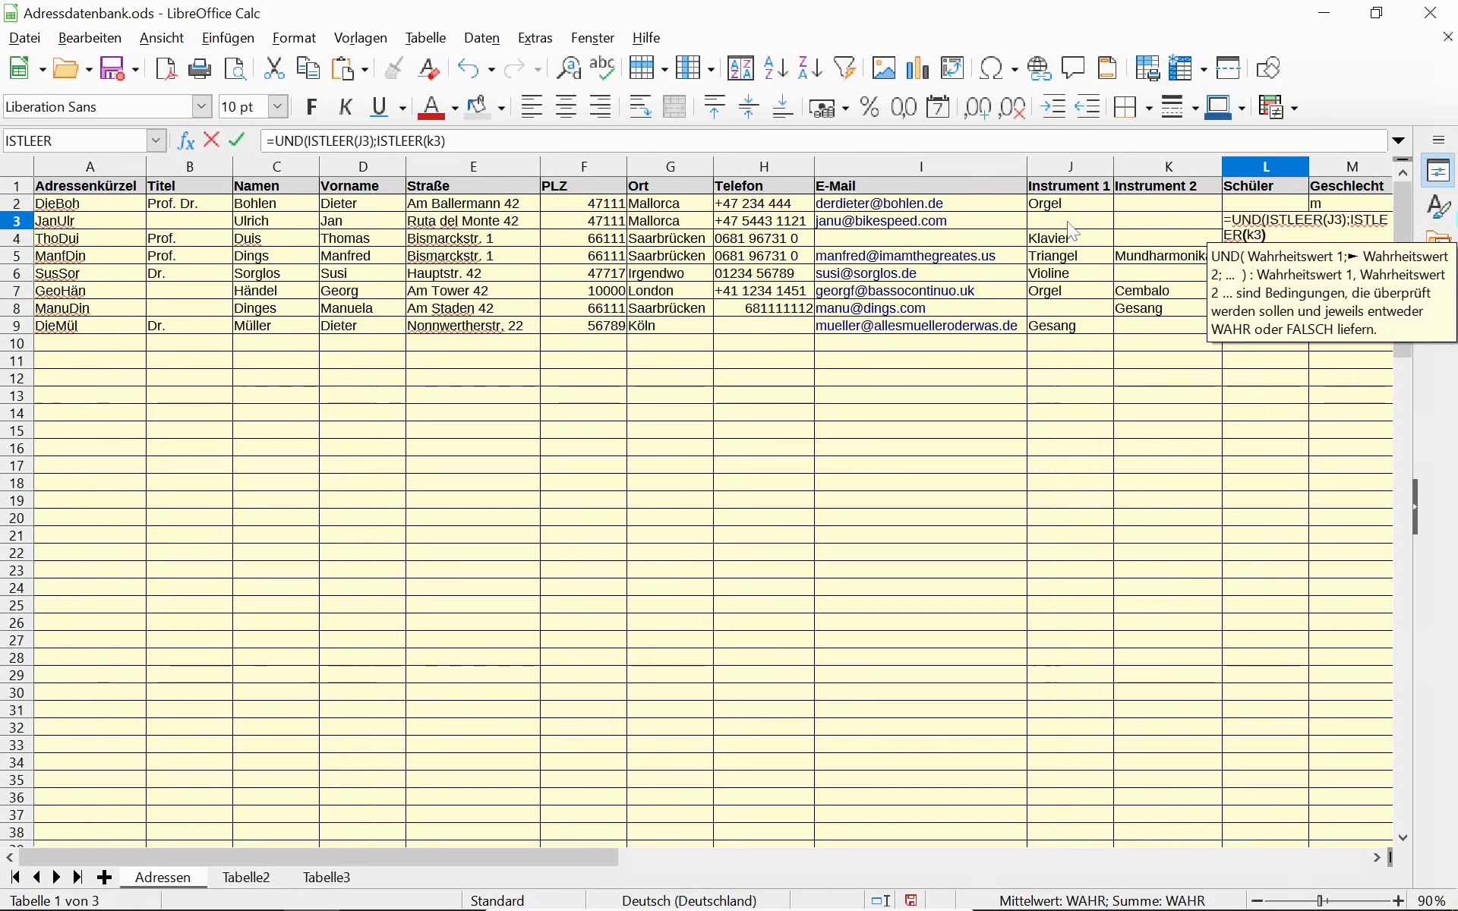
pyautogui.write(')')
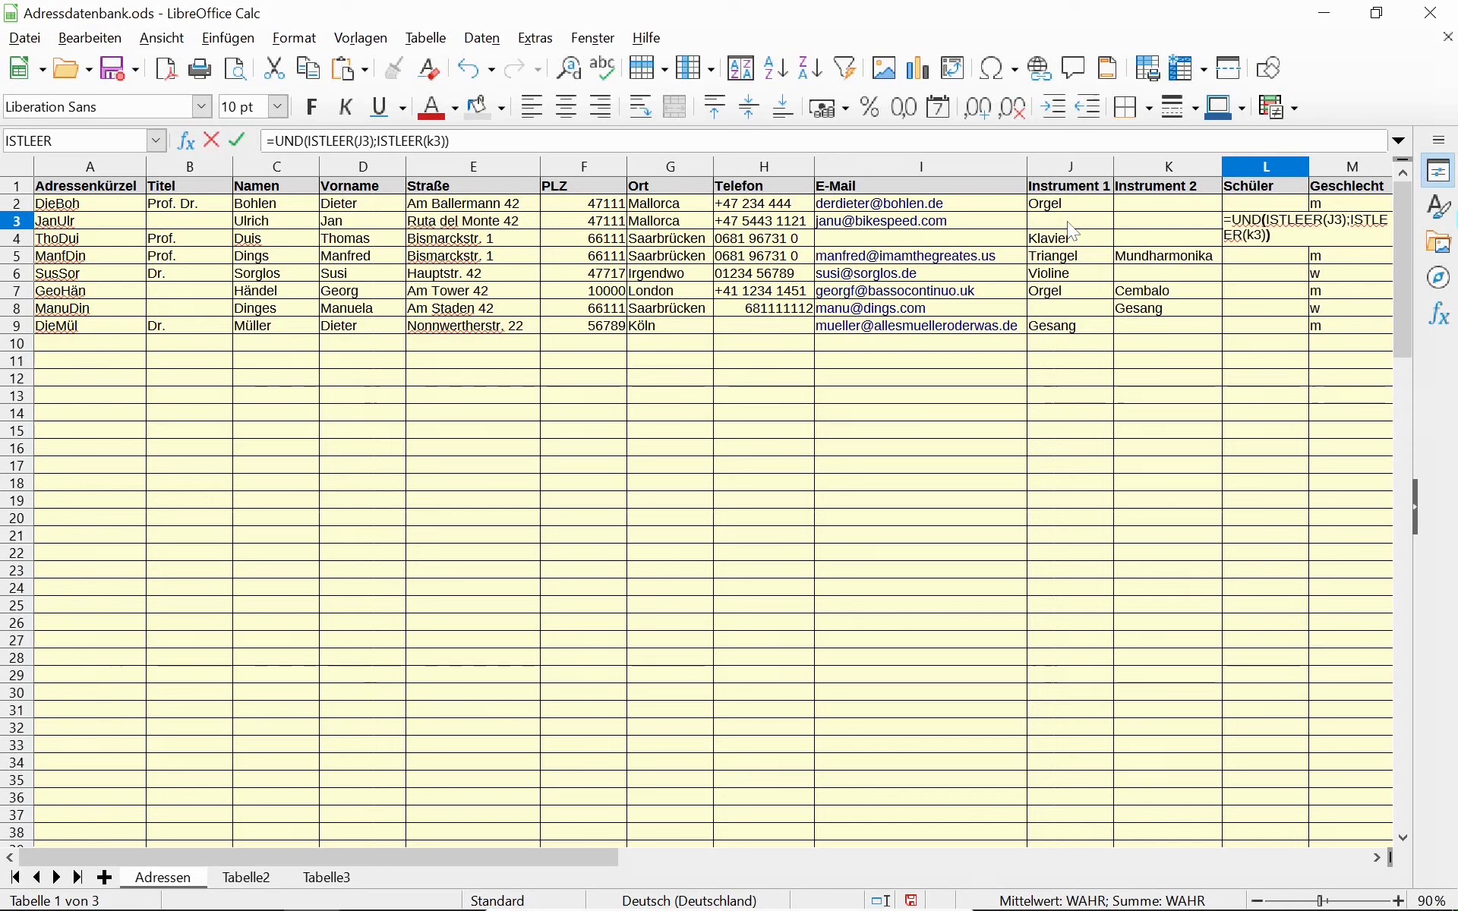
pyautogui.press('Return')
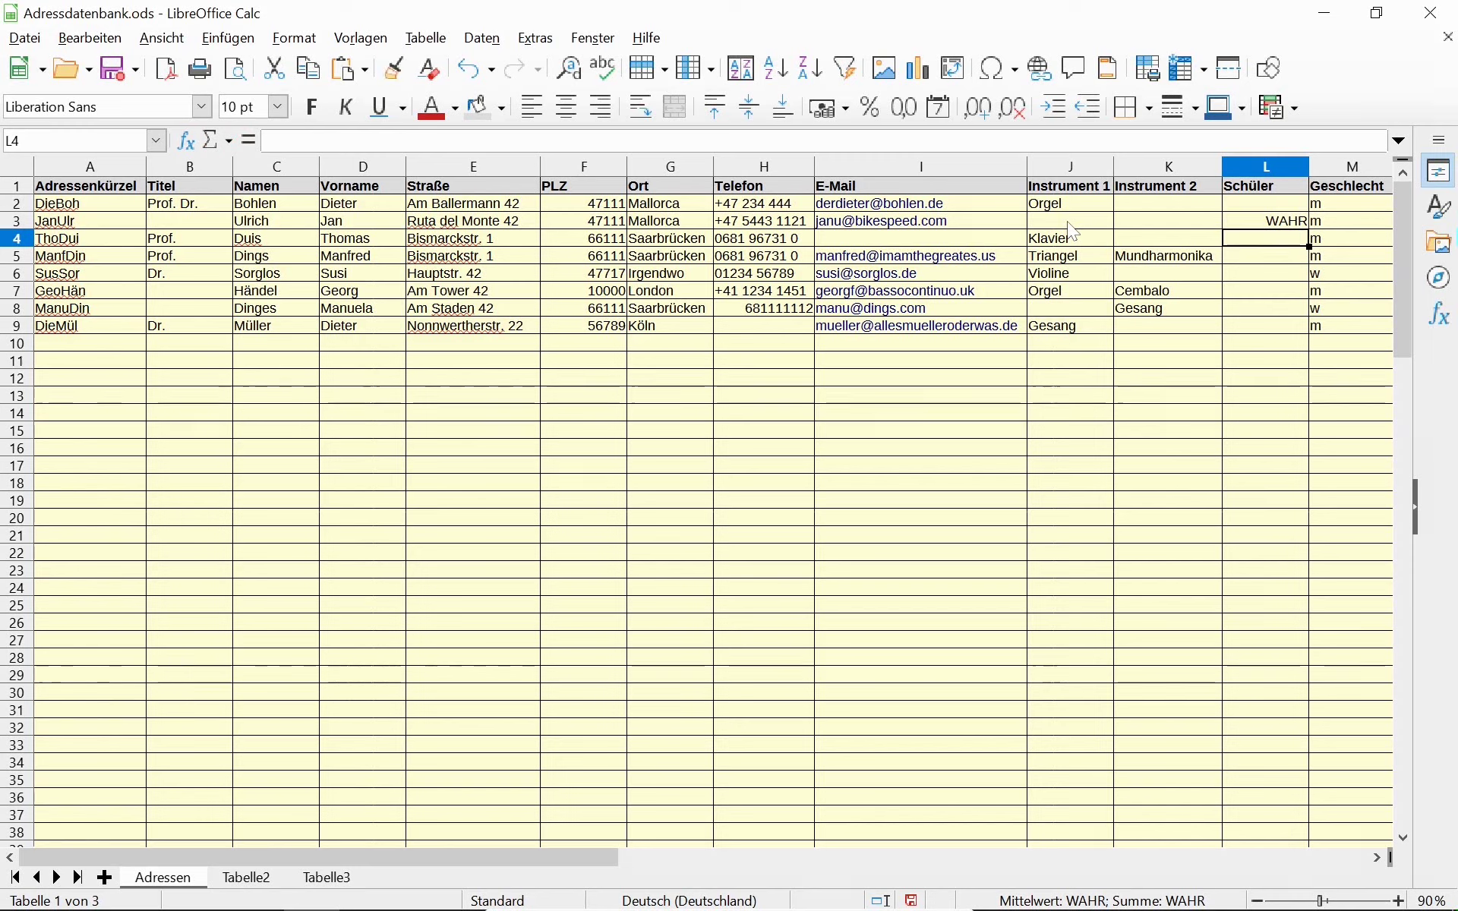
# Type und in I13 and x marks in J13, K13 and L13.
pyautogui.click(836, 396)
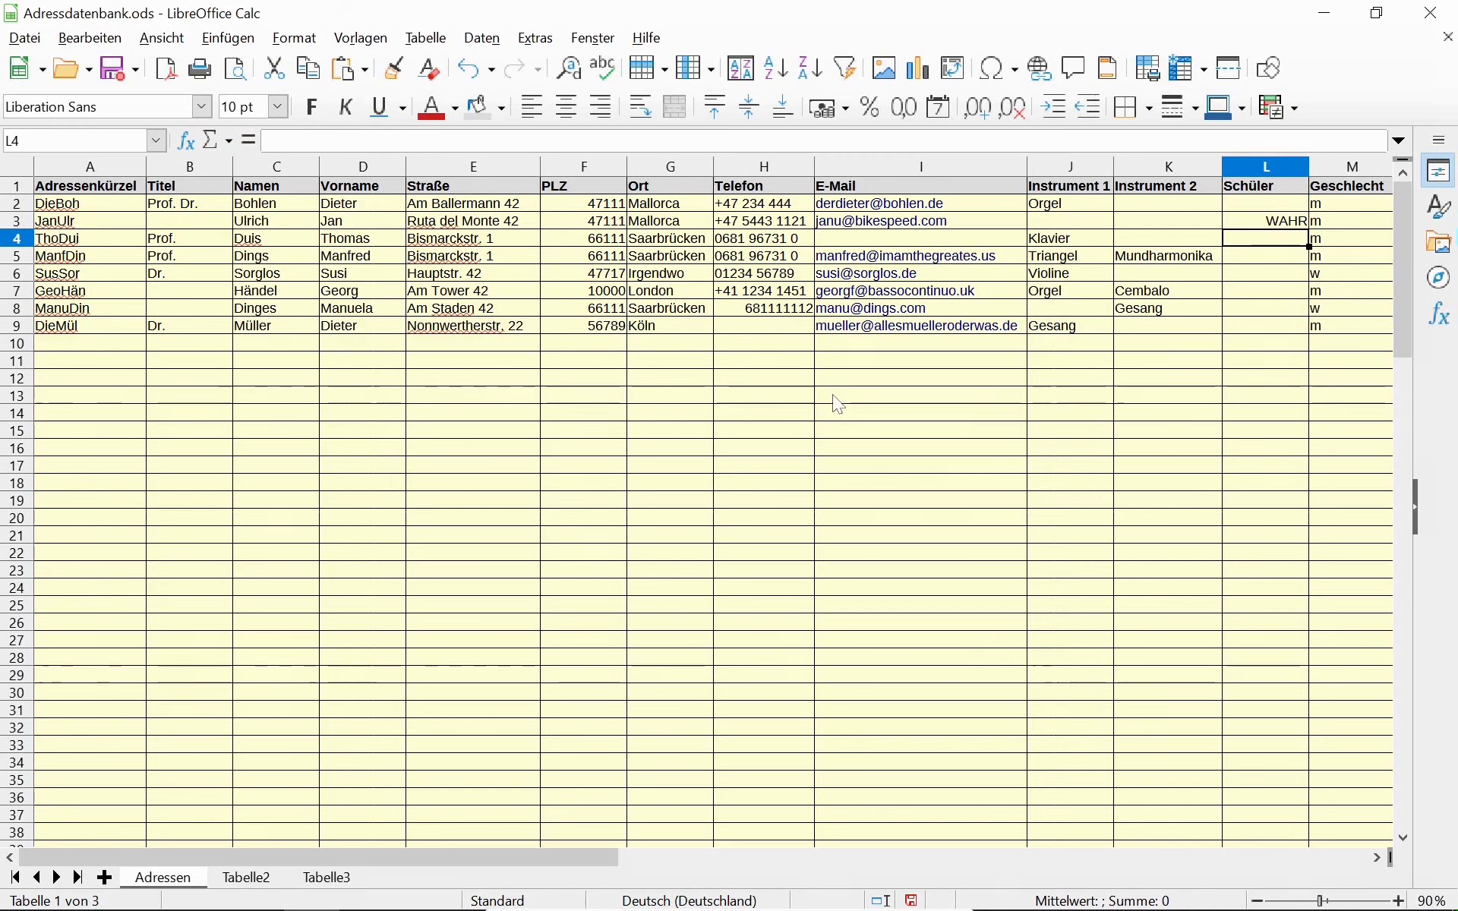
pyautogui.write('und')
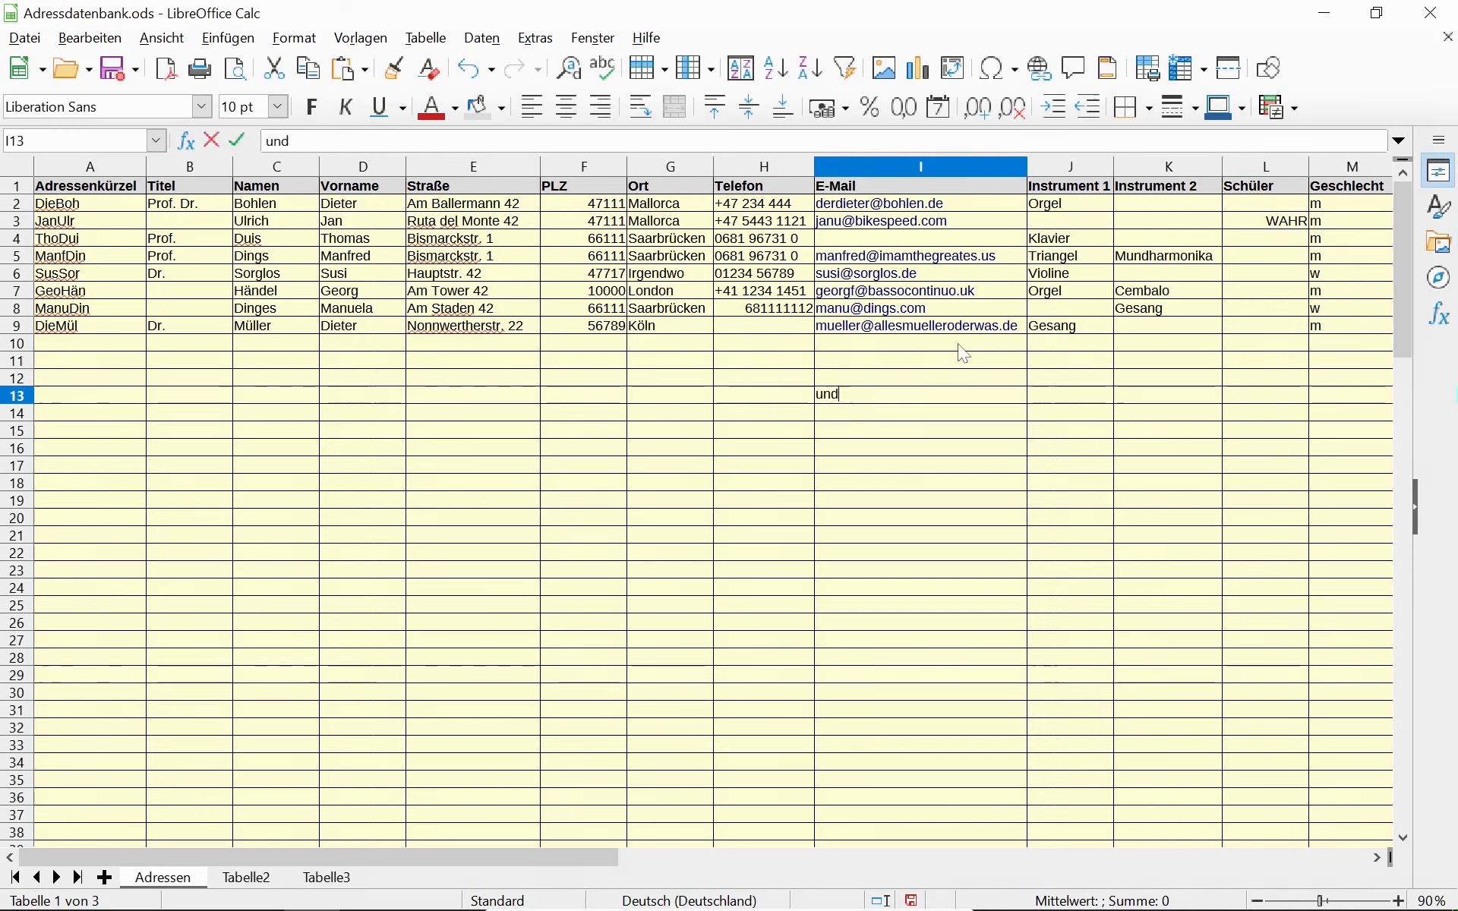
pyautogui.press('Tab')
pyautogui.write('x')
pyautogui.press('Tab')
pyautogui.write('x')
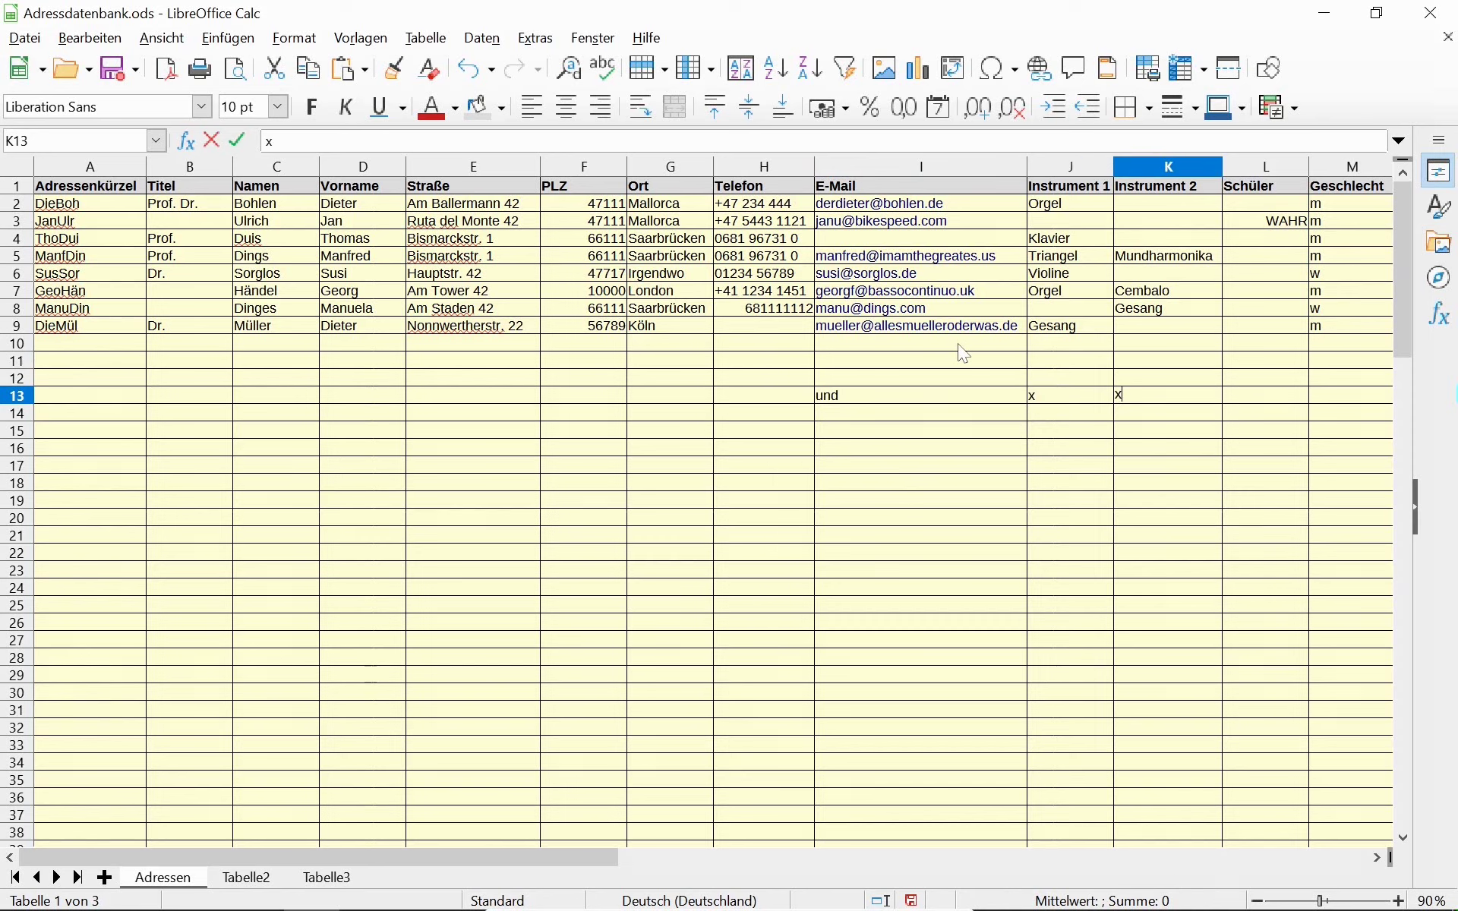
pyautogui.press('Tab')
pyautogui.write('x')
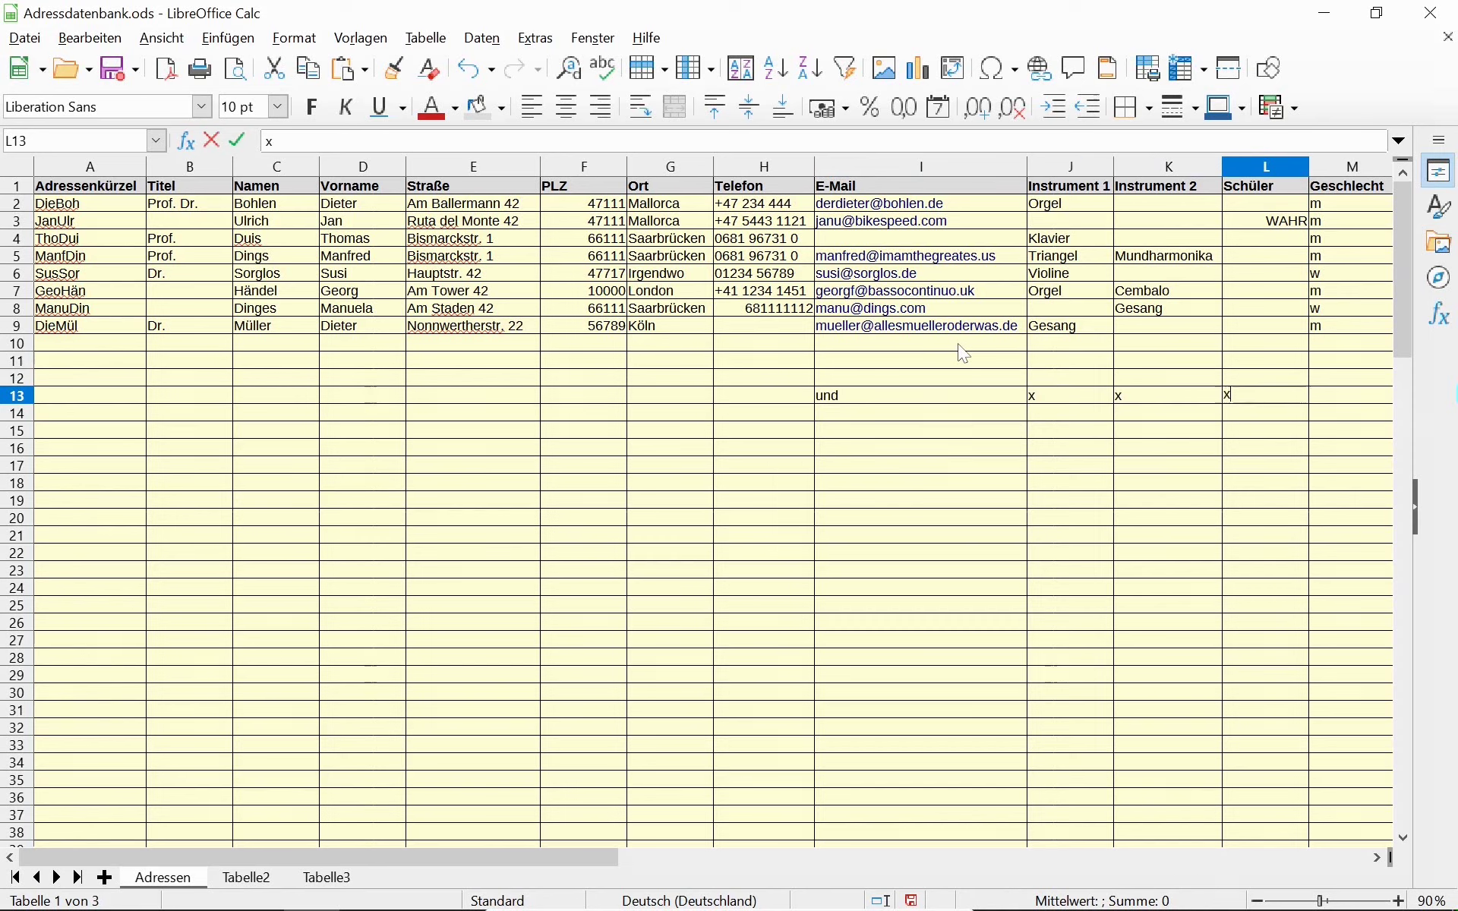
pyautogui.press('Return')
# Add x marks in K14 and J15 to complete the AND example.
pyautogui.press('Left')
pyautogui.write('x')
pyautogui.press('Tab')
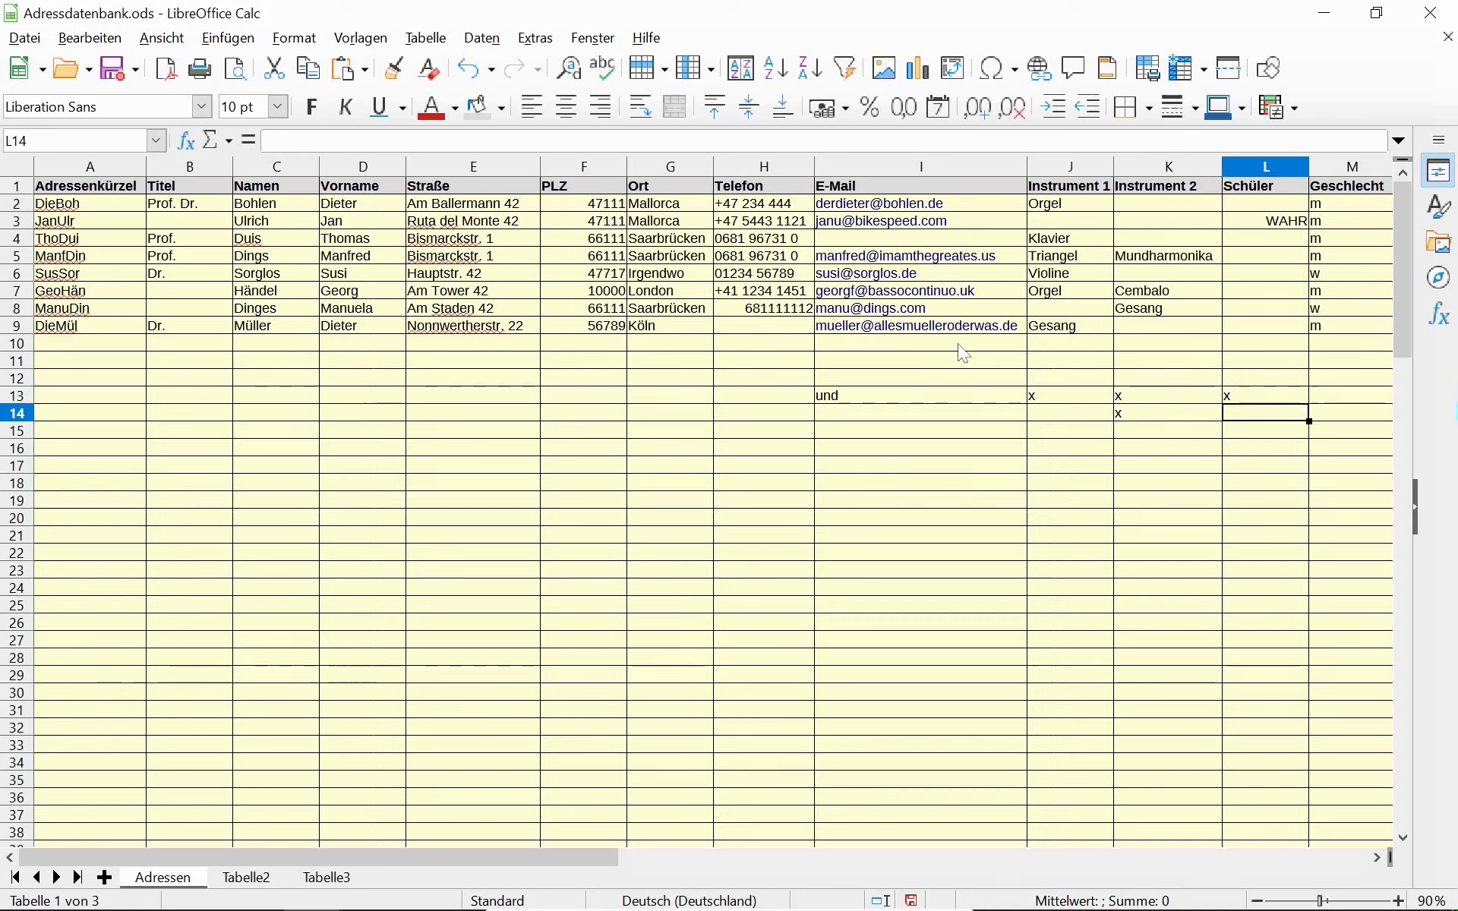
pyautogui.press('Return')
pyautogui.press('Left')
pyautogui.write('x')
pyautogui.press('Tab')
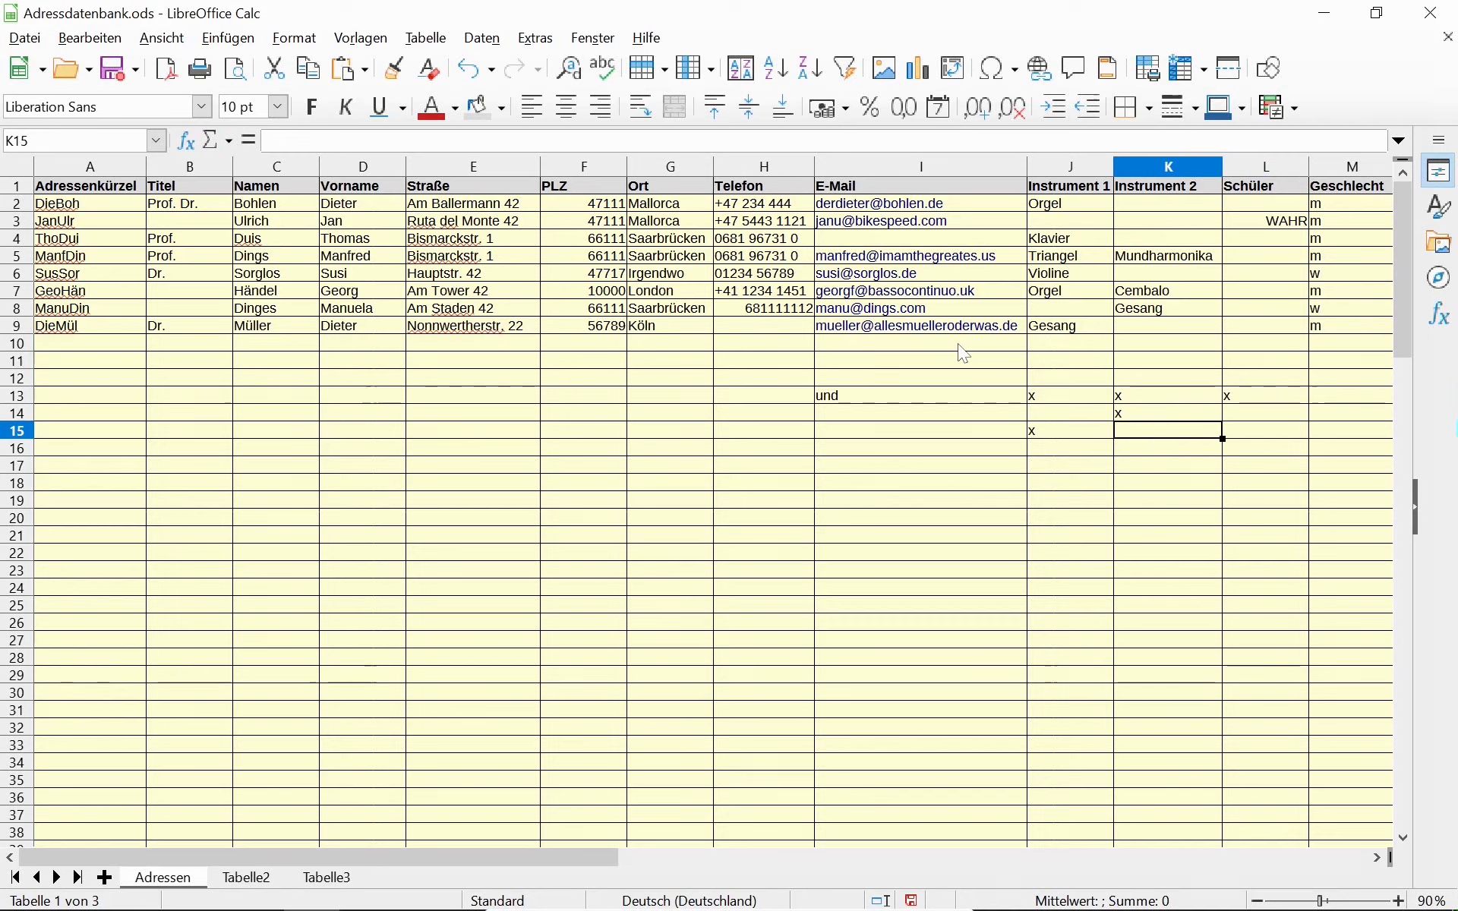
pyautogui.press('Tab')
pyautogui.press('Down')
pyautogui.press('Left')
pyautogui.press('Left')
pyautogui.press('Right')
pyautogui.press('Right')
pyautogui.press('Up')
pyautogui.press('Up')
pyautogui.press('Up')
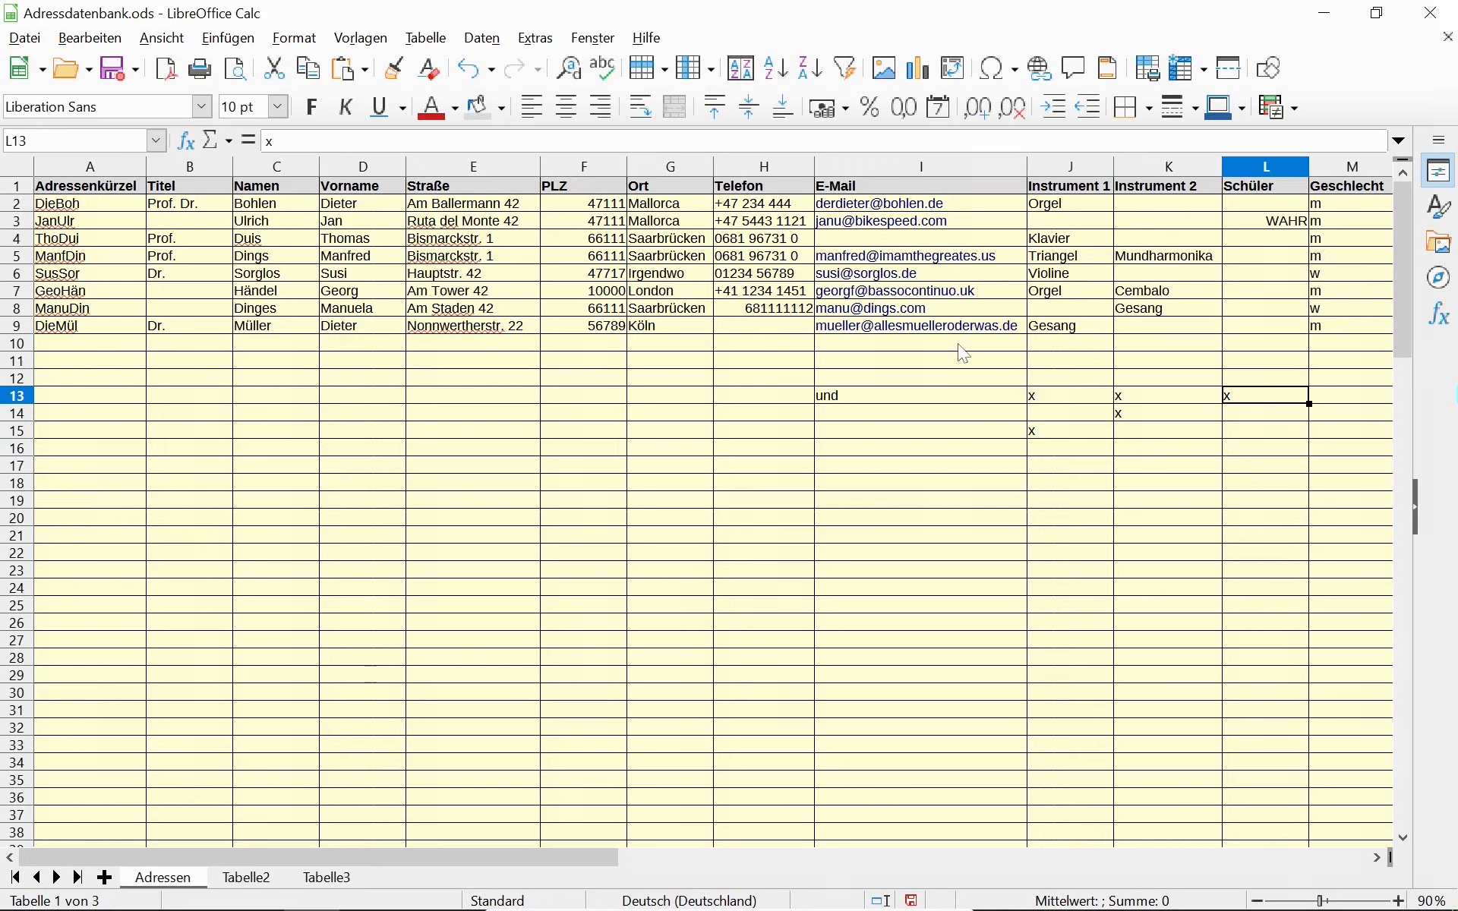
pyautogui.press('Left')
pyautogui.press('Left')
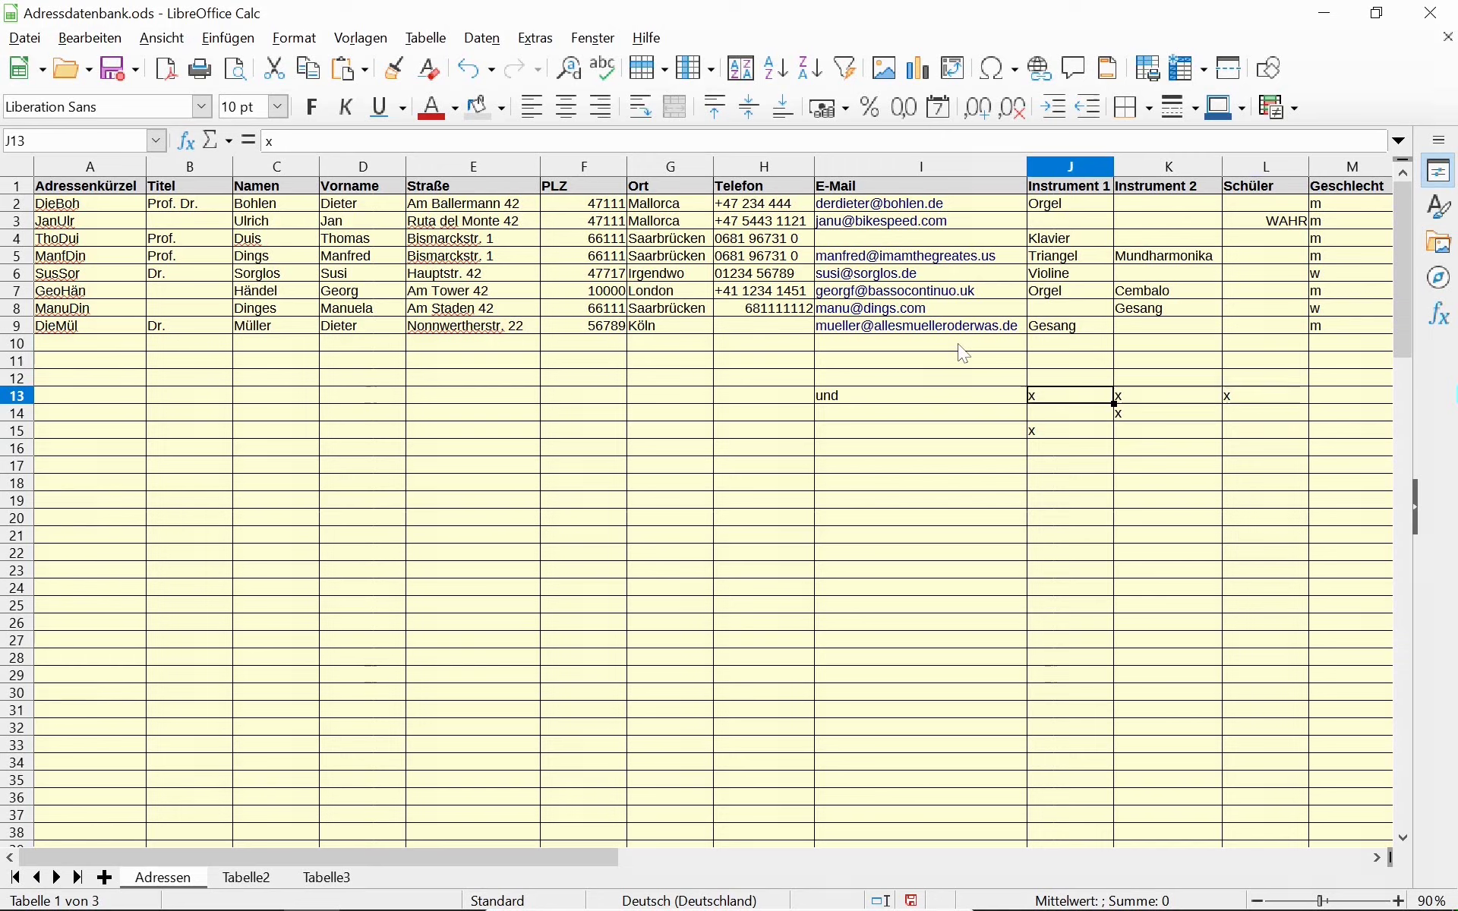
pyautogui.press('Right')
pyautogui.press('Left')
pyautogui.press('Up')
pyautogui.press('Up')
pyautogui.press('Up')
pyautogui.press('Up')
pyautogui.press('Up')
pyautogui.press('Up')
pyautogui.press('Up')
pyautogui.press('Up')
pyautogui.press('Up')
pyautogui.press('Up')
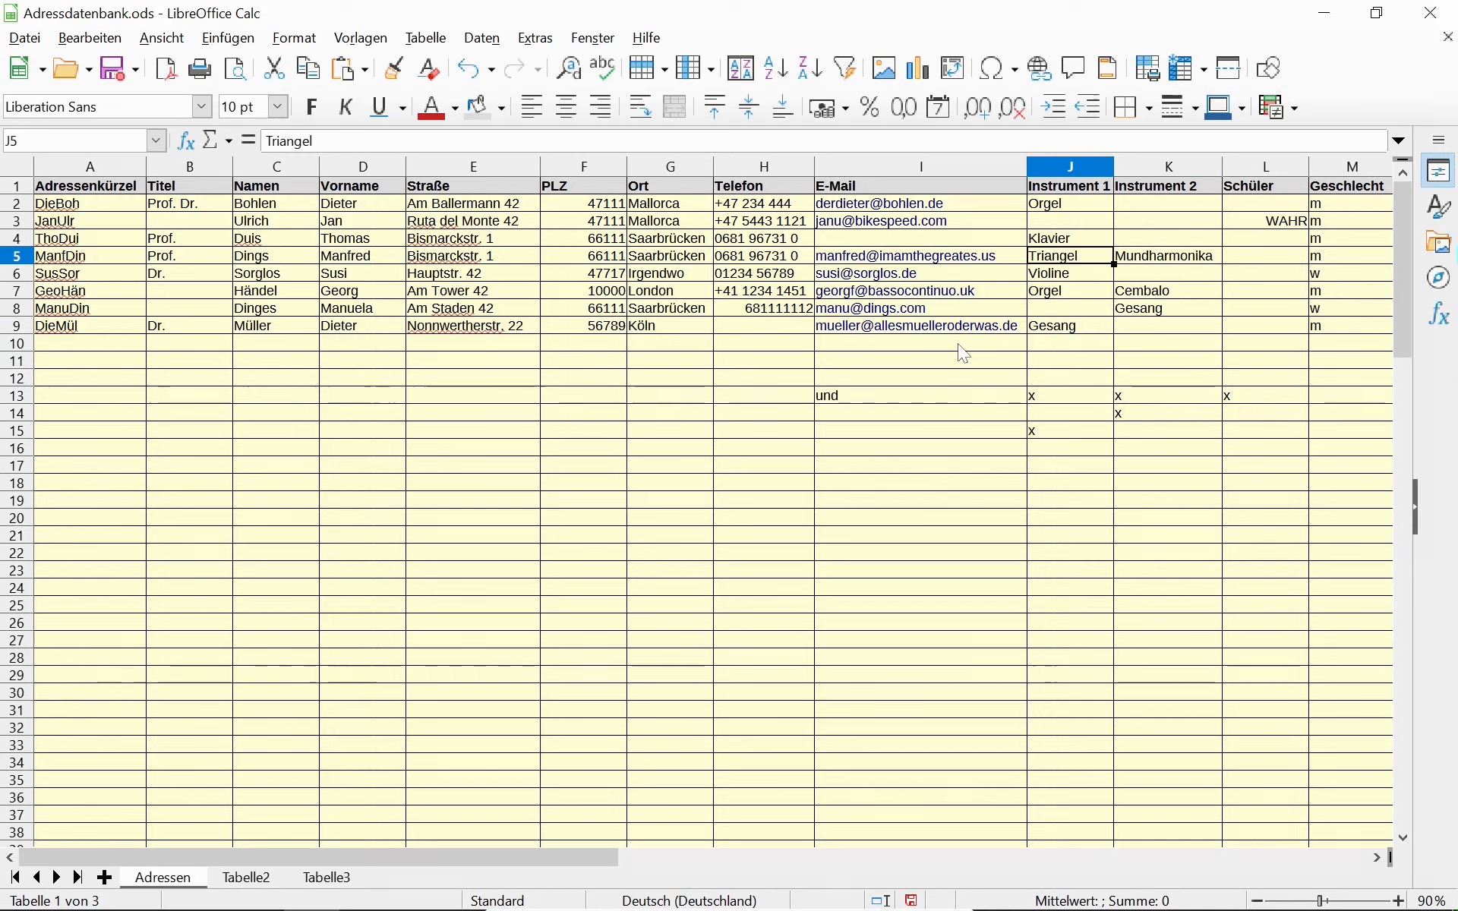
# Put a test x in J3, delete it again, and check L3.
pyautogui.write('x')
pyautogui.press('Tab')
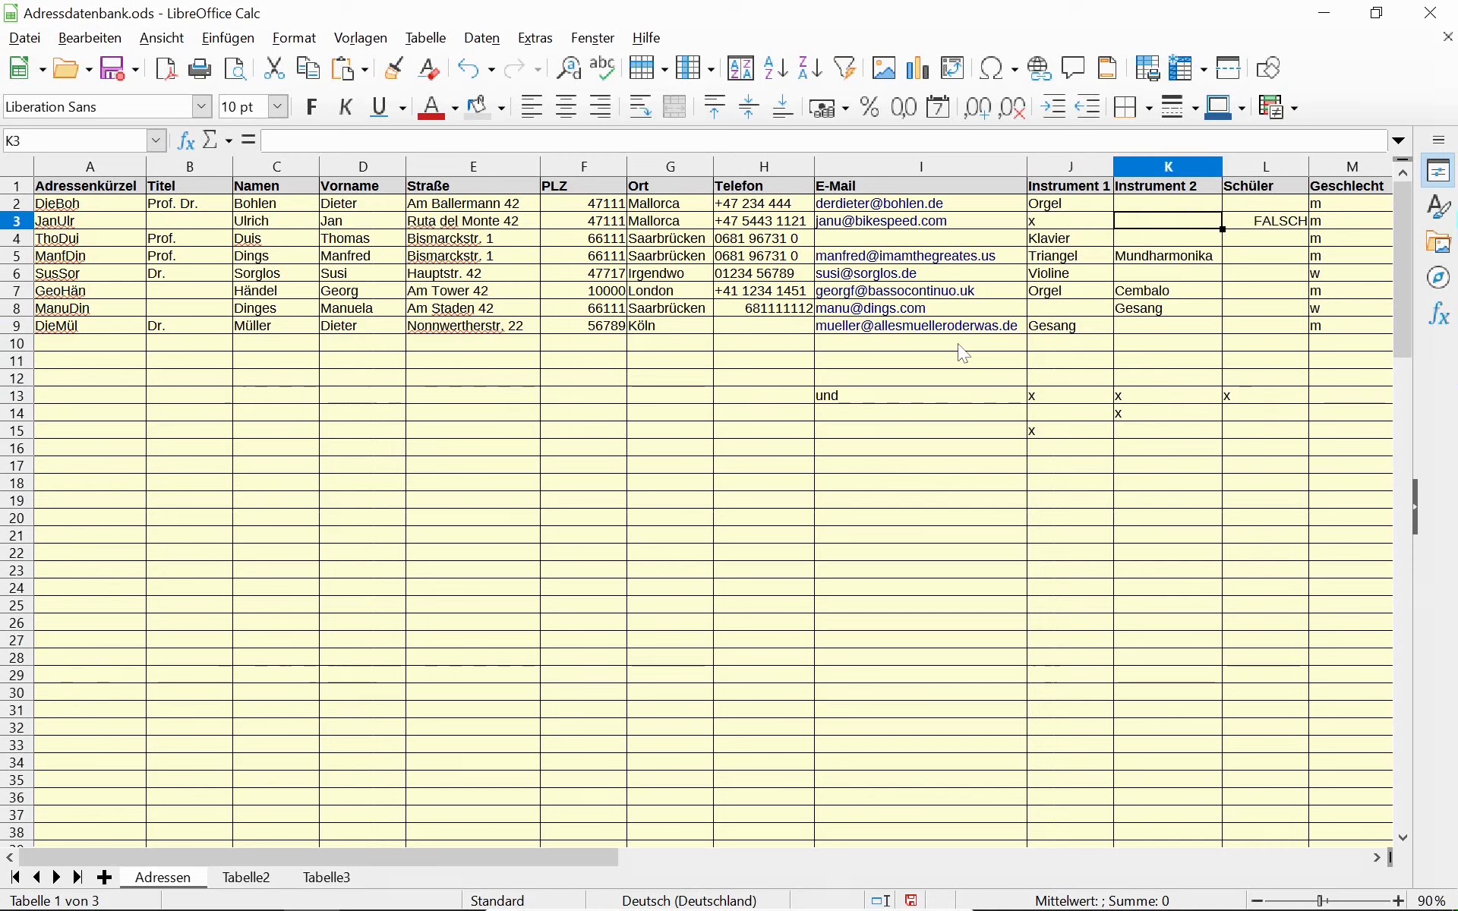
pyautogui.hotkey('shift', 'Tab')
pyautogui.press('Delete')
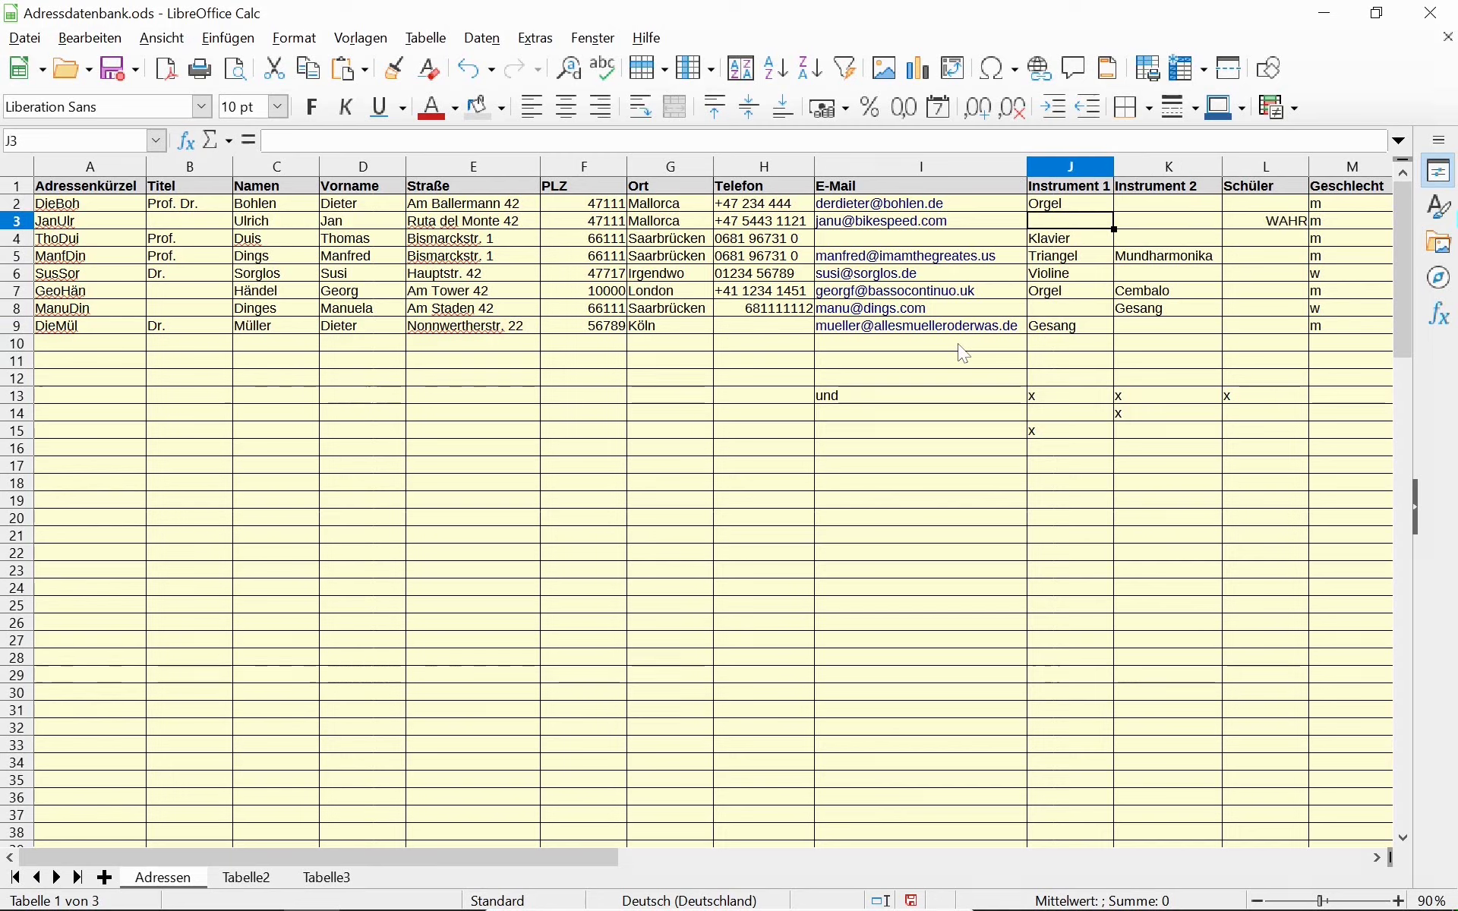
pyautogui.hotkey('shift', 'Right')
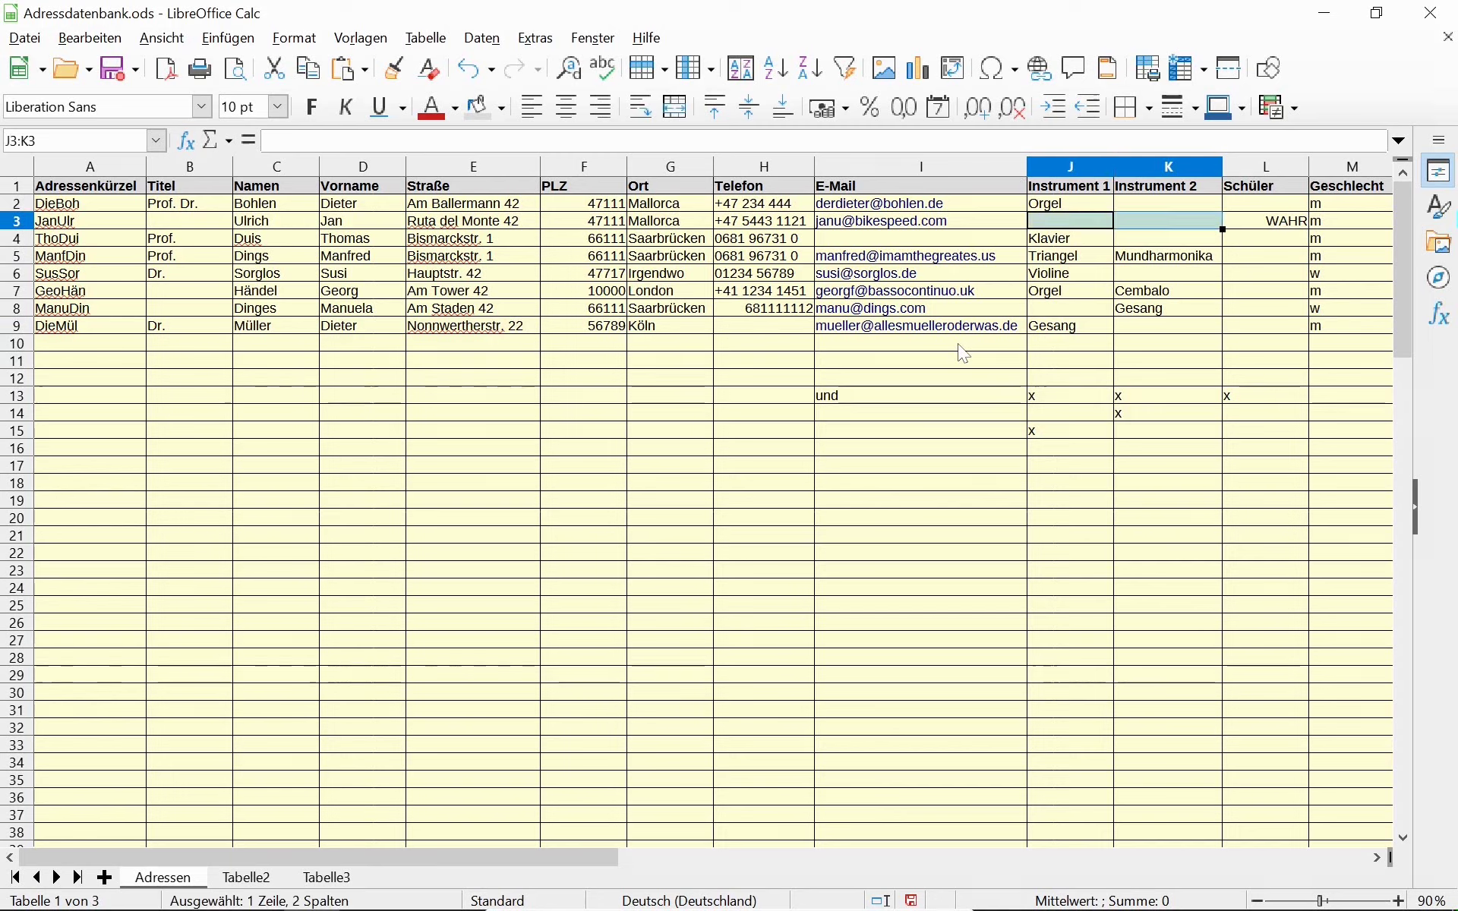
pyautogui.press('Right')
pyautogui.press('Right')
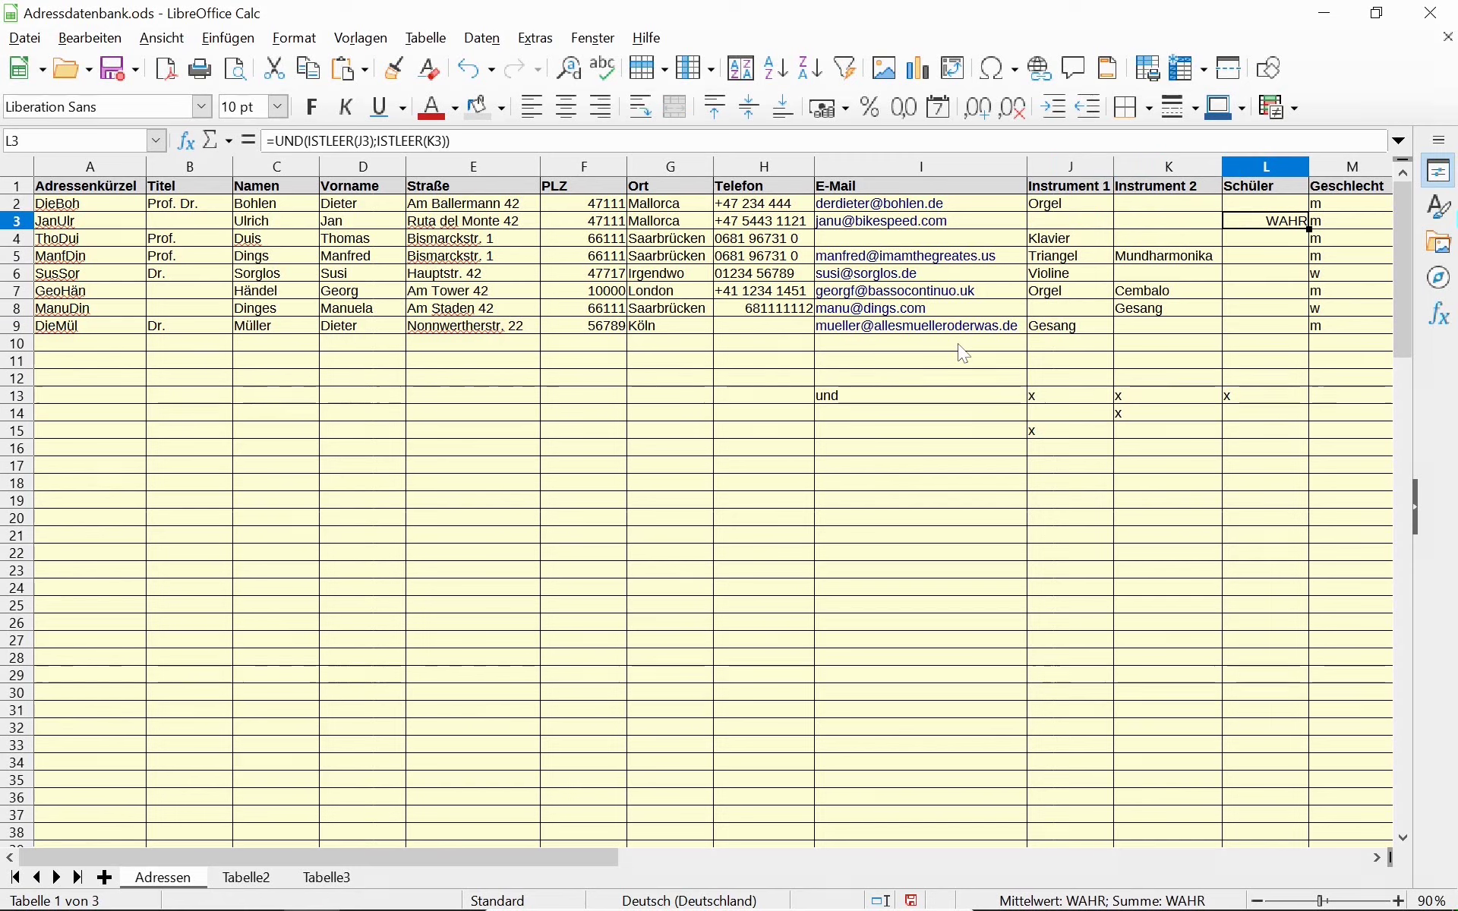
# Select the scratch table I13:L15 and delete its contents.
pyautogui.press('Down')
pyautogui.press('Down')
pyautogui.press('Down')
pyautogui.press('Down')
pyautogui.press('Down')
pyautogui.press('Down')
pyautogui.press('Down')
pyautogui.press('Down')
pyautogui.press('Down')
pyautogui.press('Down')
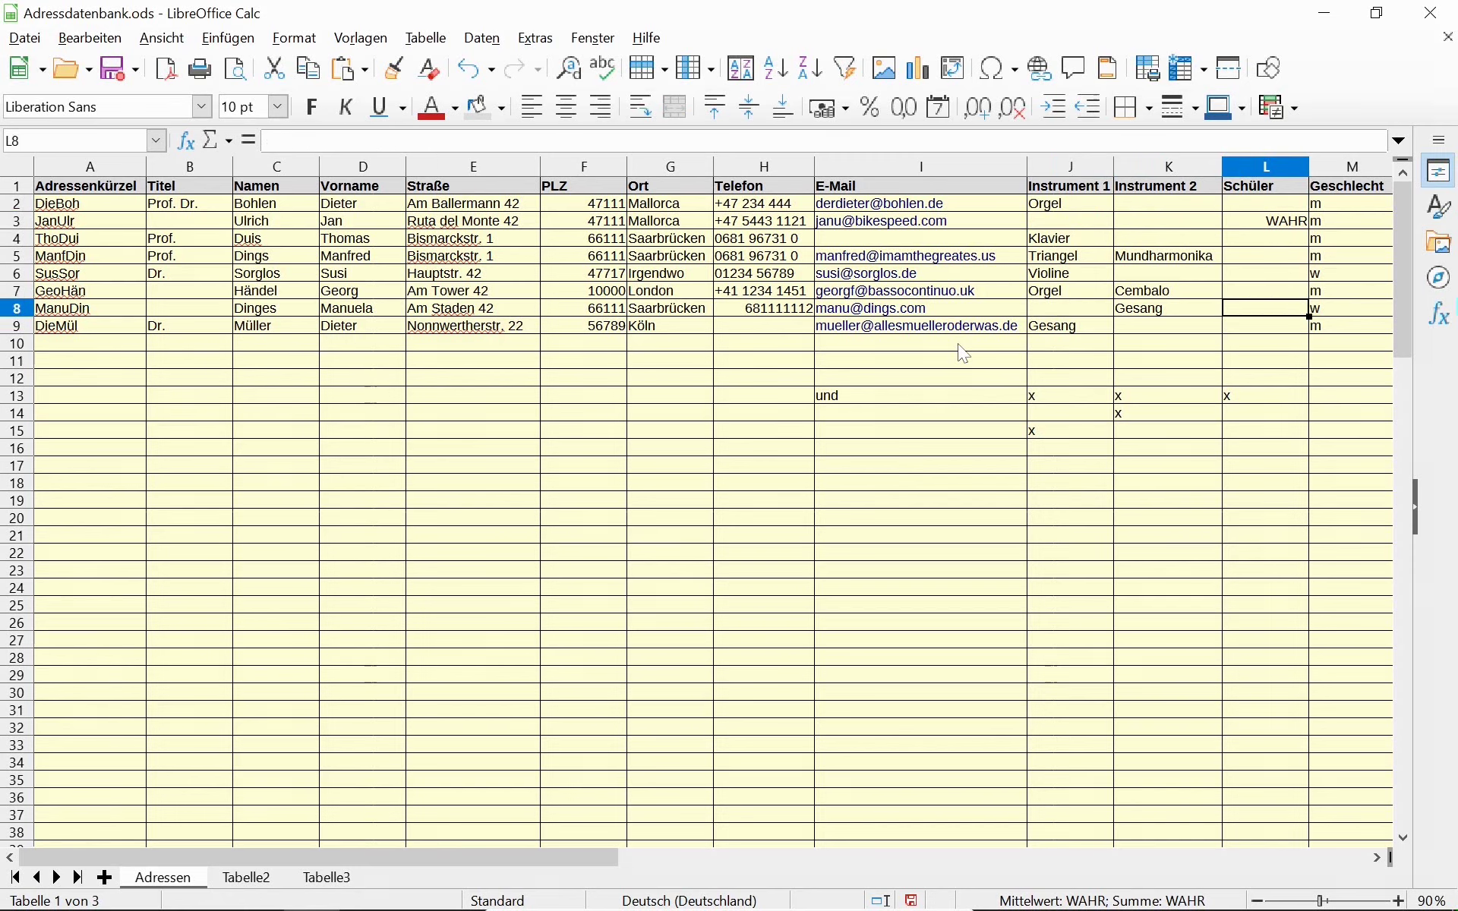
pyautogui.hotkey('shift', 'Left')
pyautogui.hotkey('shift', 'Left')
pyautogui.hotkey('shift', 'Left')
pyautogui.hotkey('shift', 'Left')
pyautogui.hotkey('shift', 'Right')
pyautogui.hotkey('shift', 'Down')
pyautogui.hotkey('shift', 'Down')
pyautogui.press('Delete')
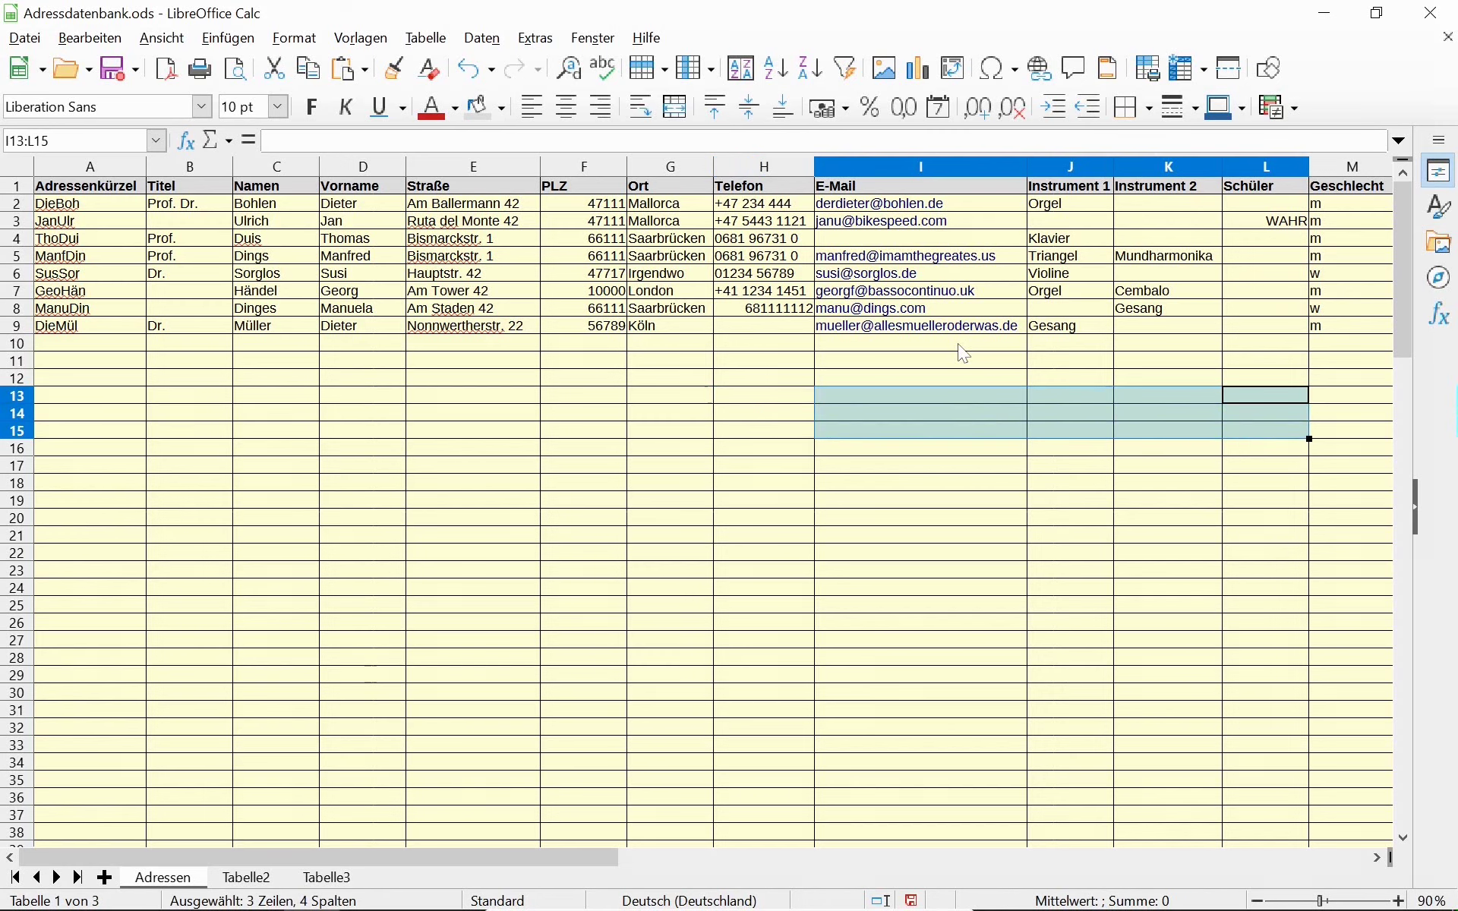
# Copy the L3 formula into L2, where it shows FALSCH.
pyautogui.press('Up')
pyautogui.press('Up')
pyautogui.press('Up')
pyautogui.press('Up')
pyautogui.press('Up')
pyautogui.press('Up')
pyautogui.press('Up')
pyautogui.press('Up')
pyautogui.press('Up')
pyautogui.press('Up')
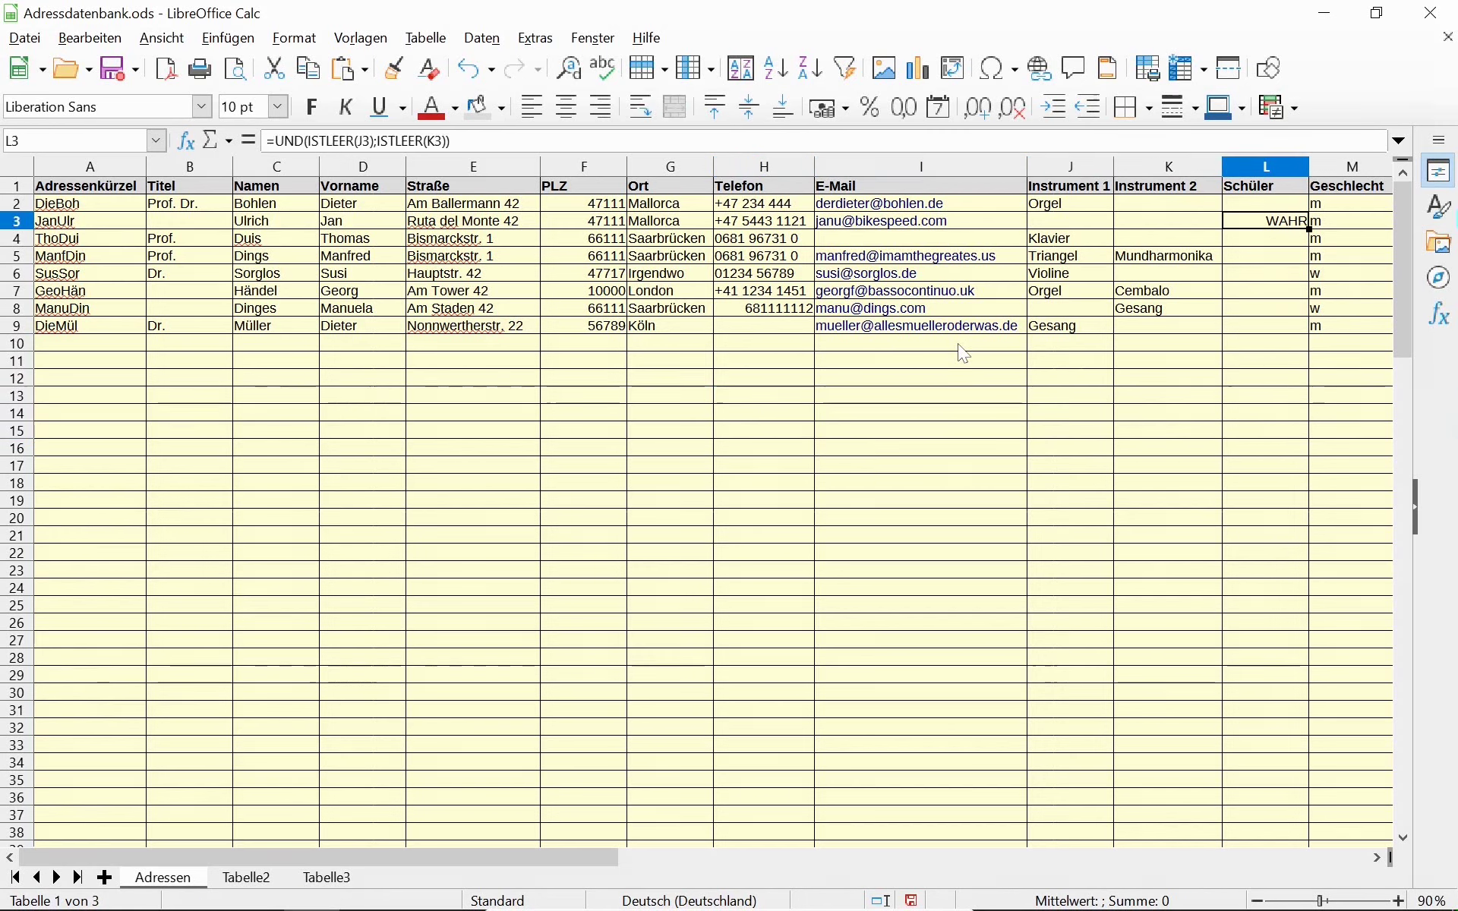
pyautogui.hotkey('ctrl', 'c')
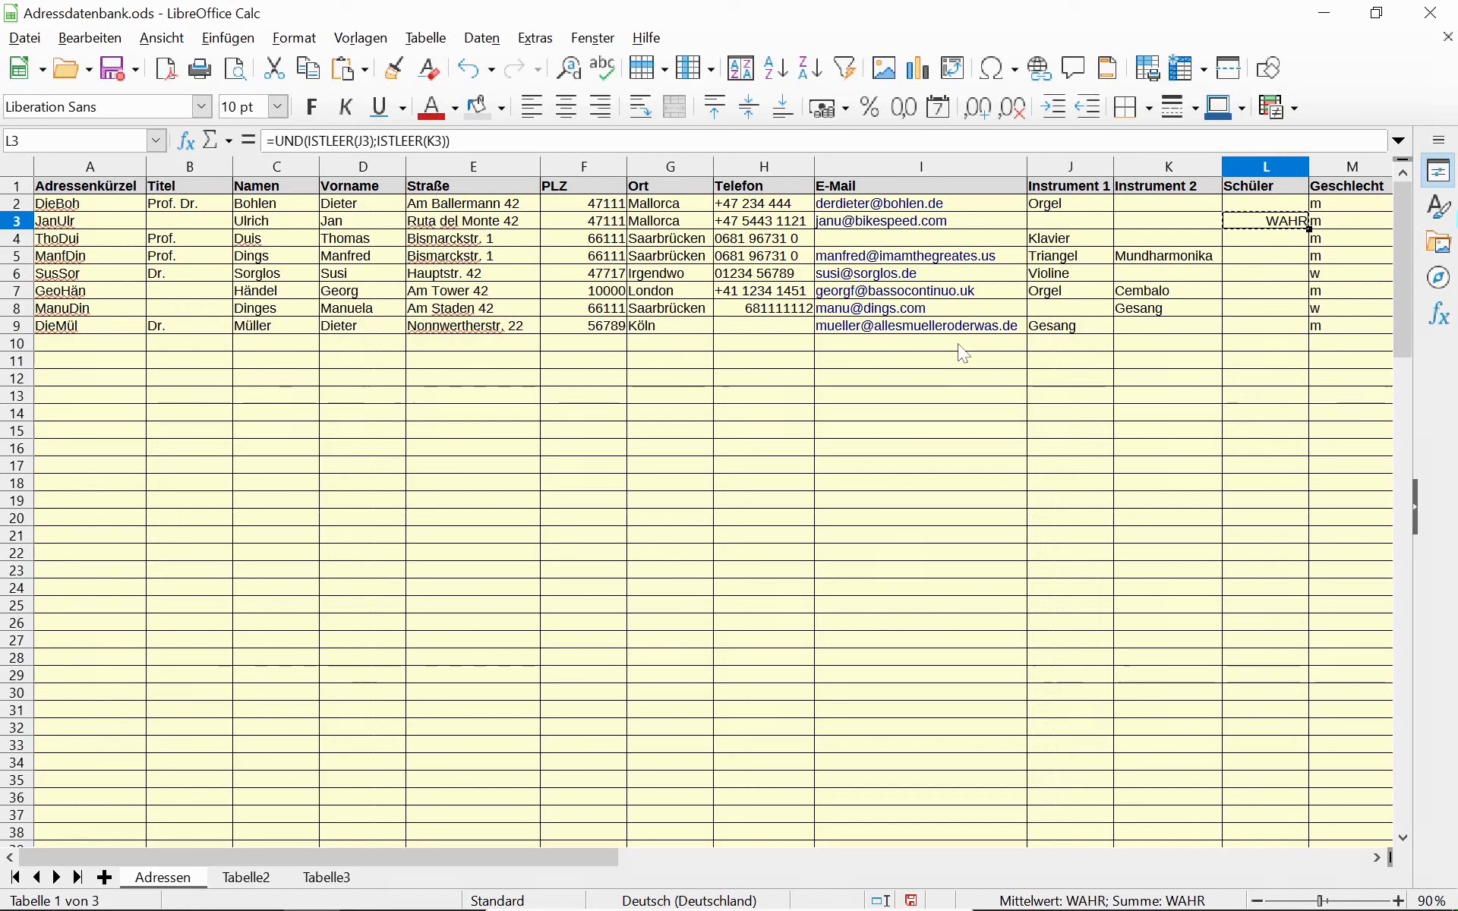
pyautogui.press('Up')
pyautogui.hotkey('ctrl', 'v')
pyautogui.press('Left')
pyautogui.press('Right')
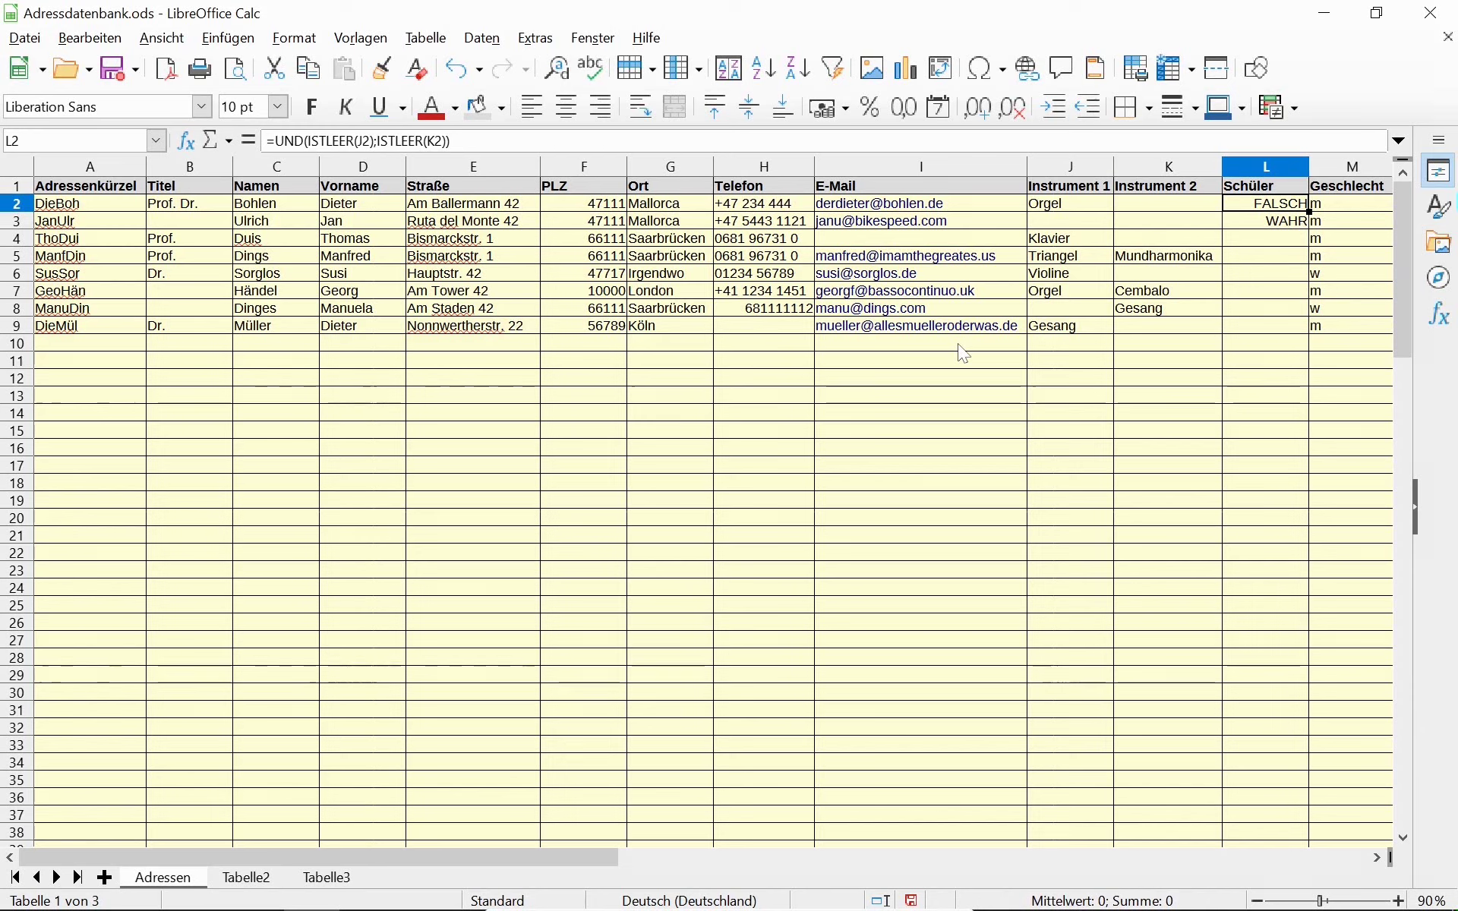
# Select L3:L9 and fill the UND formula down with Ctrl+D.
pyautogui.press('Down')
pyautogui.hotkey('shift', 'Down')
pyautogui.hotkey('shift', 'Down')
pyautogui.hotkey('shift', 'Down')
pyautogui.hotkey('shift', 'Down')
pyautogui.hotkey('shift', 'Down')
pyautogui.hotkey('shift', 'Down')
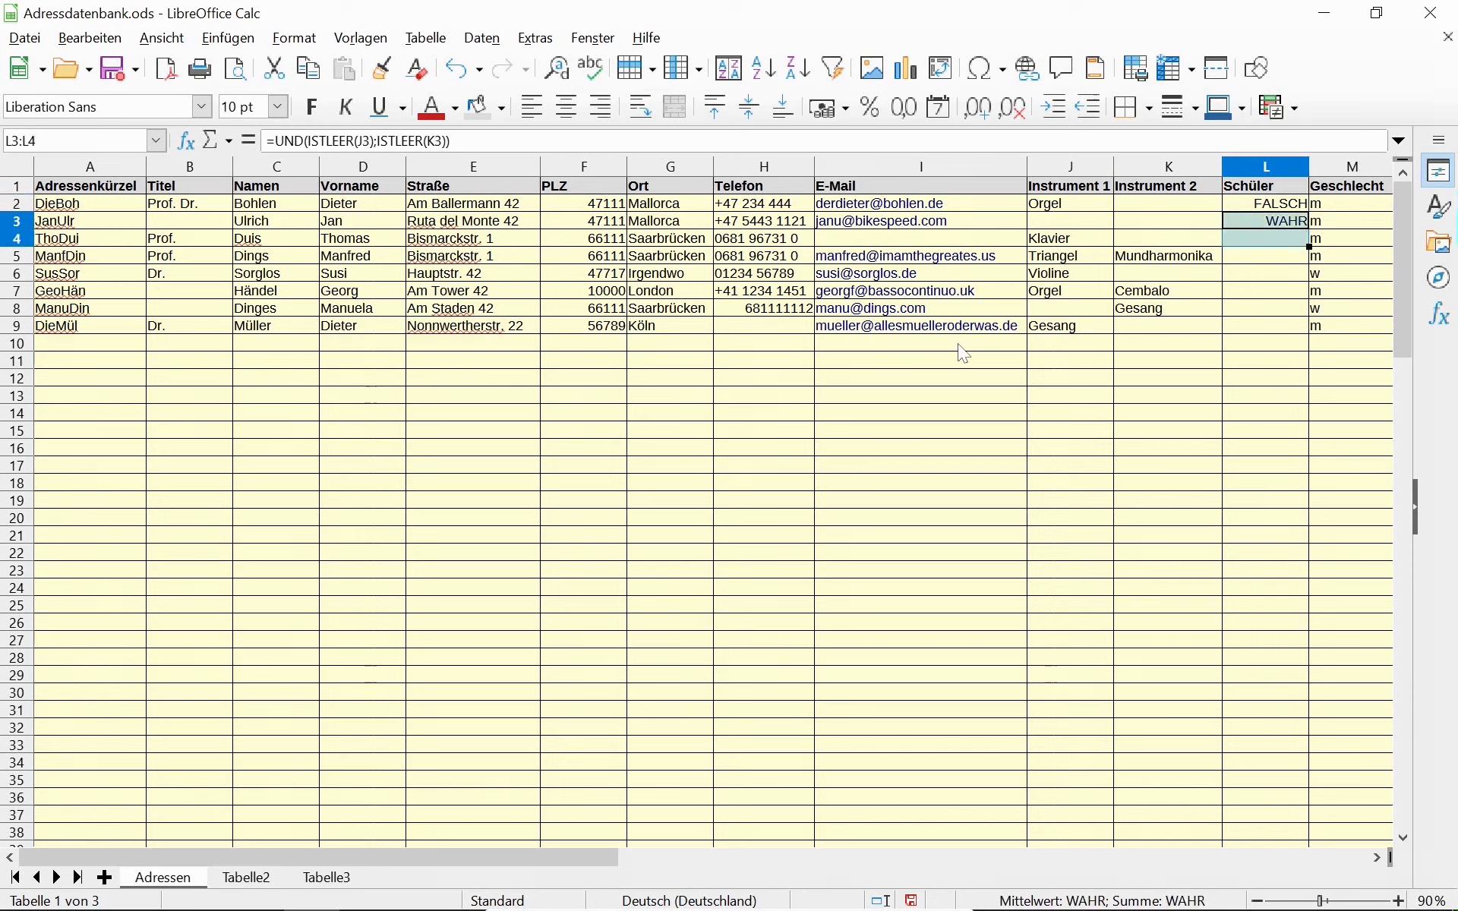
pyautogui.hotkey('ctrl', 'u')
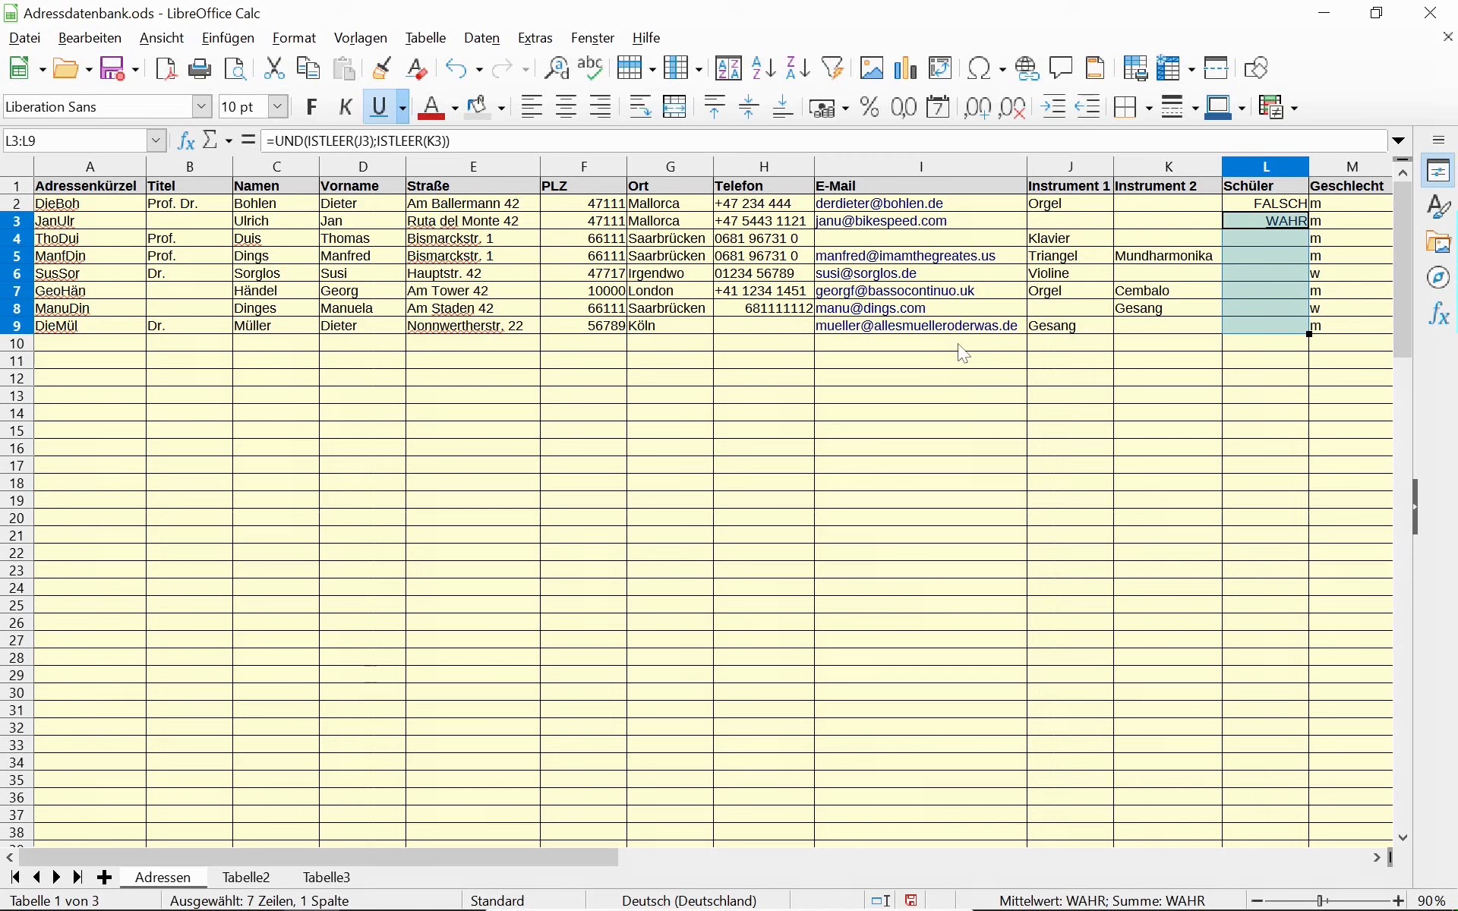
pyautogui.hotkey('ctrl', 'z')
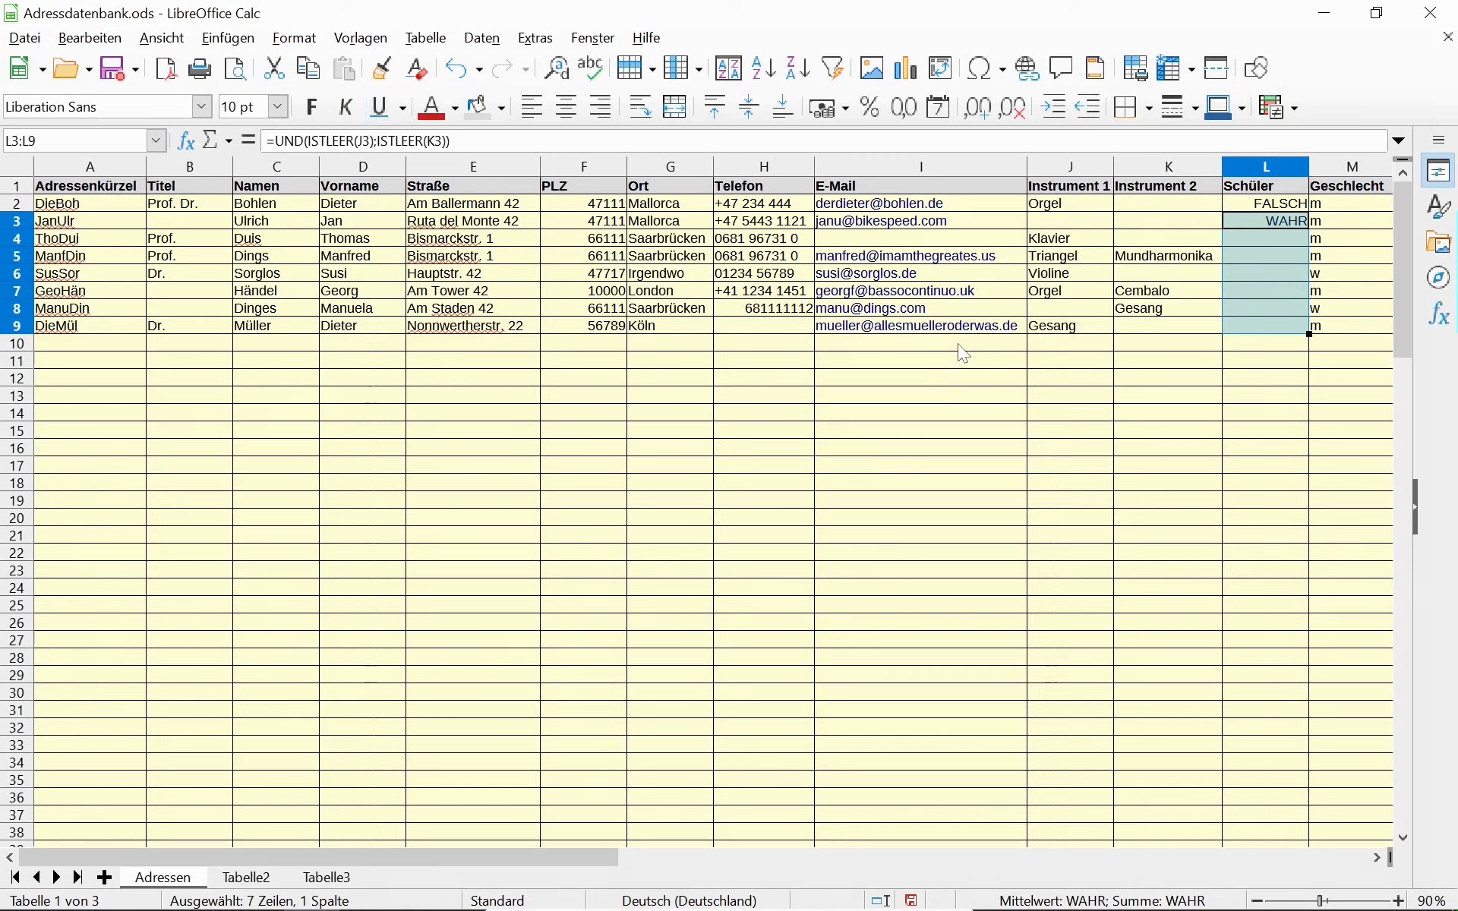
pyautogui.hotkey('ctrl', 'd')
# Test the formula by deleting Gesang from K8, then restore it with undo.
pyautogui.press('Down')
pyautogui.press('Down')
pyautogui.press('Down')
pyautogui.press('Down')
pyautogui.press('Down')
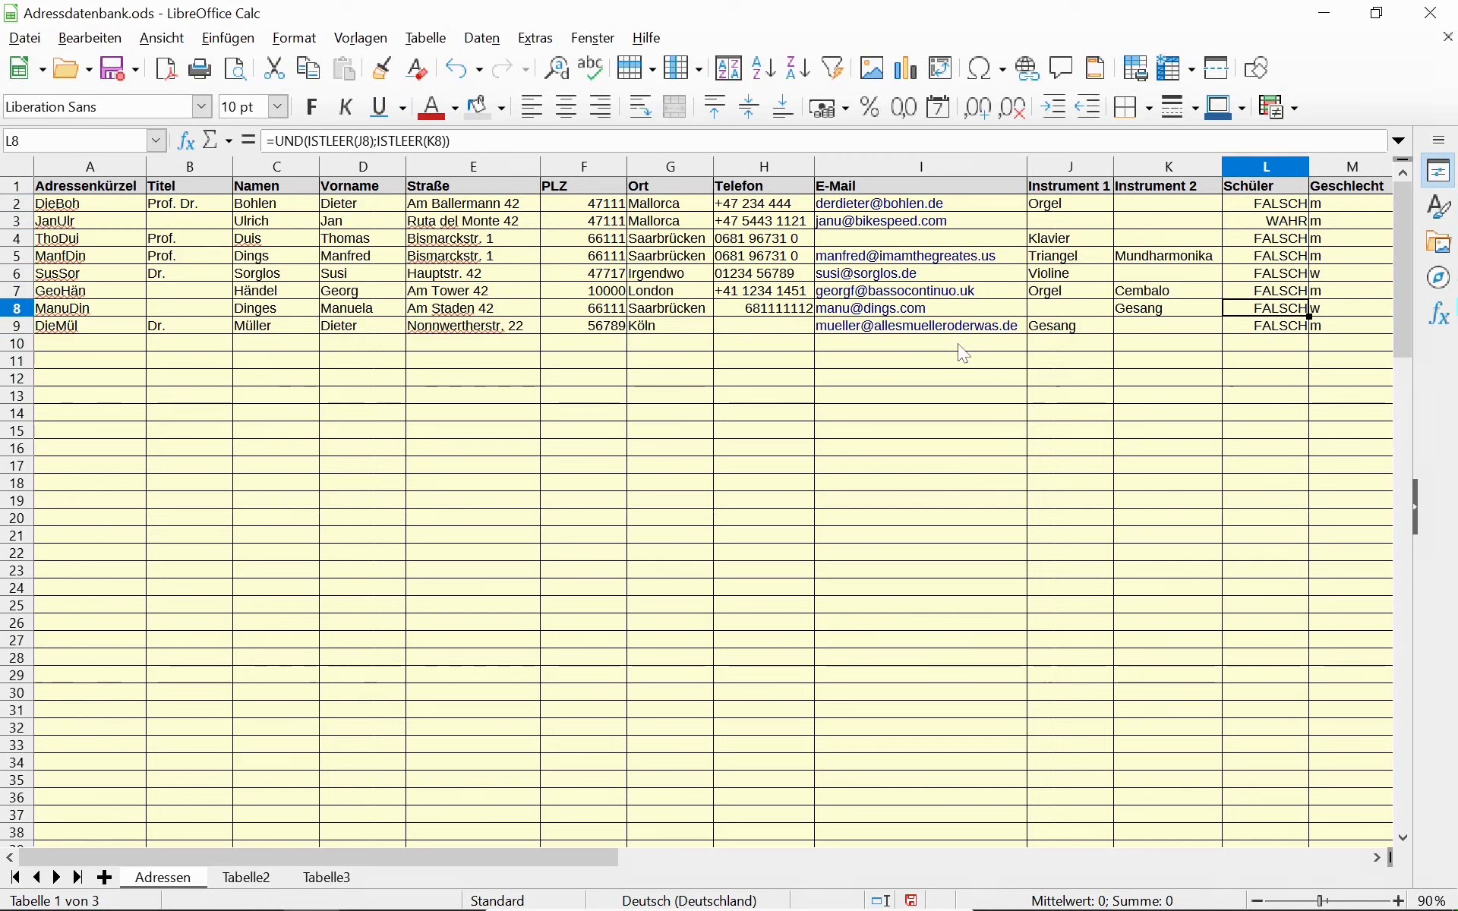
pyautogui.press('Left')
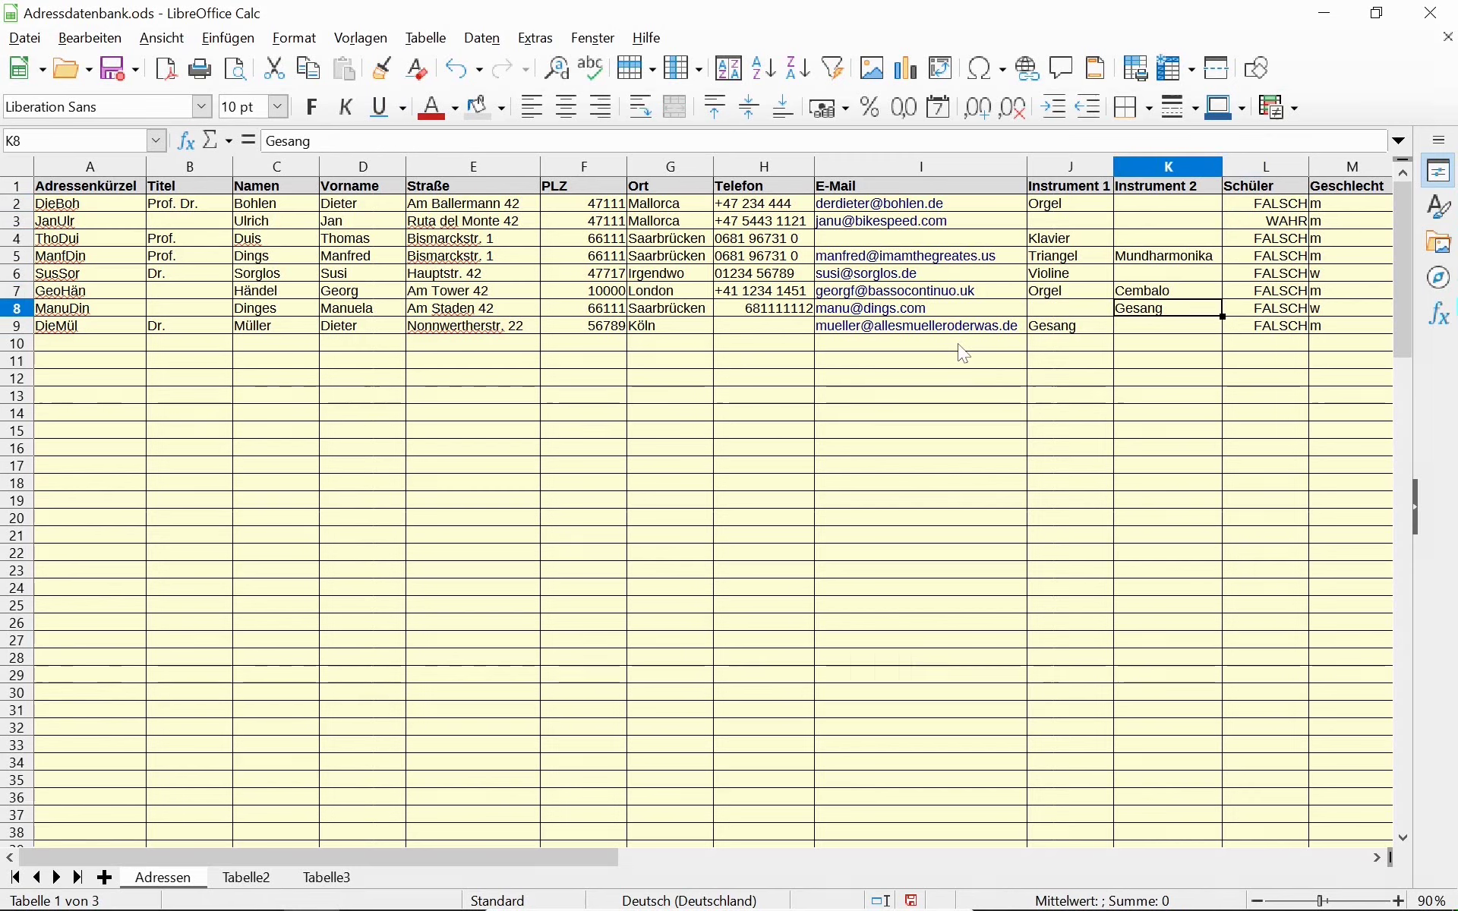
pyautogui.press('Delete')
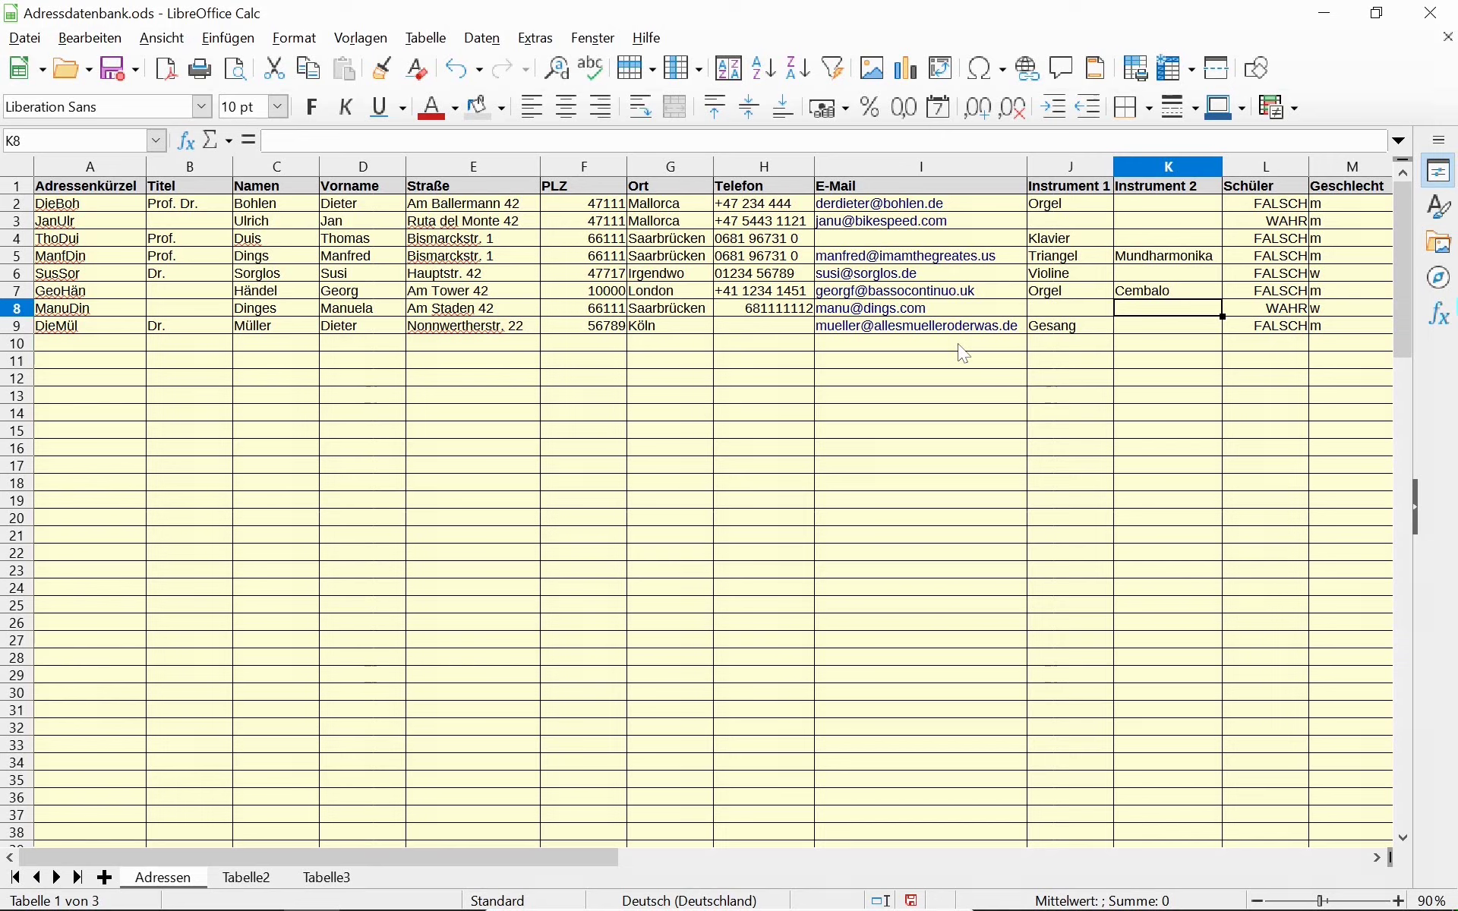
pyautogui.hotkey('ctrl', 'z')
pyautogui.press('Right')
pyautogui.press('Up')
pyautogui.press('Up')
pyautogui.press('Up')
pyautogui.press('Up')
pyautogui.press('Up')
pyautogui.press('Up')
pyautogui.press('Up')
pyautogui.press('Down')
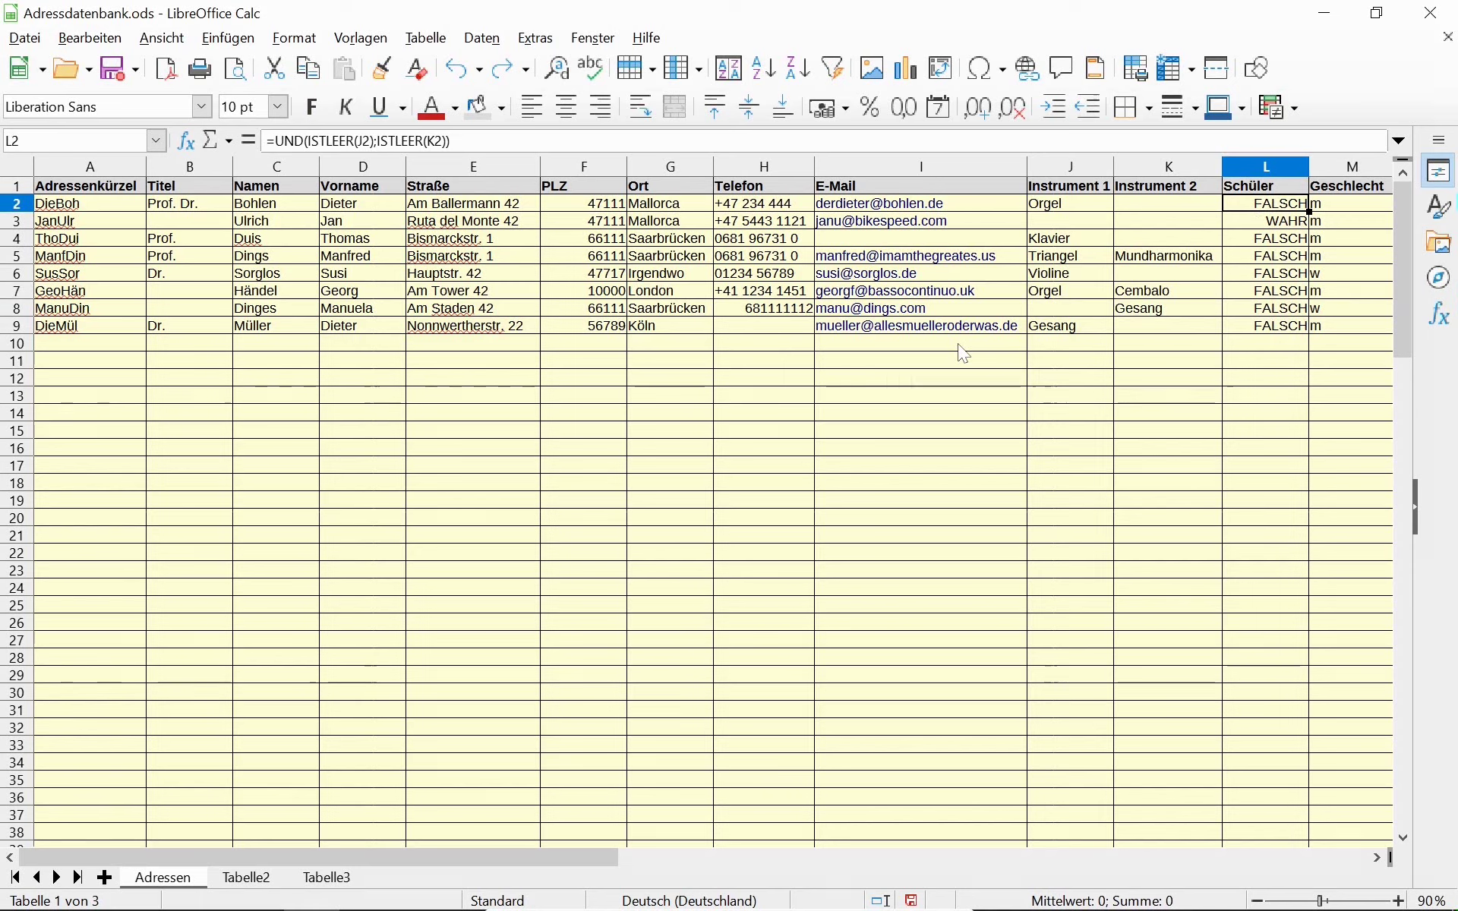
# Wrap the L2 formula in NICHT(...) to get =NICHT(UND(ISTLEER(J2);ISTLEER(K2))).
pyautogui.press('Up')
pyautogui.press('Down')
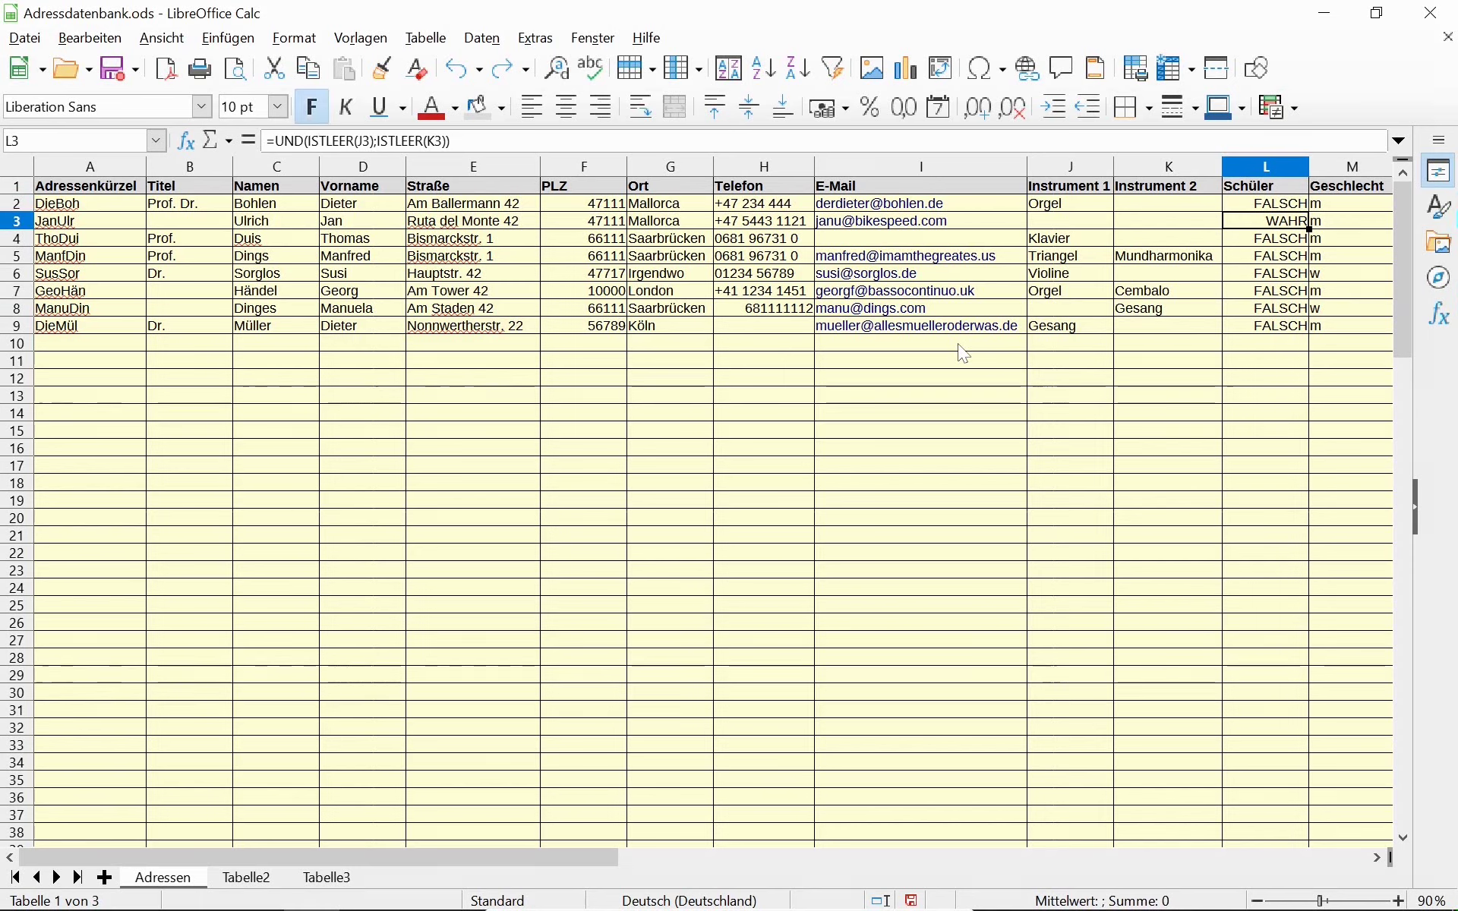
pyautogui.press('Up')
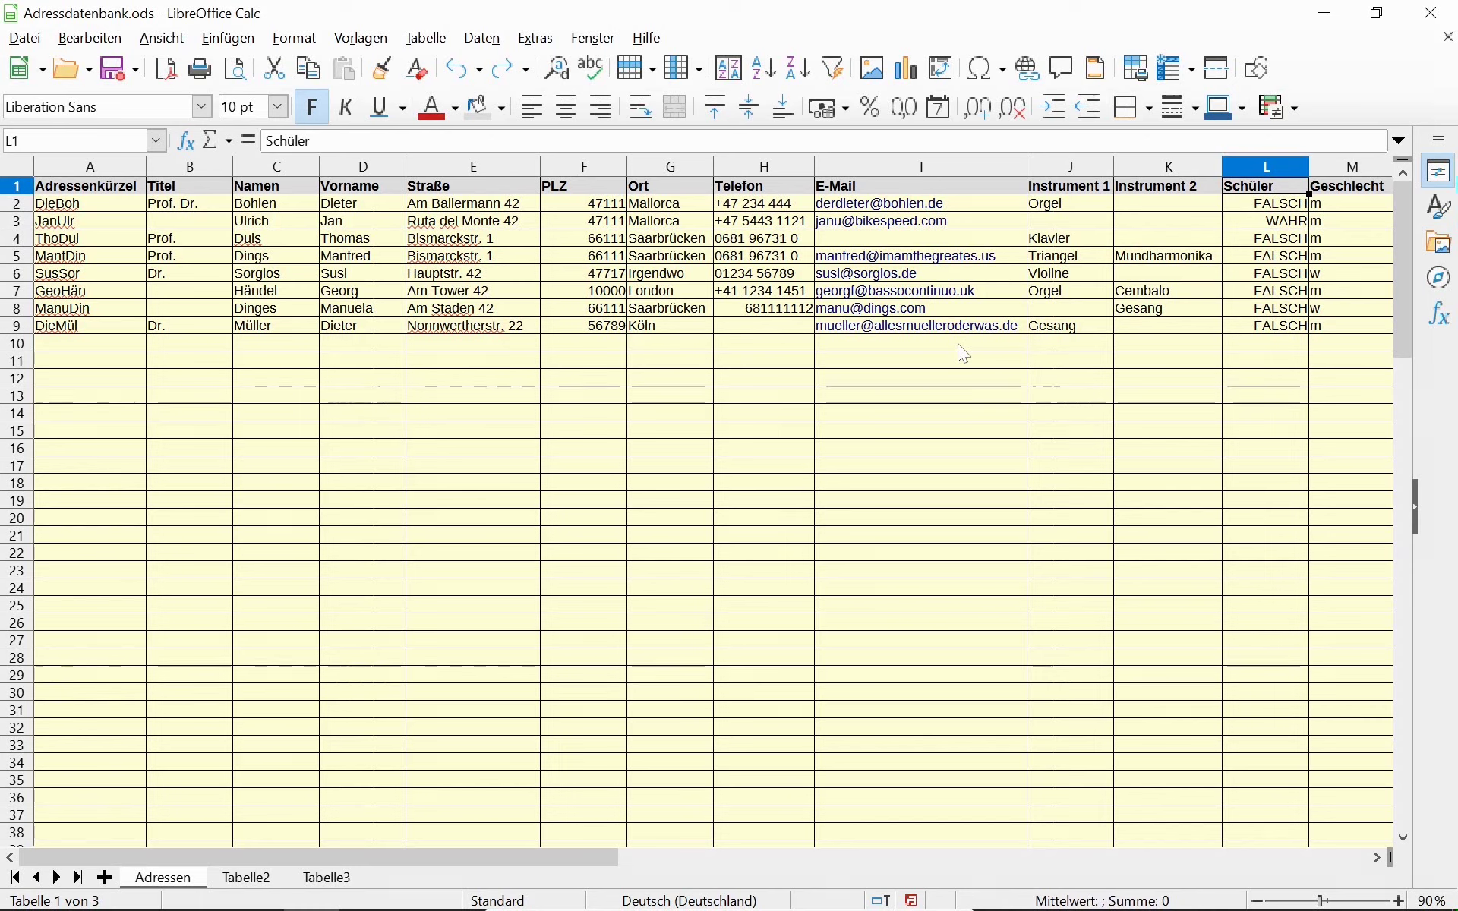
pyautogui.press('Down')
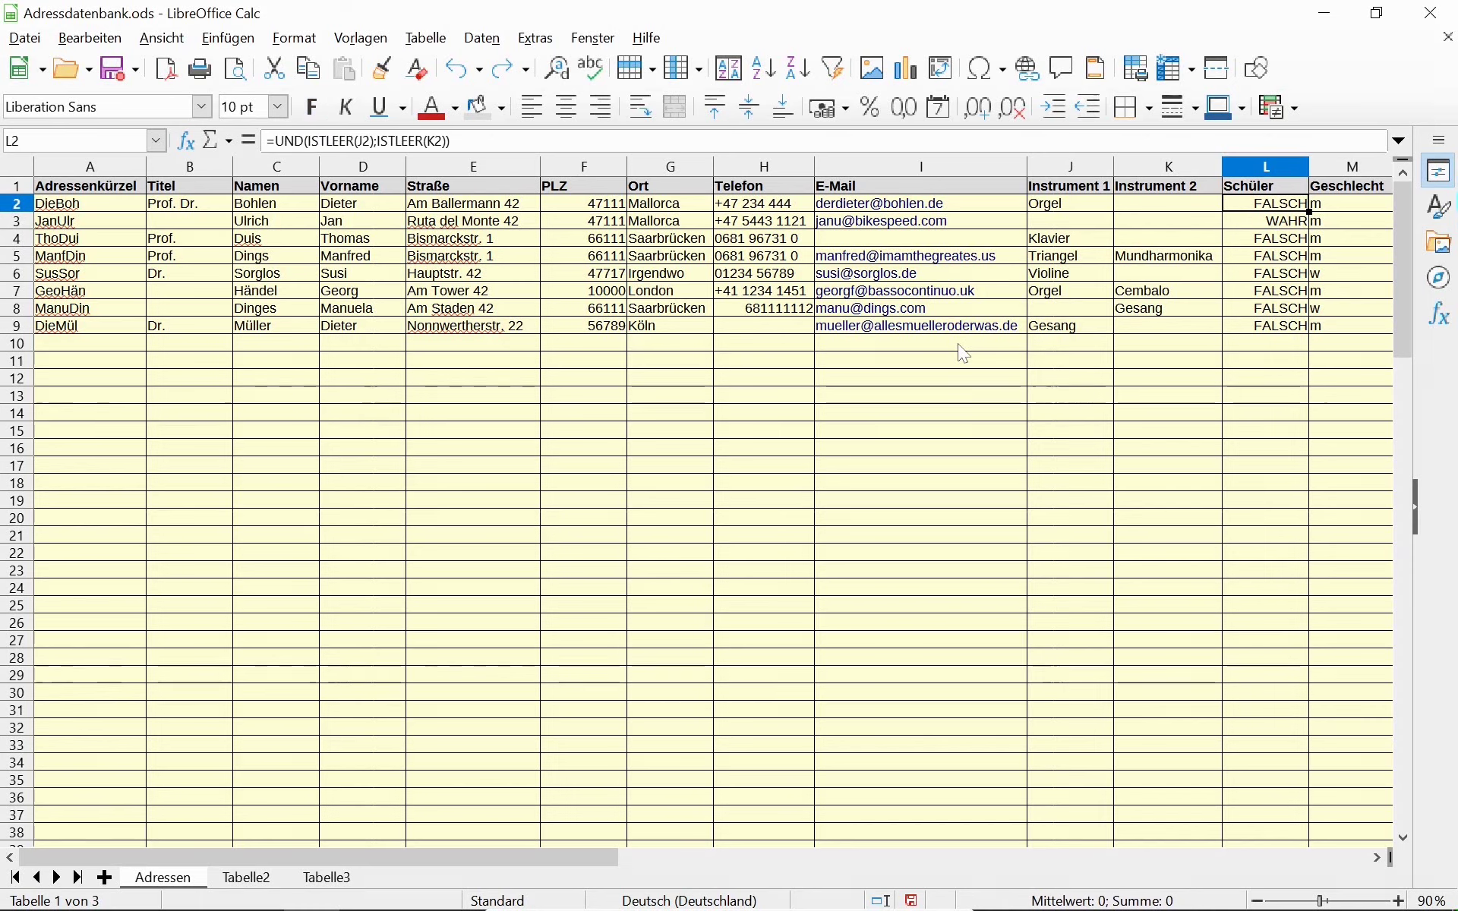
pyautogui.press('F2')
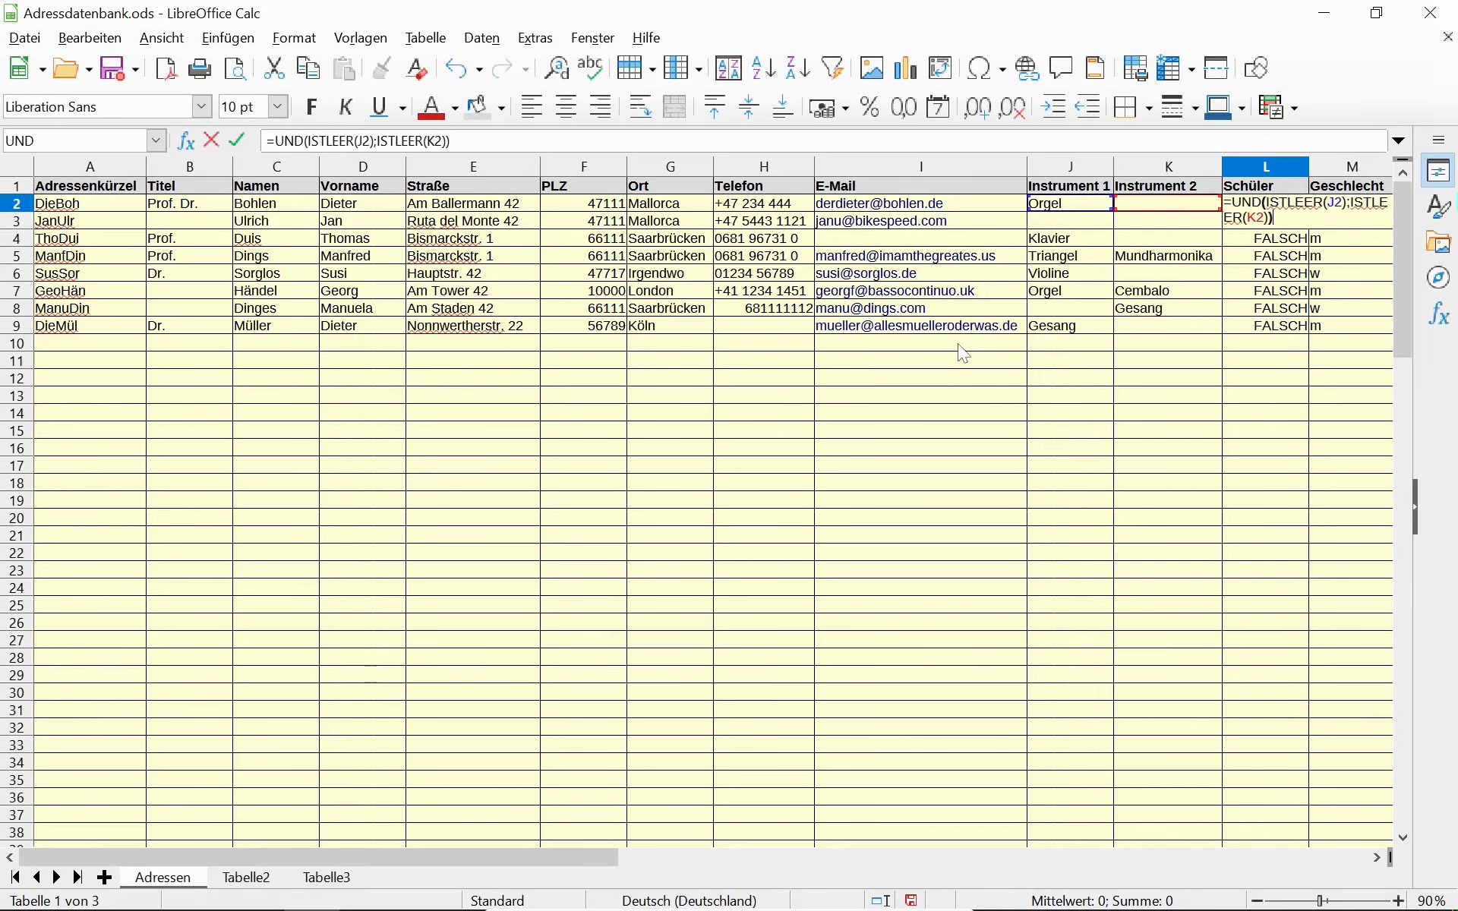
pyautogui.press('Escape')
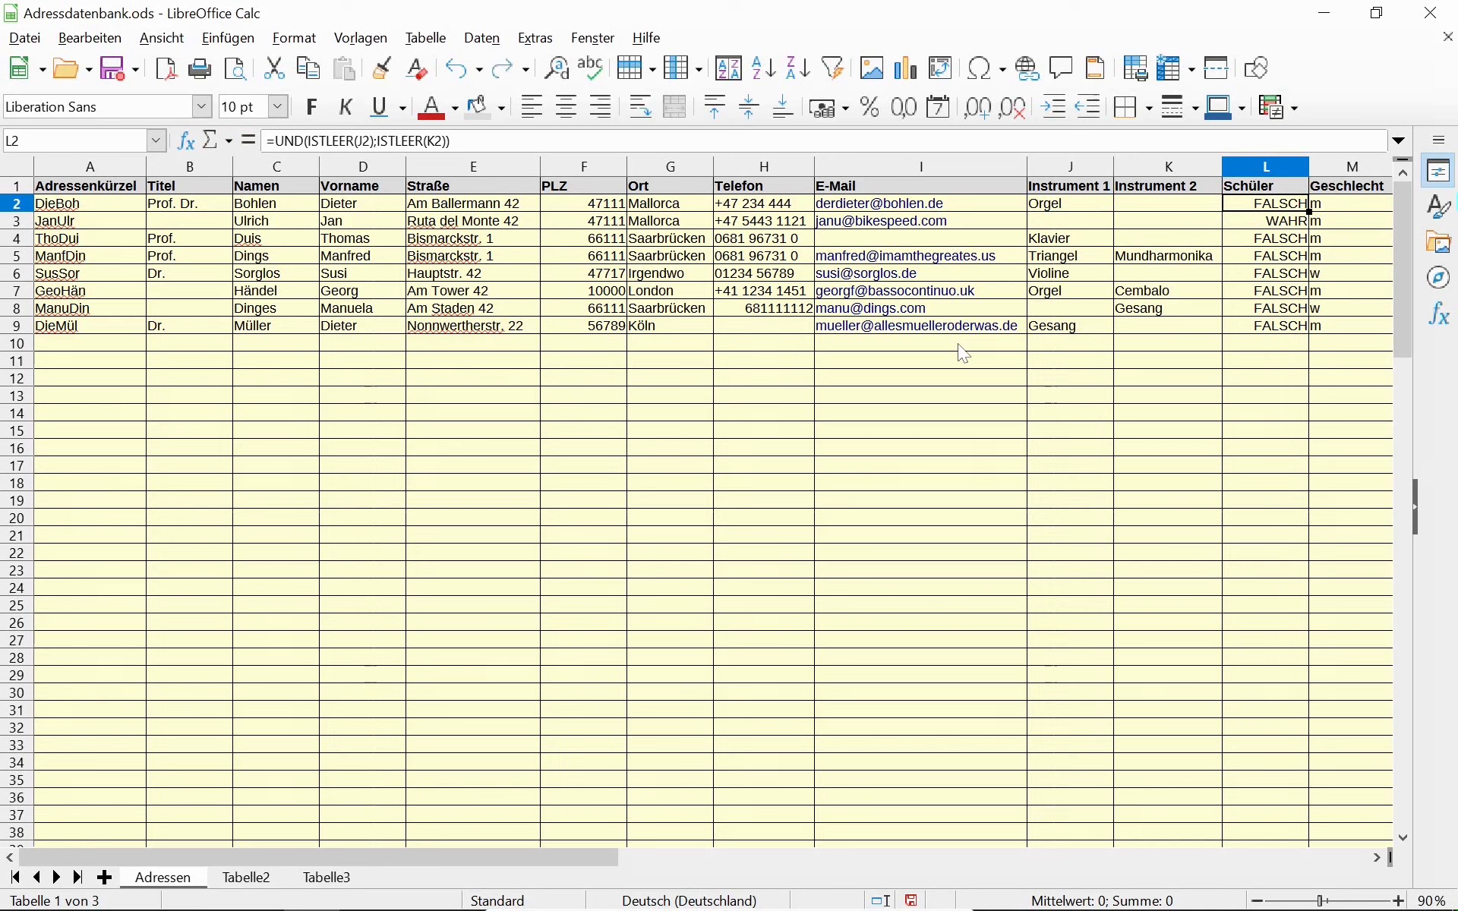
pyautogui.press('F2')
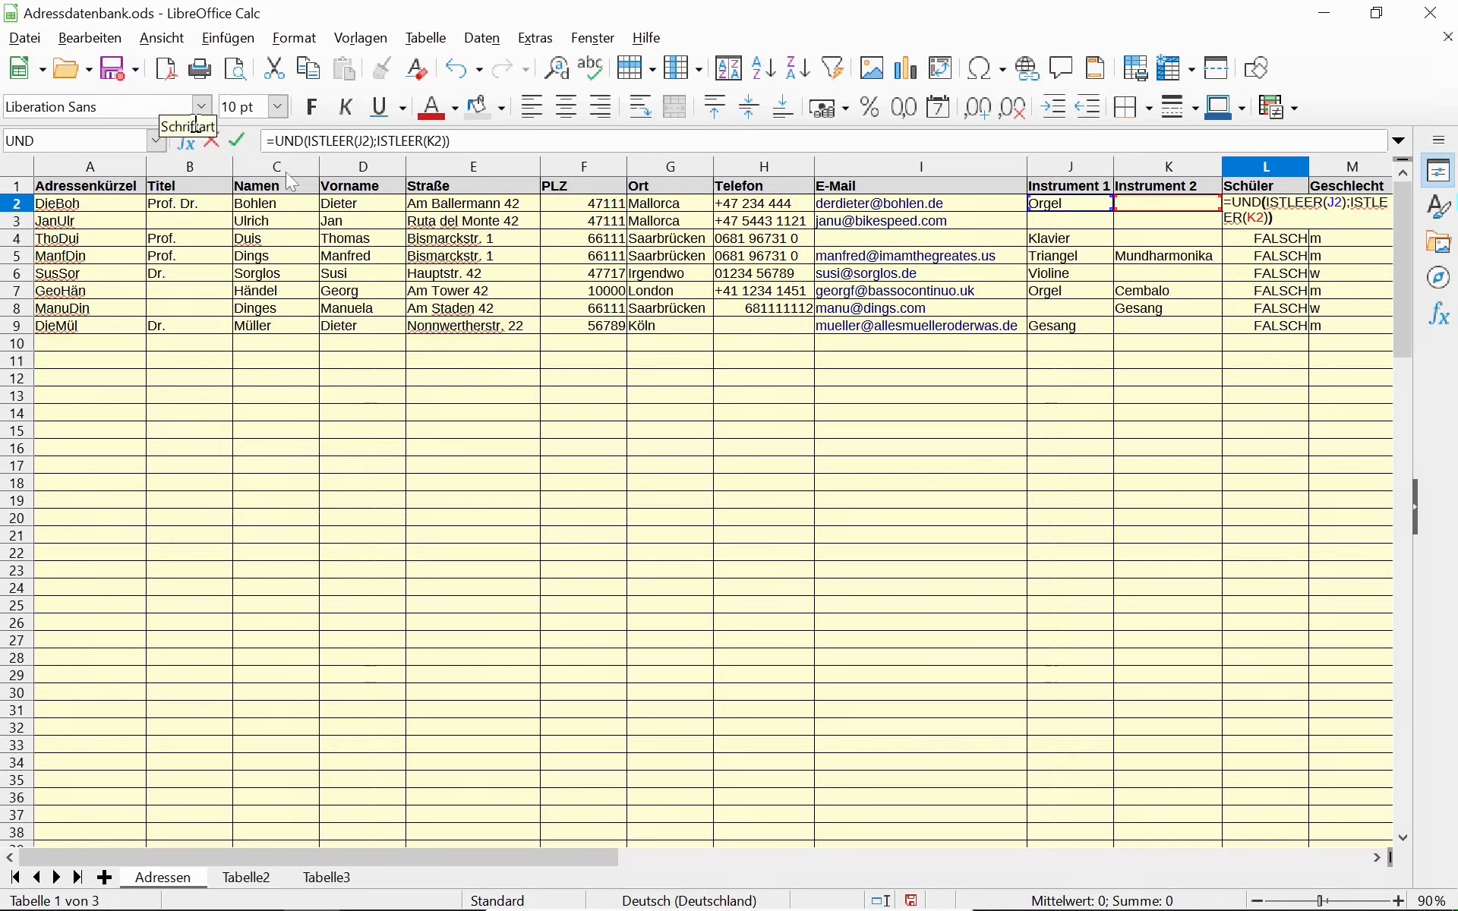
pyautogui.click(280, 142)
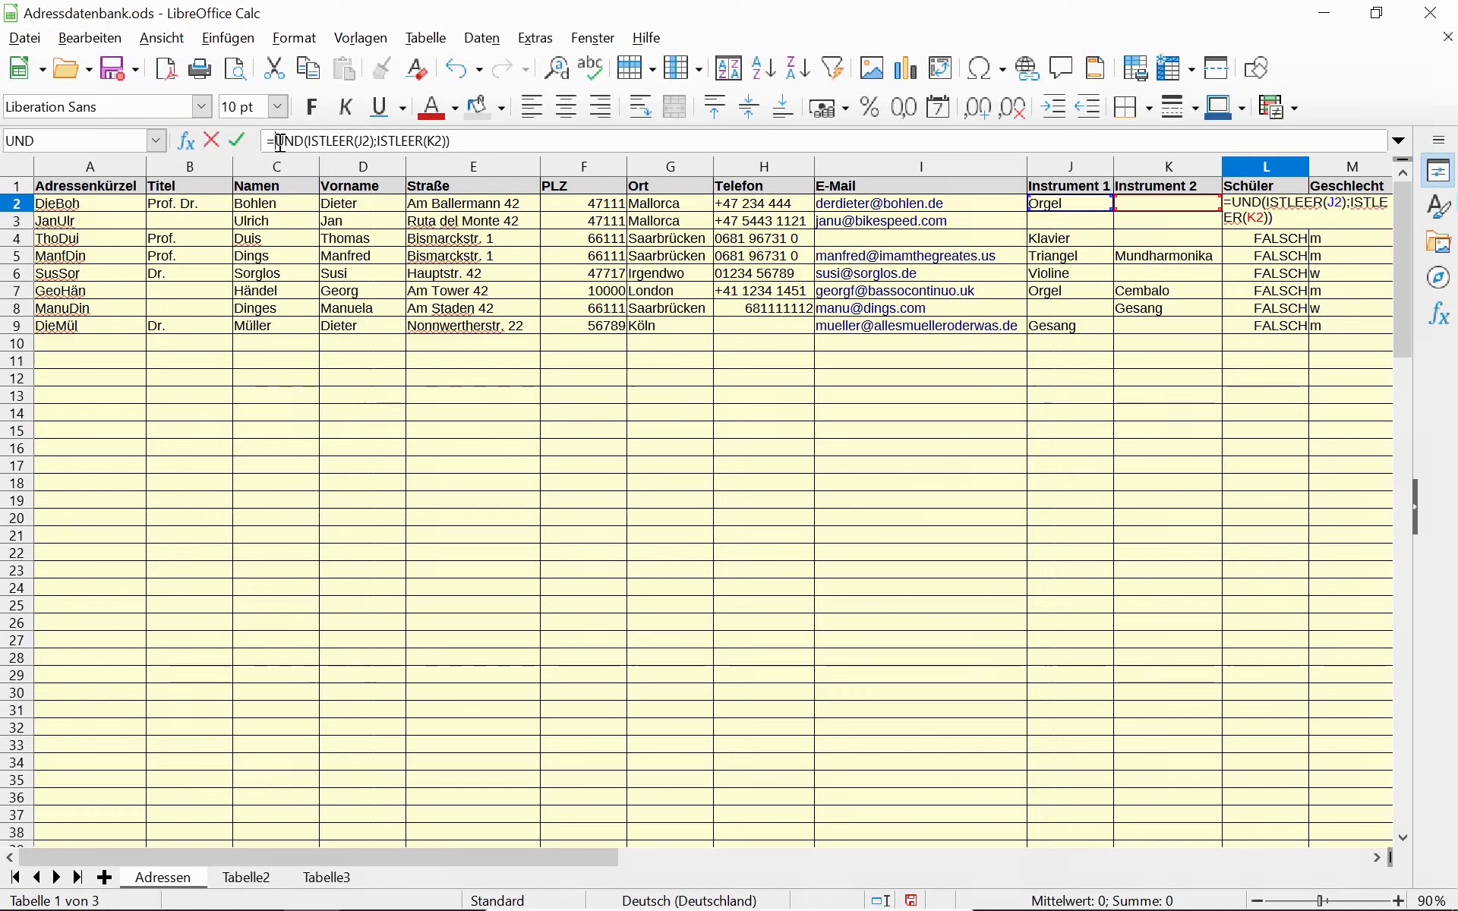
pyautogui.write('NICHT')
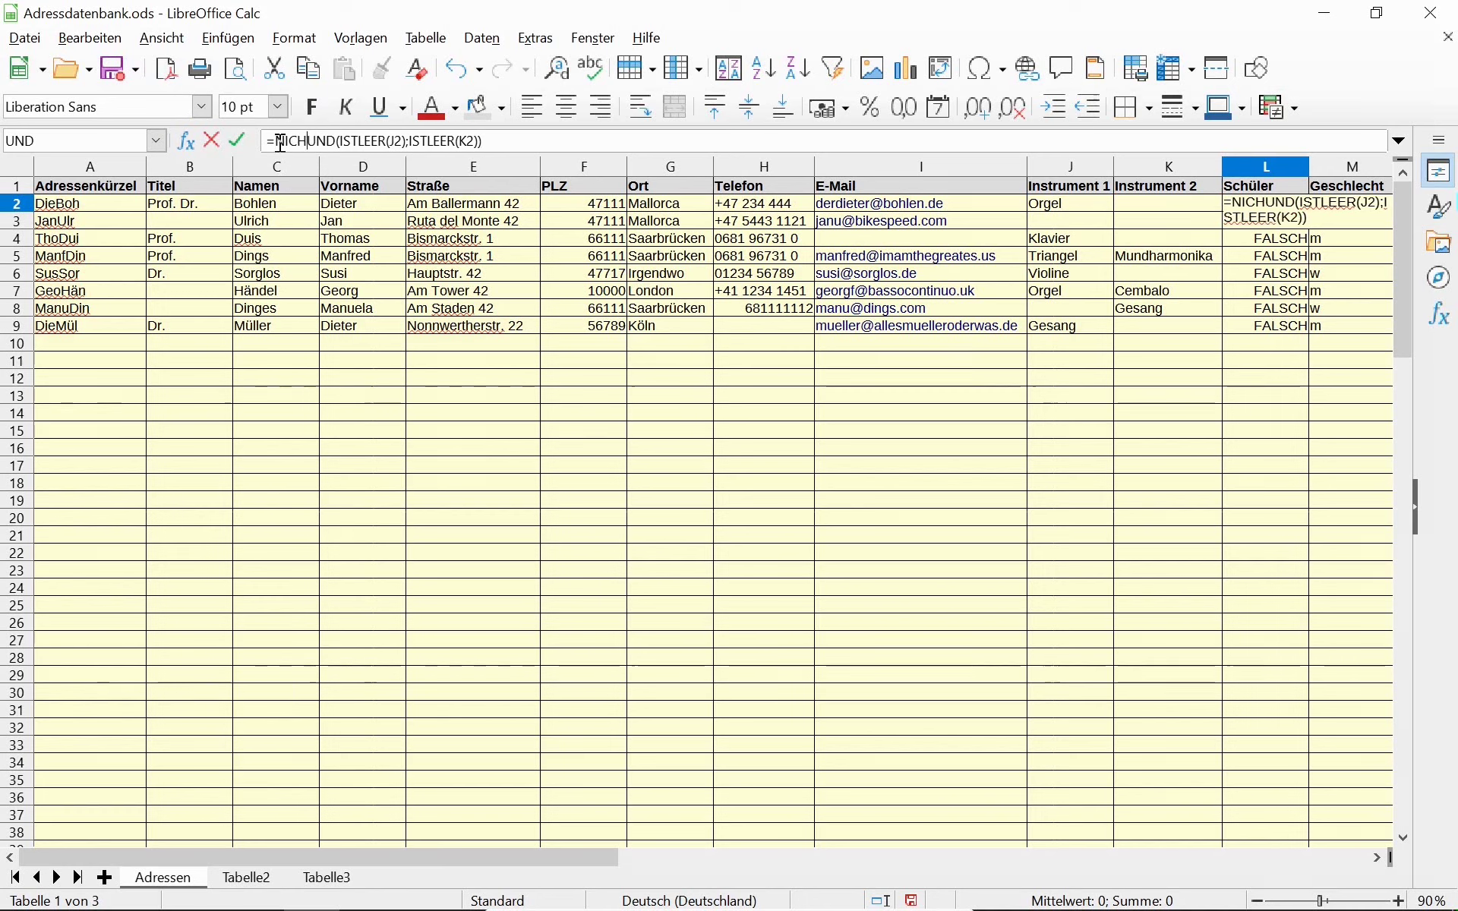
pyautogui.write('(')
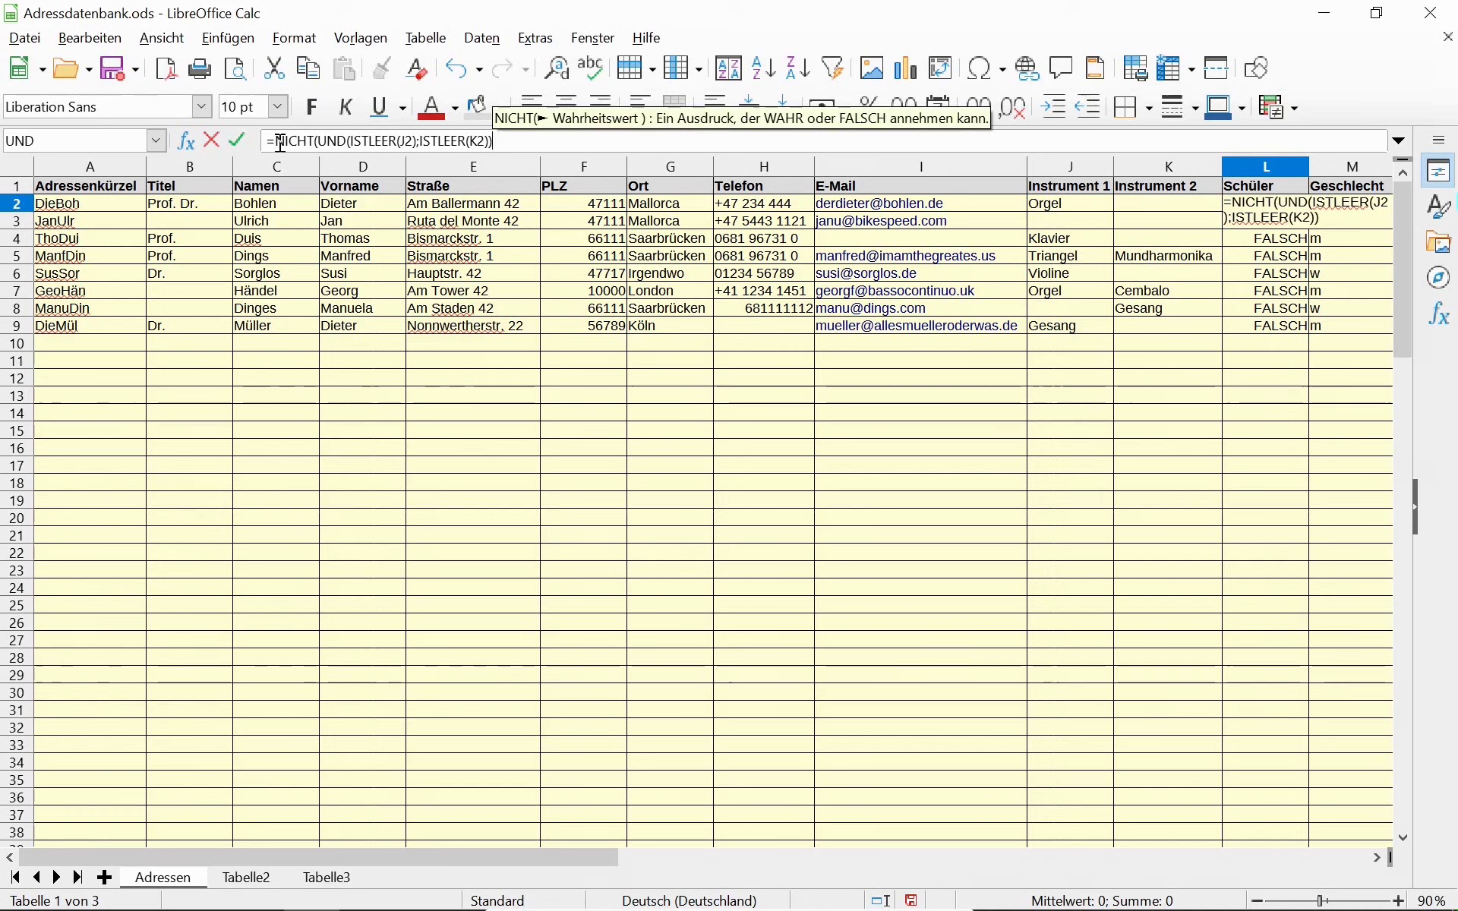
pyautogui.press('End')
pyautogui.write(')')
pyautogui.press('Return')
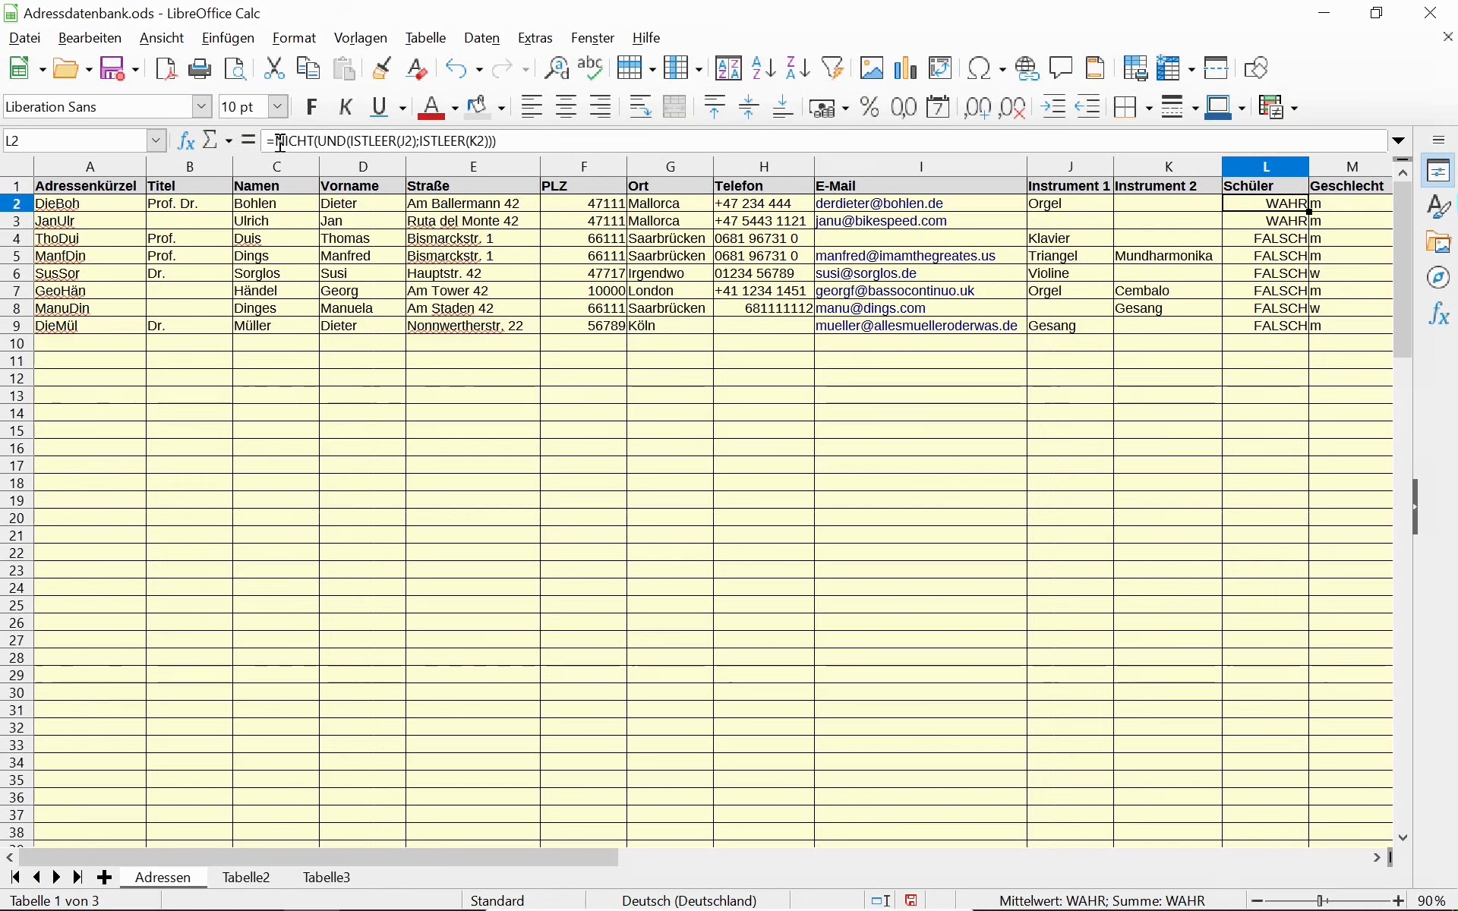
# Fill the negated L2 formula down through L9 and check each row's result.
pyautogui.hotkey('shift', 'Down')
pyautogui.hotkey('shift', 'Down')
pyautogui.hotkey('shift', 'Down')
pyautogui.hotkey('shift', 'Down')
pyautogui.hotkey('shift', 'Down')
pyautogui.hotkey('shift', 'Down')
pyautogui.hotkey('shift', 'Down')
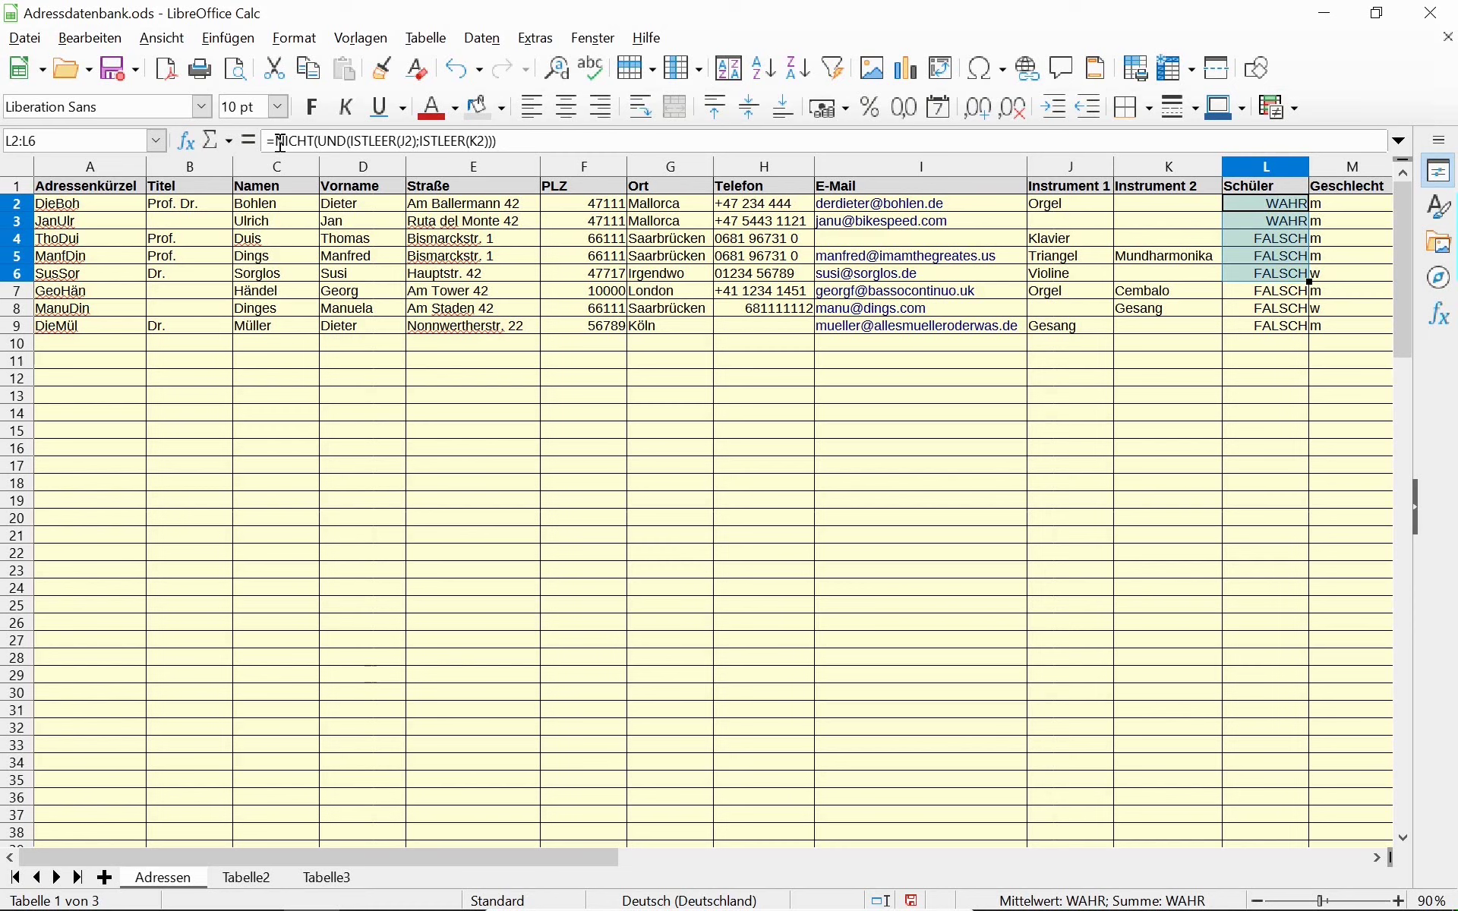
pyautogui.hotkey('ctrl', 'd')
pyautogui.press('Down')
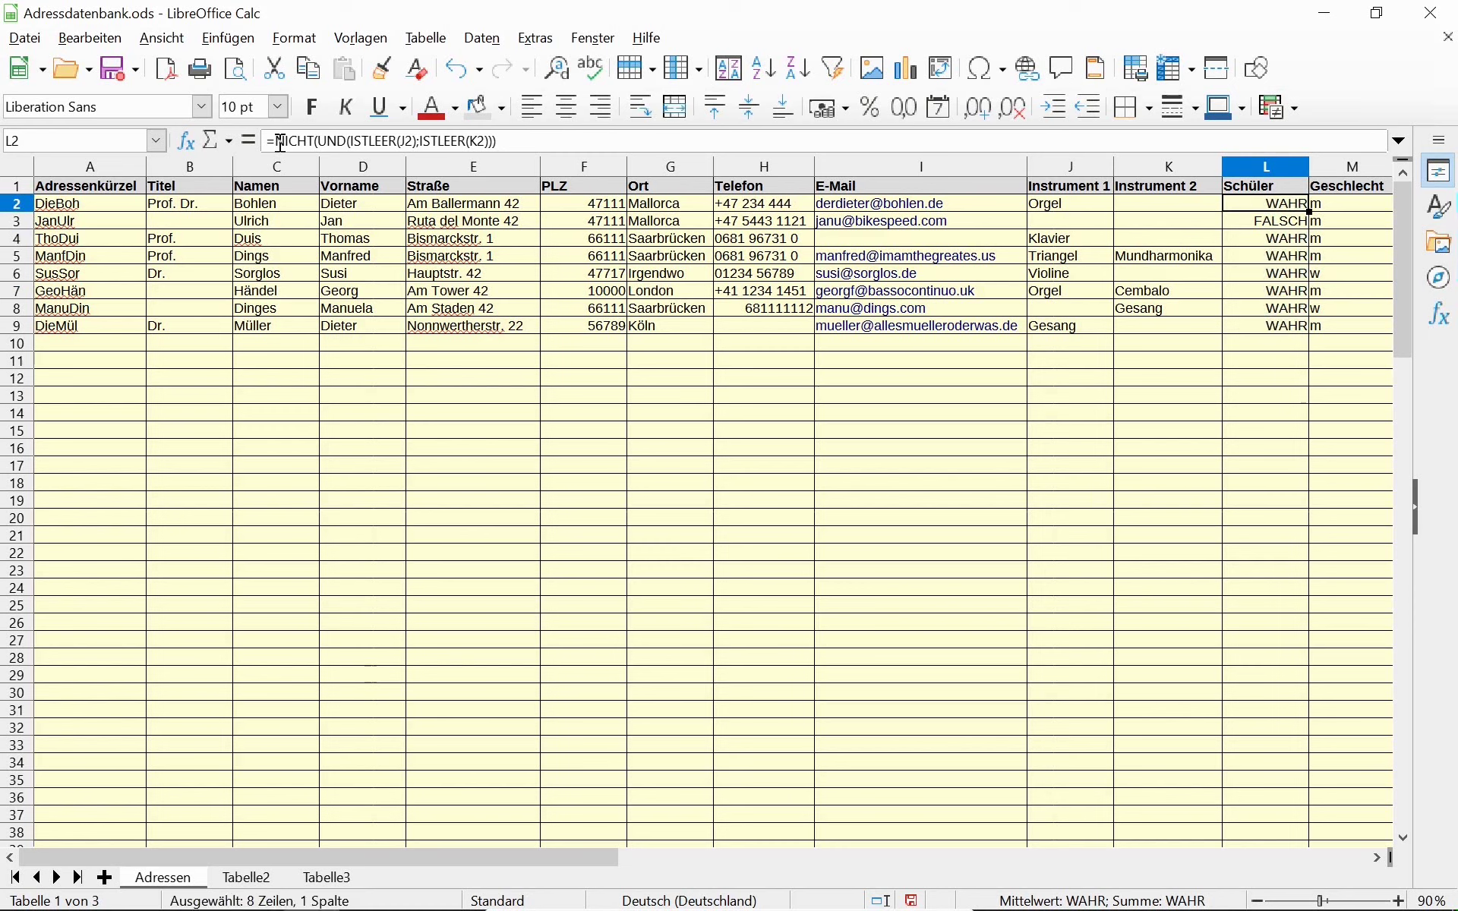
pyautogui.press('Down')
pyautogui.press('Down')
pyautogui.press('Down')
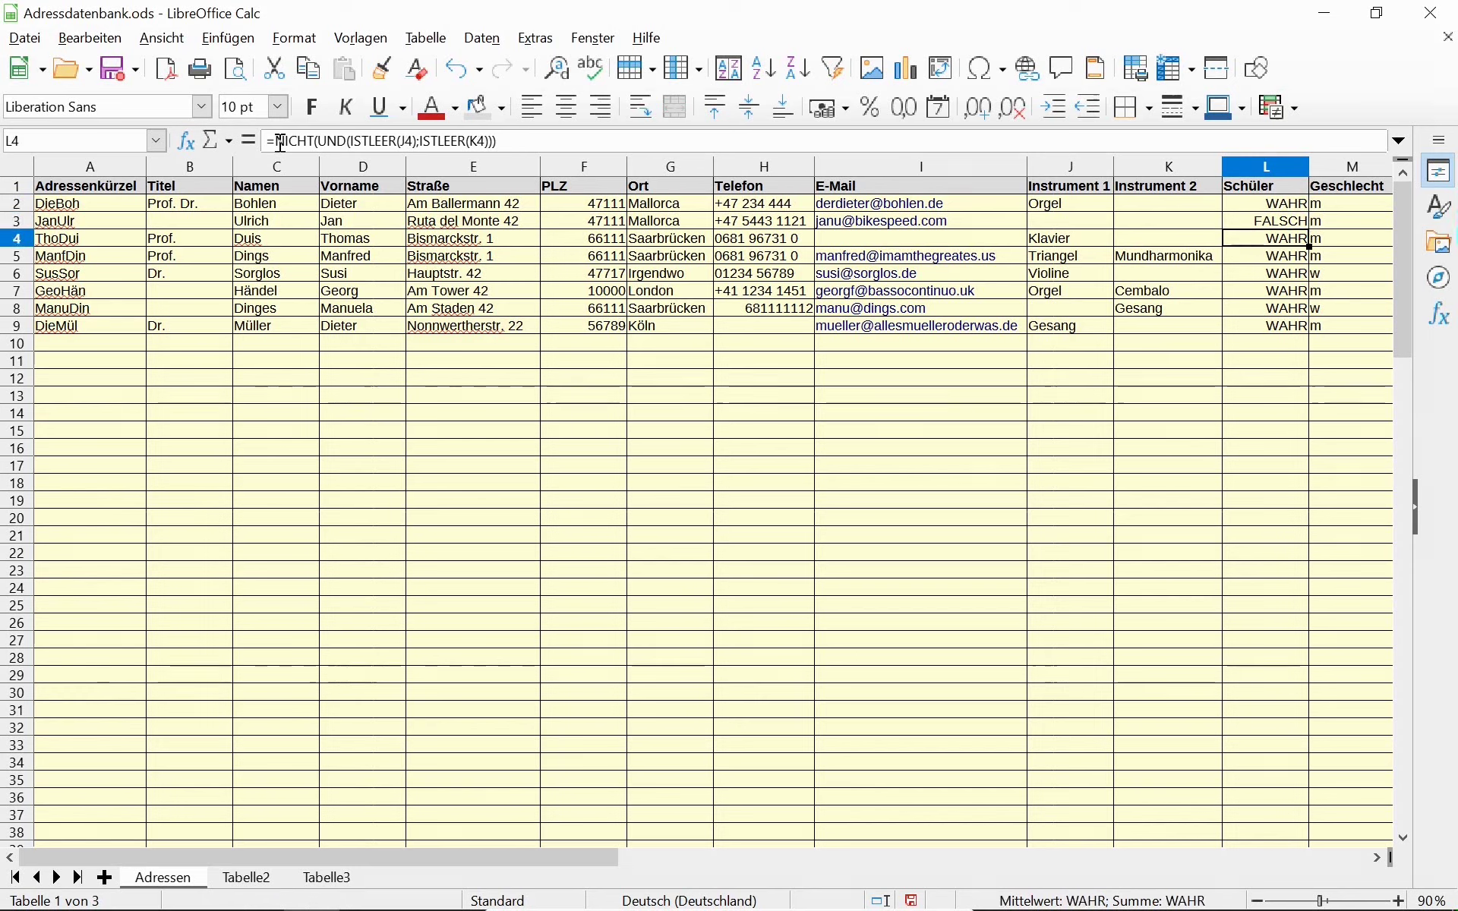
pyautogui.press('Down')
pyautogui.press('Down')
pyautogui.press('Down')
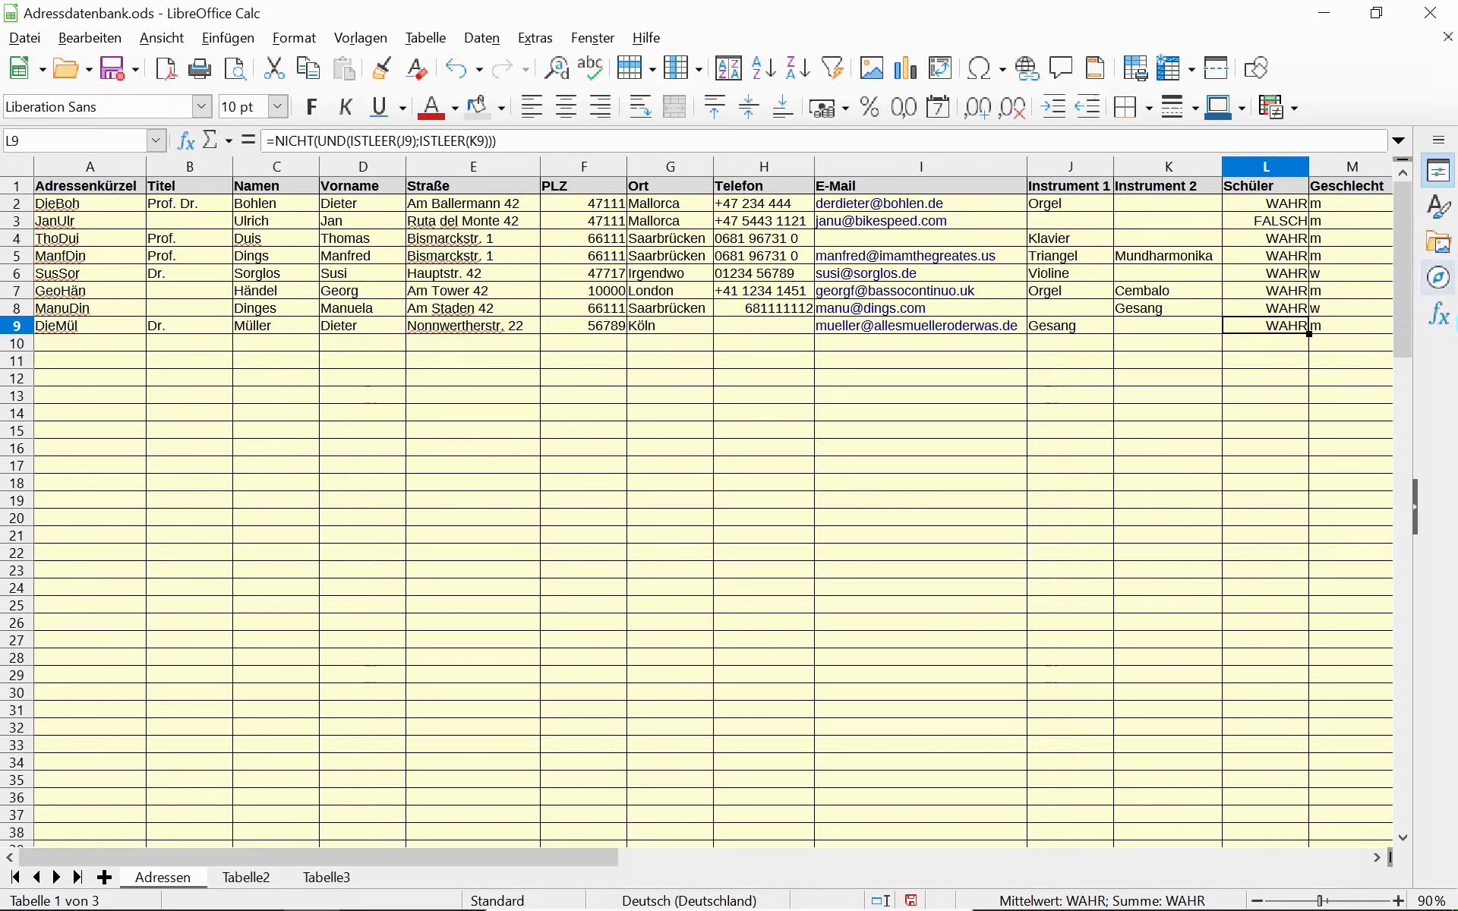
pyautogui.click(1283, 205)
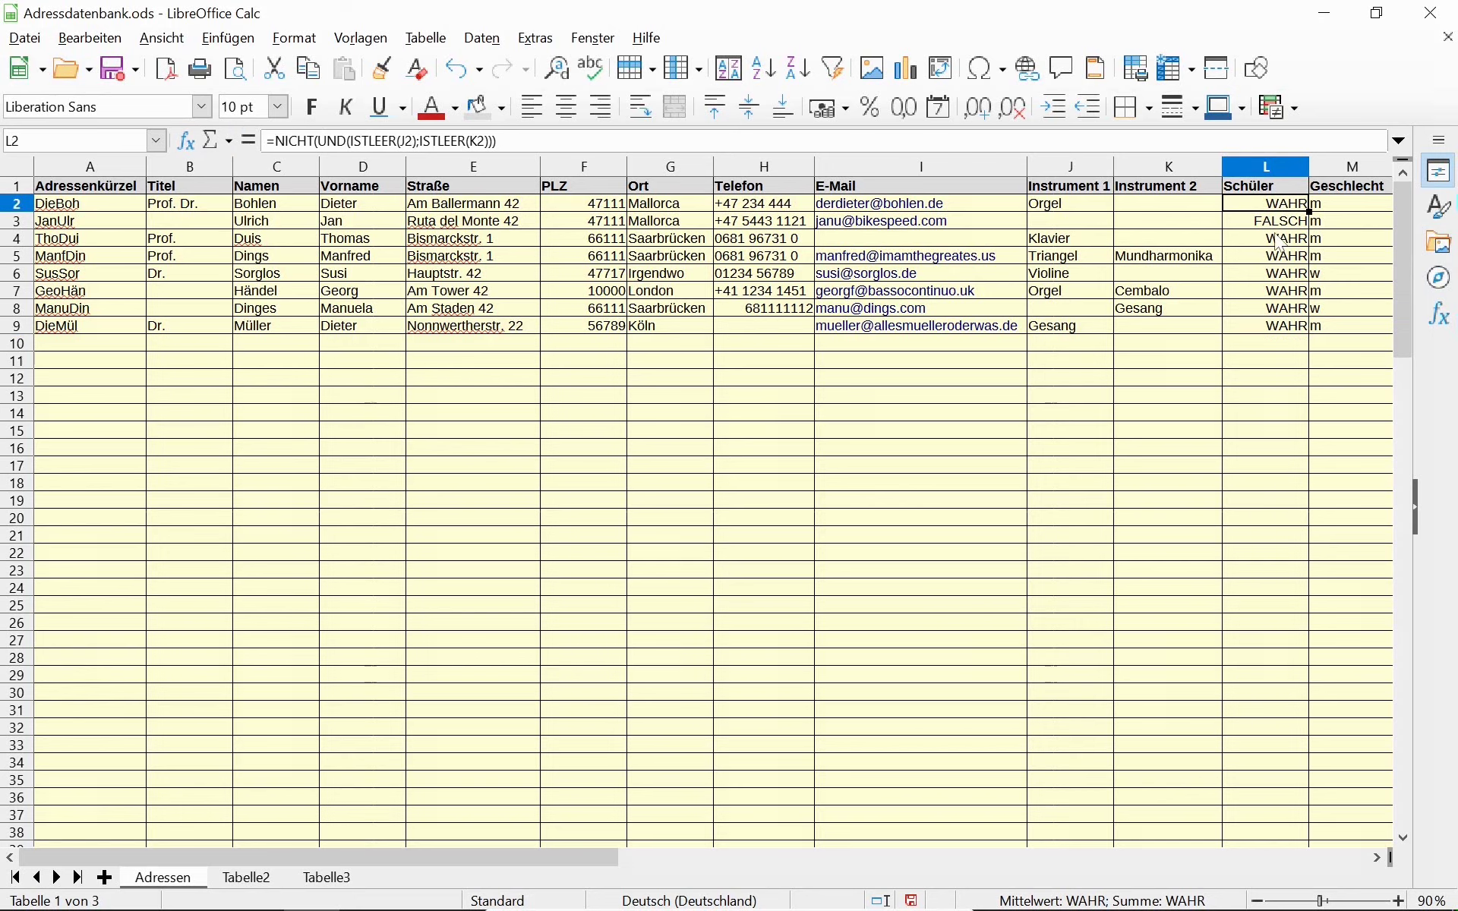
# Select L2:L101, fill the negated formula down, and return to L2.
pyautogui.hotkey('shift', 'pagedown')
pyautogui.hotkey('shift', 'pagedown')
pyautogui.hotkey('shift', 'pagedown')
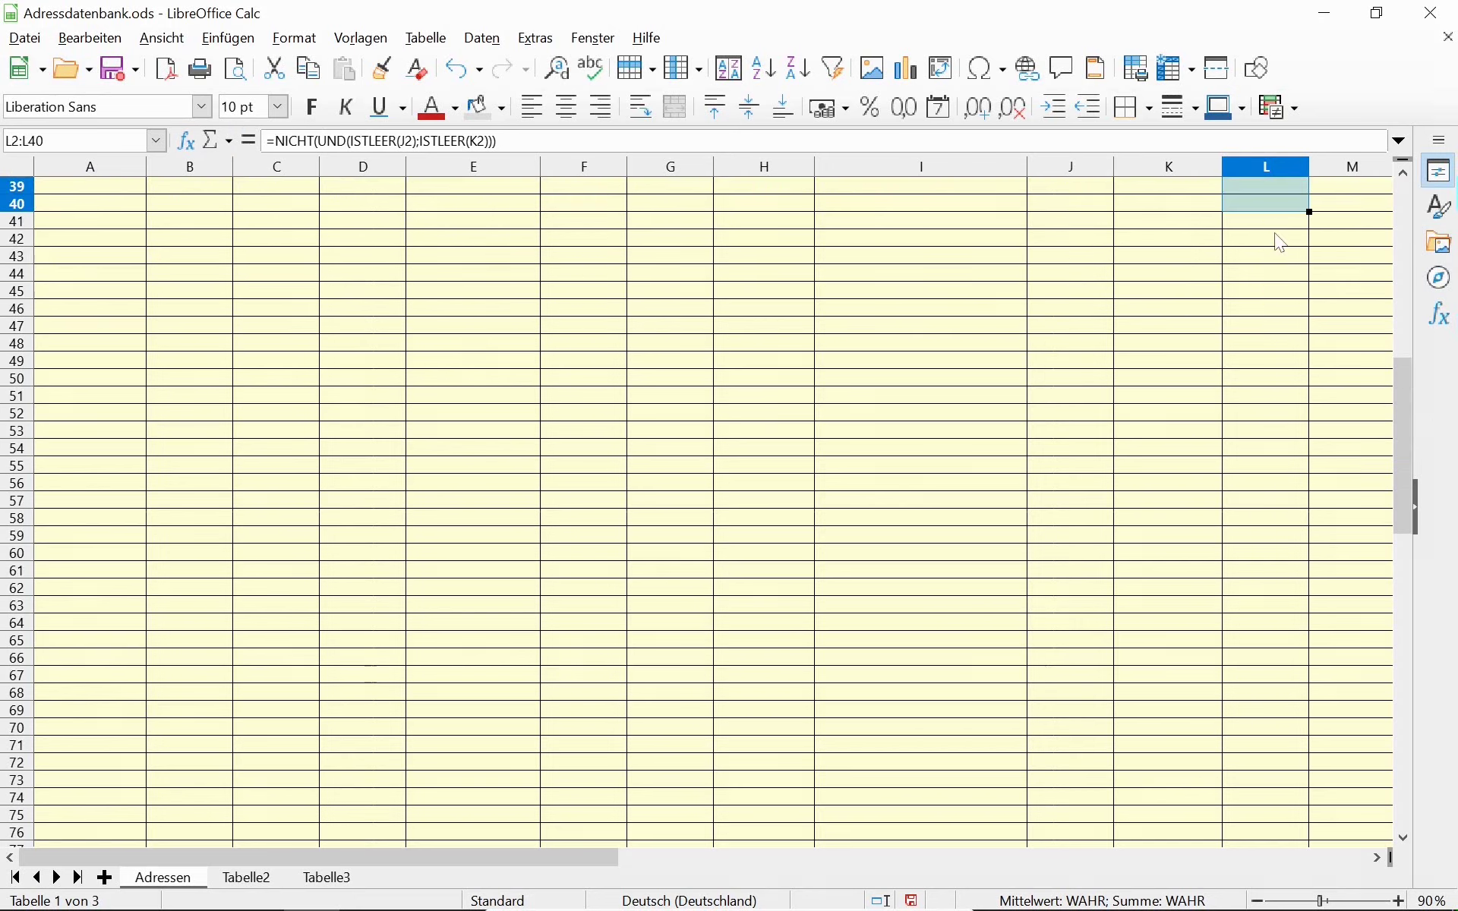
pyautogui.hotkey('shift', 'Up')
pyautogui.hotkey('shift', 'Up')
pyautogui.hotkey('shift', 'Up')
pyautogui.hotkey('shift', 'Up')
pyautogui.hotkey('shift', 'Up')
pyautogui.hotkey('shift', 'Up')
pyautogui.hotkey('shift', 'Up')
pyautogui.hotkey('shift', 'Up')
pyautogui.hotkey('shift', 'Up')
pyautogui.hotkey('shift', 'Up')
pyautogui.hotkey('shift', 'Up')
pyautogui.hotkey('shift', 'Up')
pyautogui.hotkey('shift', 'Up')
pyautogui.hotkey('shift', 'Up')
pyautogui.hotkey('shift', 'Up')
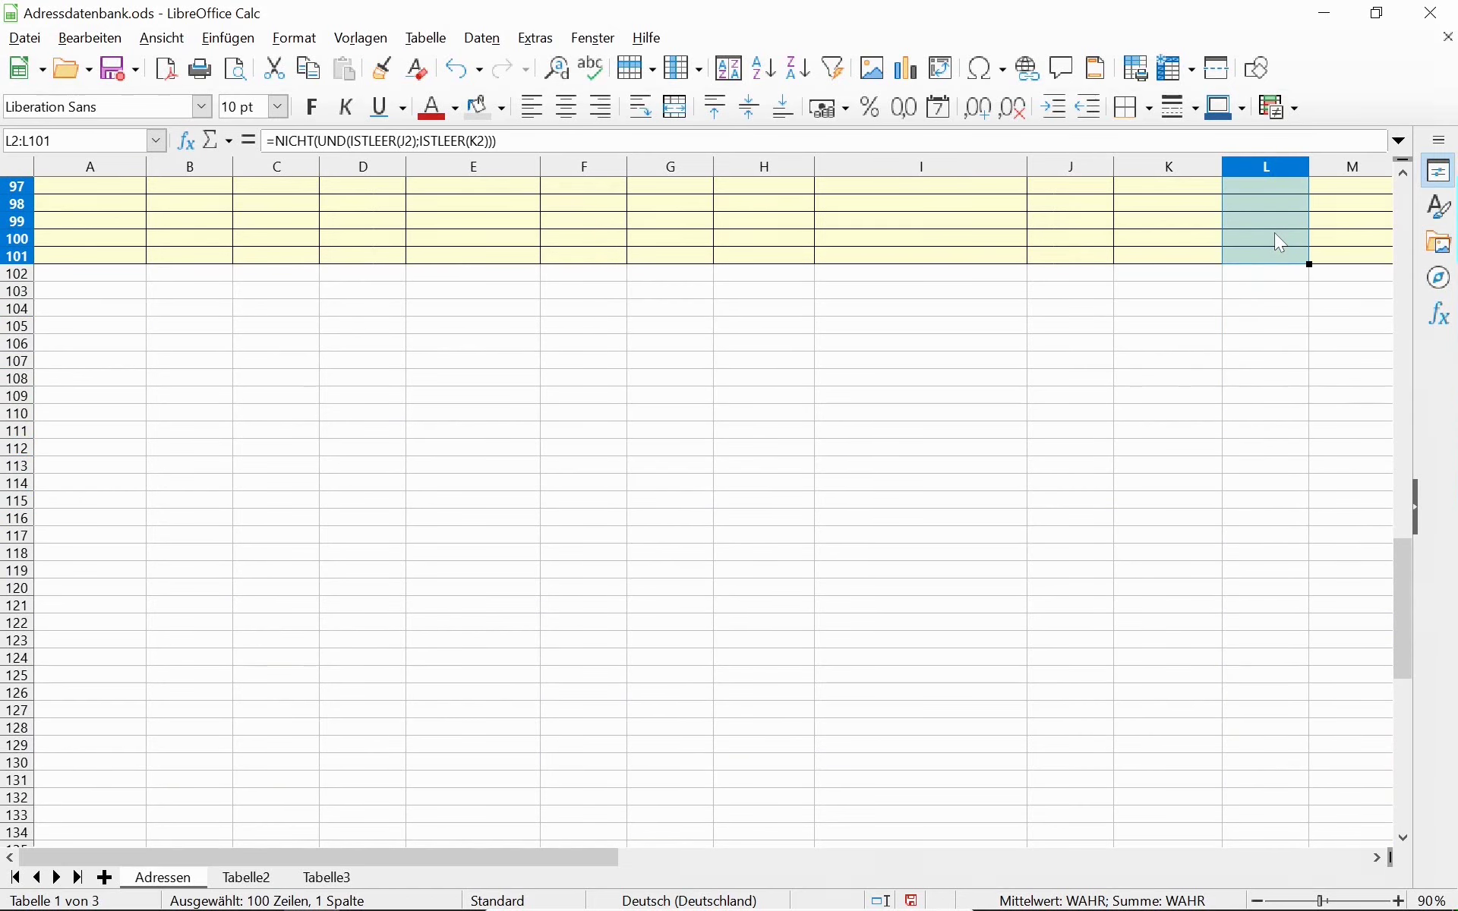
pyautogui.hotkey('ctrl', 'd')
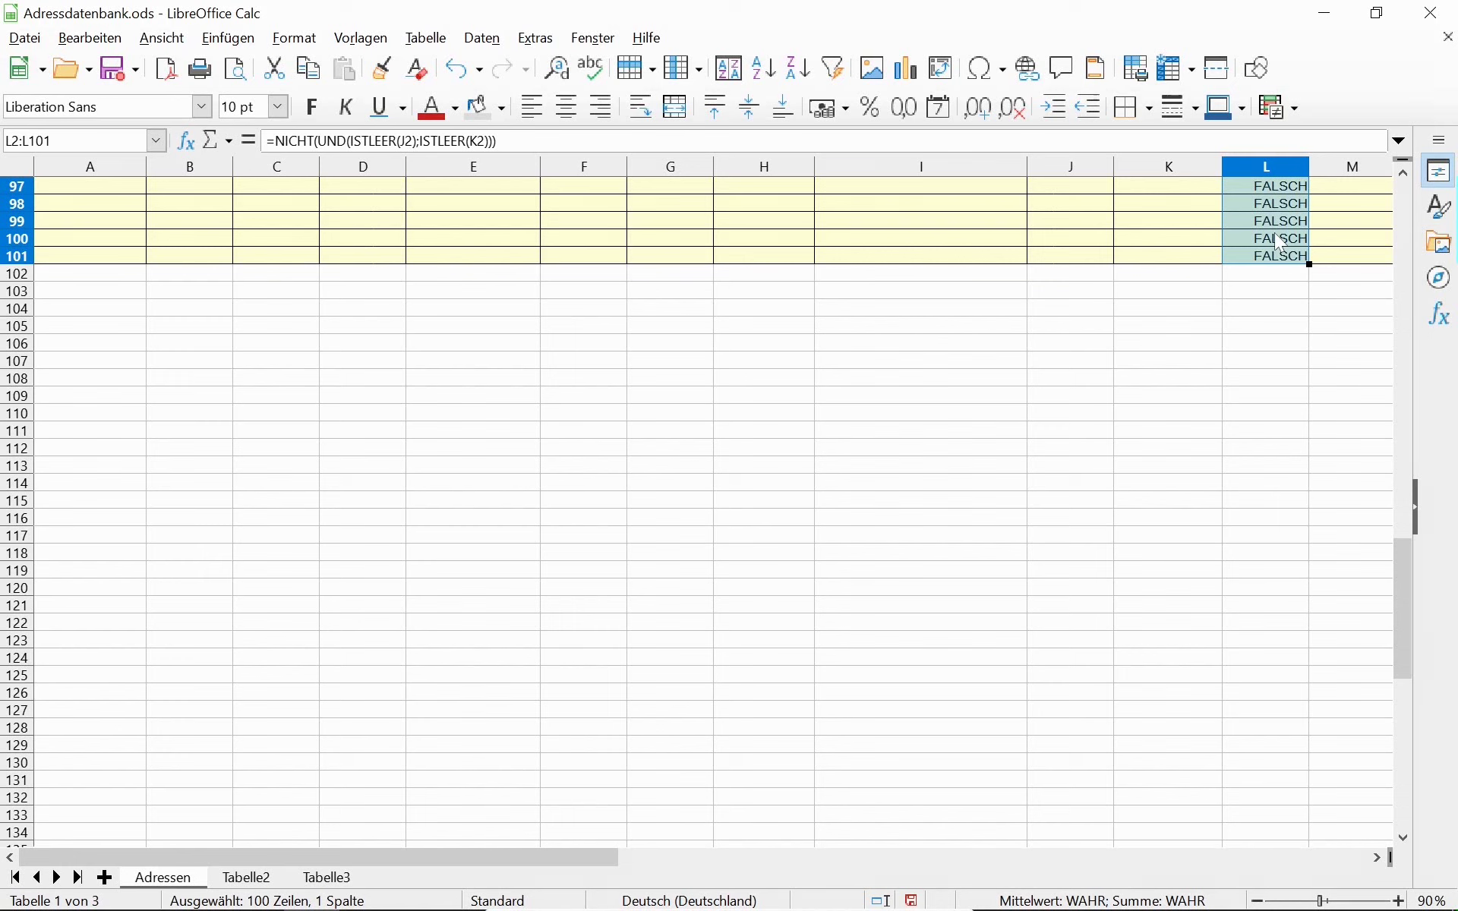
pyautogui.scroll(20, 1274, 237)
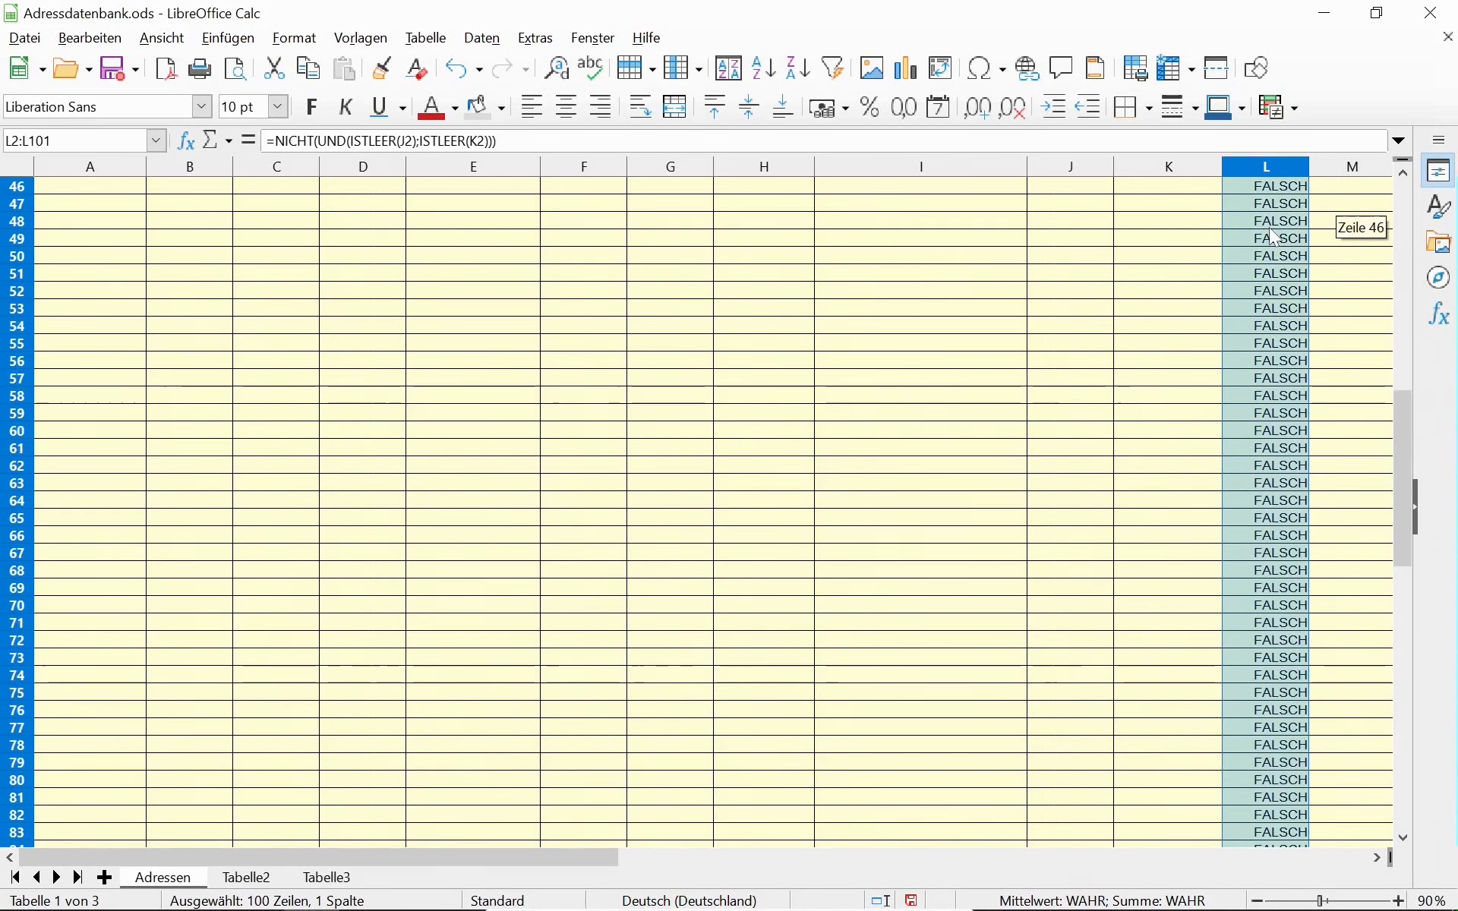
pyautogui.scroll(4, 1273, 234)
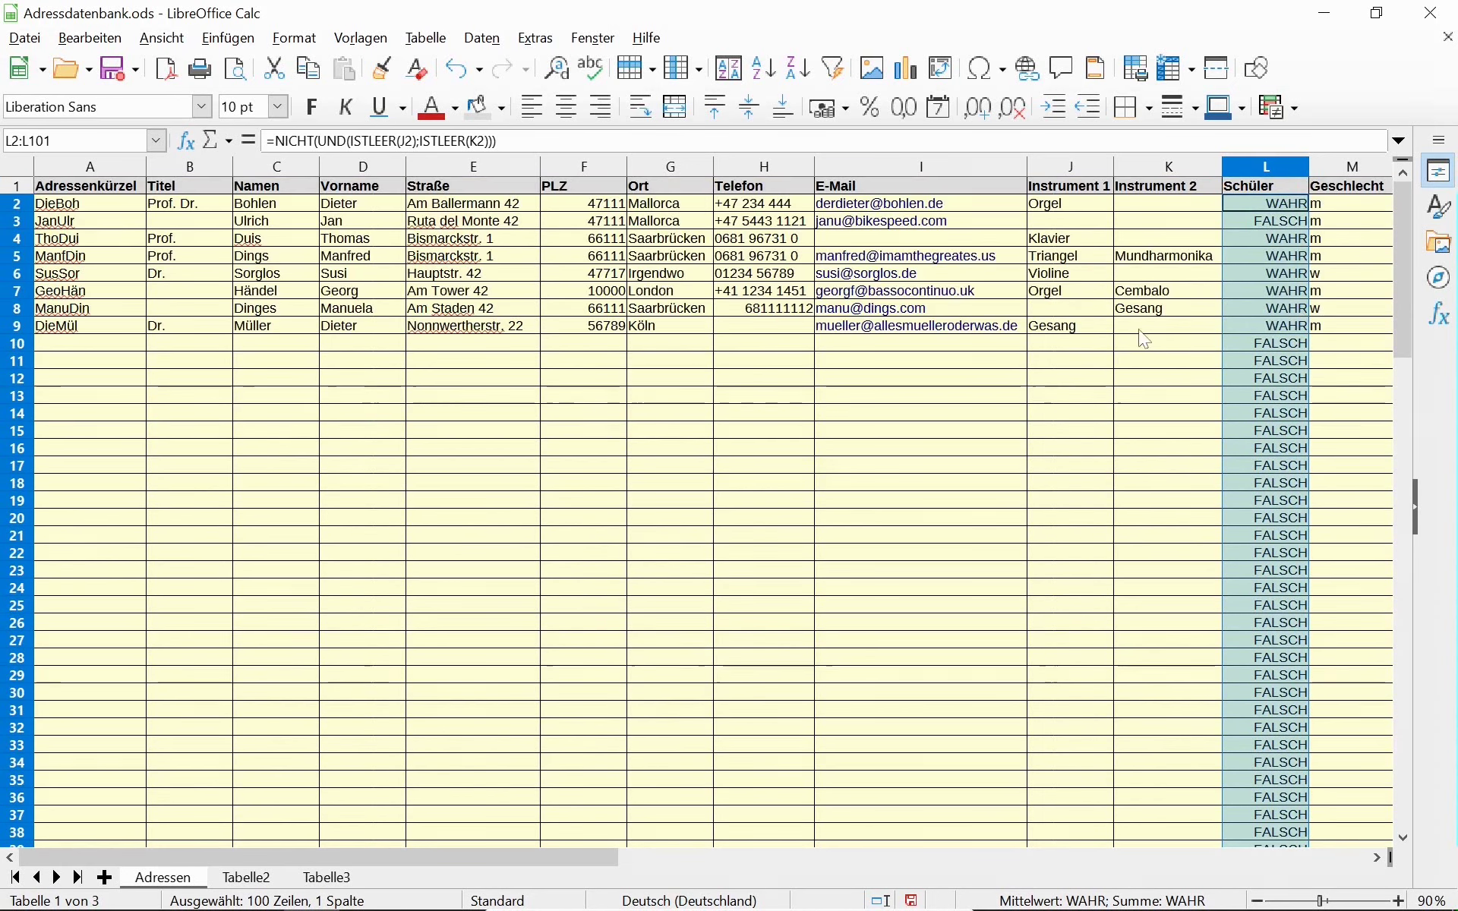
pyautogui.click(1240, 203)
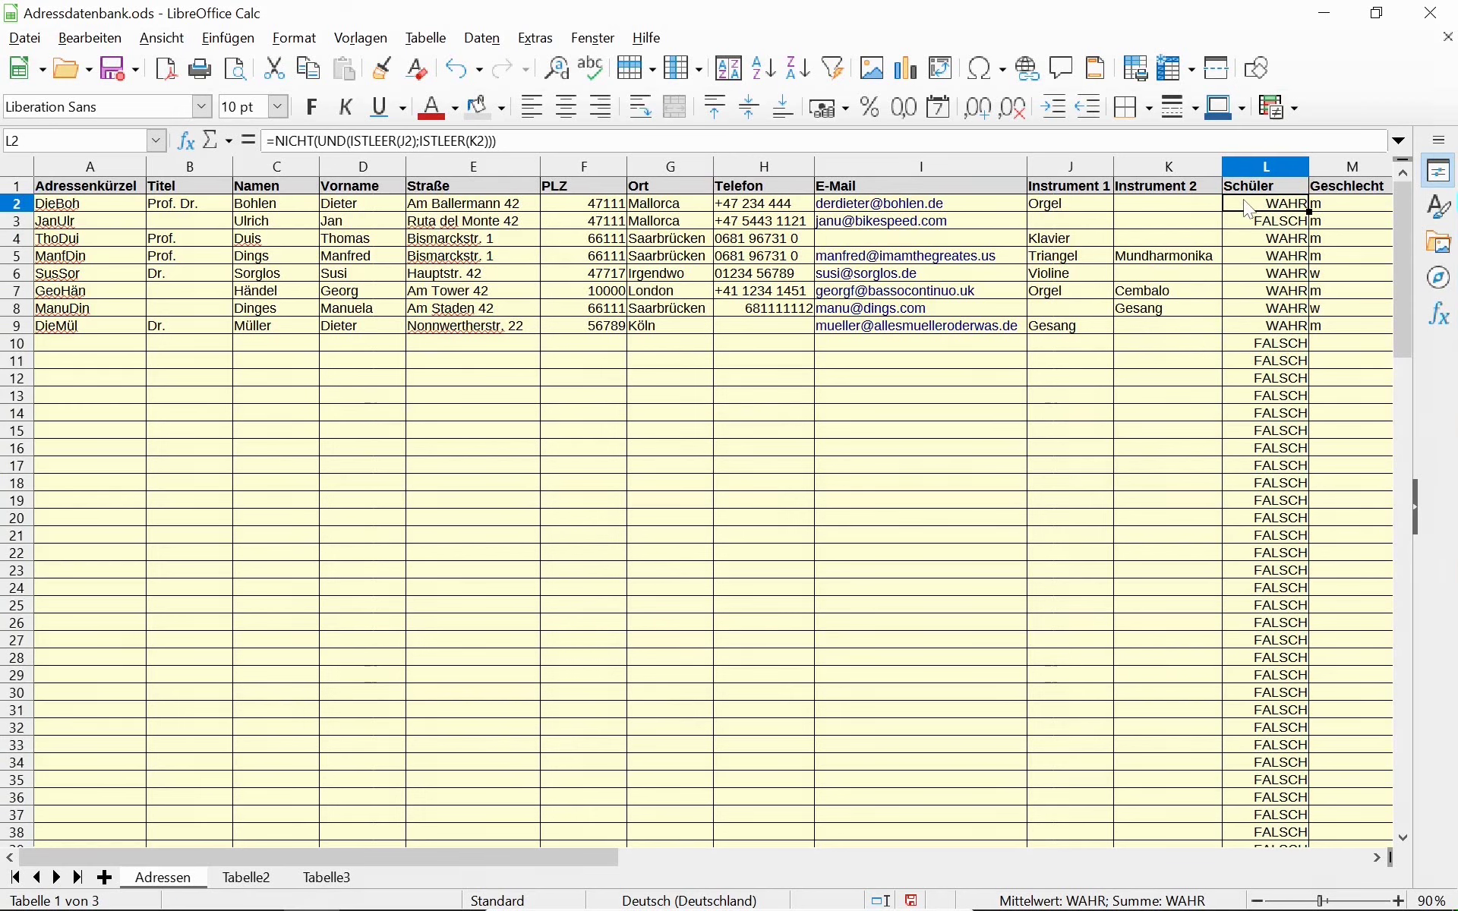
# Rewrite L2 as =WENN(ISTLEER(C2);"";NICHT(UND(ISTLEER(J2);ISTLEER(K2)))) and select L2:L101.
pyautogui.click(281, 142)
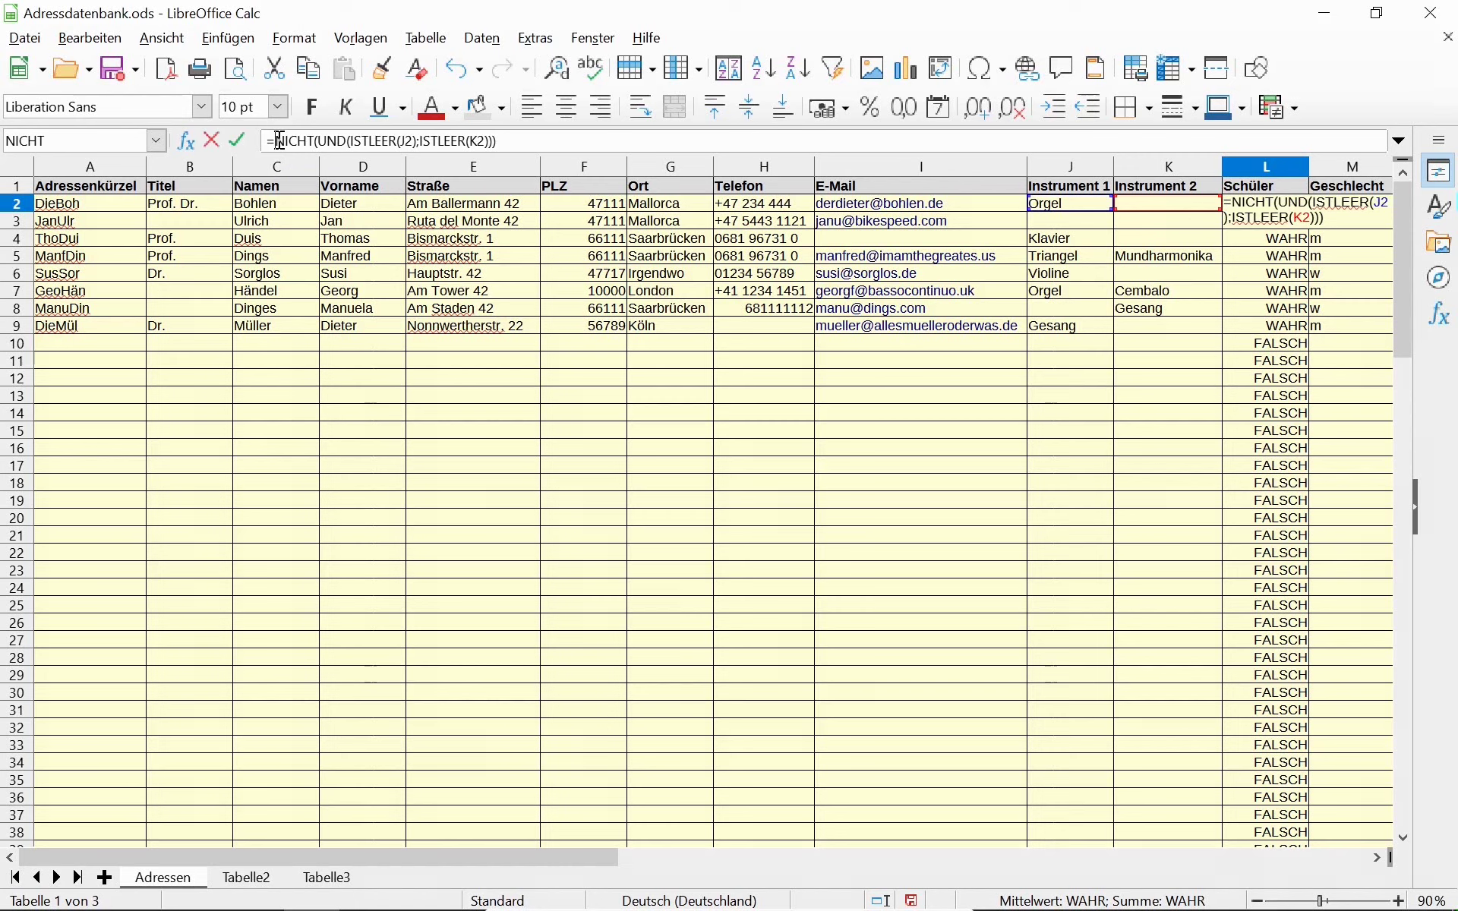
pyautogui.moveTo(281, 141); pyautogui.dragTo(728, 148)
pyautogui.hotkey('ctrl', 'c')
pyautogui.press('BackSpace')
pyautogui.write('Wenn(')
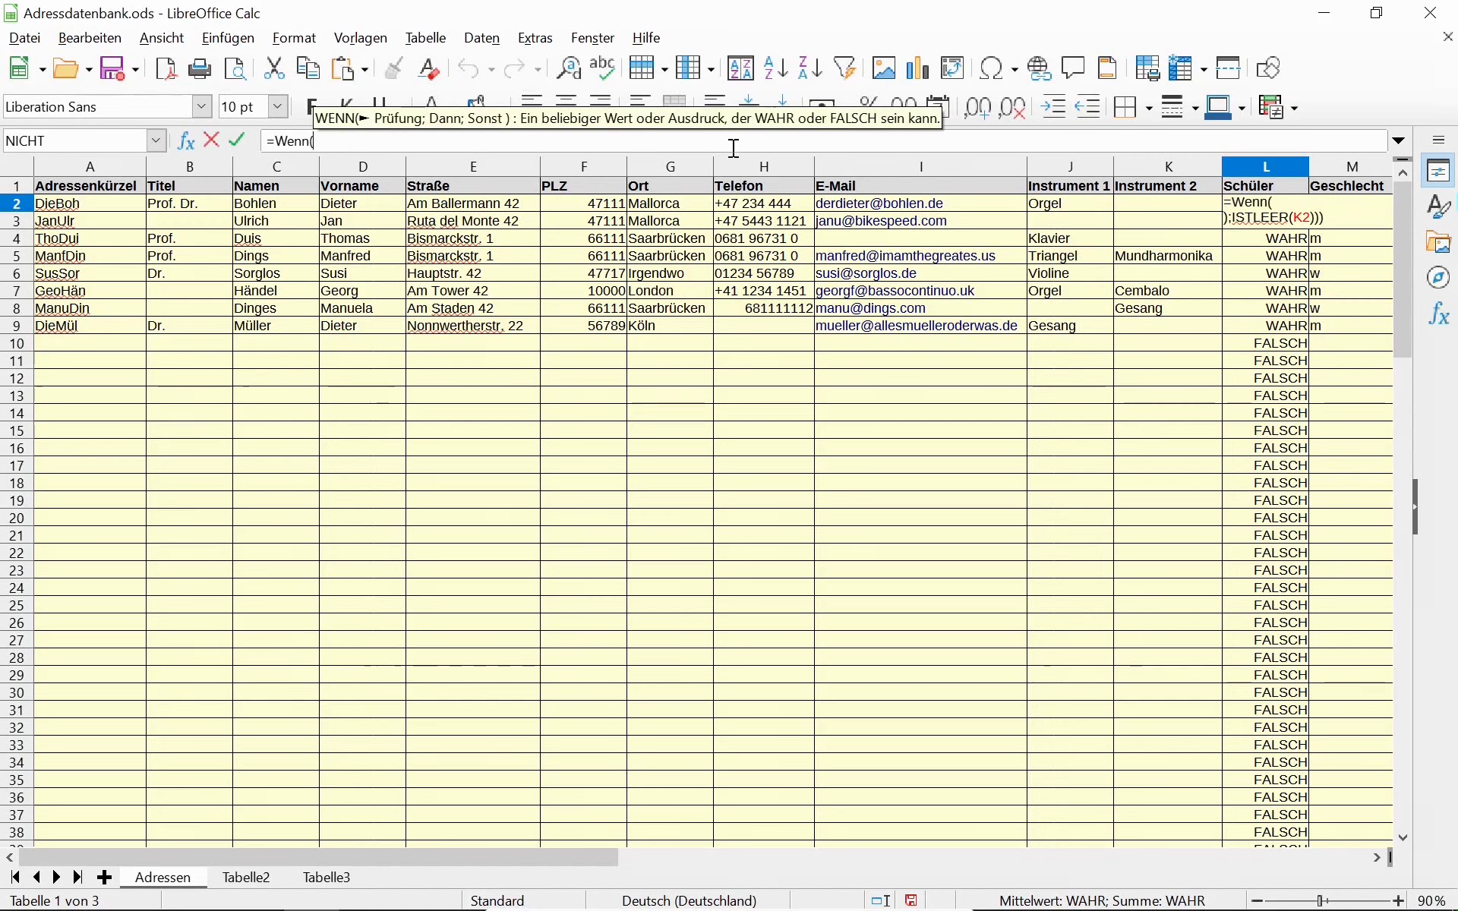
pyautogui.write('i')
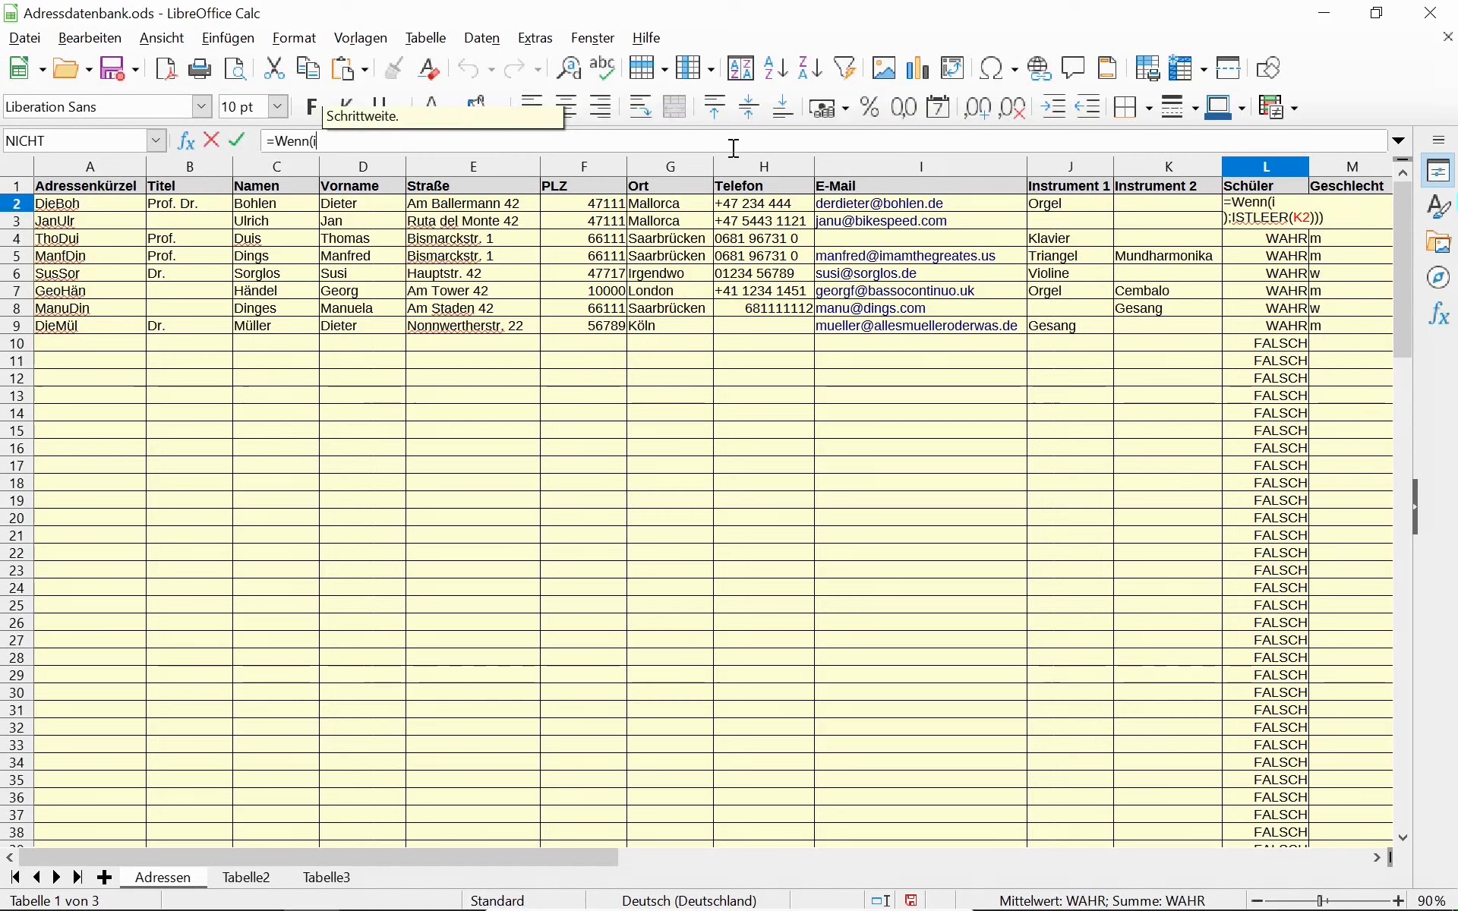
pyautogui.write('stLeer(')
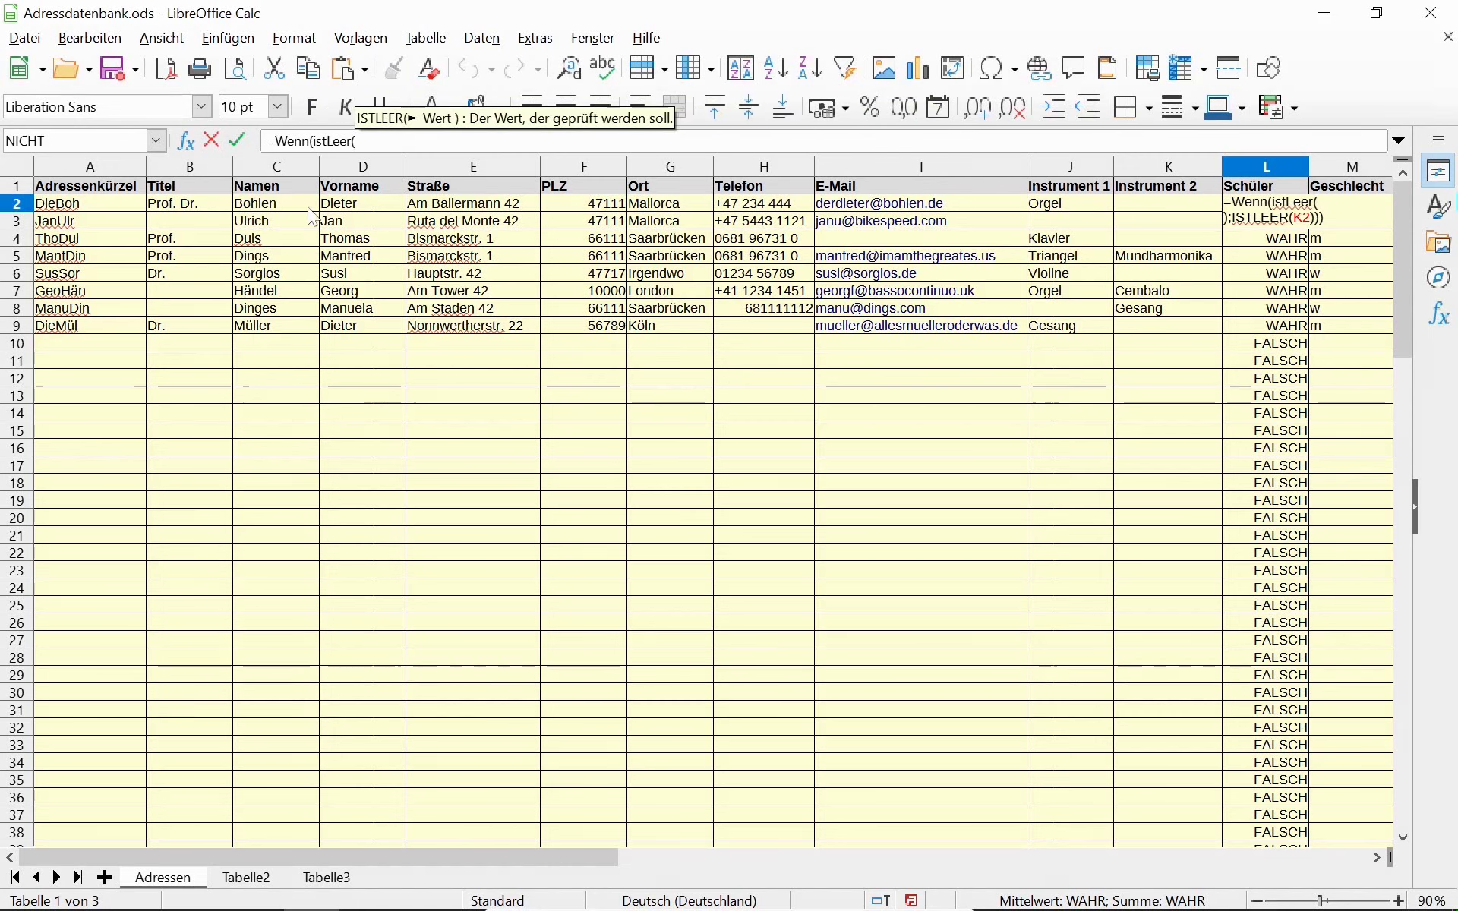
pyautogui.click(271, 203)
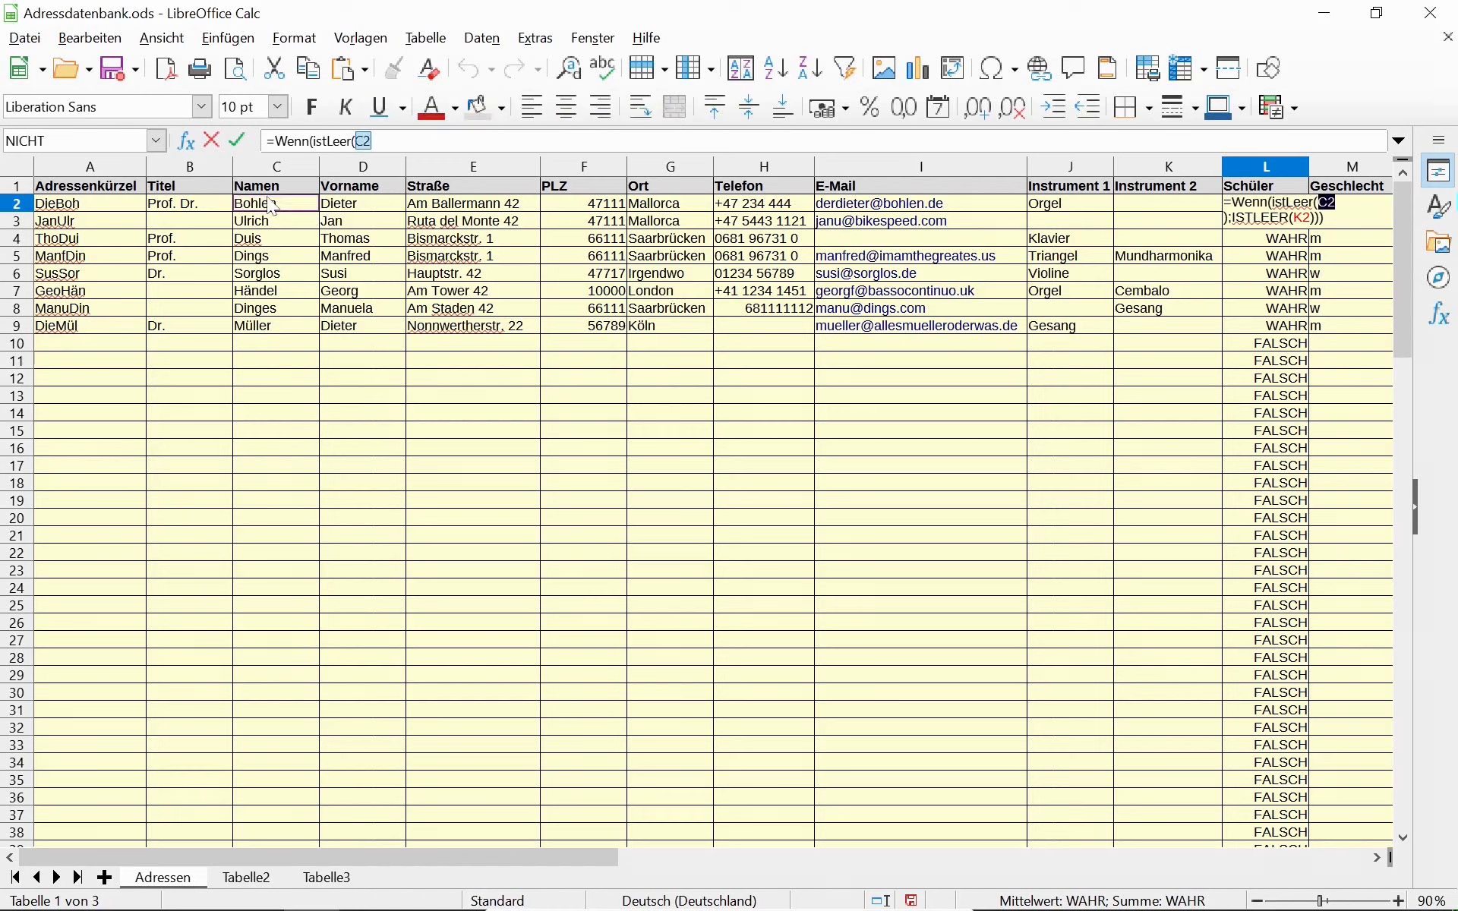
pyautogui.write(')')
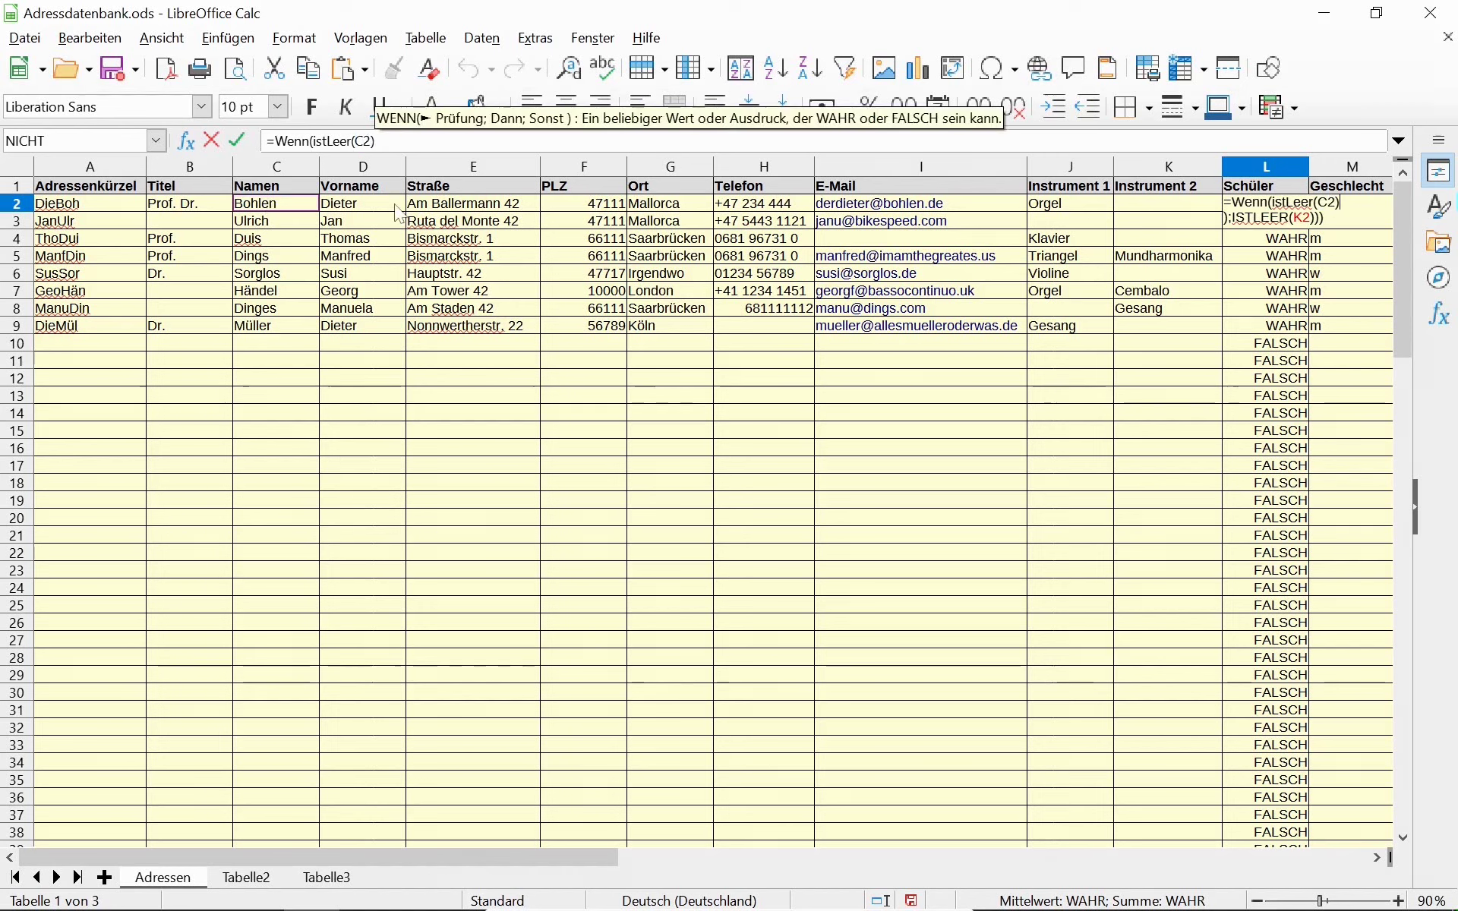
pyautogui.write(';')
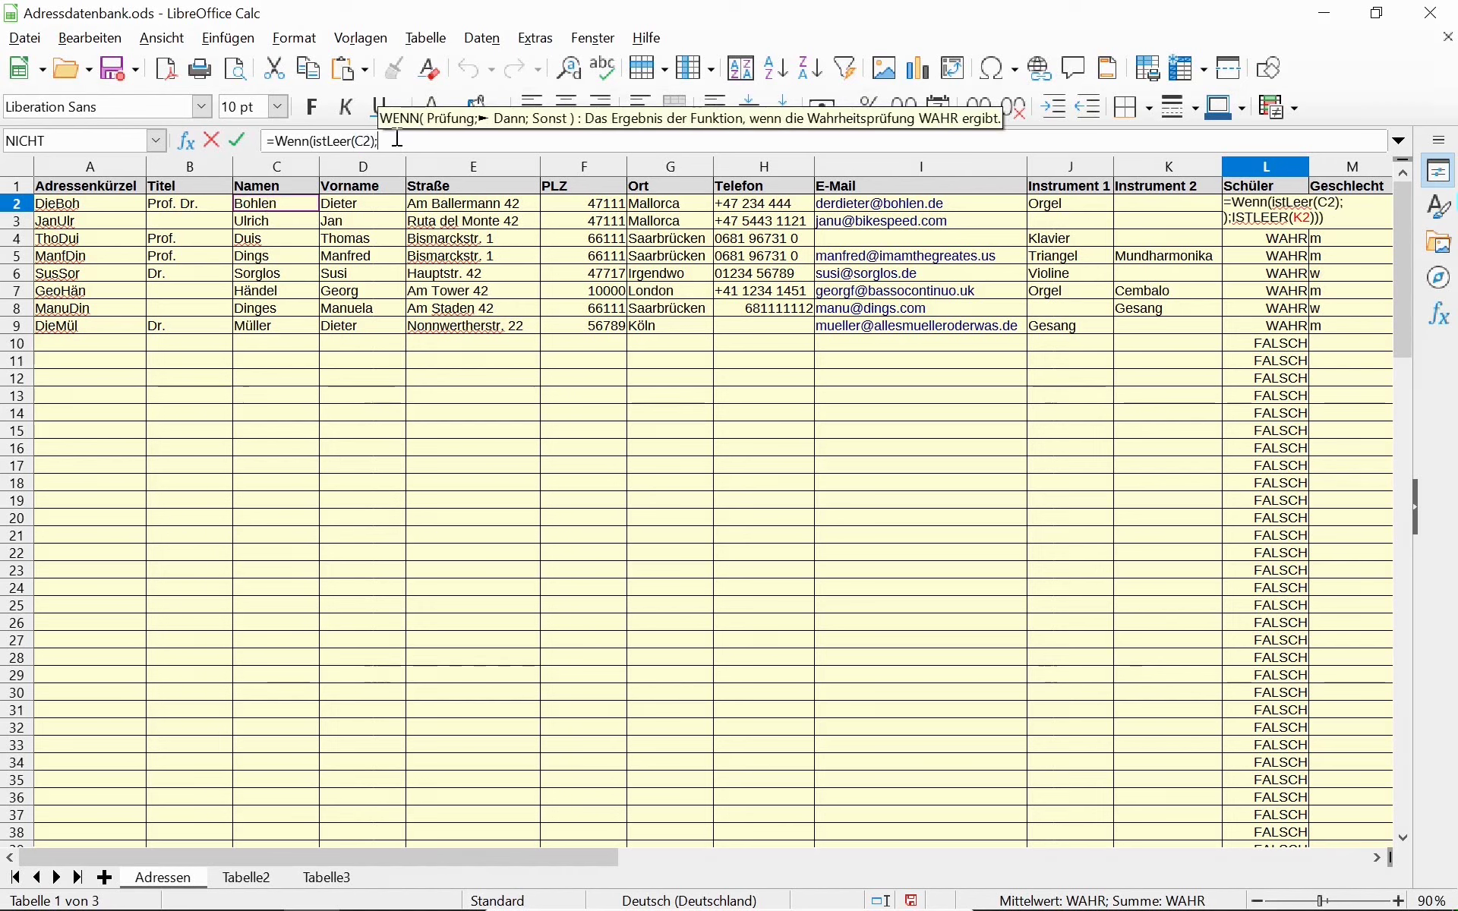
pyautogui.write('"";')
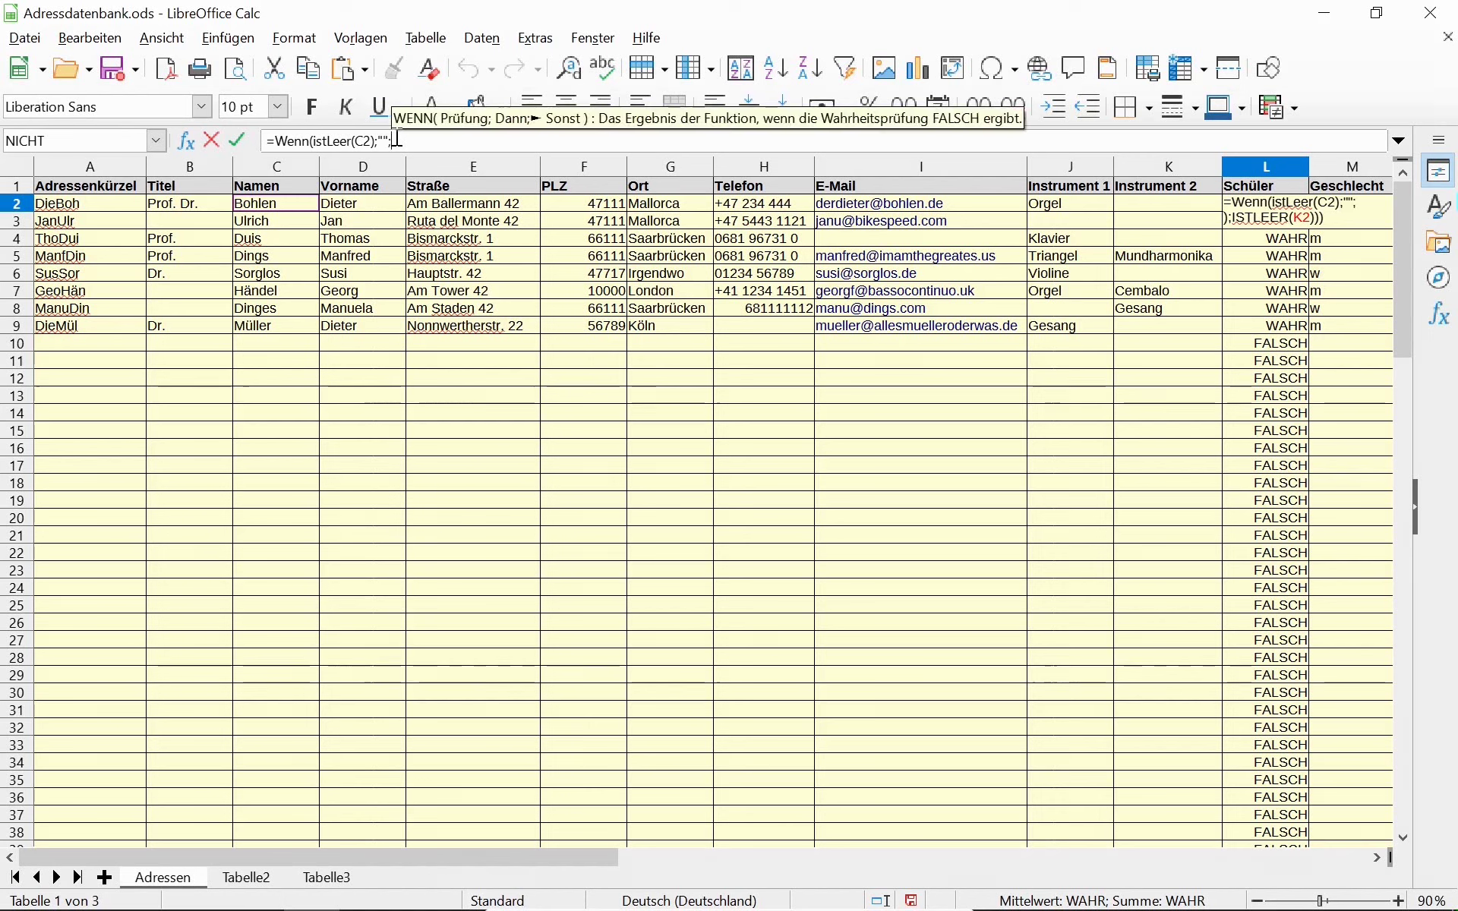
pyautogui.hotkey('ctrl', 'v')
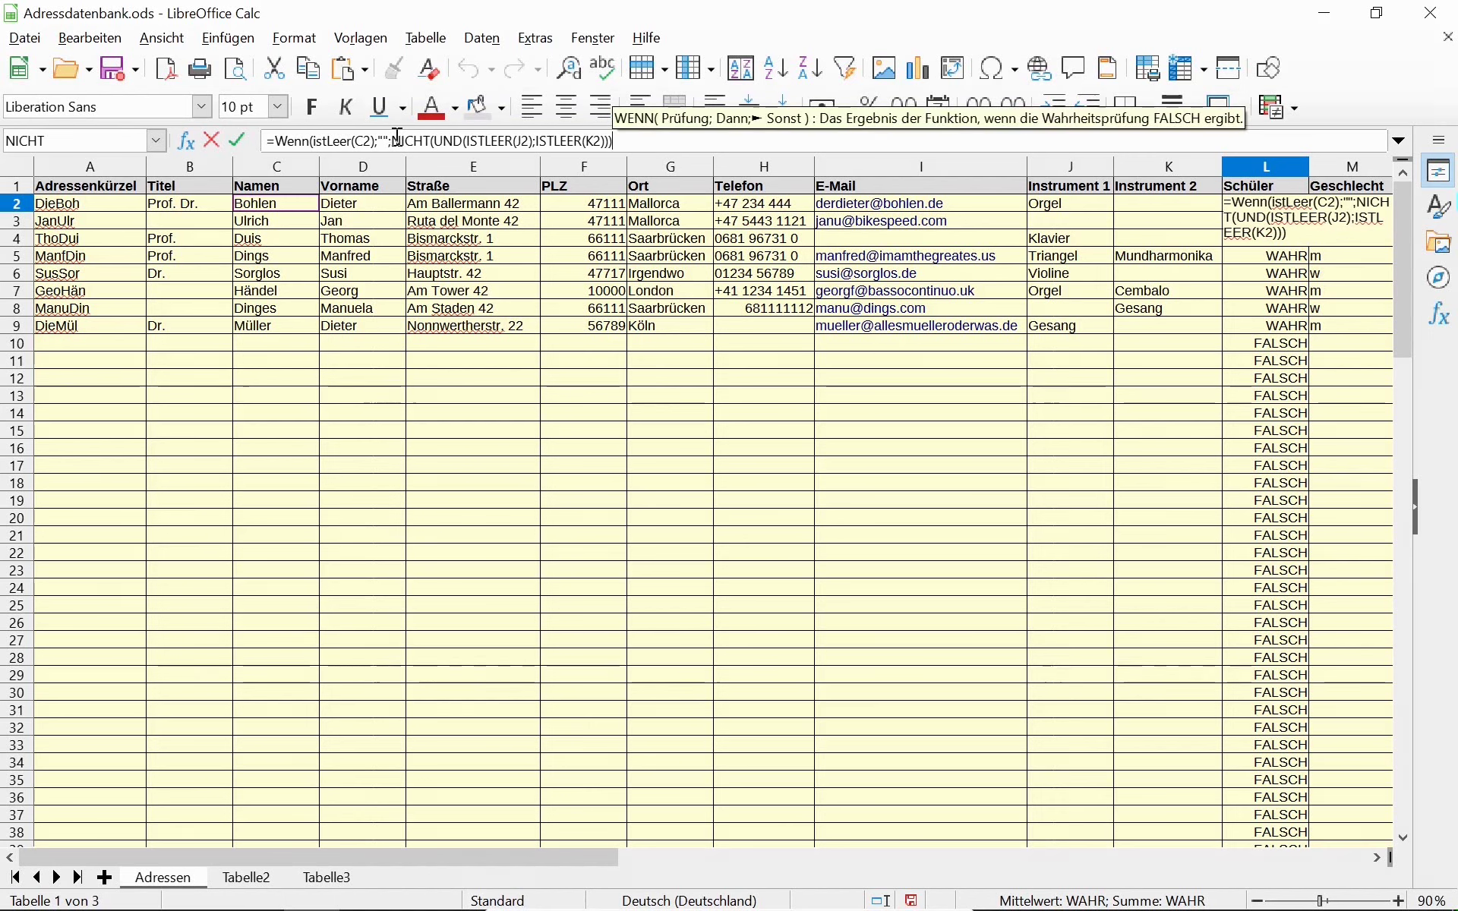
pyautogui.write(')')
pyautogui.press('Return')
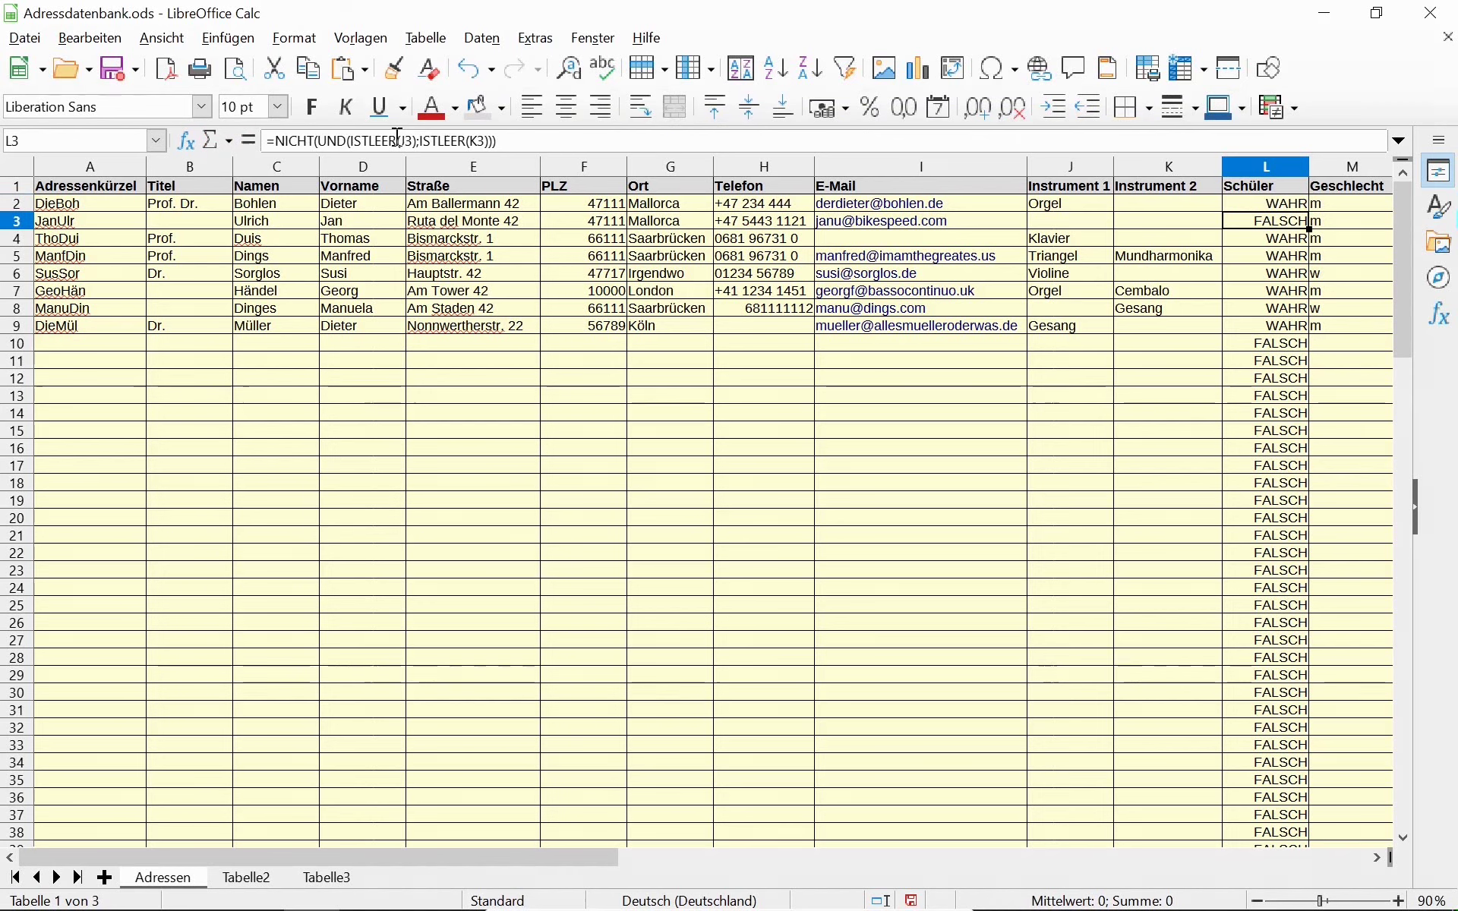
pyautogui.press('Up')
pyautogui.hotkey('ctrl', 'shift', 'Down')
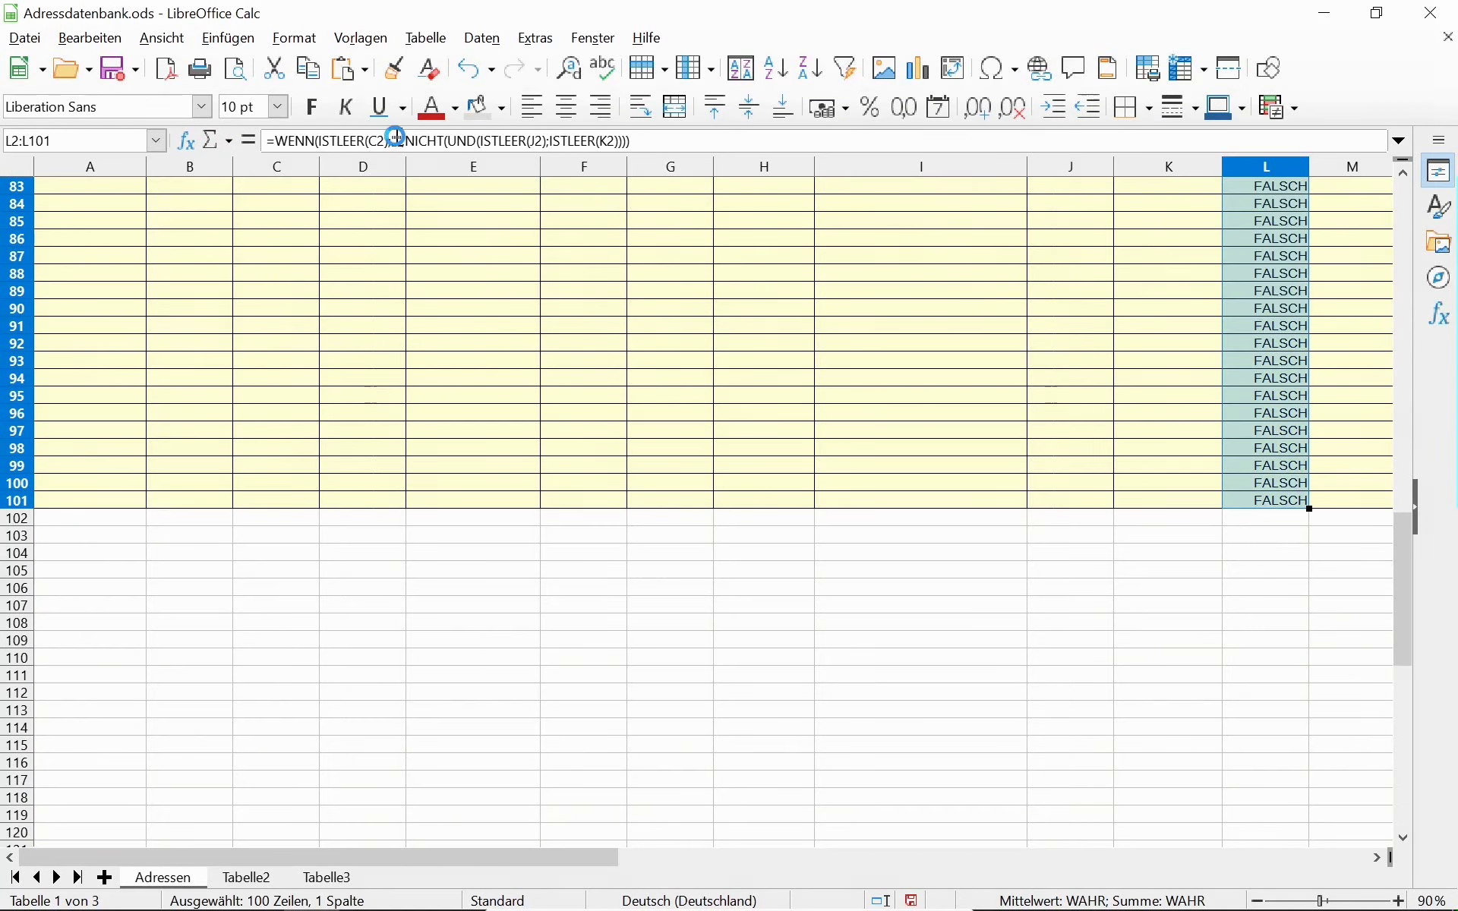
# Fill the WENN formula down through L101, then reopen L2's formula to review its references.
pyautogui.hotkey('ctrl', 'd')
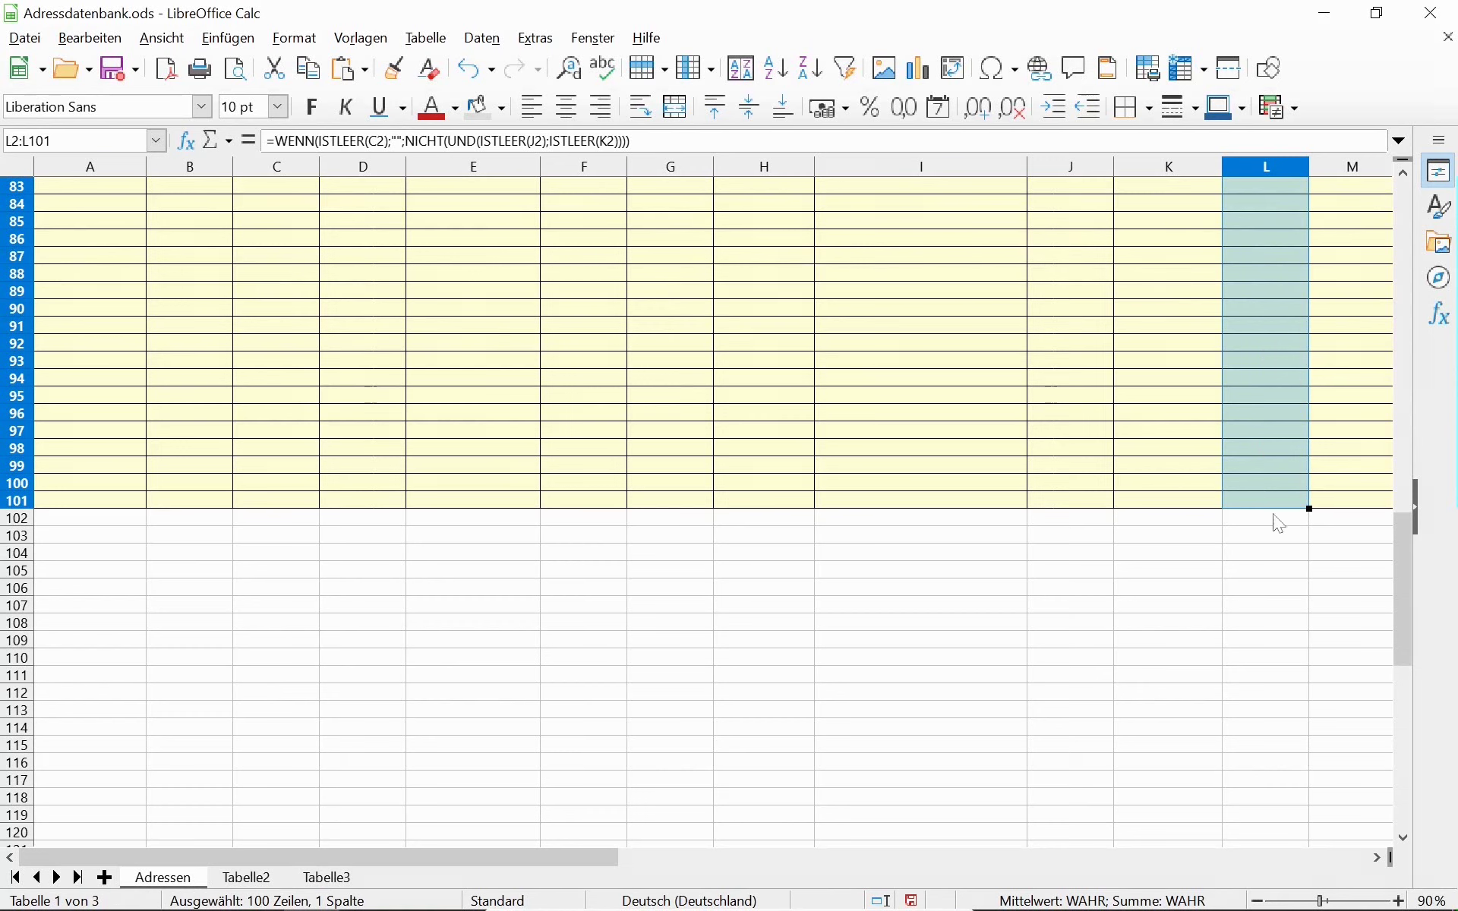
pyautogui.scroll(20, 1259, 344)
pyautogui.scroll(6, 1255, 338)
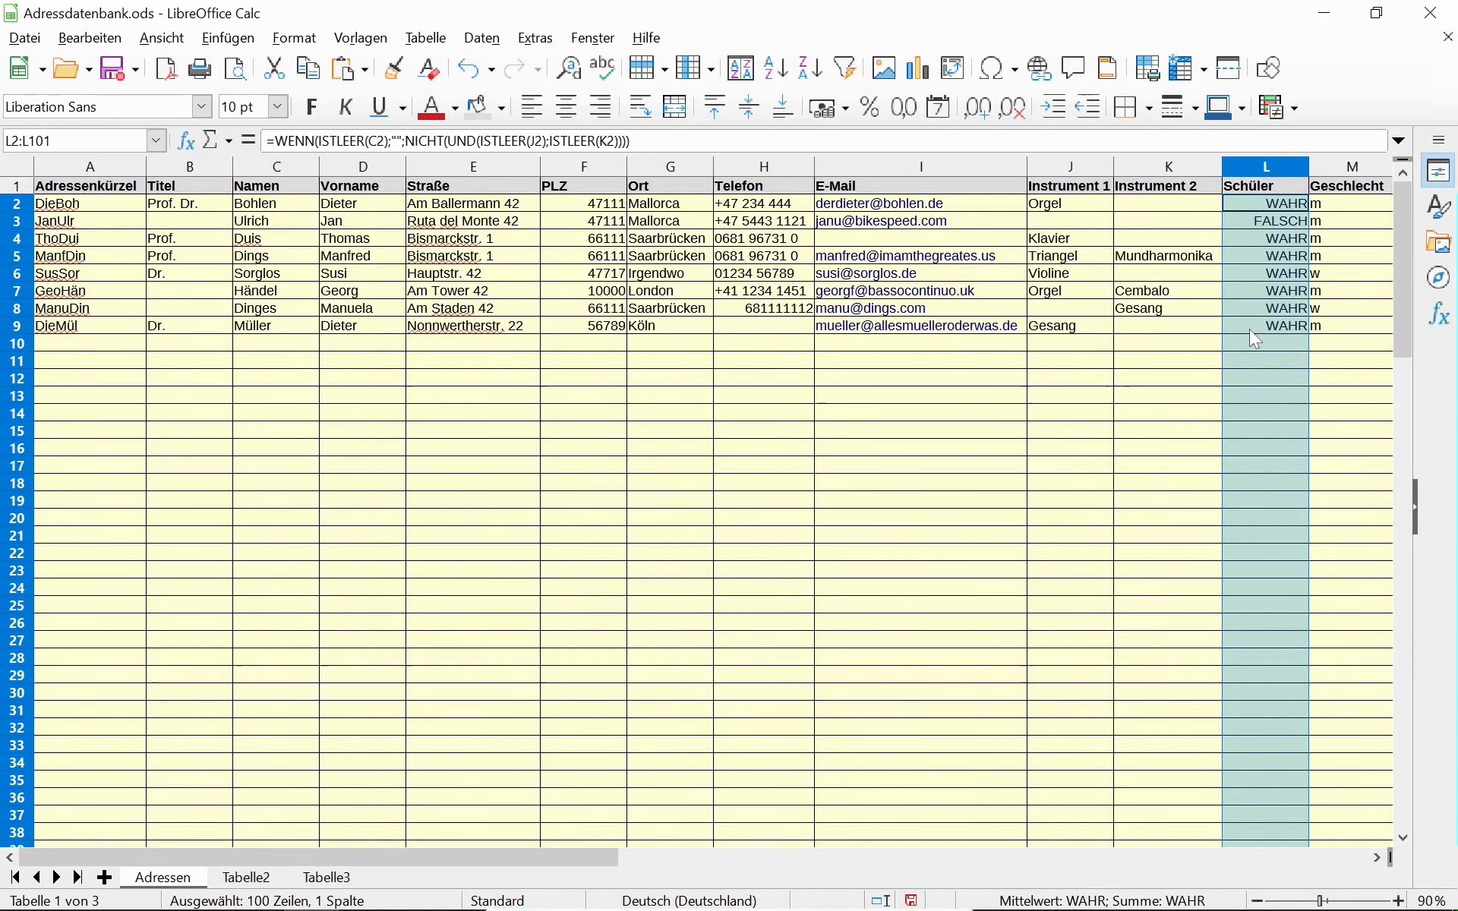
pyautogui.click(1265, 203)
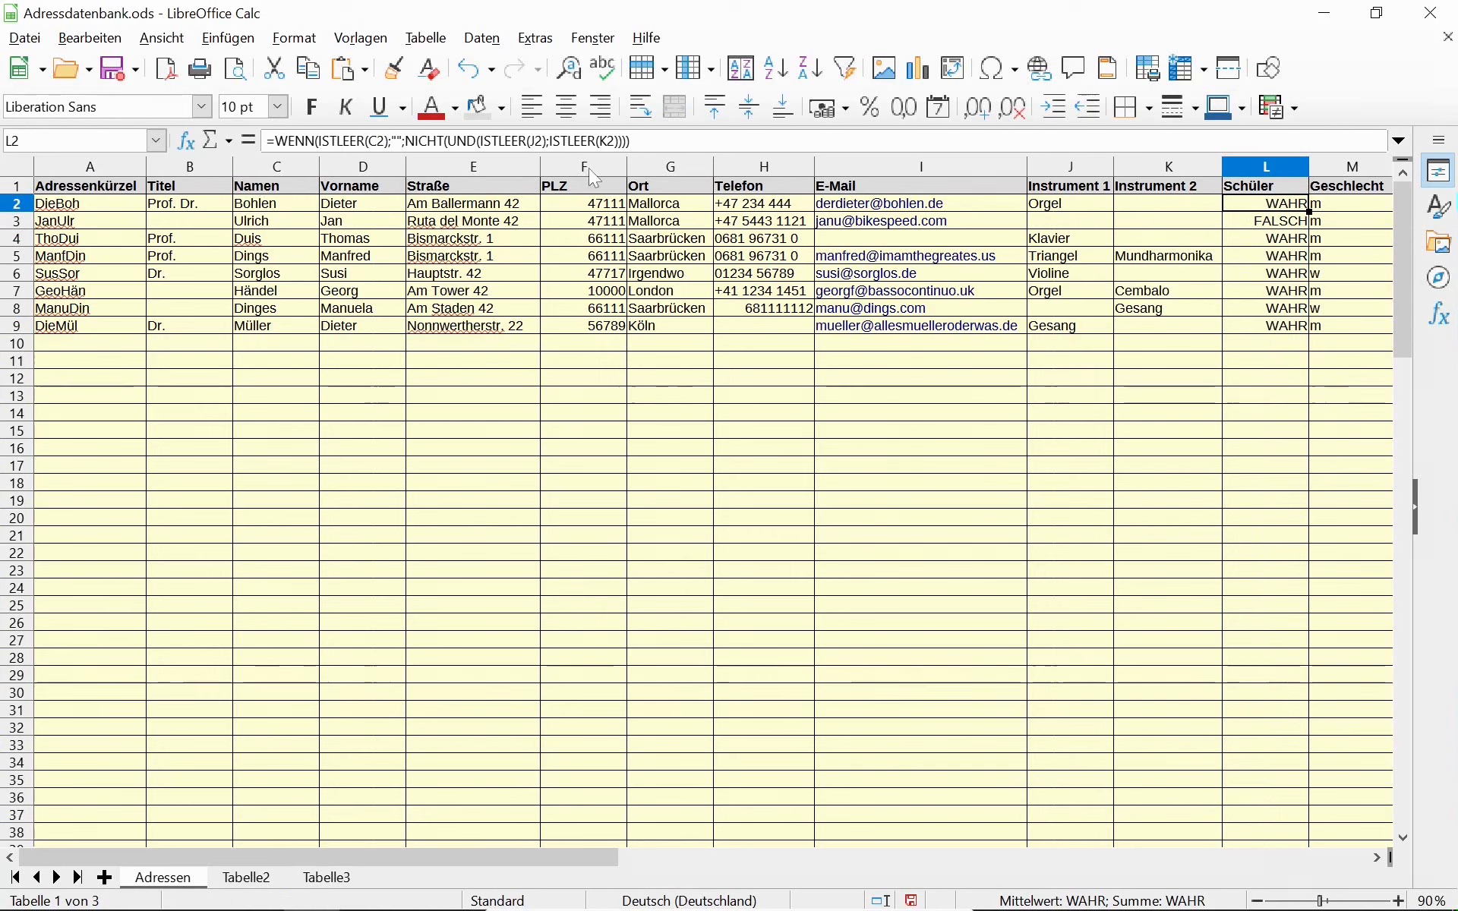
pyautogui.click(684, 141)
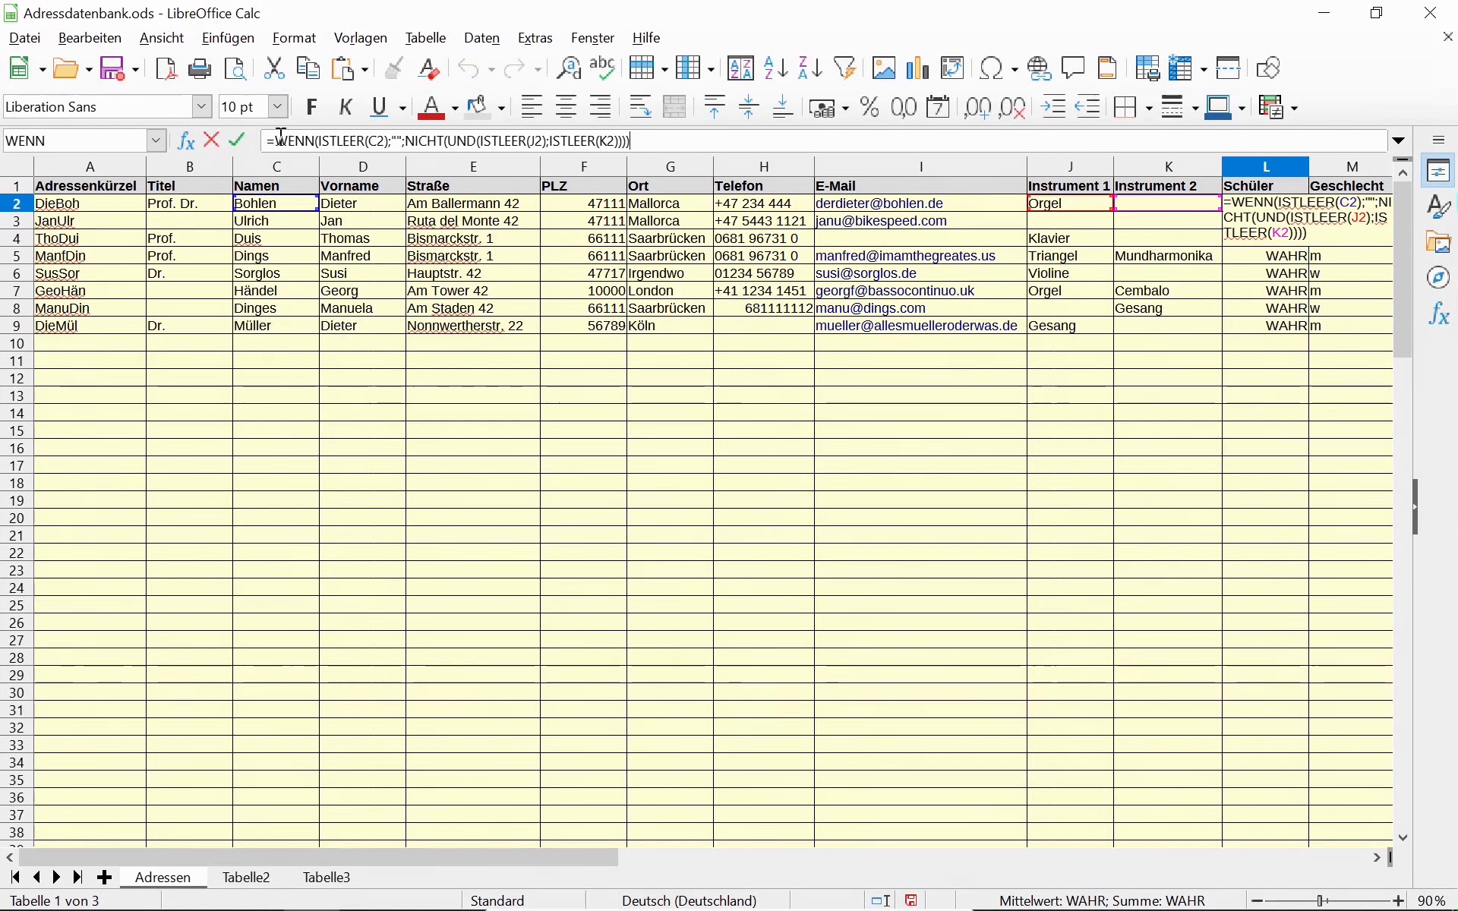
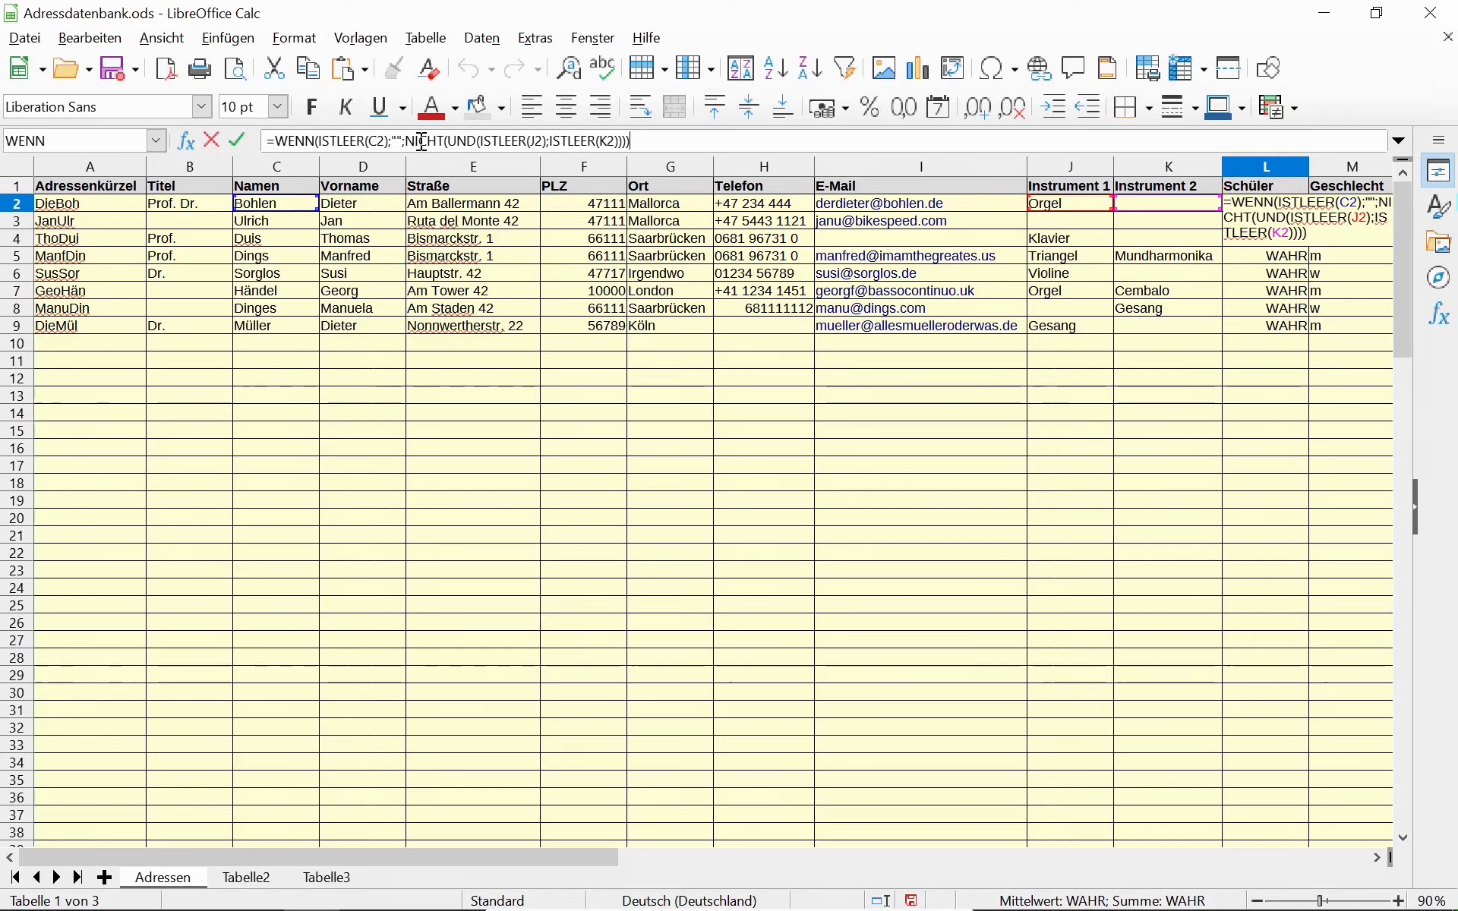
# Discard an accidental change to L2's formula and compare it with the formula in row 11.
pyautogui.click(1094, 222)
pyautogui.press('Escape')
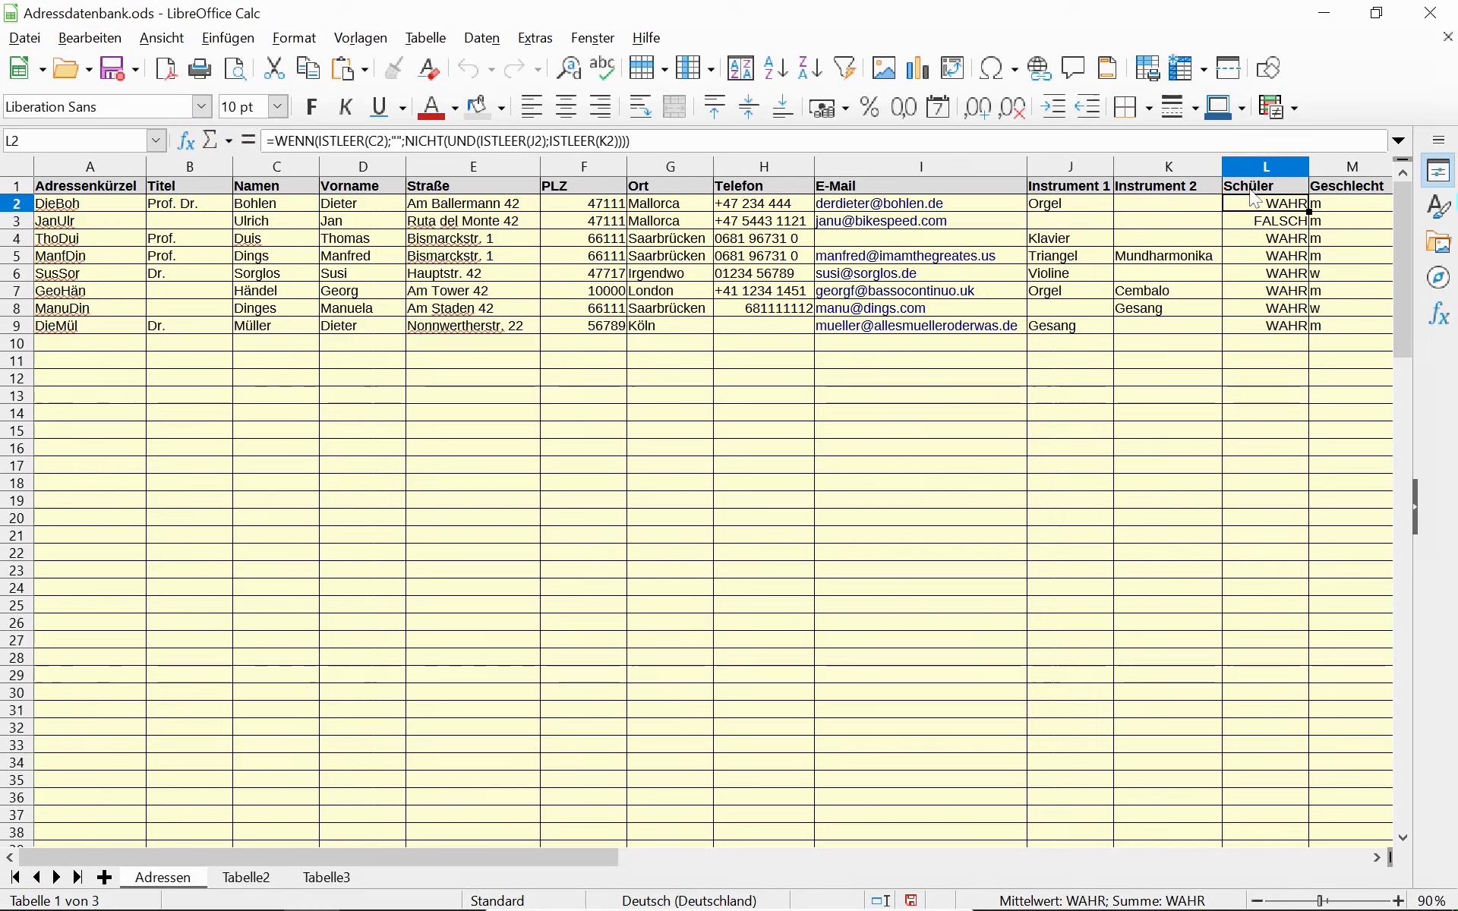
pyautogui.click(1269, 357)
pyautogui.click(1269, 210)
# Wrap L2's NICHT(UND(...)) test in WENN(...;"x";"") so pupils show x instead of WAHR.
pyautogui.click(411, 141)
pyautogui.moveTo(407, 141); pyautogui.dragTo(445, 141)
pyautogui.click(407, 142)
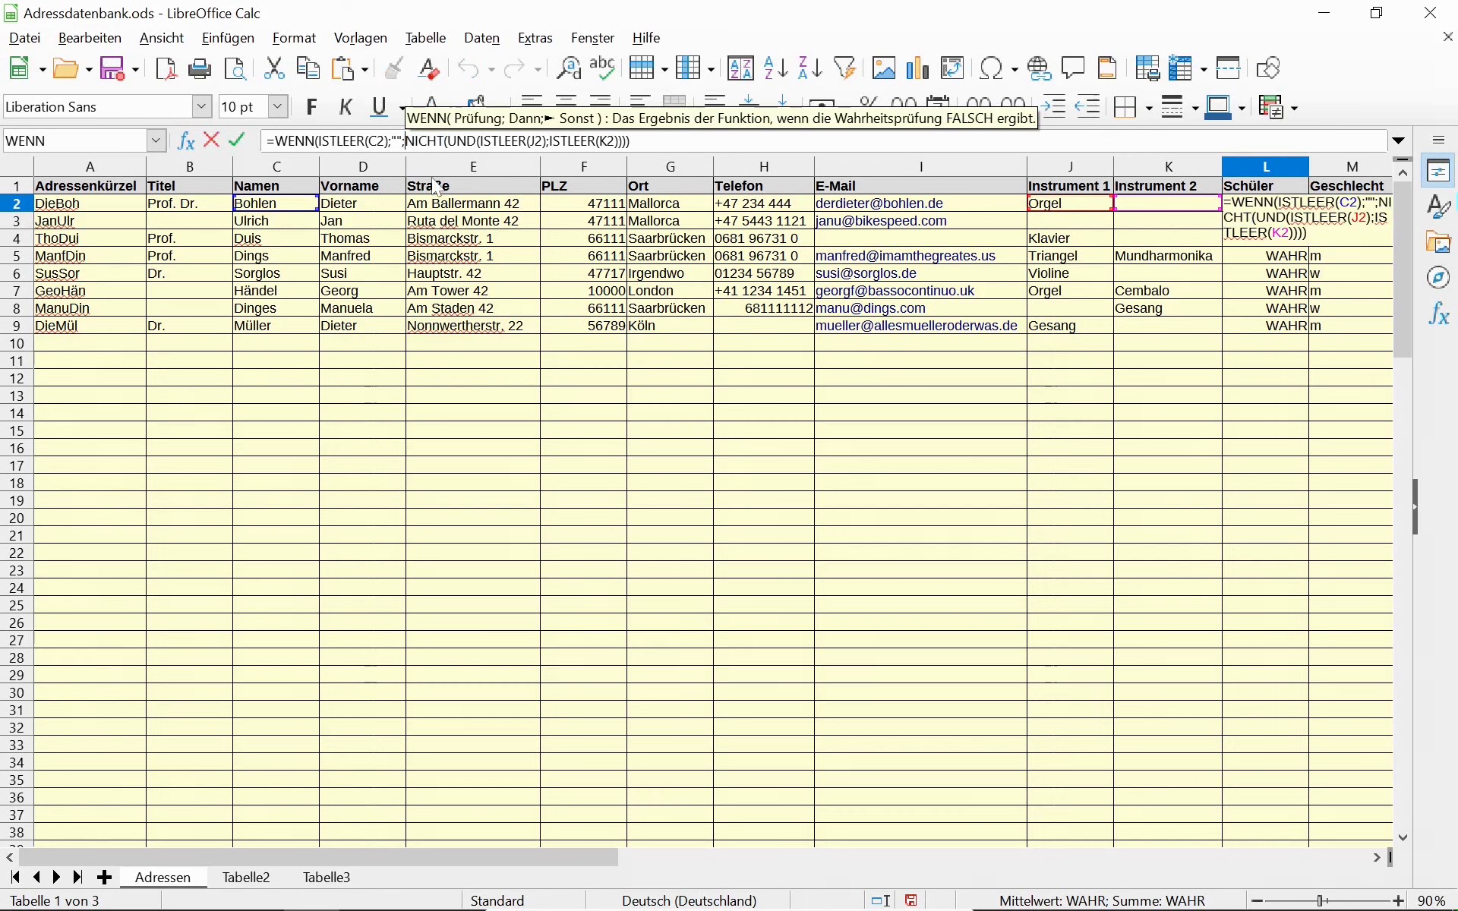
pyautogui.write('WENN')
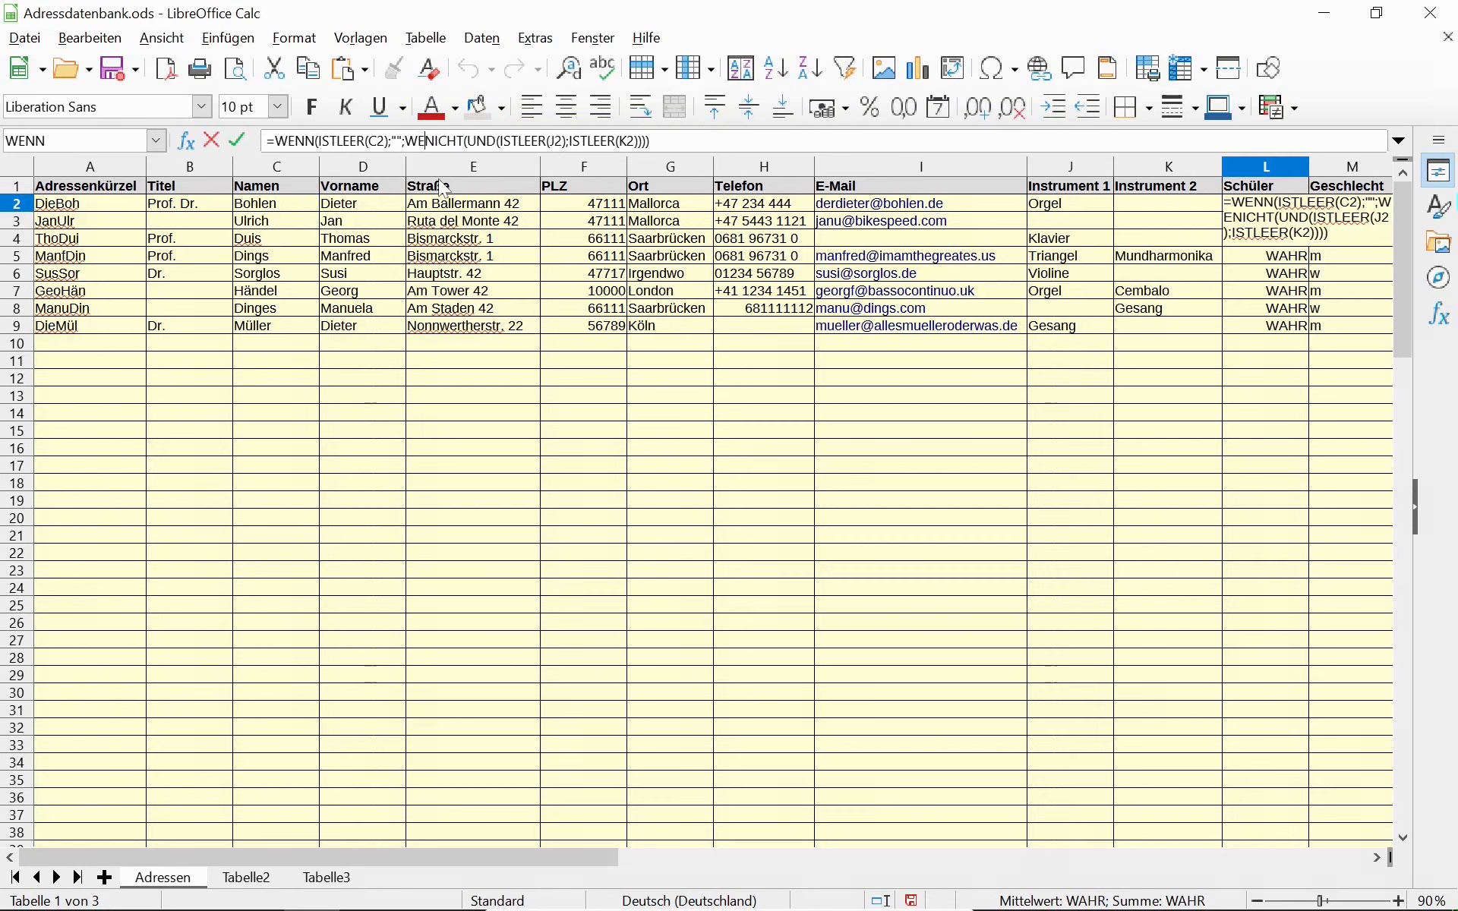
pyautogui.write('(')
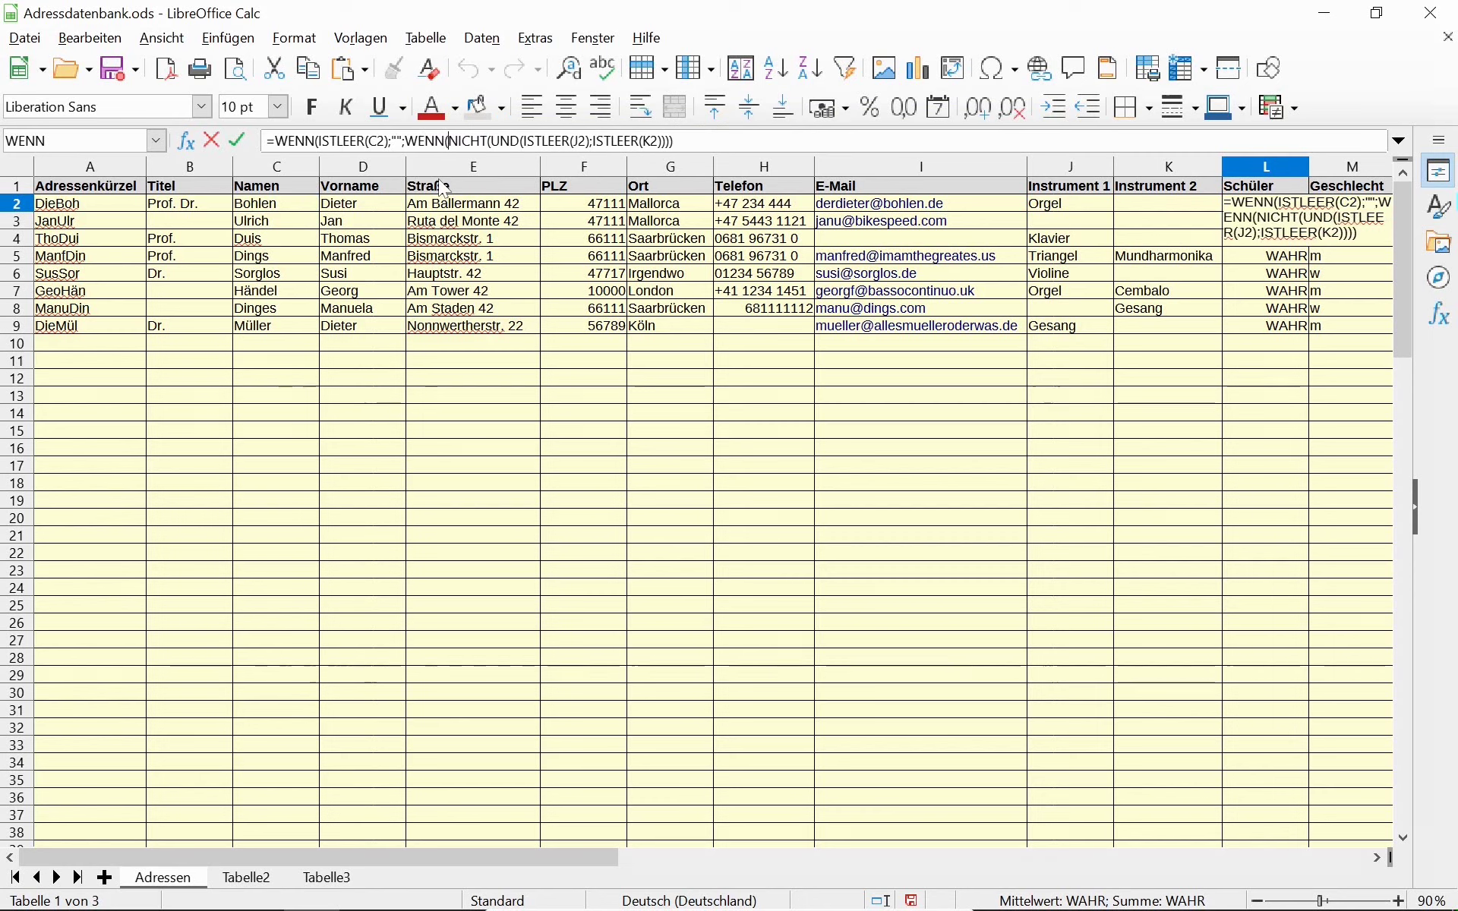
pyautogui.press('End')
pyautogui.write(')')
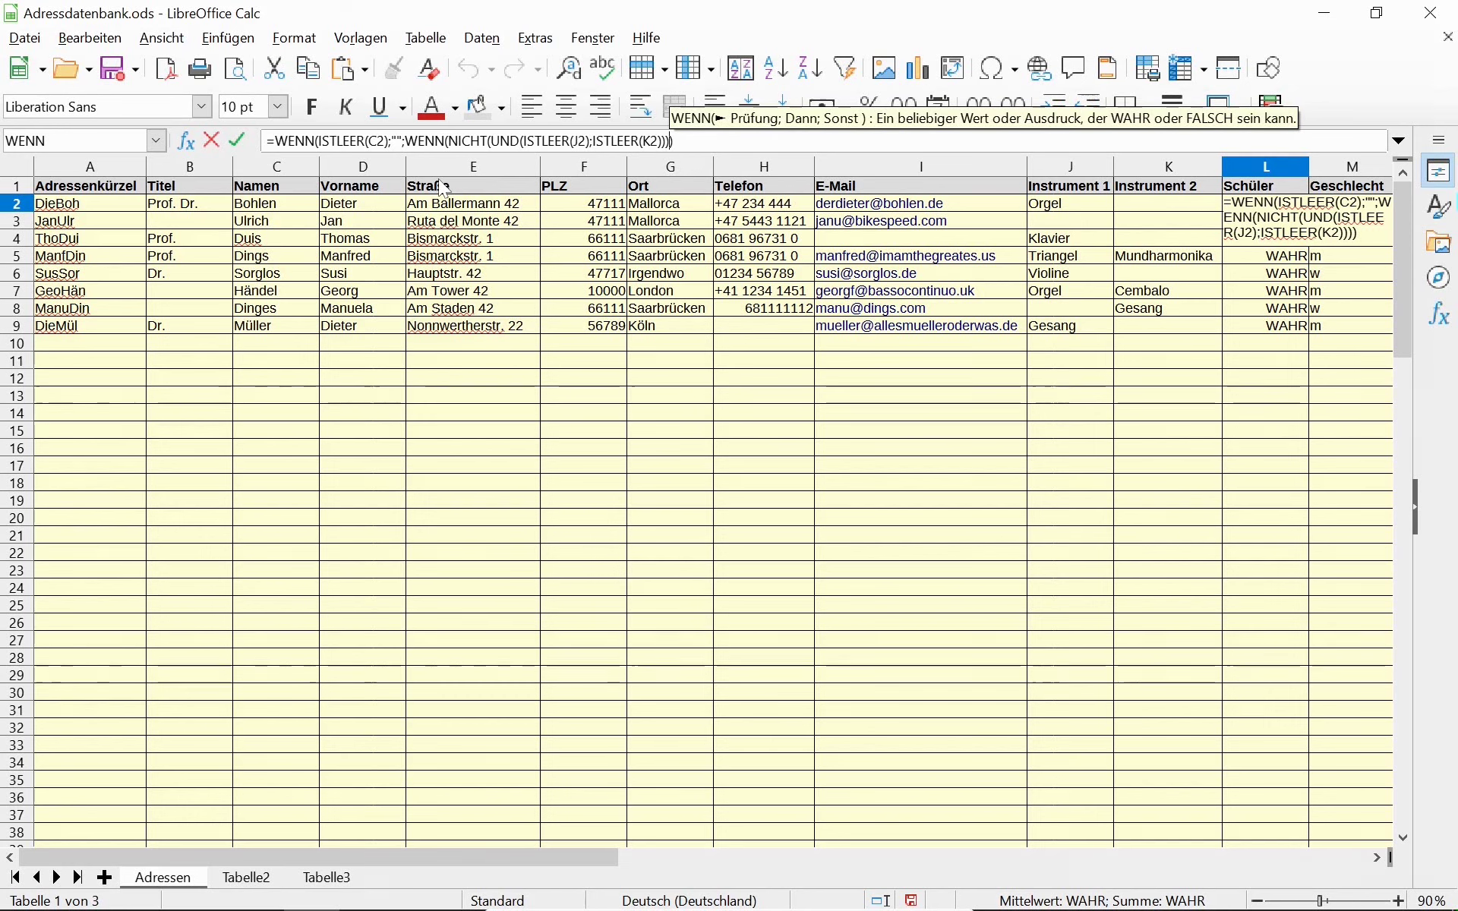
pyautogui.write(';')
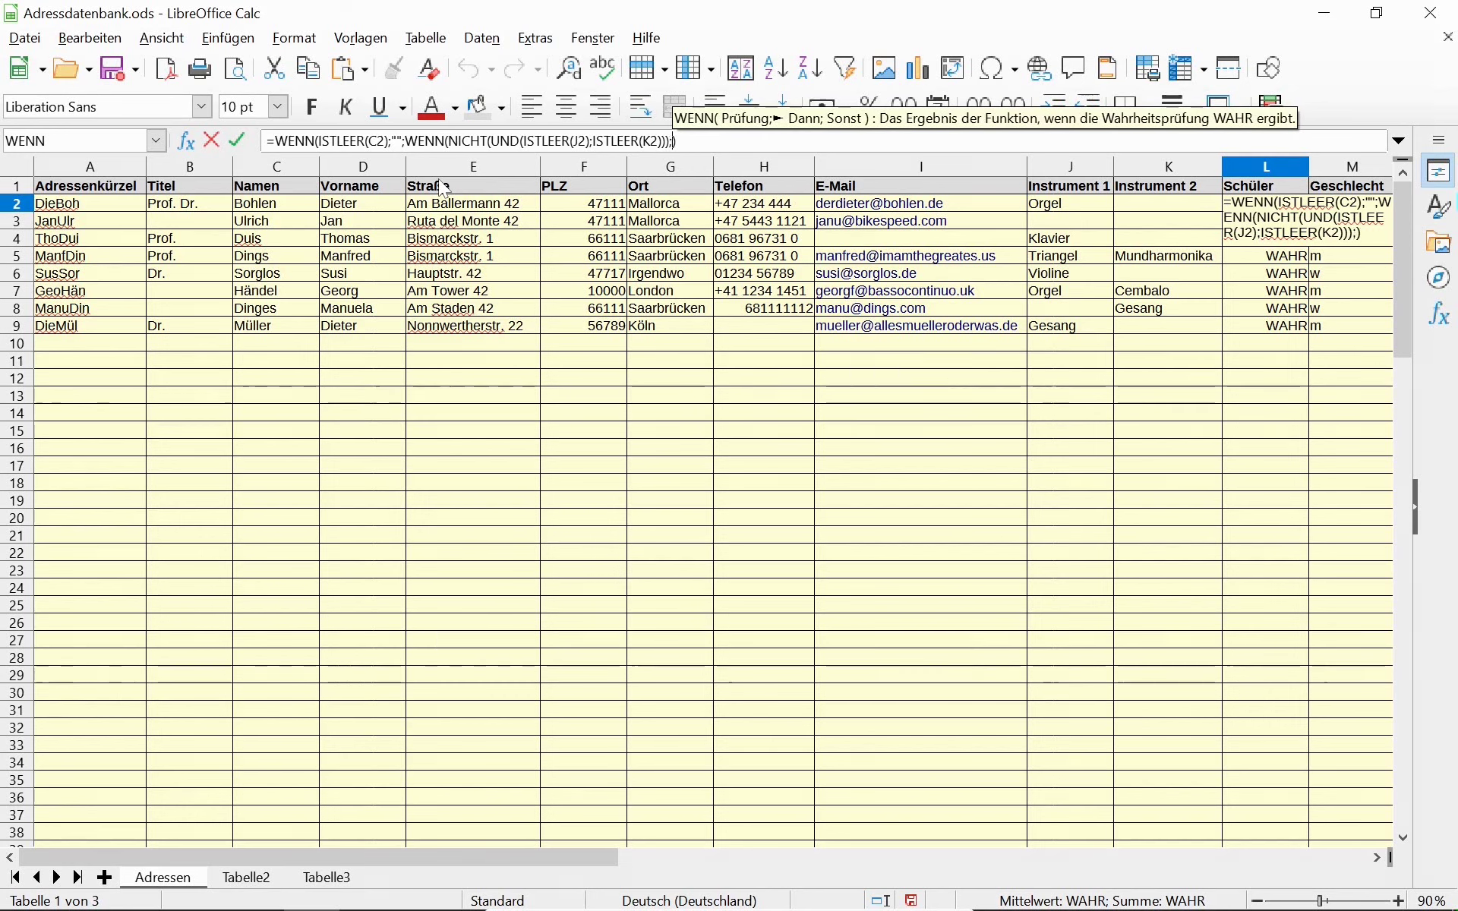
pyautogui.write('"')
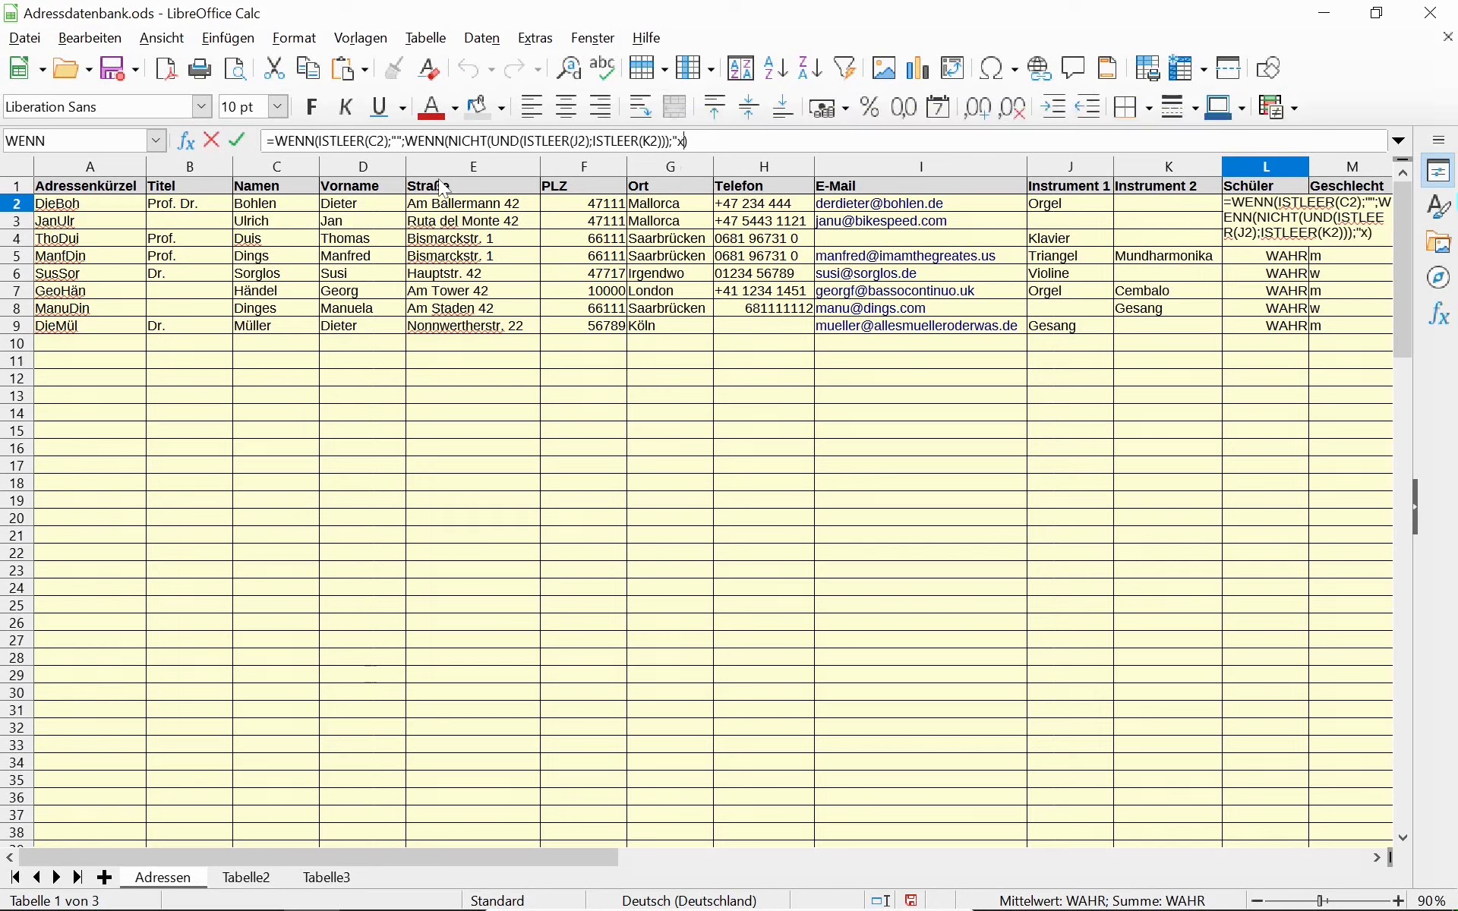
pyautogui.write('x"')
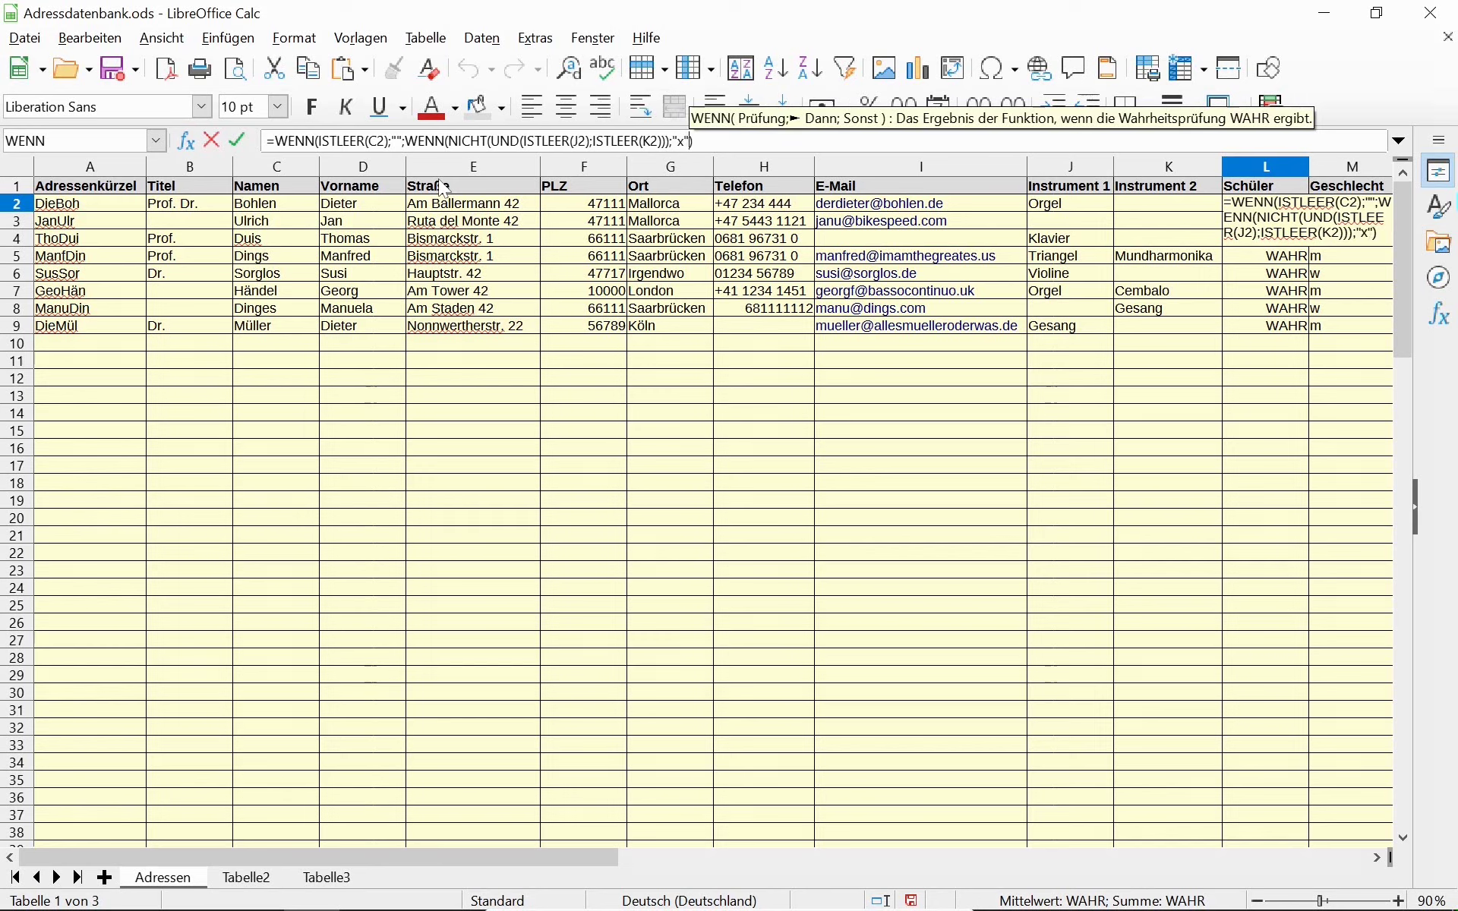
pyautogui.write(';""')
pyautogui.press('Return')
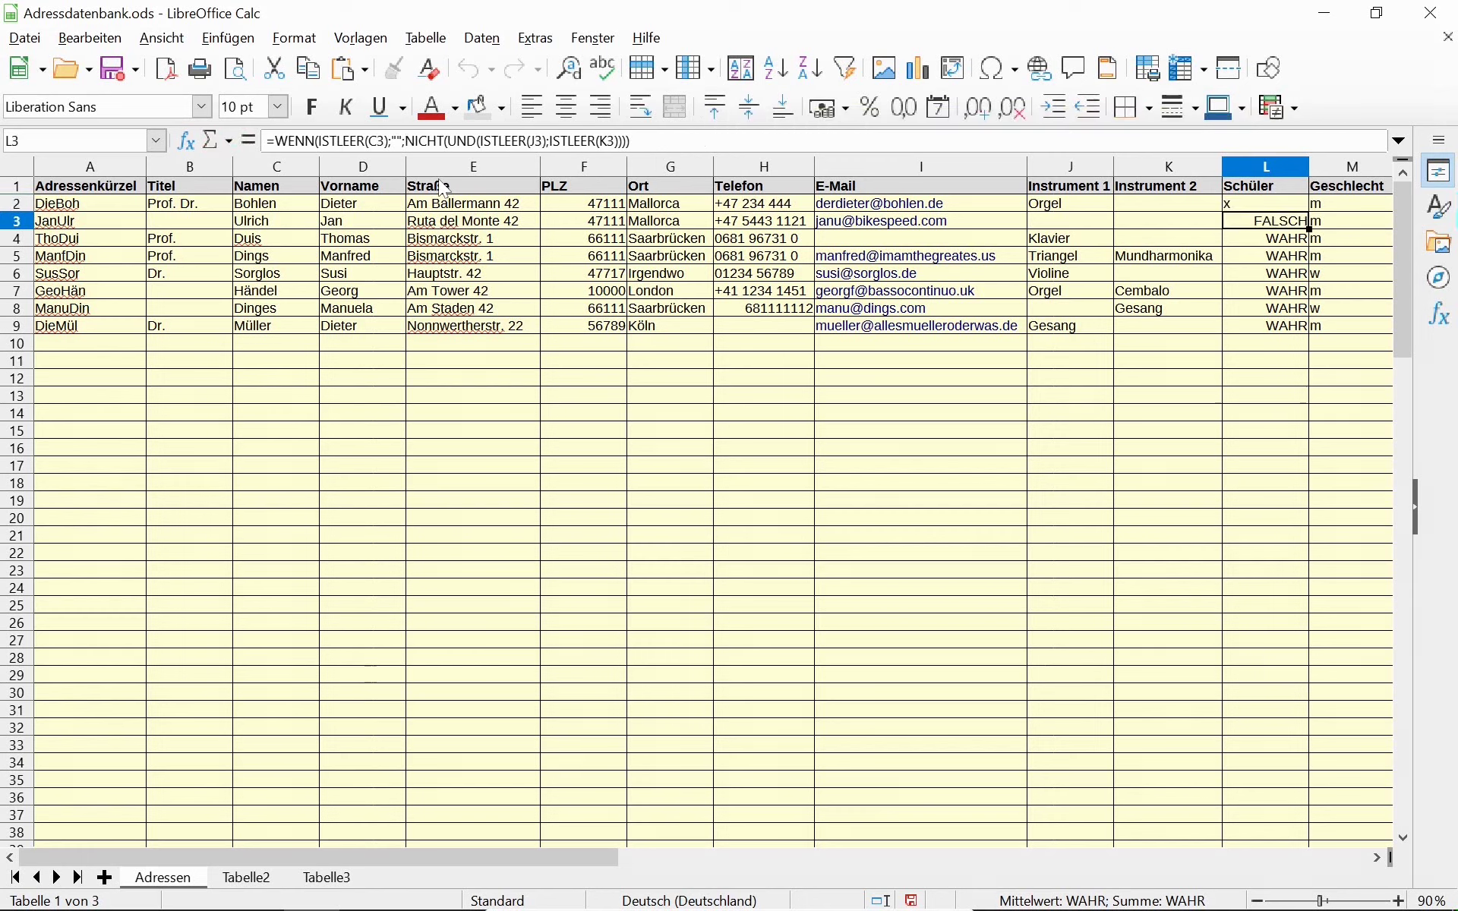
# Fill the L2 formula down the Schüler column to L101.
pyautogui.press('Up')
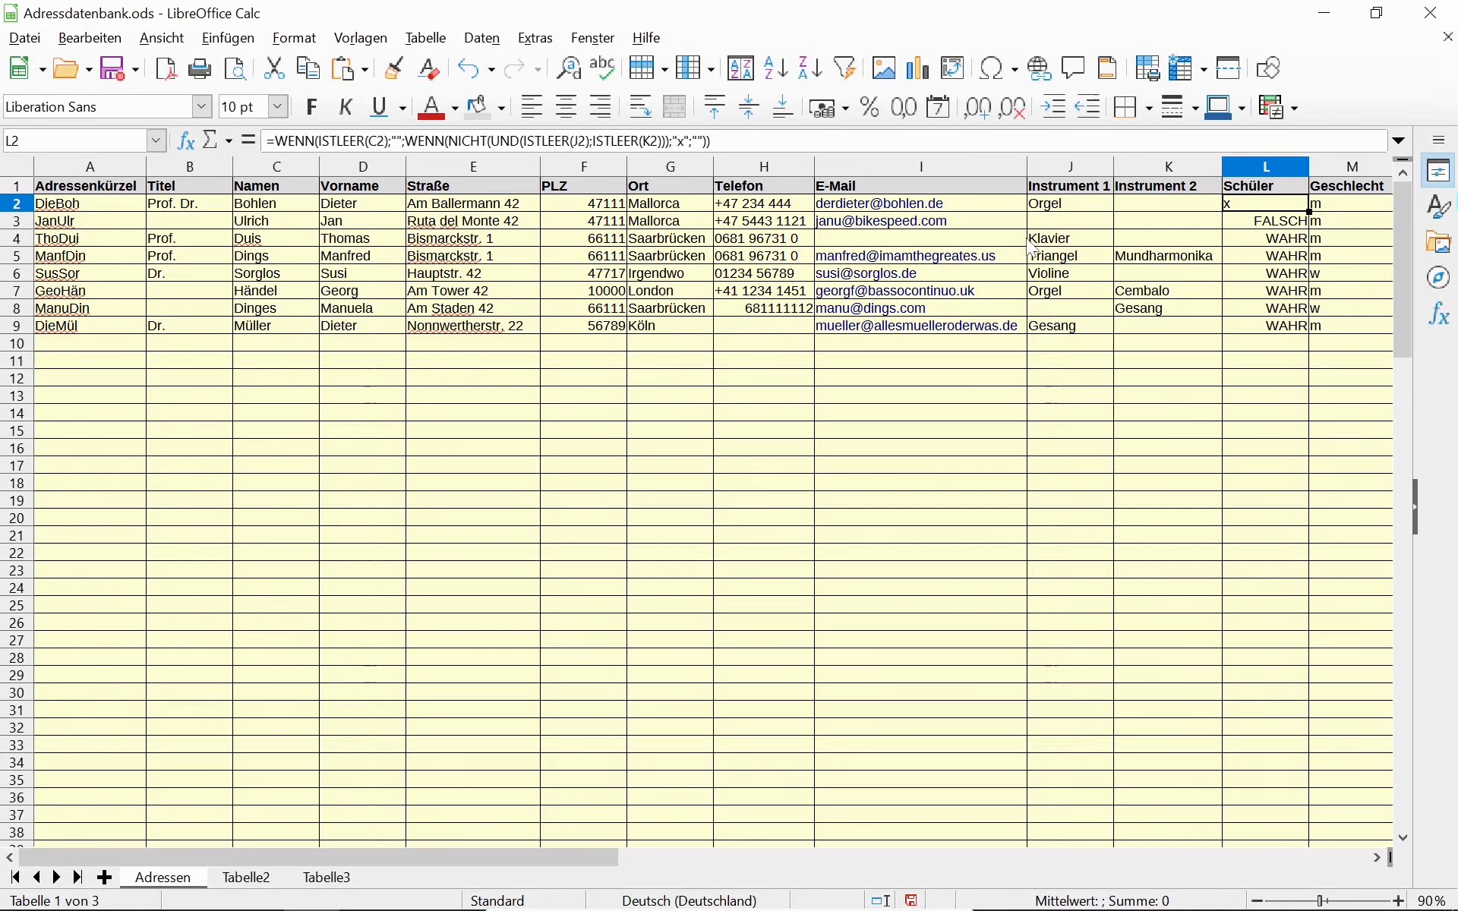
pyautogui.hotkey('shift', 'Down')
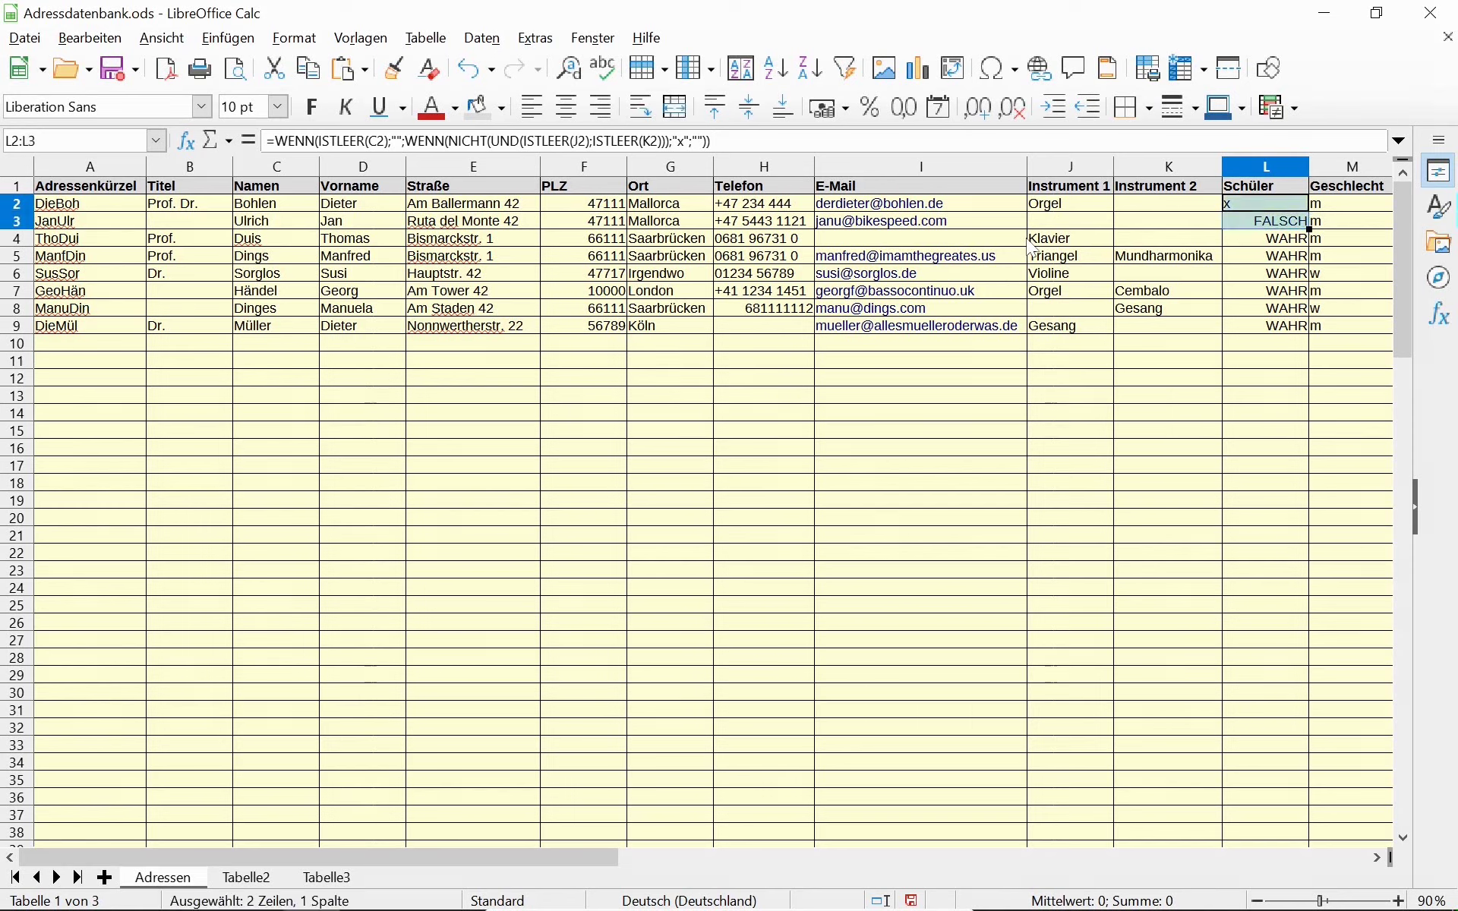
pyautogui.hotkey('ctrl', 'shift', 'Down')
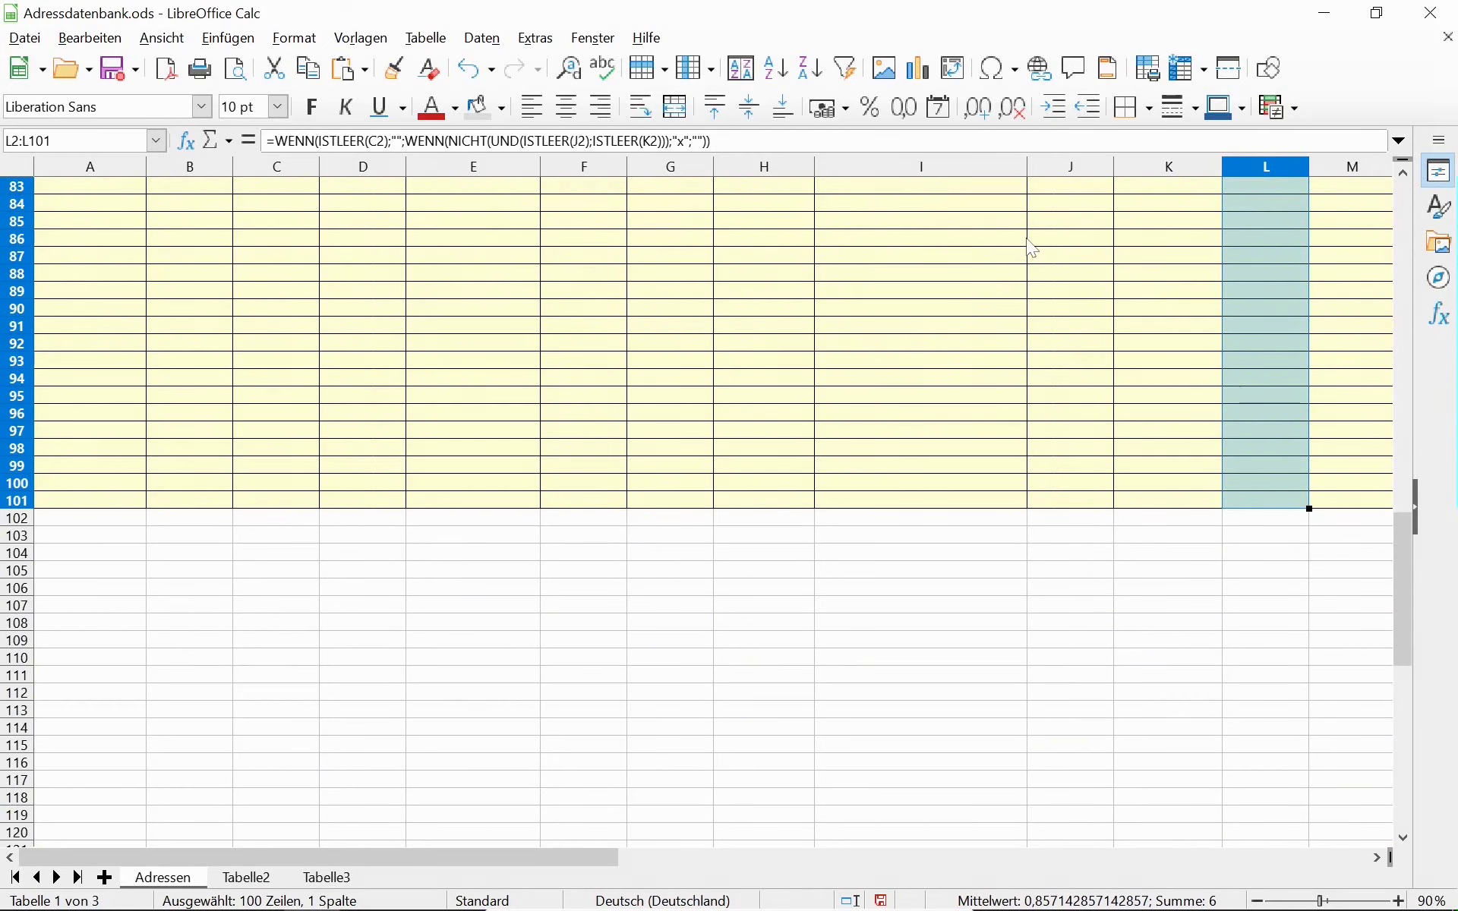
pyautogui.hotkey('ctrl', 'd')
pyautogui.hotkey('ctrl', 'Up')
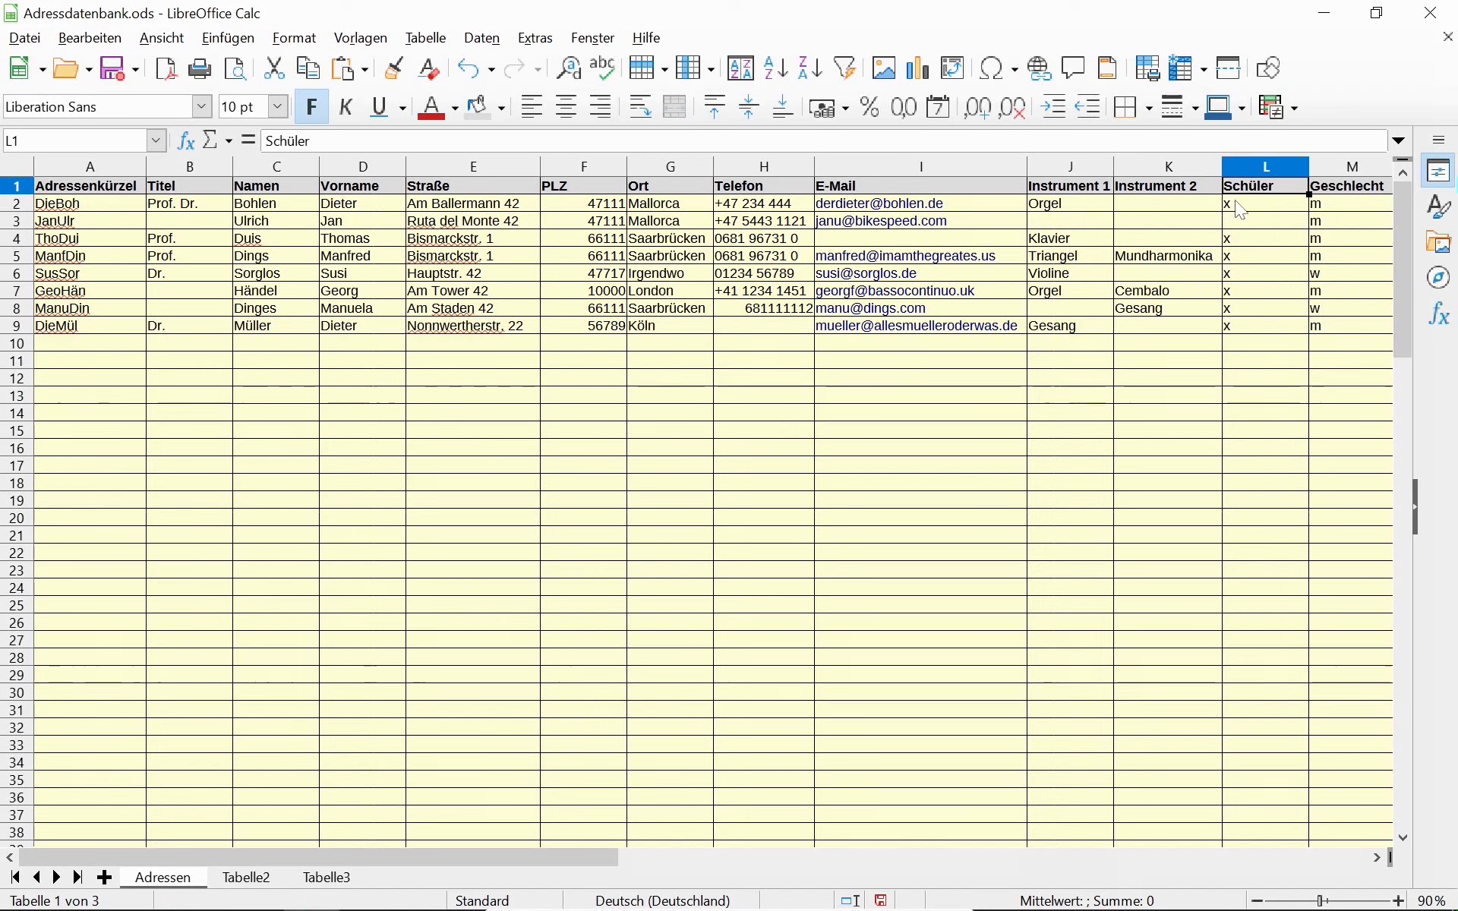
pyautogui.click(1249, 222)
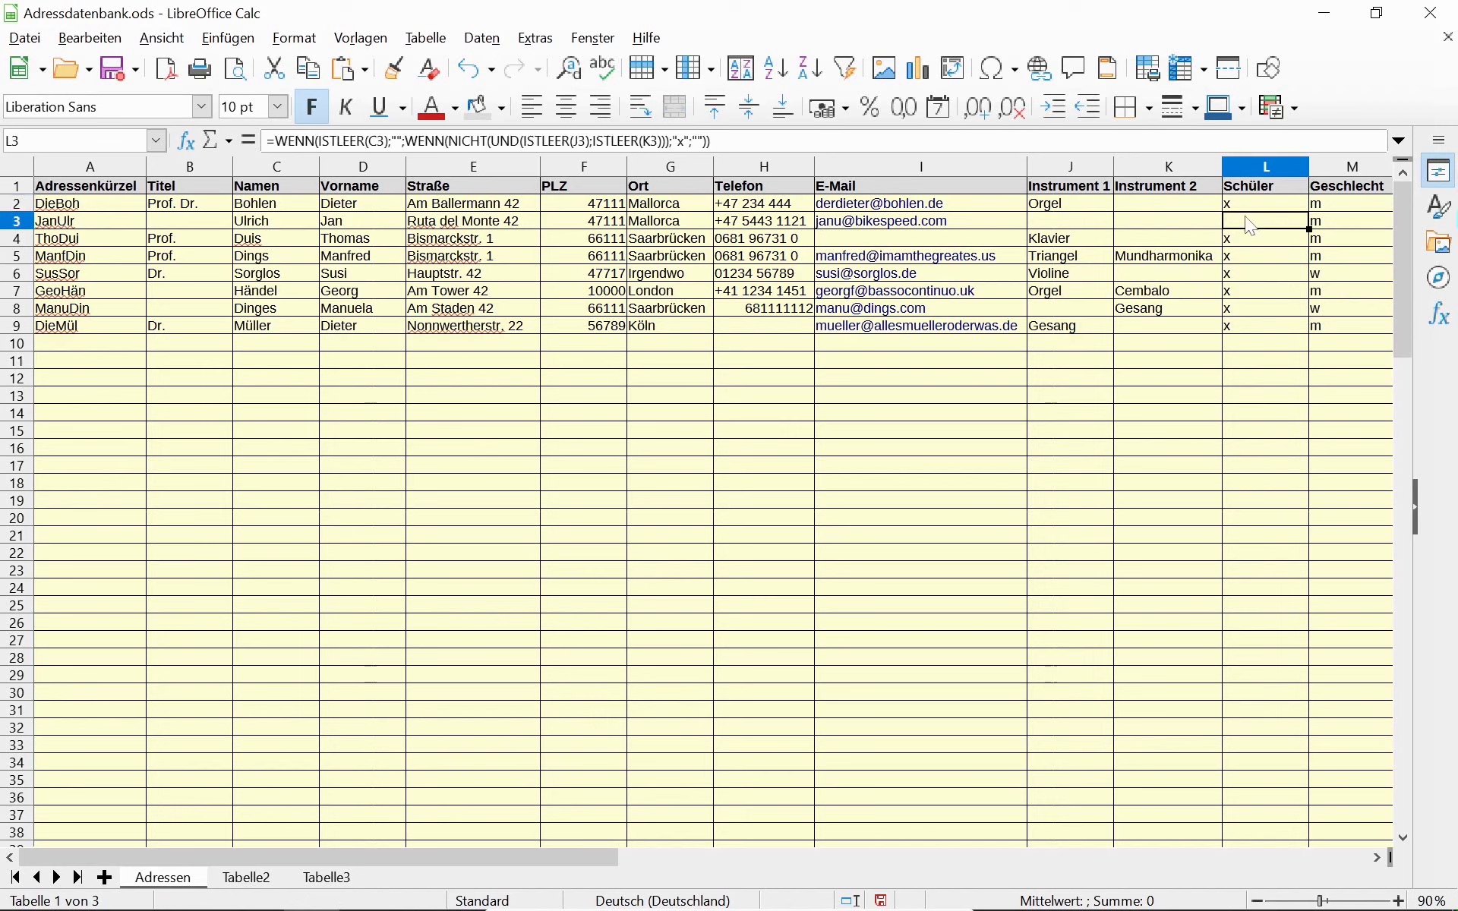
# Test the Schüler formula by deleting Gesang in K8, then restore it with undo.
pyautogui.click(1148, 313)
pyautogui.press('Delete')
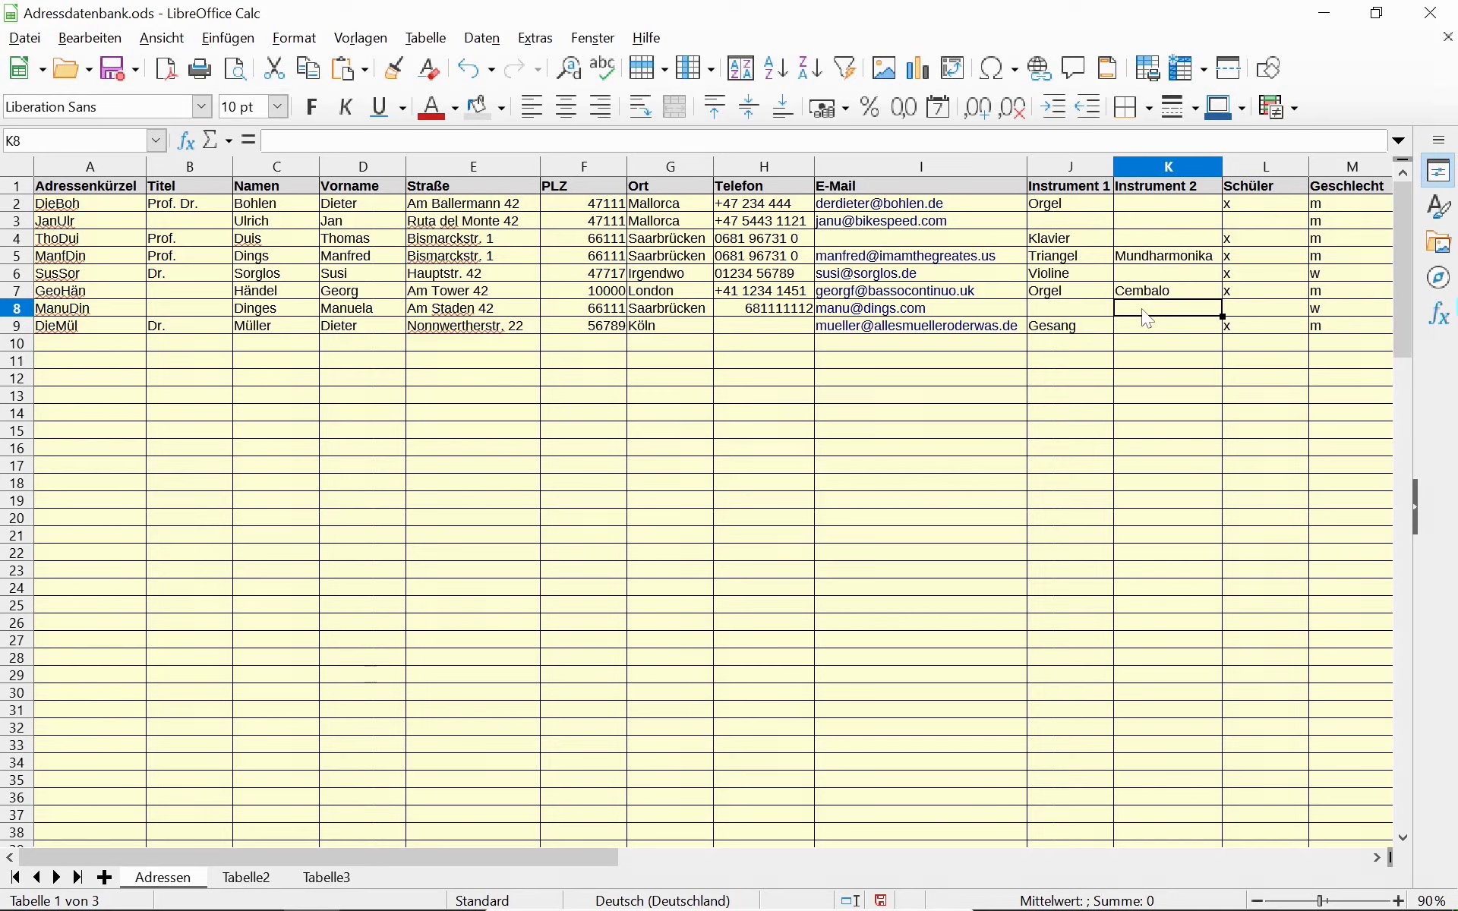
pyautogui.hotkey('ctrl', 'z')
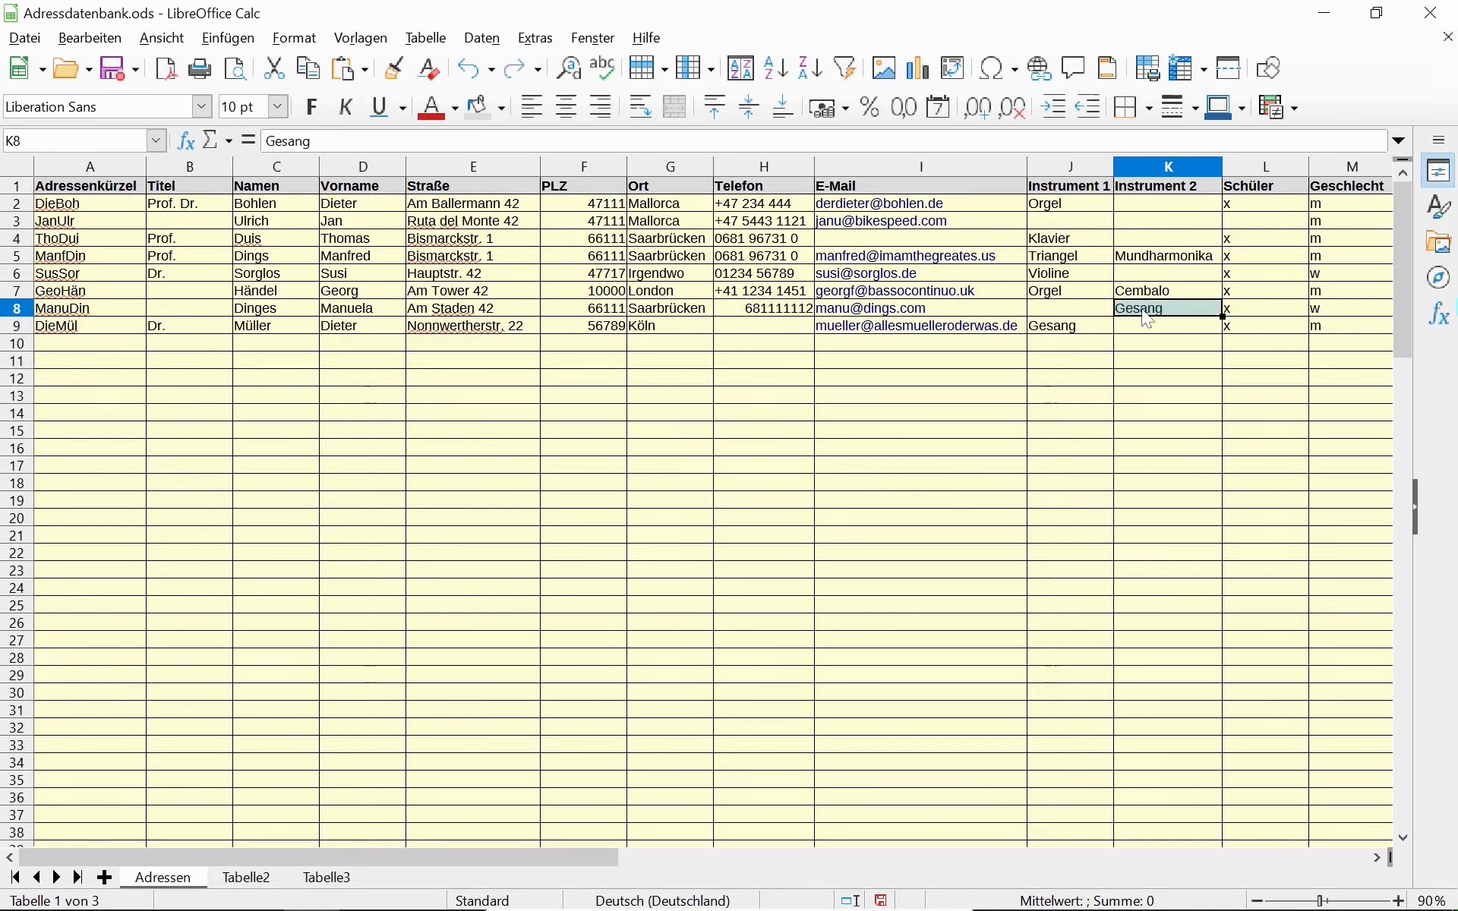
pyautogui.press('Down')
pyautogui.press('Down')
pyautogui.press('Up')
pyautogui.press('Up')
pyautogui.press('Up')
pyautogui.press('Up')
pyautogui.press('Up')
pyautogui.press('Up')
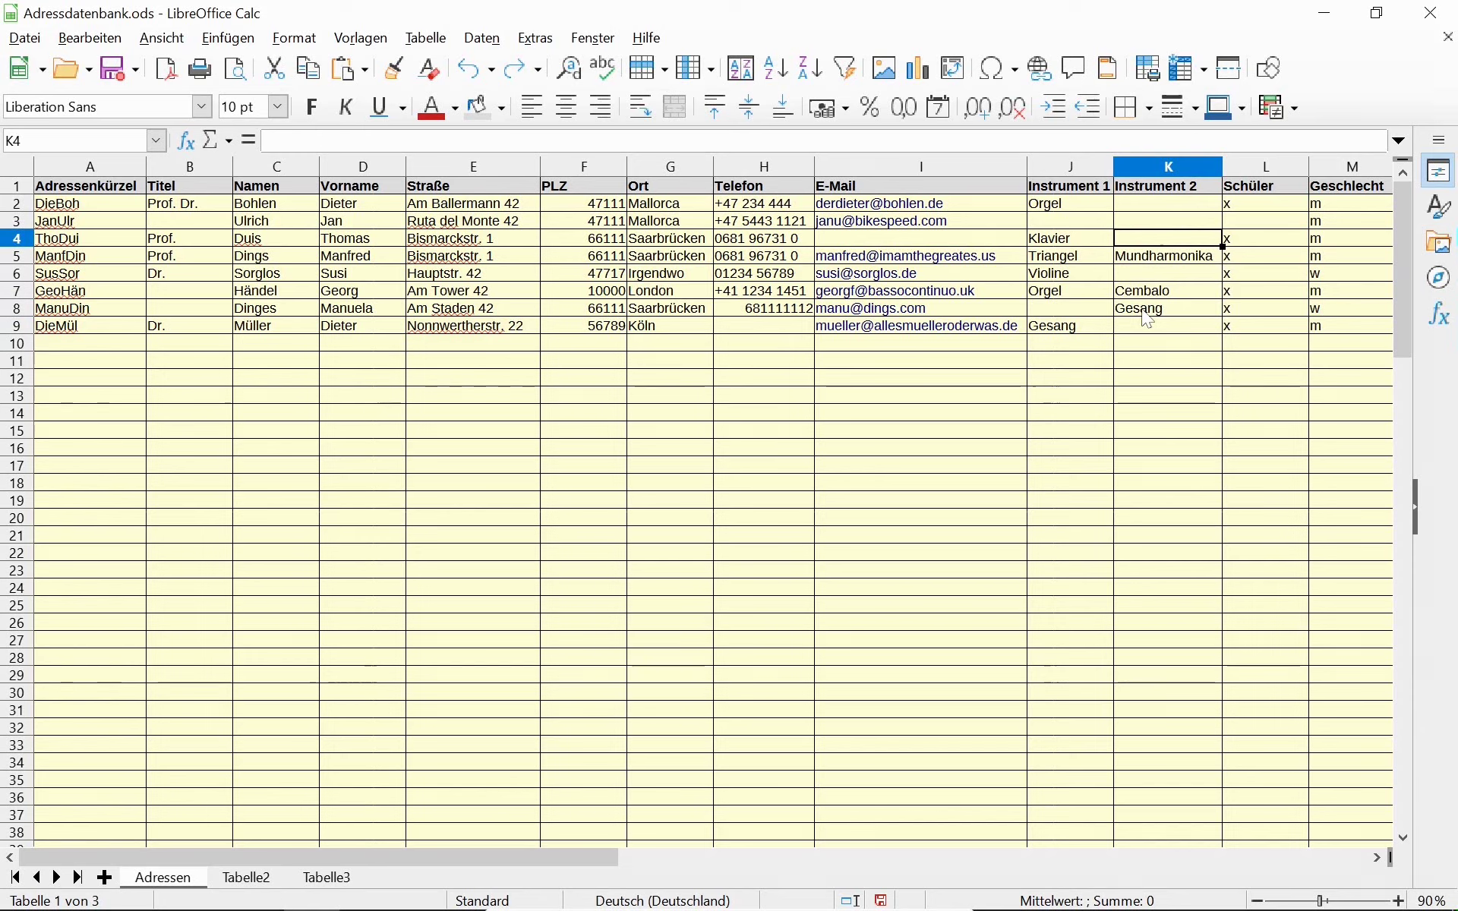
pyautogui.press('Down')
pyautogui.press('Down')
pyautogui.press('Down')
pyautogui.press('Down')
pyautogui.press('Down')
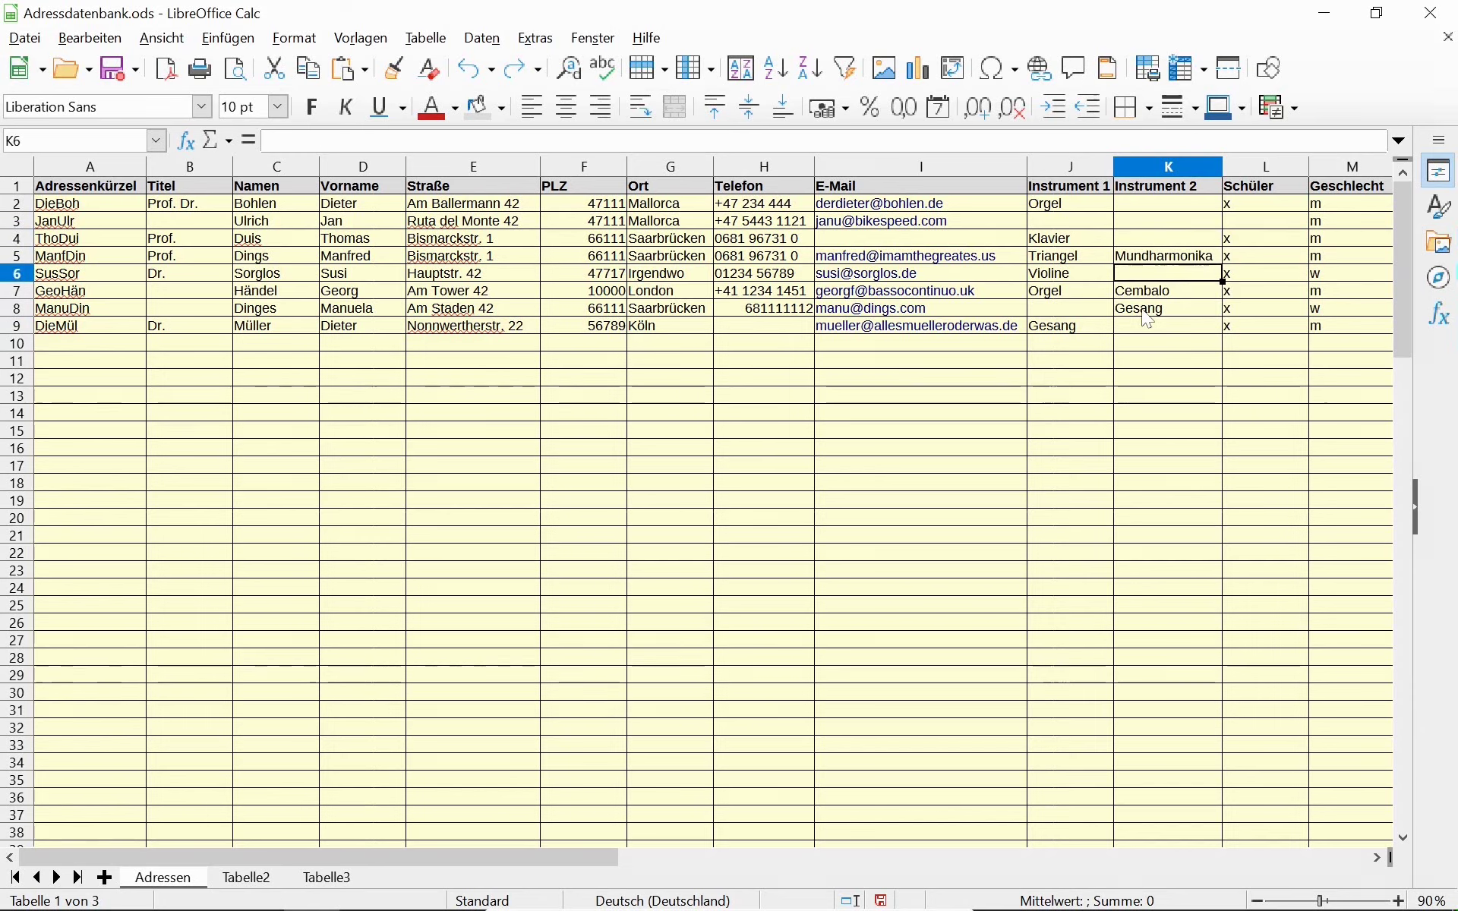
pyautogui.press('Left')
pyautogui.press('Left')
pyautogui.press('Left')
pyautogui.press('Left')
pyautogui.press('Left')
pyautogui.press('Left')
pyautogui.press('Left')
pyautogui.press('Left')
pyautogui.press('Left')
pyautogui.press('Left')
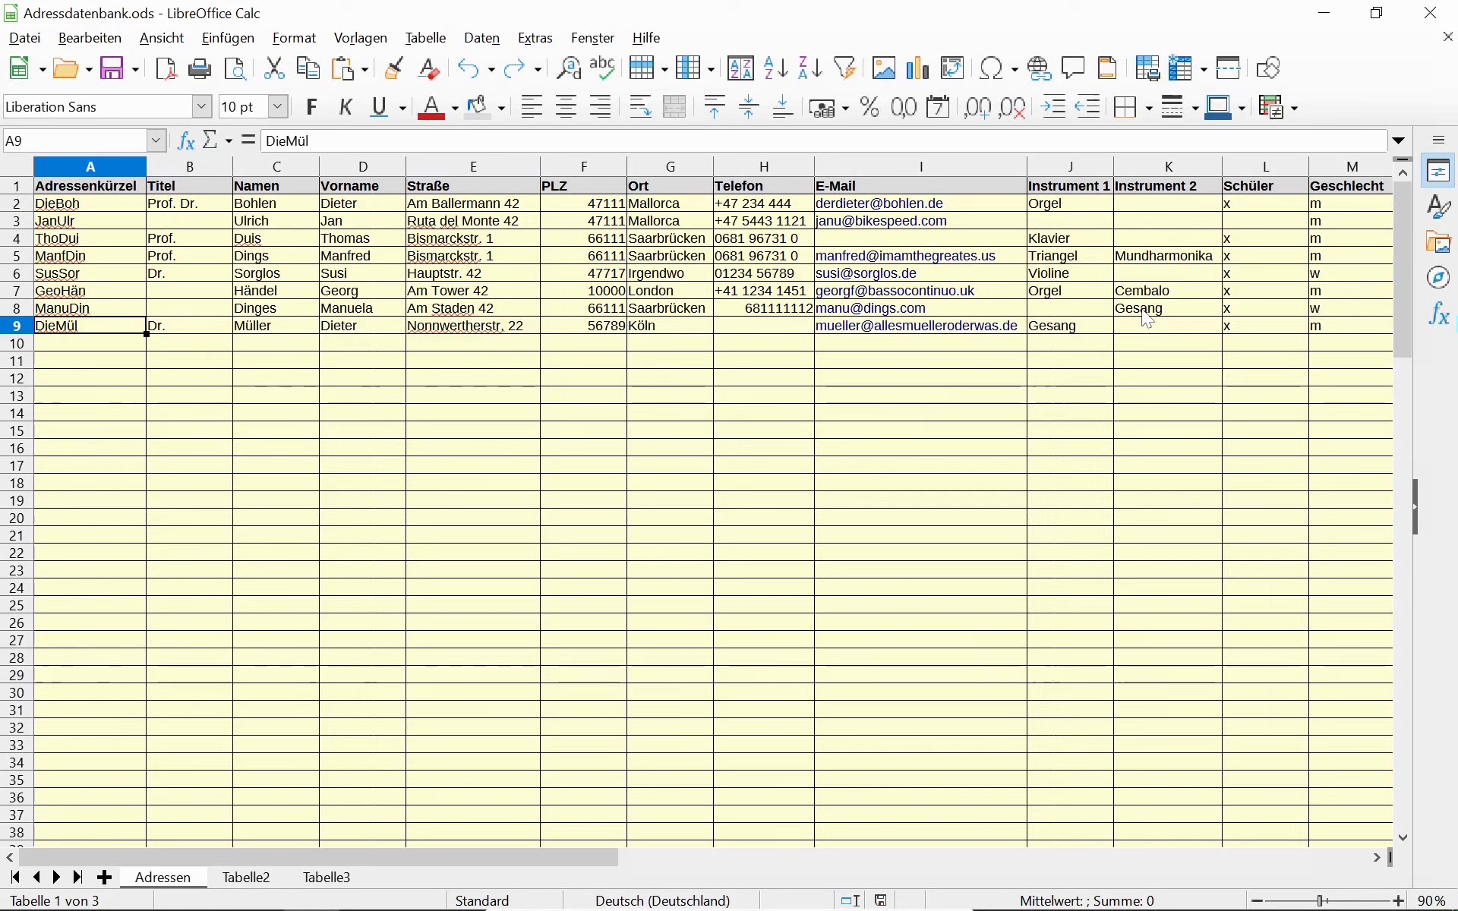
pyautogui.press('Up')
pyautogui.press('Up')
pyautogui.press('Up')
pyautogui.press('Up')
pyautogui.press('Up')
pyautogui.press('Up')
pyautogui.press('Up')
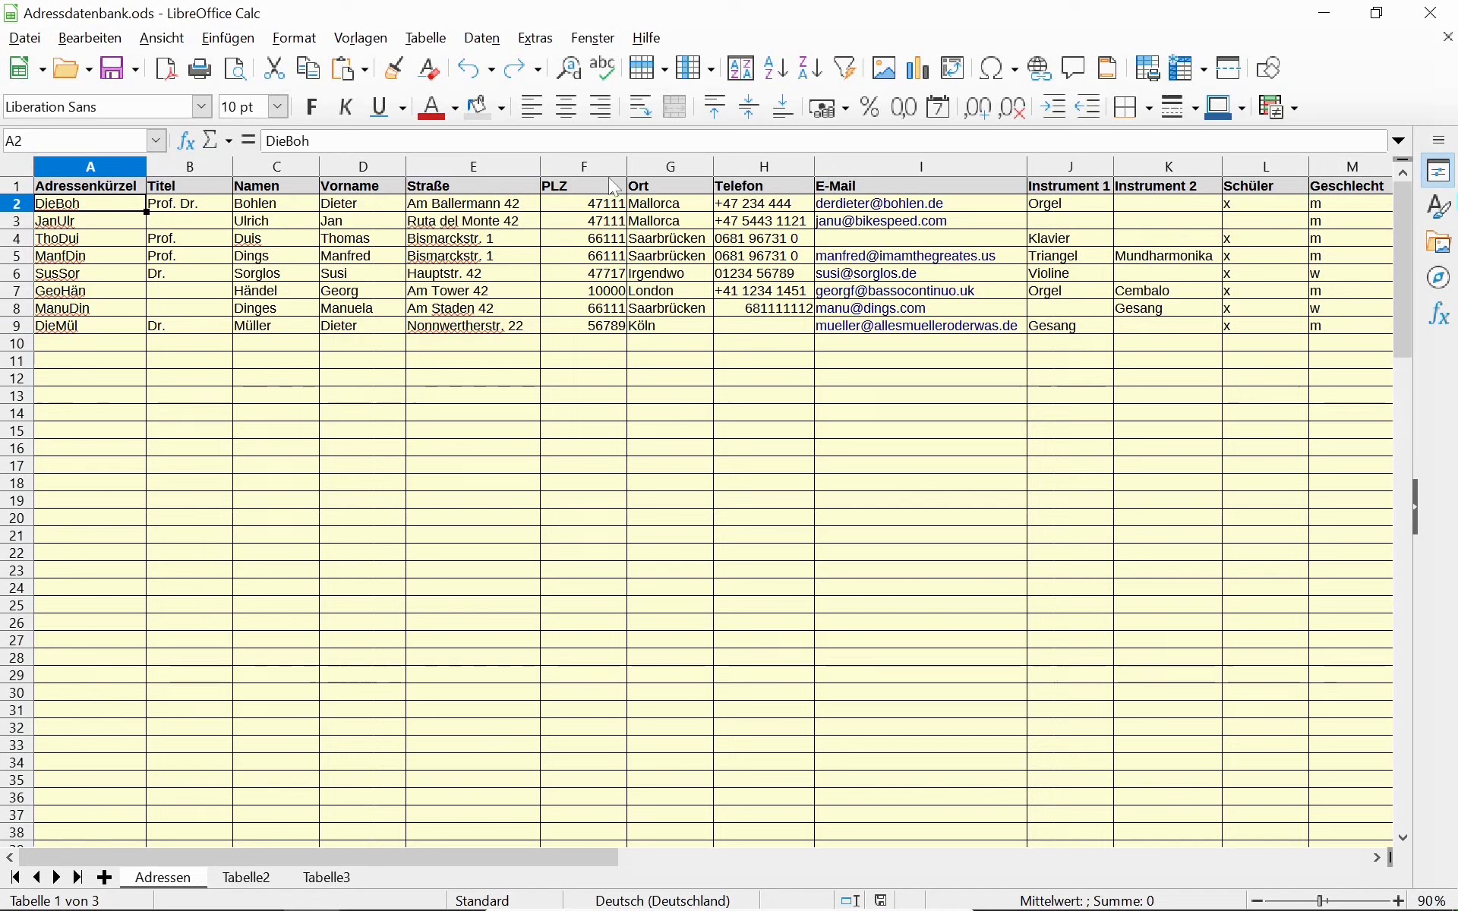
pyautogui.click(763, 170)
pyautogui.moveTo(759, 167); pyautogui.dragTo(1265, 172)
pyautogui.rightClick(981, 171)
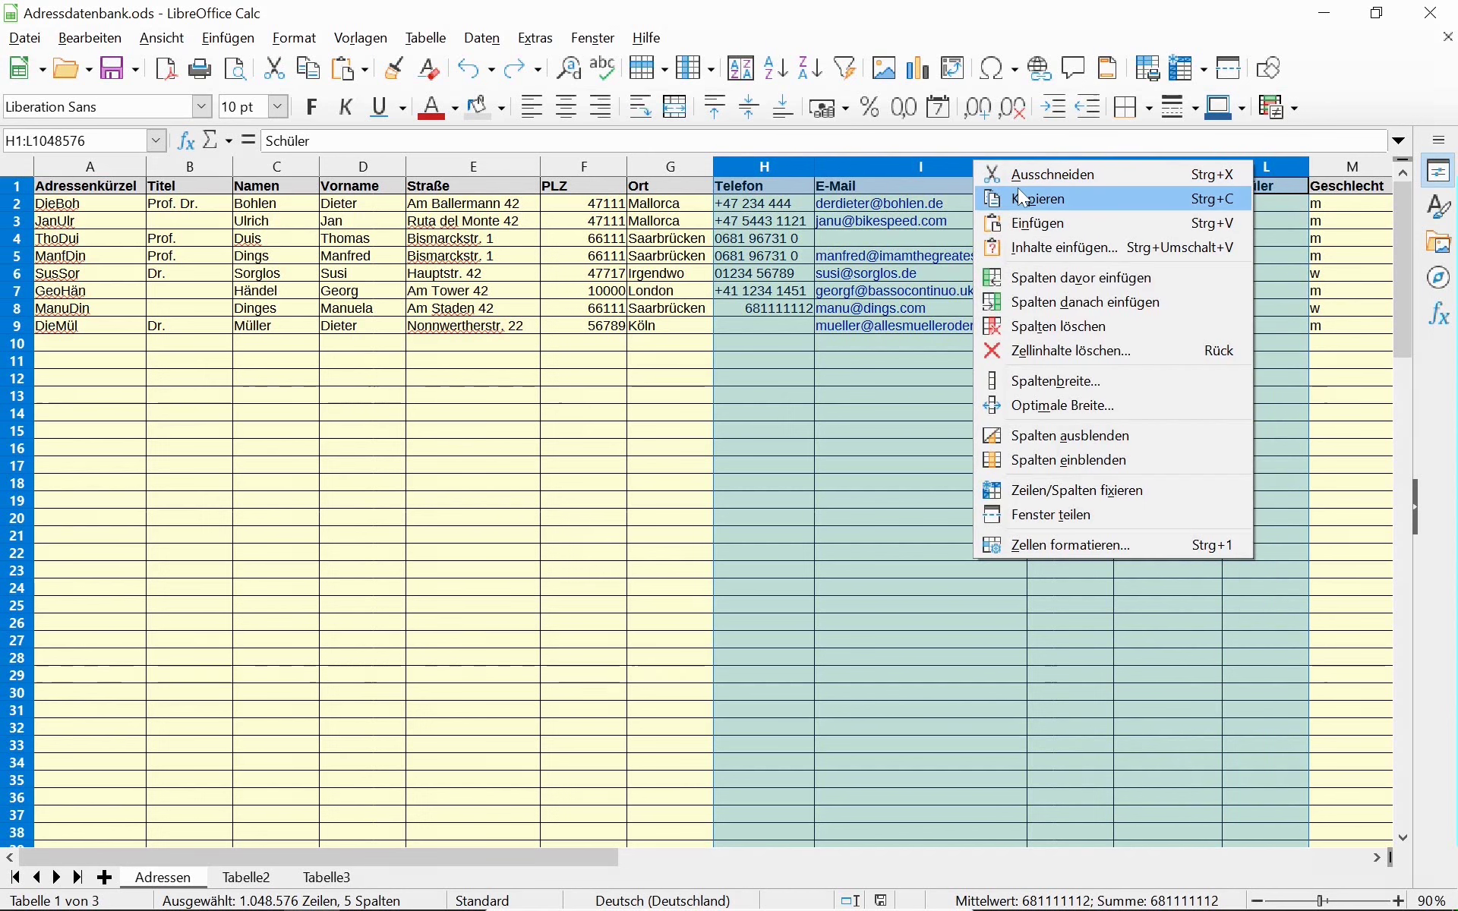
pyautogui.click(1068, 439)
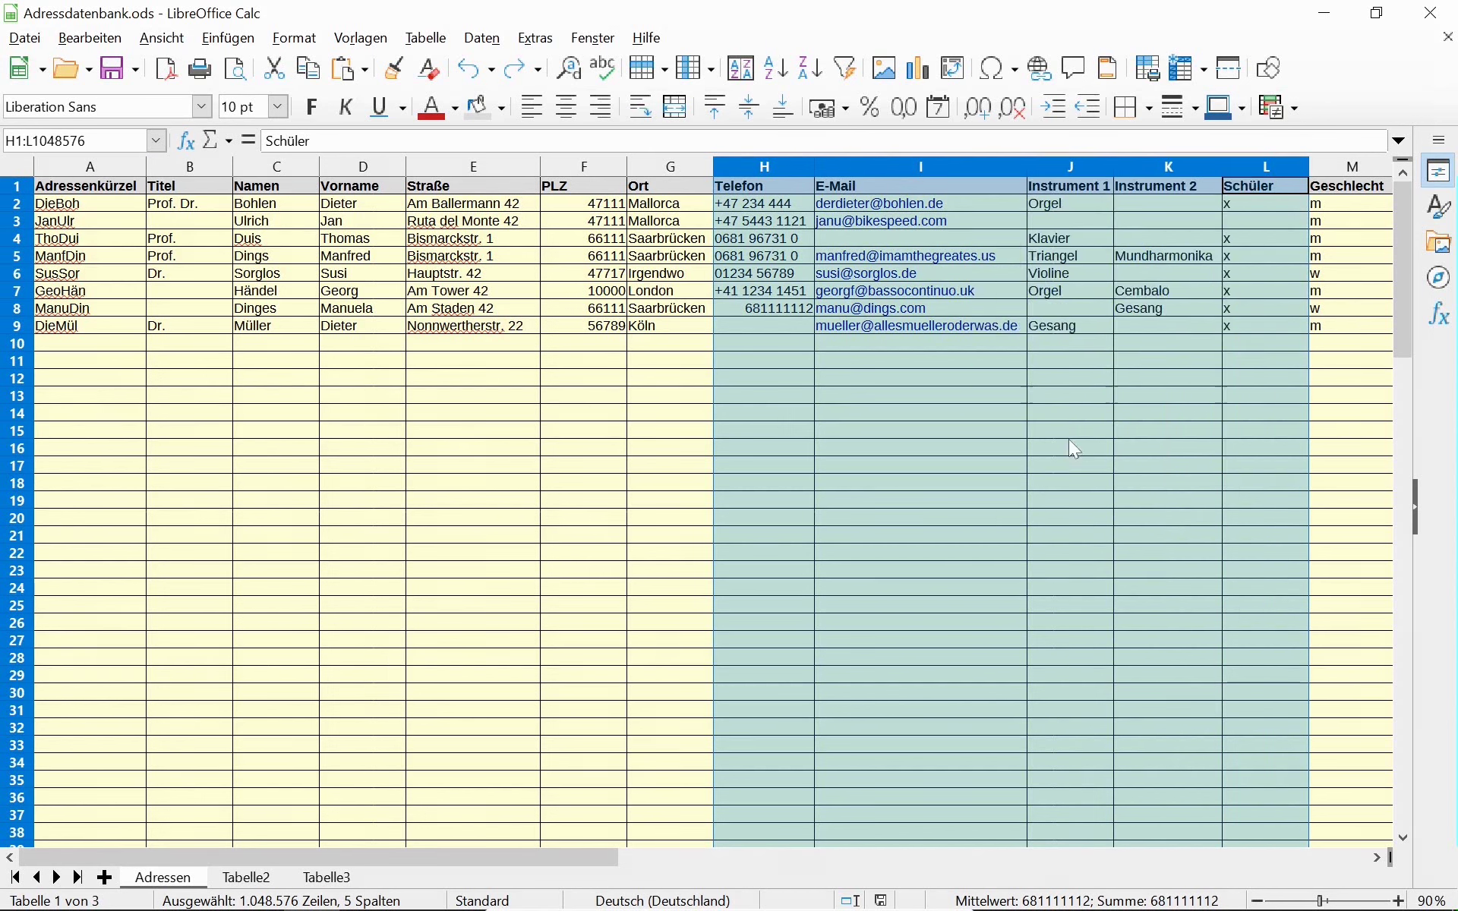
pyautogui.click(687, 164)
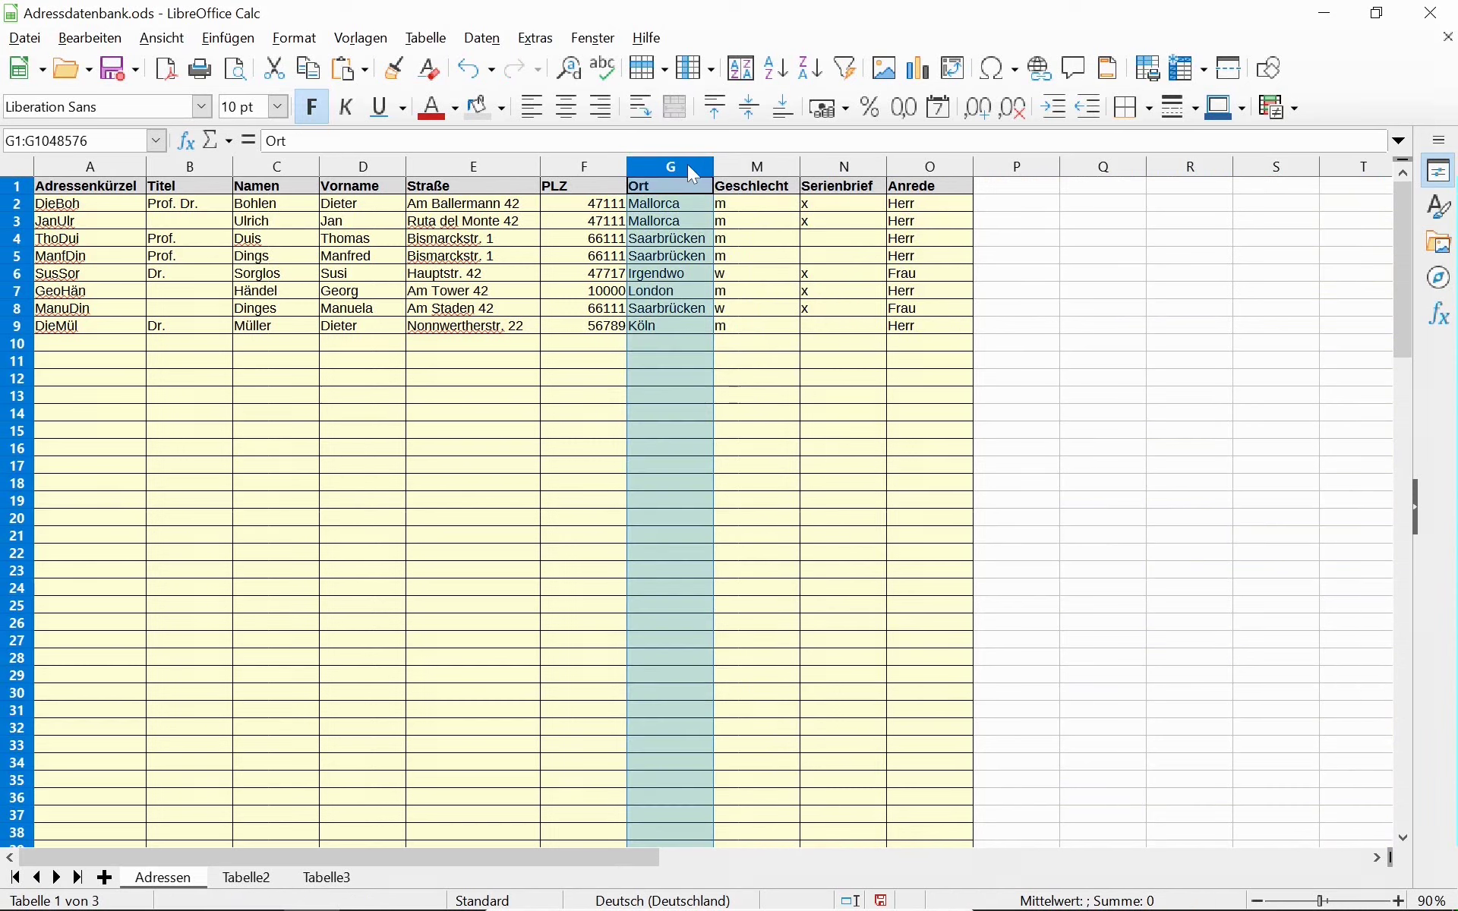
pyautogui.click(746, 162)
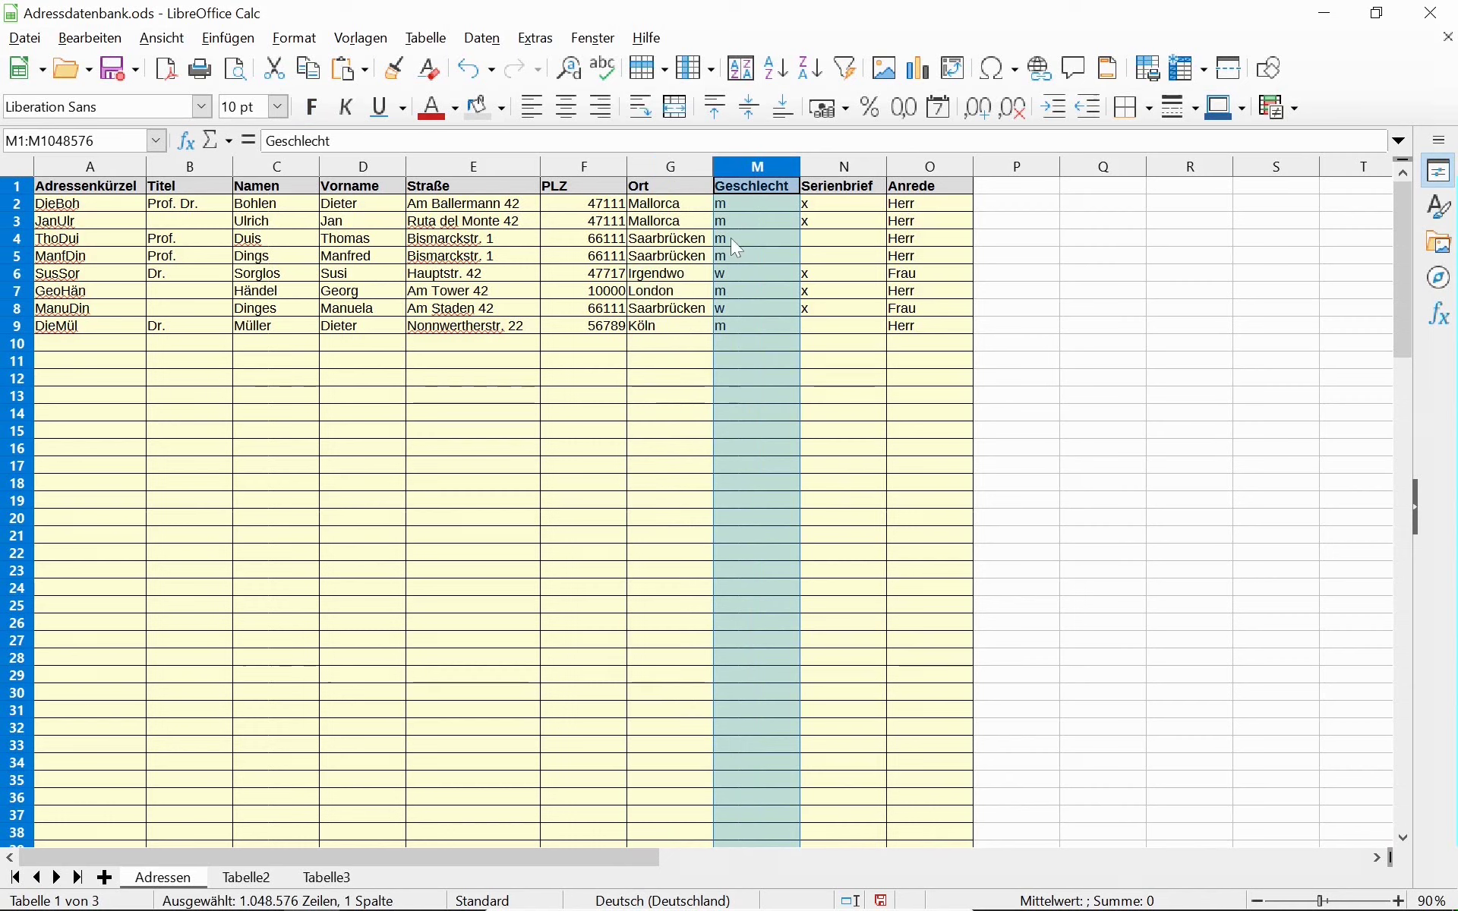
pyautogui.click(831, 170)
pyautogui.rightClick(835, 179)
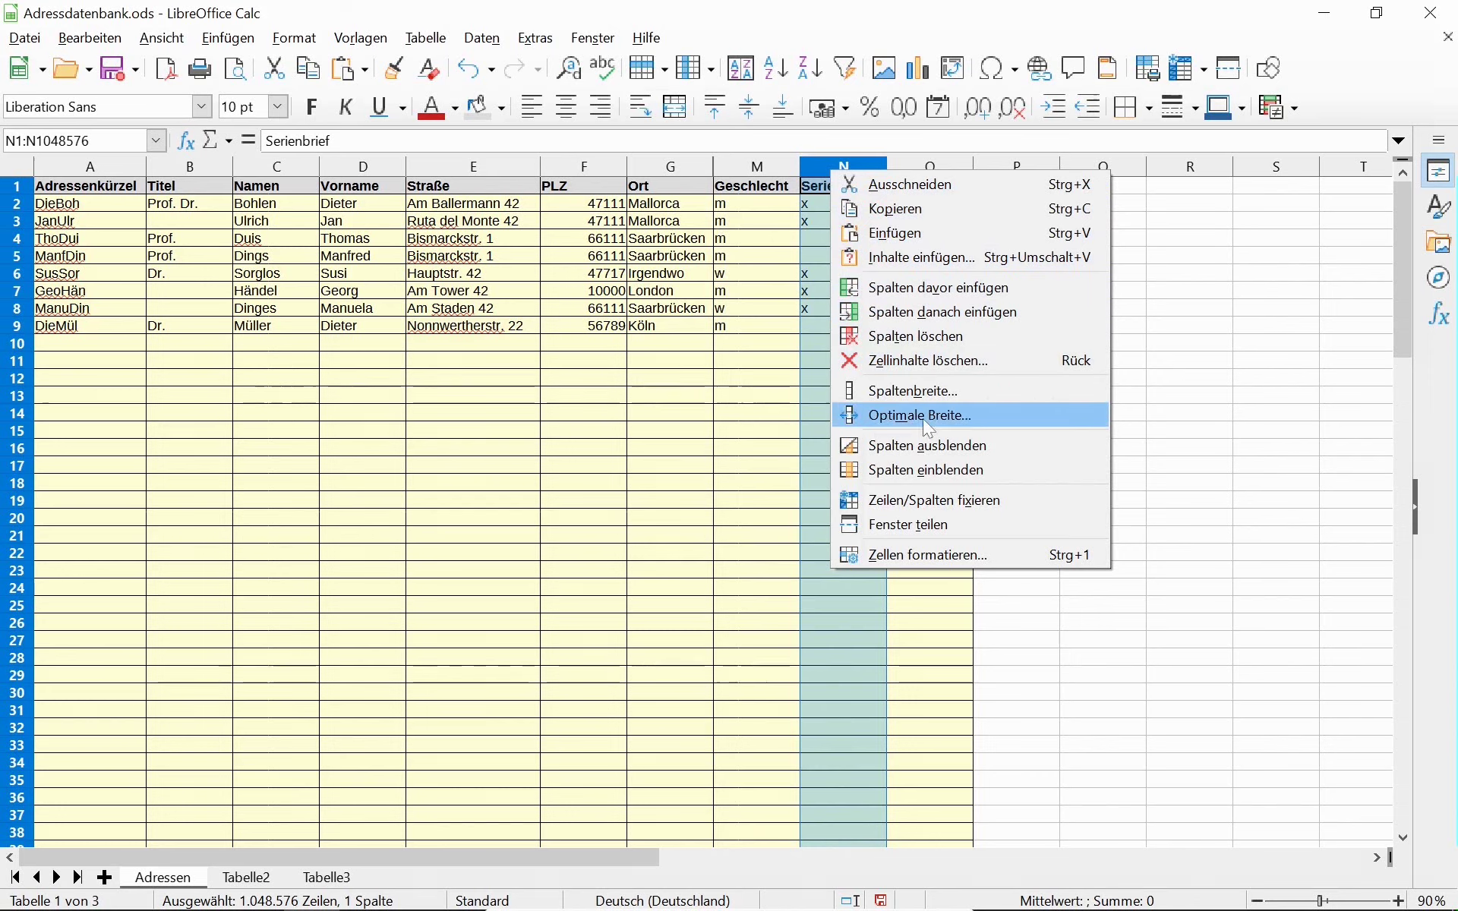
pyautogui.click(932, 447)
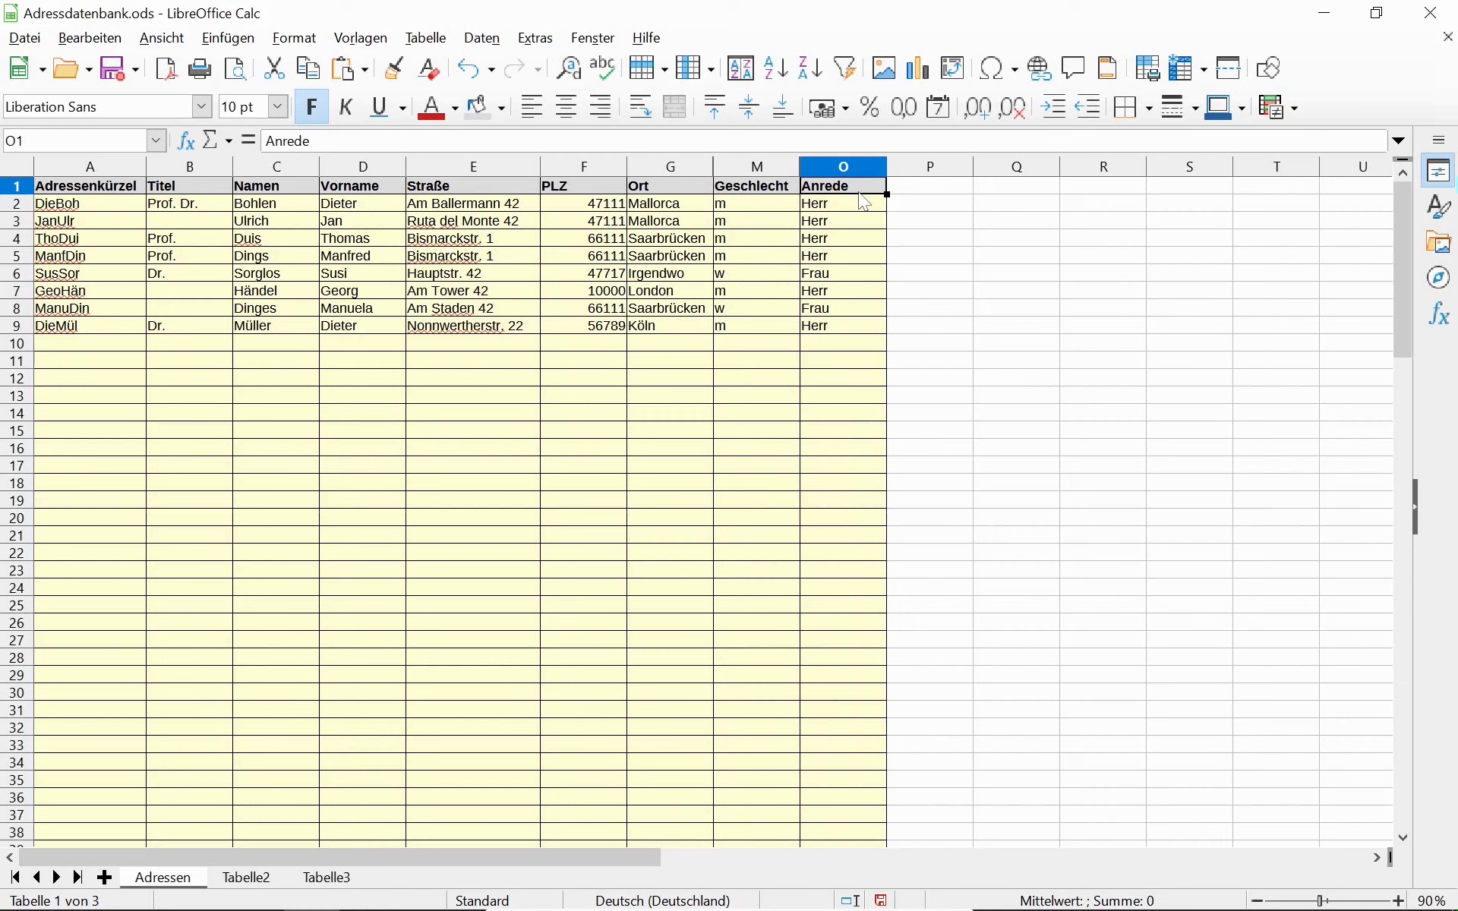
pyautogui.click(842, 167)
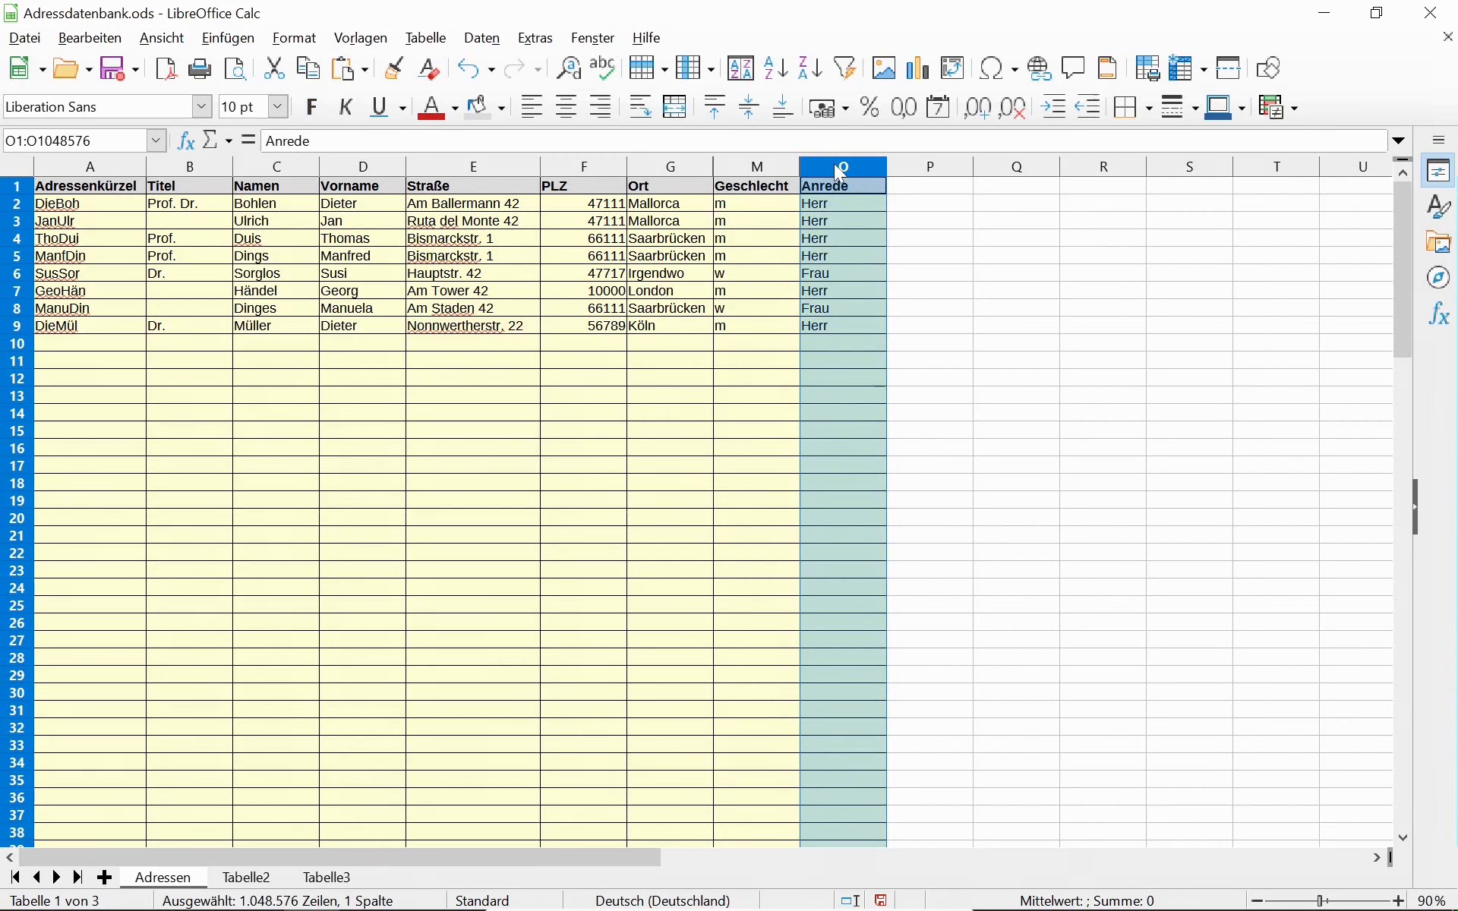
pyautogui.click(908, 171)
pyautogui.hotkey('ctrl', 'v')
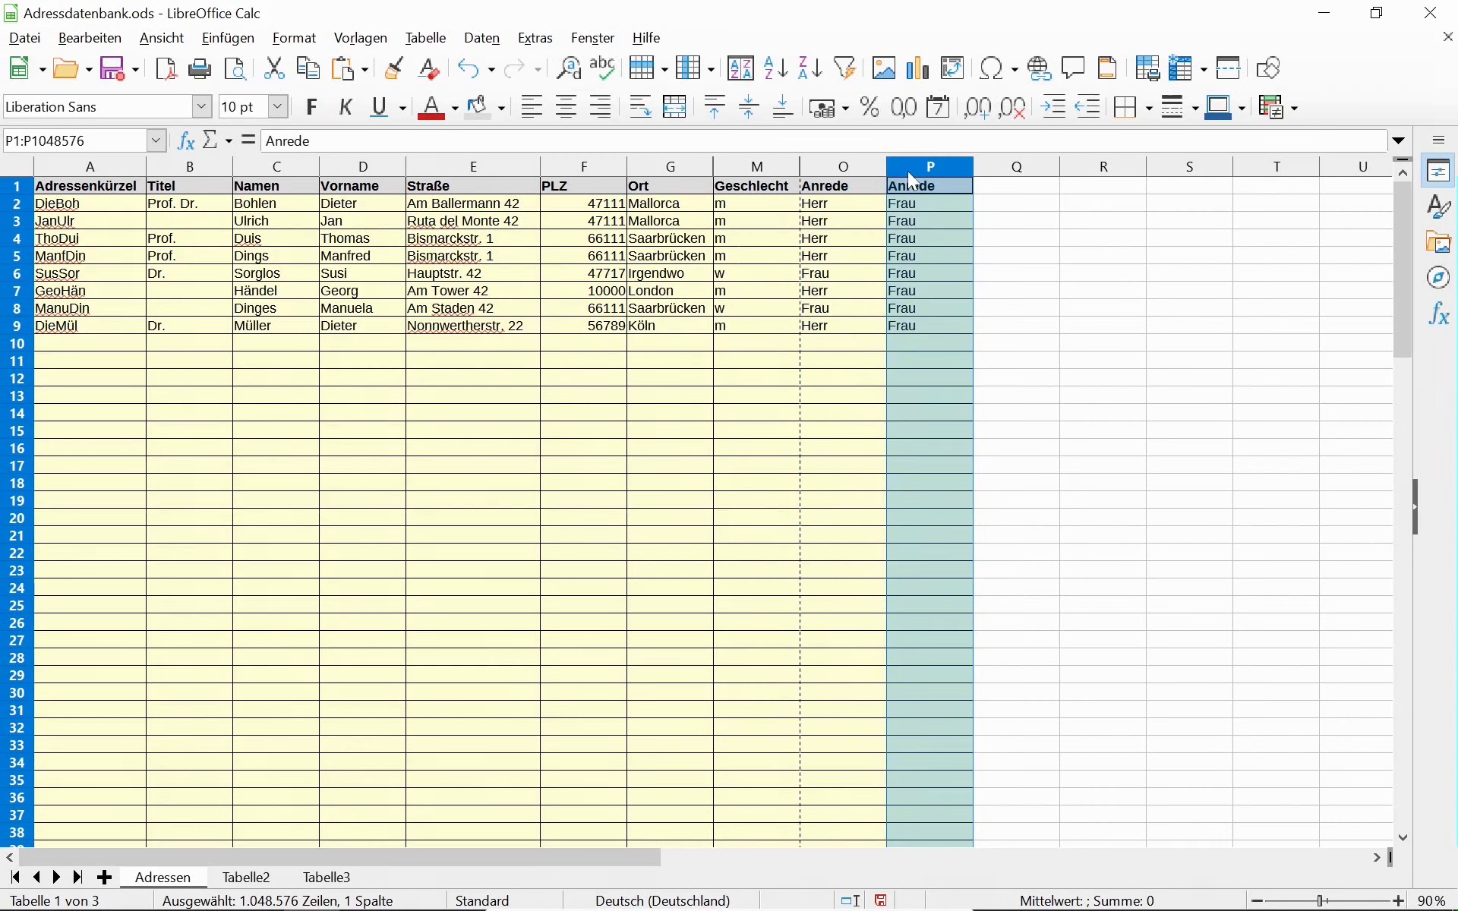
pyautogui.click(913, 193)
pyautogui.moveTo(912, 203); pyautogui.dragTo(907, 328)
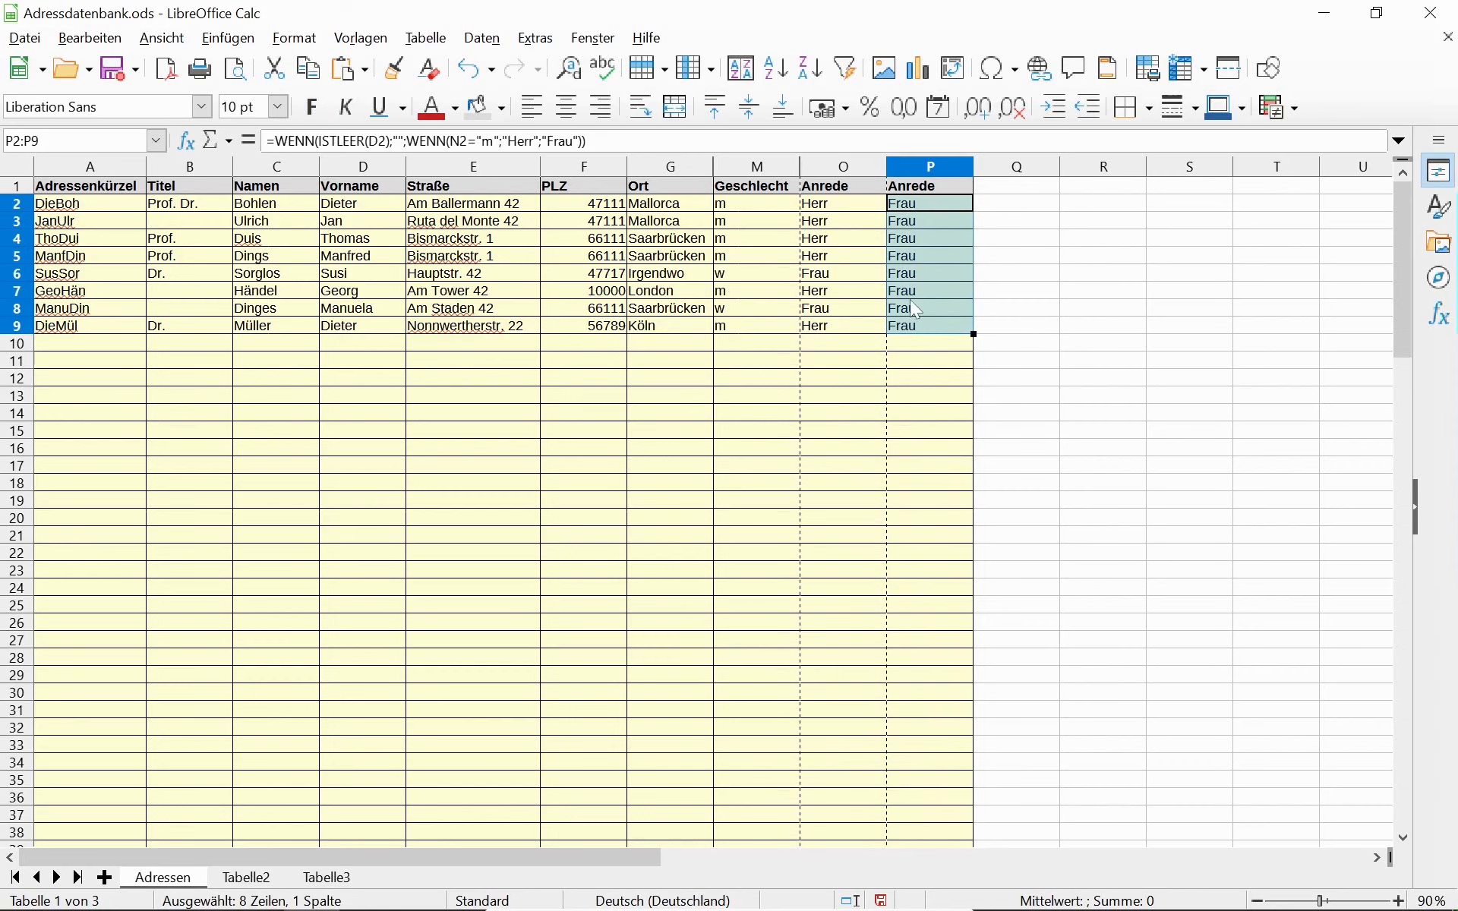
pyautogui.press('Delete')
pyautogui.click(941, 193)
pyautogui.press('Delete')
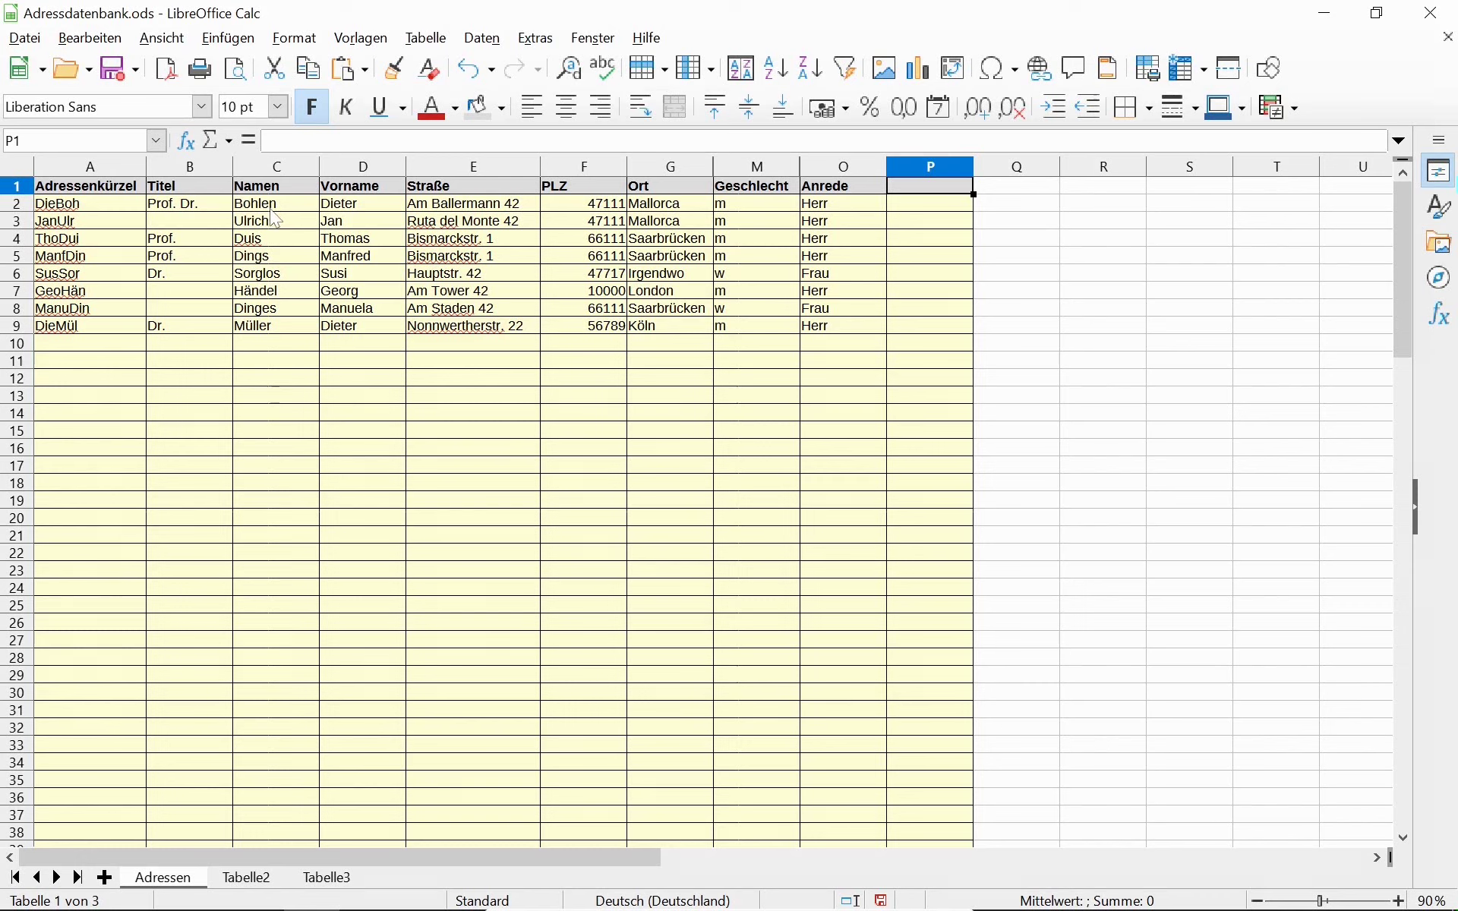
# Launch LibreOffice Writer by searching for 'writ'.
pyautogui.press('super')
pyautogui.write('writ')
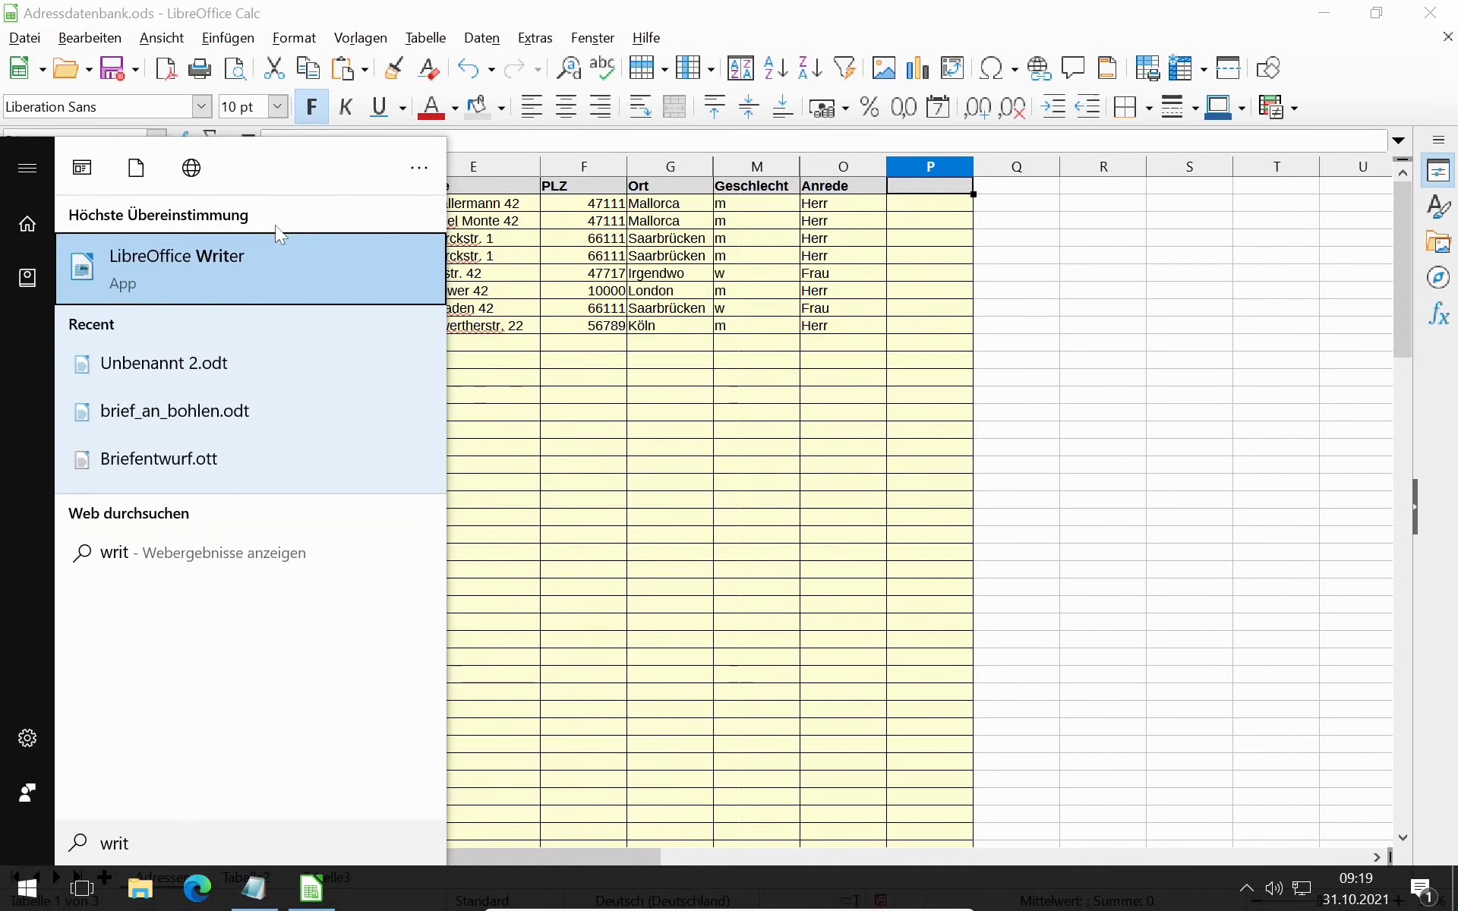
pyautogui.press('Return')
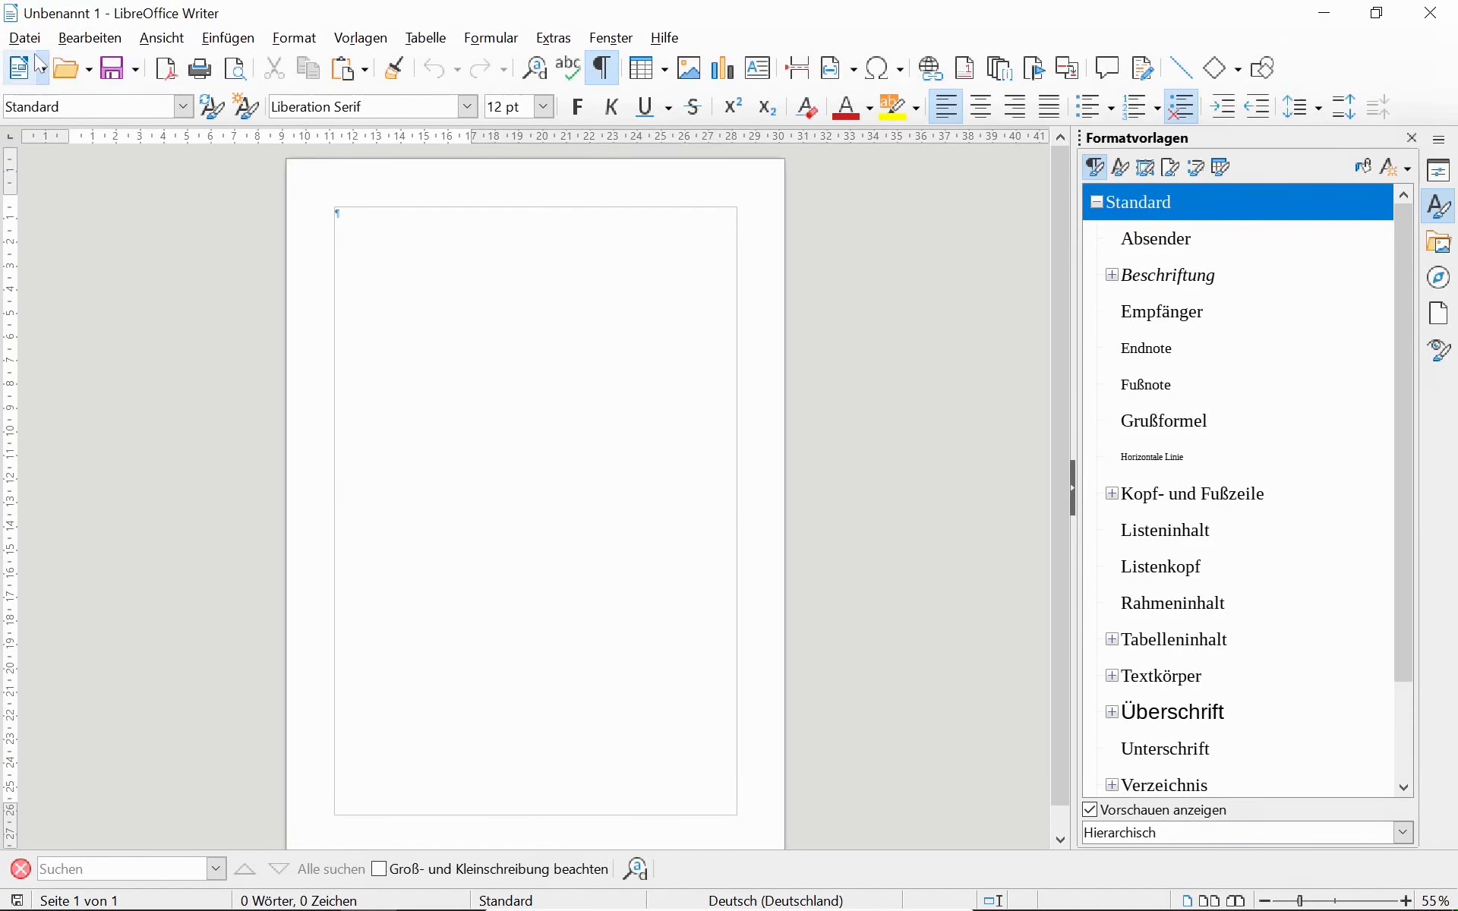
# Create a new letter from the Briefentwurf template and select its Empfänger placeholder.
pyautogui.click(33, 43)
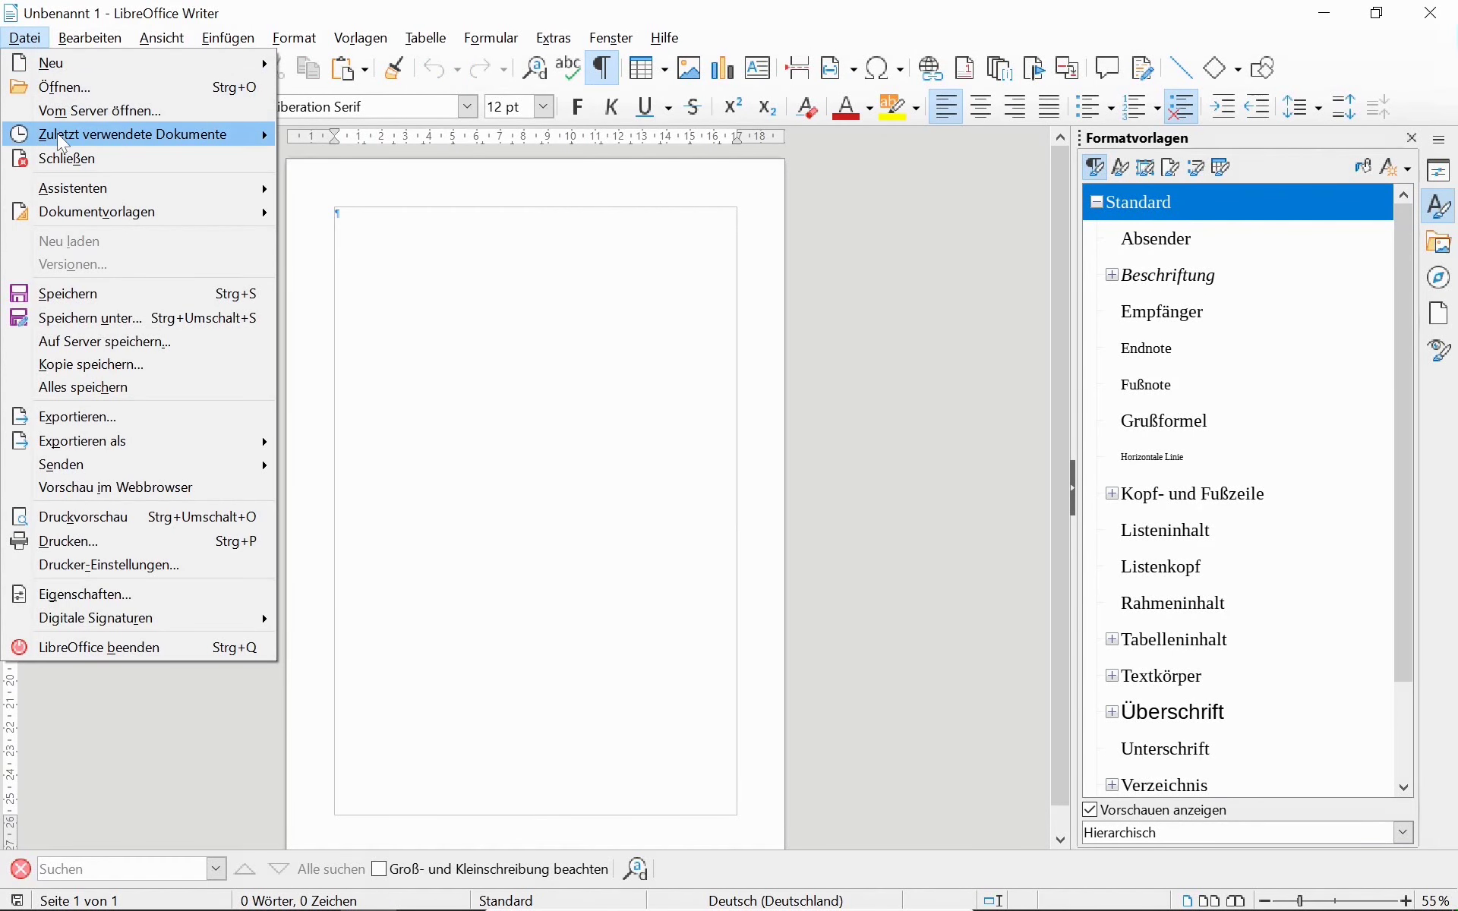
pyautogui.moveTo(129, 135)
pyautogui.press('Left')
pyautogui.press('Up')
pyautogui.press('Up')
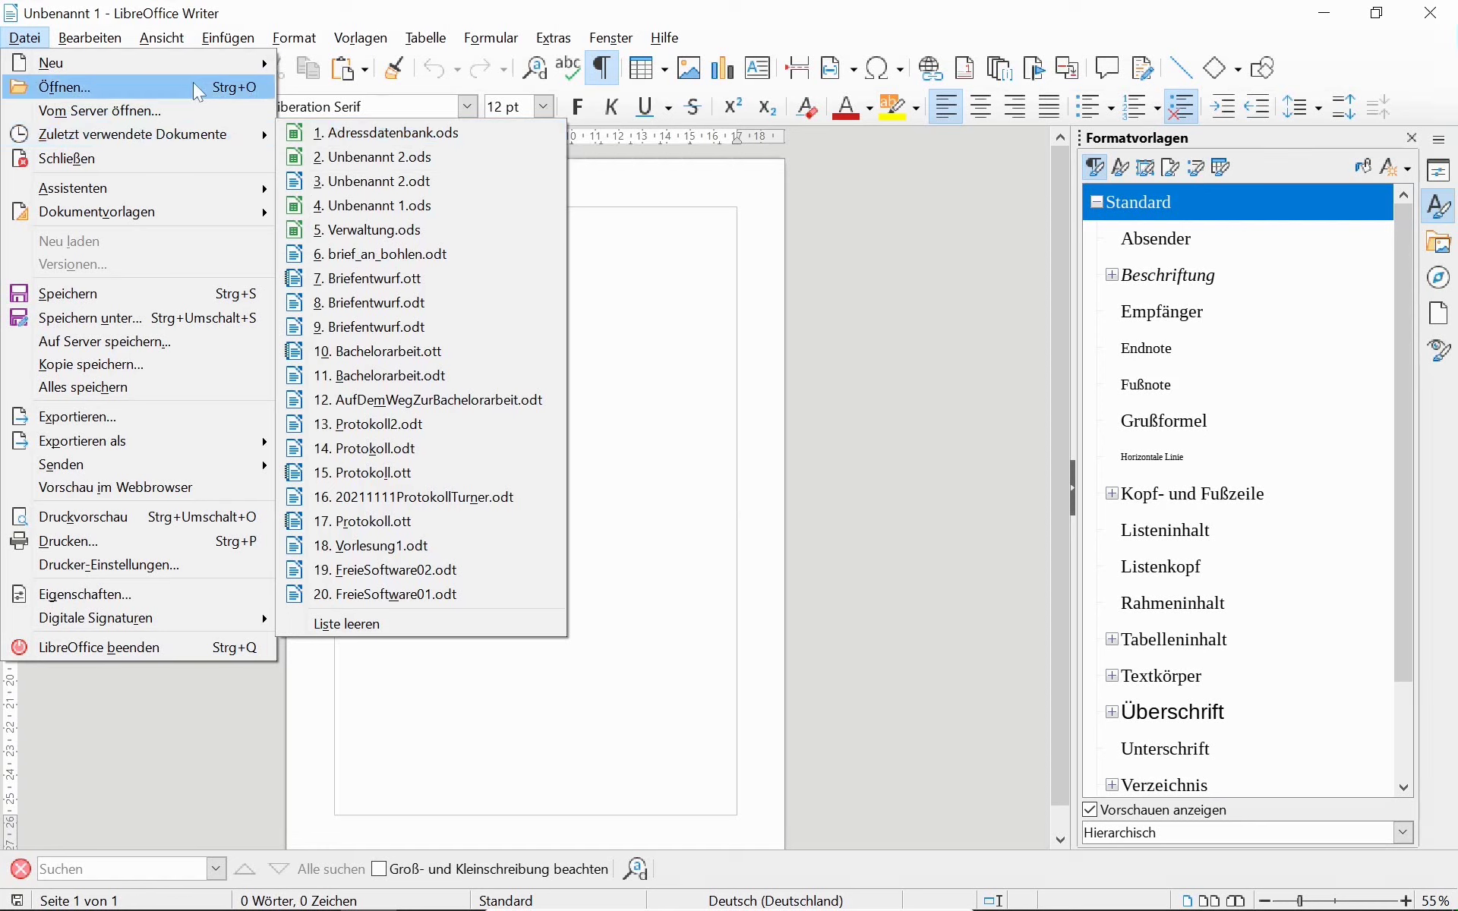
pyautogui.press('Up')
pyautogui.press('Right')
pyautogui.press('Down')
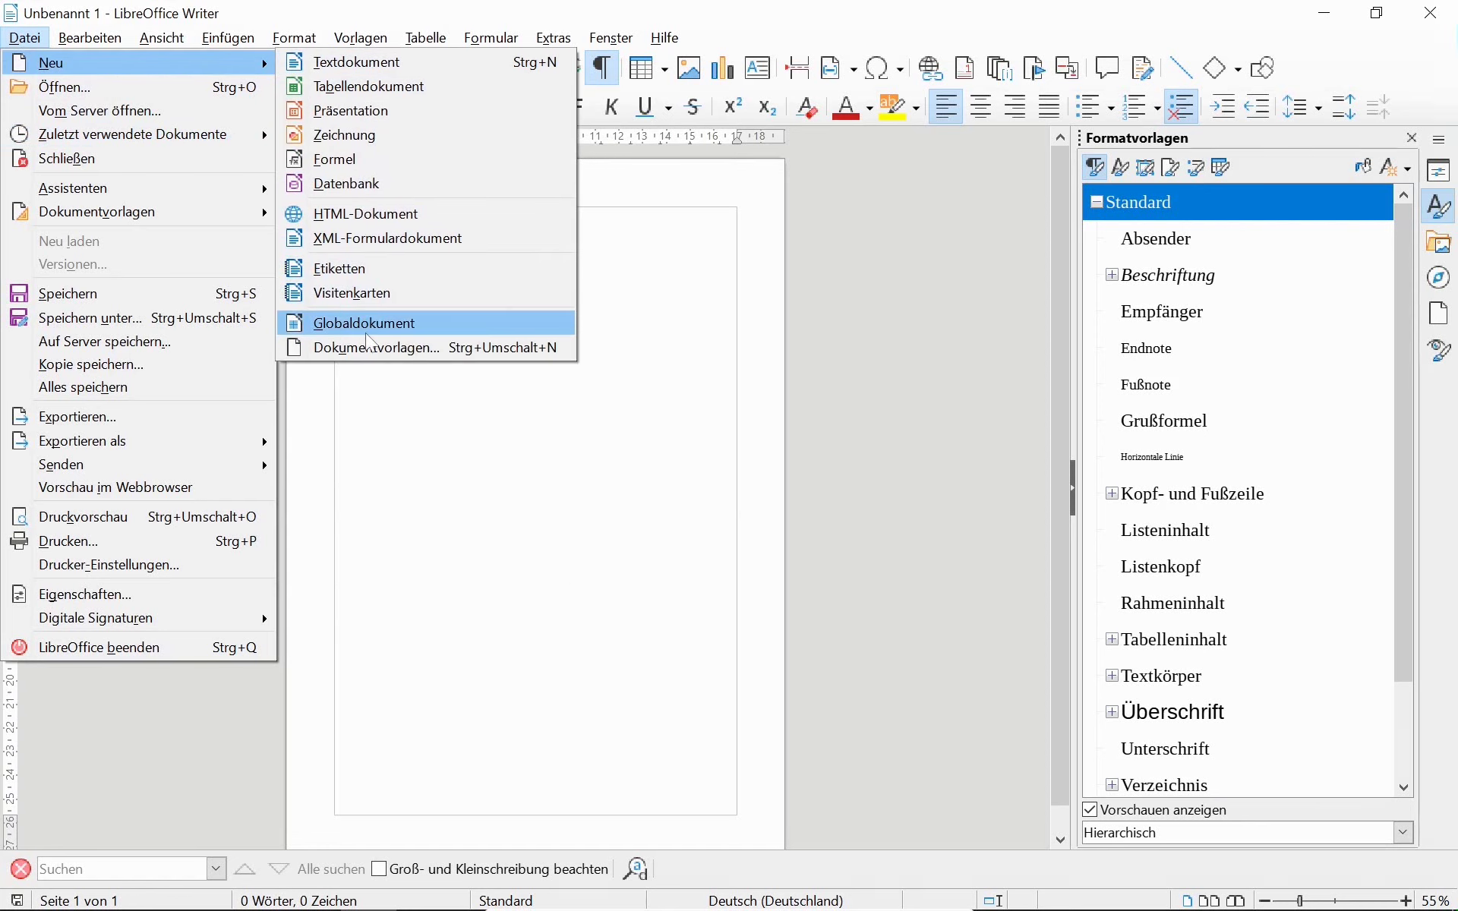
pyautogui.click(366, 341)
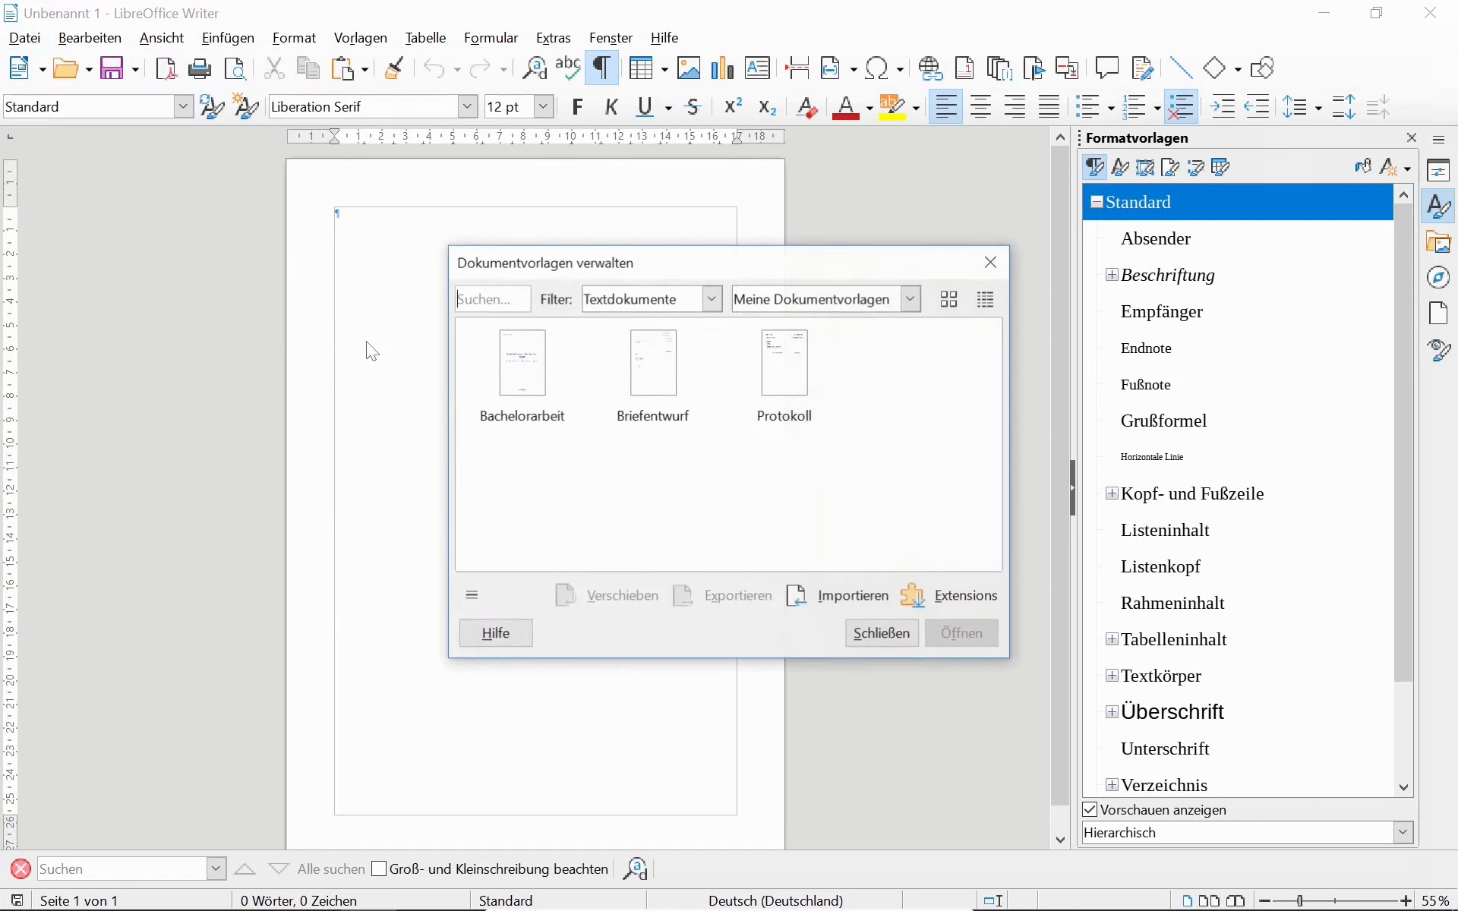
pyautogui.doubleClick(666, 373)
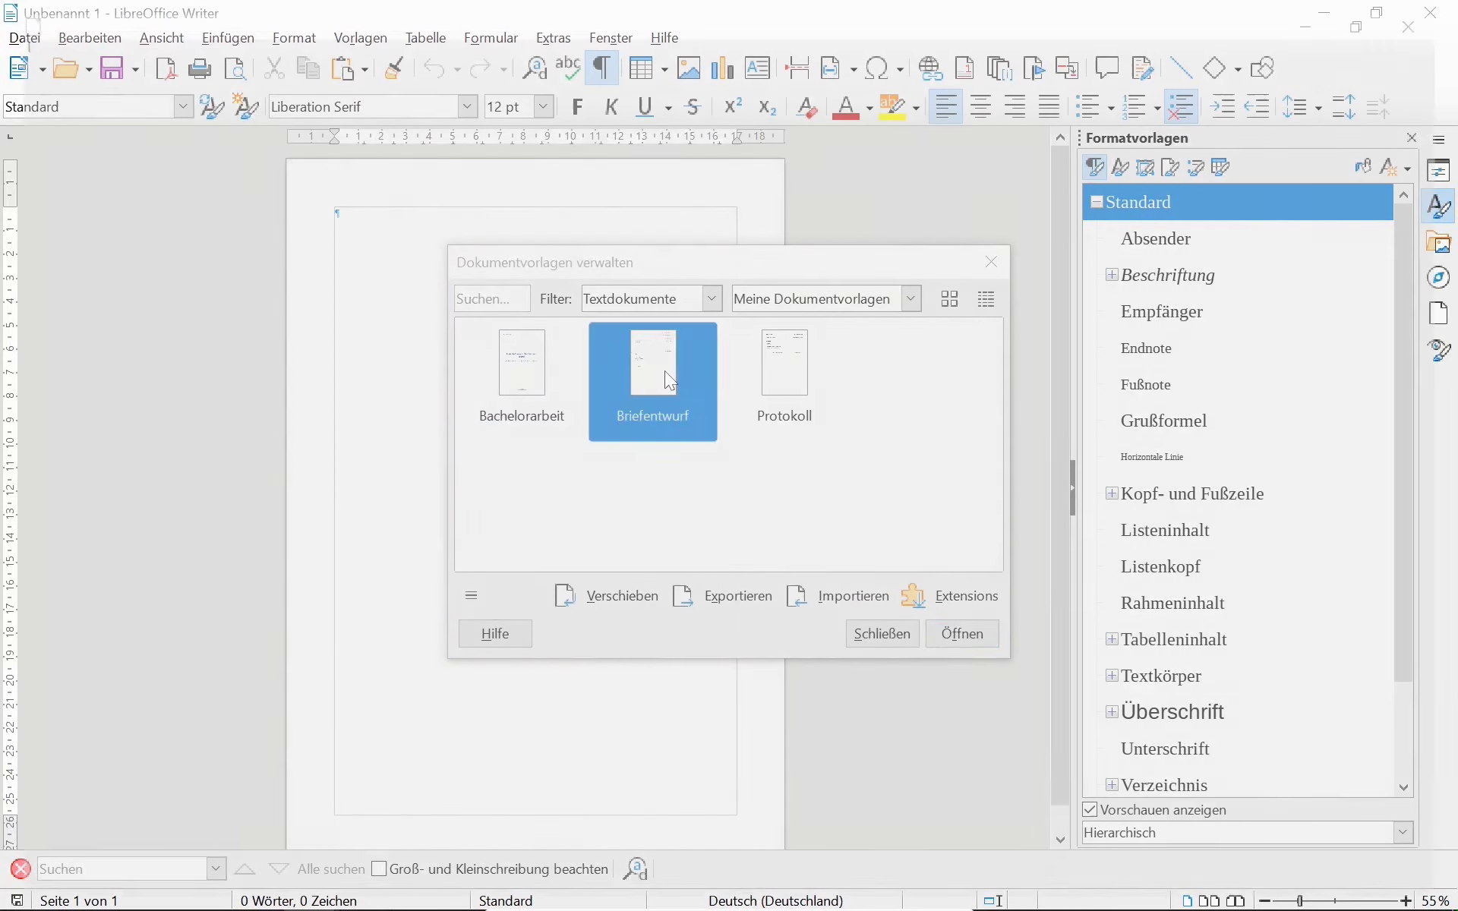
pyautogui.doubleClick(360, 294)
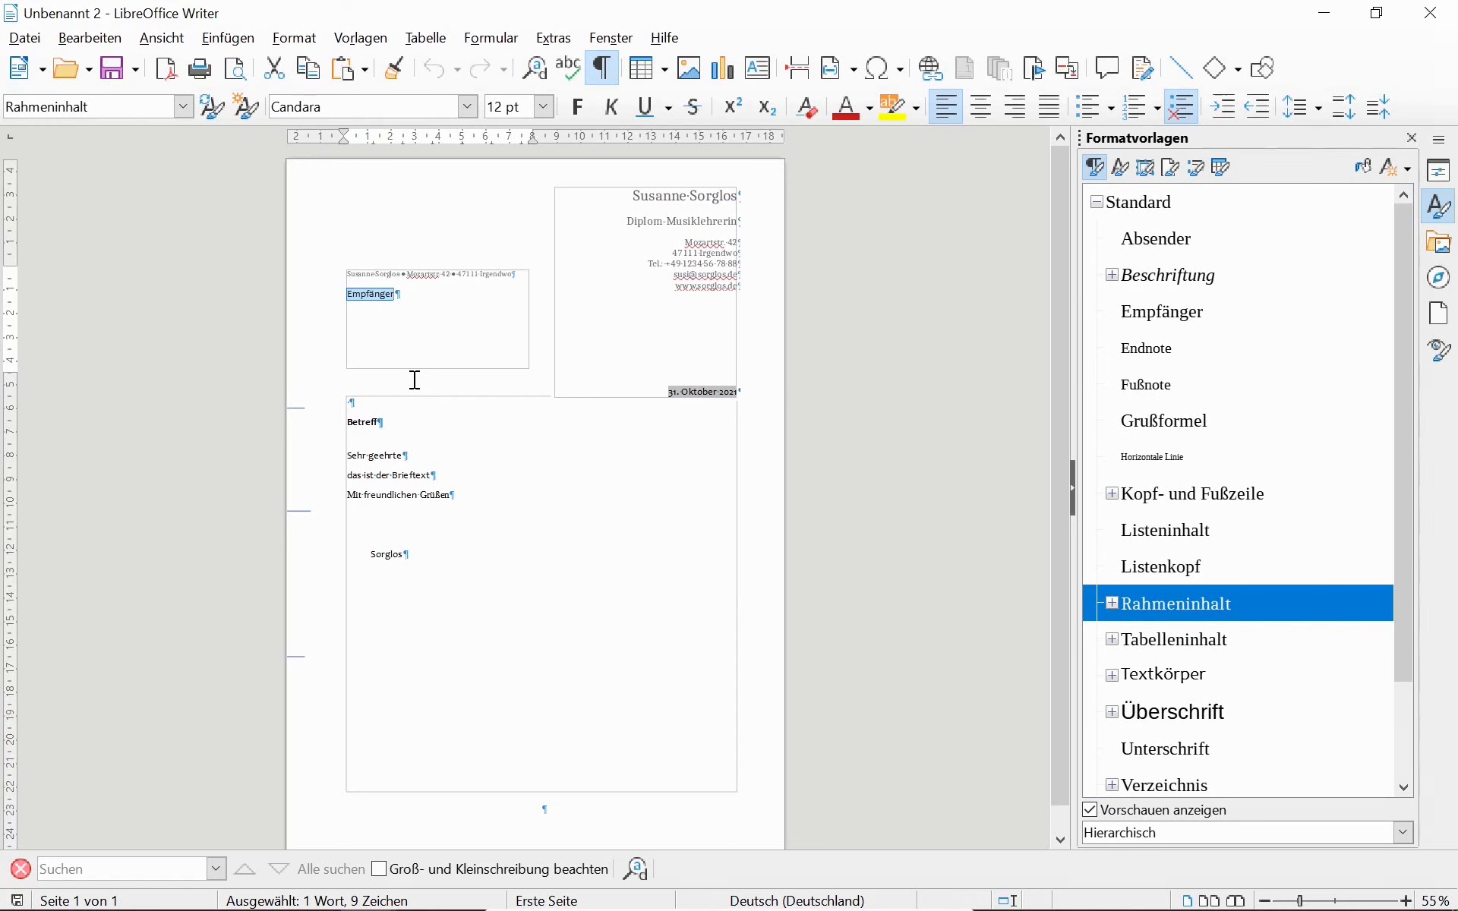
# Switch back to the Adressdatenbank.ods spreadsheet in Calc.
pyautogui.hotkey('alt', 'Tab')
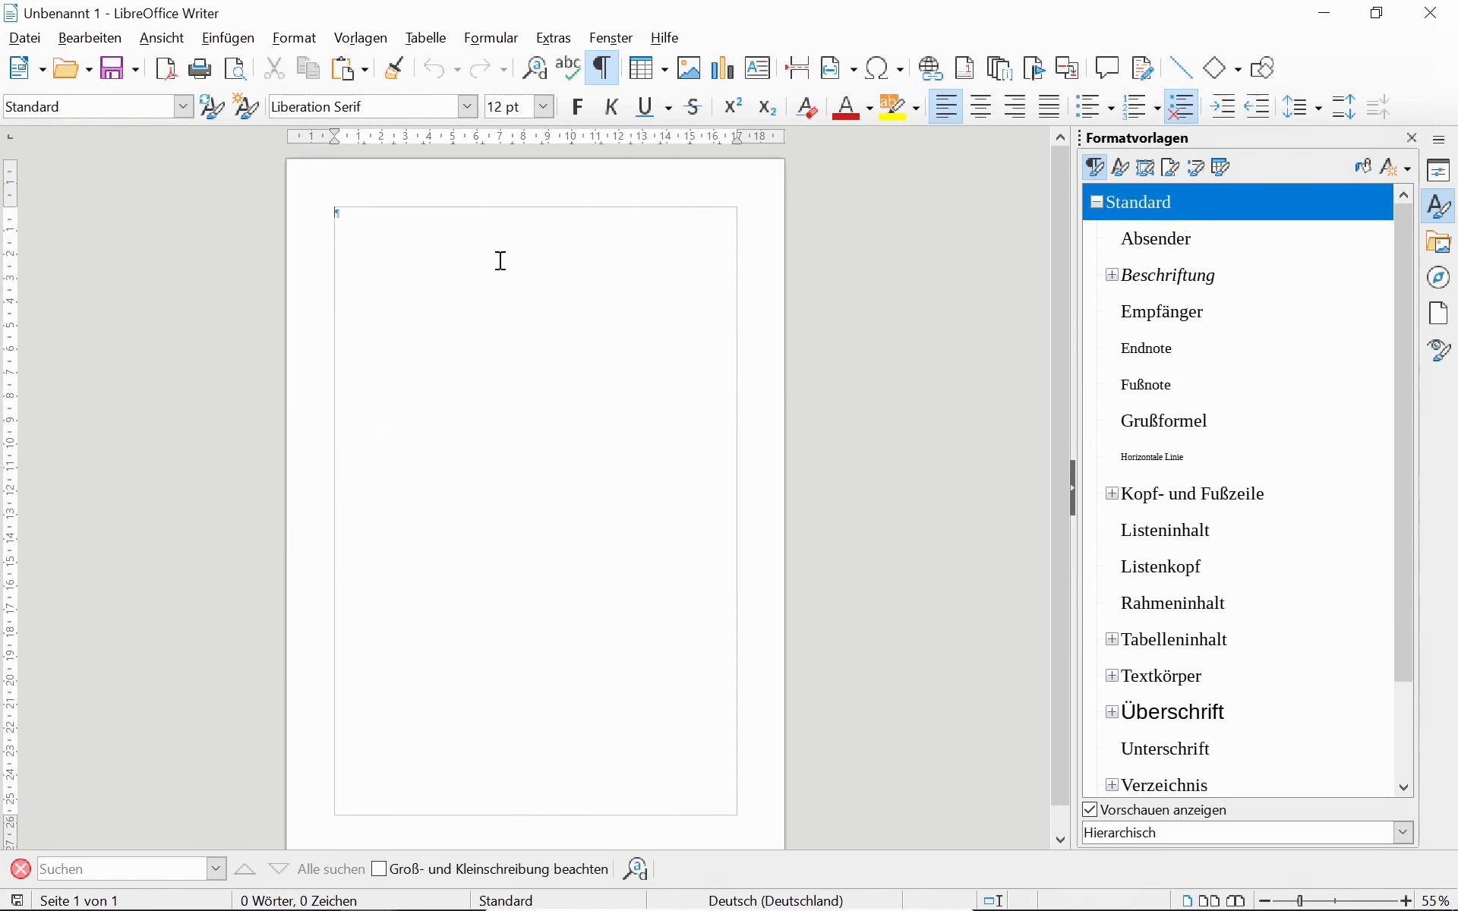
pyautogui.hotkey('alt', 'Tab')
pyautogui.press('Tab')
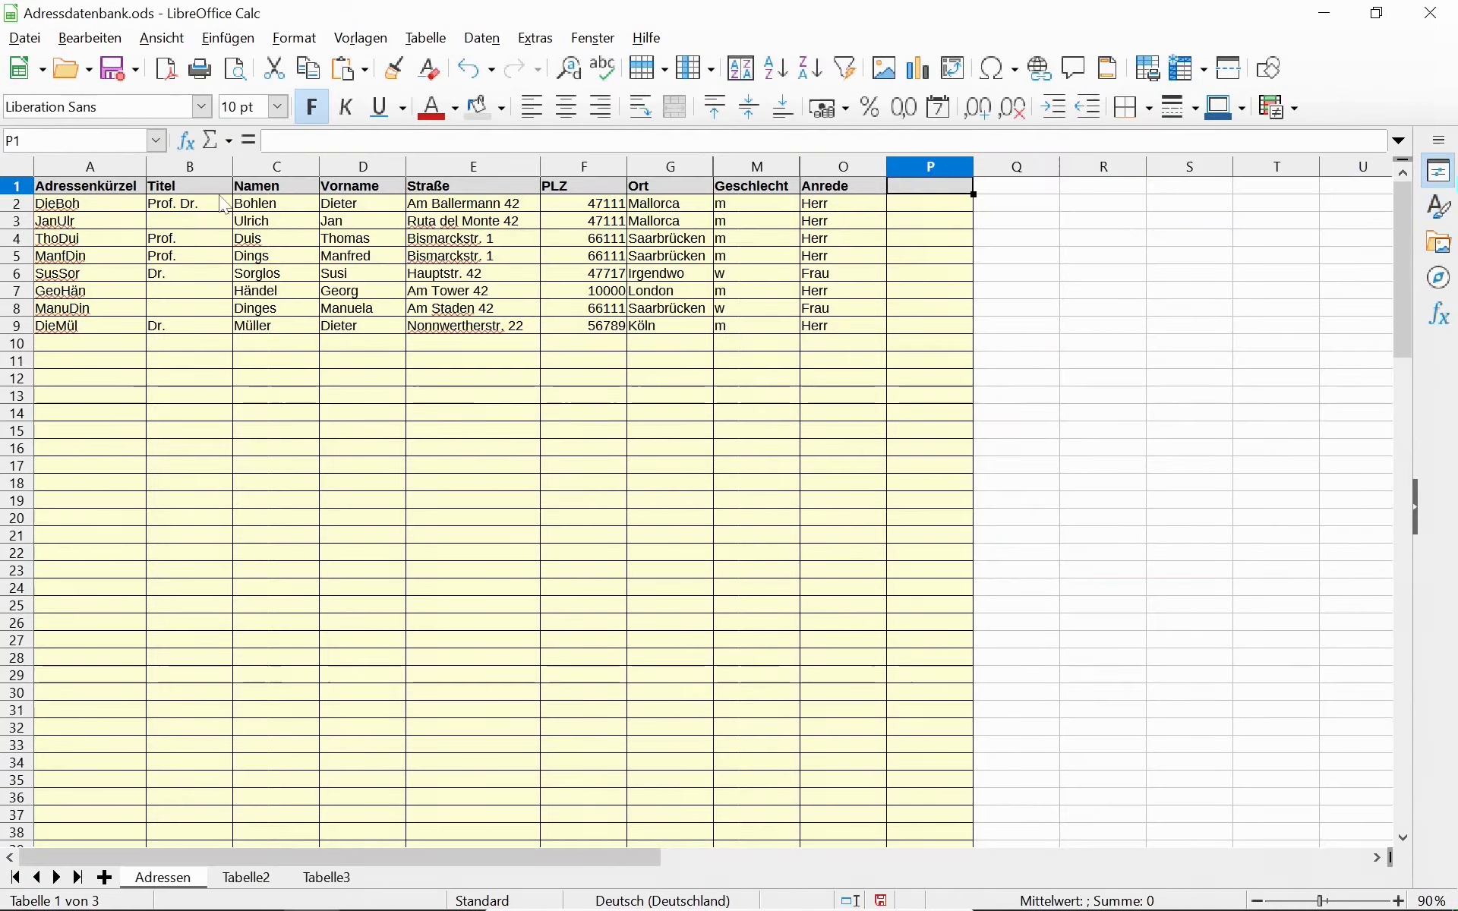
# Select and copy the first address row B2:G2, from title to town.
pyautogui.click(197, 206)
pyautogui.moveTo(196, 204); pyautogui.dragTo(644, 216)
pyautogui.hotkey('alt', 'Tab')
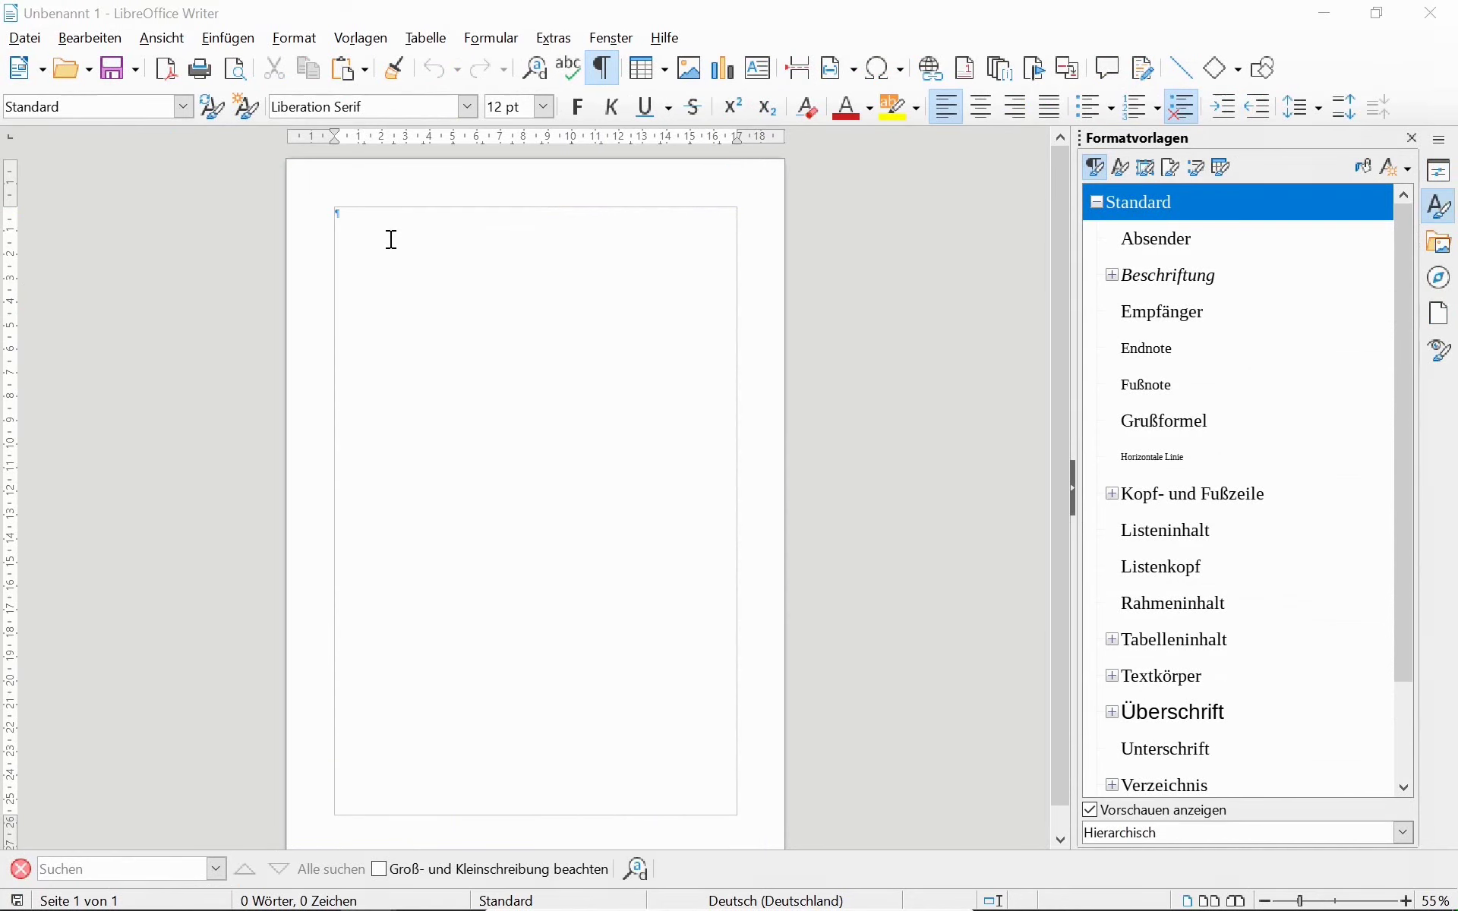
# Try pasting the address into the letter's Empfänger field, then return to Calc cell P2.
pyautogui.hotkey('alt', 'Tab')
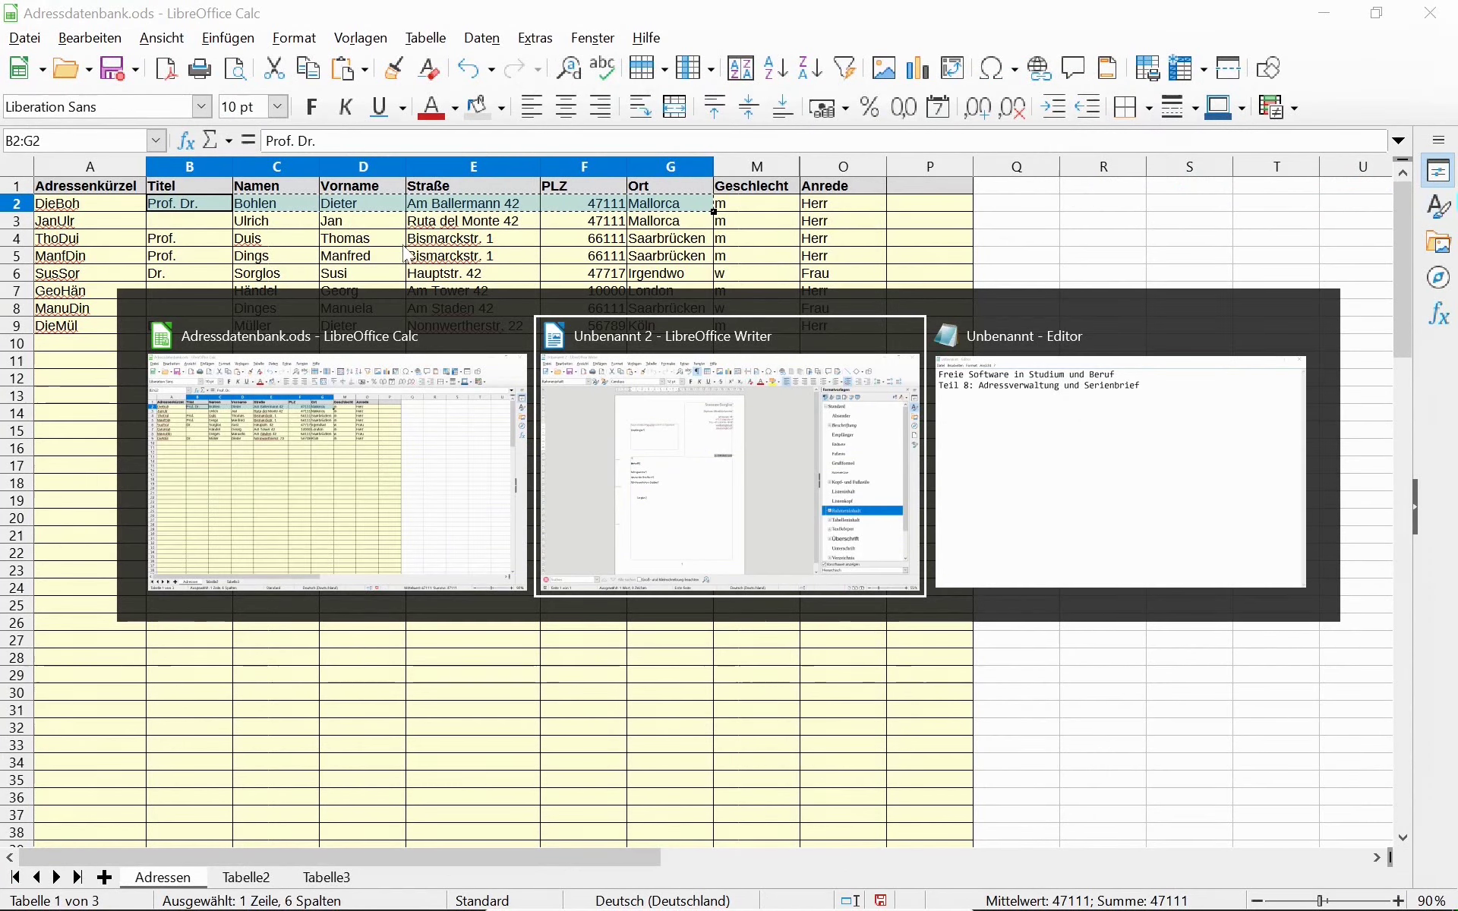
pyautogui.hotkey('ctrl', 'v')
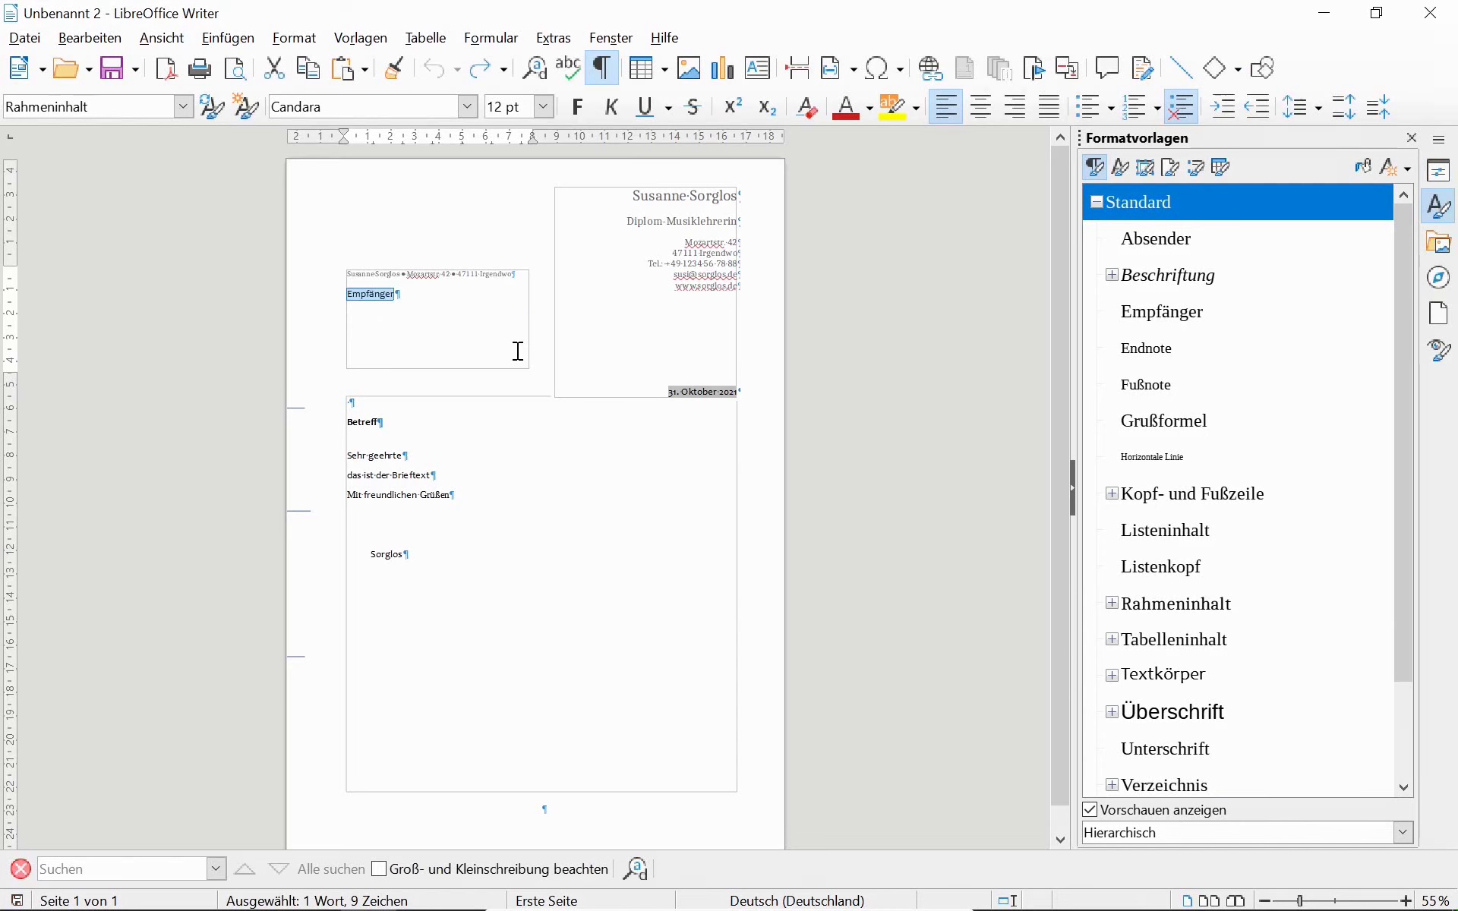
pyautogui.hotkey('alt', 'Tab')
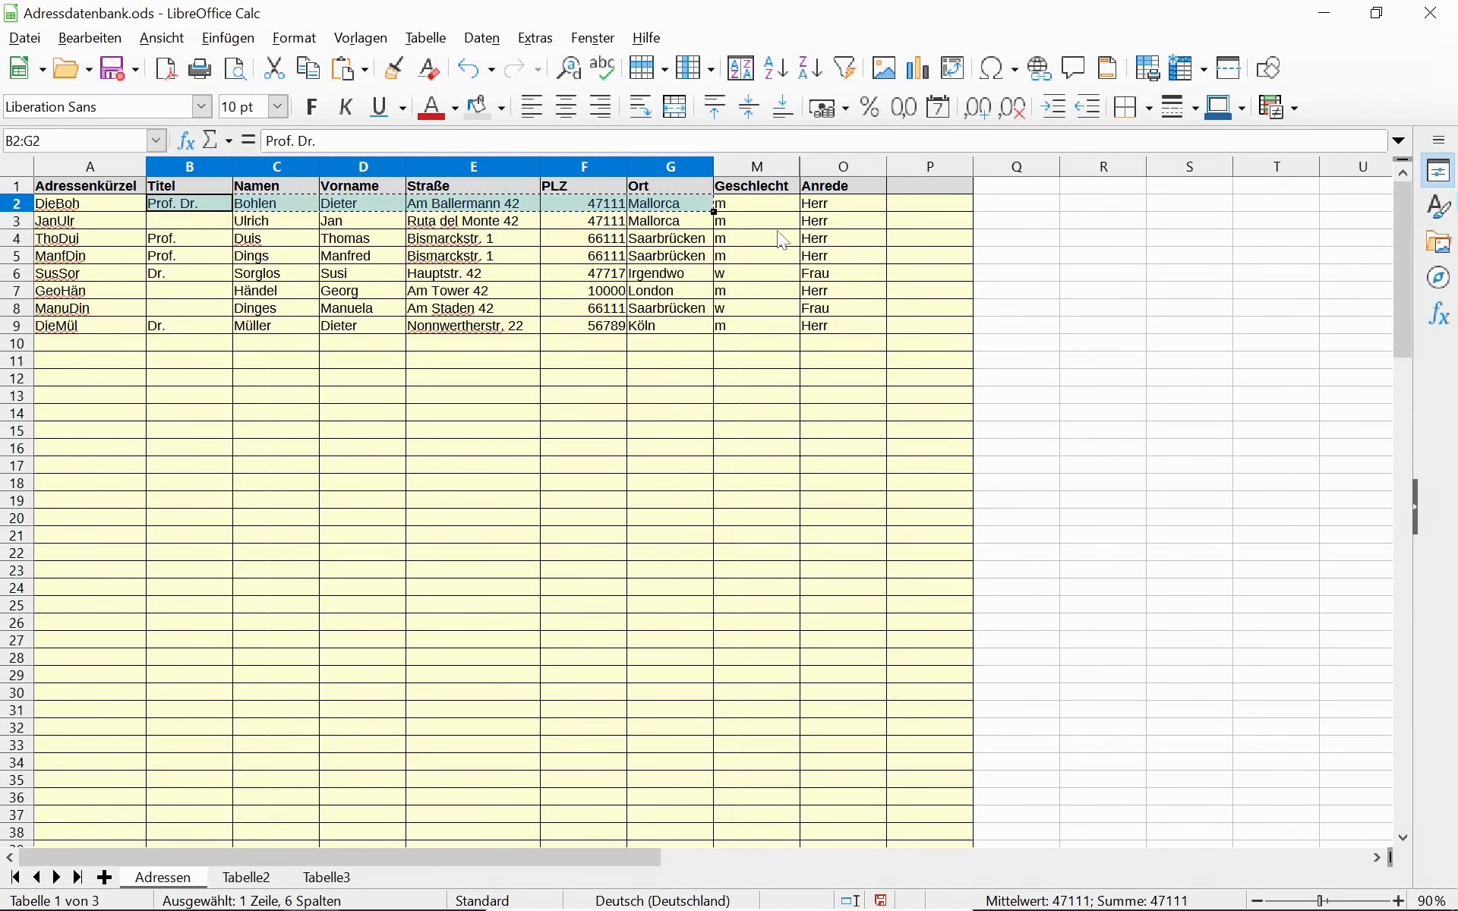
pyautogui.hotkey('alt', 'Tab')
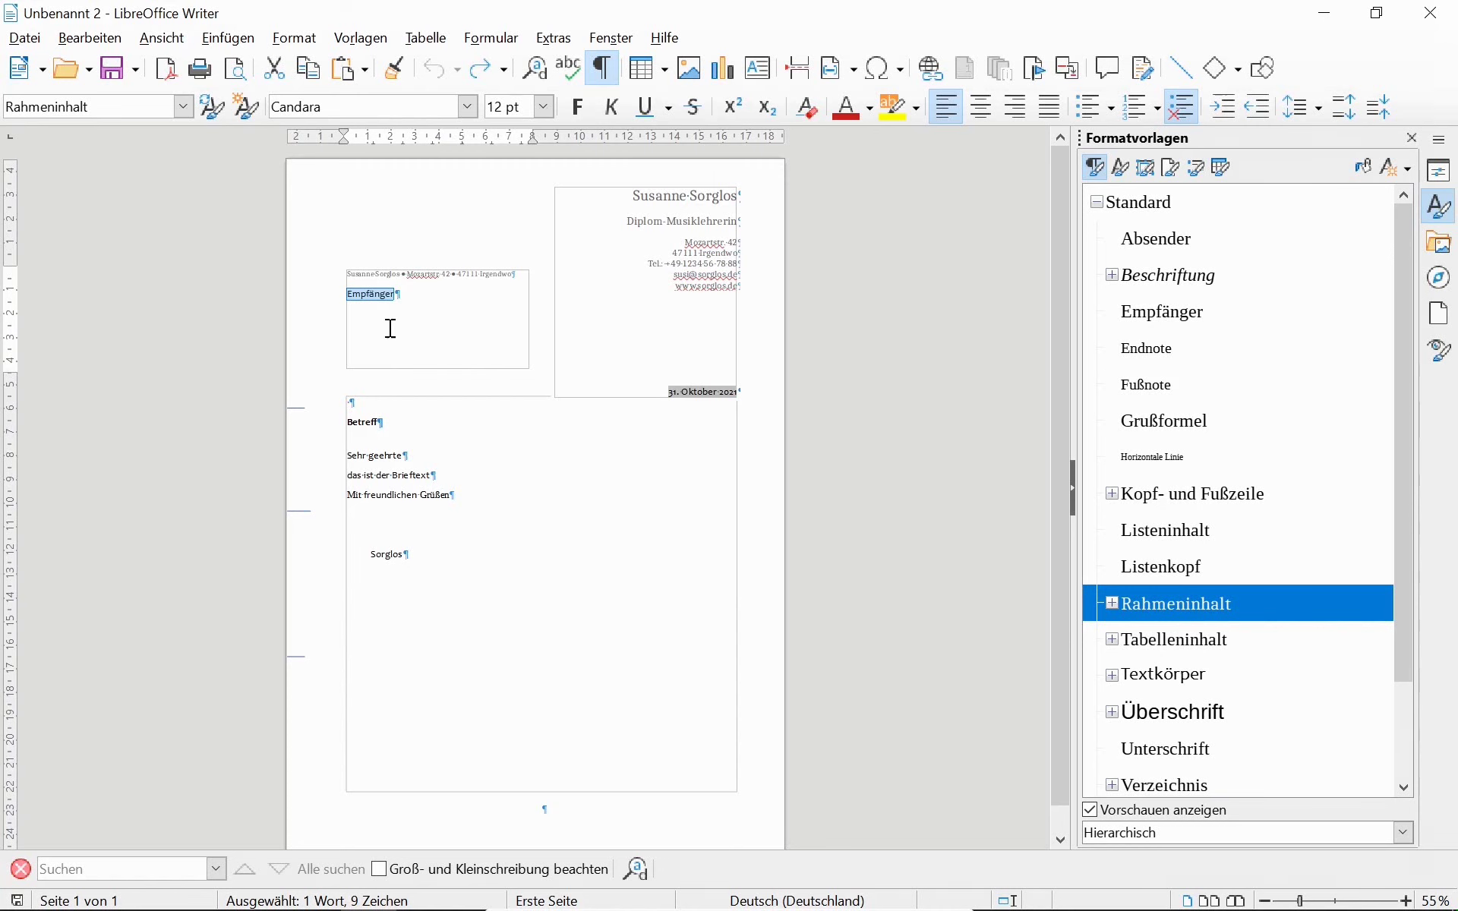
pyautogui.hotkey('alt', 'Tab')
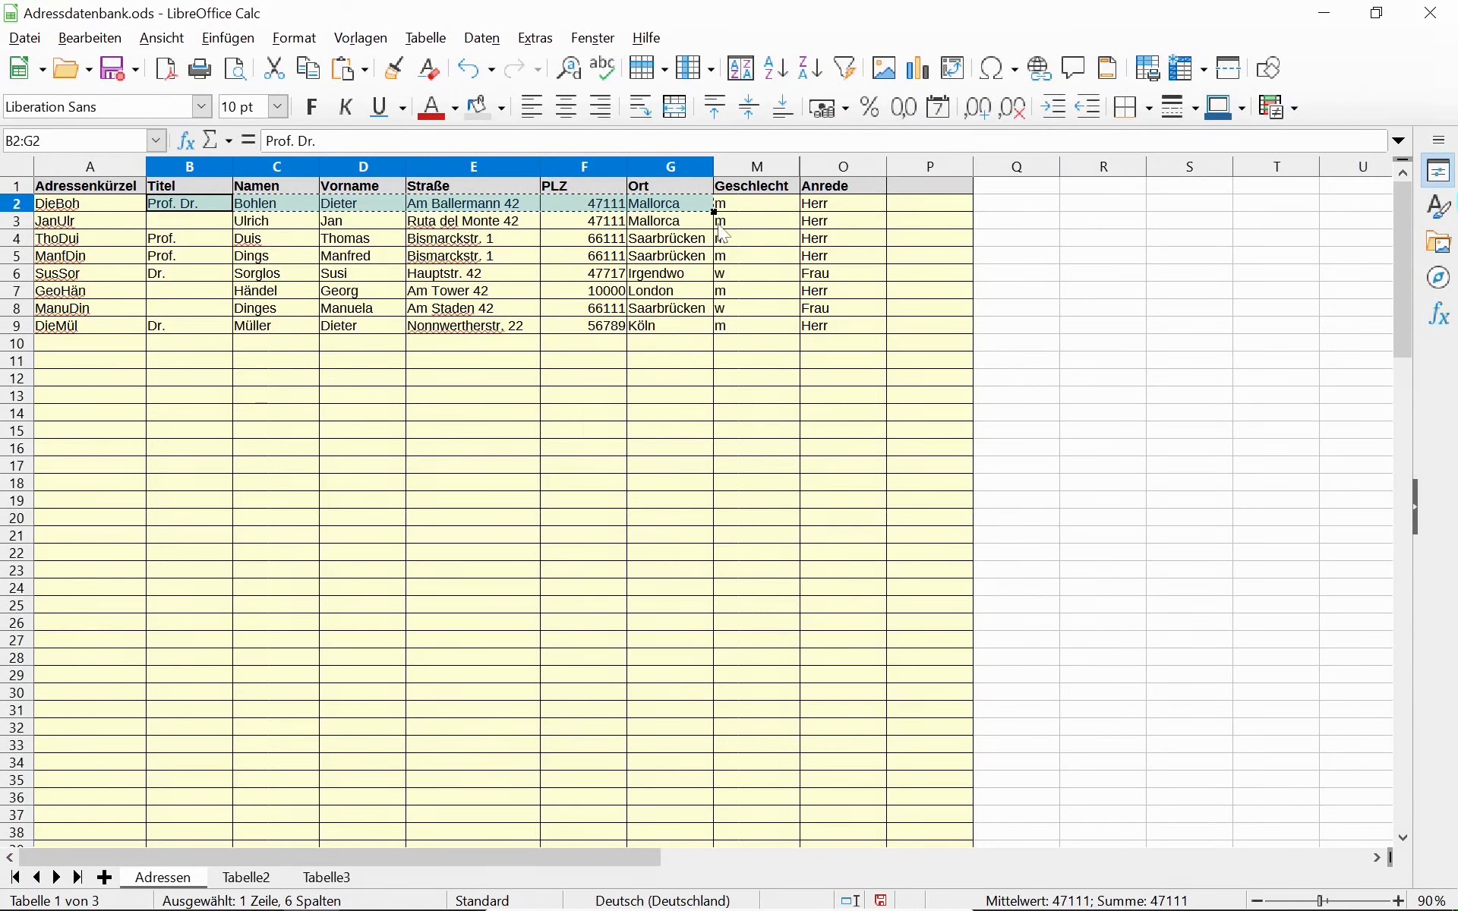
pyautogui.click(907, 204)
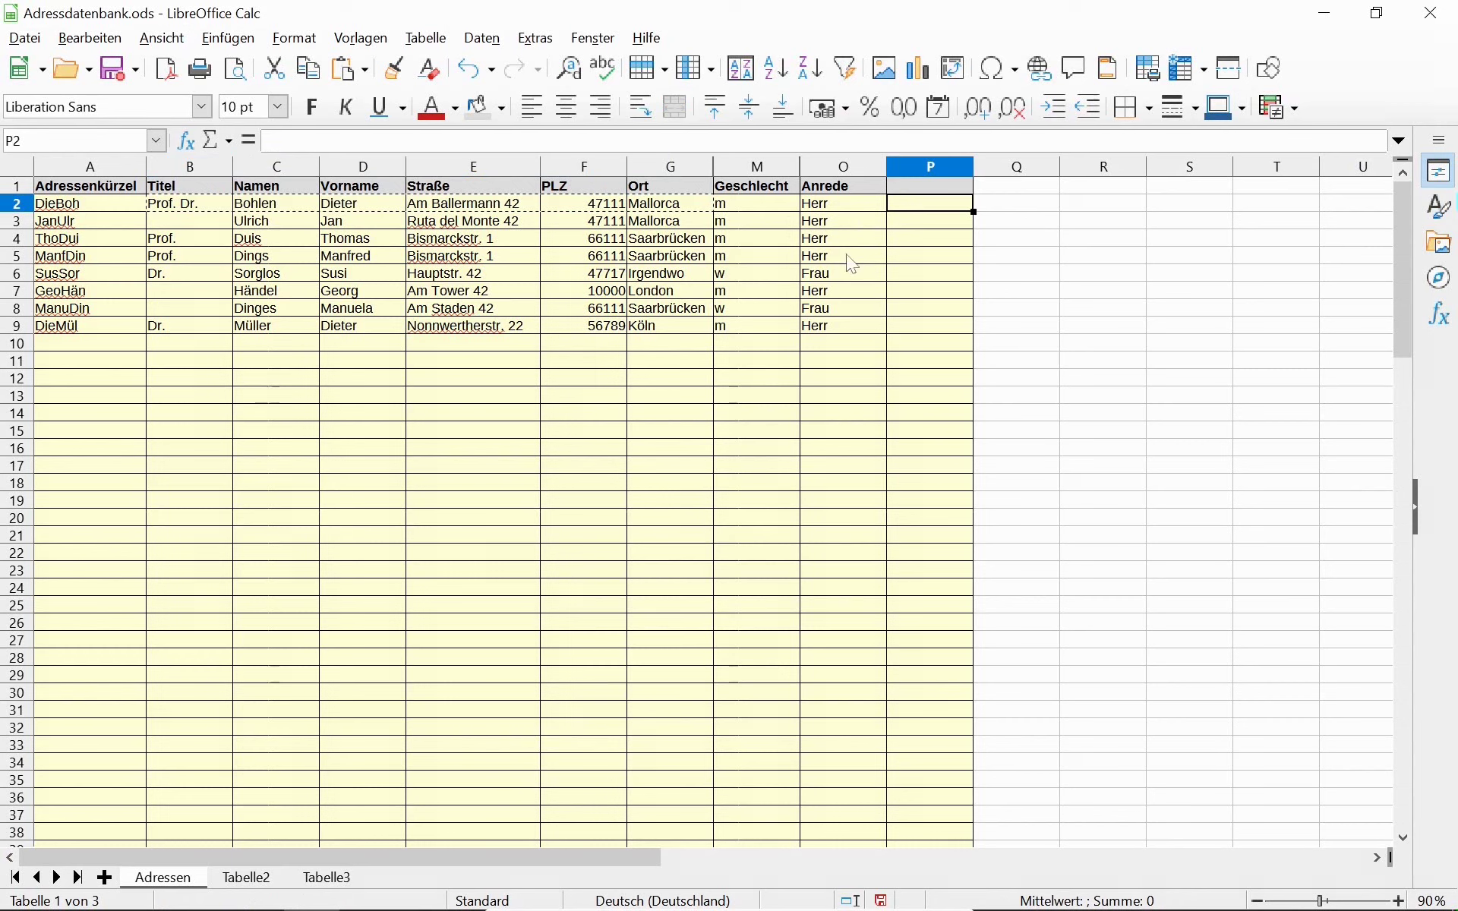
# Enter =$O2 in R2 so it shows the Anrede Herr.
pyautogui.doubleClick(933, 206)
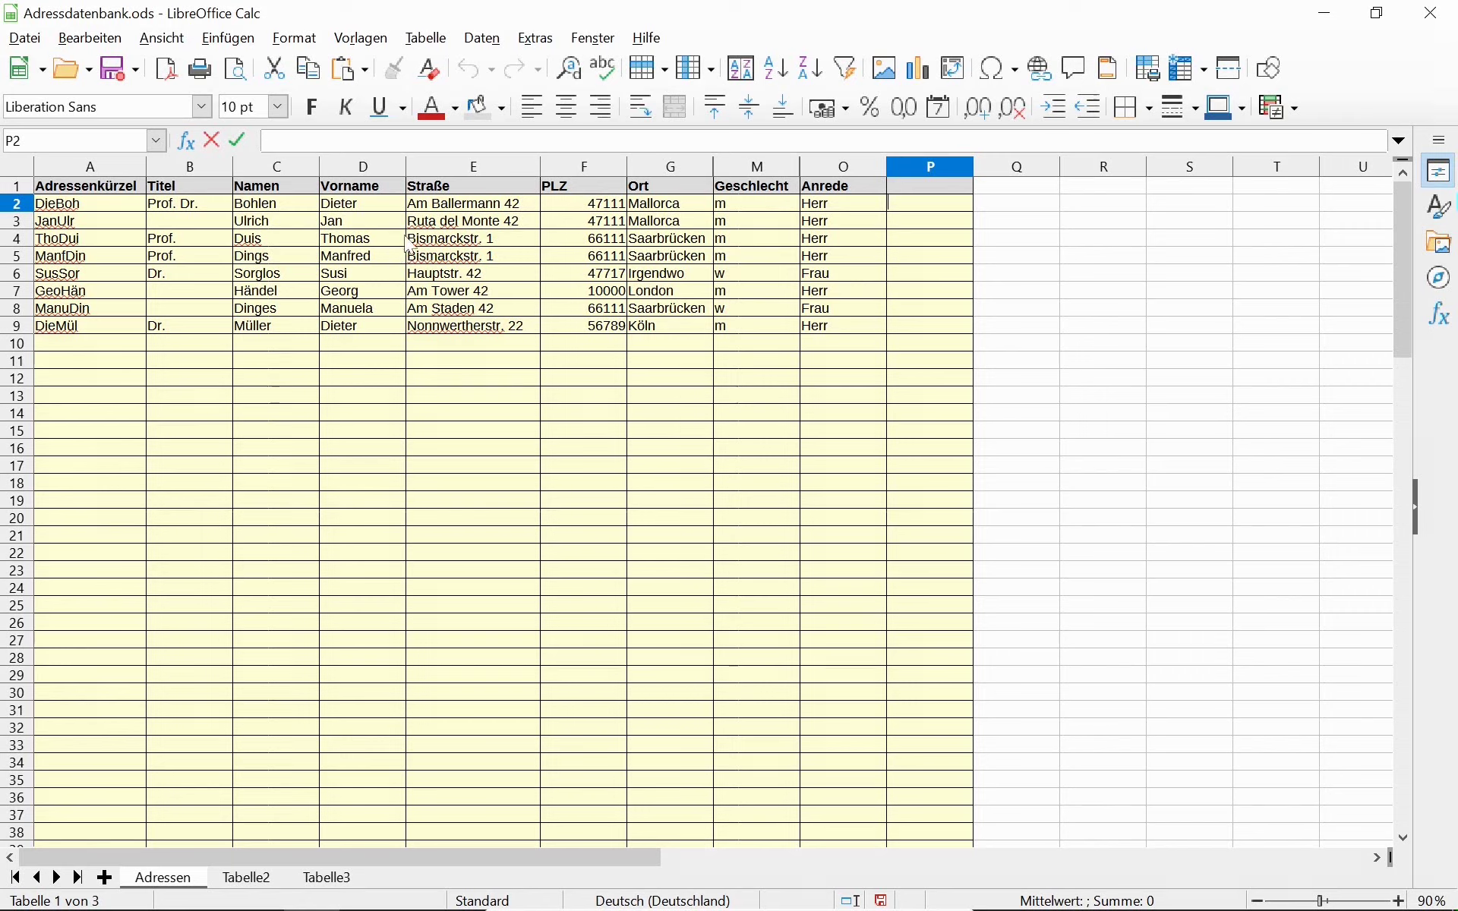
pyautogui.press('Tab')
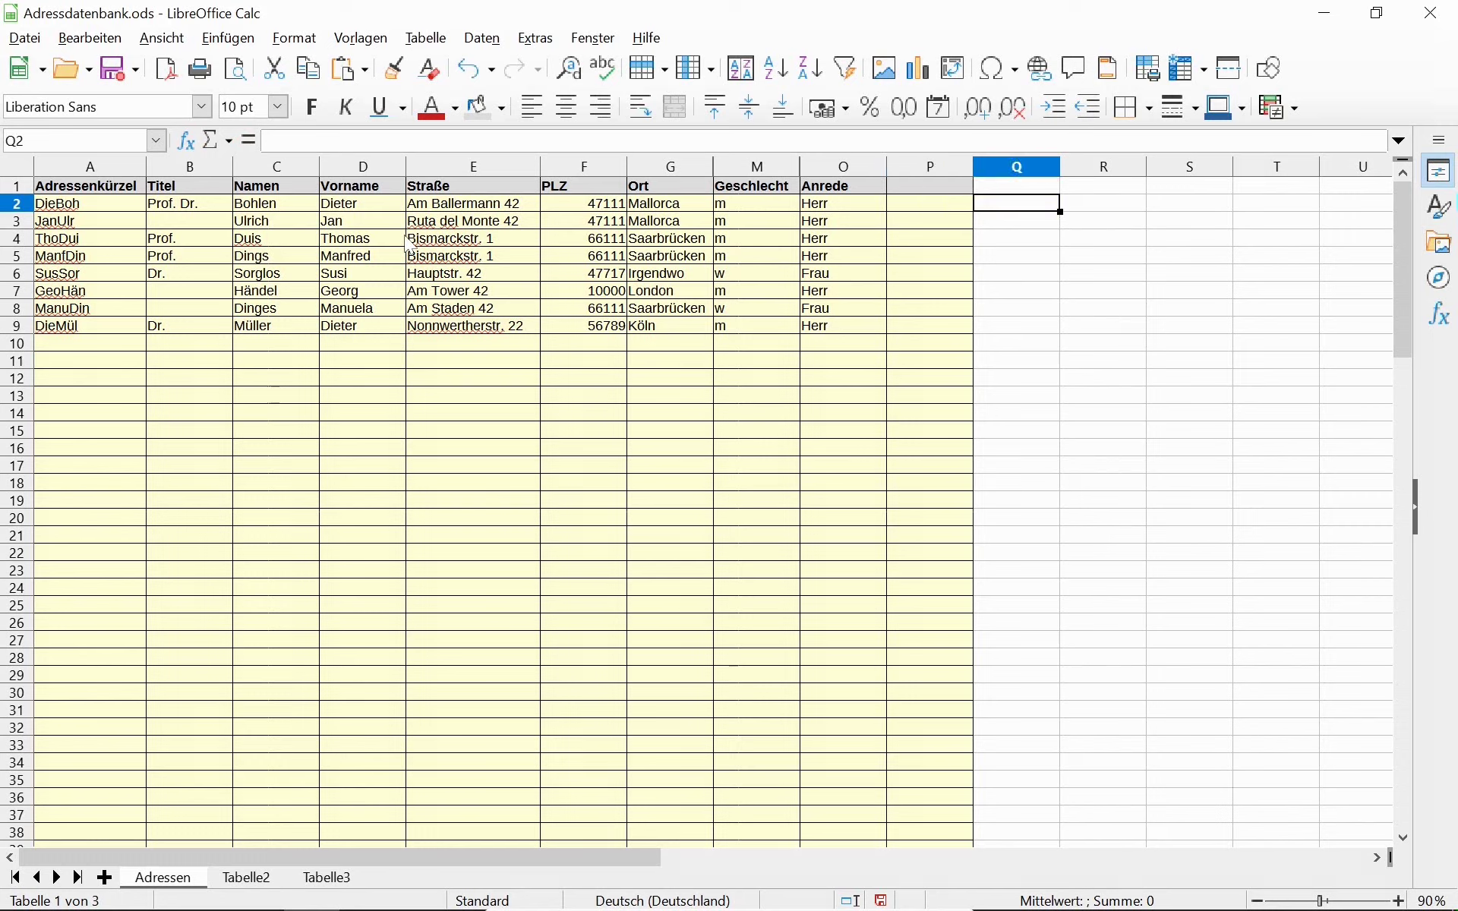
pyautogui.press('Tab')
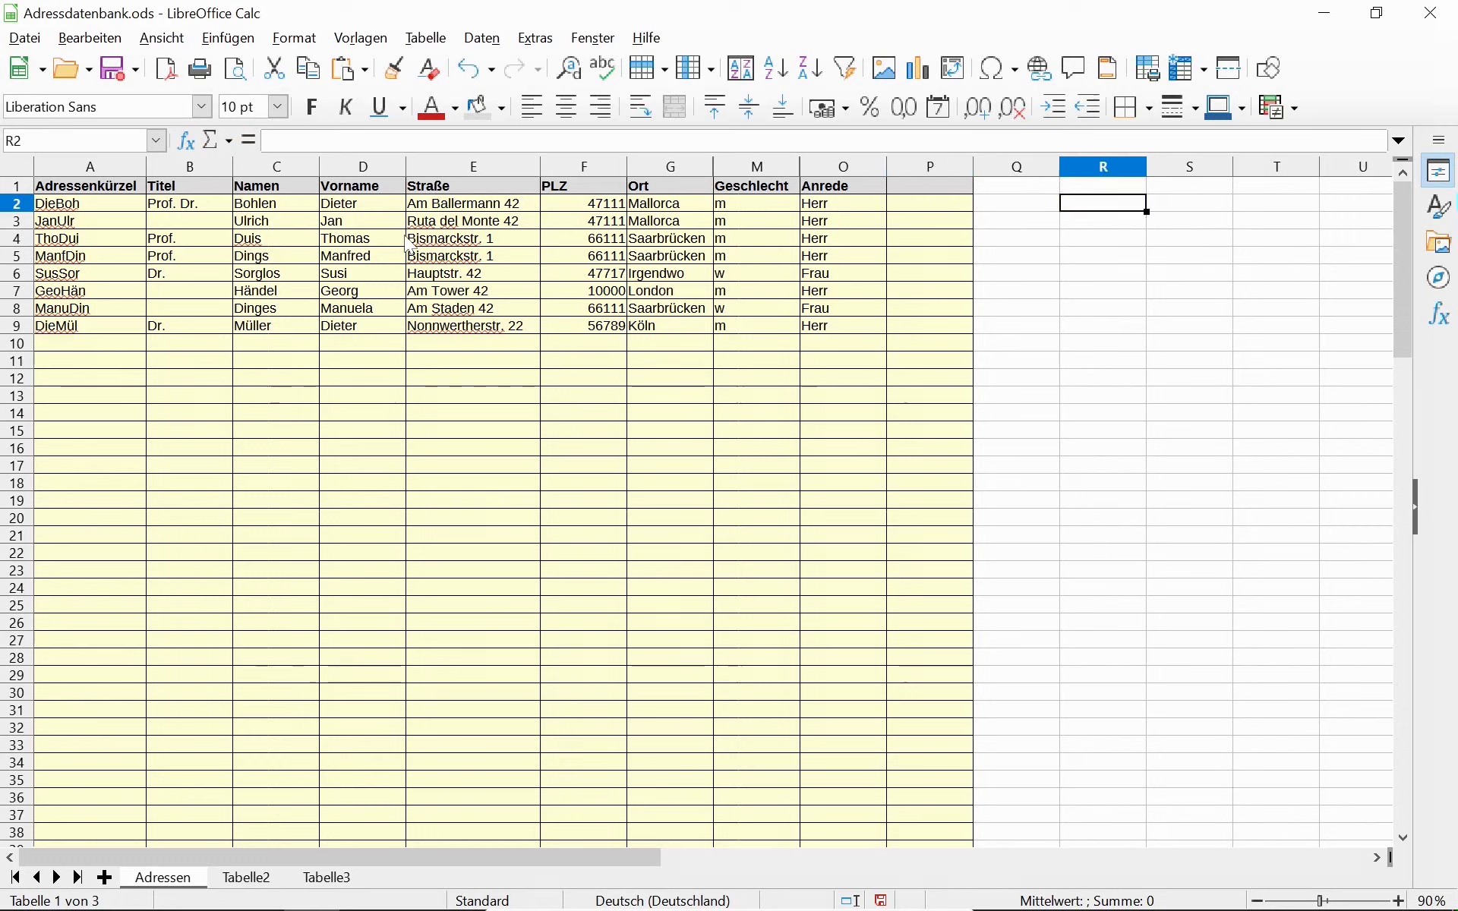
pyautogui.write('=')
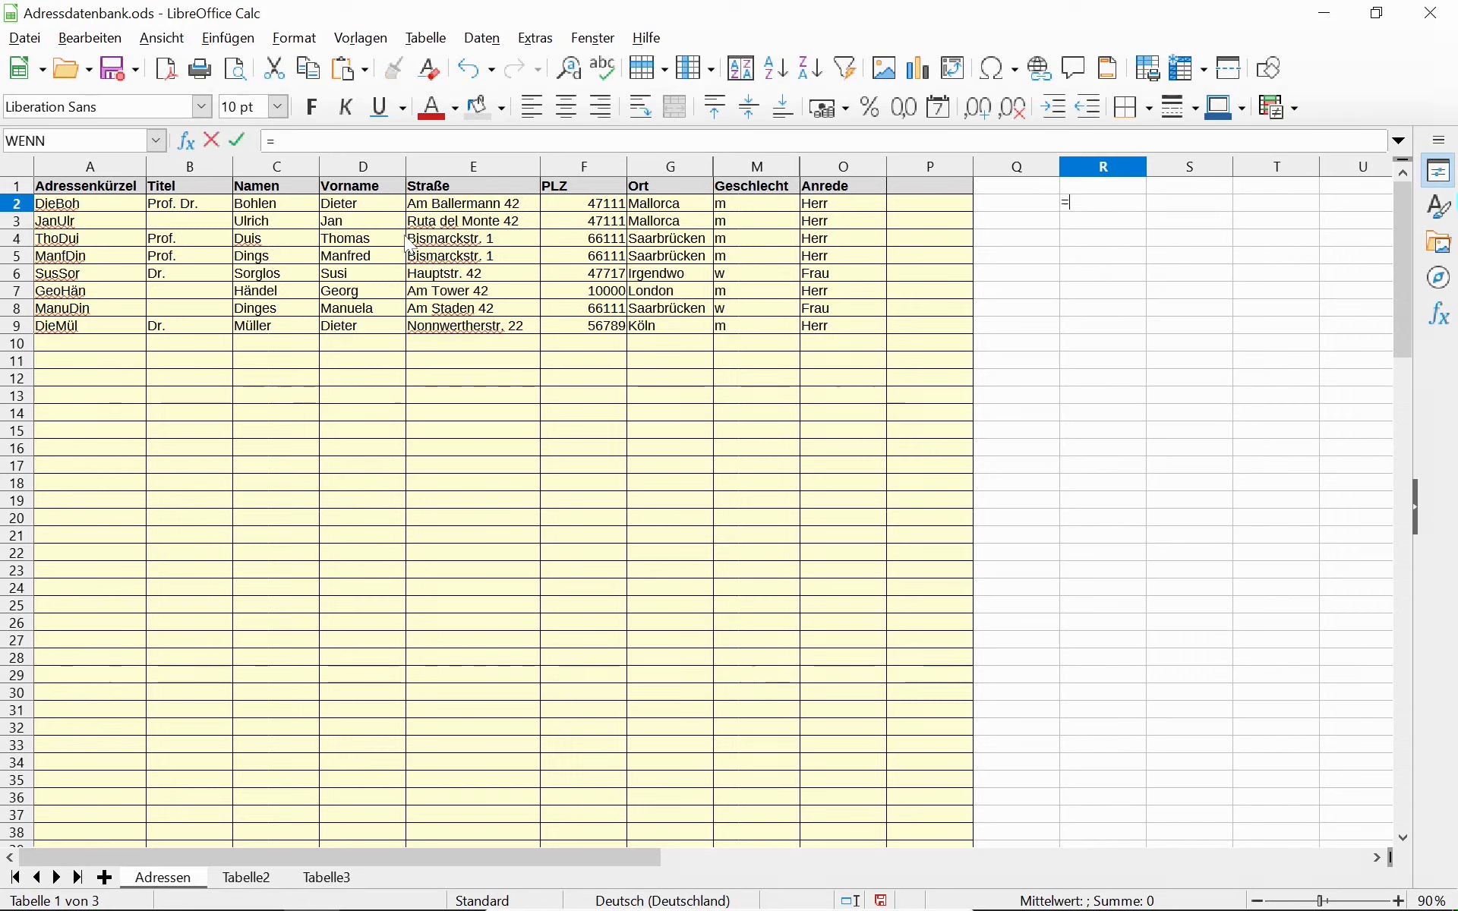
pyautogui.click(830, 207)
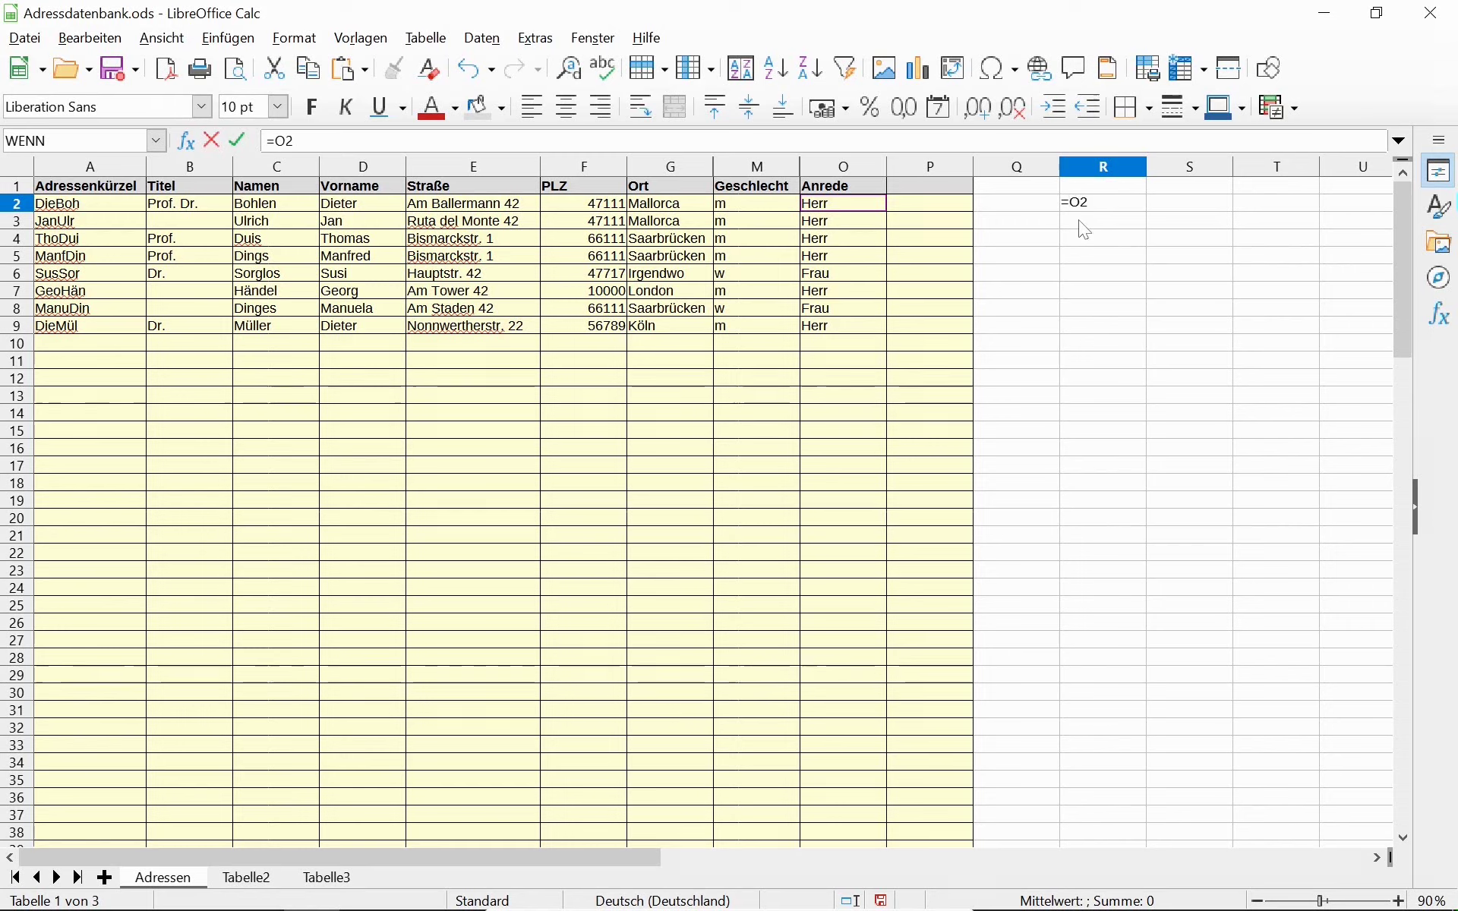
pyautogui.write('%')
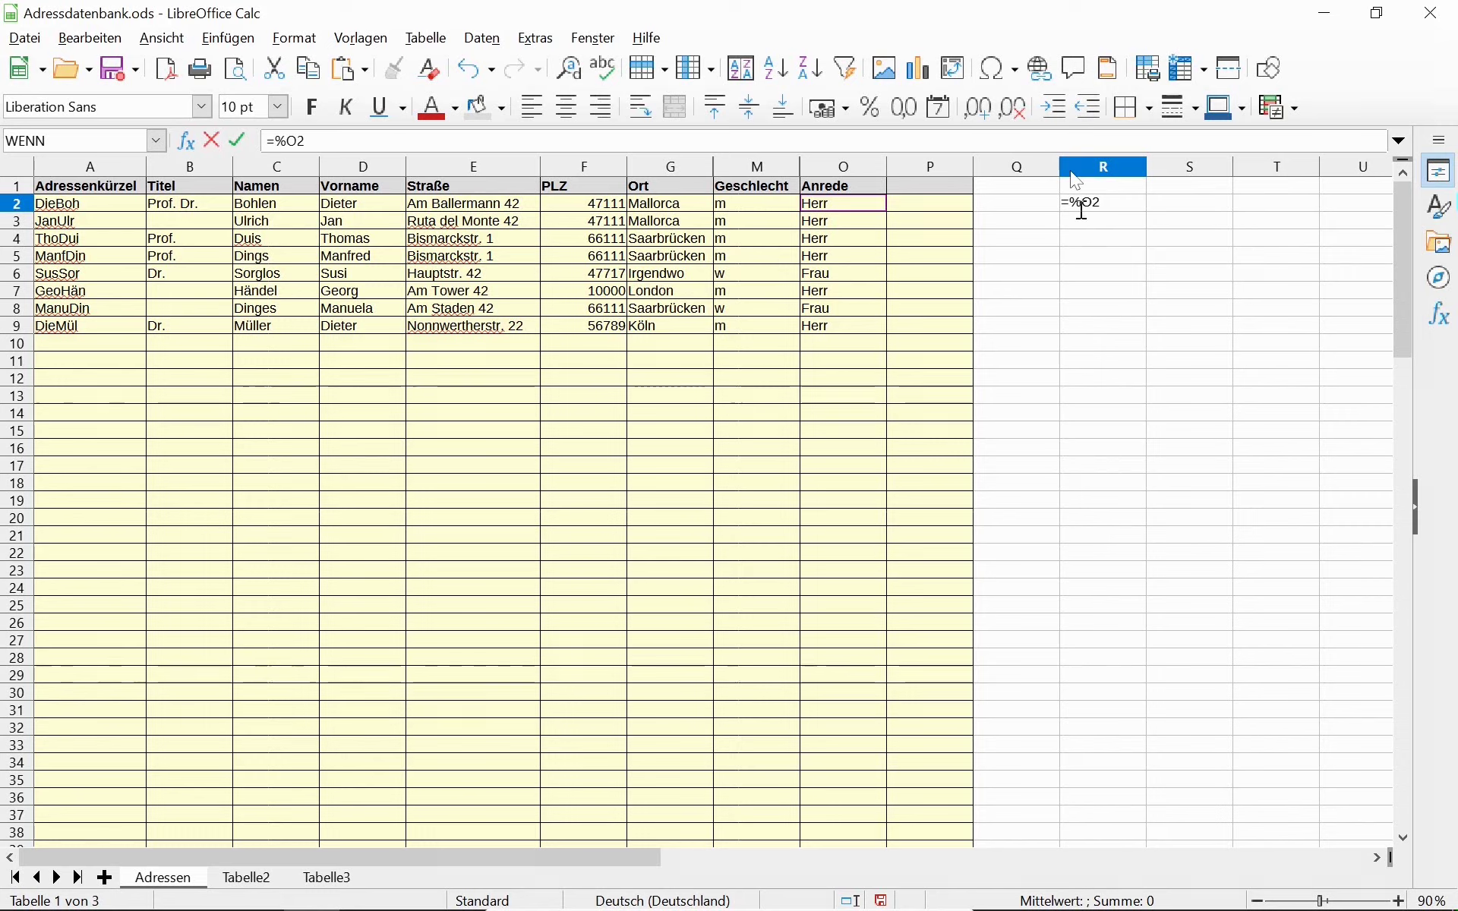
pyautogui.press('BackSpace')
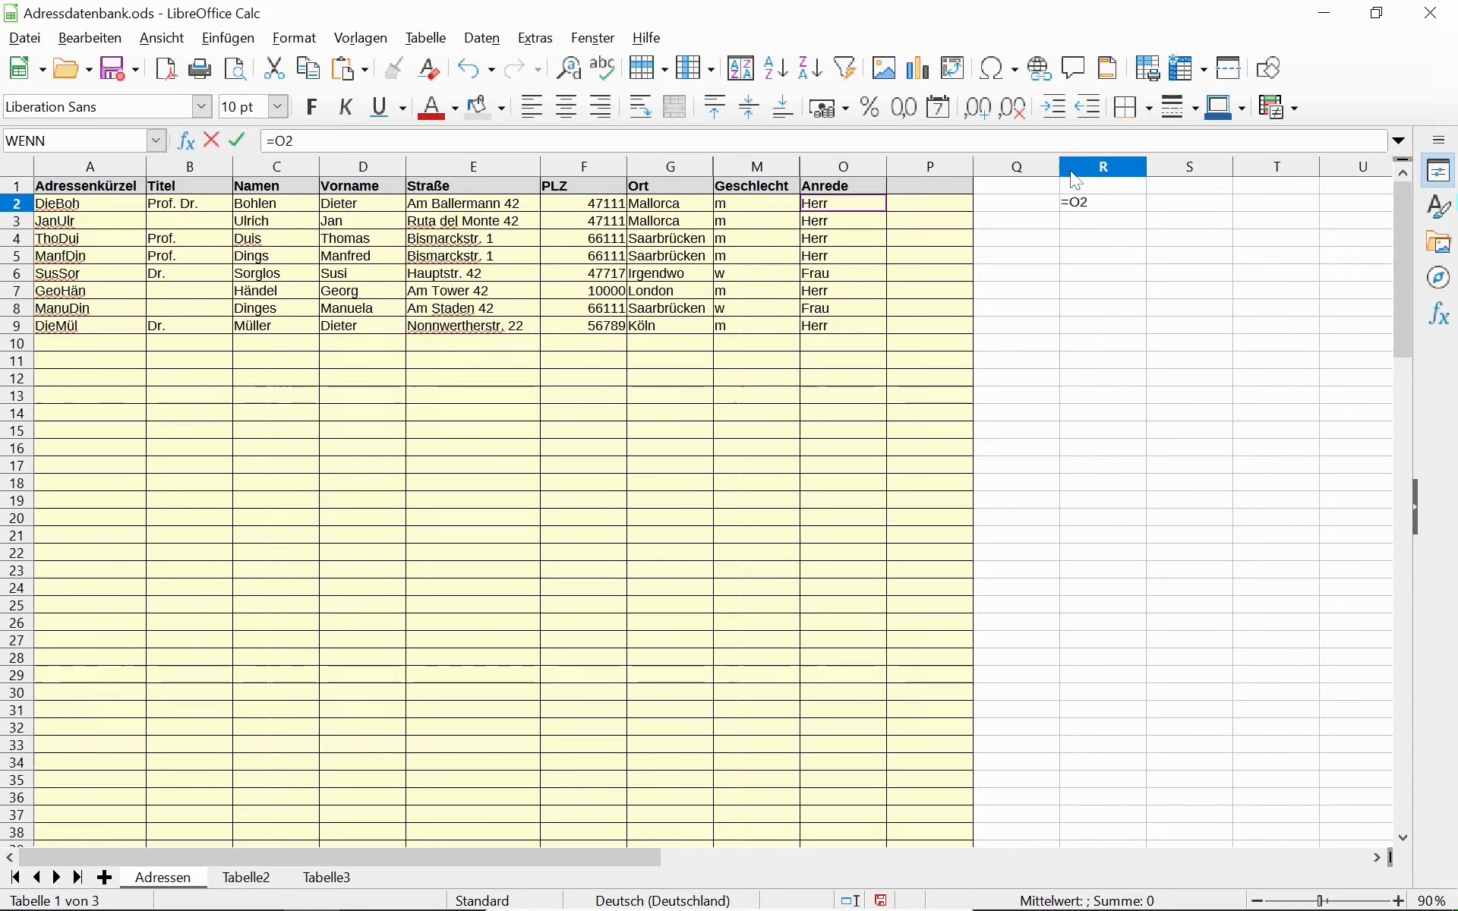
pyautogui.write('$')
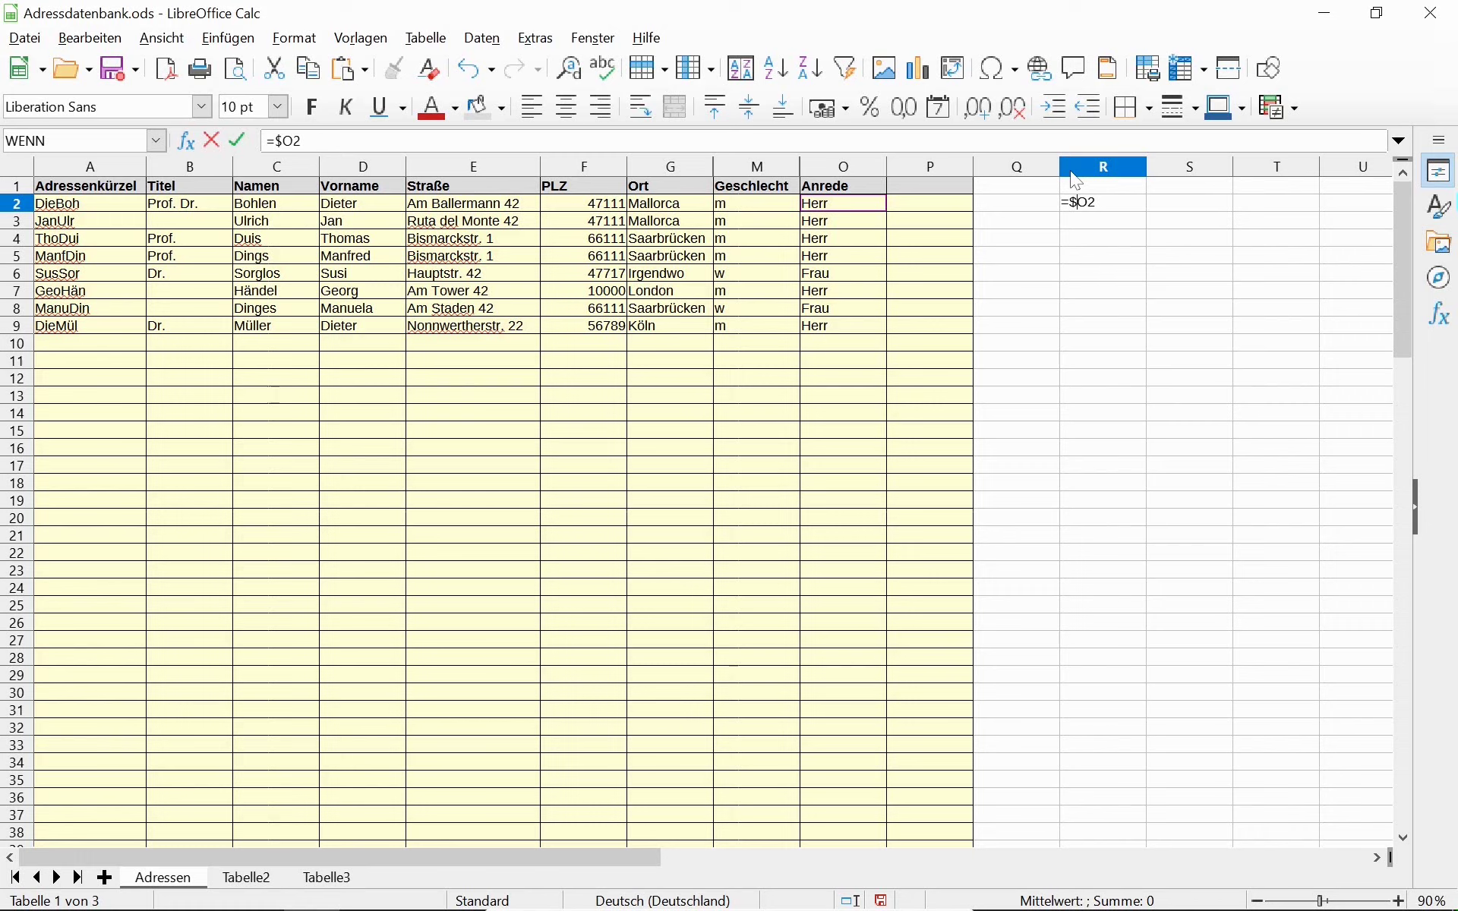
pyautogui.press('Return')
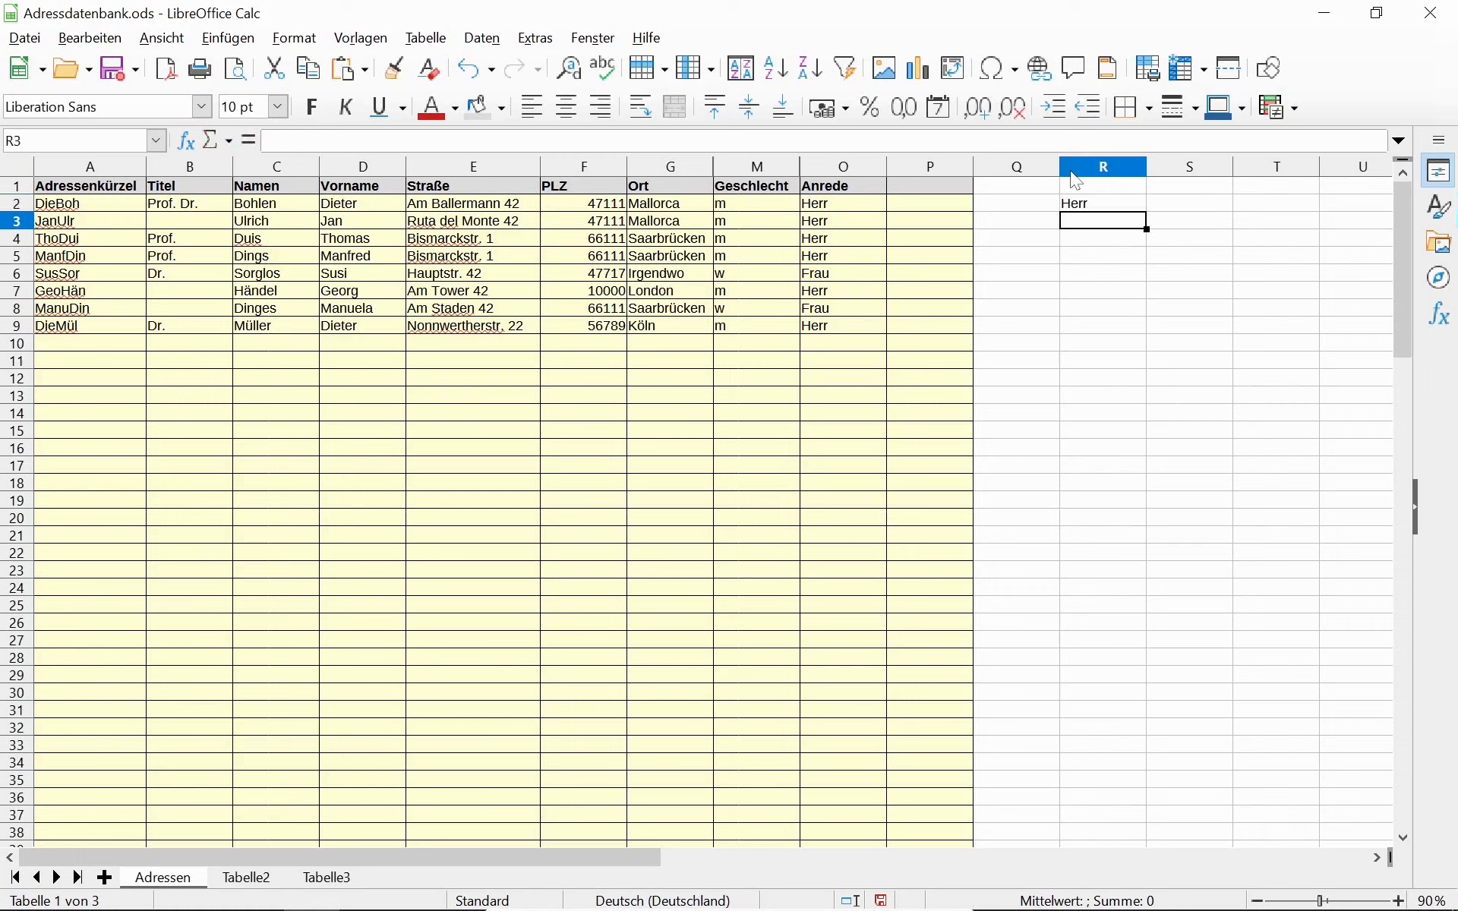
# Change R2 to =WENN($M2="m";$O2&"n") so it shows Herrn.
pyautogui.press('Up')
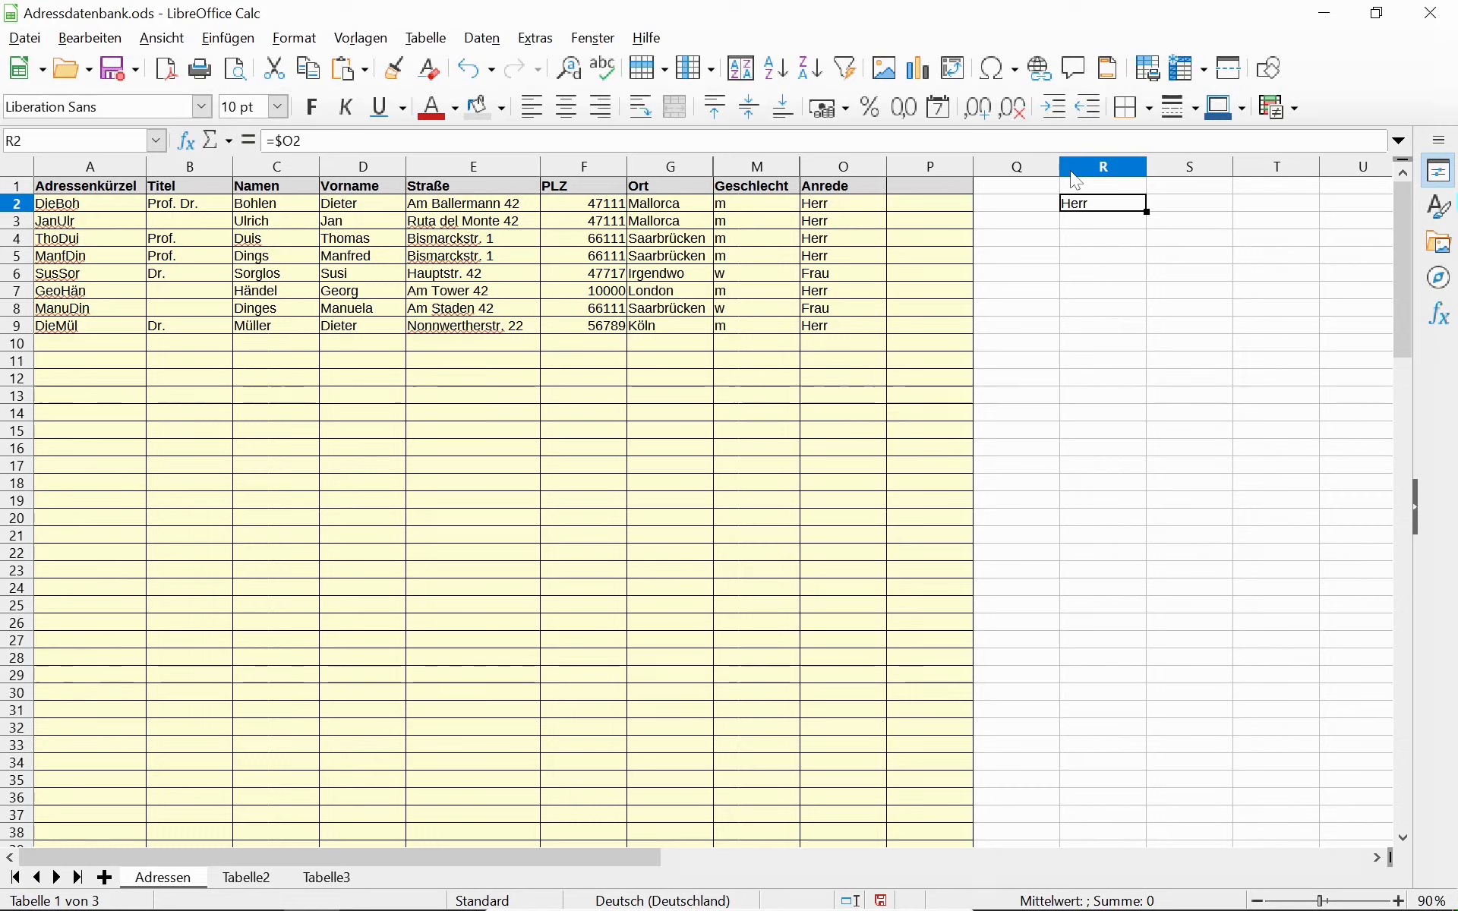
pyautogui.click(275, 142)
pyautogui.write('WENN')
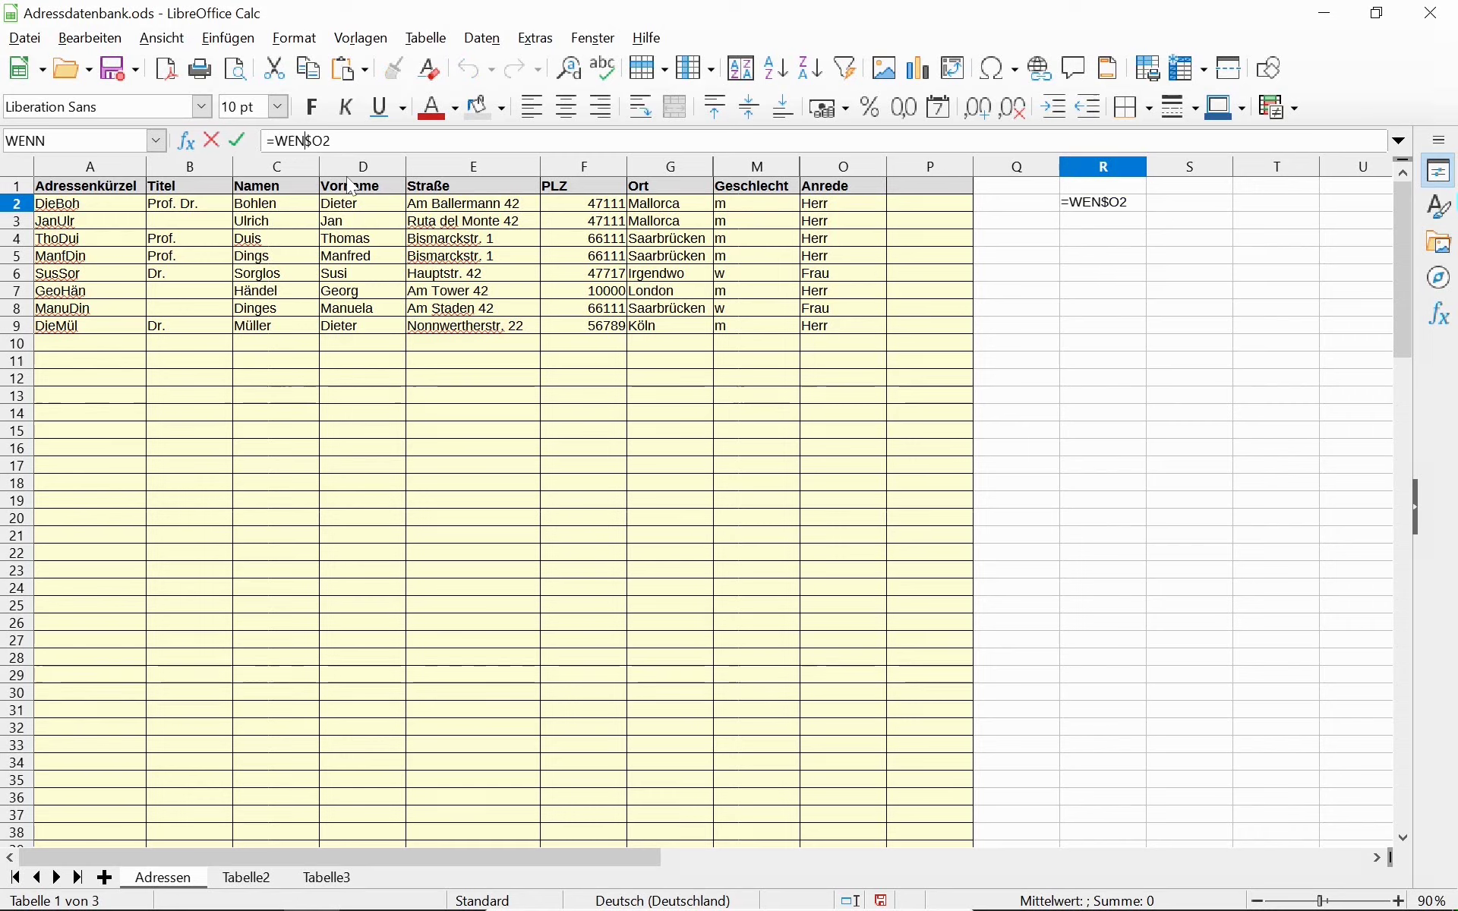
pyautogui.write('(')
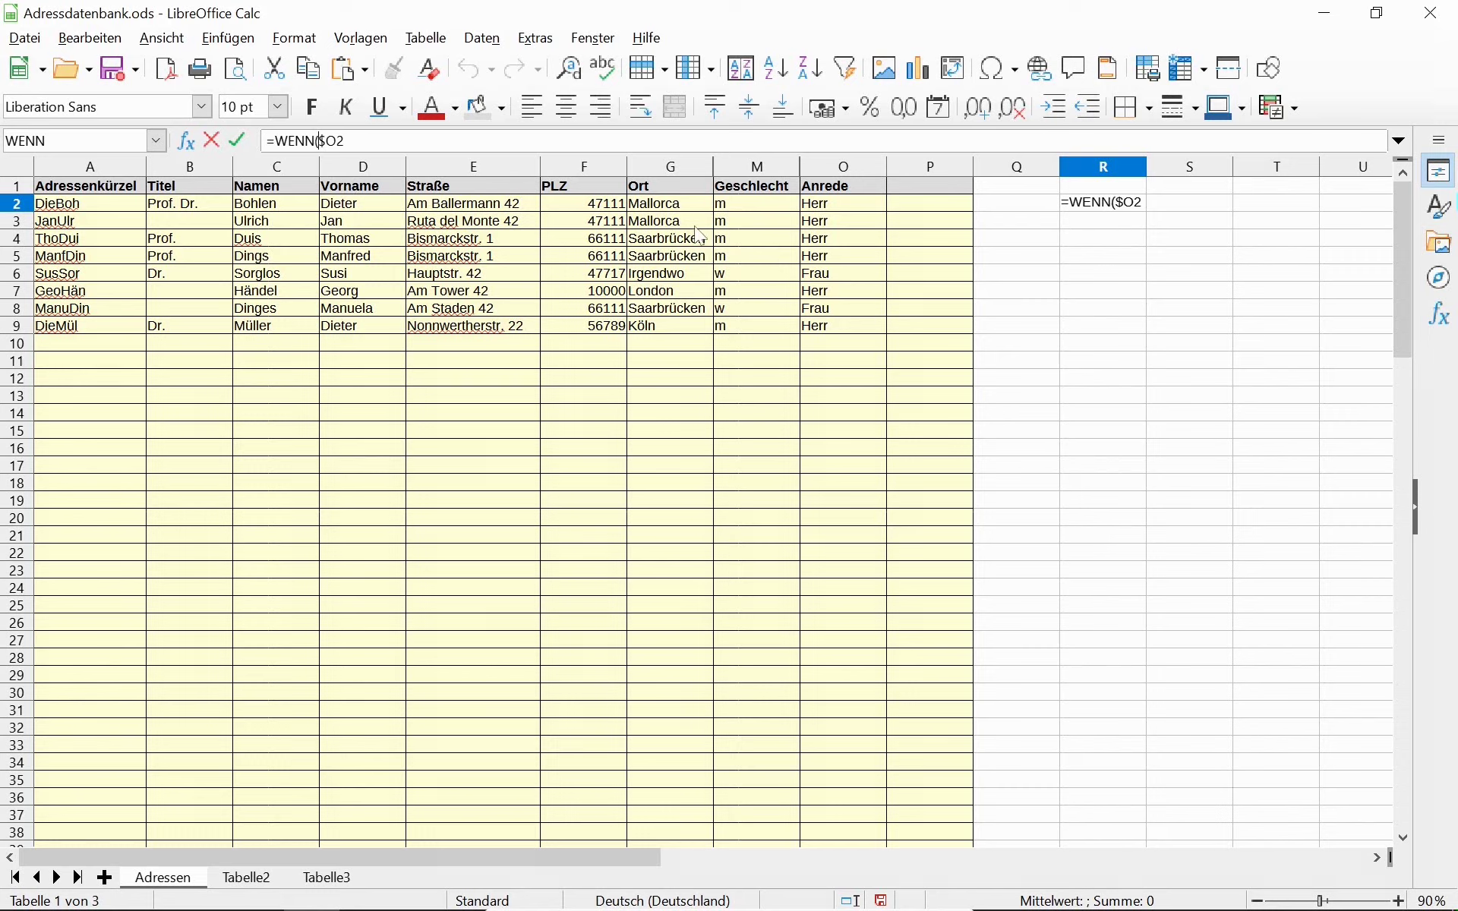
pyautogui.click(772, 211)
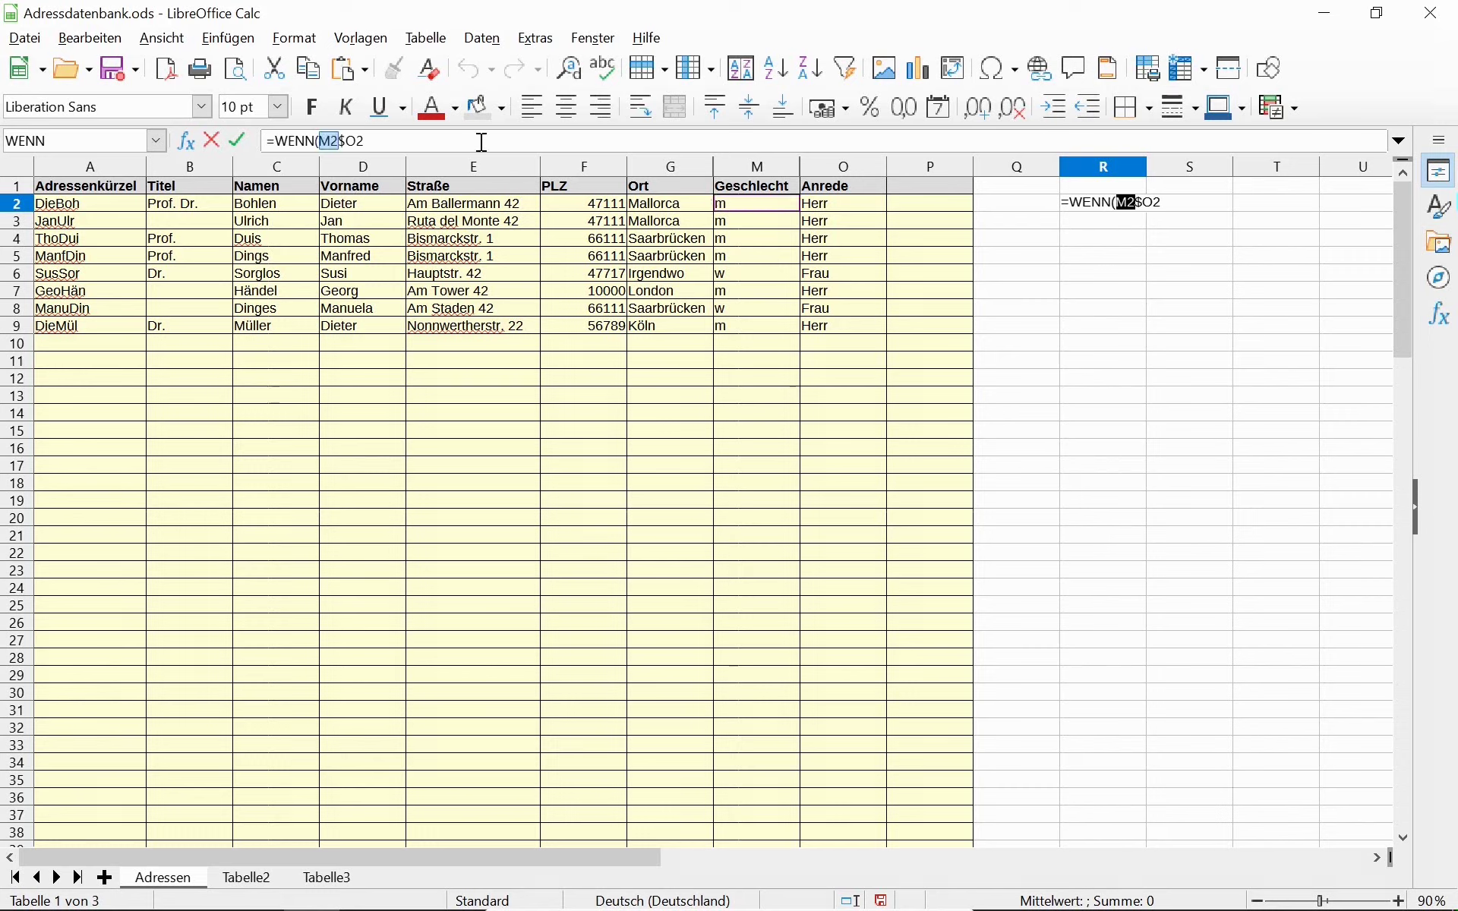
pyautogui.click(326, 143)
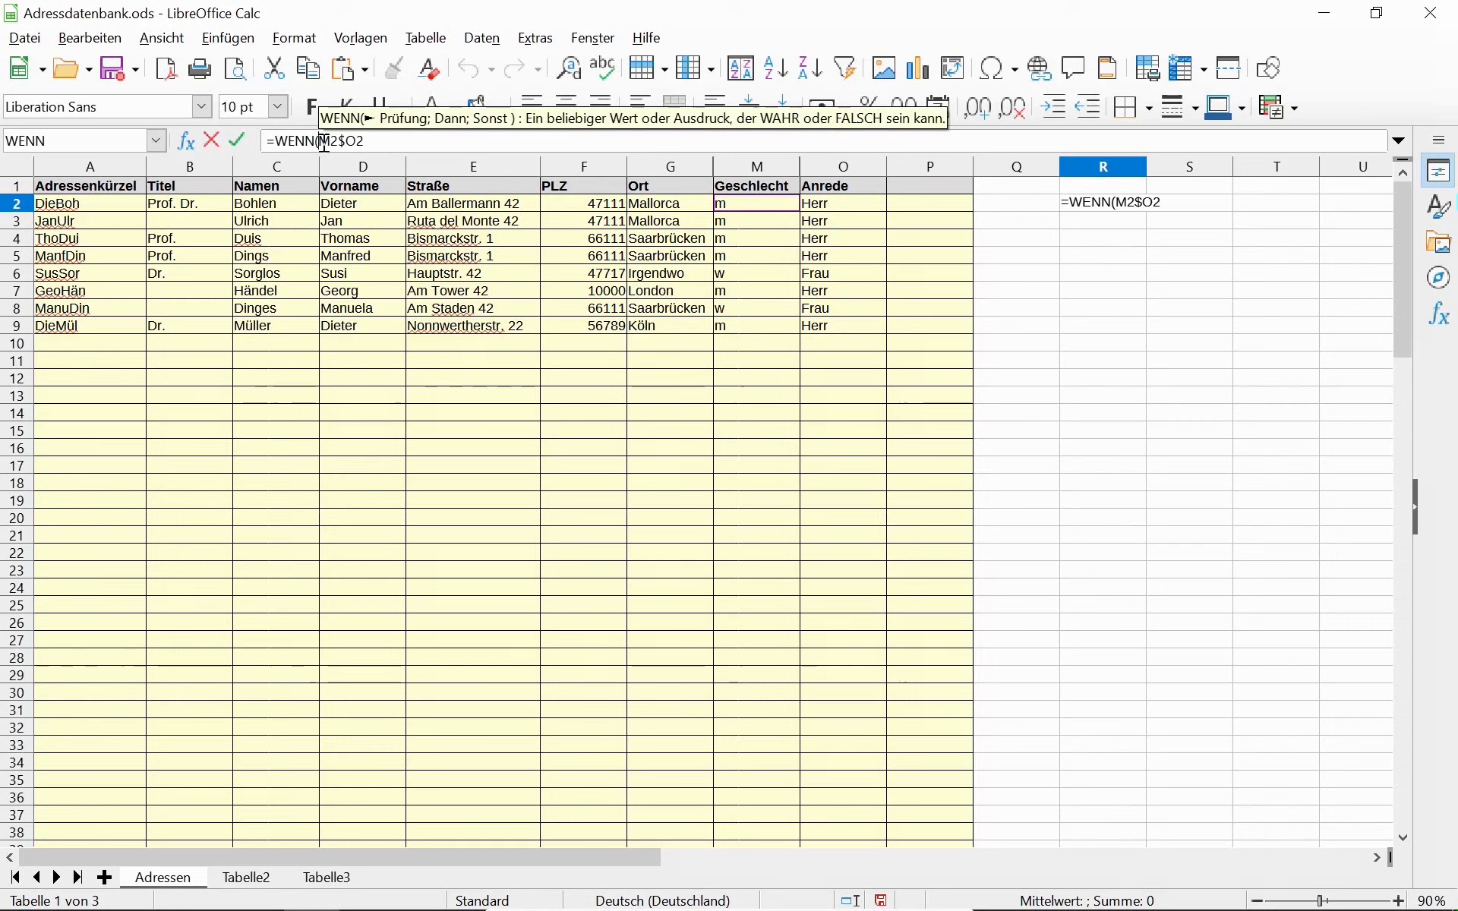
pyautogui.write('$')
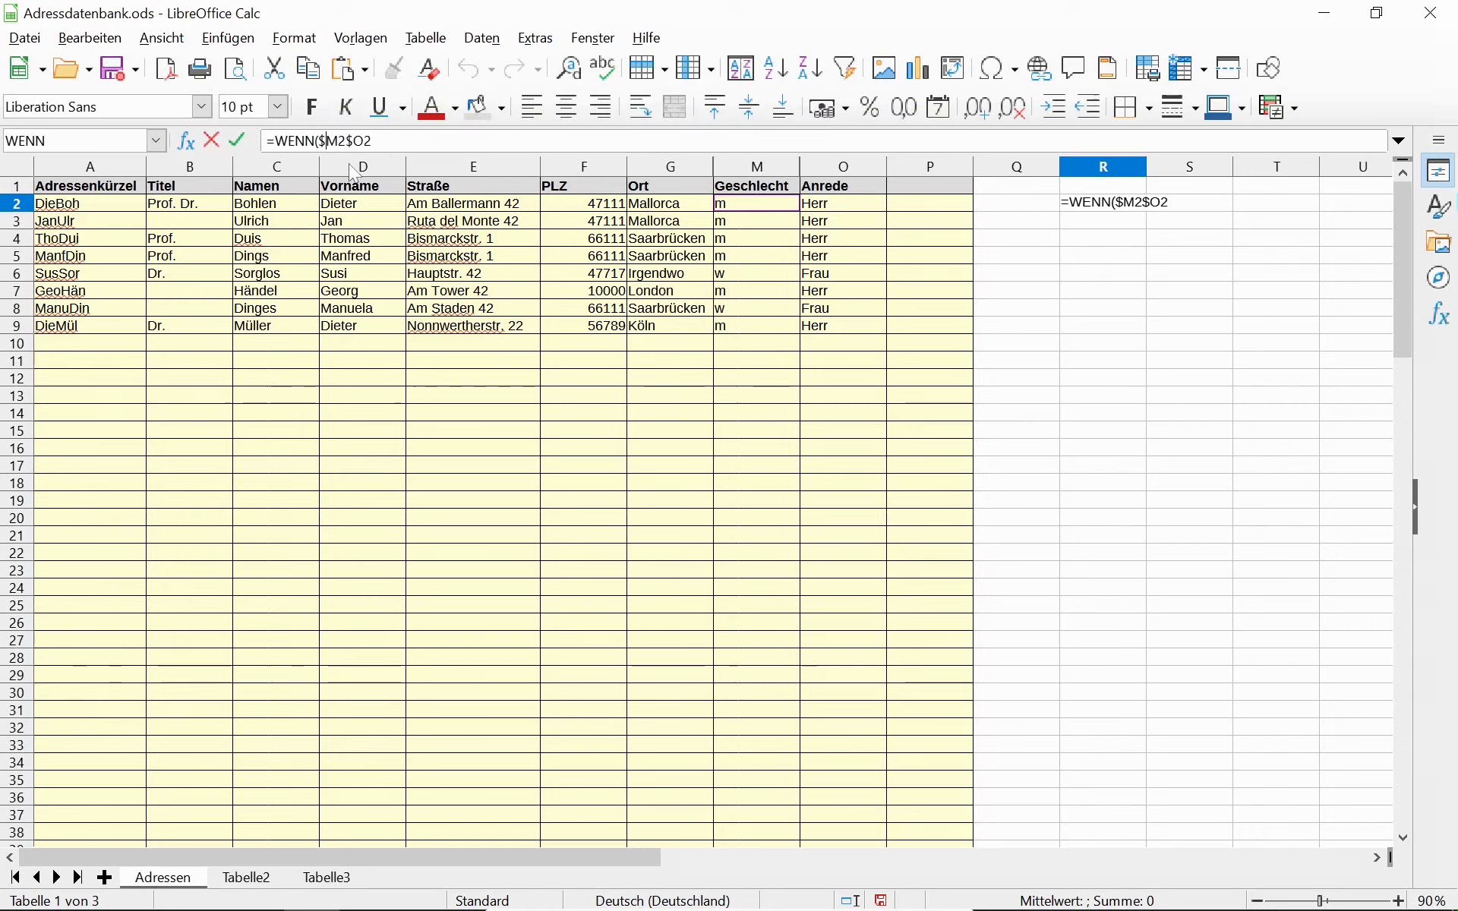
pyautogui.click(343, 141)
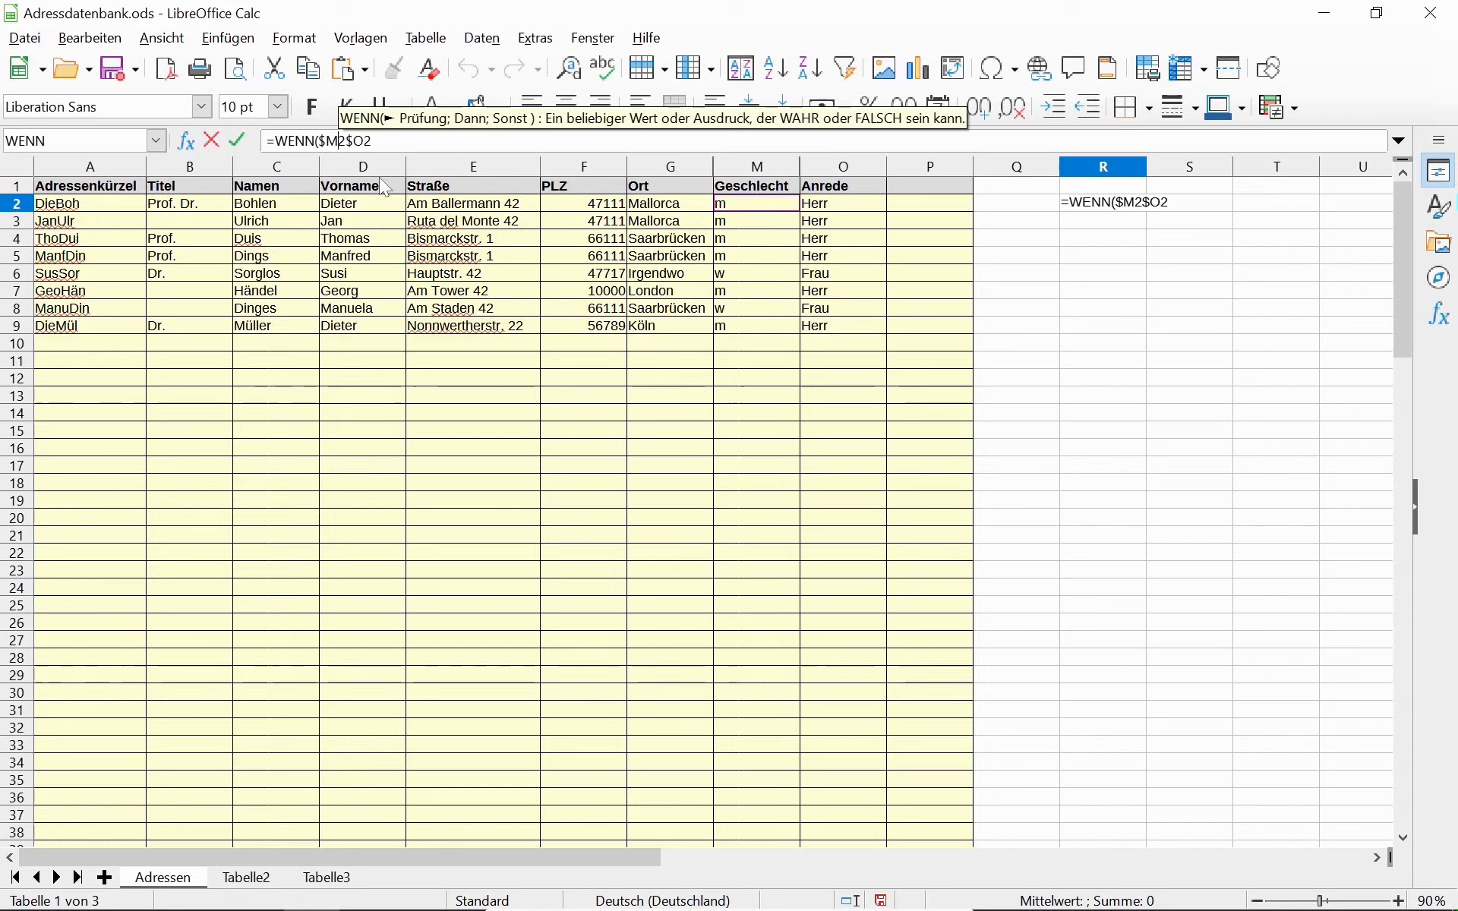
pyautogui.press('Right')
pyautogui.write('="')
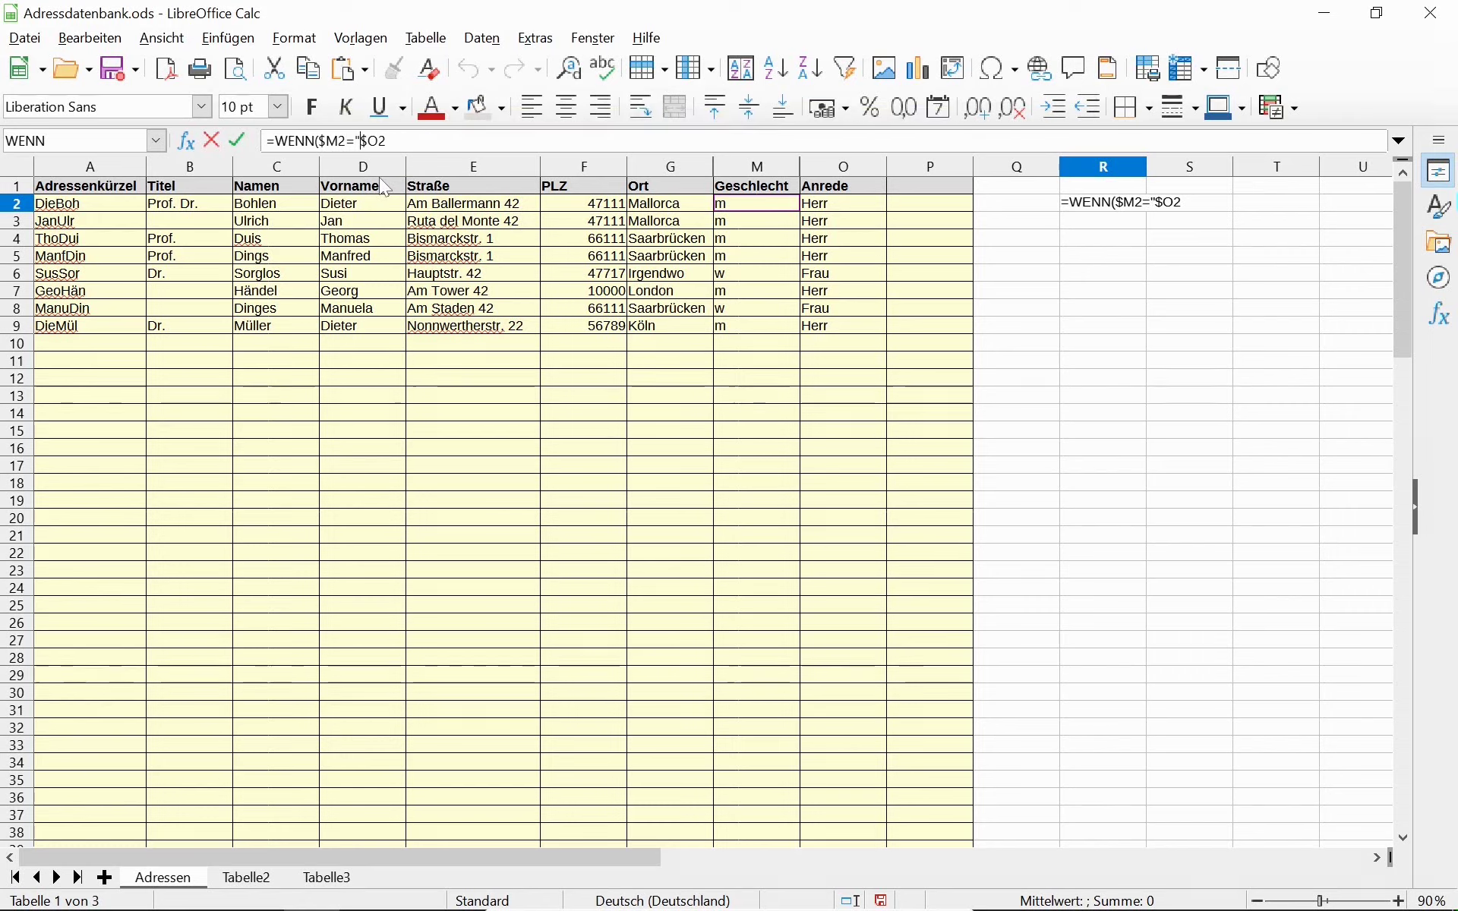
pyautogui.write('m"')
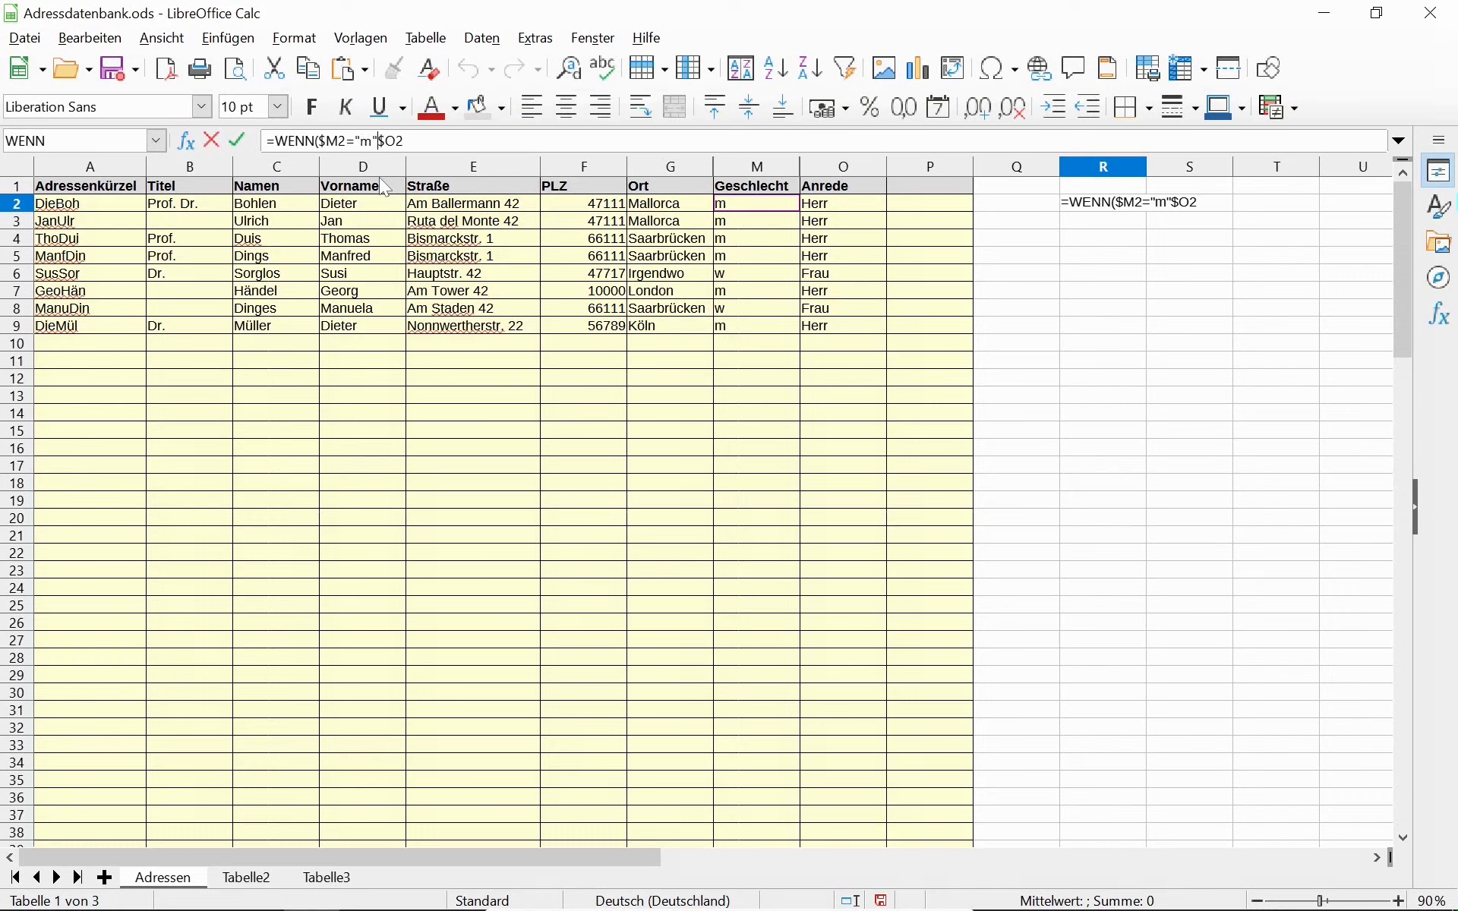
pyautogui.write(';')
pyautogui.press('End')
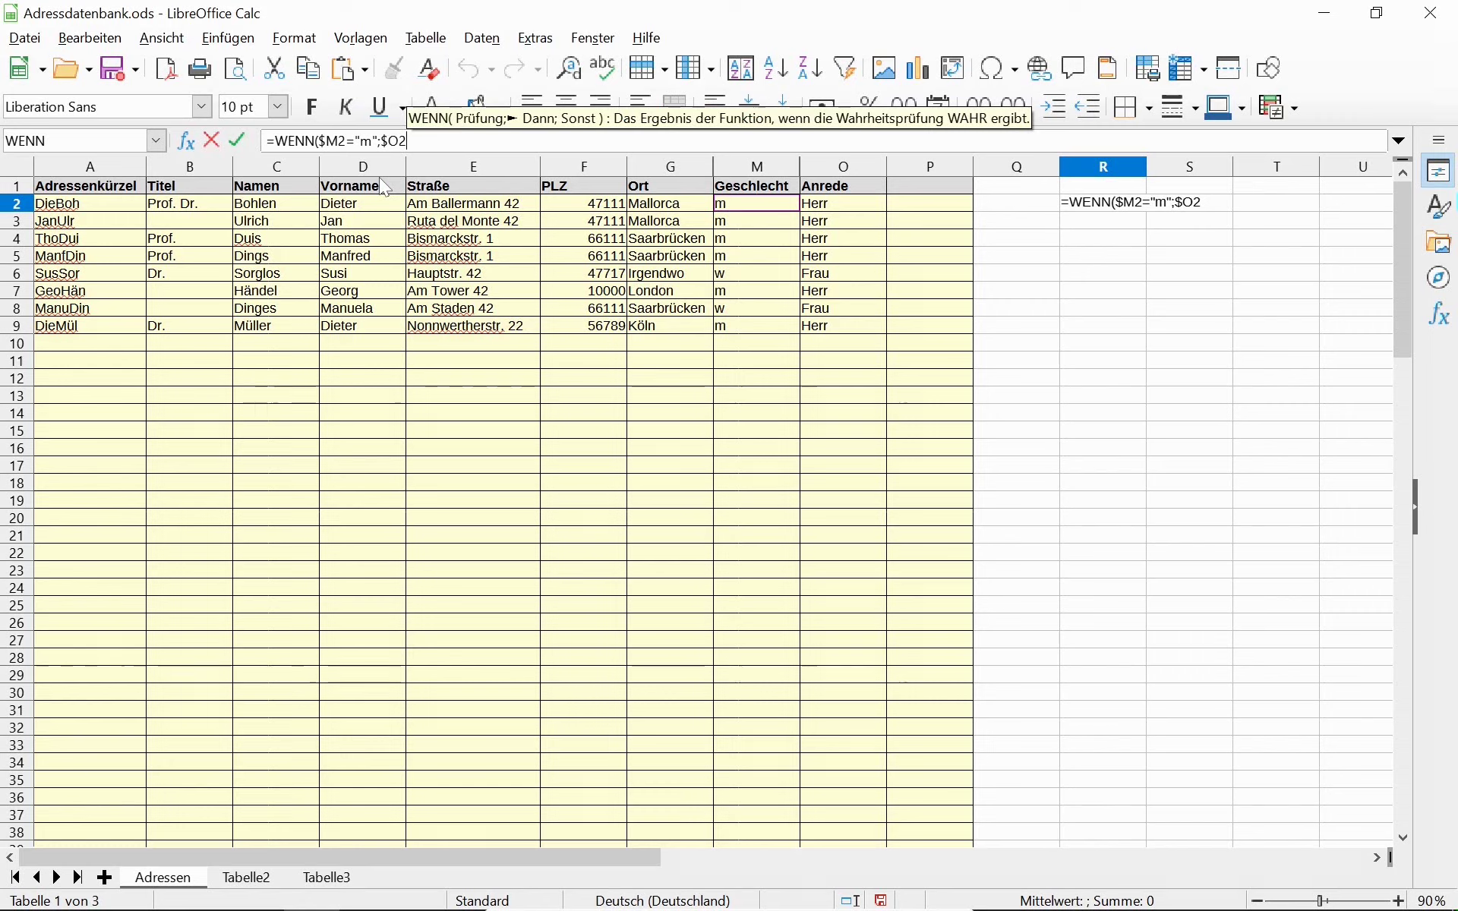
pyautogui.write('&"n')
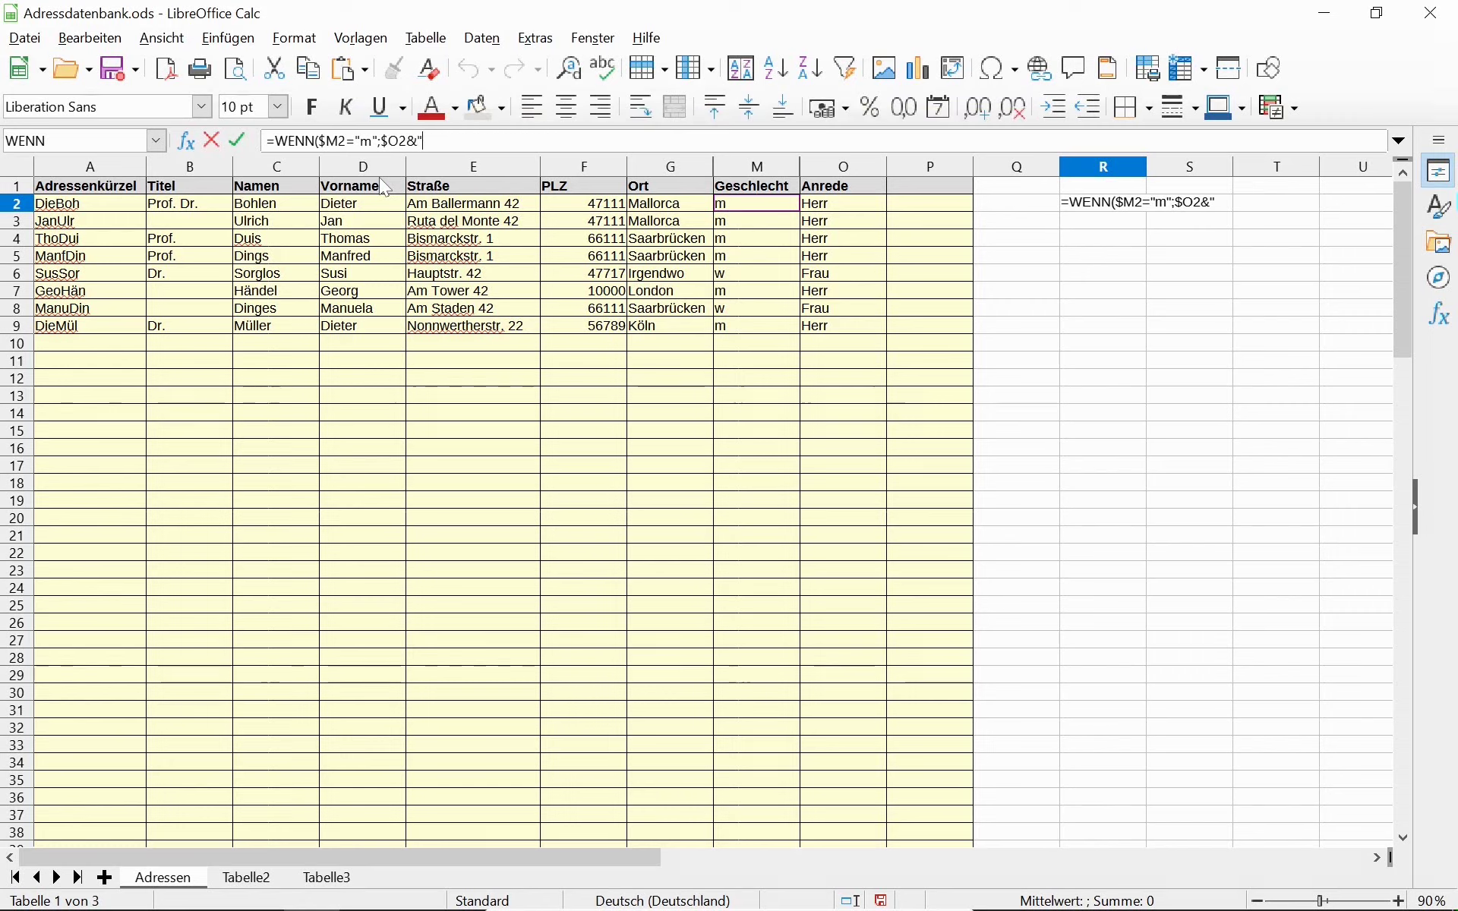
pyautogui.write('")')
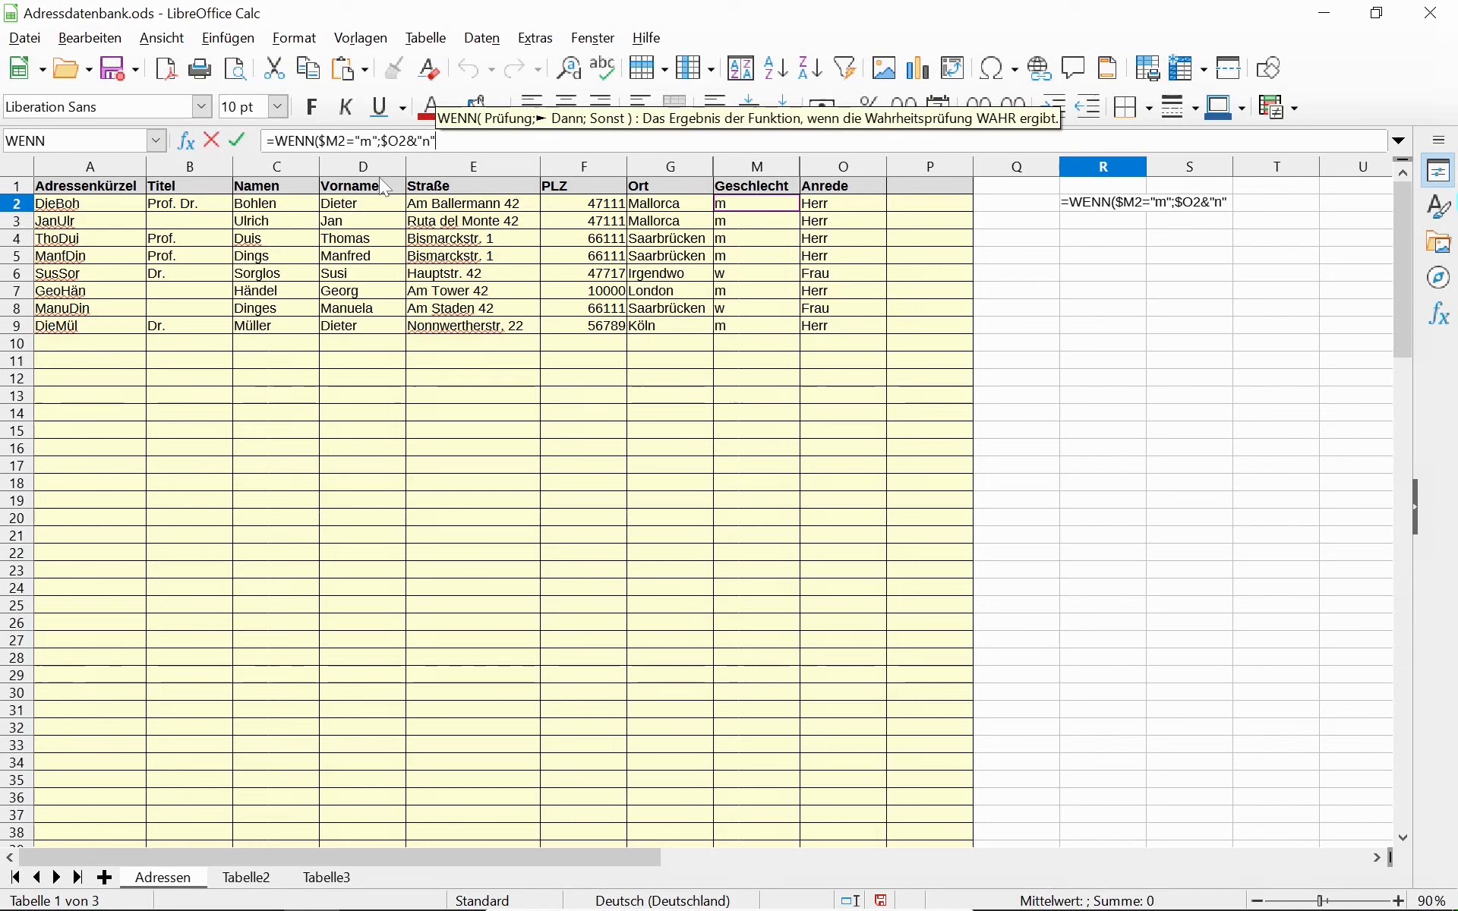
pyautogui.press('Return')
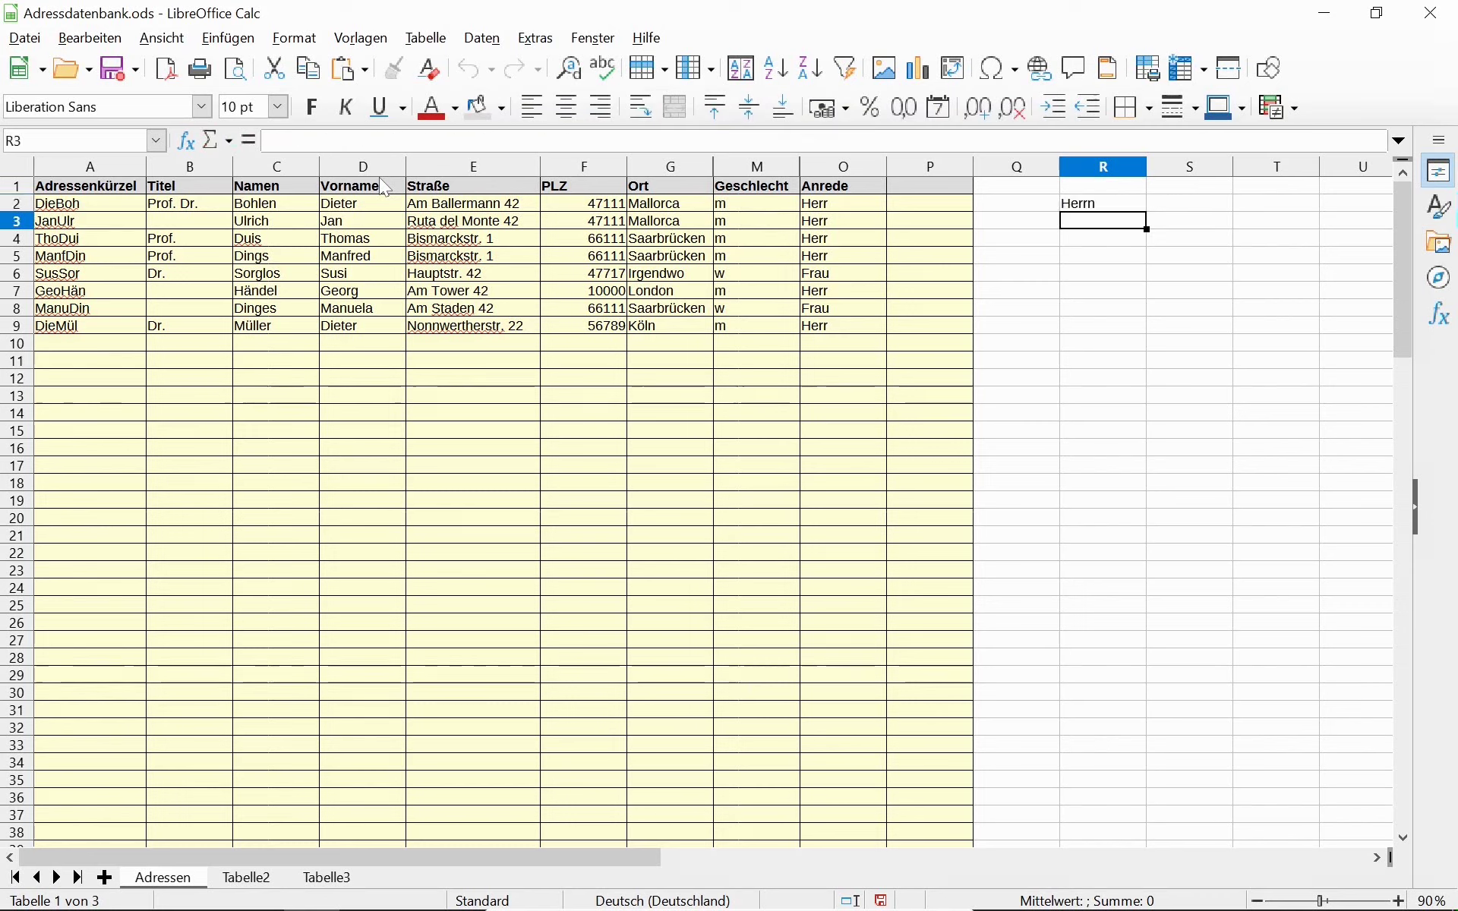
# Add $O2 as the otherwise value of R2's WENN formula.
pyautogui.press('Up')
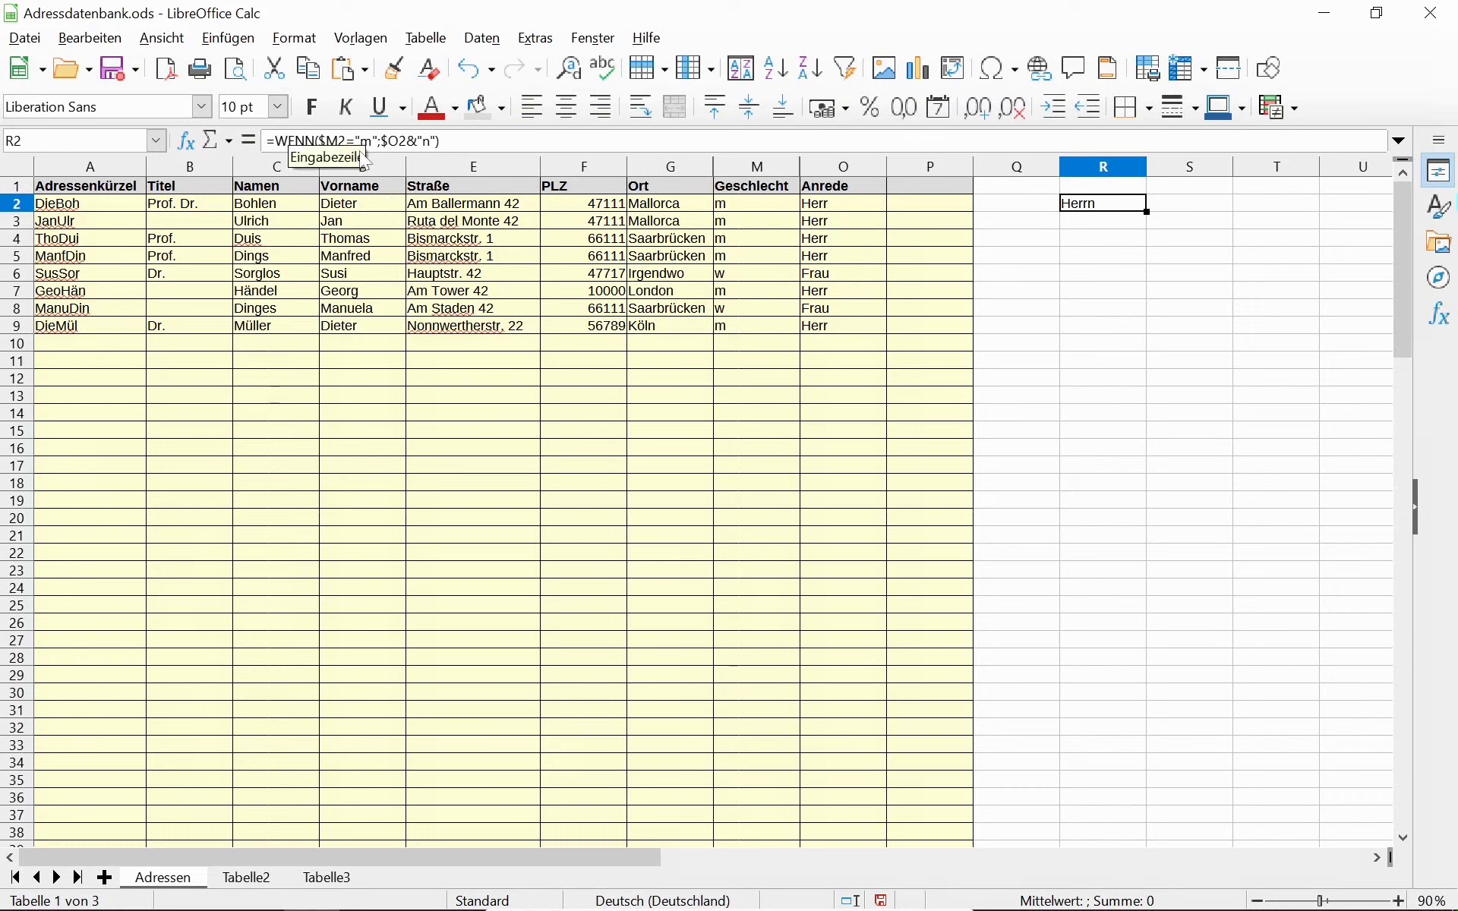
pyautogui.click(435, 143)
pyautogui.write(';')
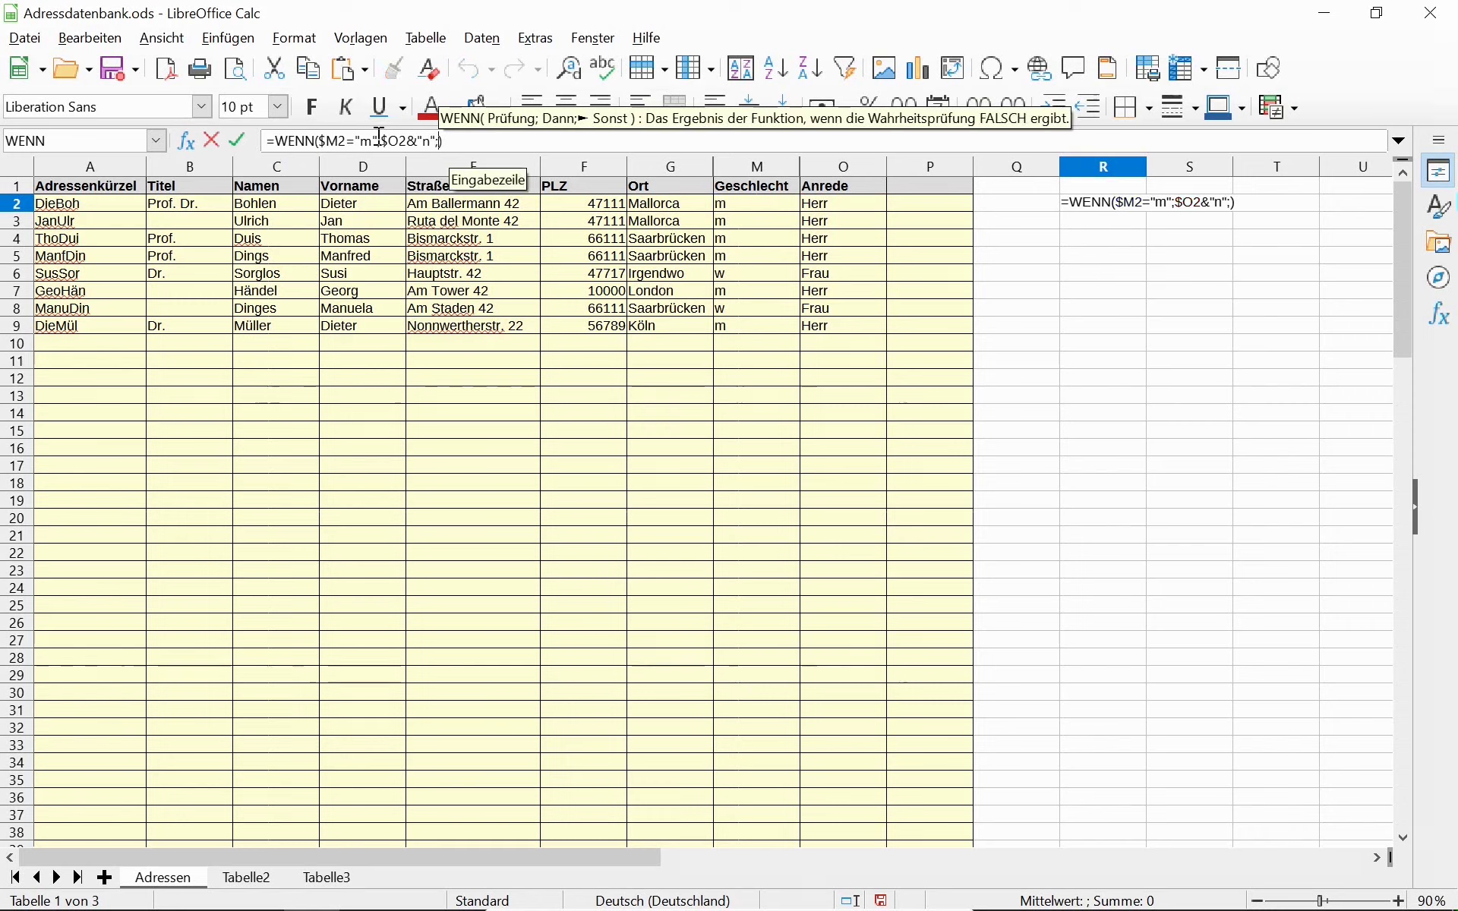
pyautogui.moveTo(383, 140); pyautogui.dragTo(409, 141)
pyautogui.hotkey('ctrl', 'c')
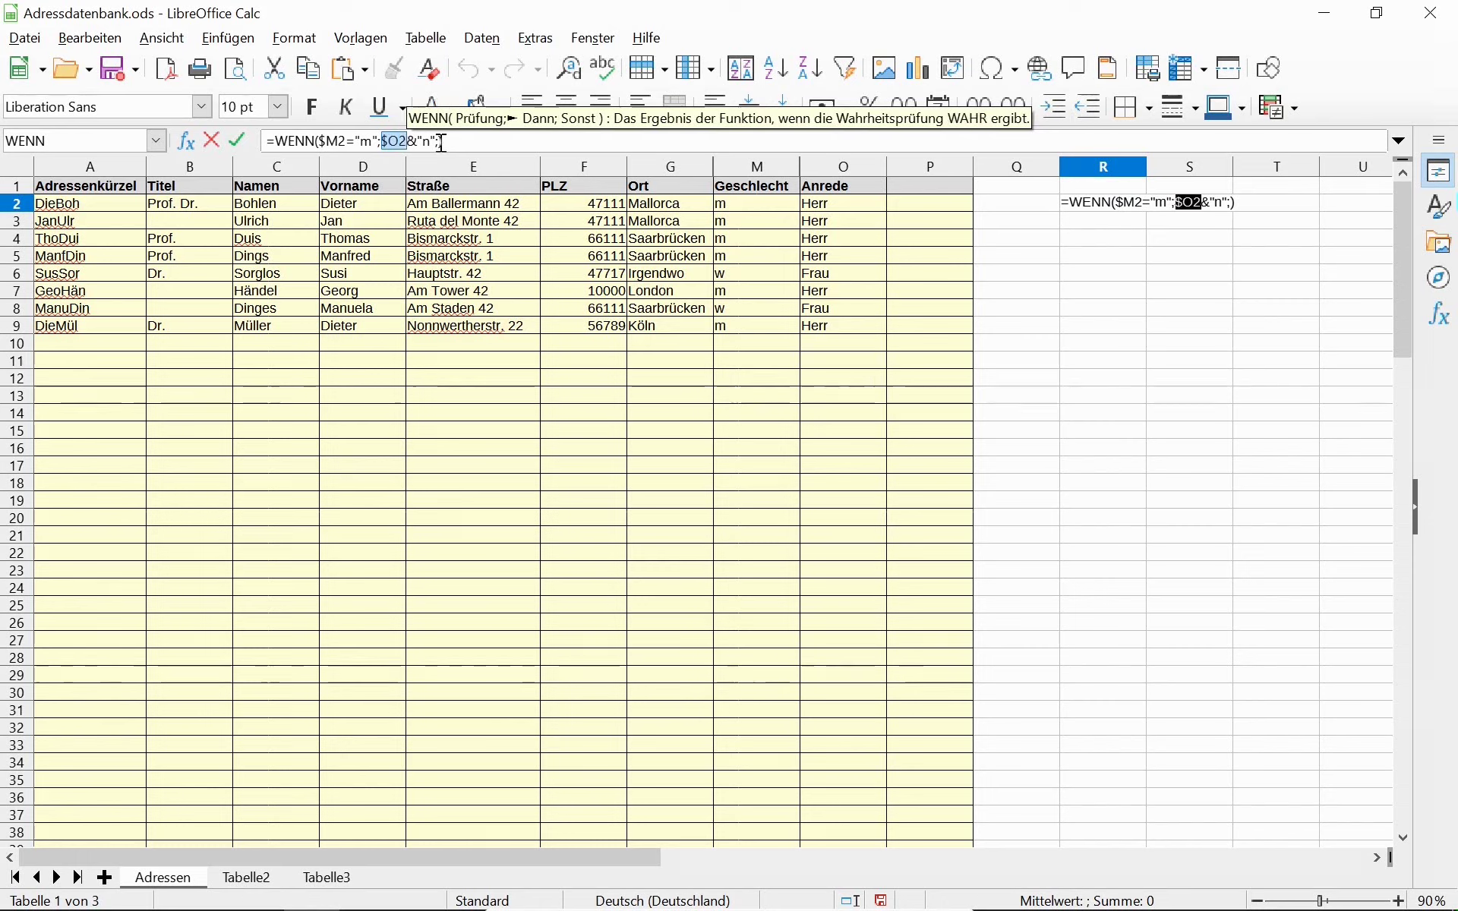
pyautogui.click(441, 141)
pyautogui.hotkey('ctrl', 'v')
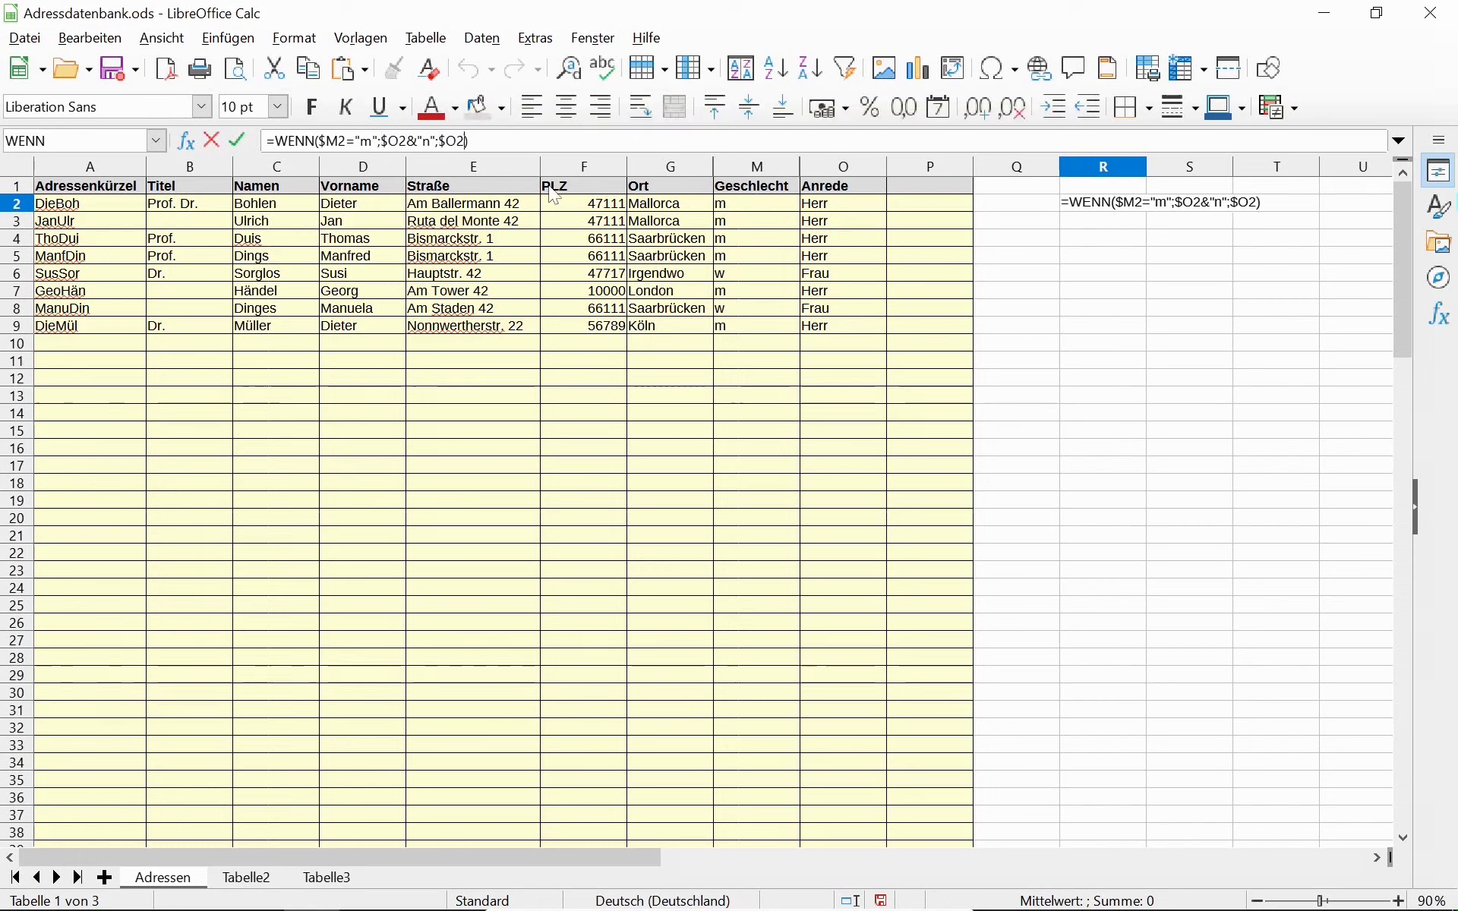
pyautogui.press('Return')
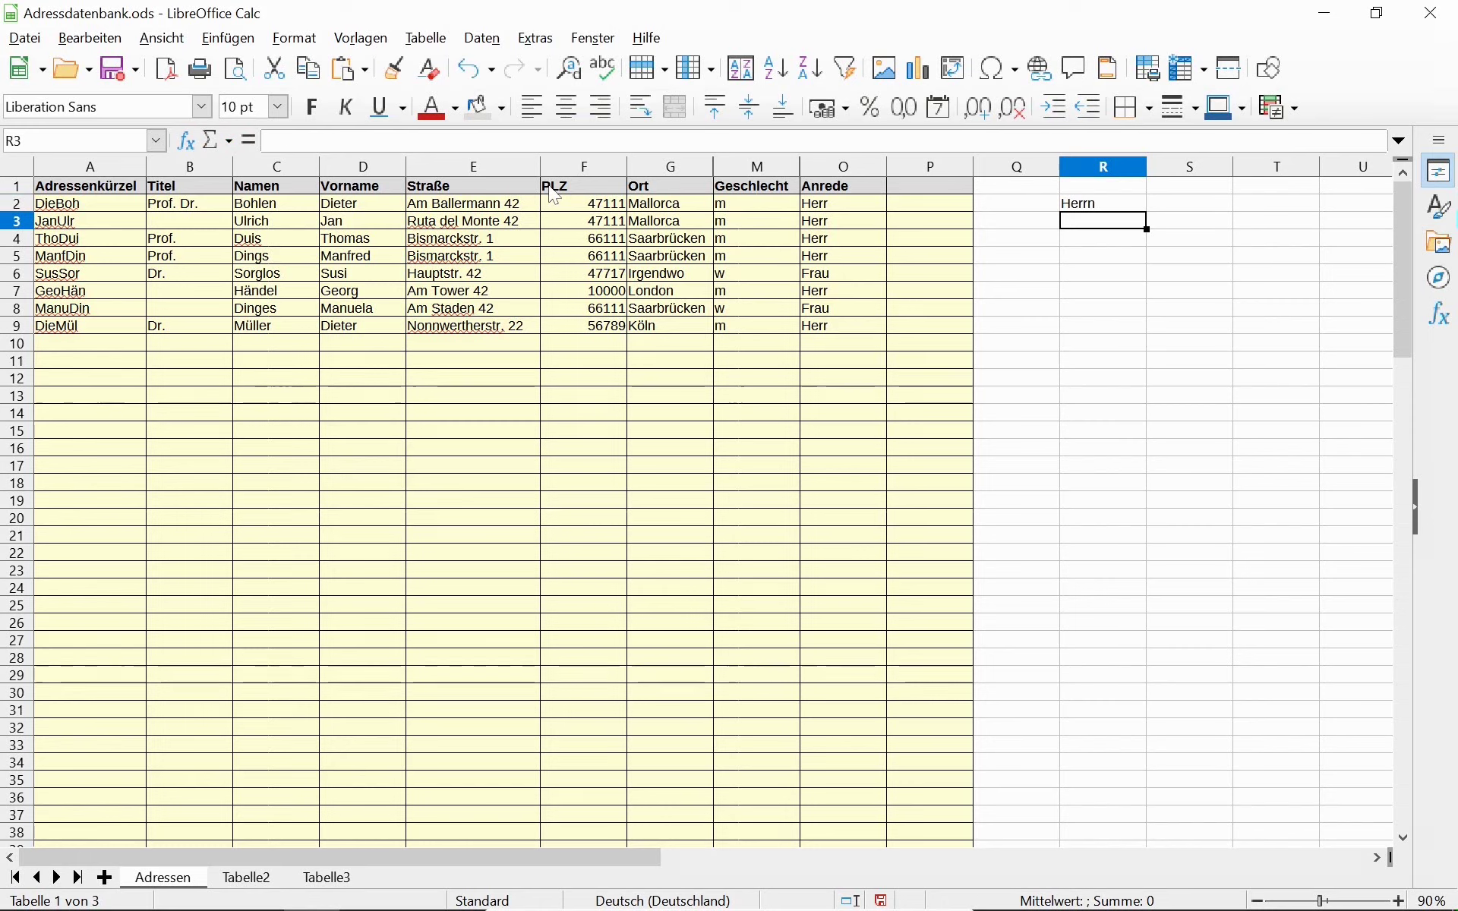
# Fill the salutation formula down R2:R9 and check the Herrn/Frau results.
pyautogui.press('Up')
pyautogui.hotkey('shift', 'Down')
pyautogui.hotkey('shift', 'Down')
pyautogui.hotkey('shift', 'Down')
pyautogui.hotkey('shift', 'Down')
pyautogui.hotkey('shift', 'Down')
pyautogui.hotkey('shift', 'Down')
pyautogui.hotkey('shift', 'Down')
pyautogui.hotkey('shift', 'Down')
pyautogui.hotkey('shift', 'Up')
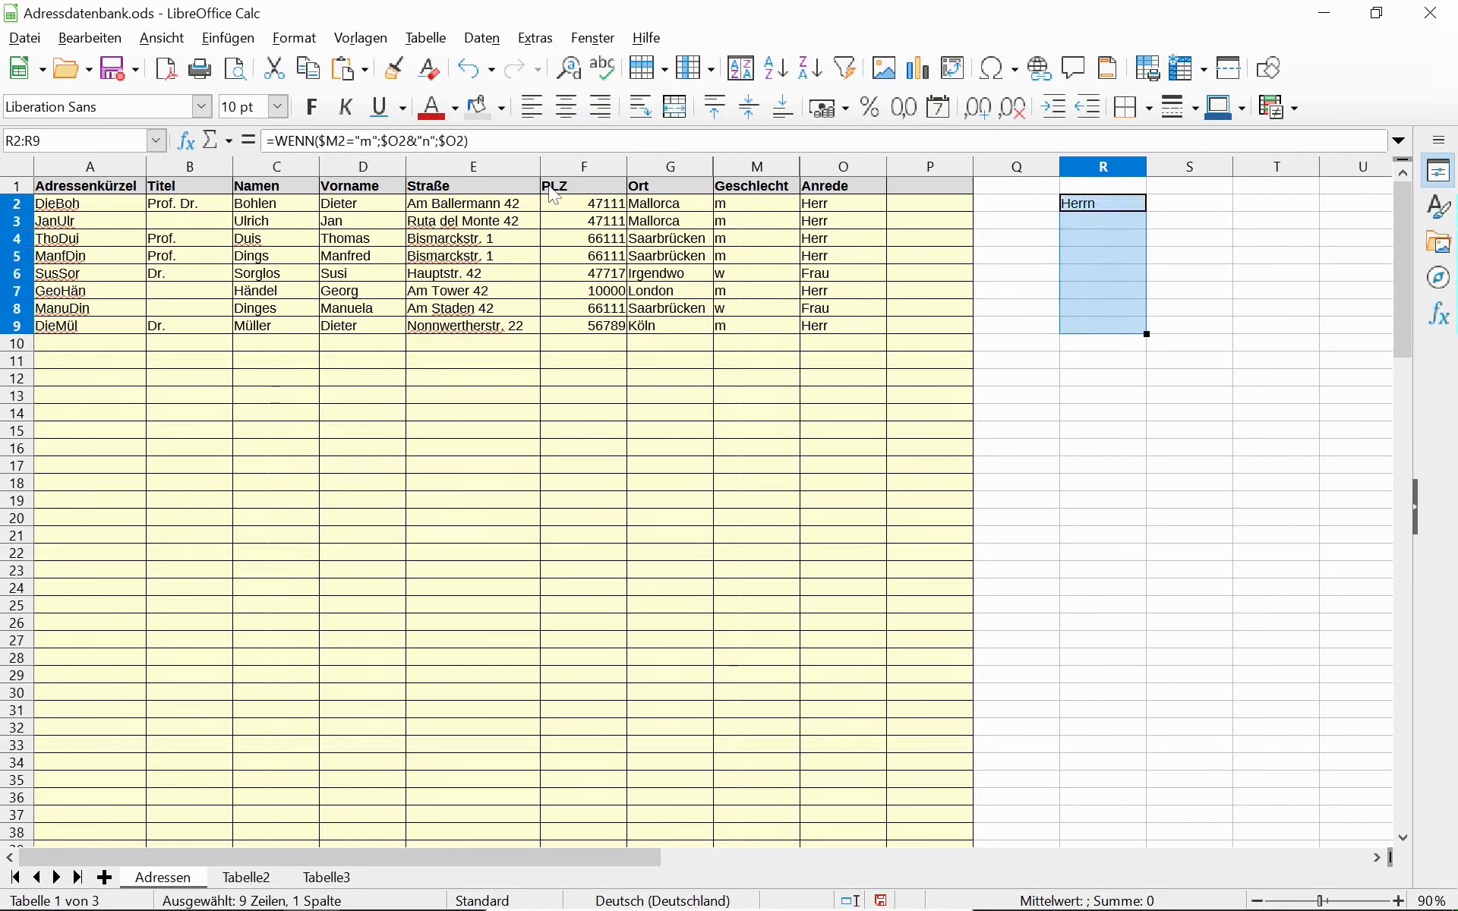
pyautogui.hotkey('ctrl', 'd')
pyautogui.press('Down')
pyautogui.press('Down')
pyautogui.press('Down')
pyautogui.press('Down')
pyautogui.press('Down')
pyautogui.press('Down')
pyautogui.press('Down')
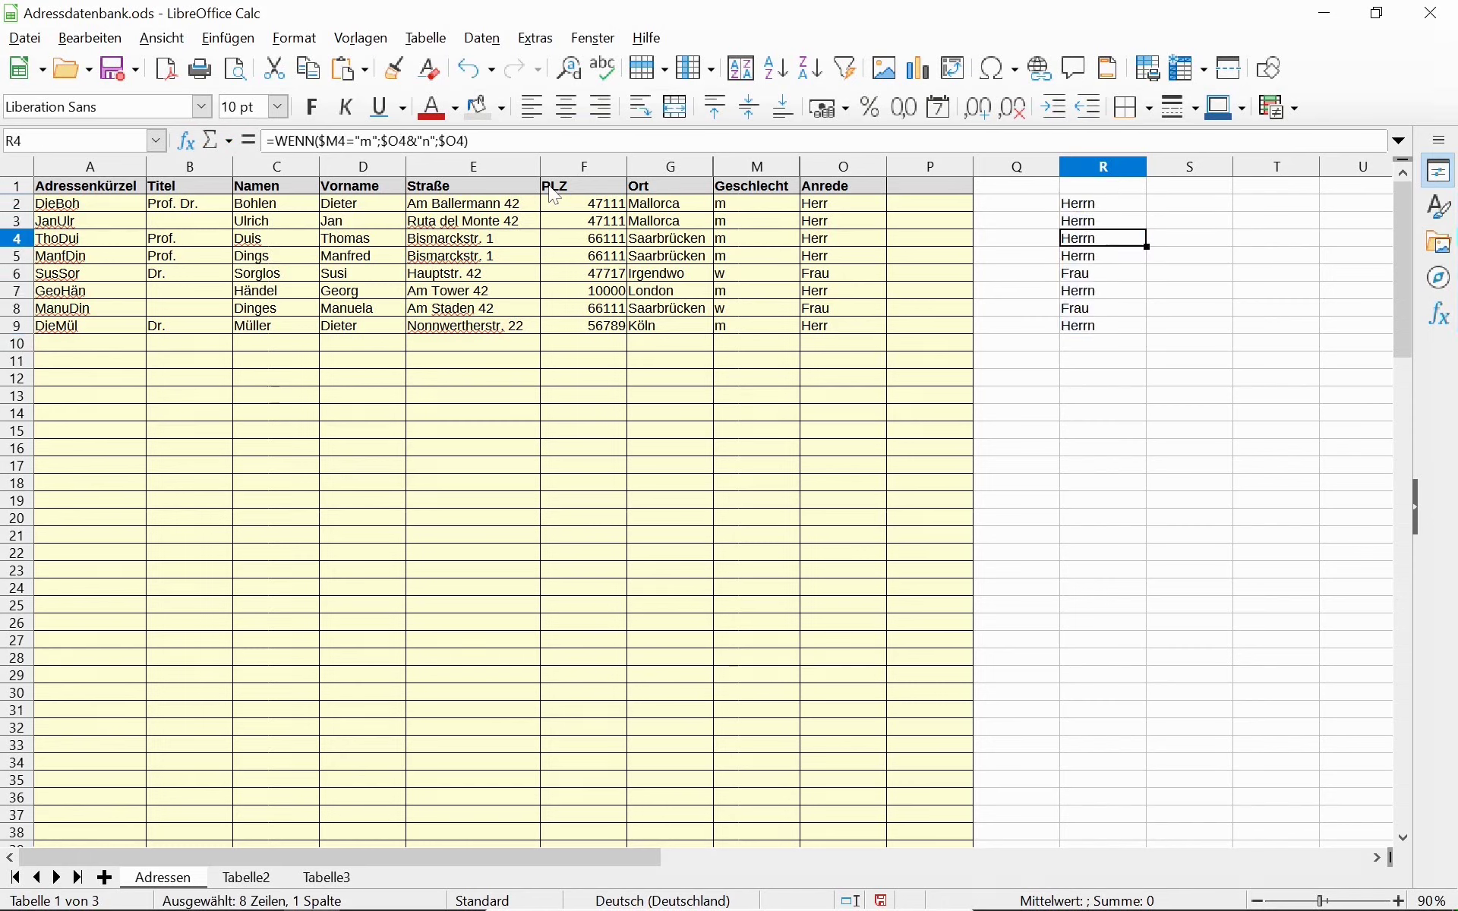
pyautogui.press('Up')
pyautogui.press('Up')
pyautogui.press('Up')
pyautogui.press('Up')
pyautogui.press('Up')
pyautogui.press('Up')
pyautogui.press('Up')
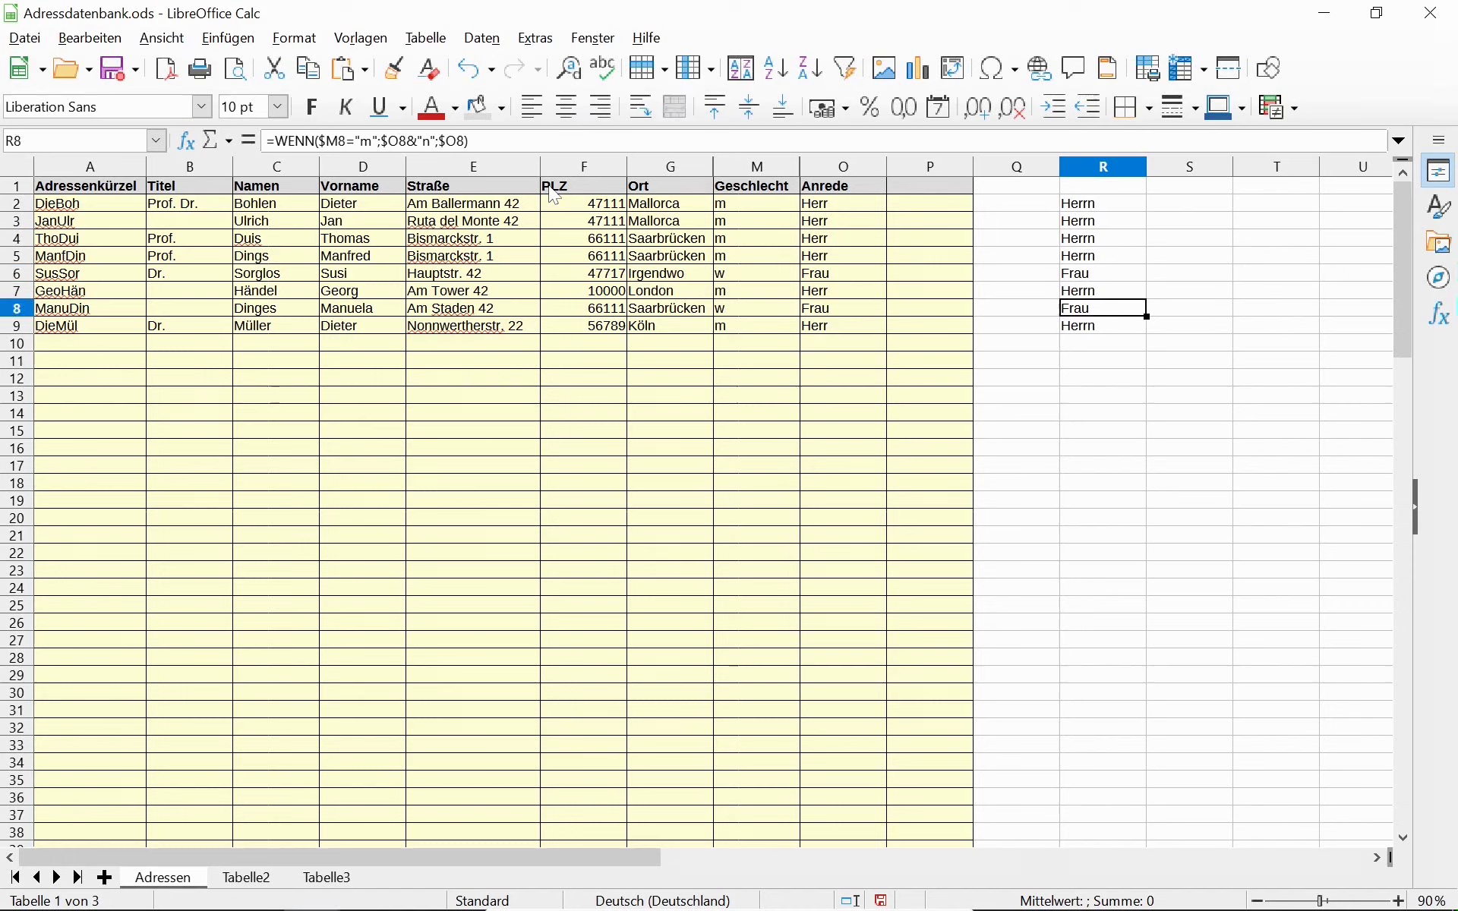
pyautogui.press('Right')
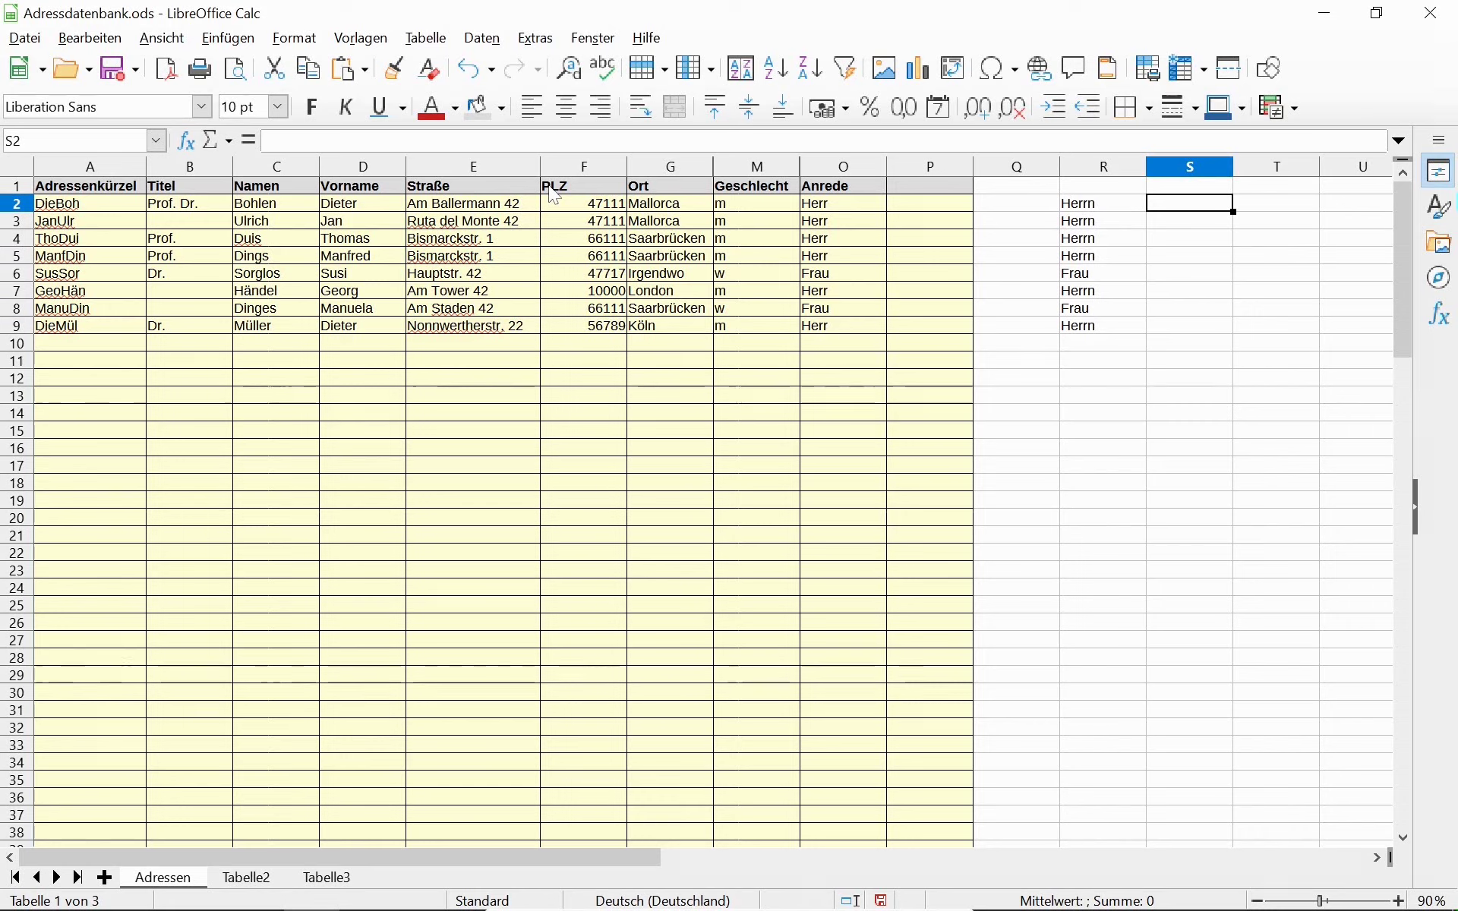
pyautogui.press('Left')
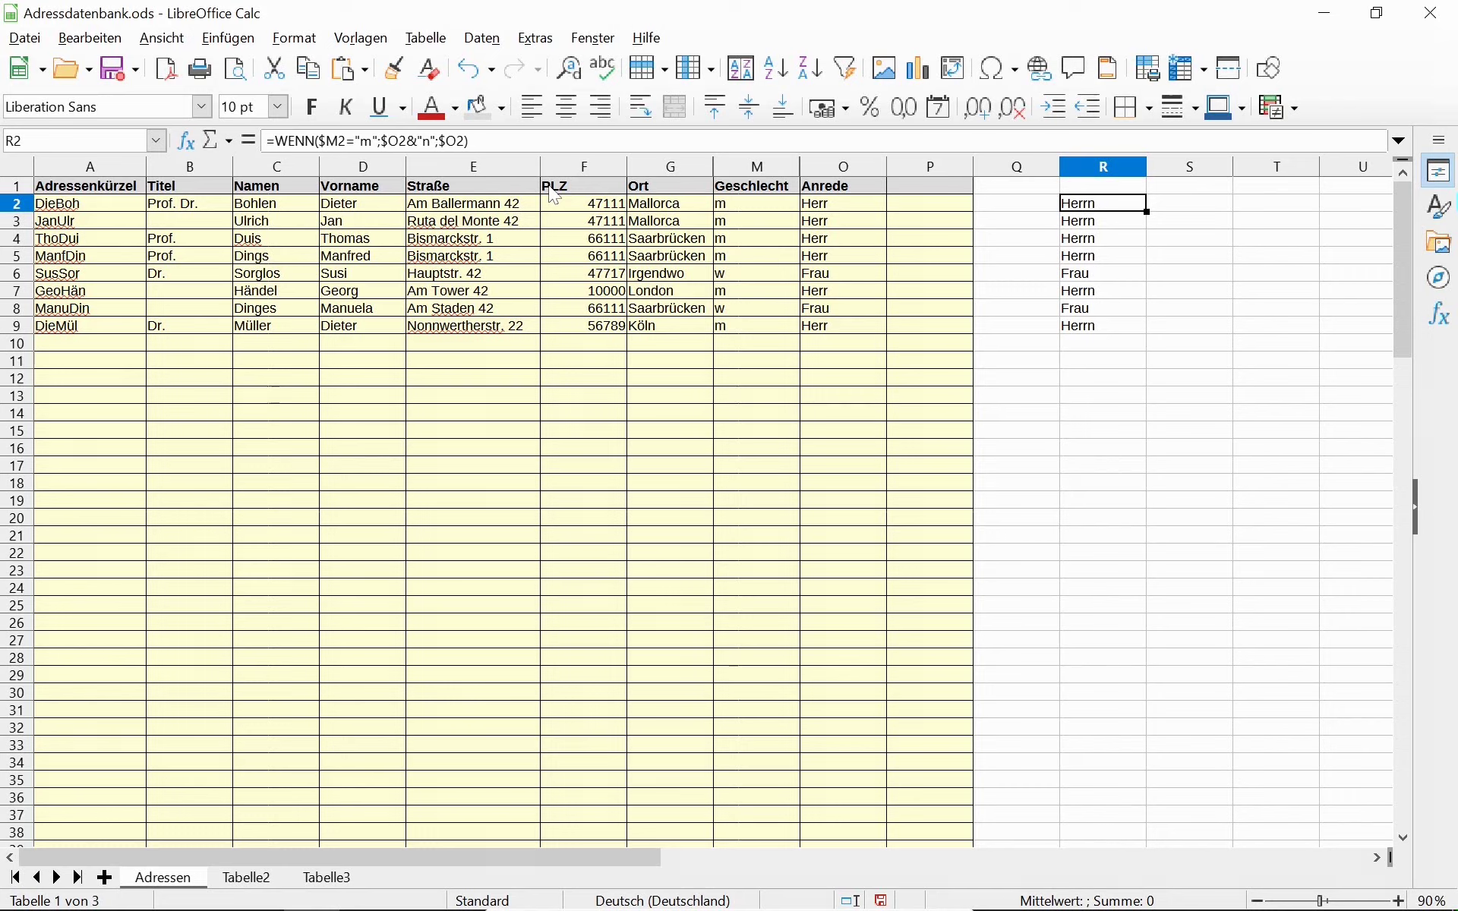
pyautogui.press('F2')
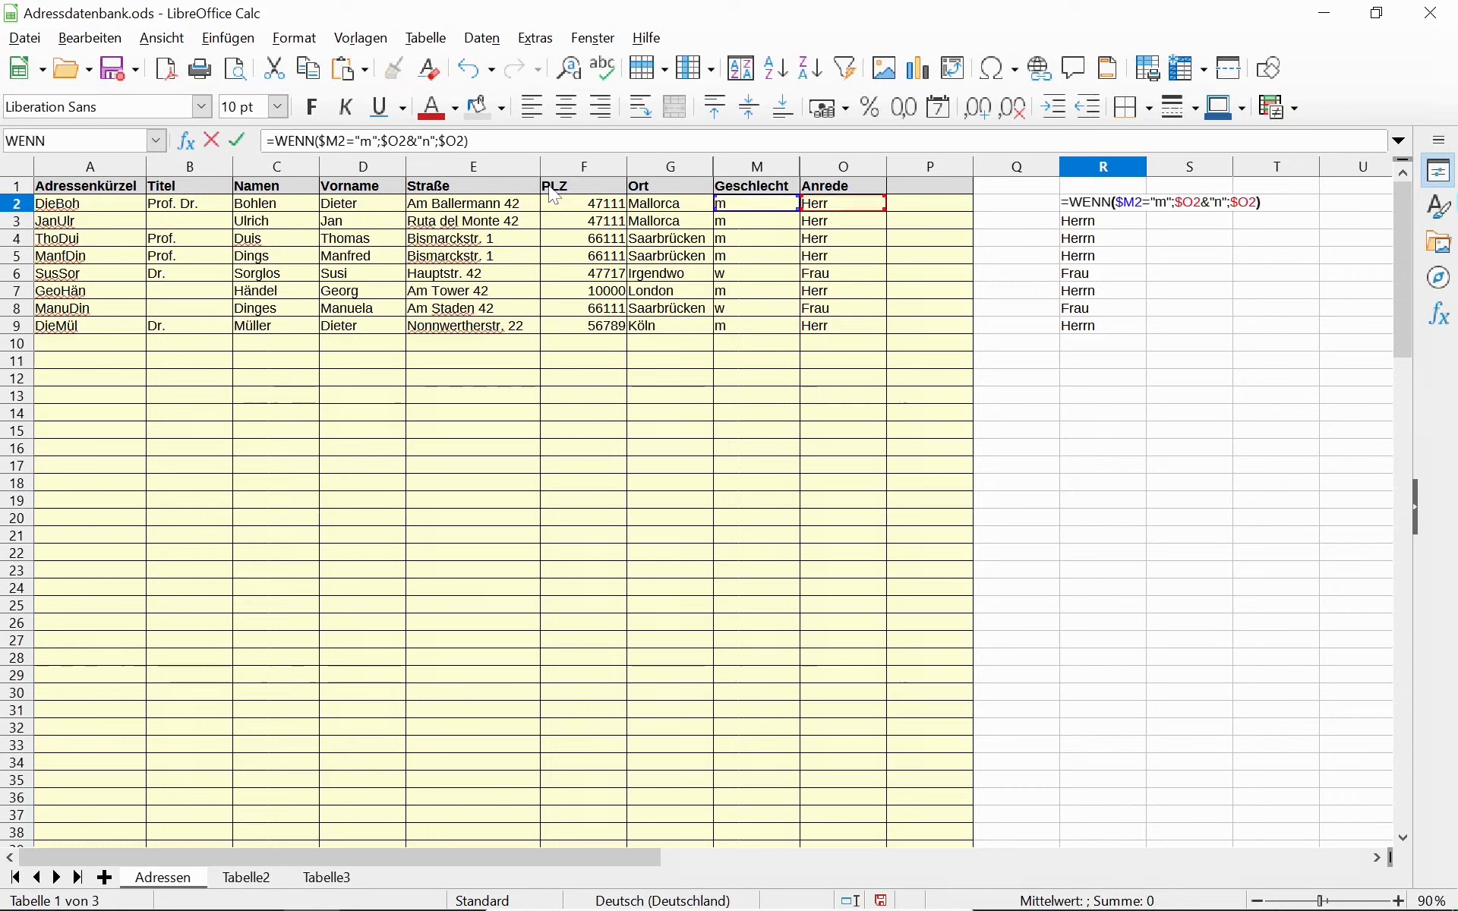
pyautogui.press('Escape')
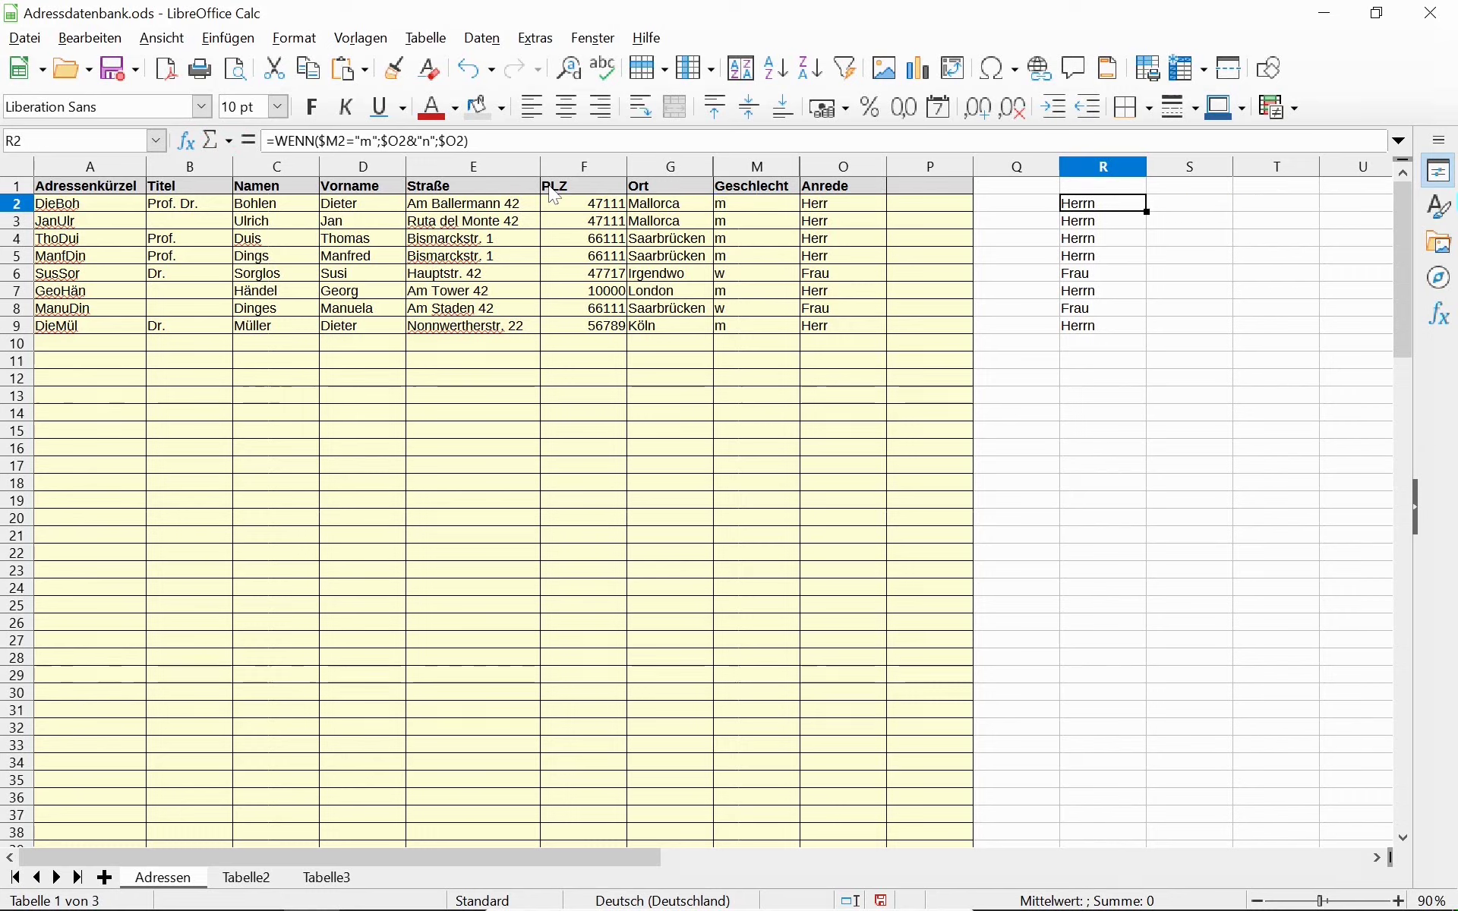
# Put 10 in S2 and enter =ZEICHEN(10) in S1 as a trial.
pyautogui.press('Right')
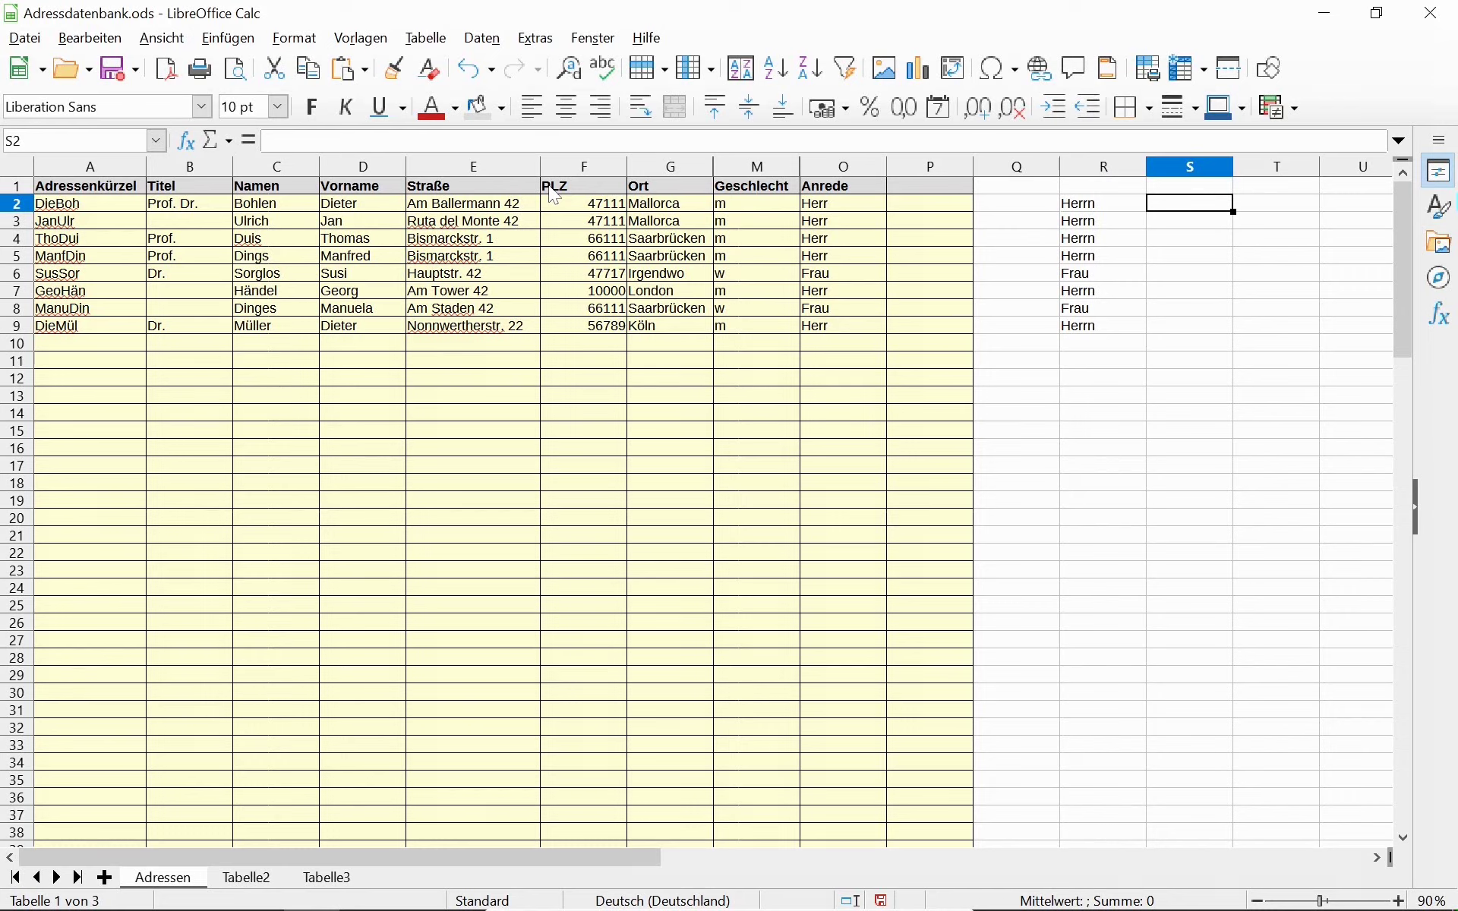
pyautogui.write('10')
pyautogui.press('Return')
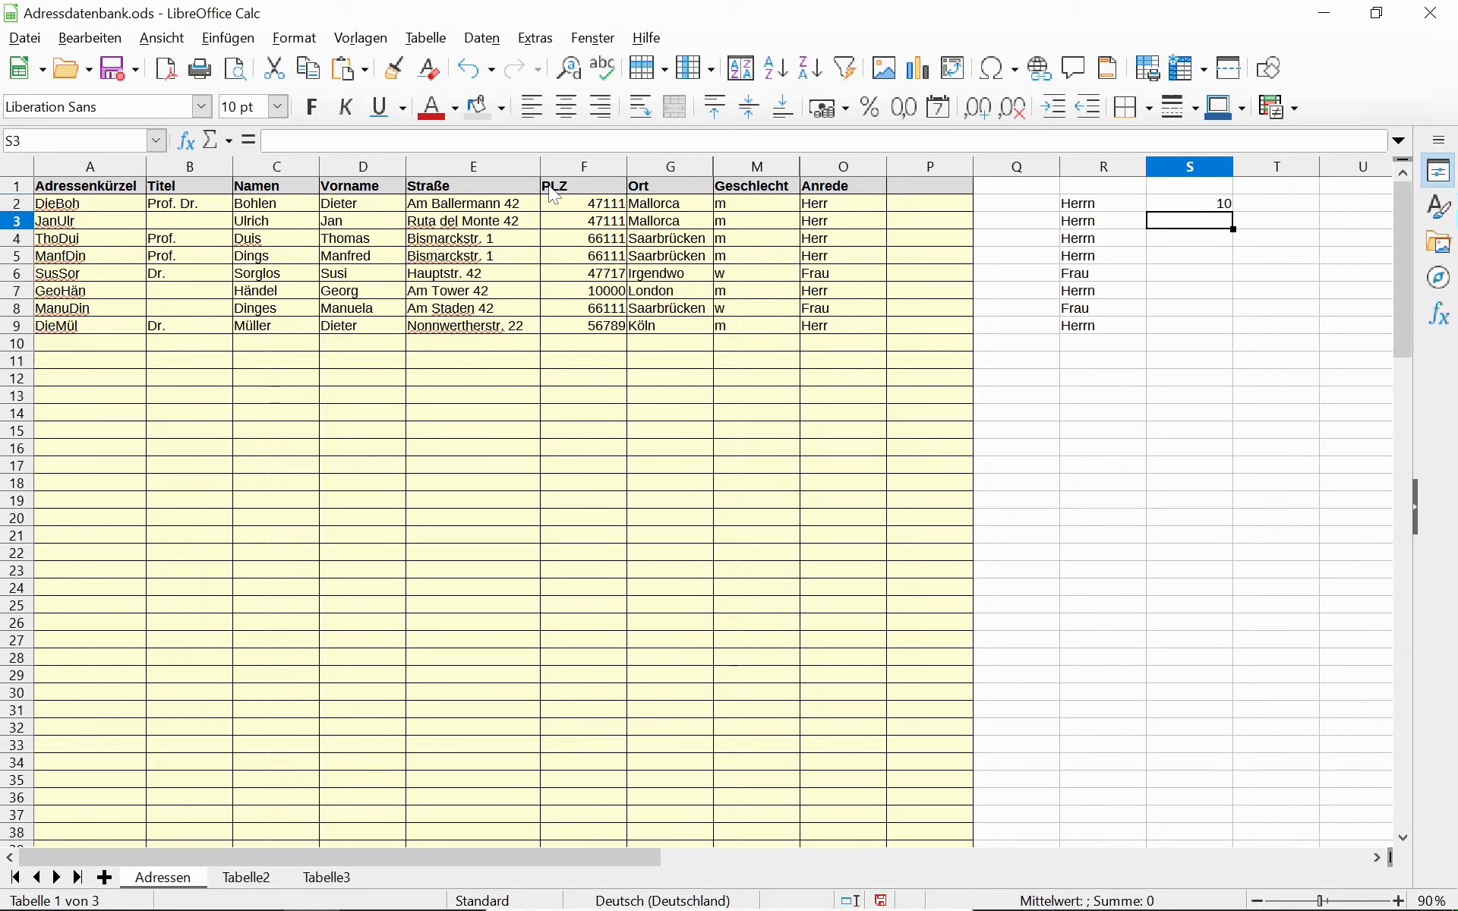
pyautogui.press('Up')
pyautogui.press('Up')
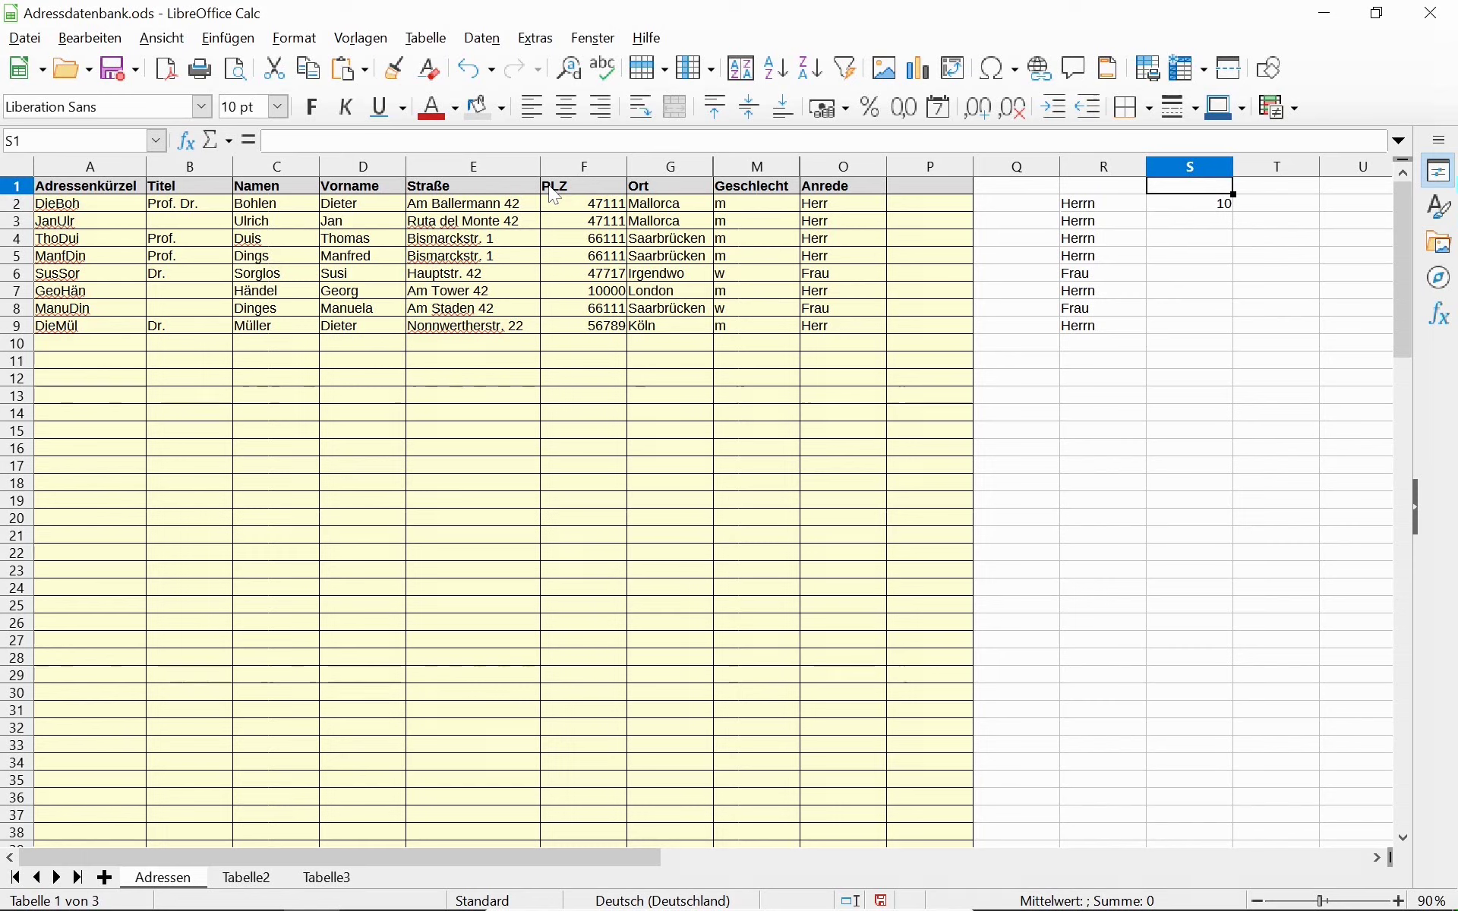
pyautogui.write('=ZEIC')
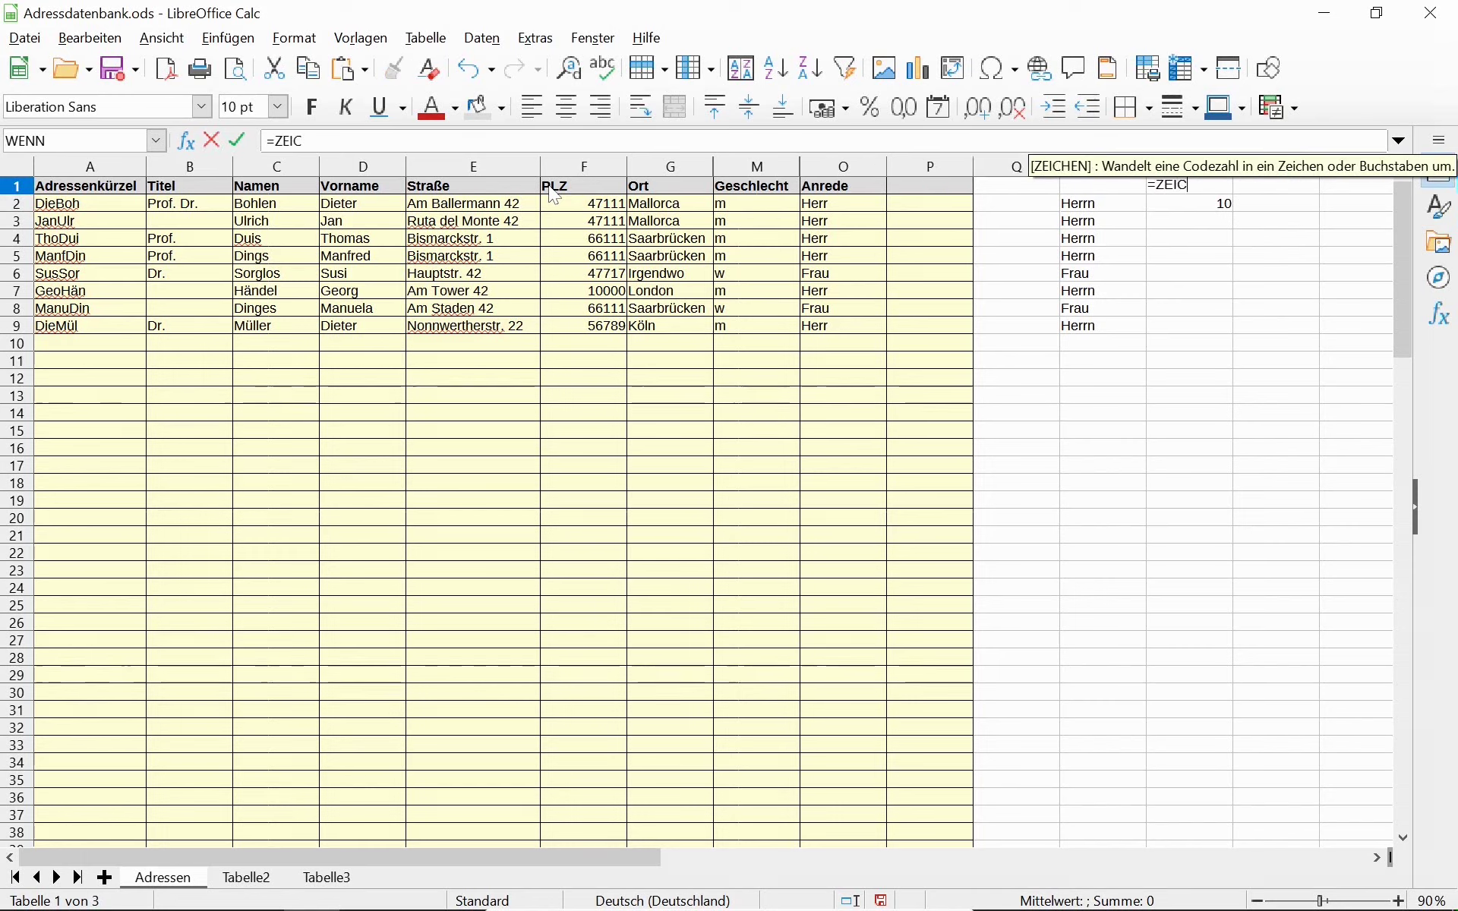
pyautogui.press('Return')
pyautogui.write('10')
pyautogui.press('Return')
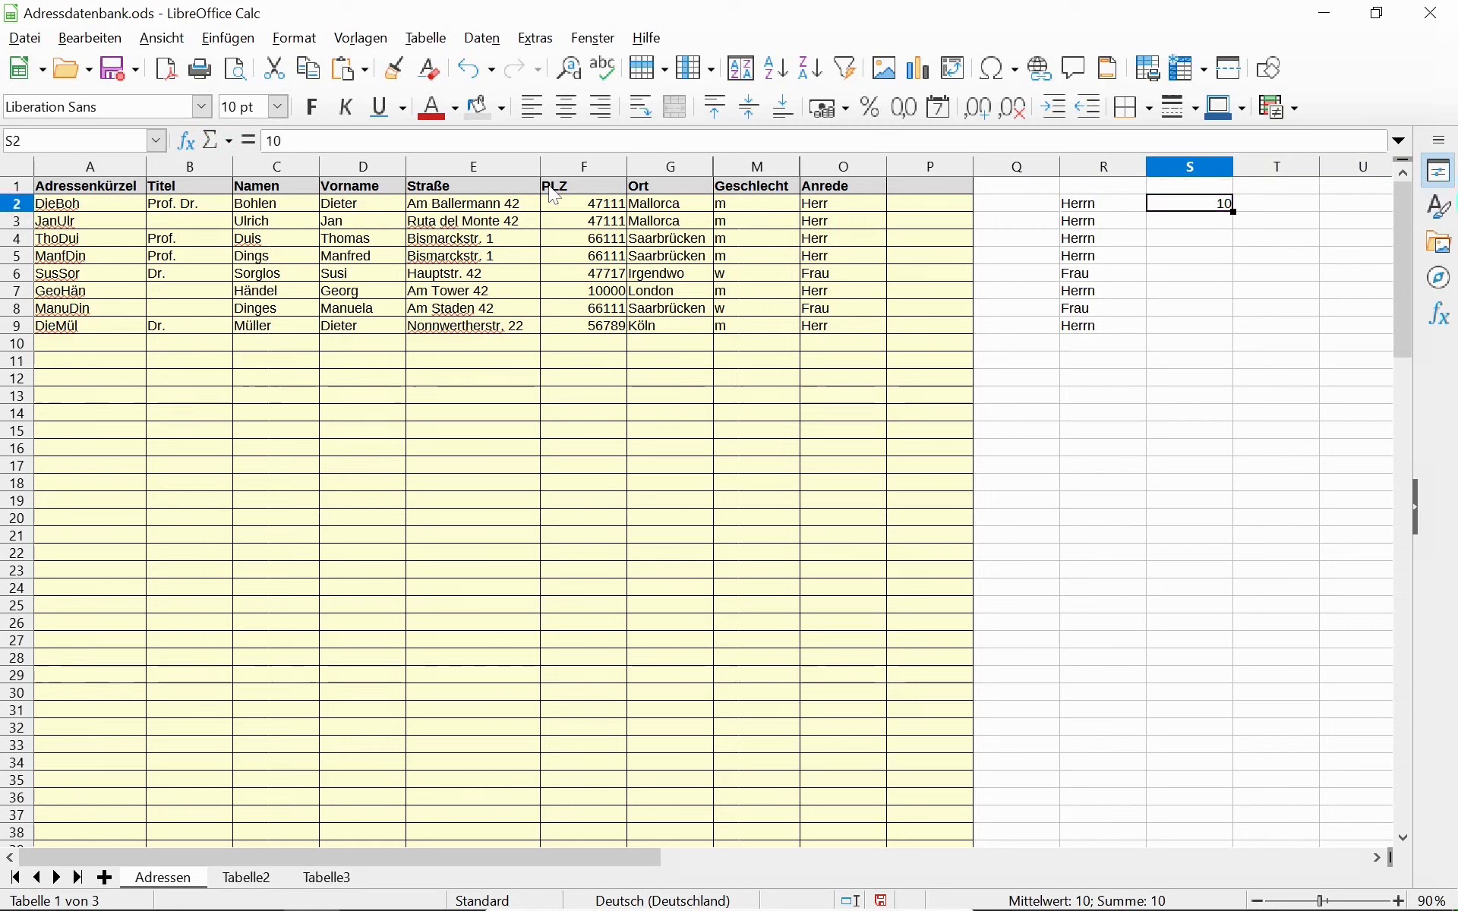
pyautogui.press('Up')
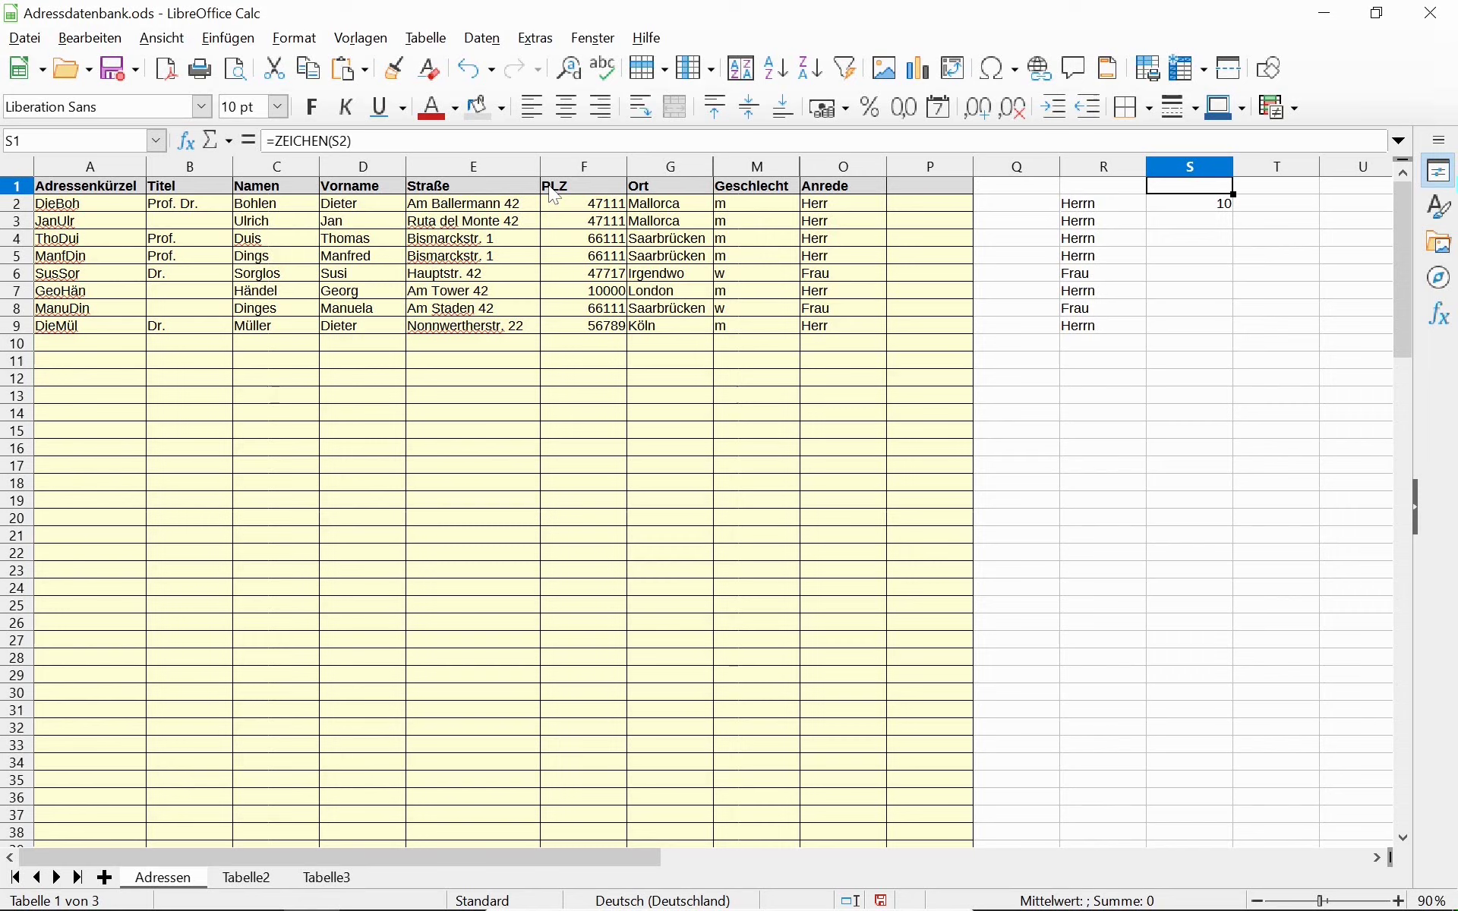
# Change the S2 test value to 42, then back to 10.
pyautogui.press('Down')
pyautogui.press('F2')
pyautogui.press('BackSpace')
pyautogui.press('BackSpace')
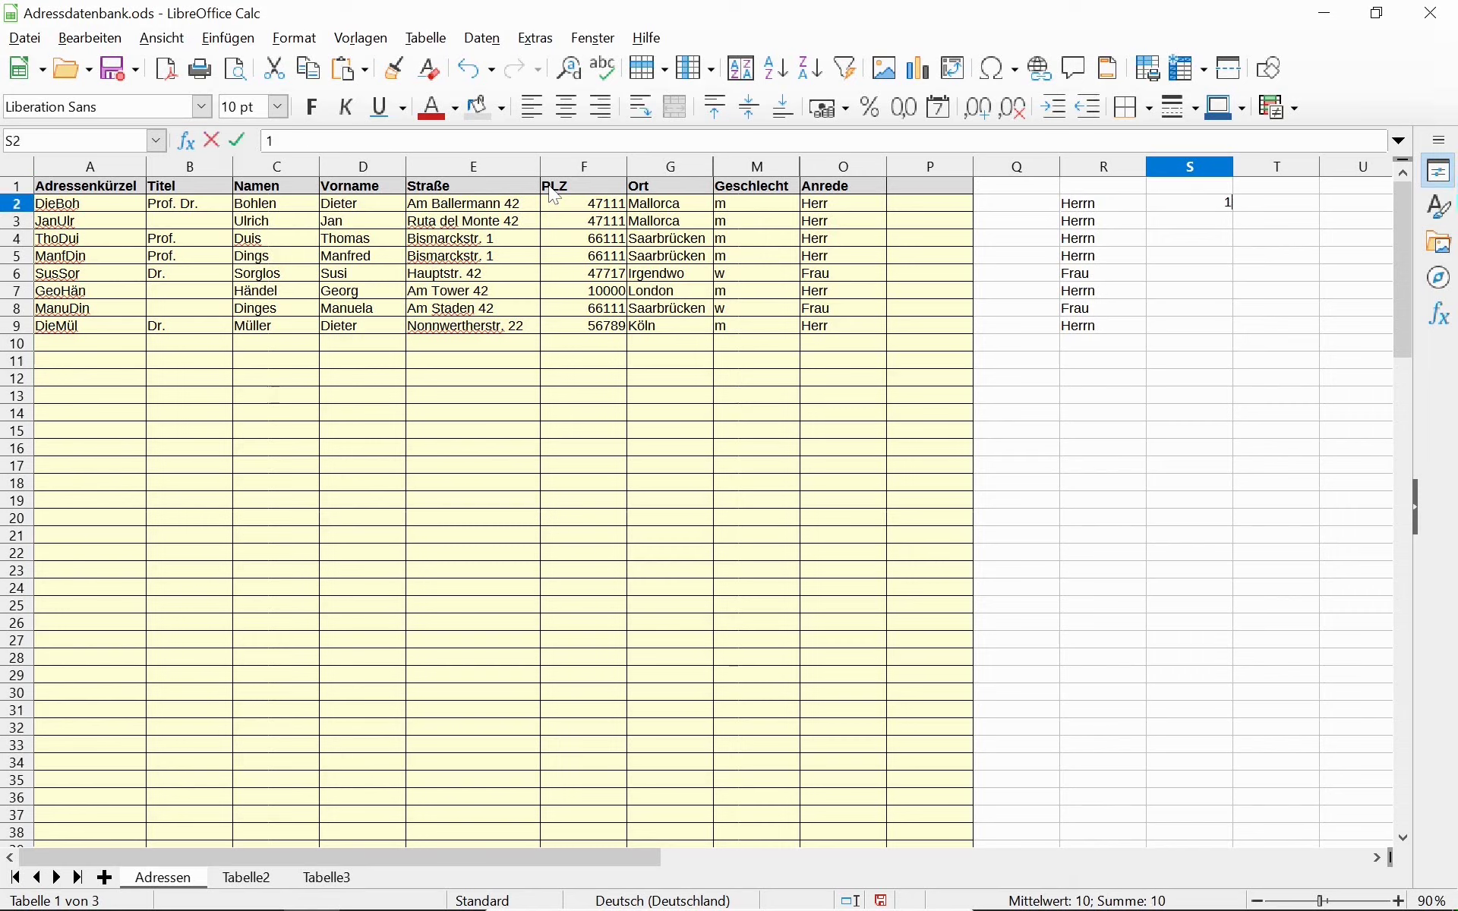
pyautogui.write('42')
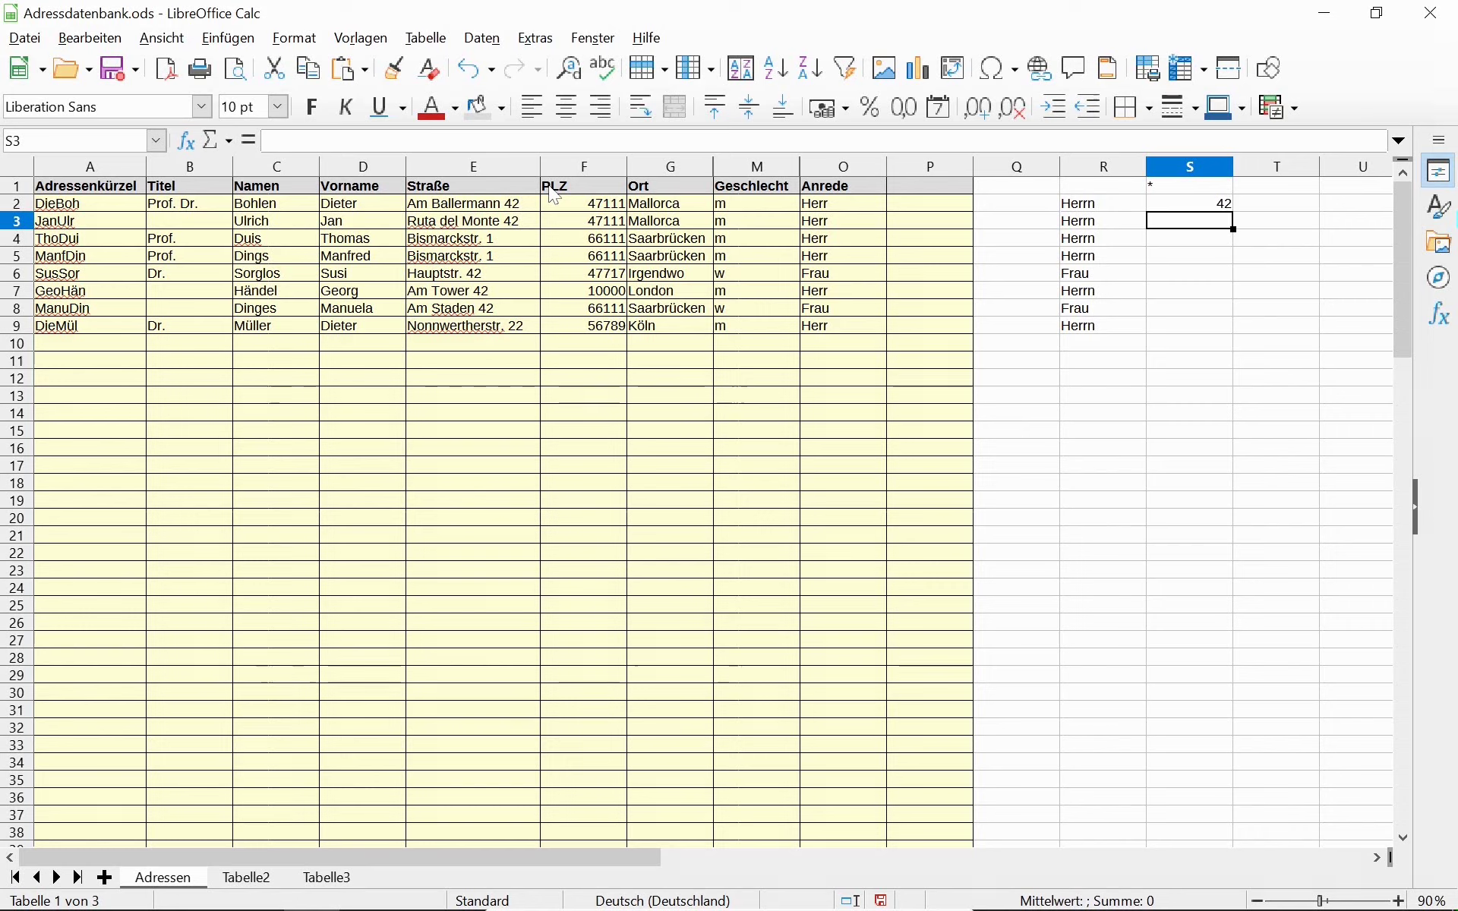
pyautogui.press('Up')
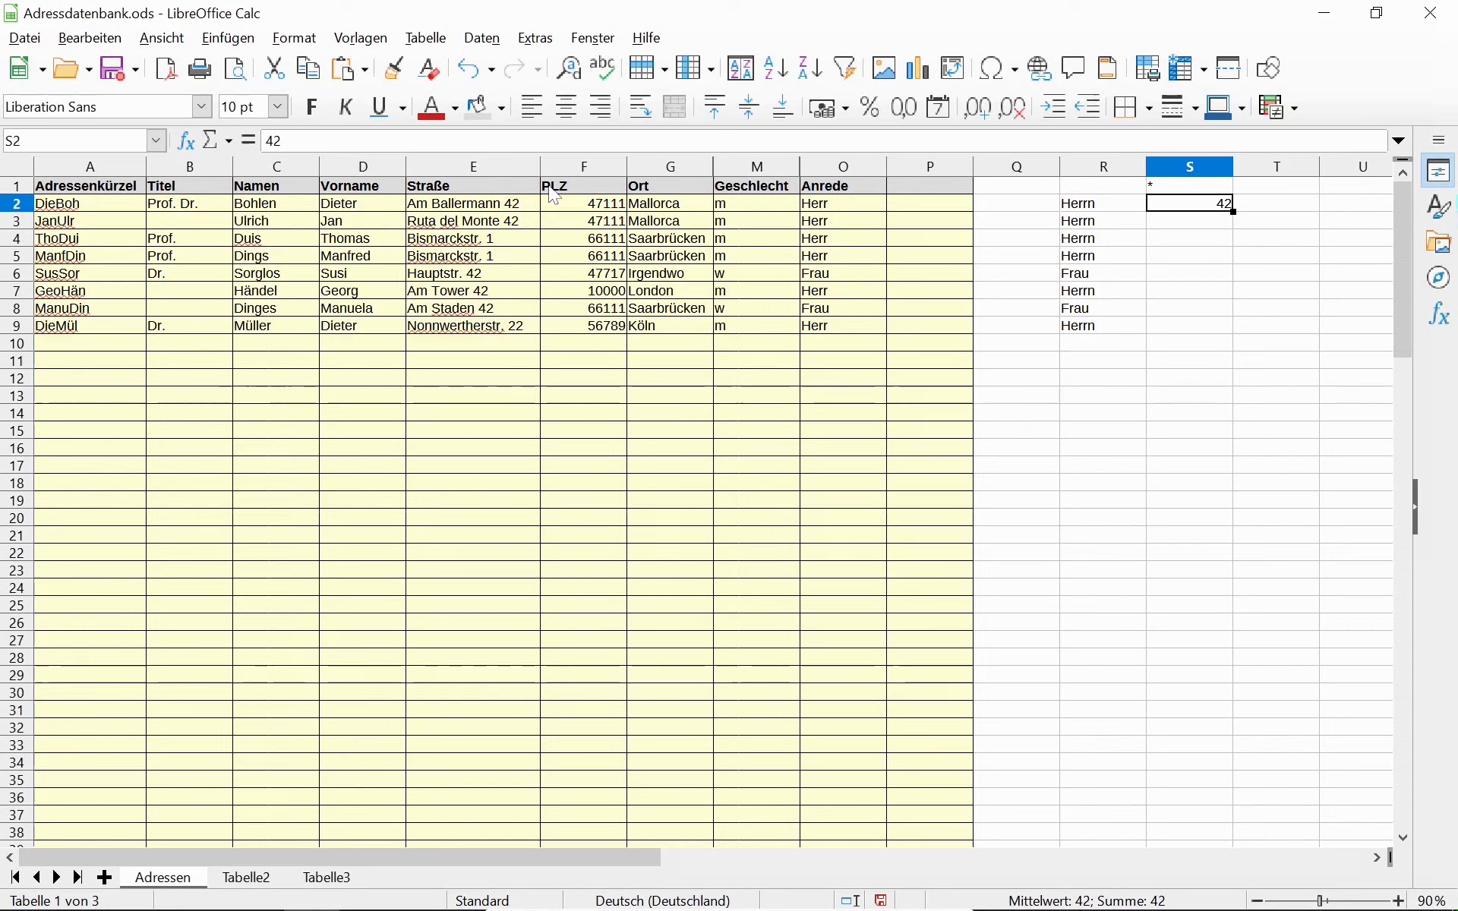
pyautogui.write('10')
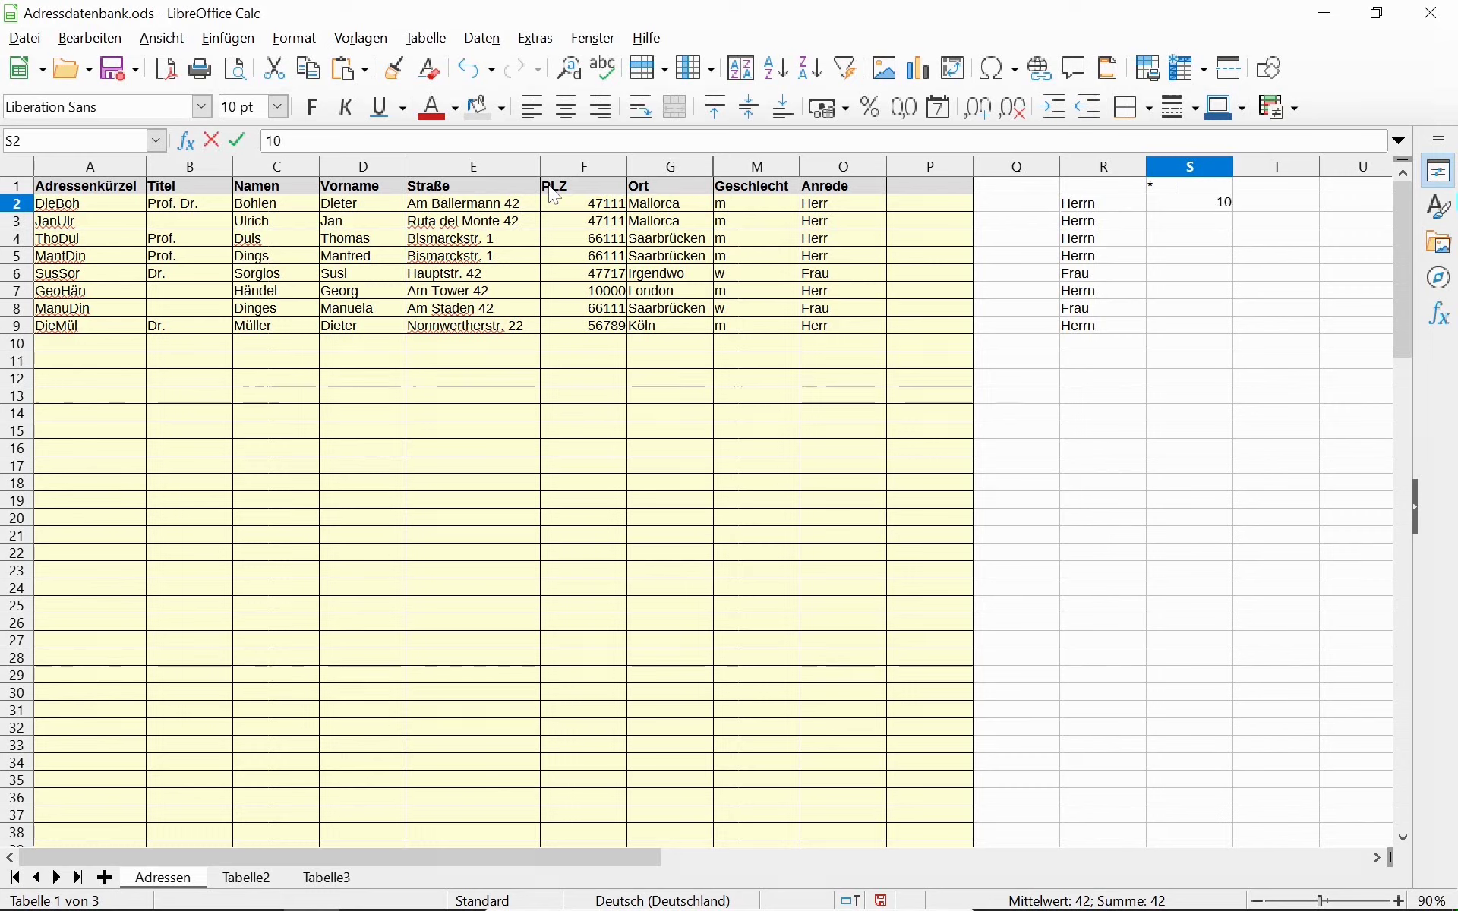
pyautogui.press('Return')
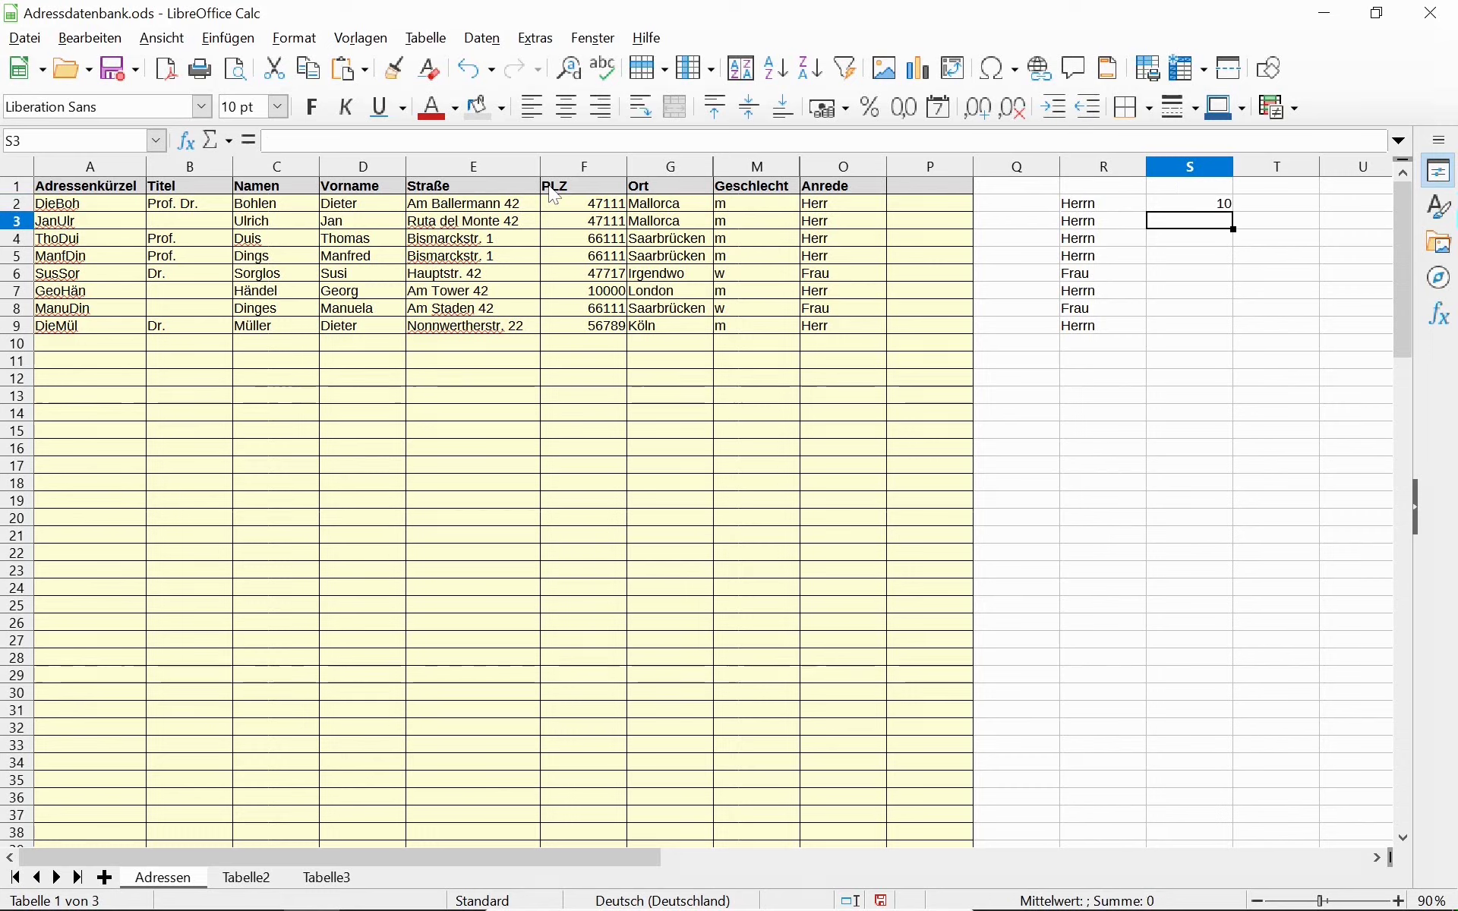
# Clear the test value from S2 and return to R2.
pyautogui.press('Up')
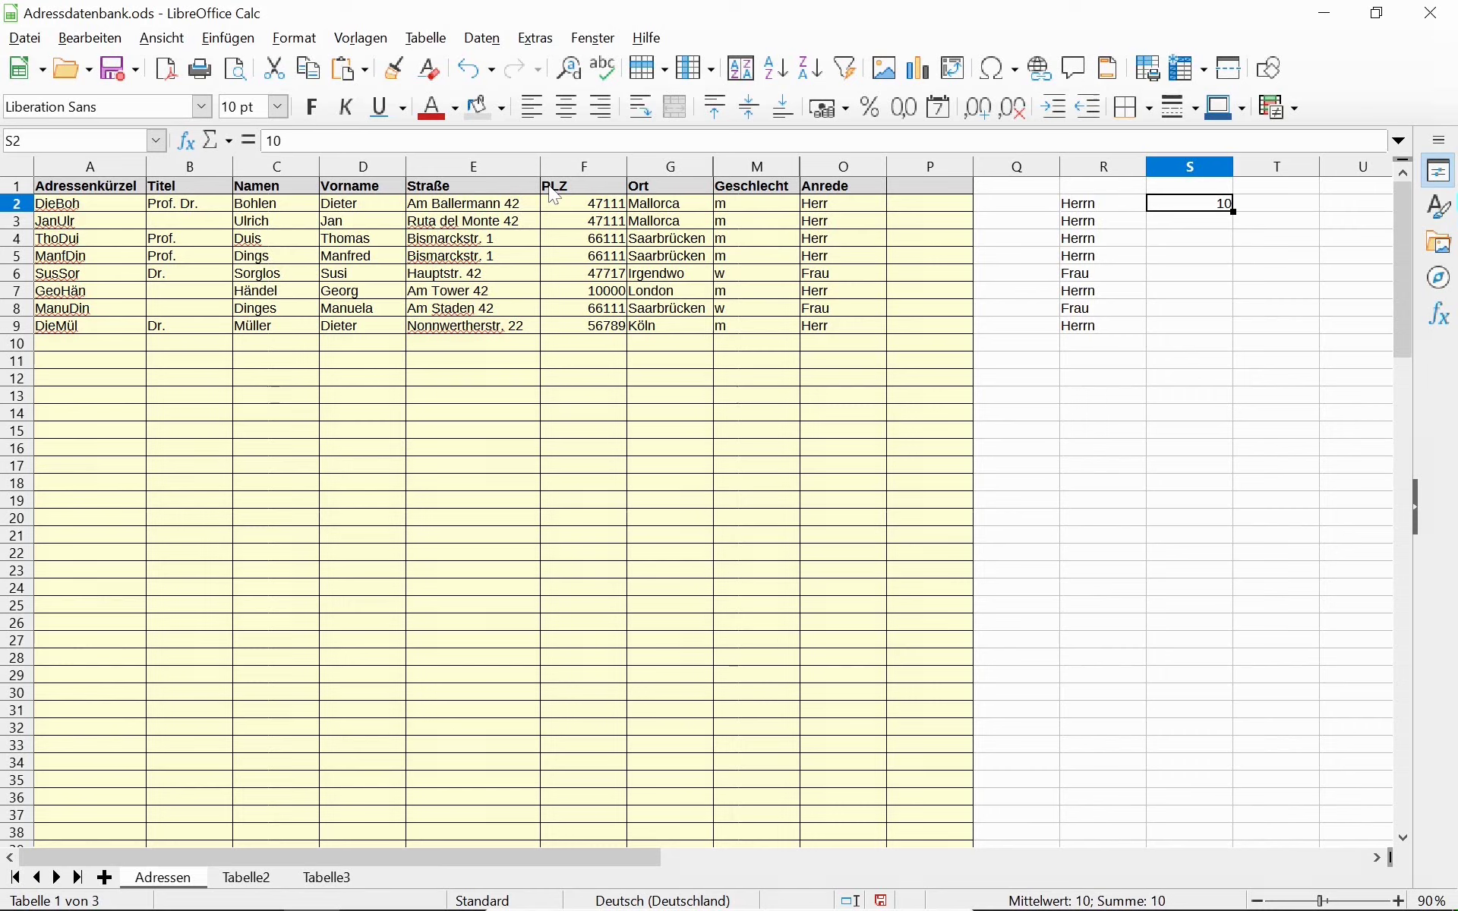
pyautogui.press('Delete')
pyautogui.press('Up')
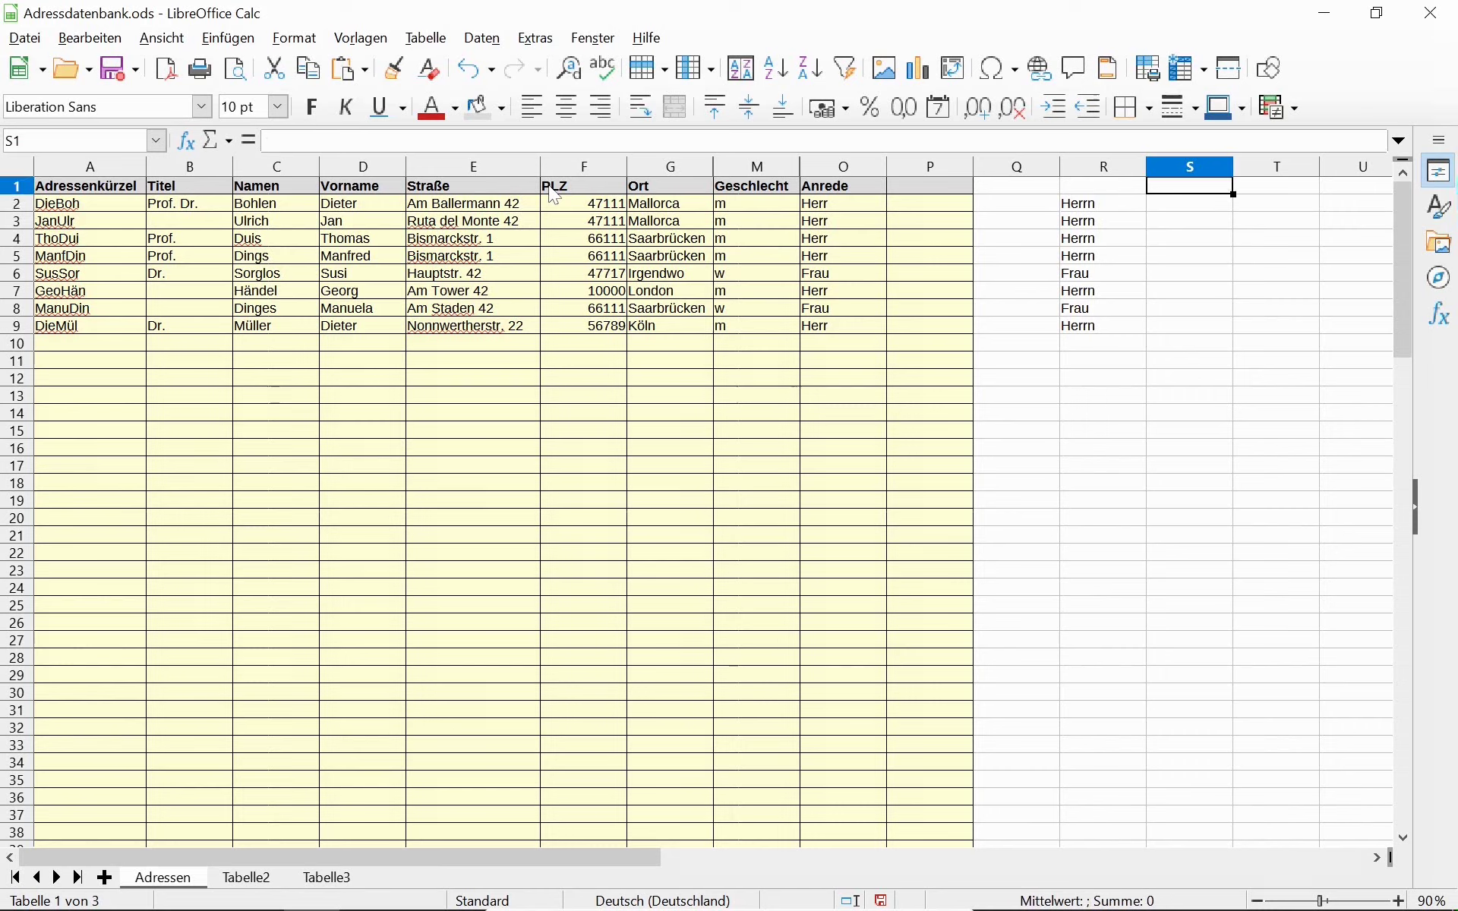
pyautogui.press('Left')
pyautogui.press('Down')
pyautogui.press('F2')
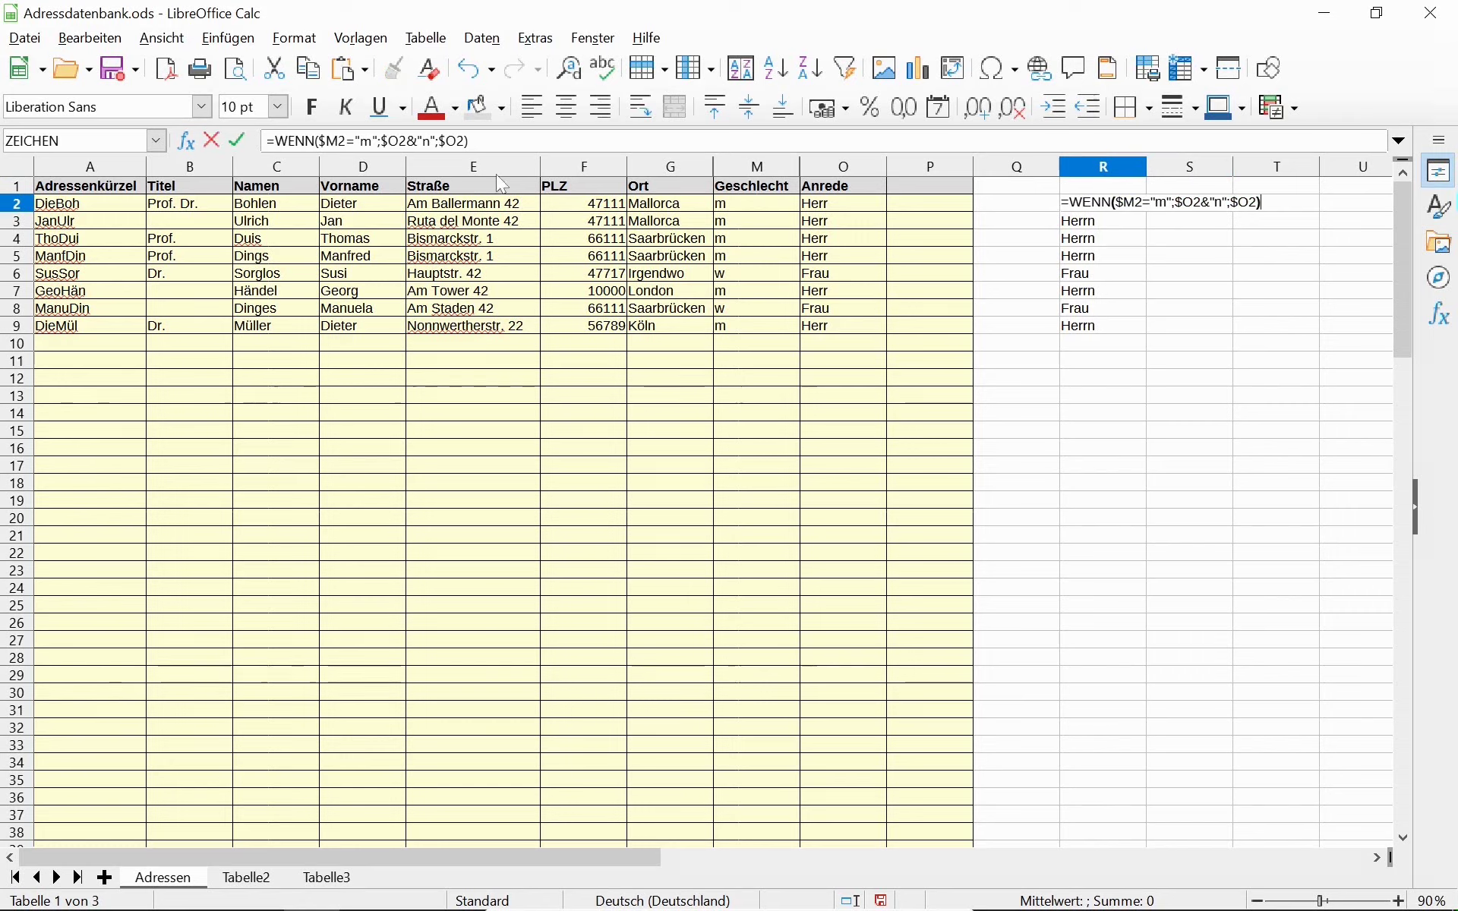
pyautogui.write('&')
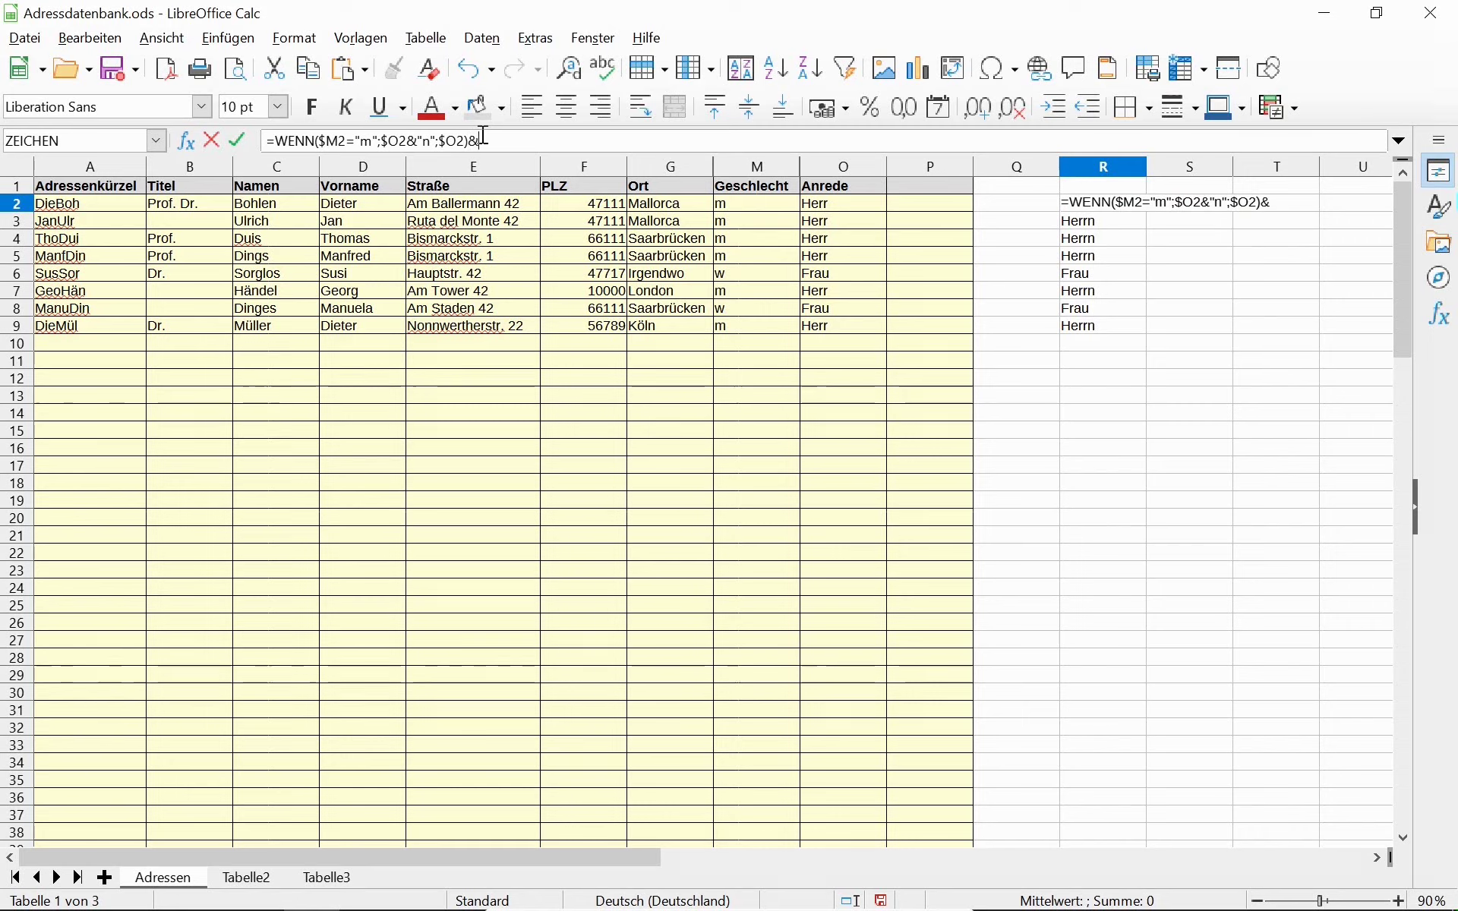
pyautogui.write('Z')
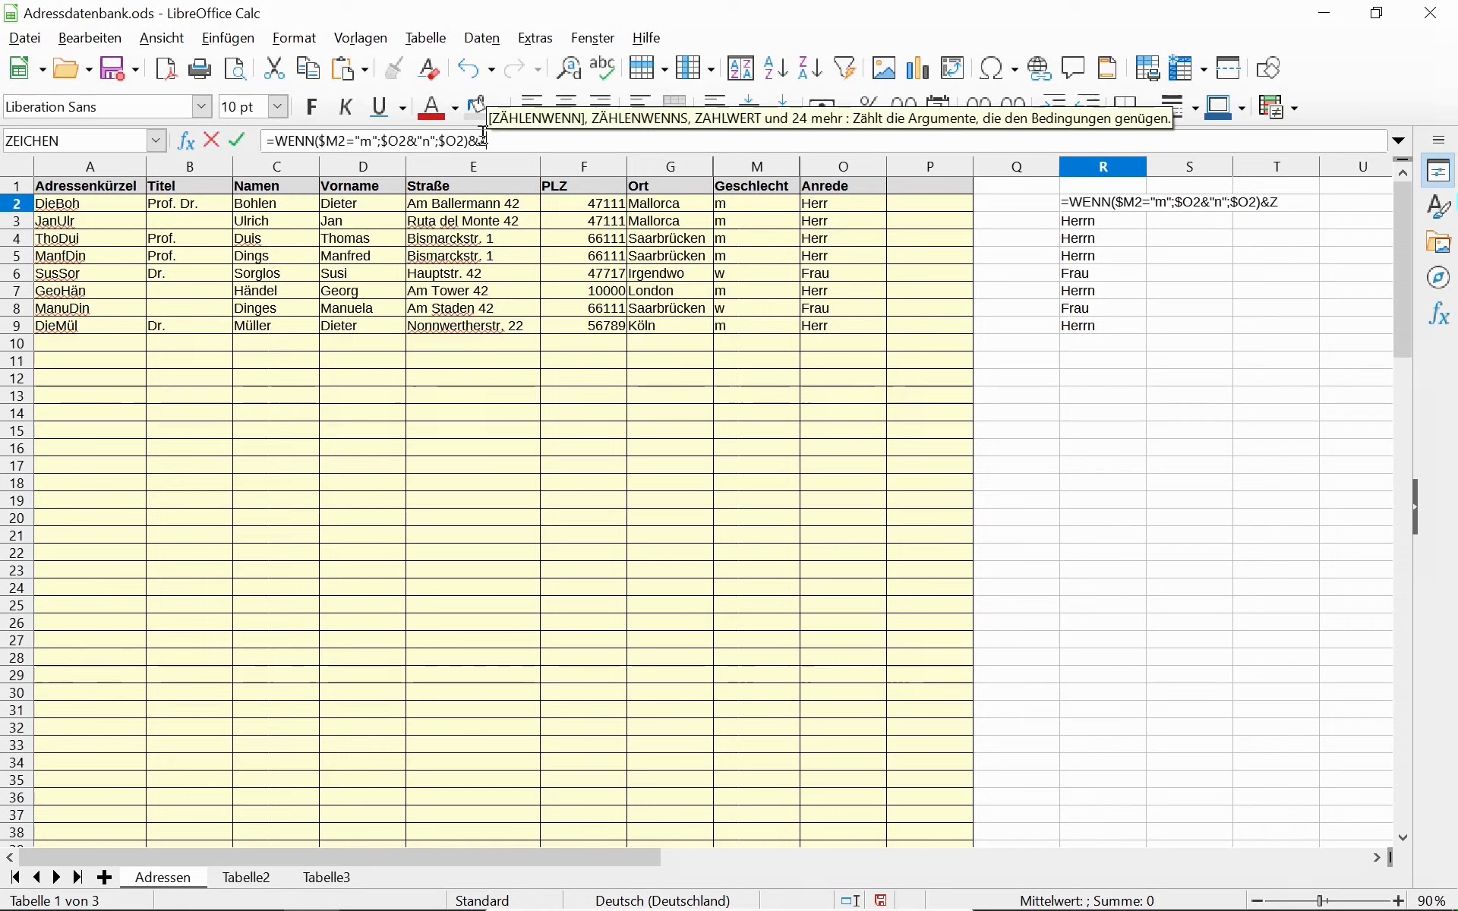
pyautogui.write('E')
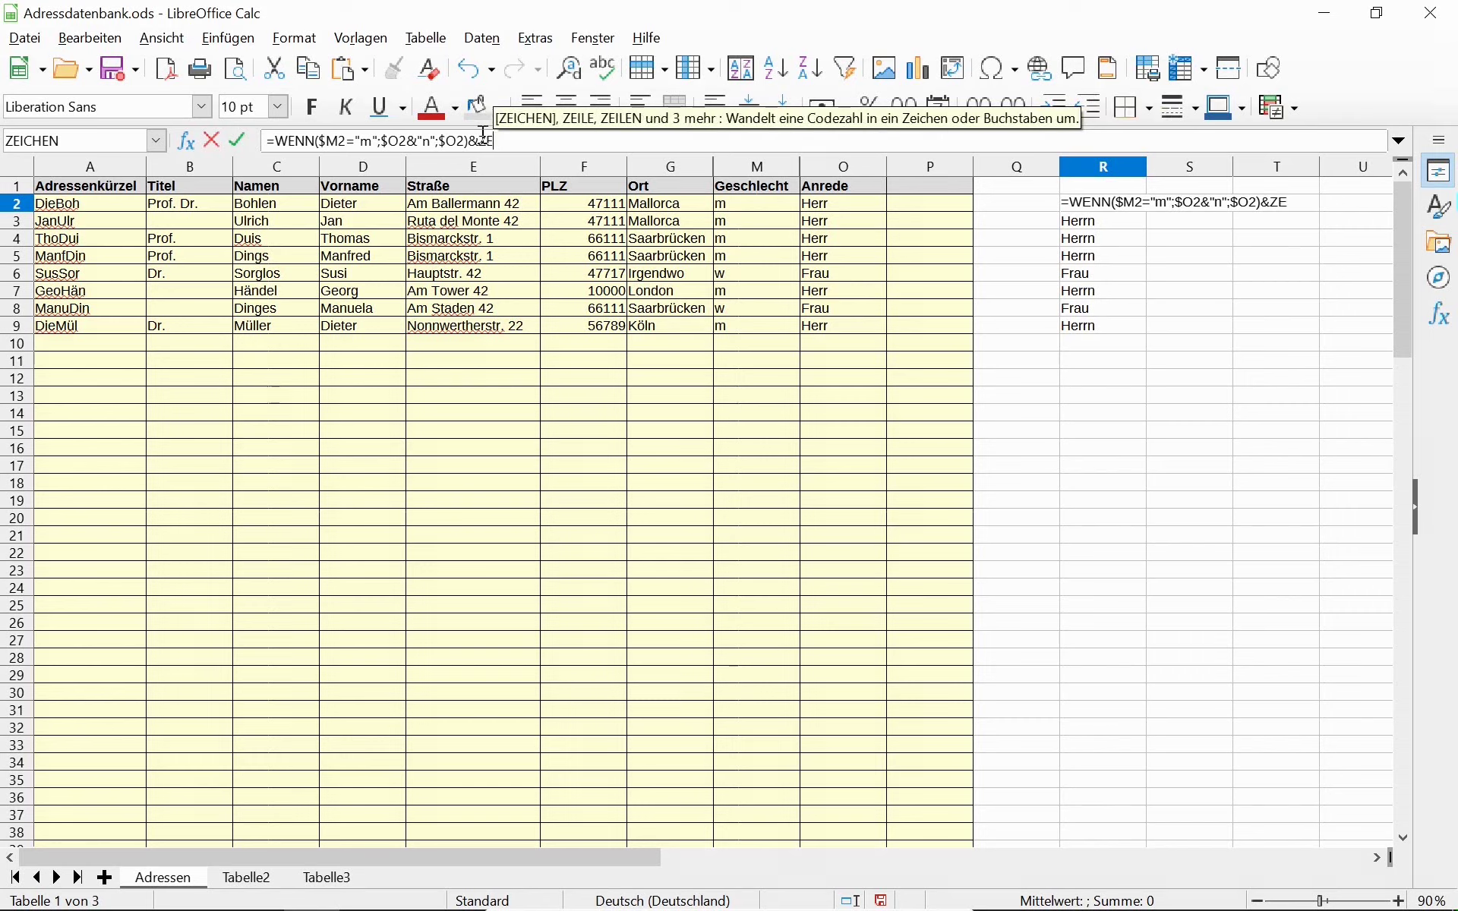
pyautogui.write('I')
pyautogui.press('Return')
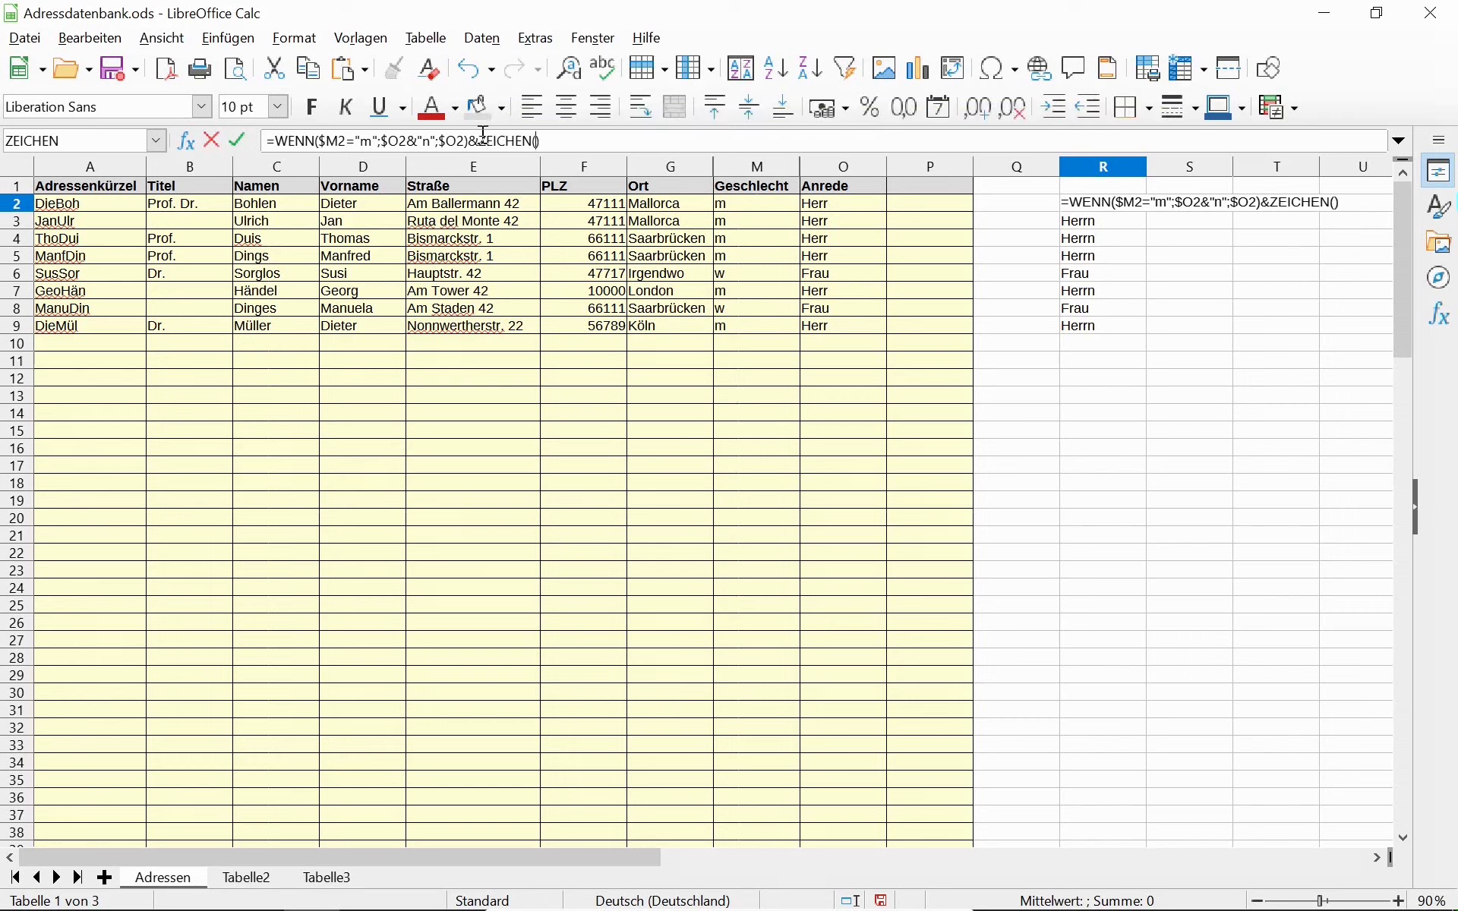
pyautogui.write('10')
pyautogui.press('Return')
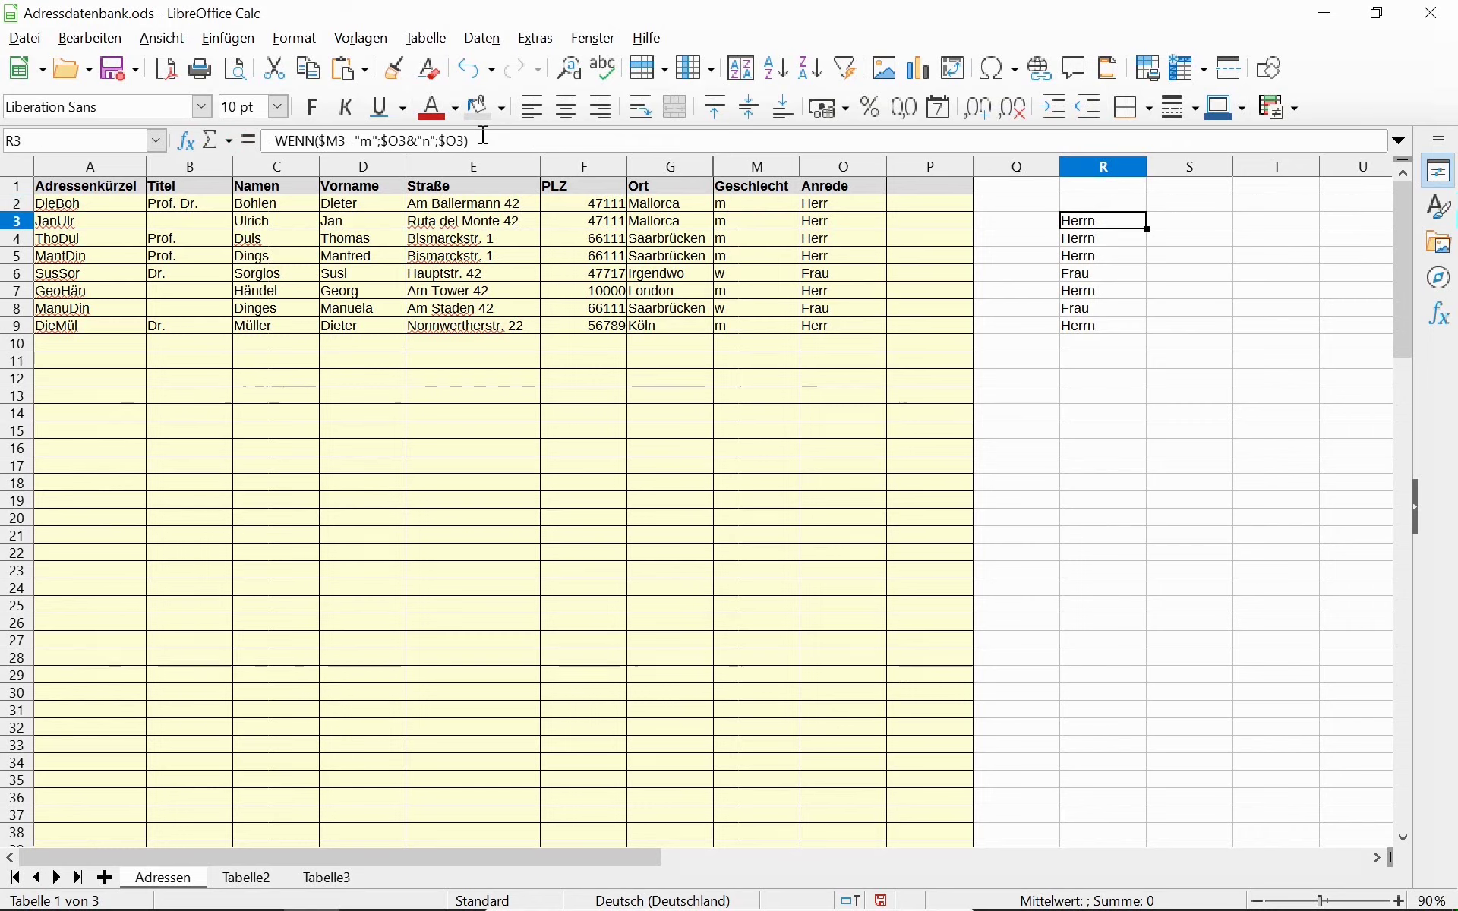
pyautogui.click(18, 207)
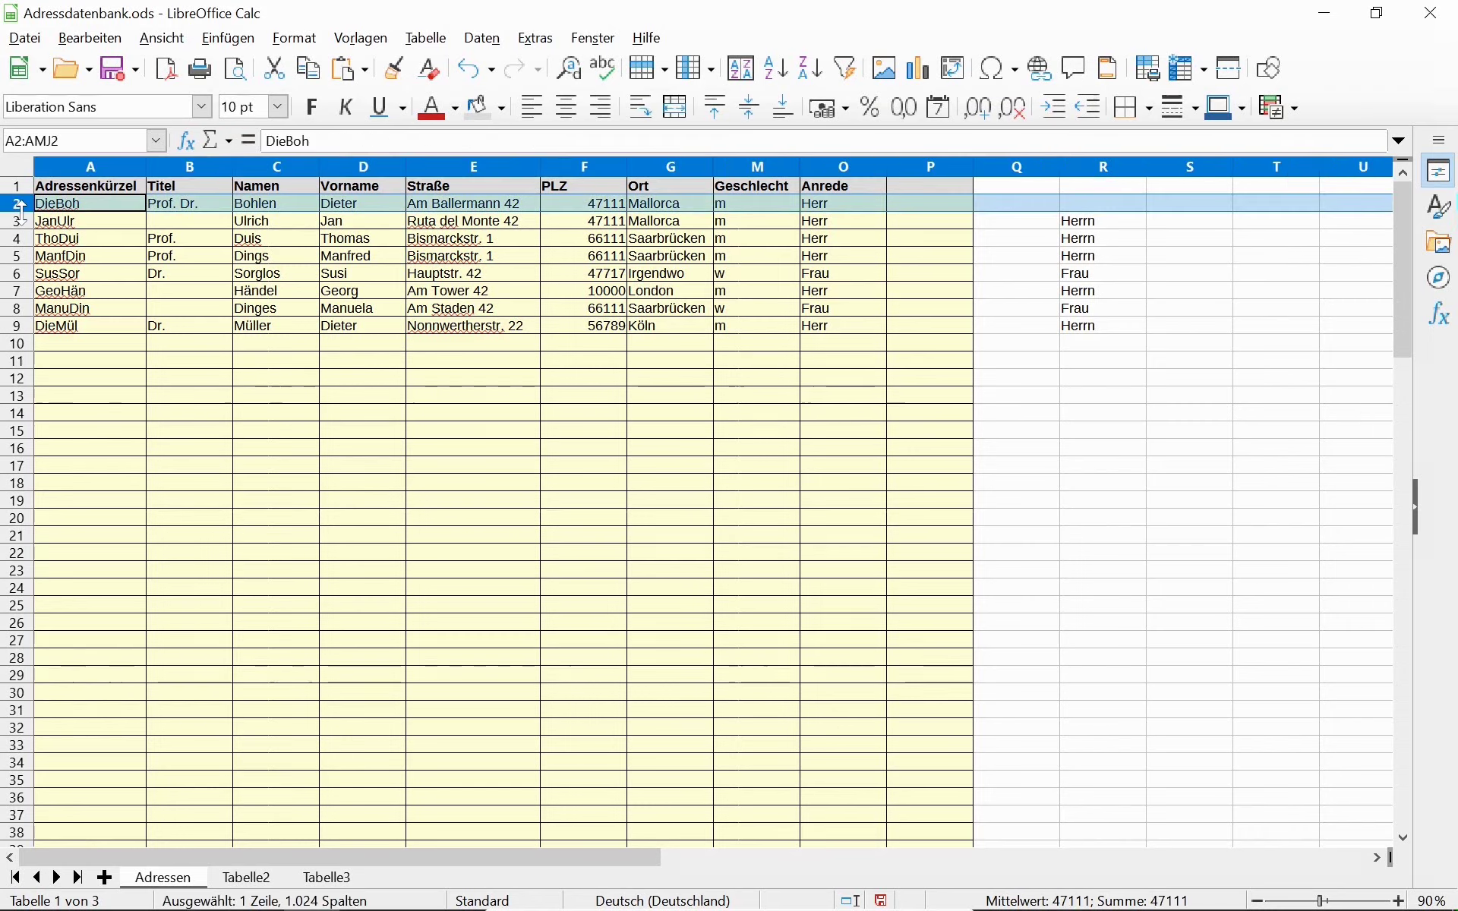
pyautogui.doubleClick(18, 211)
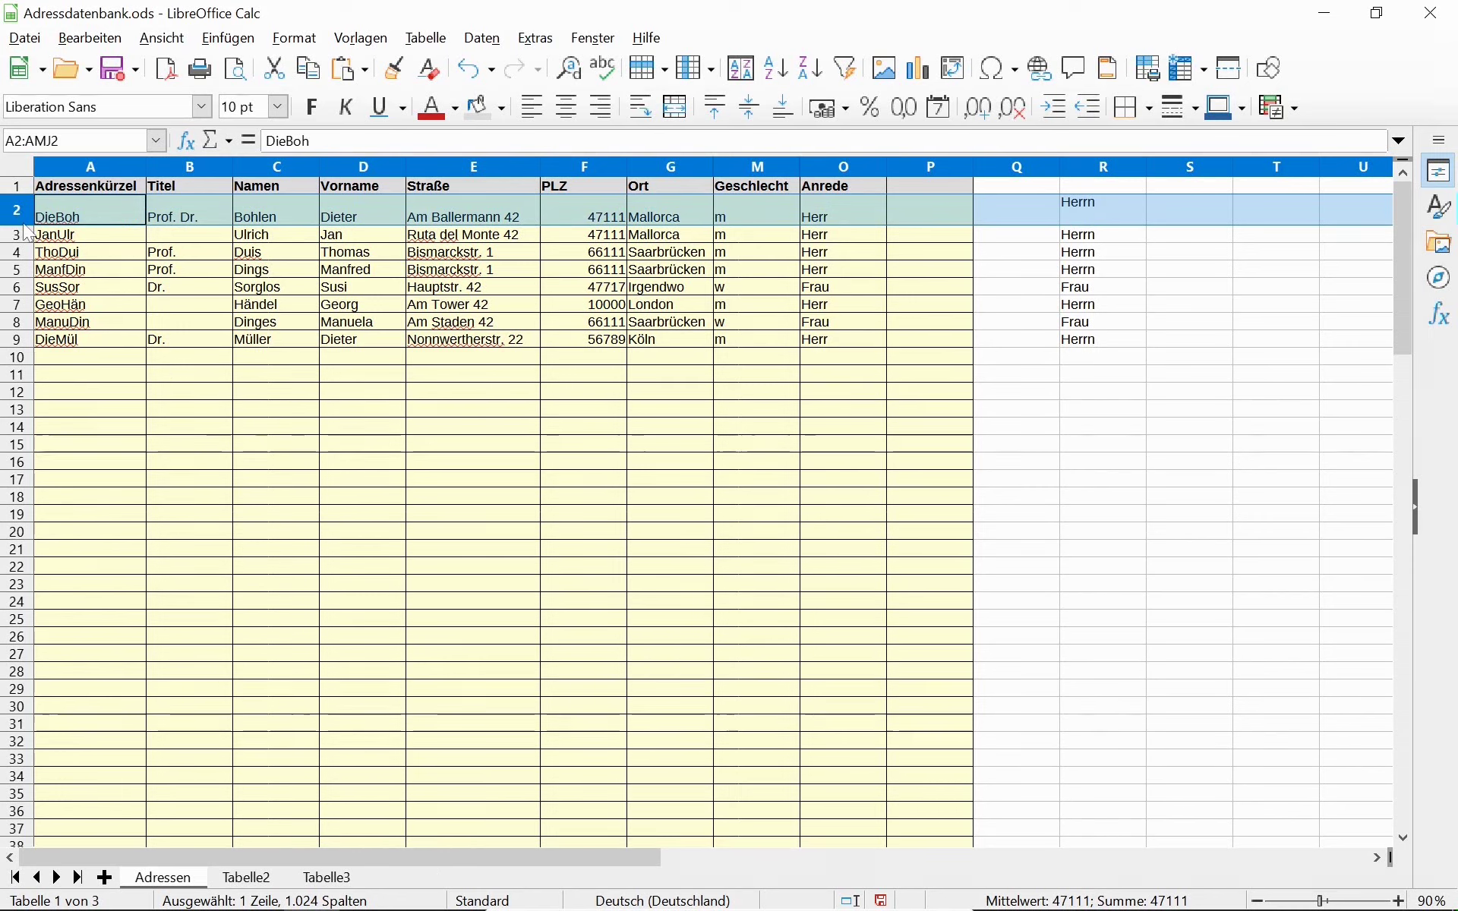
pyautogui.moveTo(21, 225); pyautogui.dragTo(21, 212)
pyautogui.click(1109, 203)
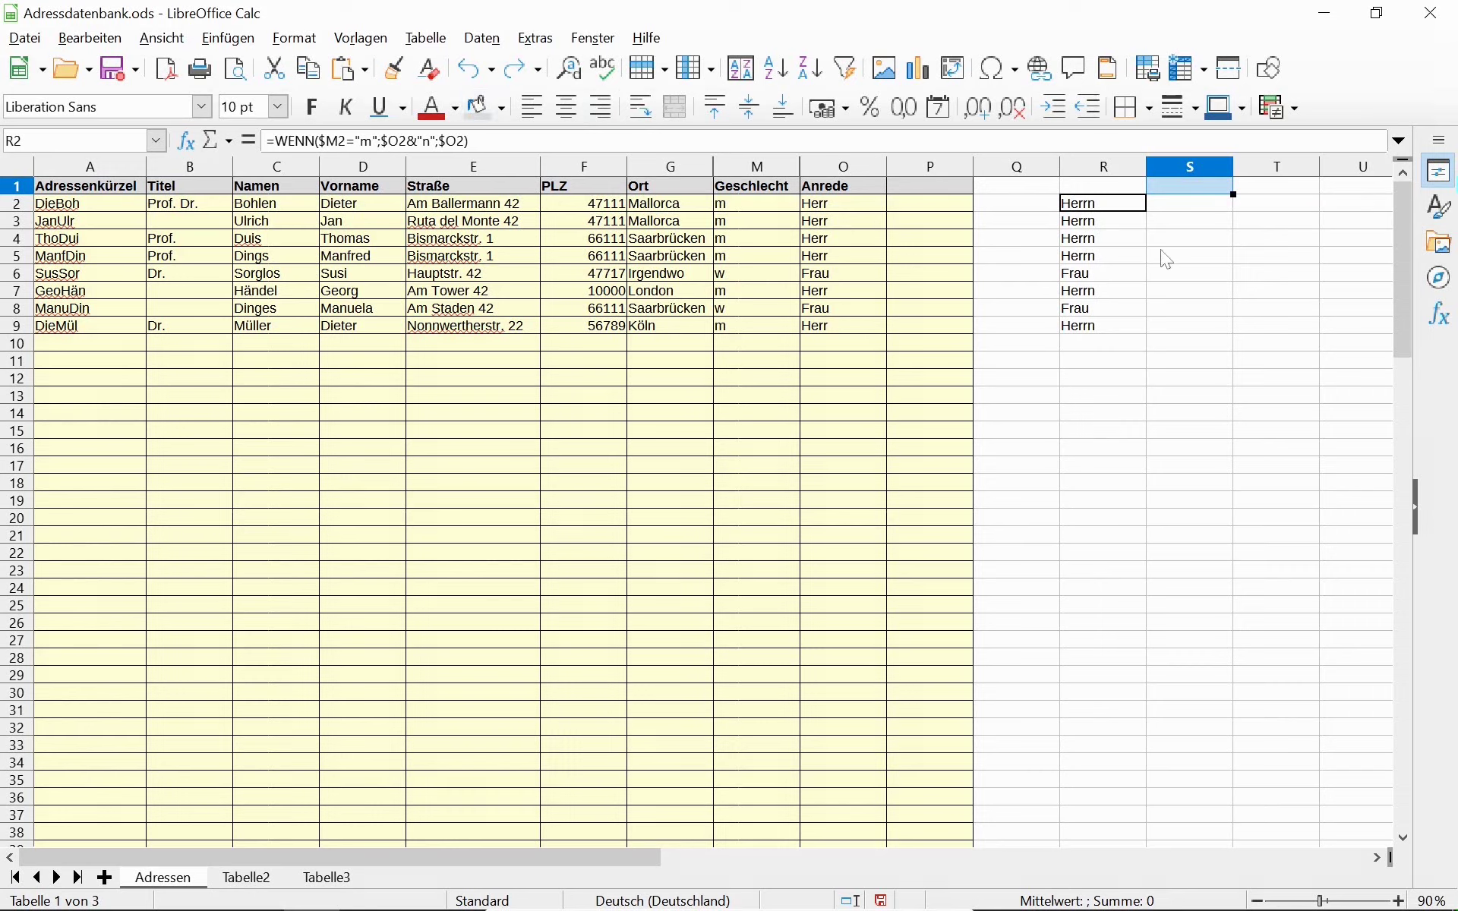
# Try a paste and the value 42 in S2, then undo the entry.
pyautogui.click(1100, 209)
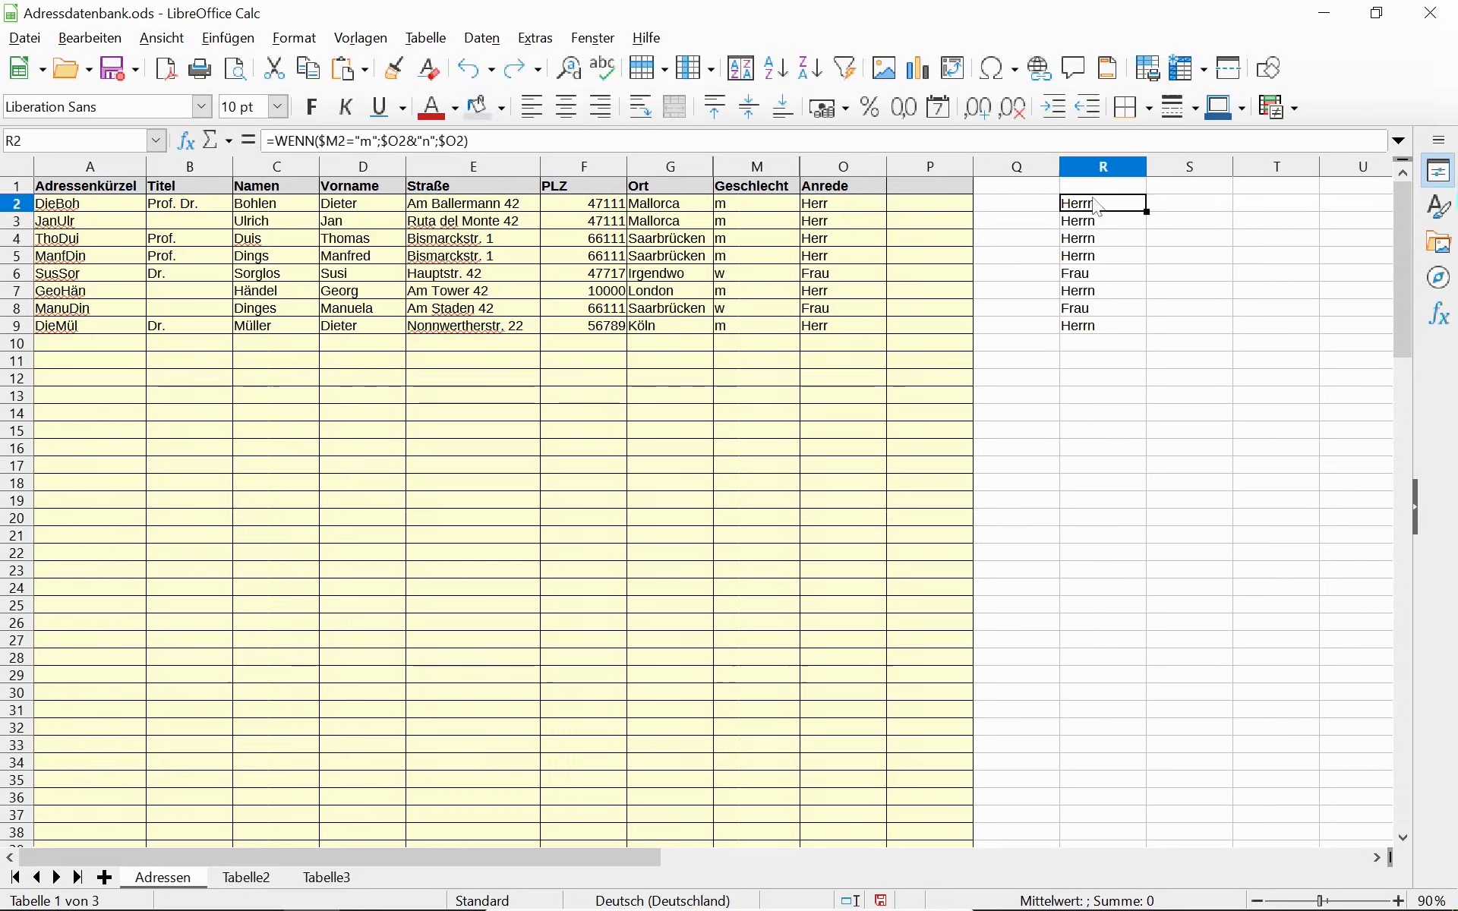
pyautogui.write('10')
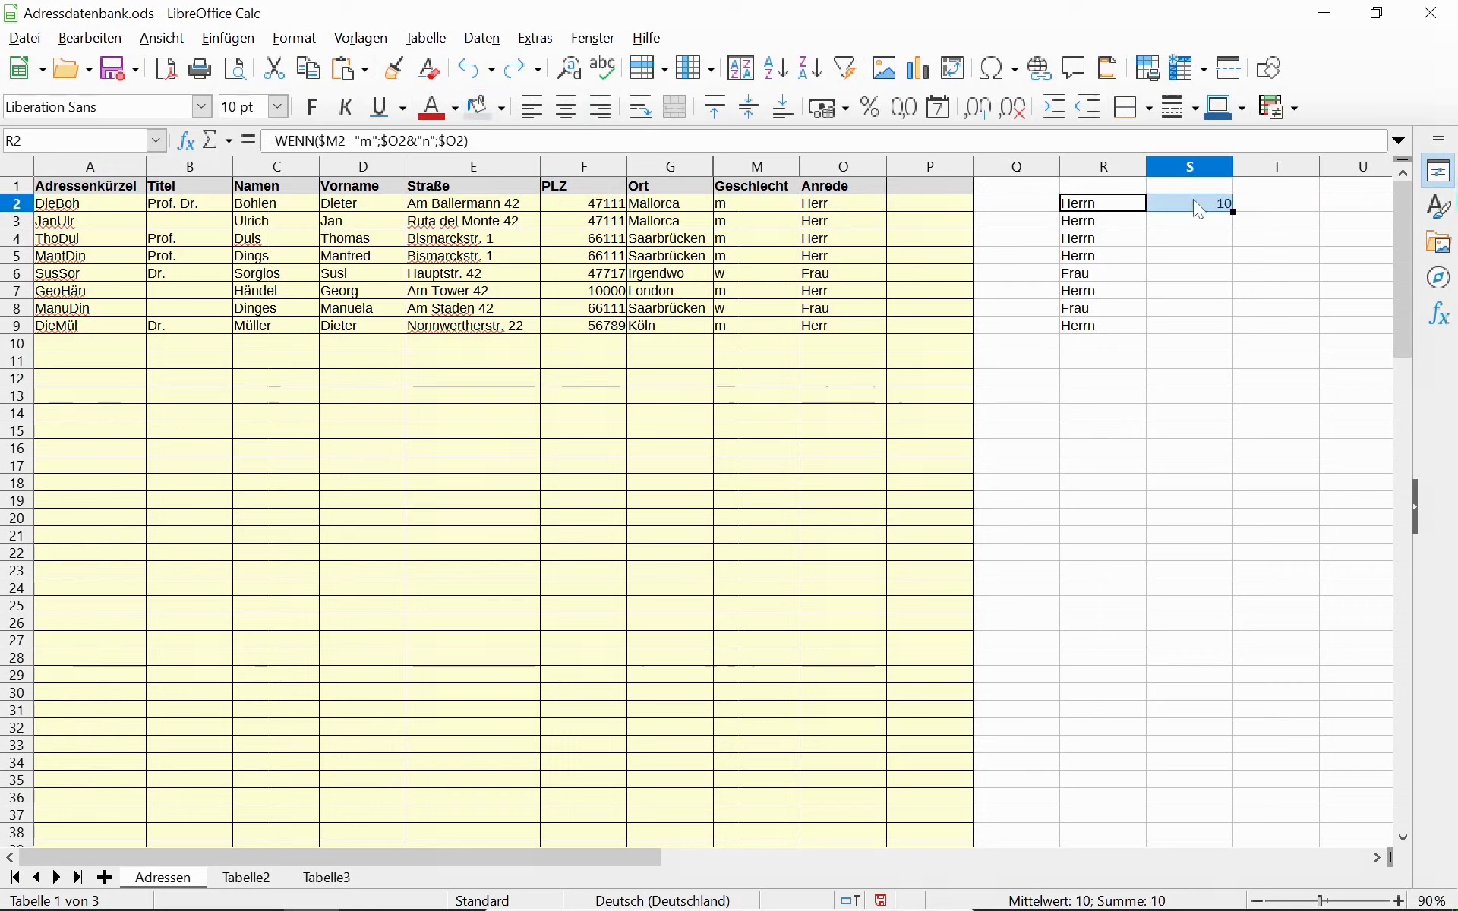
pyautogui.click(1193, 201)
pyautogui.write('42')
pyautogui.press('Return')
pyautogui.hotkey('ctrl', 'z')
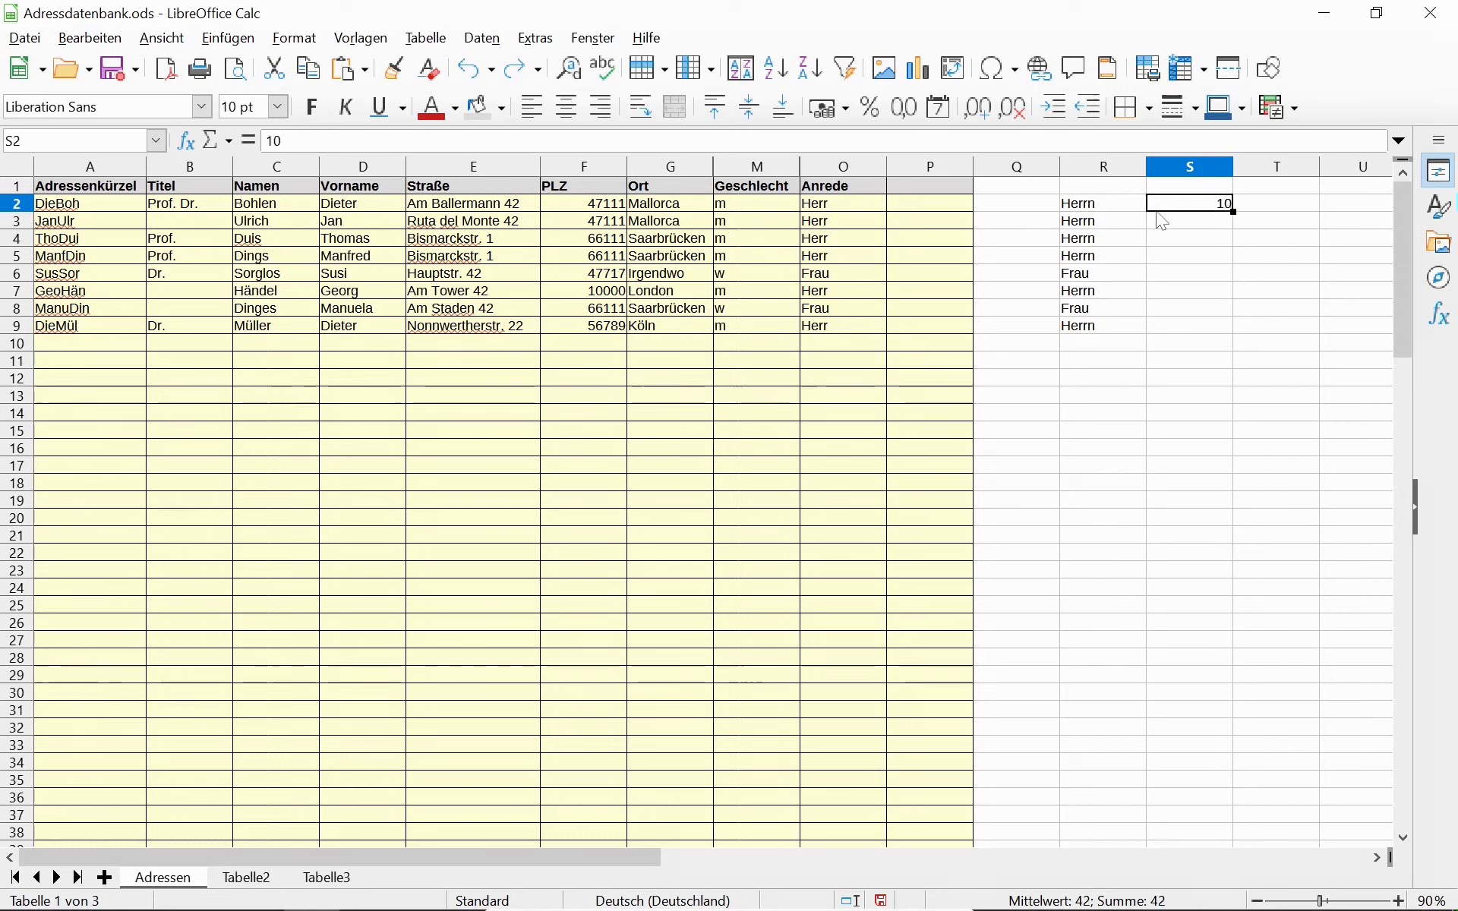
# Append &ZEICHEN(10) to R2's formula and fit row 2's height to the two-line salutation.
pyautogui.press('Left')
pyautogui.press('F2')
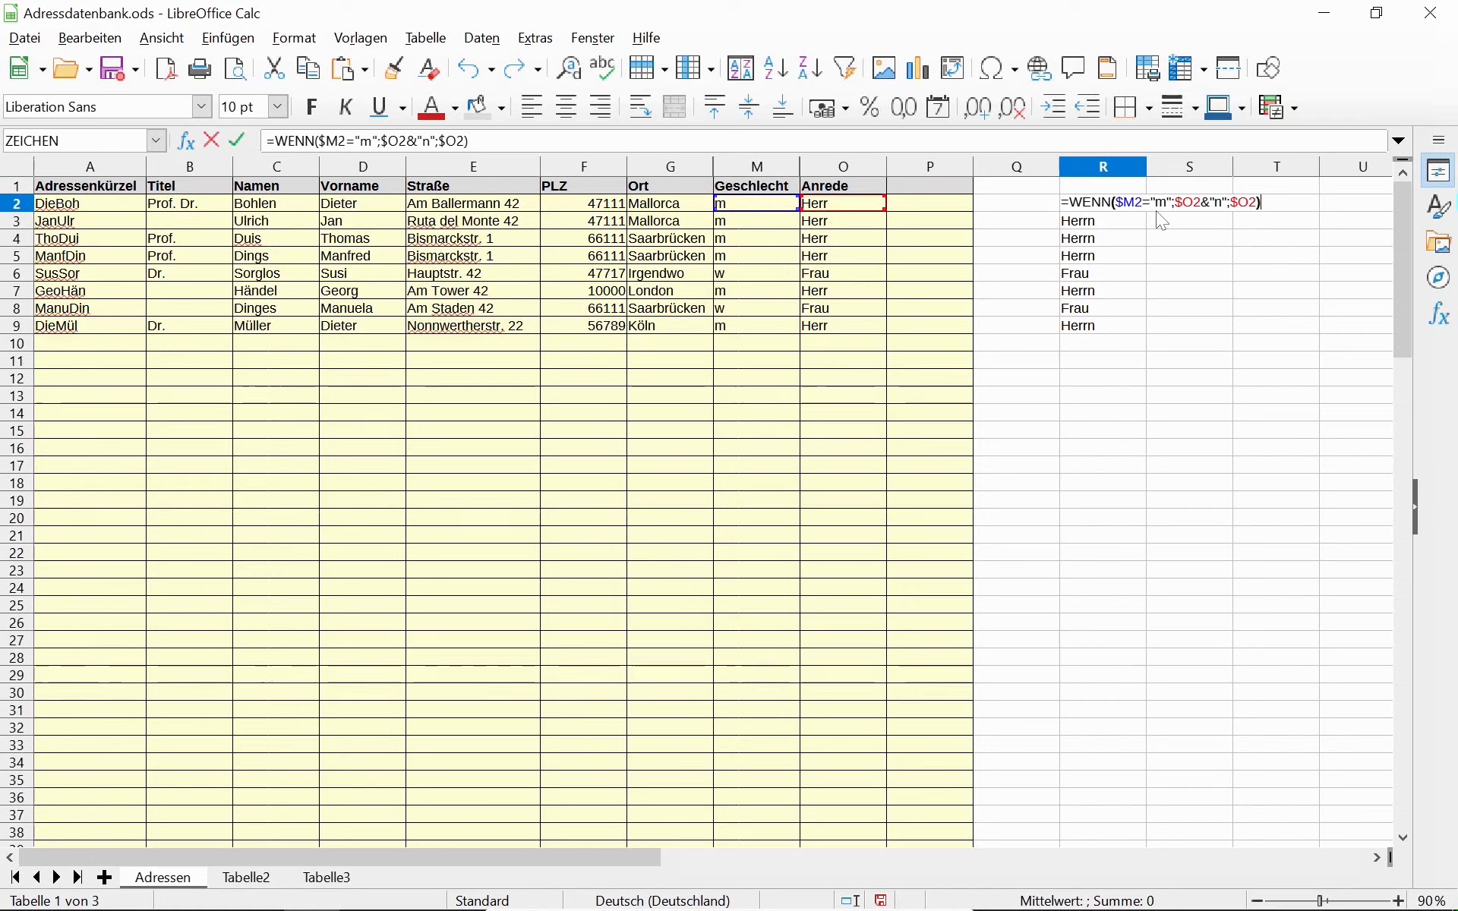
pyautogui.write('&')
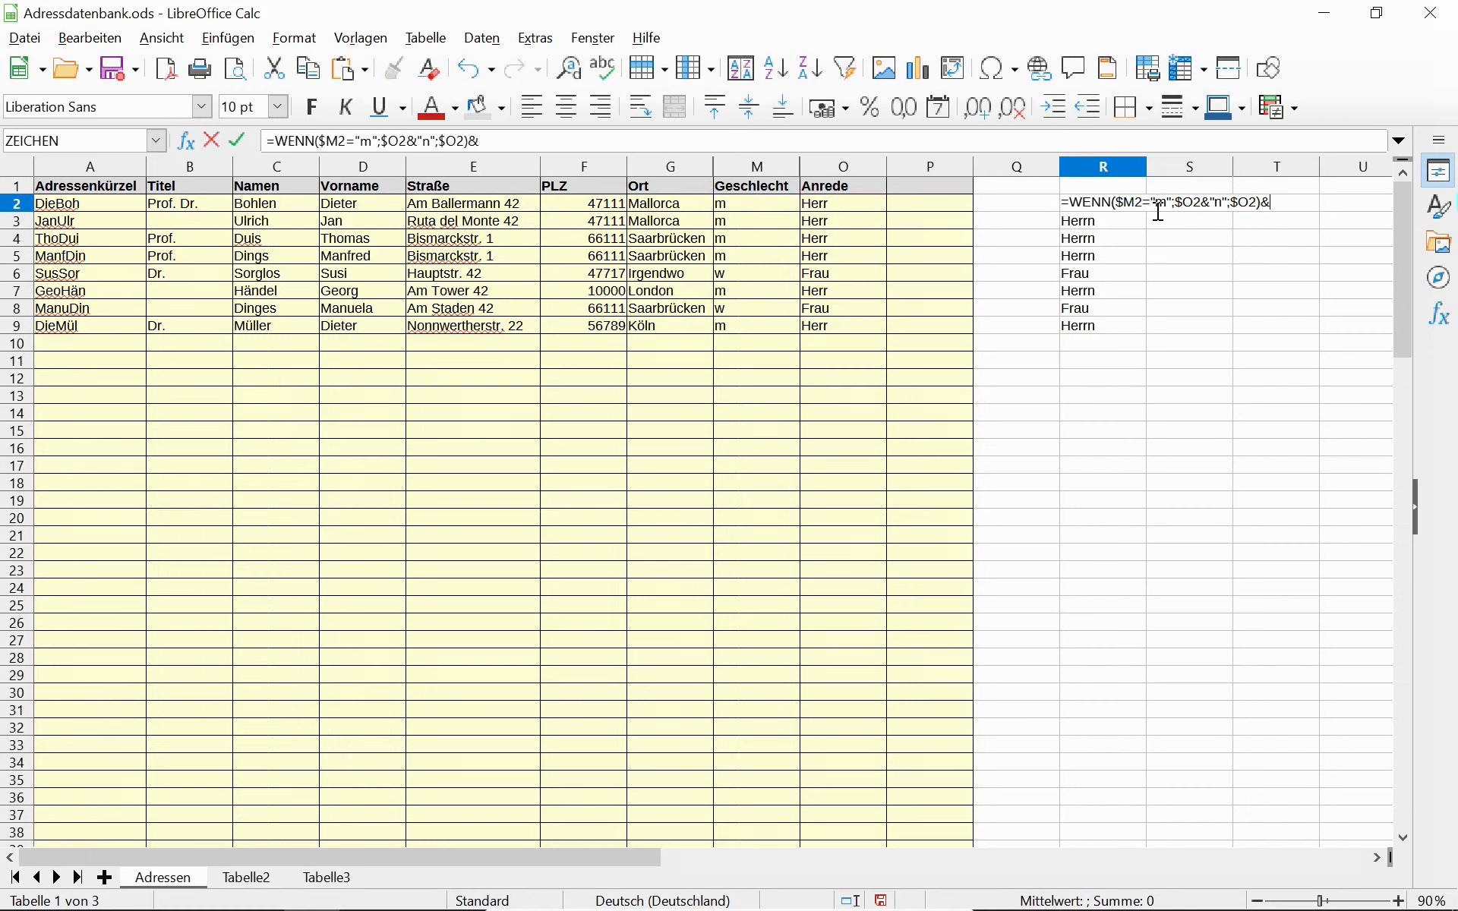
pyautogui.write('ZEICH')
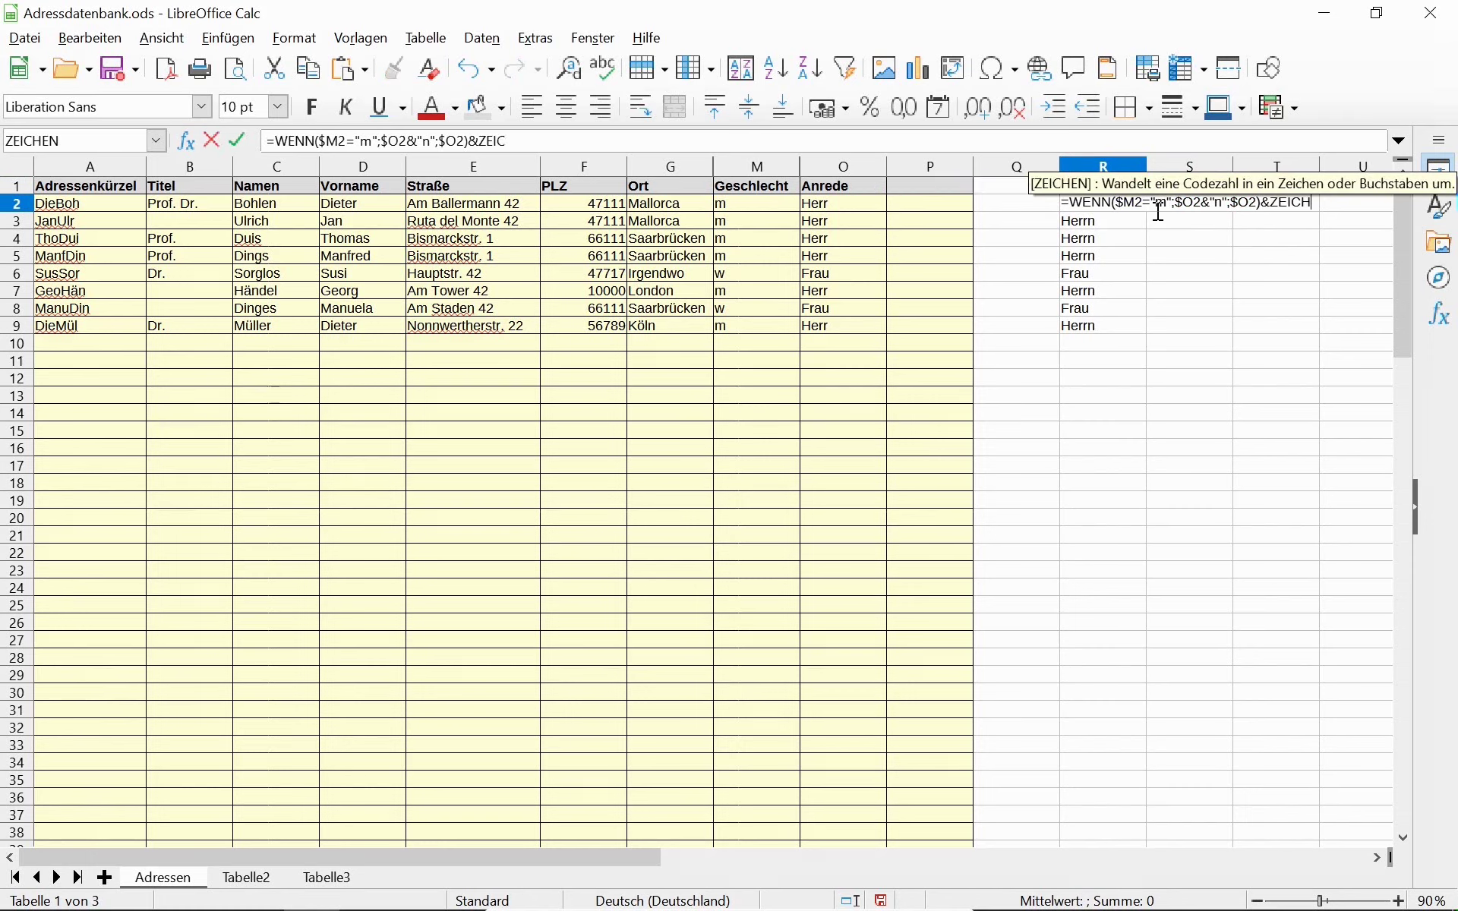
pyautogui.write('EN(10')
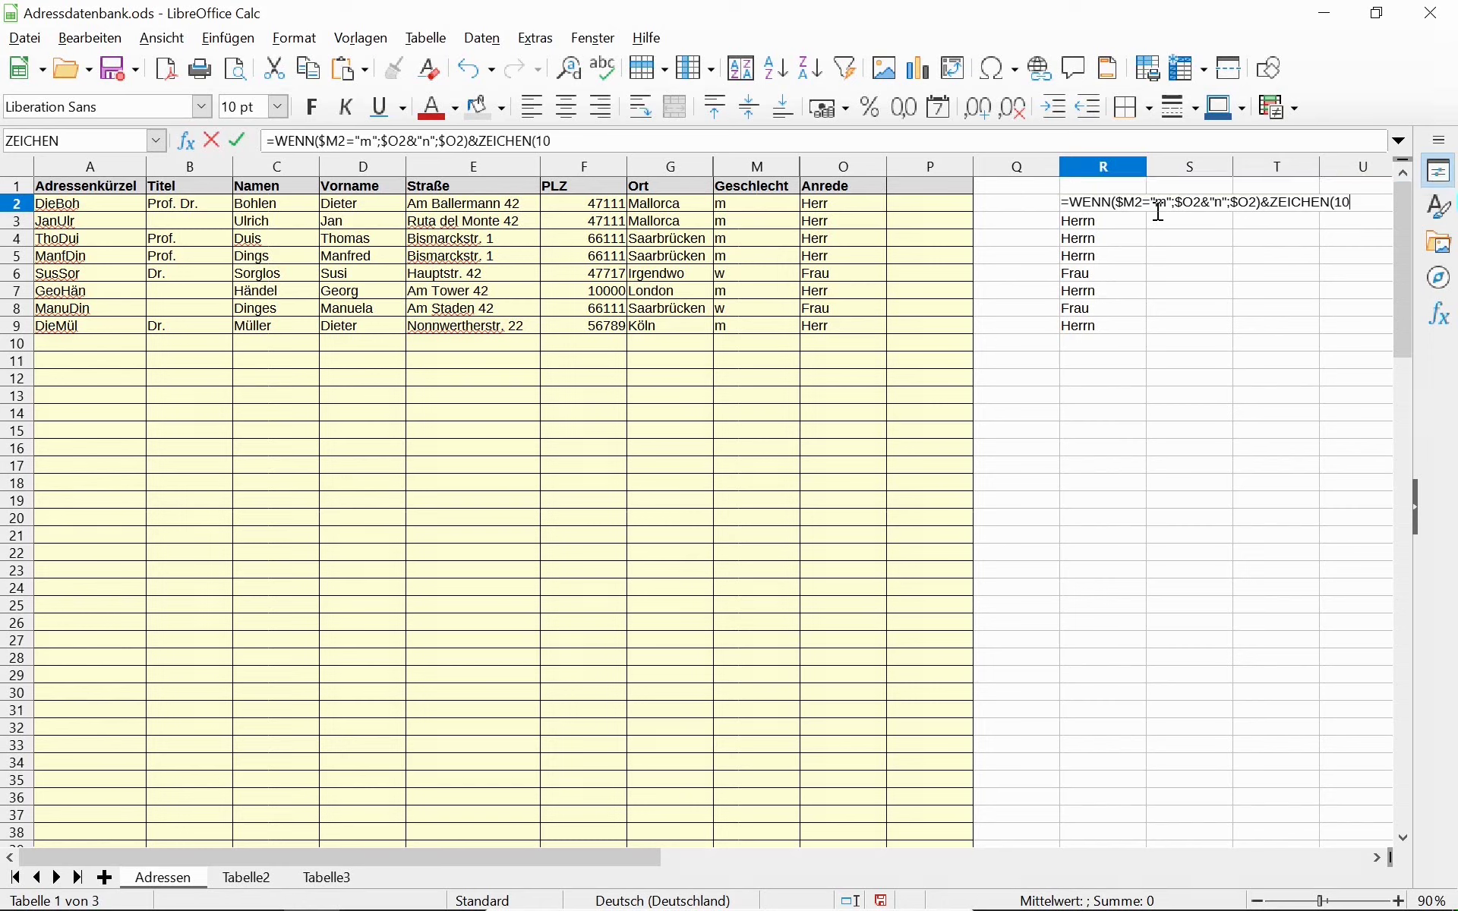
pyautogui.press('Return')
pyautogui.press('Up')
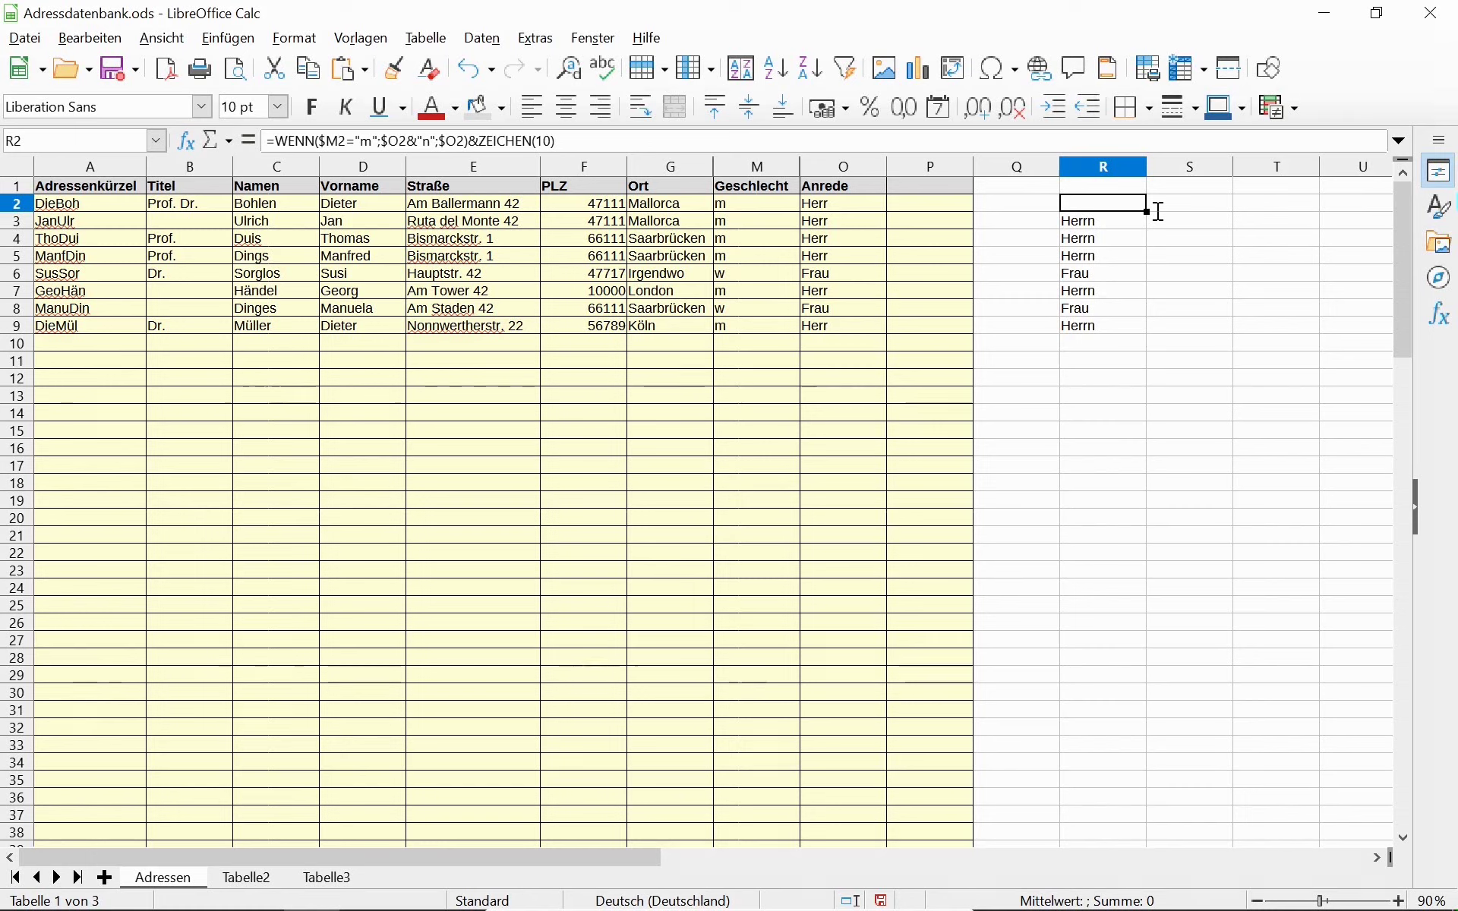
pyautogui.doubleClick(24, 212)
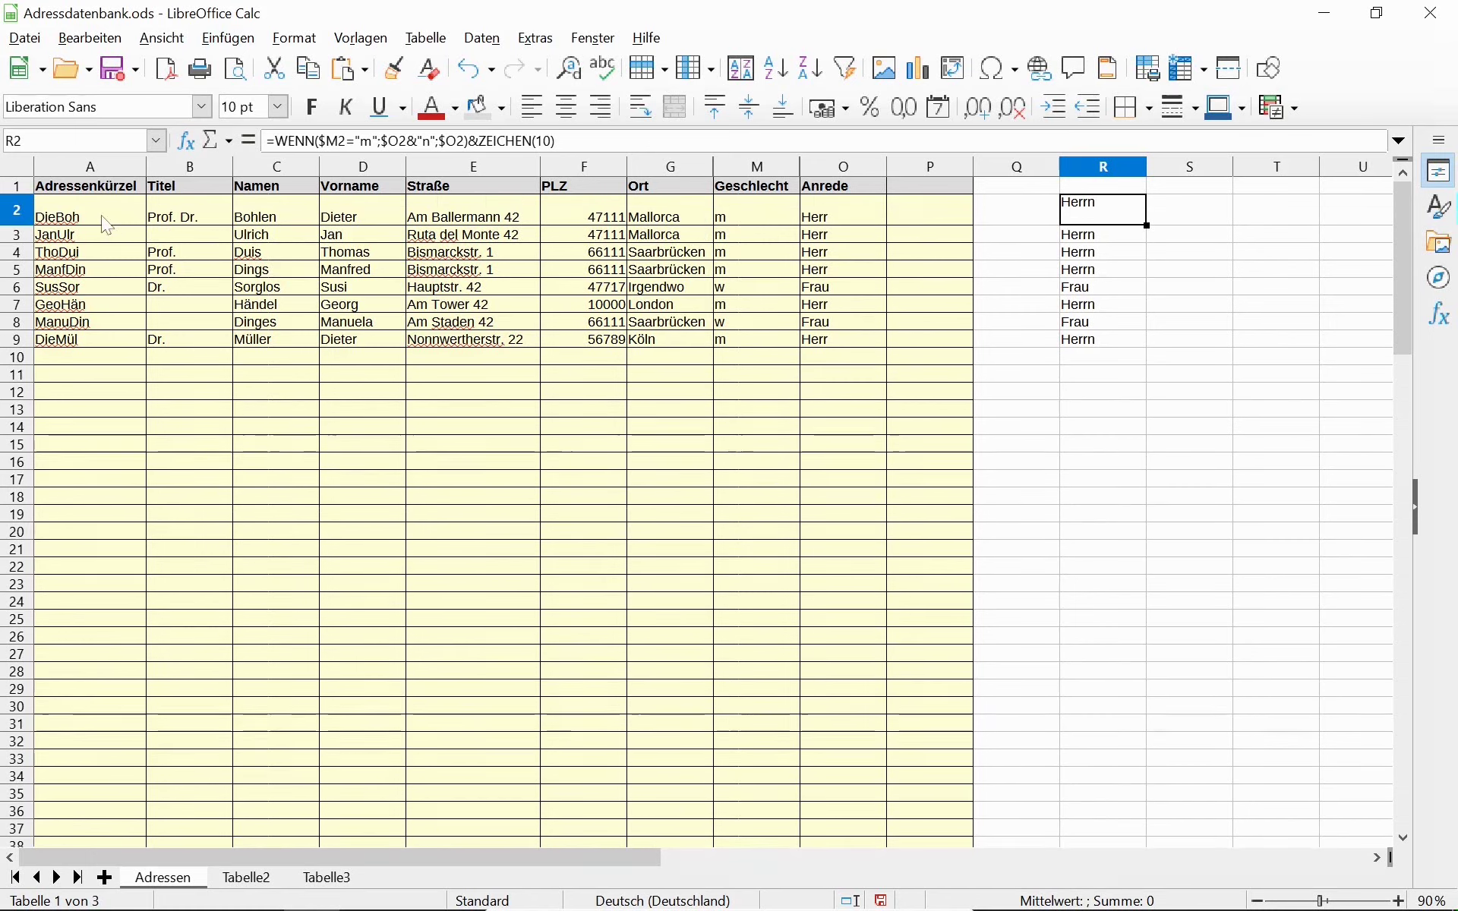
pyautogui.moveTo(16, 210); pyautogui.dragTo(18, 351)
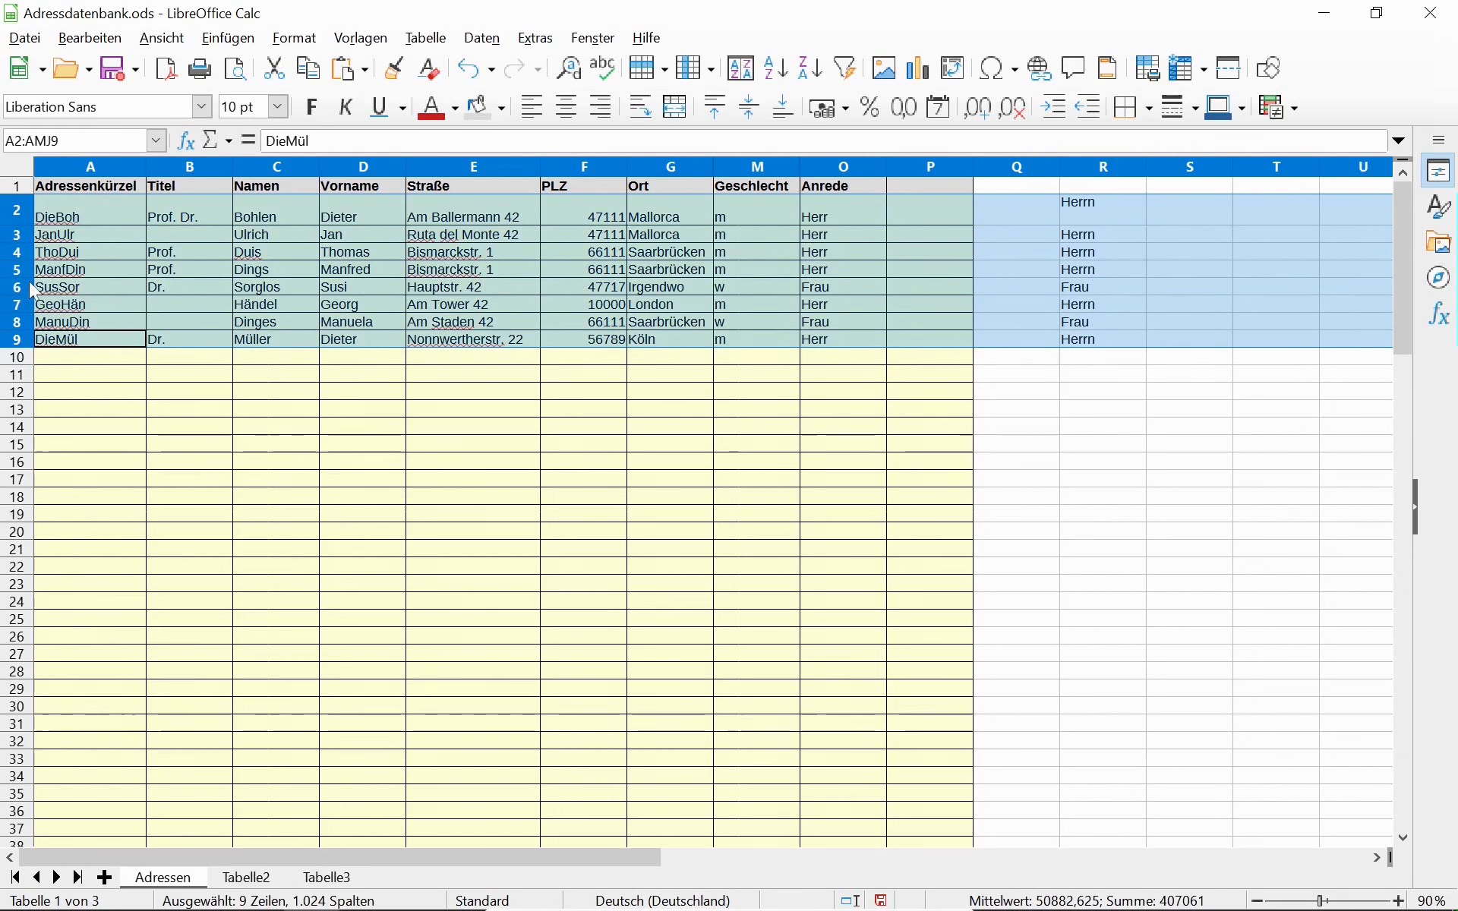
pyautogui.click(1169, 210)
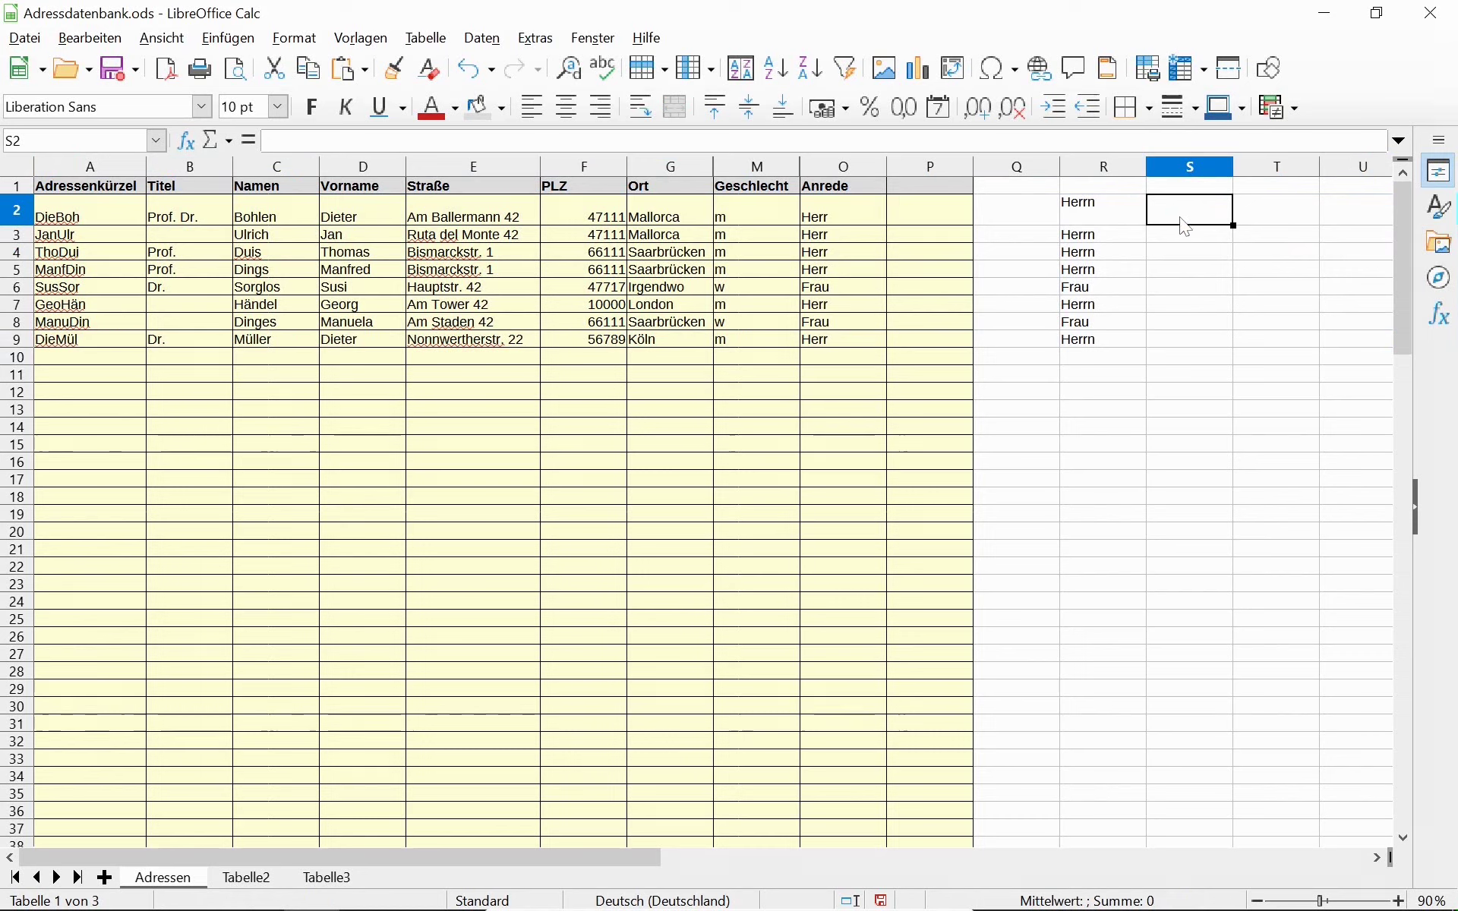
pyautogui.write('=')
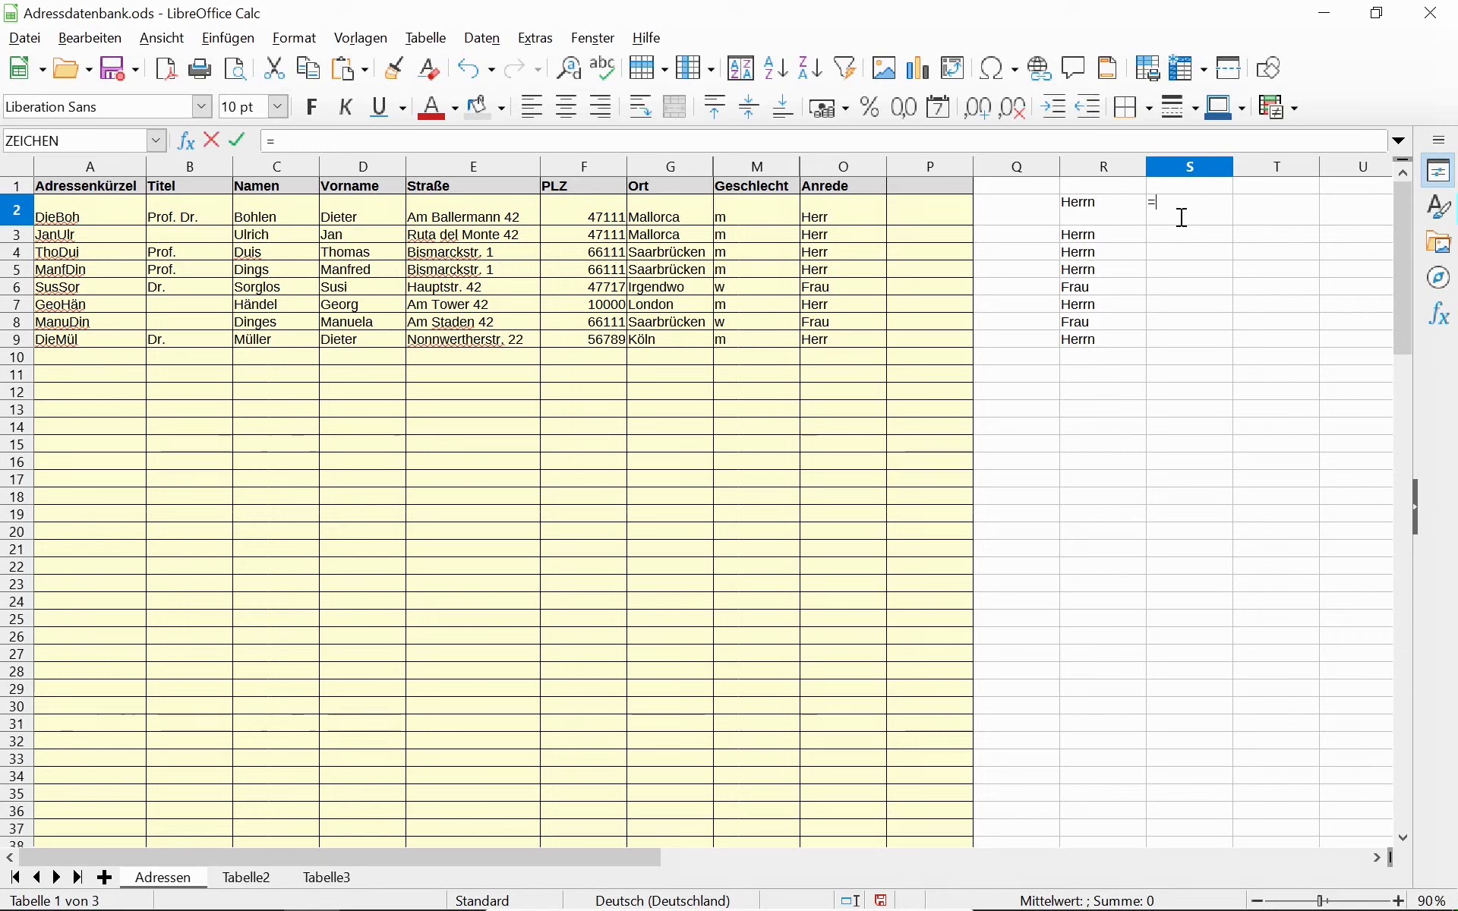
pyautogui.click(374, 218)
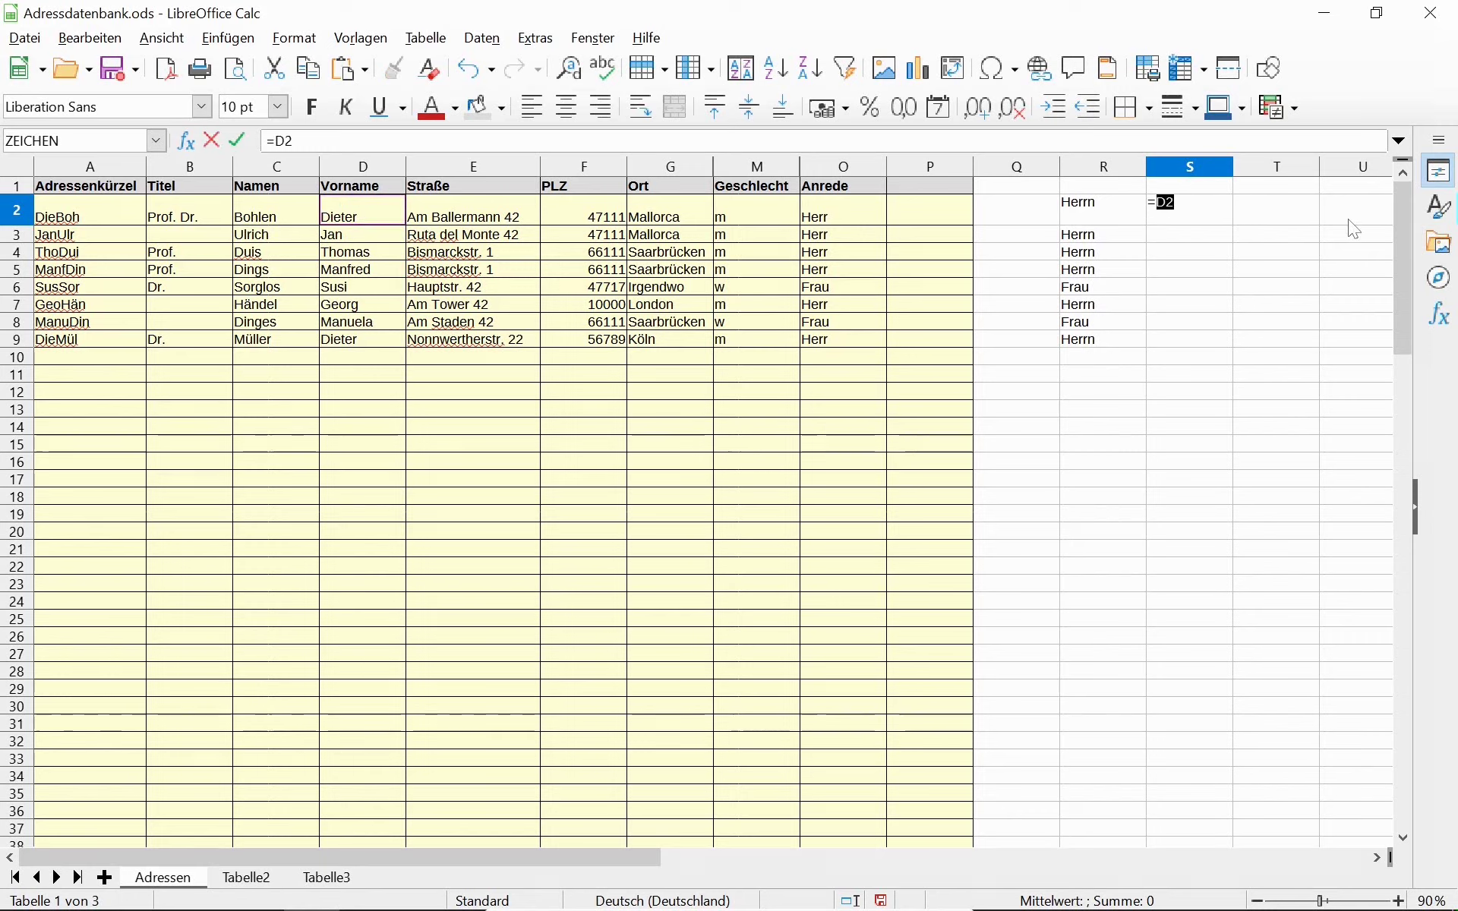
pyautogui.write('&" "')
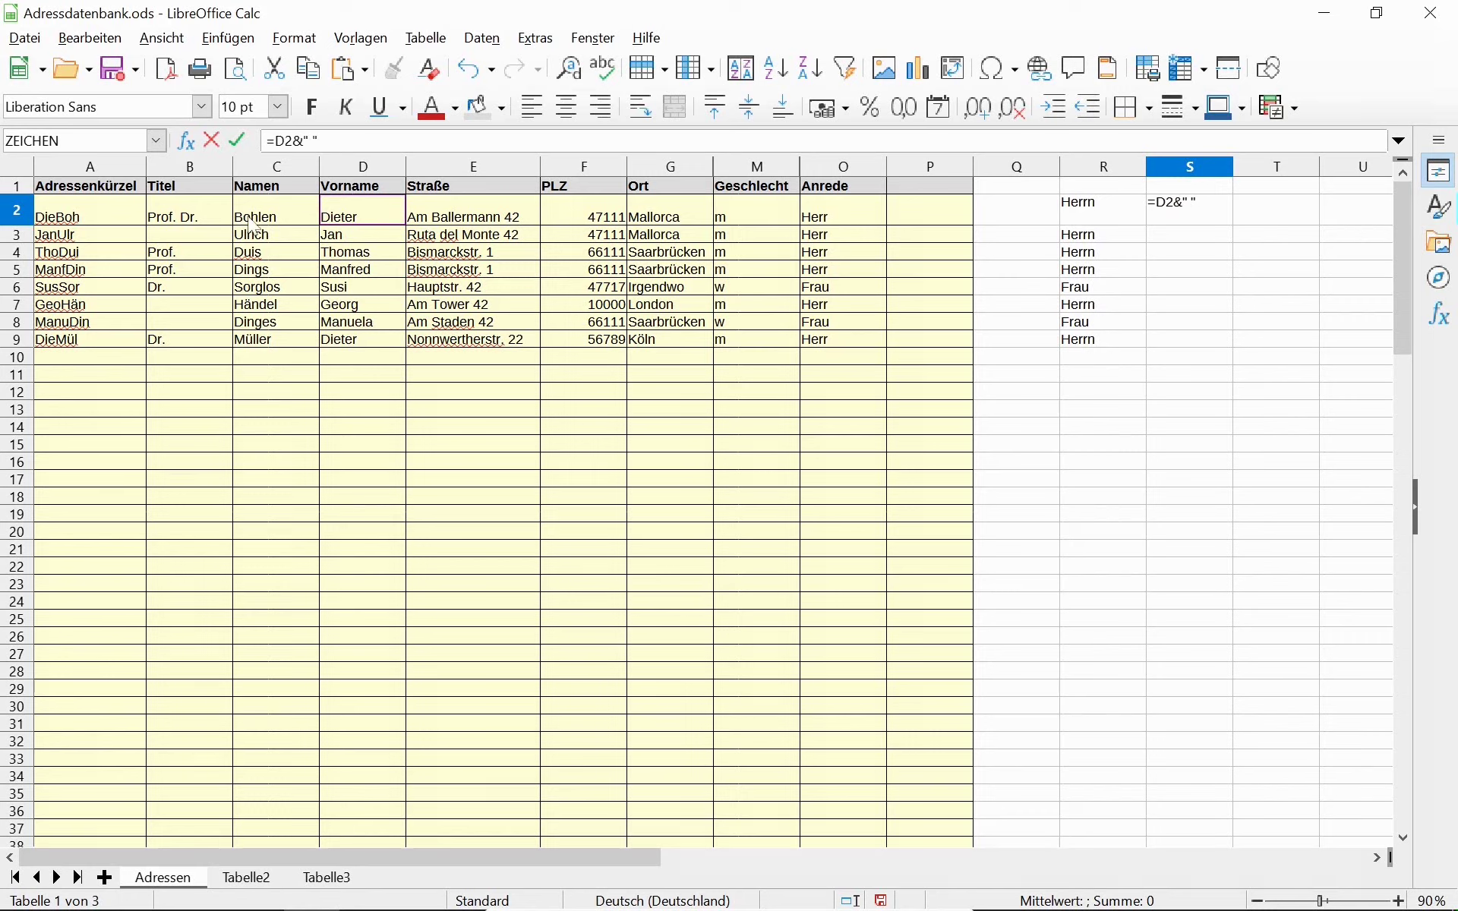
pyautogui.write('&')
pyautogui.click(261, 216)
pyautogui.press('Return')
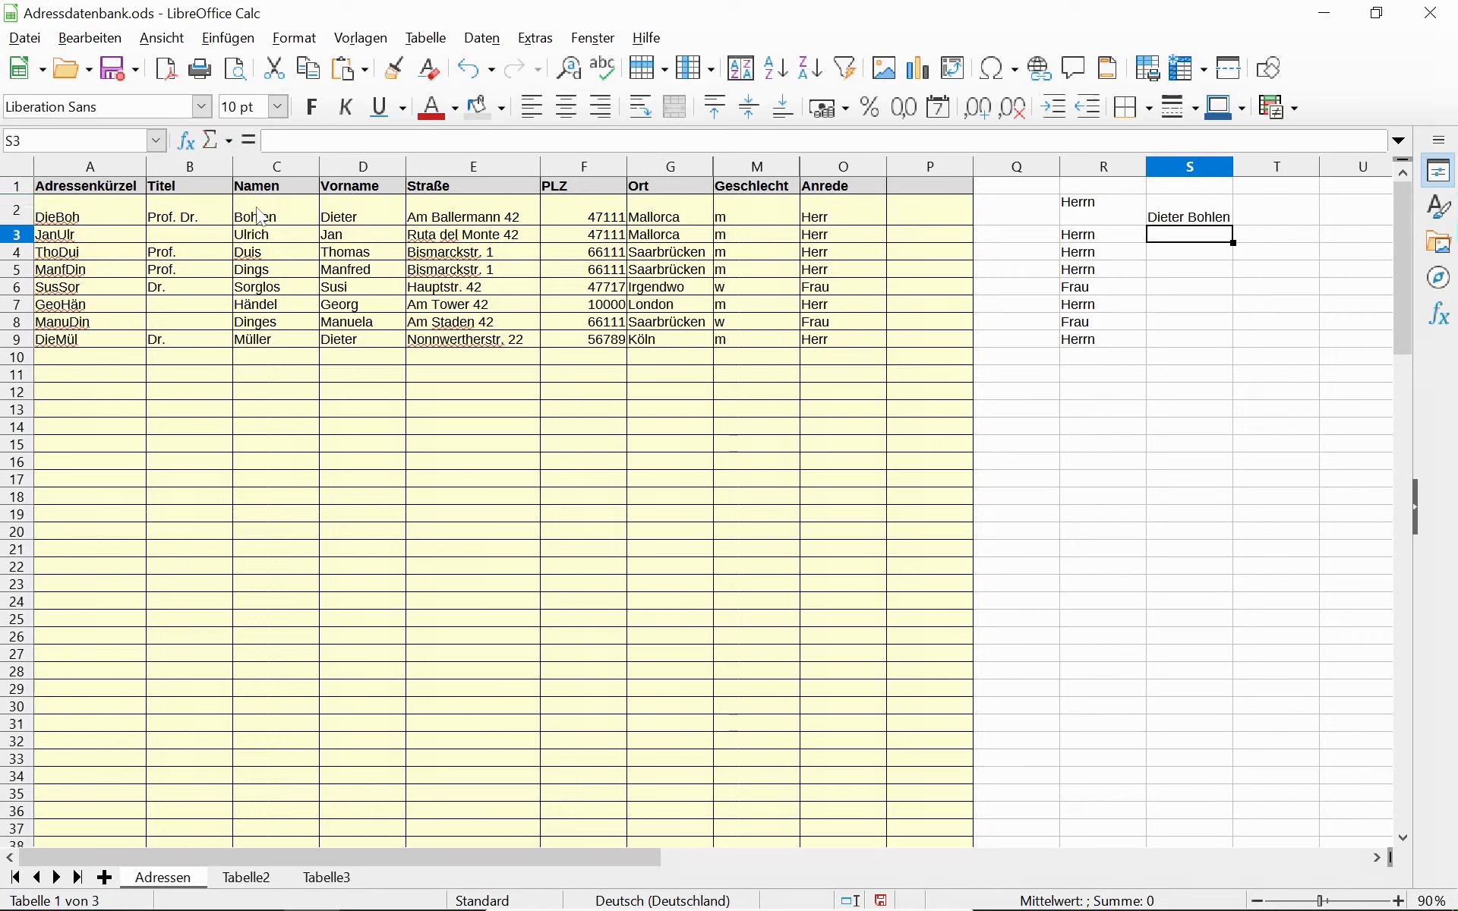
pyautogui.press('Up')
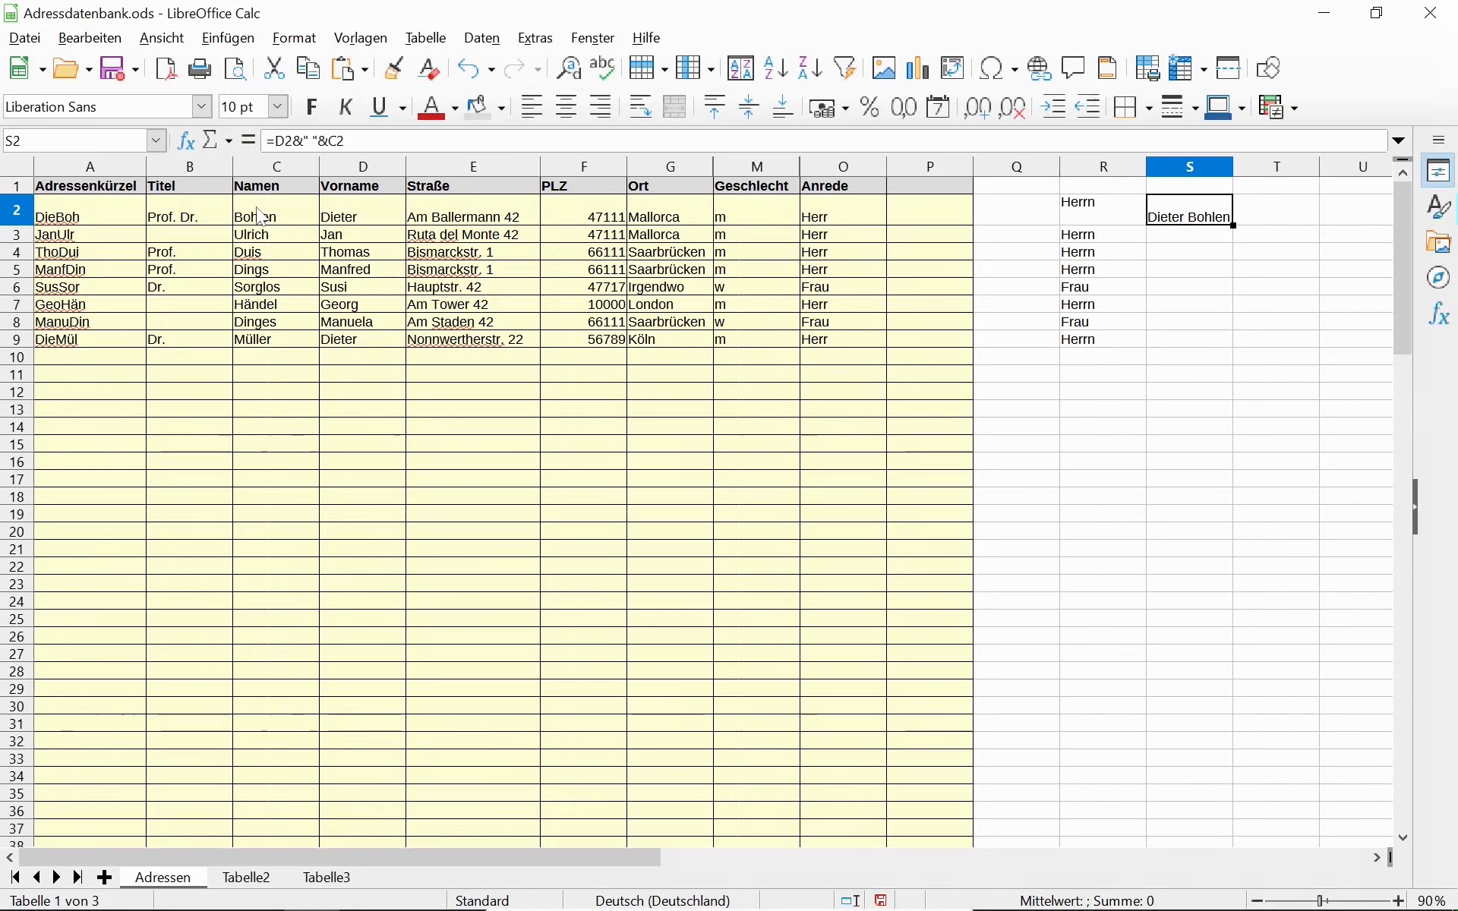
pyautogui.press('F2')
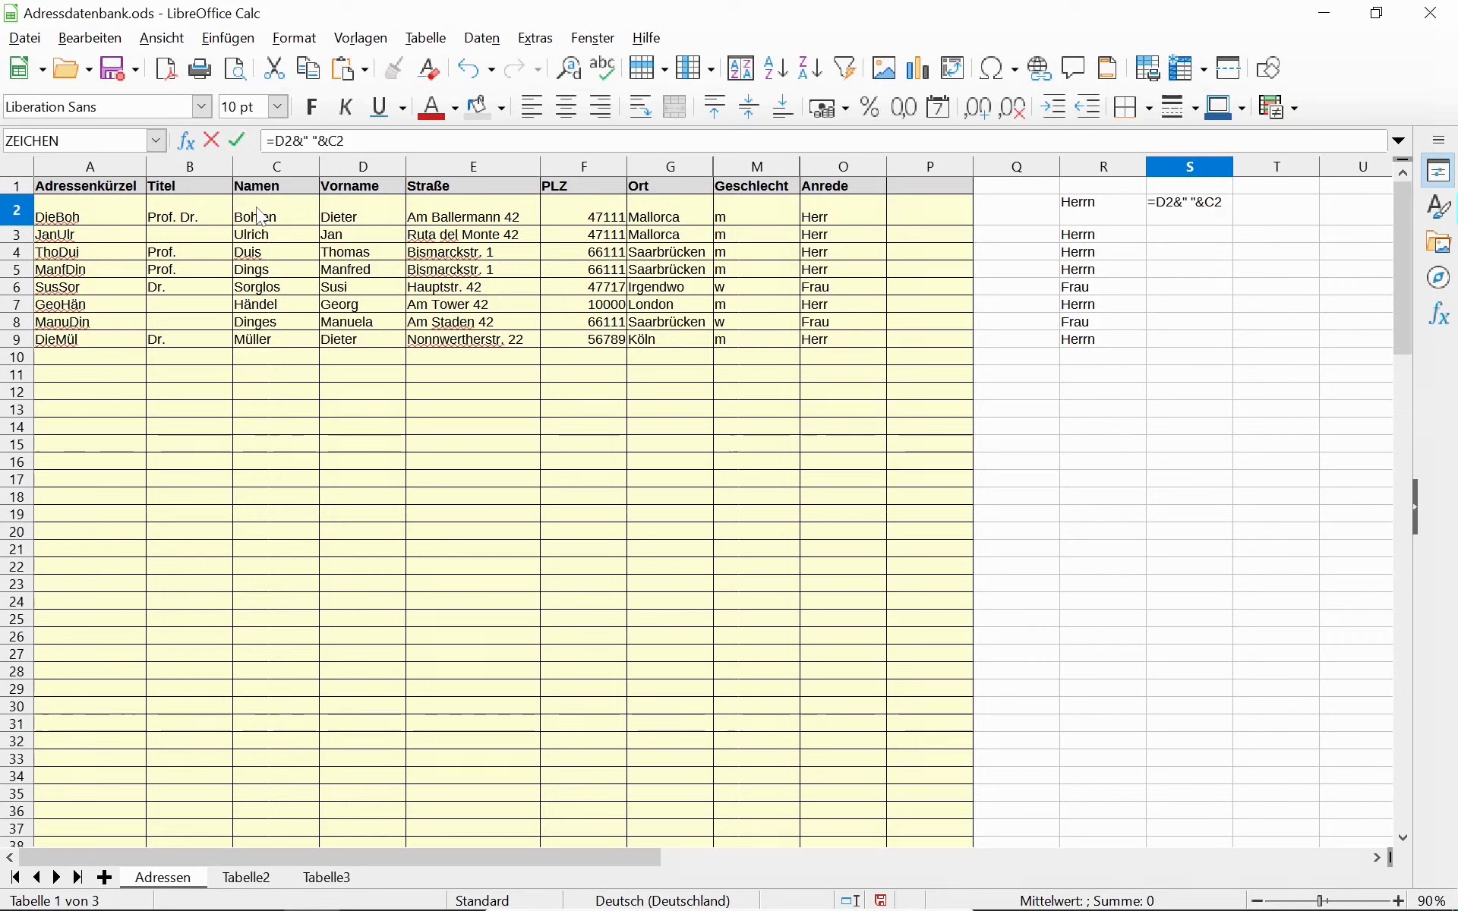
pyautogui.write('$')
pyautogui.press('Left')
pyautogui.press('Left')
pyautogui.press('Left')
pyautogui.press('Left')
pyautogui.press('Left')
pyautogui.press('Return')
pyautogui.press('Up')
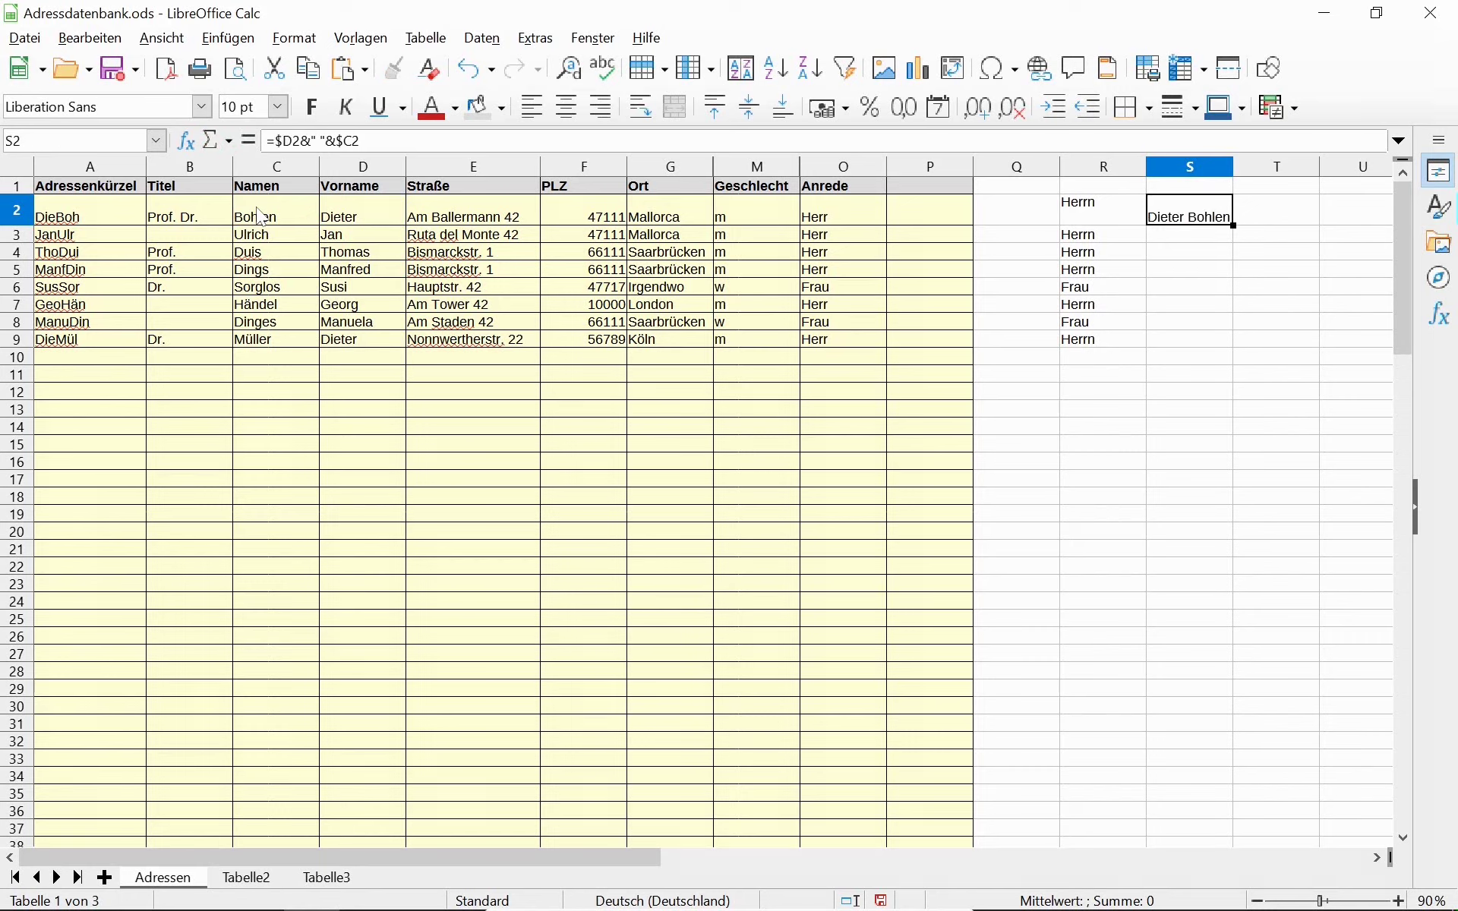
pyautogui.press('Left')
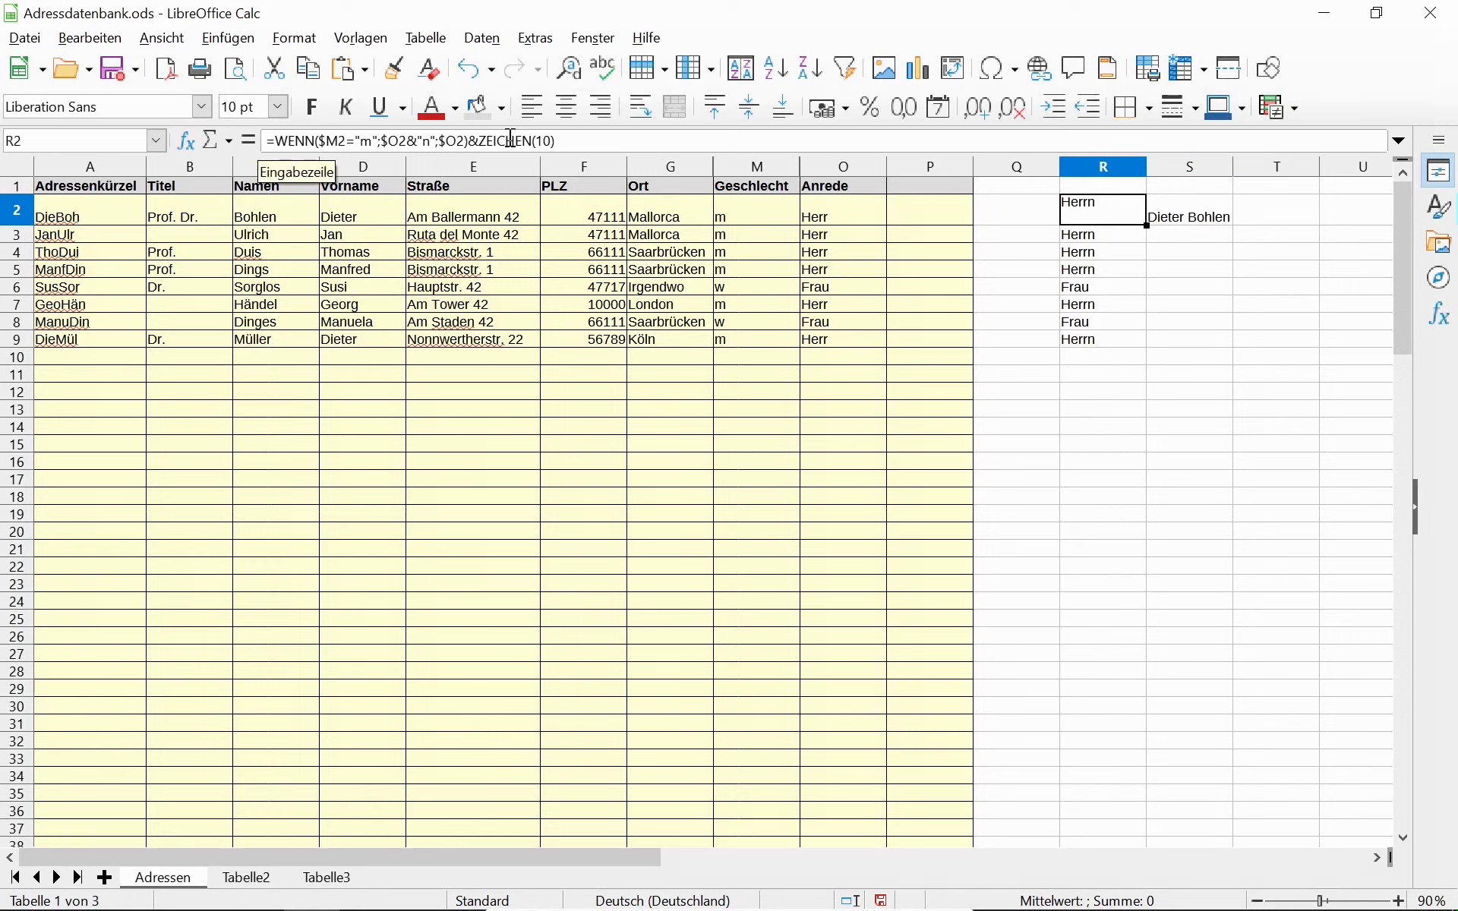
pyautogui.click(1186, 223)
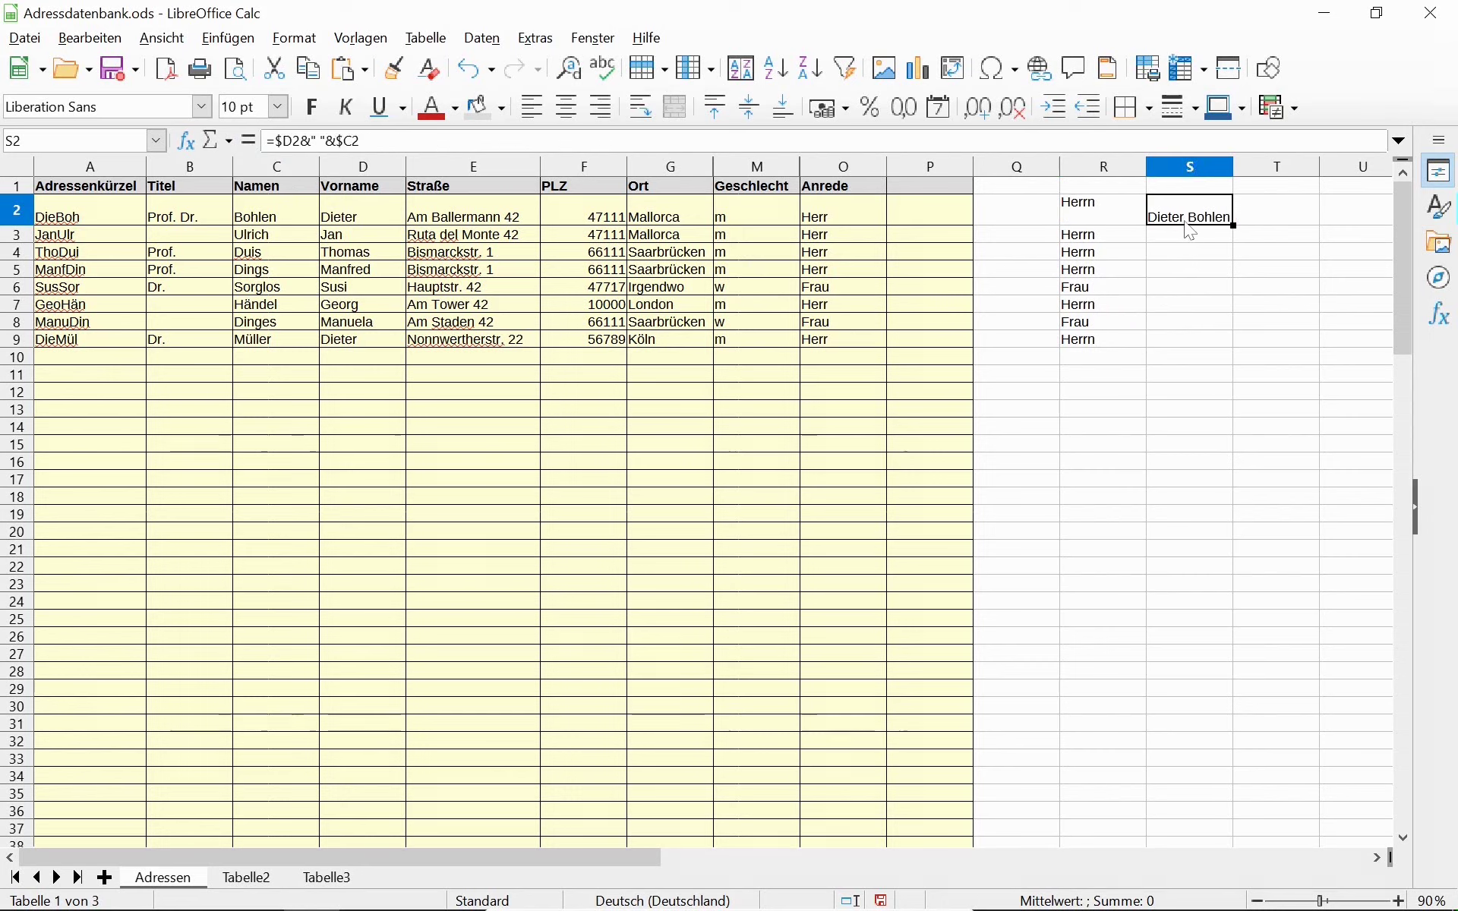
pyautogui.hotkey('ctrl', 'c')
pyautogui.press('Right')
pyautogui.hotkey('ctrl', 'v')
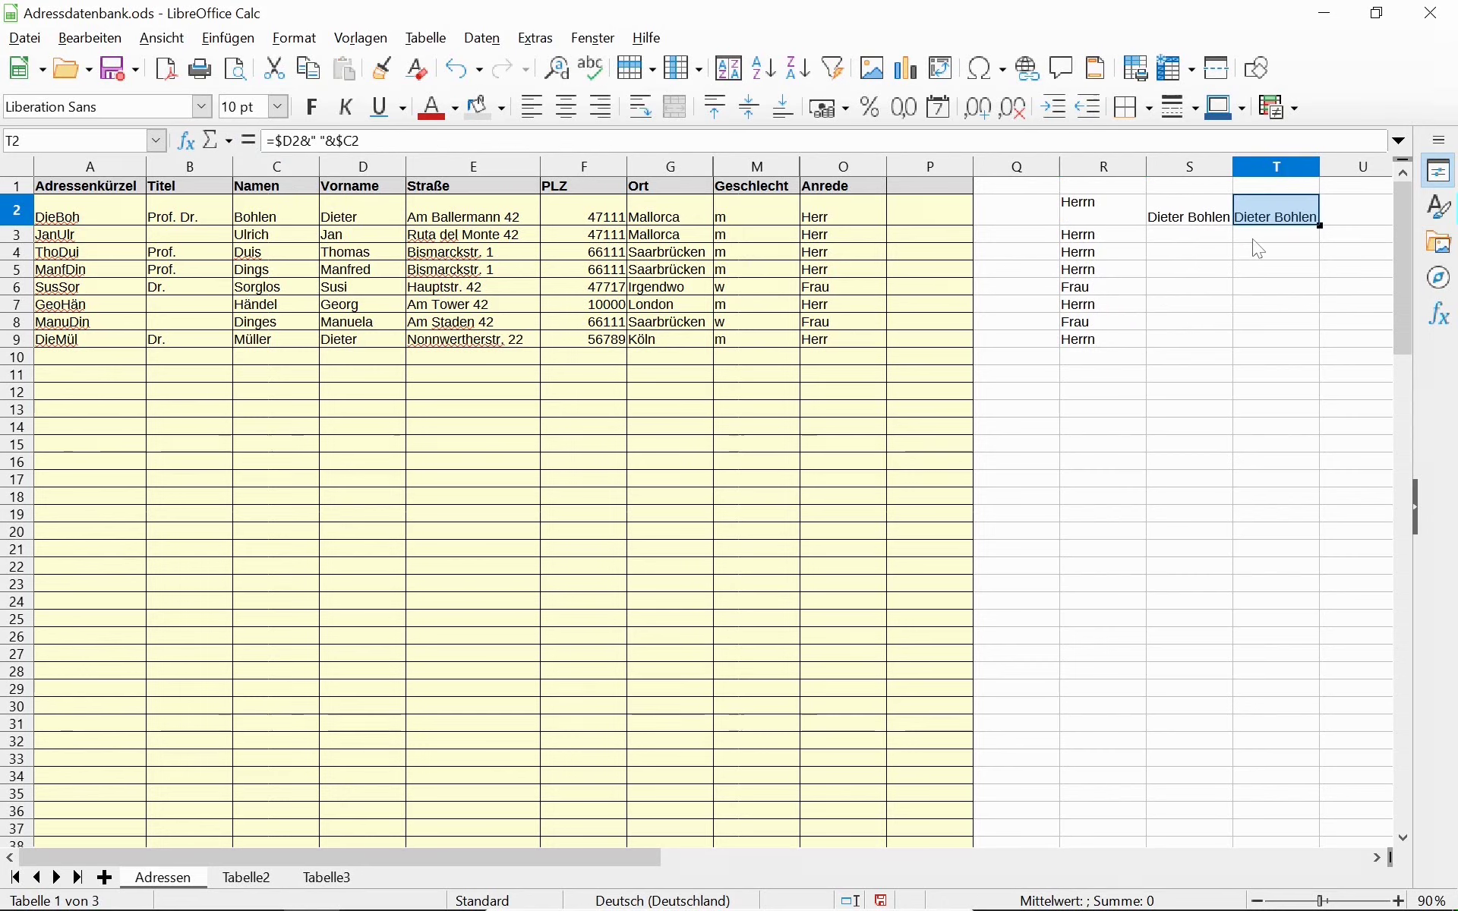
pyautogui.hotkey('ctrl', 'z')
pyautogui.press('Left')
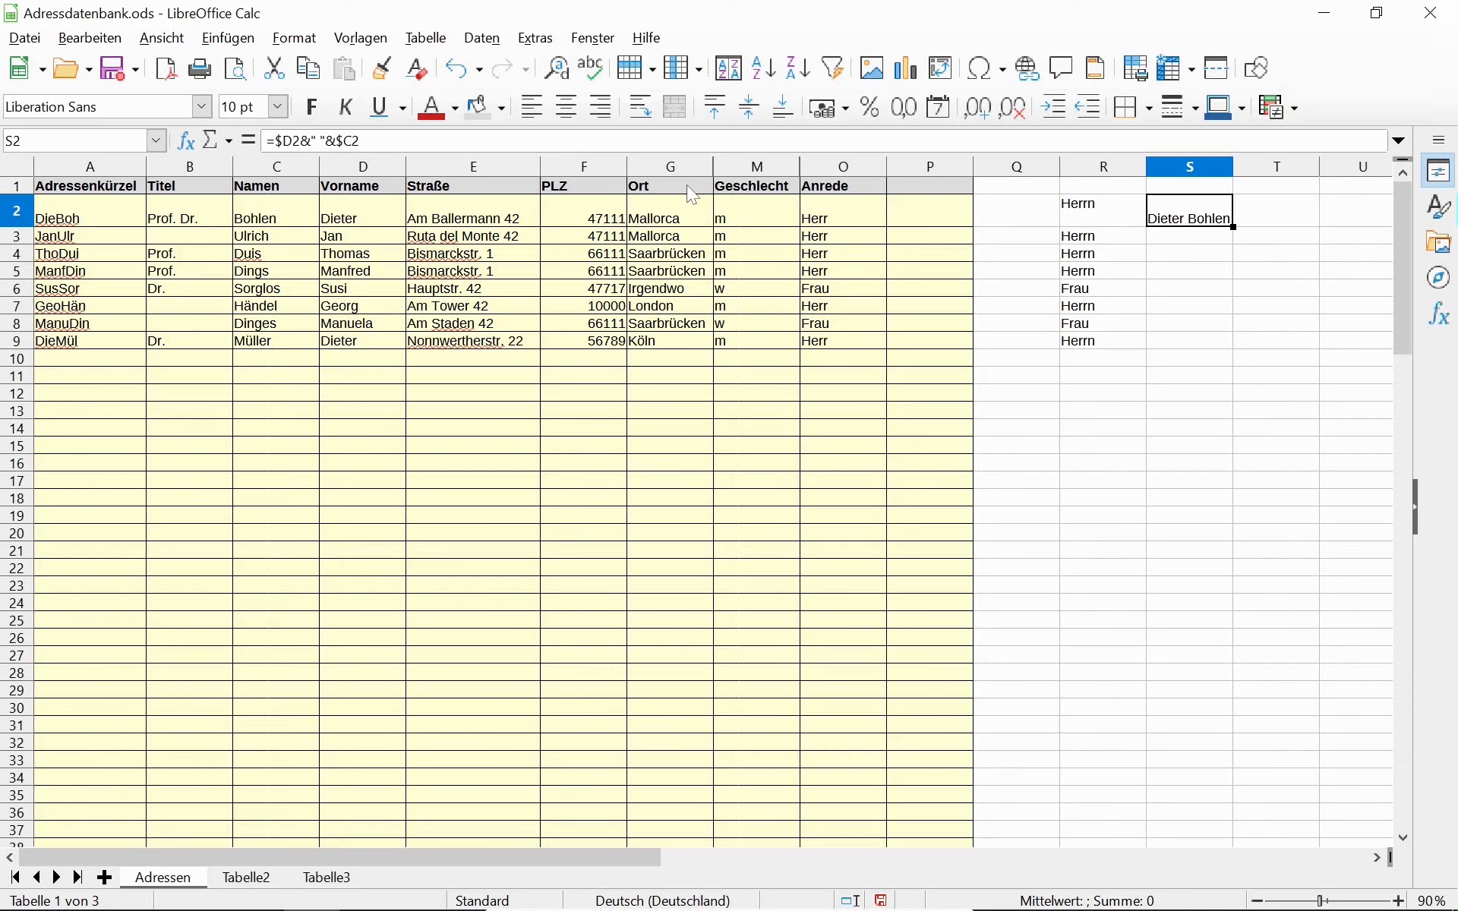
pyautogui.click(1261, 225)
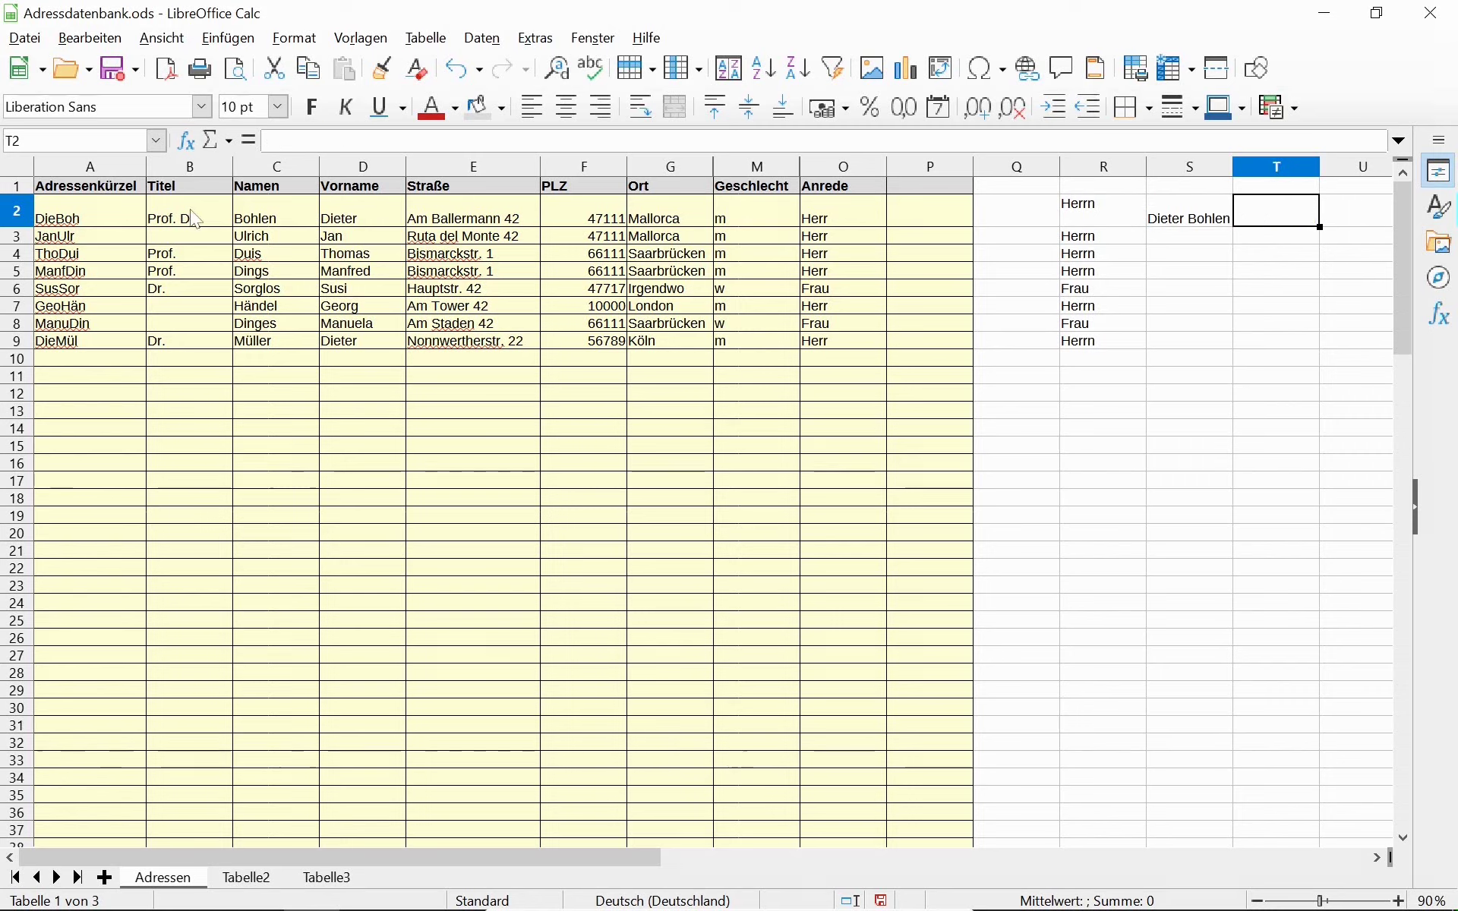
# Enter a first draft of =WENN(ISTLEER(B$2);"";B$2" ") in T2.
pyautogui.write('=WEN')
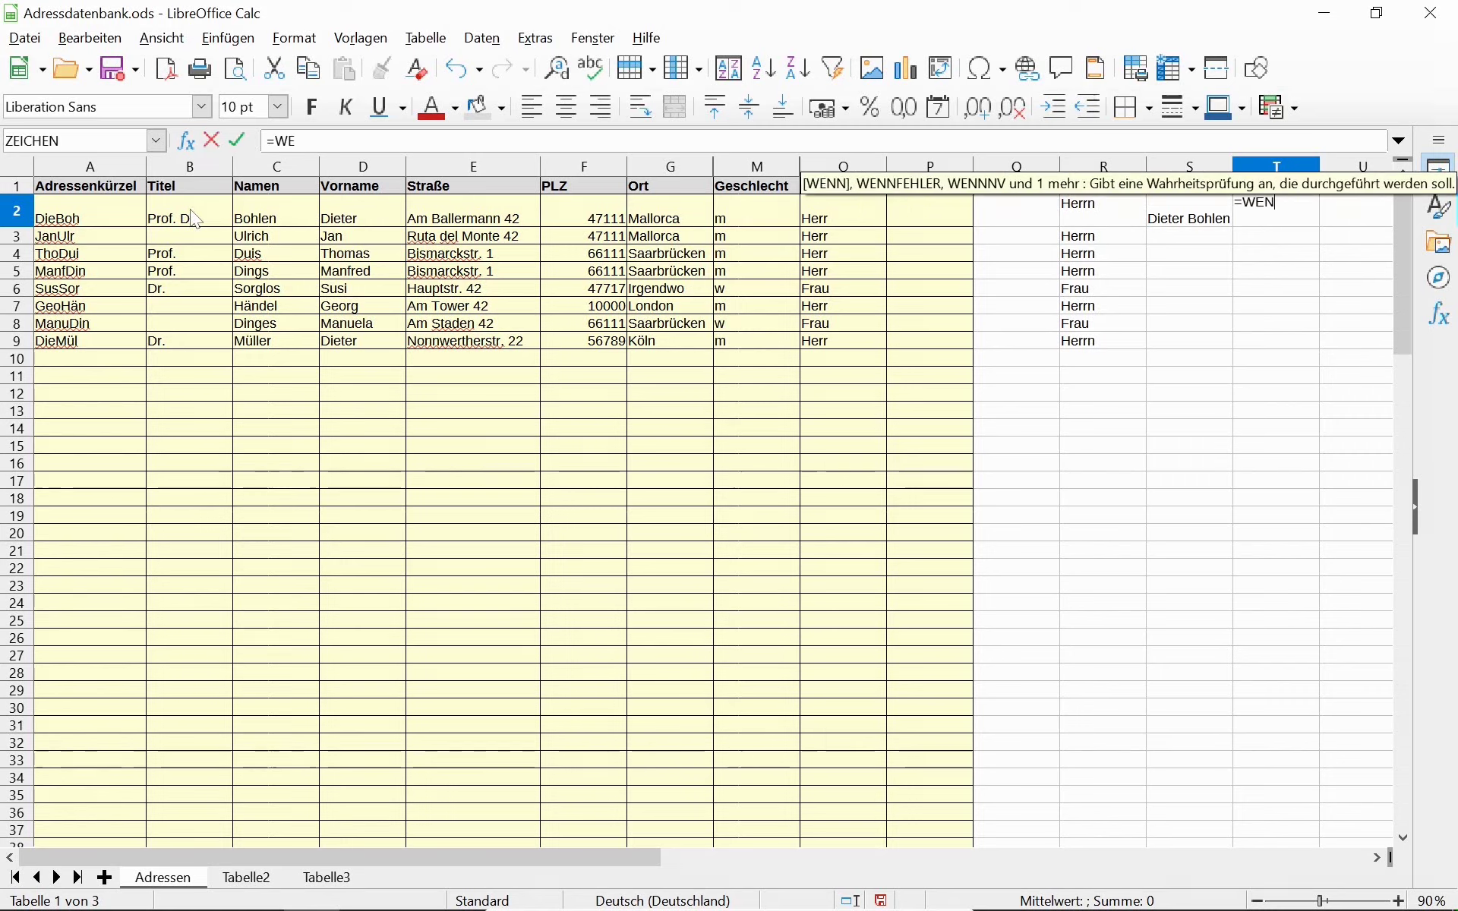
pyautogui.write('N(ISTLE')
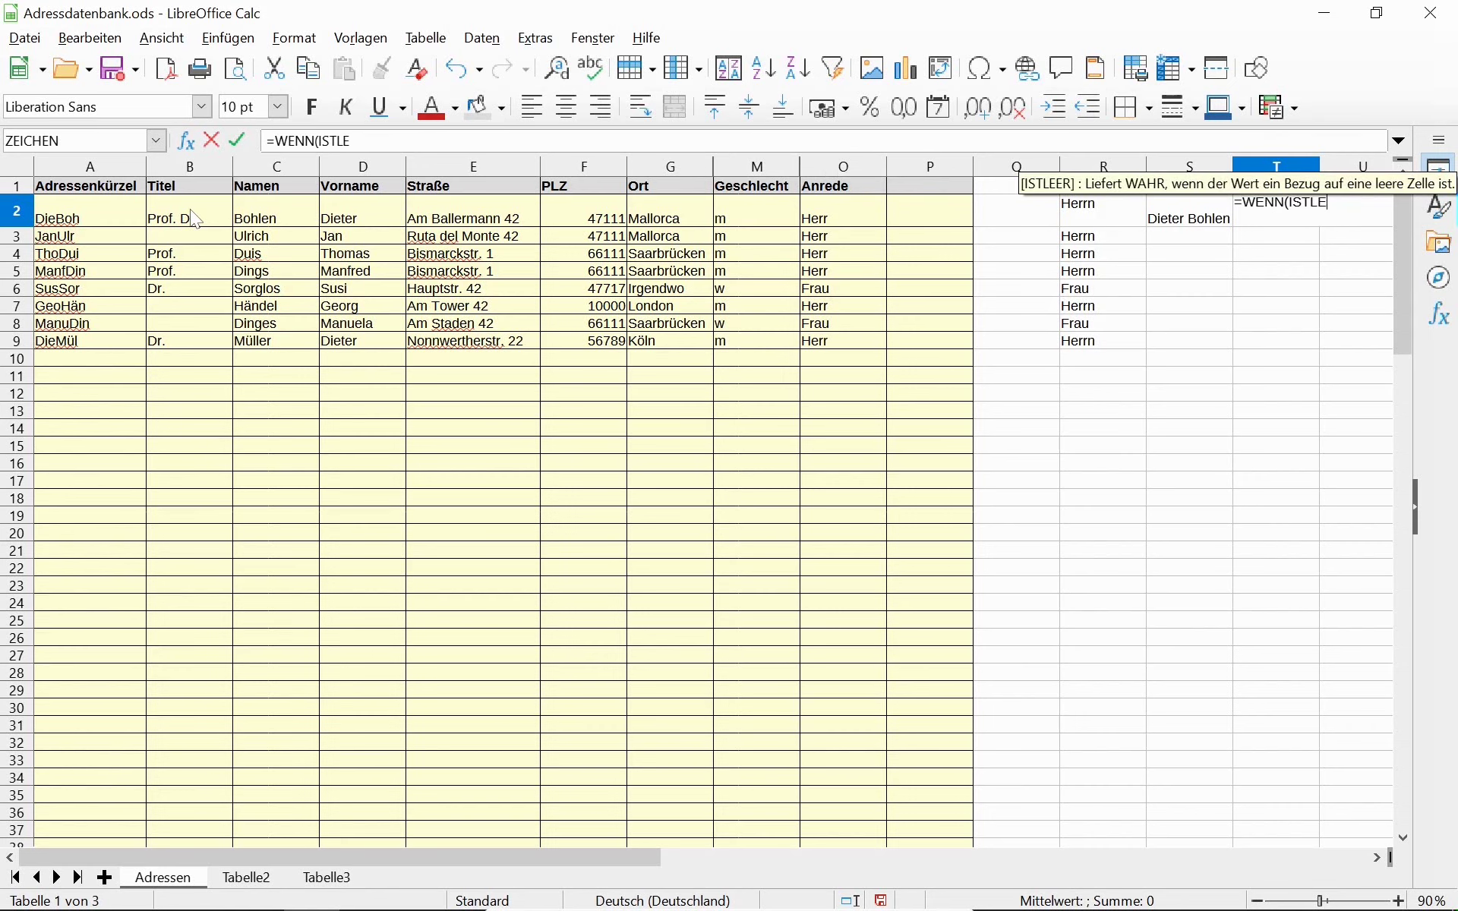
pyautogui.press('Return')
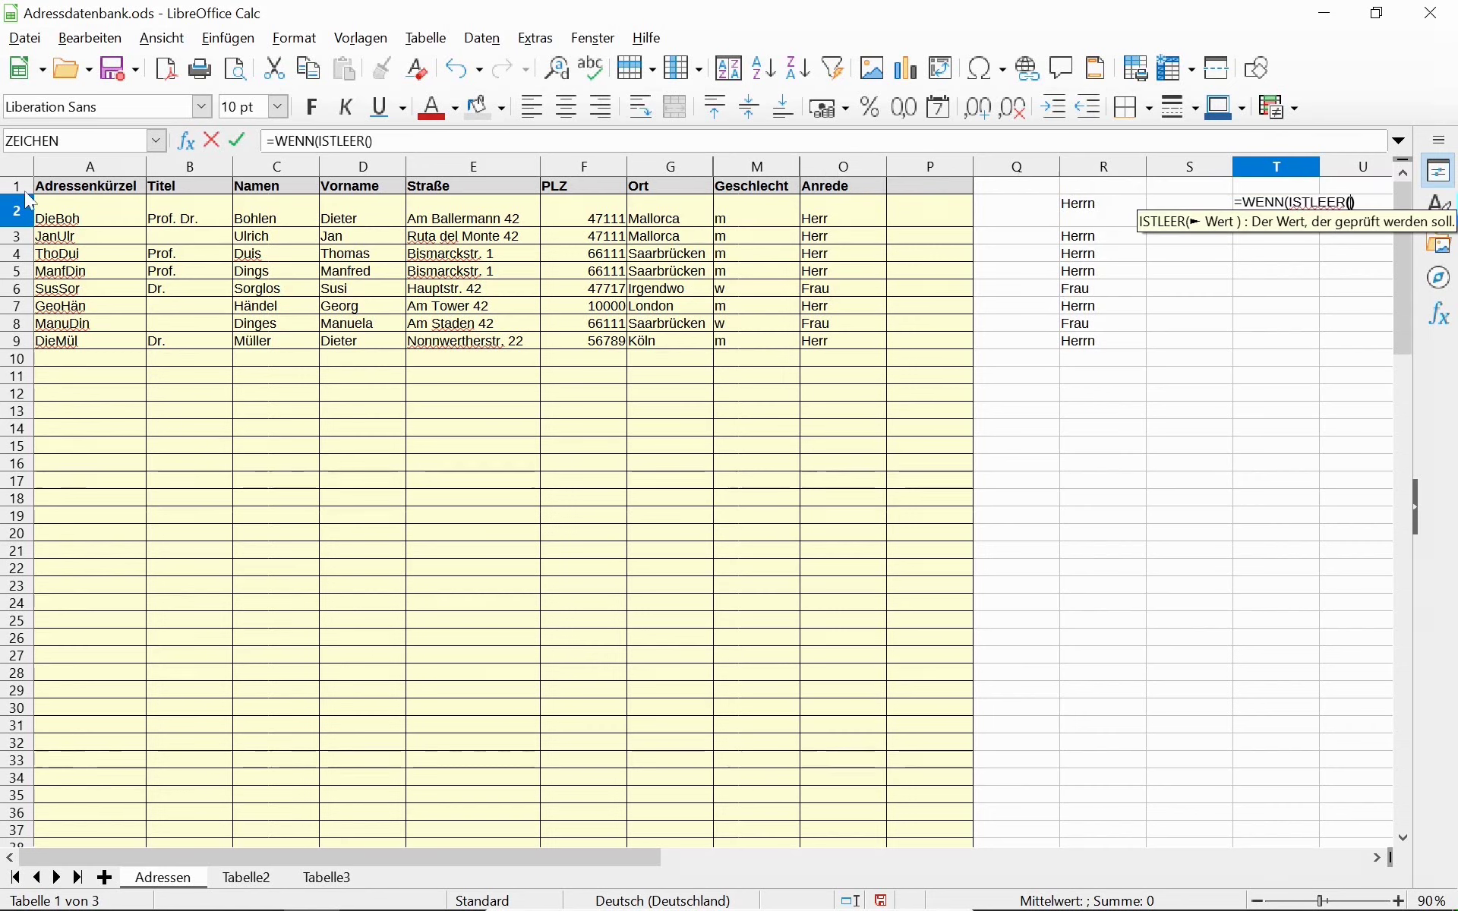
pyautogui.click(189, 222)
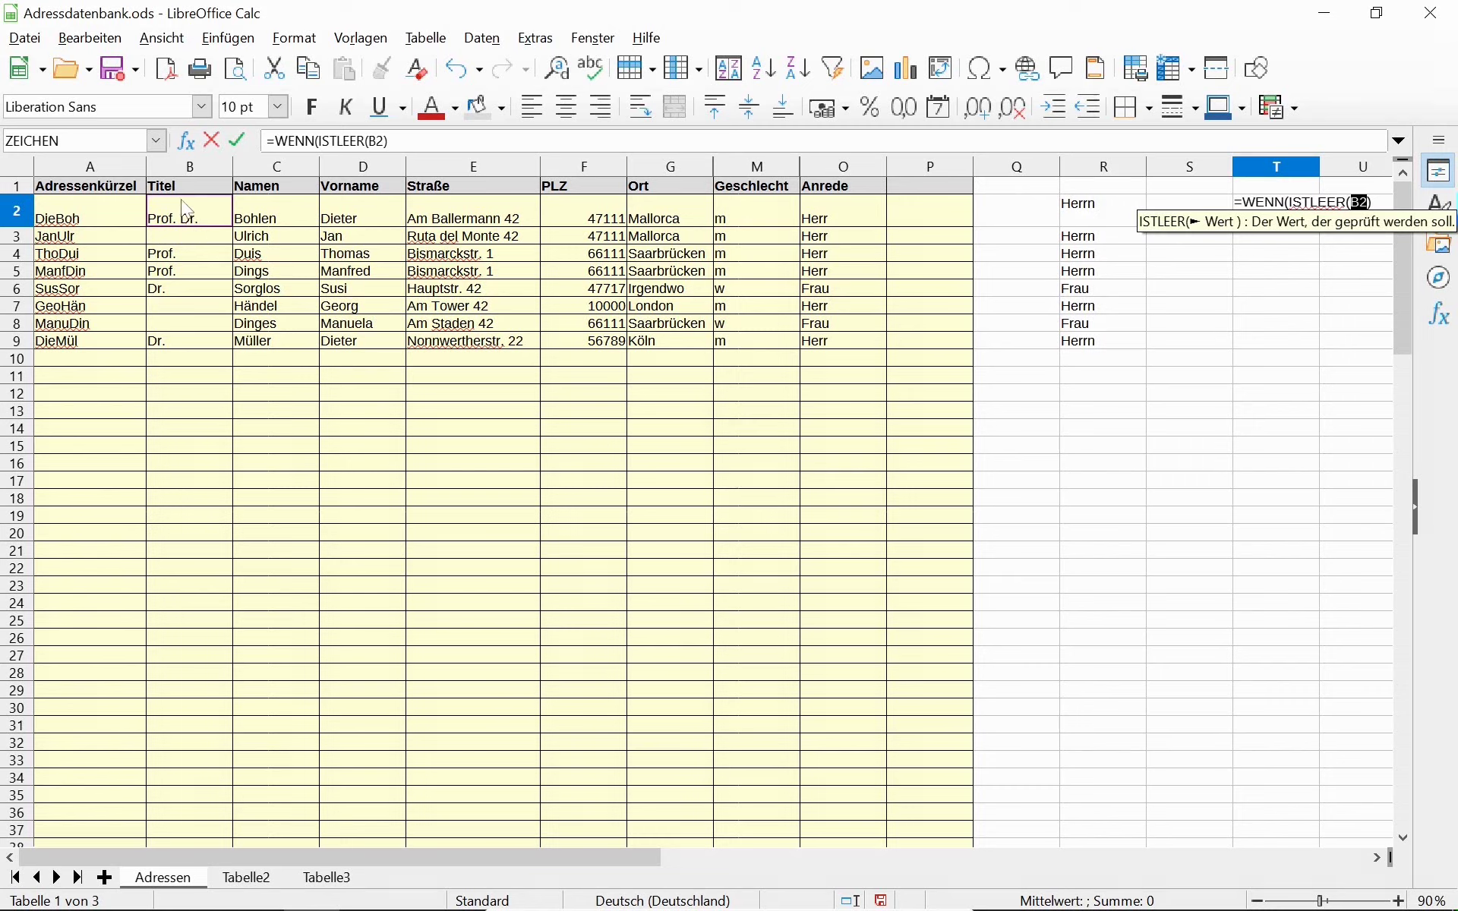
pyautogui.hotkey('shift', 'F4')
pyautogui.hotkey('shift', 'F4')
pyautogui.write(';')
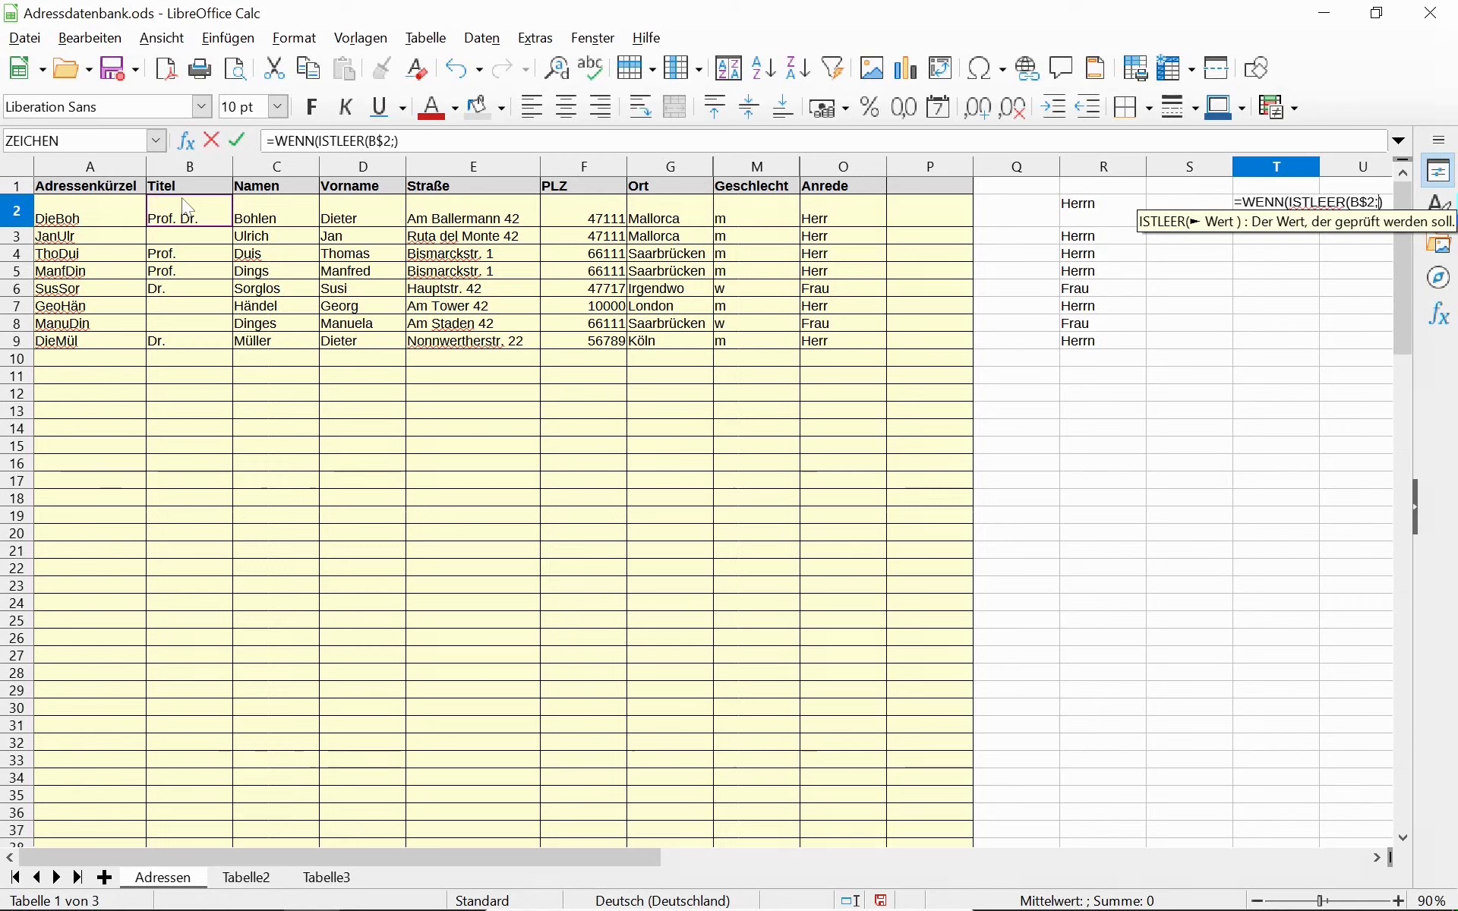
pyautogui.write('""')
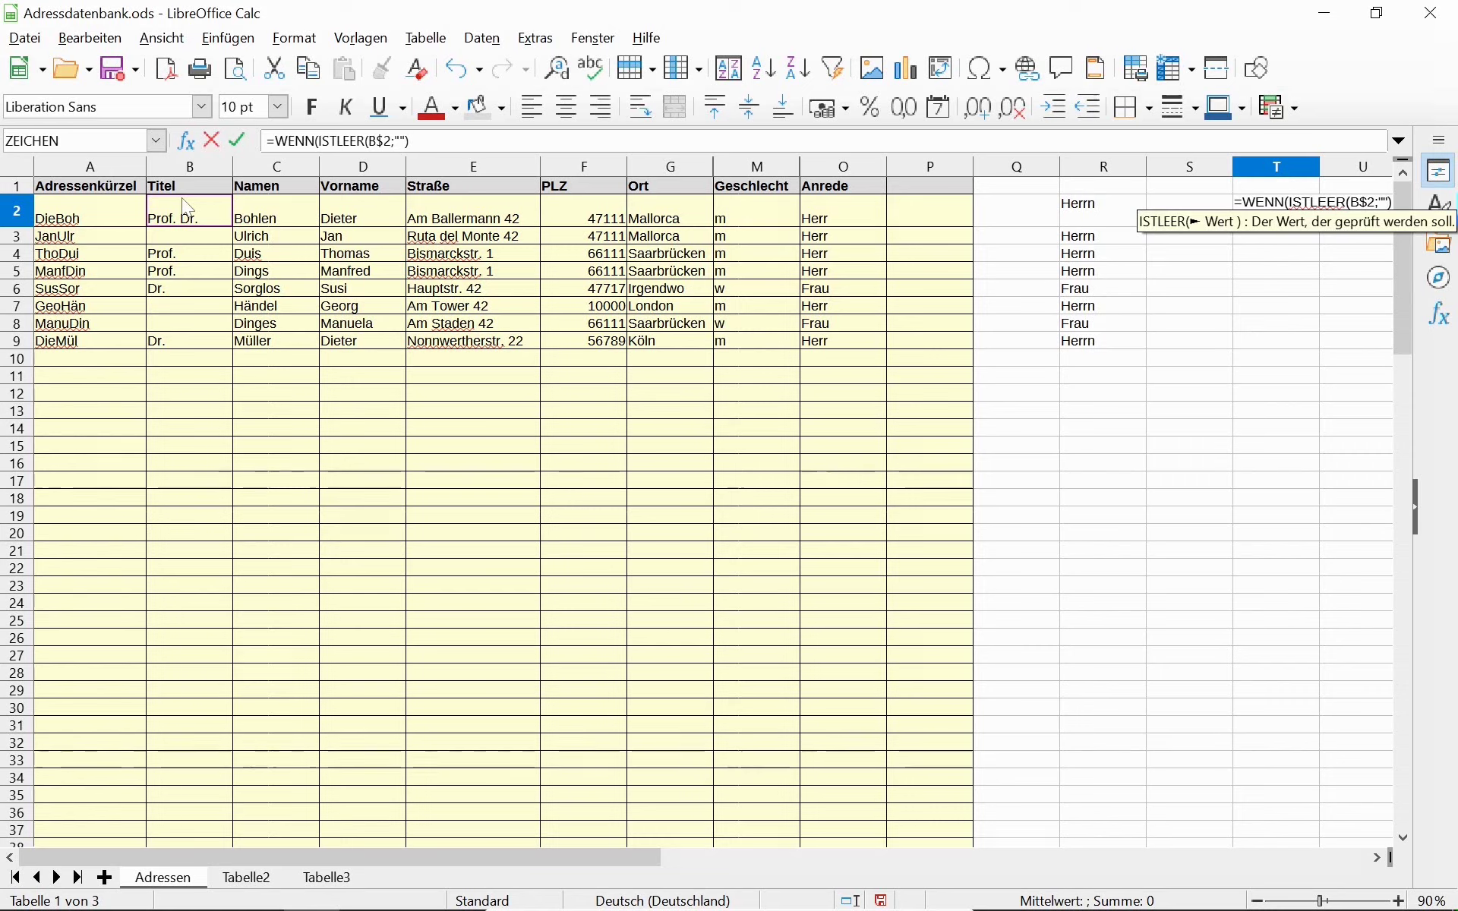
pyautogui.write(';')
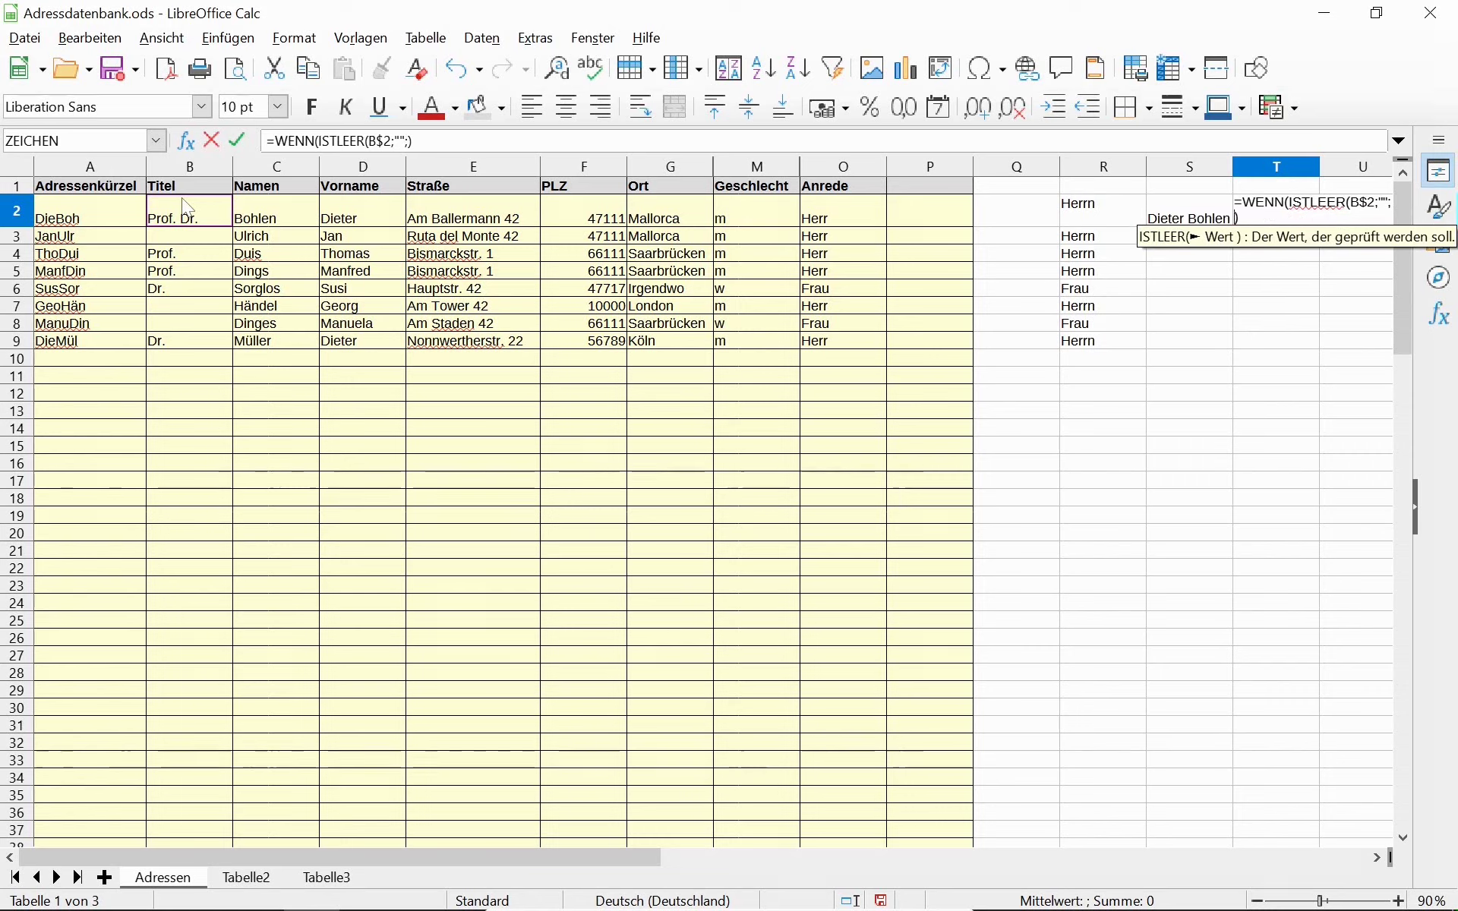
pyautogui.write('B$2')
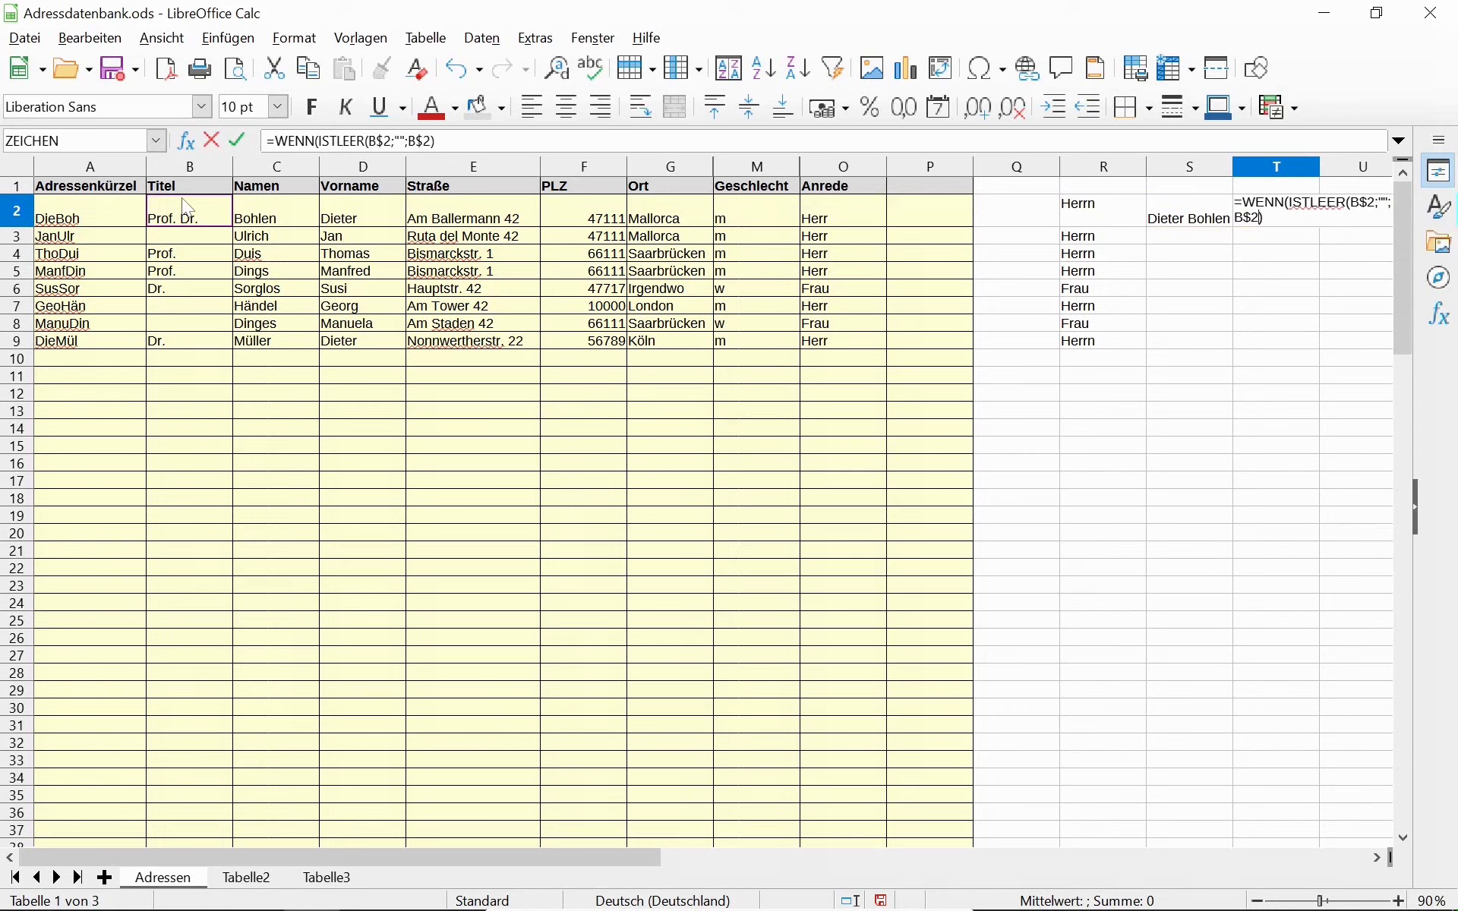
pyautogui.write('" "')
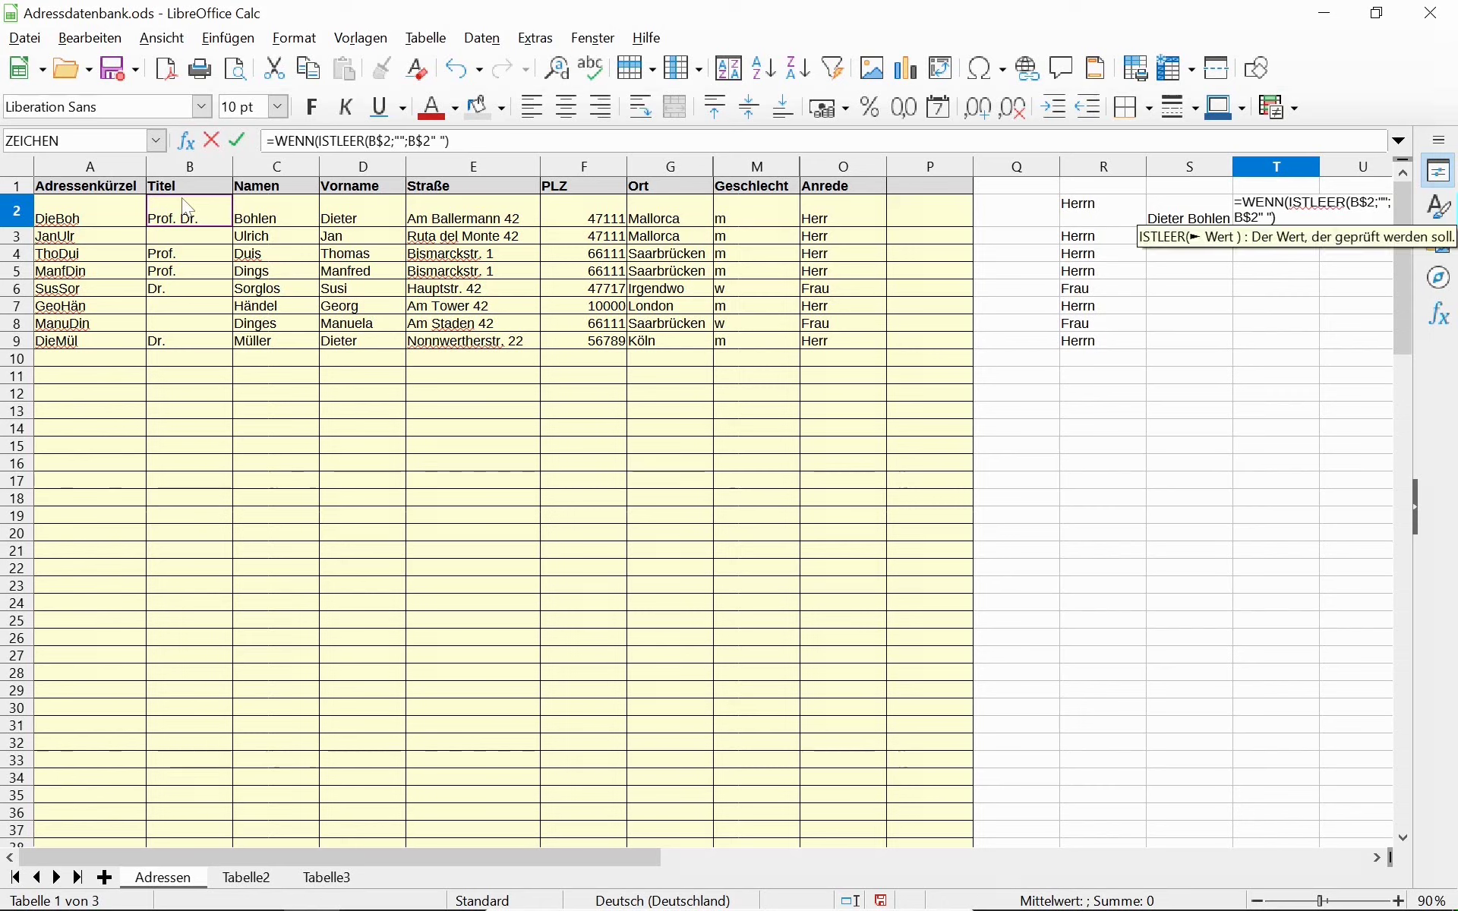
pyautogui.press('Return')
# Add the missing bracket and & to T2's formula so it shows Prof. Dr. plus a space.
pyautogui.press('Up')
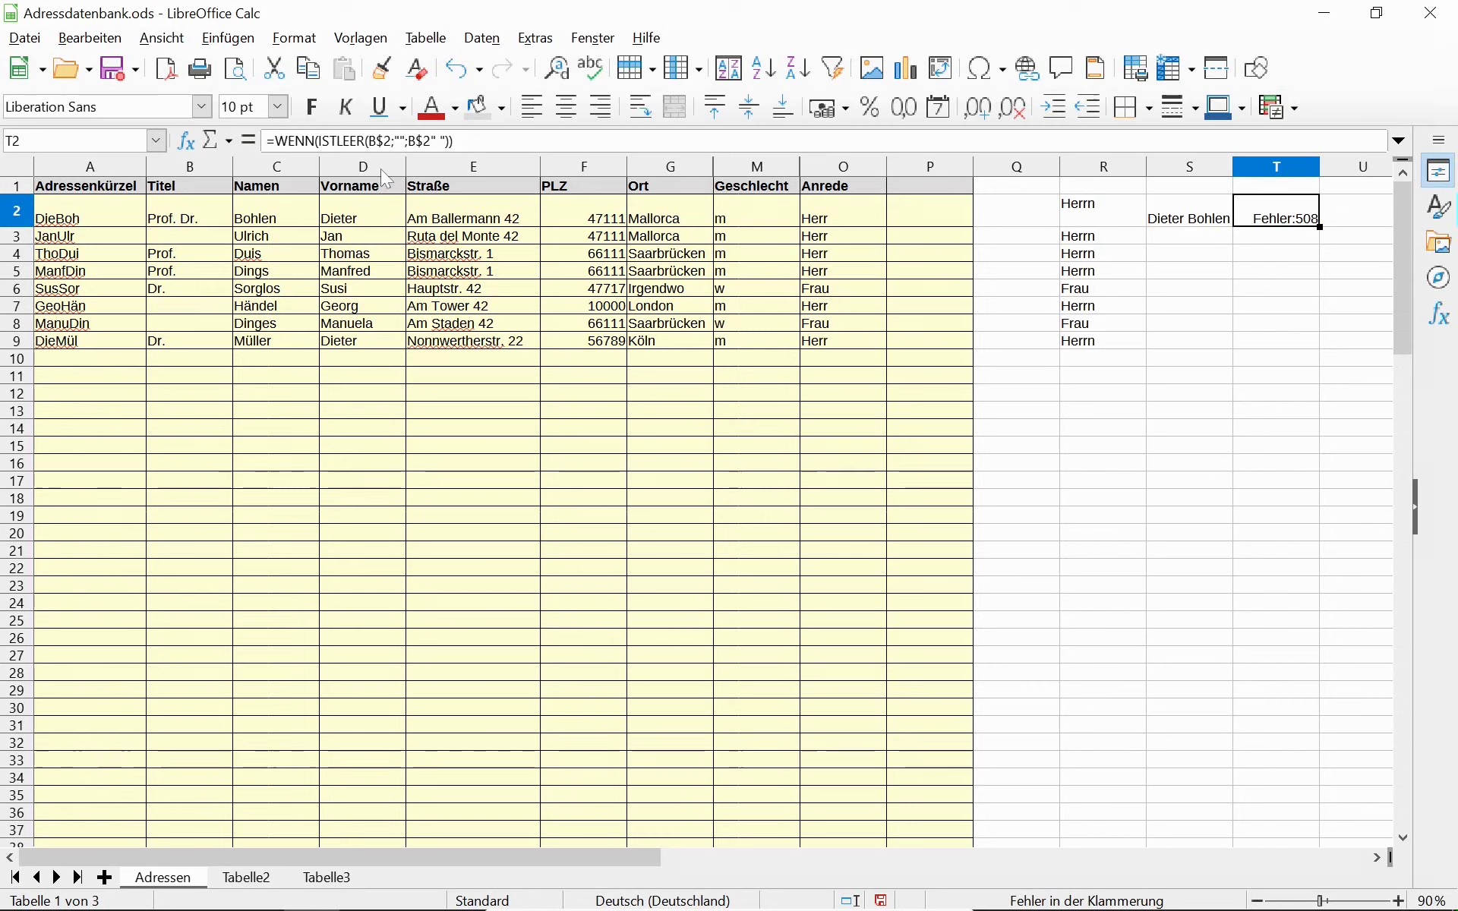
pyautogui.doubleClick(388, 141)
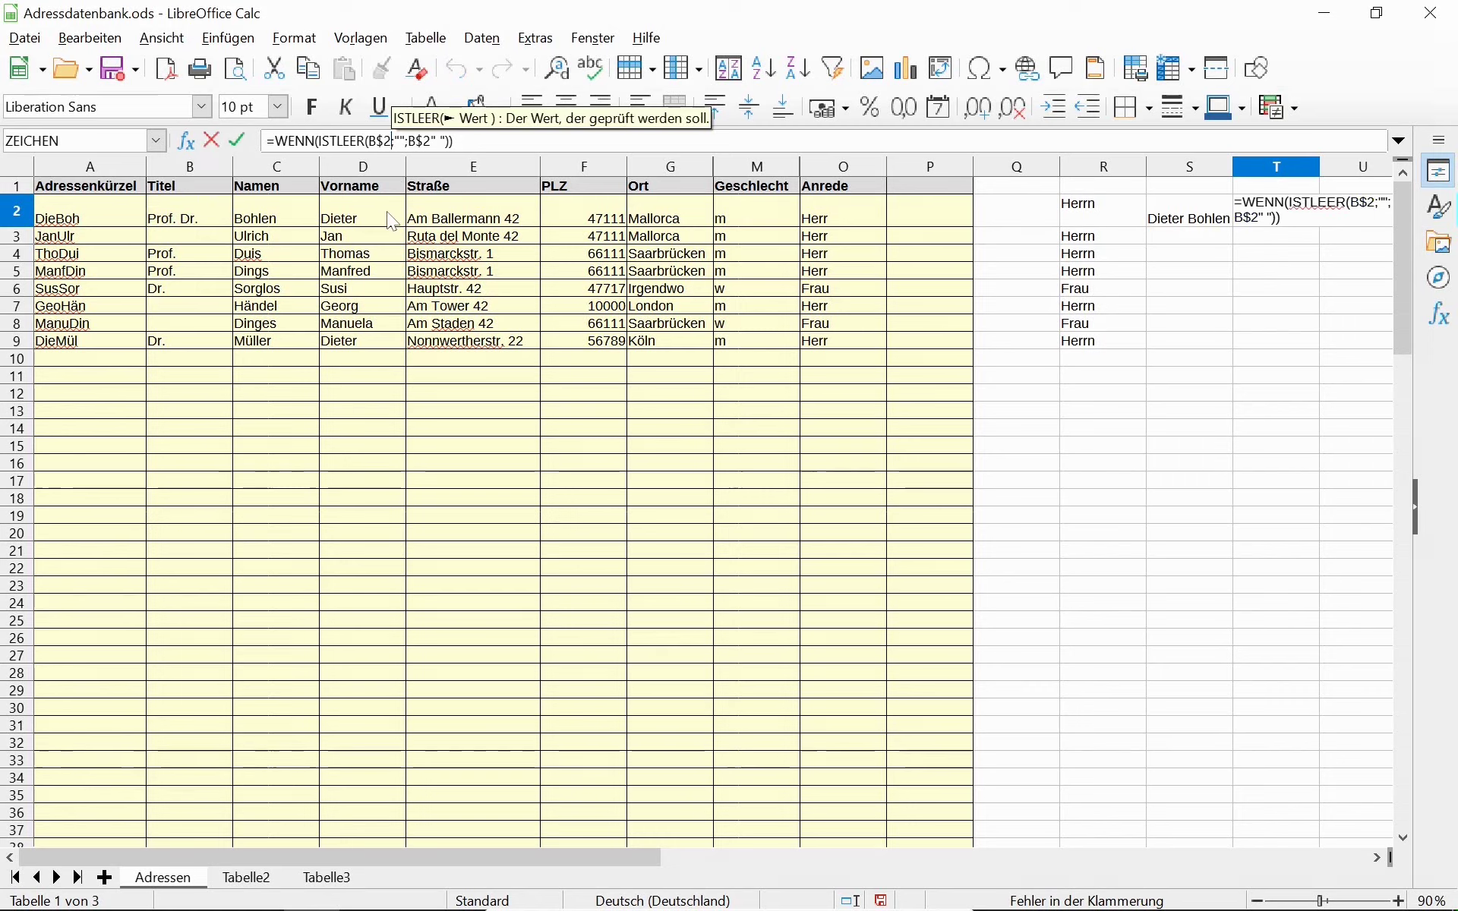
pyautogui.write(')')
pyautogui.press('Return')
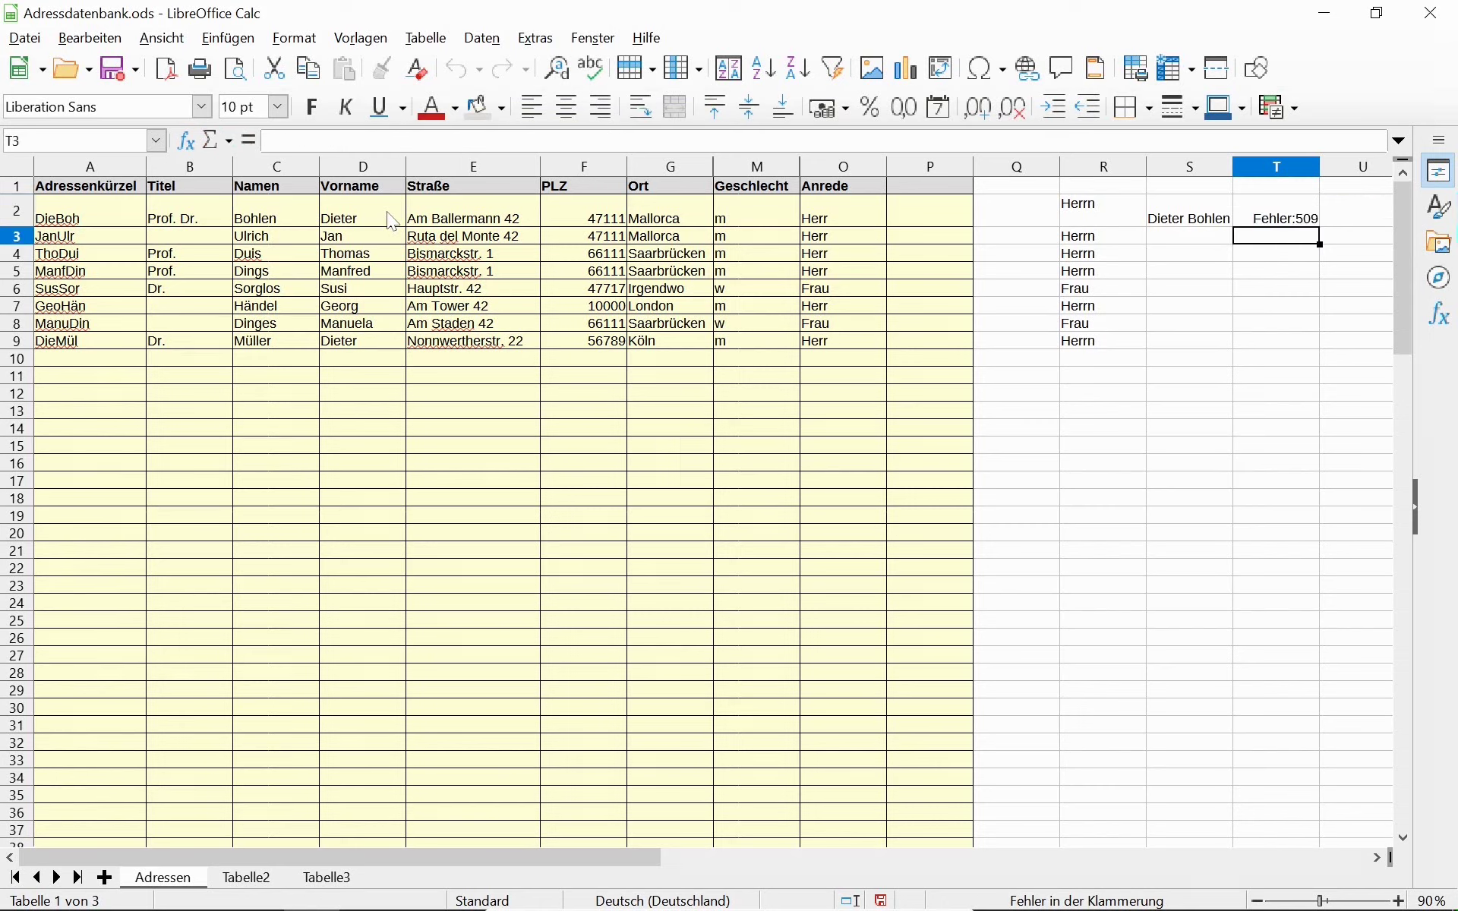
pyautogui.click(1278, 218)
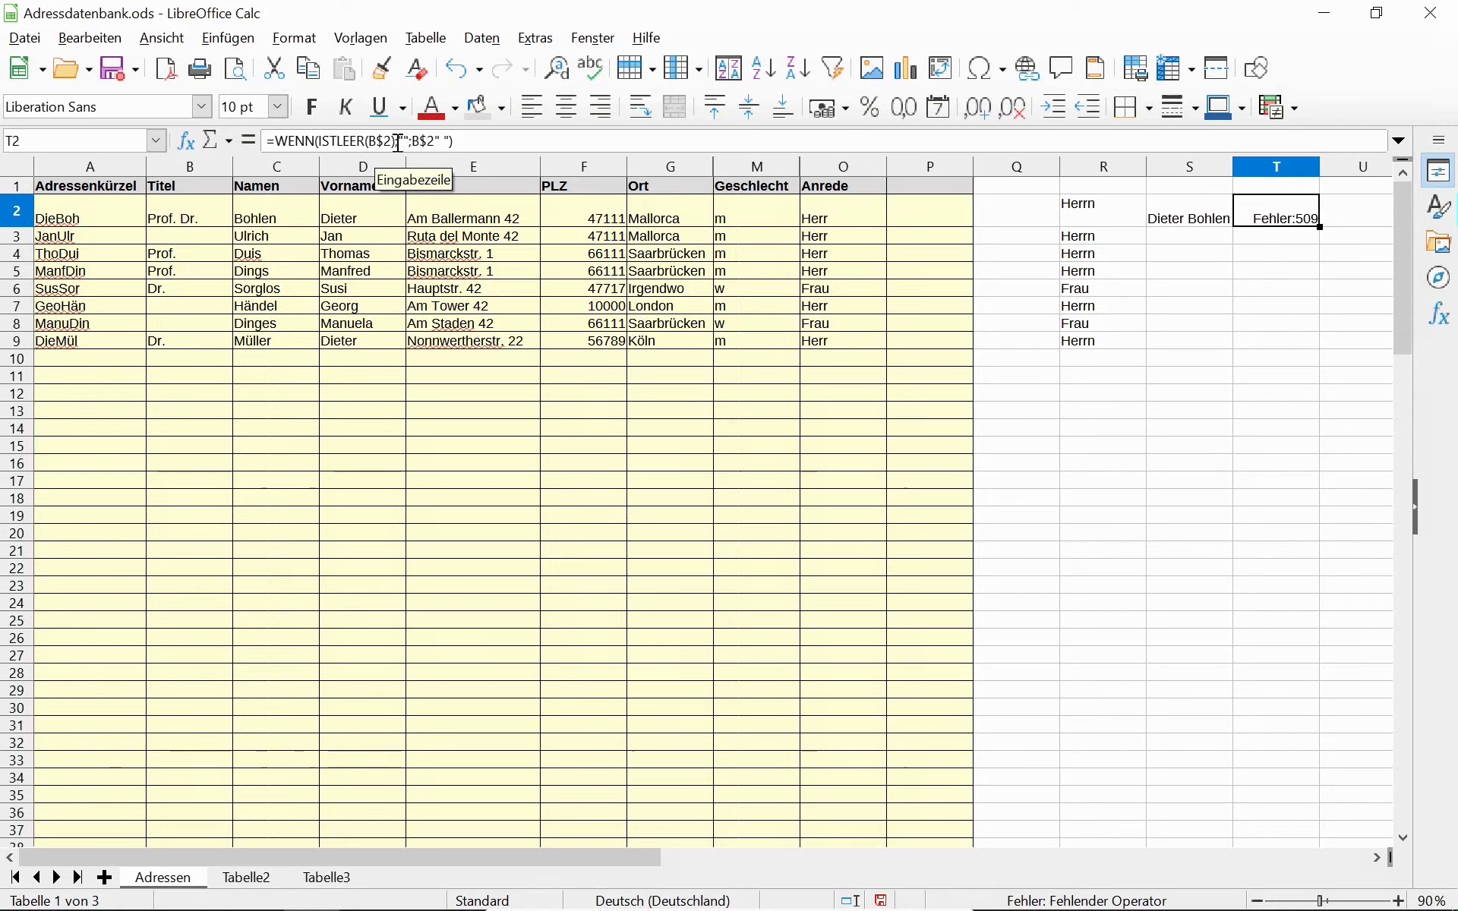
pyautogui.click(435, 142)
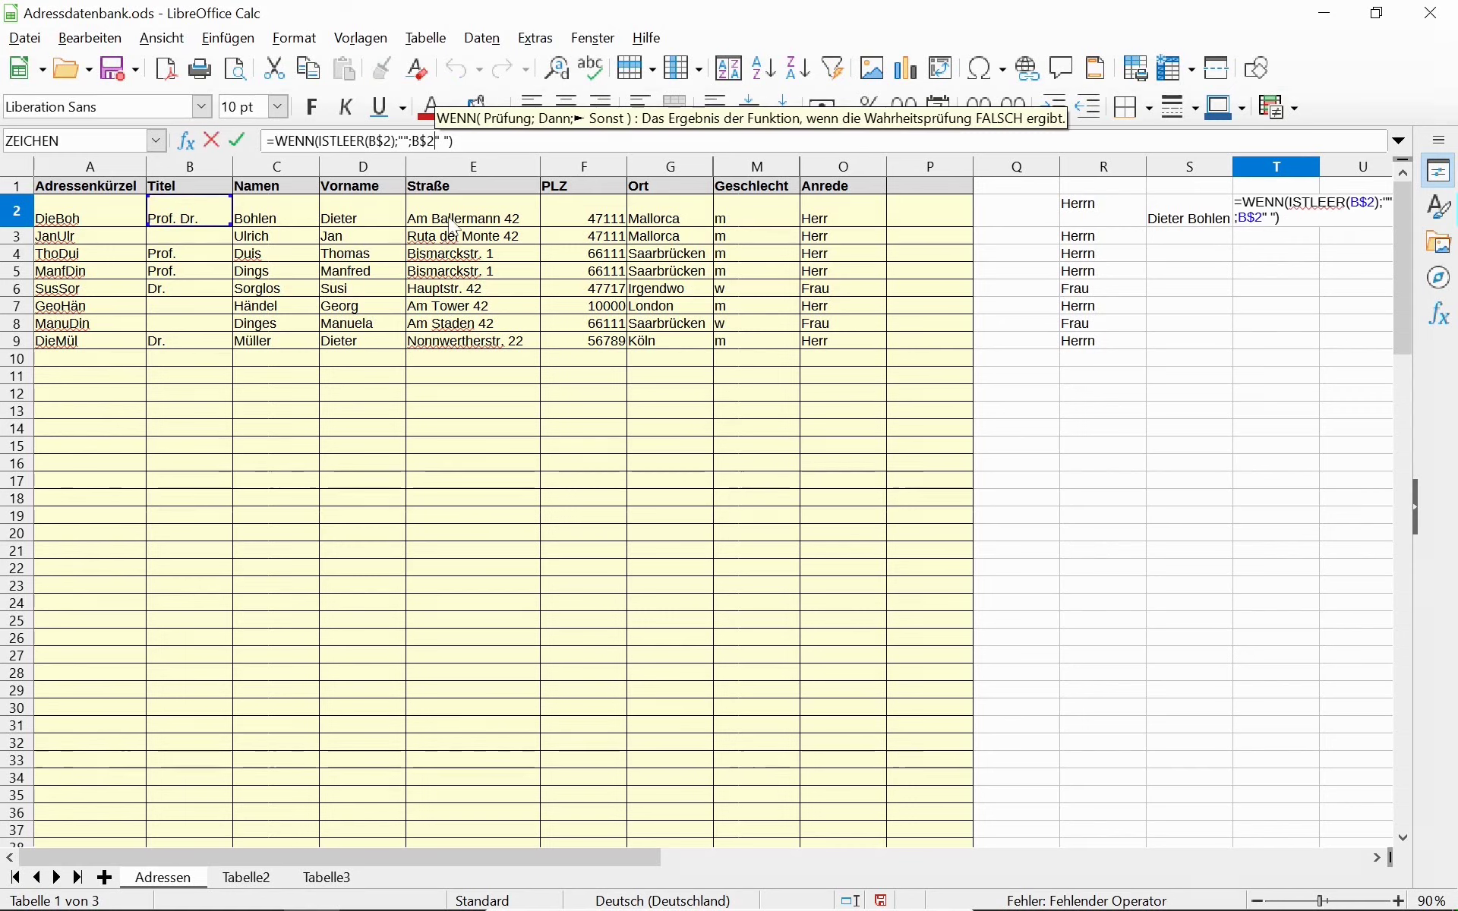
pyautogui.write('&')
pyautogui.press('Return')
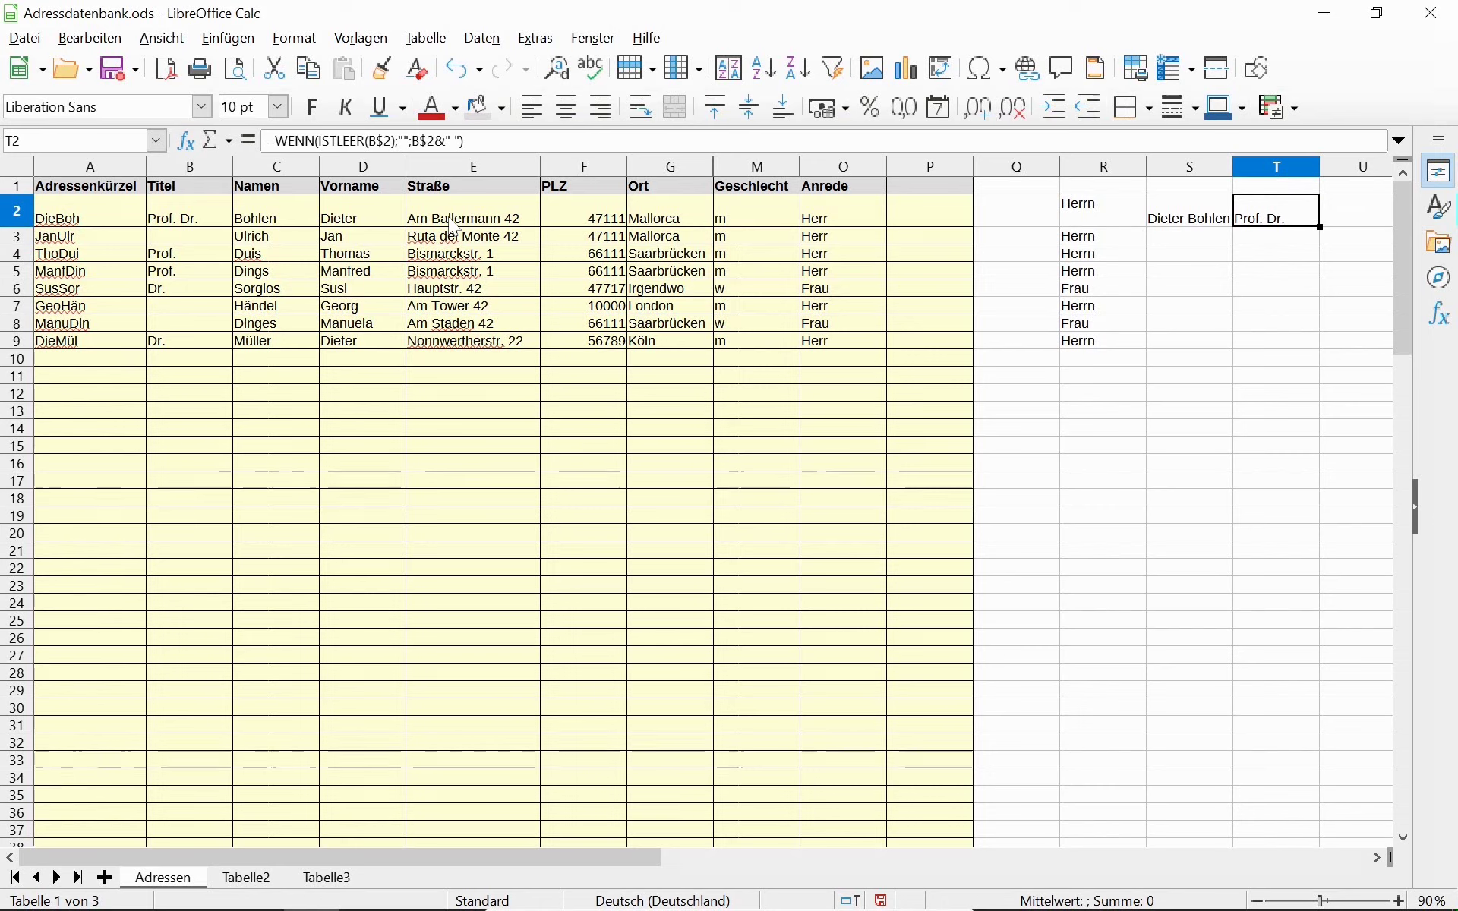
pyautogui.hotkey('shift', 'Down')
pyautogui.hotkey('shift', 'Down')
pyautogui.hotkey('shift', 'Down')
pyautogui.hotkey('shift', 'Down')
pyautogui.hotkey('shift', 'Down')
pyautogui.hotkey('shift', 'Down')
pyautogui.hotkey('shift', 'Down')
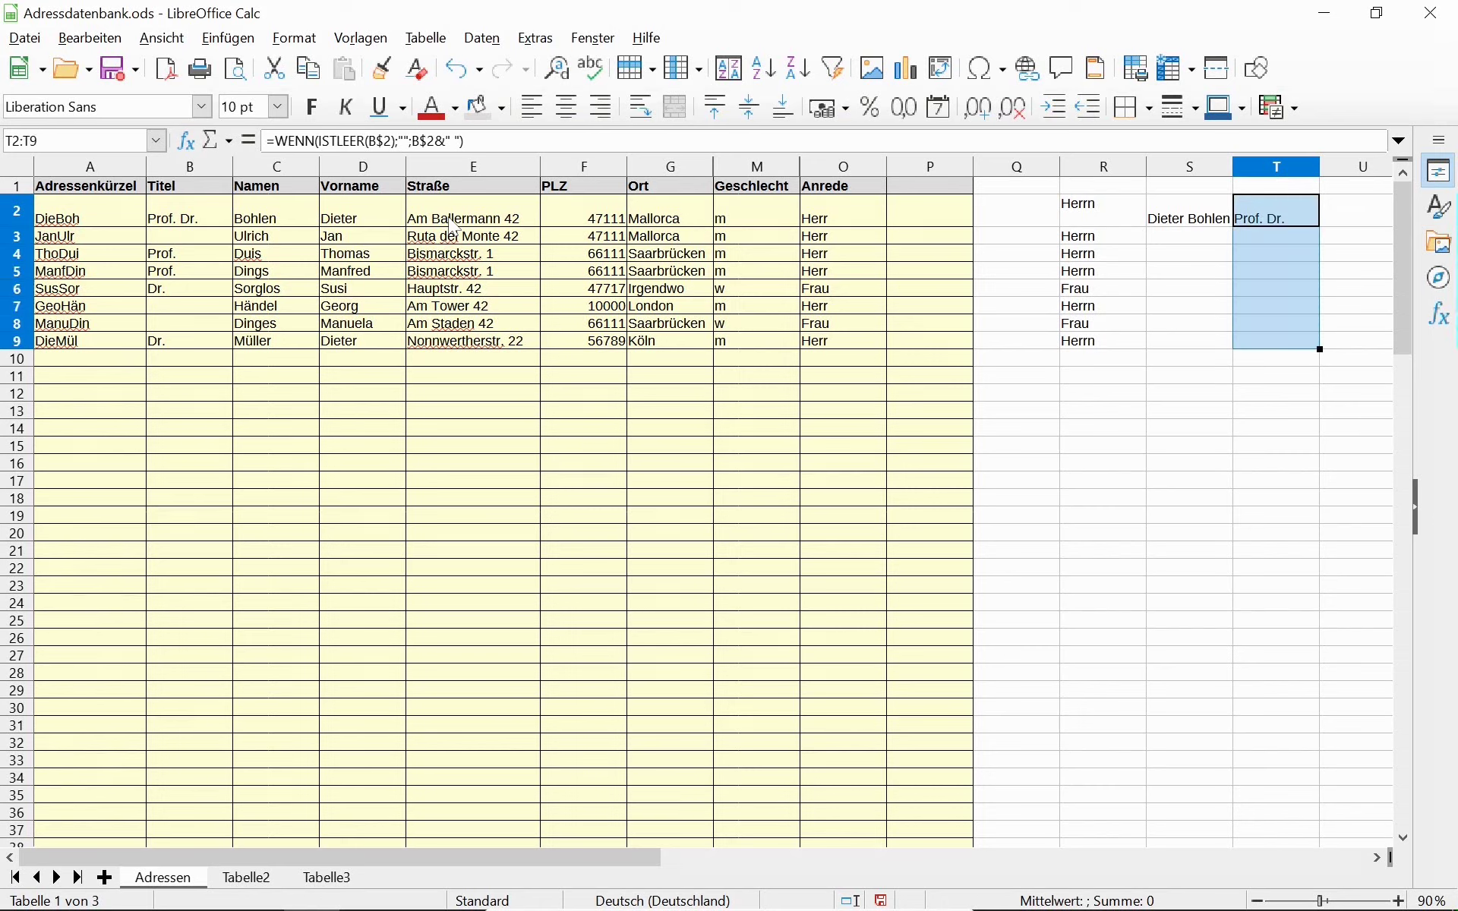
# Fill the title formula from T2 down to T9 and select the range T2:T9.
pyautogui.hotkey('ctrl', 'd')
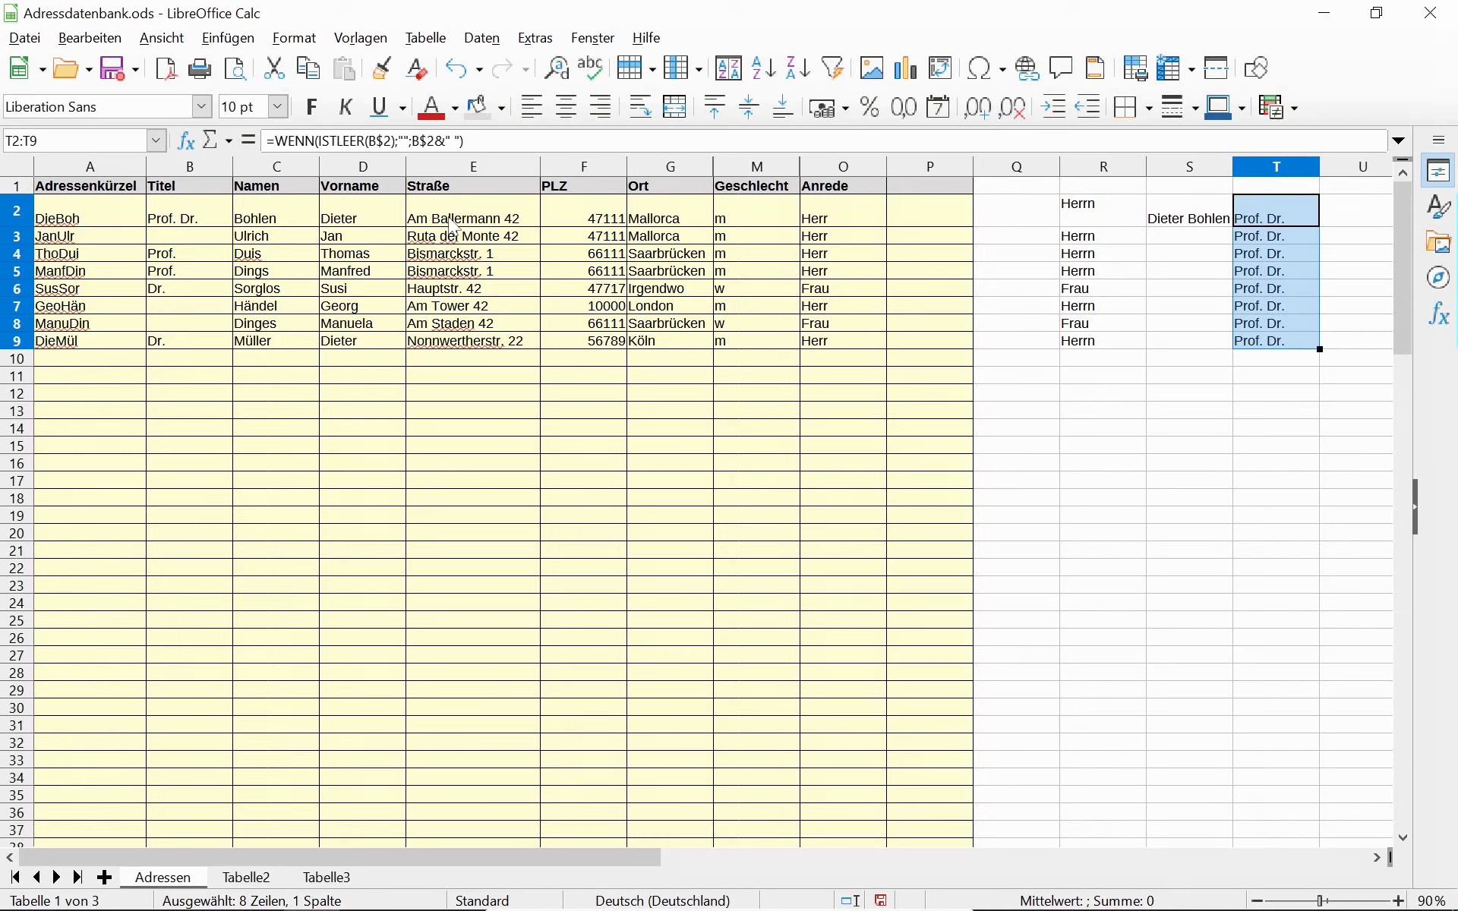
pyautogui.press('Down')
pyautogui.press('Down')
pyautogui.press('Down')
pyautogui.press('Down')
pyautogui.press('Down')
pyautogui.press('Down')
pyautogui.press('Up')
pyautogui.press('Up')
pyautogui.press('Up')
pyautogui.press('Up')
pyautogui.press('Up')
pyautogui.press('Up')
pyautogui.hotkey('shift', 'Down')
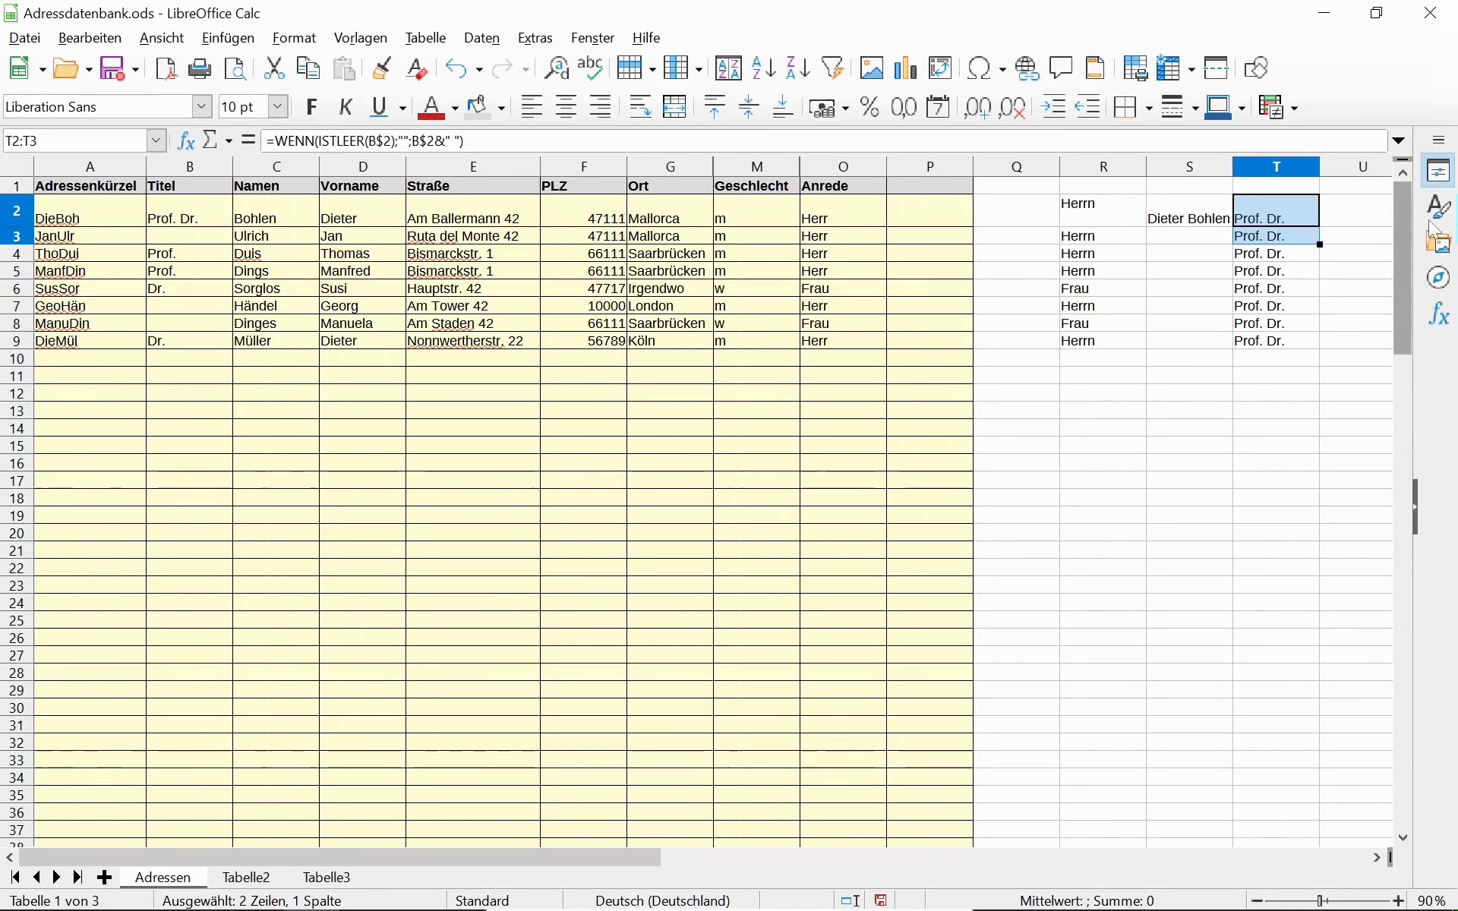
pyautogui.click(1294, 221)
pyautogui.hotkey('ctrl', 'shift', 'Down')
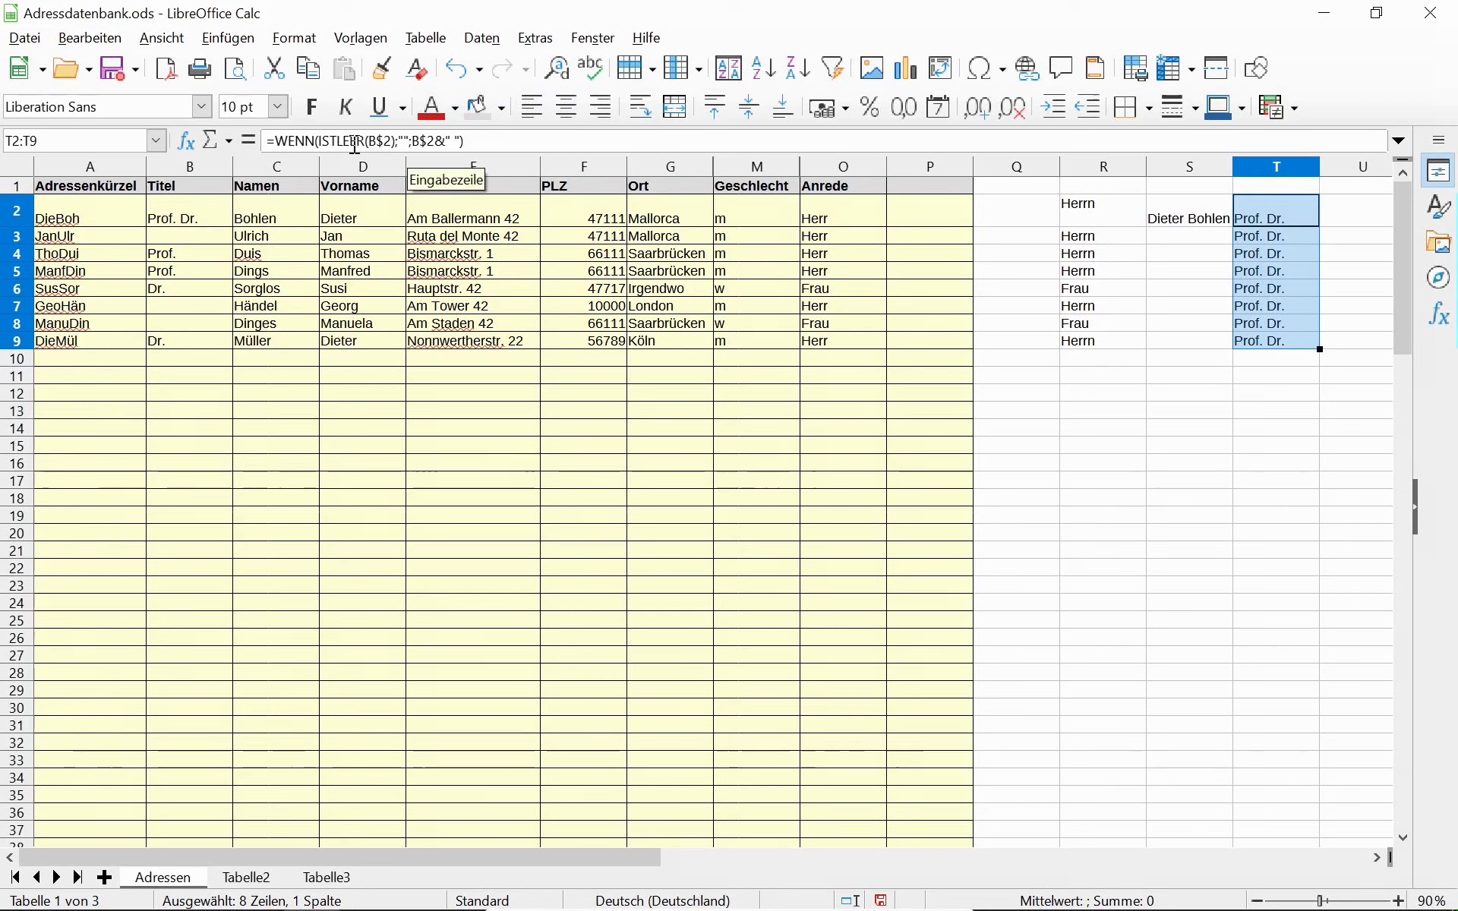
# Change both B2 references in the title formula to column-absolute $B2.
pyautogui.click(412, 146)
pyautogui.write(';')
pyautogui.press('BackSpace')
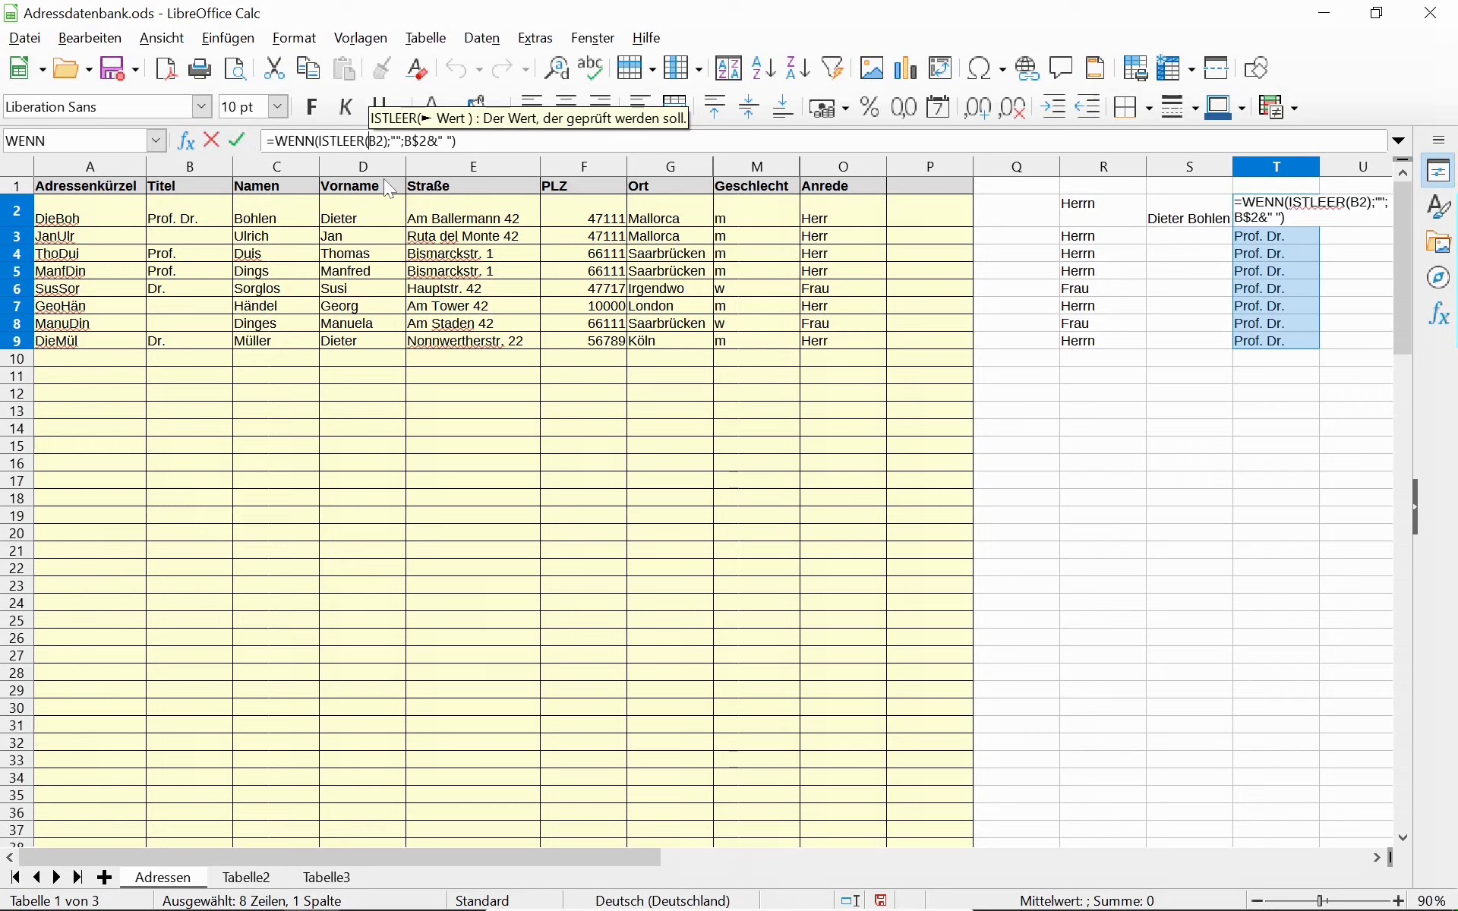
pyautogui.write('$')
pyautogui.press('Right')
pyautogui.press('Right')
pyautogui.press('Right')
pyautogui.press('Right')
pyautogui.press('Right')
pyautogui.press('Right')
pyautogui.press('Right')
pyautogui.press('Right')
pyautogui.press('Right')
pyautogui.press('Delete')
pyautogui.press('BackSpace')
pyautogui.write('2')
pyautogui.press('Left')
pyautogui.press('Left')
pyautogui.hotkey('shift', 'F4')
pyautogui.hotkey('shift', 'F4')
pyautogui.hotkey('shift', 'F4')
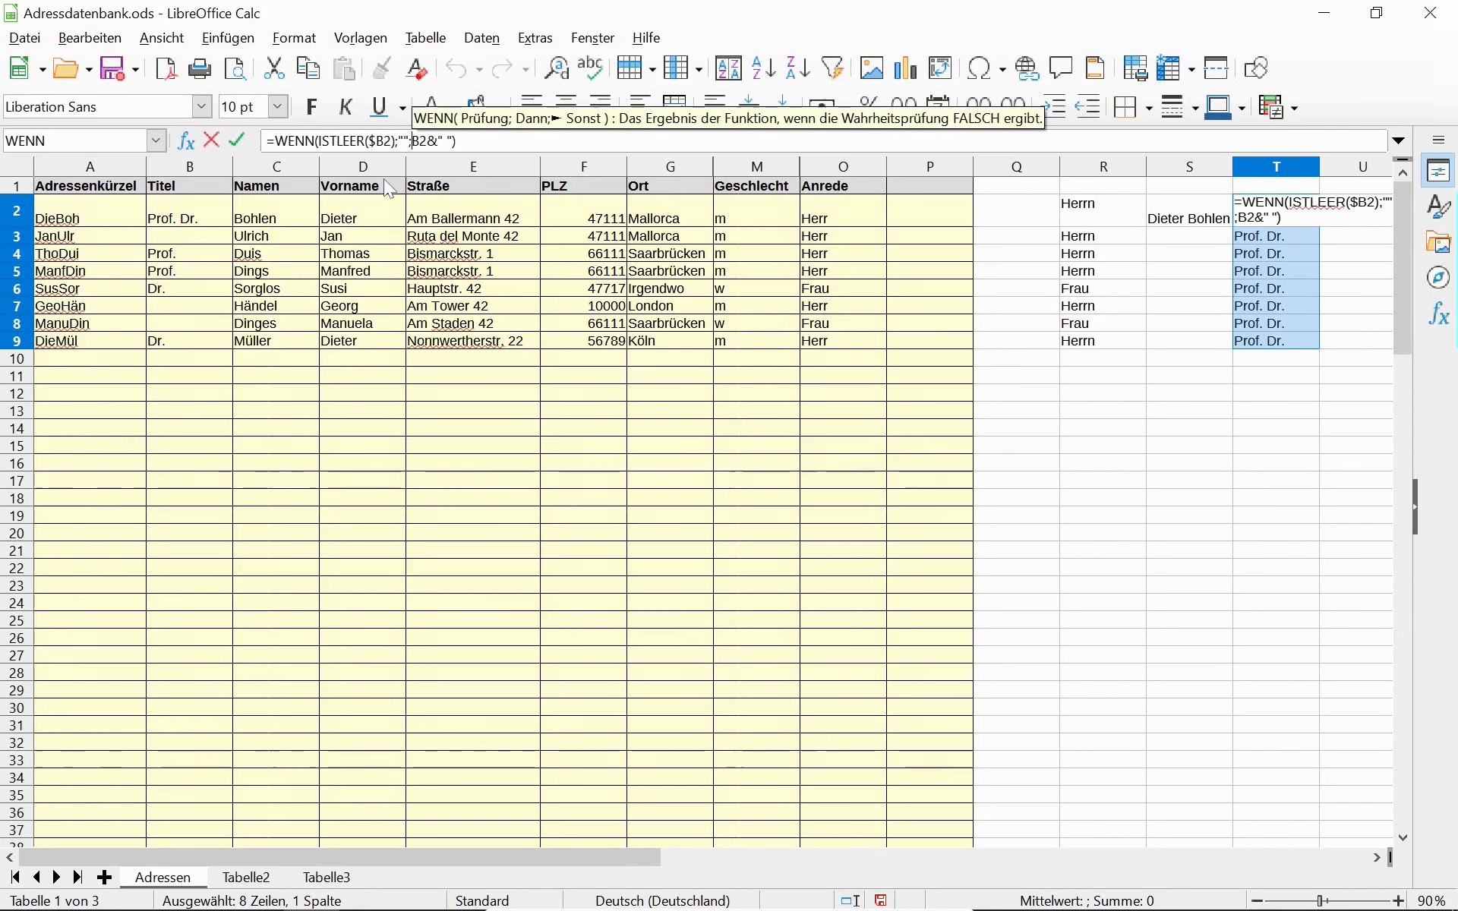
pyautogui.press('Return')
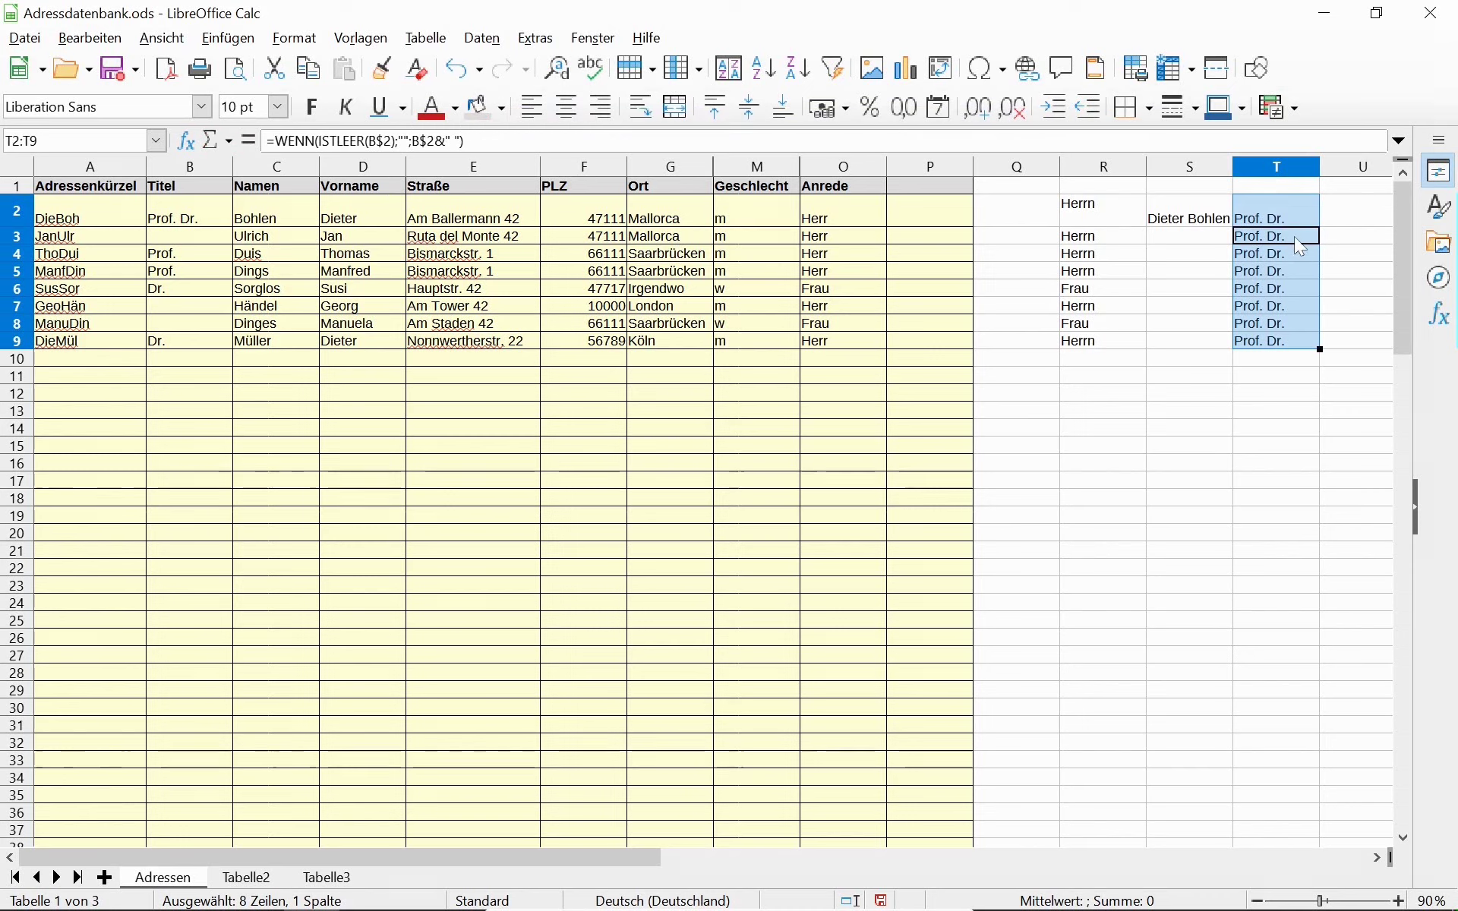
# Copy the corrected T2 formula down to T9 and check the results in T3 and T4.
pyautogui.click(1314, 222)
pyautogui.moveTo(1320, 224); pyautogui.dragTo(1311, 351)
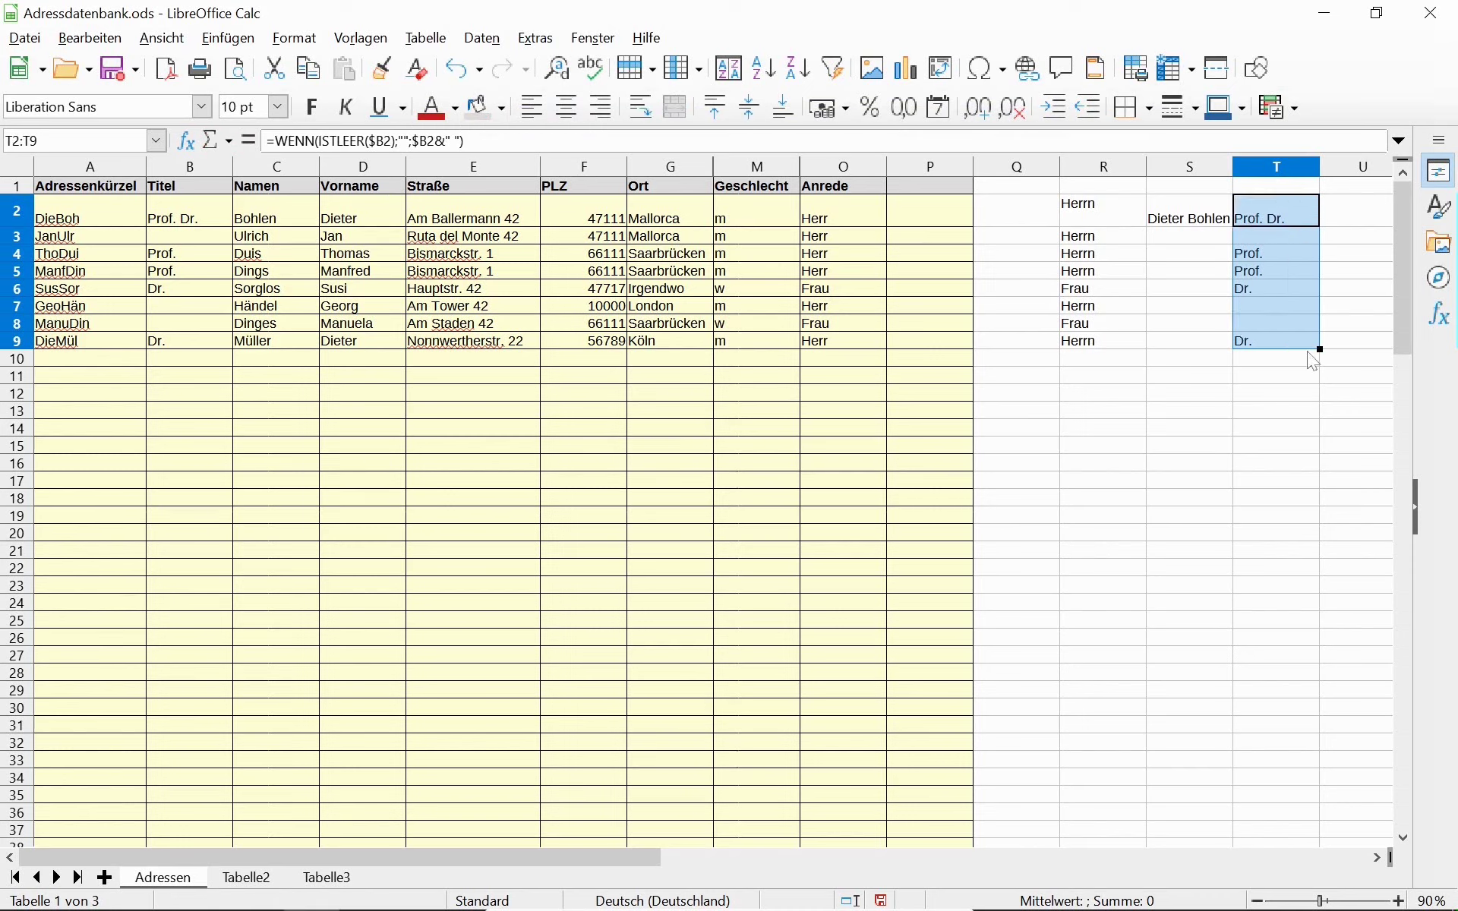
pyautogui.click(1266, 240)
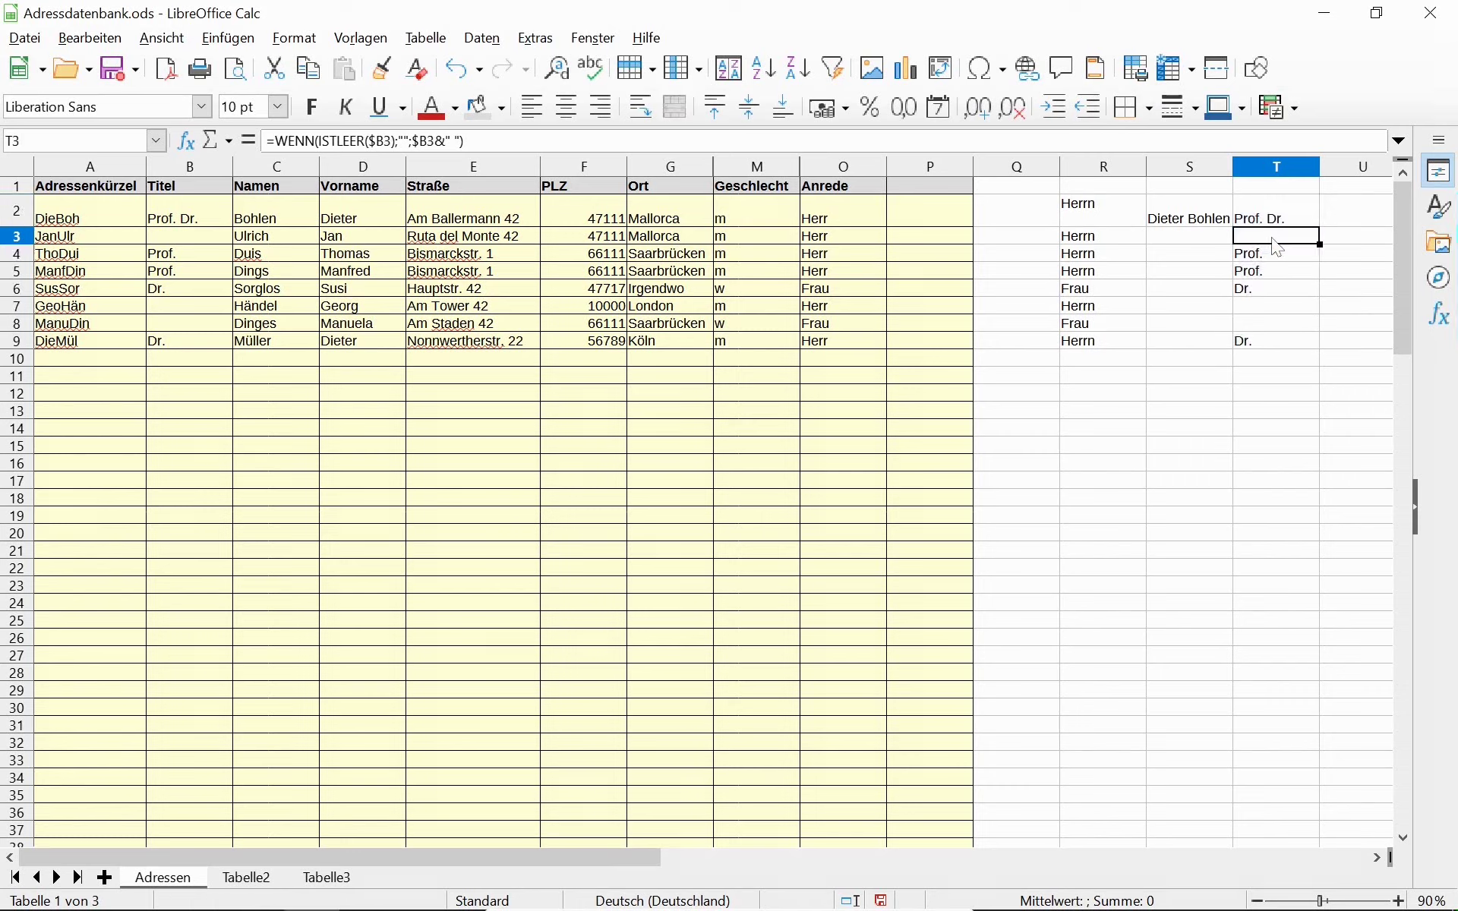
pyautogui.click(1280, 255)
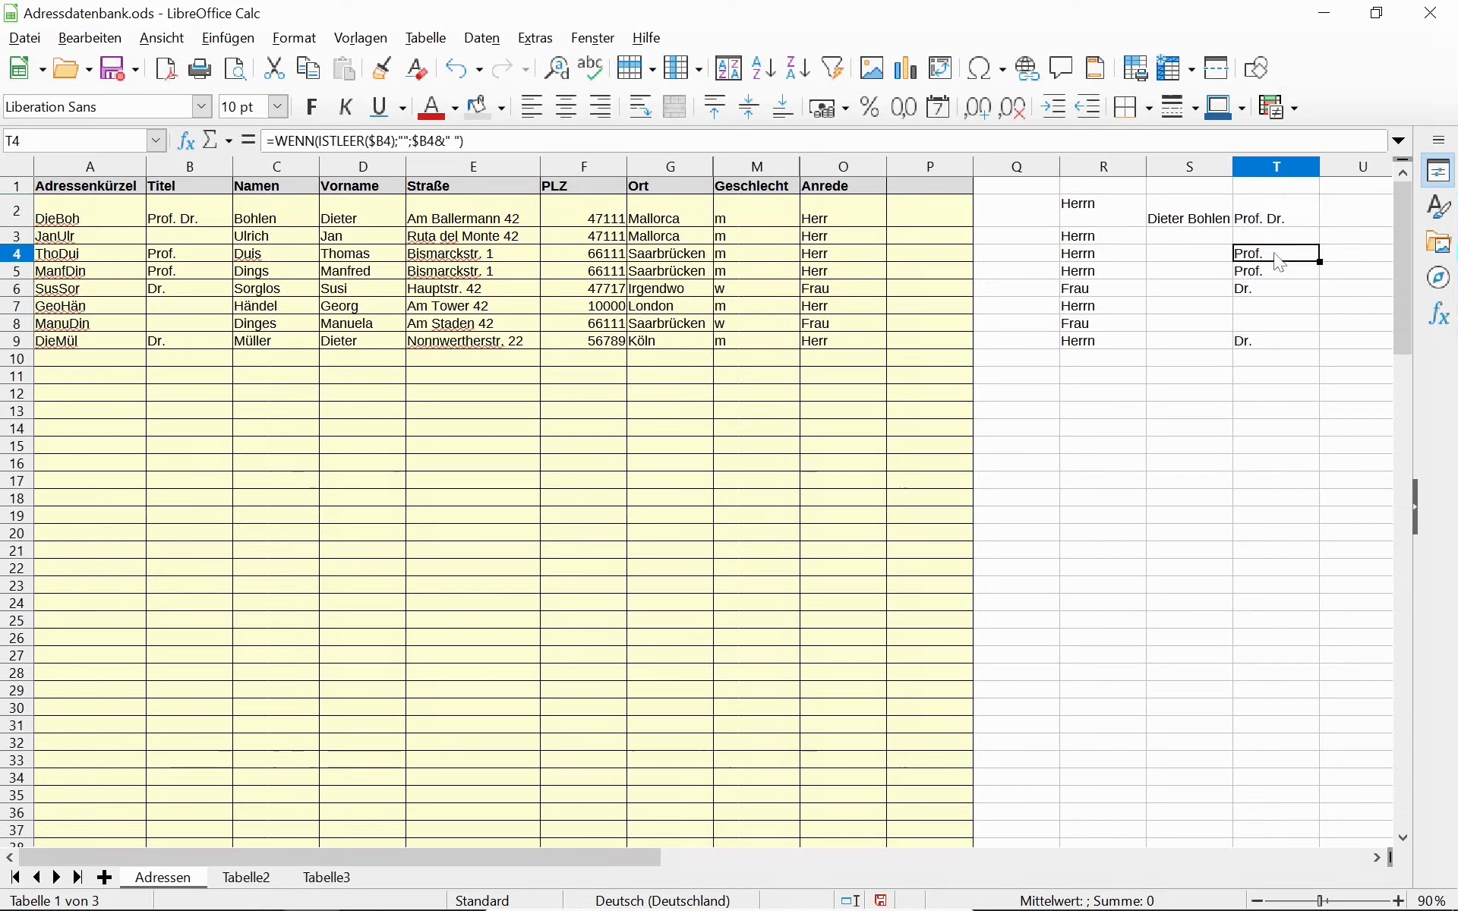
pyautogui.doubleClick(1278, 258)
pyautogui.press('Escape')
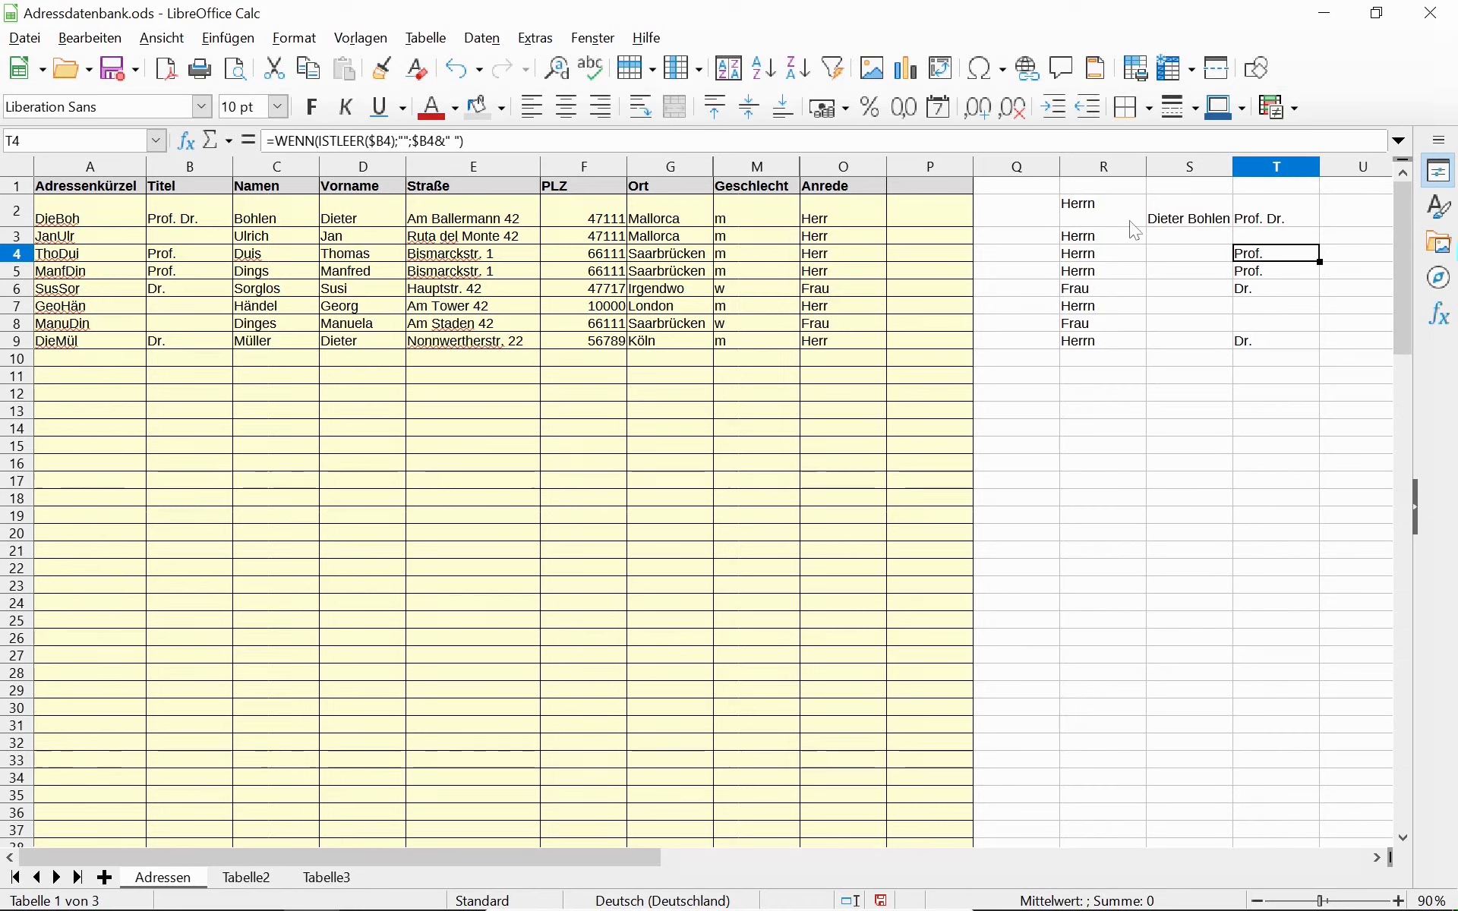
# Move the full-name column S over into column U.
pyautogui.click(1281, 222)
pyautogui.click(1274, 167)
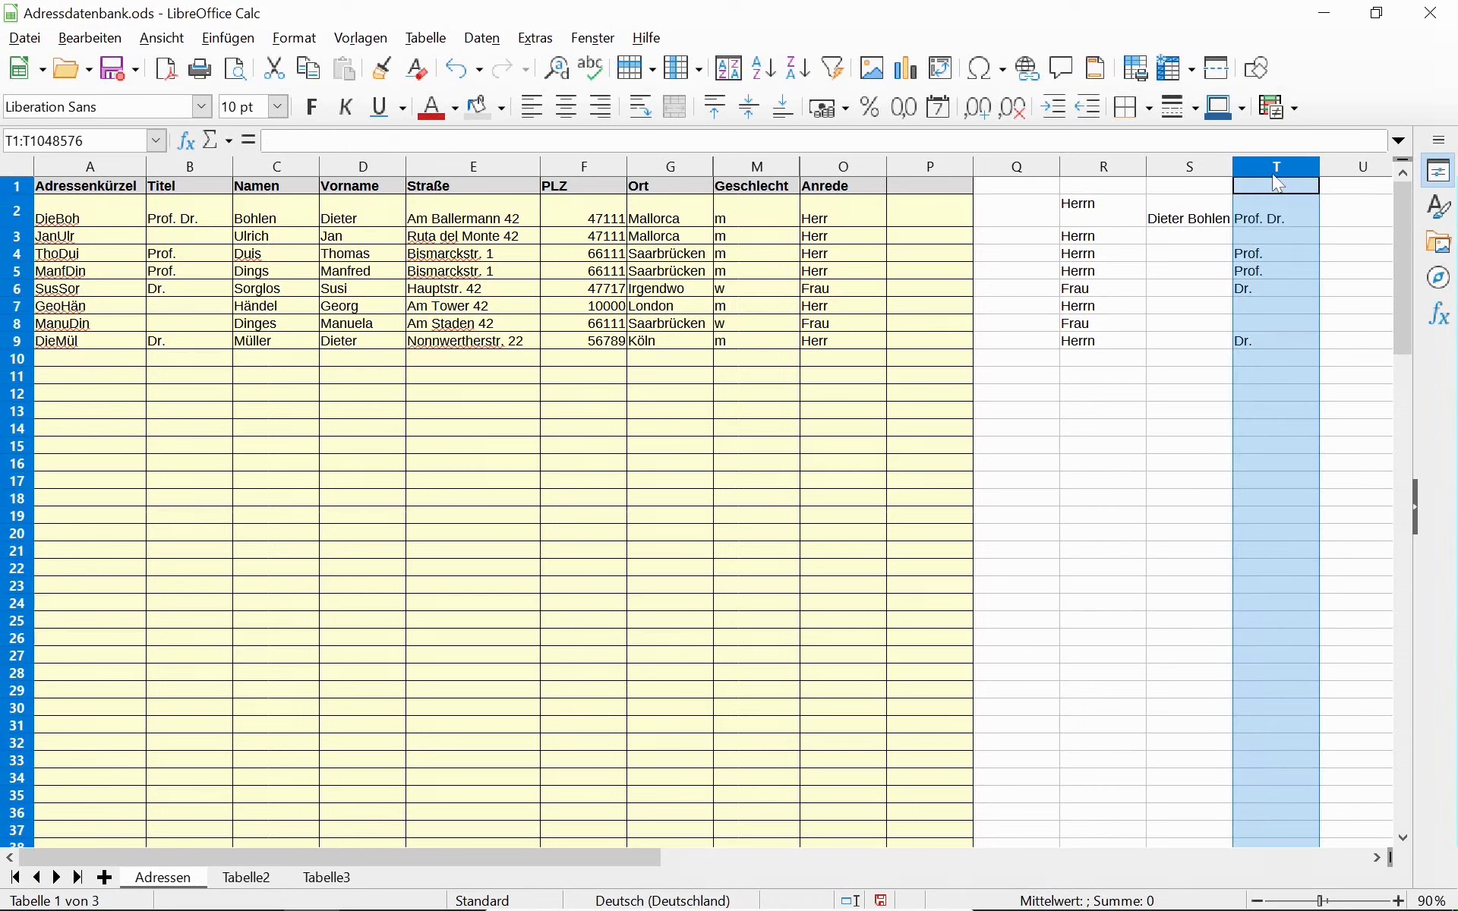
pyautogui.click(1196, 167)
pyautogui.moveTo(1192, 185); pyautogui.dragTo(1350, 188)
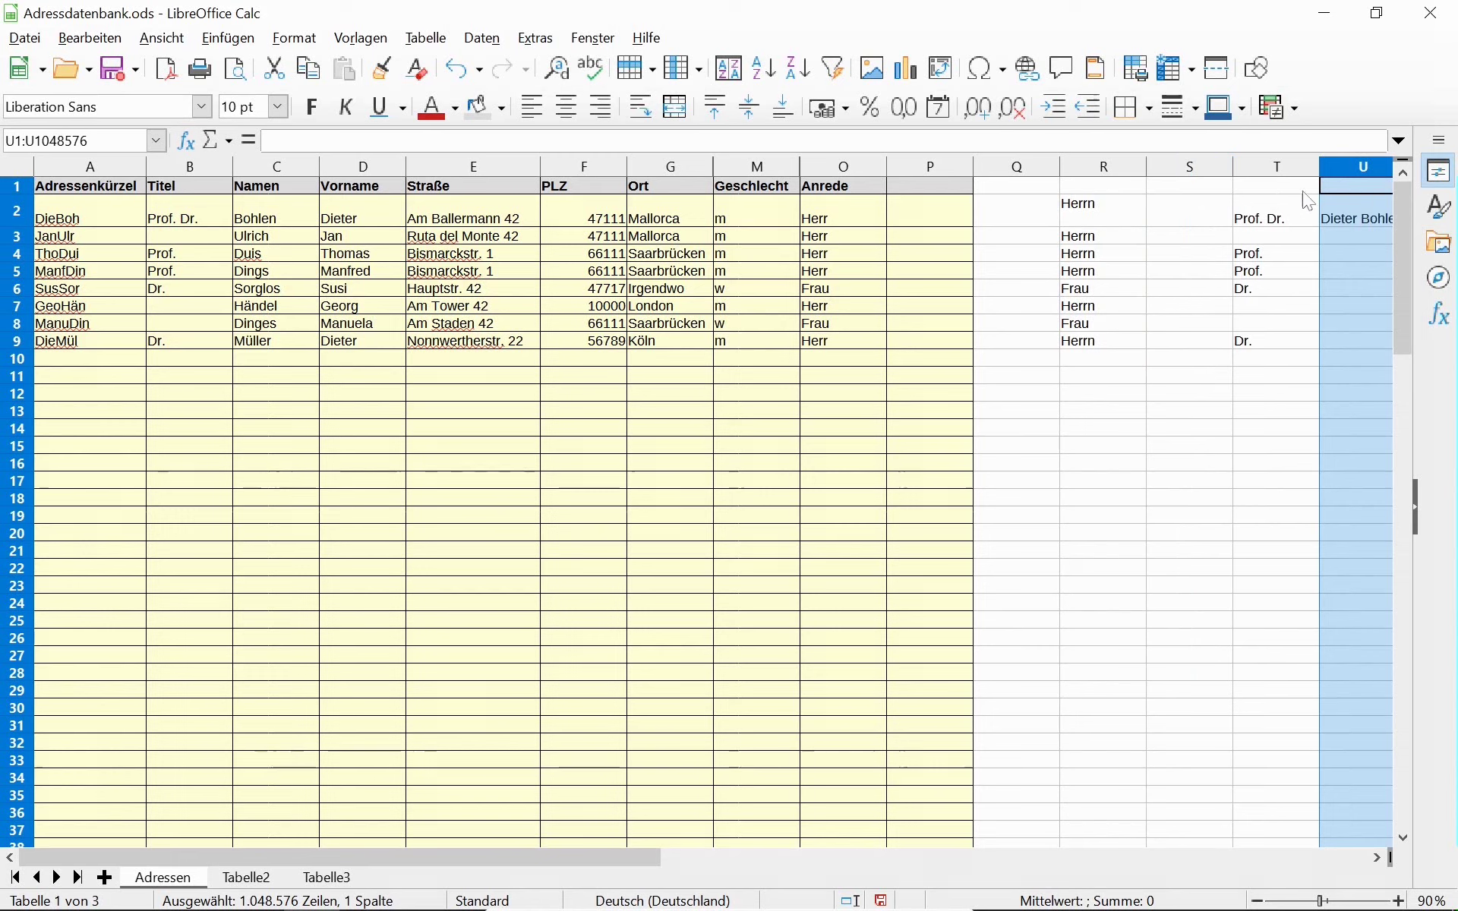
# Shift columns T and U one column left so the title and name sit in S and T.
pyautogui.keyDown('shift'); pyautogui.click(1283, 185); pyautogui.keyUp('shift')
pyautogui.moveTo(1273, 191); pyautogui.dragTo(1199, 202)
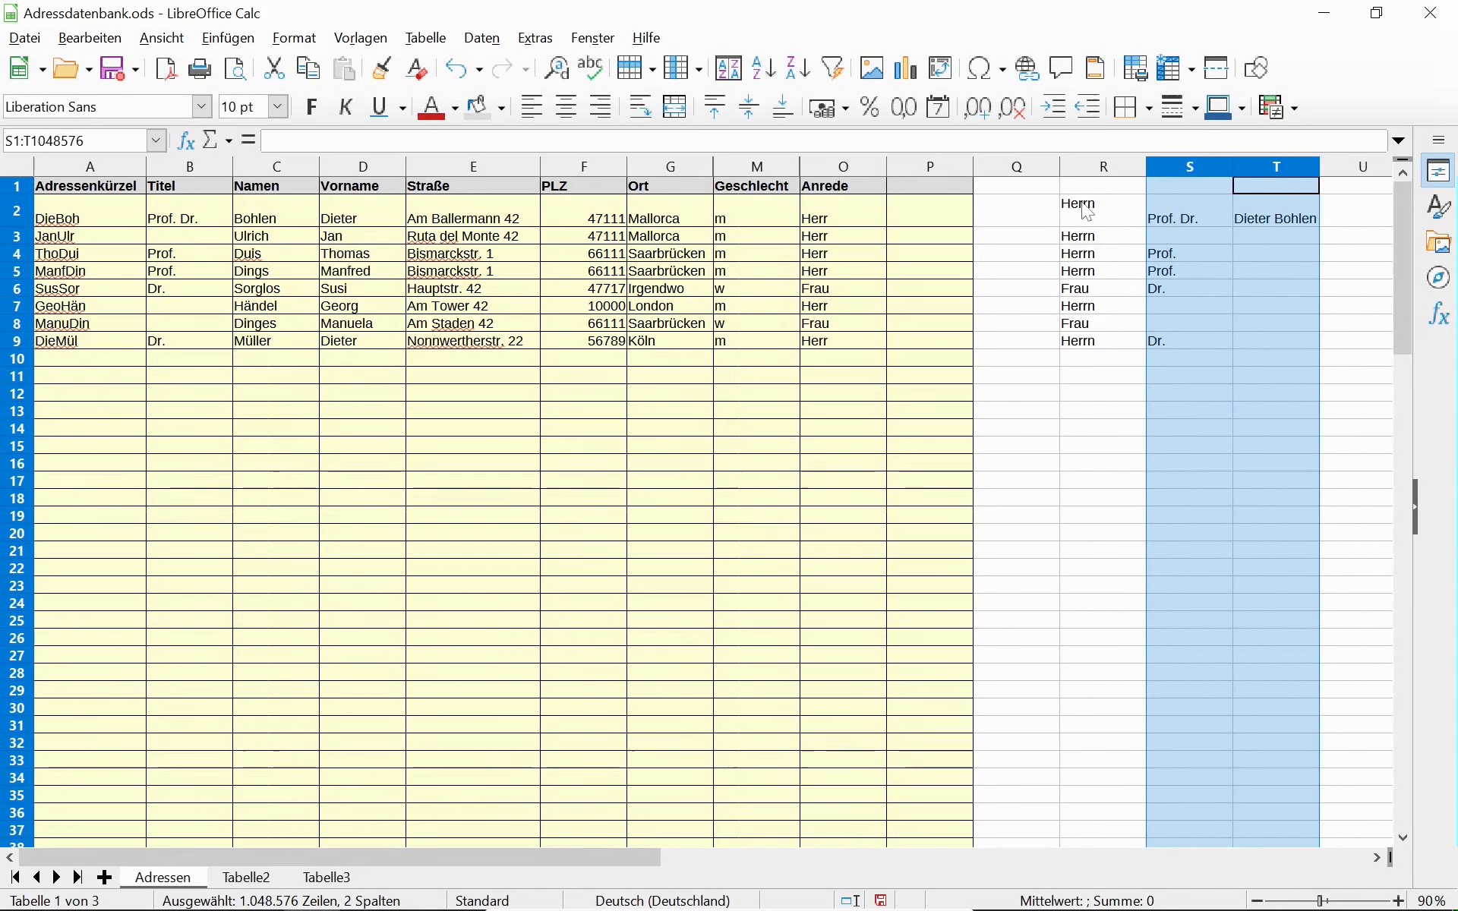
pyautogui.click(1087, 211)
pyautogui.doubleClick(1086, 207)
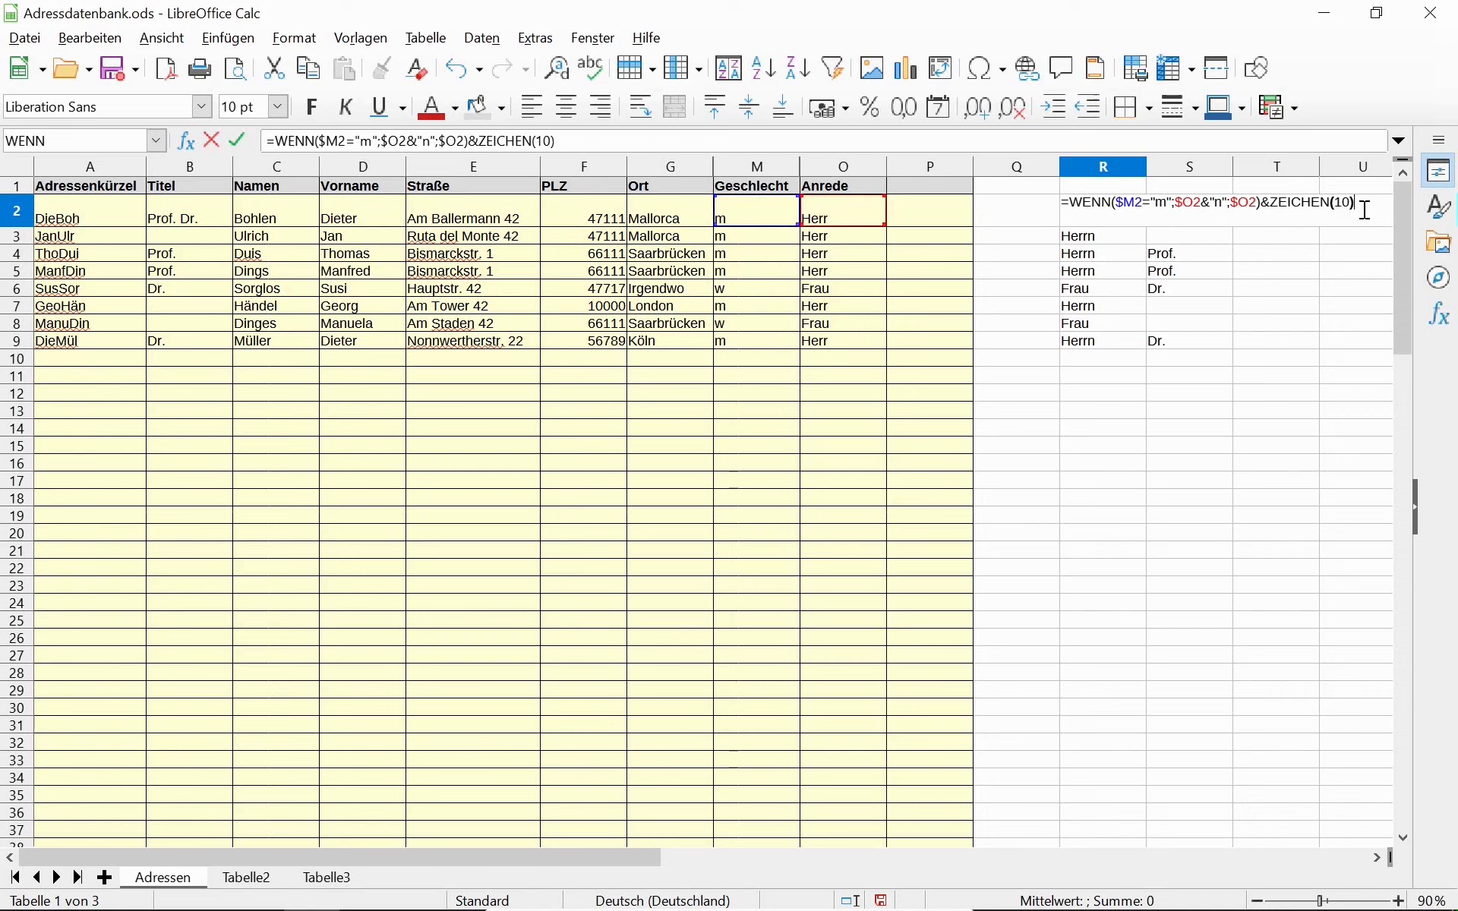
# Append &$S2 (the title) to R2's salutation formula and accept the suggested correction.
pyautogui.write('&')
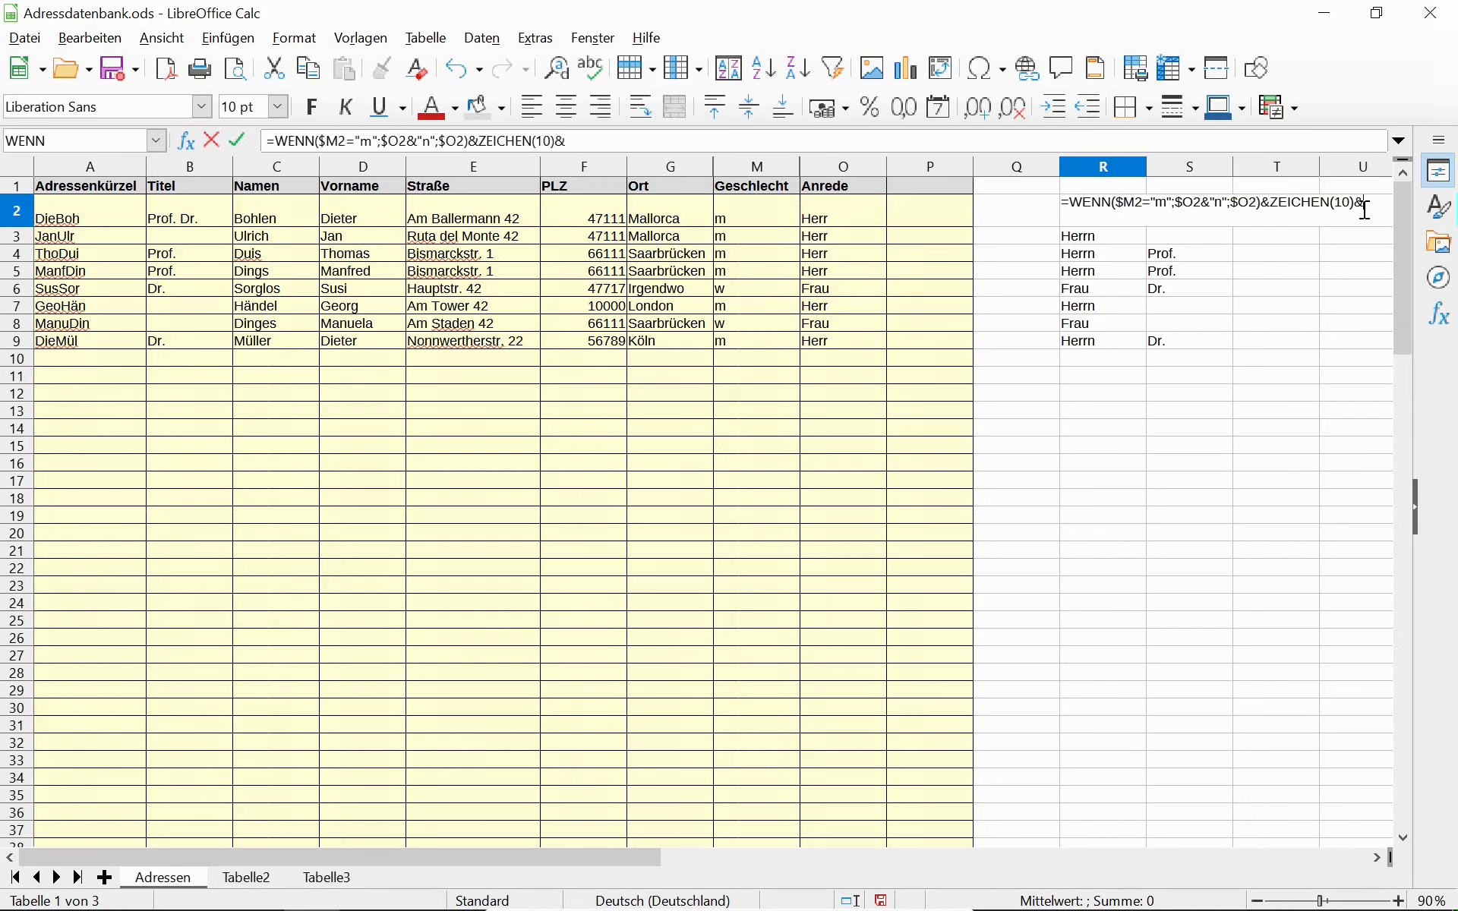
pyautogui.write('S')
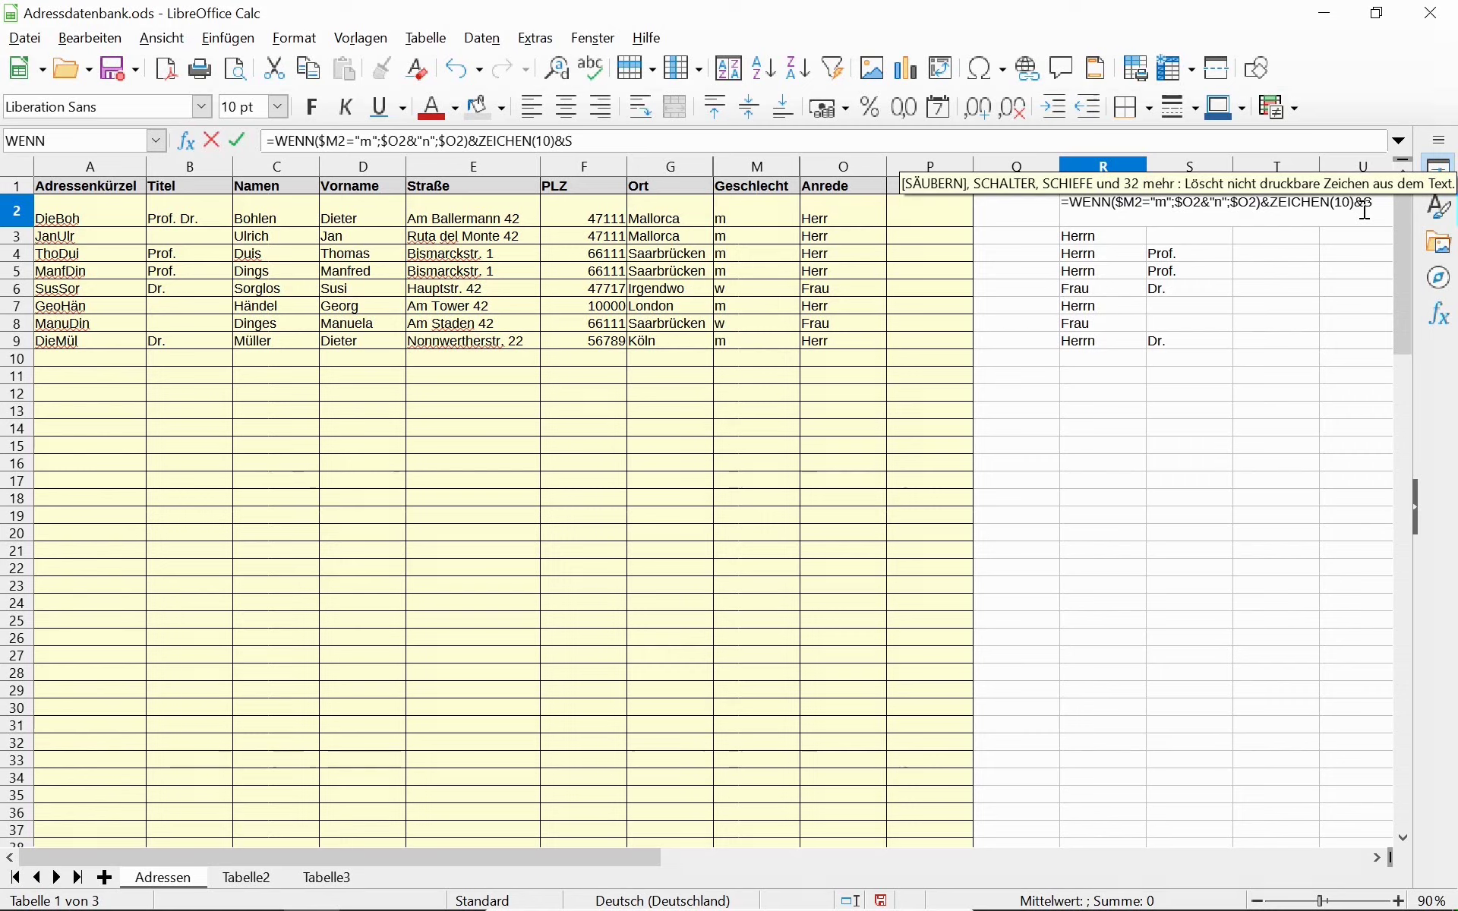
pyautogui.press('BackSpace')
pyautogui.write('$S2')
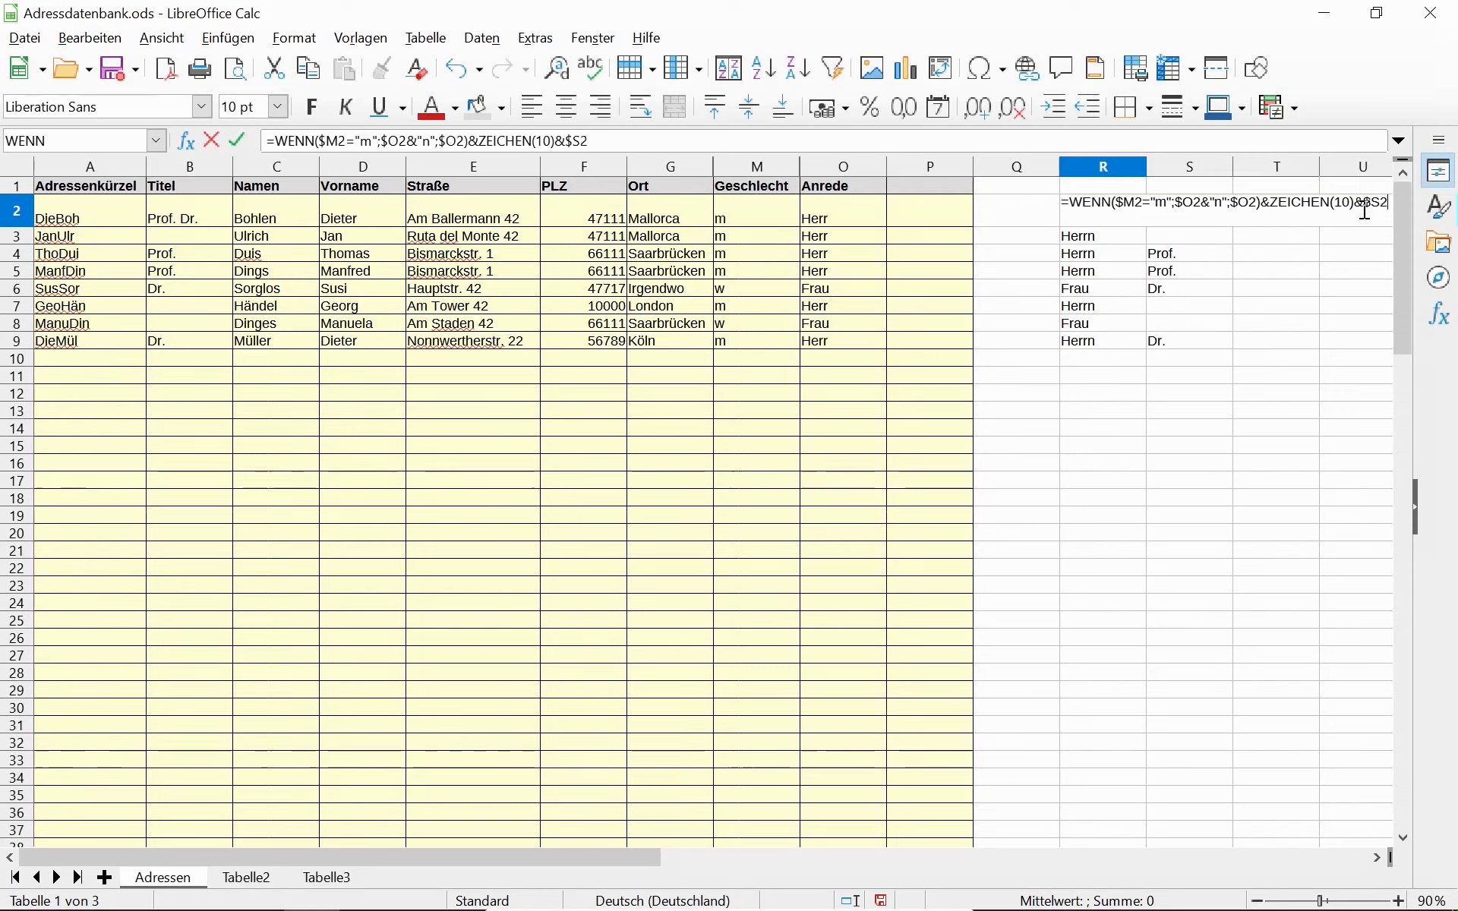
pyautogui.press('Return')
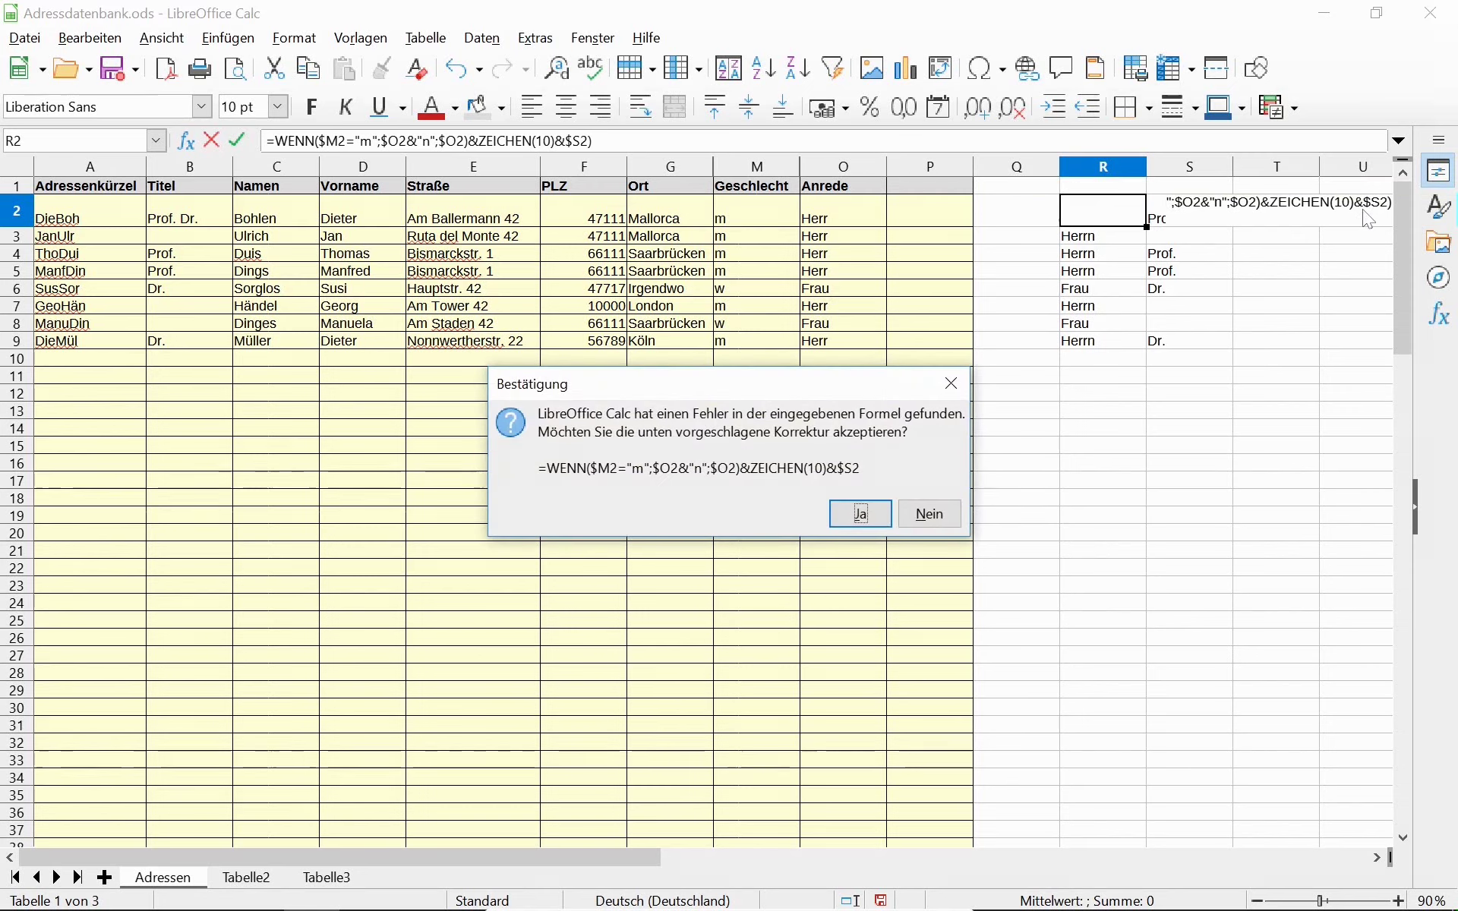
pyautogui.press('Return')
pyautogui.press('Up')
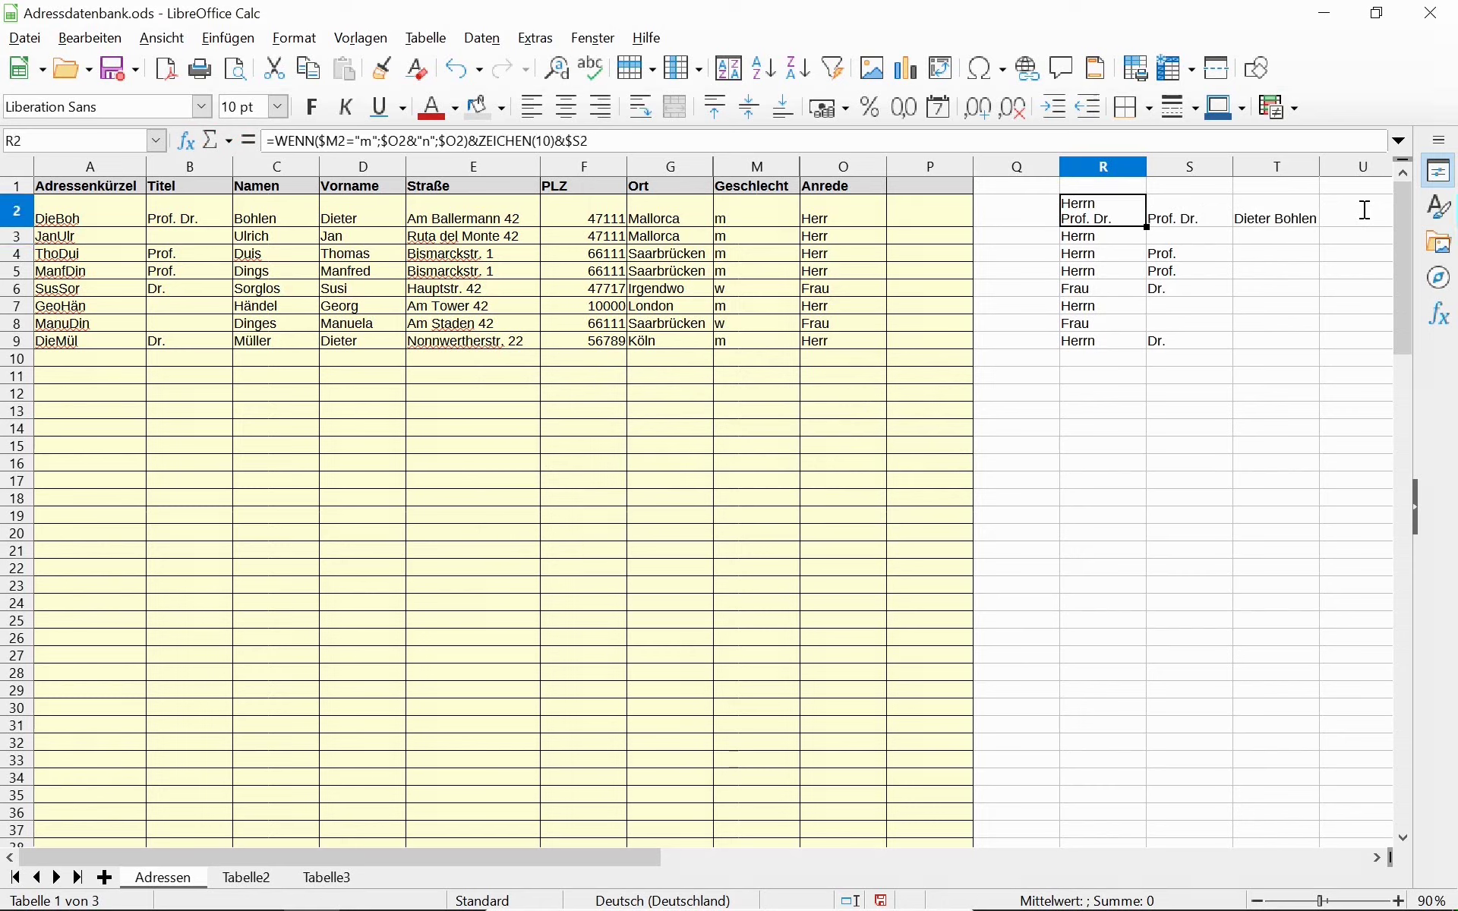
# Append &$T2 (the full name) to R2's formula and accept the suggested correction.
pyautogui.click(603, 137)
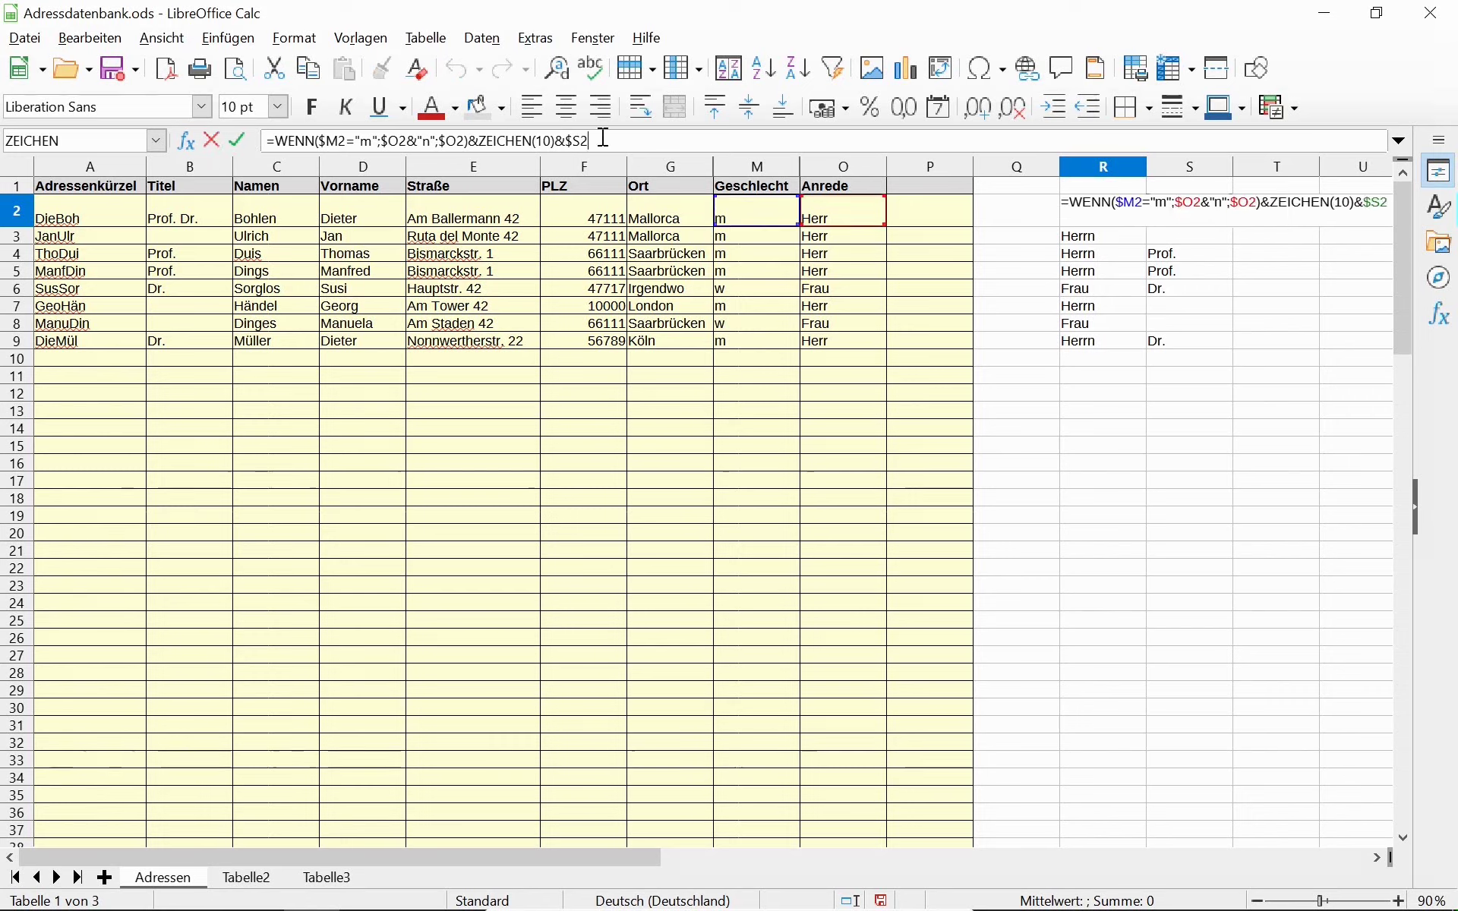
pyautogui.write('&')
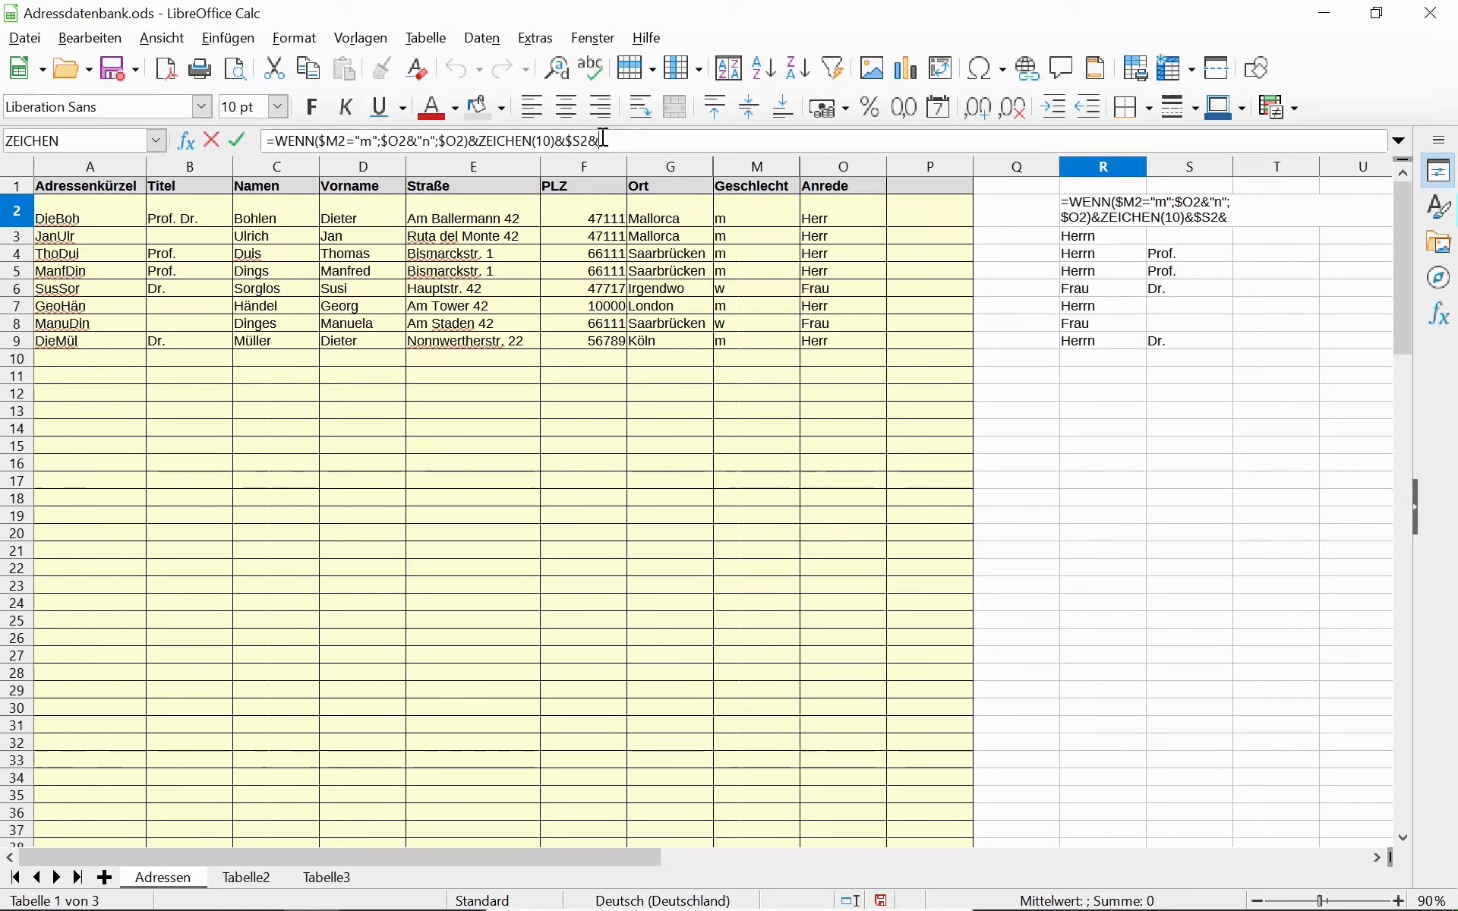
pyautogui.write('$')
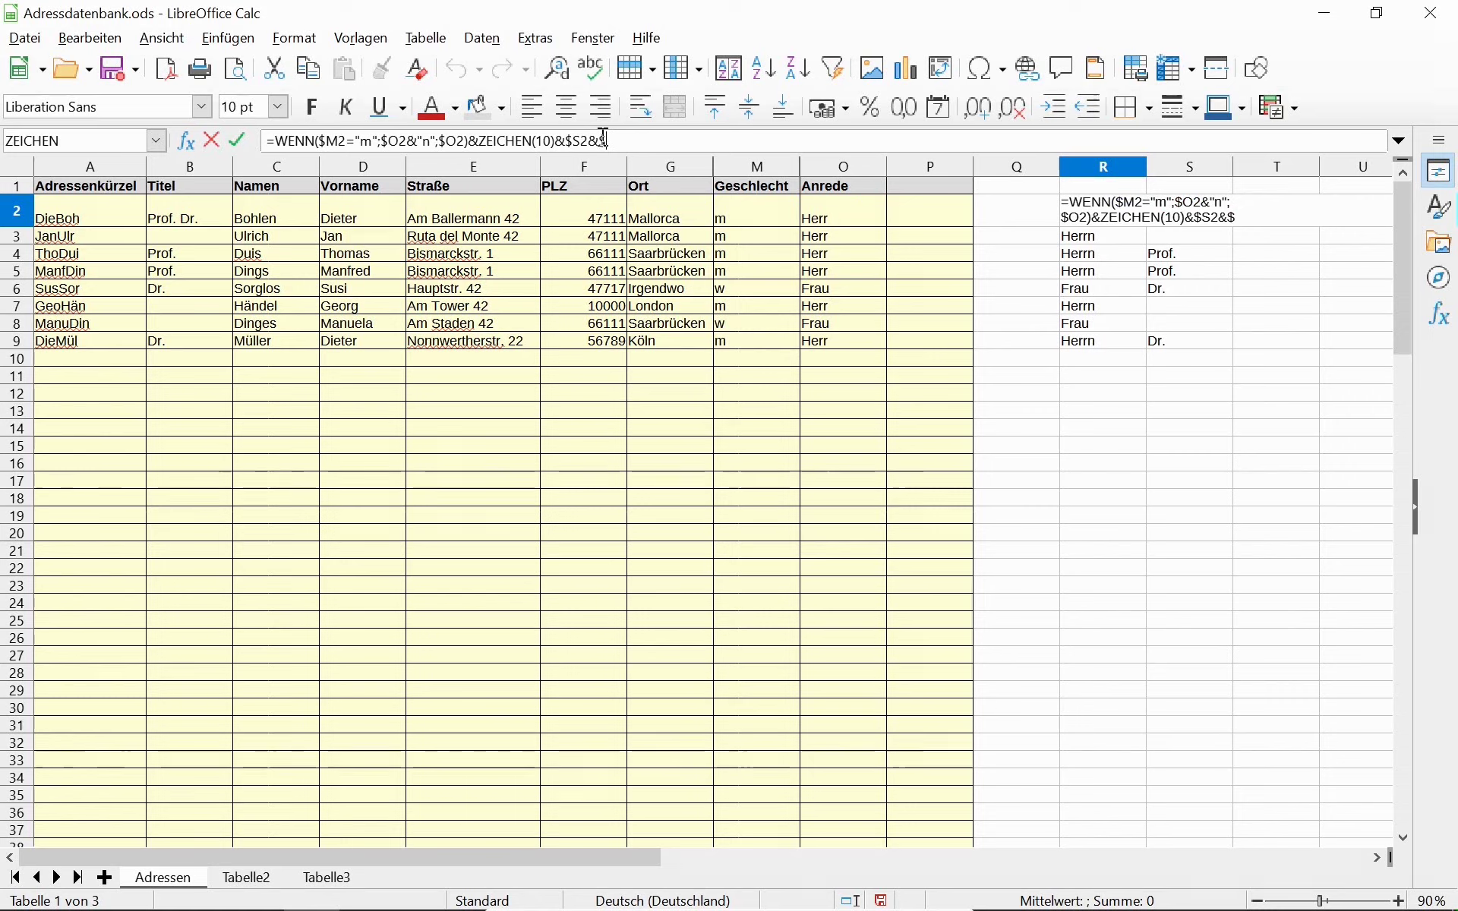
pyautogui.write('T')
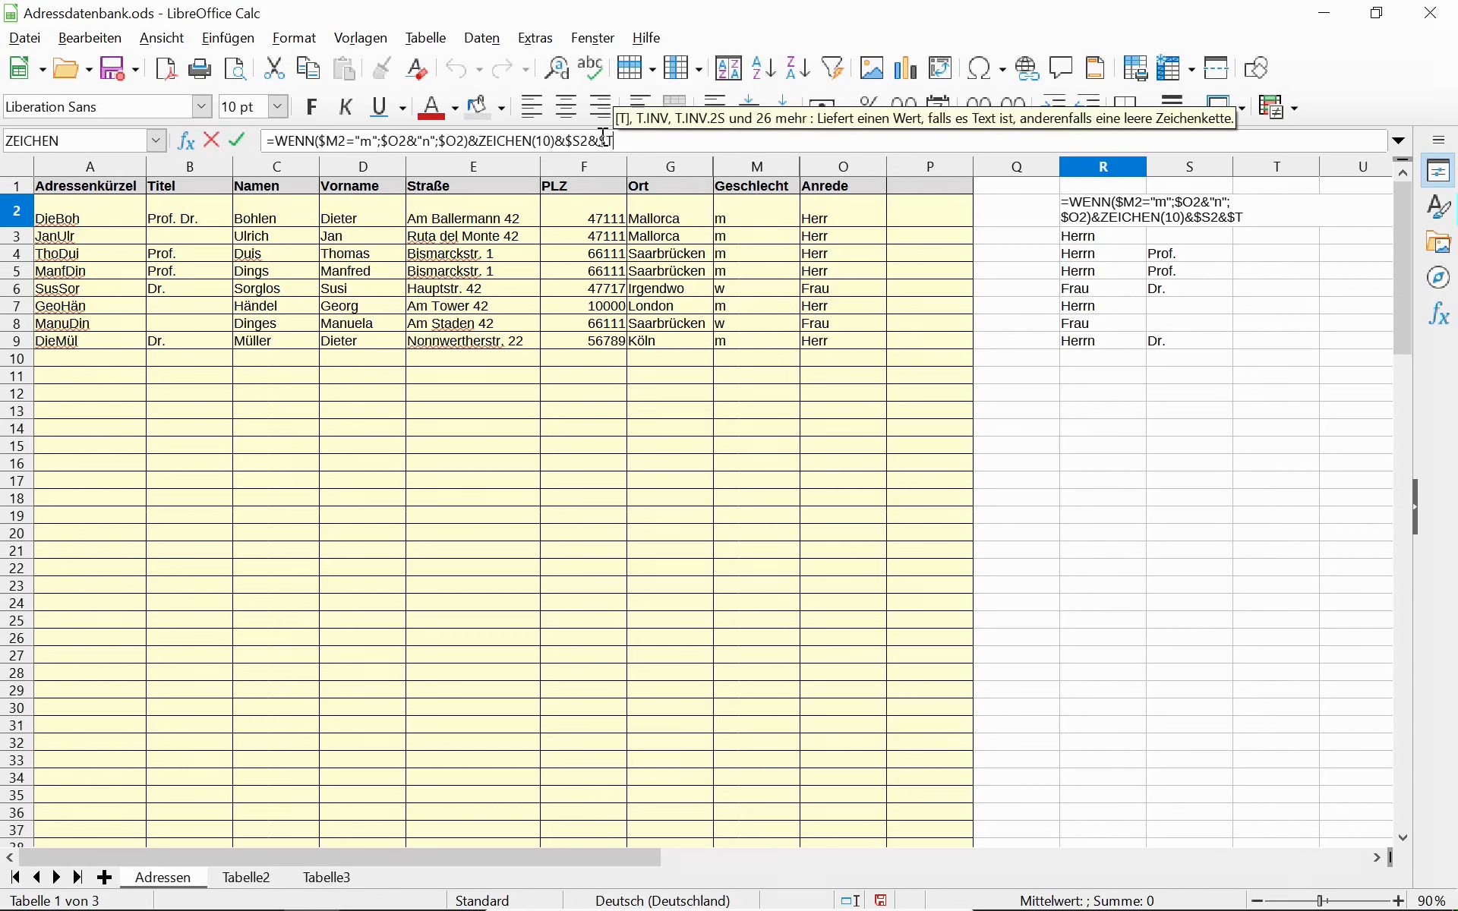
pyautogui.write('2')
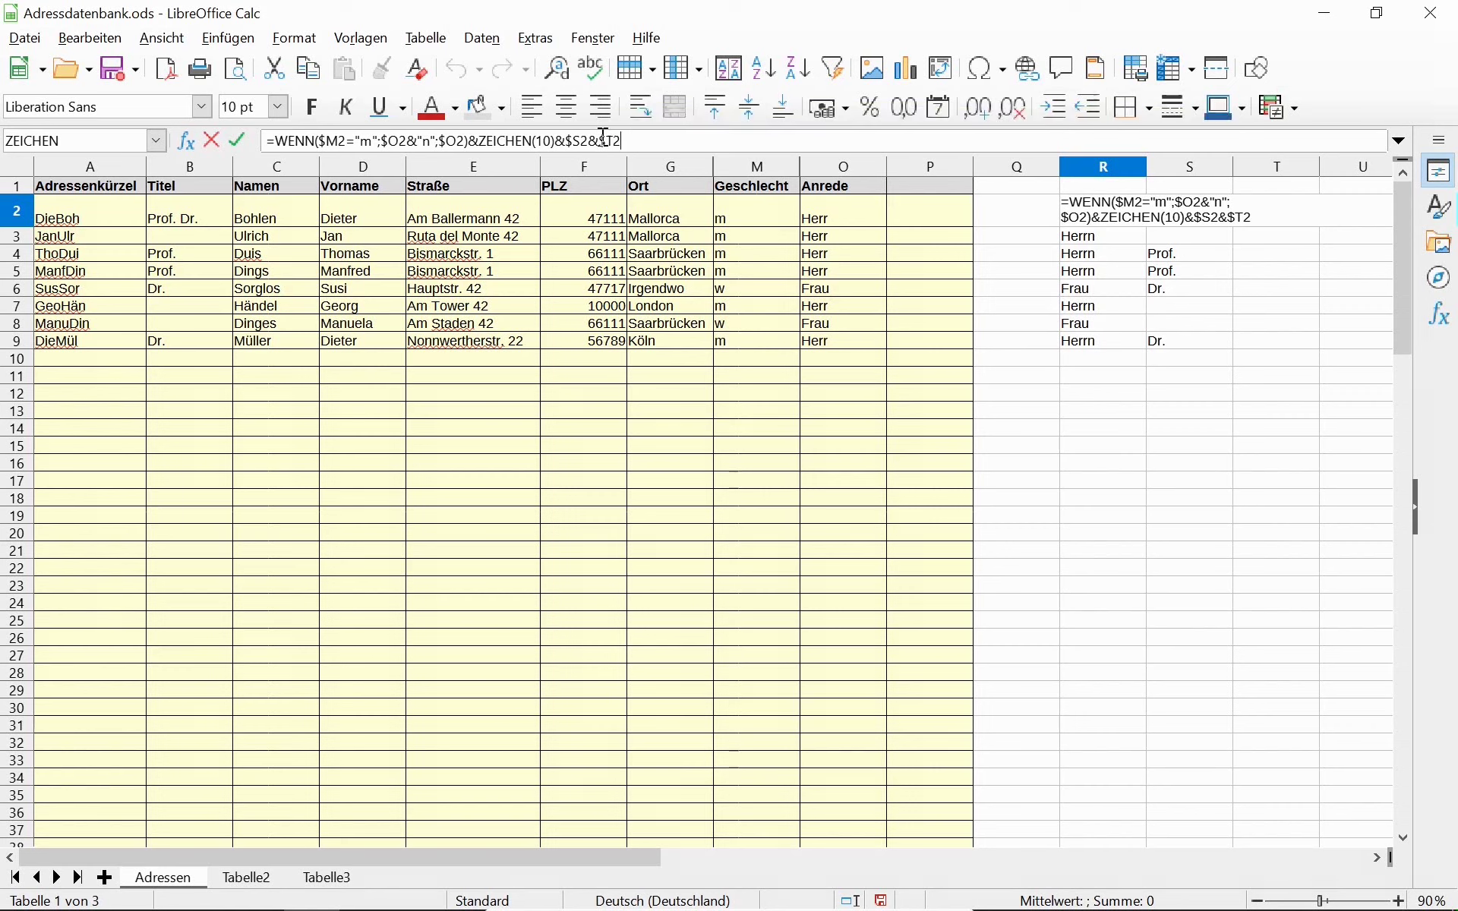
pyautogui.press('Return')
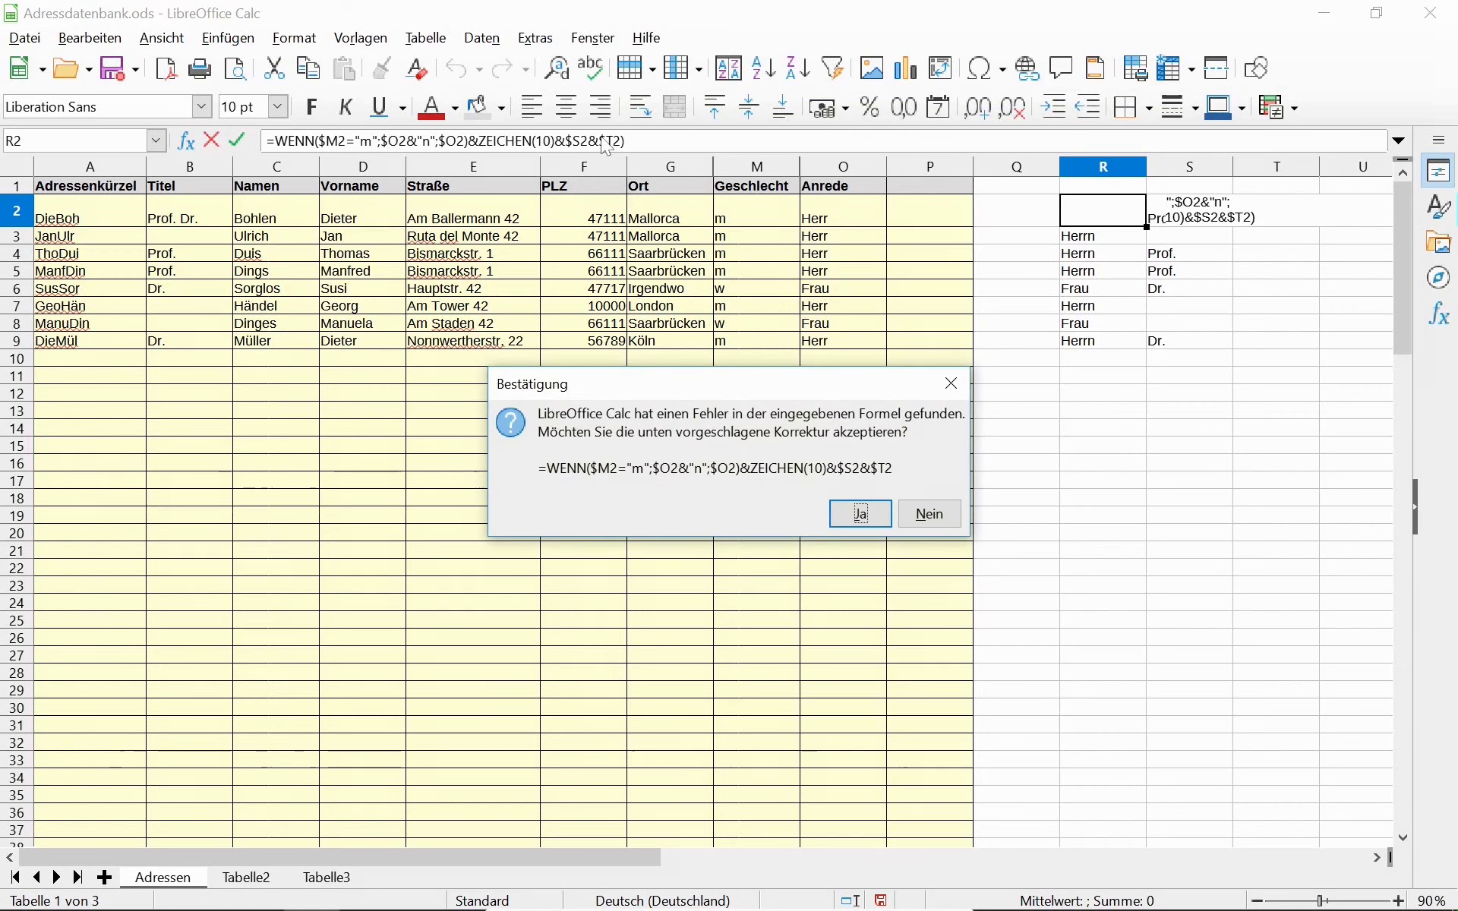
pyautogui.press('Return')
pyautogui.press('Up')
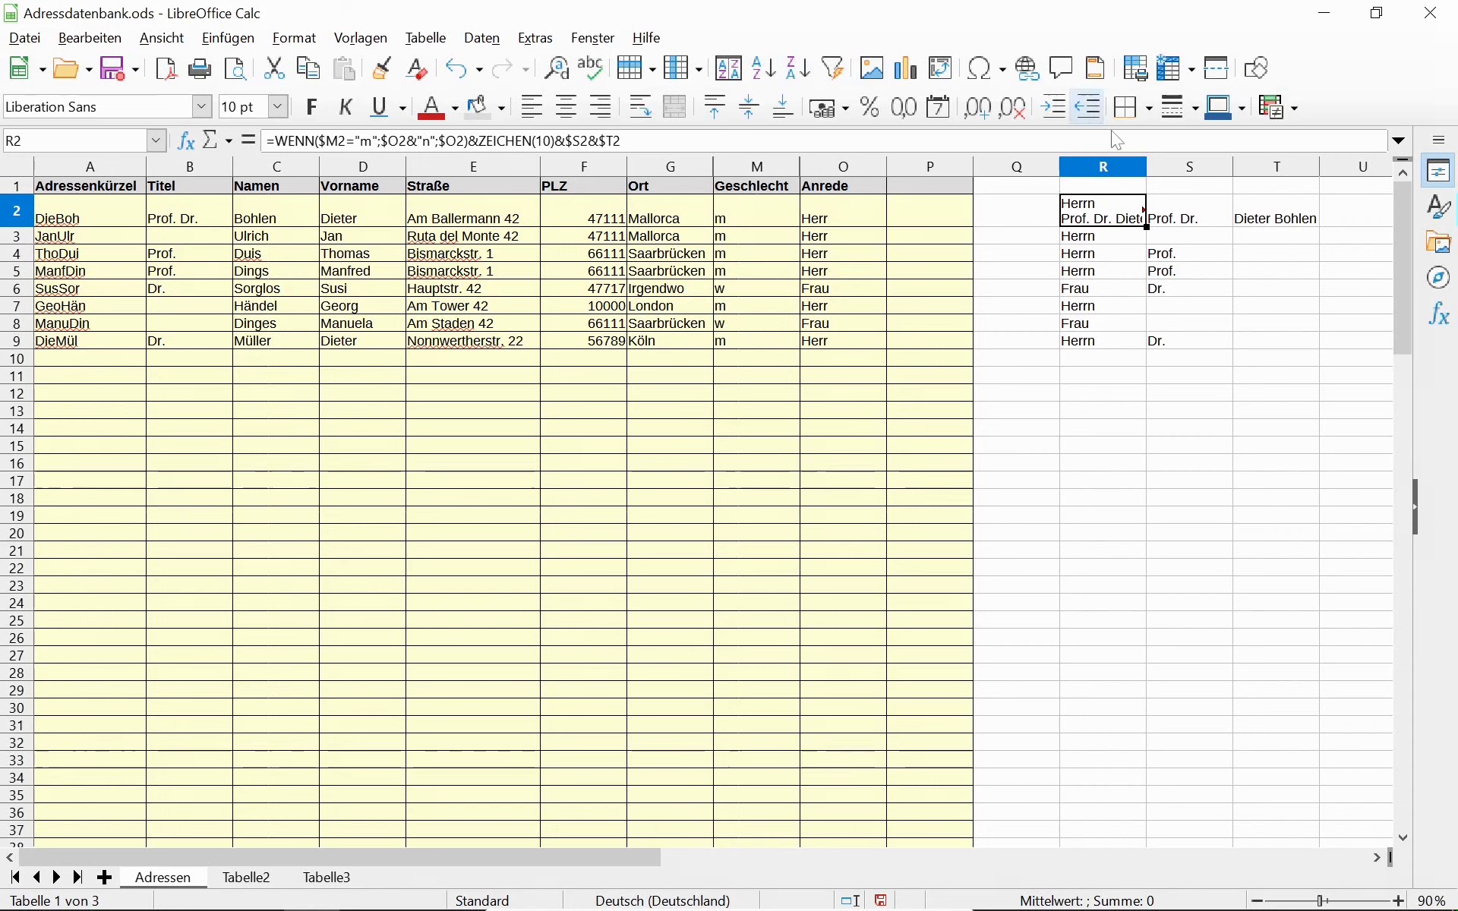
# Autofit column R's width and copy the R2 salutation formula down to R9.
pyautogui.click(1123, 164)
pyautogui.doubleClick(1146, 164)
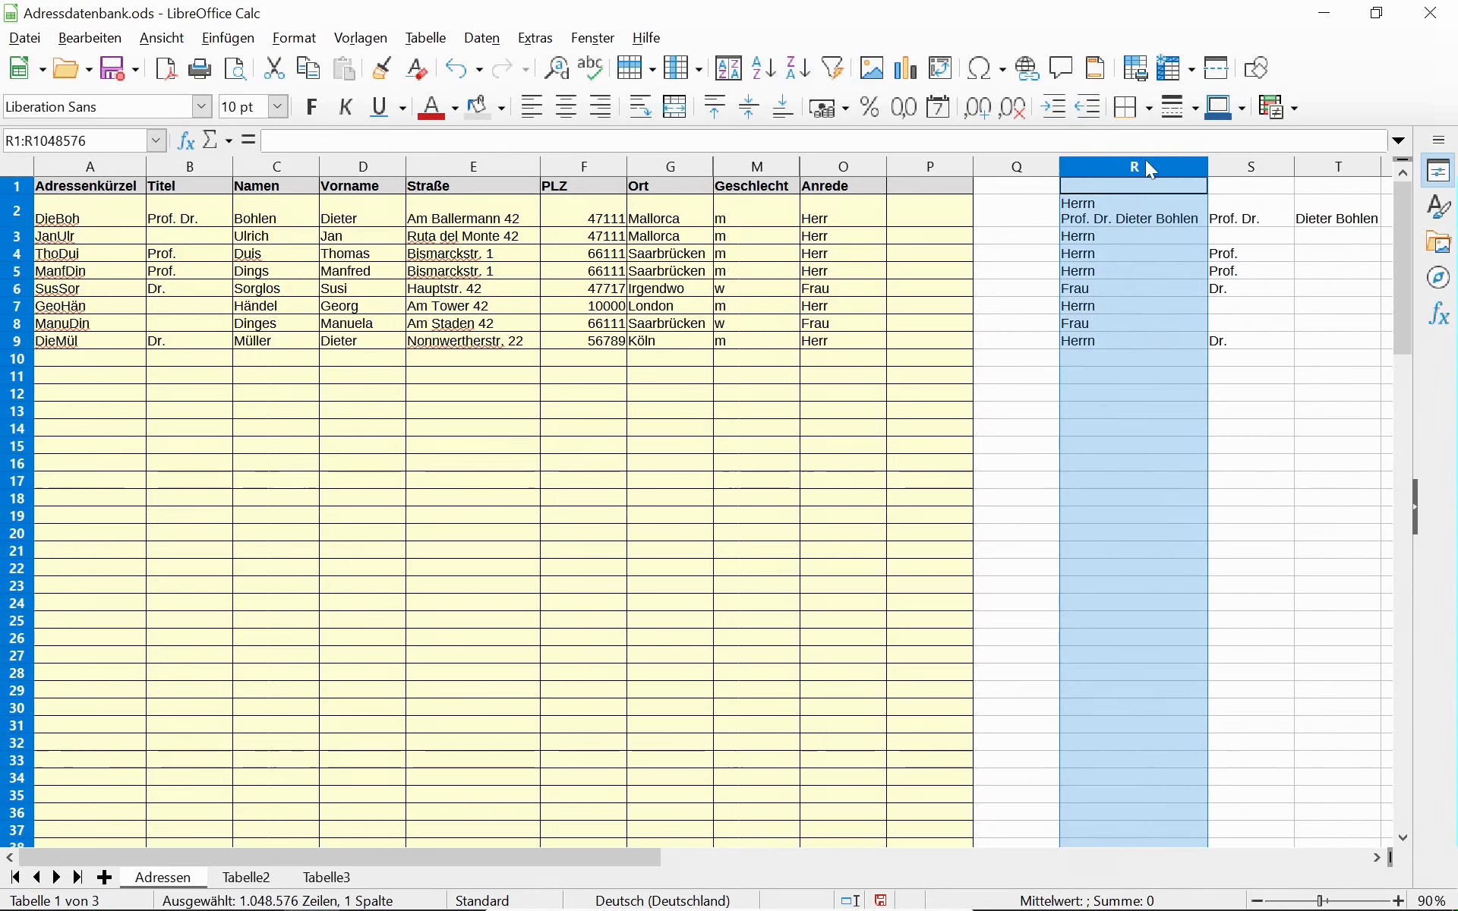
pyautogui.click(1093, 222)
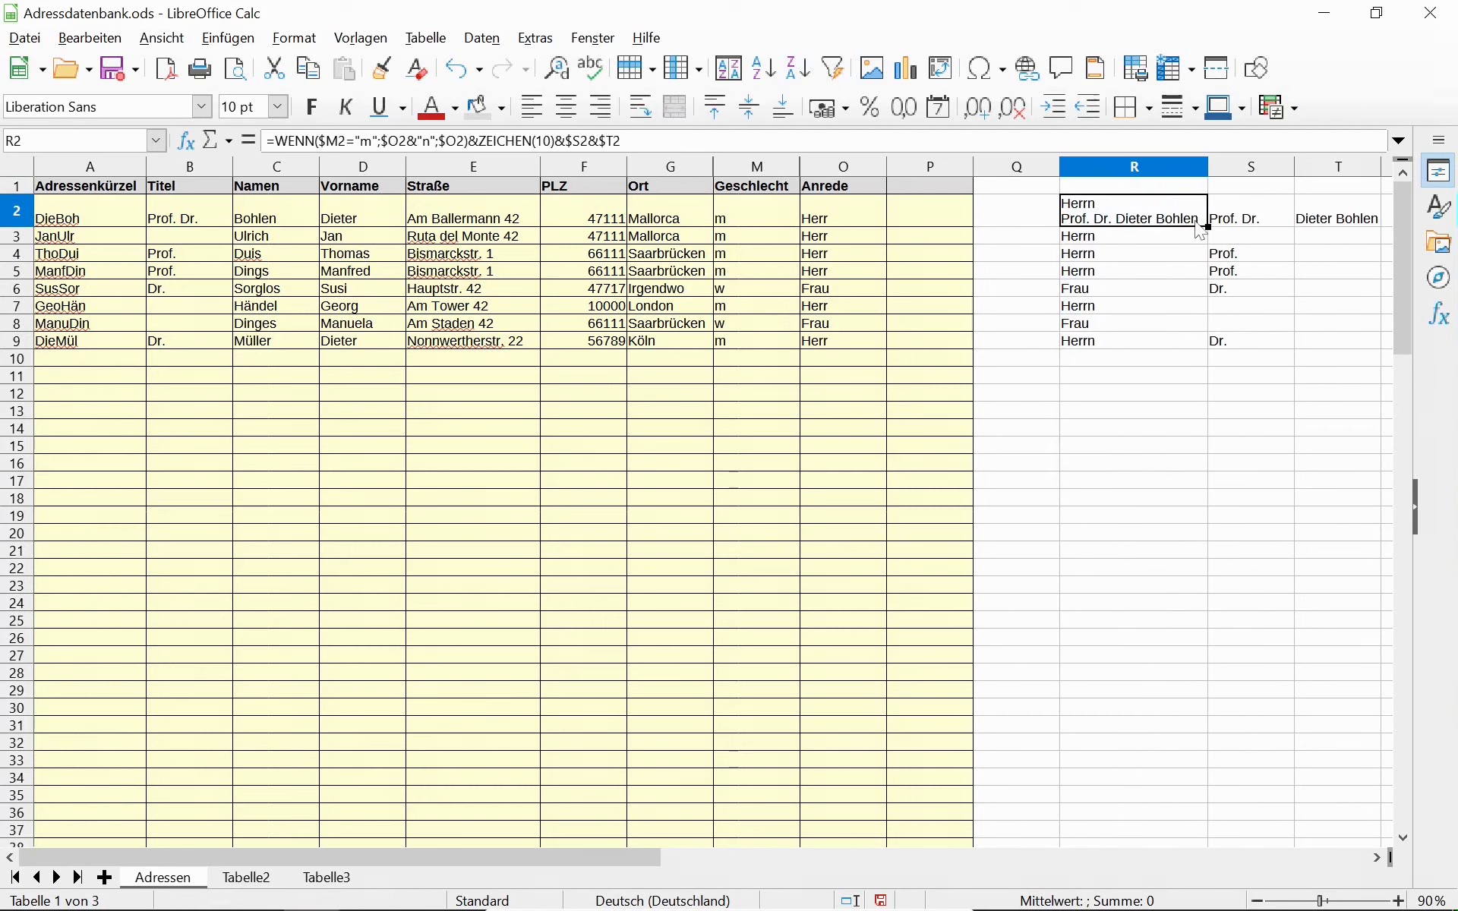
pyautogui.moveTo(1207, 226); pyautogui.dragTo(1215, 359)
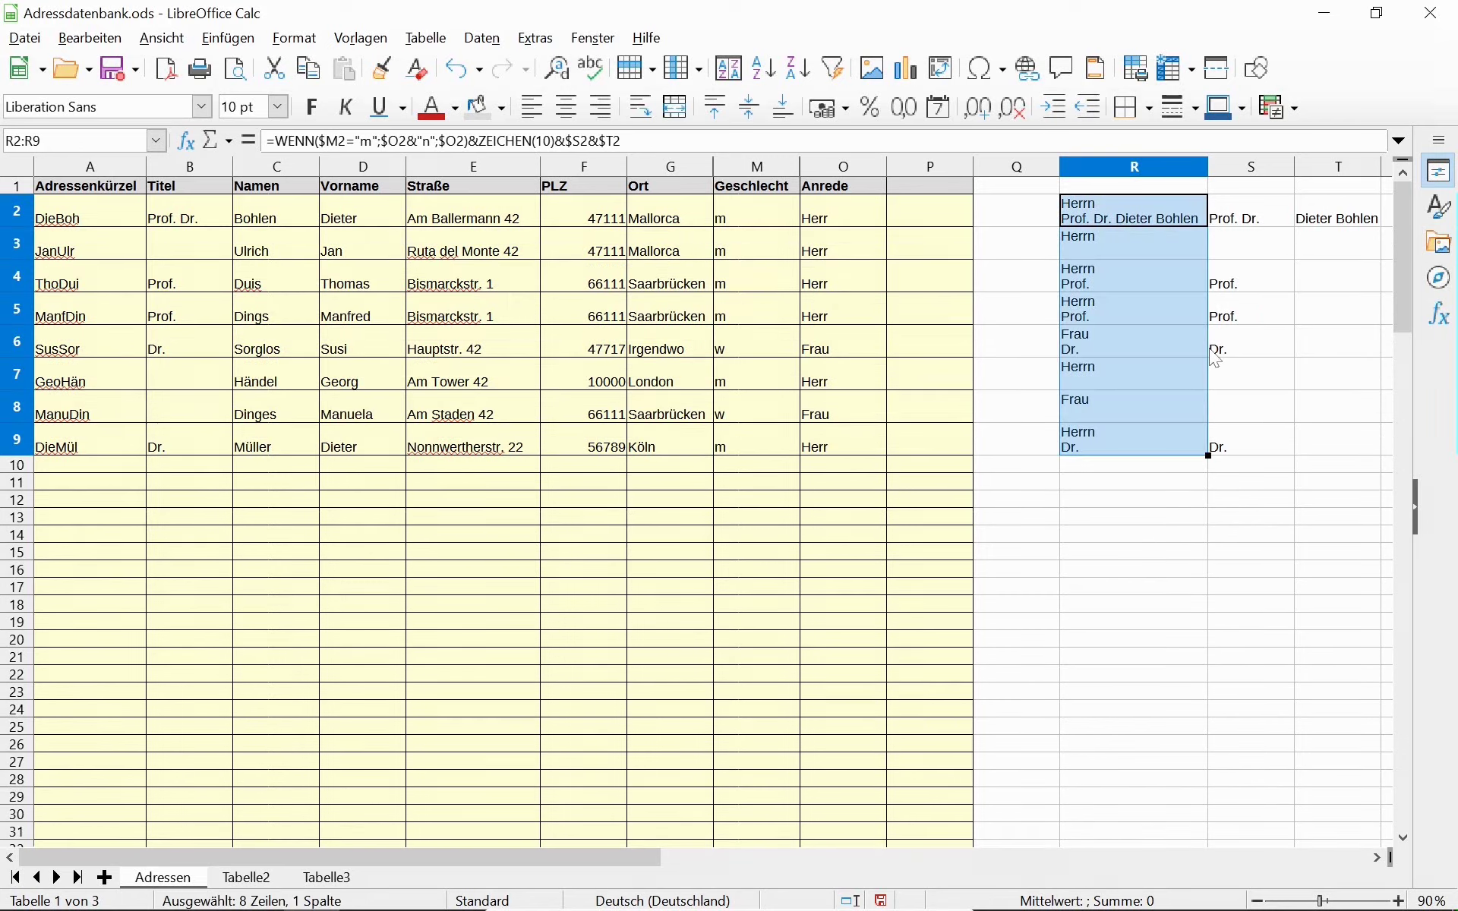
pyautogui.click(1097, 239)
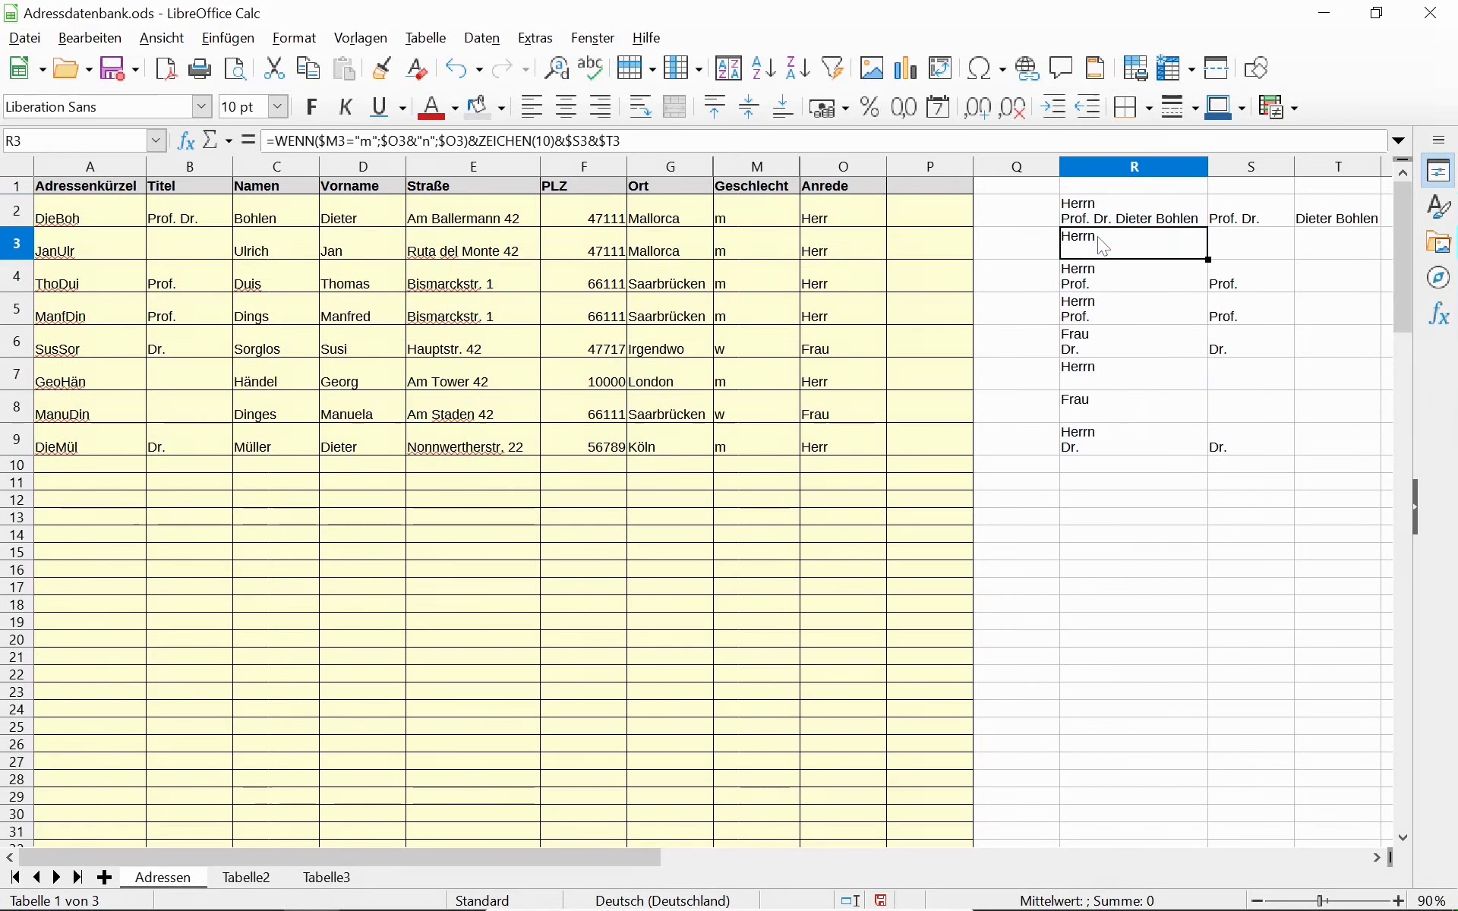
# Fill the title and name formulas in S2:T2 down to row 9 and check row 3.
pyautogui.click(1215, 255)
pyautogui.moveTo(1242, 229); pyautogui.dragTo(1345, 449)
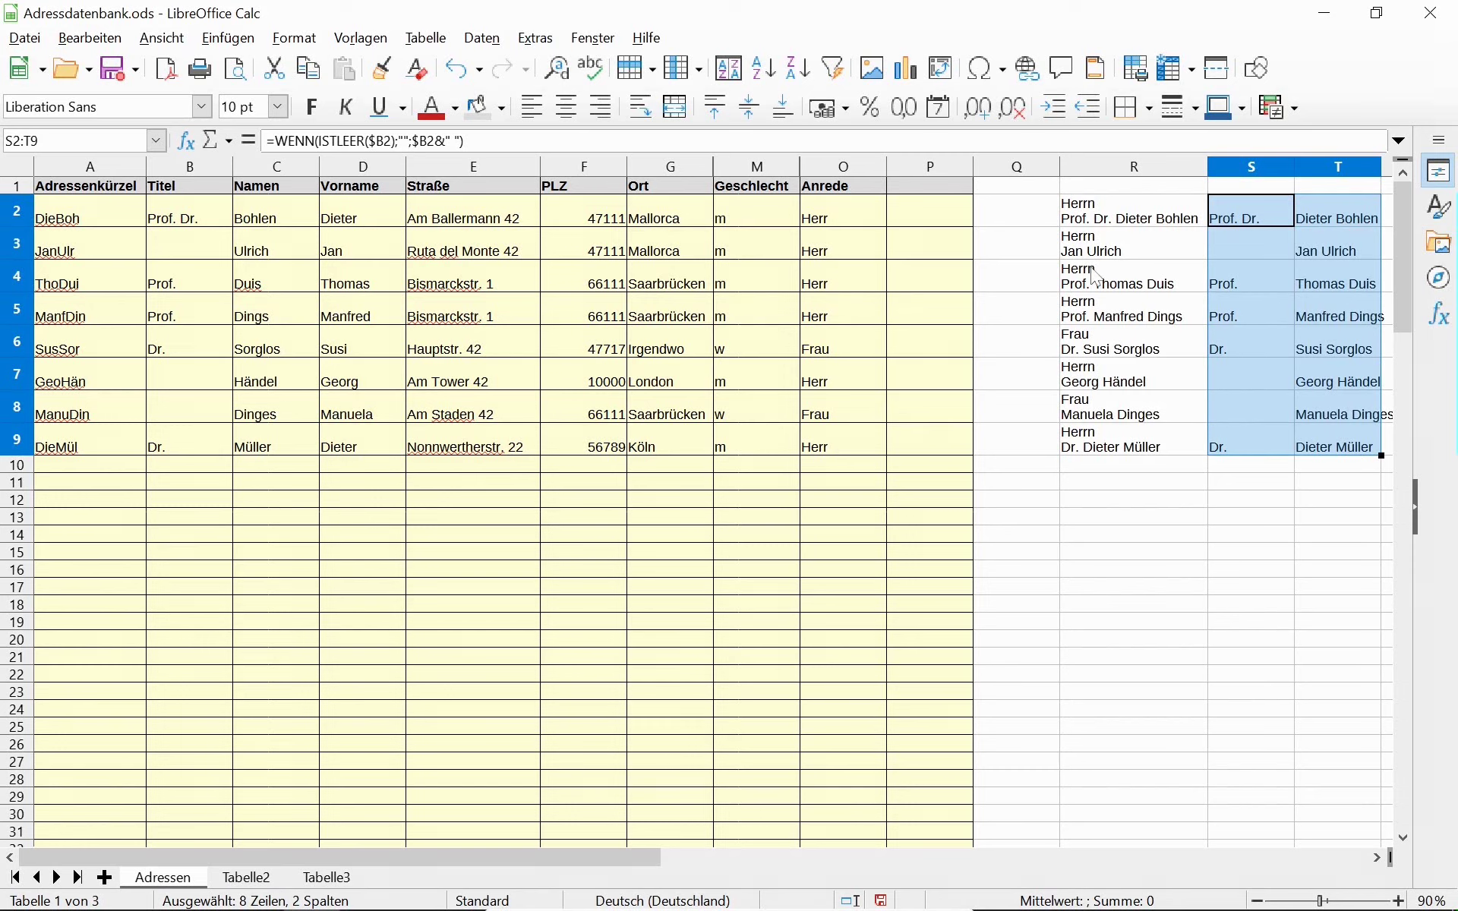
pyautogui.click(1232, 249)
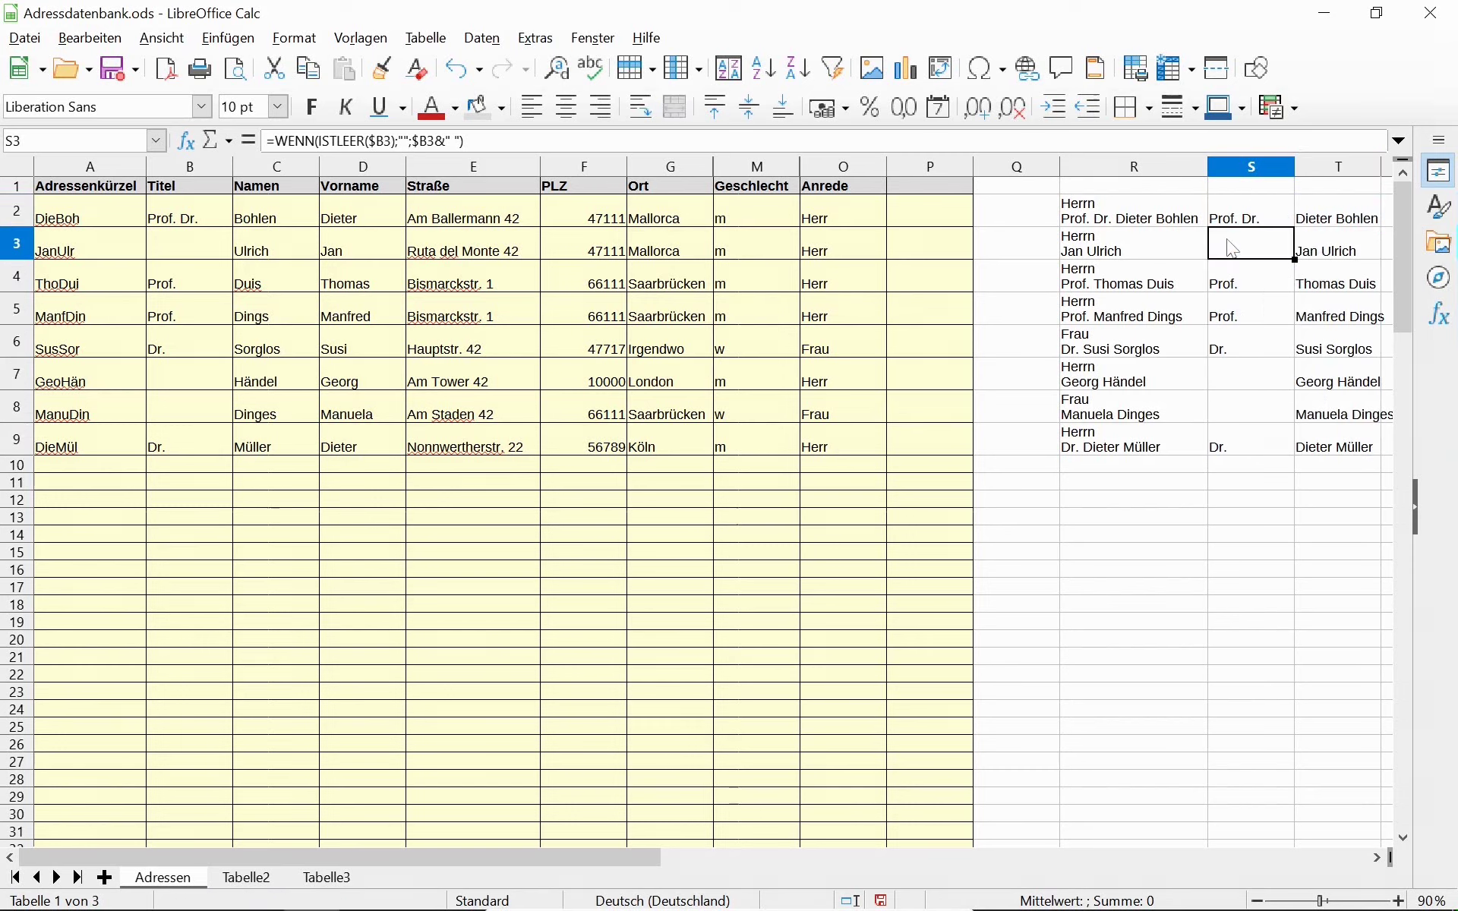
pyautogui.click(1330, 252)
pyautogui.click(1129, 241)
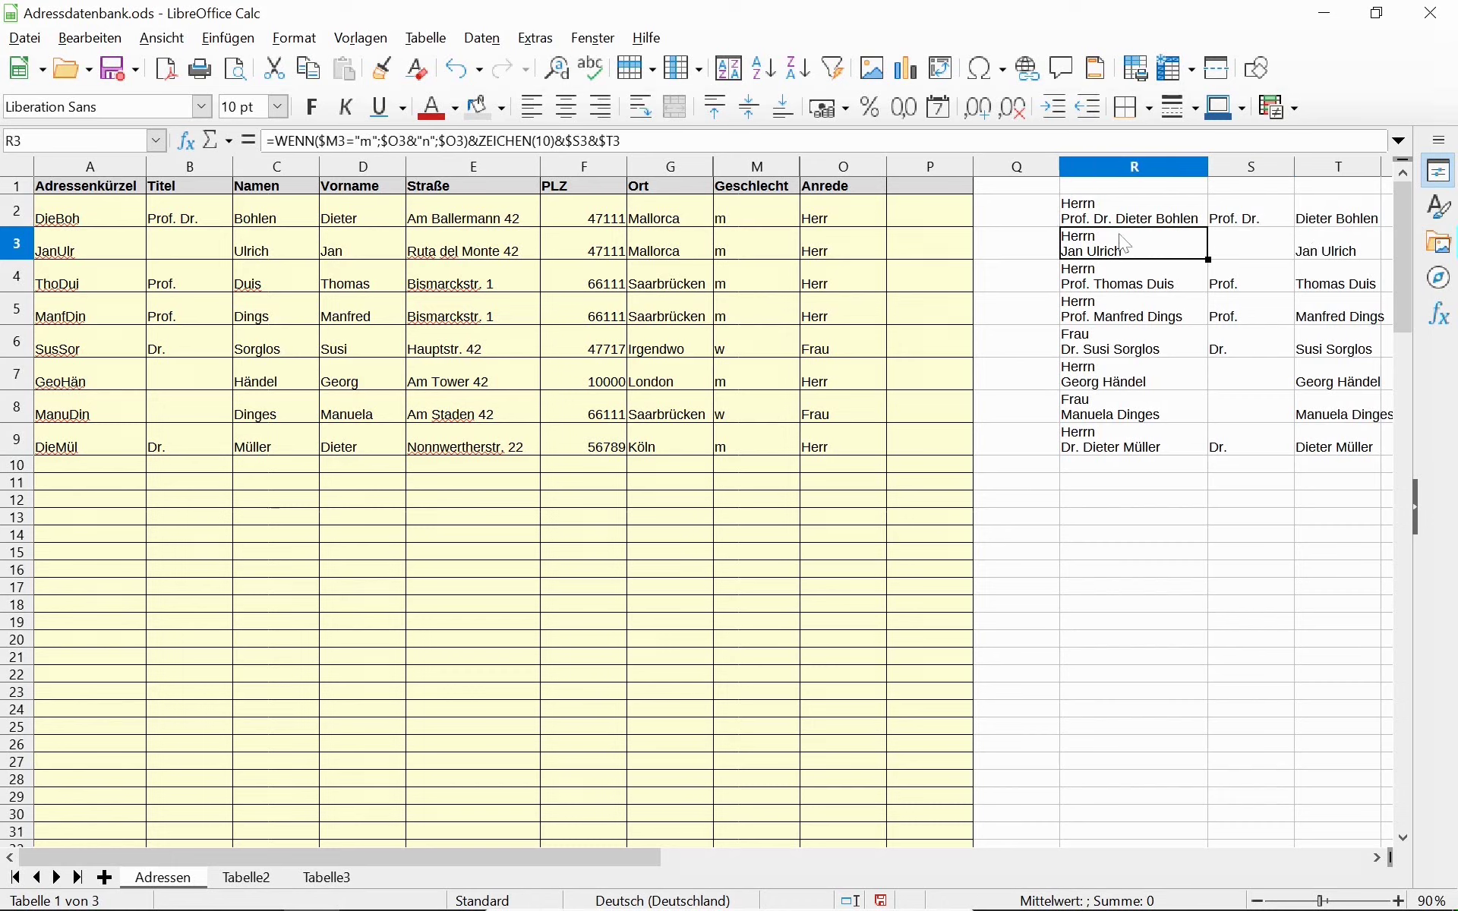
pyautogui.click(1154, 214)
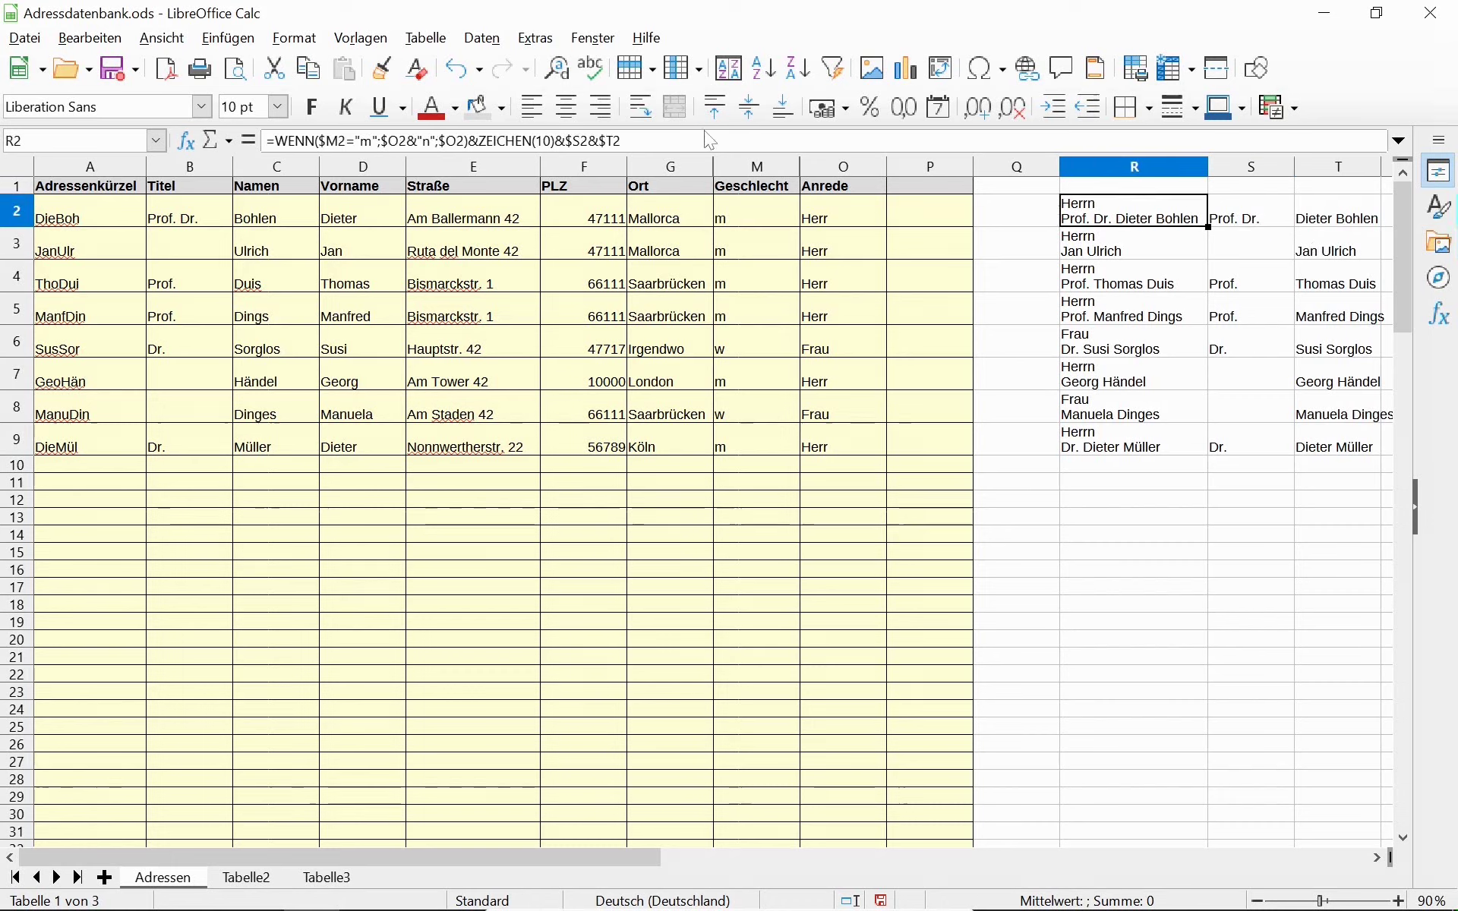
# Append &ZEICHEN(10) to R2's formula and fill it down through R9 with Ctrl+D.
pyautogui.click(712, 149)
pyautogui.write('&ZEICHEN')
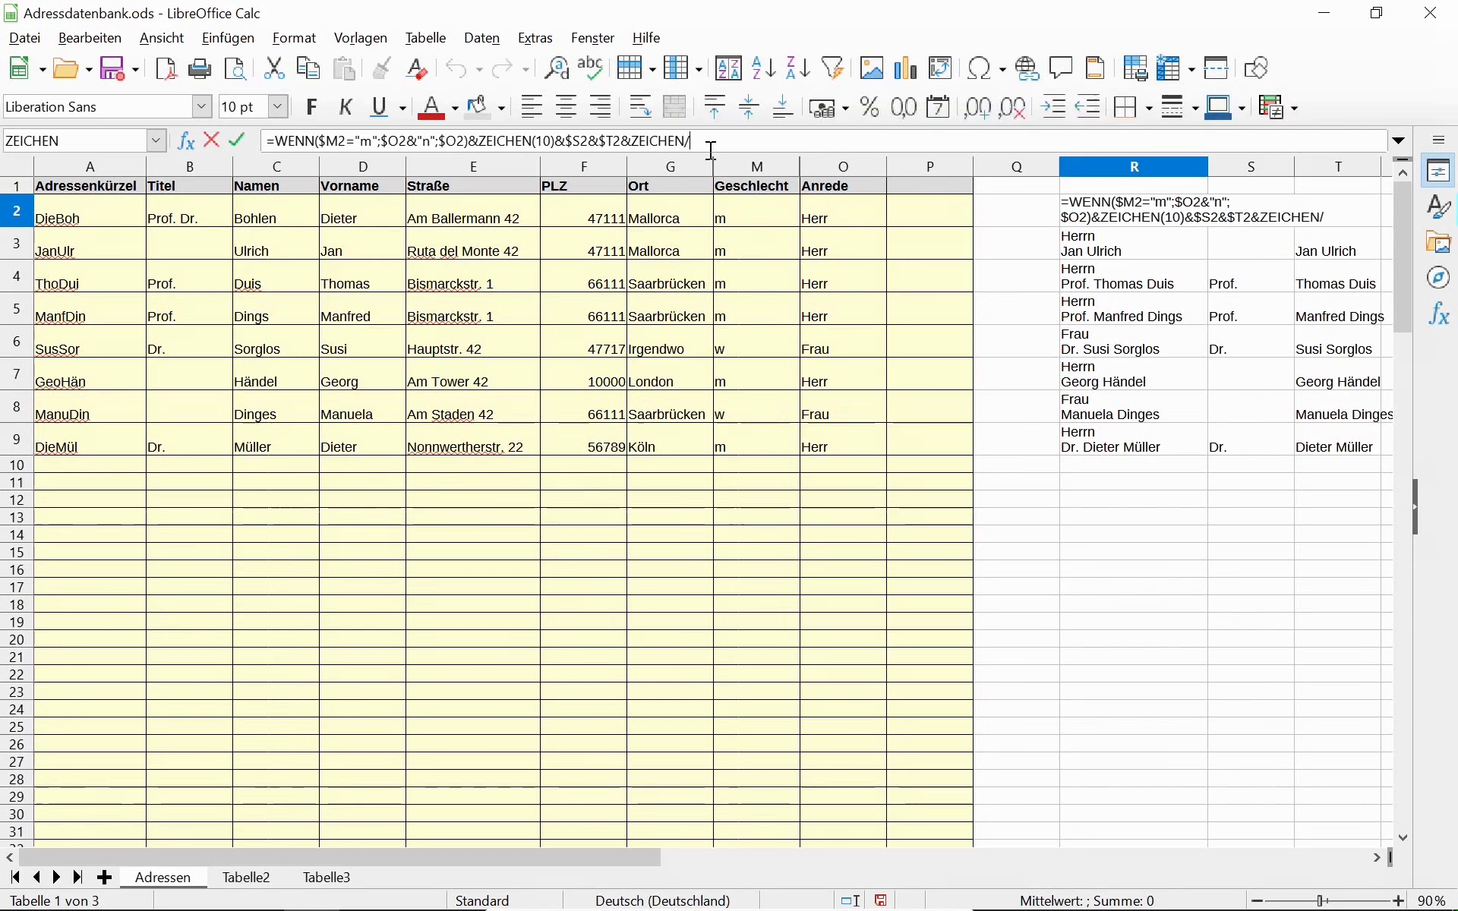
pyautogui.write('(10)')
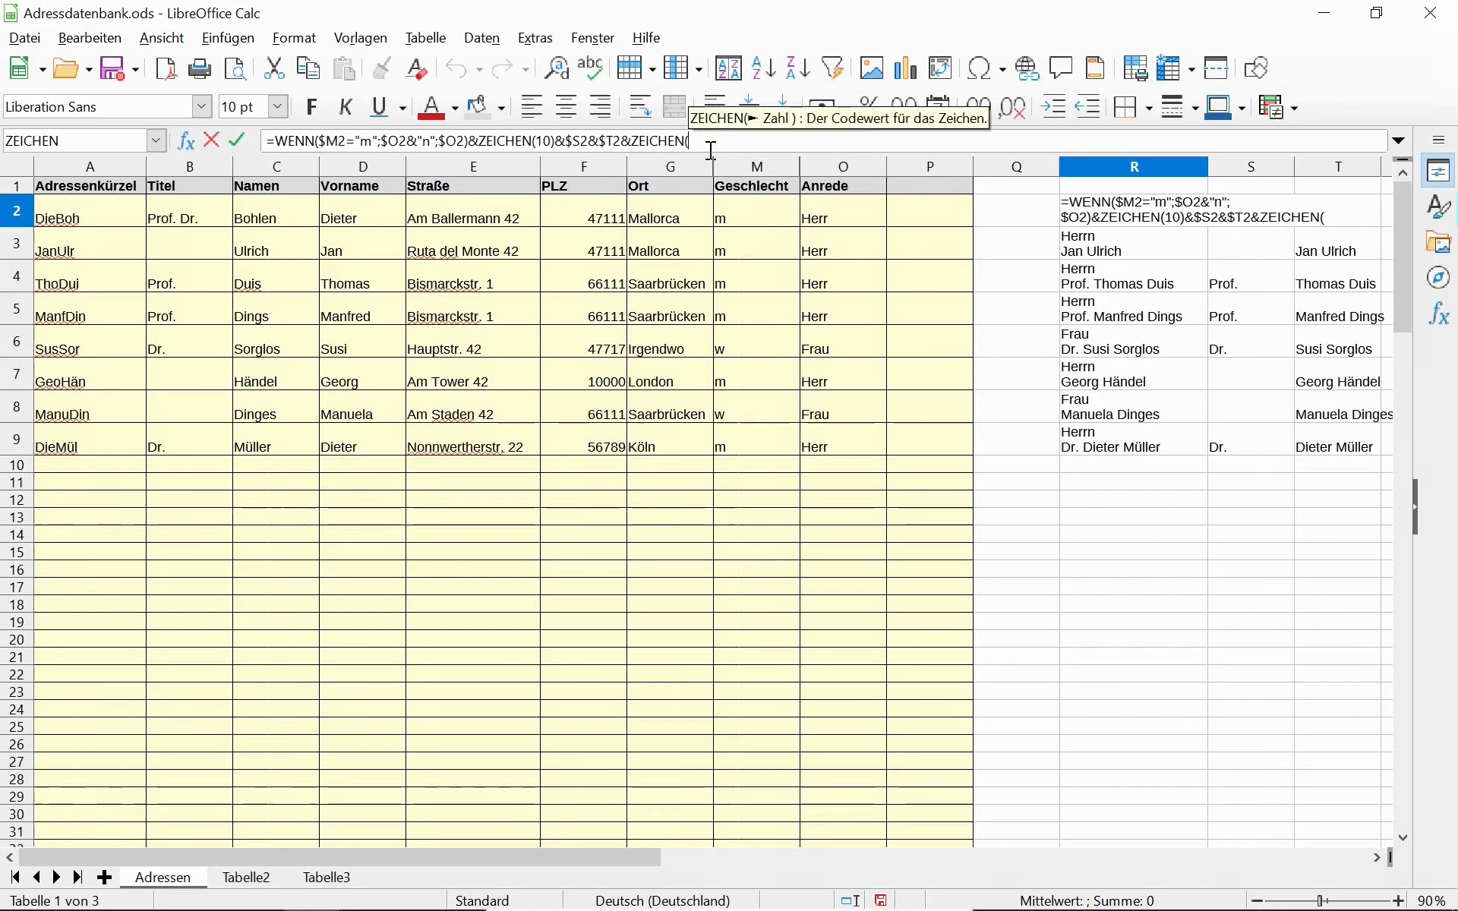
pyautogui.press('Return')
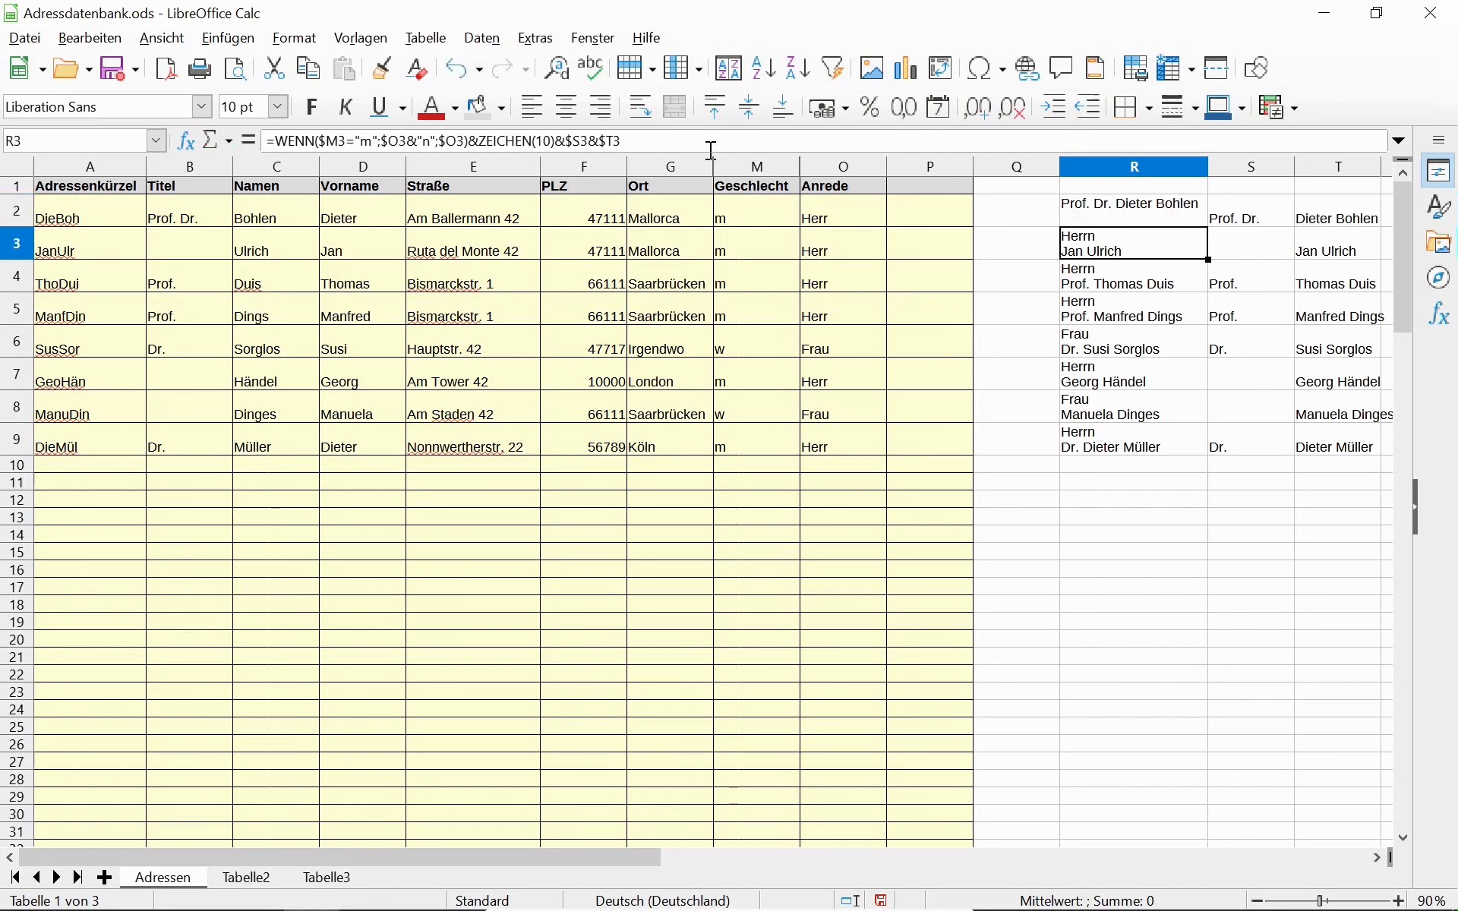
pyautogui.press('Up')
pyautogui.hotkey('shift', 'Down')
pyautogui.hotkey('shift', 'Down')
pyautogui.hotkey('shift', 'Down')
pyautogui.hotkey('shift', 'Down')
pyautogui.hotkey('shift', 'Down')
pyautogui.hotkey('shift', 'Down')
pyautogui.hotkey('shift', 'Down')
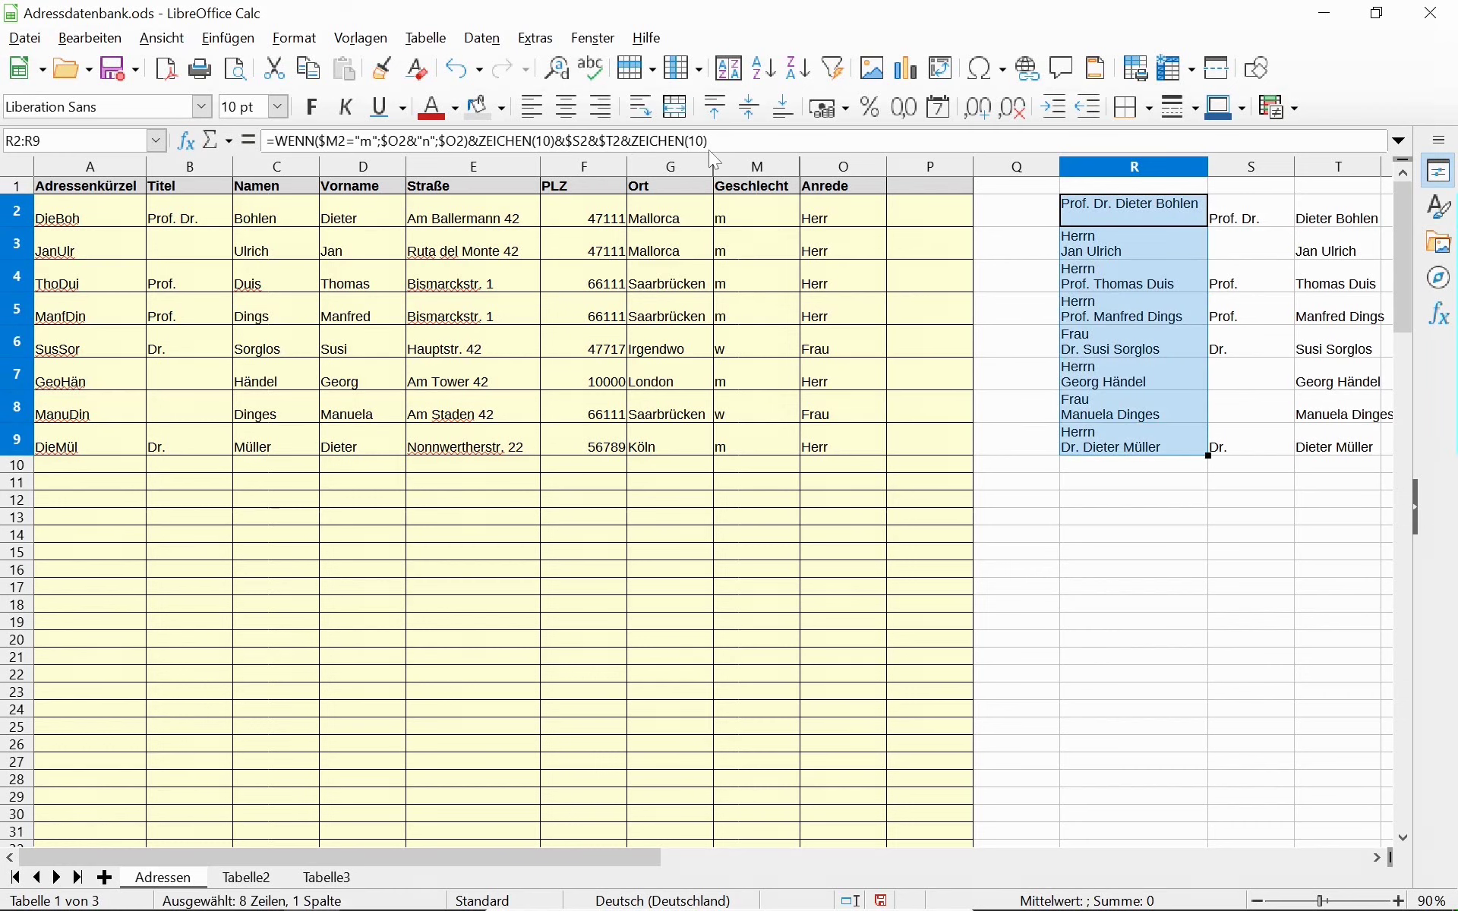
pyautogui.hotkey('ctrl', 'd')
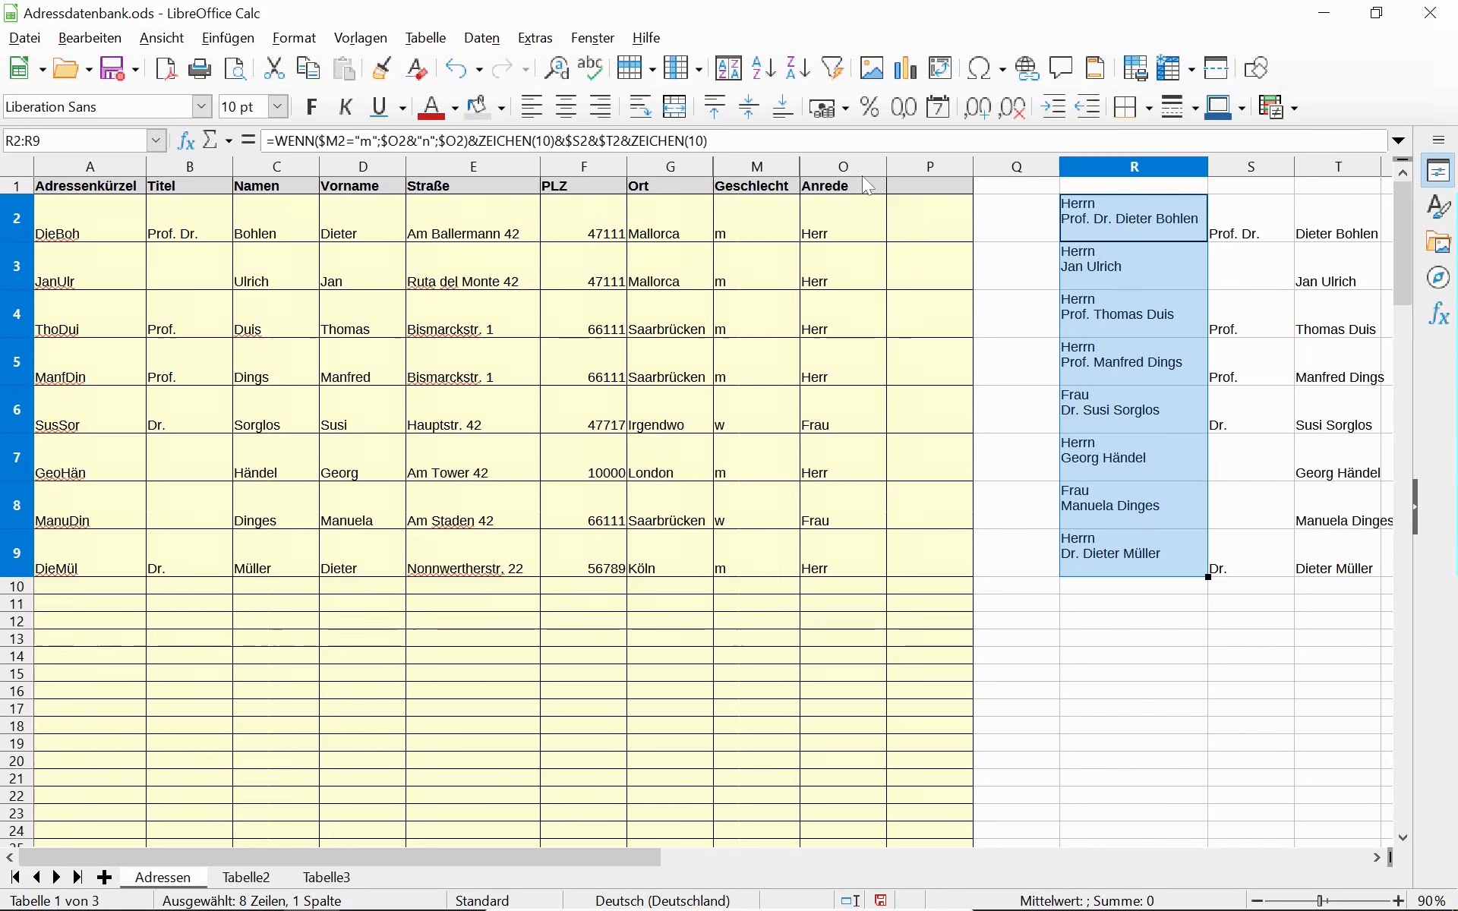
# Append the street reference as column-fixed $E2 to R2's formula.
pyautogui.click(741, 142)
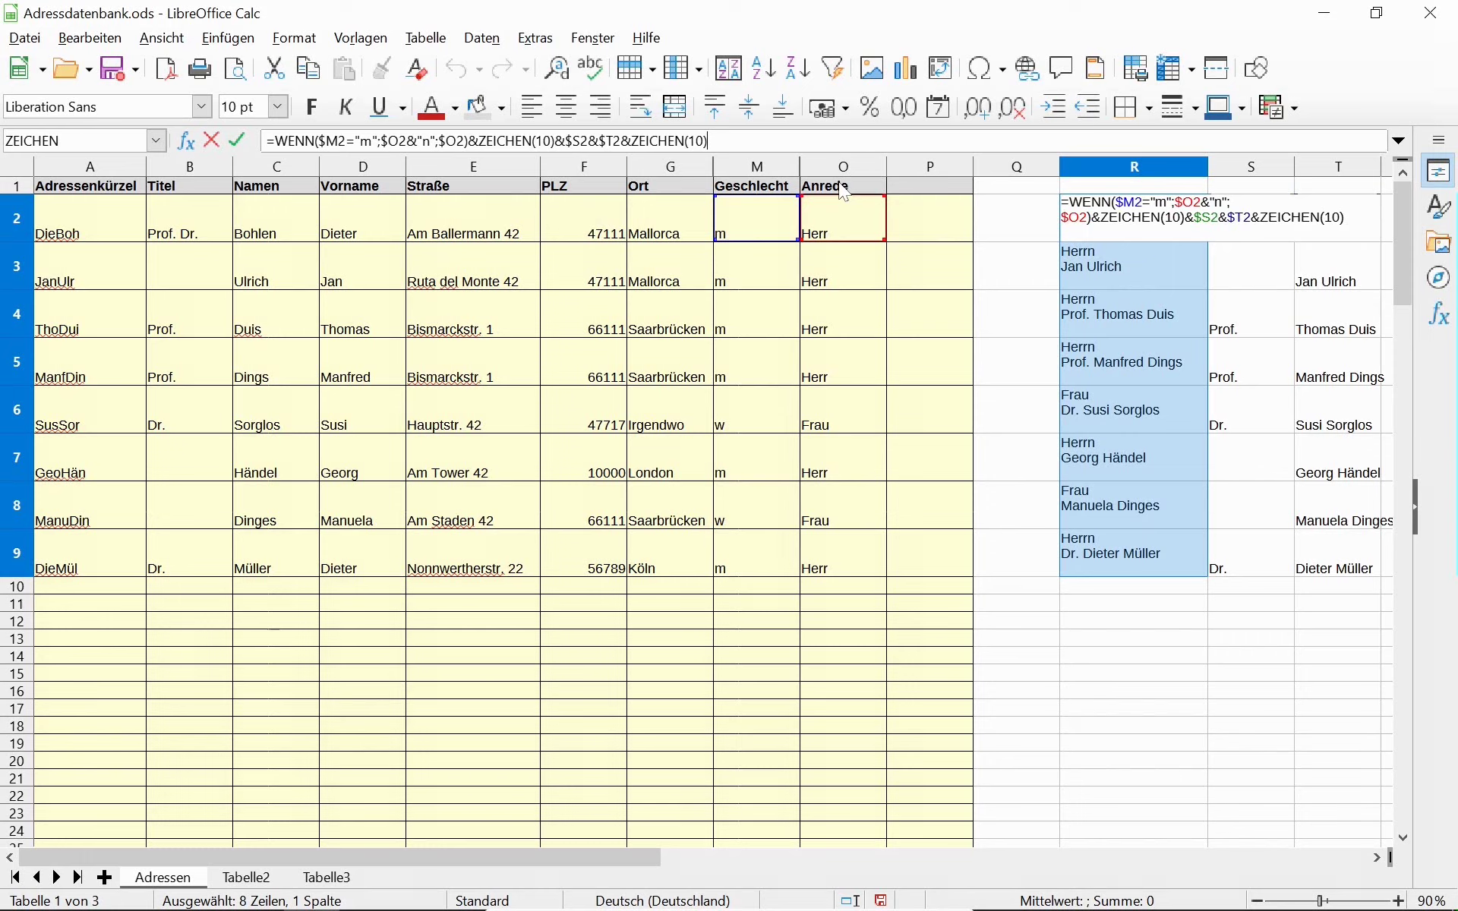
pyautogui.write('&')
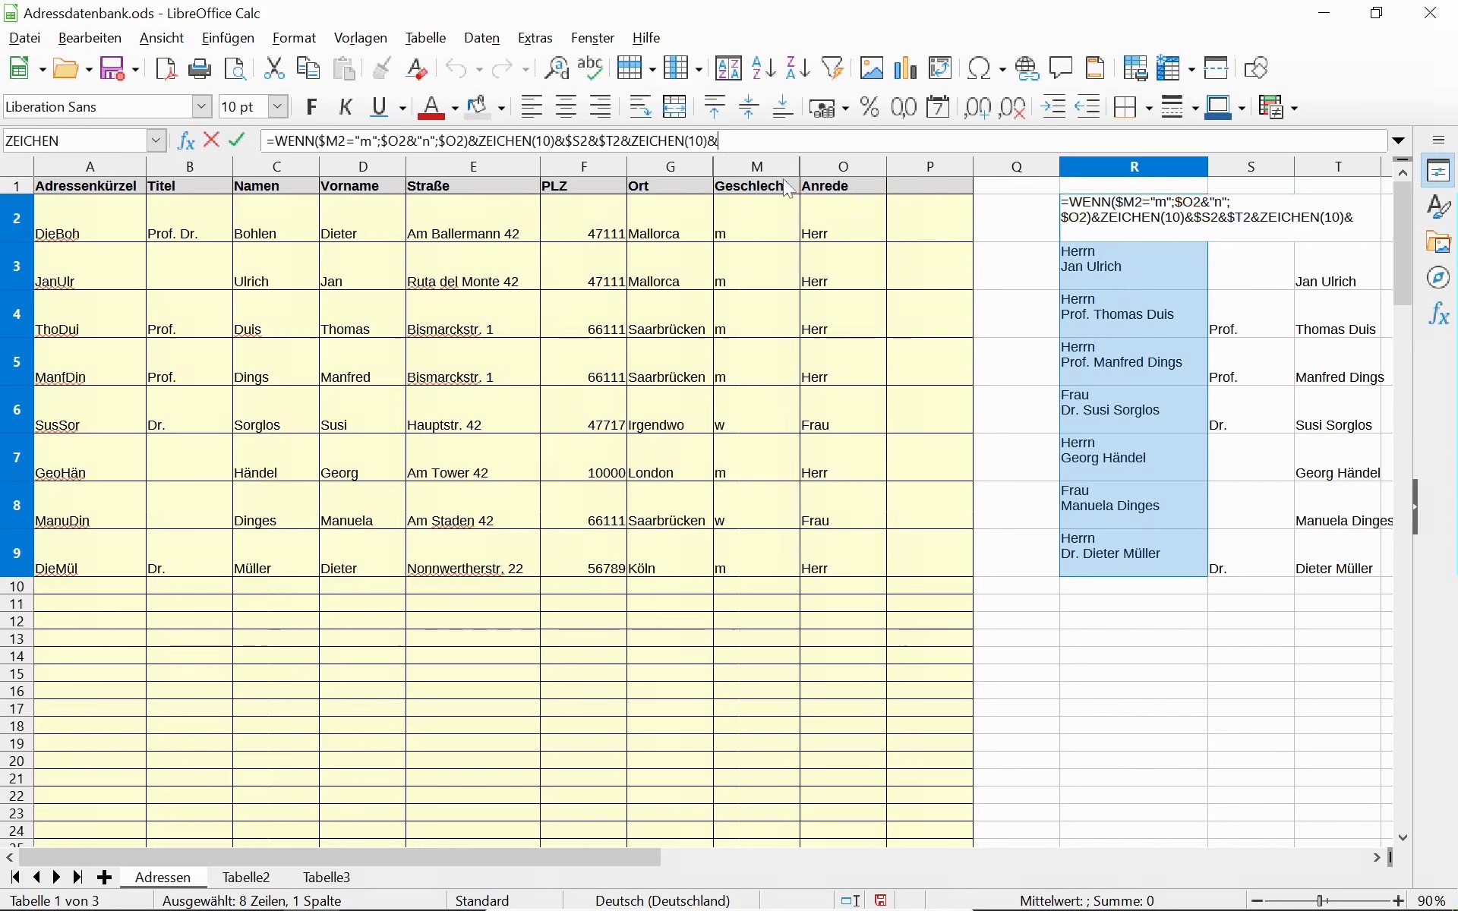
pyautogui.click(517, 219)
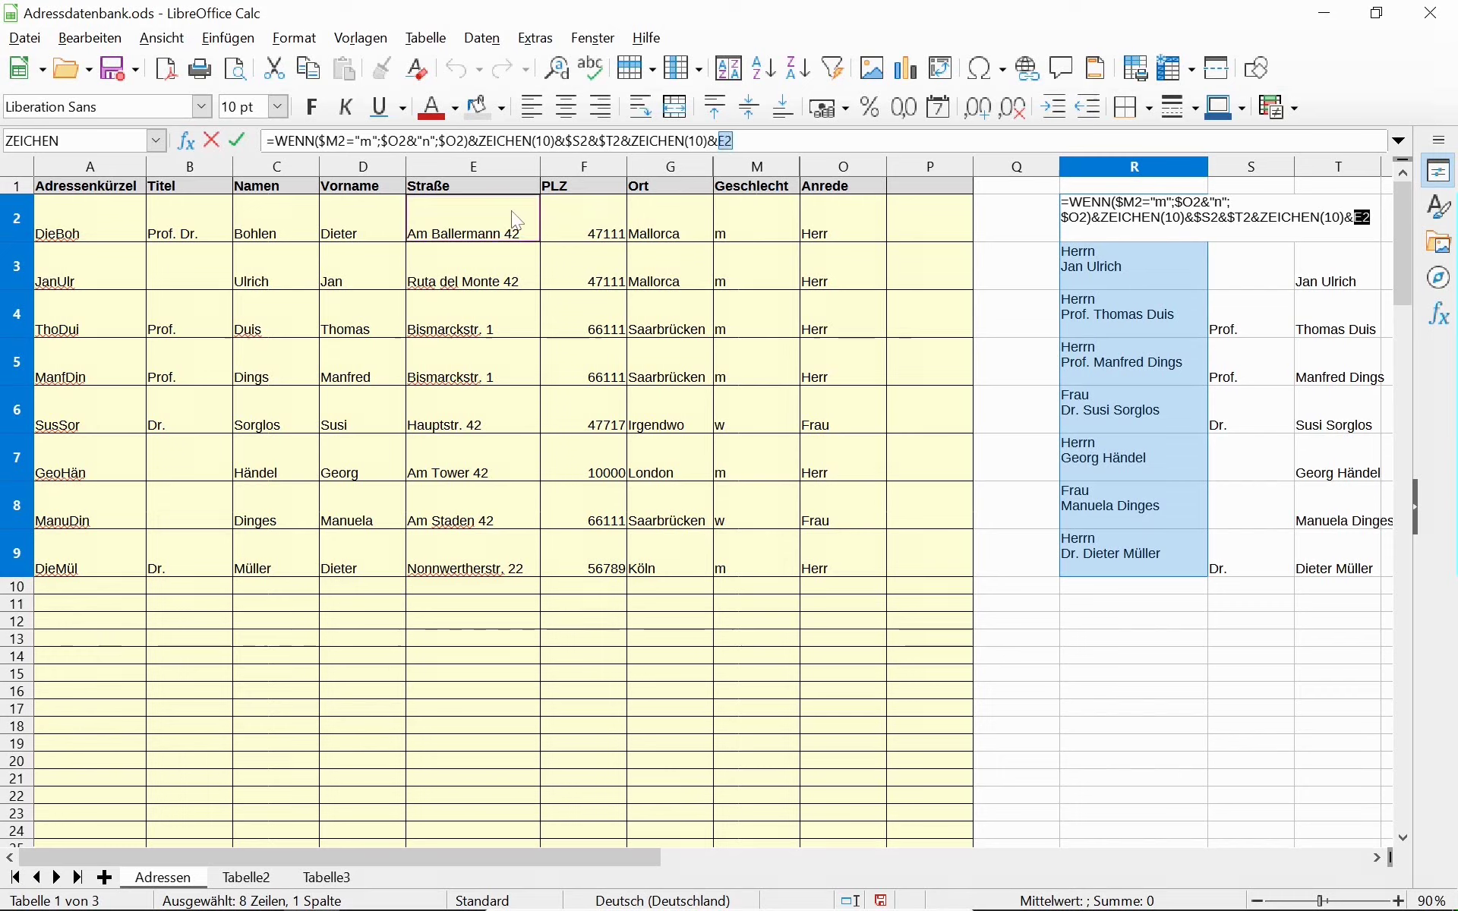
pyautogui.hotkey('shift', 'F4')
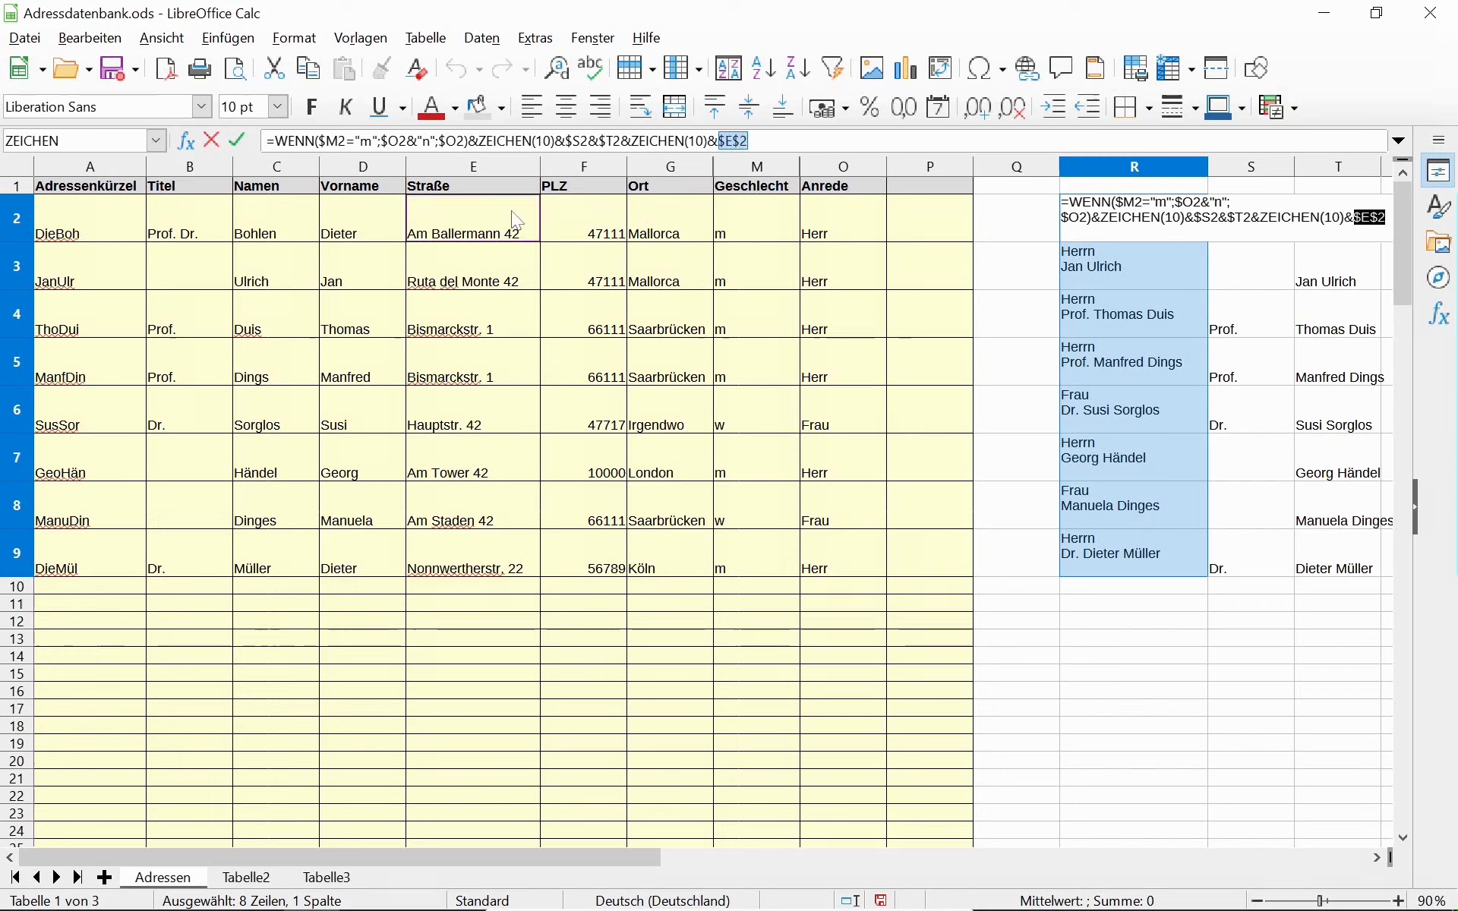
pyautogui.hotkey('shift', 'F4')
pyautogui.hotkey('shift', 'F4')
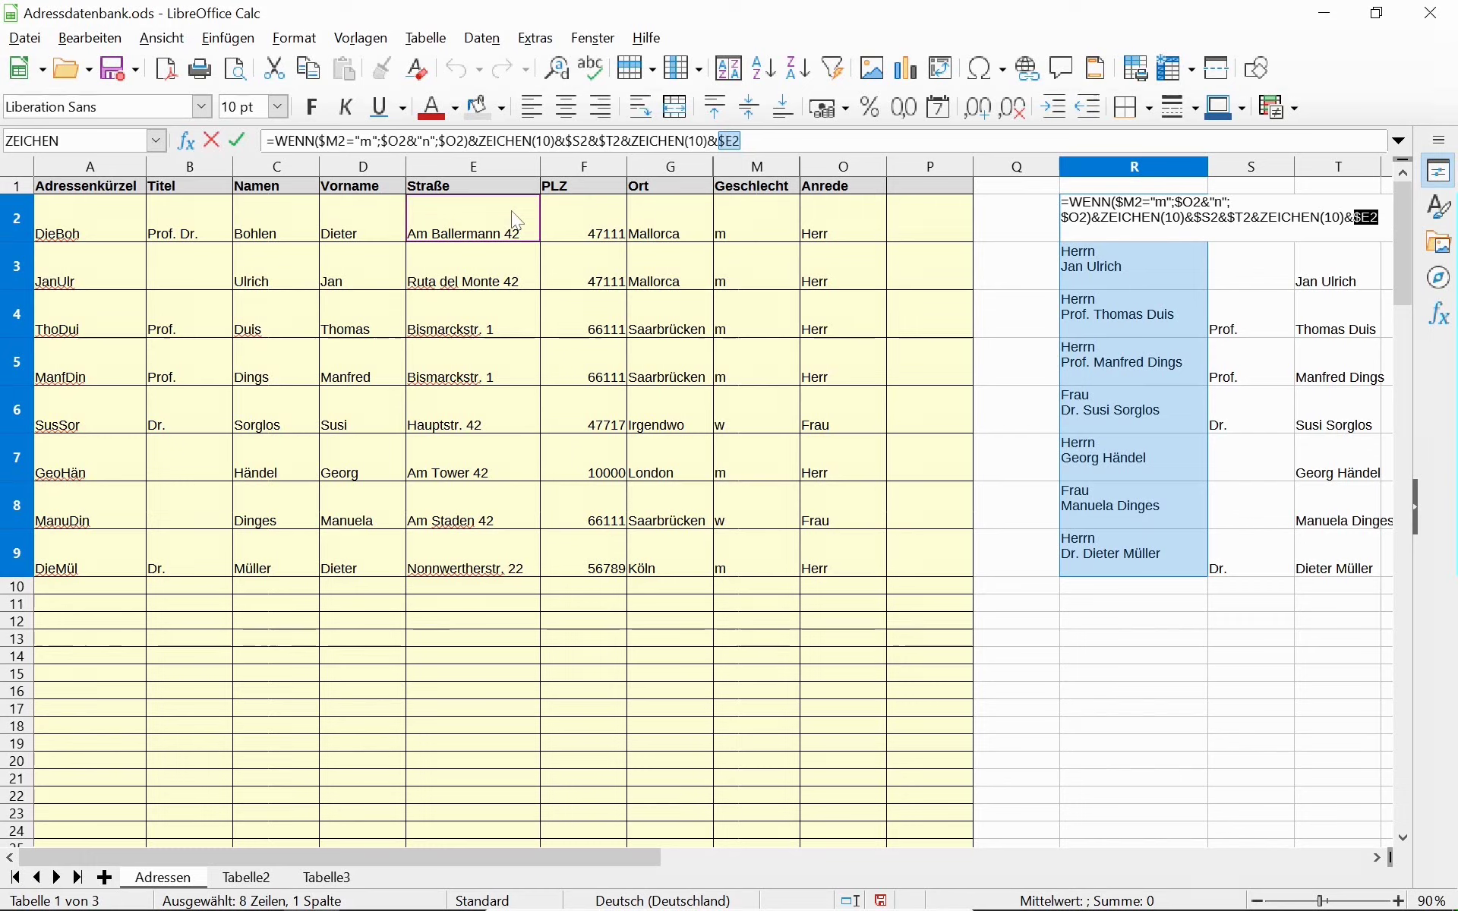
# Add &" "& and a column-fixed $F2 postcode reference, ending with a trailing &.
pyautogui.click(767, 142)
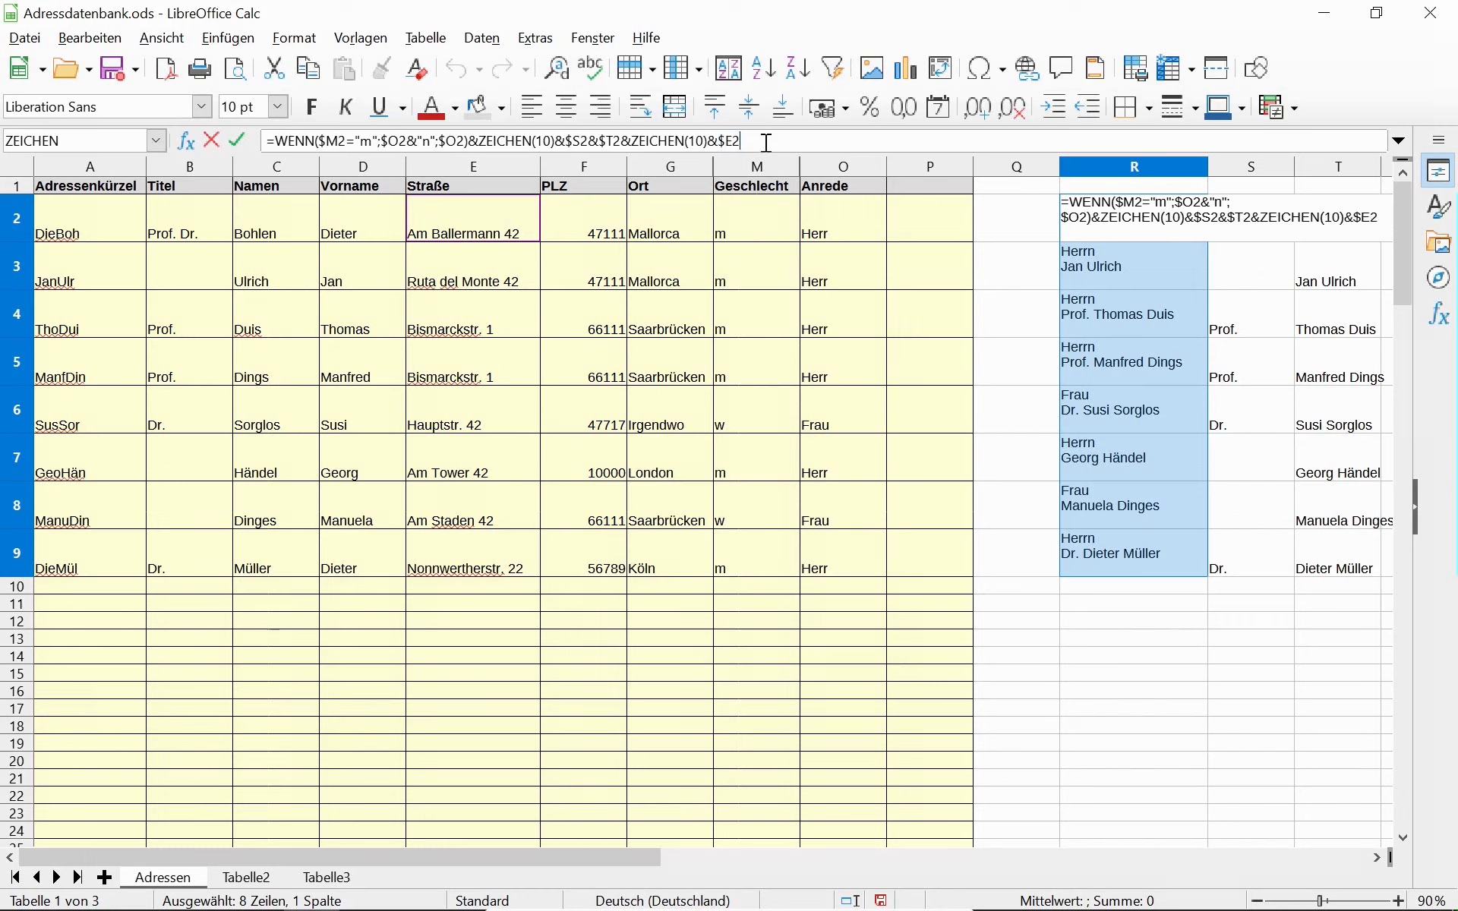
pyautogui.write('&" "')
pyautogui.click(597, 225)
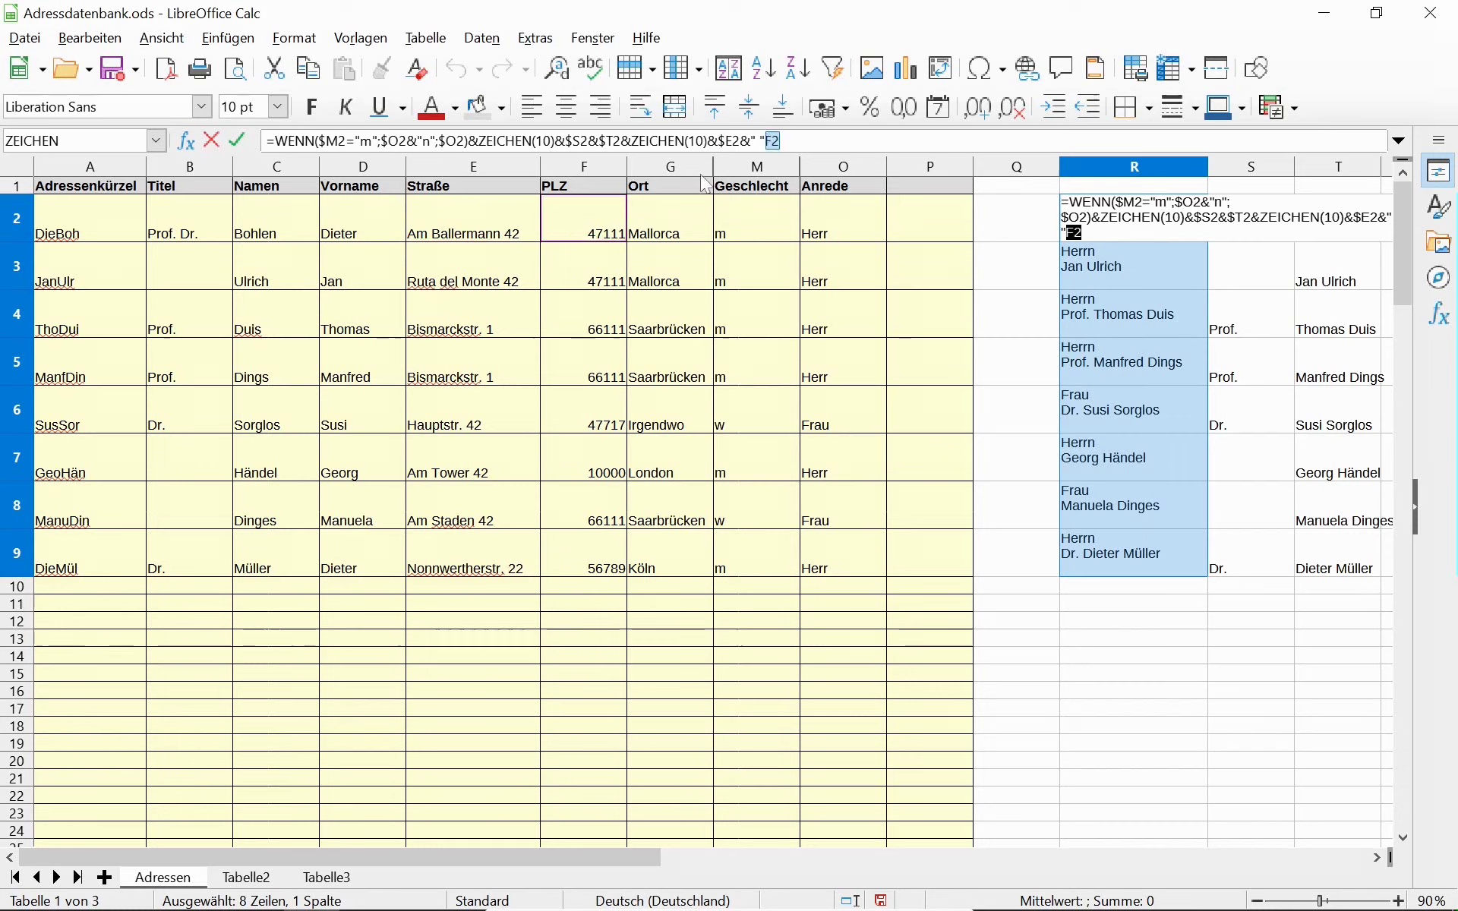
pyautogui.click(779, 141)
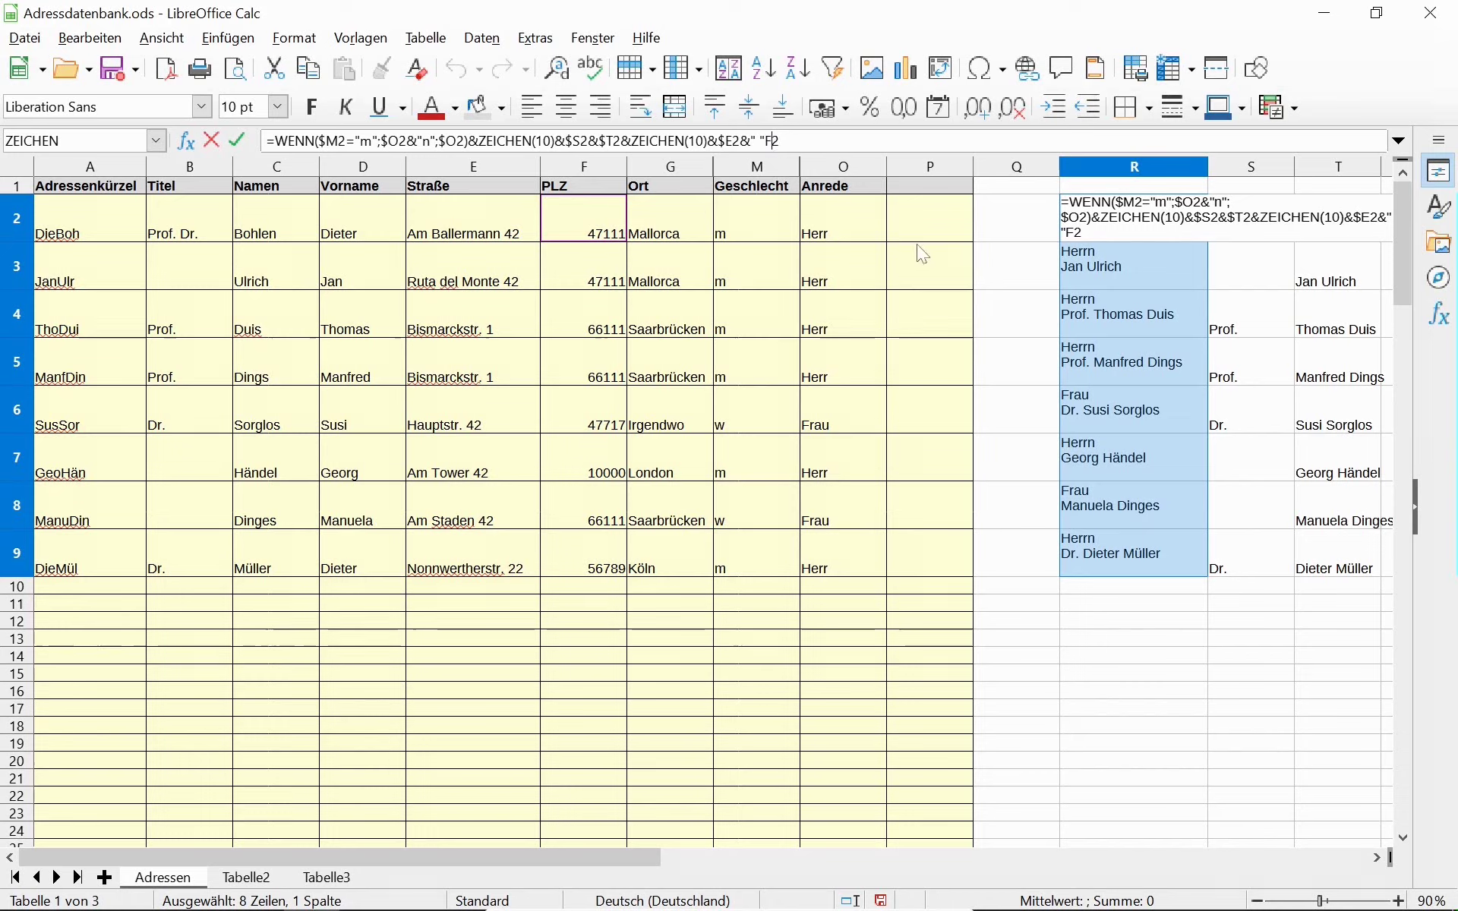
pyautogui.moveTo(771, 145); pyautogui.dragTo(767, 145)
pyautogui.click(767, 145)
pyautogui.write('&')
pyautogui.press('F4')
pyautogui.press('F4')
pyautogui.press('F4')
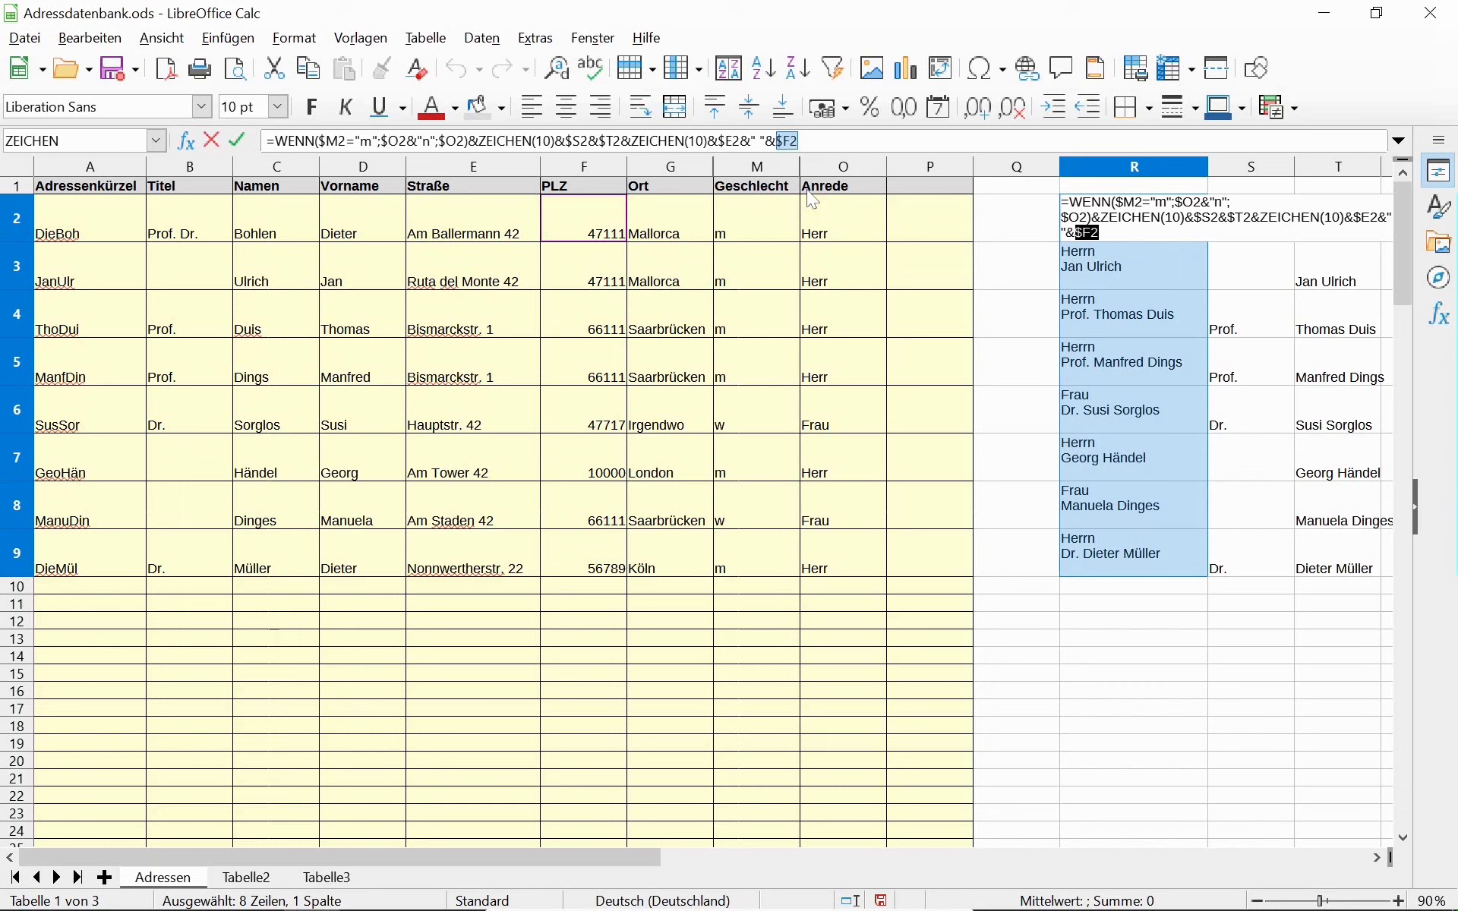
pyautogui.click(821, 143)
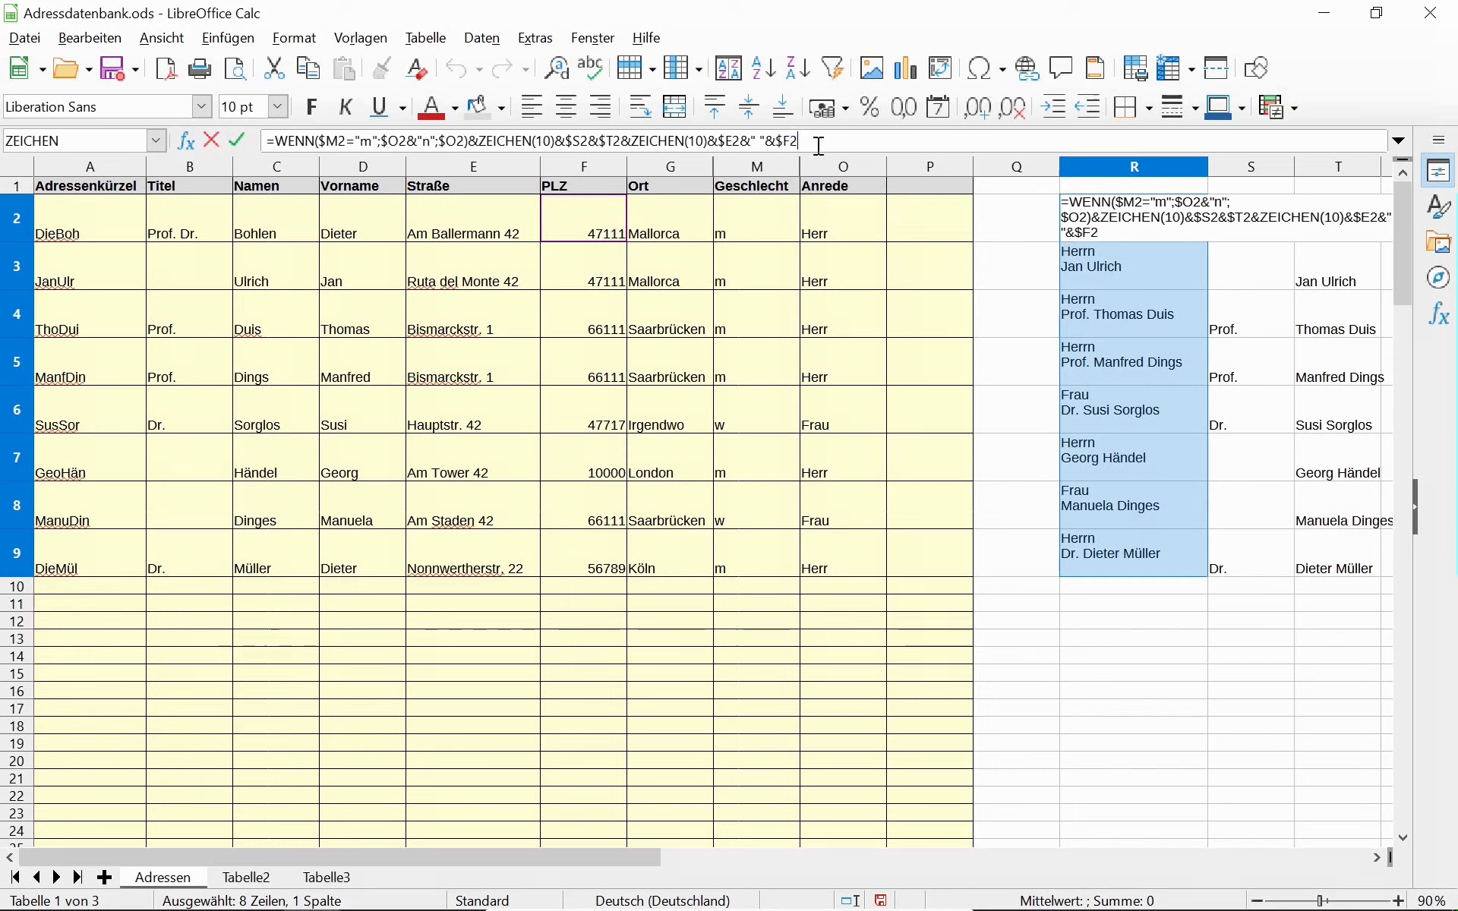
pyautogui.write('&')
# Replace the " " before $F2 with ZEICHEN(10) so the postcode starts a new line.
pyautogui.press('BackSpace')
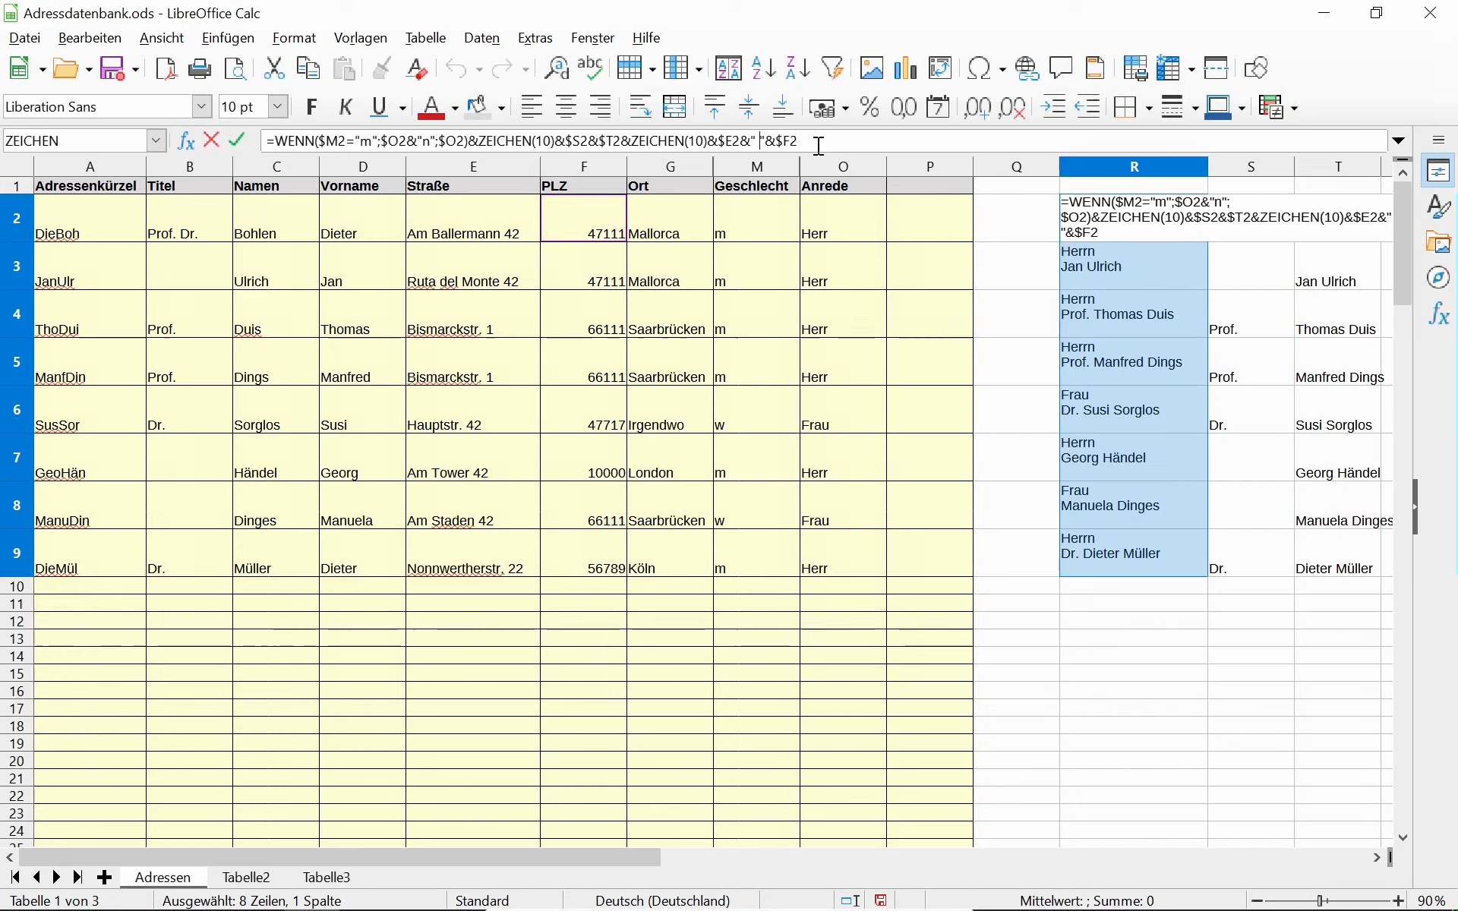
pyautogui.press('BackSpace')
pyautogui.press('BackSpace')
pyautogui.press('Delete')
pyautogui.write('ZEICHEN')
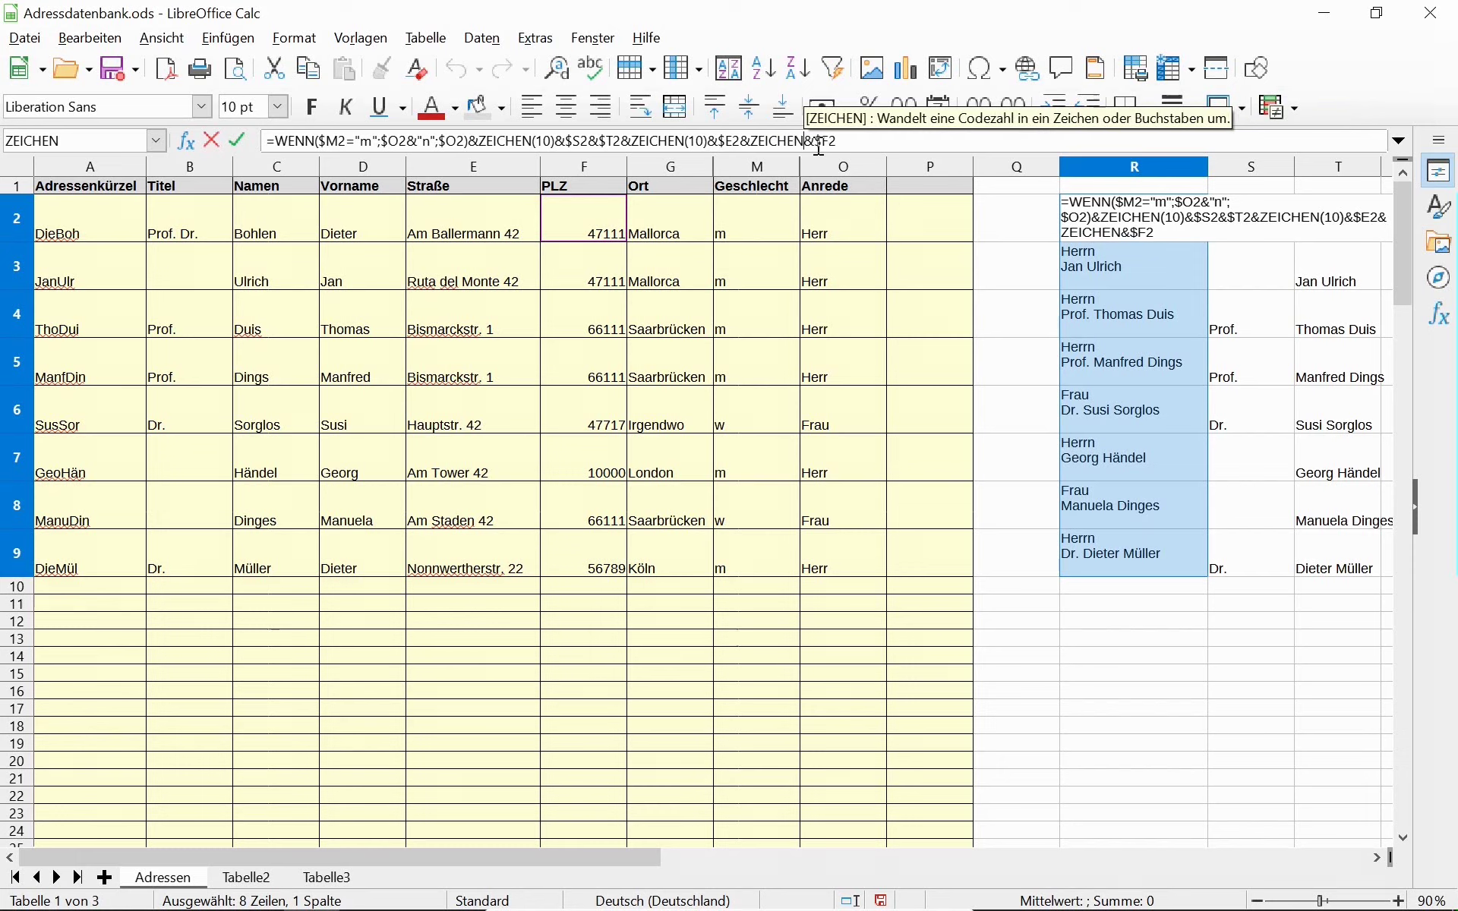
pyautogui.write('(10)')
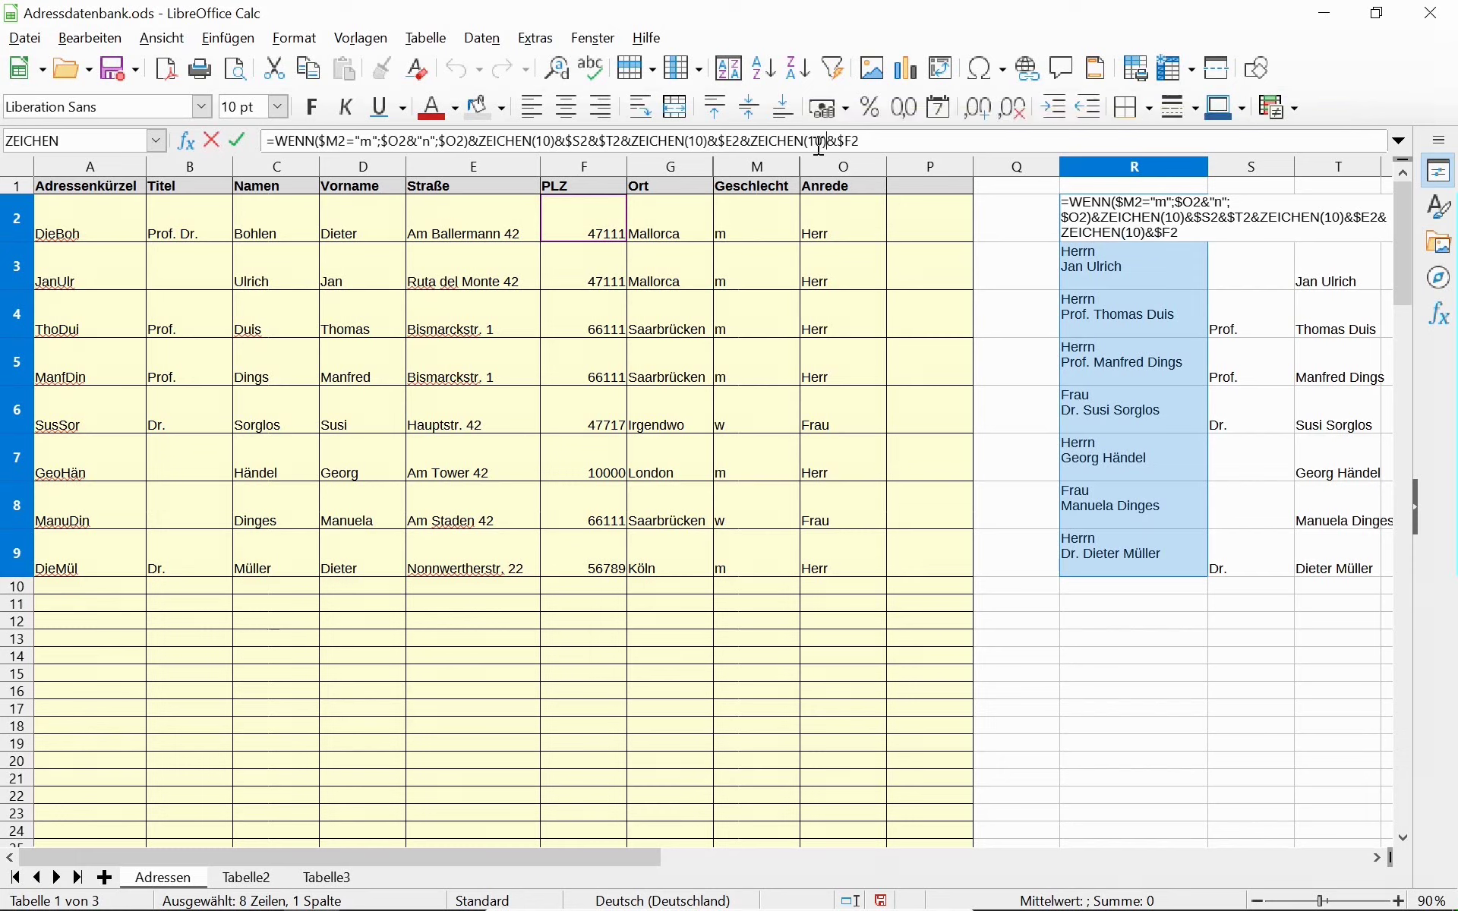
# Append &" "&$G2 for the city and commit the finished R2 address formula.
pyautogui.click(873, 141)
pyautogui.write('&" "&')
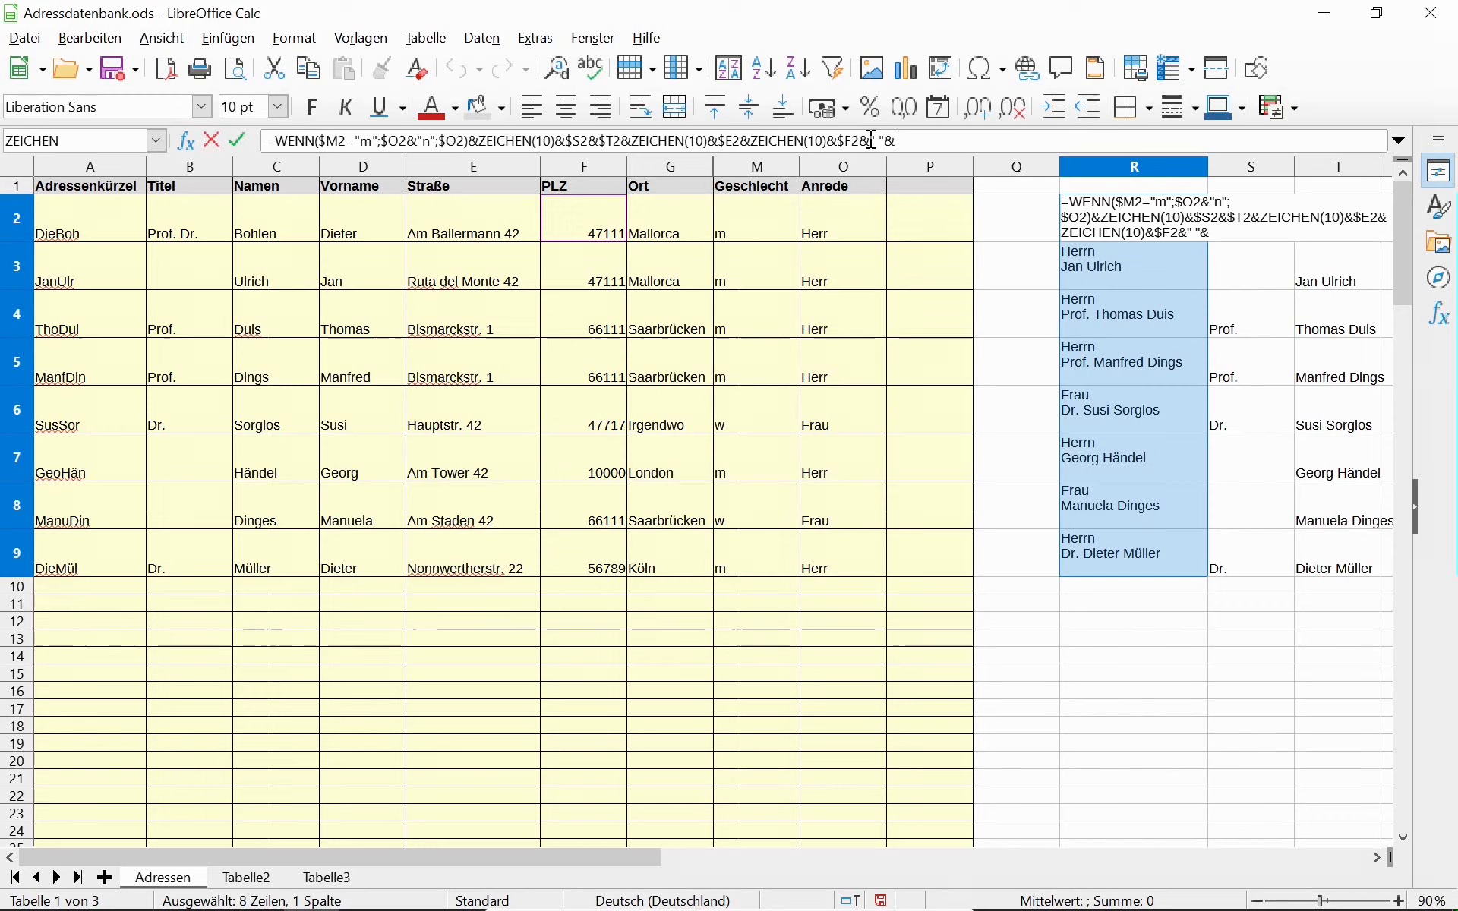
pyautogui.click(691, 224)
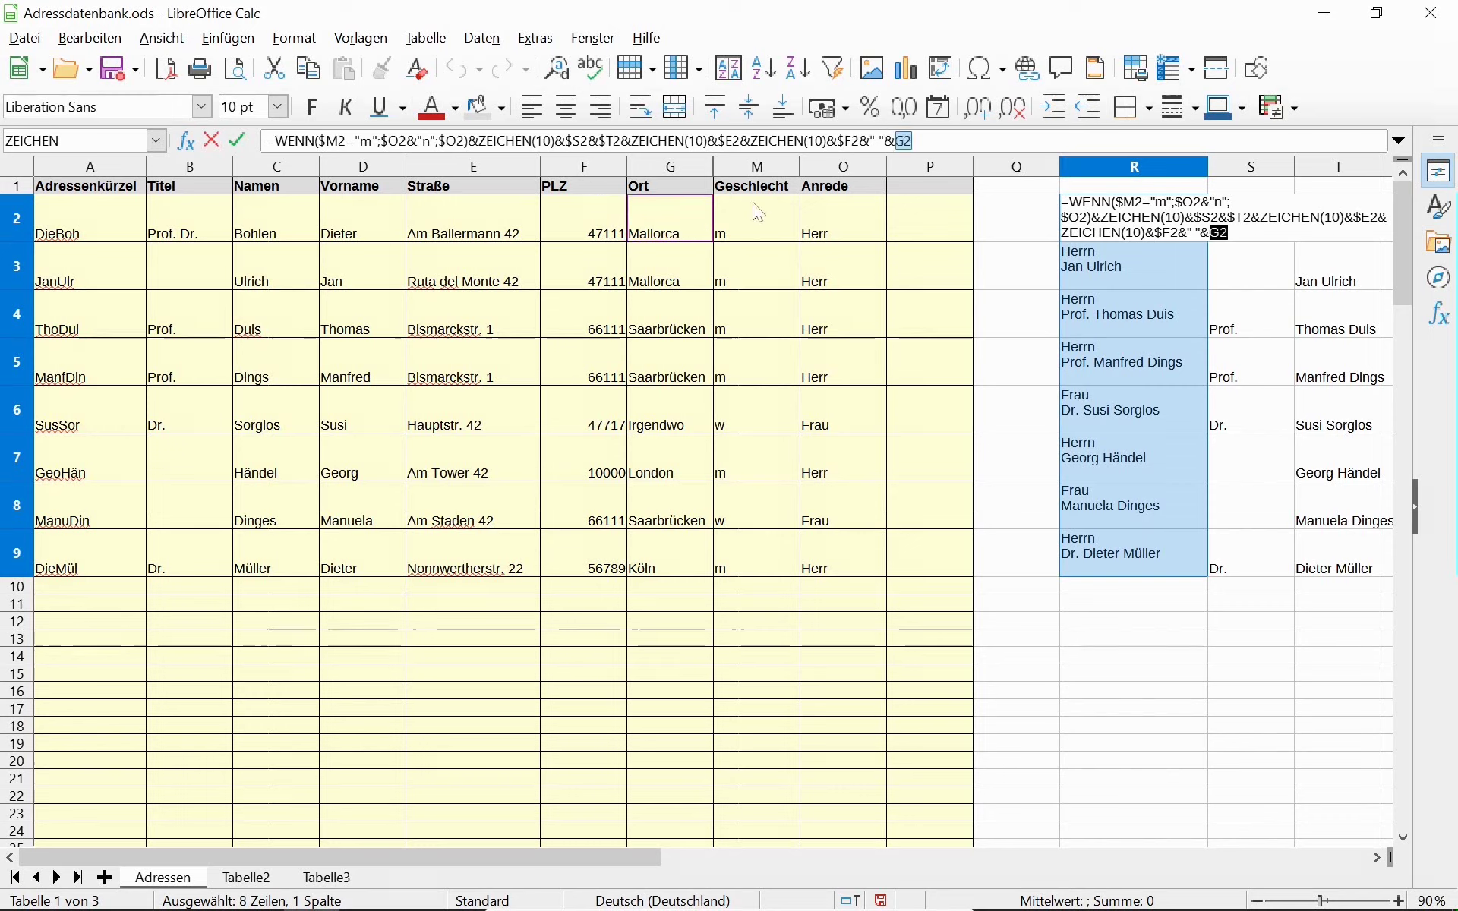
pyautogui.click(904, 142)
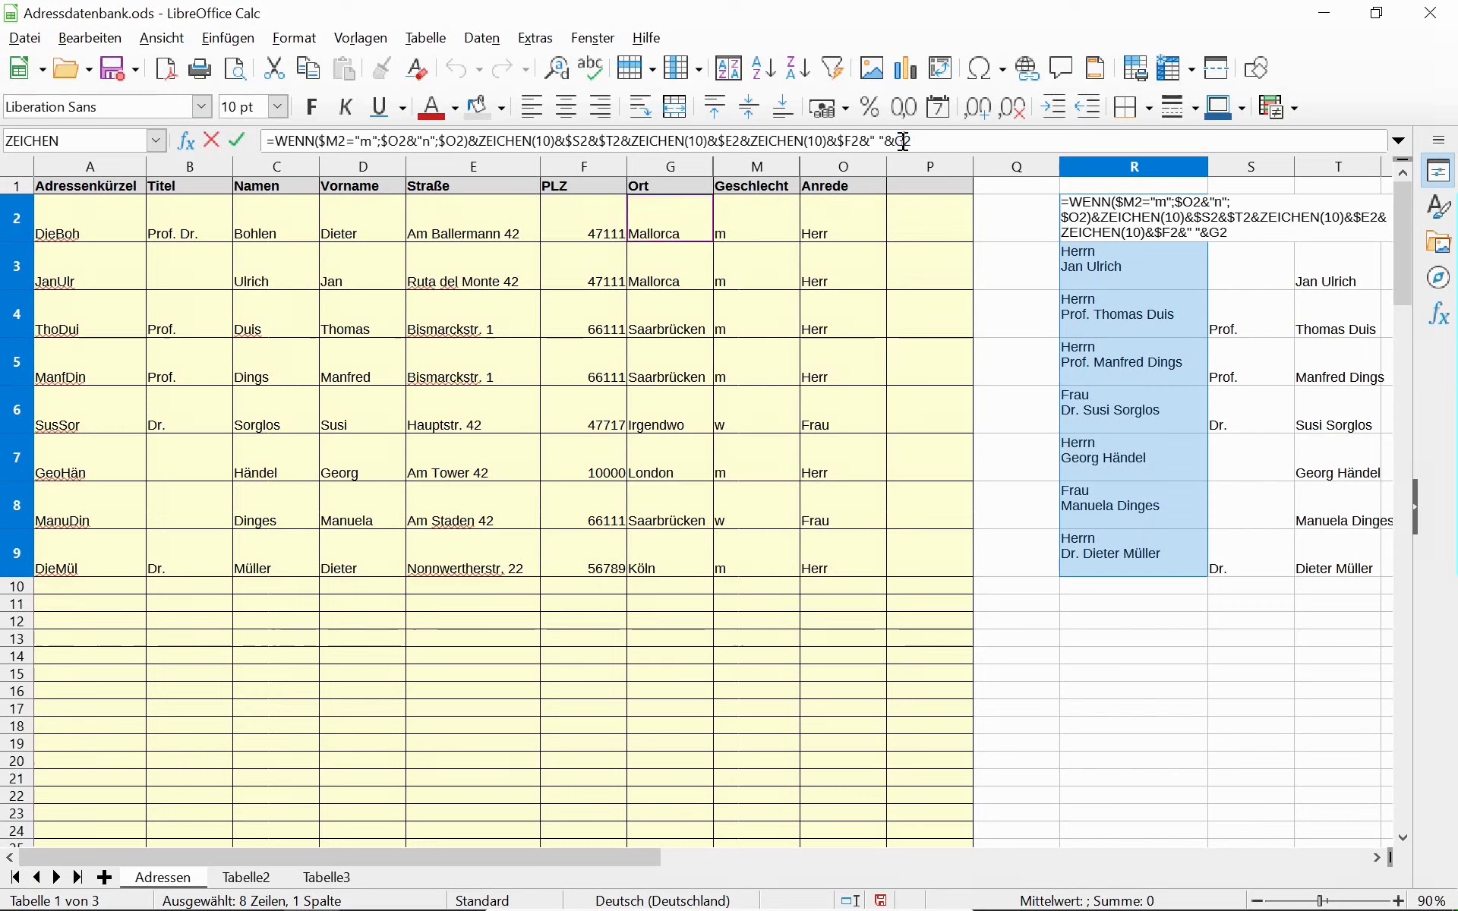
pyautogui.hotkey('shift', 'F4')
pyautogui.hotkey('shift', 'F4')
pyautogui.hotkey('shift', 'F4')
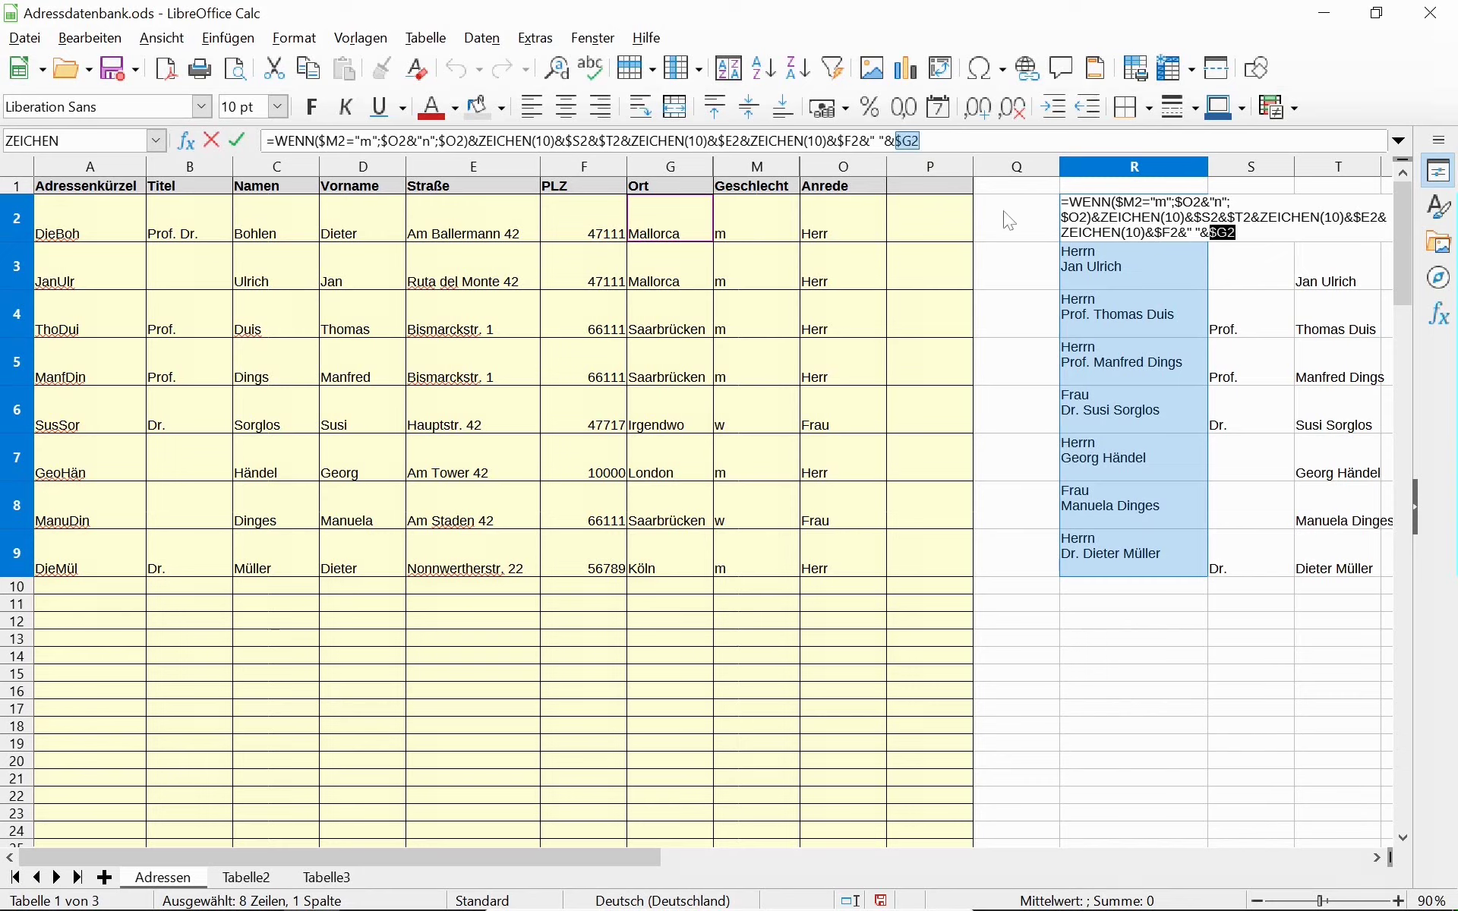
pyautogui.click(948, 142)
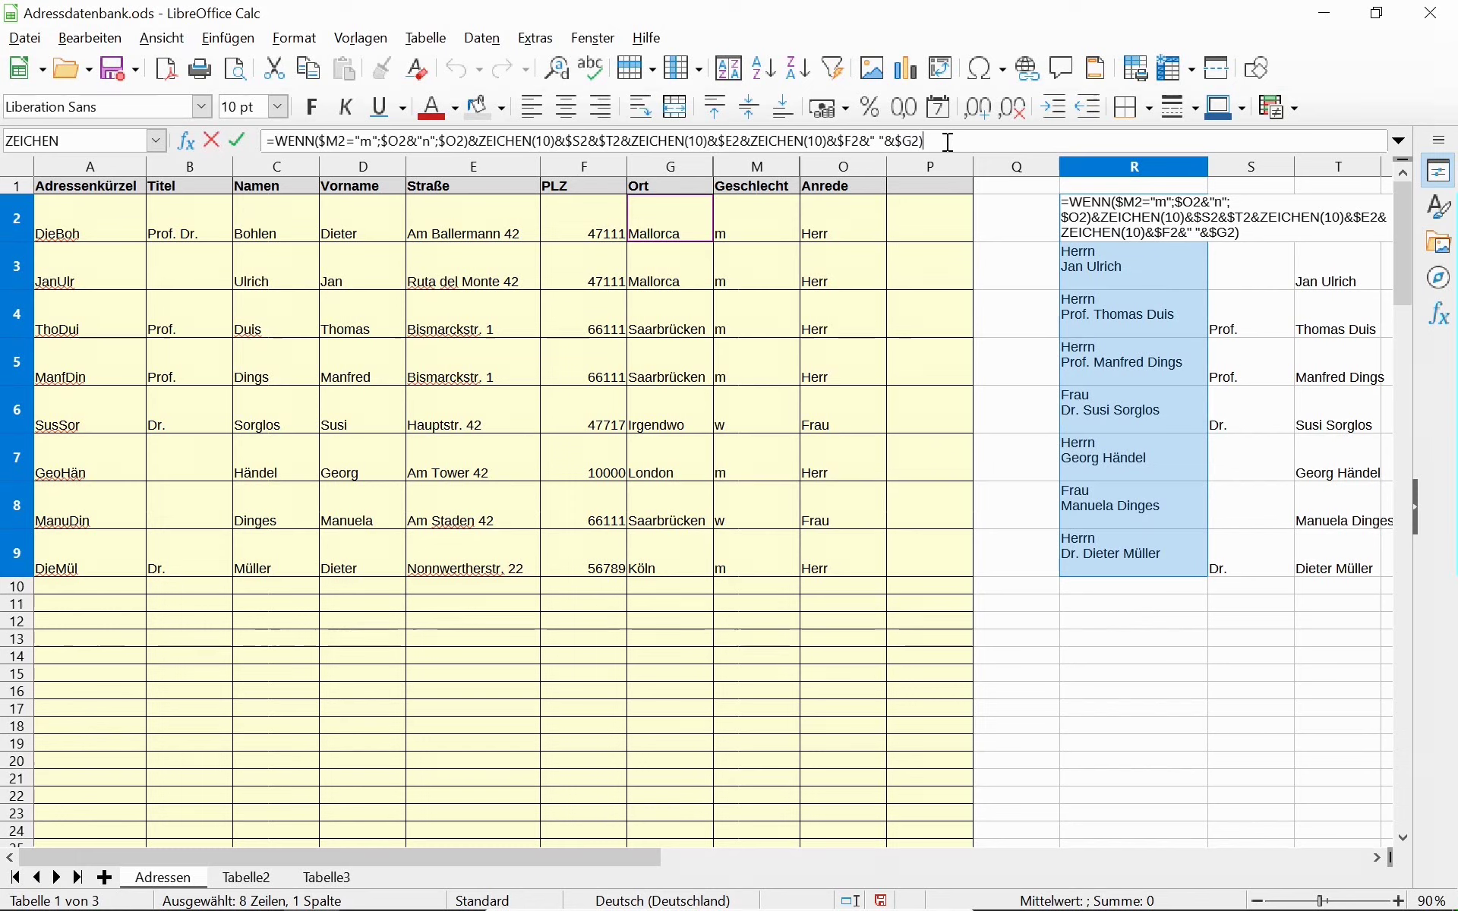
pyautogui.press('Return')
pyautogui.press('Return')
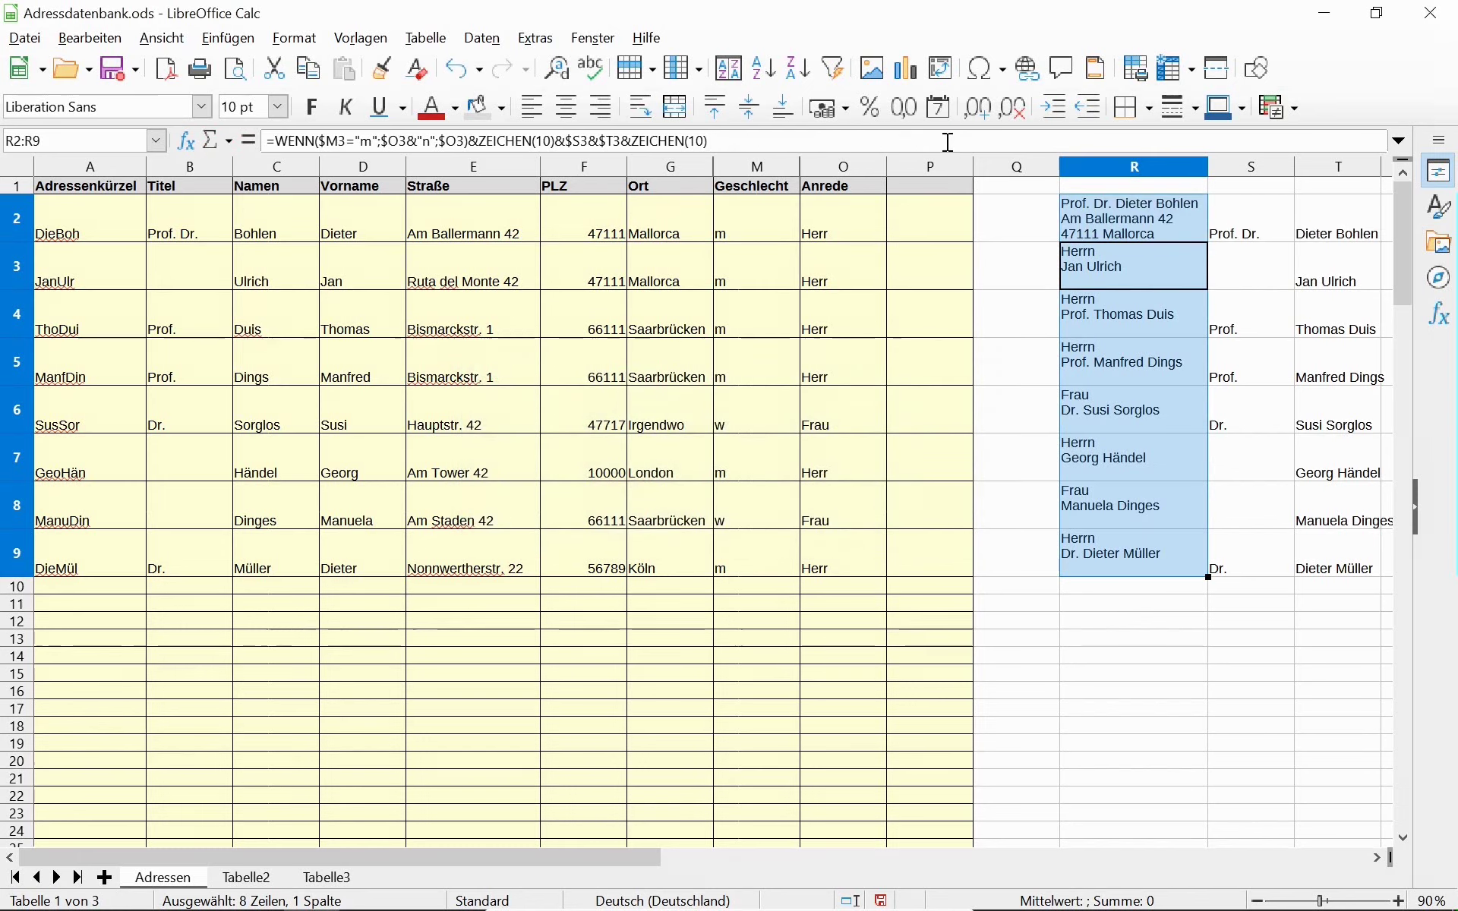
# Select R2:R9, undo the accidental underline, fill the address formula down, and inspect R2.
pyautogui.press('Up')
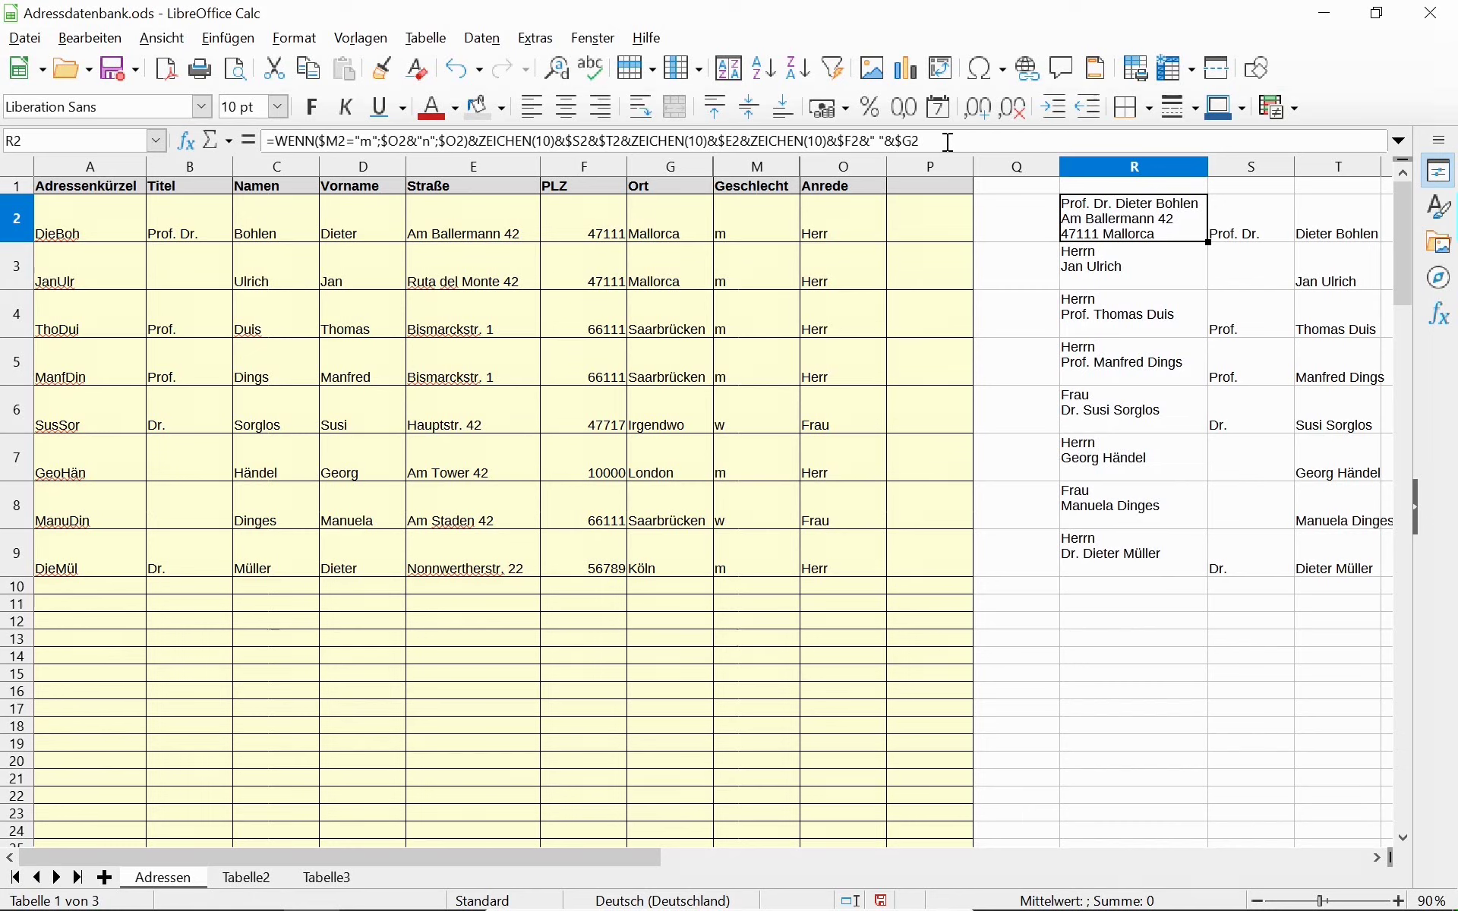
pyautogui.hotkey('shift', 'Down')
pyautogui.hotkey('shift', 'Down')
pyautogui.hotkey('shift', 'Down')
pyautogui.hotkey('shift', 'Down')
pyautogui.hotkey('shift', 'Down')
pyautogui.hotkey('shift', 'Down')
pyautogui.hotkey('shift', 'Down')
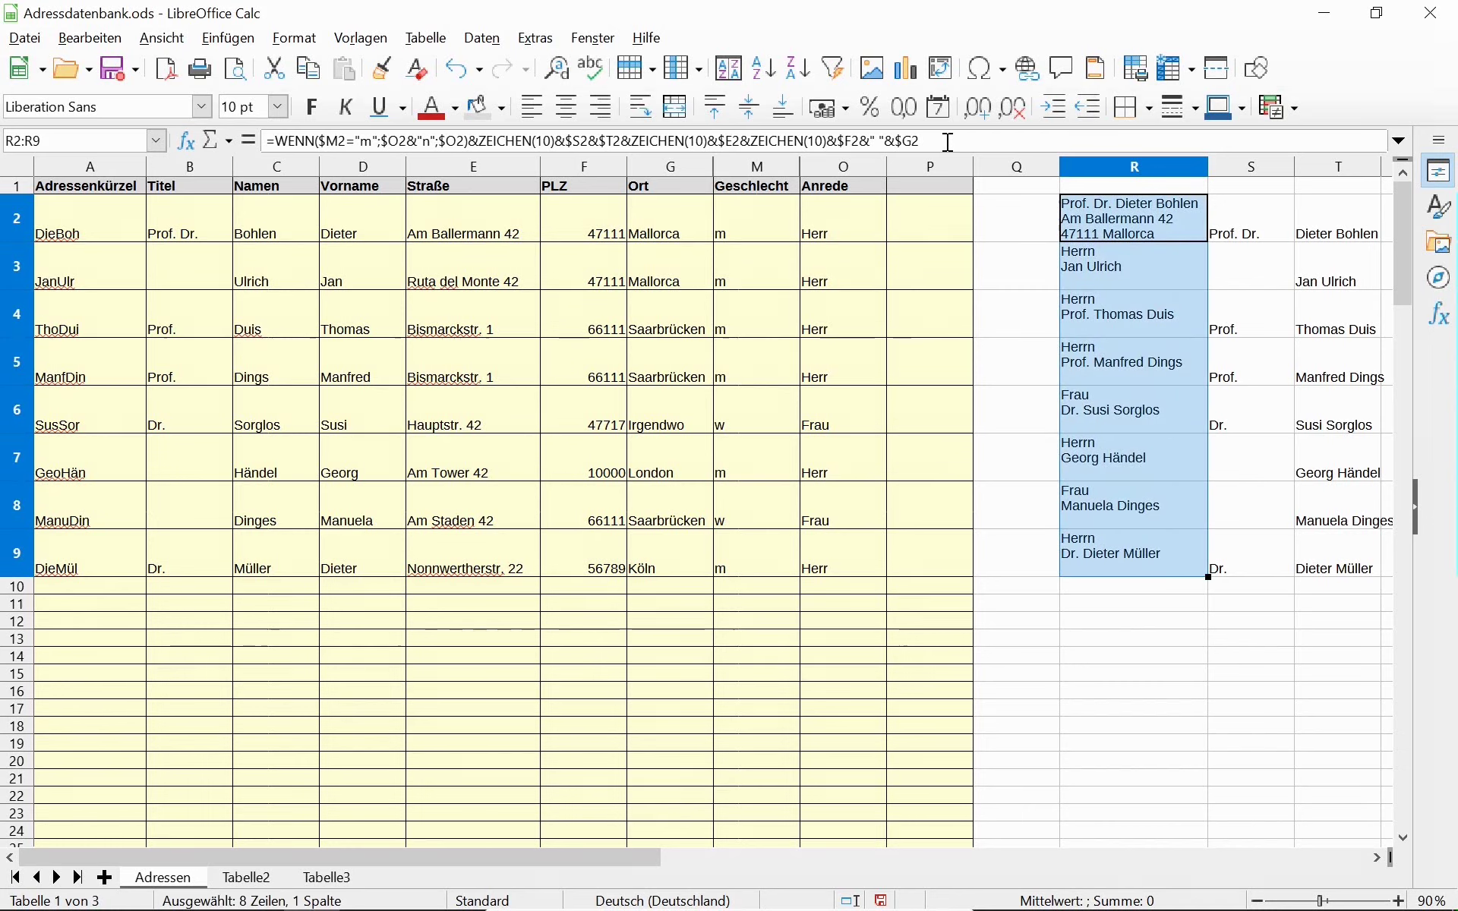
pyautogui.hotkey('ctrl', 'u')
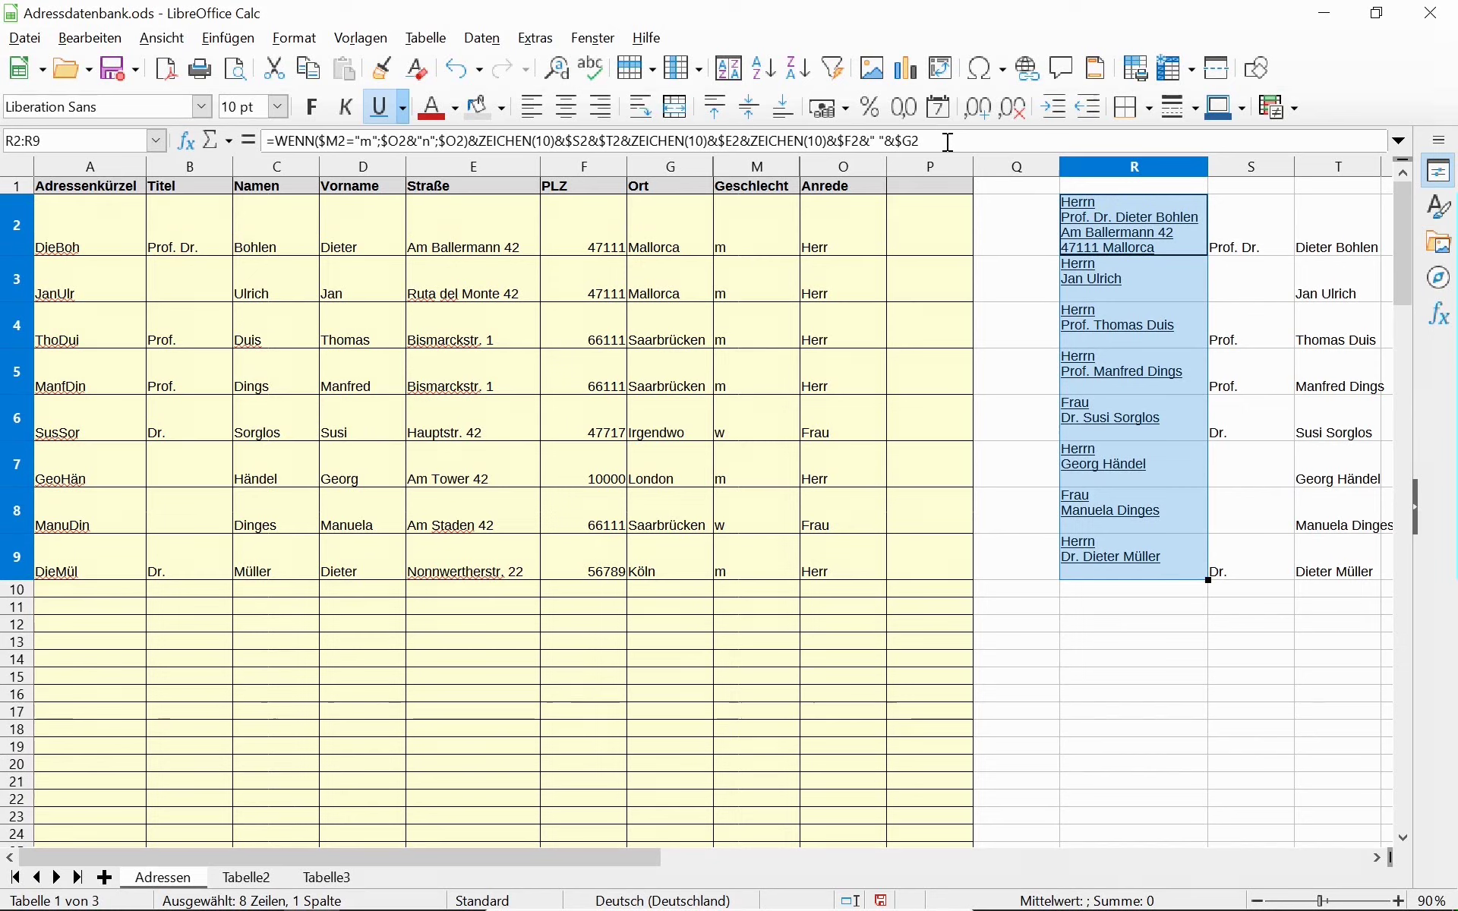
pyautogui.hotkey('ctrl', 'u')
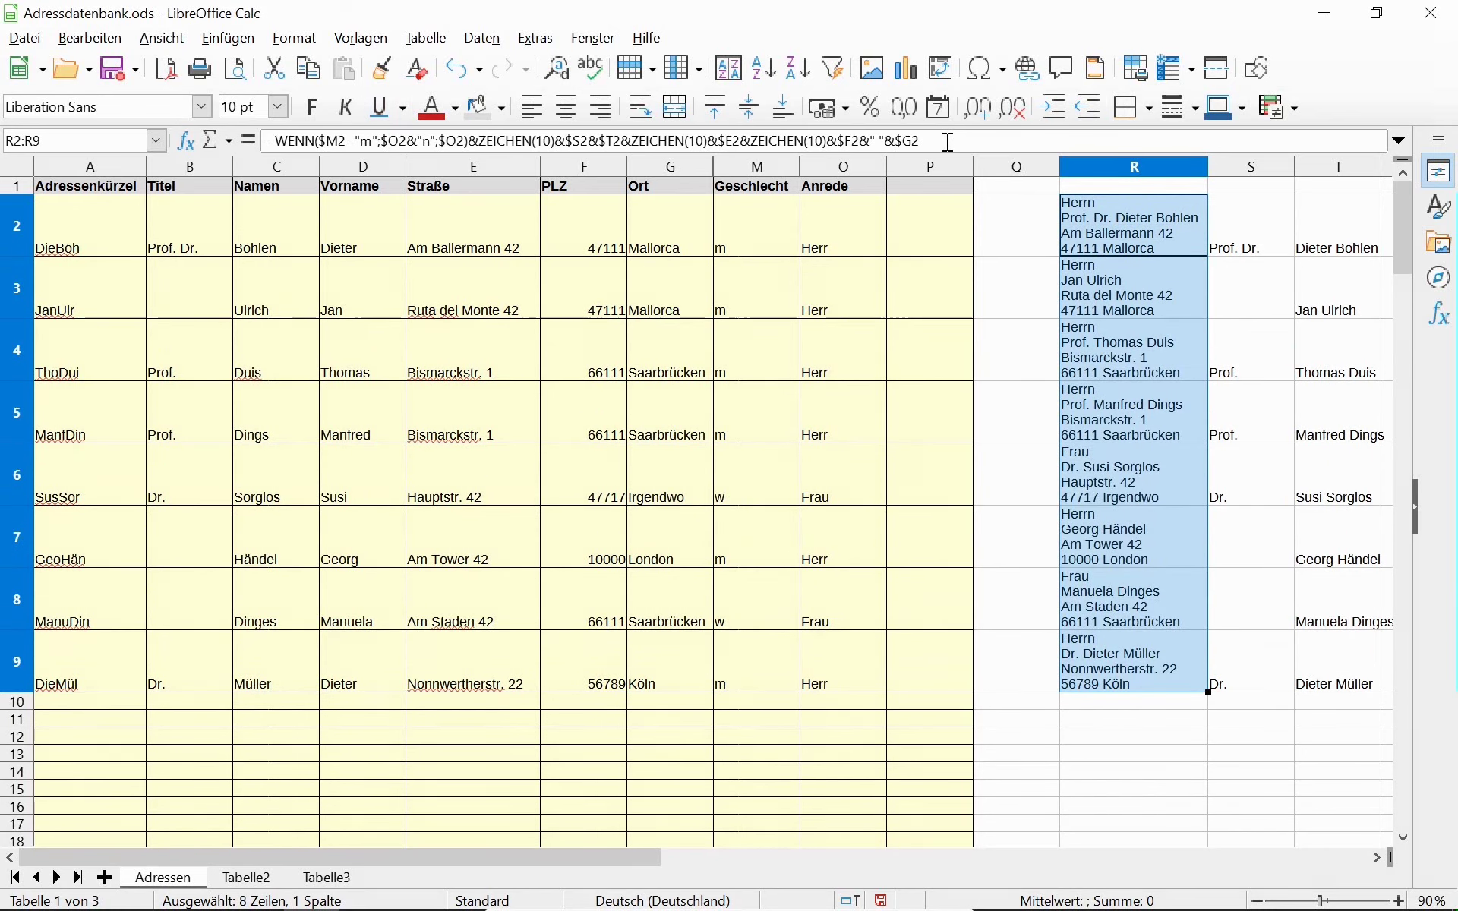
pyautogui.click(1104, 224)
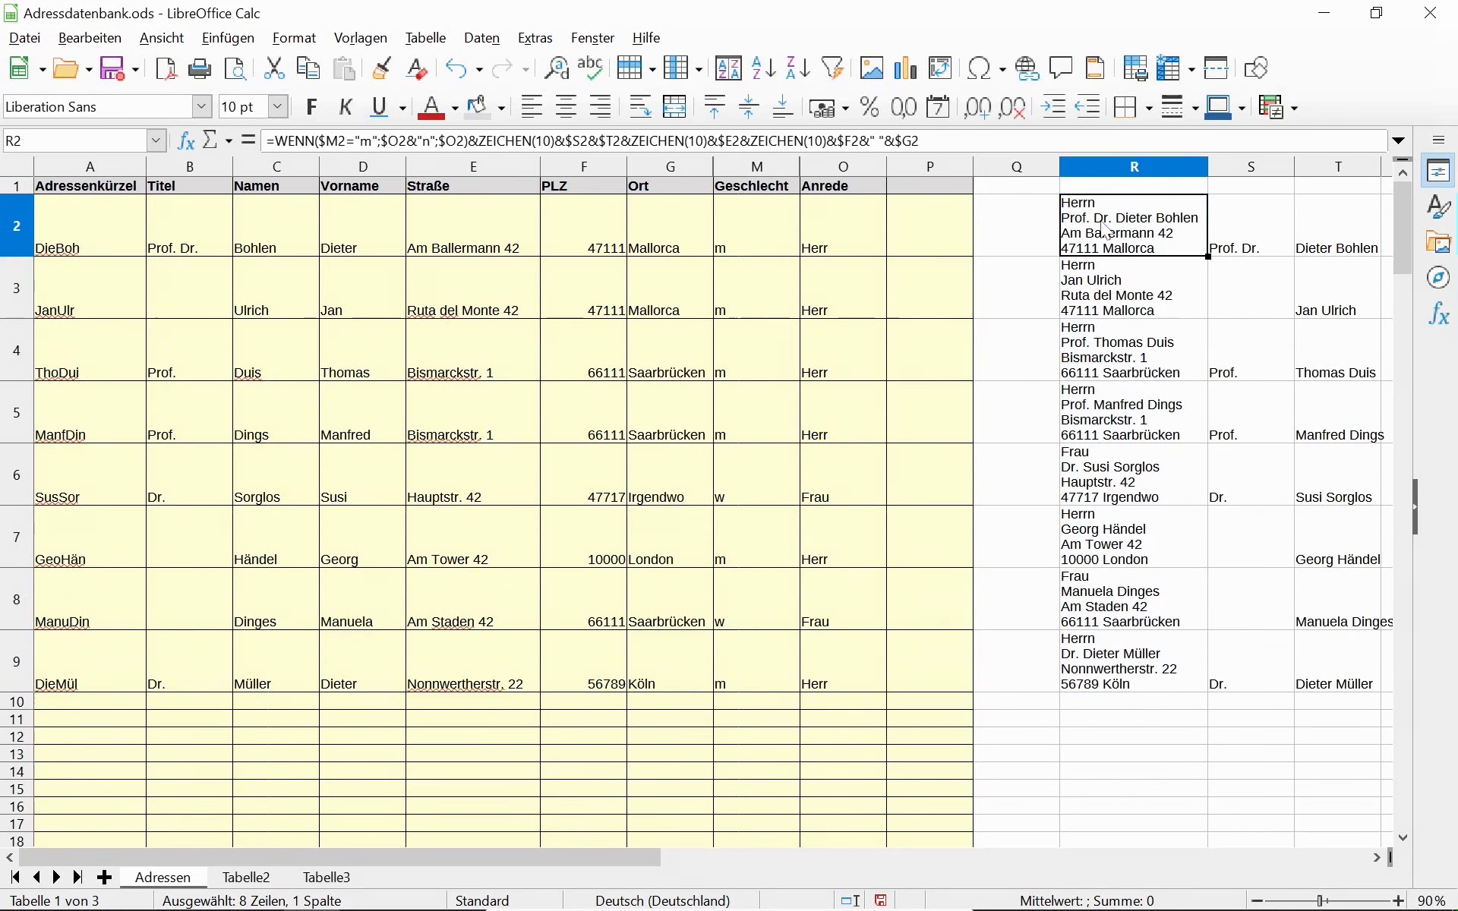
pyautogui.doubleClick(1109, 218)
pyautogui.click(1116, 310)
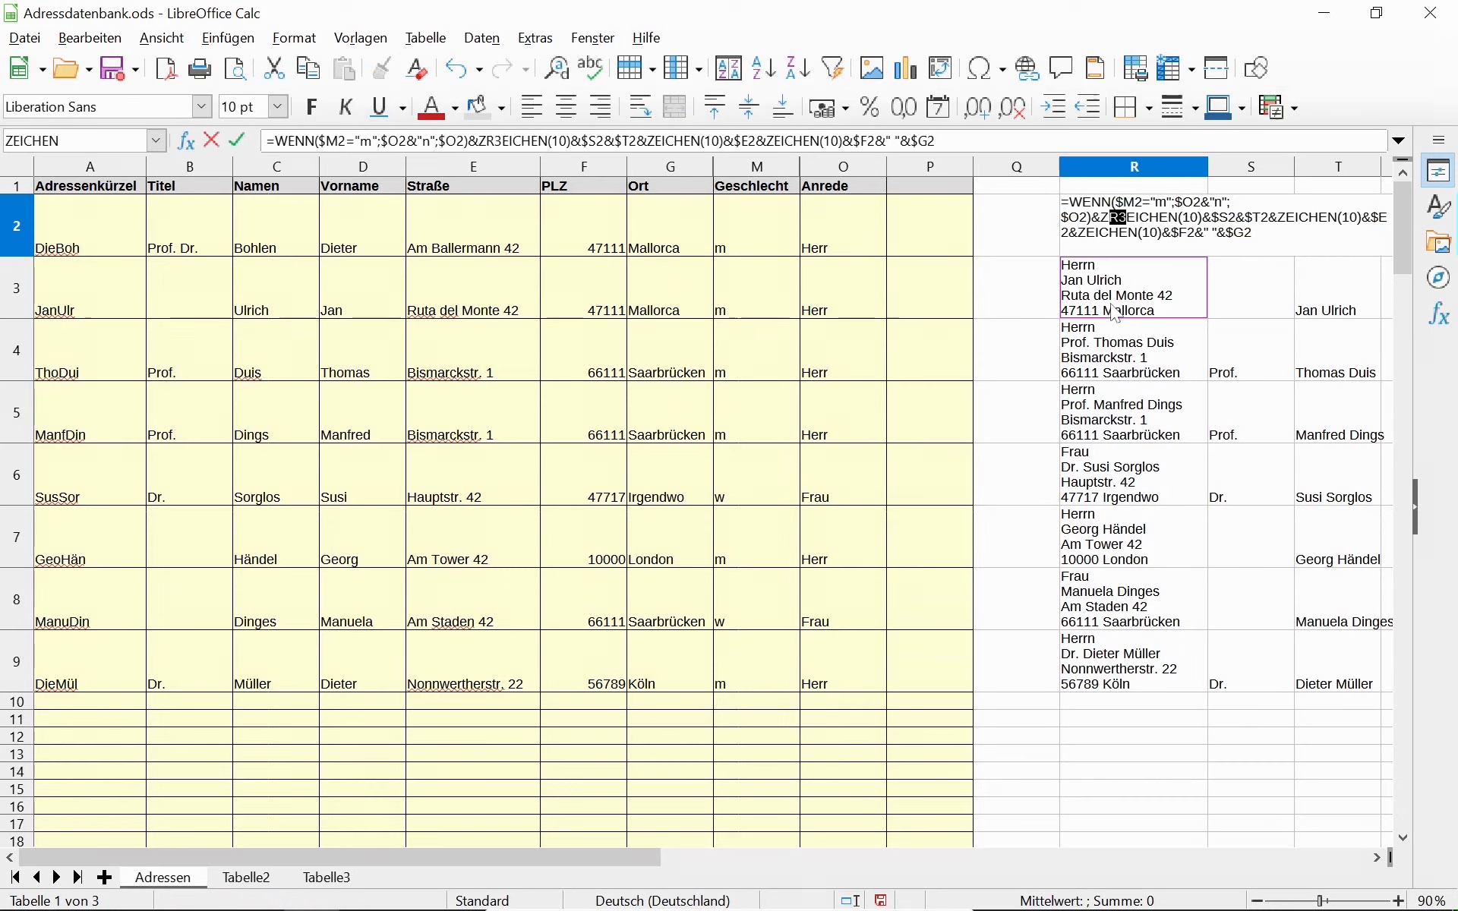
pyautogui.press('Escape')
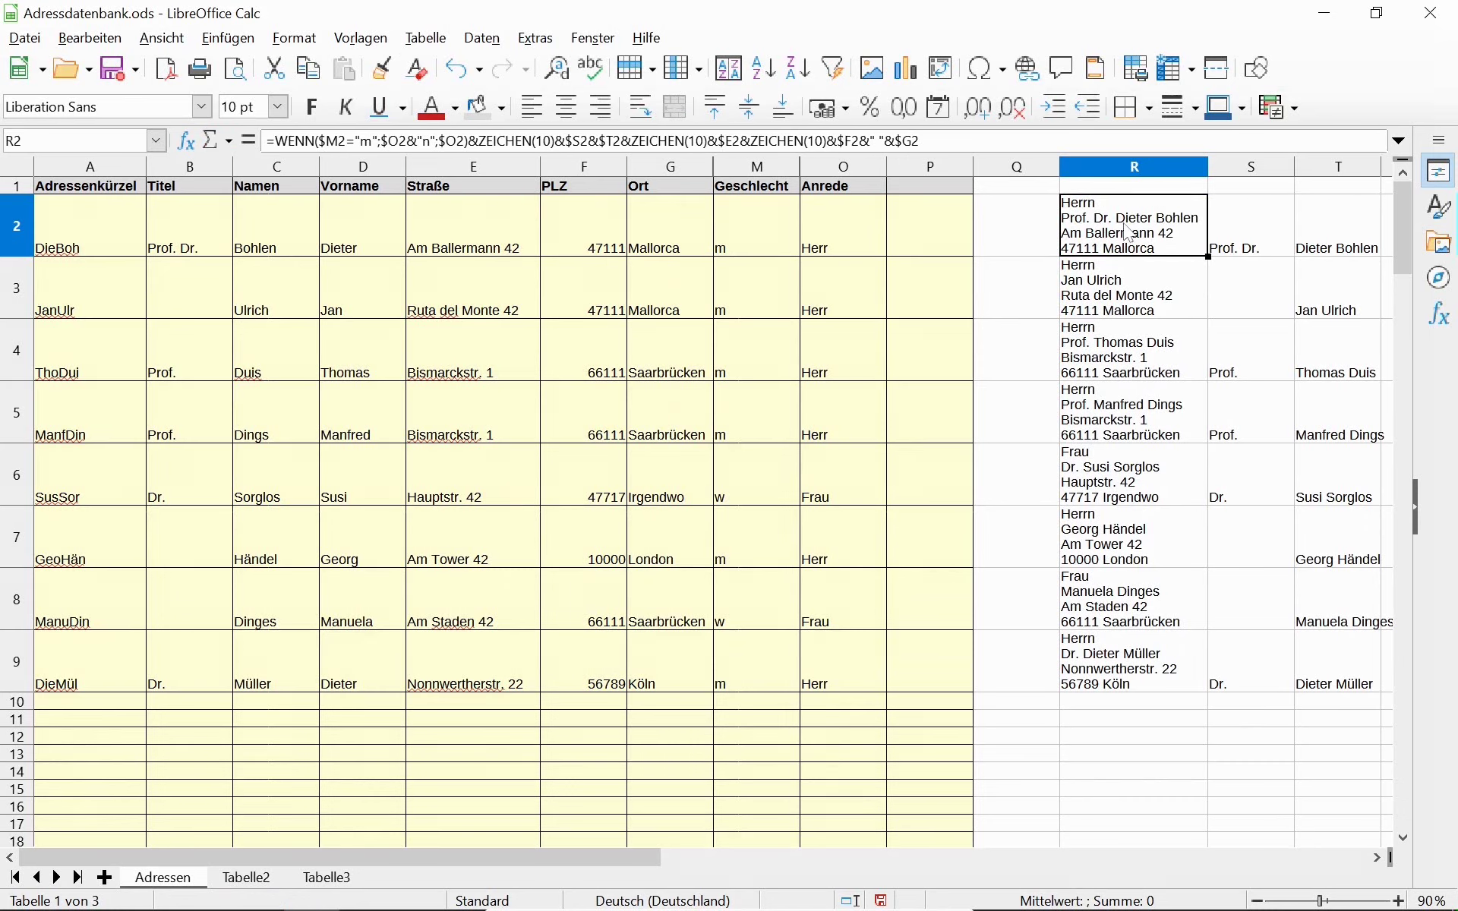
pyautogui.hotkey('alt', 'Tab')
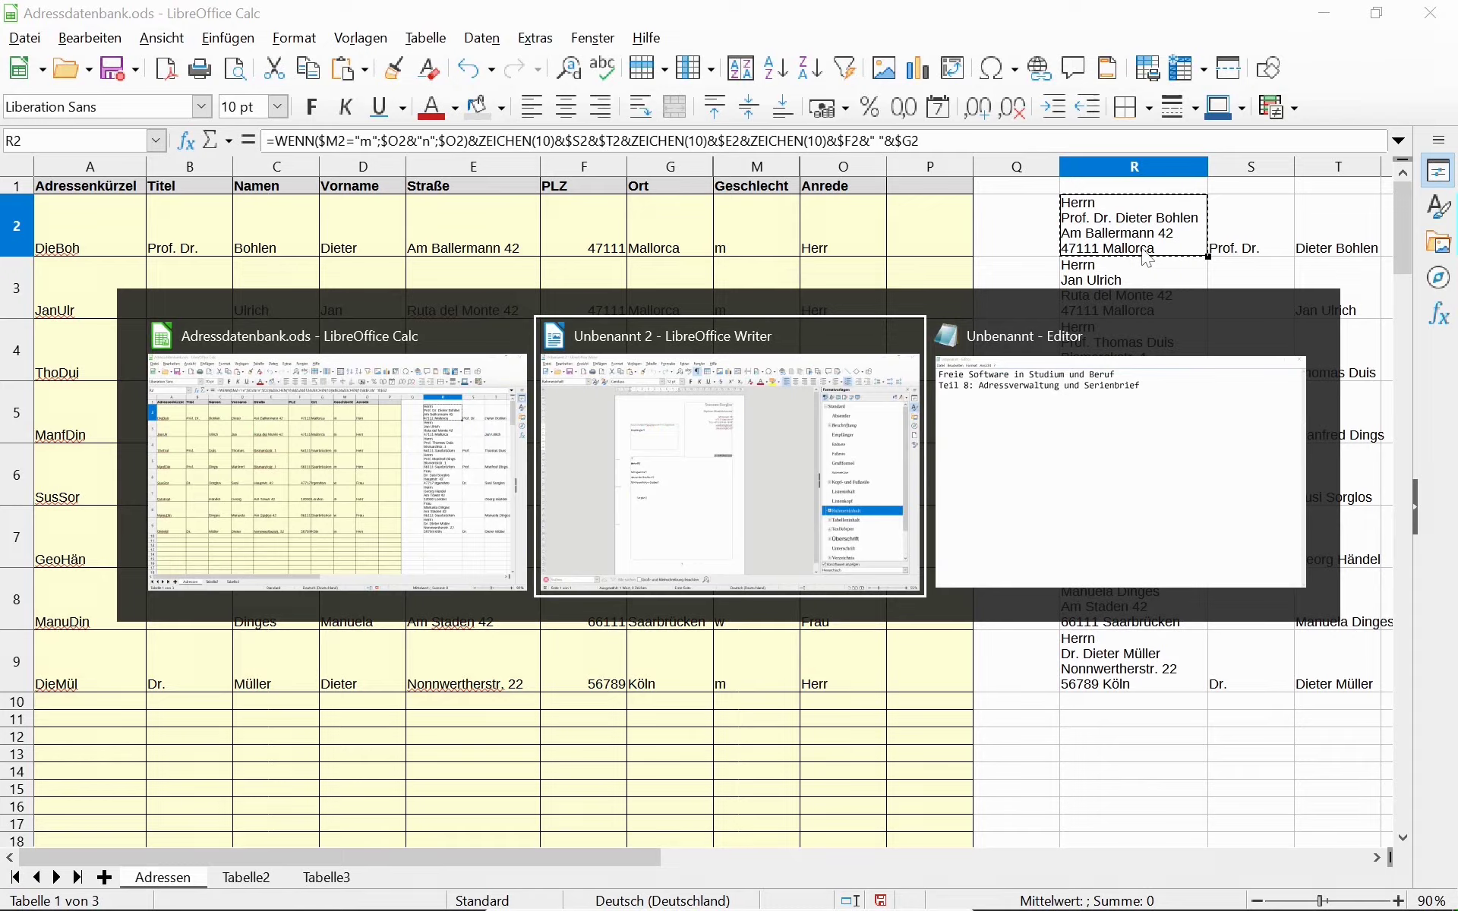
# Paste the copied address into the letter's recipient frame and remove the trailing empty line.
pyautogui.write('Herrn Prof. Dr. Dieter Bohlen Am Ballermann 42 47111 Mallorca')
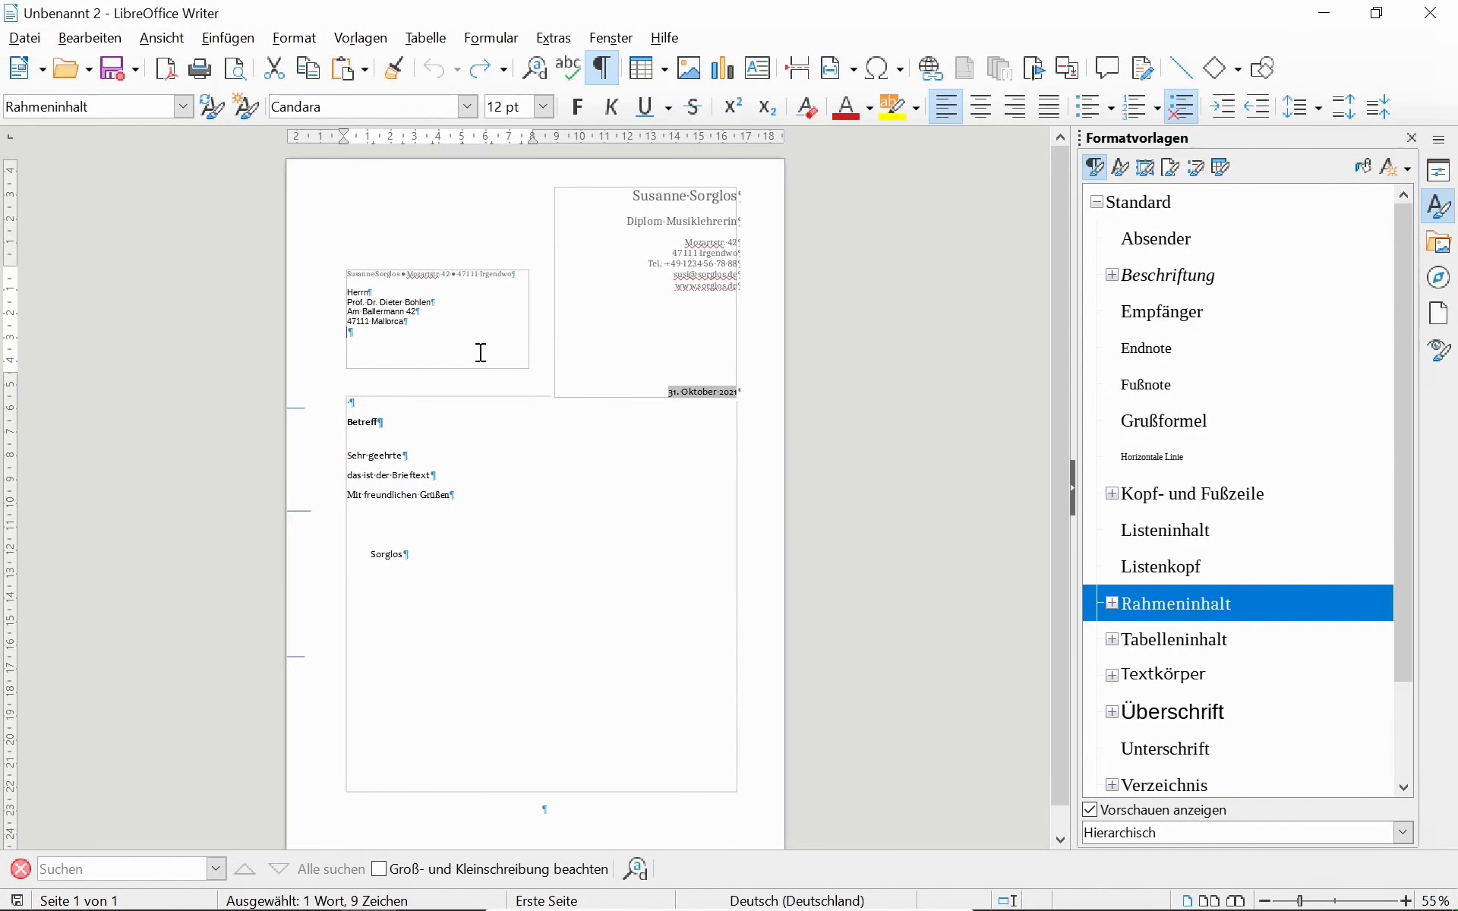
pyautogui.press('BackSpace')
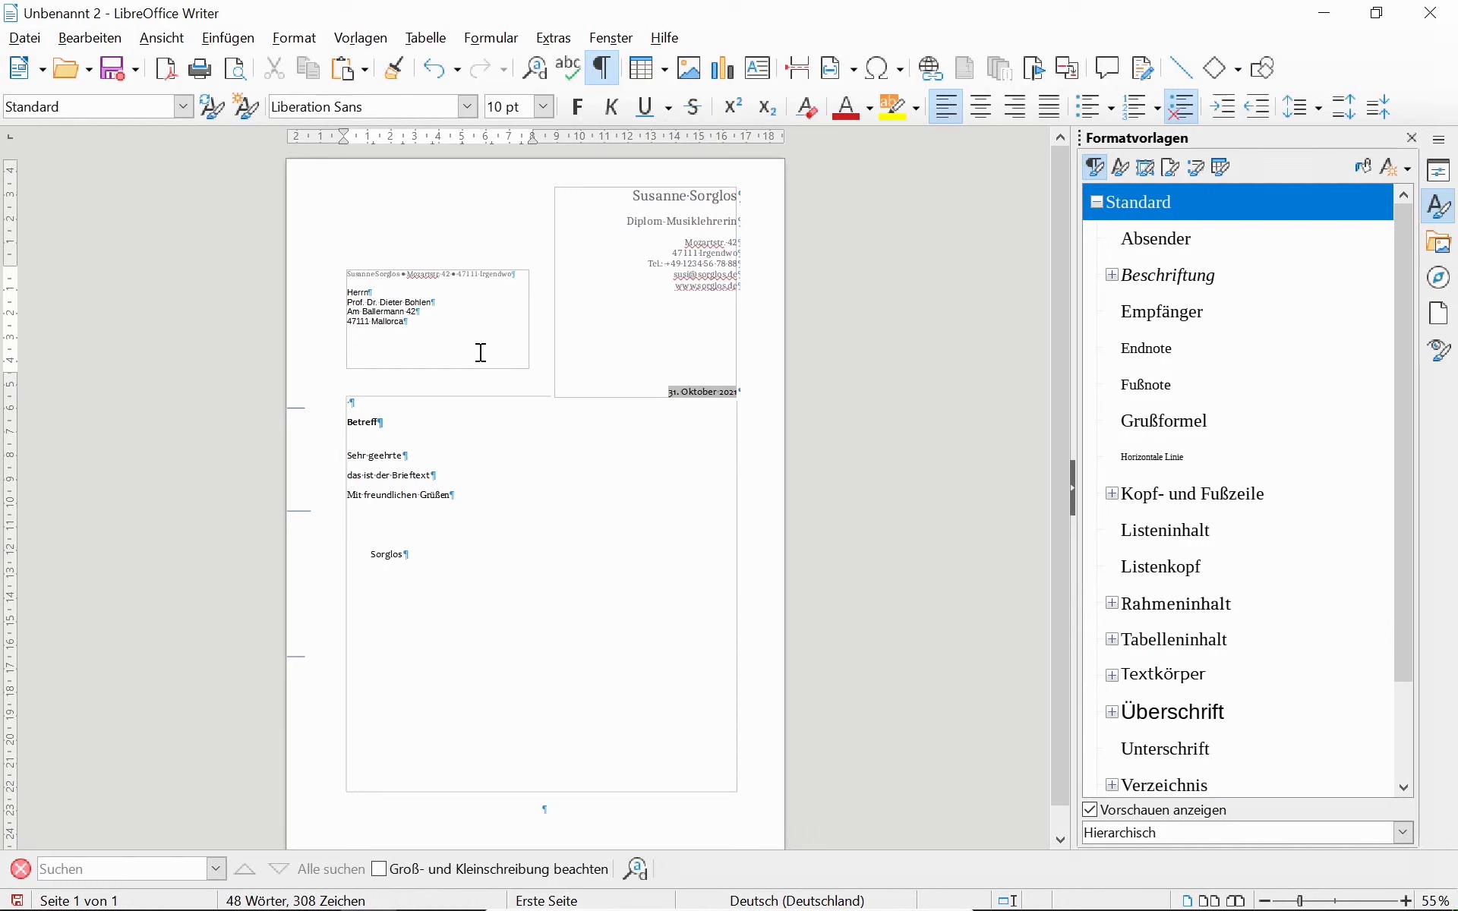
pyautogui.moveTo(505, 328)
pyautogui.hotkey('alt', 'Tab')
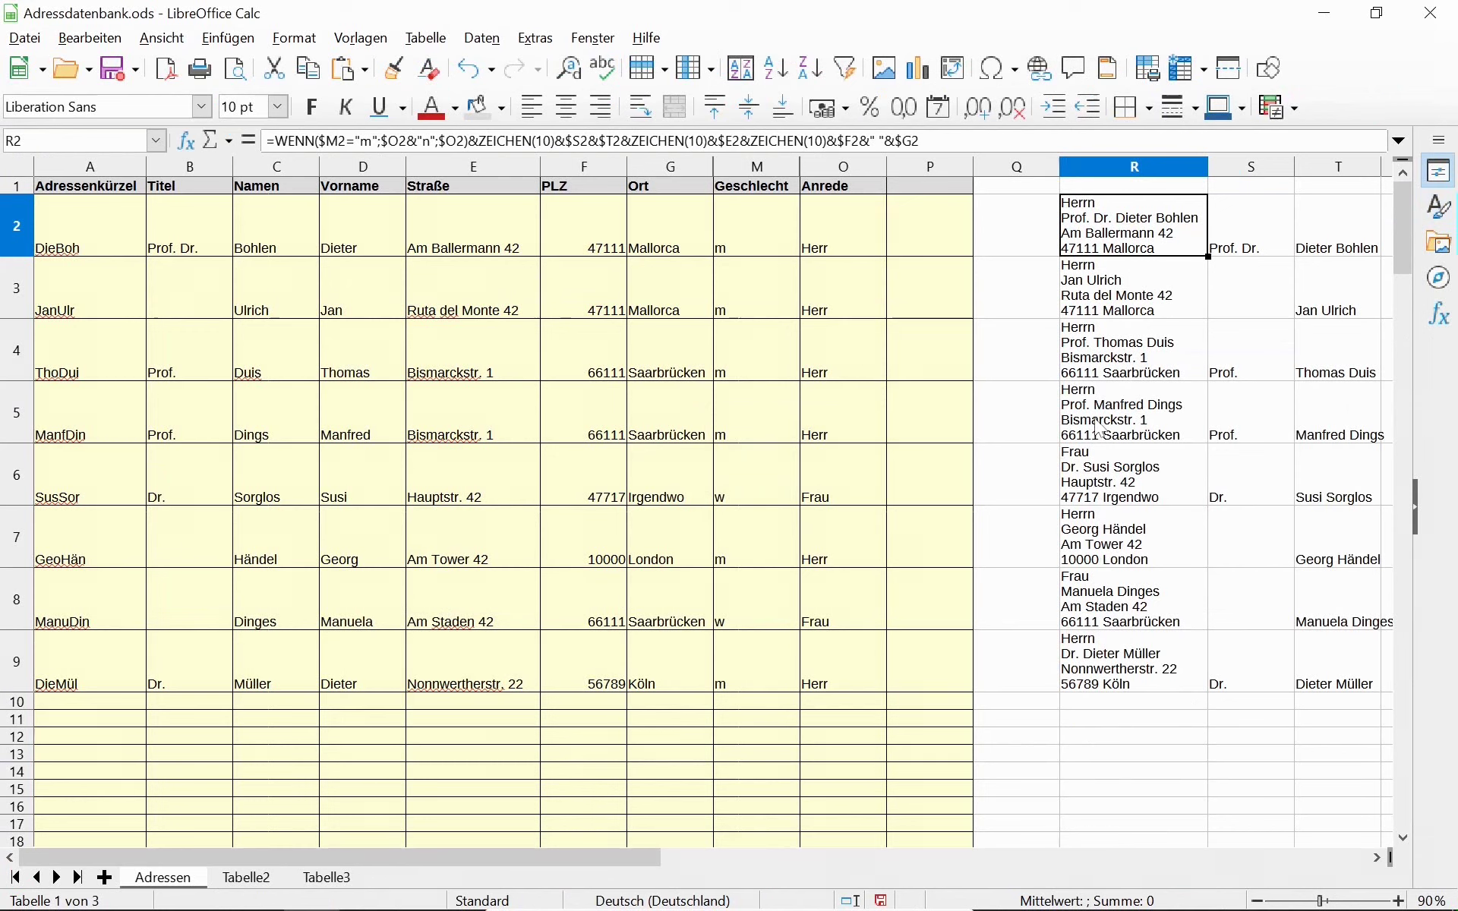
# Replace the frame's address with the next record's address, then clear the frame again.
pyautogui.hotkey('ctrl', 'c')
pyautogui.click(1089, 295)
pyautogui.hotkey('alt', 'Tab')
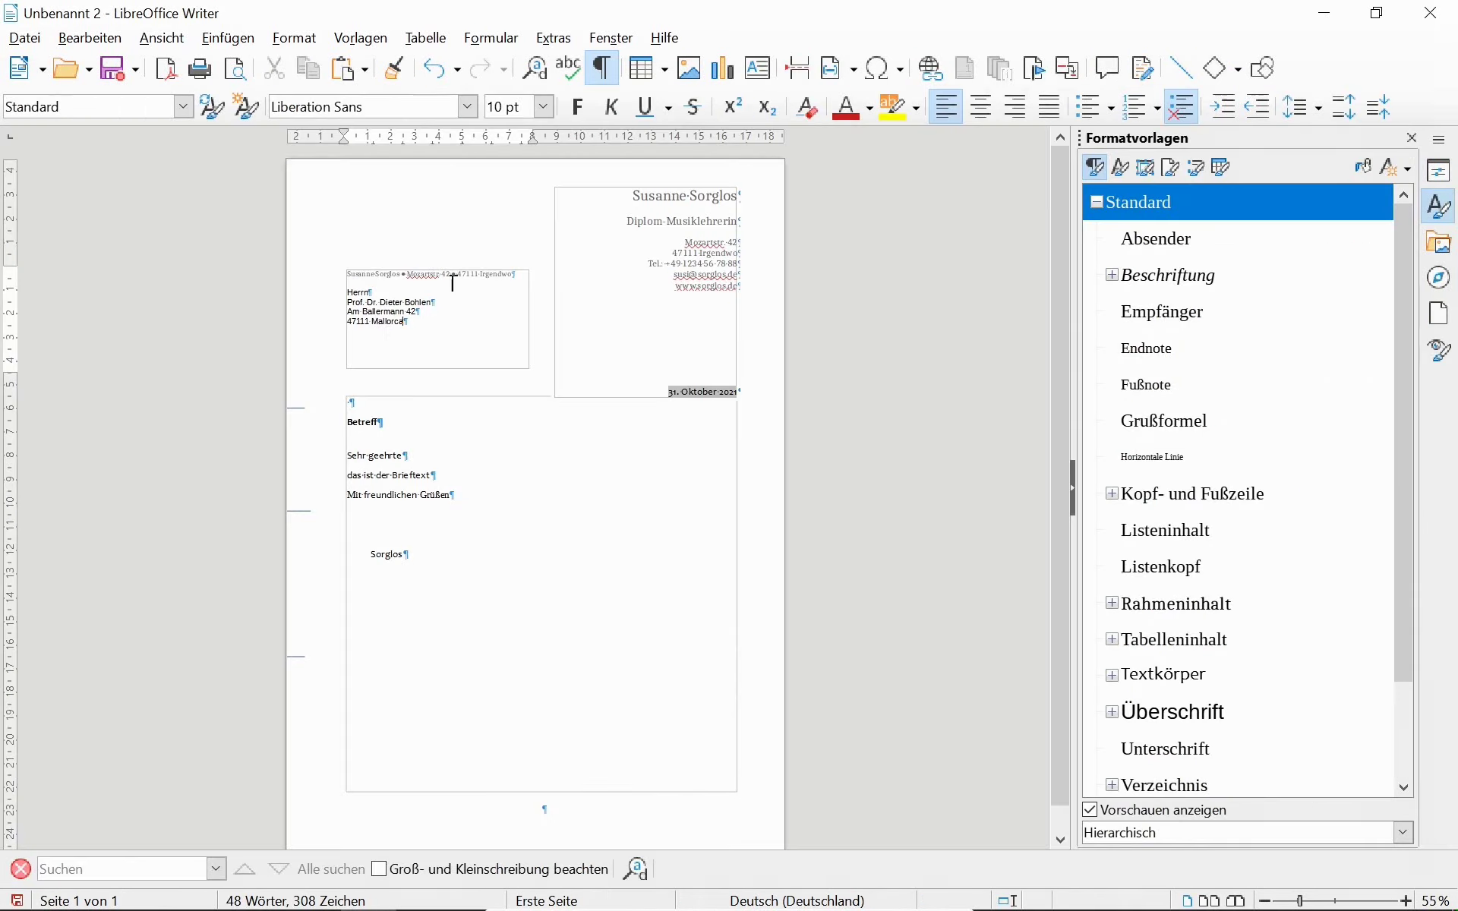
pyautogui.moveTo(417, 328); pyautogui.dragTo(357, 298)
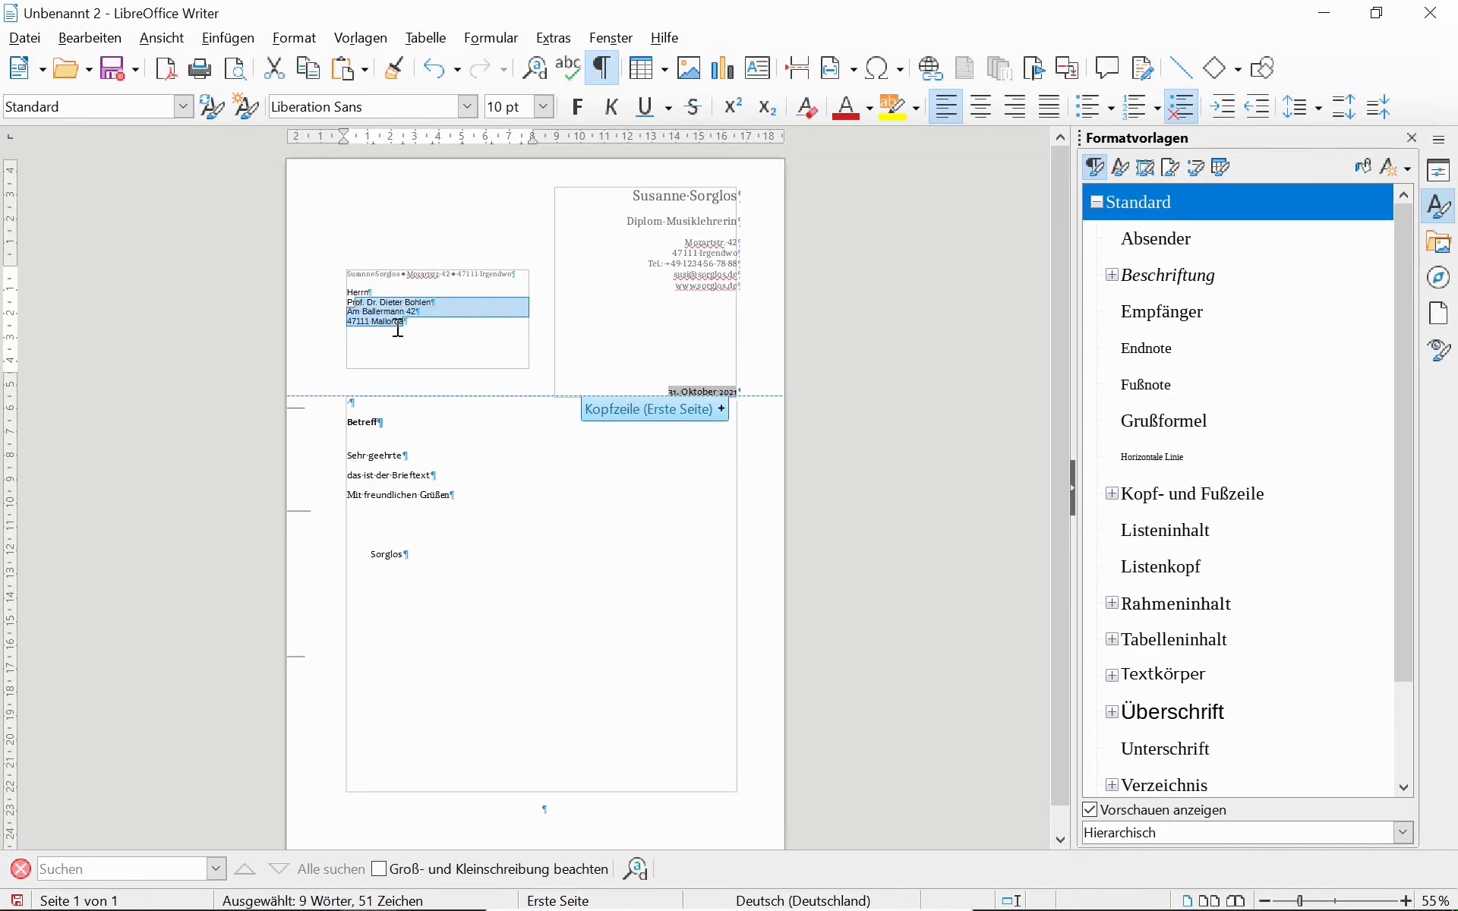
pyautogui.press('Delete')
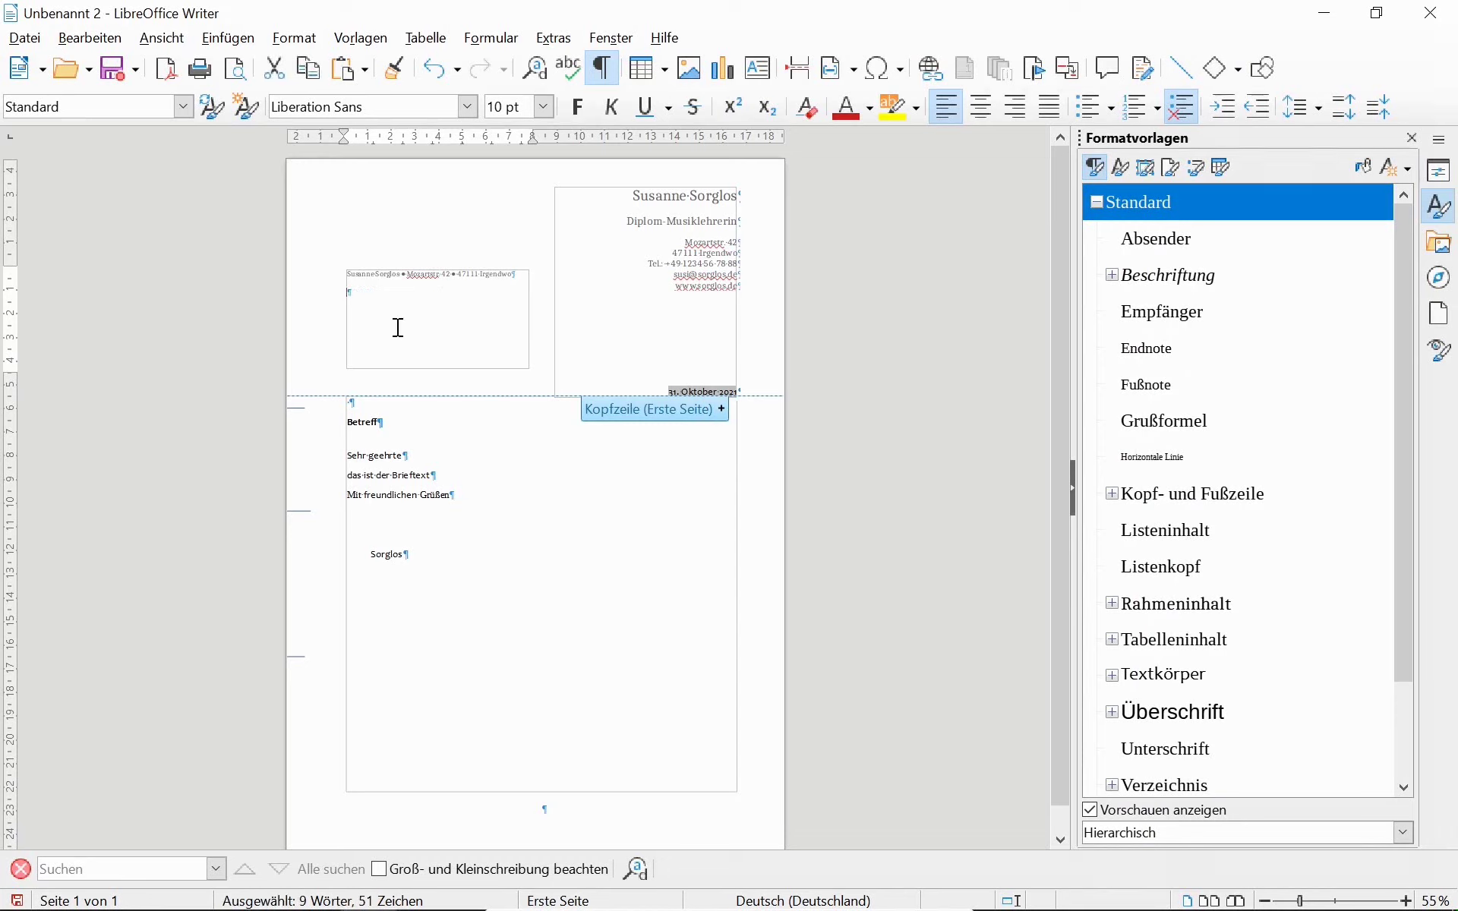
pyautogui.hotkey('ctrl', 'v')
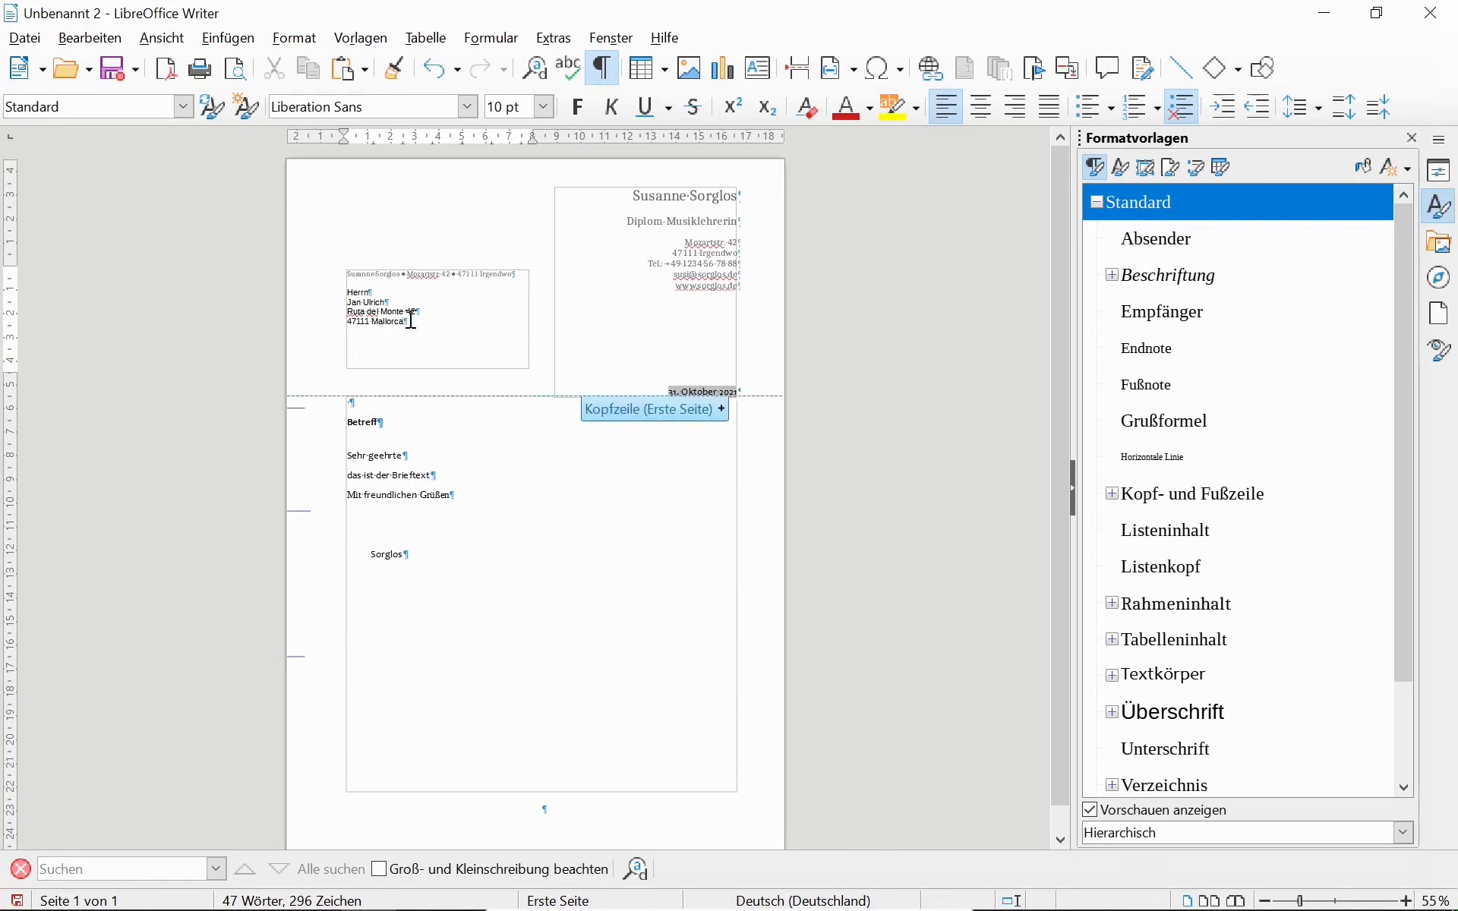
pyautogui.moveTo(411, 319); pyautogui.dragTo(381, 292)
pyautogui.press('BackSpace')
pyautogui.press('BackSpace')
pyautogui.press('BackSpace')
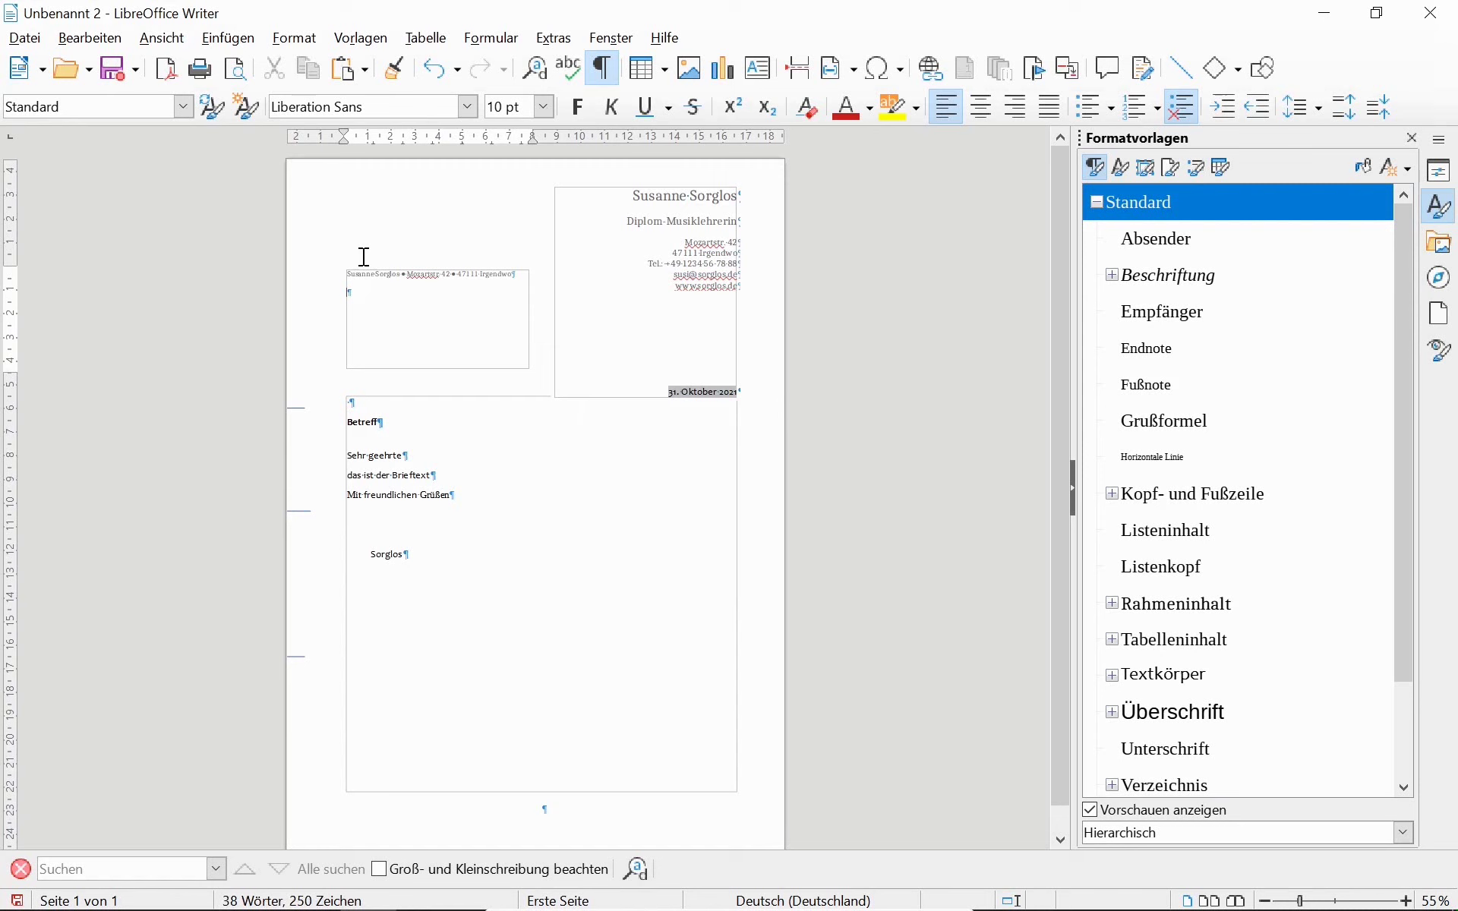
pyautogui.hotkey('alt', 'Tab')
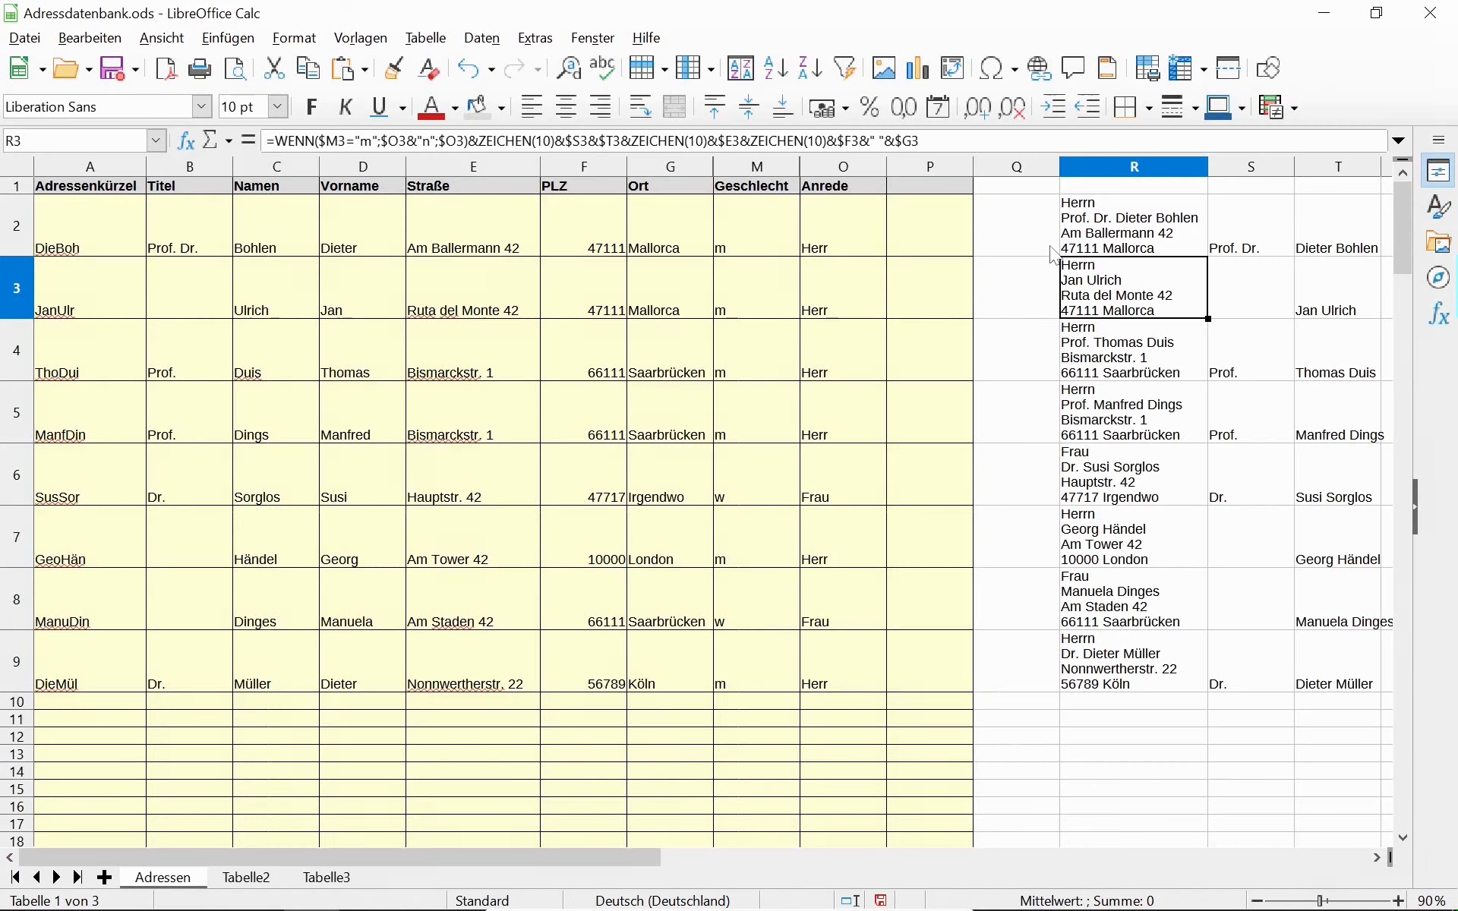
# Copy the letter-address formula from R2 into P2.
pyautogui.click(1087, 228)
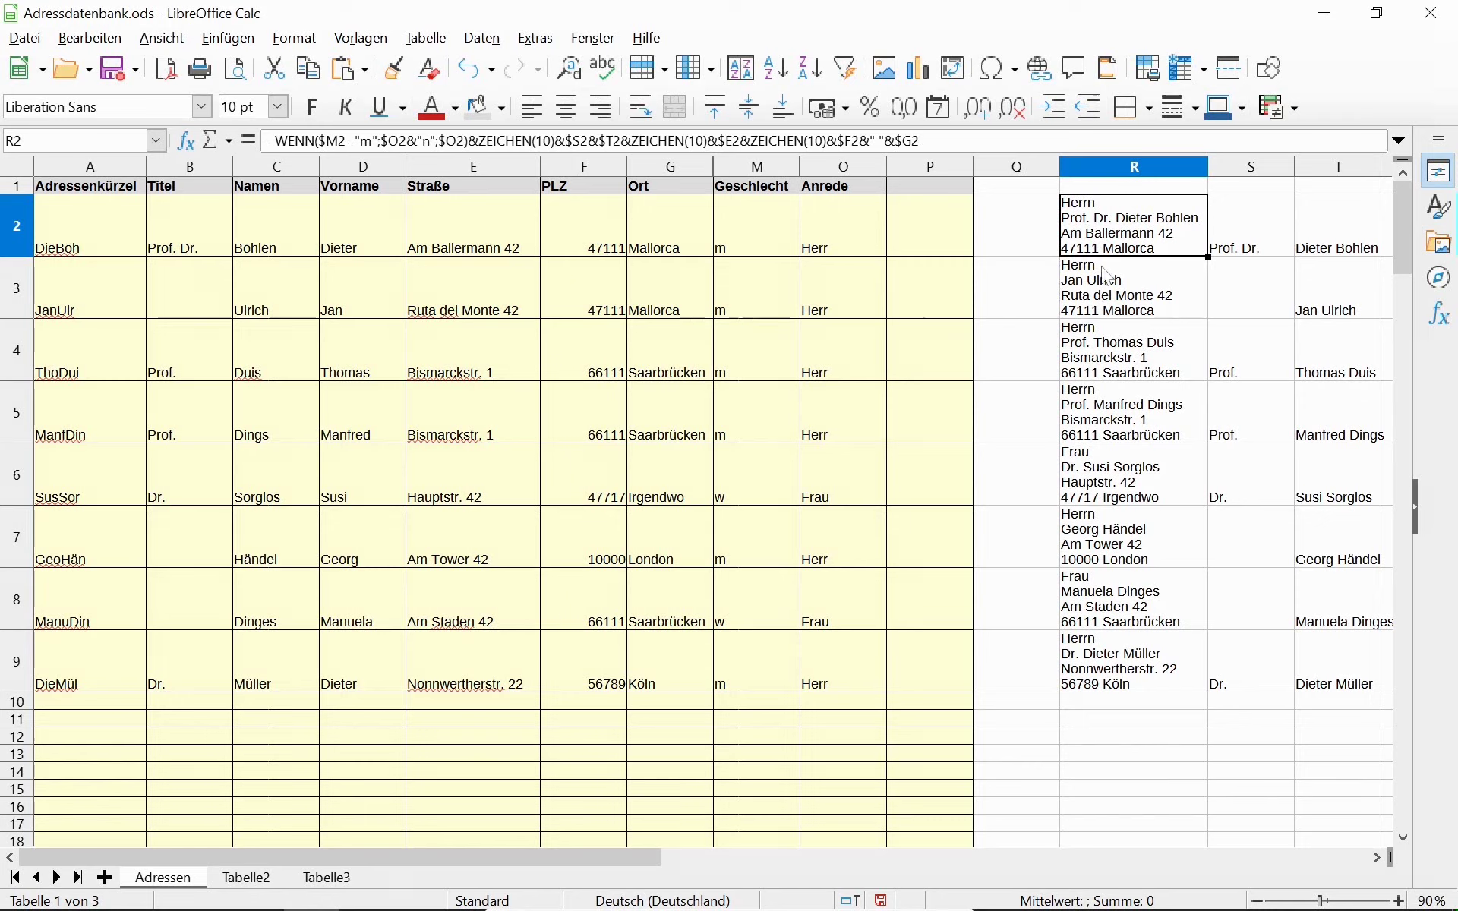
pyautogui.moveTo(1137, 248); pyautogui.dragTo(1120, 672)
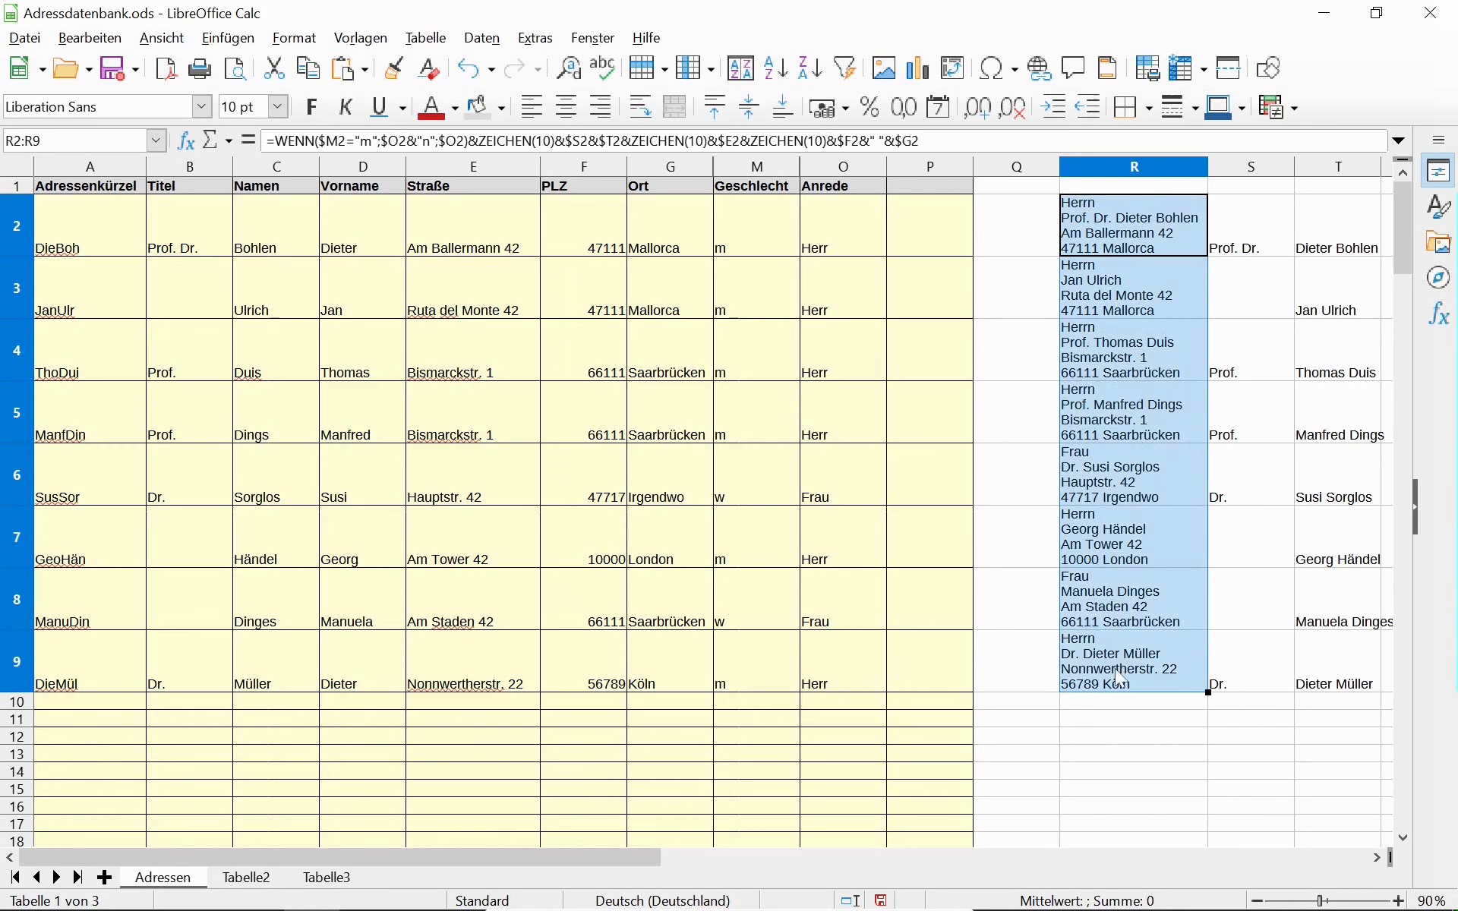
pyautogui.click(1137, 230)
pyautogui.hotkey('ctrl', 'c')
pyautogui.click(935, 224)
pyautogui.hotkey('ctrl', 'v')
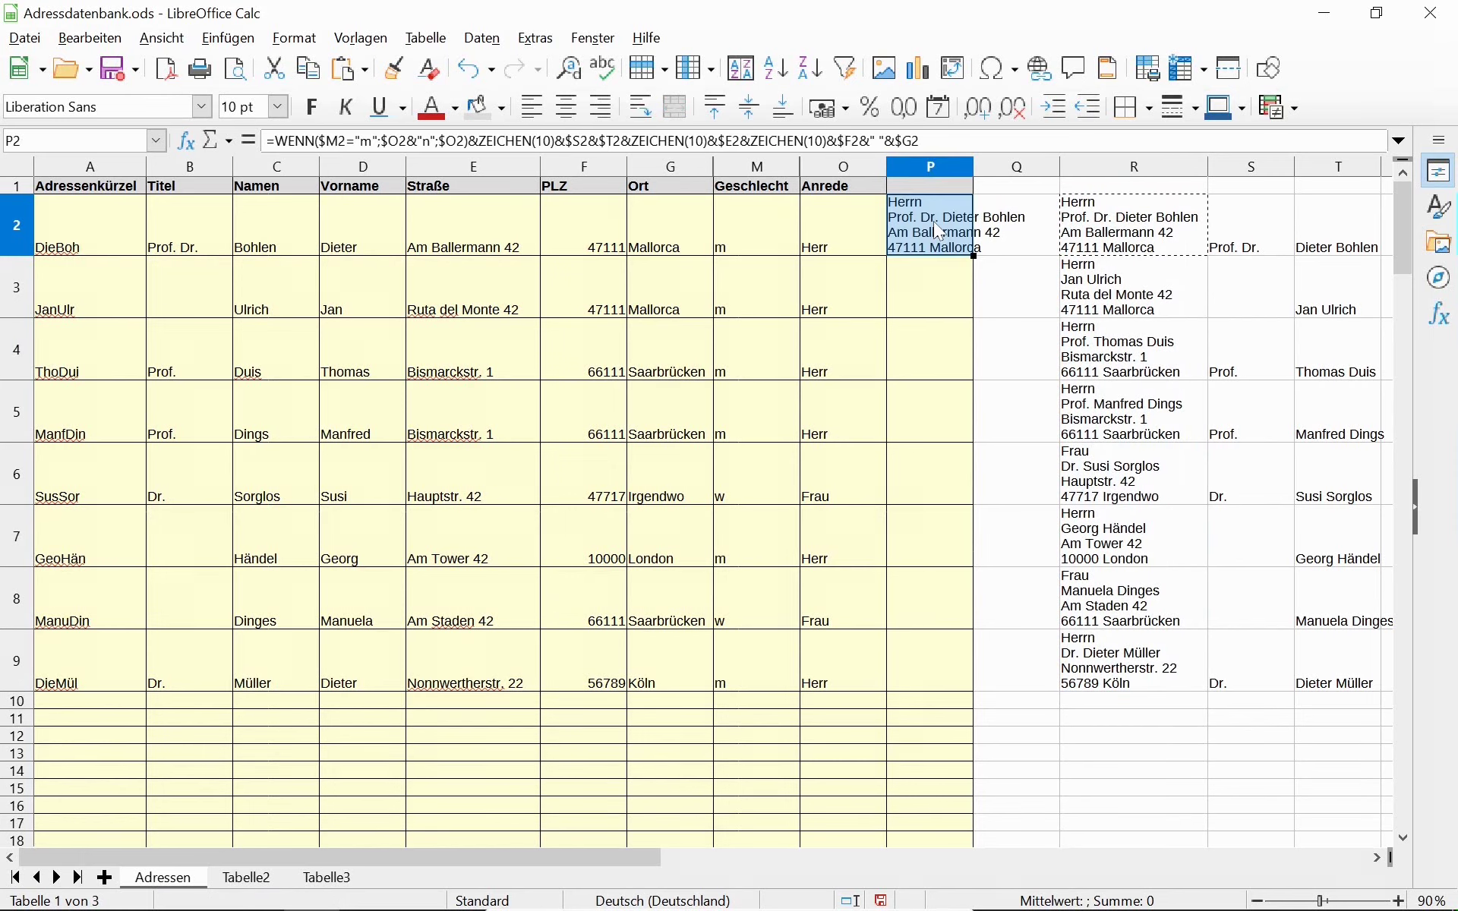
# Widen column P and fill the address formula down from P2 to P9.
pyautogui.moveTo(972, 162); pyautogui.dragTo(1022, 162)
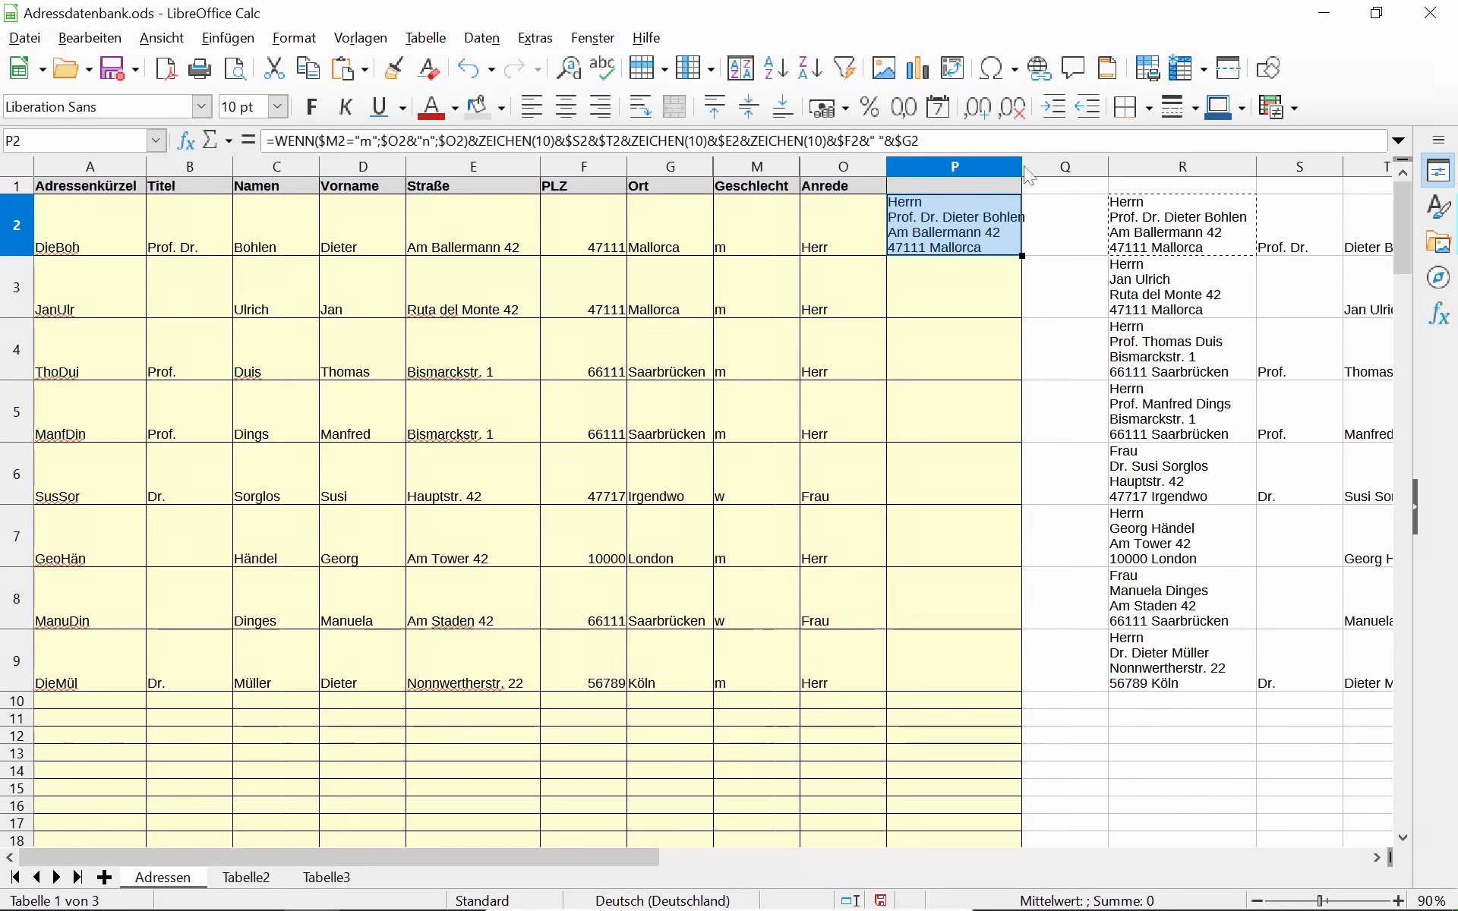
pyautogui.moveTo(1023, 166); pyautogui.dragTo(1036, 166)
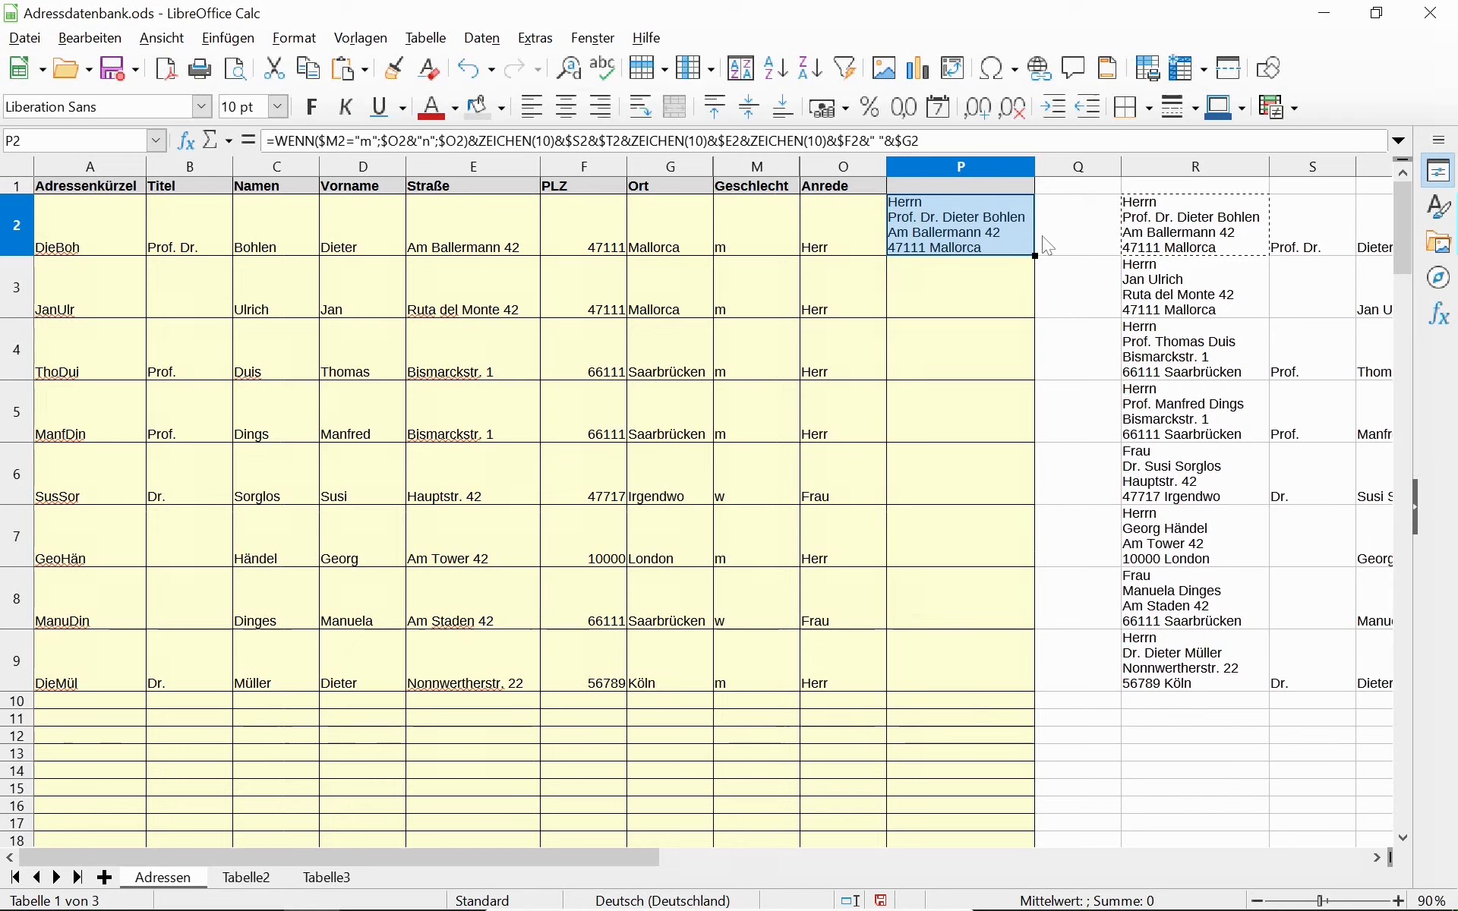
pyautogui.moveTo(1034, 259); pyautogui.dragTo(1033, 671)
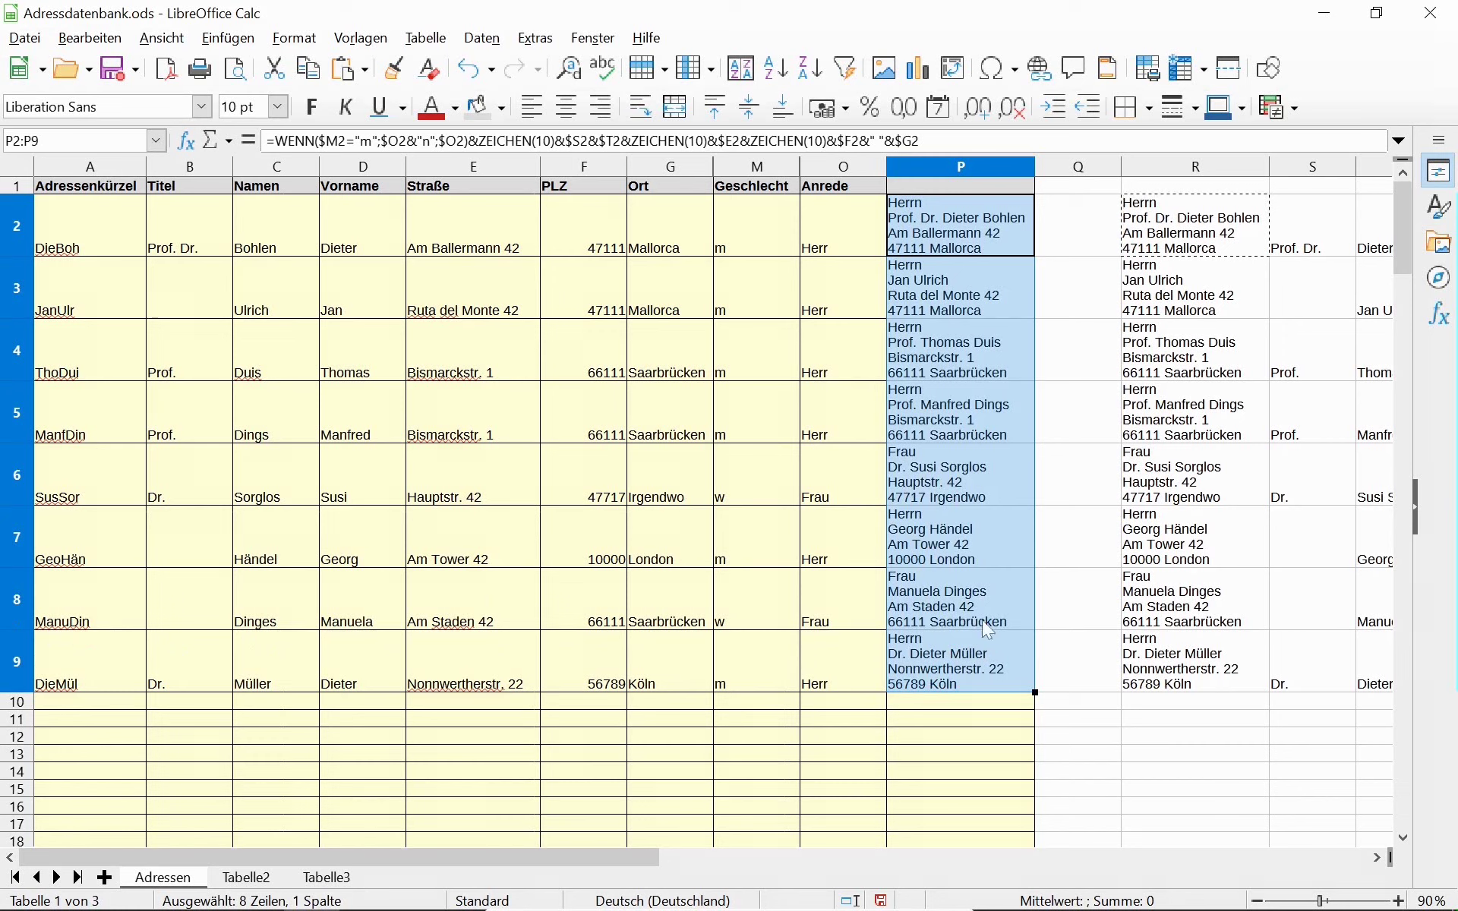
pyautogui.click(966, 663)
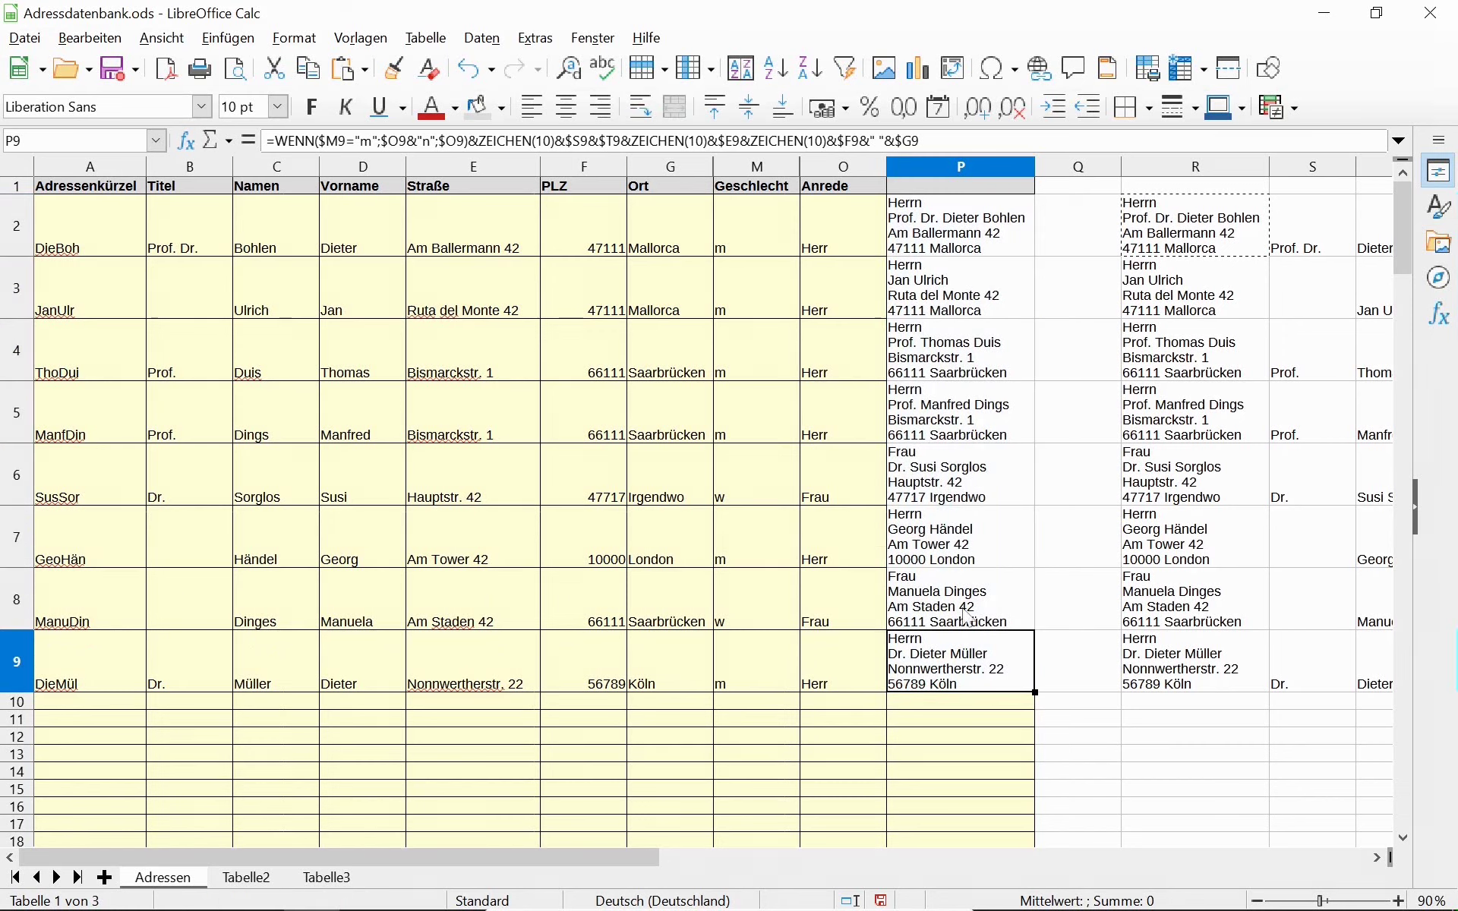
pyautogui.press('Up')
pyautogui.press('Up')
pyautogui.press('Up')
pyautogui.press('Up')
pyautogui.press('Up')
pyautogui.press('Up')
pyautogui.press('Up')
pyautogui.press('Up')
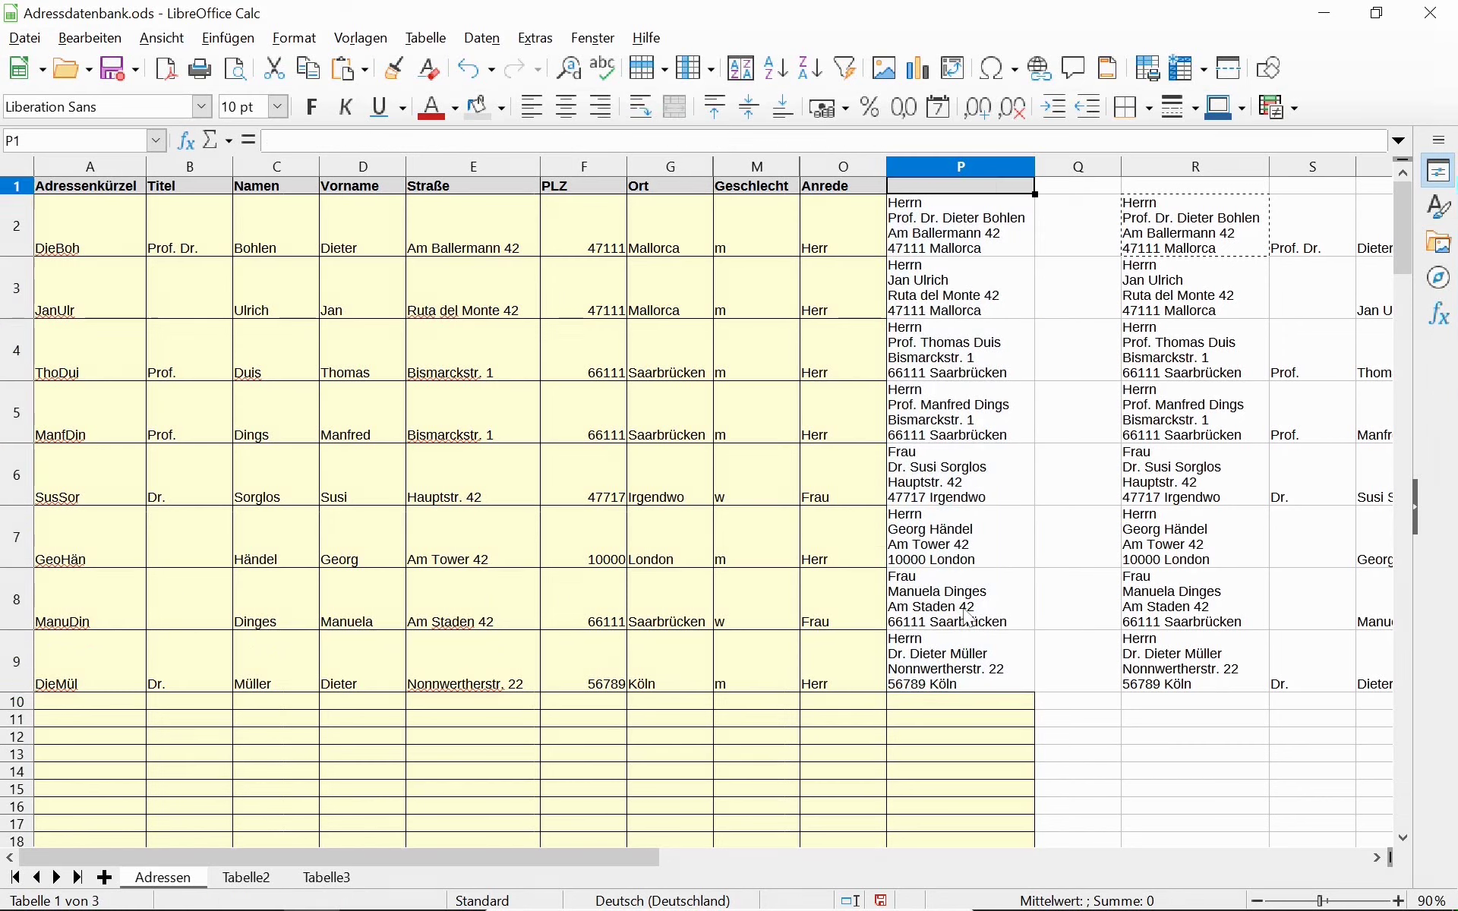
# Copy the address formula in R2 to the clipboard again and return to P2.
pyautogui.press('Down')
pyautogui.press('Right')
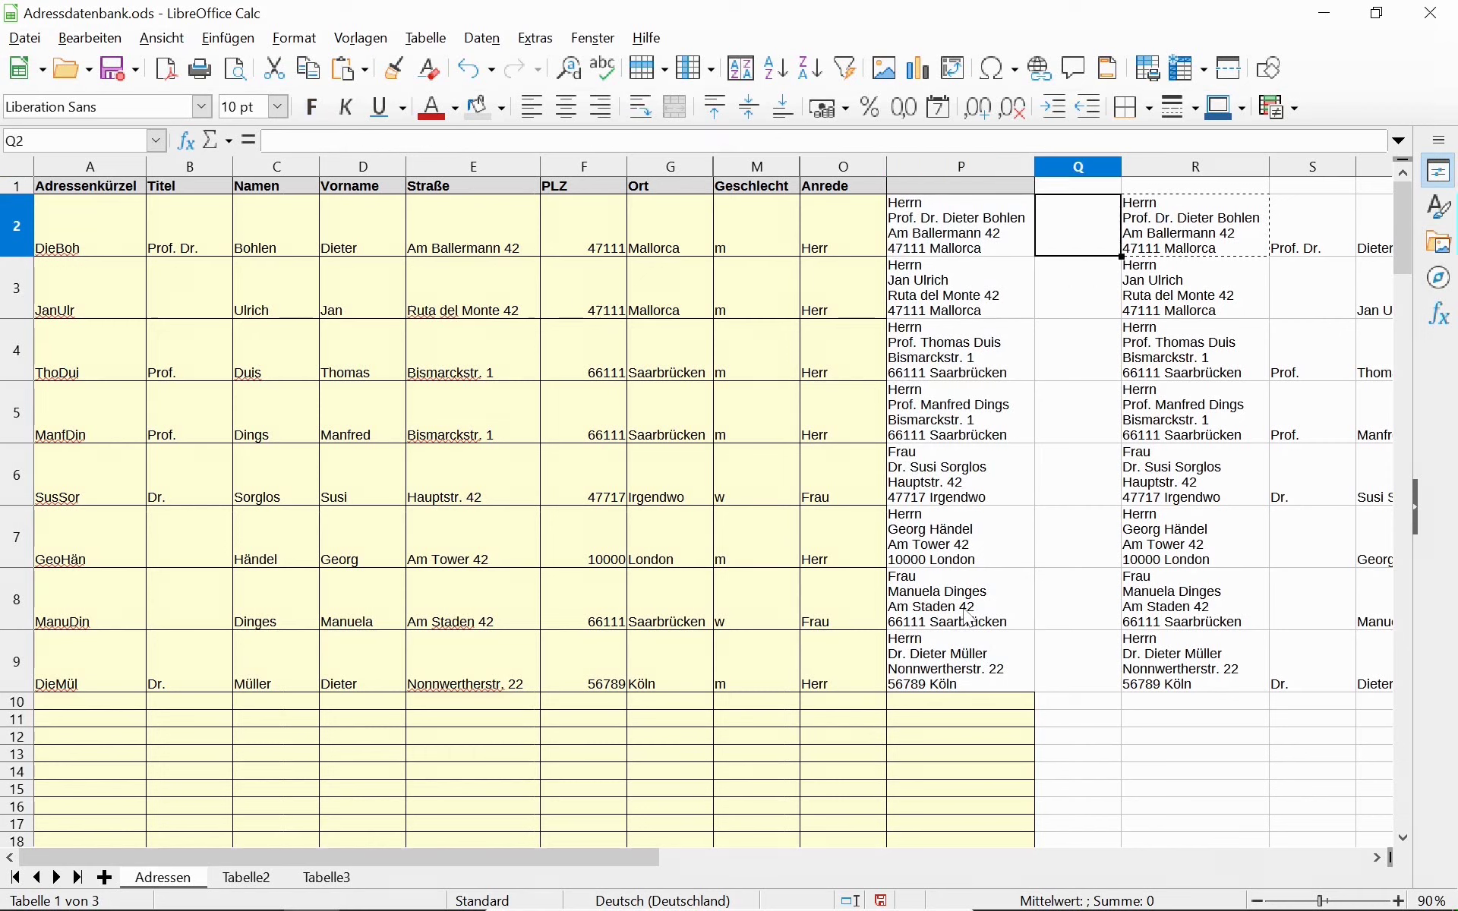
pyautogui.press('Right')
pyautogui.hotkey('ctrl', 'c')
pyautogui.press('Left')
pyautogui.press('Left')
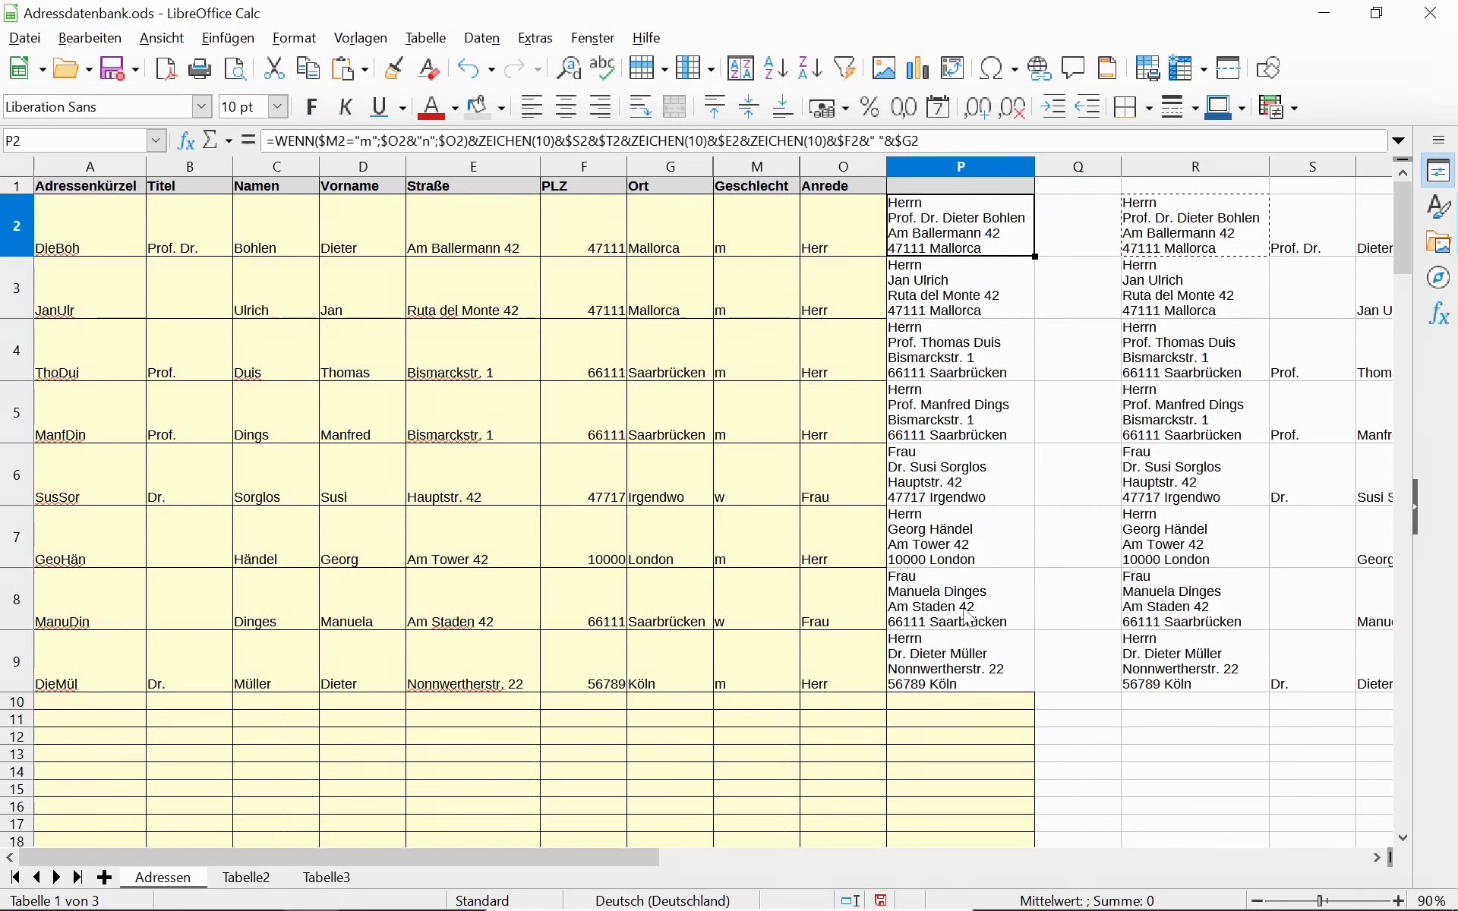
# Clone the Anrede formatting from O1:O9 onto P1:P9.
pyautogui.click(949, 191)
pyautogui.click(881, 227)
pyautogui.moveTo(843, 186); pyautogui.dragTo(847, 666)
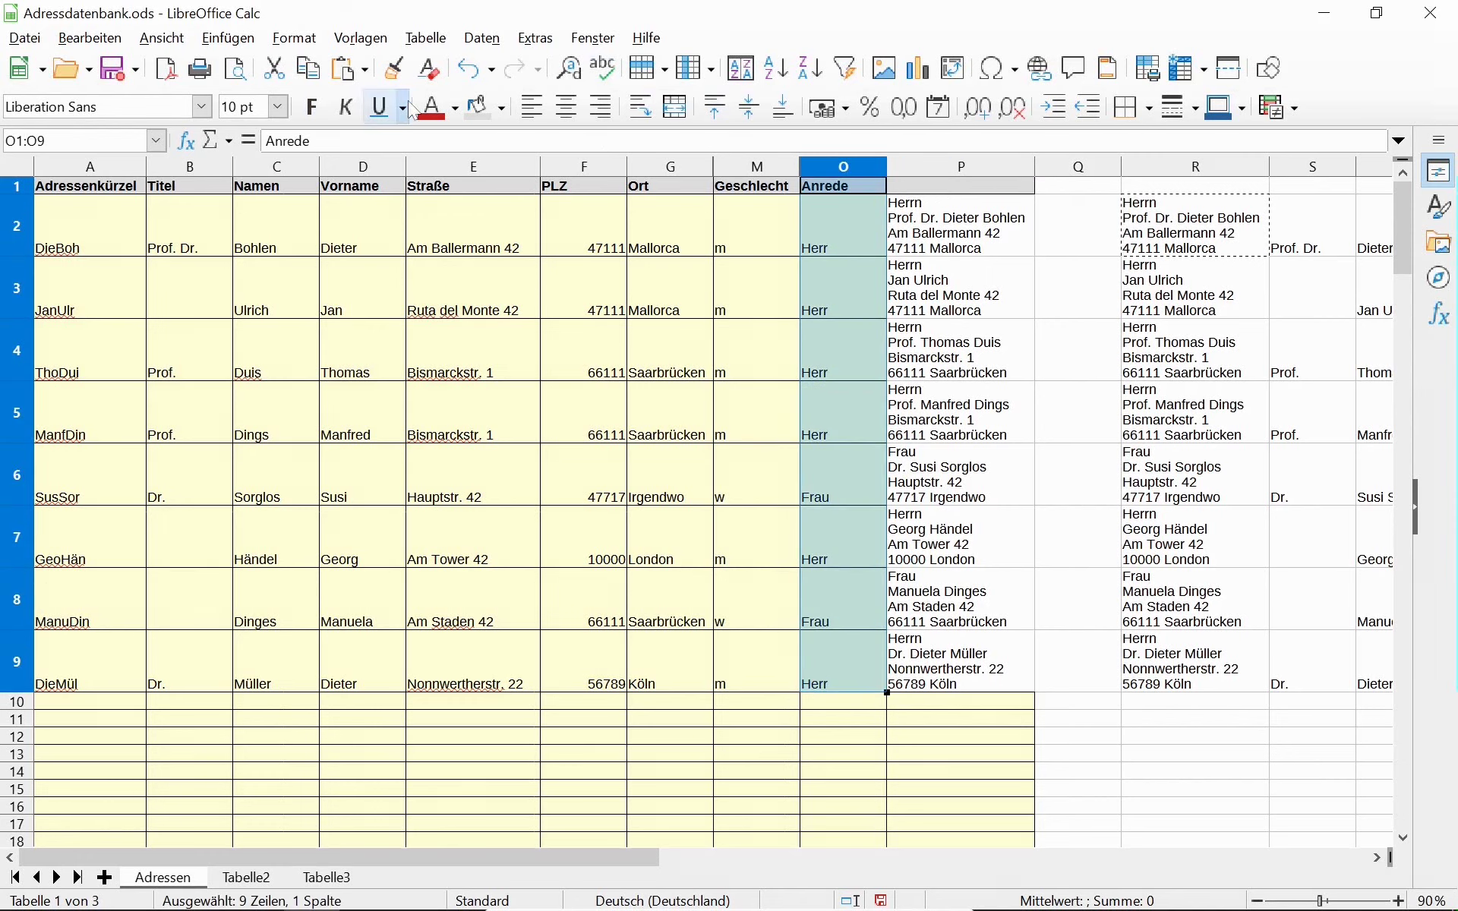
pyautogui.click(394, 68)
pyautogui.moveTo(940, 188); pyautogui.dragTo(964, 658)
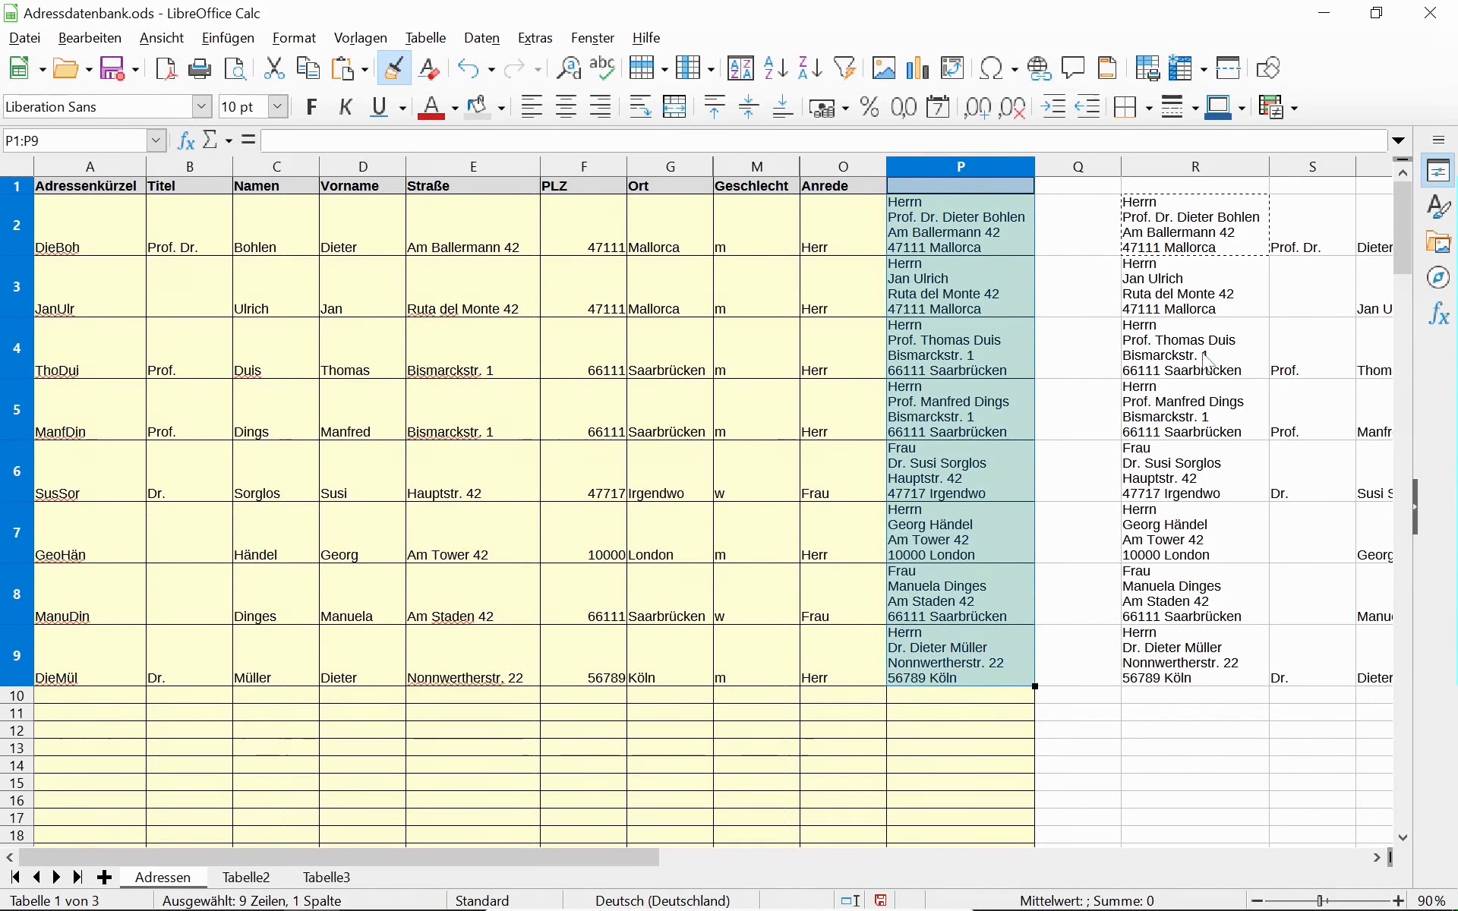
# Delete the duplicate address column R.
pyautogui.click(1165, 171)
pyautogui.rightClick(1165, 171)
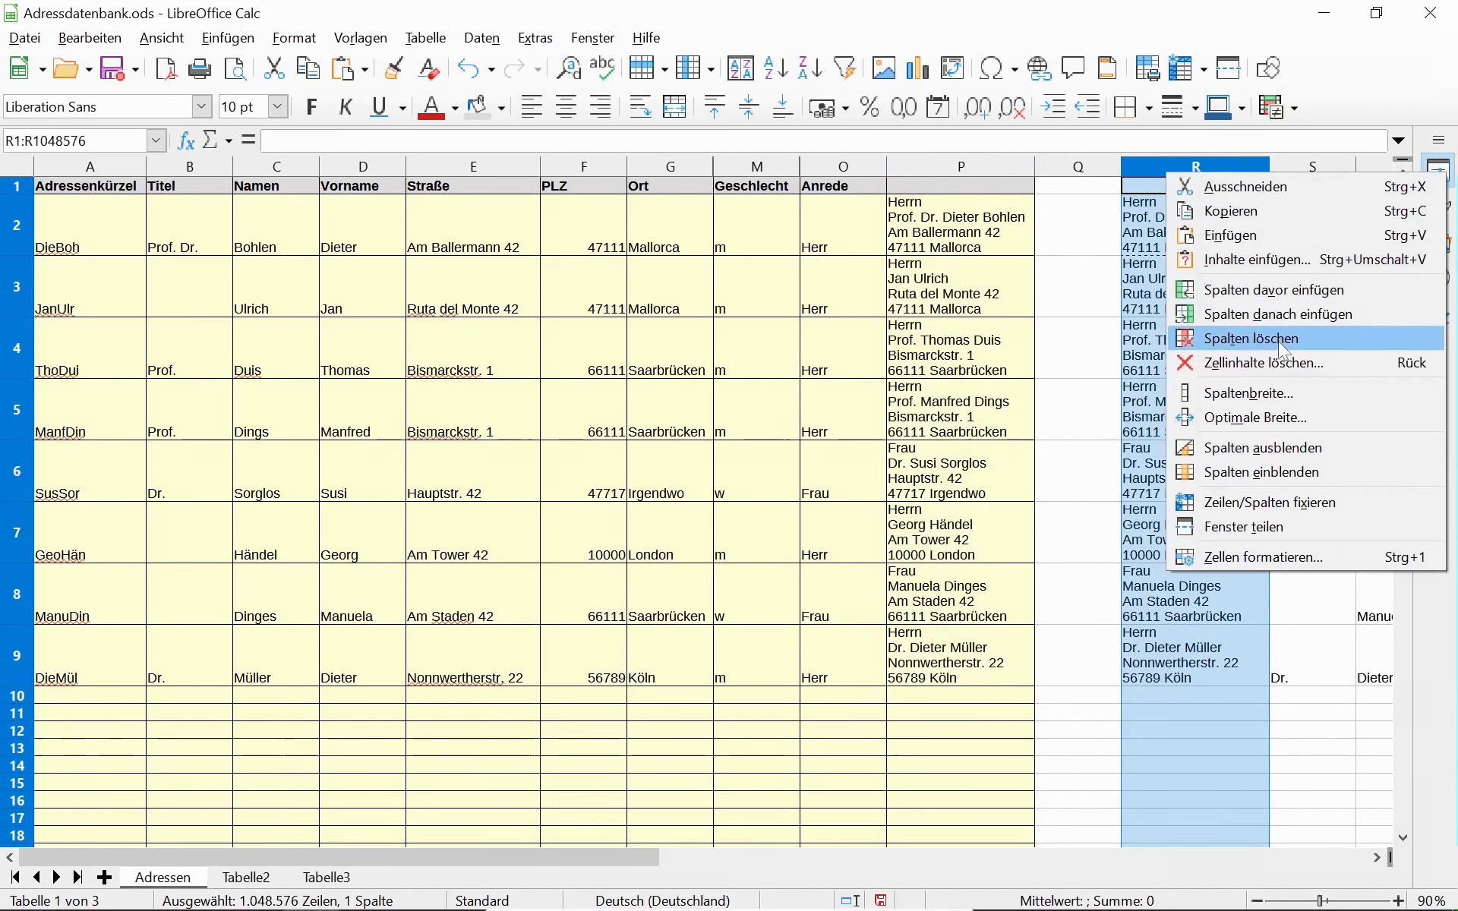
pyautogui.click(1278, 338)
pyautogui.press('Left')
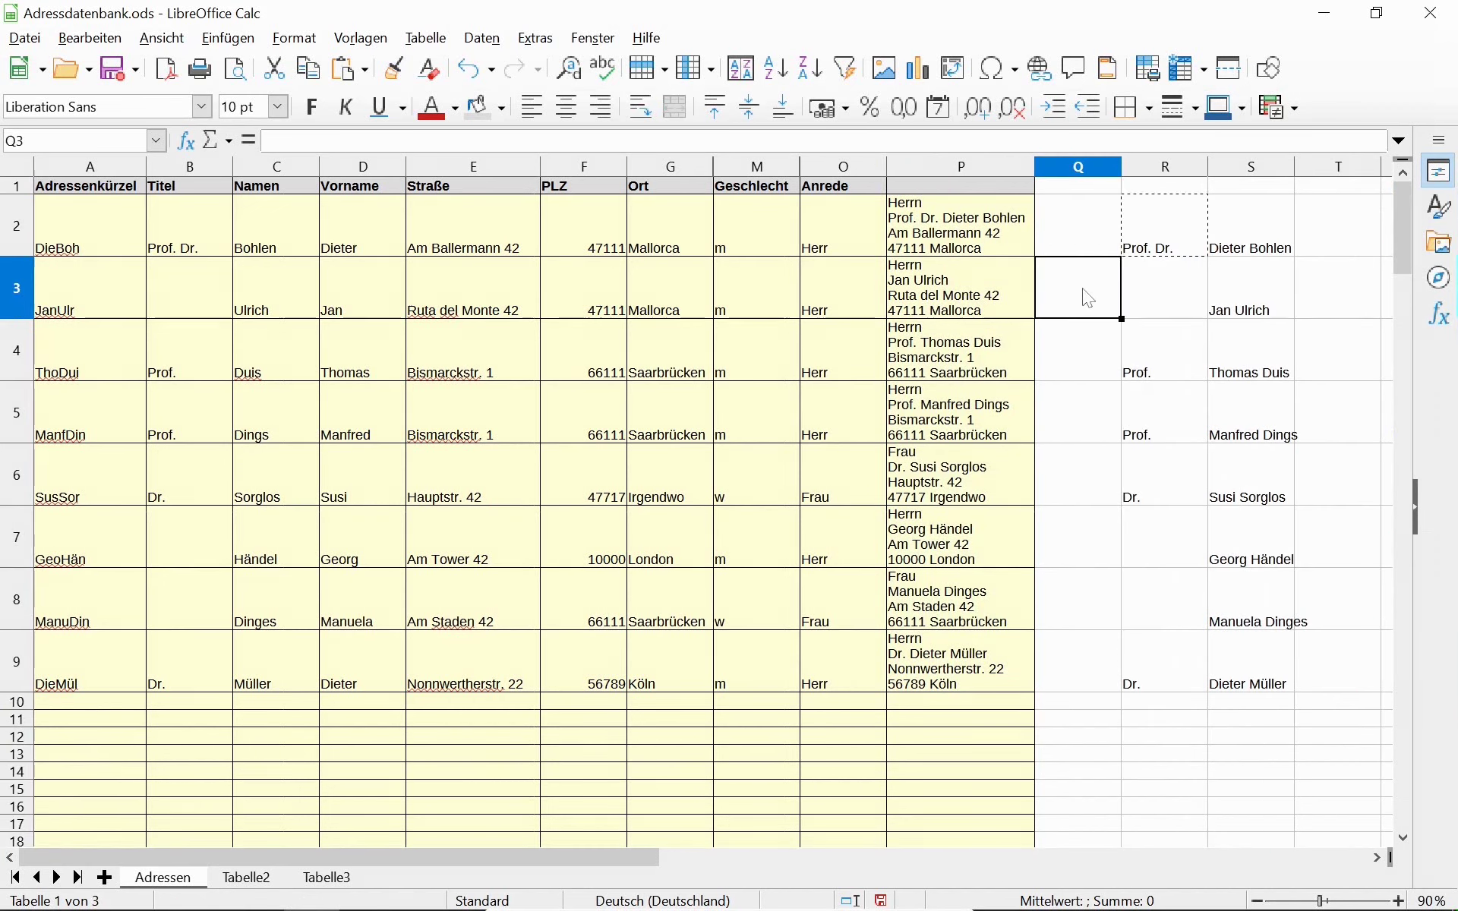
# Hide the title and full-name helper columns R and S.
pyautogui.click(1159, 164)
pyautogui.keyDown('shift'); pyautogui.click(1235, 164); pyautogui.keyUp('shift')
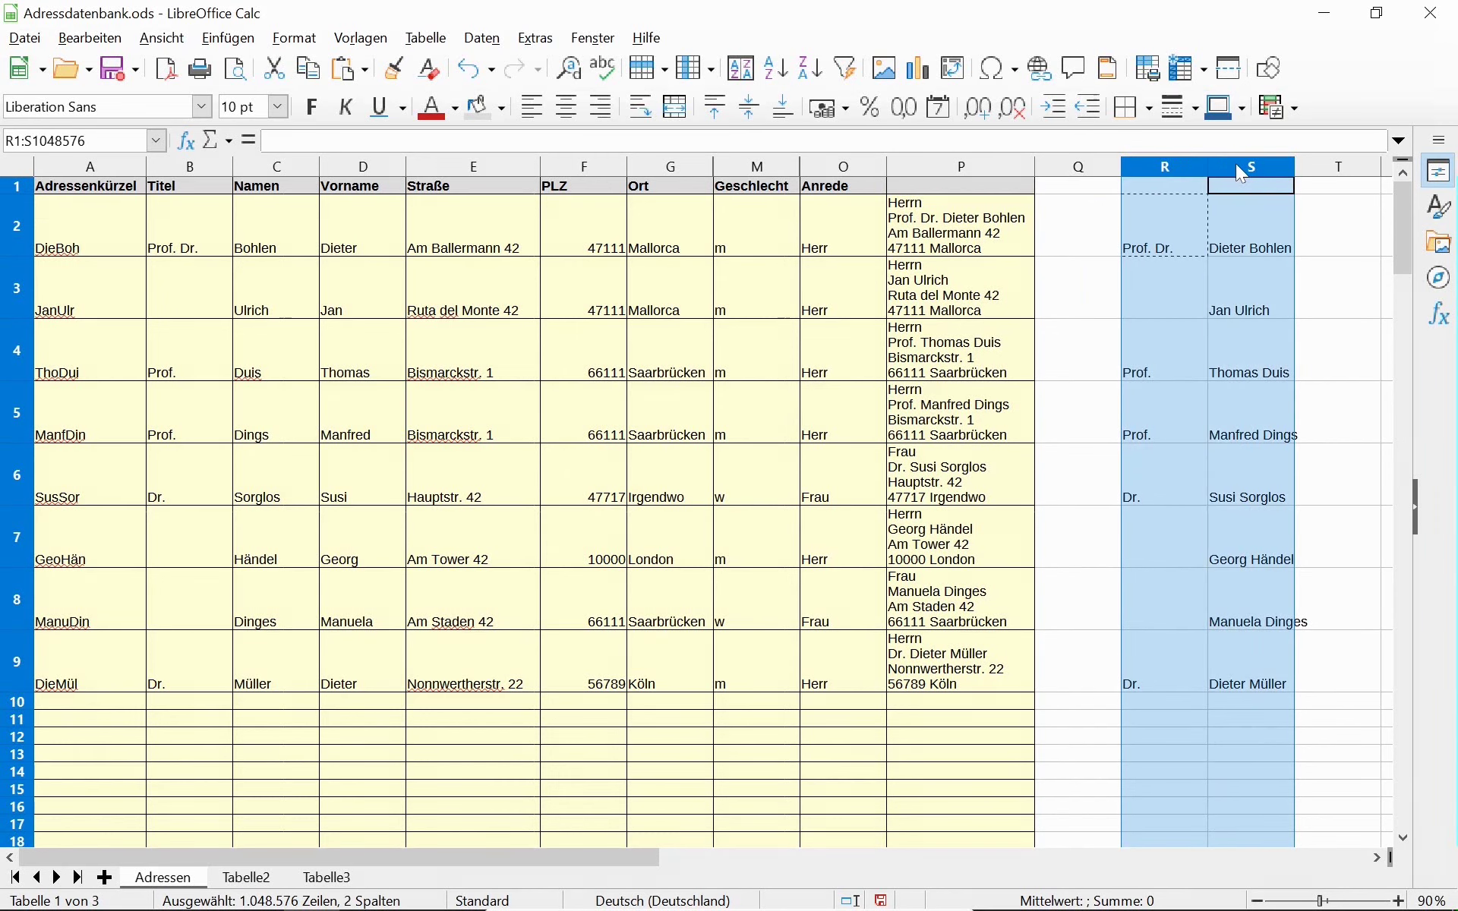
pyautogui.rightClick(1237, 164)
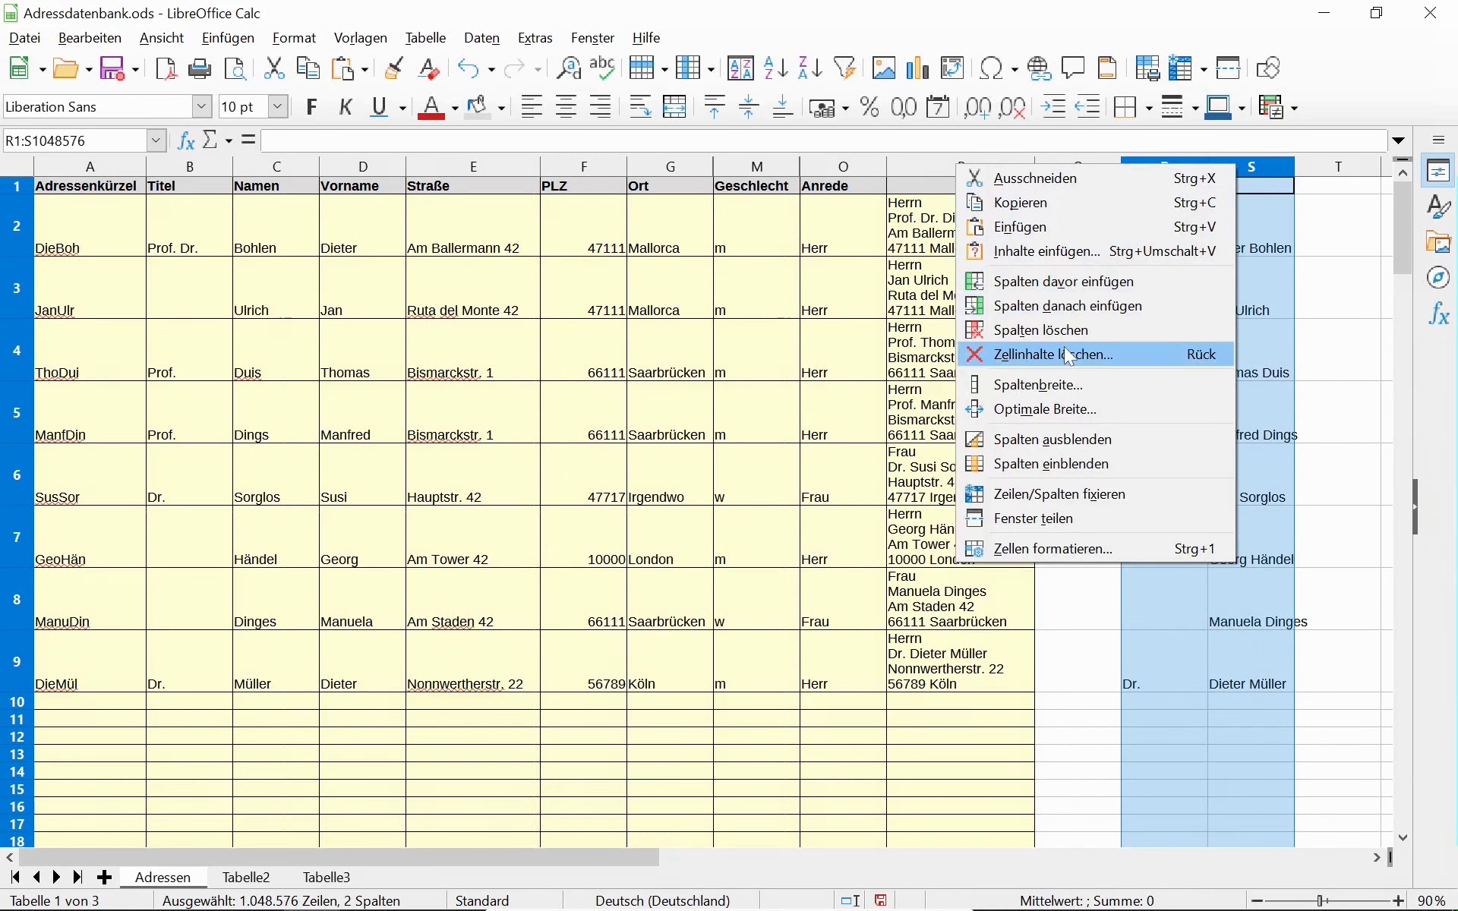
pyautogui.click(1051, 445)
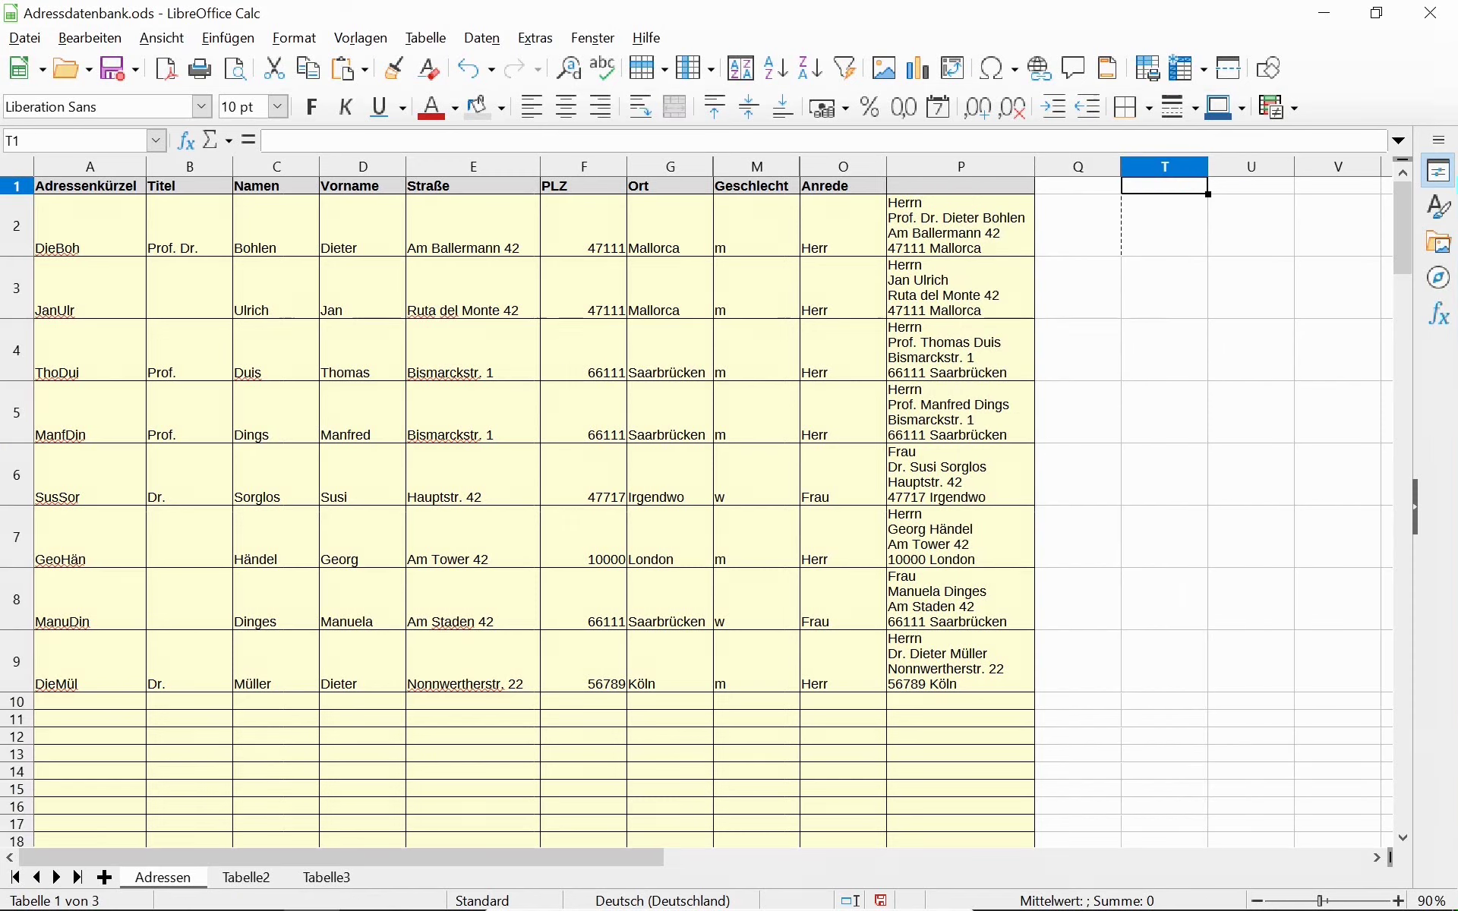
# Enter the heading 'Briefadresse' in P1, then check the address formulas in P2 and P9.
pyautogui.click(971, 224)
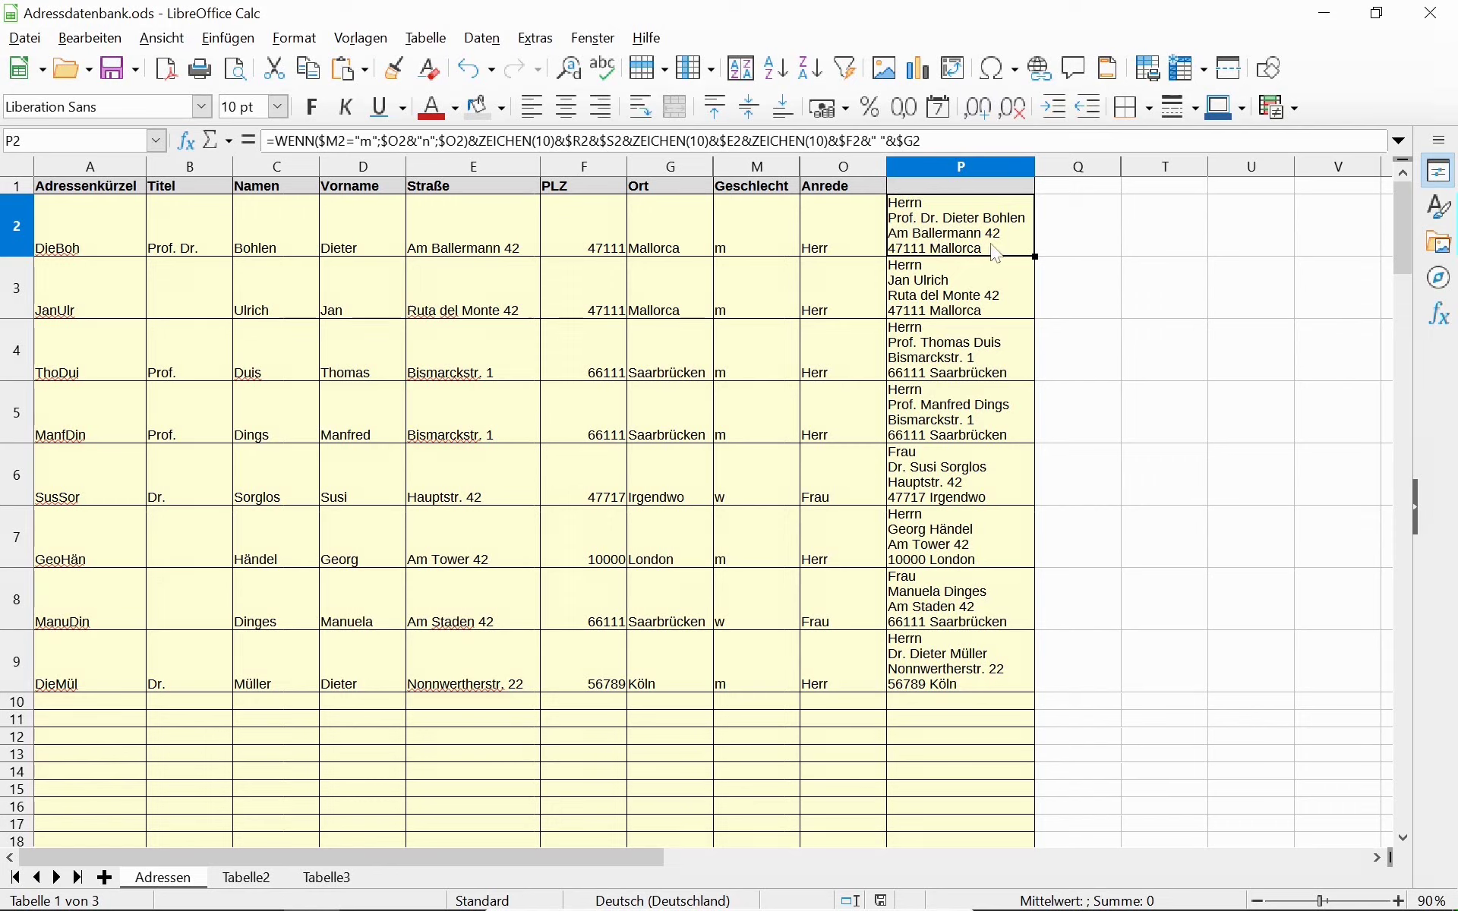
pyautogui.click(966, 188)
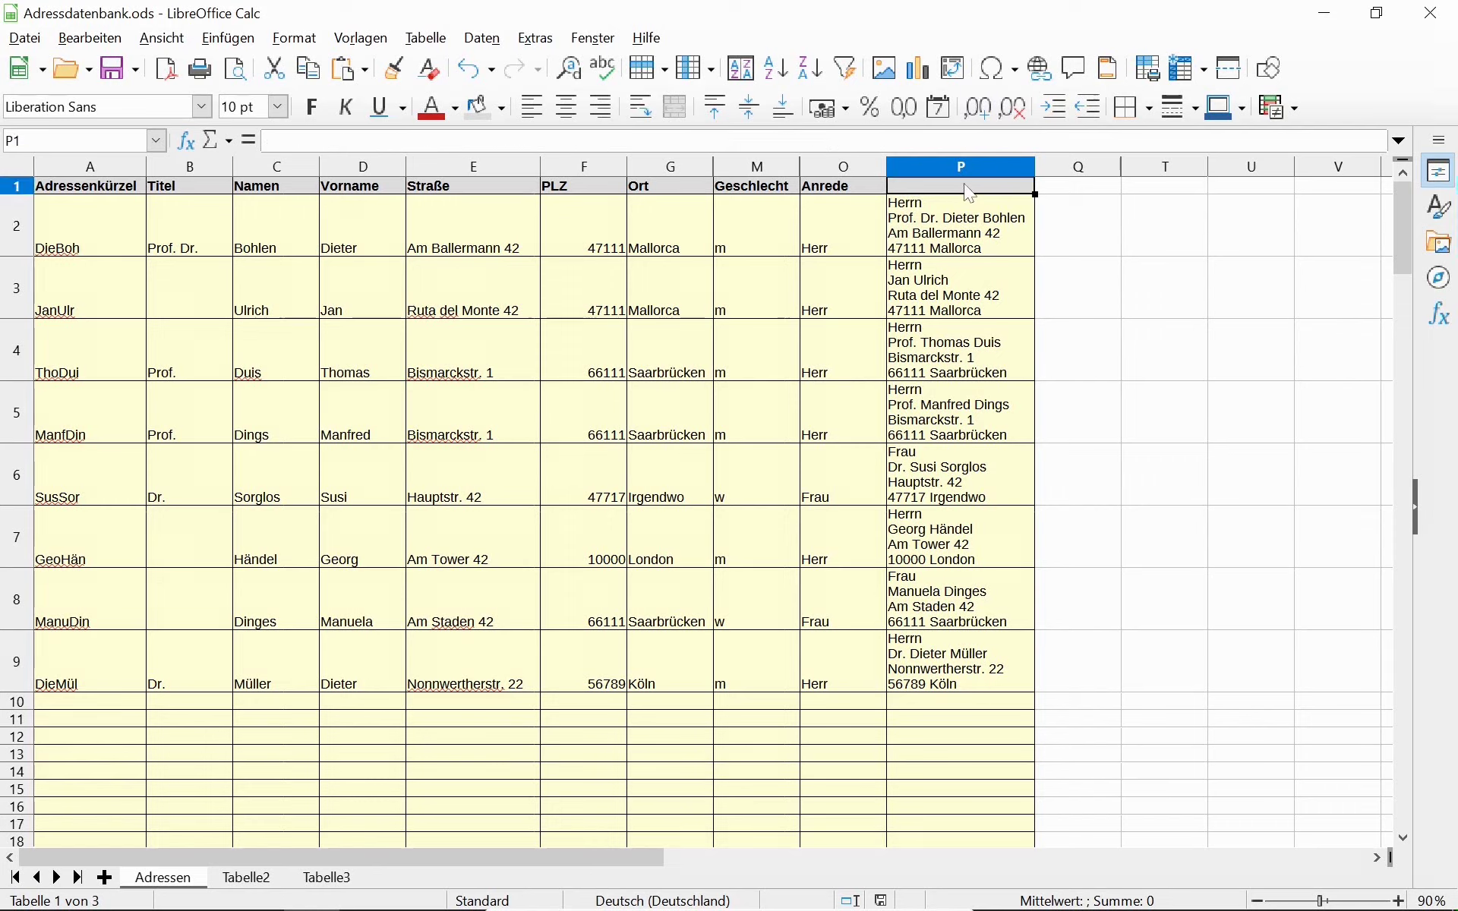
pyautogui.write('Br')
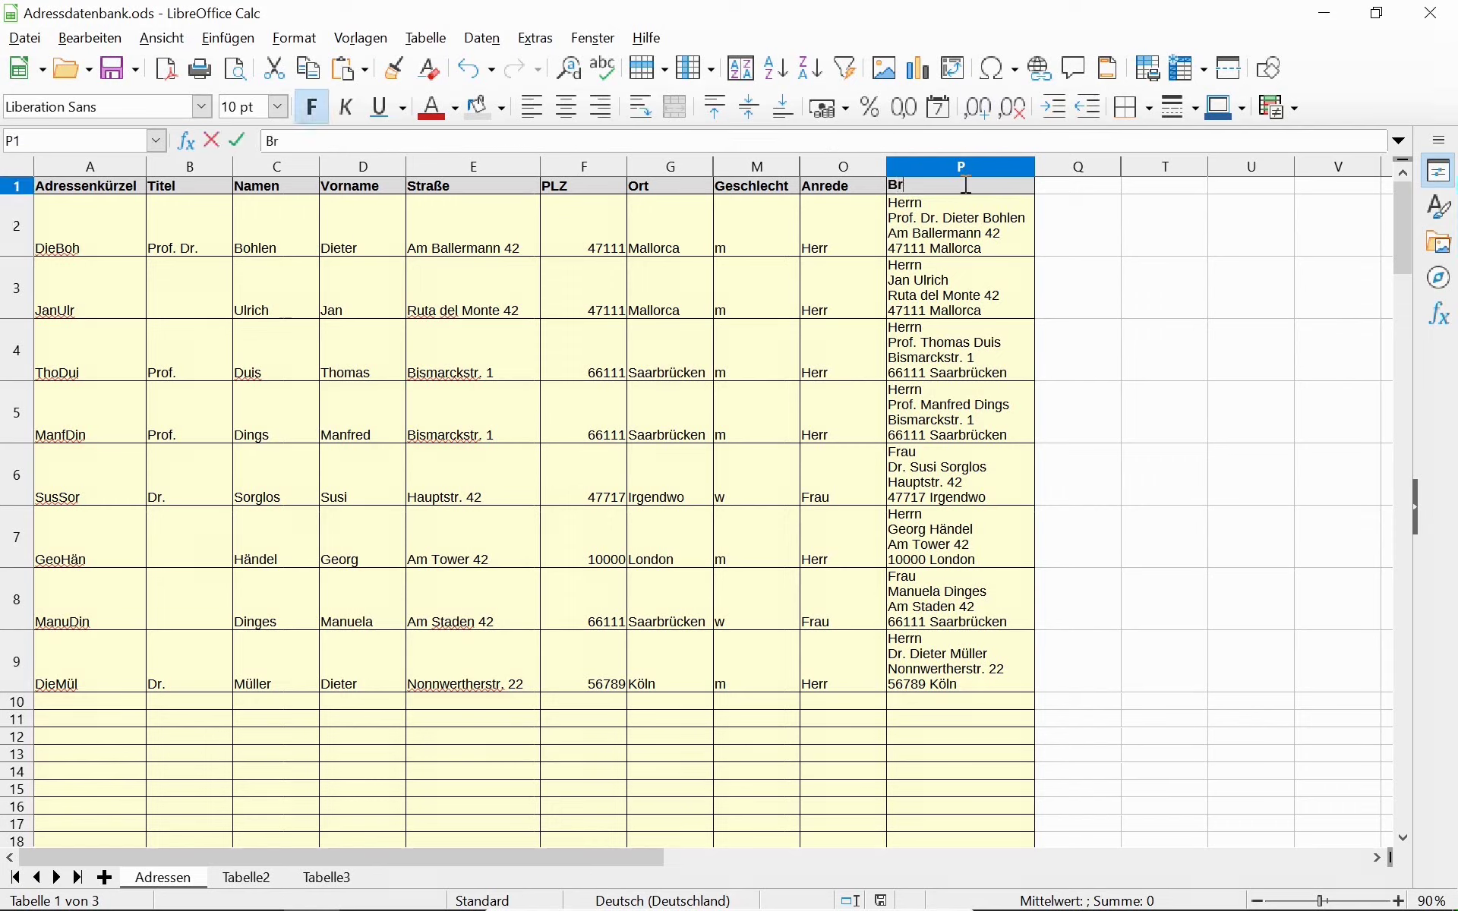
pyautogui.write('iefadresse')
pyautogui.press('Return')
pyautogui.click(966, 185)
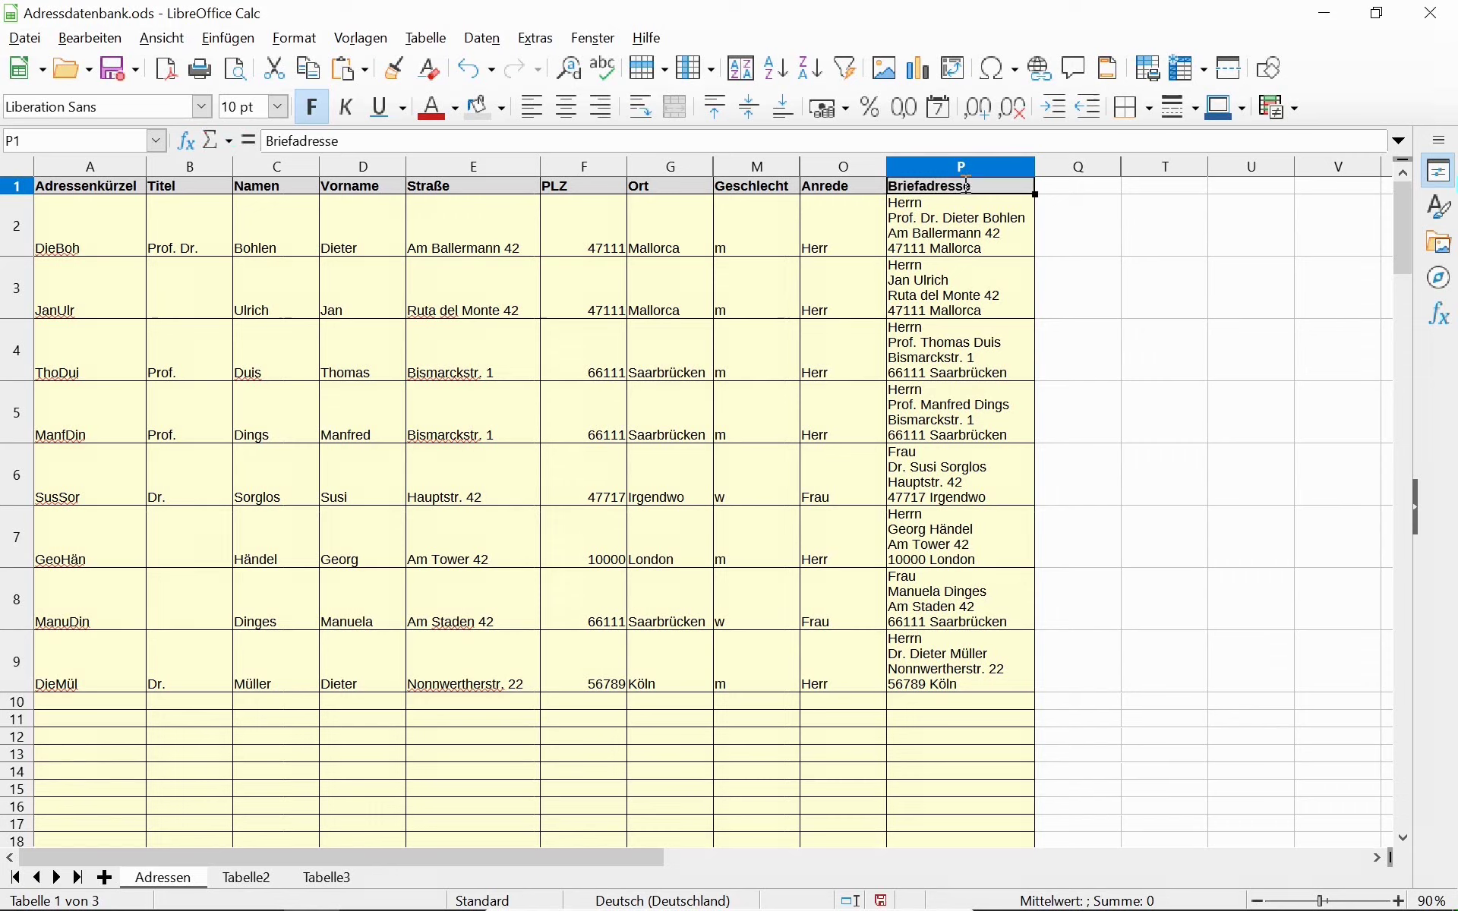
pyautogui.click(1004, 657)
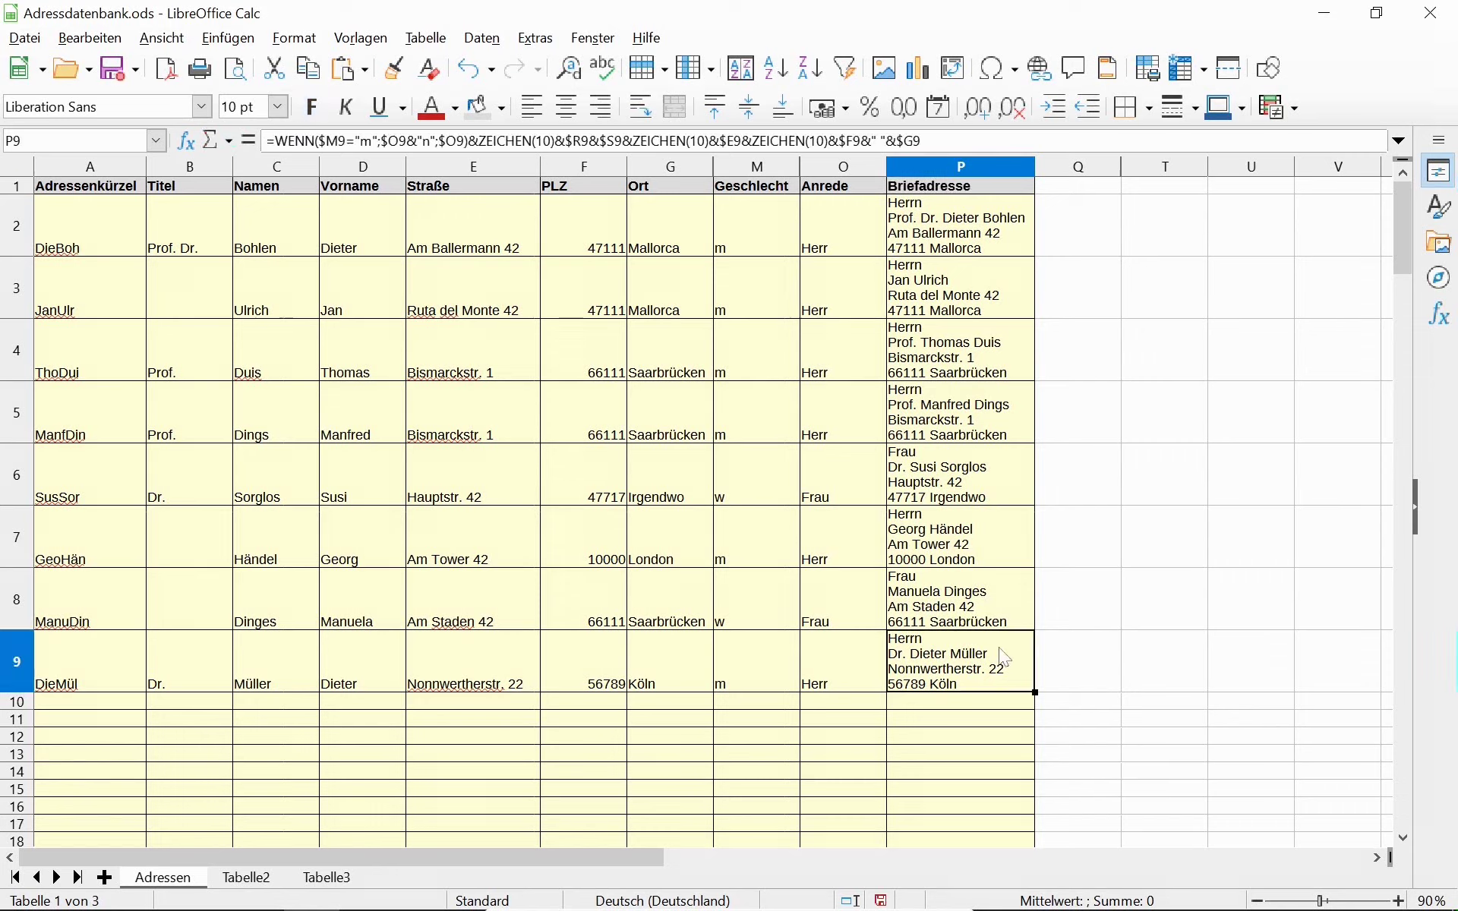